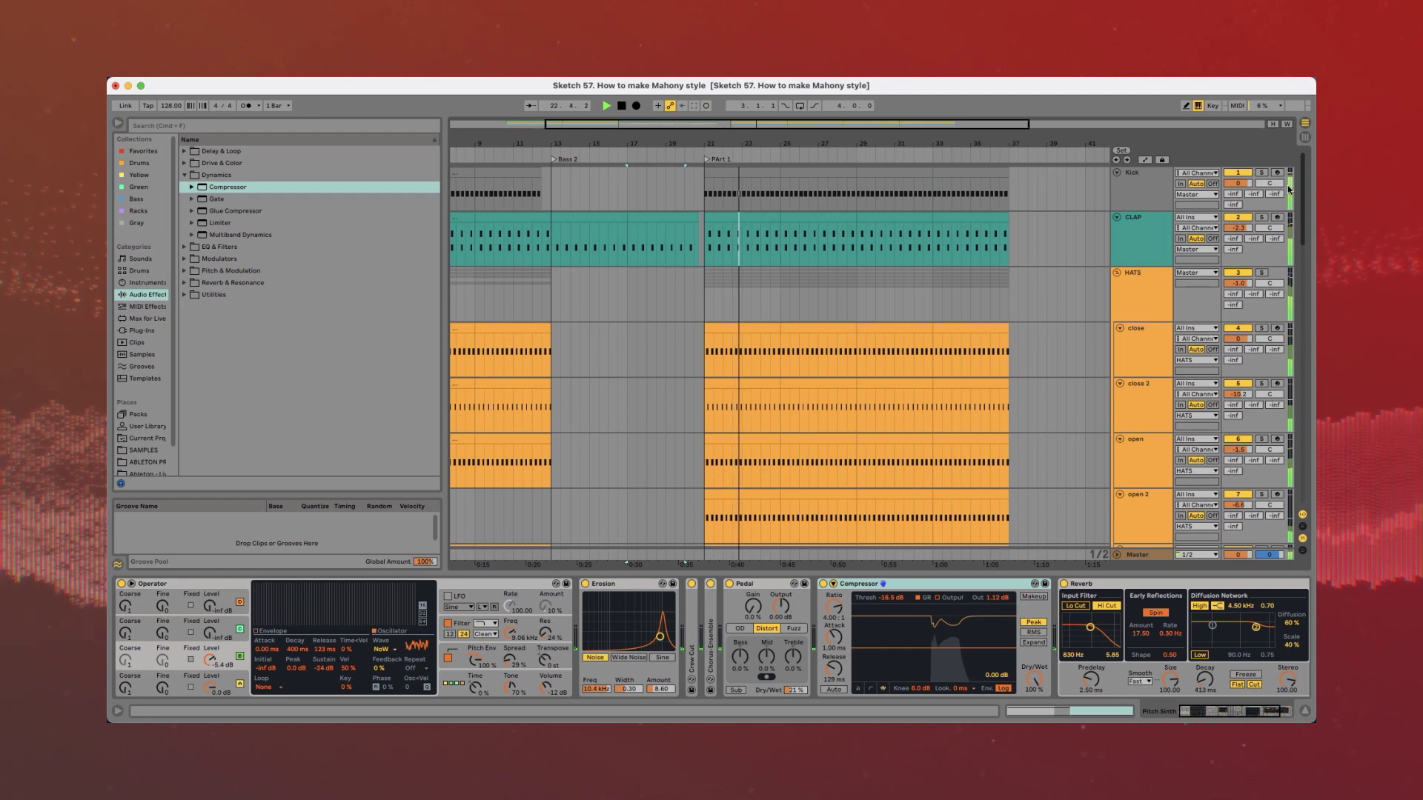
Step: Look through the playing arrangement's tracks and inspect the devices on the Wavetable, Pitch Sinth and Sine line tracks
scroll(1289, 267, "down", 10)
scroll(1279, 363, "down", 10)
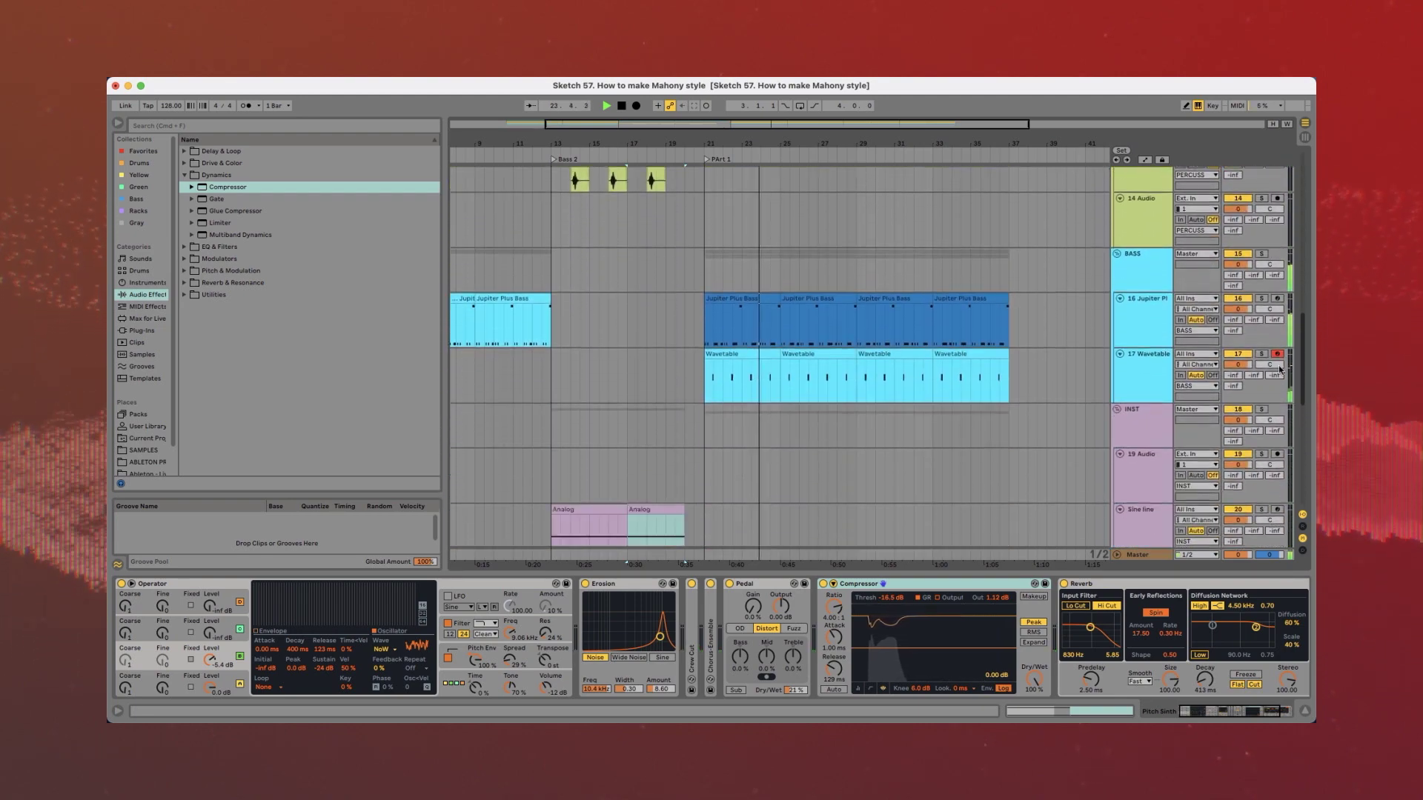
scroll(1268, 448, "up", 5)
scroll(1284, 378, "up", 2)
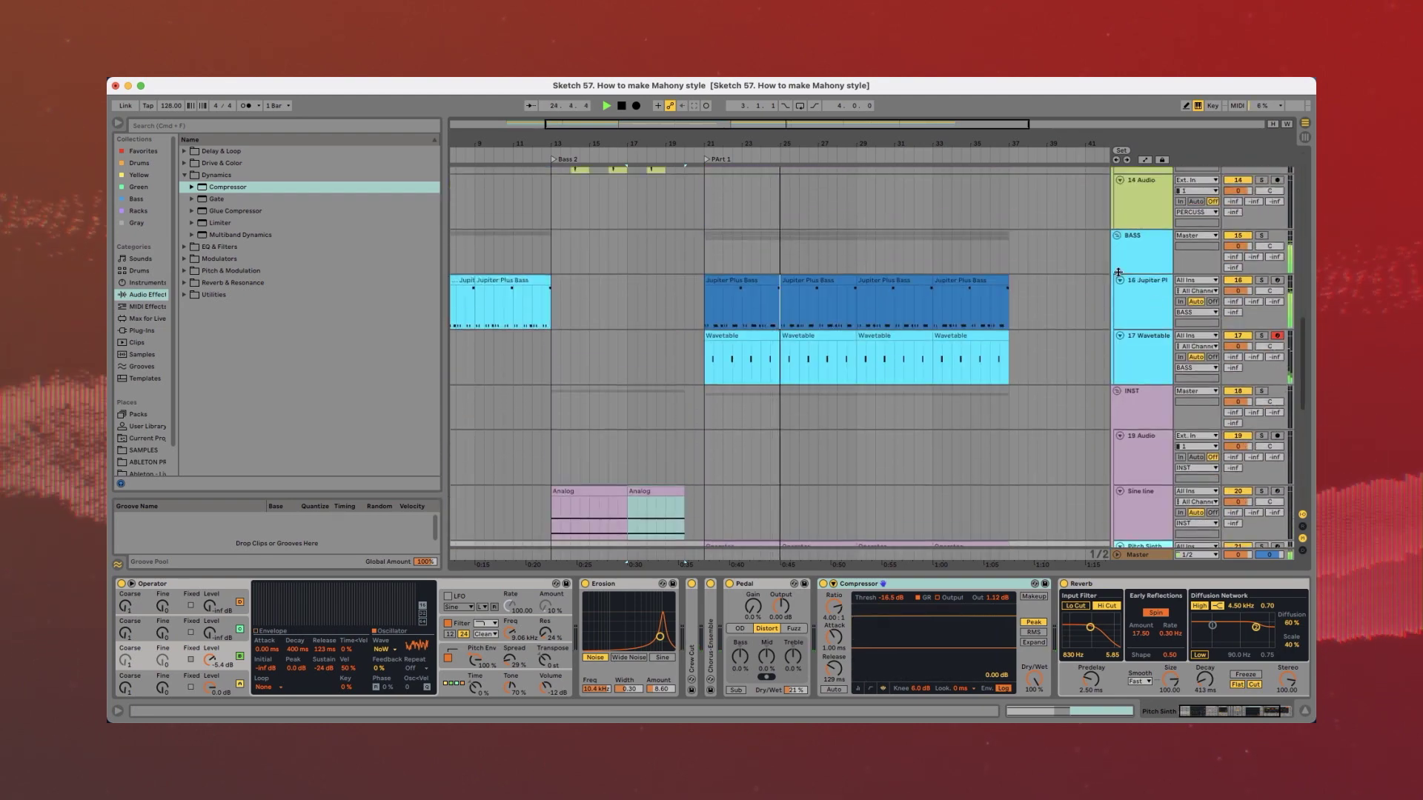
left_click(1134, 306)
left_click(1142, 362)
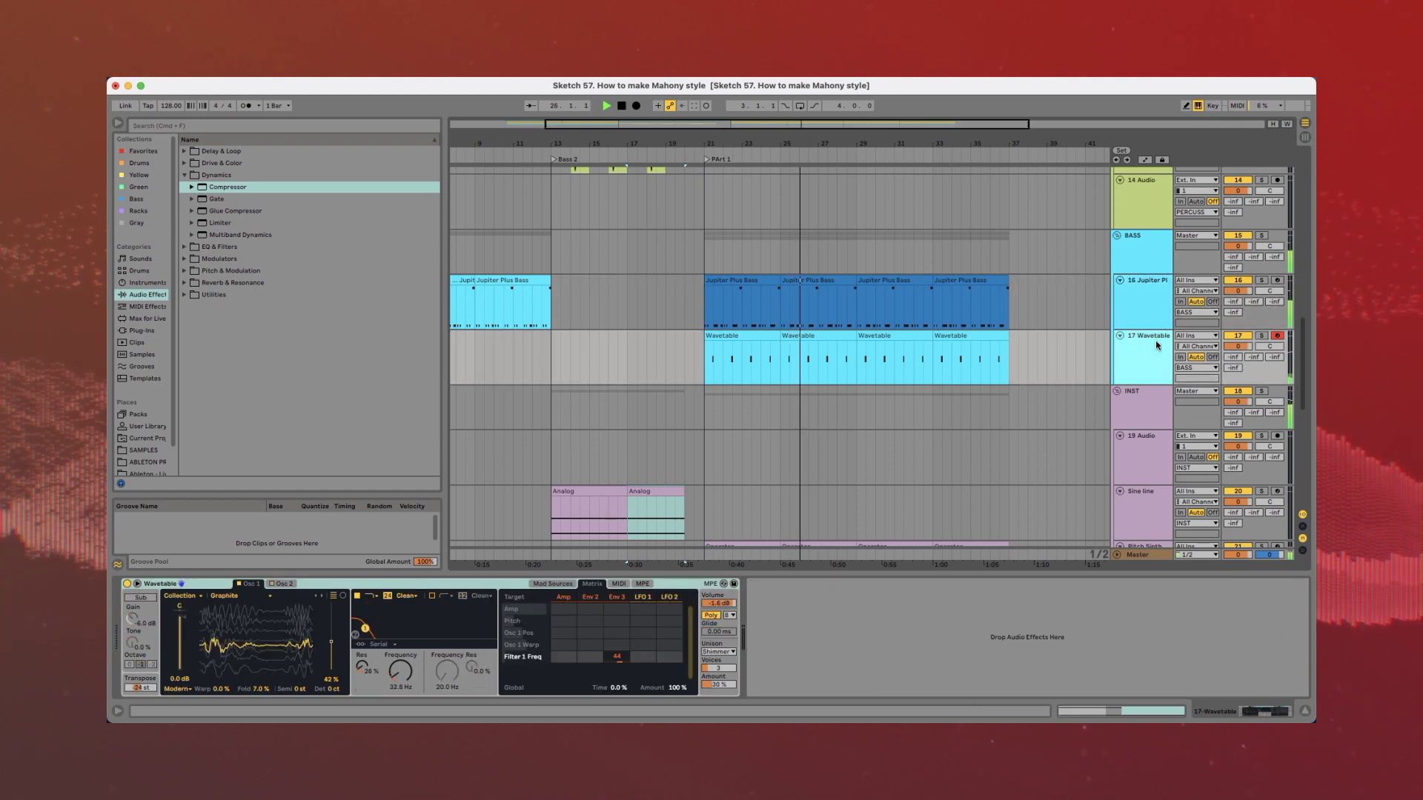
scroll(1133, 359, "down", 2)
scroll(1134, 363, "down", 4)
left_click(1143, 373)
scroll(1143, 373, "down", 6)
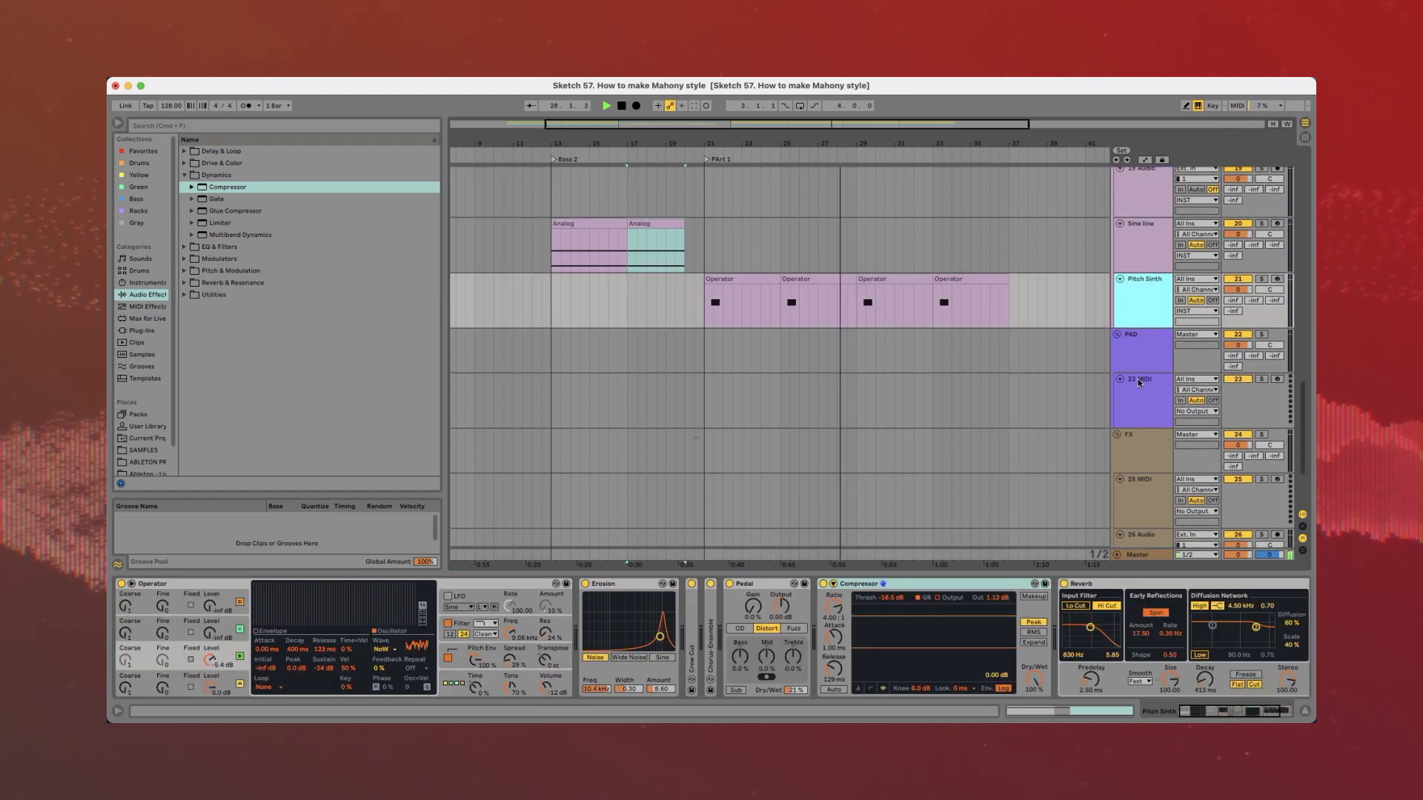
scroll(1131, 246, "up", 3)
left_click(1131, 247)
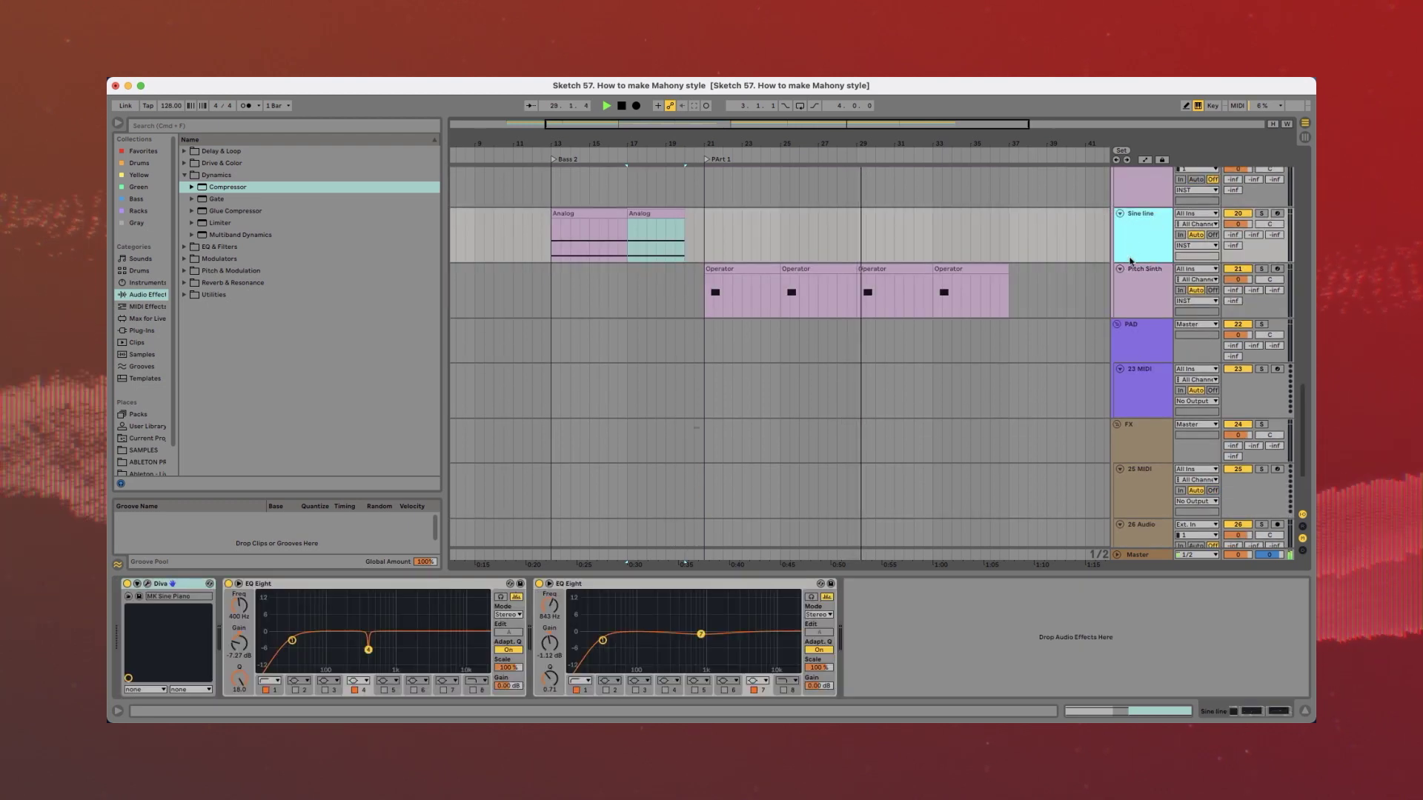
left_click_drag(933, 144, 902, 152)
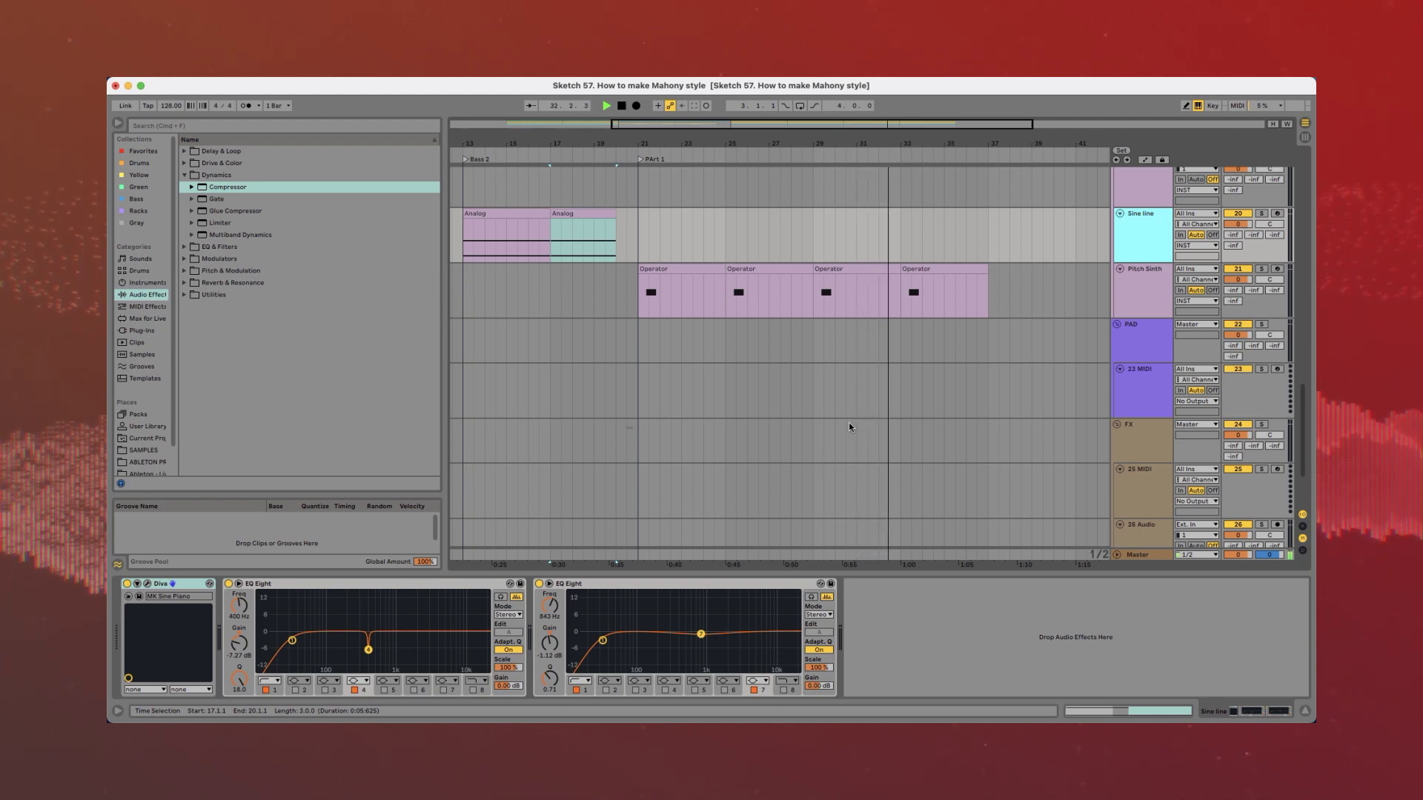
scroll(848, 423, "down", 2)
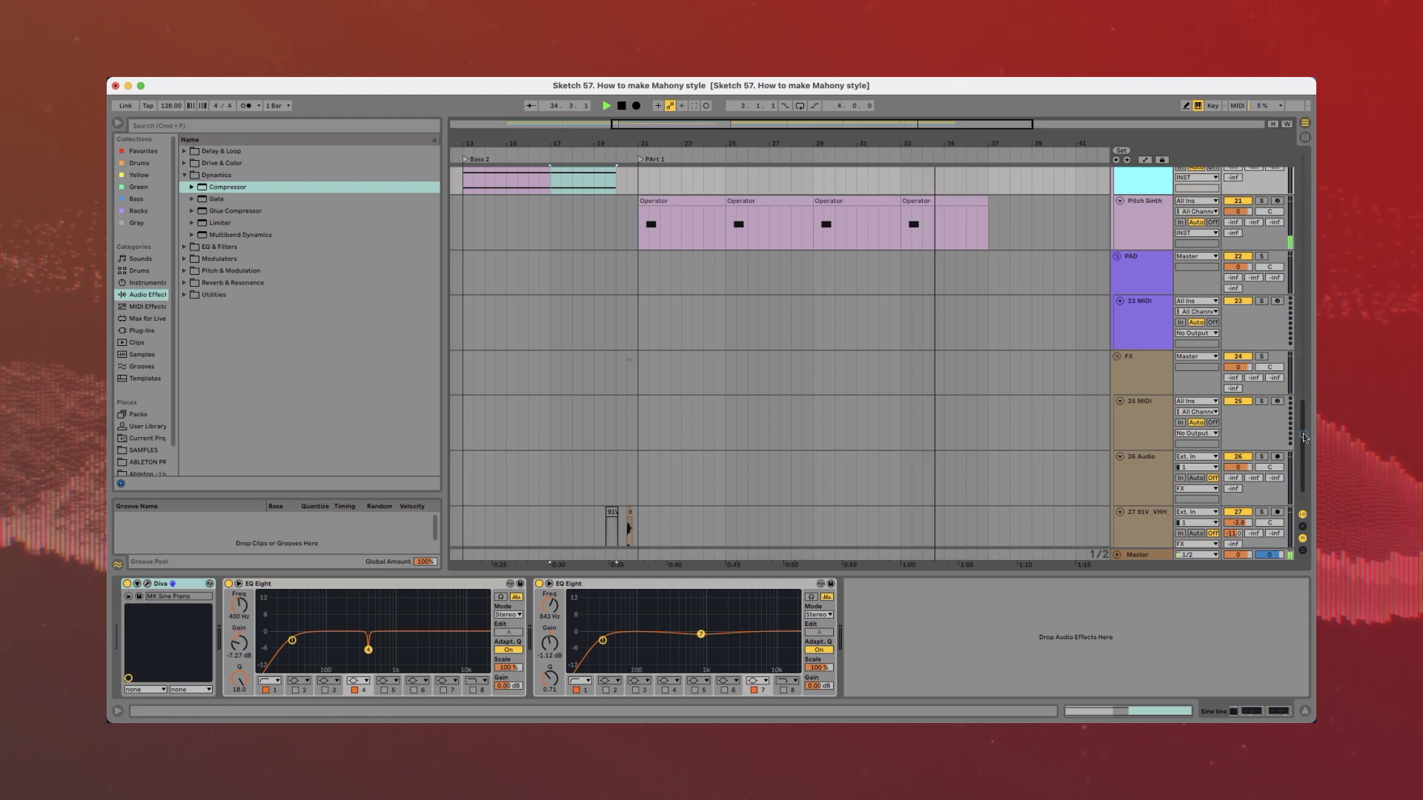
scroll(1295, 374, "up", 5)
left_click_drag(1295, 373, 1297, 234)
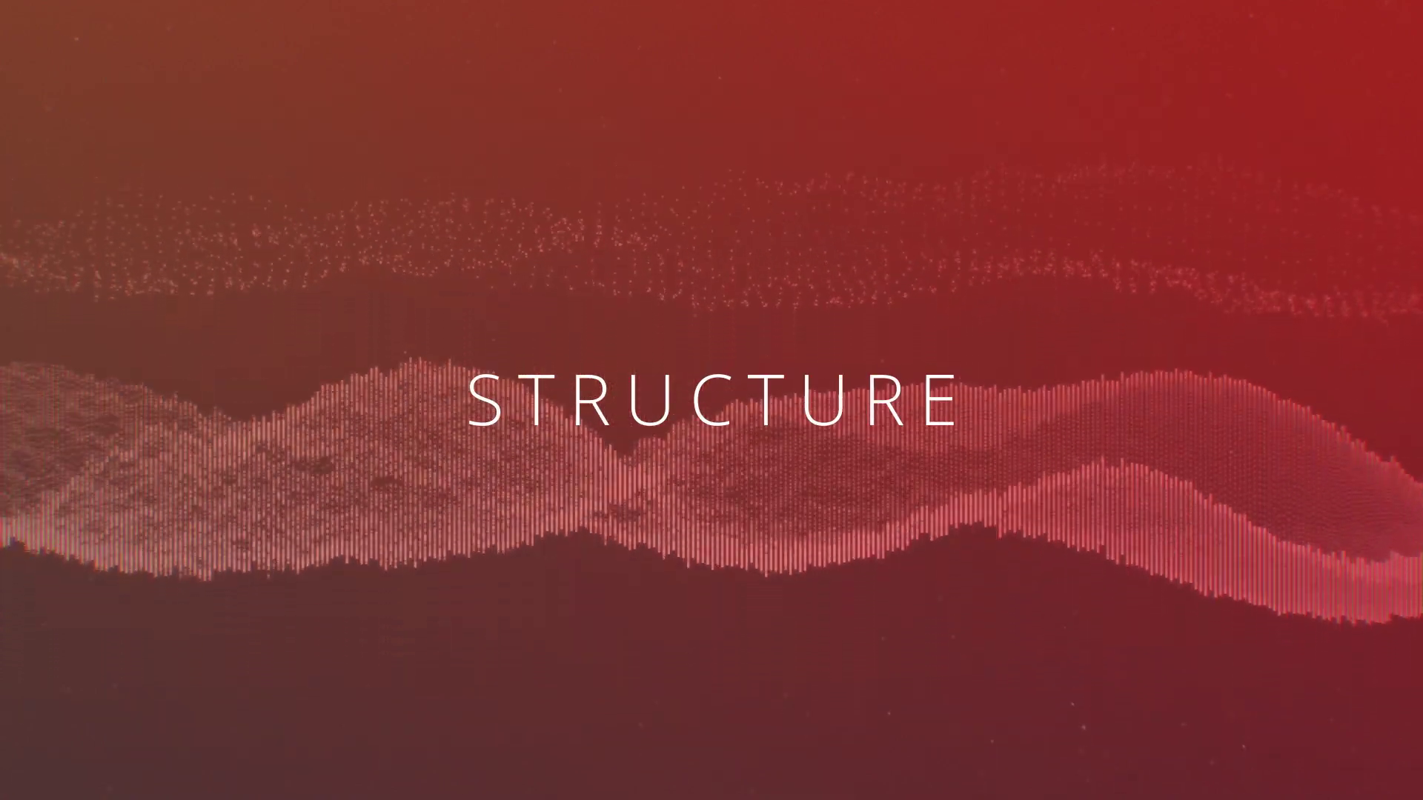
Step: Load SH_THA_CLAP 05.wav as an instrument on the CLAP track and insert an empty MIDI clip spanning bars 5 to 9
left_click(1185, 197)
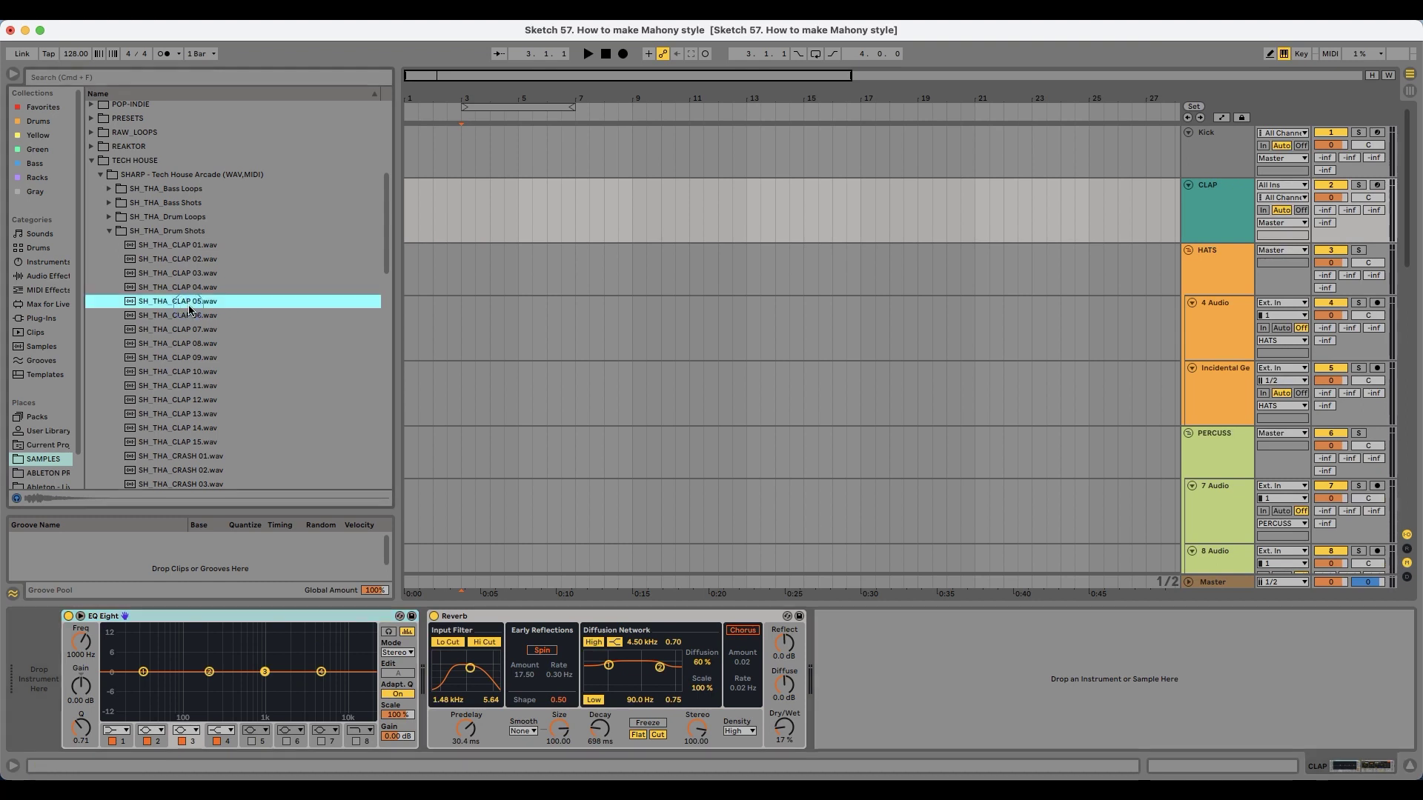
left_click_drag(215, 301, 46, 662)
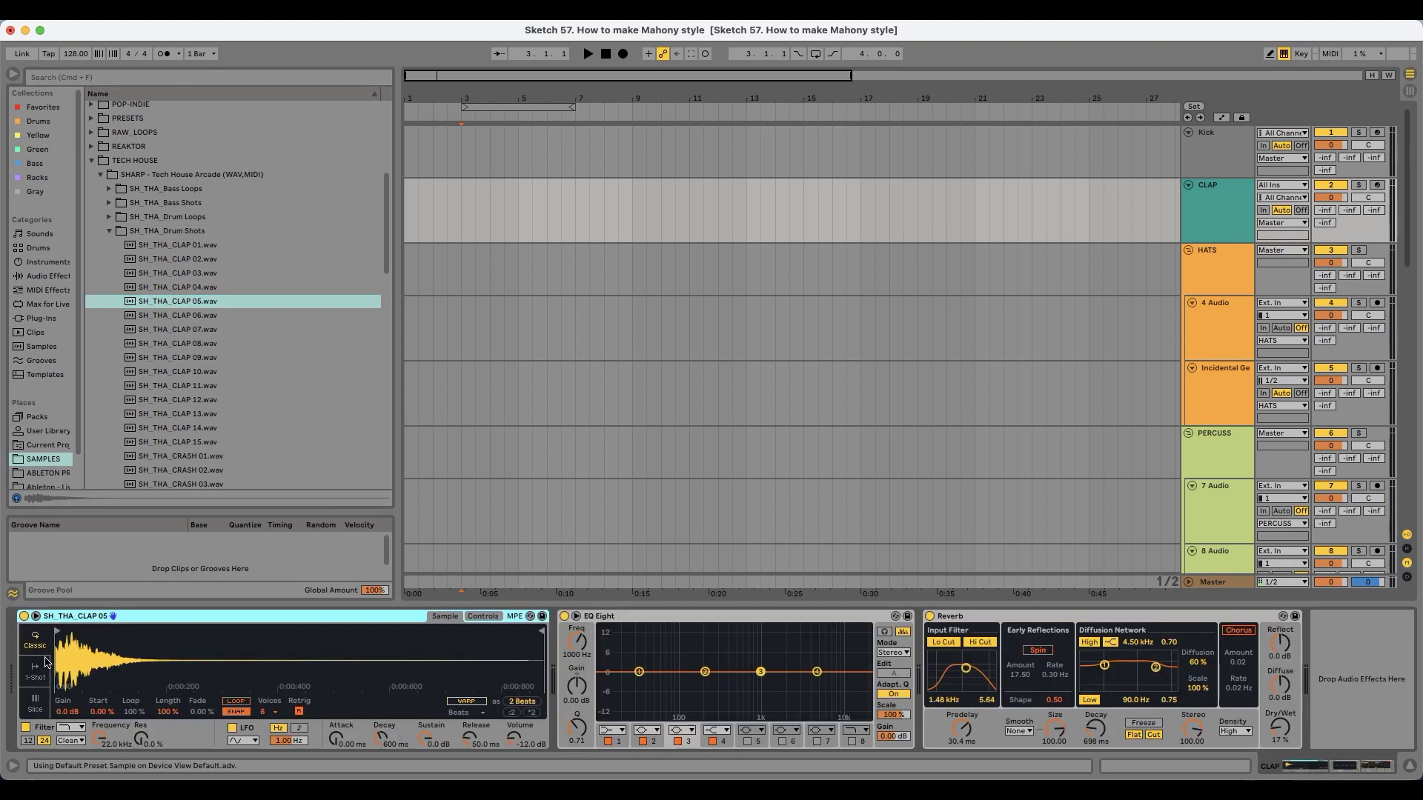
left_click_drag(518, 191, 634, 185)
key("super+shift+m")
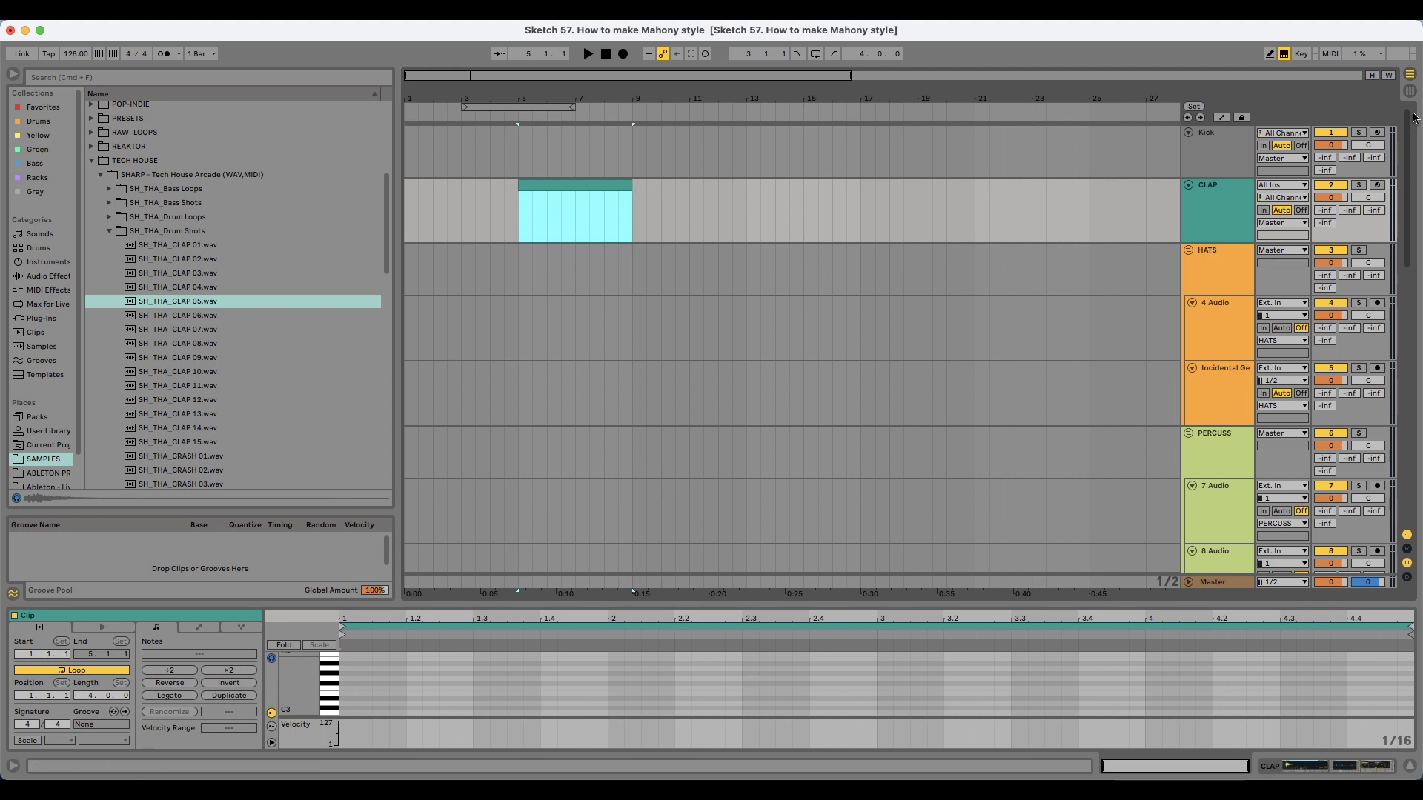
Step: Arm the CLAP track and program C3 notes on beats 2 and 4, repeated through all four bars of the clip
left_click(1377, 186)
scroll(416, 688, "down", 4)
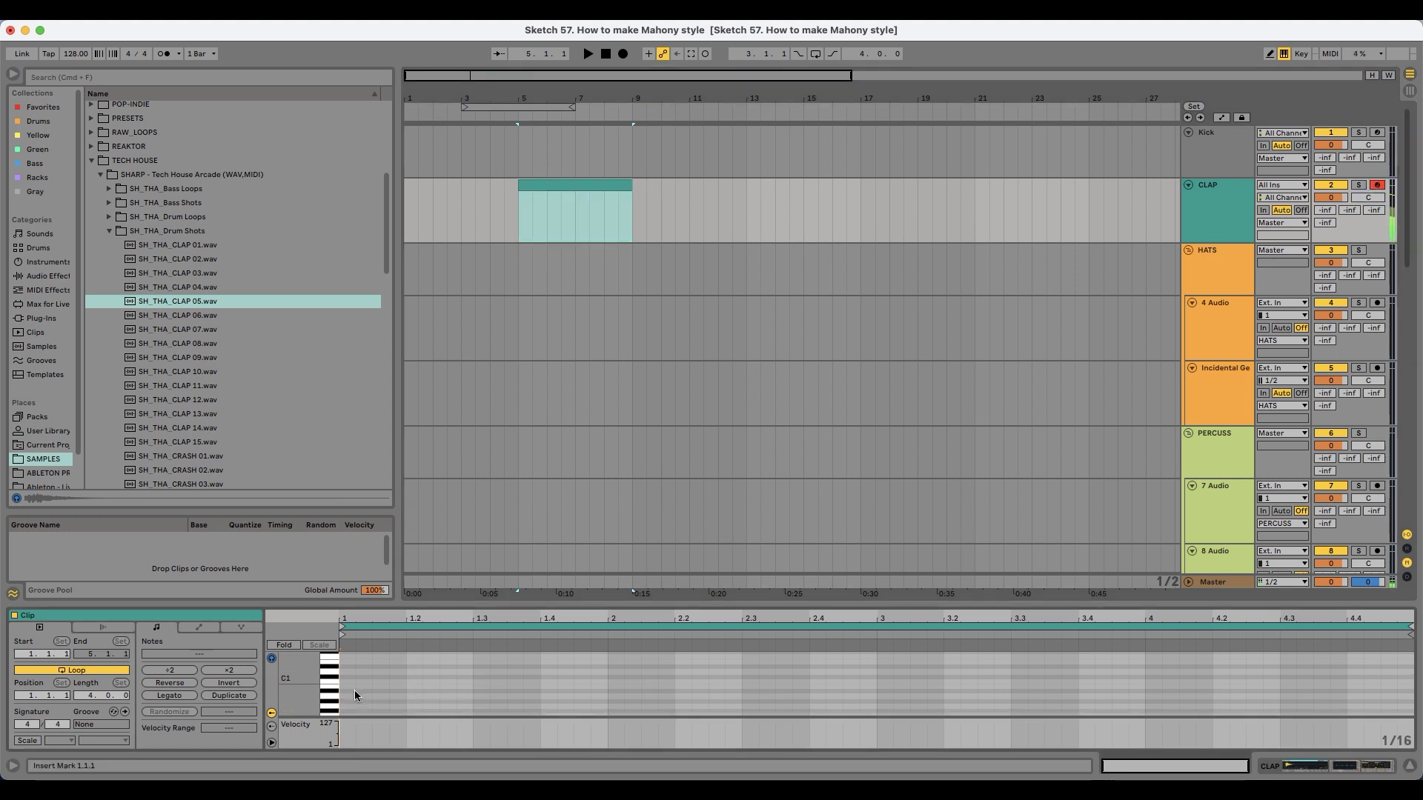
scroll(354, 693, "up", 4)
left_click(409, 678)
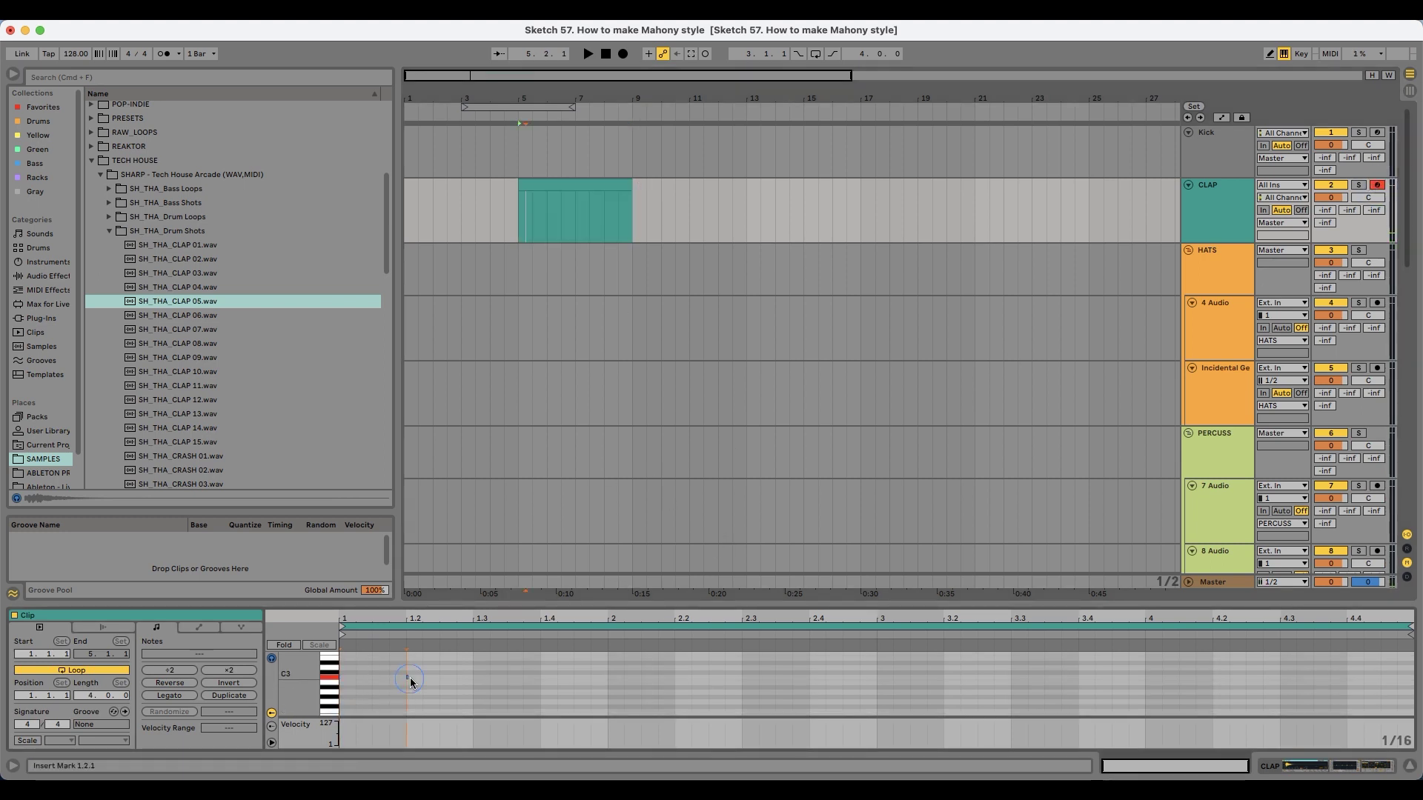
double_click(415, 679)
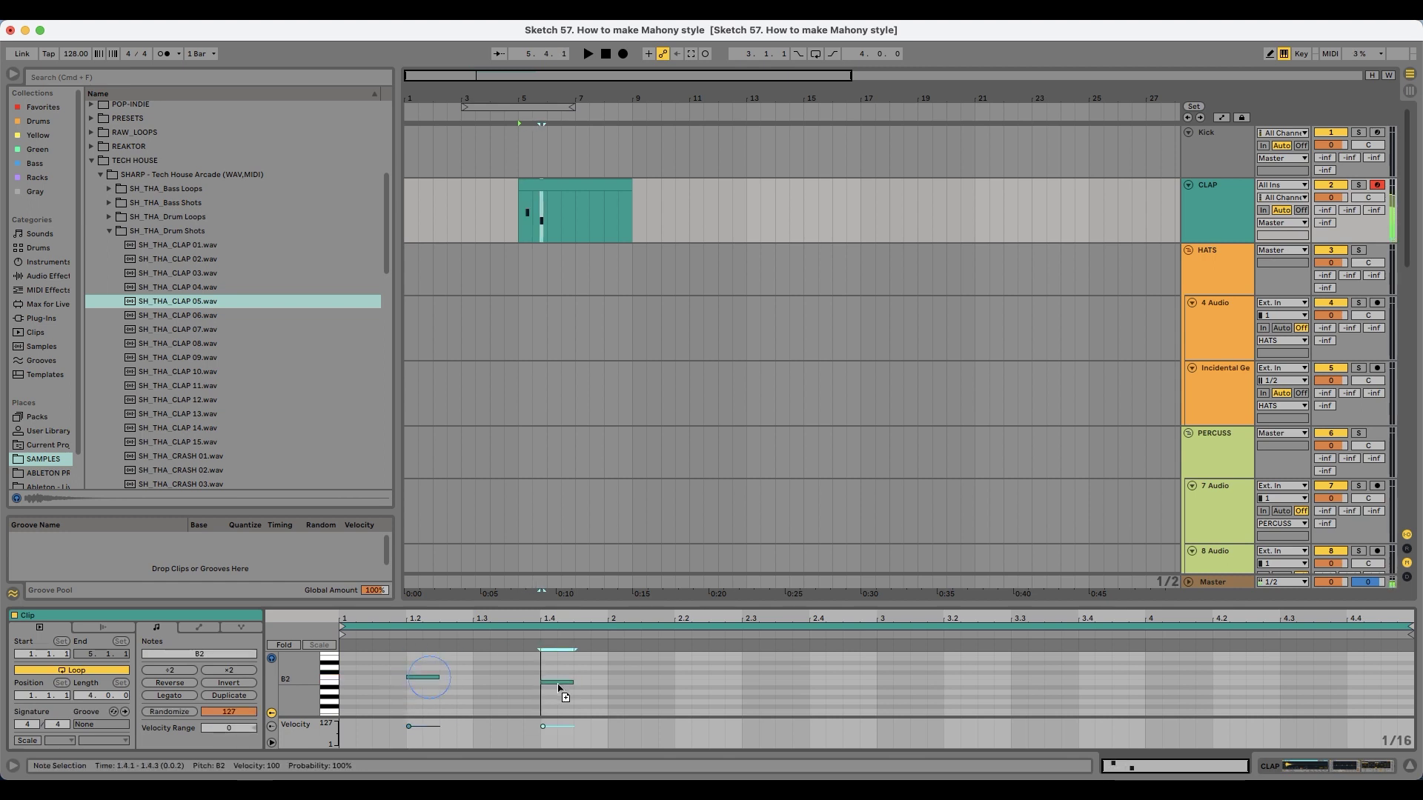
left_click_drag(607, 671, 427, 694)
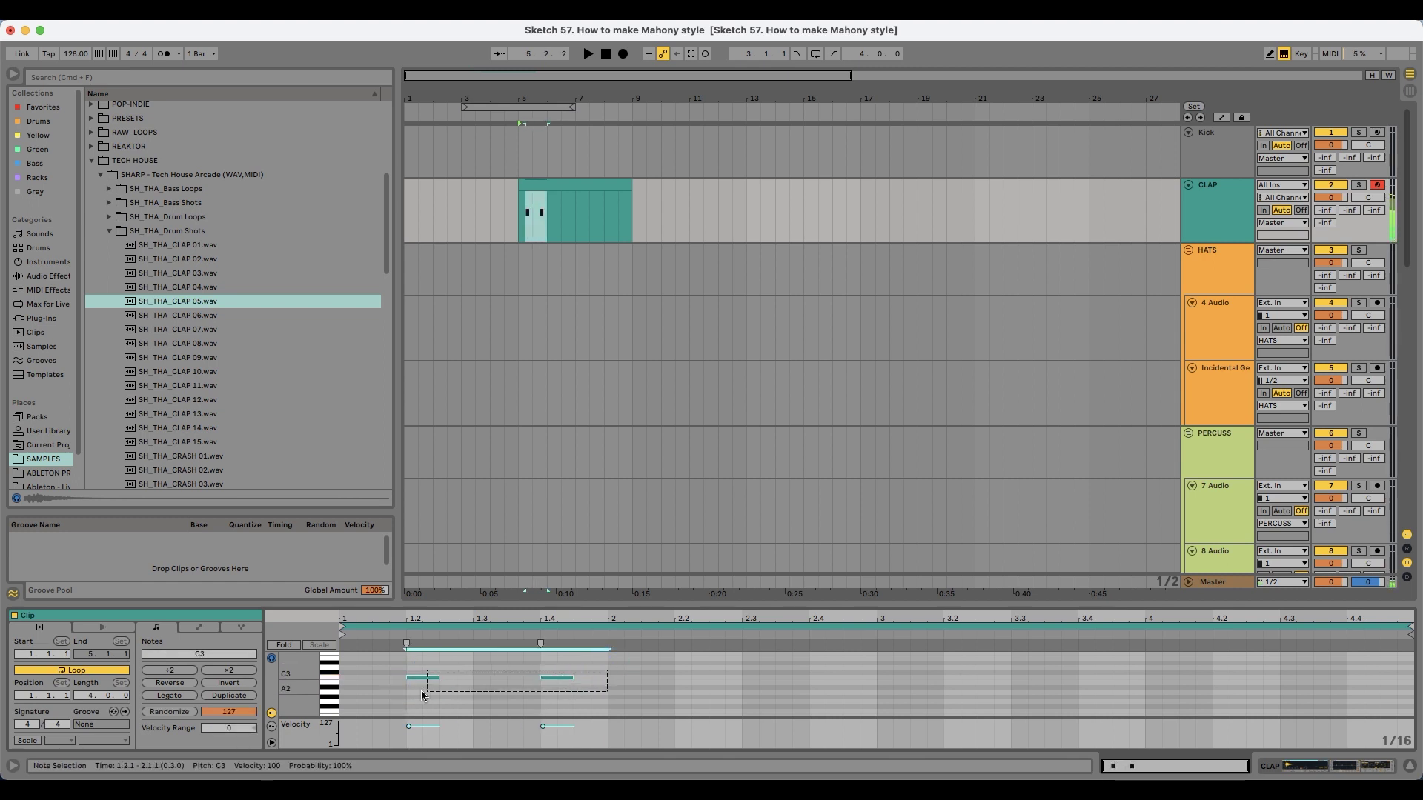
key("super+d")
key("super+d")
key("super+d")
Step: Set the clap sampler's volume to -8 dB and turn on Warp for its sample
left_click(1204, 195)
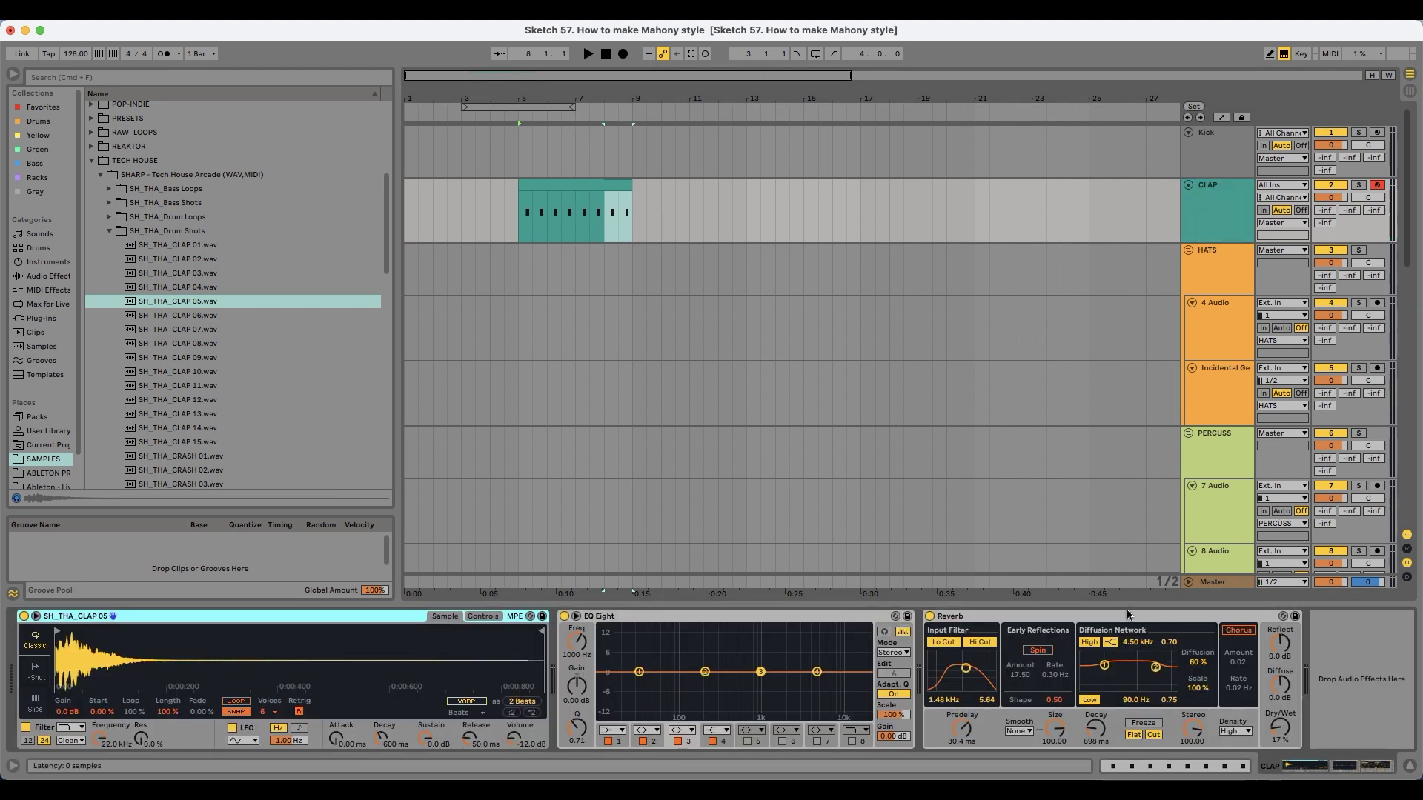
left_click(515, 740)
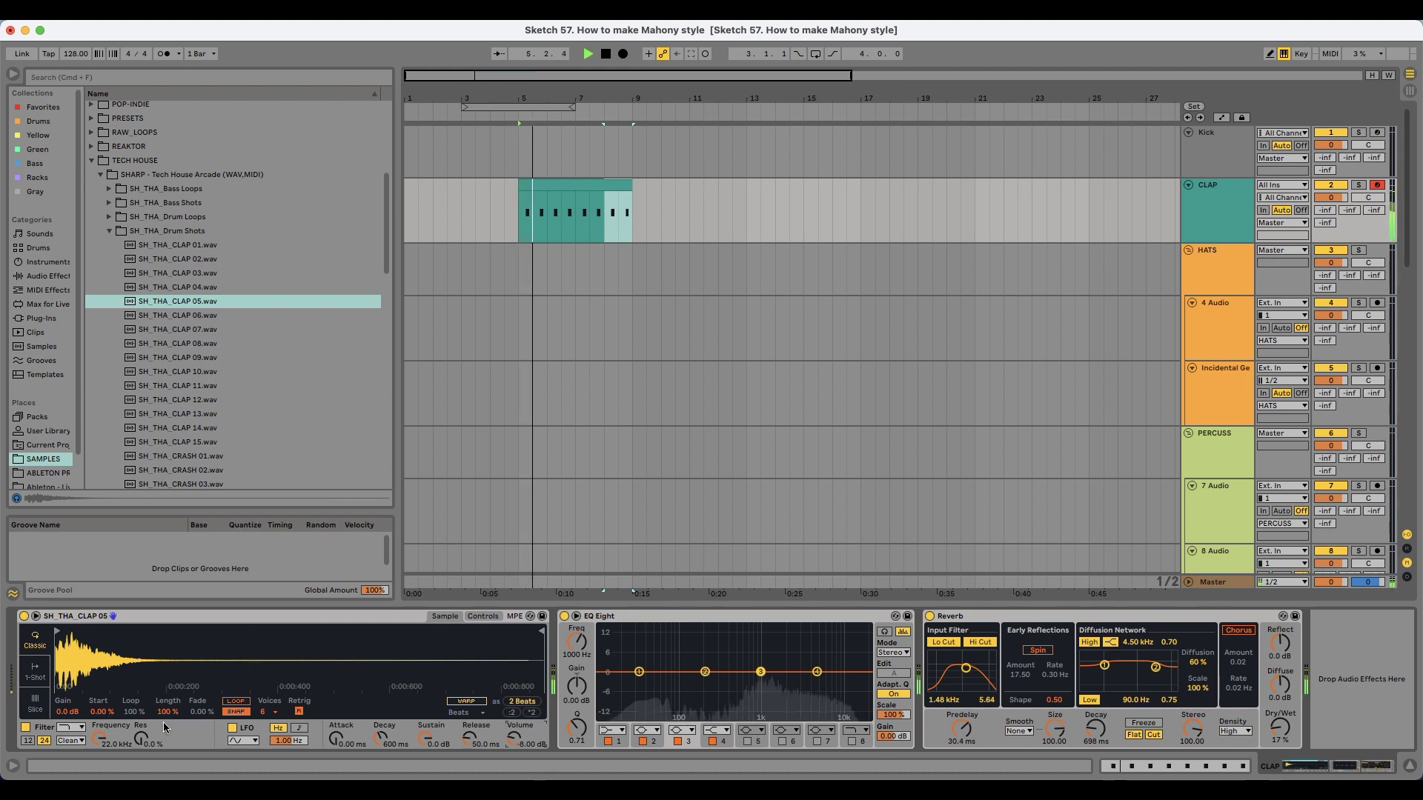
left_click(484, 617)
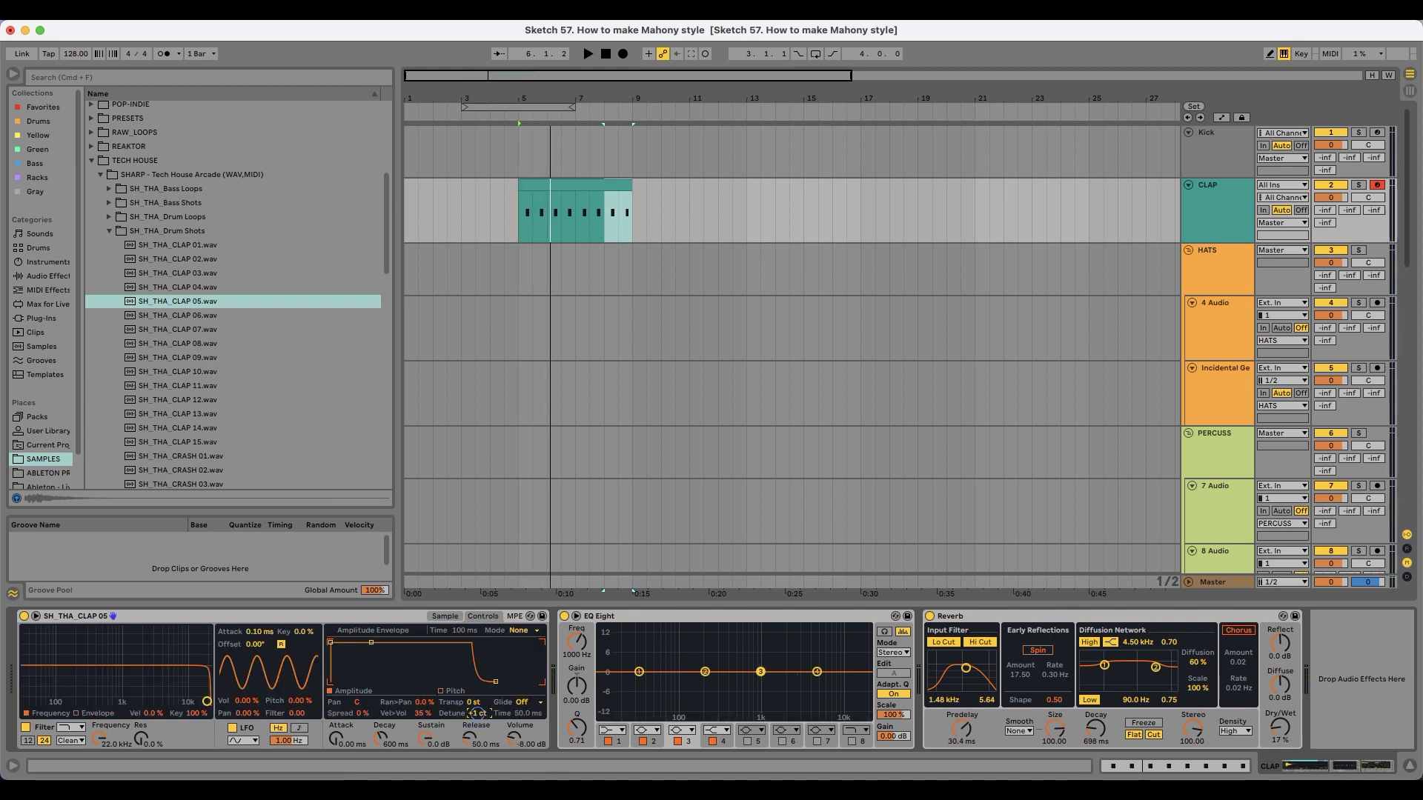
left_click(446, 616)
left_click(467, 701)
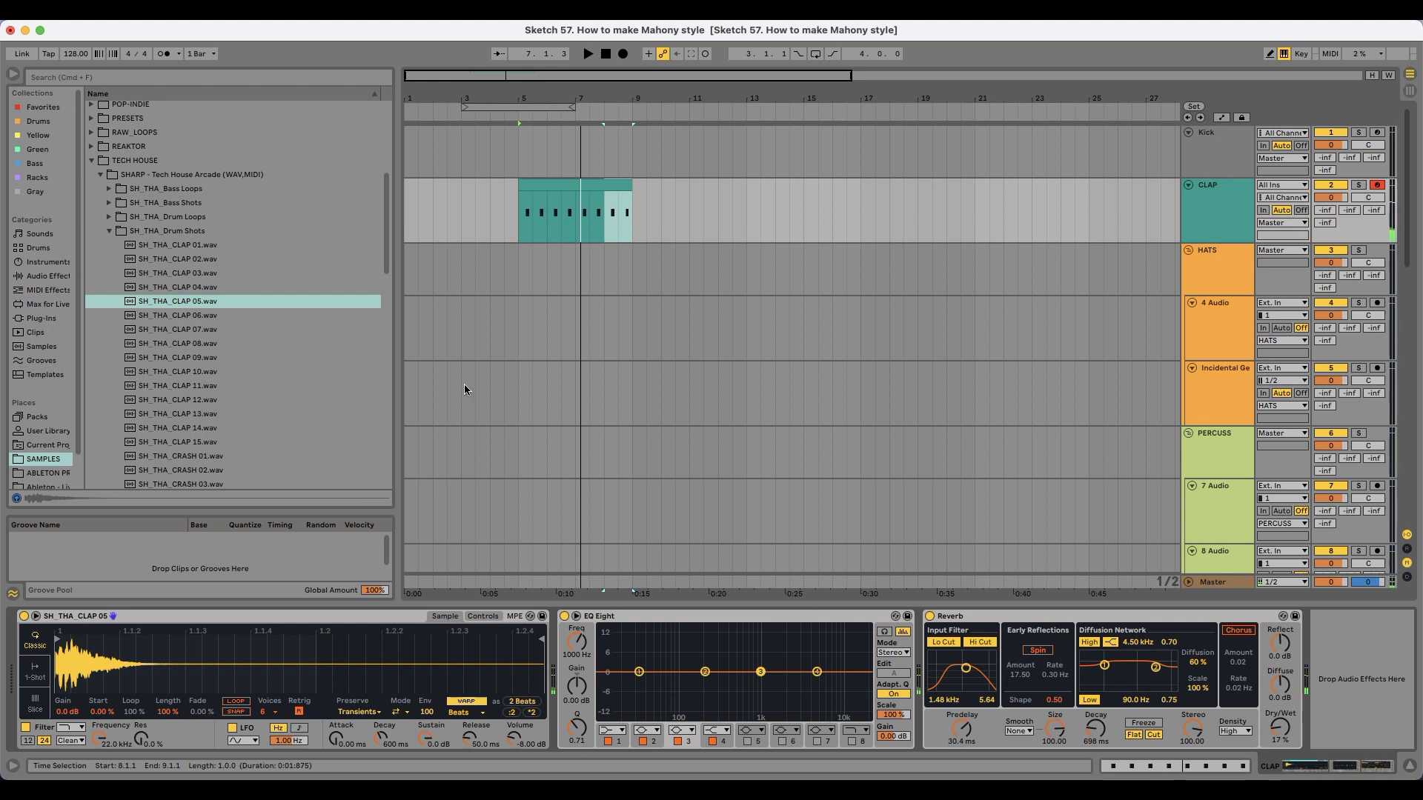
Step: Collapse the TECH HOUSE sample folder and expand the Vinyl House Drum Samples - Zenhiser pack inside the HOUSE folder
left_click(175, 159)
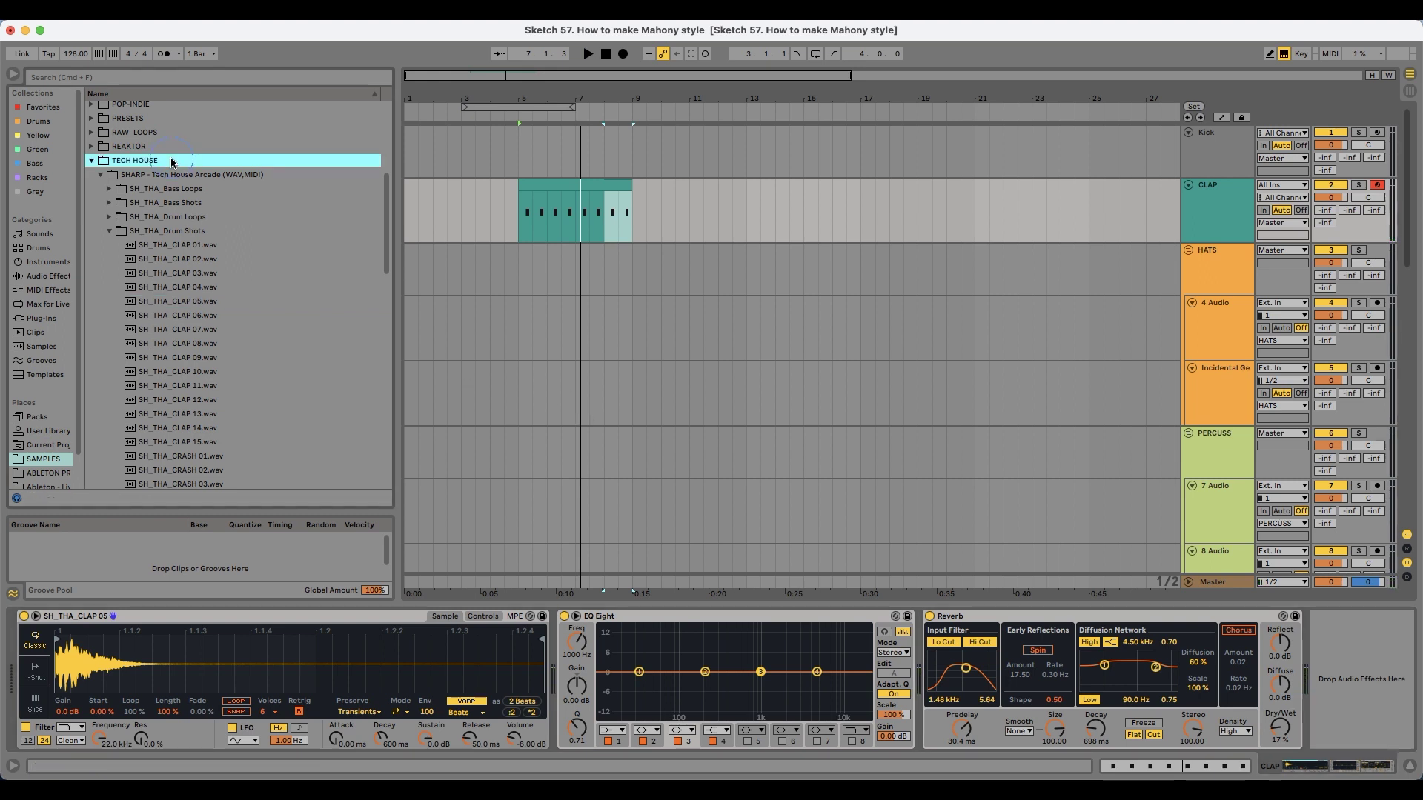
key("Left")
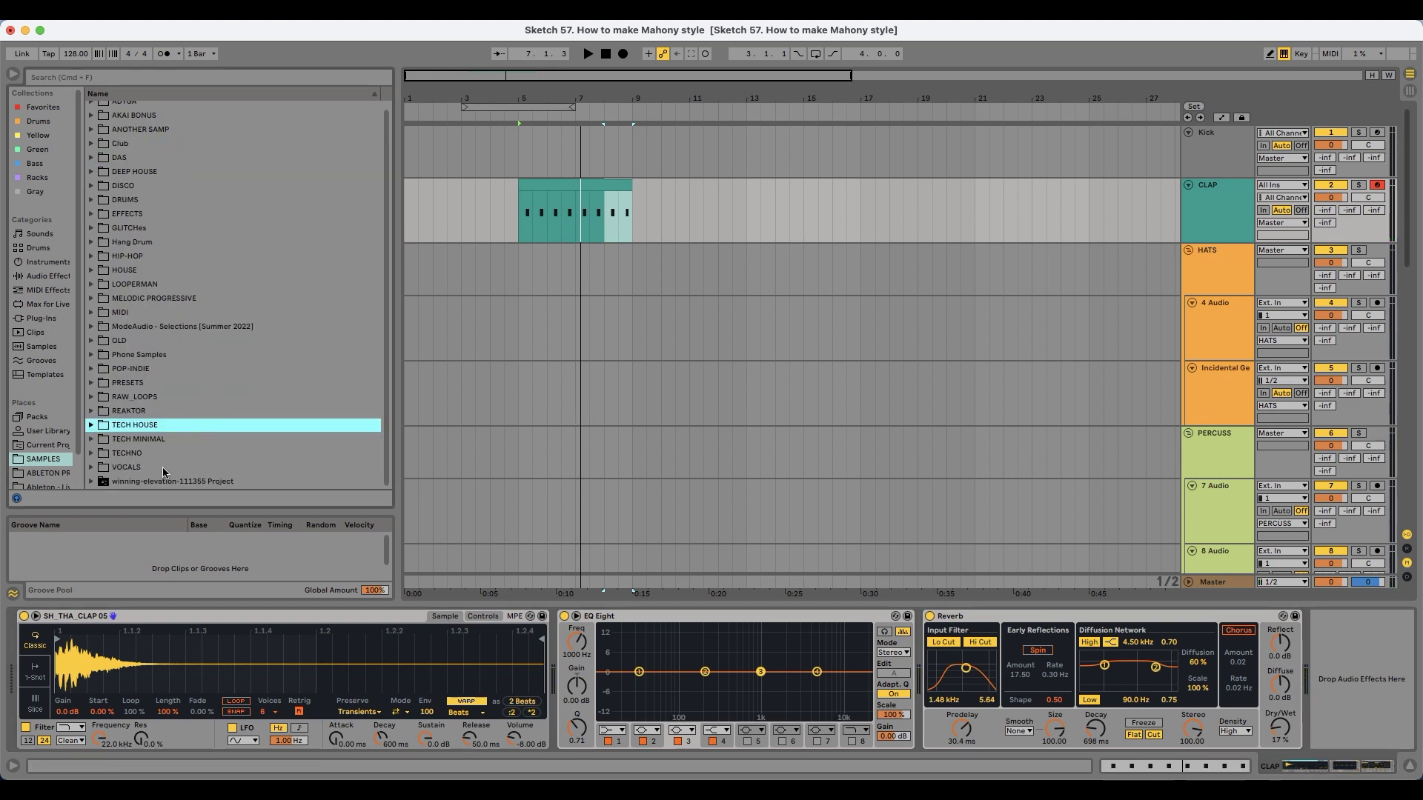
left_click_drag(146, 261, 155, 272)
left_click(185, 285)
double_click(164, 274)
scroll(205, 343, "down", 10)
scroll(205, 346, "down", 2)
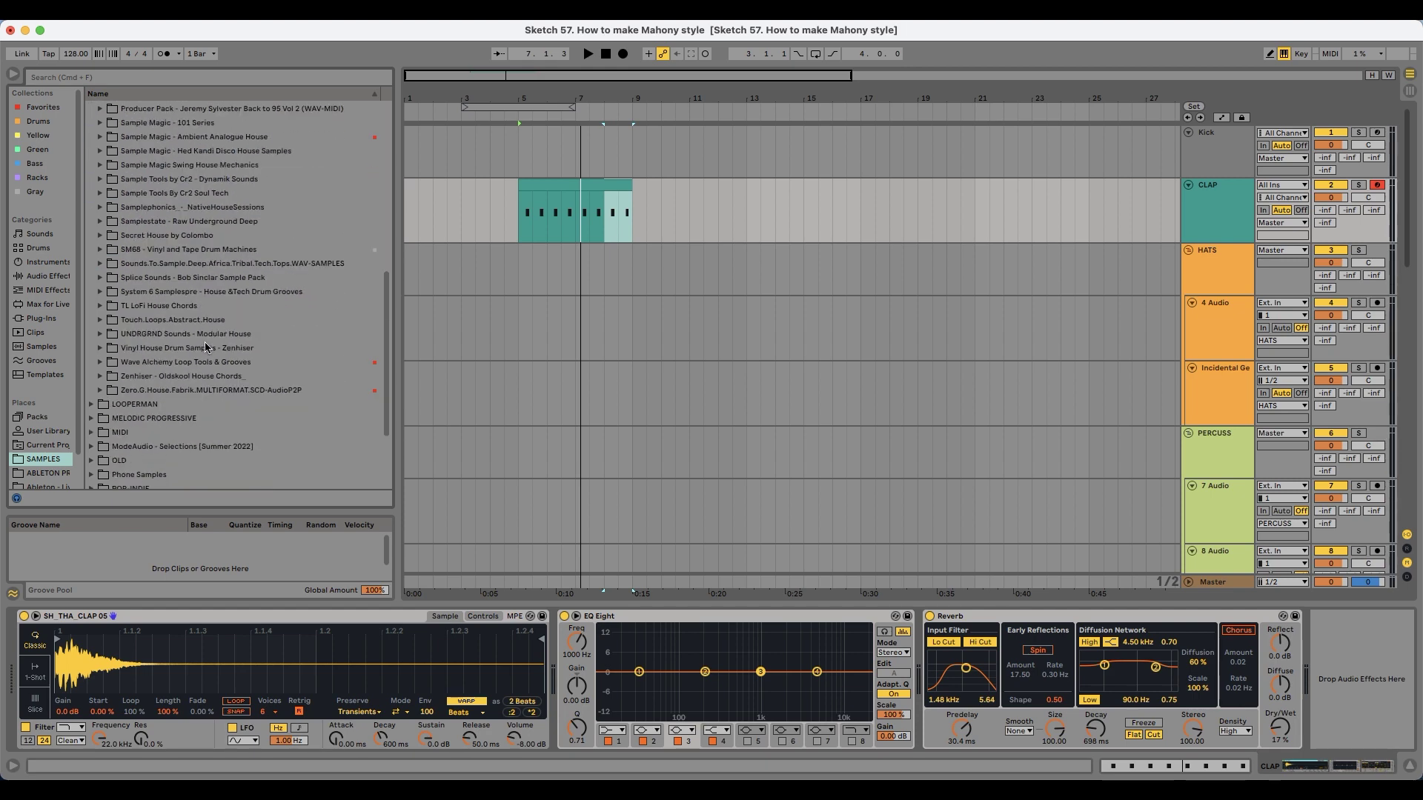
left_click(194, 348)
key("Right")
key("Down")
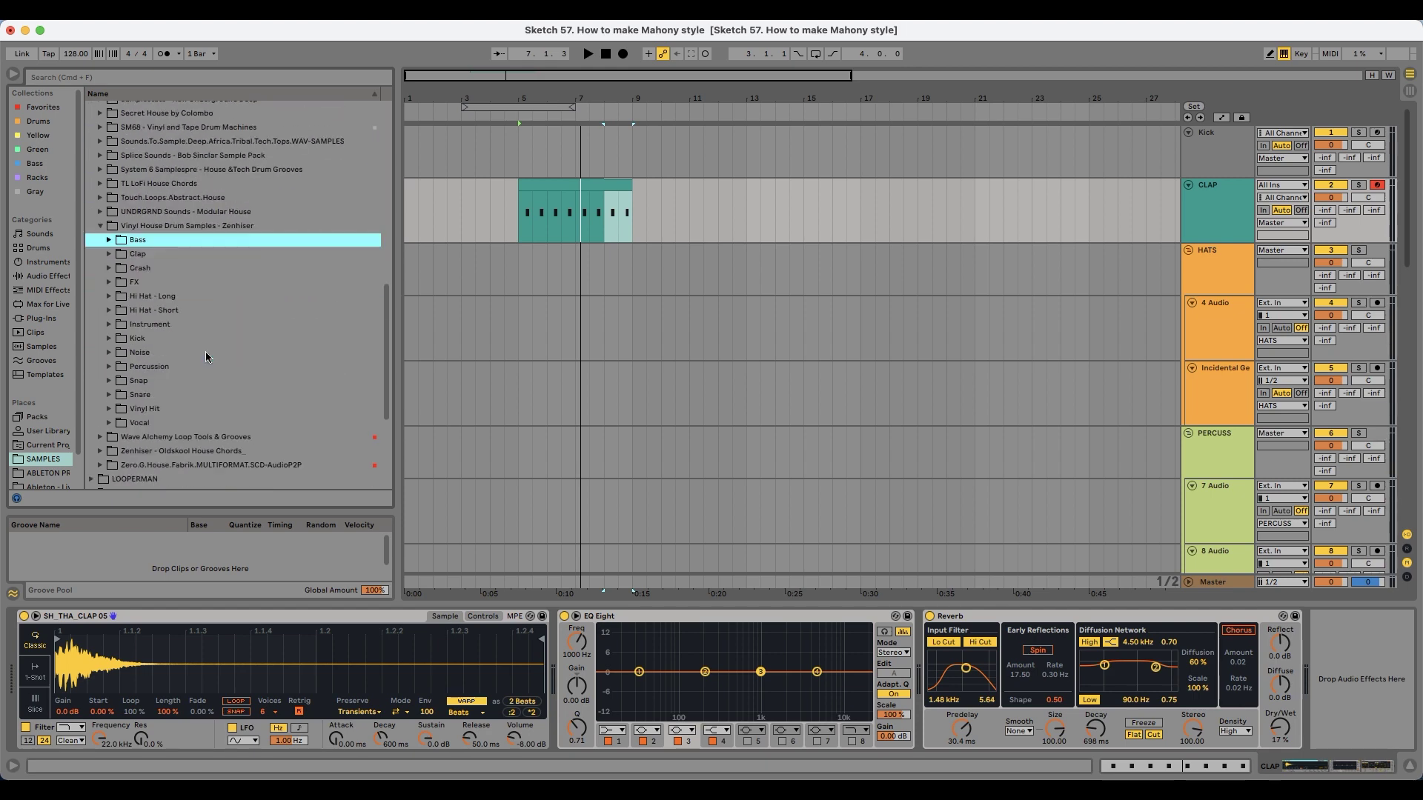
Step: Audition samples in the pack's Kick folder and load 006 Kick - Zenhiser VHDS.wav as an instrument on the Kick track
key("Down")
key("Down")
key("Down")
key("Down")
key("Down")
key("Down")
key("Down")
key("Right")
key("Down")
key("Down")
key("Down")
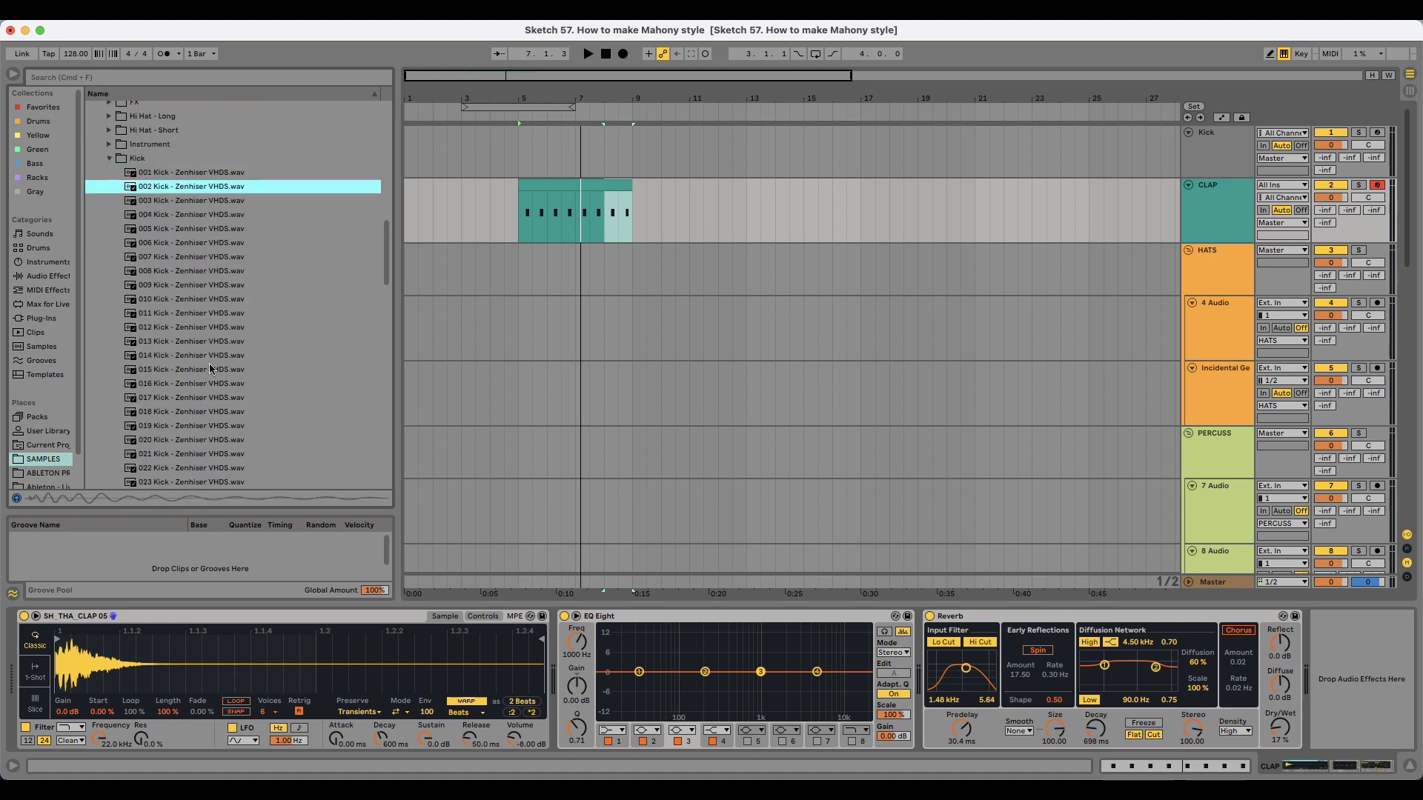
key("Up")
key("Down")
key("Down")
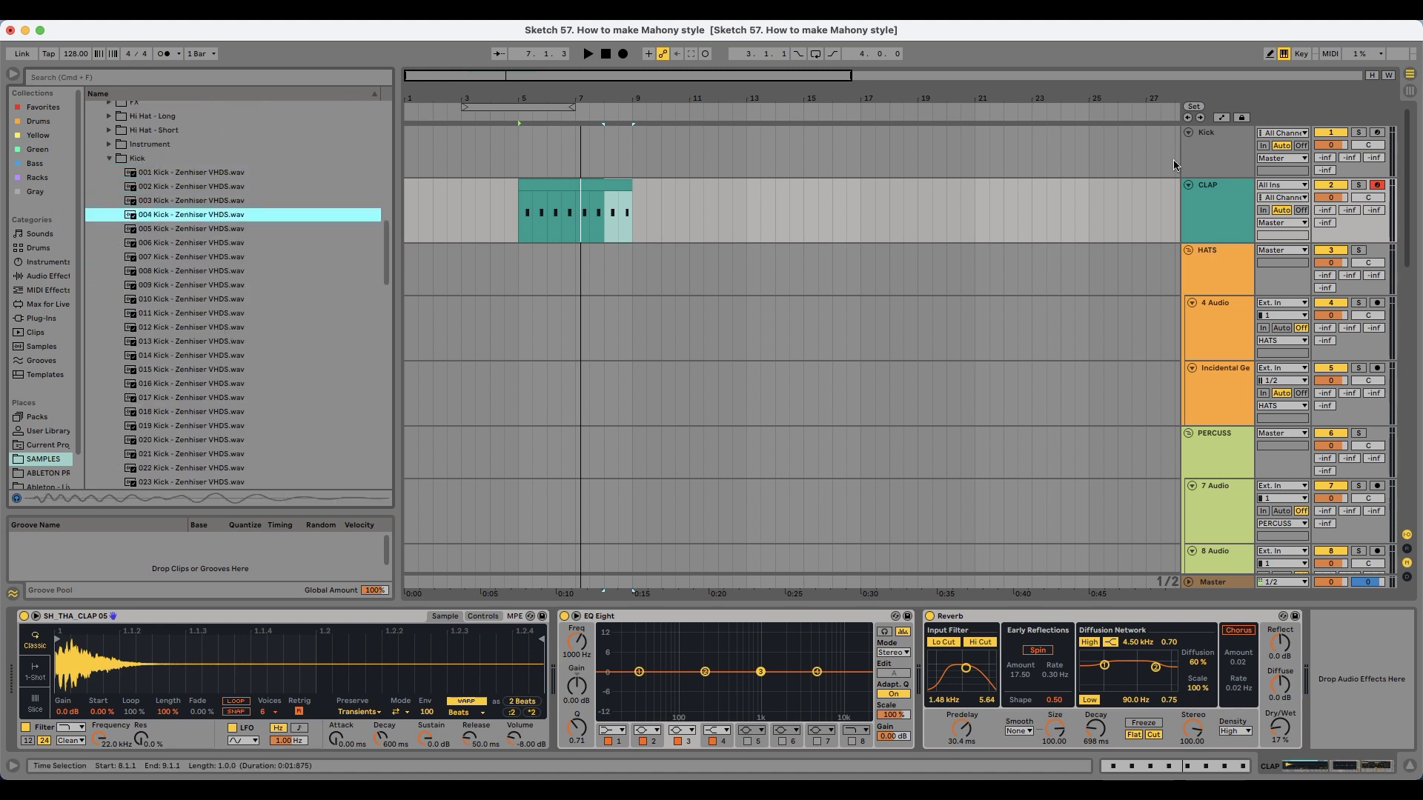
left_click(1214, 152)
left_click(1214, 152)
left_click(162, 261)
key("Up")
key("Up")
key("Down")
double_click(208, 244)
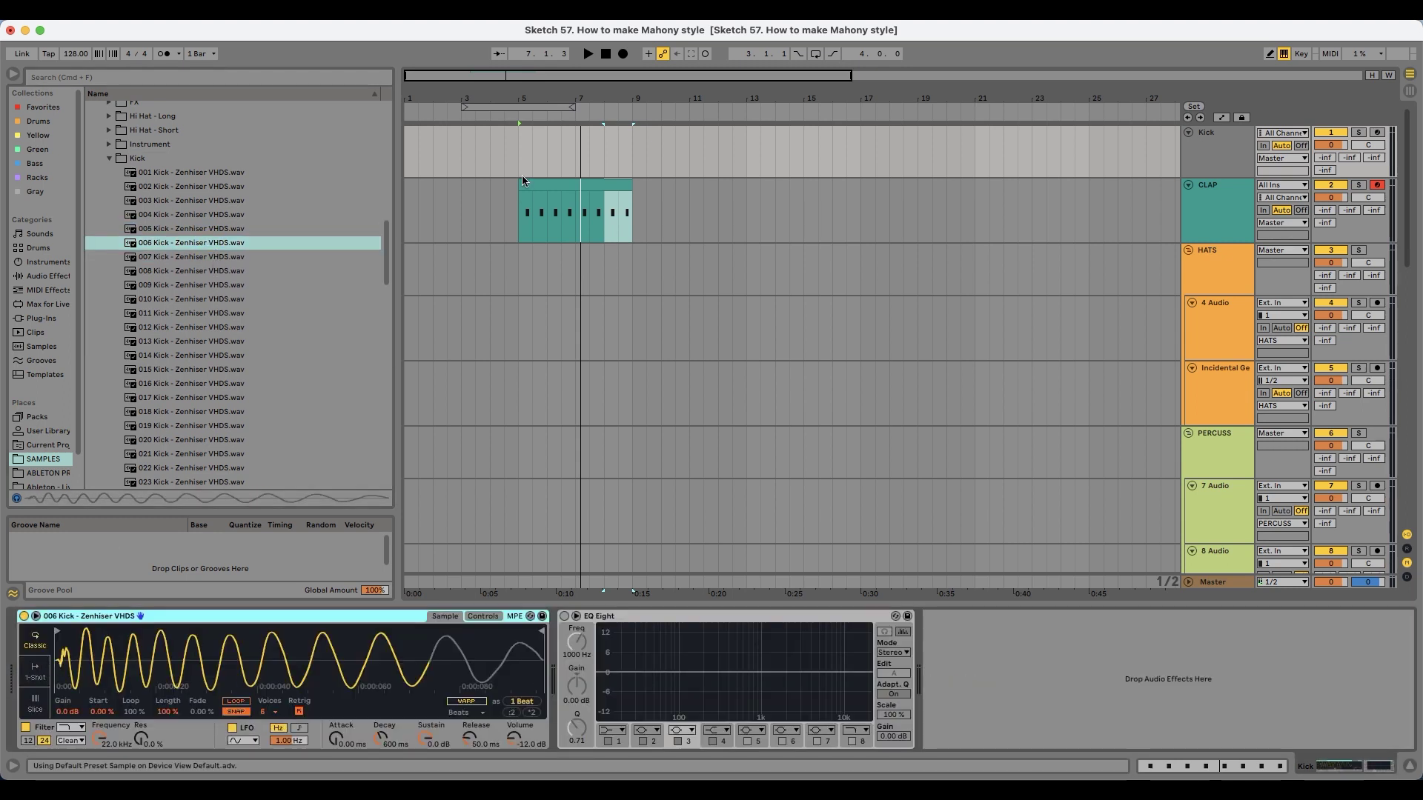
Step: Insert an empty MIDI clip from bar 5 to bar 9 on the Kick track and arm the track
left_click_drag(518, 145, 620, 142)
key("super+shift+m")
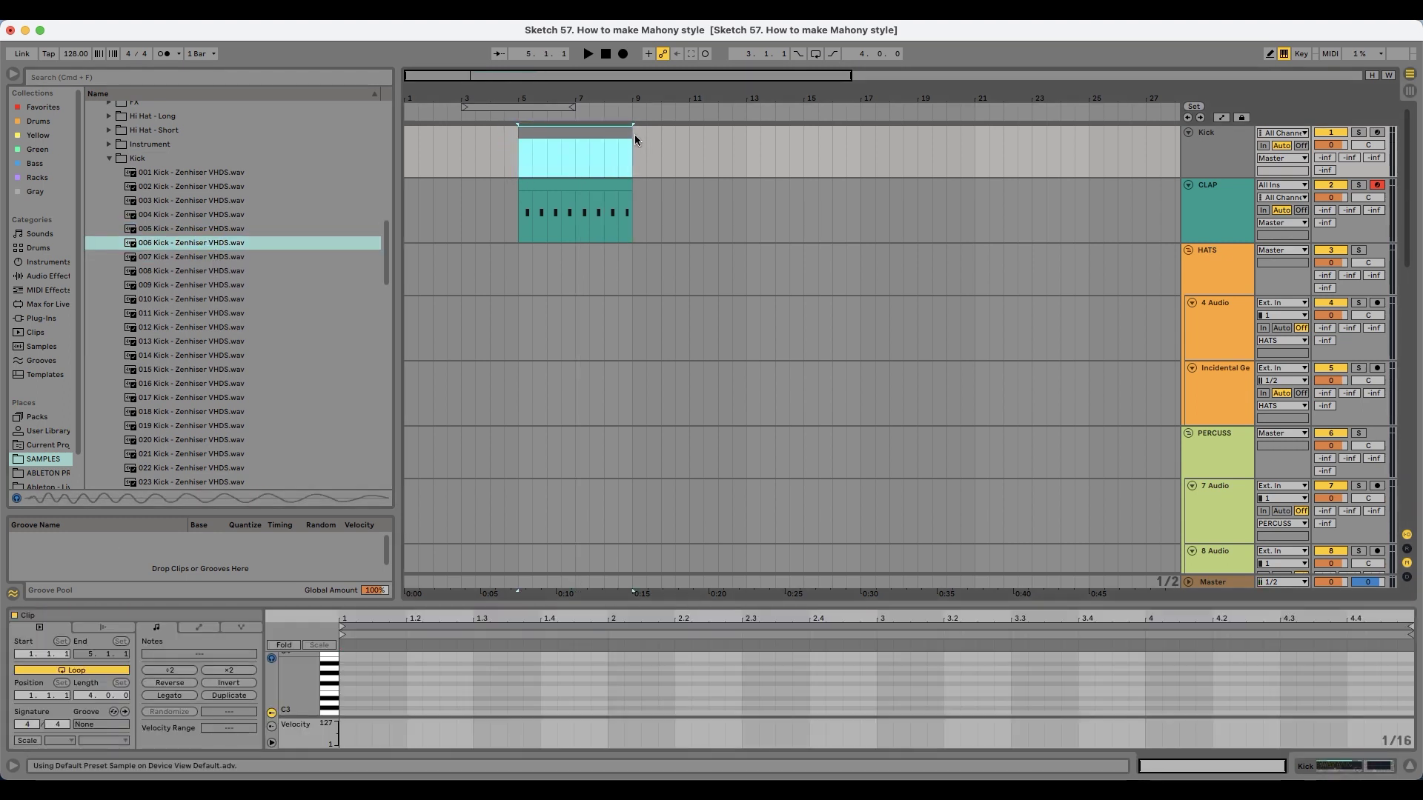
key("a")
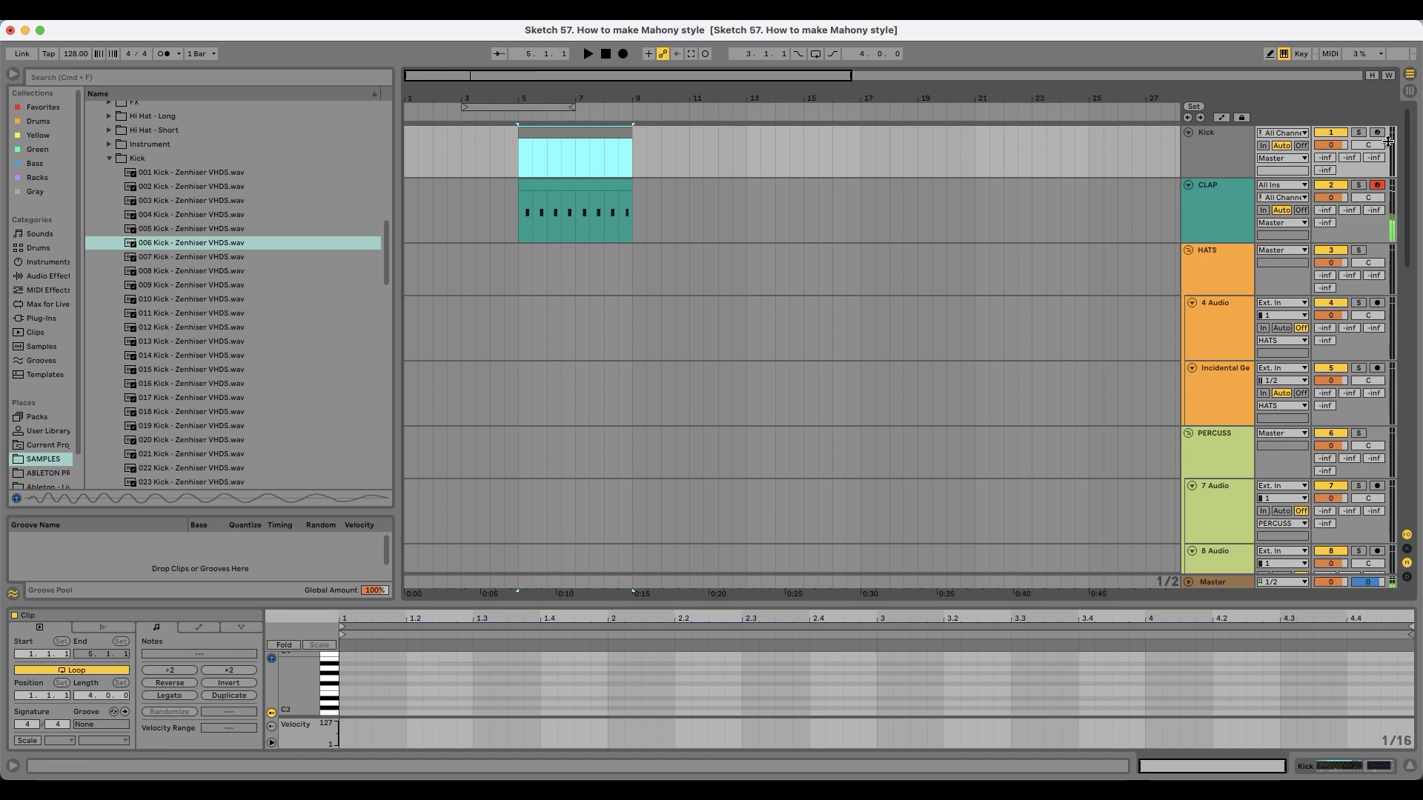
left_click(1378, 133)
key("a")
Step: Add a C3 kick note on the clip's first beat and duplicate it to every beat of the four bars
left_click(400, 688)
double_click(351, 685)
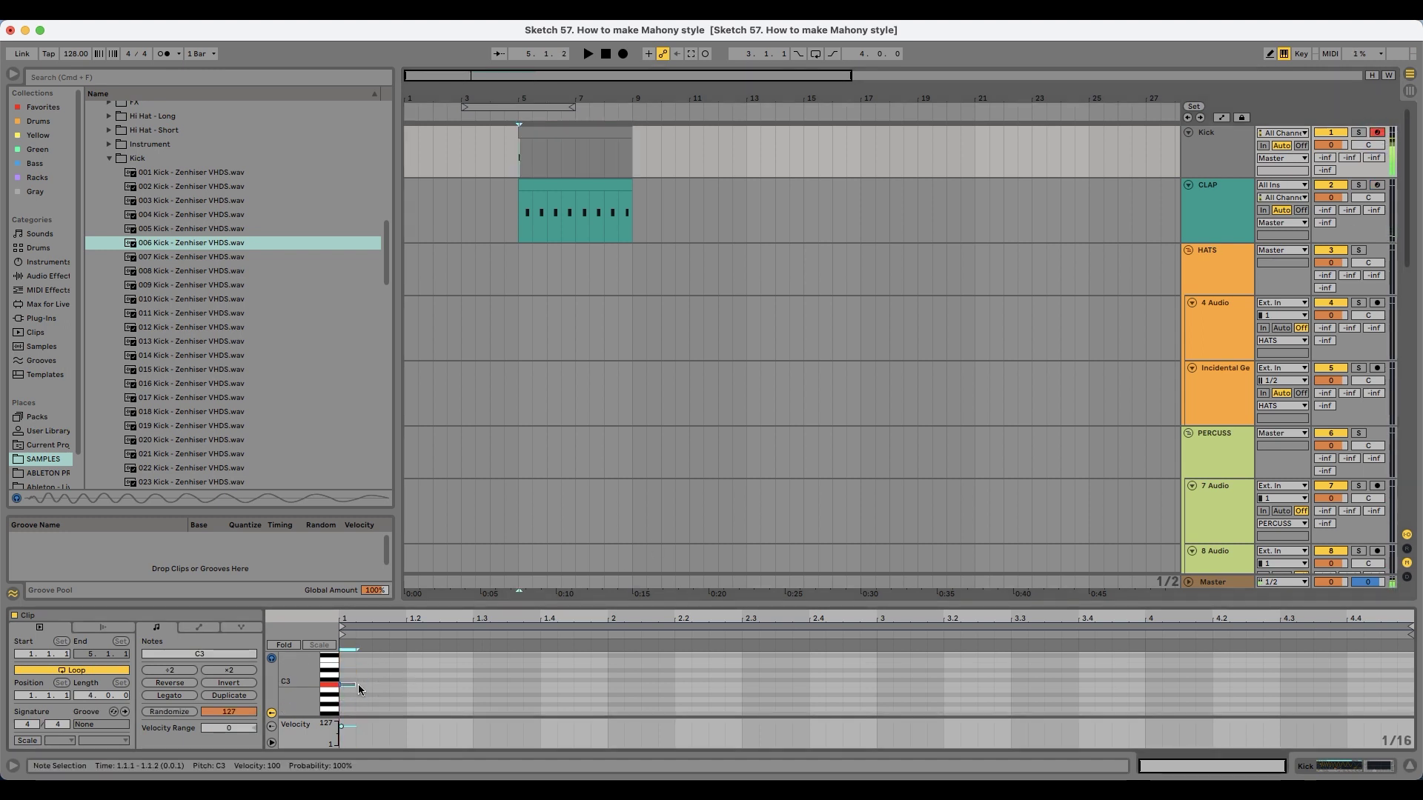
left_click_drag(479, 692, 447, 690)
key("super+a")
key("super+d")
key("super+a")
key("super+d")
key("super+d")
key("super+d")
Step: Solo the Kick track and replace its sample with 009 Kick - Zenhiser VHDS.wav
double_click(1234, 141)
left_click(1358, 132)
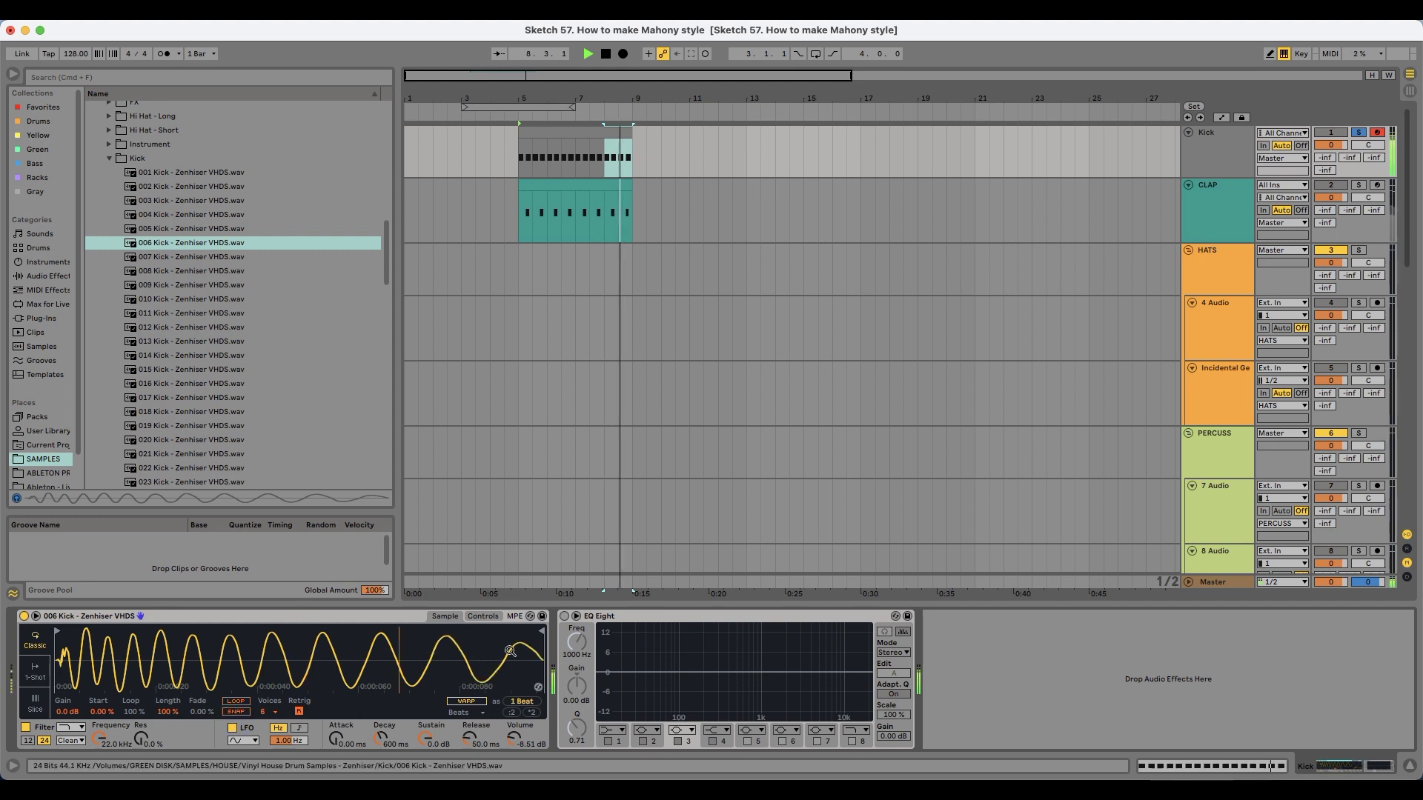
left_click(211, 272)
key("Down")
key("Return")
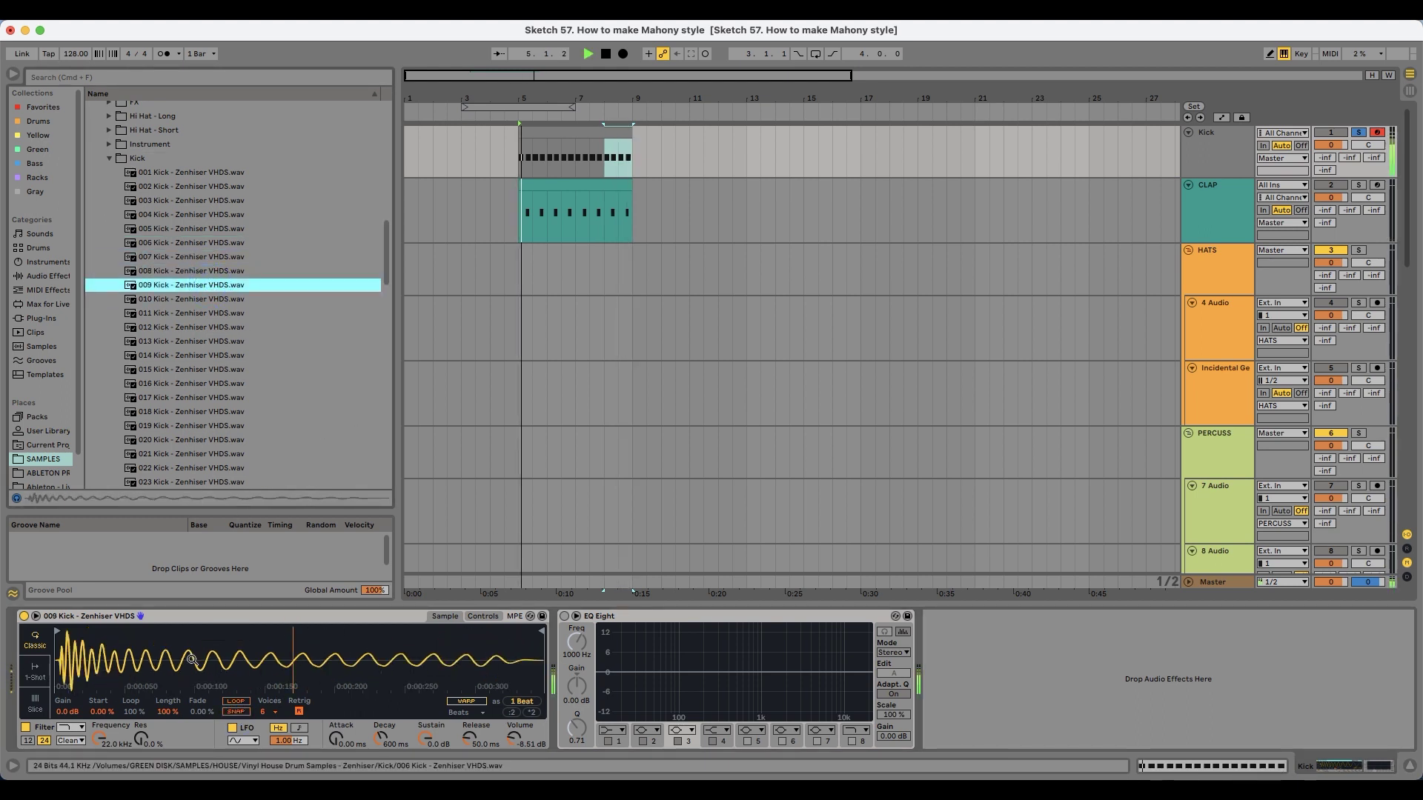
Step: Check the kick's level and spectrum in the Master track's Voxengo SPAN and set the kick sampler's volume to -5.09 dB
left_click(1216, 583)
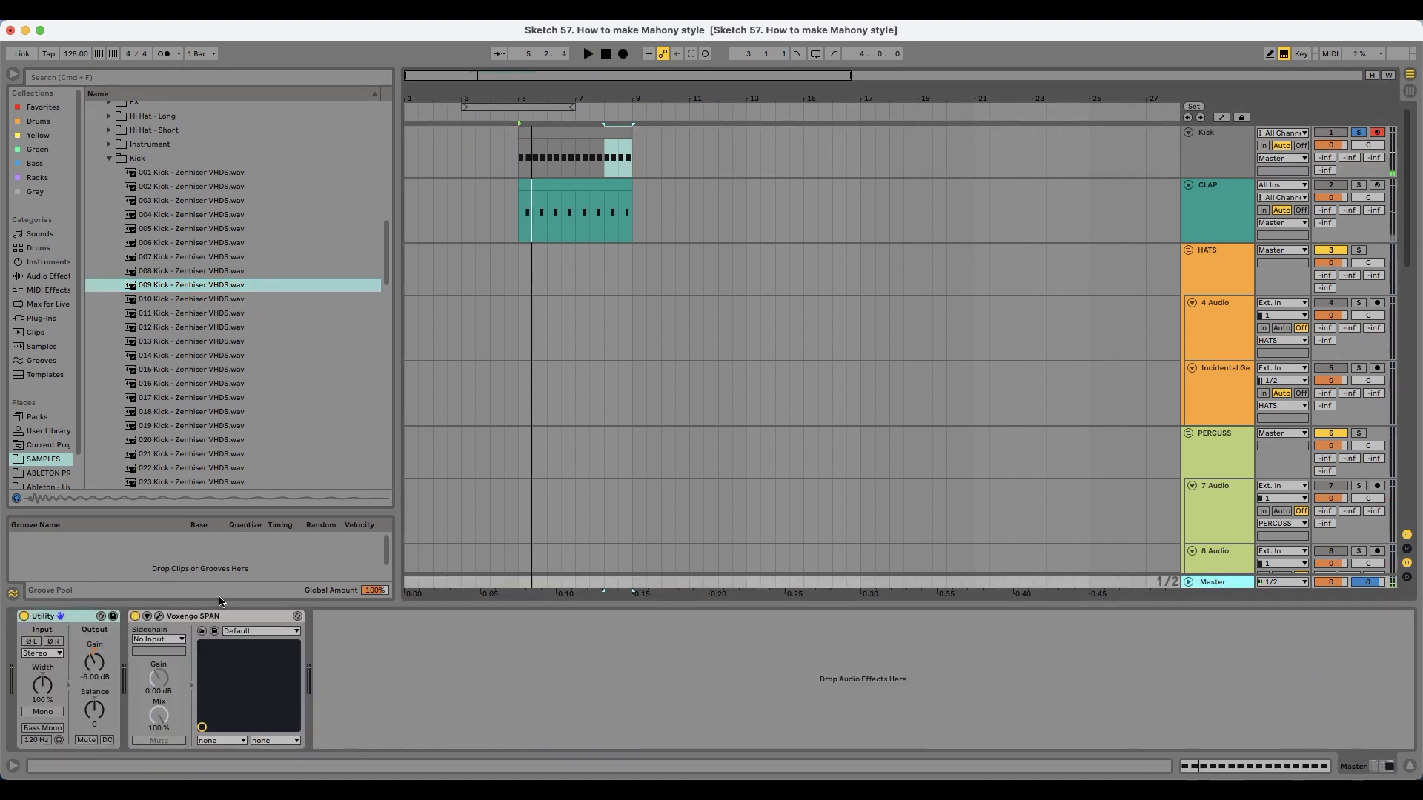
left_click(163, 617)
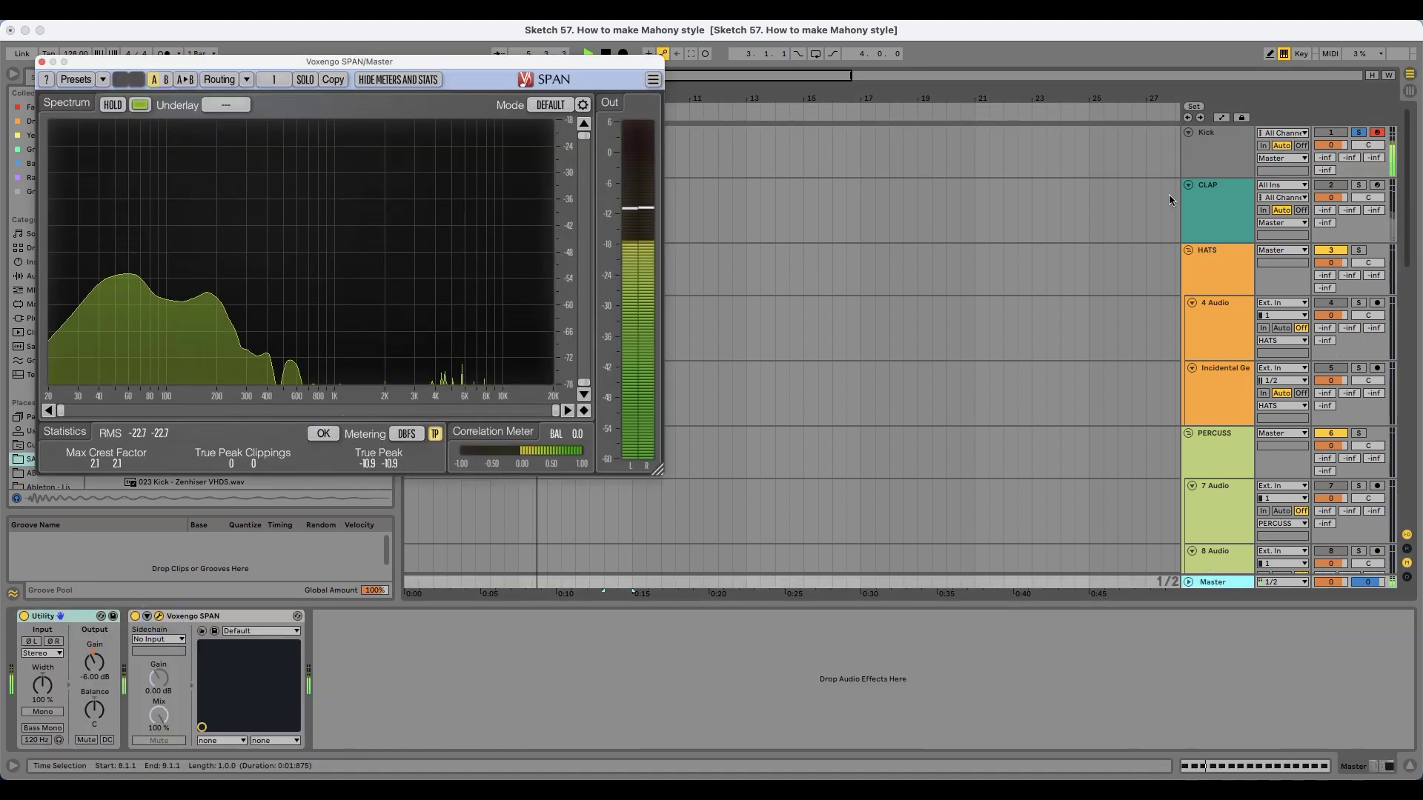
left_click(1196, 163)
left_click_drag(514, 739, 514, 727)
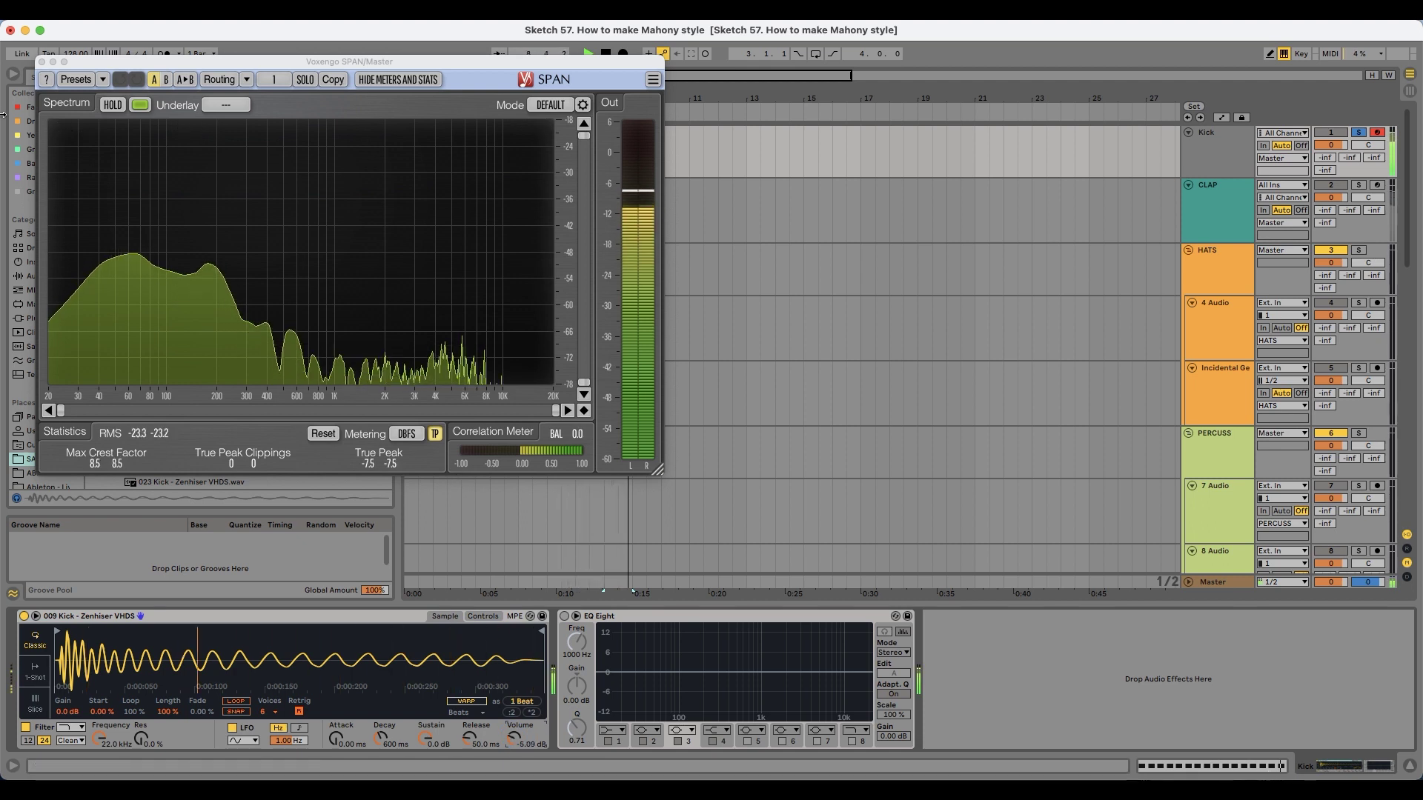
left_click(43, 61)
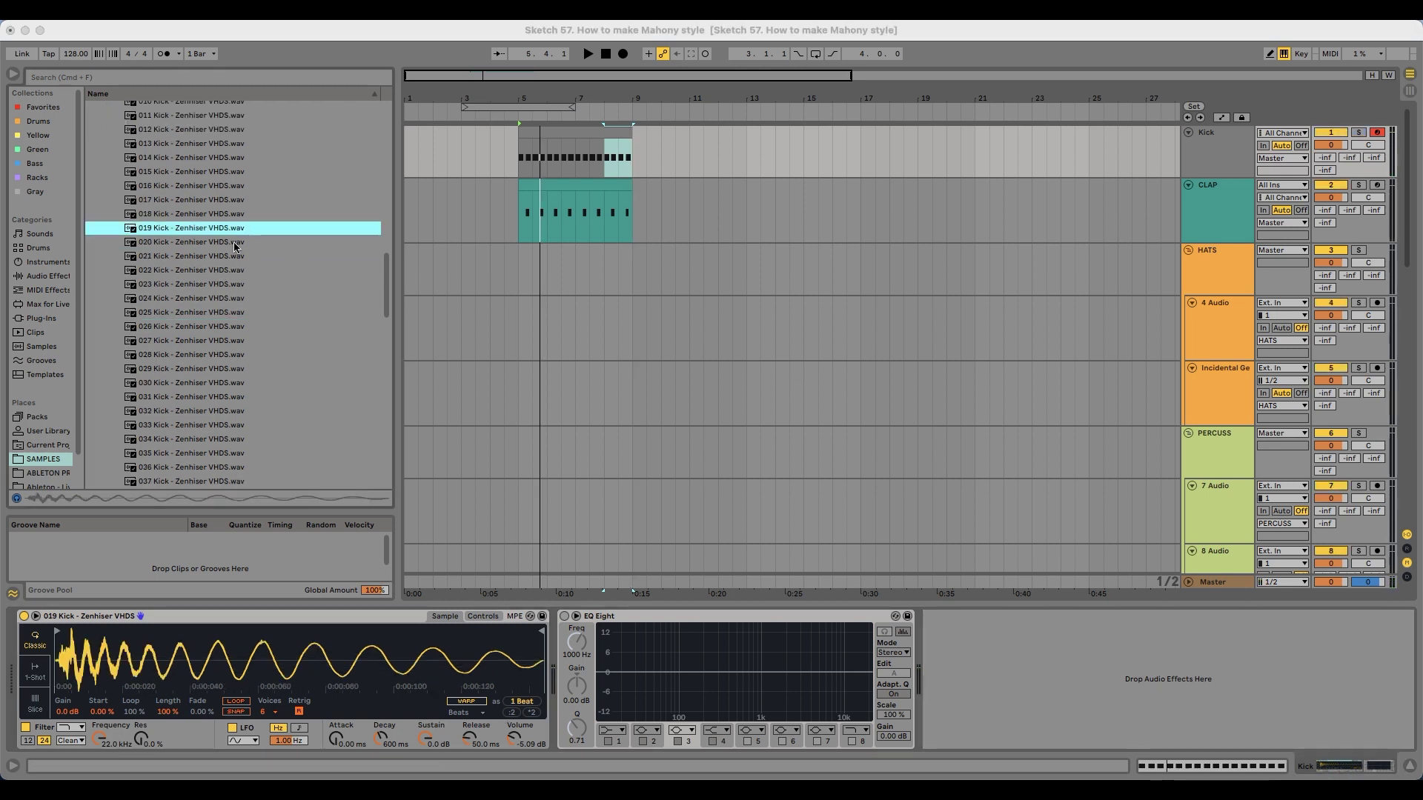
Step: Replace the kick sampler's sample with 020 Kick - Zenhiser VHDS.wav and play the beat
left_click(234, 246)
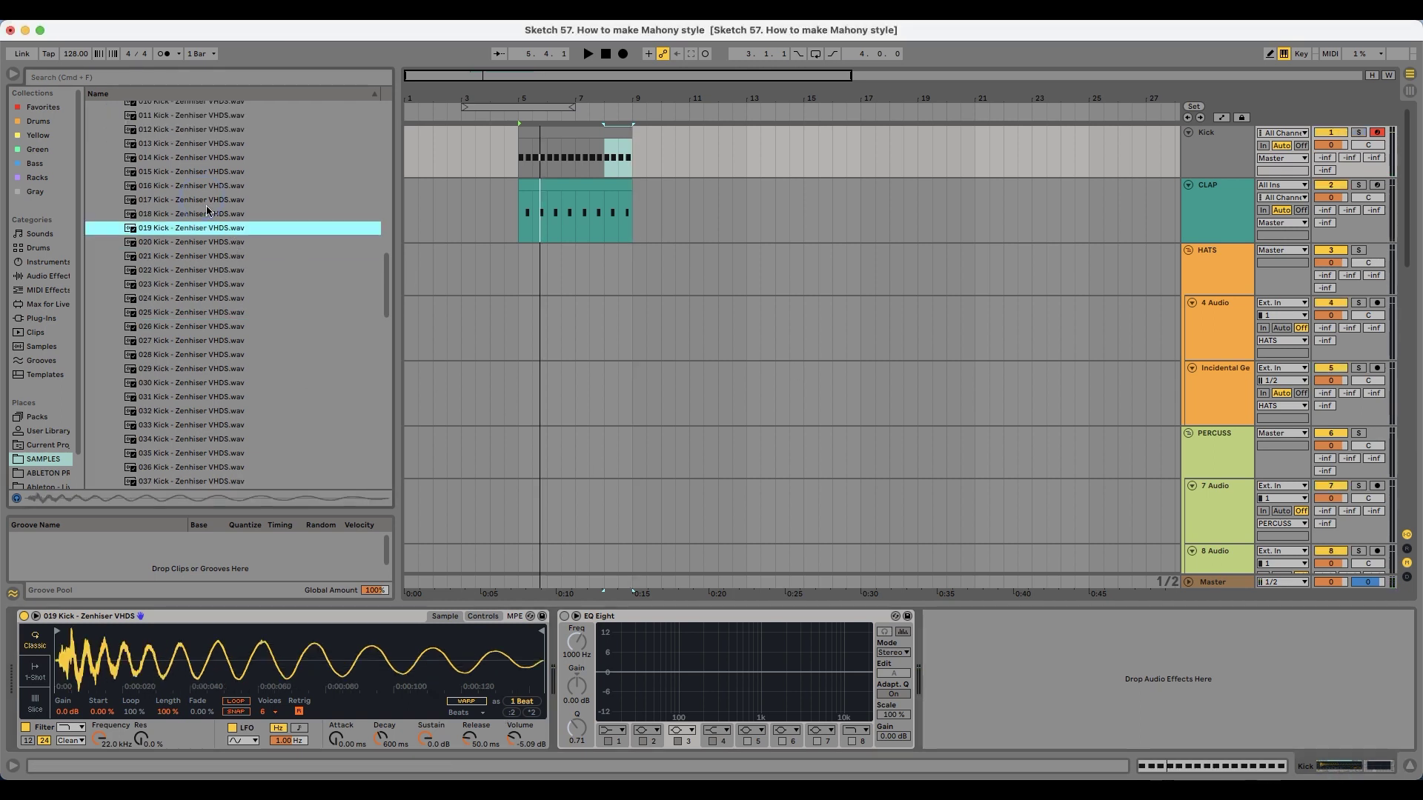
left_click(205, 244)
left_click_drag(202, 492, 297, 659)
key("space")
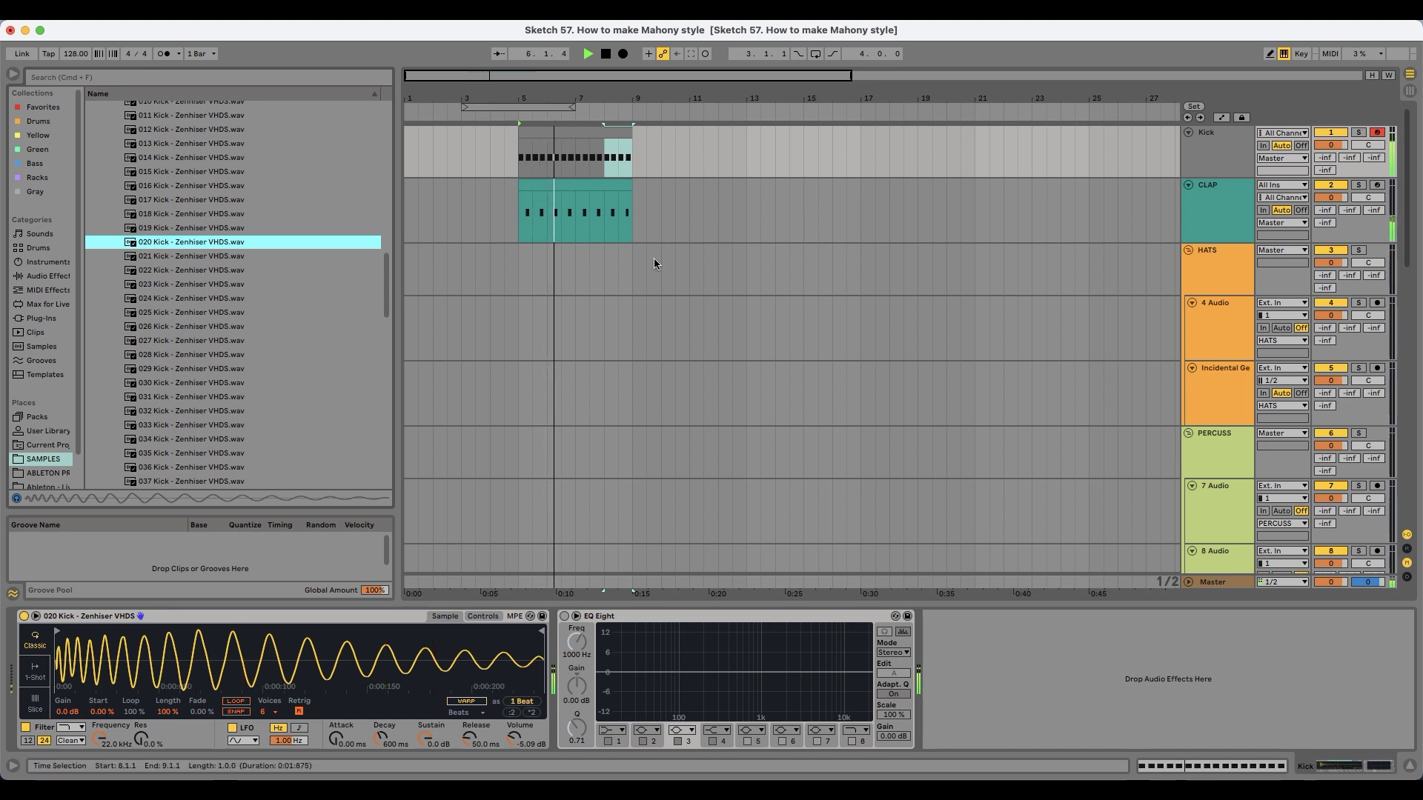
Step: Switch the CLAP track's sampler to One-Shot mode, then shorten the clap sample's end and adjust its fade-out during playback
left_click(1127, 185)
left_click(581, 186)
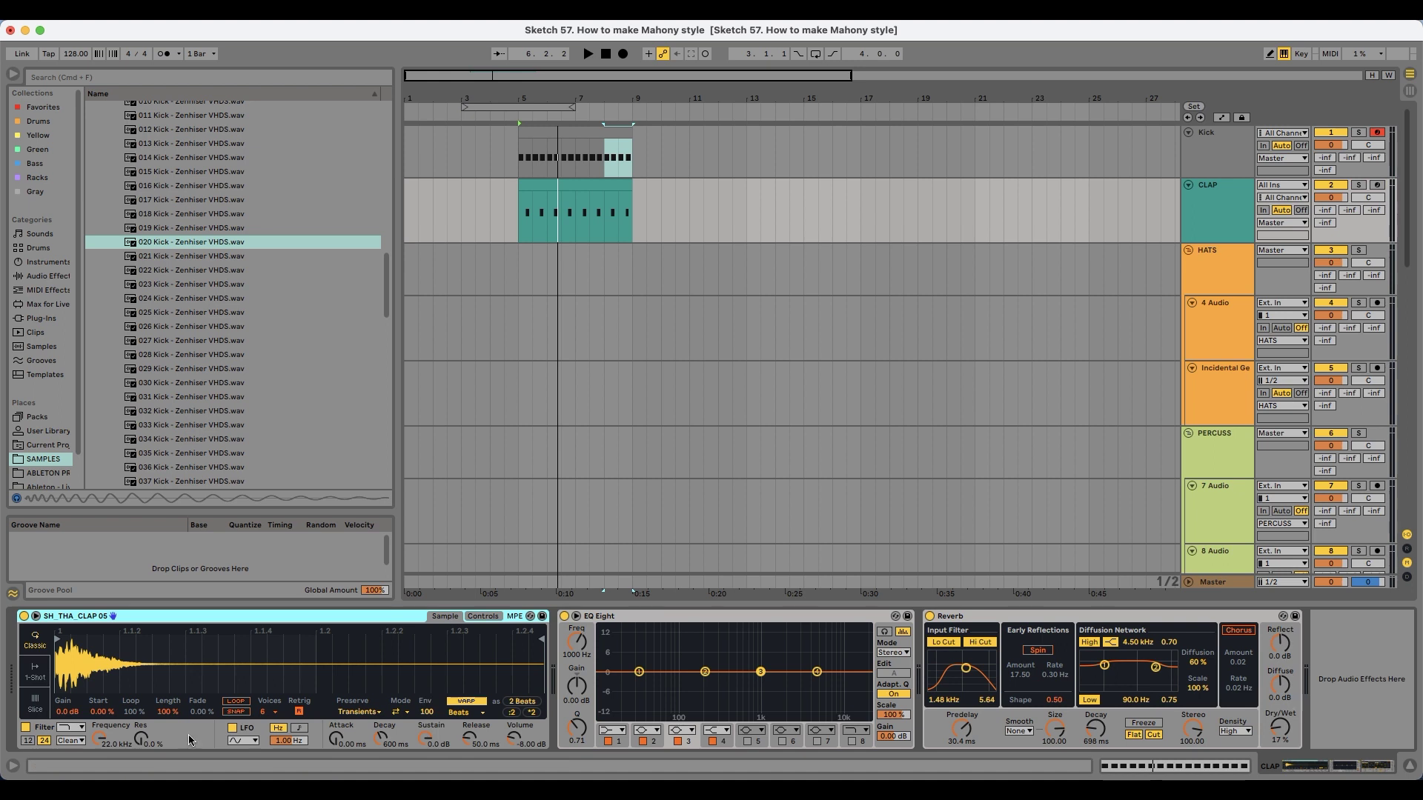
left_click(35, 671)
key("space")
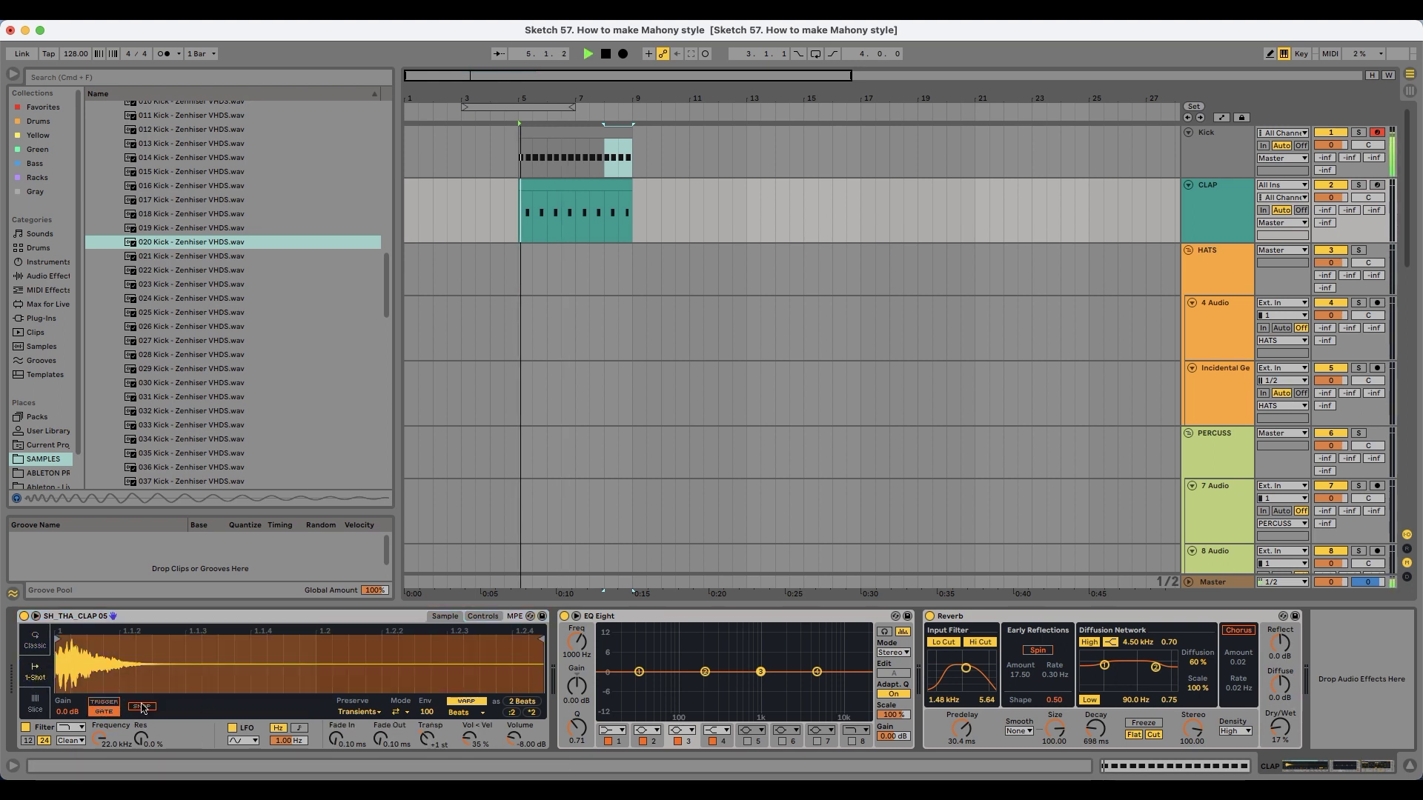
left_click_drag(541, 641, 120, 651)
key("space")
mouse_move(381, 739)
left_mouse_down()
mouse_move(381, 708)
mouse_move(380, 741)
left_mouse_up()
key("space")
key("space")
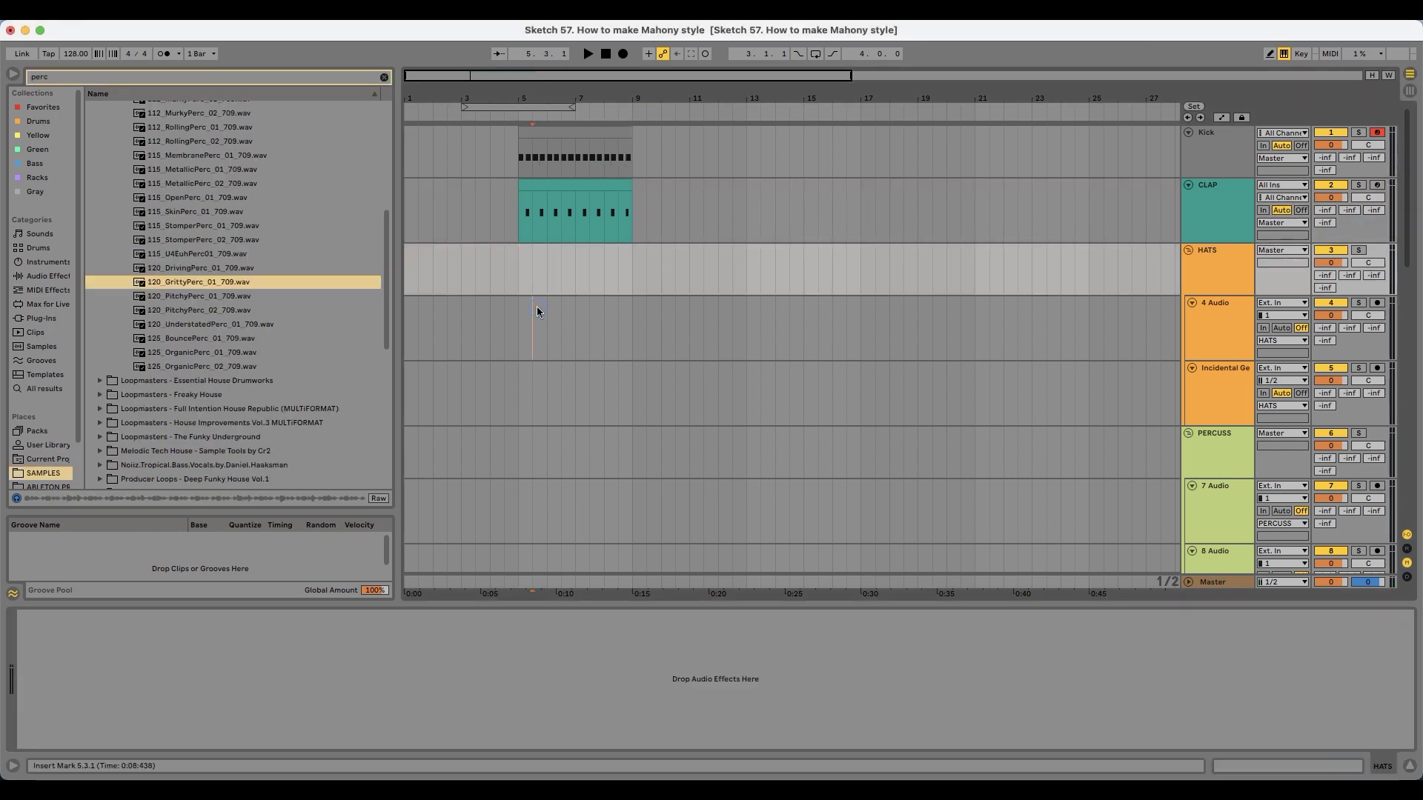
Step: Audition the perc loops and place 125_OrganicPerc_01_709.wav at bar 5 on the PERCUSS group's 7 Audio track
left_click(532, 310)
scroll(532, 309, "down", 4)
left_click(573, 373)
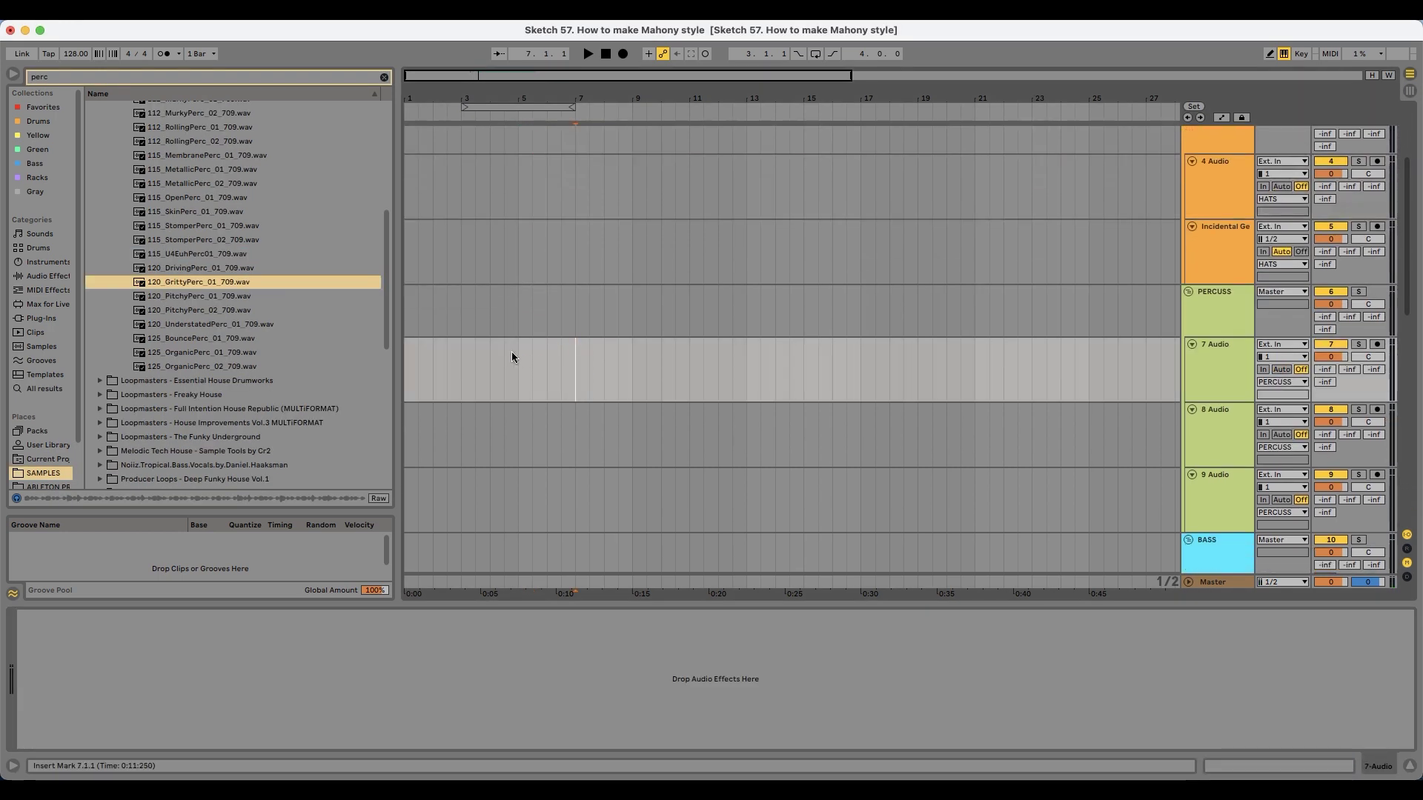
left_click(202, 296)
left_click(199, 324)
left_click(190, 339)
left_click(195, 368)
left_click(185, 352)
left_click_drag(197, 354, 519, 371)
key("space")
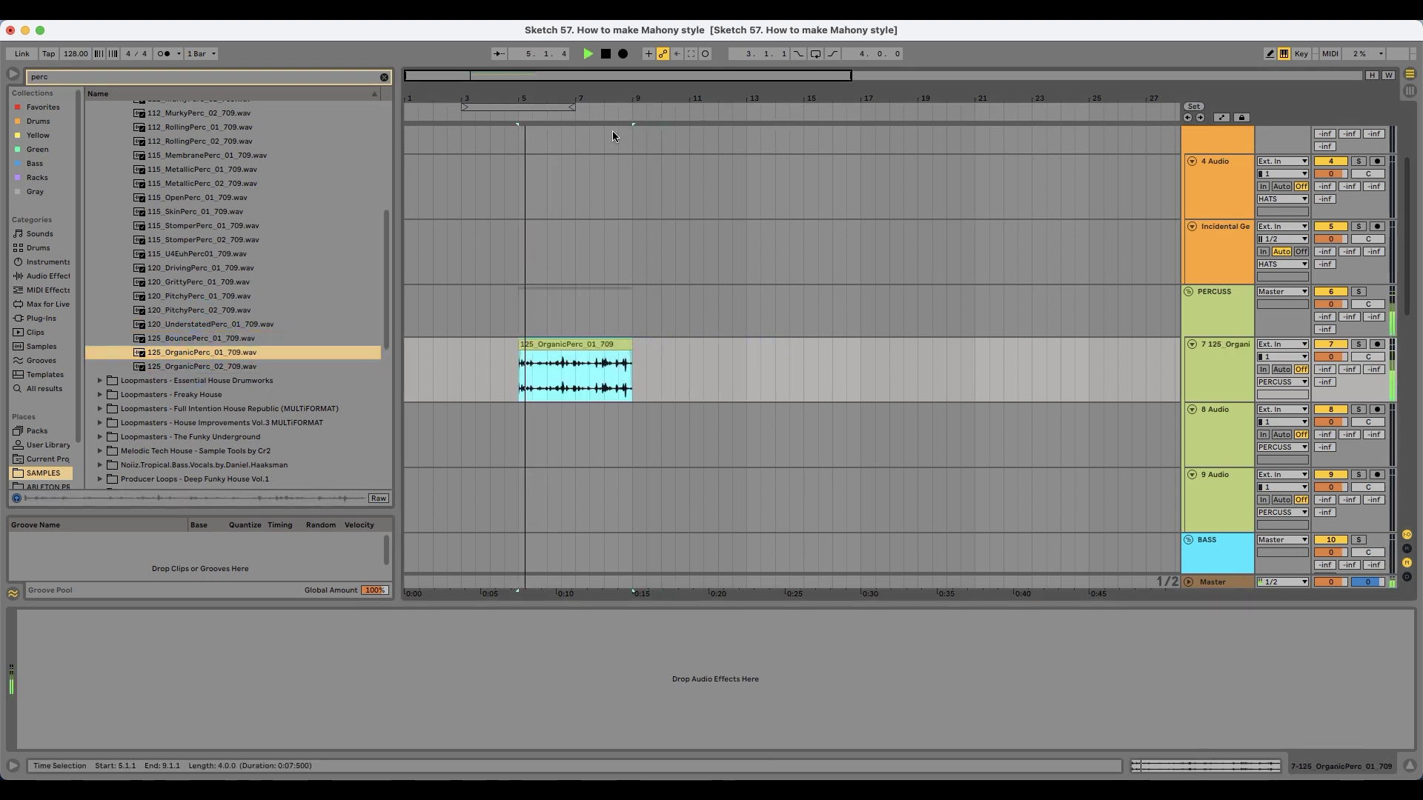
Step: Duplicate the 125_OrganicPerc_01_709 clip three times so the percussion runs to bar 21
scroll(593, 275, "right", 2)
key("super+d")
key("super+d")
key("super+d")
Step: Duplicate the Kick and CLAP clips together three times so both run to bar 21
scroll(517, 335, "up", 4)
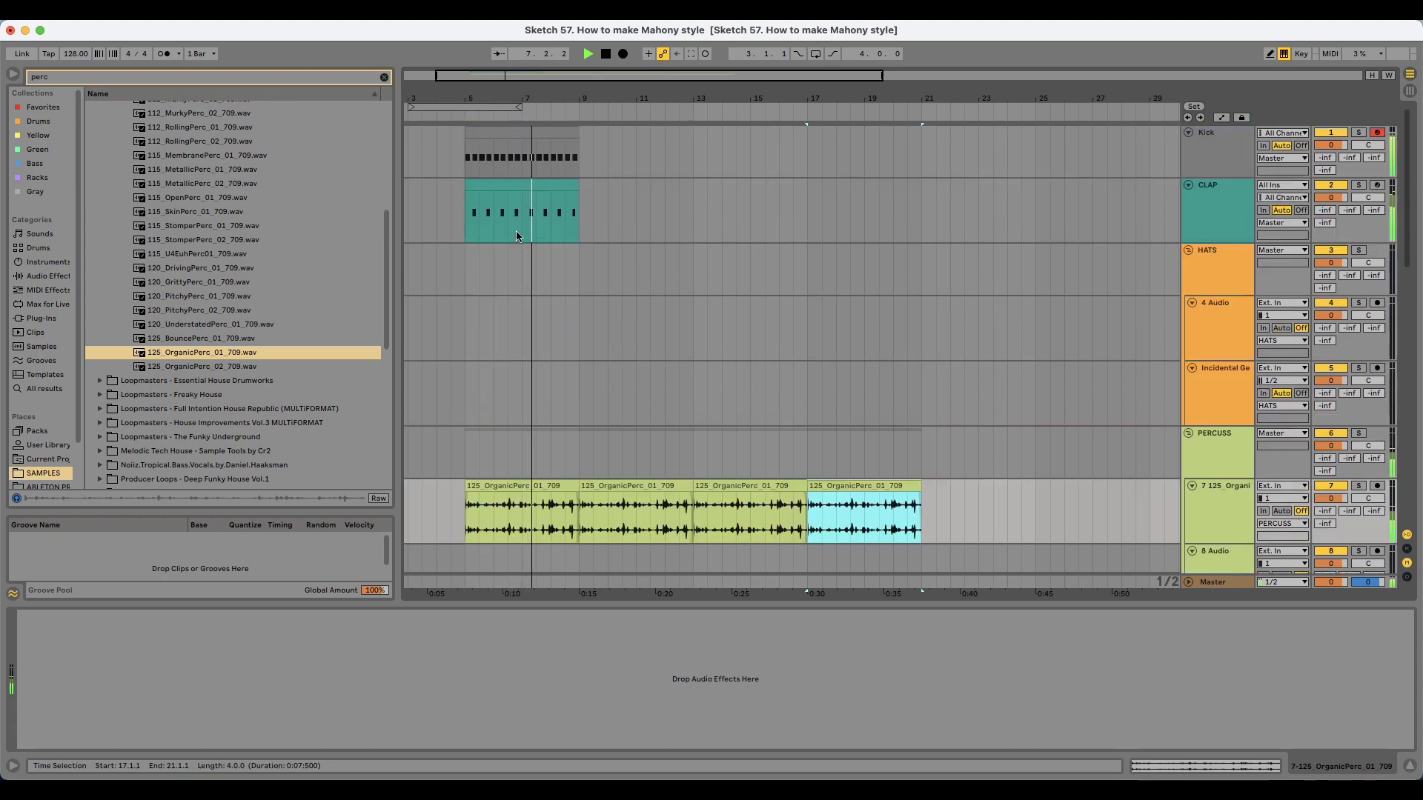
left_click(507, 190)
left_click(515, 133, "shift")
key("super+d")
key("super+d")
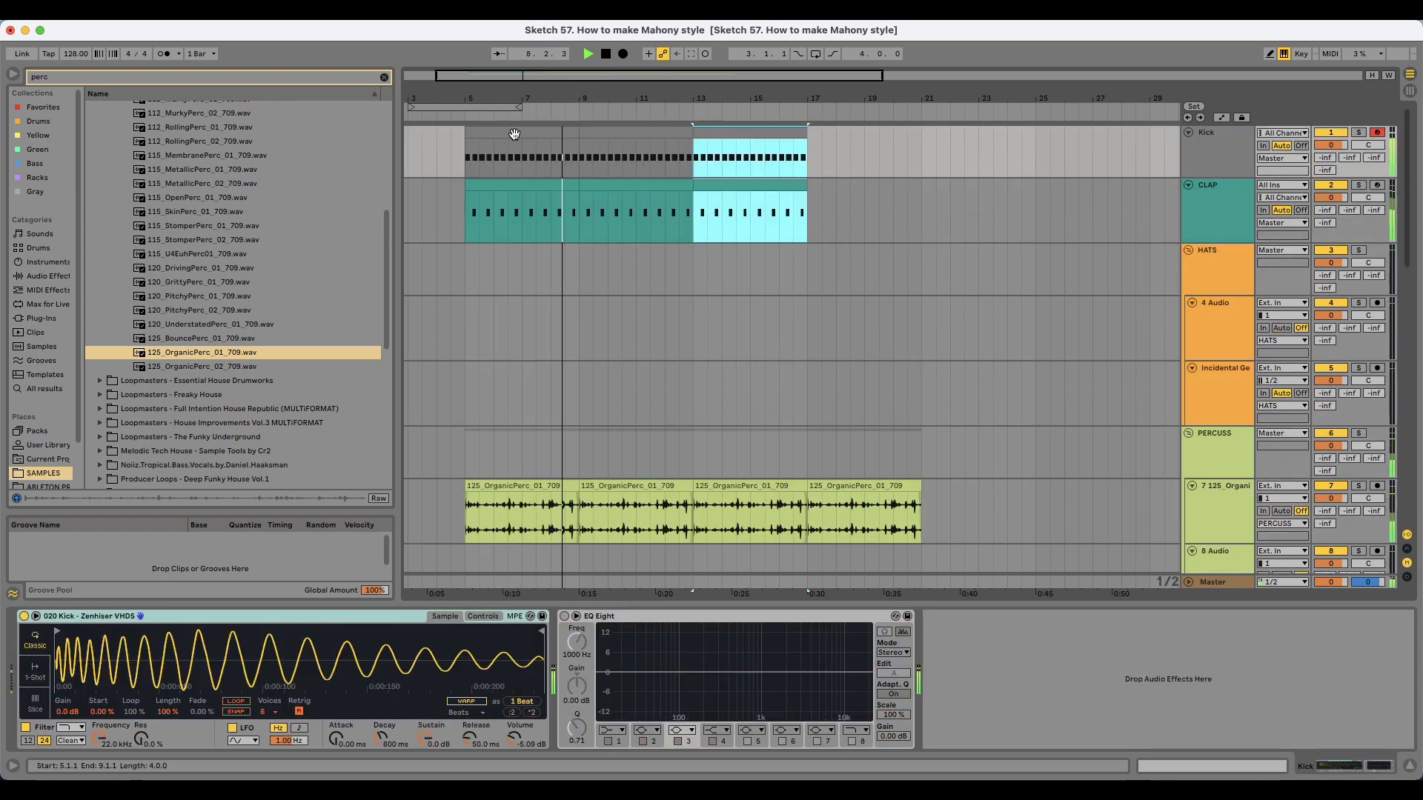
key("super+d")
key("space")
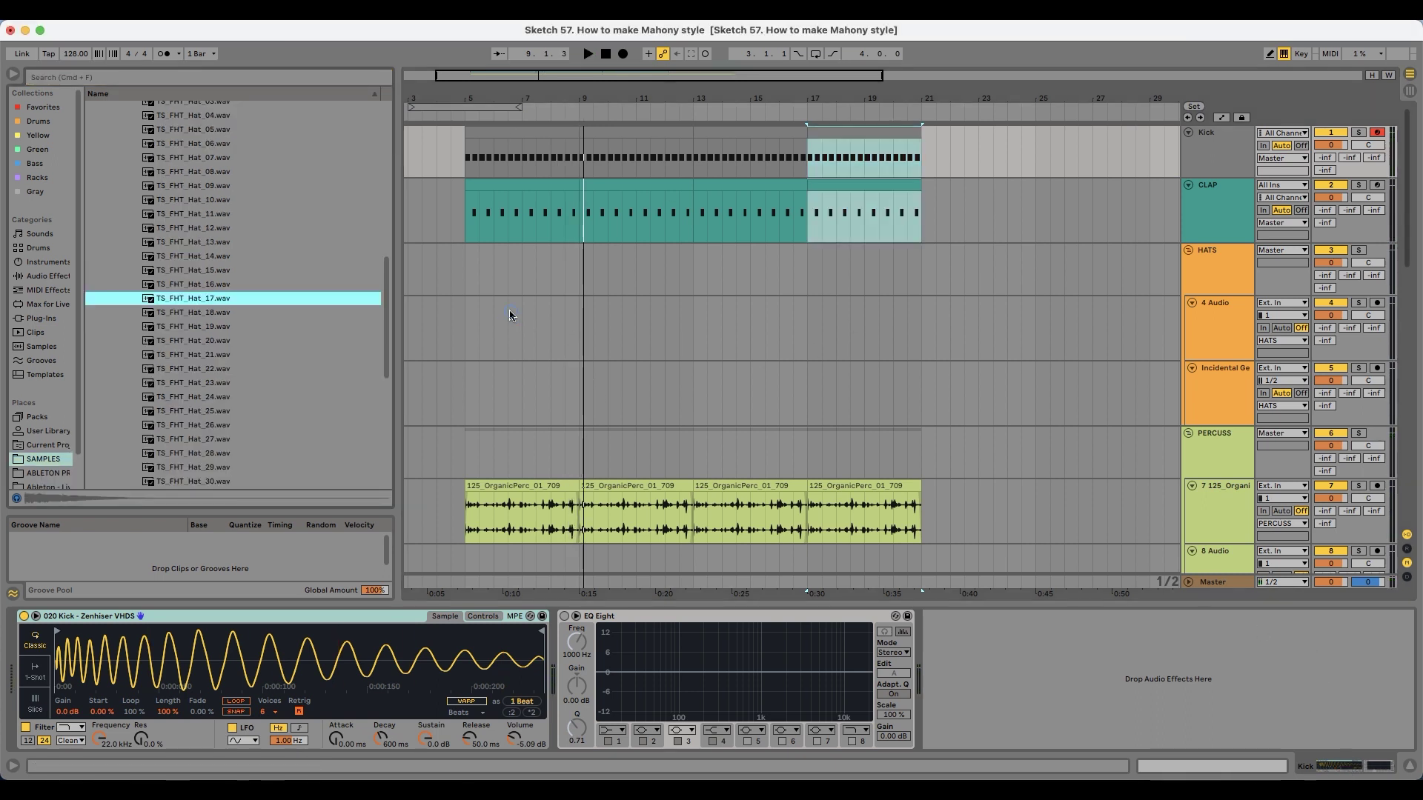
Step: Insert a MIDI track below 4 Audio, audition the hat samples and load TS_FHT_Hat_20.wav onto the new track
left_click(463, 324)
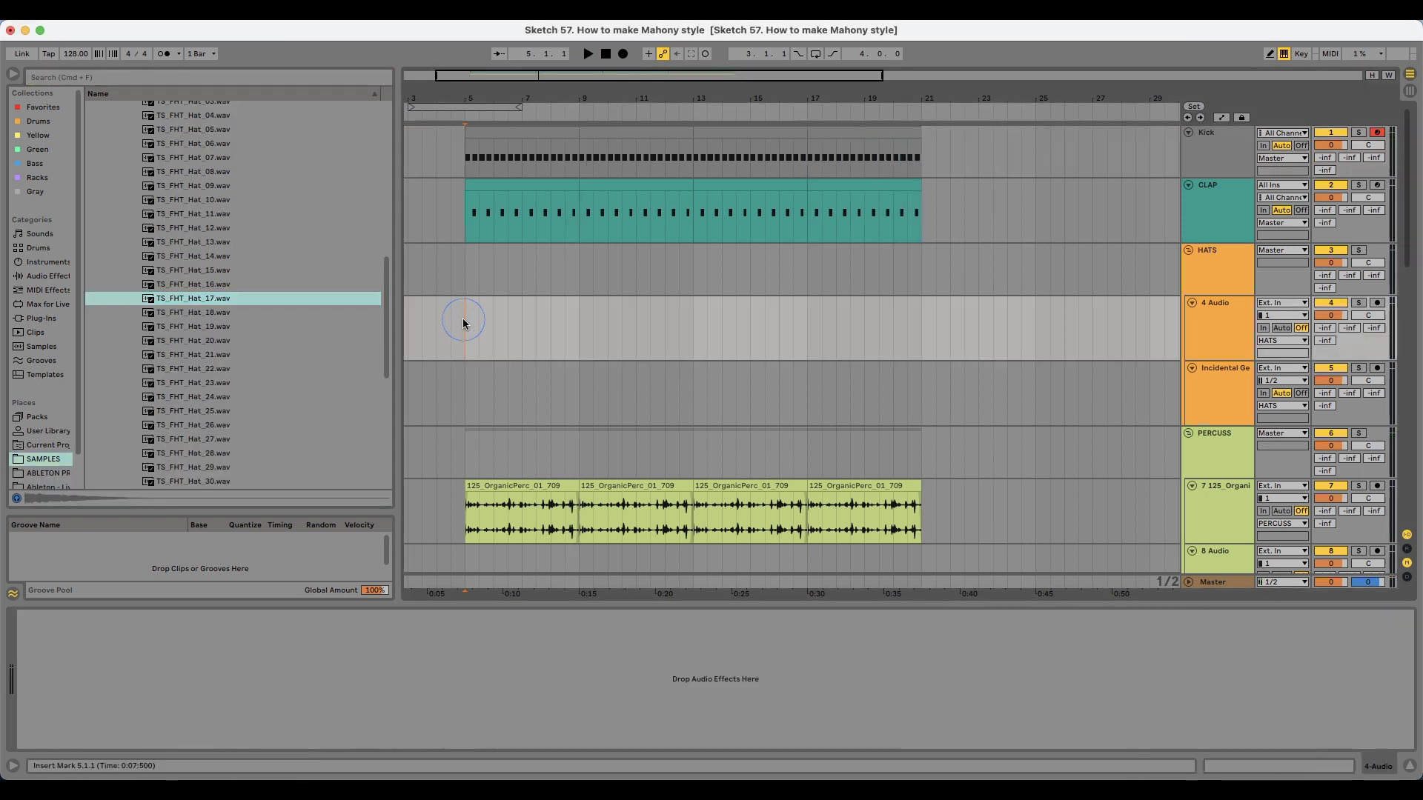
key("super+shift+t")
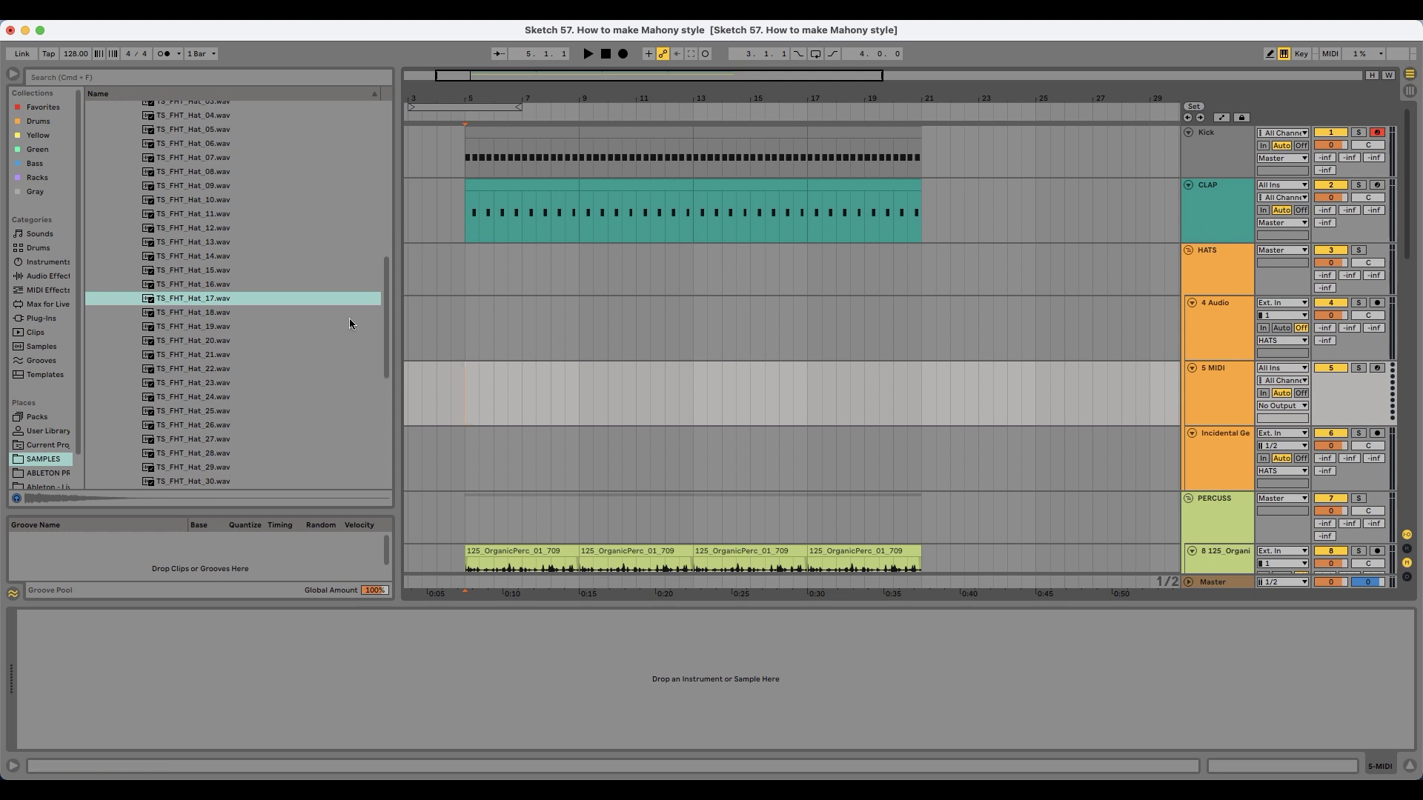
left_click(211, 327)
left_click(211, 341)
left_click(228, 364)
left_click(212, 353)
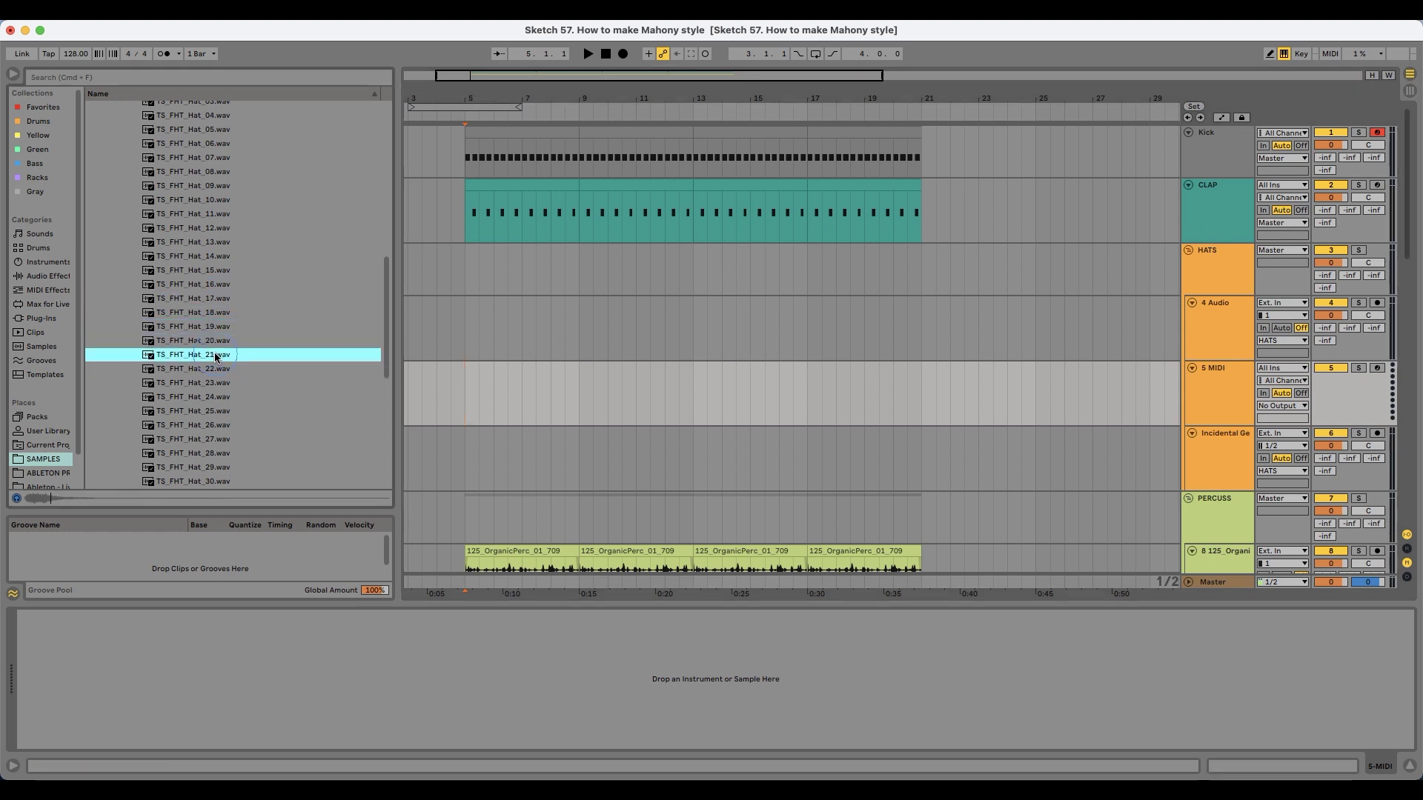
left_click(217, 344)
left_click_drag(397, 634, 399, 636)
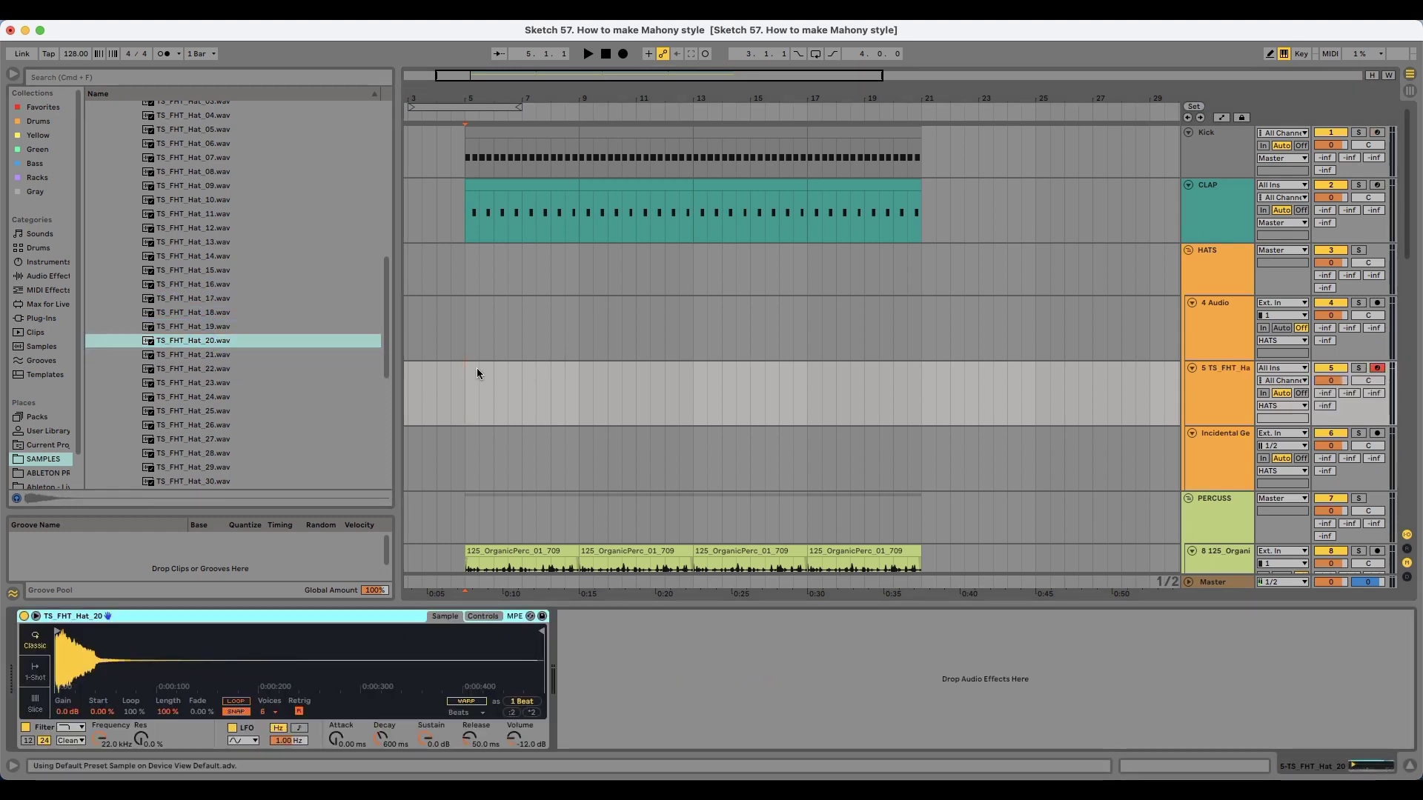
Step: Insert a MIDI clip from bar 5 to bar 9 on the hat track and add a C3 note at 1.1.3
left_click_drag(477, 369, 572, 374)
key("super+shift+m")
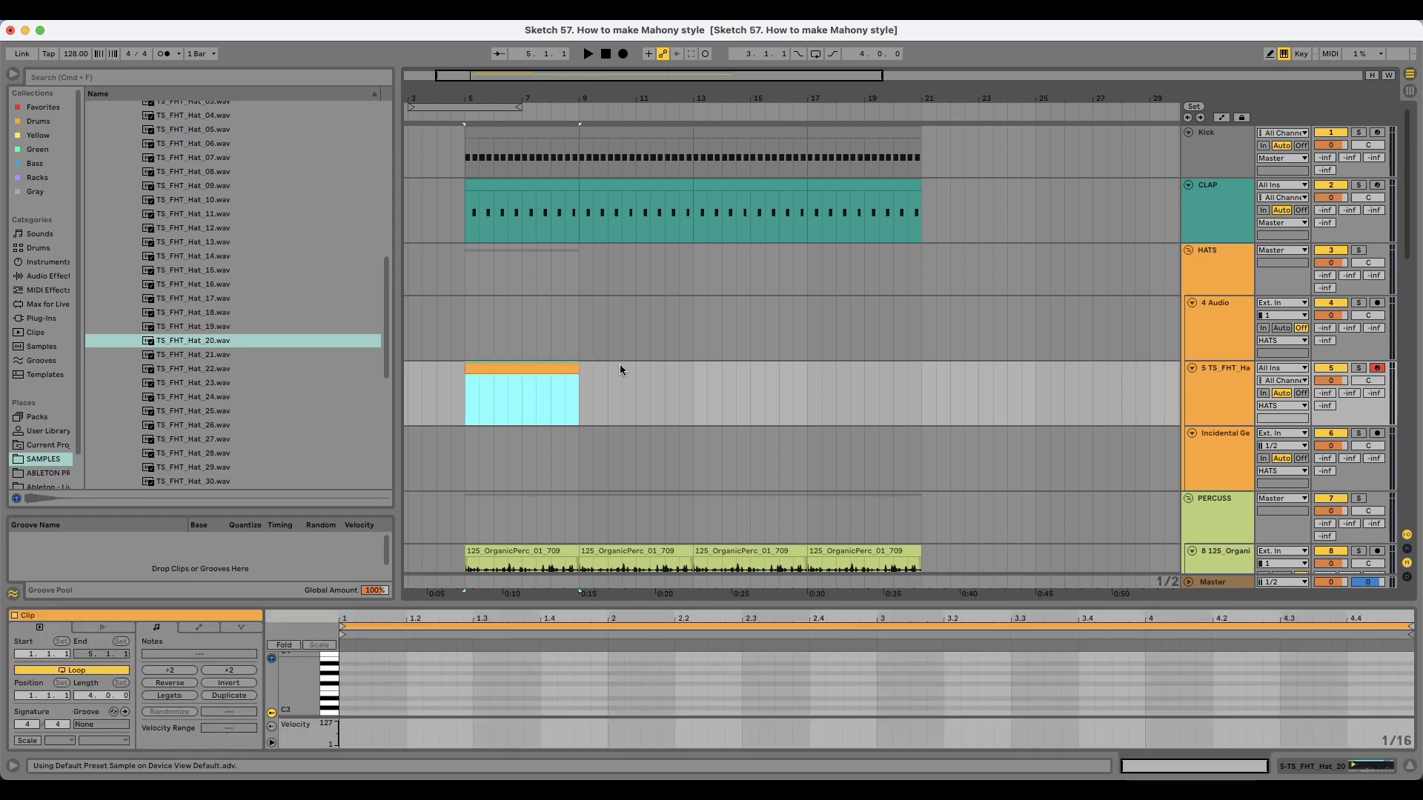
double_click(381, 712)
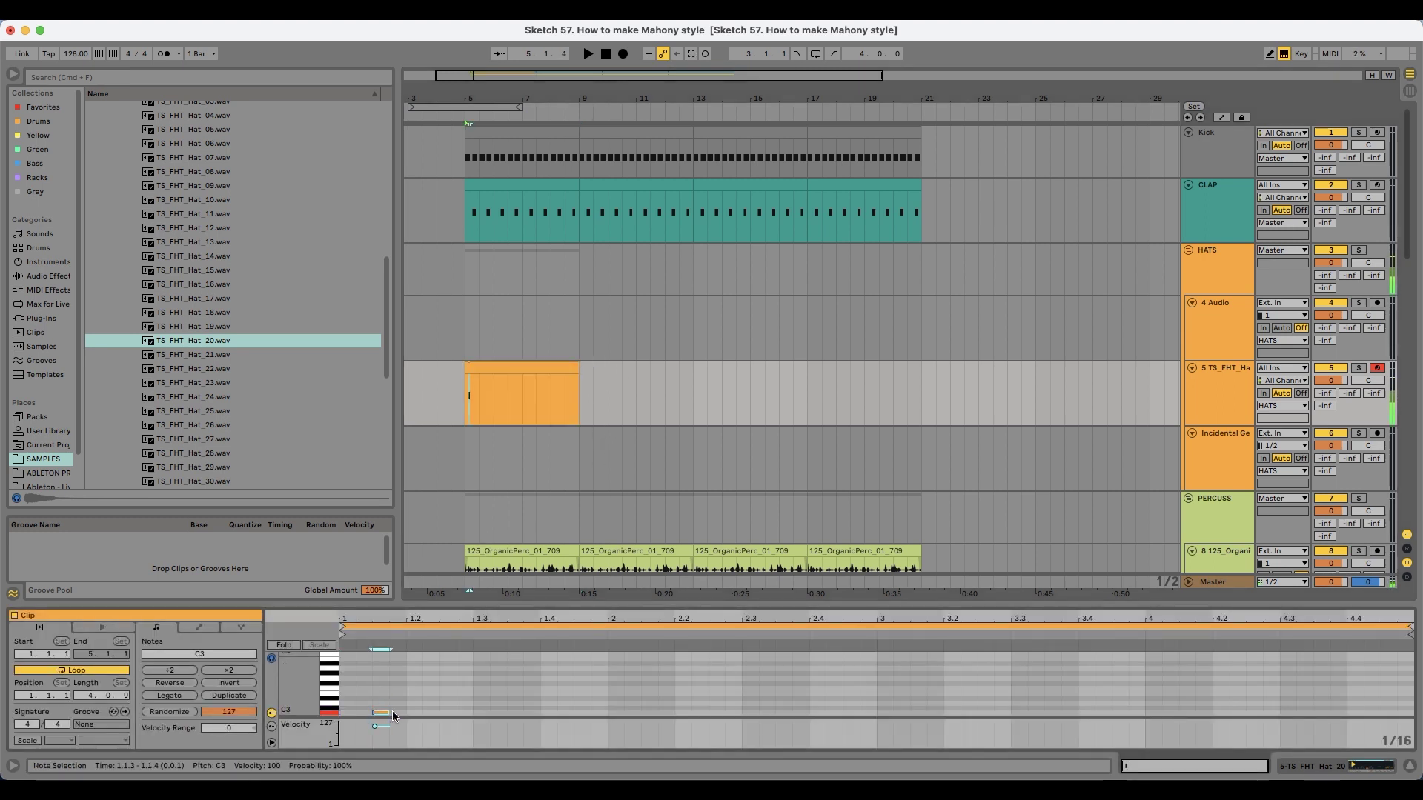
scroll(401, 708, "down", 1)
Step: Copy the C3 hat note to every offbeat of the four-bar clip and play the pattern
left_click_drag(391, 709, 461, 711)
key("super+d")
key("super+d")
key("super+d")
key("super+d")
key("super+d")
key("super+d")
key("super+d")
key("space")
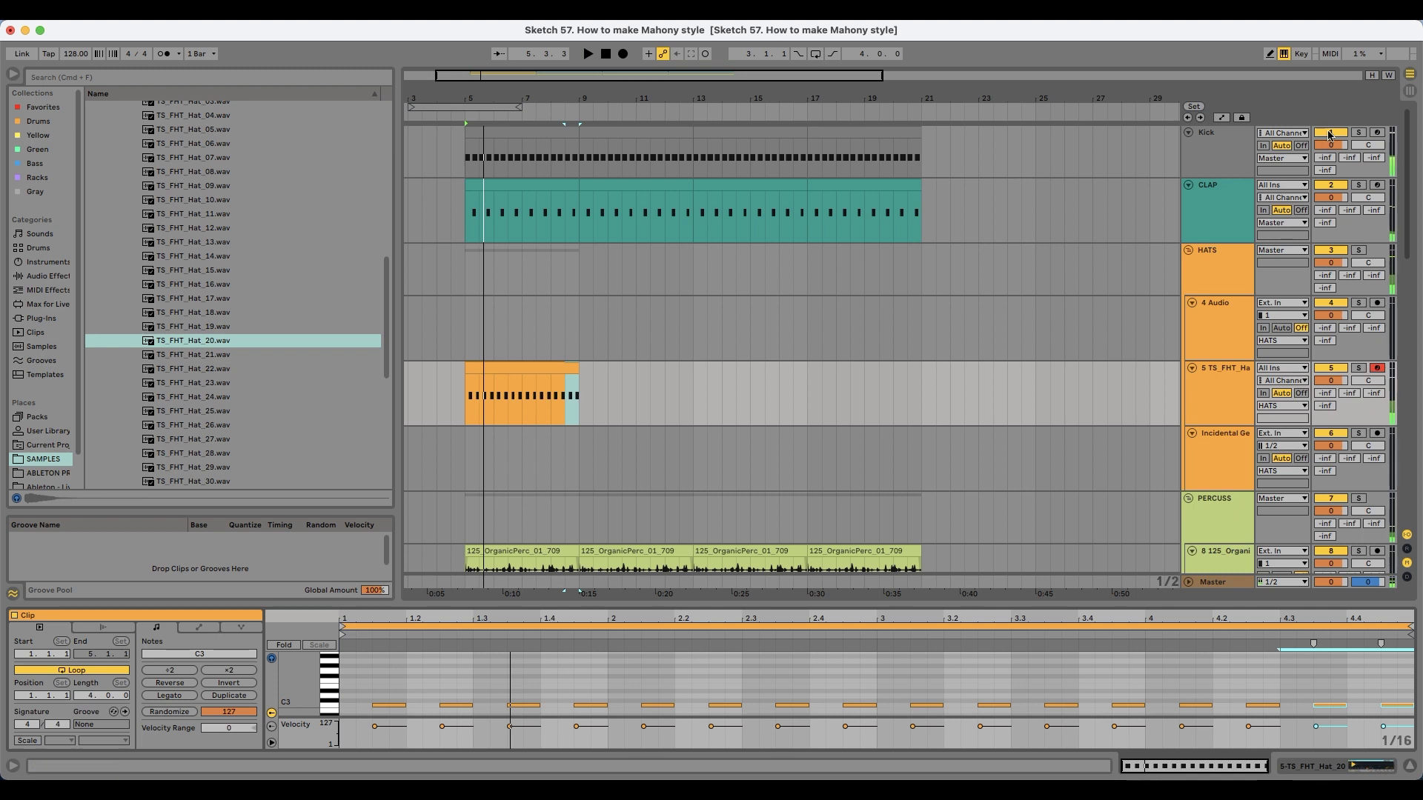
Step: Duplicate the four-bar hat clip three times so the hats run to bar 21
left_click(540, 366)
key("super+d")
key("super+d")
key("super+d")
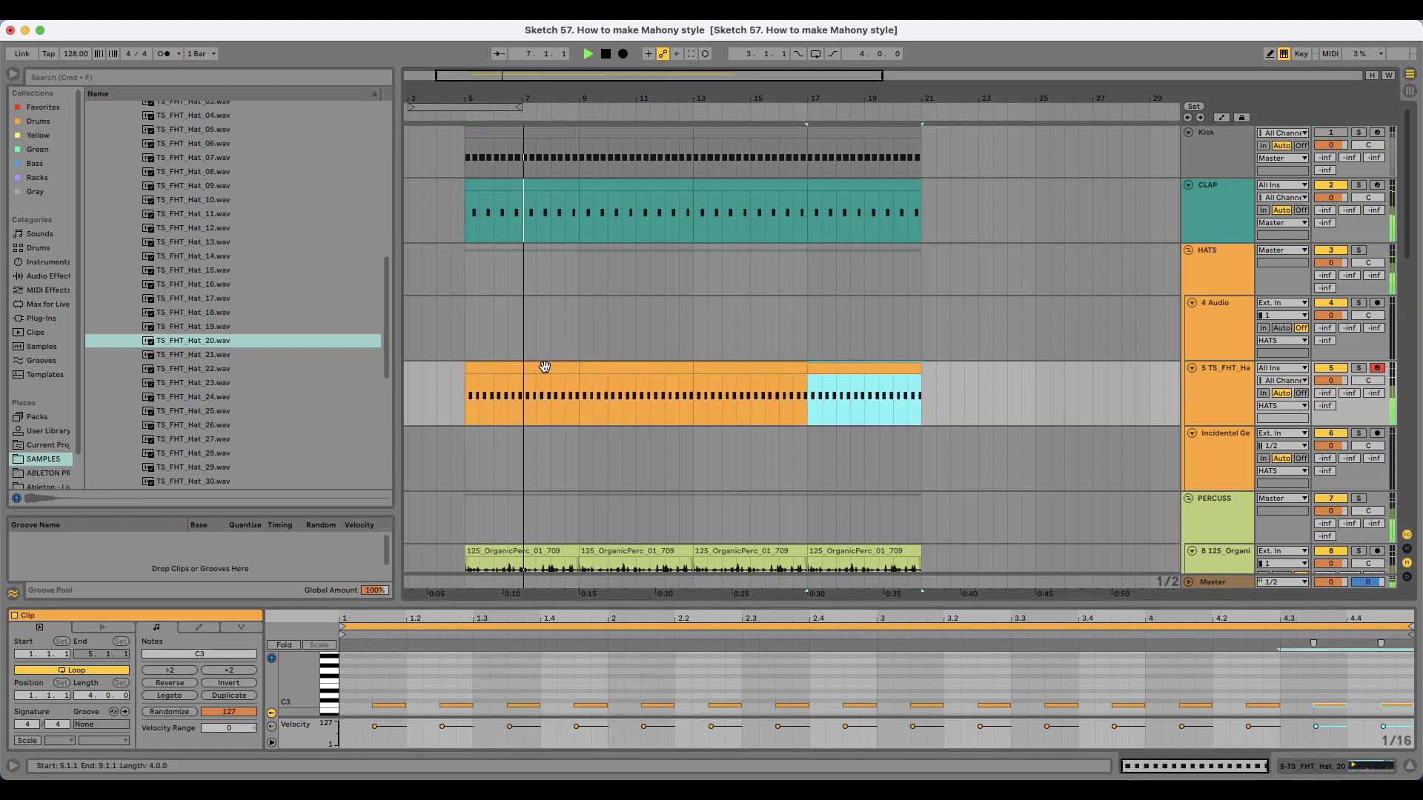
Step: Rename the TS_FHT_Hat_20 track as close
scroll(546, 368, "down", 3)
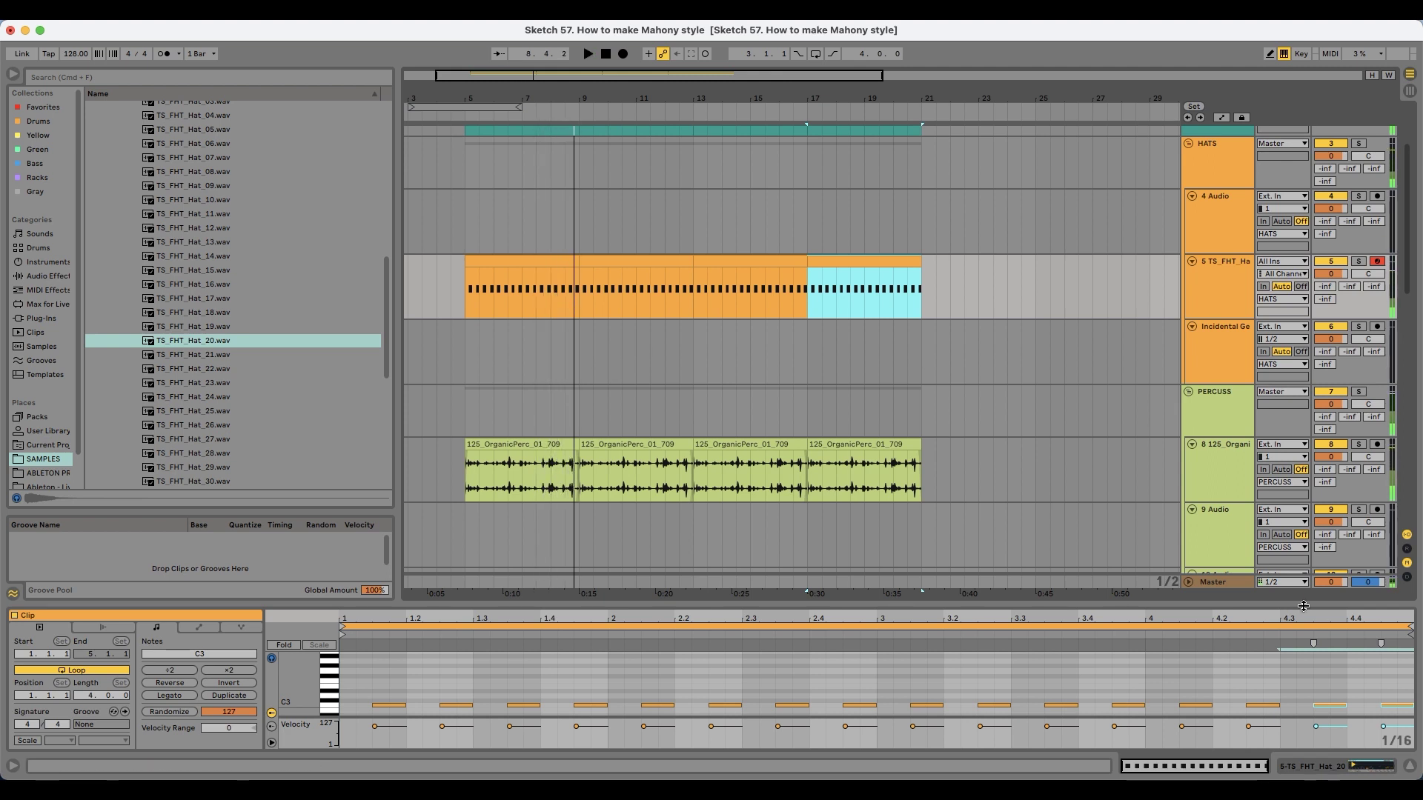
left_click(1345, 767)
left_click(1209, 294)
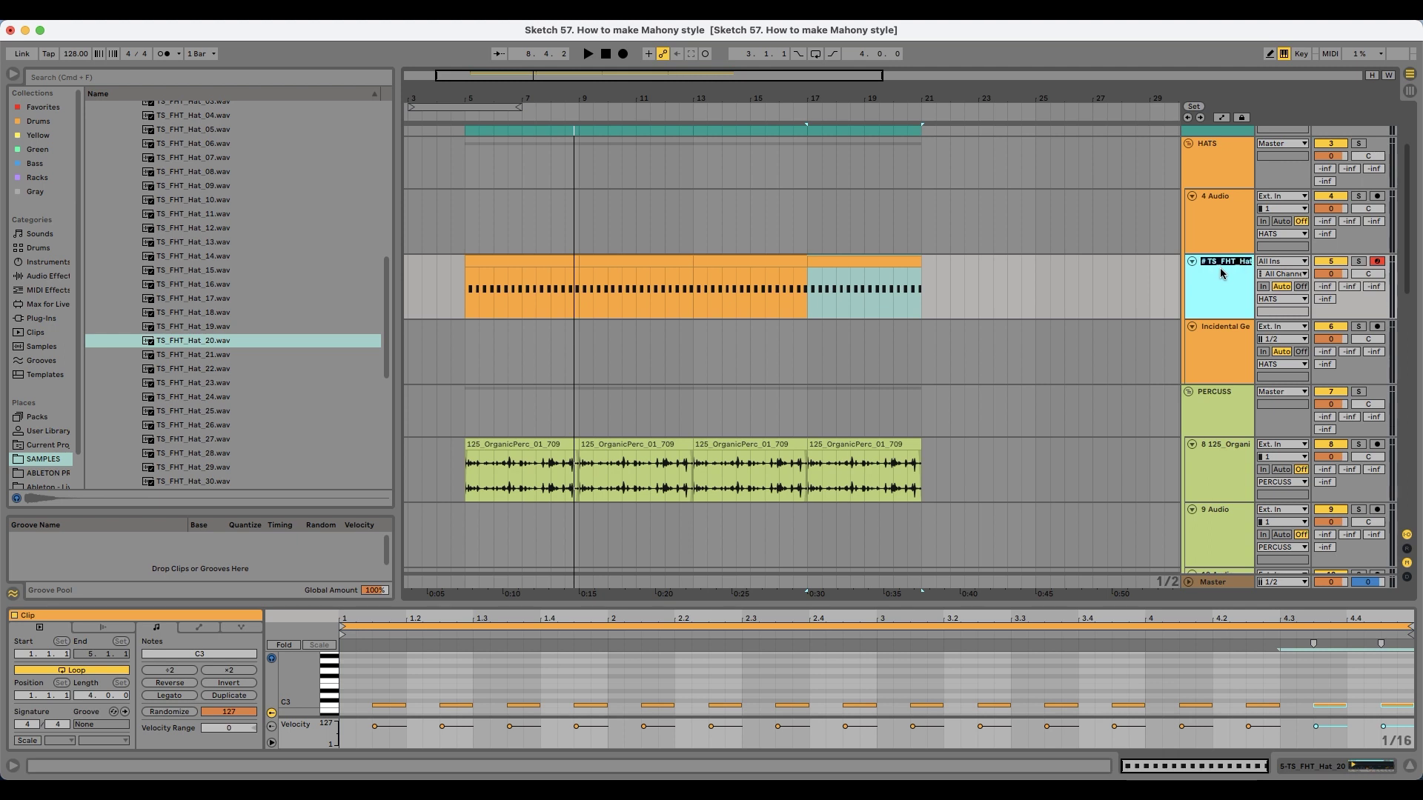
key("Return")
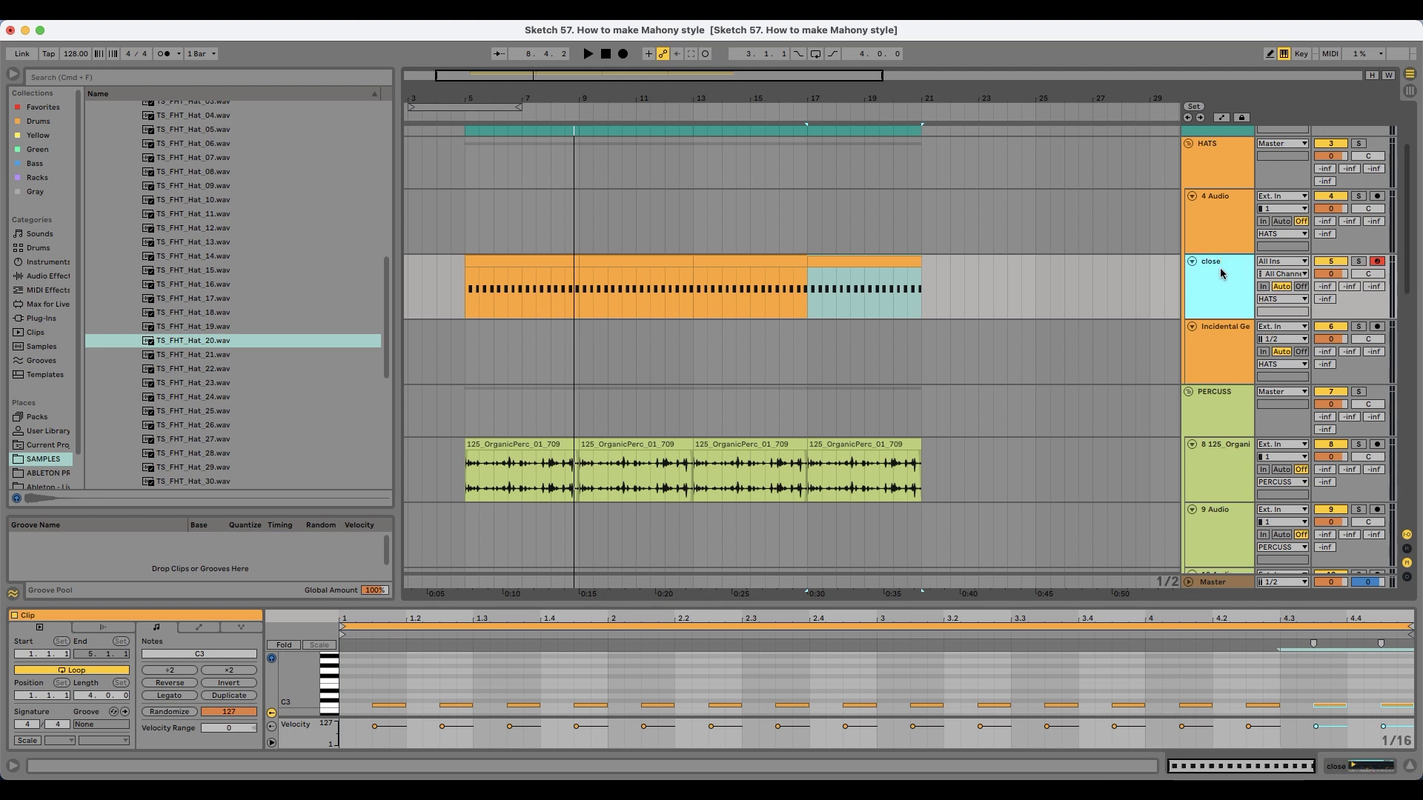
Step: Delete the unused Incidental and 4 Audio tracks from the HATS group
left_click(1215, 349)
key("Delete")
left_click(1219, 222)
key("Delete")
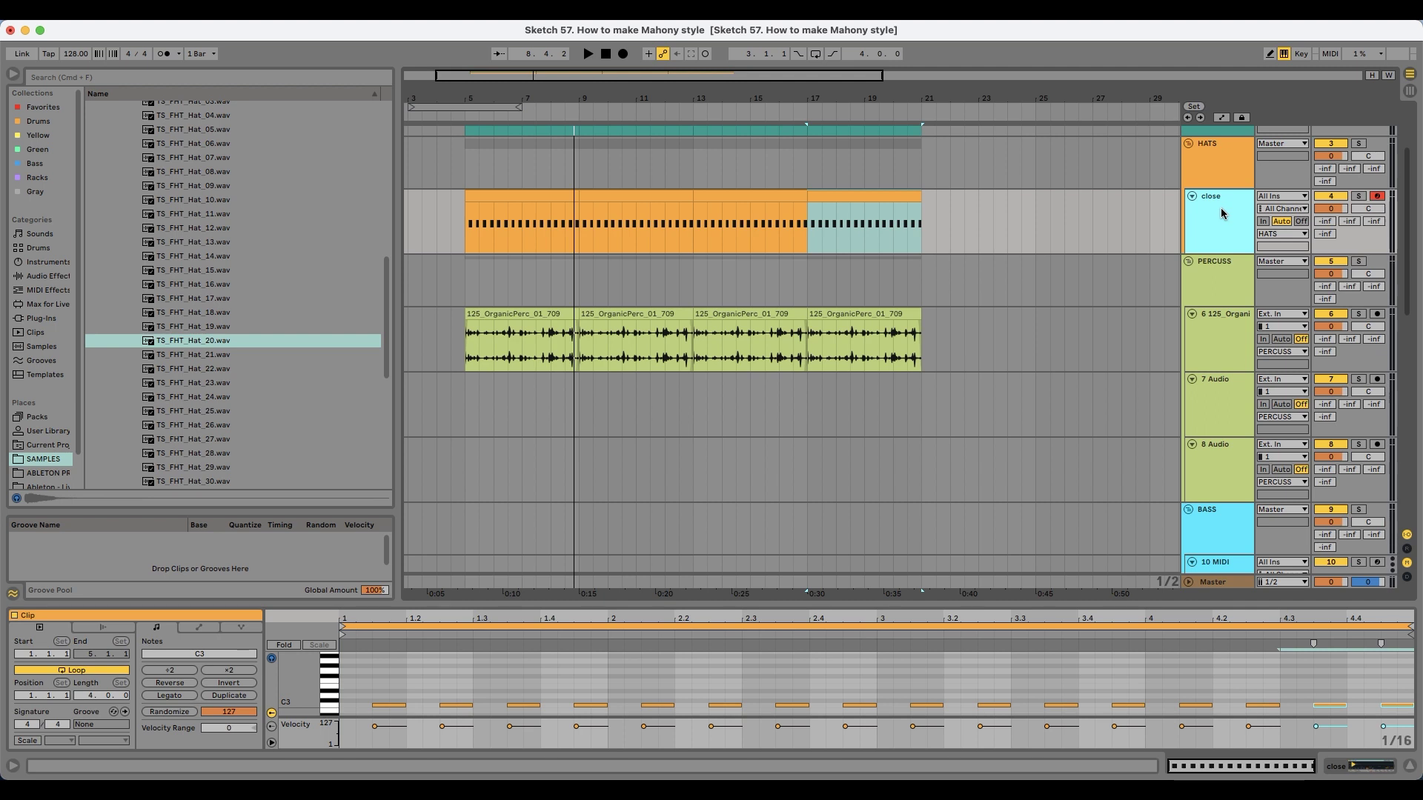
Step: Insert a MIDI track below the close track in the HATS group and place the insert marker at bar 5
key("super+shift+t")
left_click(697, 271)
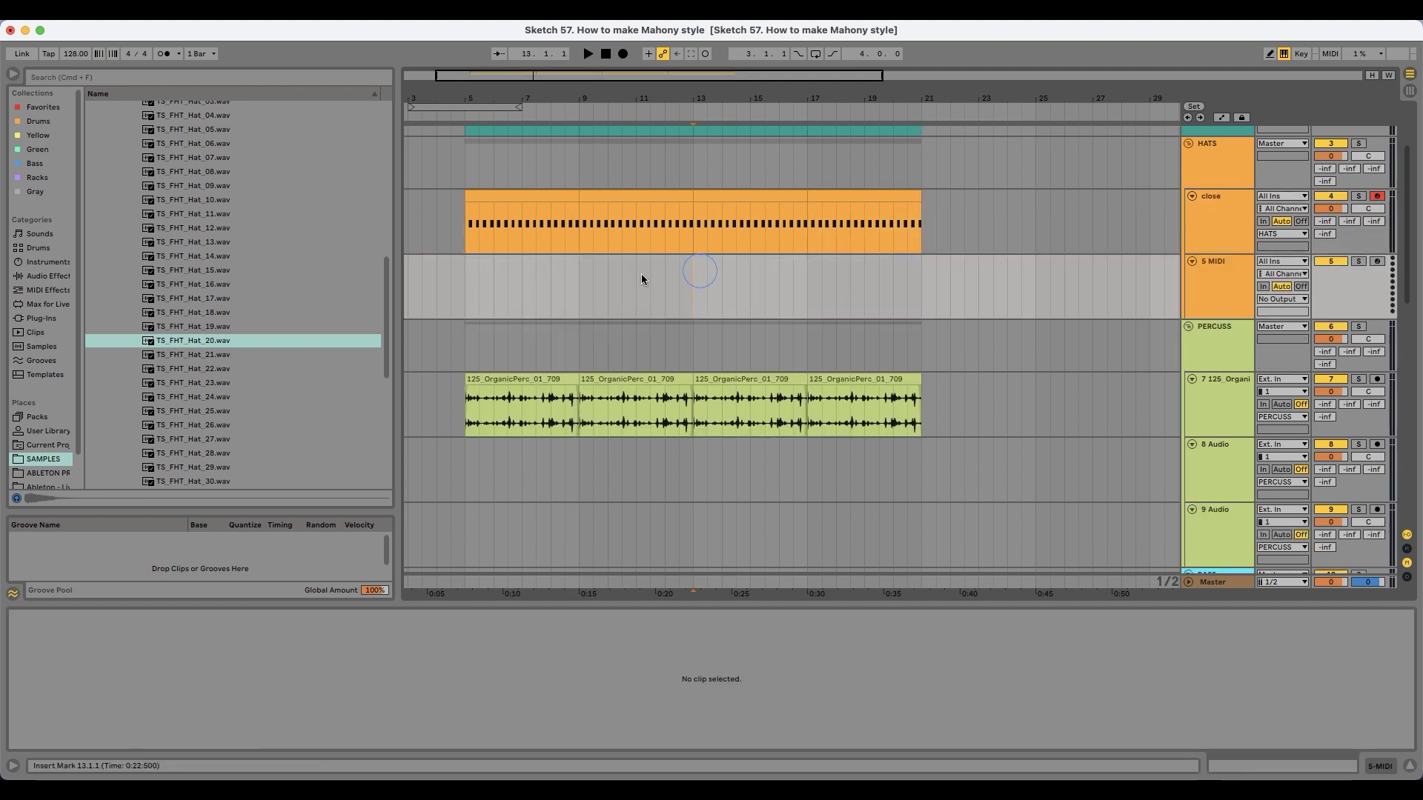
left_click(469, 268)
Step: Audition the TS_FHT_Hat samples up to TS_FHT_Hat_30.wav for a second hat sound
left_click(251, 341)
left_click(225, 371)
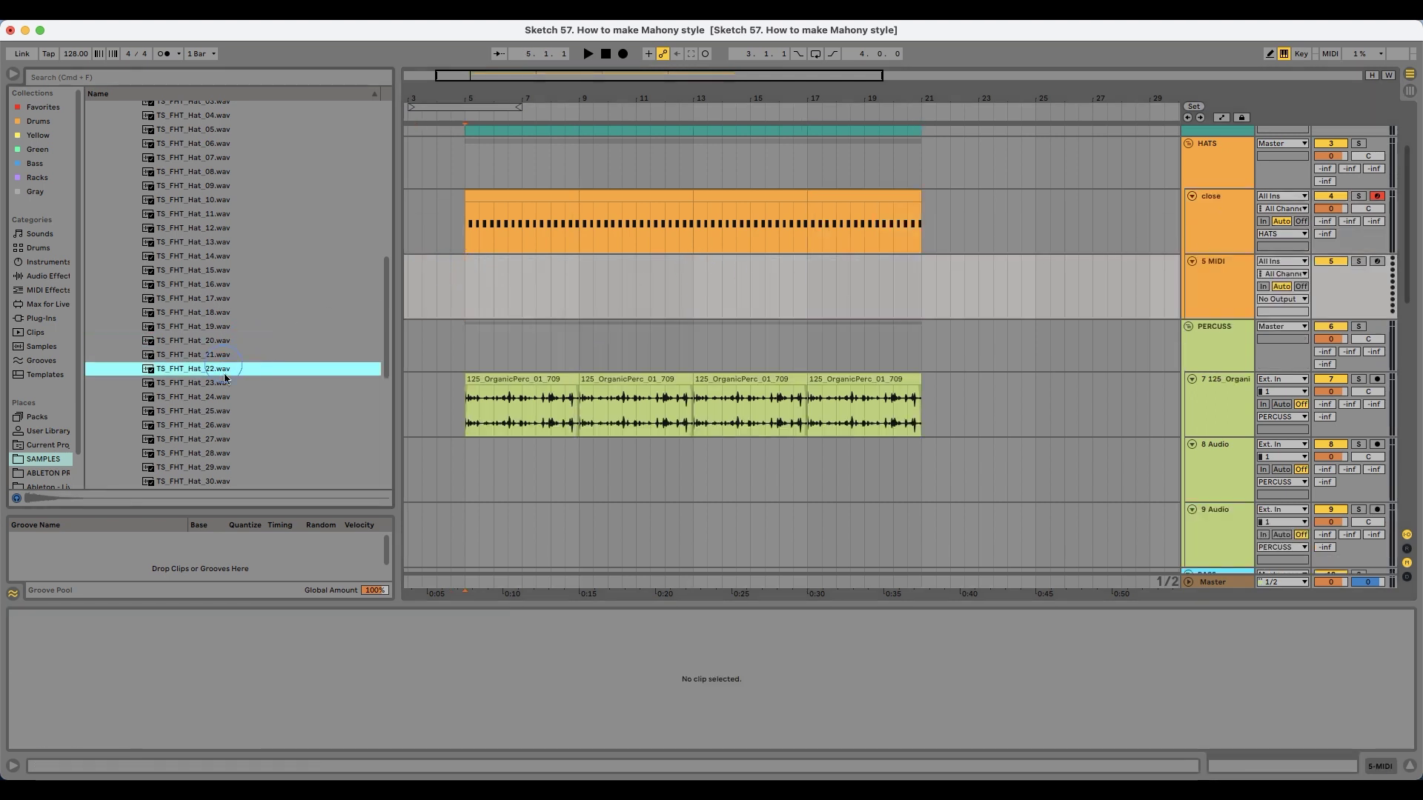
left_click(227, 378)
scroll(229, 377, "down", 3)
key("Down")
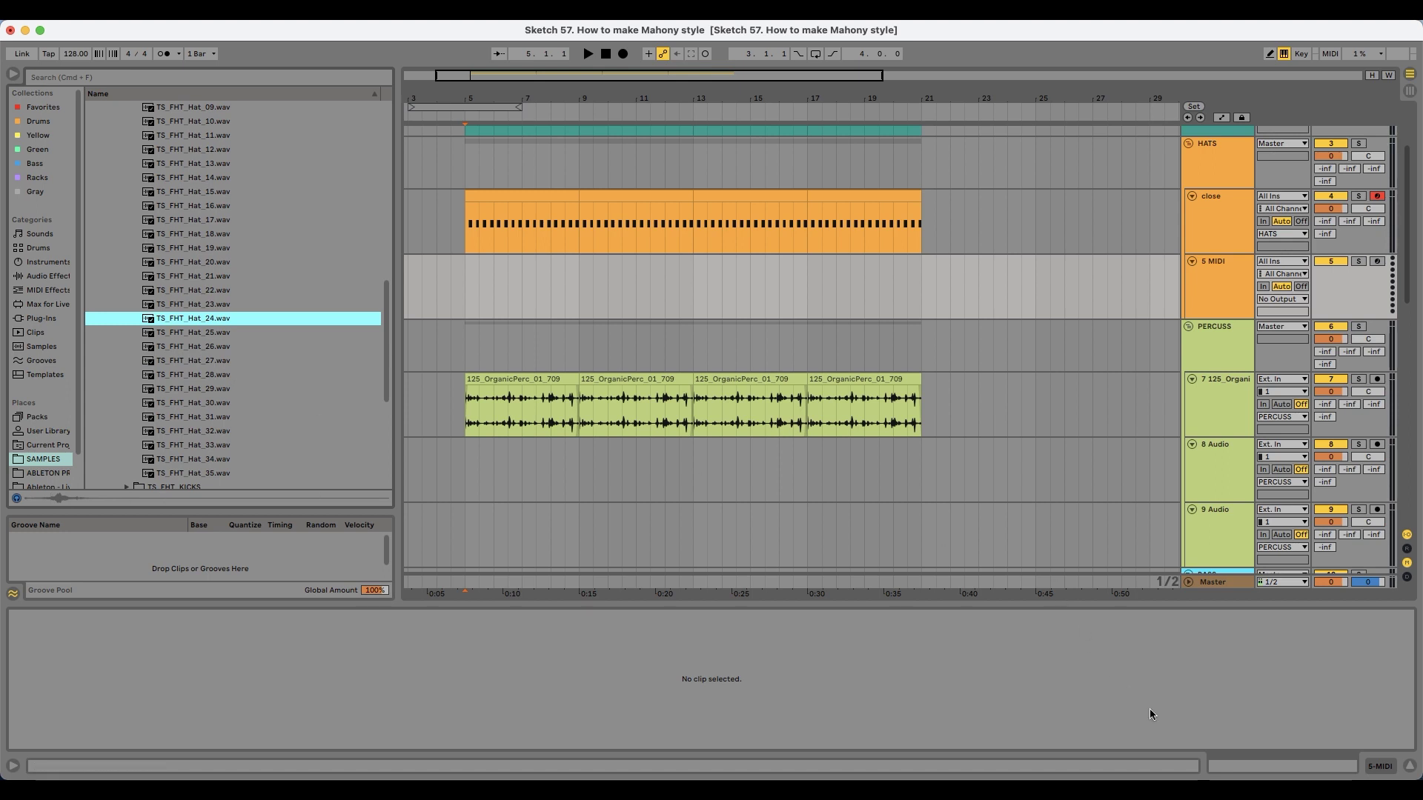
key("Down")
key("Down")
key("Down")
key("Down")
key("Down")
key("Down")
Step: Solo the close hat track and shorten the end of its TS_FHT_Hat_20 sample during playback
left_click(1359, 199)
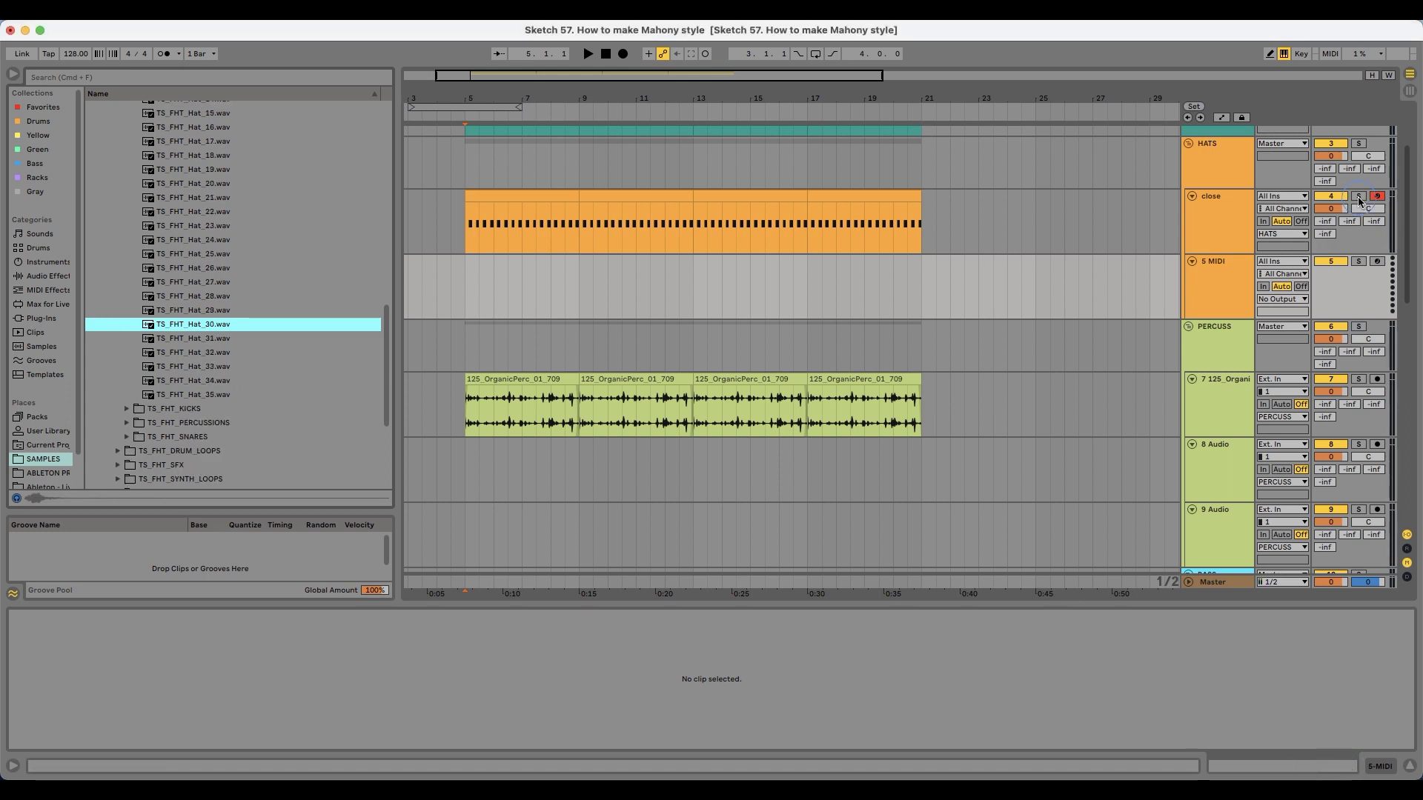
left_click(1359, 198)
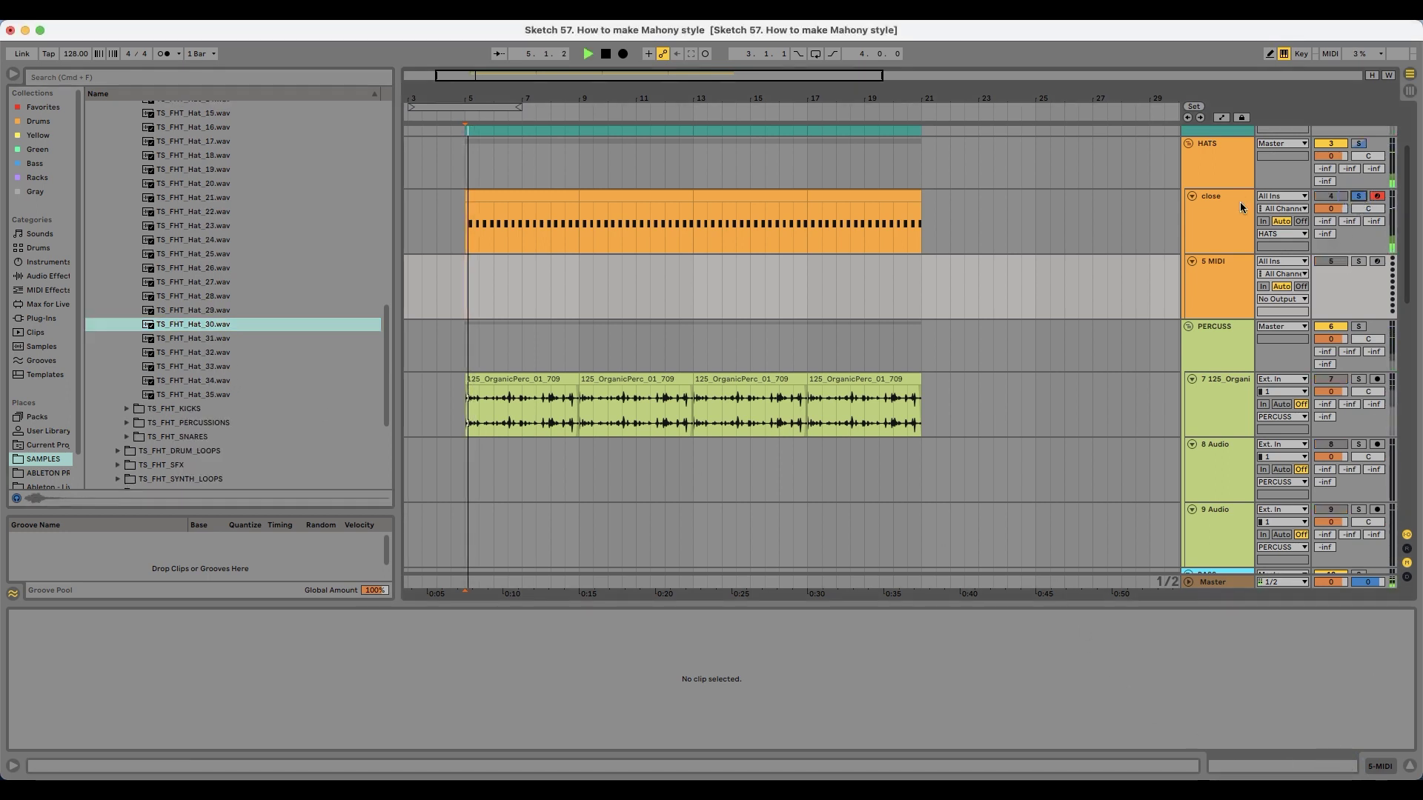
double_click(1247, 202)
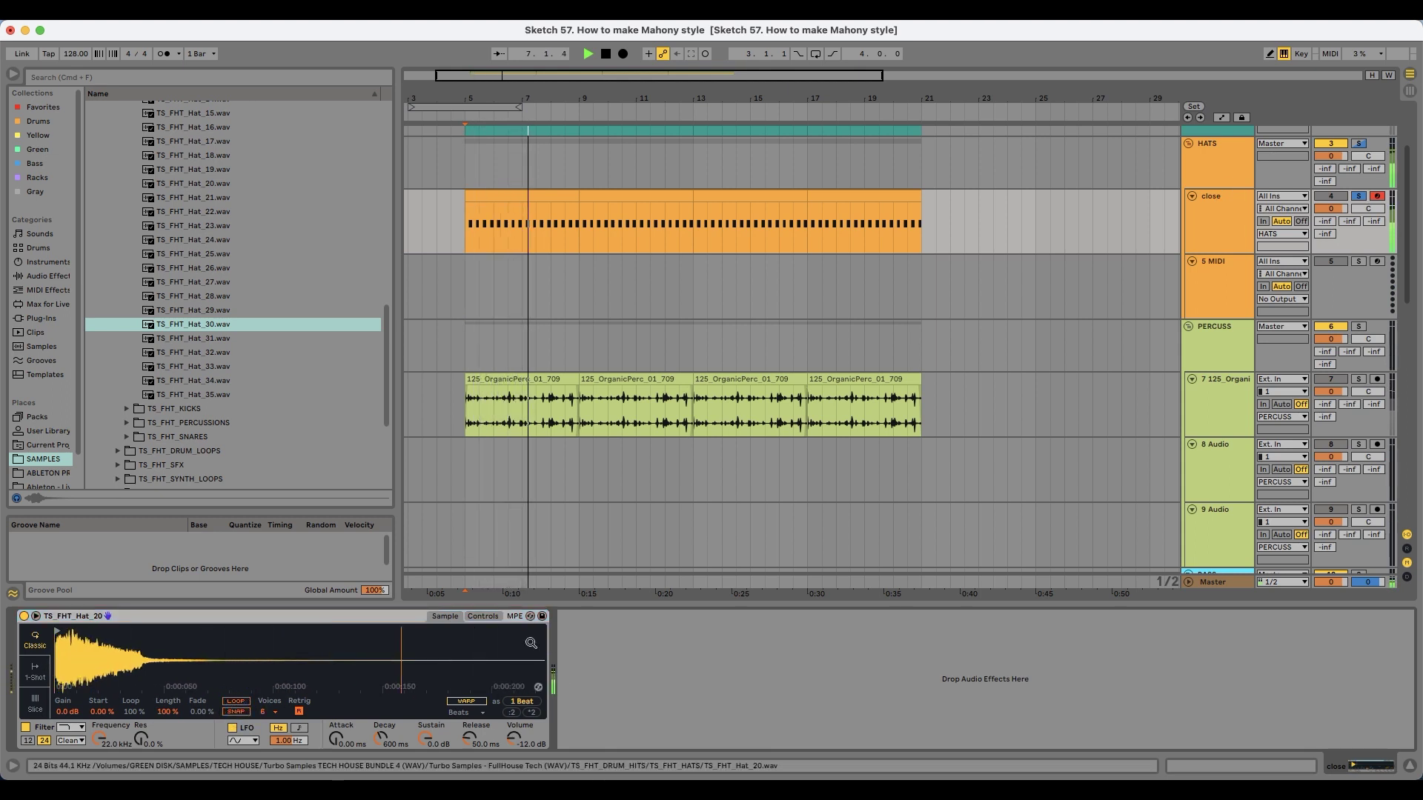
mouse_move(540, 635)
left_mouse_down()
mouse_move(88, 635)
mouse_move(72, 659)
left_mouse_up()
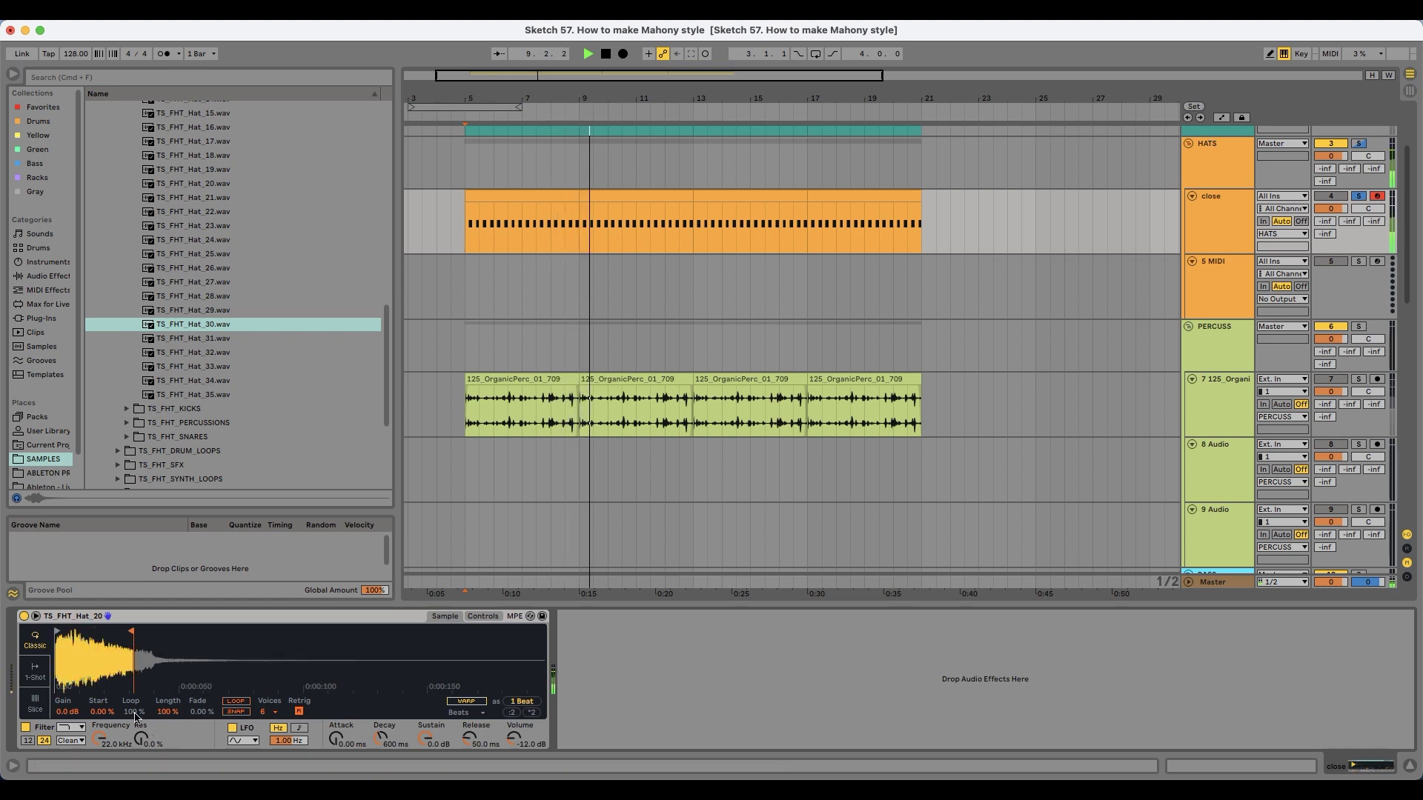
Step: Switch the close hat's sampler to One-Shot mode with Gate and set its fade-out to 12.2 ms
left_click(31, 676)
left_click(110, 711)
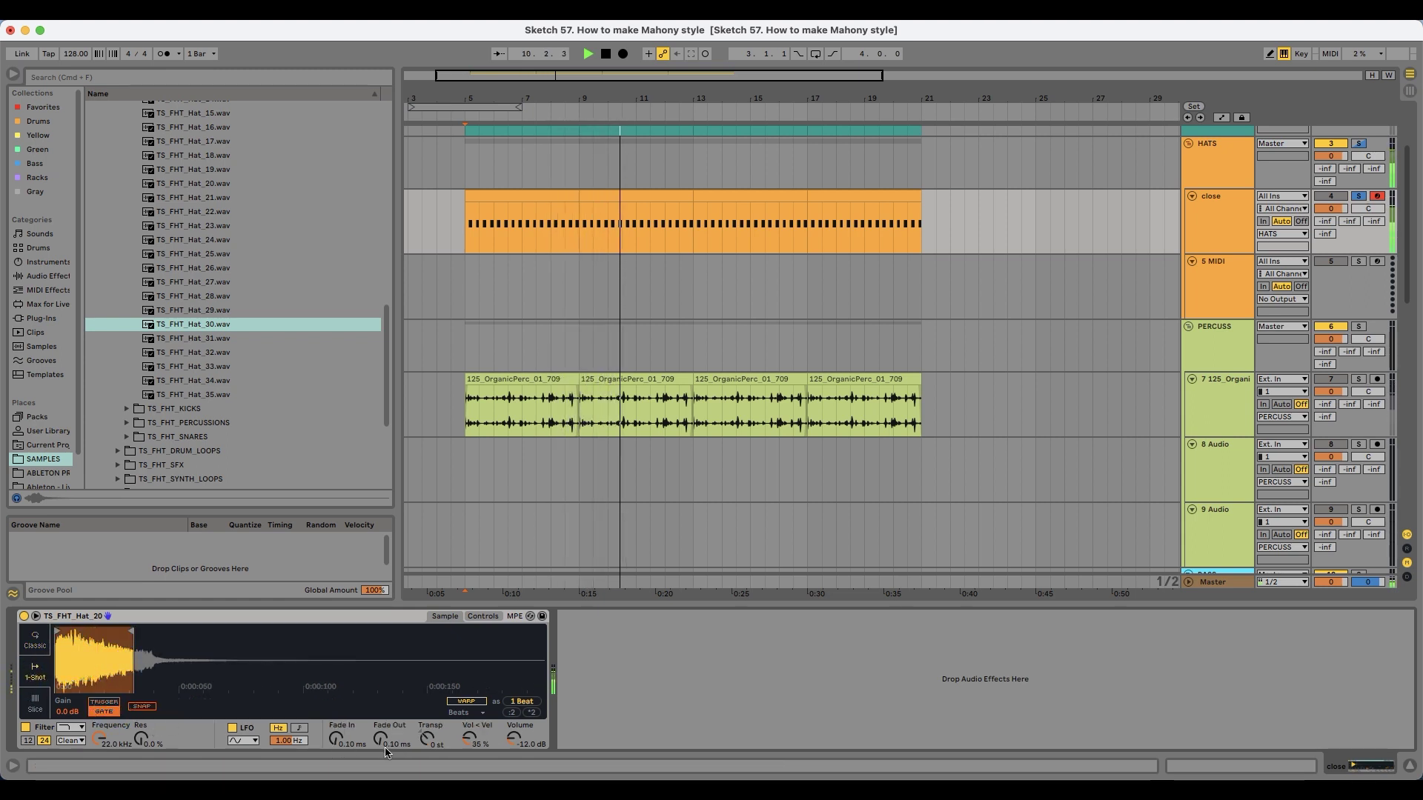
mouse_move(379, 753)
left_mouse_down()
mouse_move(379, 733)
mouse_move(383, 749)
left_mouse_up()
Step: Unsolo the close hat track and trim its sample's end further while the full beat plays
left_click(1358, 196)
key("space")
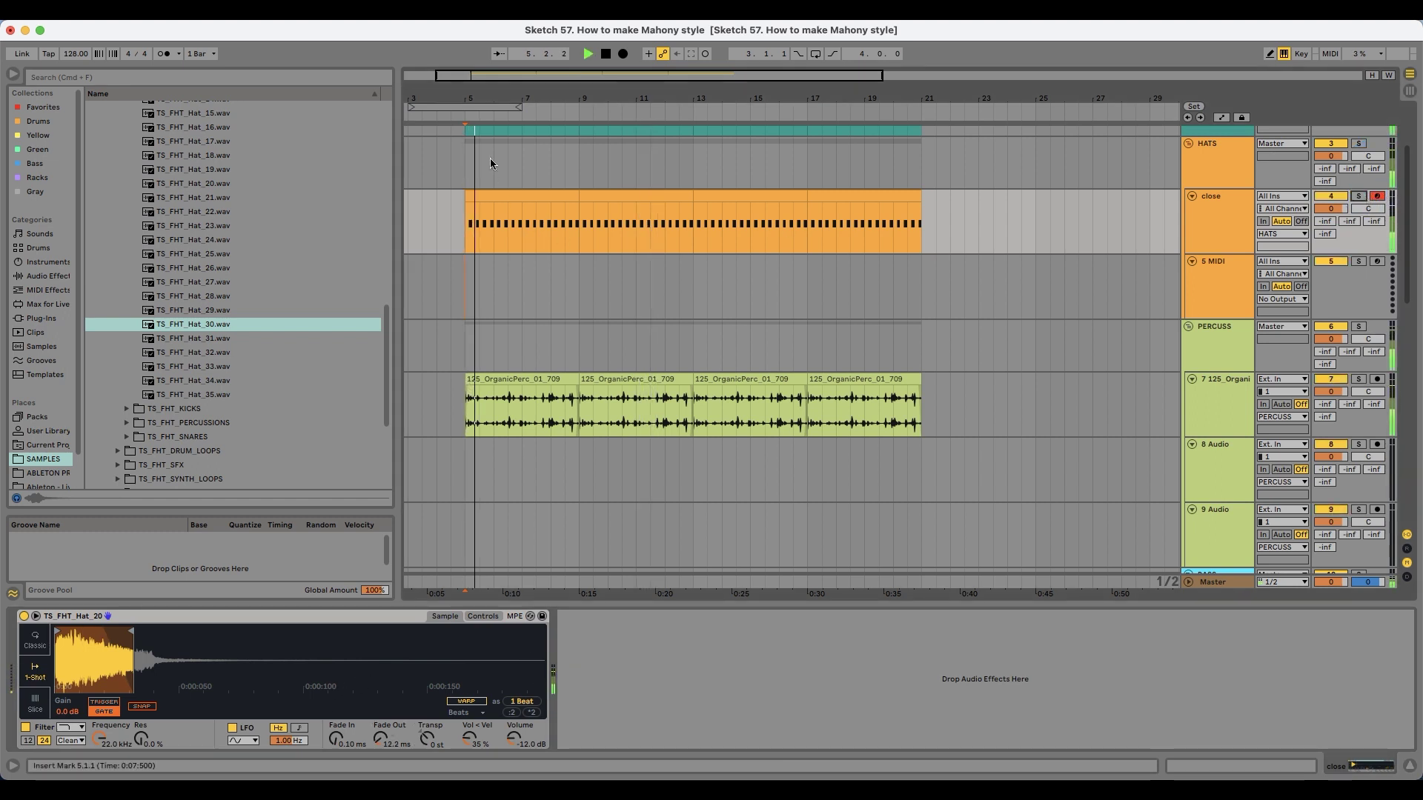
left_click_drag(133, 634, 113, 636)
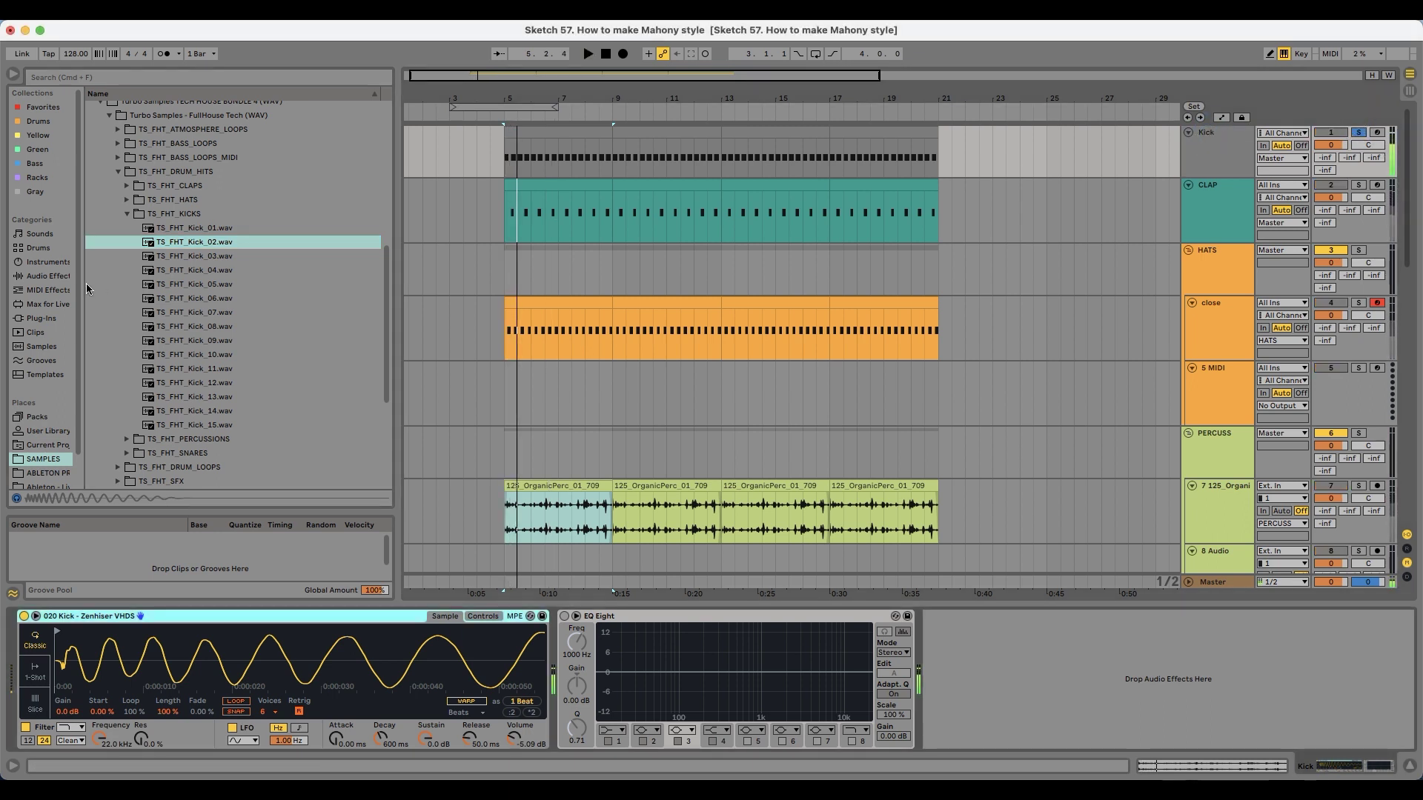
Step: Compare TS_FHT_Kick_02.wav and TS_FHT_Kick_03.wav in the Kick track's sampler, loading TS_FHT_Kick_02.wav last
left_click(202, 241)
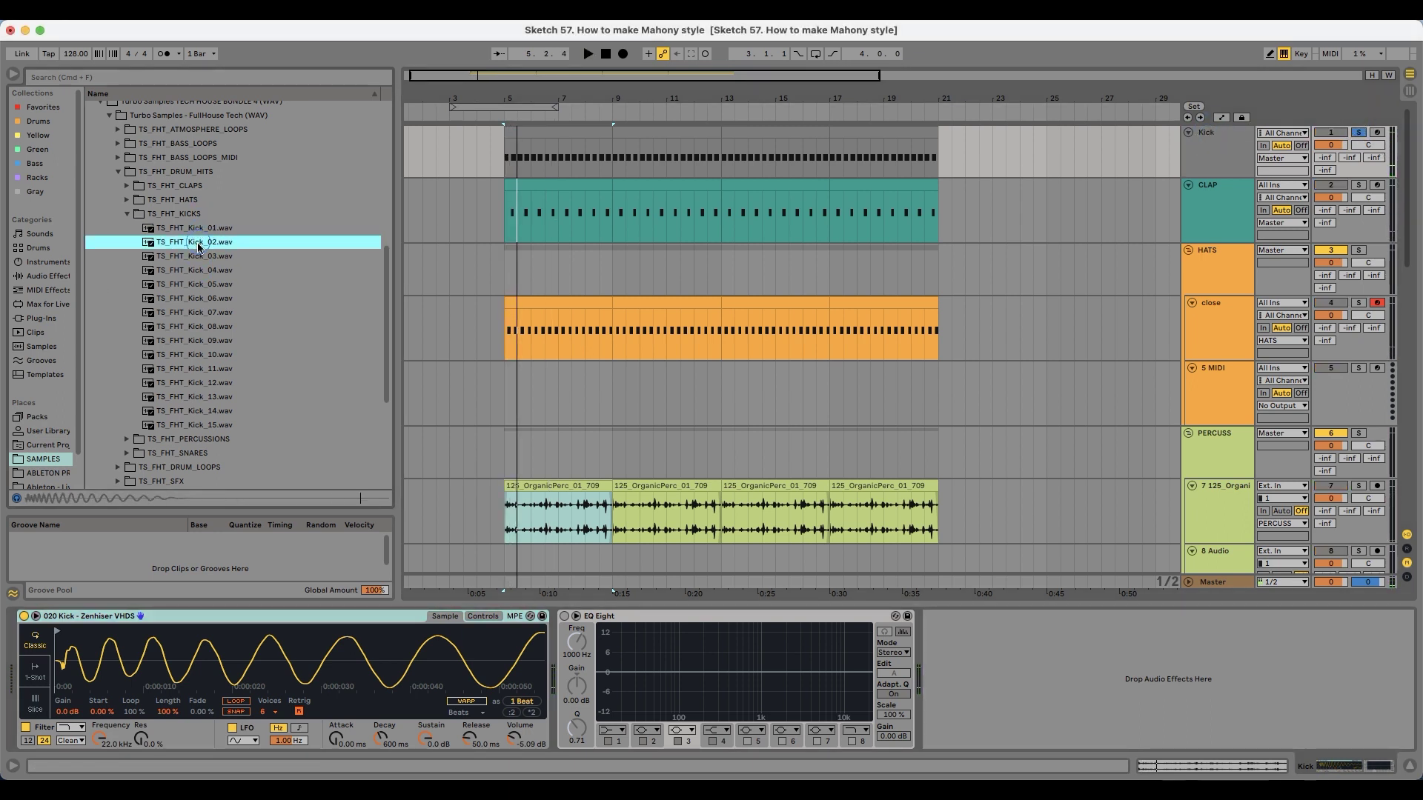
left_click_drag(151, 654, 152, 656)
left_click_drag(194, 256, 113, 677)
left_click_drag(199, 242, 159, 660)
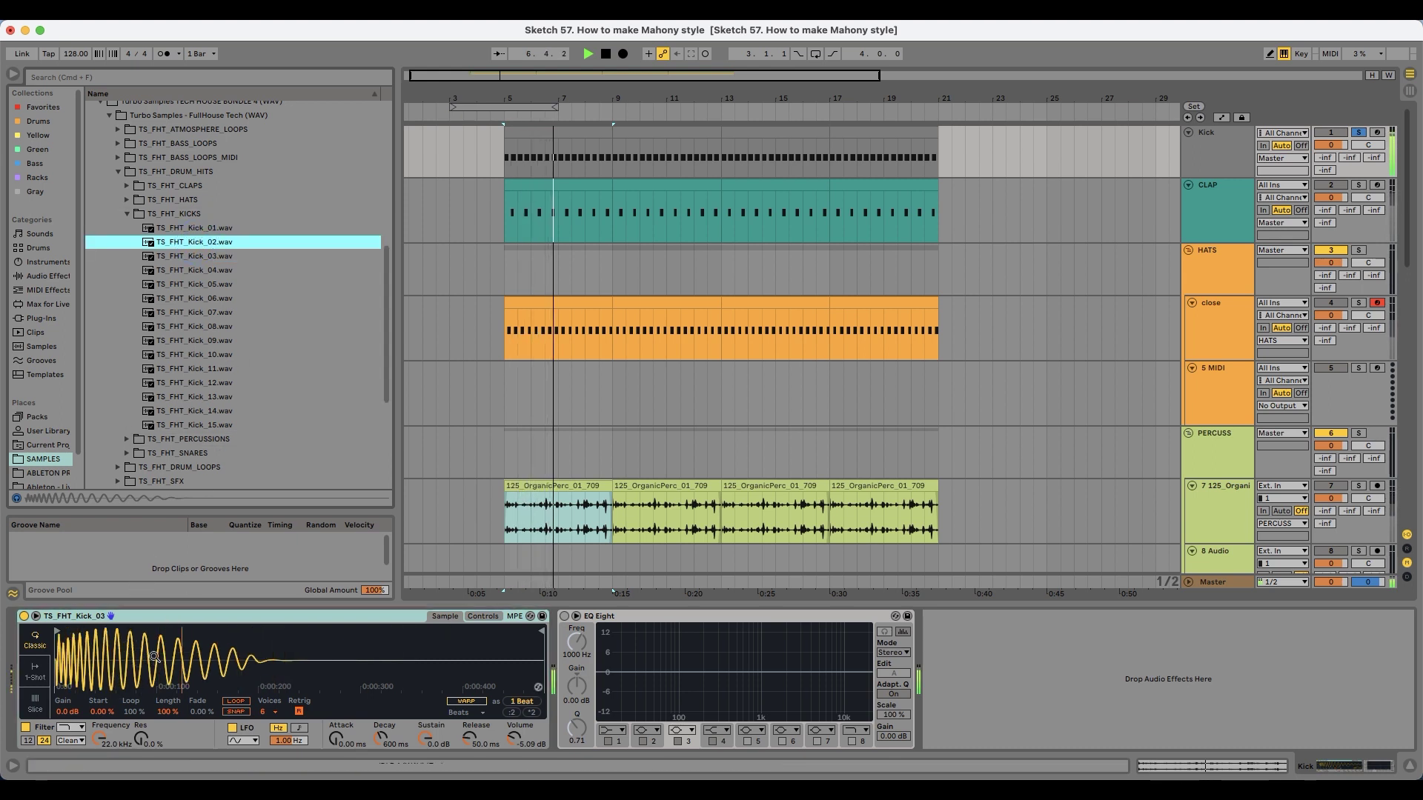
Step: Inspect the soloed kick's spectrum in the Master track's Voxengo SPAN, close the analyzer and unsolo the kick
left_click(1216, 581)
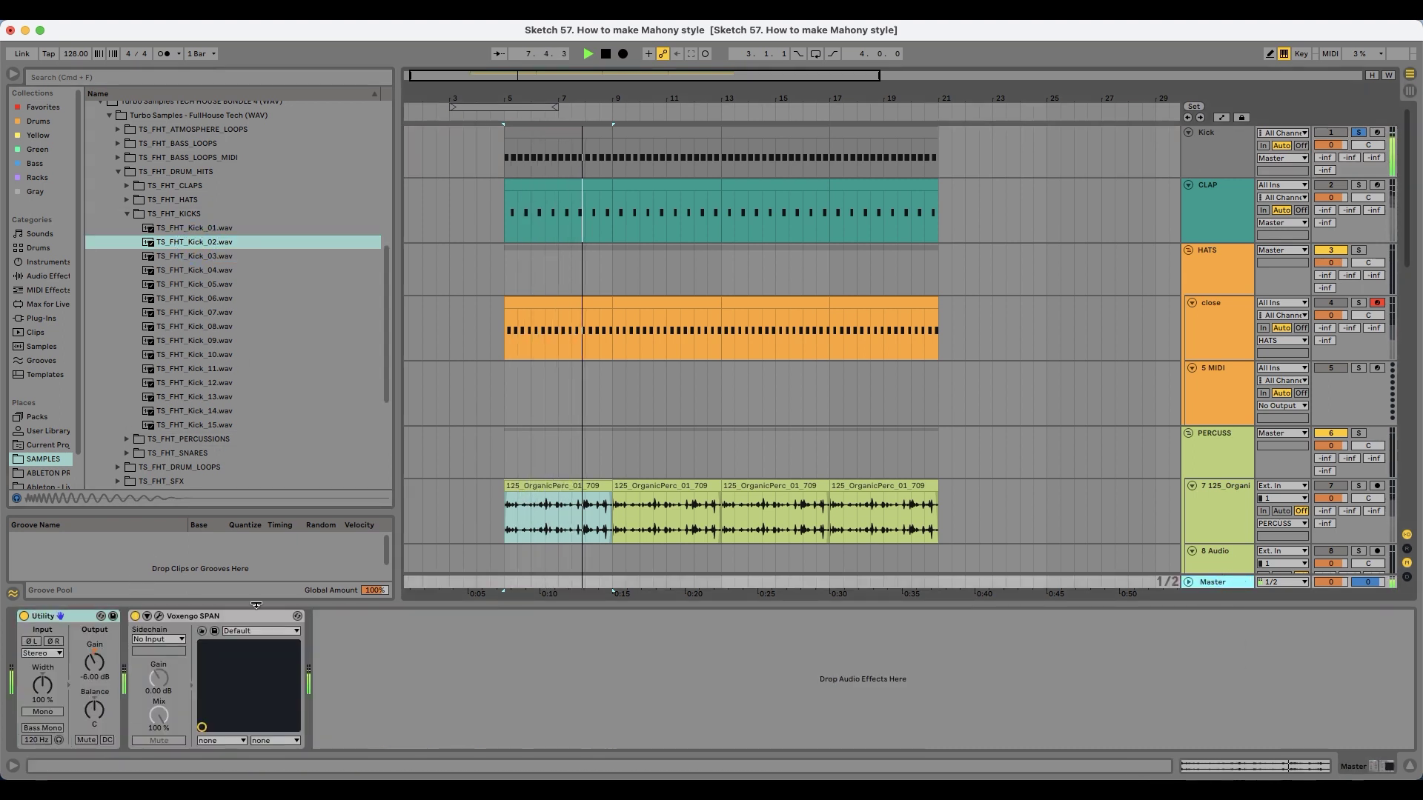
left_click(158, 617)
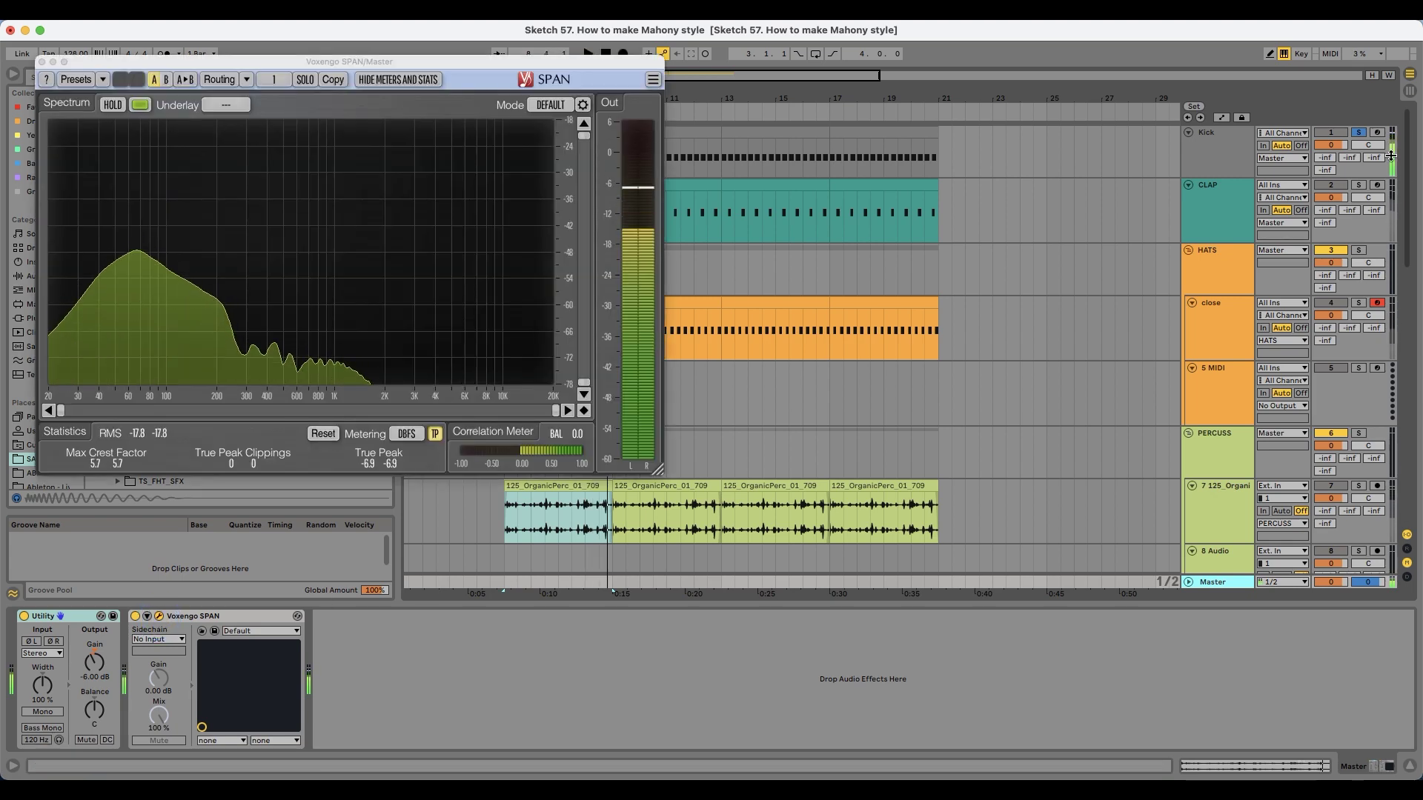
left_click(42, 61)
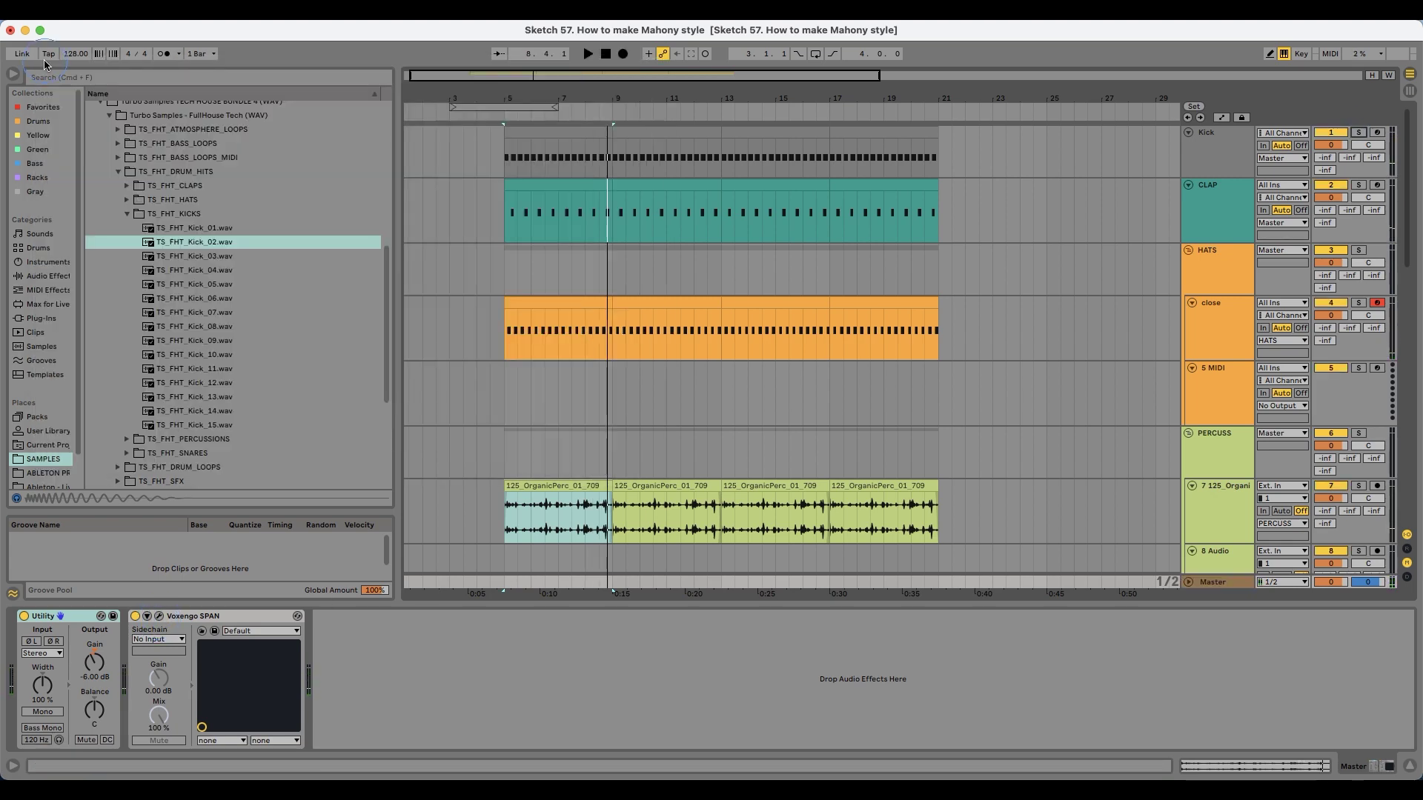
left_click_drag(610, 93, 553, 100)
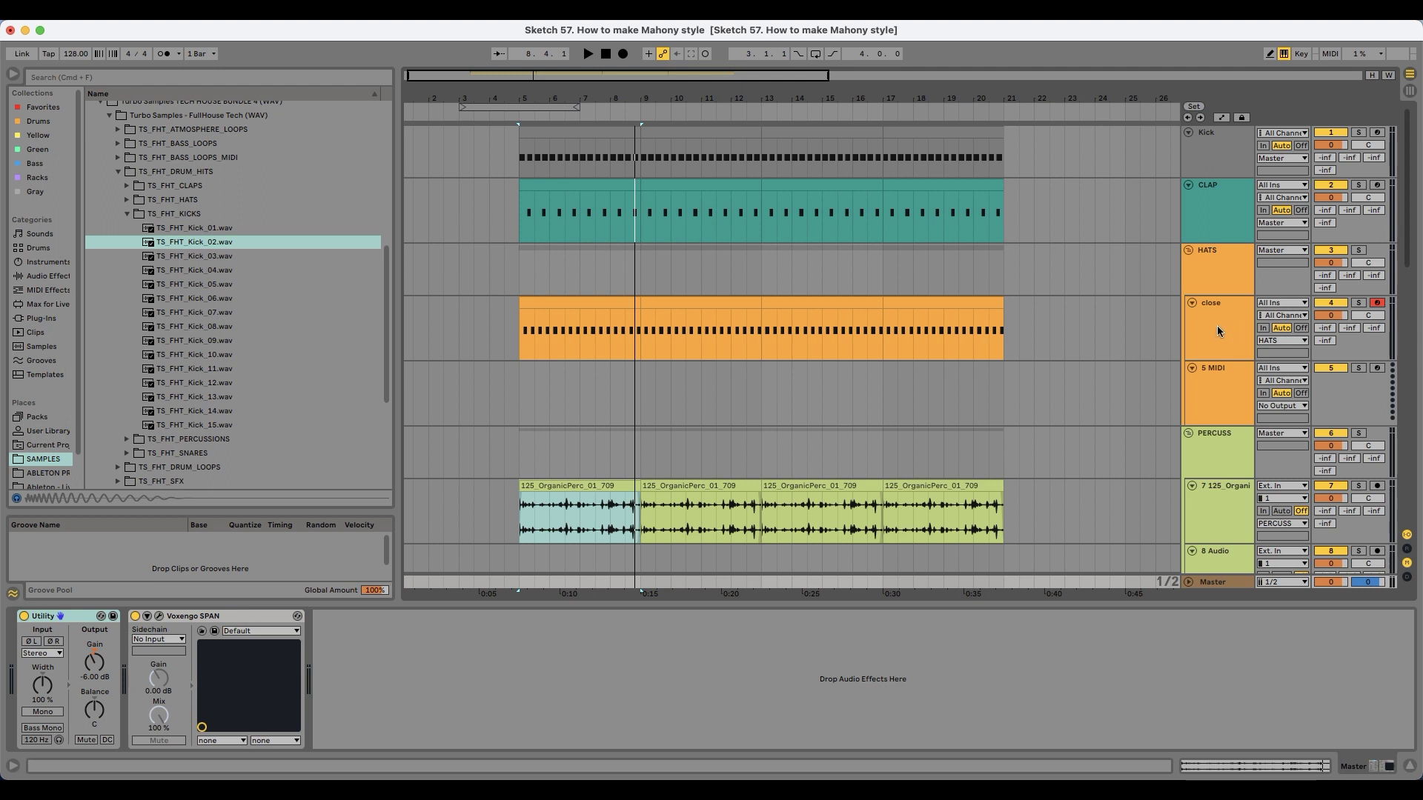
Step: Play from bar 5 with the CLAP track soloed, switch the solo to the close hat track, and inspect its sampler
key("space")
left_click(1358, 184)
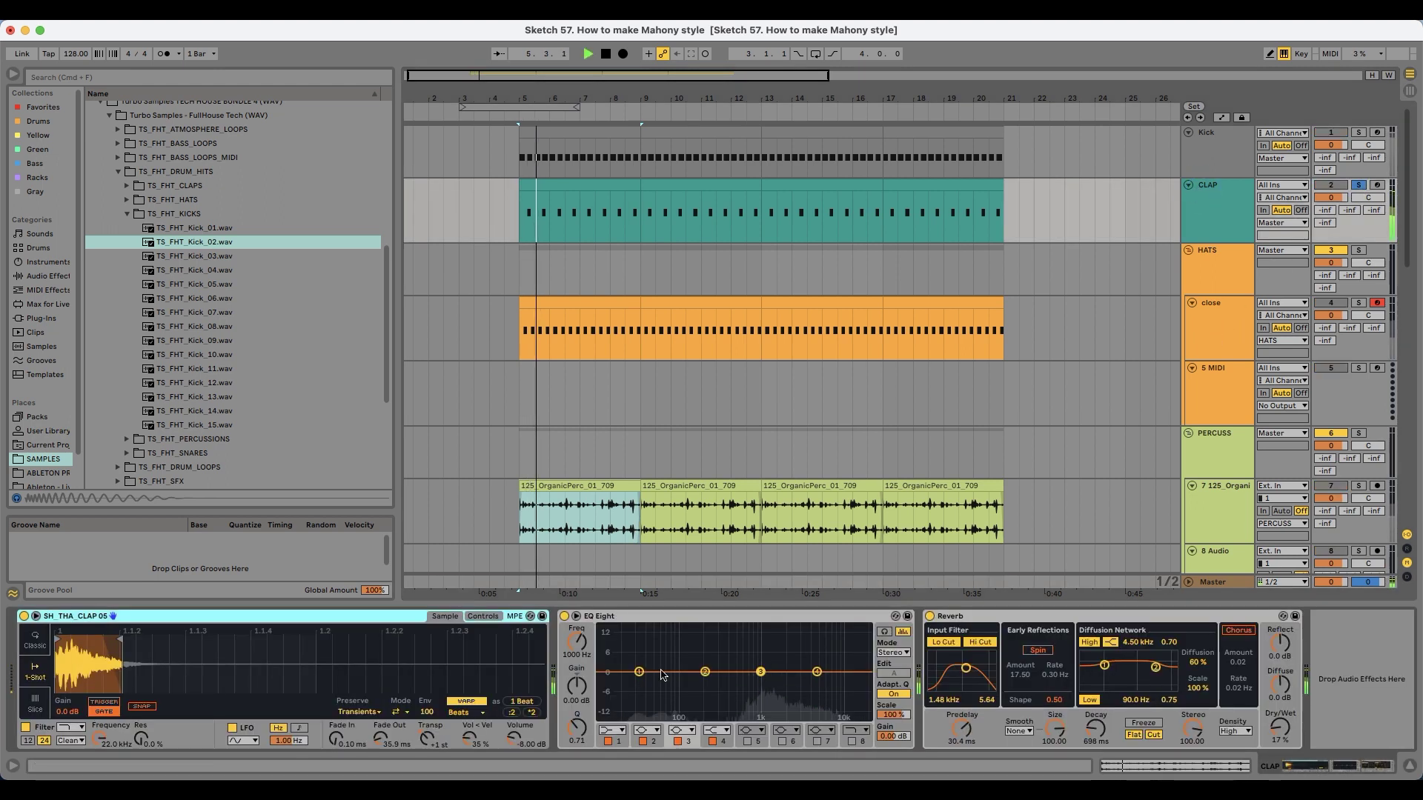
left_click(1359, 302)
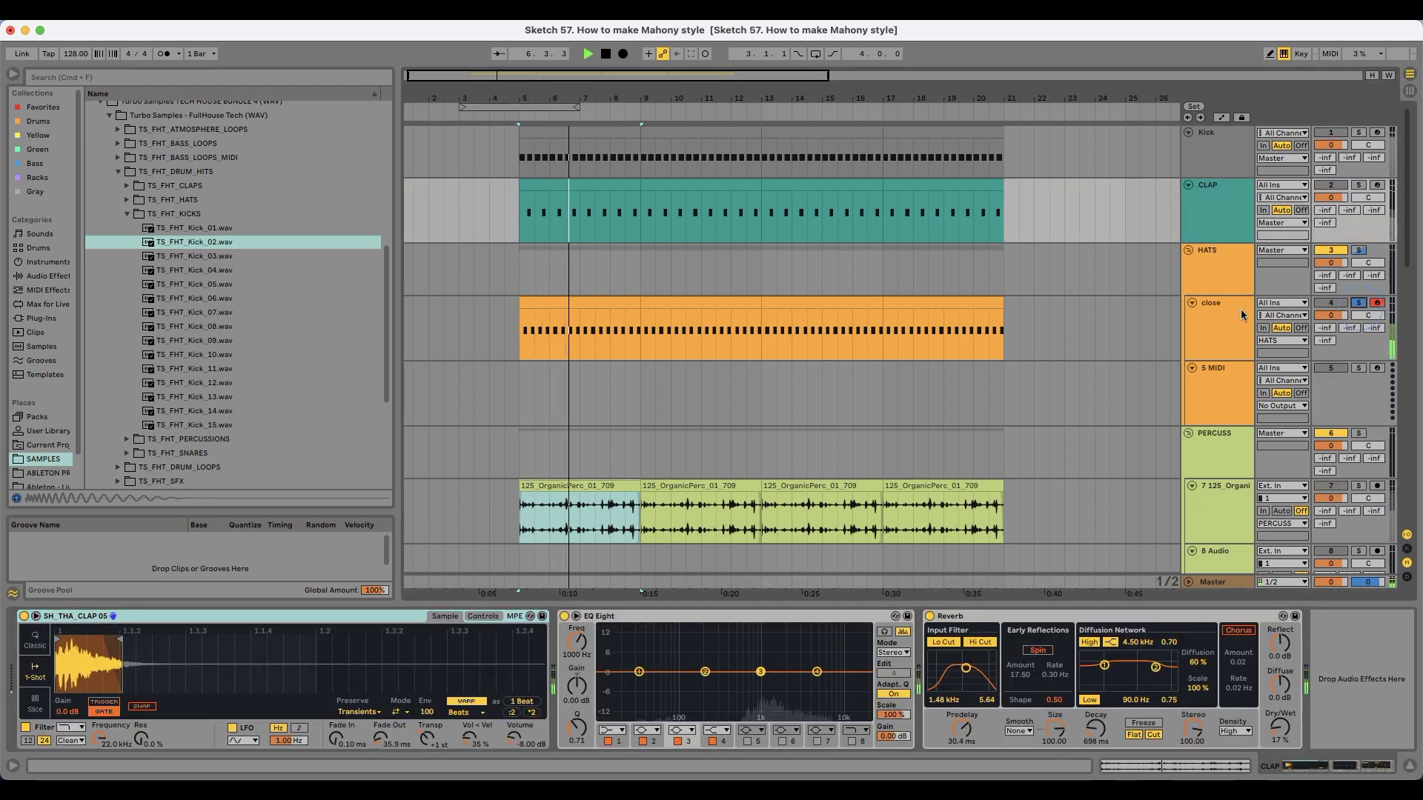
left_click(1326, 323)
left_click(1227, 374)
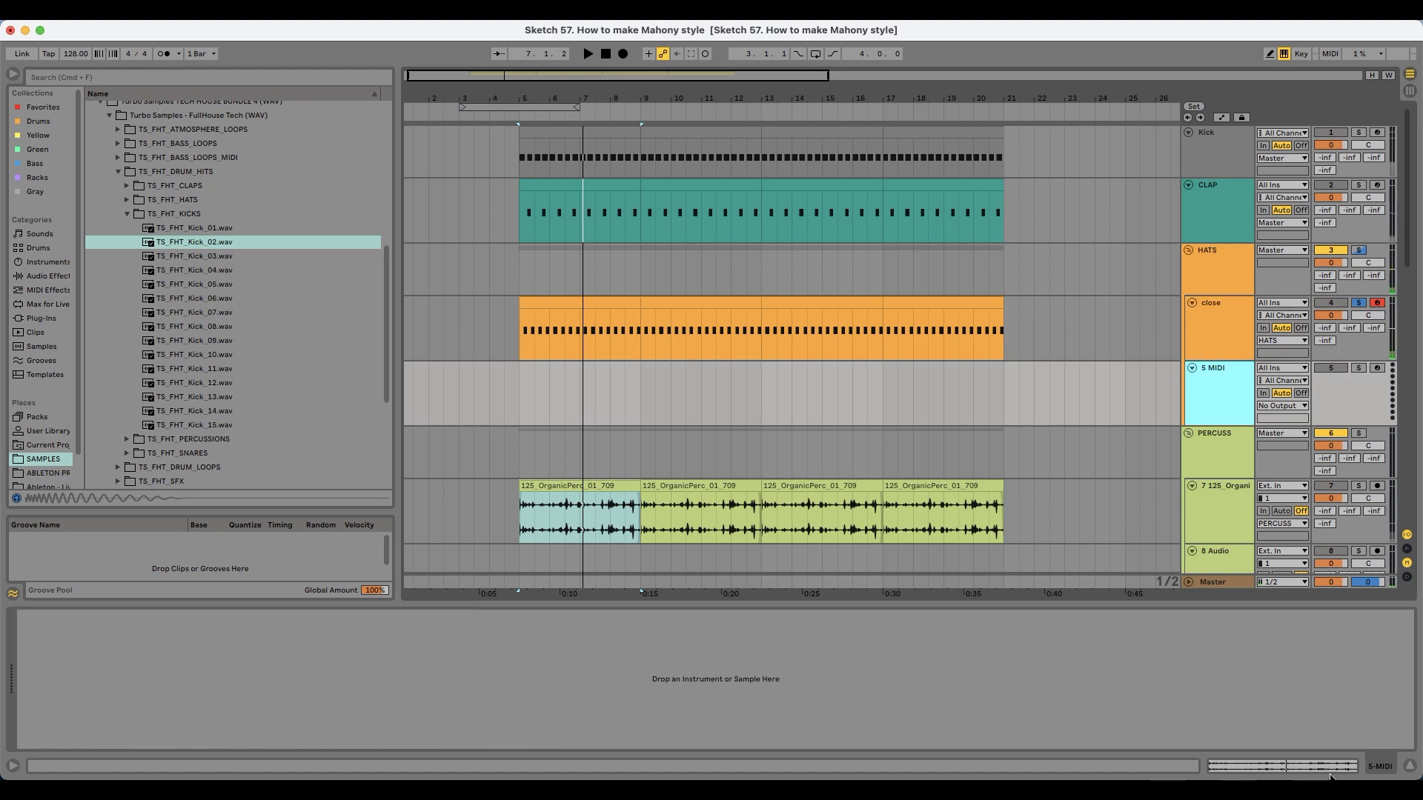
left_click(1226, 320)
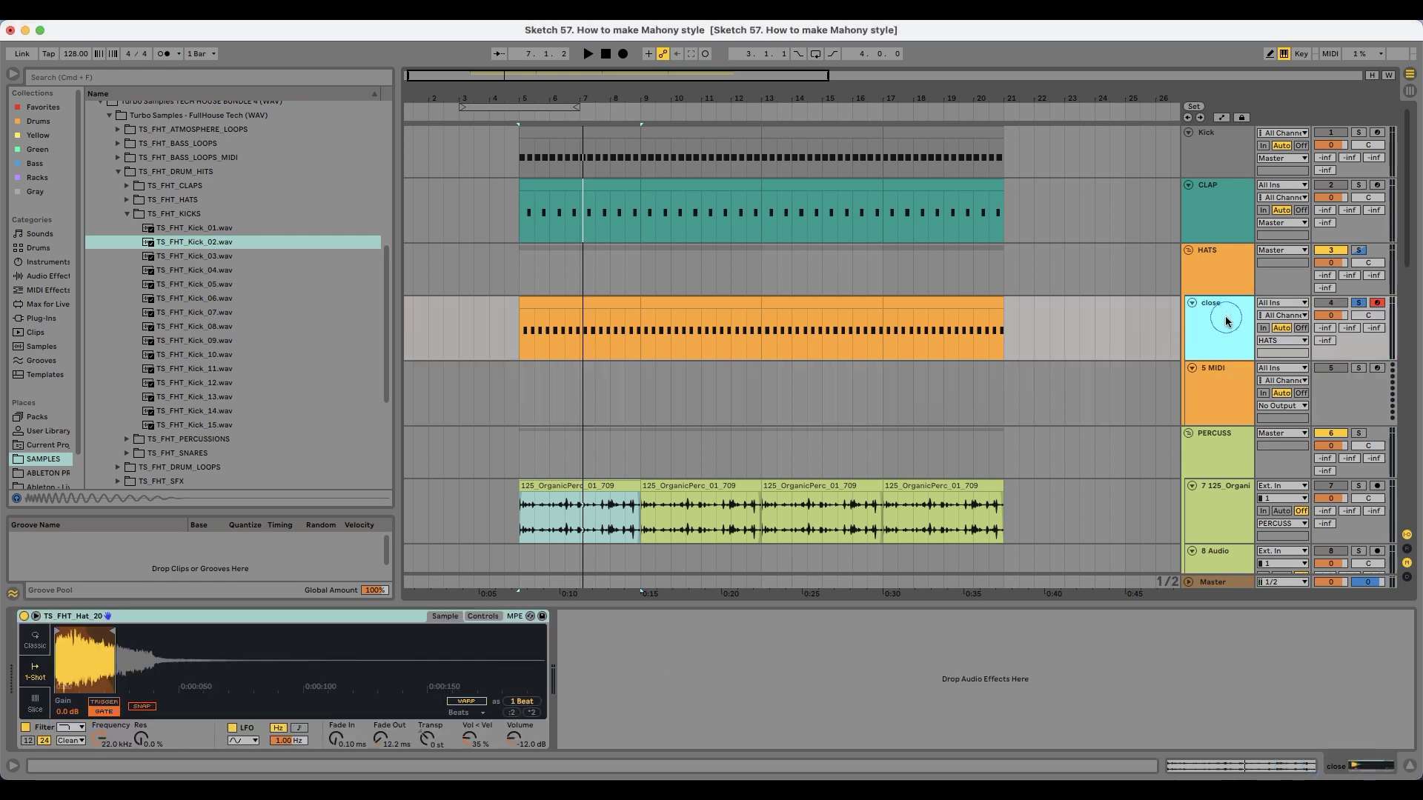
Step: Audition the samples in the TS_FHT_HATS folder up to TS_FHT_Hat_31.wav as a second hat for the empty 5 MIDI track
left_click(1225, 394)
left_click(199, 216)
key("Up")
key("Right")
key("Down")
key("Down")
key("Down")
key("Down")
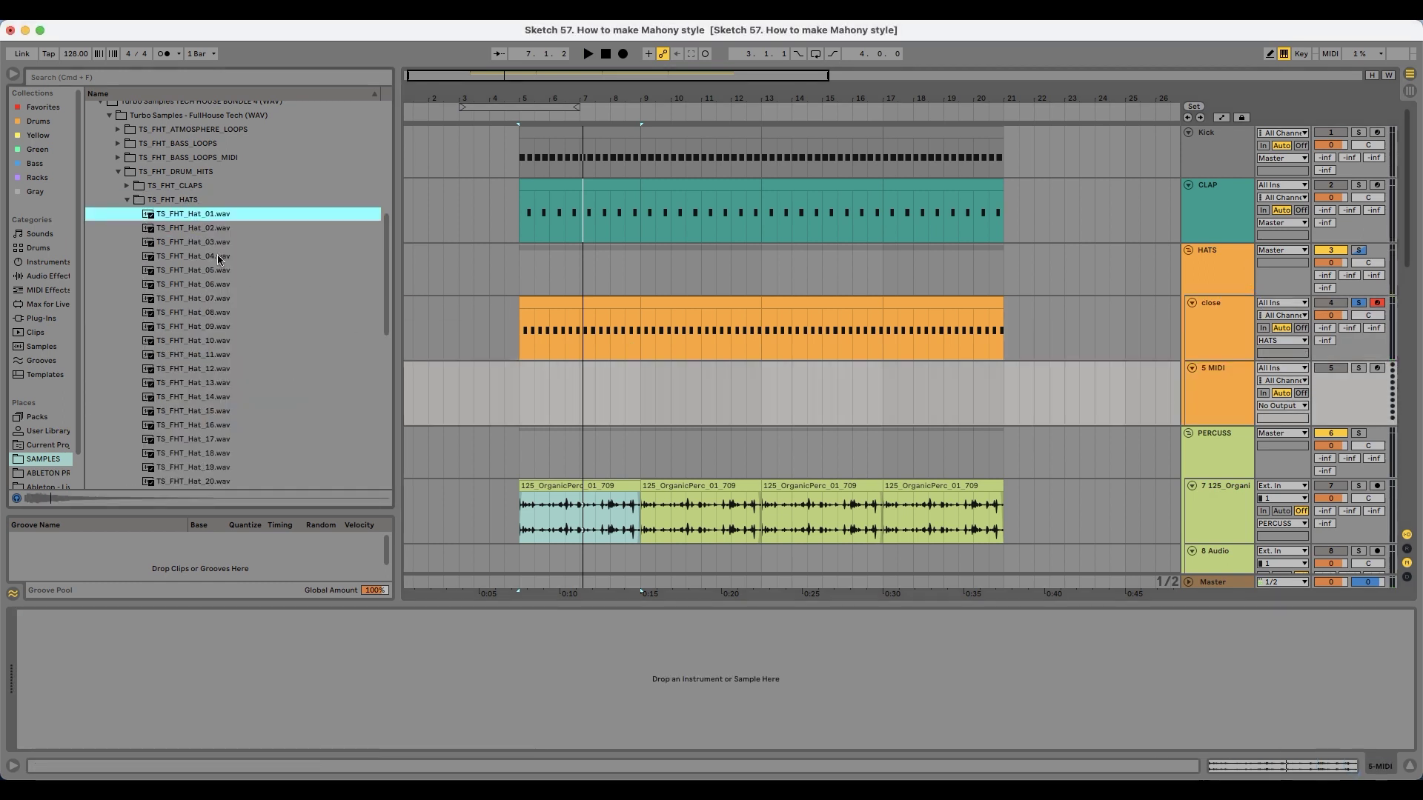
key("Down")
key("Down")
key("Down")
key("Down")
key("Down")
key("Down")
key("Down")
key("Down")
key("Down")
key("Down")
key("Down")
key("Down")
key("Down")
key("Down")
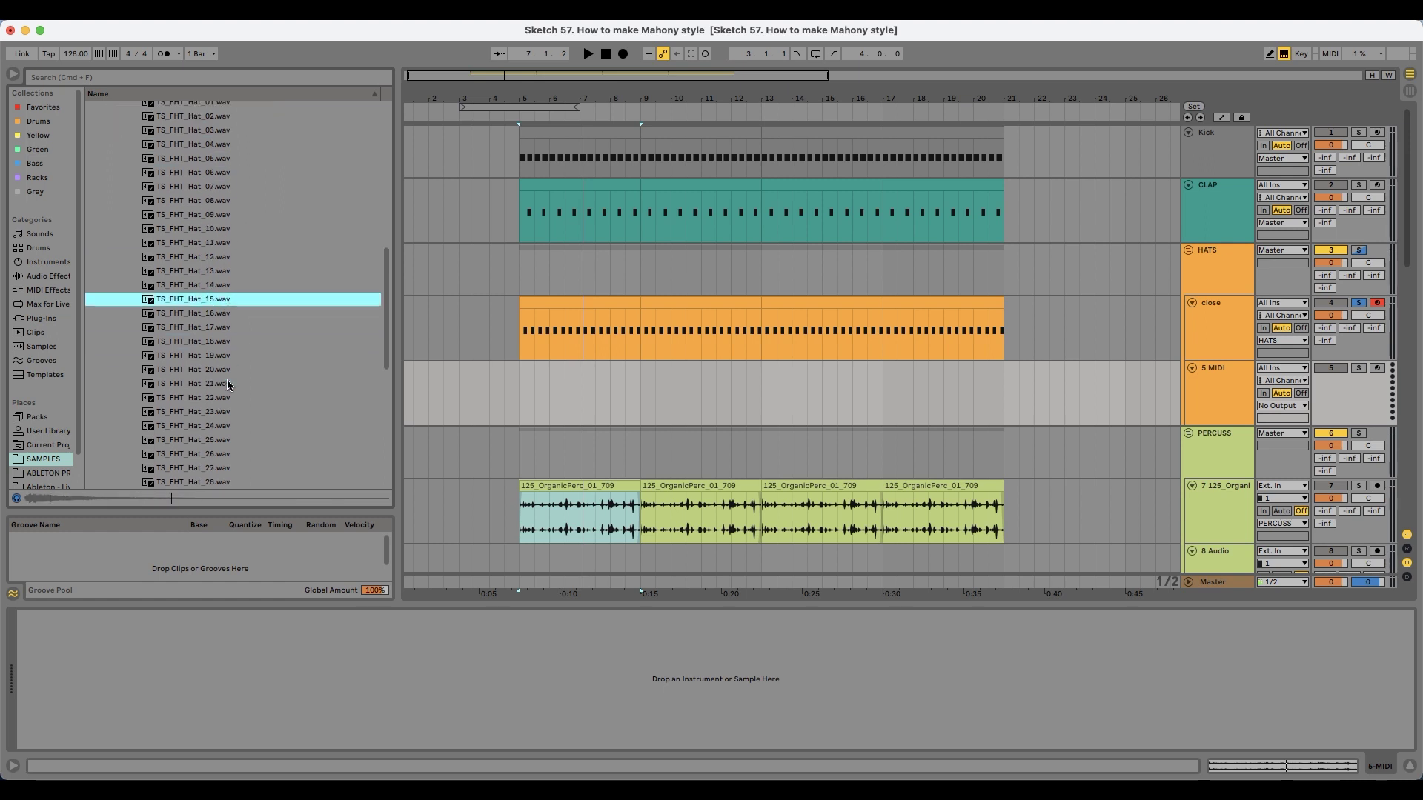
scroll(228, 364, "down", 3)
key("Down")
key("Down")
scroll(229, 360, "down", 3)
key("Down")
key("Down")
key("Down")
key("Down")
key("Down")
key("Down")
key("Down")
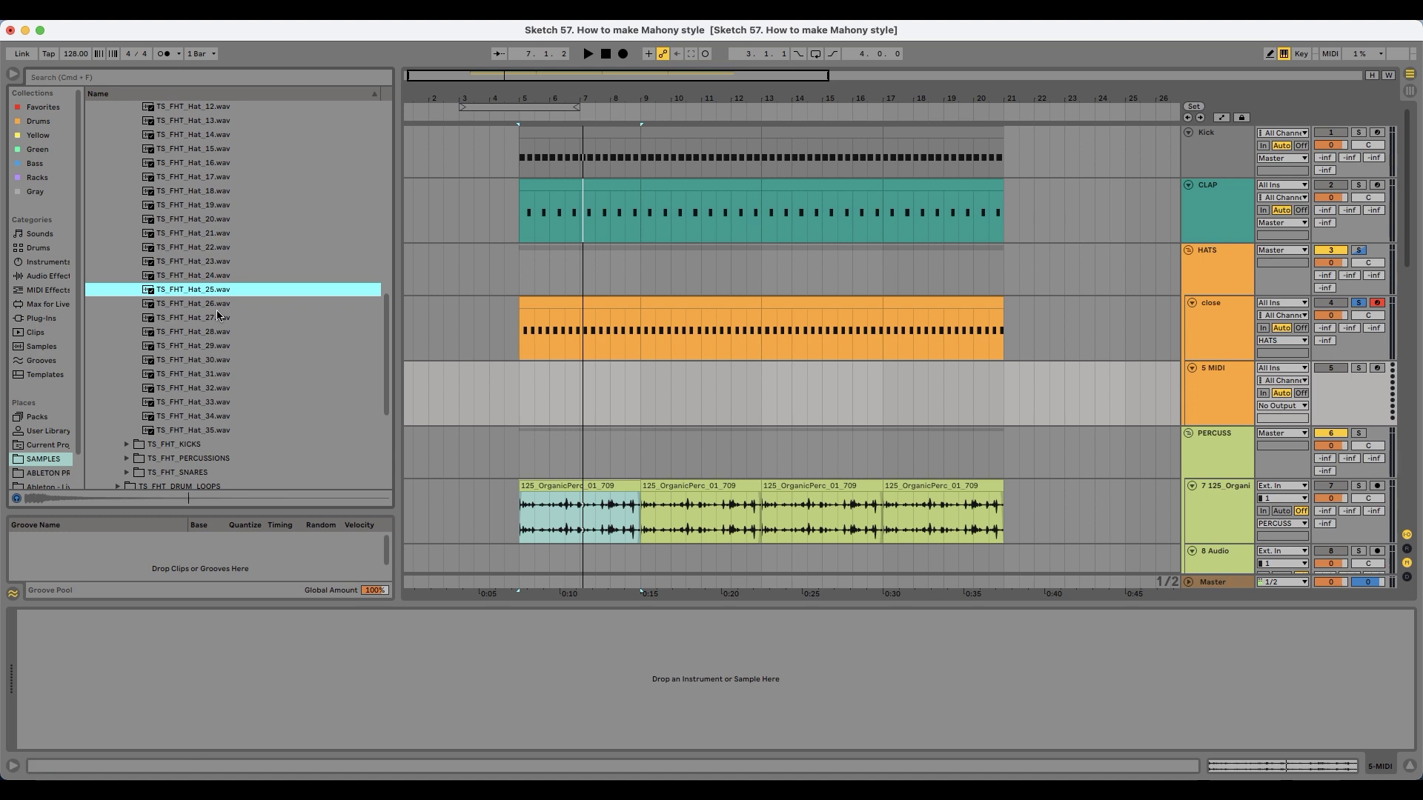
scroll(224, 319, "down", 1)
key("Down")
key("Down")
key("Down")
key("Down")
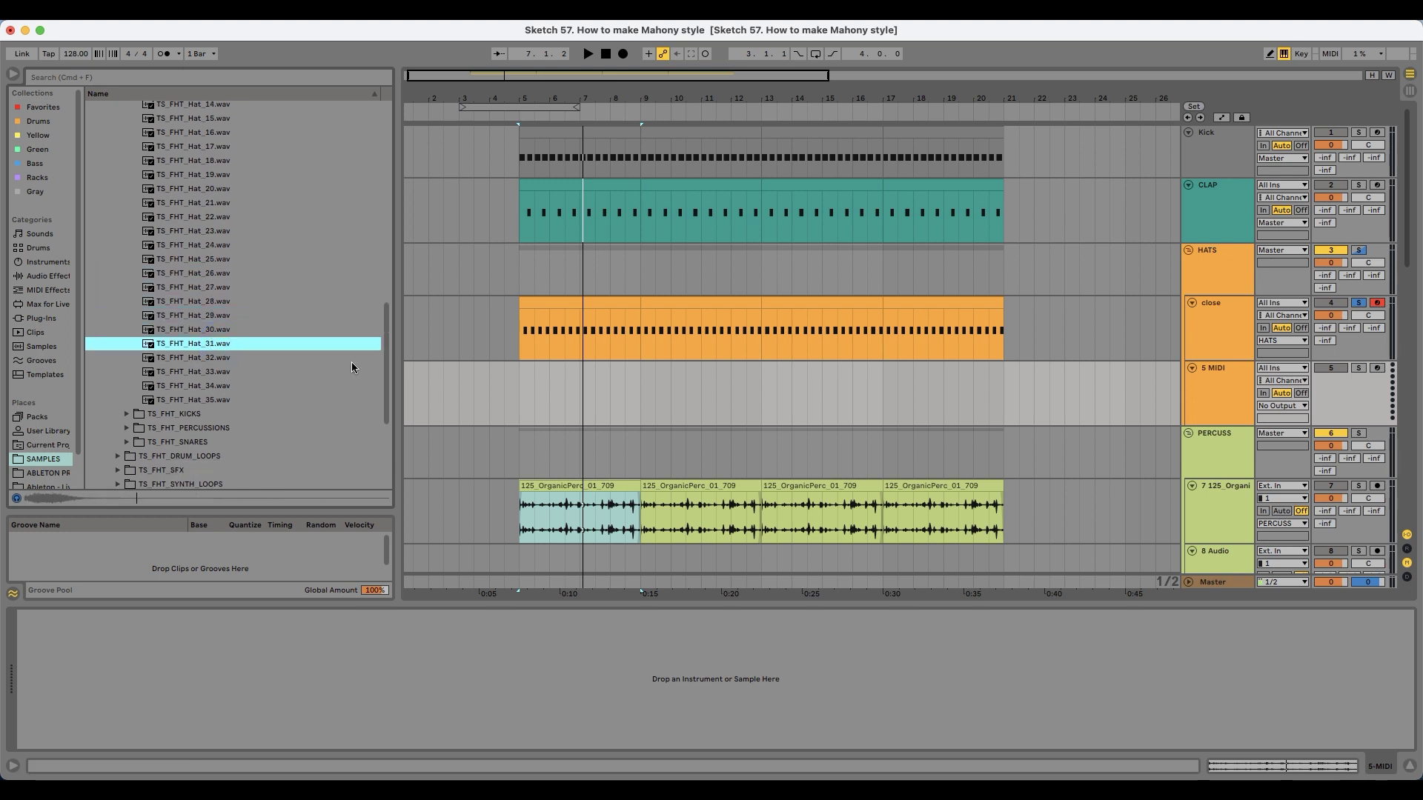
Step: Open the TS_MWTH_CLOSED_HATS folder inside the drum hits of Turbo Samples - Most Wanted Tech House (WAV)
scroll(383, 390, "down", 5)
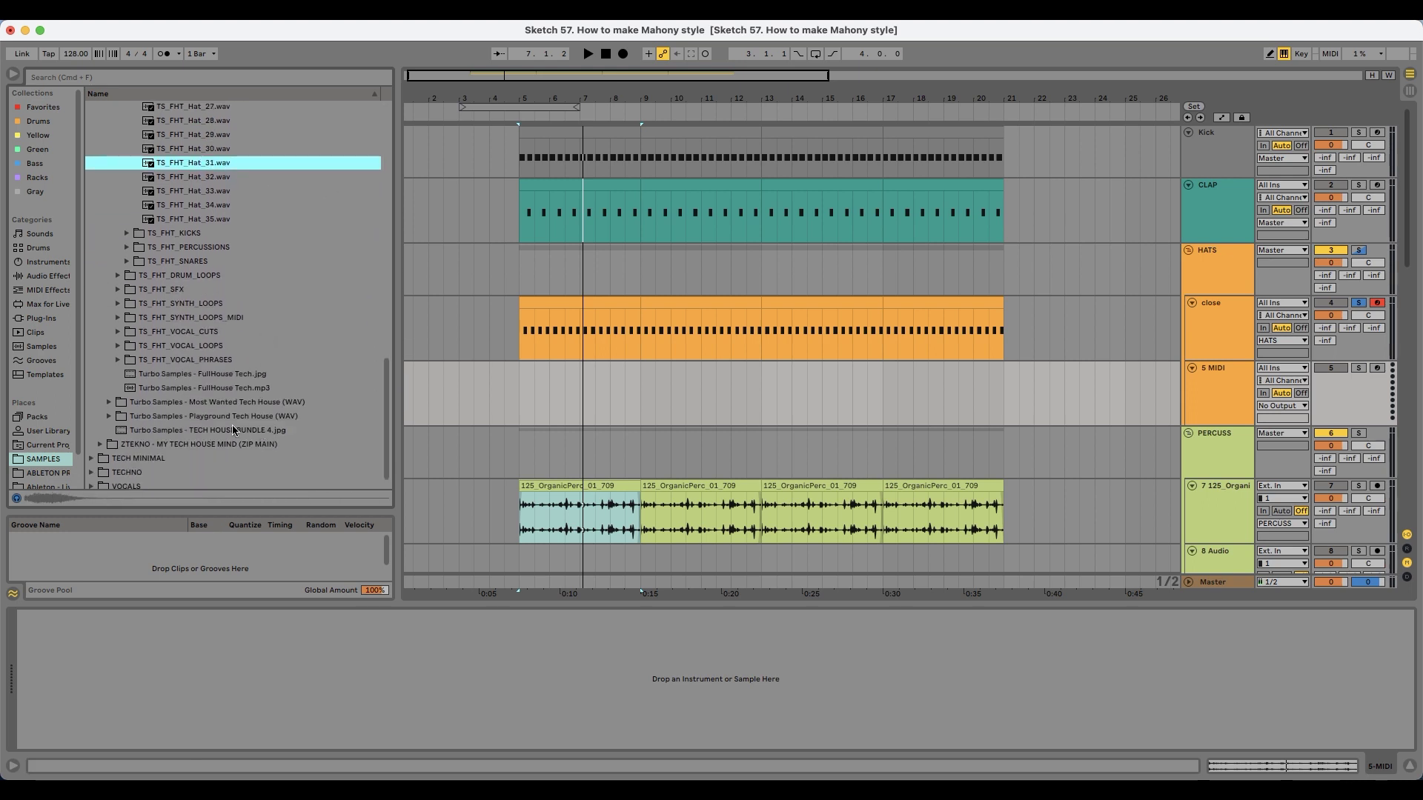
double_click(210, 405)
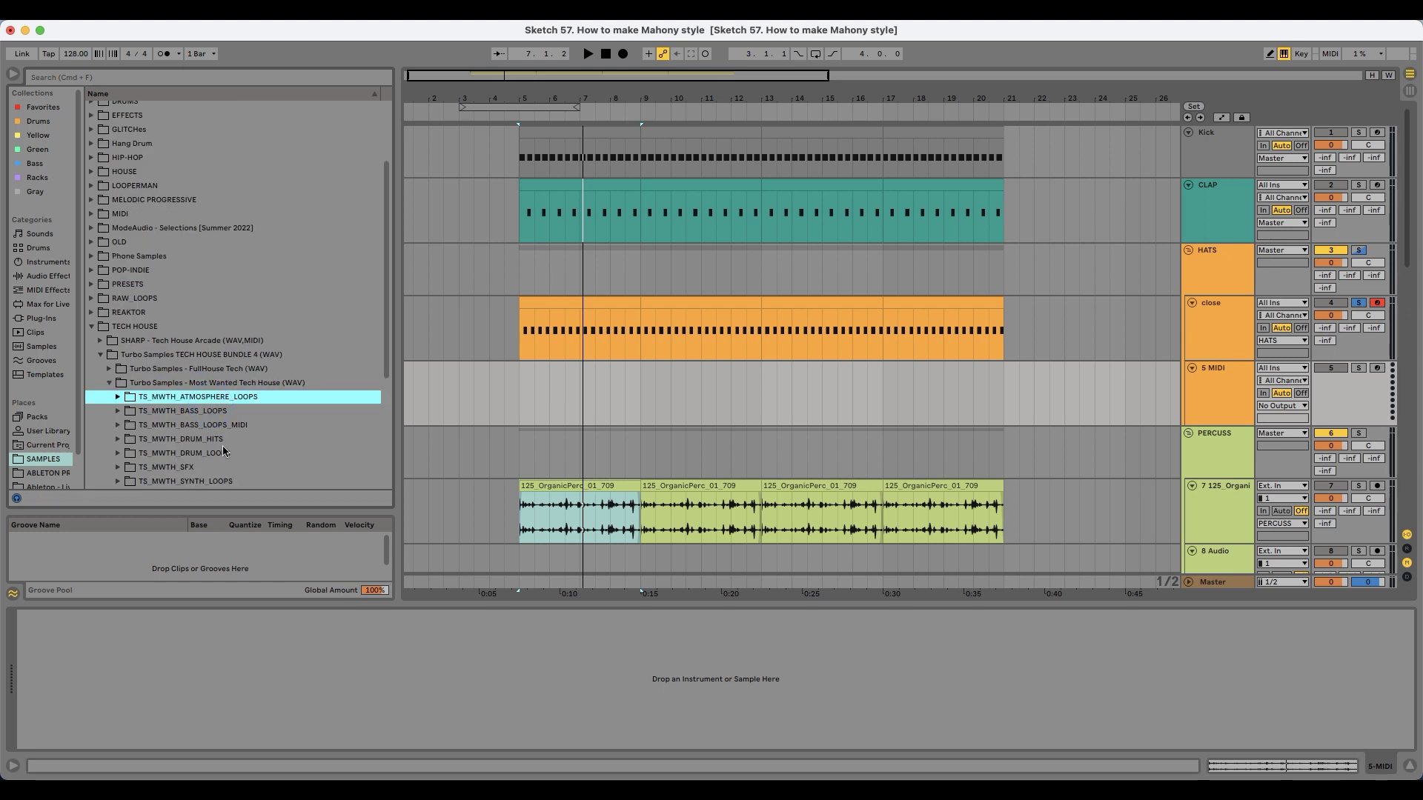
double_click(224, 440)
scroll(225, 439, "down", 5)
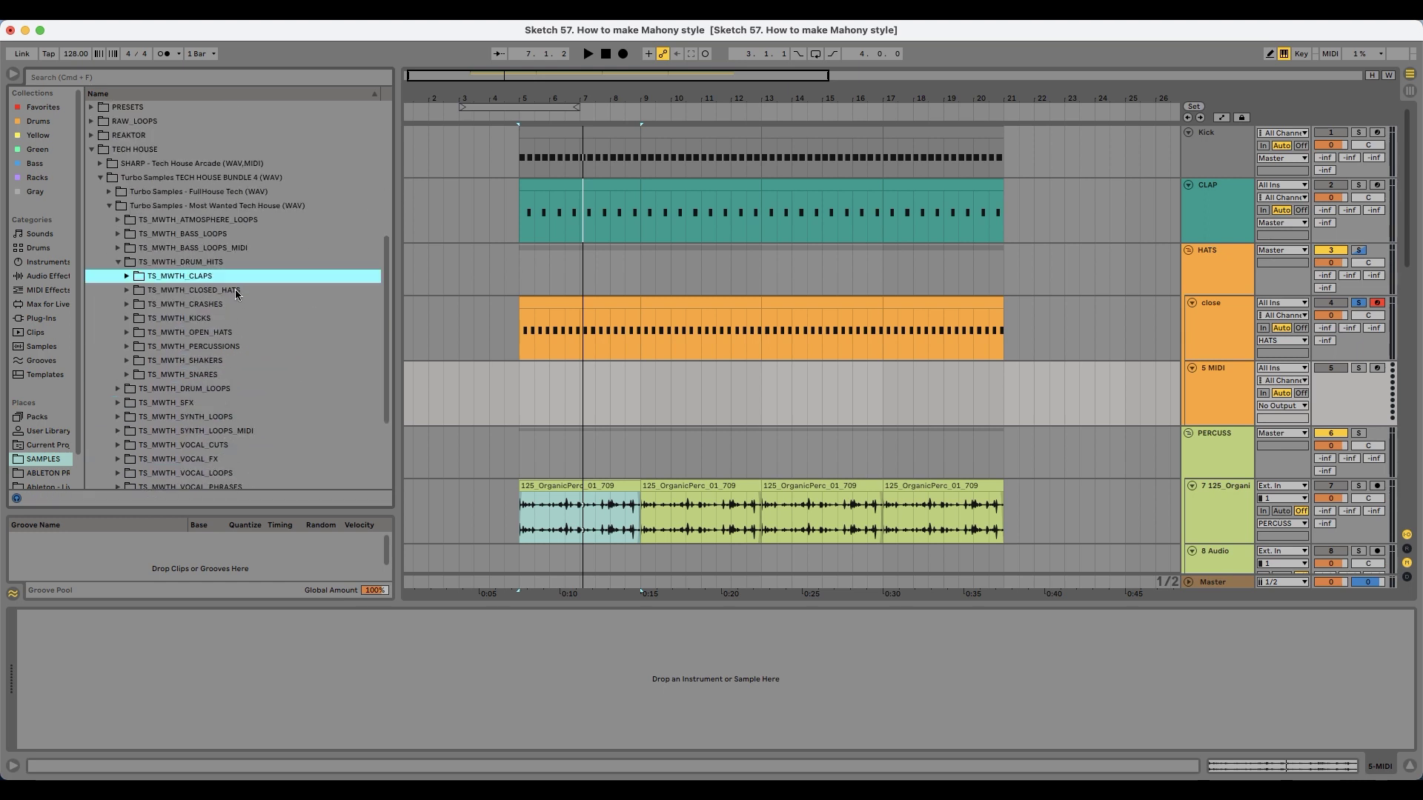
double_click(234, 289)
Step: Audition the TS_MWTH closed hats and load TS_MWTH_Closed_Hat_14.wav onto the empty 5 MIDI track
scroll(260, 377, "down", 3)
key("Down")
key("Down")
left_click(257, 230)
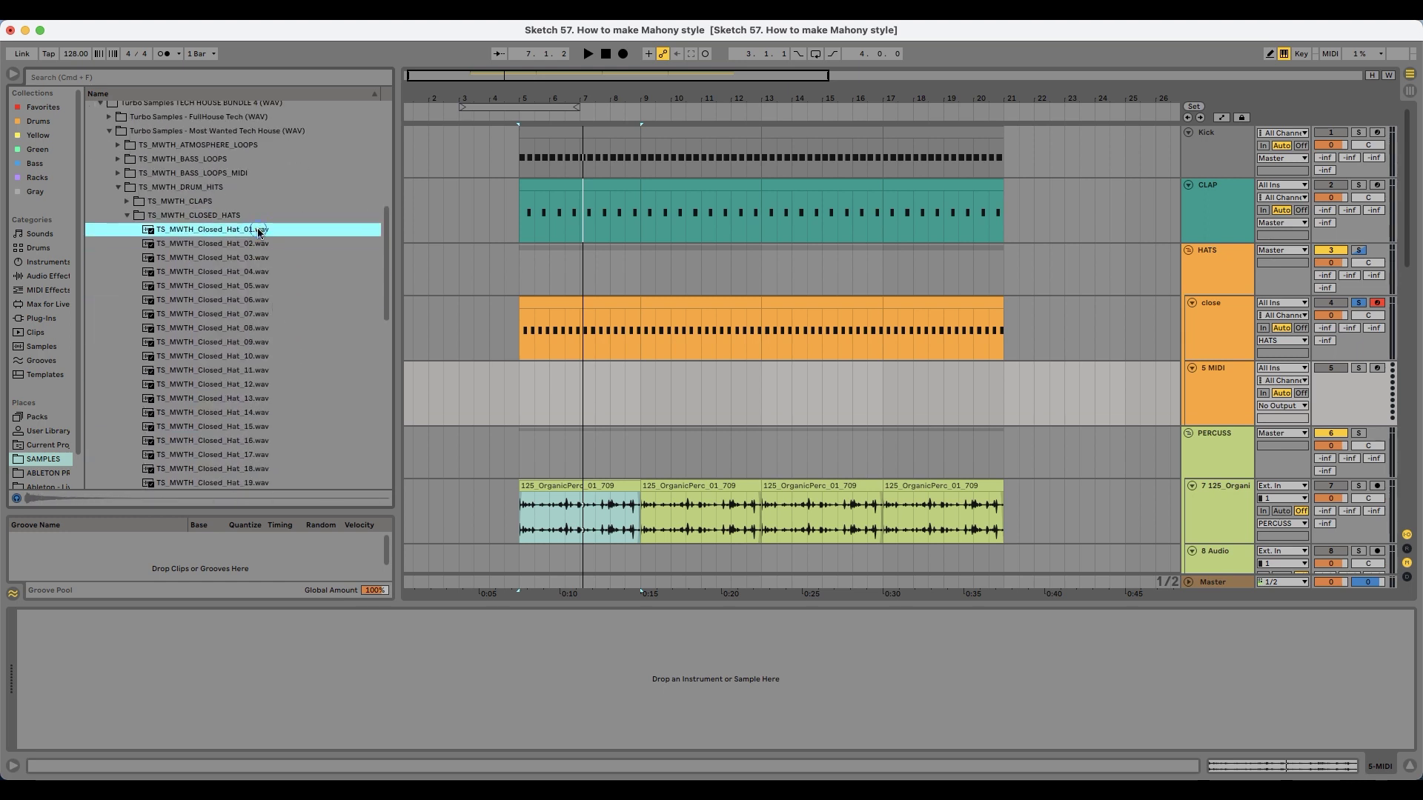
left_click(256, 287)
key("Down")
key("Down")
scroll(263, 361, "down", 2)
left_click(263, 363)
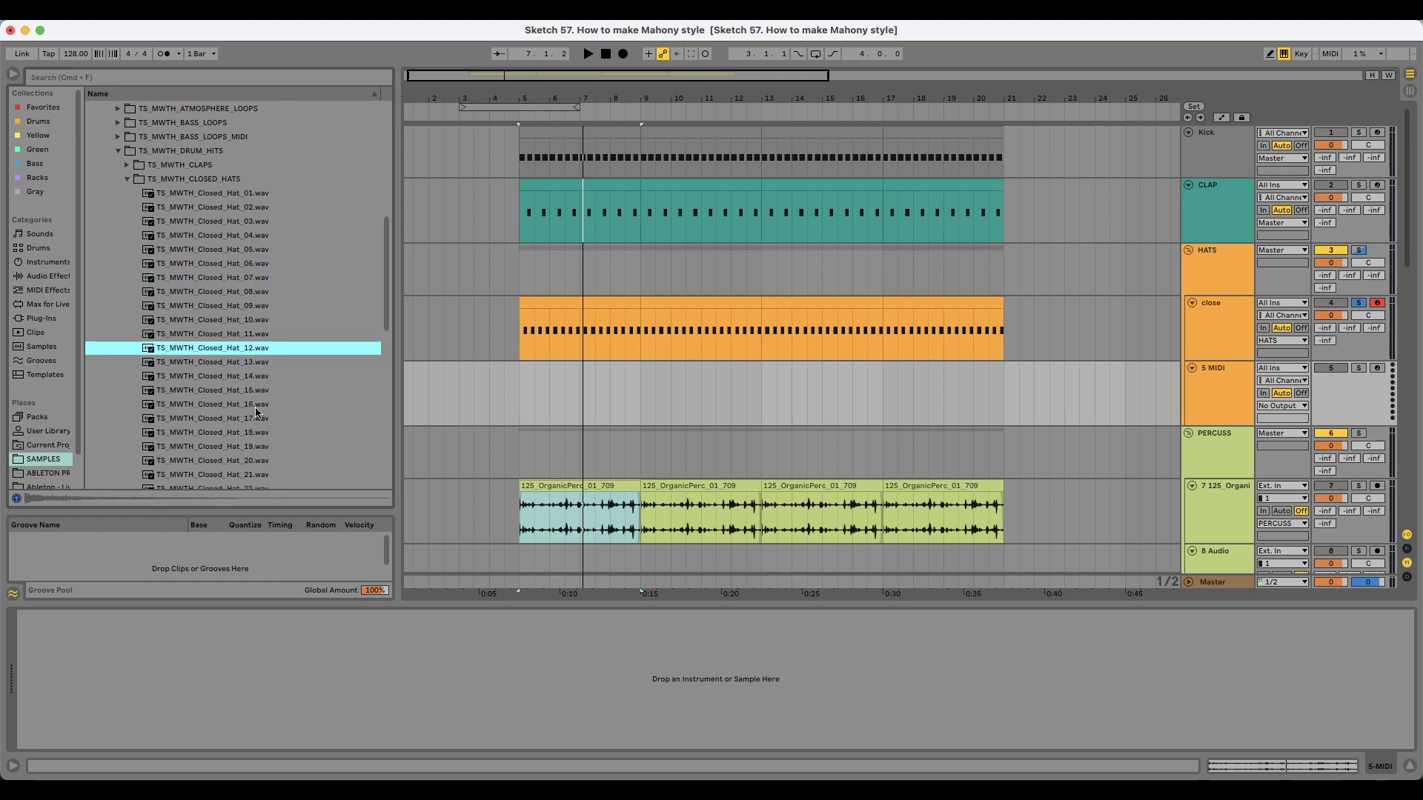
left_click(254, 380)
scroll(254, 382, "down", 3)
left_click(1207, 383)
left_click_drag(257, 316, 623, 659)
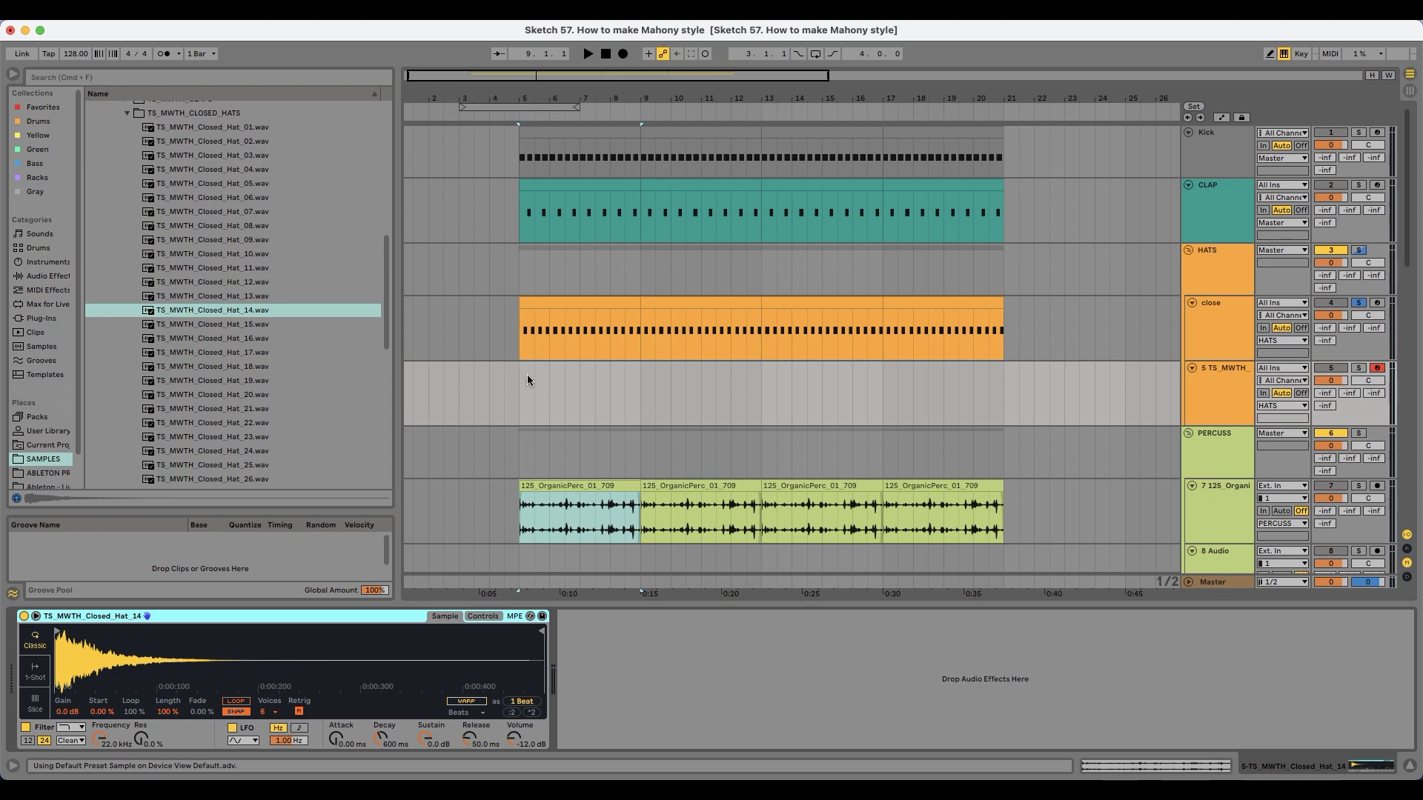
Step: Insert an empty four-bar MIDI clip on the new hat track from bar 5 to bar 9
left_click_drag(523, 381, 662, 385)
key("super+shift+m")
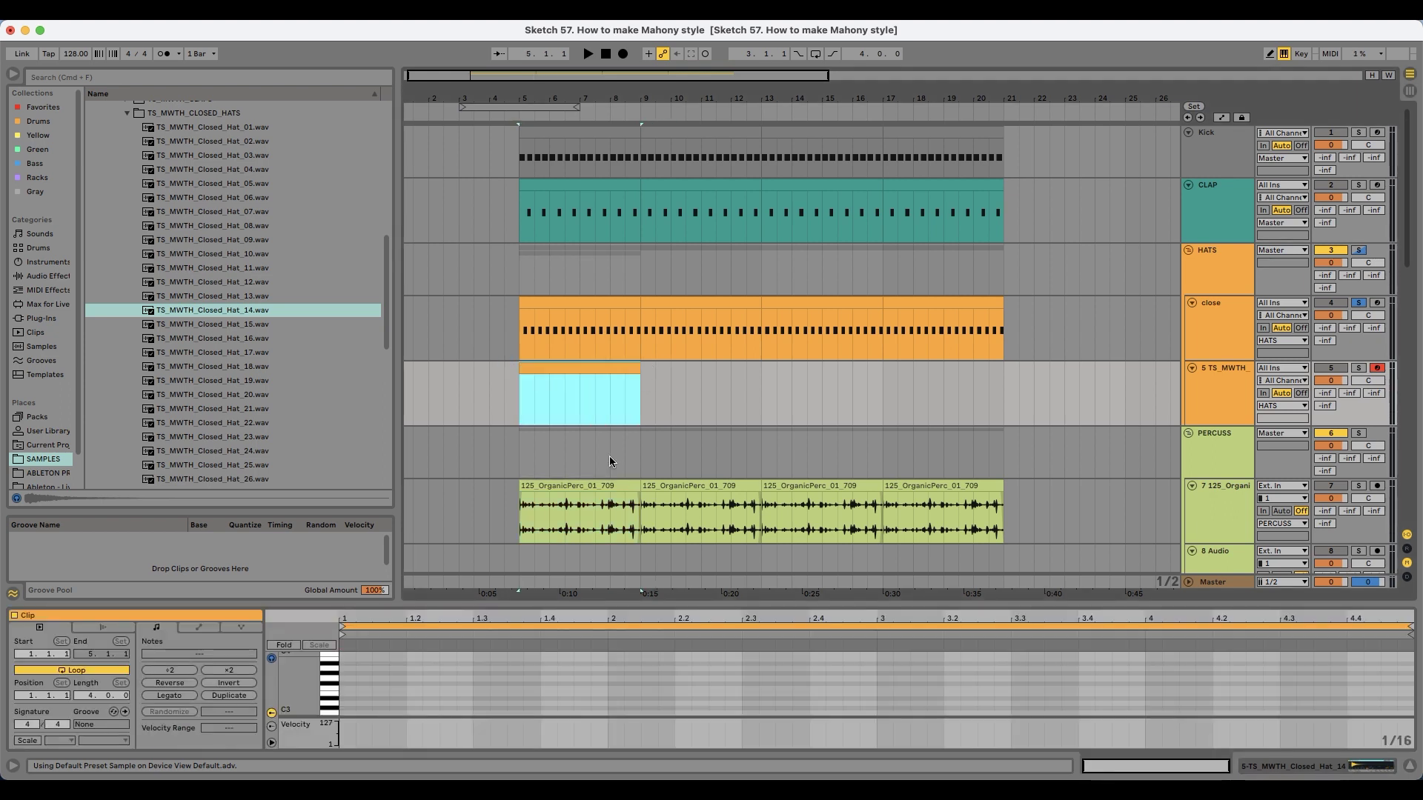
left_click(405, 694)
scroll(404, 694, "down", 2)
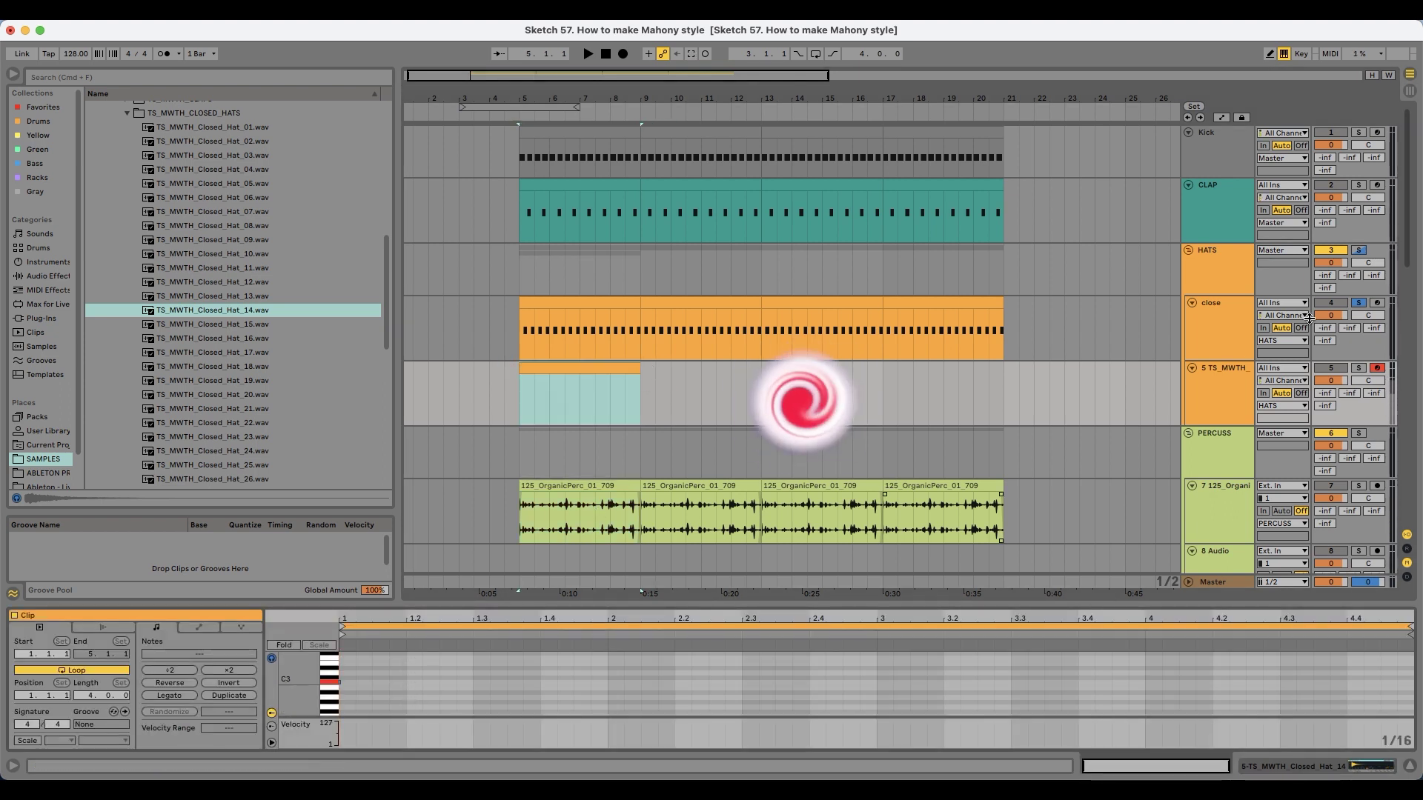
Step: Place C3 notes on the last sixteenth of each beat in the clip's first bar and duplicate them across all four bars
left_click(1360, 370)
left_click(1360, 370)
double_click(398, 684)
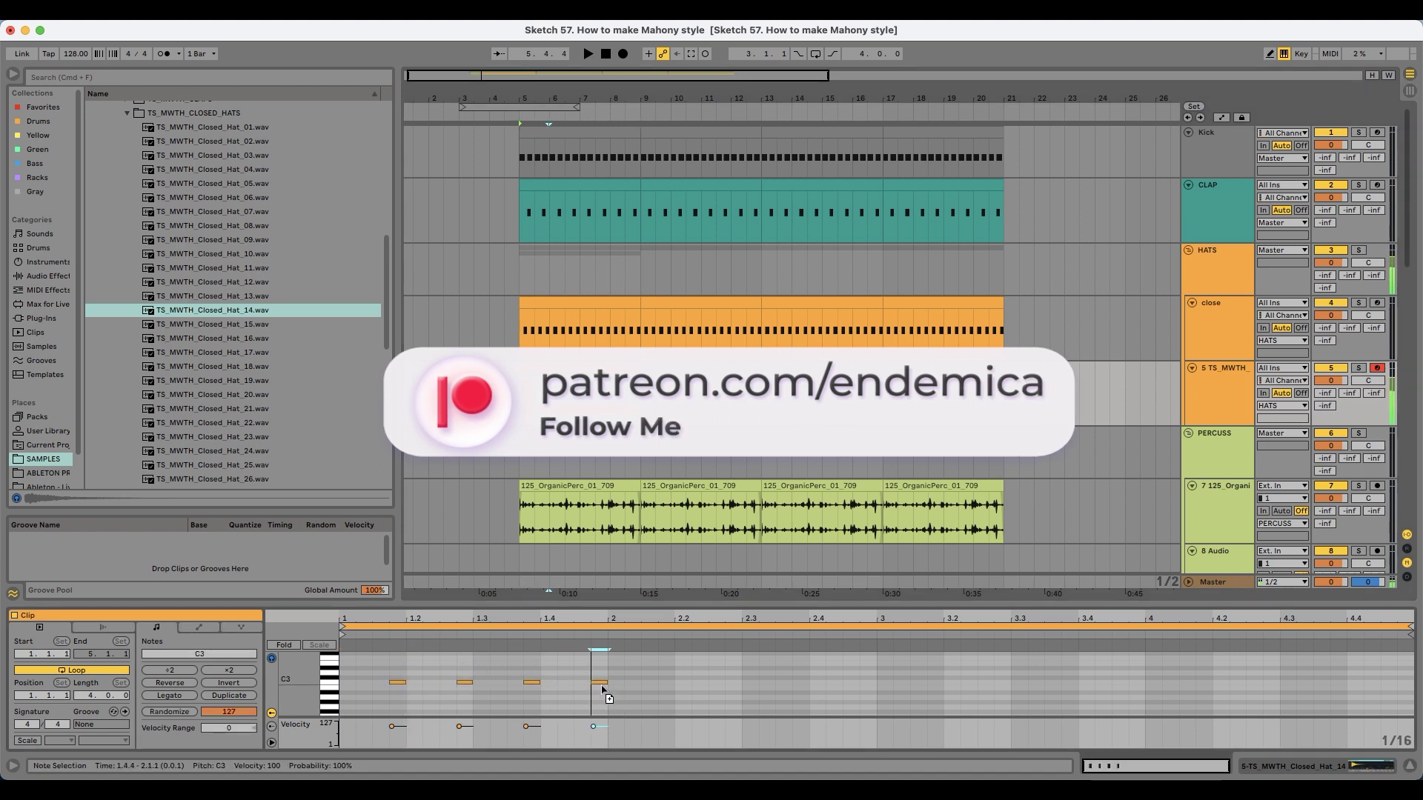
left_click_drag(495, 694, 344, 708)
key("super+d")
key("super+d")
key("super+d")
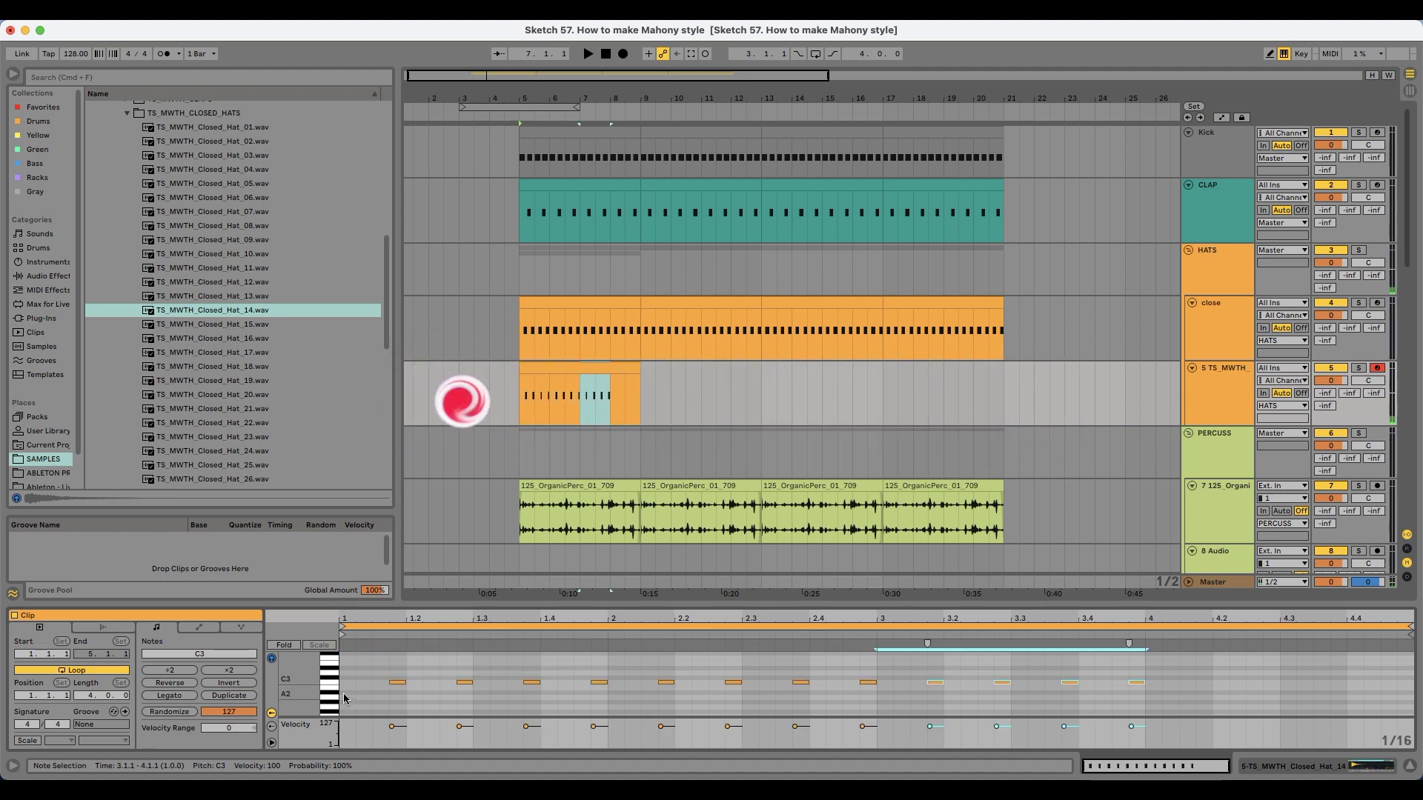
Step: Play the new hat track soloed and try TS_MWTH_Closed_Hat_18.wav as its sample
left_click(1358, 369)
key("space")
double_click(1235, 373)
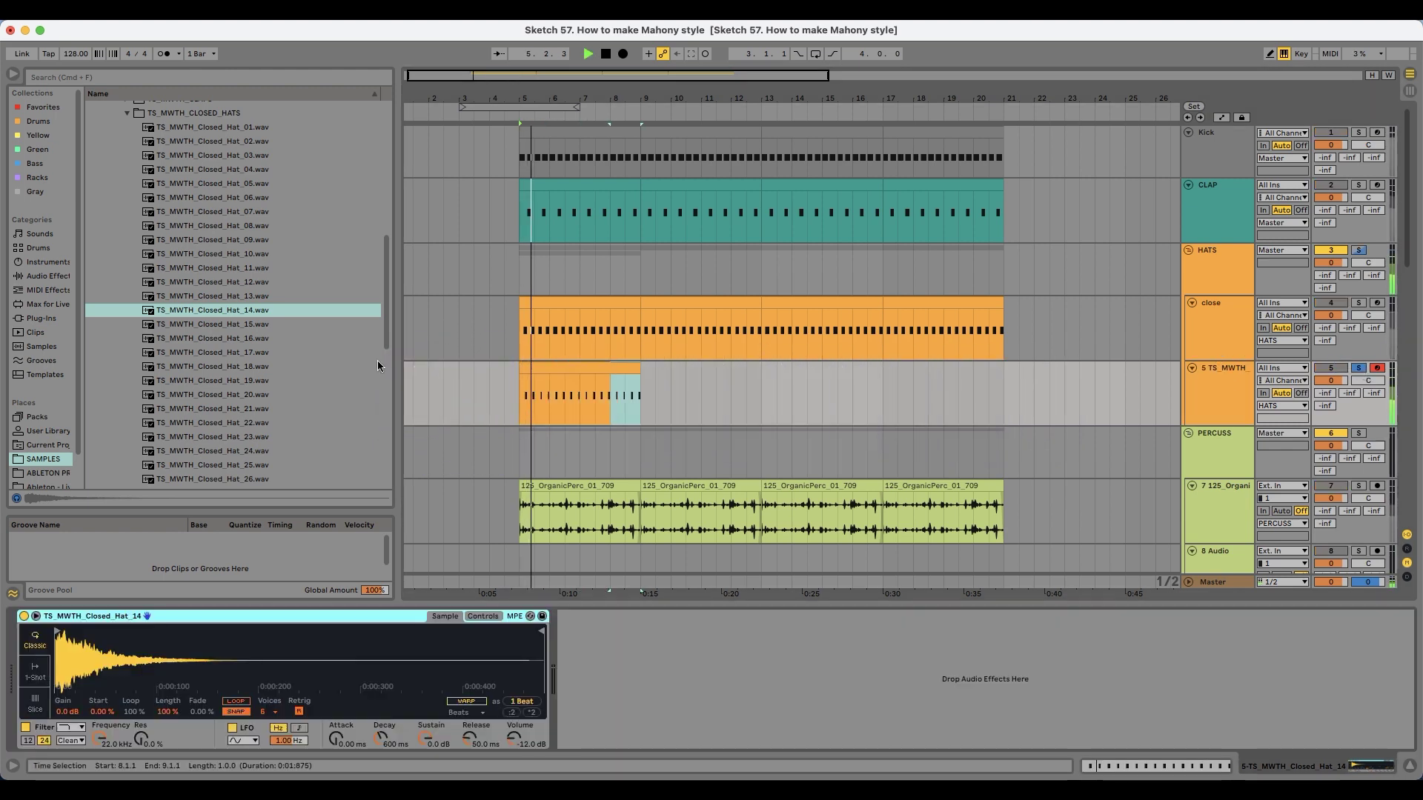
left_click(231, 341)
key("Down")
left_click(235, 365)
left_click_drag(237, 367, 205, 660)
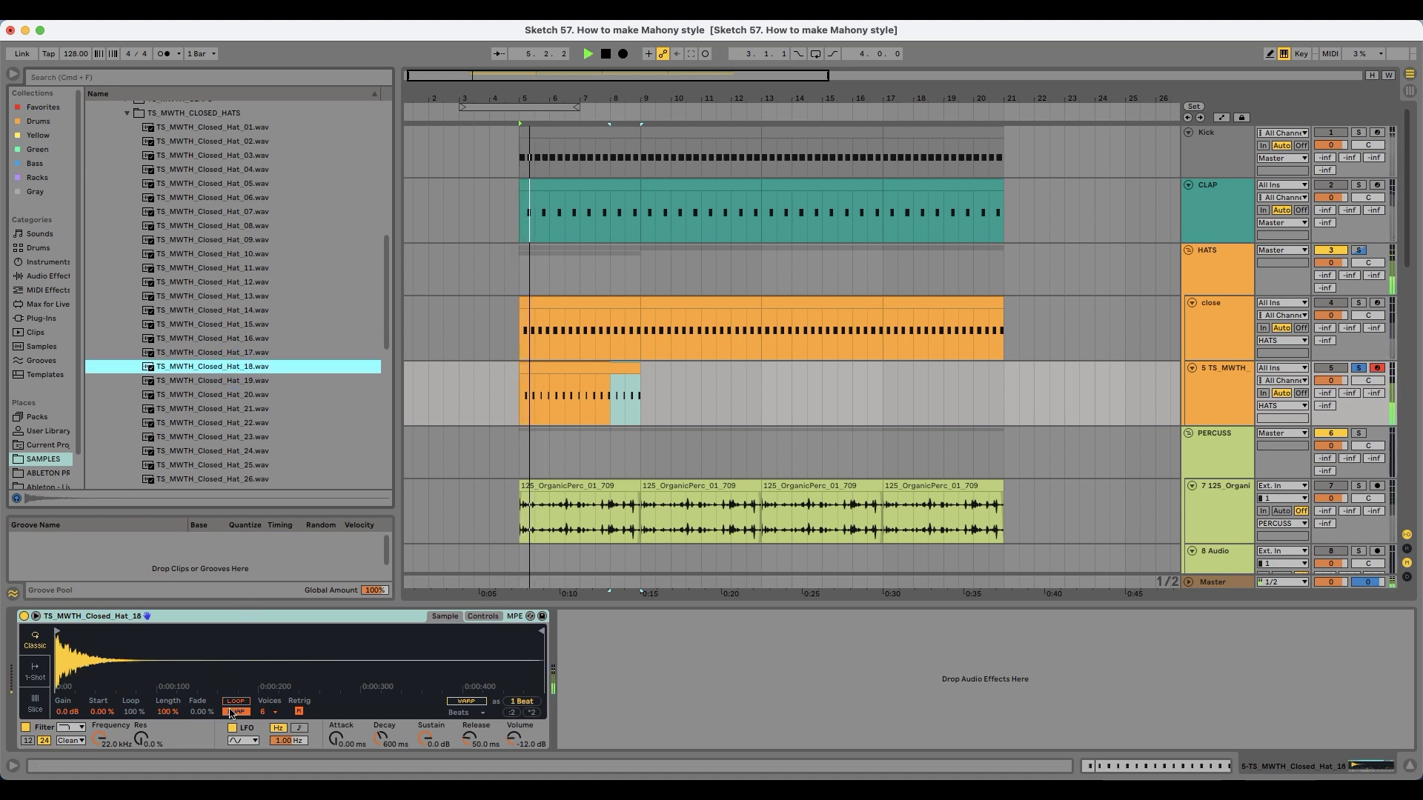
Step: Solo the HATS group, audition further closed hats and load TS_MWTH_Closed_Hat_22.wav into the new hat's sampler
left_click(1362, 252)
key("space")
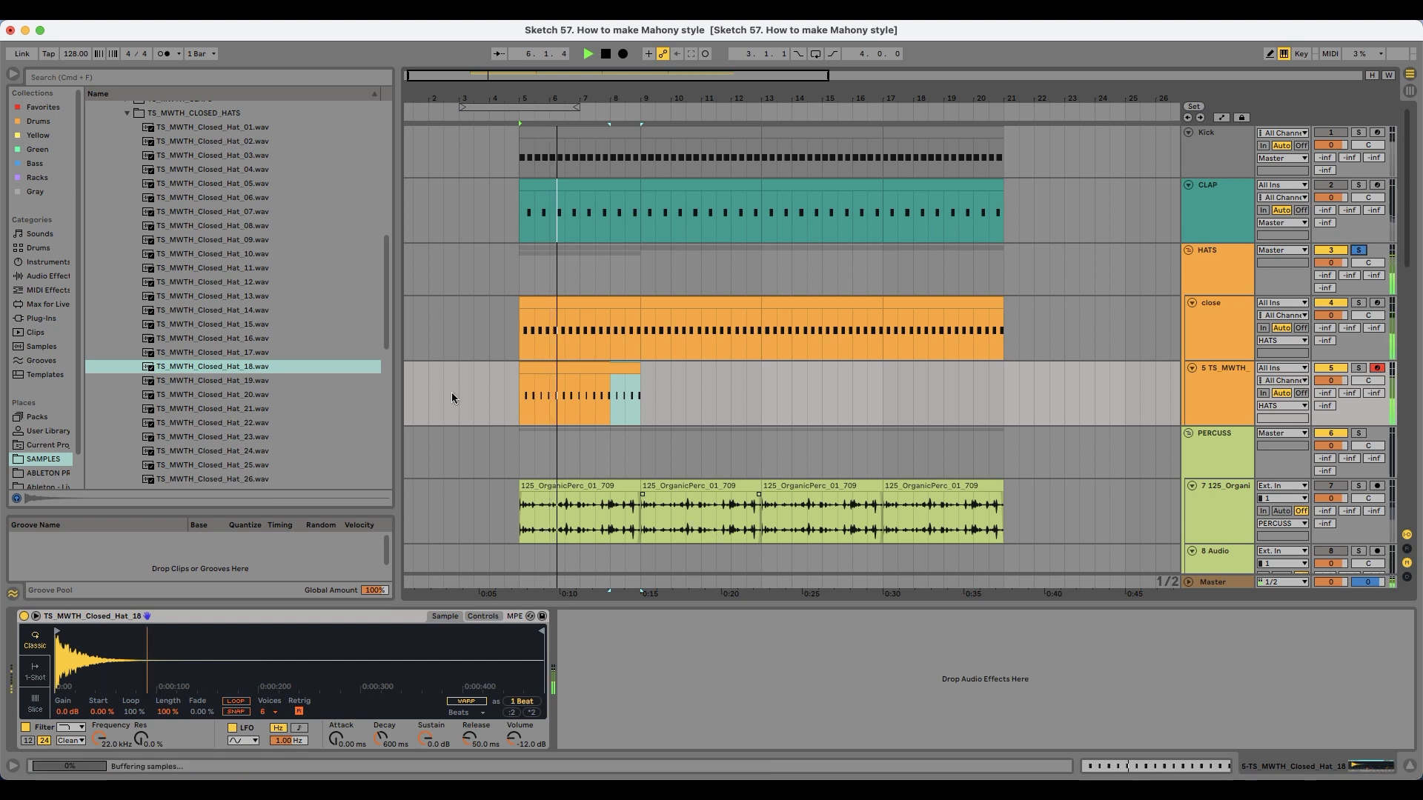
key("space")
left_click(266, 365)
left_click(263, 356)
left_click(241, 383)
left_click(240, 394)
left_click(236, 408)
left_click(233, 422)
scroll(233, 391, "down", 4)
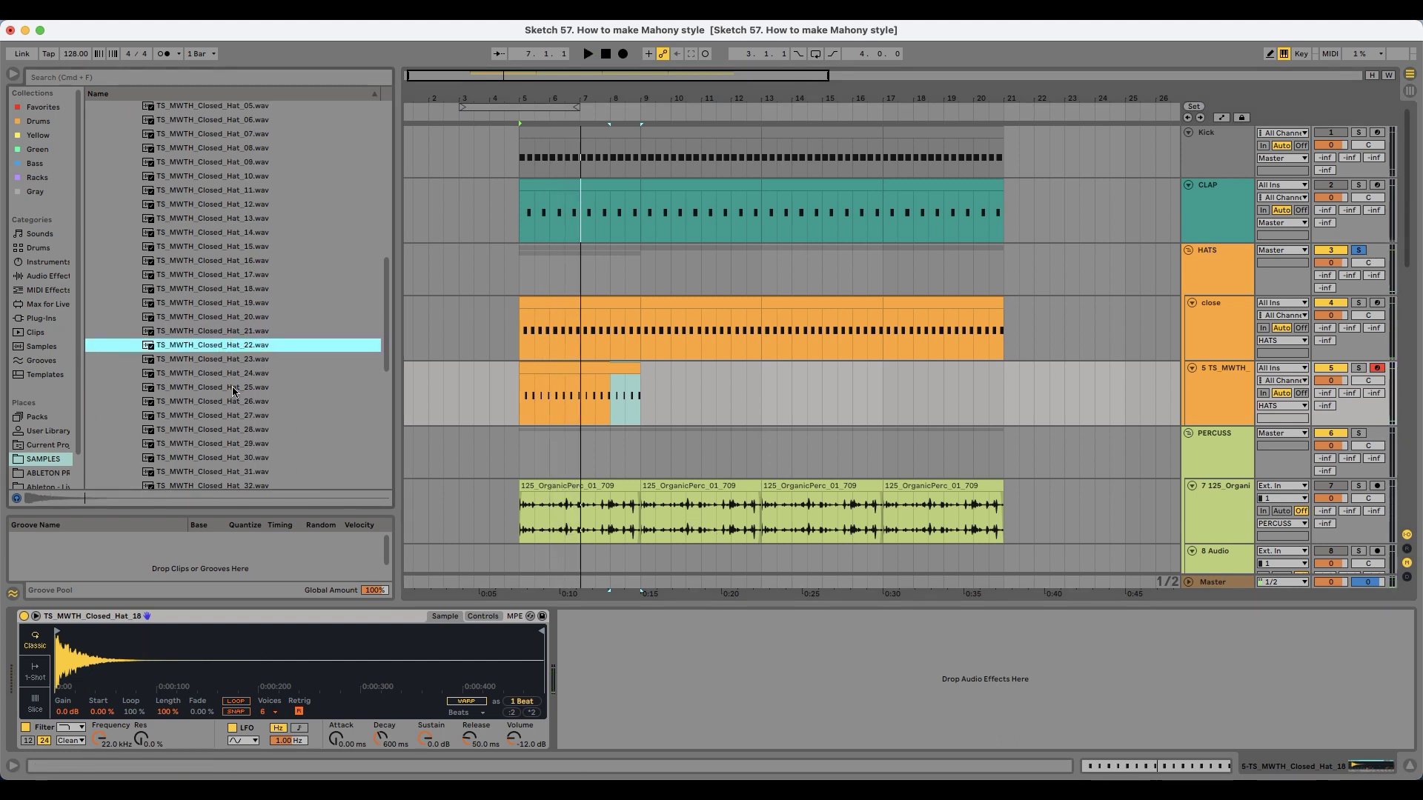
left_click_drag(200, 680, 202, 681)
key("space")
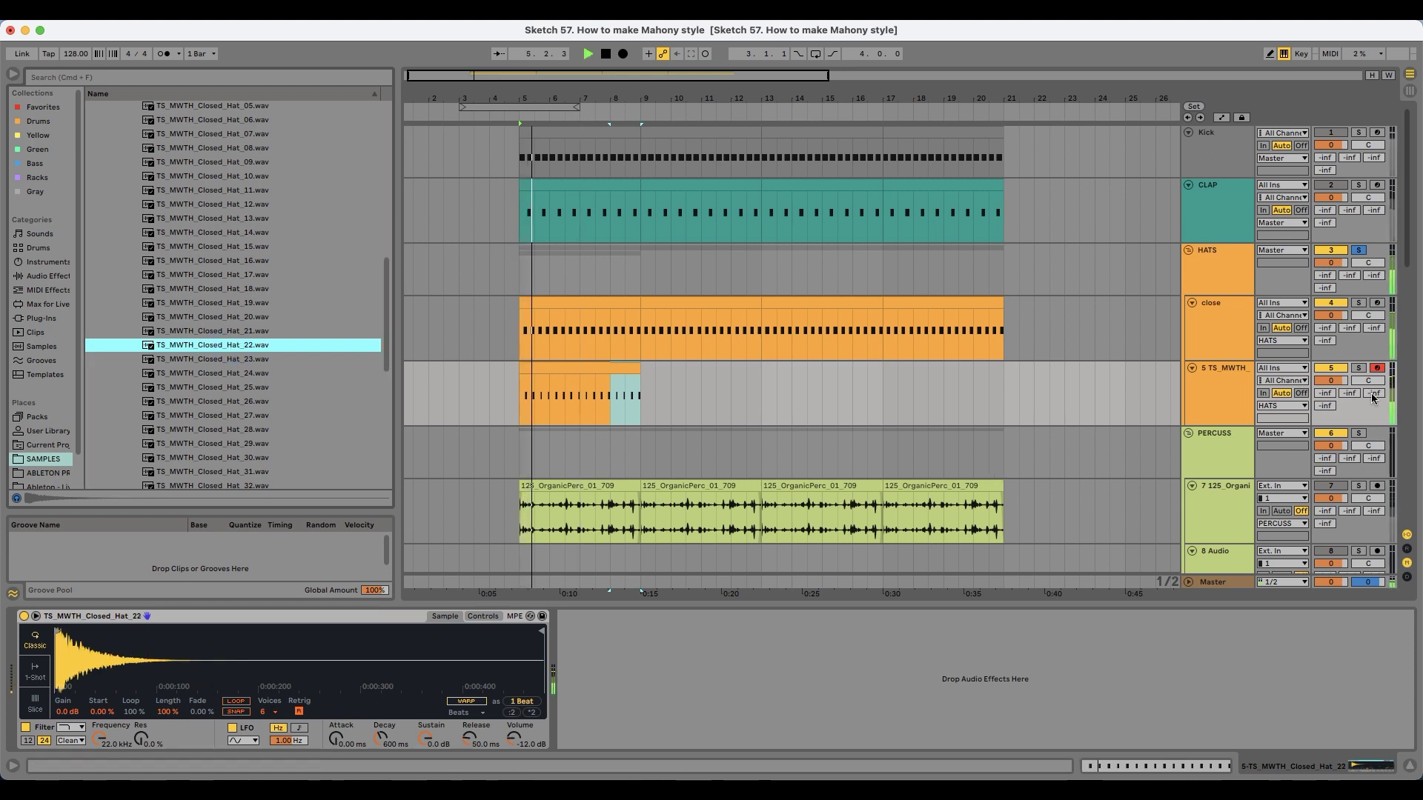
Step: Lower the new hat track's volume to -9.0 dB, unsolo the HATS group and play the full beat
left_click_drag(1343, 378, 1343, 400)
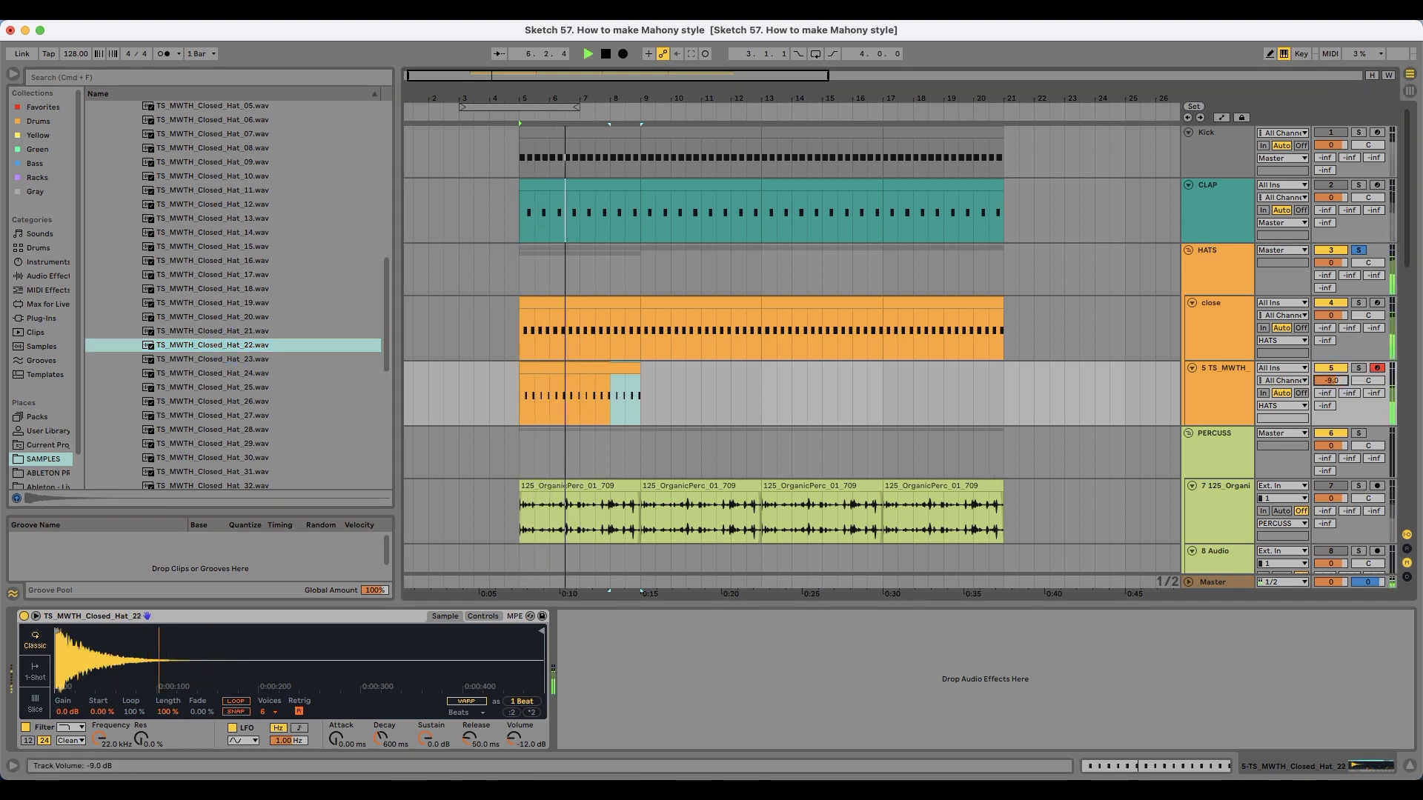
key("space")
left_click(1358, 251)
key("space")
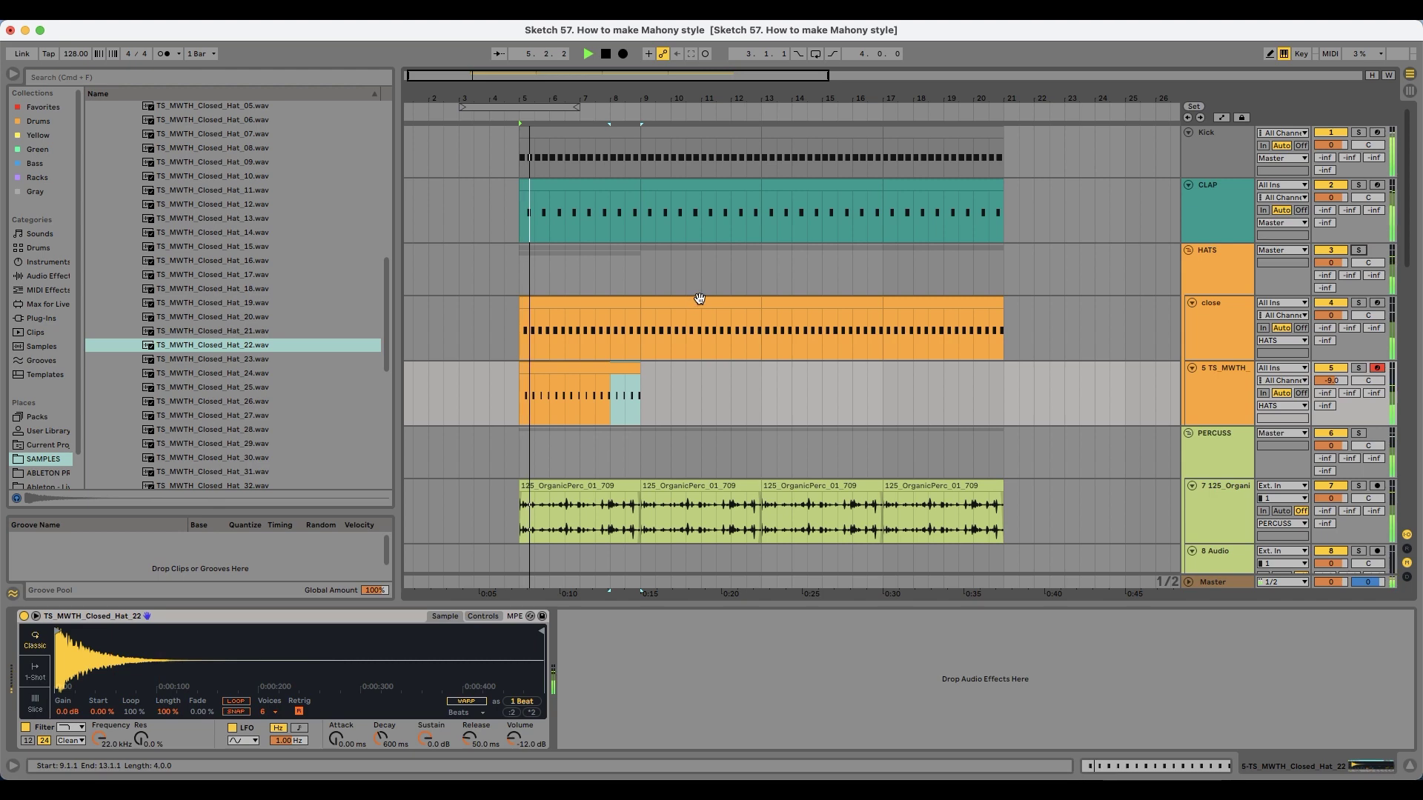
Step: Duplicate the new hat's four-bar clip three times so it fills bars 5 to 21
left_click(591, 370)
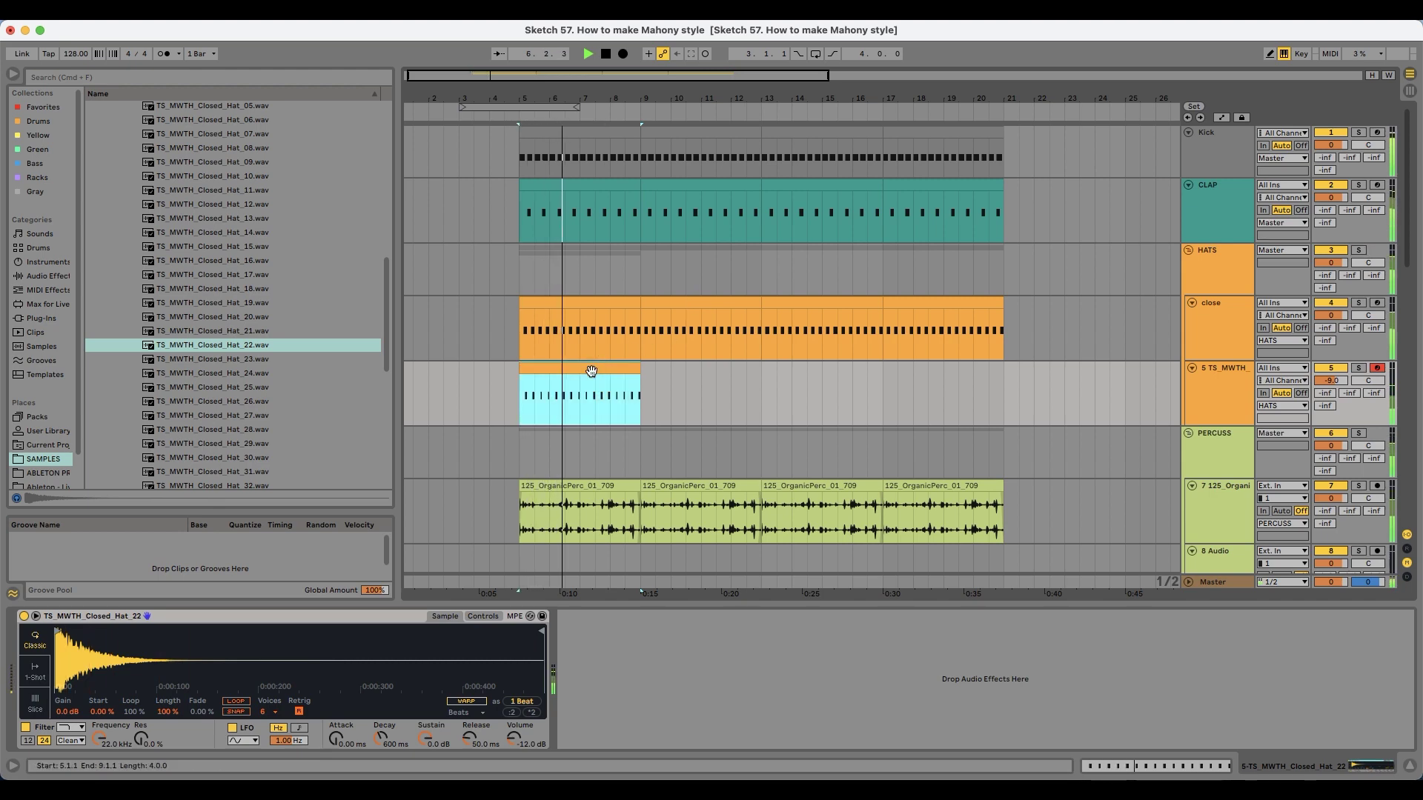
key("super+d")
key("super+d")
key("super+d")
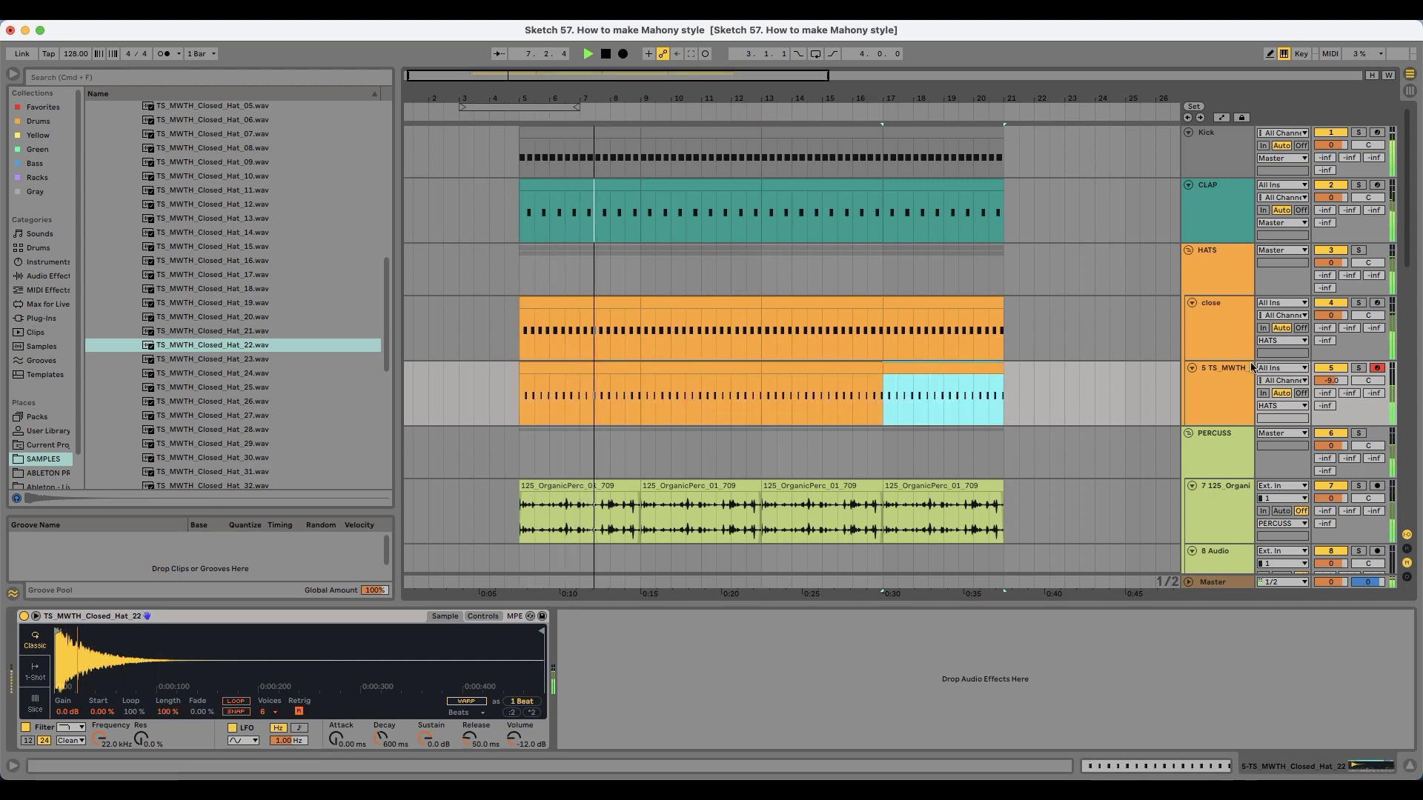
Step: Solo the 125_OrganicPerc_01_709 percussion loop track and add an EQ Eight to it
scroll(633, 466, "down", 3)
left_click(1358, 356)
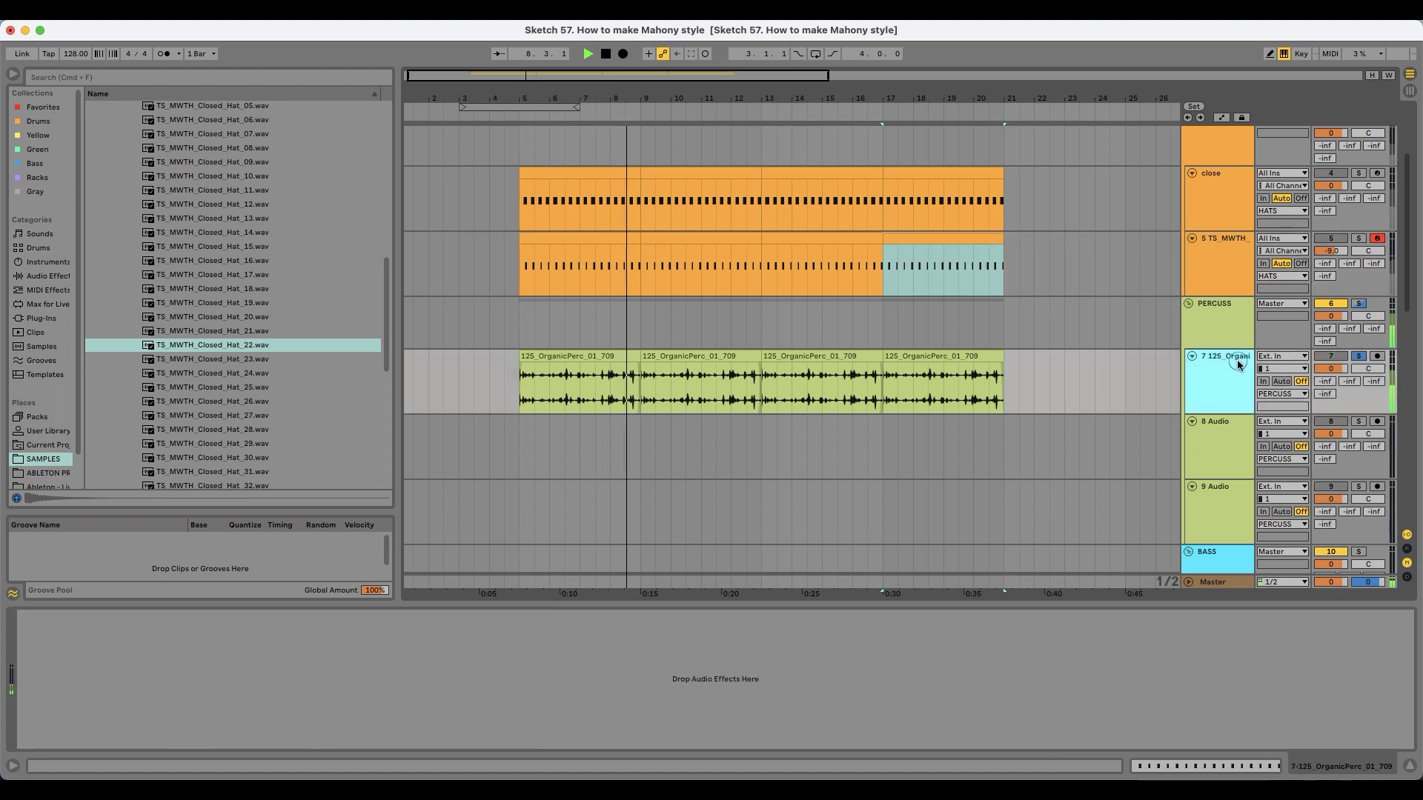
left_click(48, 276)
left_click(91, 148)
left_click_drag(136, 191, 726, 408)
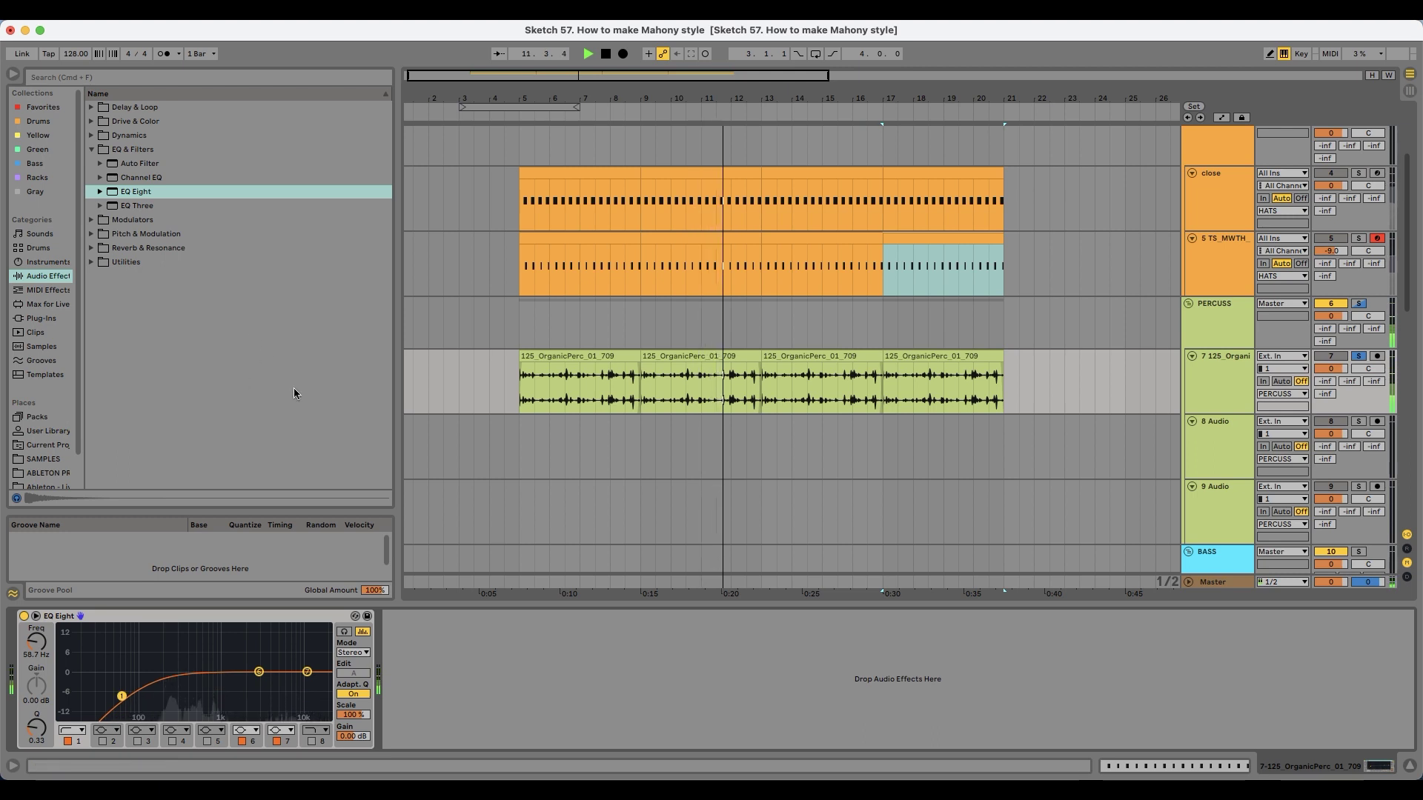
Step: Add a low-pass Auto Filter at 3.14 kHz with 19% resonance to the percussion loop and compare it bypassed and active
left_click_drag(141, 165, 531, 689)
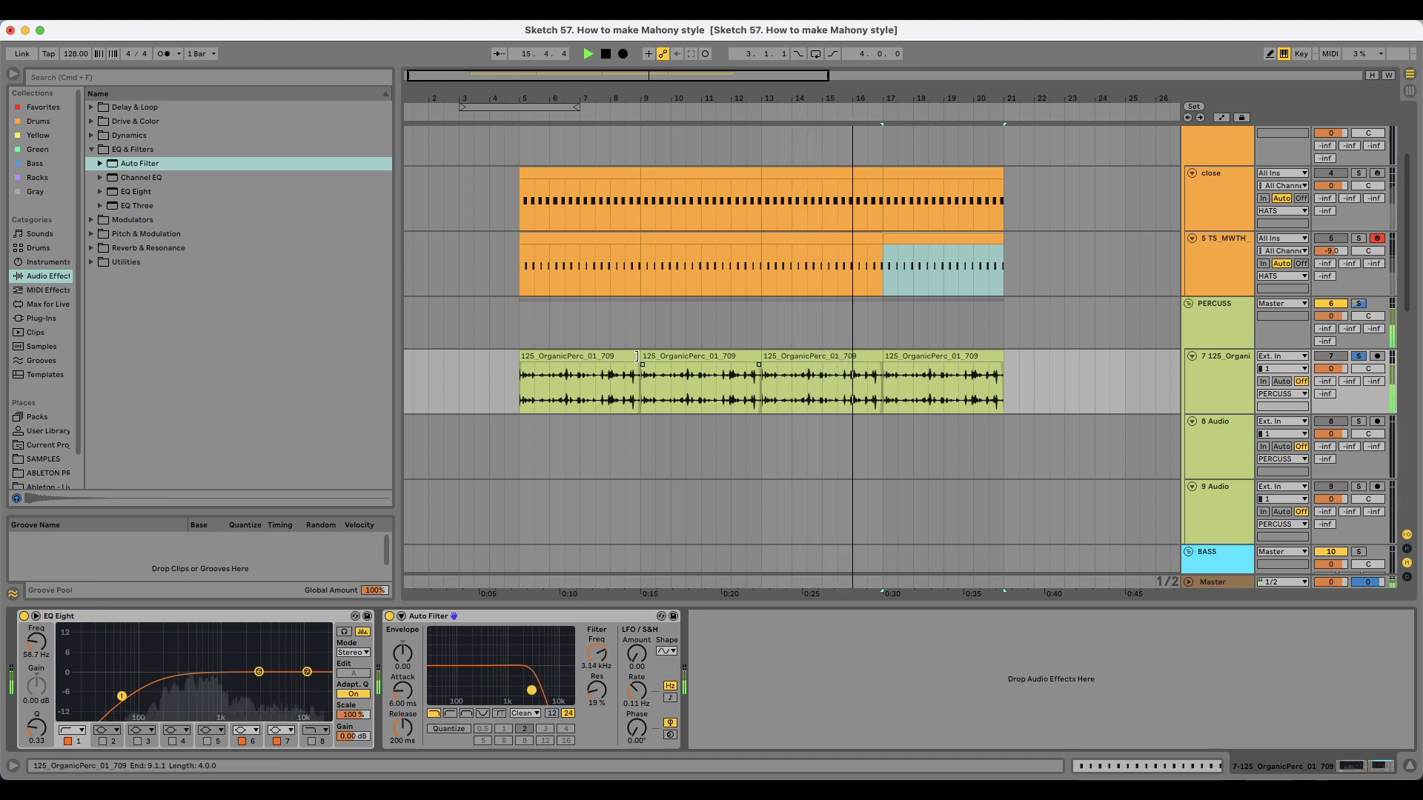
left_click(588, 357)
key("space")
key("space")
left_click(389, 617)
left_click(390, 616)
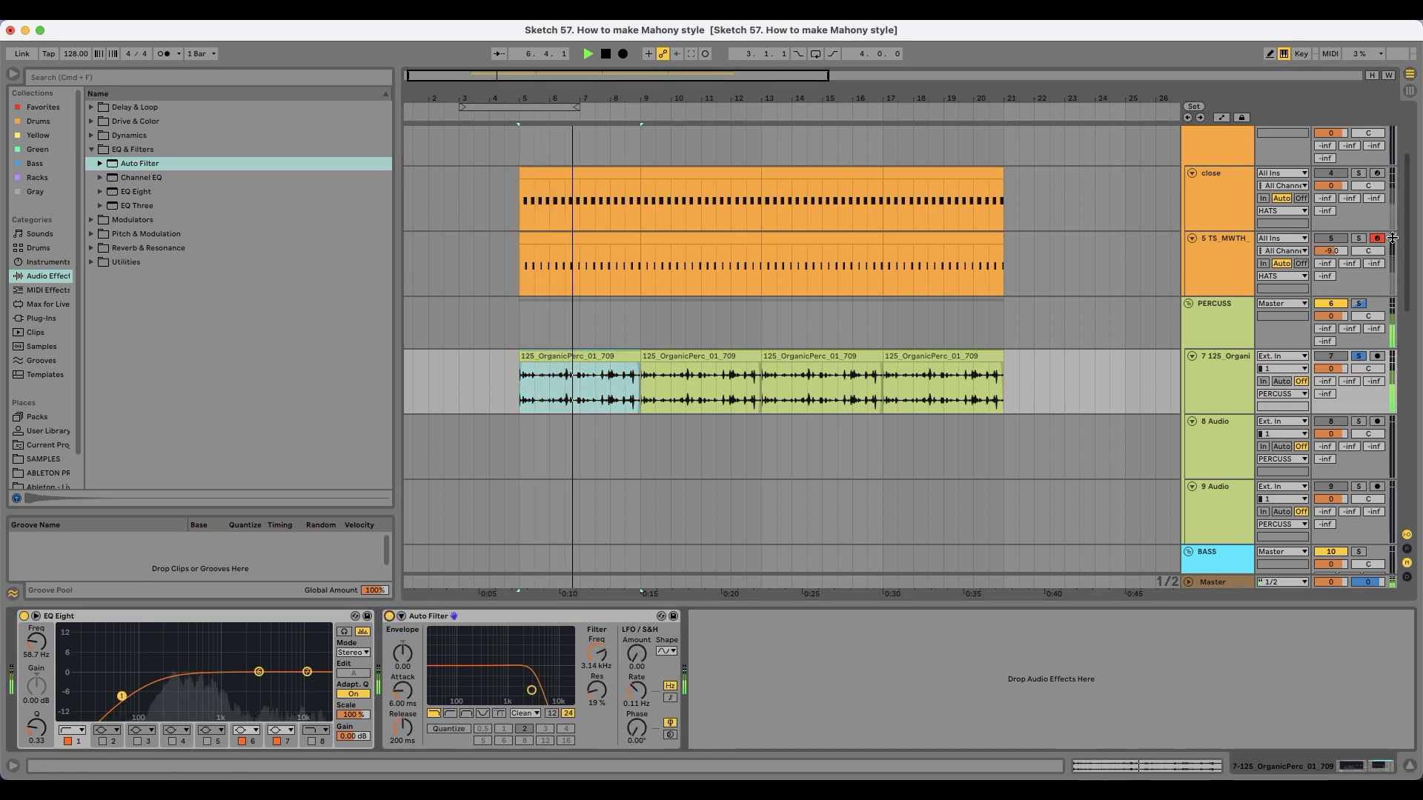
Step: Unsolo the 125_OrganicPerc_01_709 loop, play the full beat and lower the loop's track volume to -1.0 dB
left_click(1360, 356)
key("space")
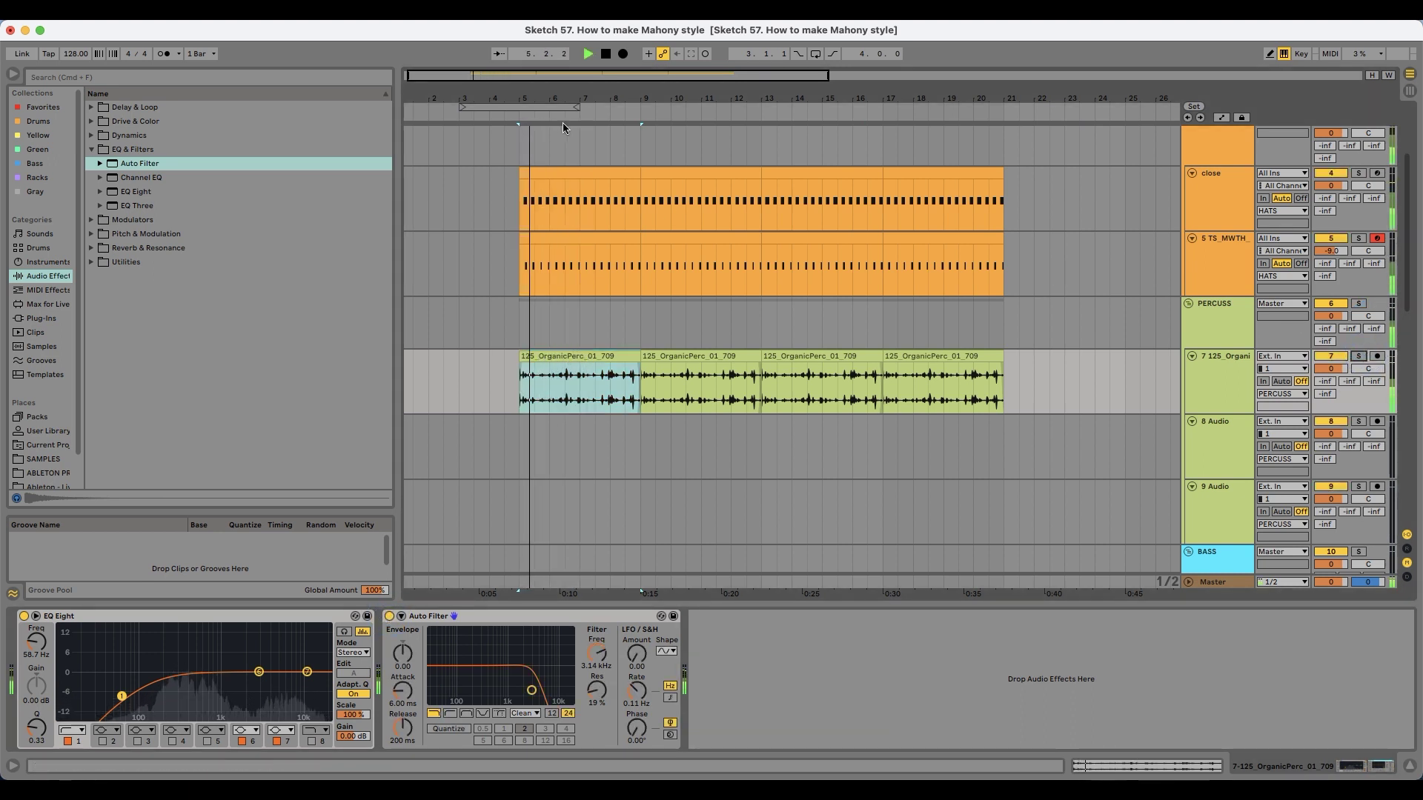
scroll(791, 356, "right", 1)
left_click_drag(1331, 367, 1332, 369)
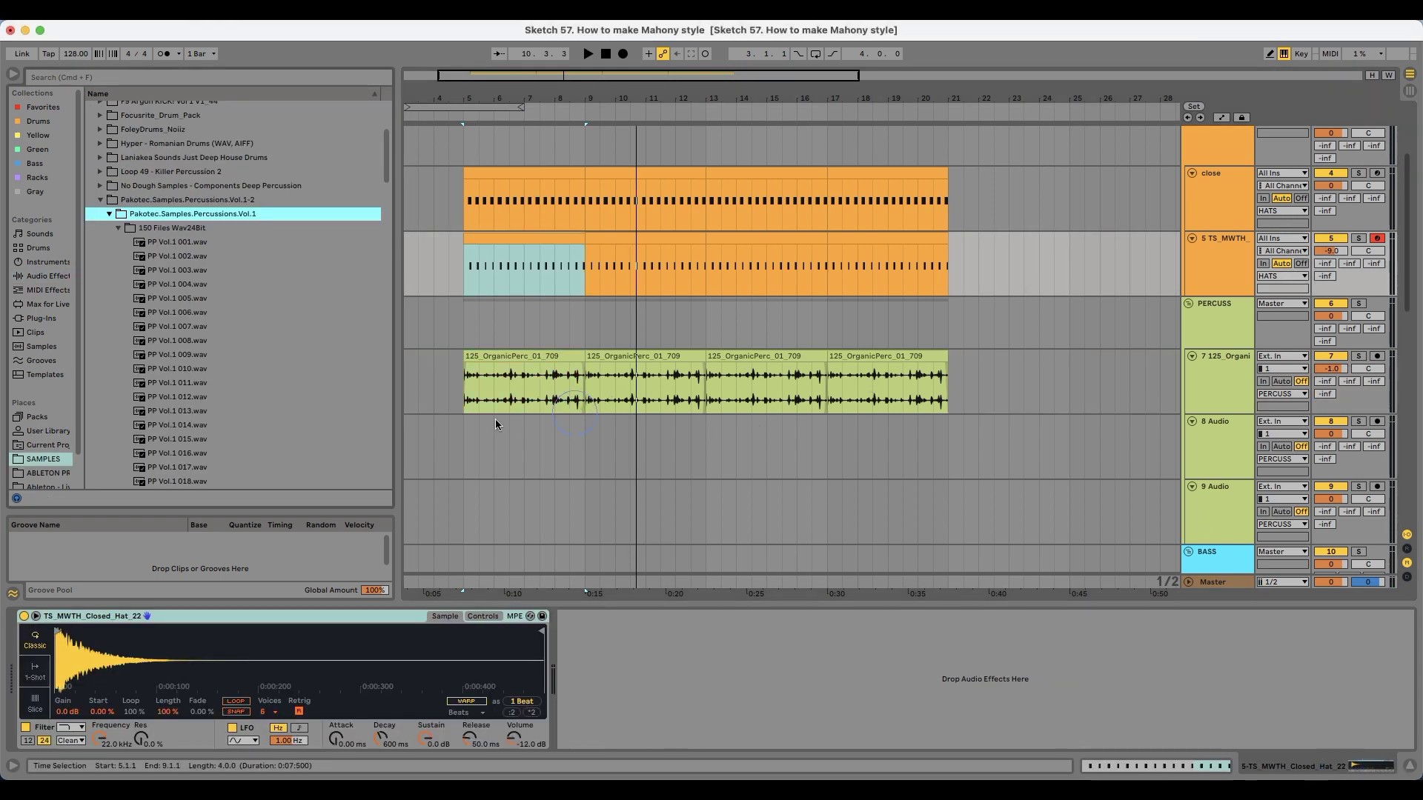
Step: Insert a new MIDI track directly below the percussion loop in the PERCUSS group
left_click(462, 426)
scroll(518, 438, "down", 5)
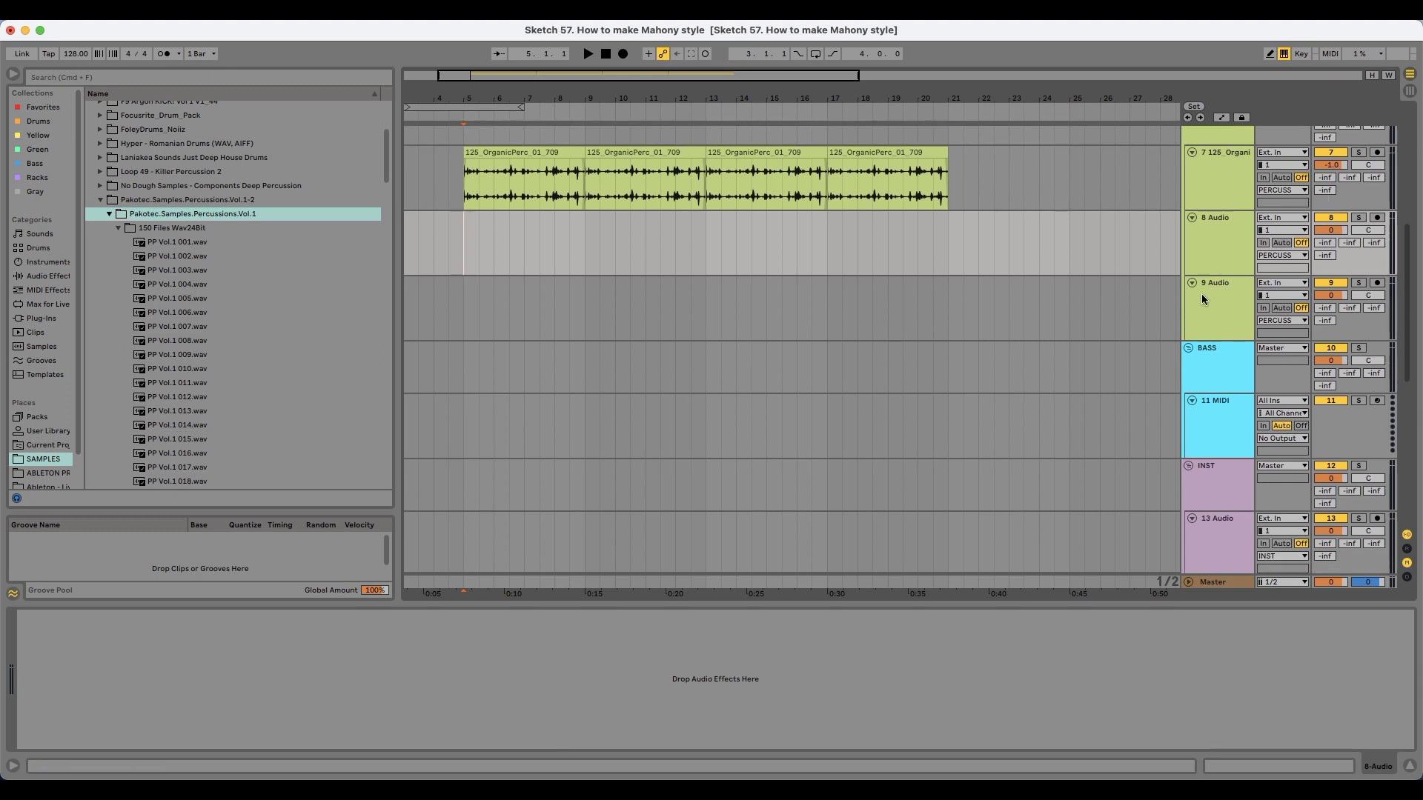
left_click(1212, 195)
key("super+shift+t")
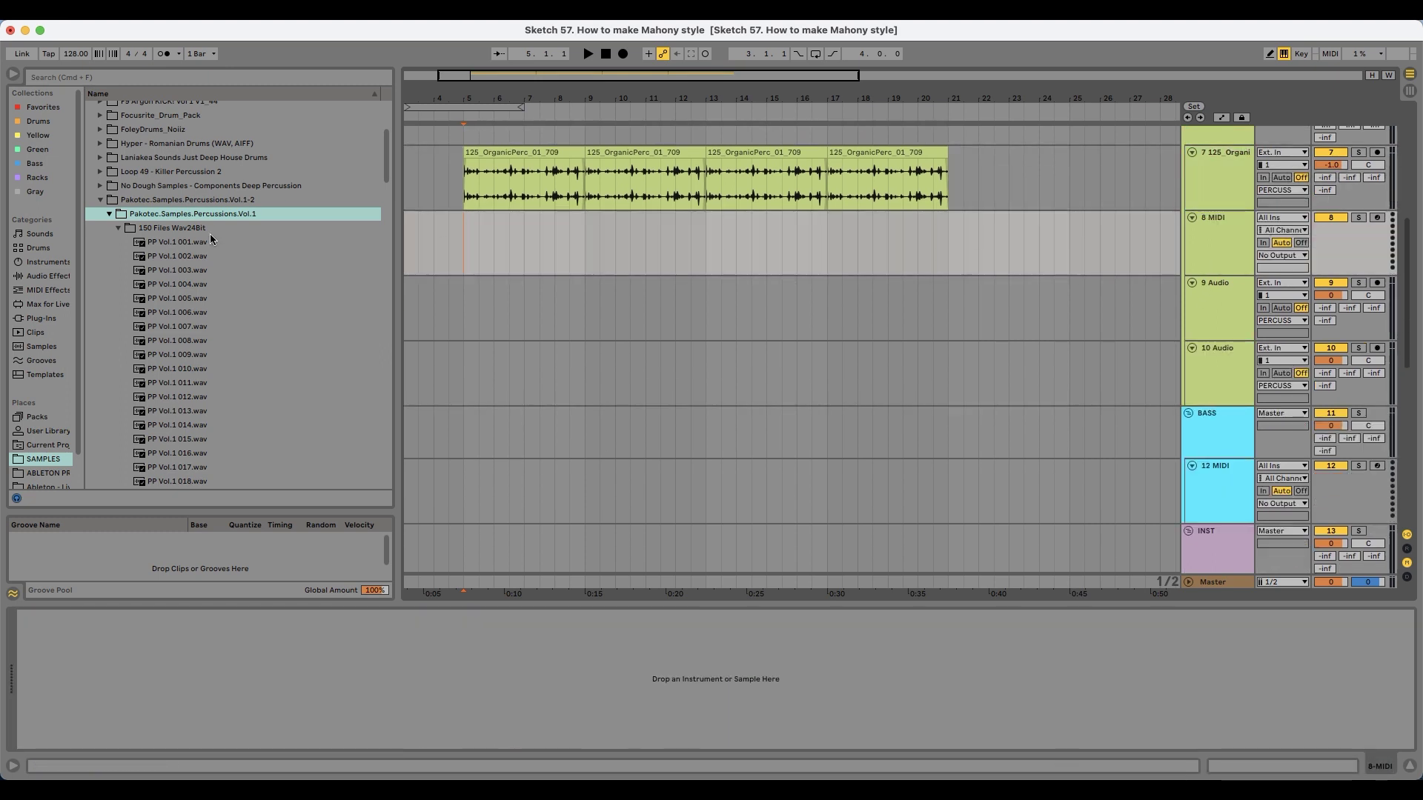
Step: Audition the first PP Vol.1 percussion samples and load PP Vol.1 005.wav onto the new MIDI track
left_click(189, 244)
left_click(188, 257)
left_click(185, 271)
left_click(184, 285)
left_click(183, 300)
left_click(184, 313)
left_click(184, 298)
left_click_drag(184, 298, 868, 670)
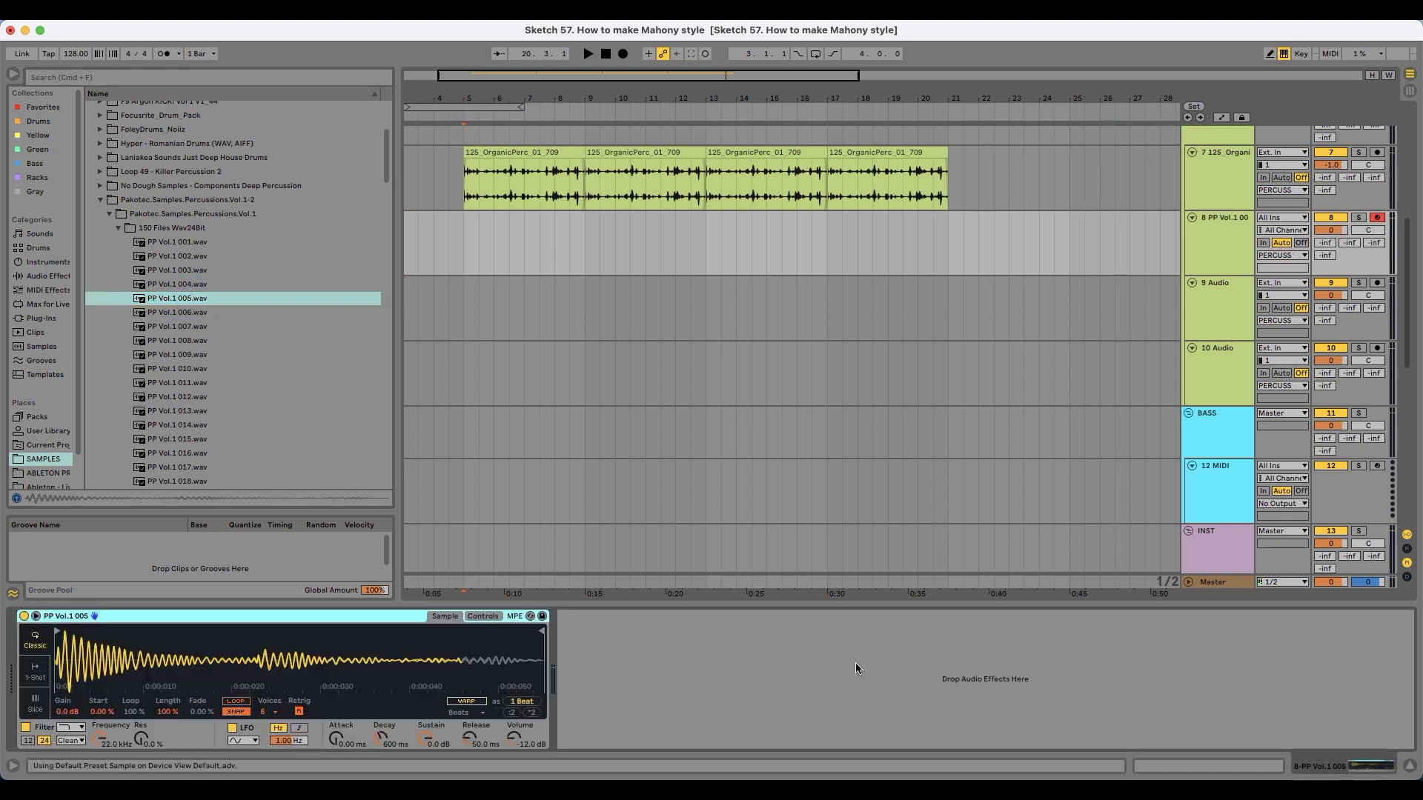
left_click(241, 711)
Step: Create a four-bar MIDI clip from bar 5 to 9 on the PP Vol.1 005 track with a C3 note at 1.2.4
left_click(463, 233)
left_click_drag(466, 220, 586, 221)
key("super+shift+m")
key("a")
left_click(406, 693)
key("a")
scroll(393, 690, "down", 1)
double_click(460, 686)
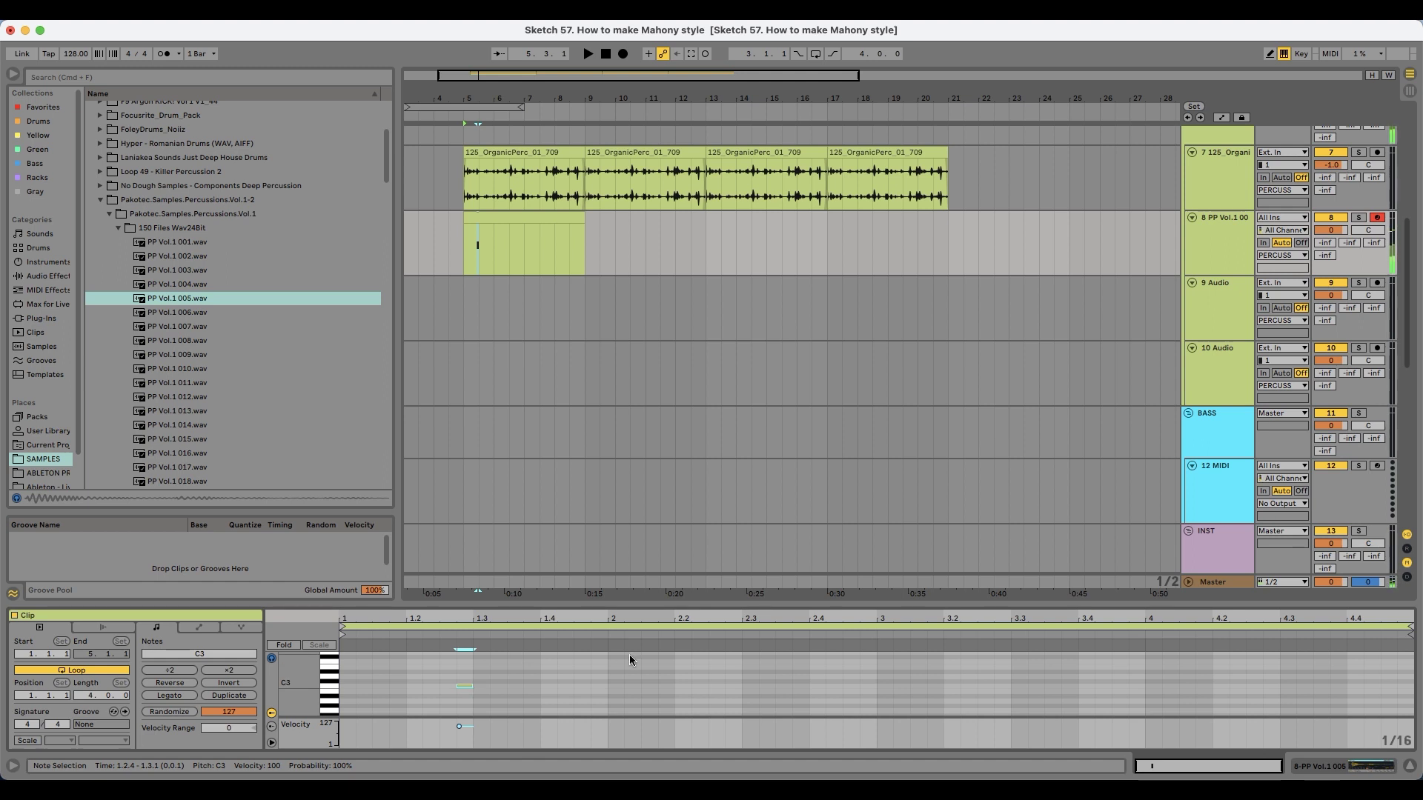
Step: Enable warping on the PP Vol.1 005 sample, try the Pro warp mode and set the mode back to Beats
left_click(1228, 226)
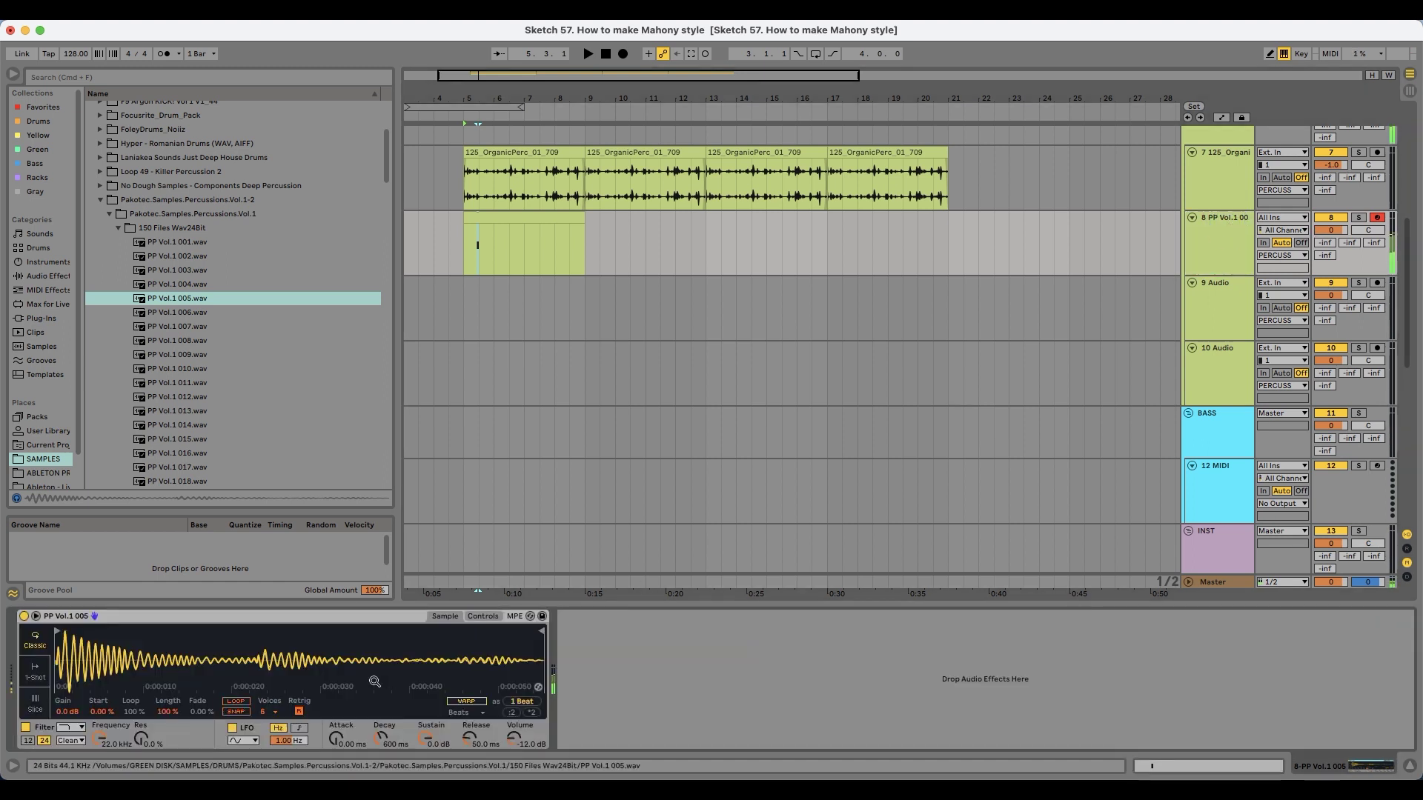
left_click(478, 702)
left_click(475, 713)
left_click(480, 769)
left_click(474, 713)
left_click(478, 778)
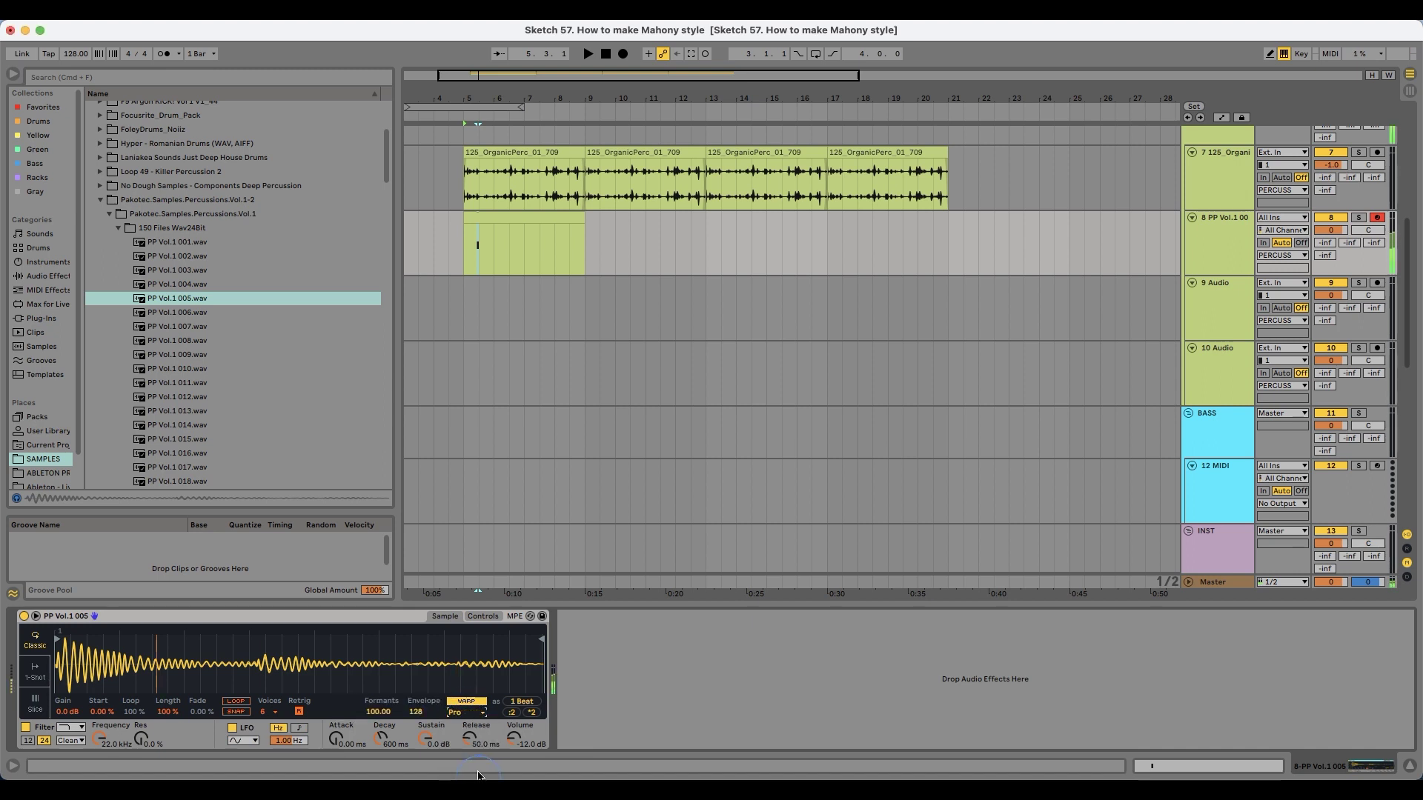
left_click(474, 713)
left_click(474, 724)
Step: Add a C3 note at 2.3.2 in the percussion clip and duplicate its first two bars into bars 3 and 4
double_click(519, 219)
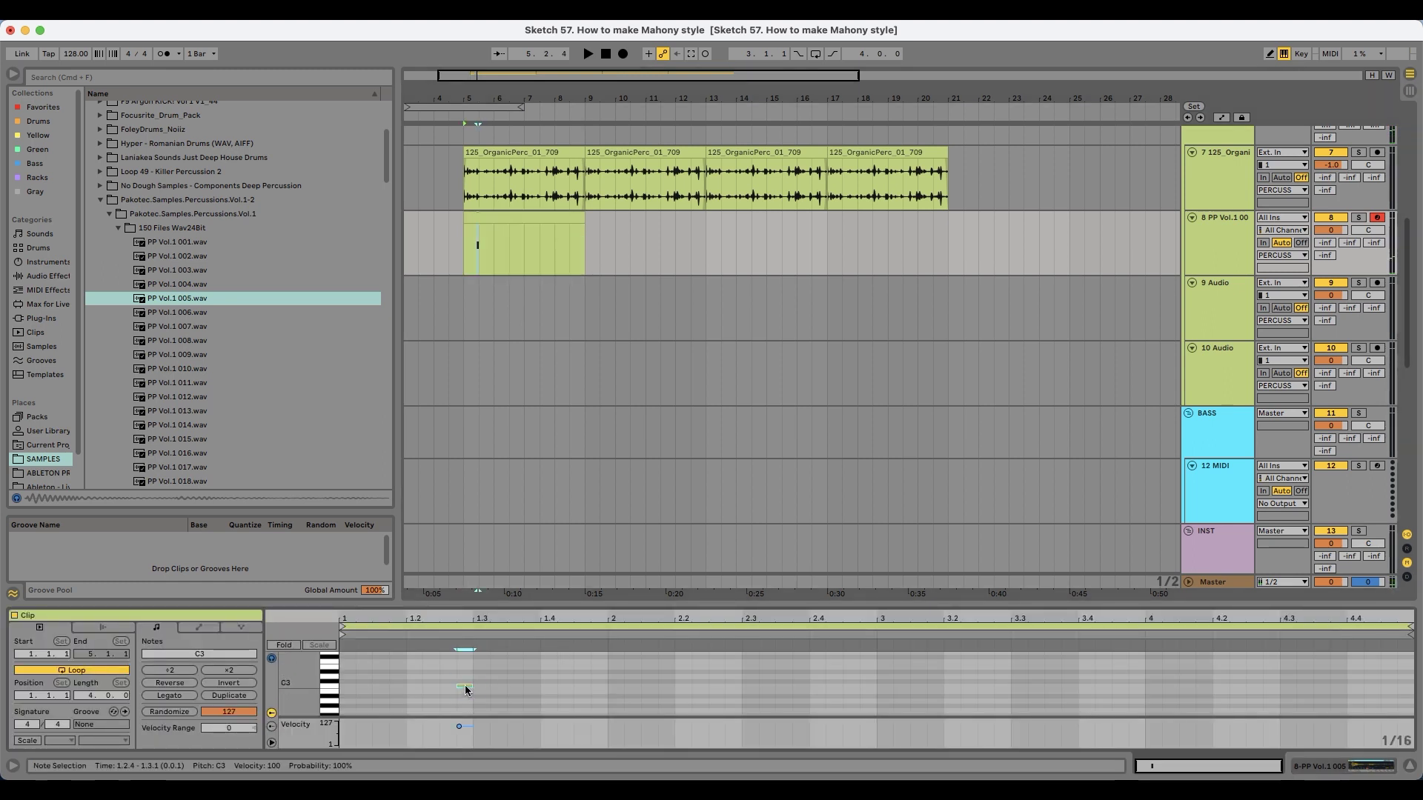
double_click(782, 693)
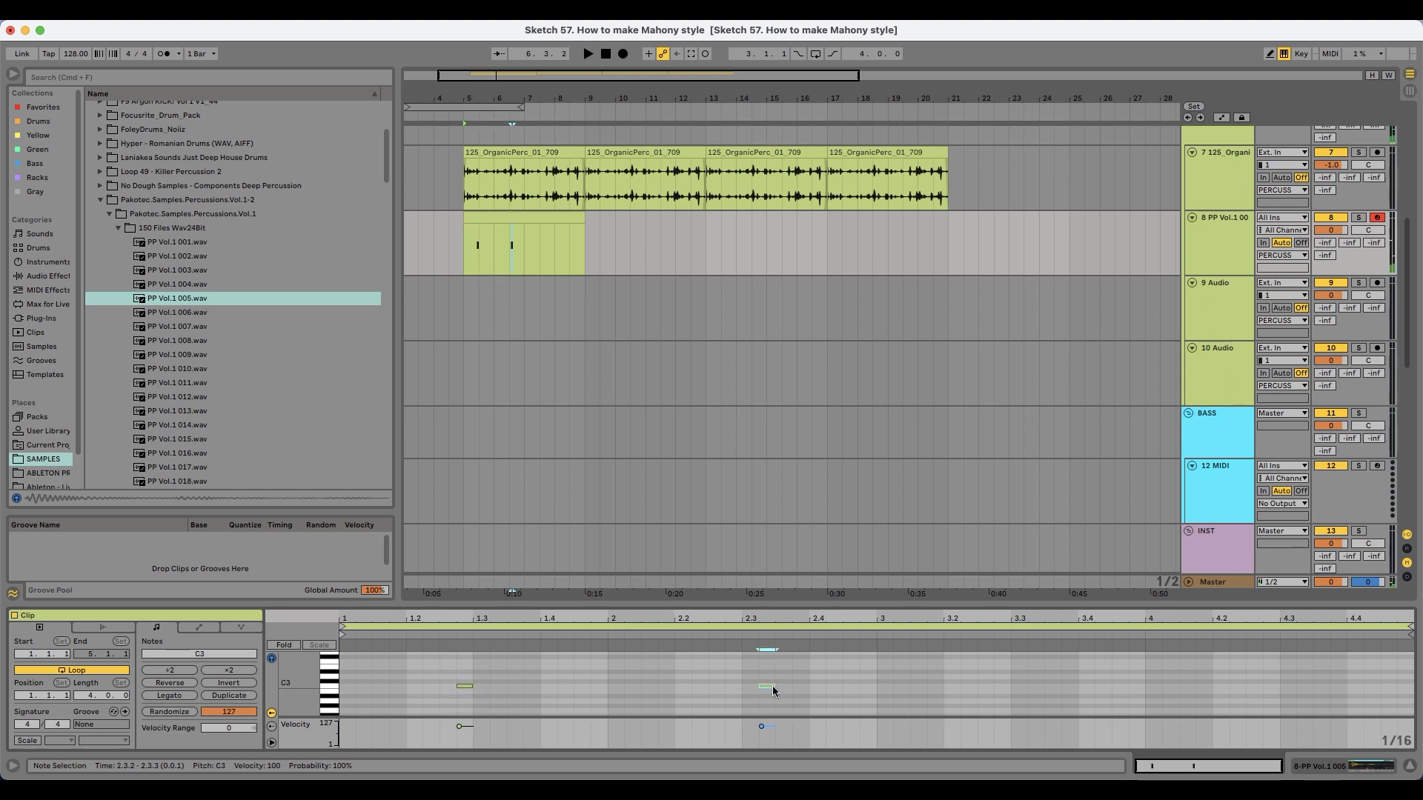
left_click_drag(875, 671, 343, 723)
key("super+d")
Step: Play the new percussion pattern, solo its track and raise the Simpler volume to -7.03 dB
key("space")
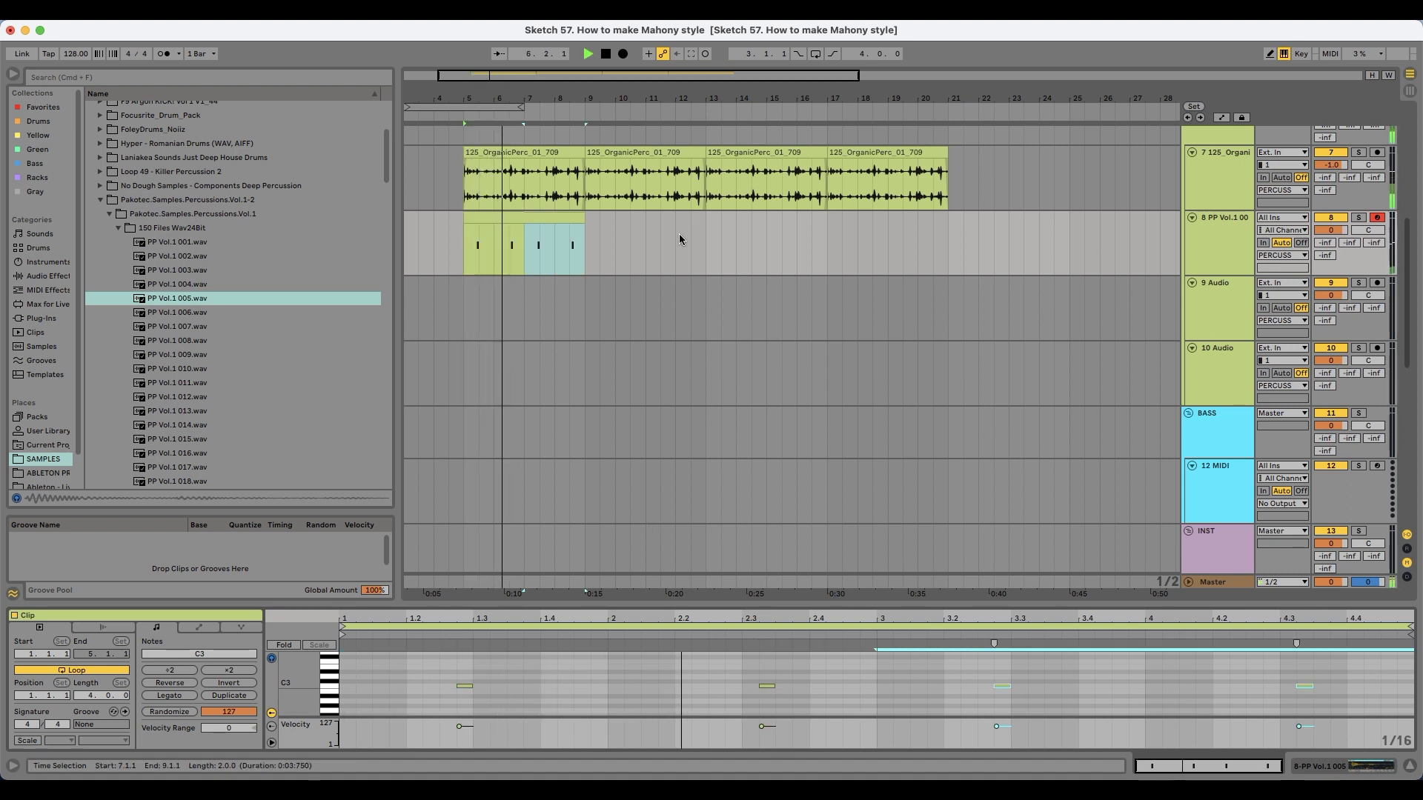
left_click(1359, 217)
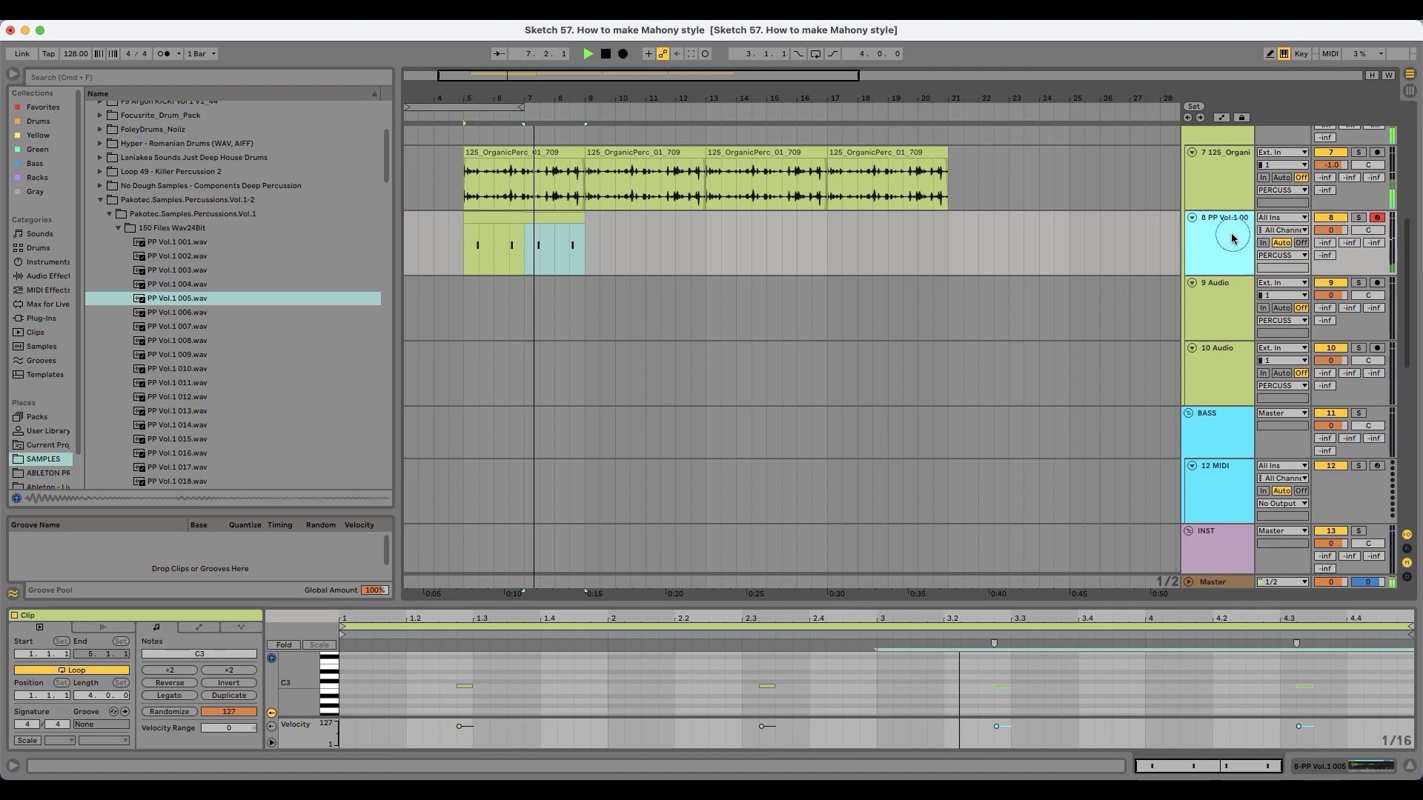
left_click_drag(513, 739, 513, 722)
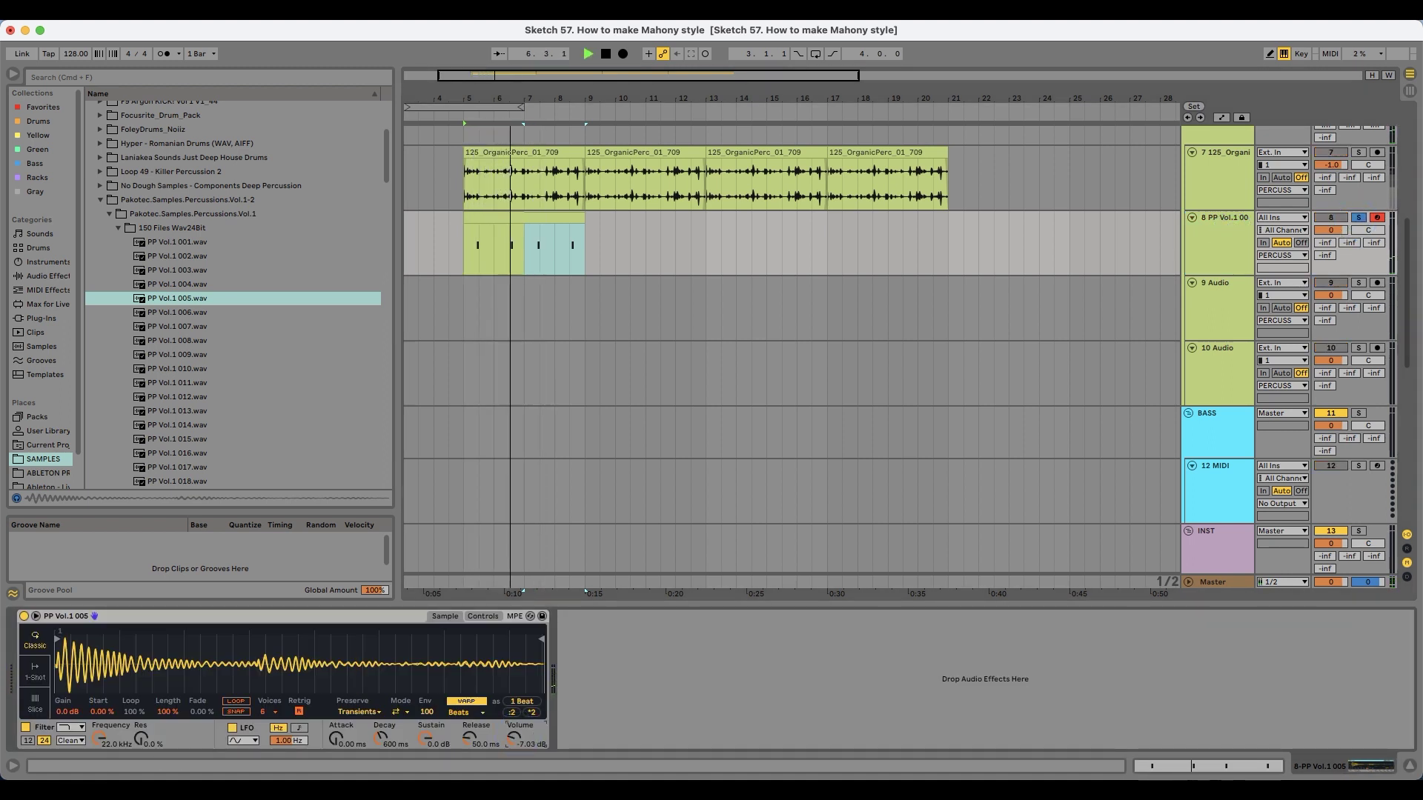
Step: Duplicate the four-bar PP Vol.1 005 clip three times so it fills bars 5 to 21
left_click(541, 232)
key("super+d")
key("super+d")
key("super+d")
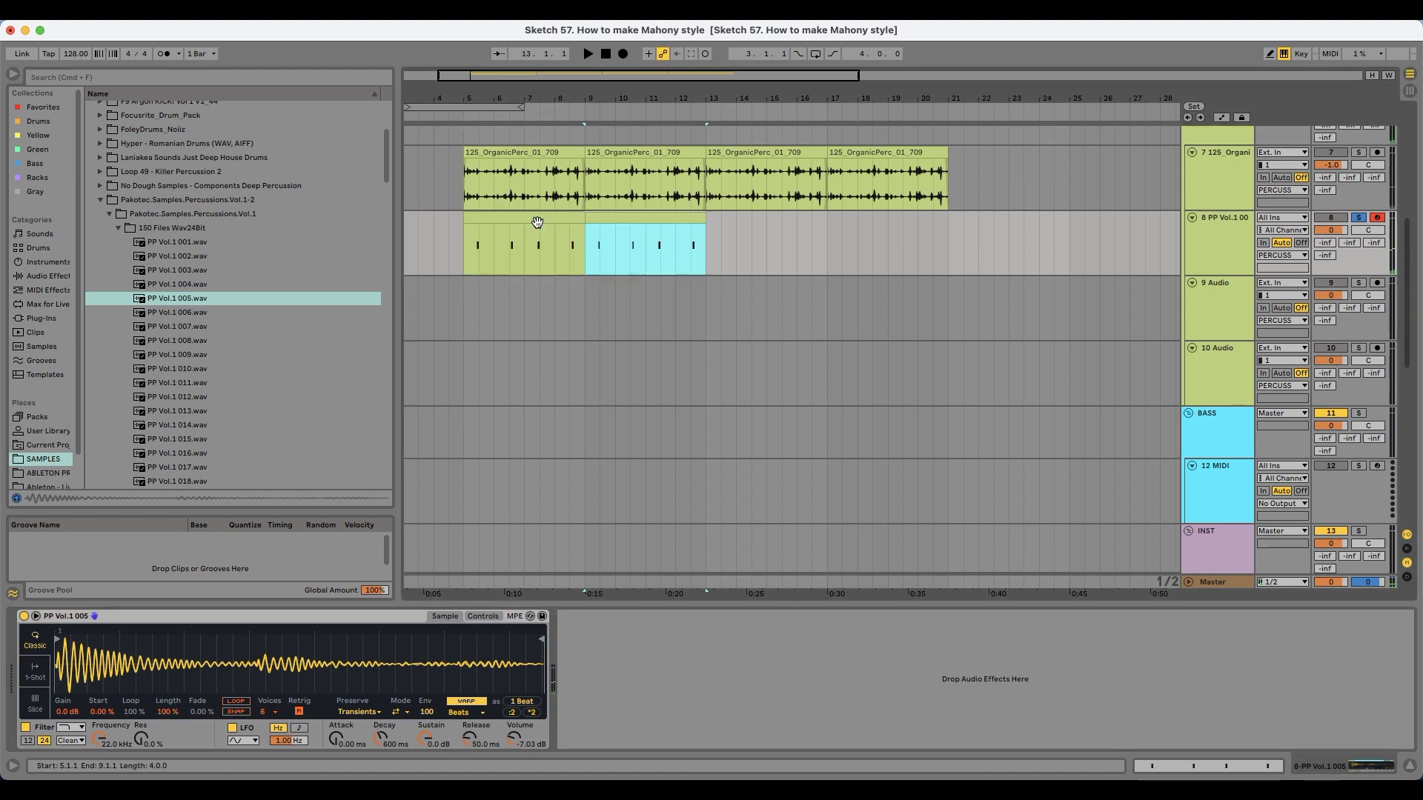
left_click(576, 236)
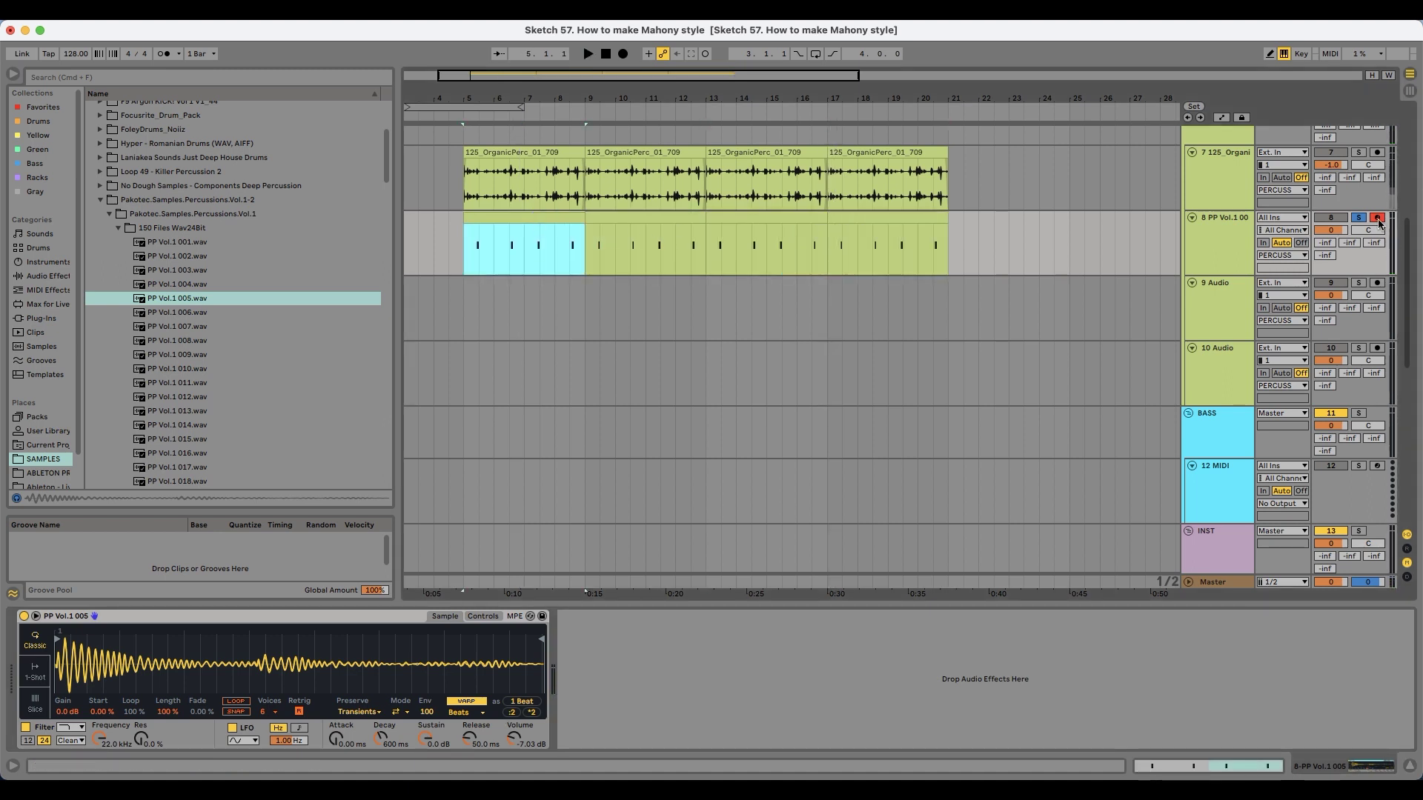
Step: Play the full beat with the new percussion unsoloed and lower the OrganicPerc loop's track volume to -3.0 dB
key("space")
left_click(1245, 161)
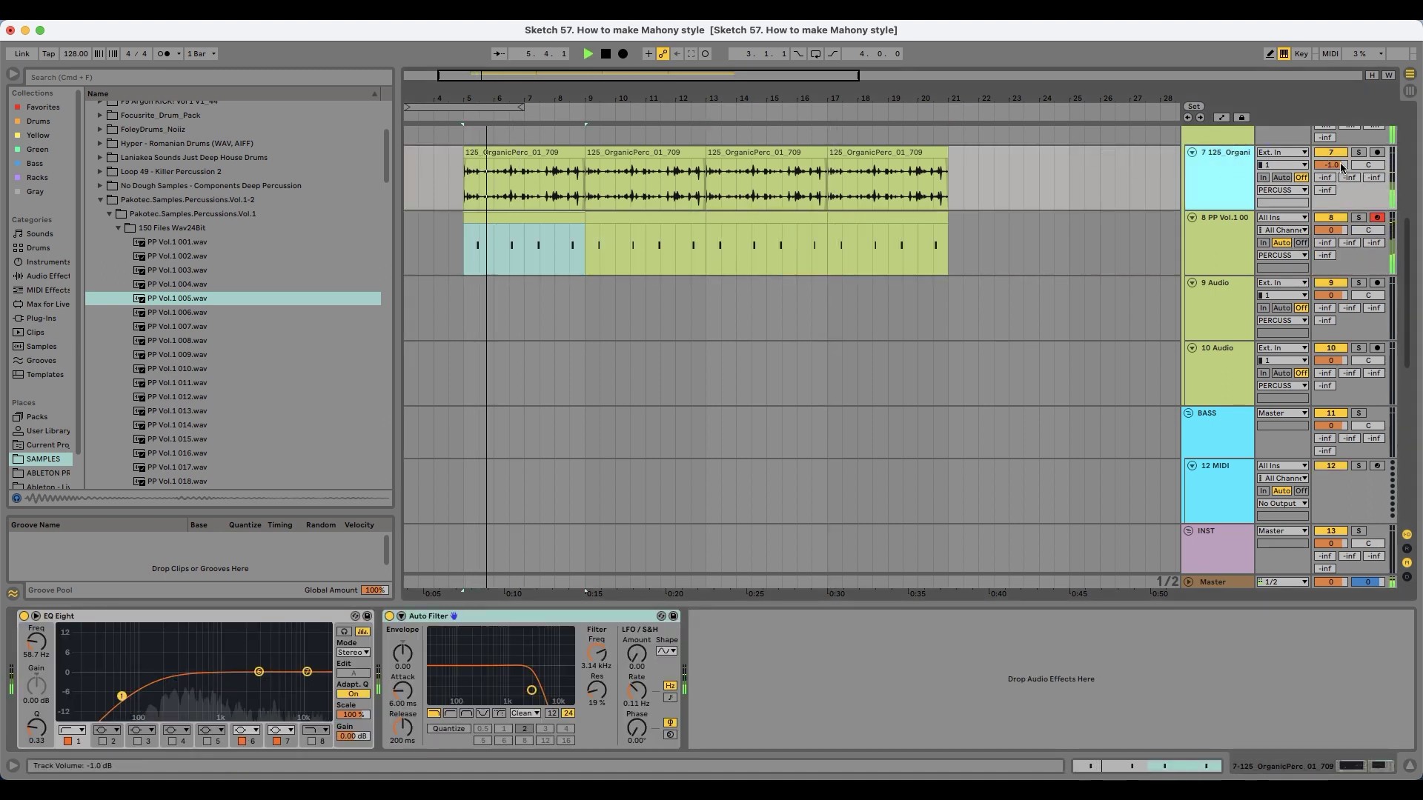
left_click(529, 212)
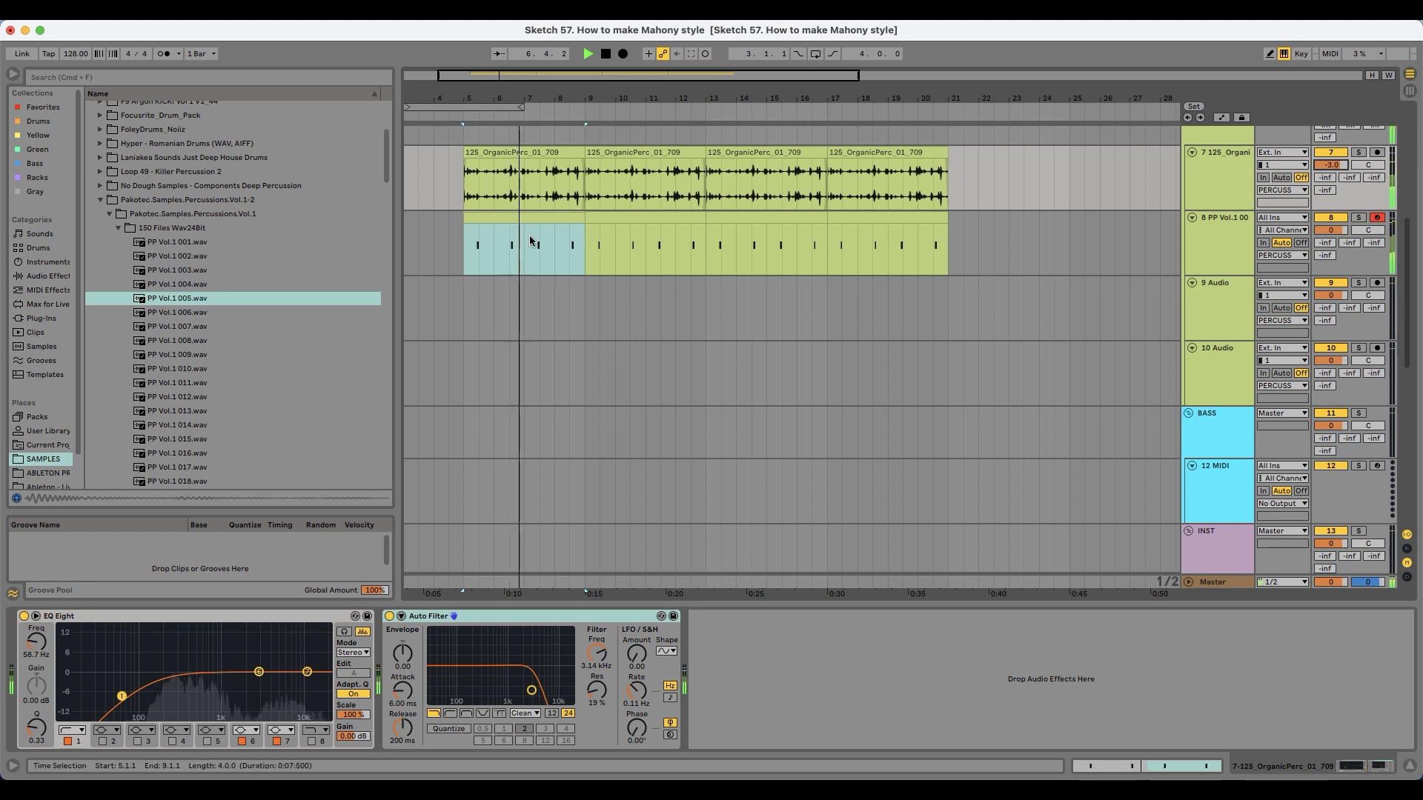
scroll(529, 245, "up", 2)
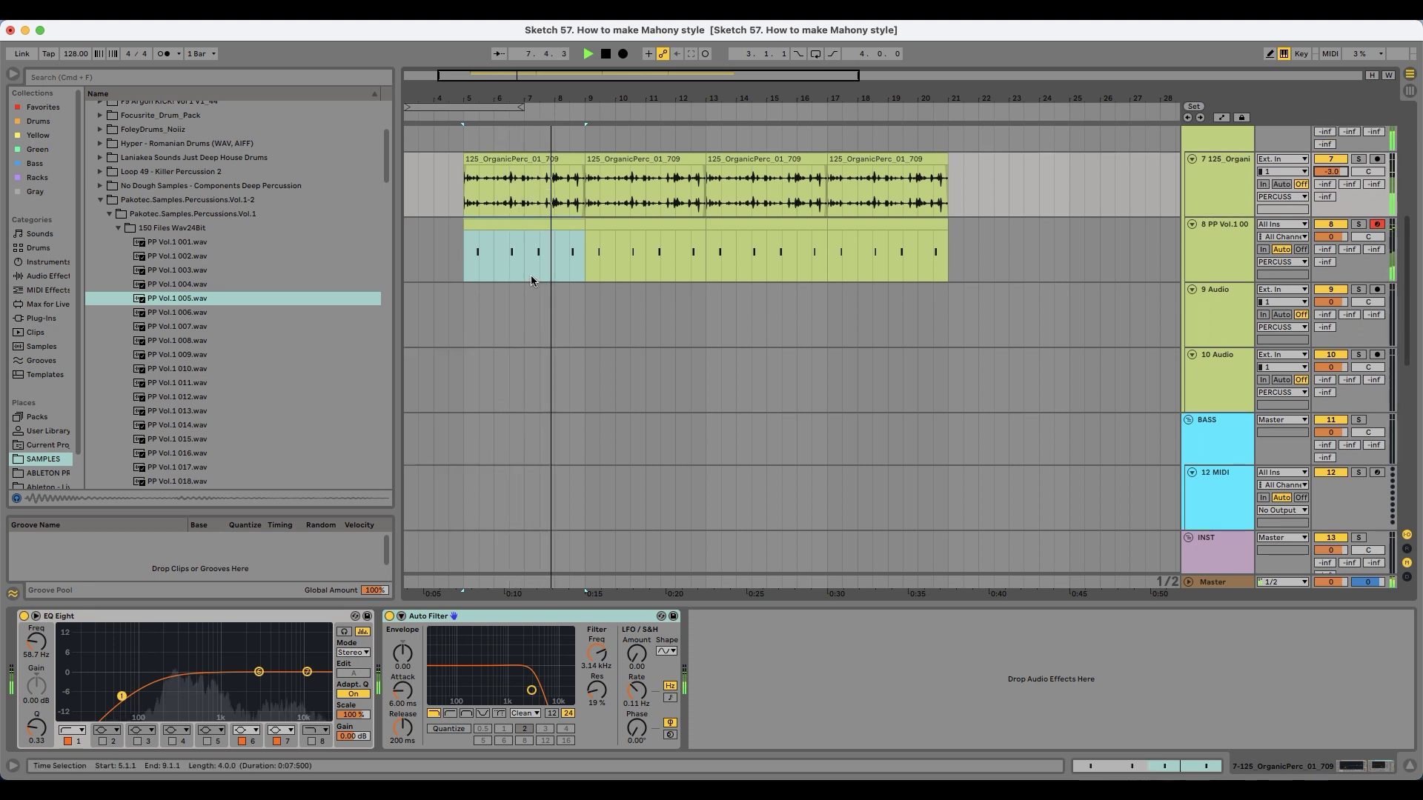
key("space")
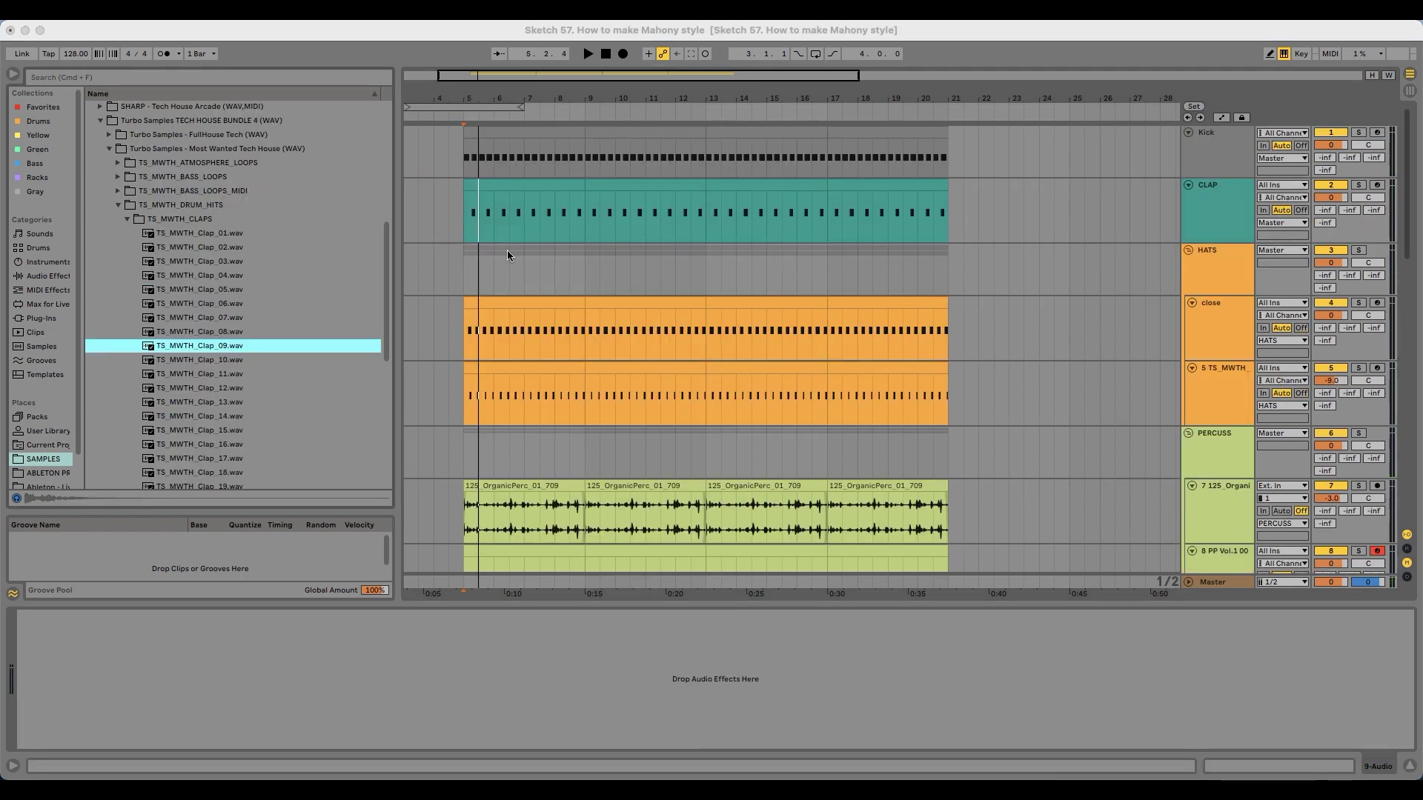
Step: Solo the CLAP track, replace its sample with TS_MWTH_Clap_09.wav and reset the Simpler transposition to 0 st
left_click(466, 264)
left_click(1357, 185)
key("space")
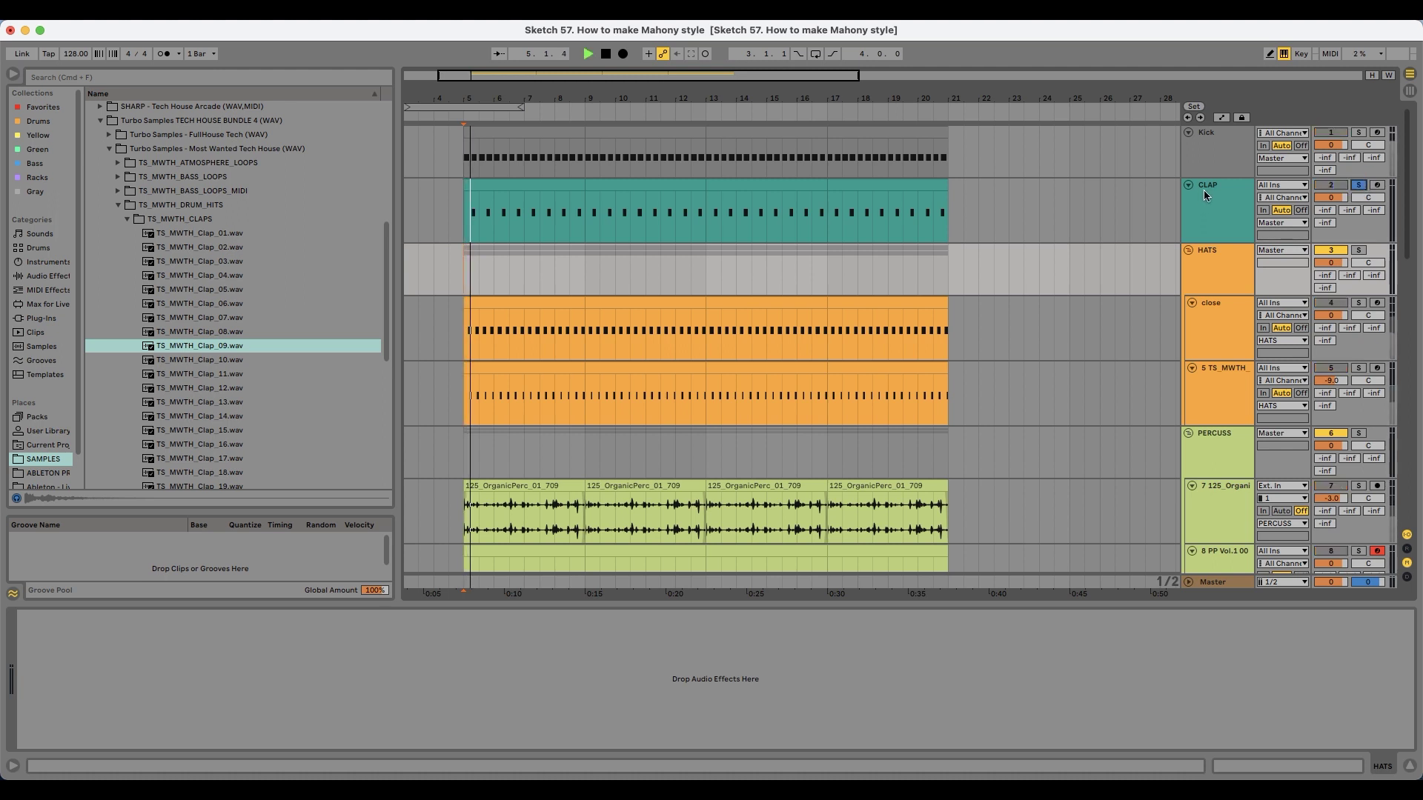
left_click(1199, 191)
left_click_drag(208, 350, 193, 682)
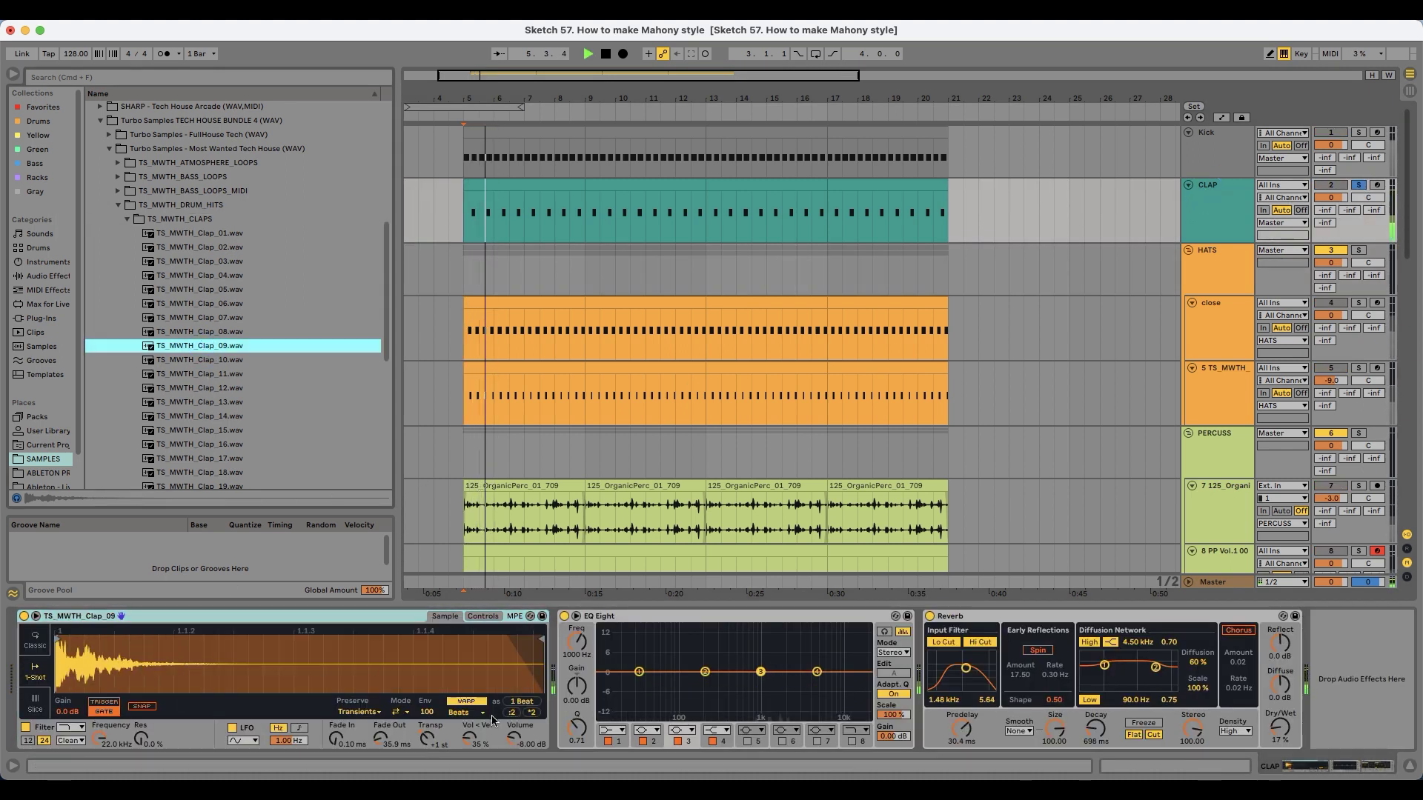
double_click(426, 739)
Step: Unsolo the CLAP track and play the full beat to hear the replaced clap in context
key("space")
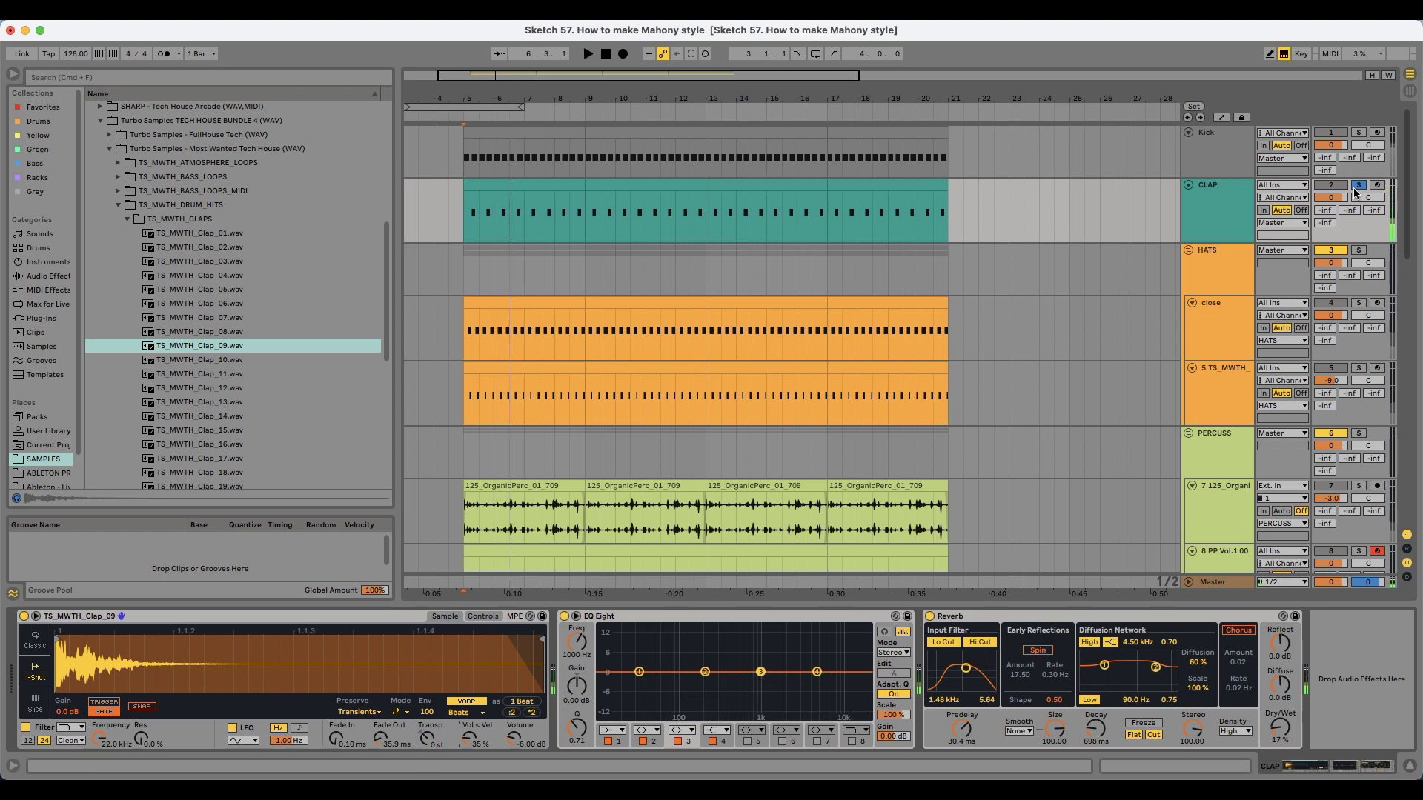
left_click(1359, 186)
key("space")
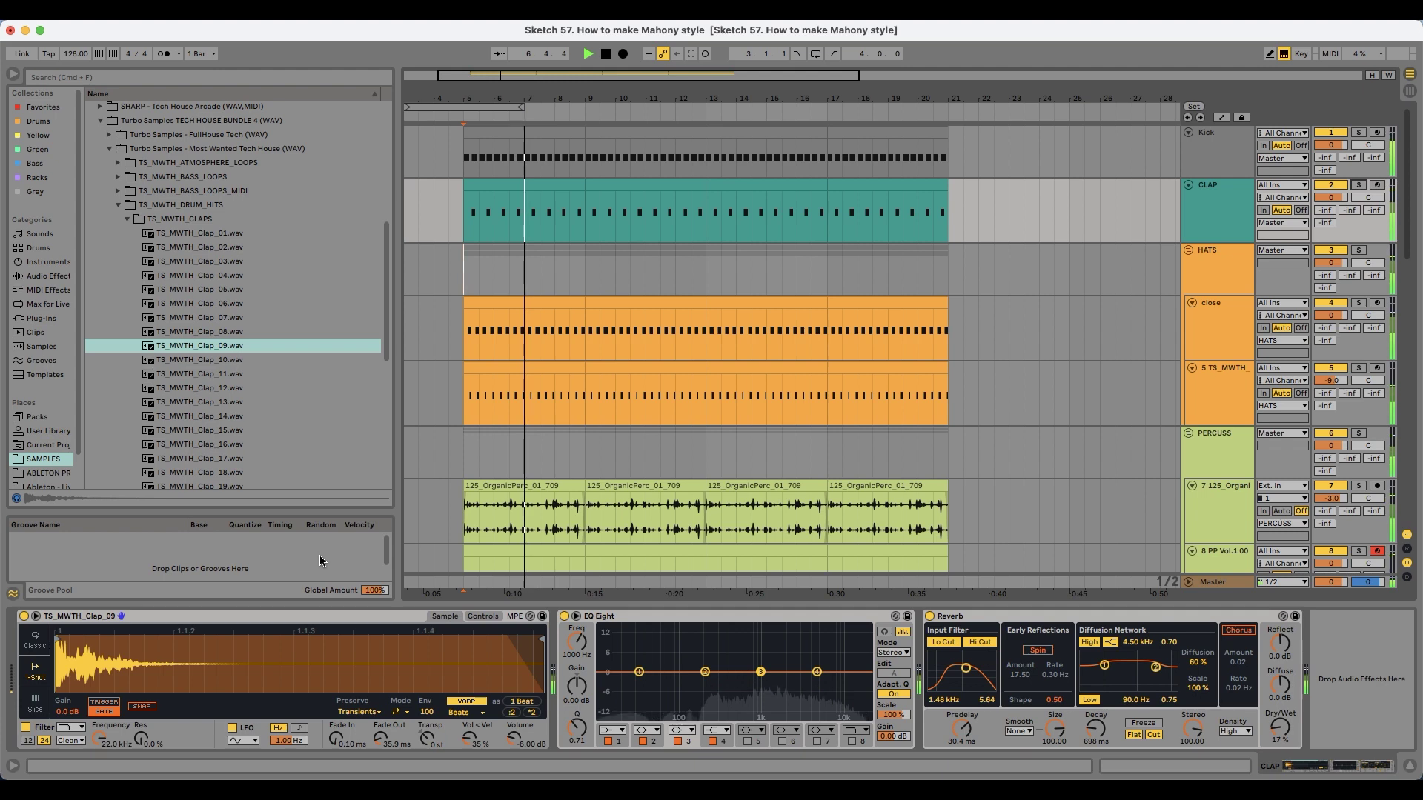
key("space")
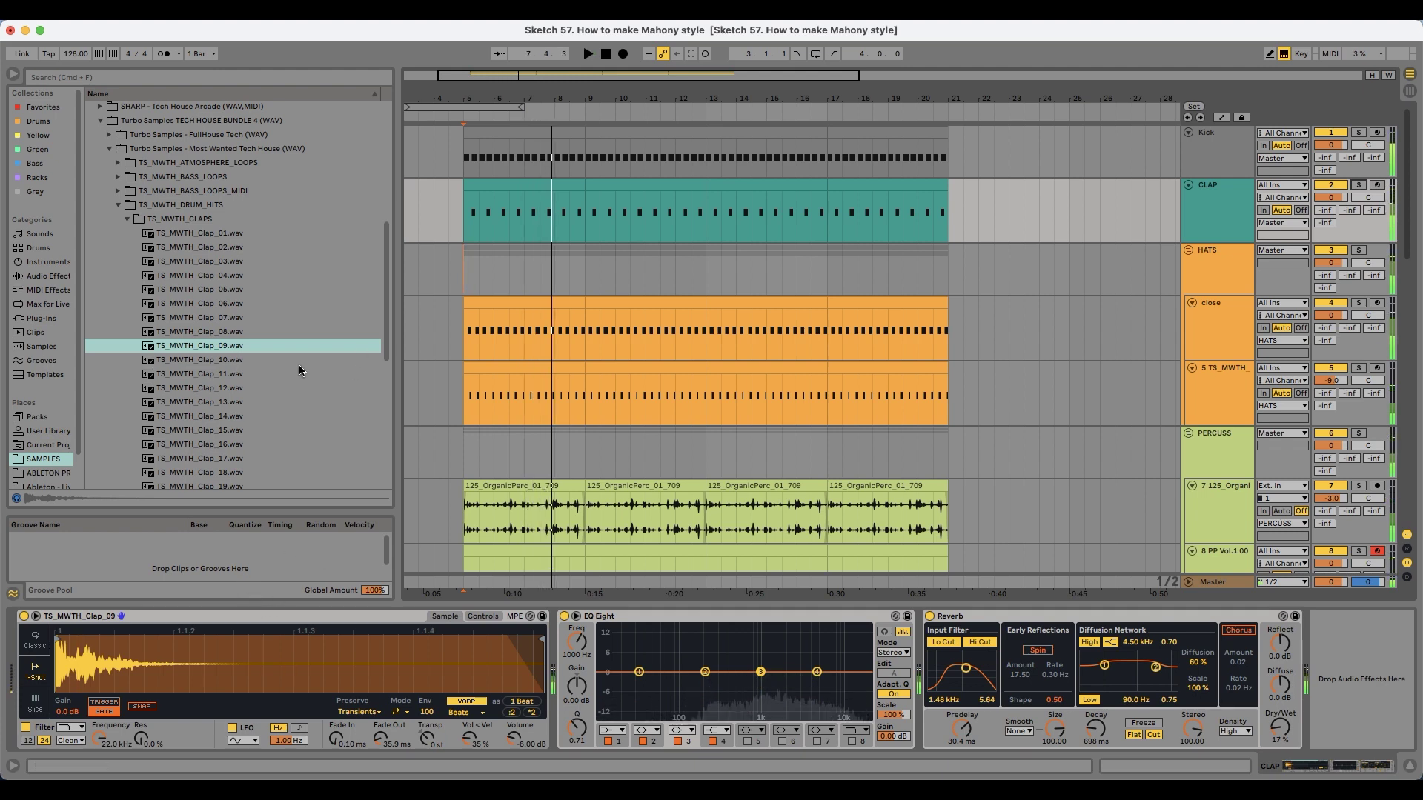
Step: Try TS_MWTH_Clap_13.wav as the CLAP sample, and undo the sample changes back to SH_THA_CLAP 05
key("Down")
key("Down")
key("Down")
key("Down")
scroll(200, 344, "down", 3)
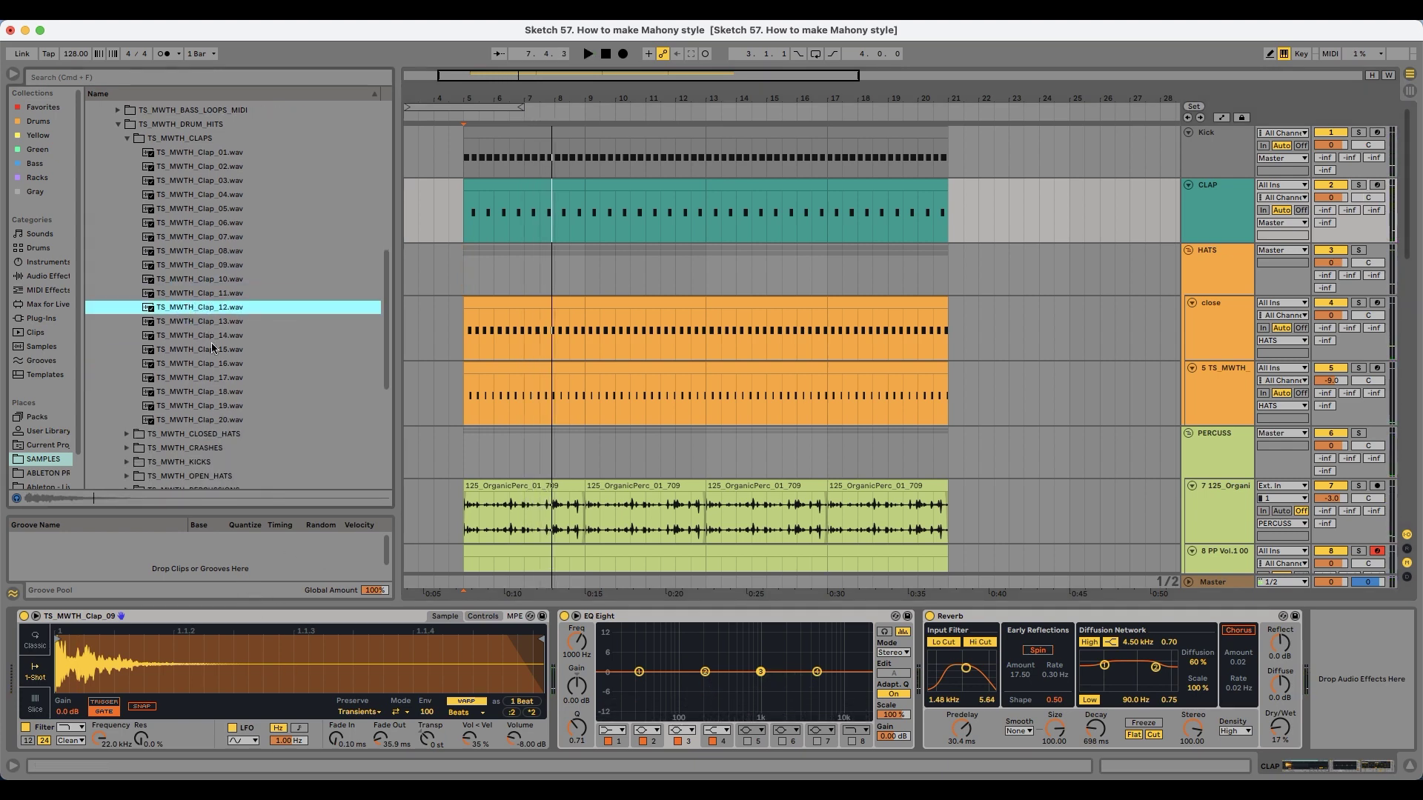
left_click_drag(234, 289, 185, 652)
key("space")
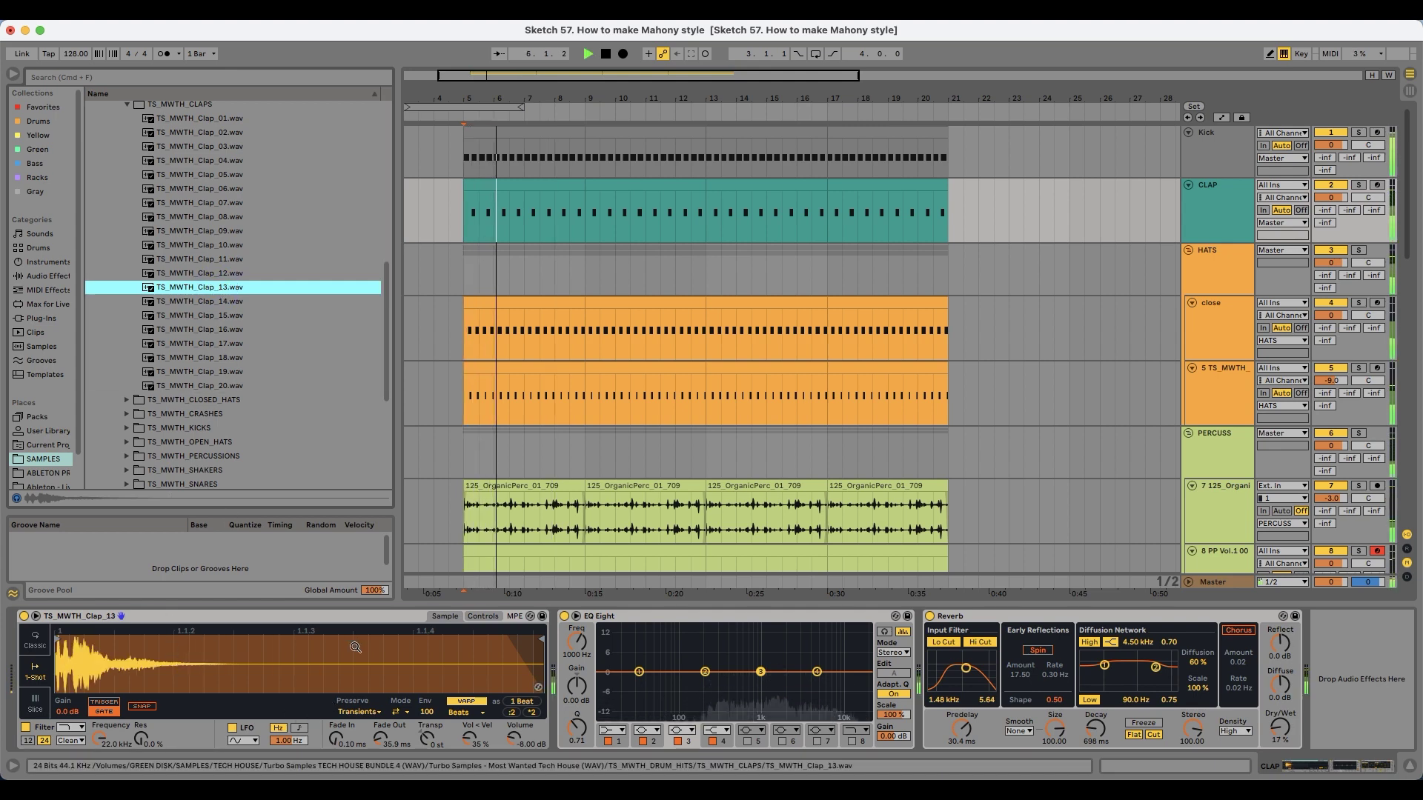
key("super+z")
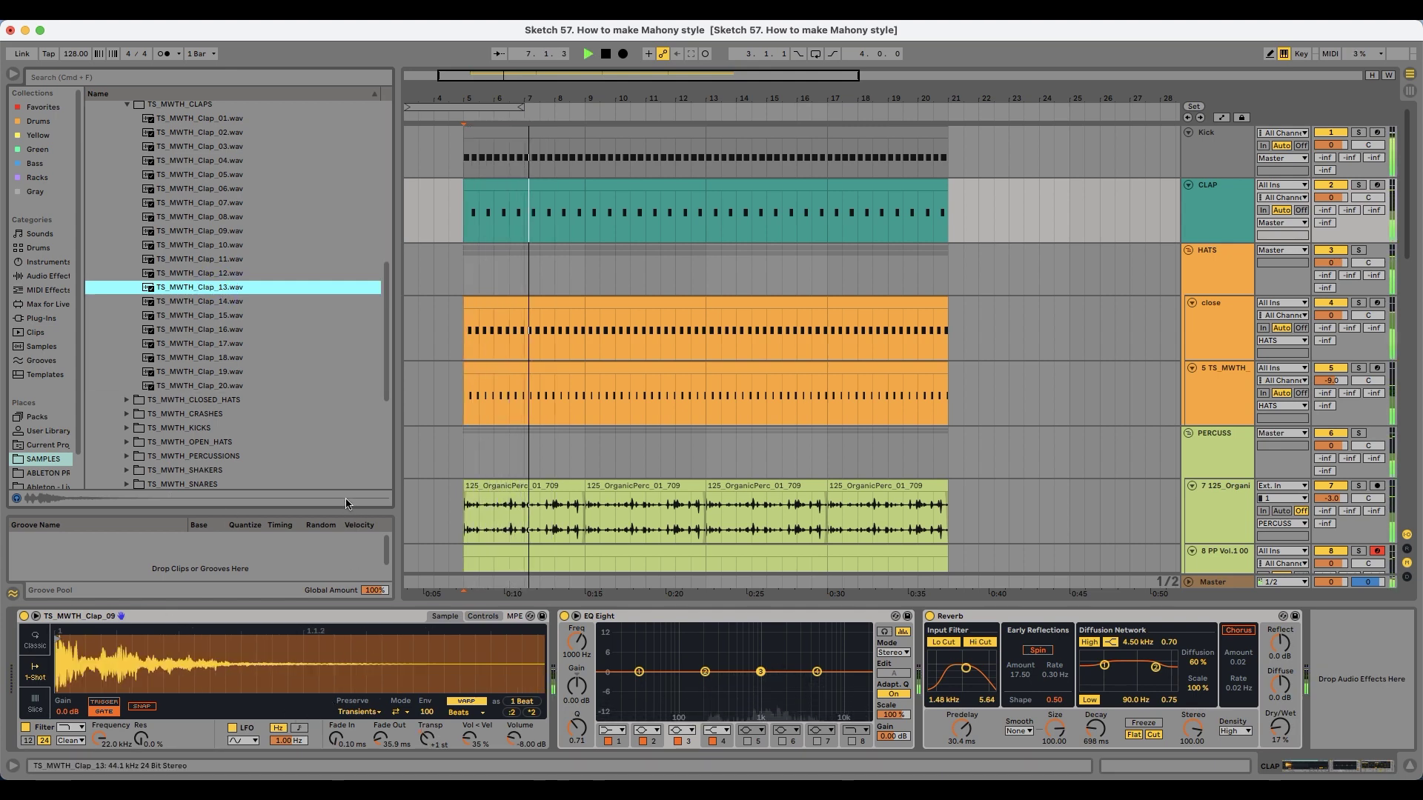
key("super+z")
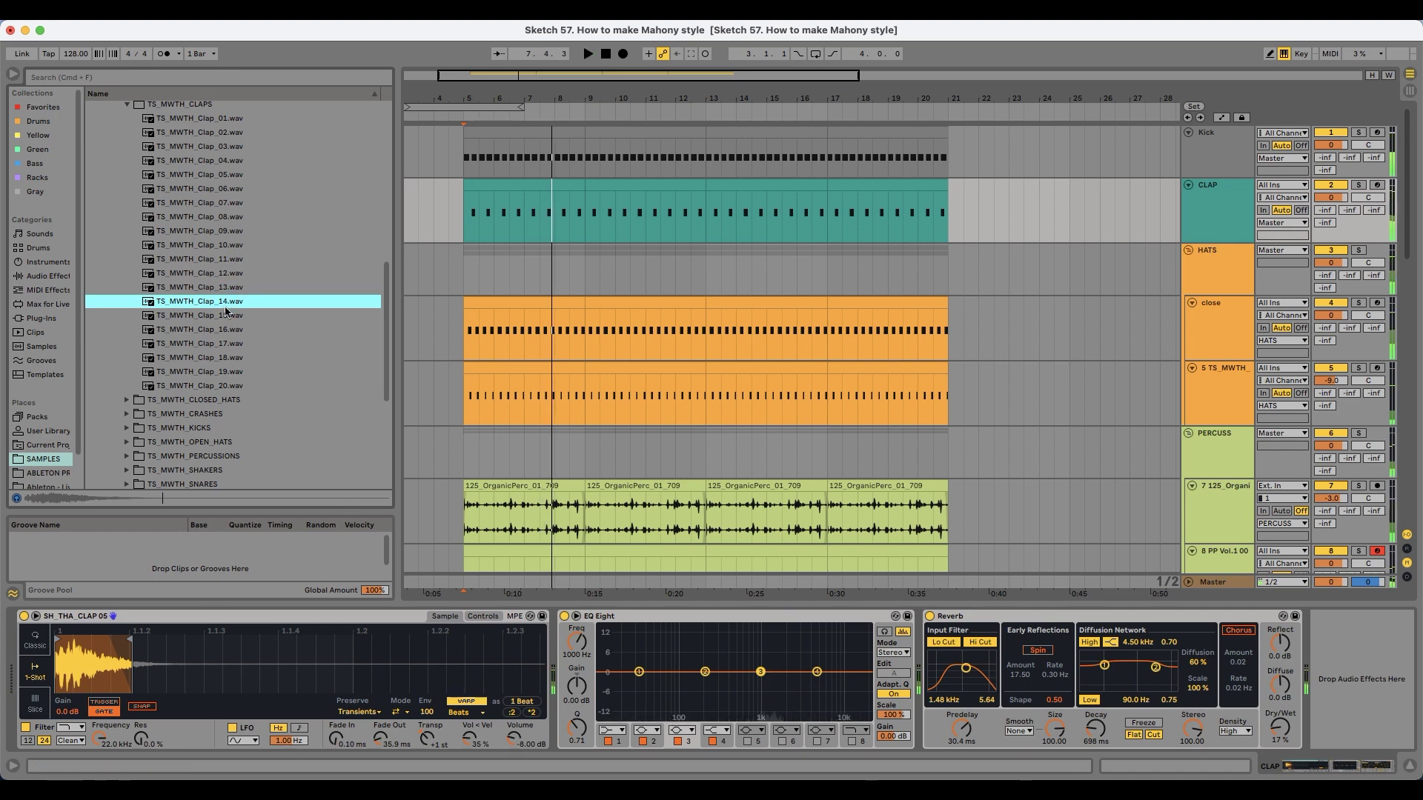
Step: Audition TS_MWTH_Clap_15.wav and group the CLAP track's Simpler into a Drum Rack
left_click(228, 319)
right_click(124, 617)
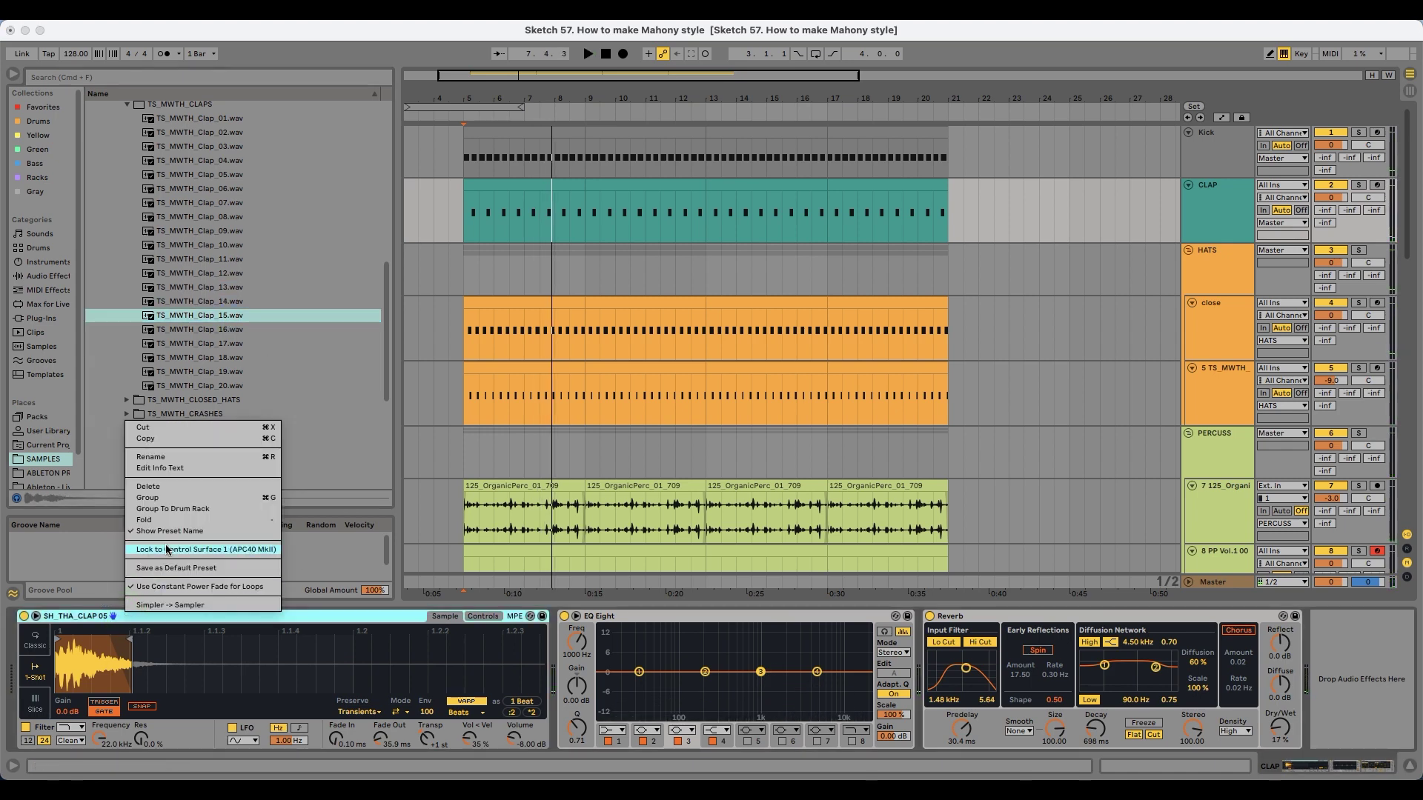
left_click(172, 509)
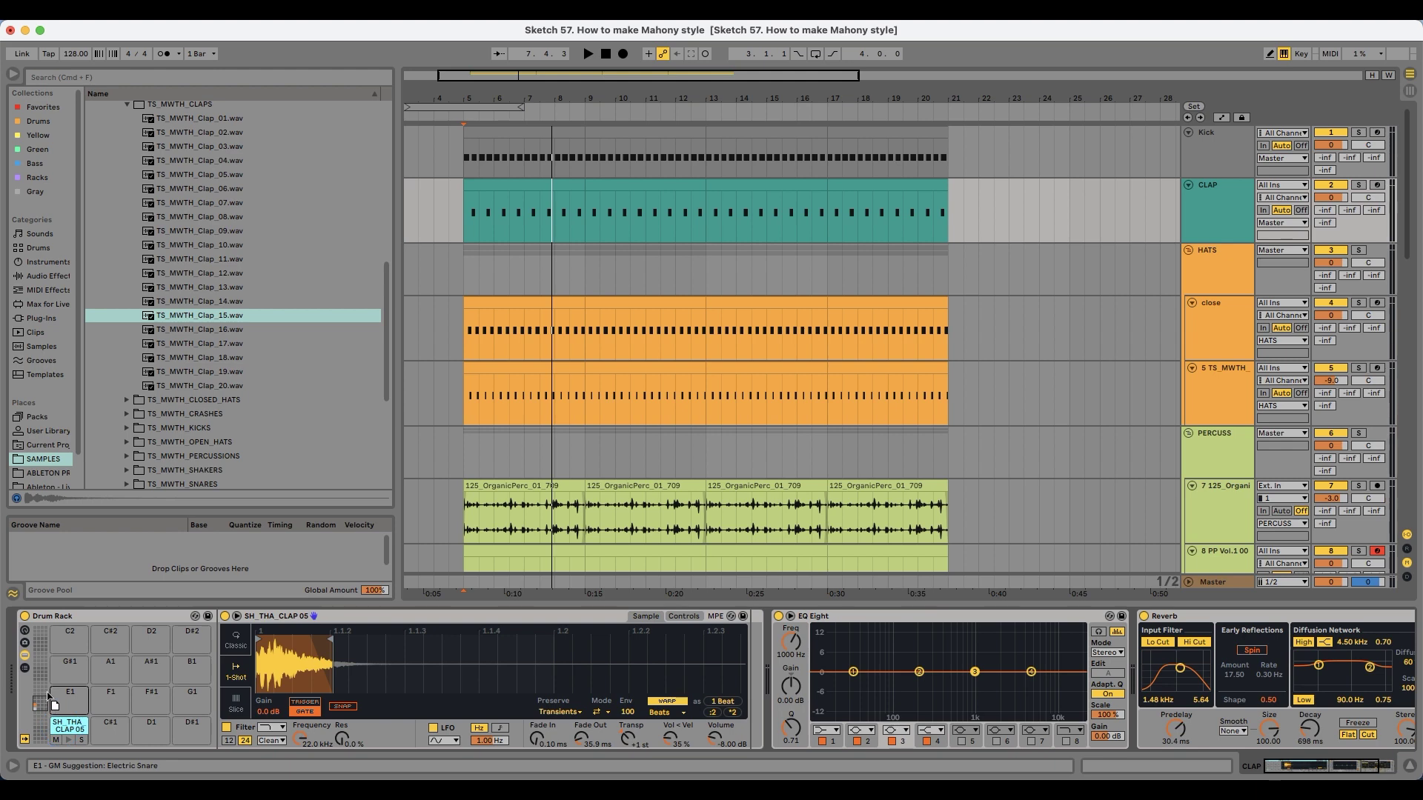
Step: Audition the samples in the TS_MWTH_CLAPS folder to choose a second clap layer
left_click(245, 317)
key("Down")
key("Down")
key("Down")
key("Down")
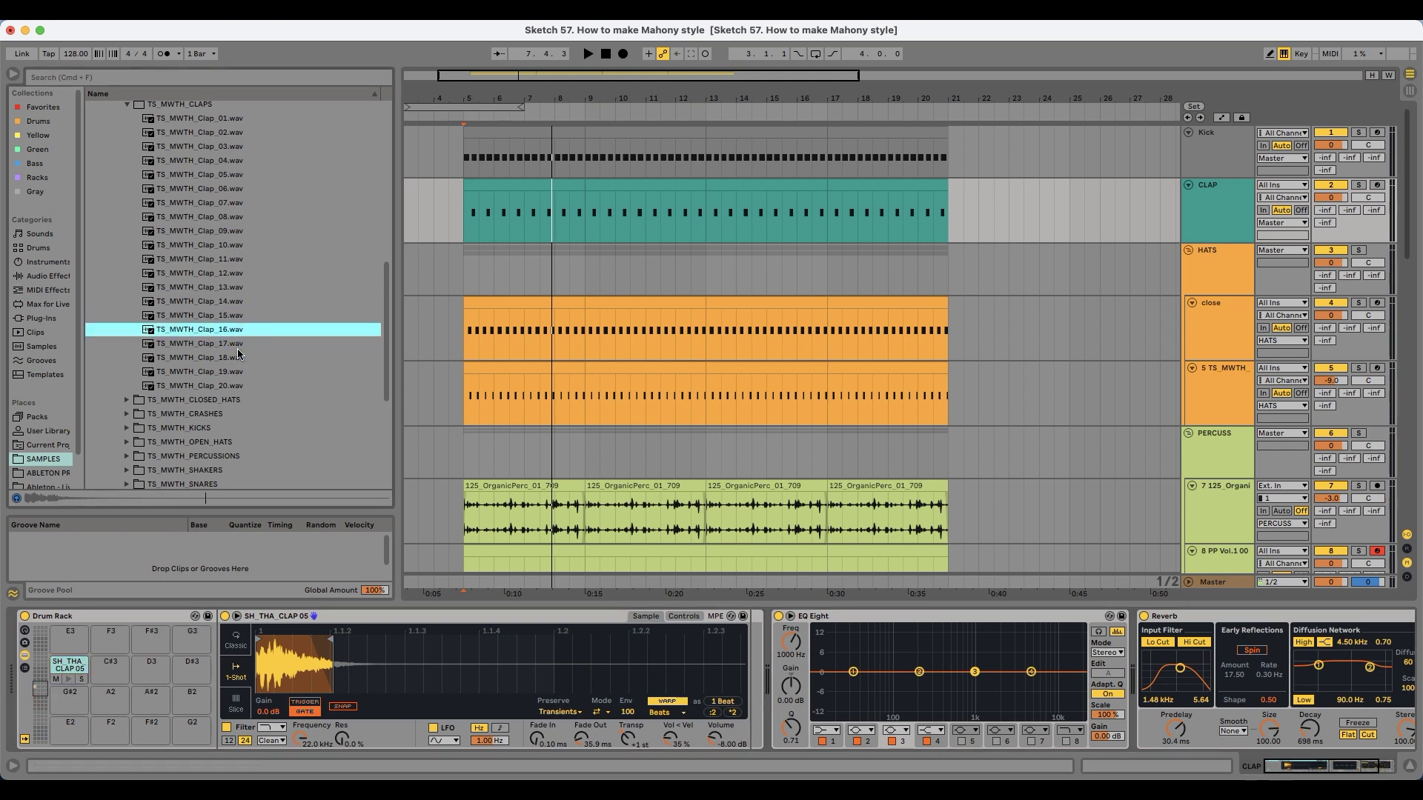
key("Down")
key("Up")
left_click(233, 216)
key("Up")
key("Up")
key("Up")
key("Up")
key("Up")
key("Up")
key("Up")
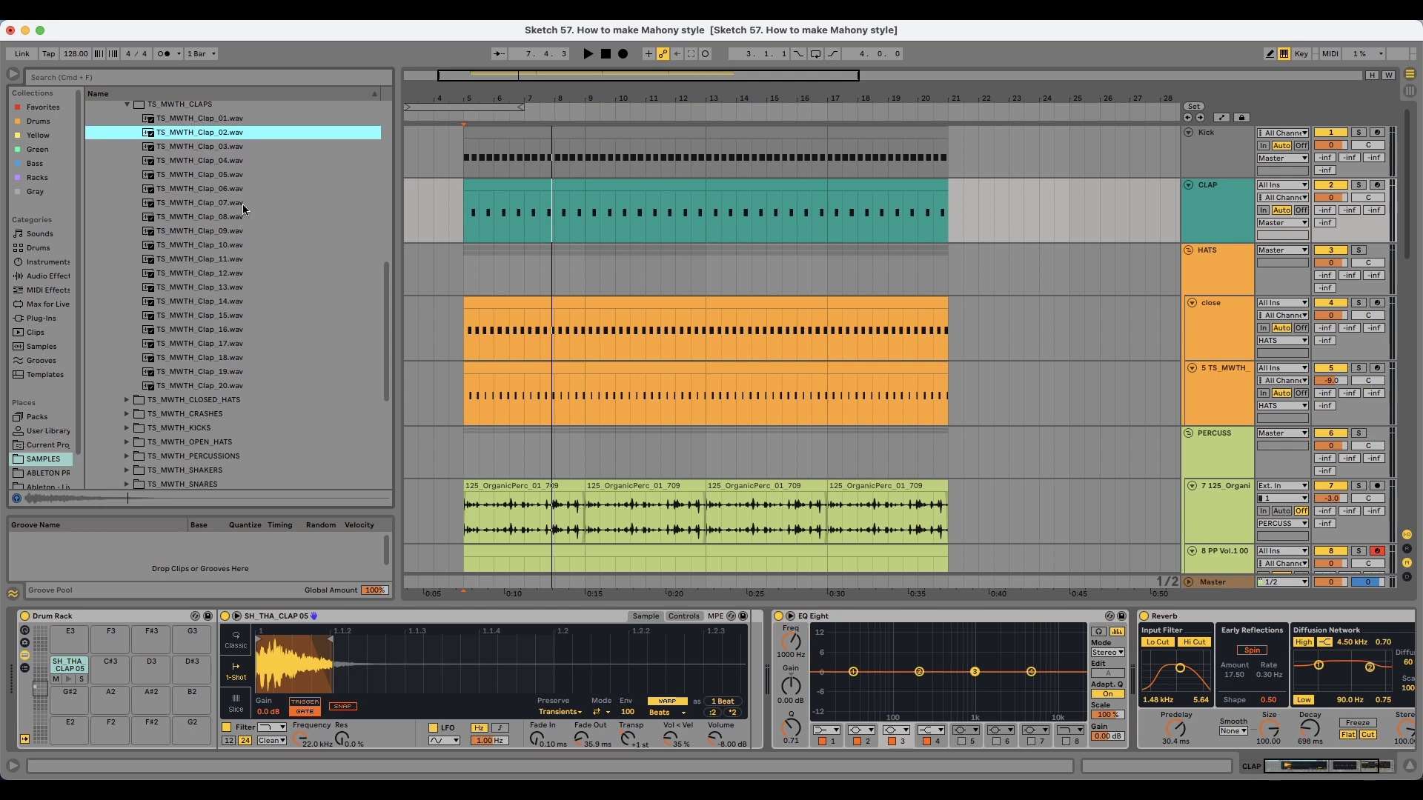
key("Down")
key("Down")
key("Down")
key("Down")
Step: Compare a few more claps, load TS_MWTH_Clap_09.wav onto the Drum Rack's D3 pad and play the beat
left_click(242, 193)
left_click(252, 213)
left_click(241, 232)
left_click(233, 246)
left_click(224, 232)
mouse_move(136, 666)
left_mouse_down()
mouse_move(67, 672)
mouse_move(136, 675)
left_mouse_up()
key("space")
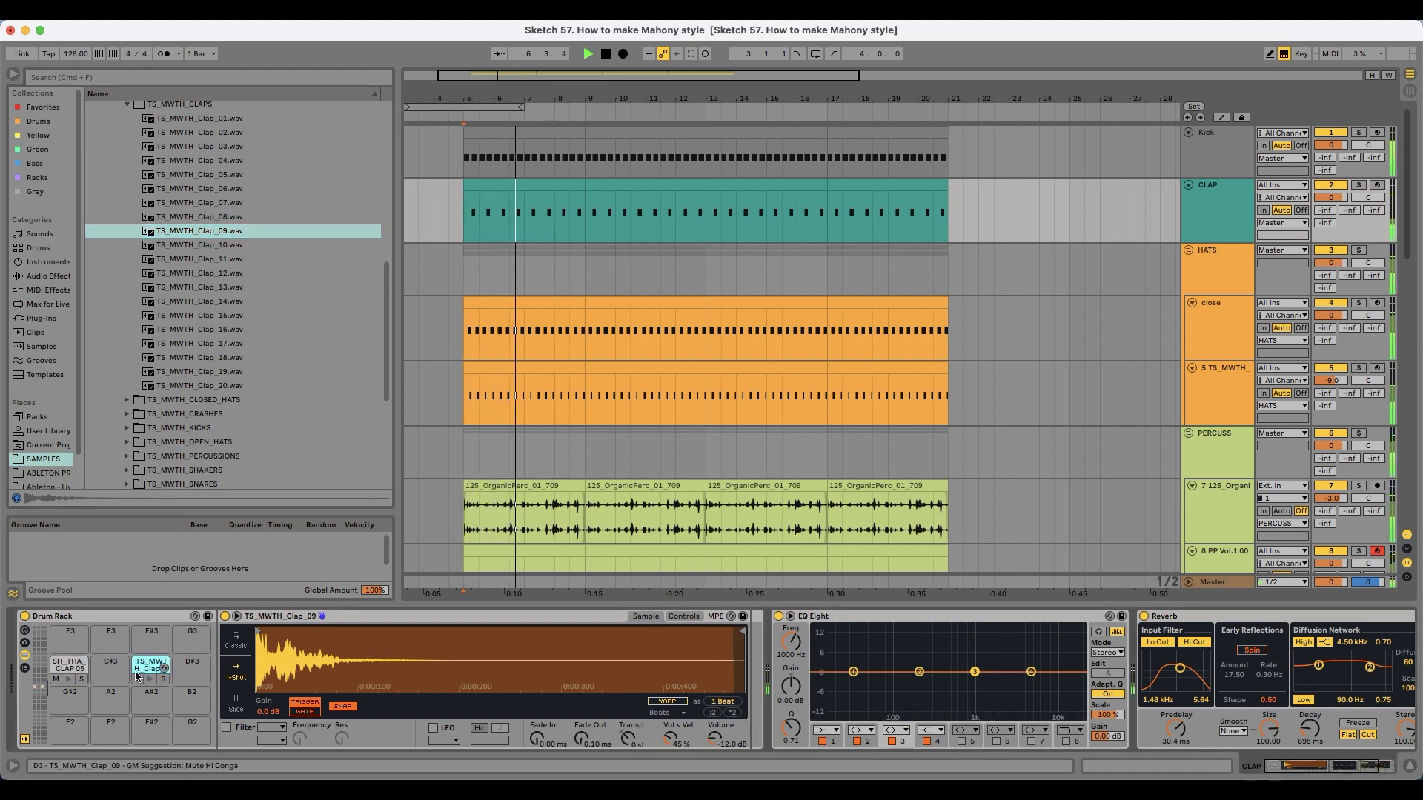
Step: Solo the CLAP track, copy all notes of its clip onto D3 and duplicate the layered clip up to bar 21
left_click(1359, 185)
left_click(460, 215)
double_click(519, 183)
key("space")
key("super+a")
left_click_drag(445, 677, 466, 661)
key("space")
key("super+d")
key("super+d")
Step: Lower the sample gain of the SH_THA_CLAP 05 pad in the CLAP Drum Rack to -3.1 dB
double_click(1215, 186)
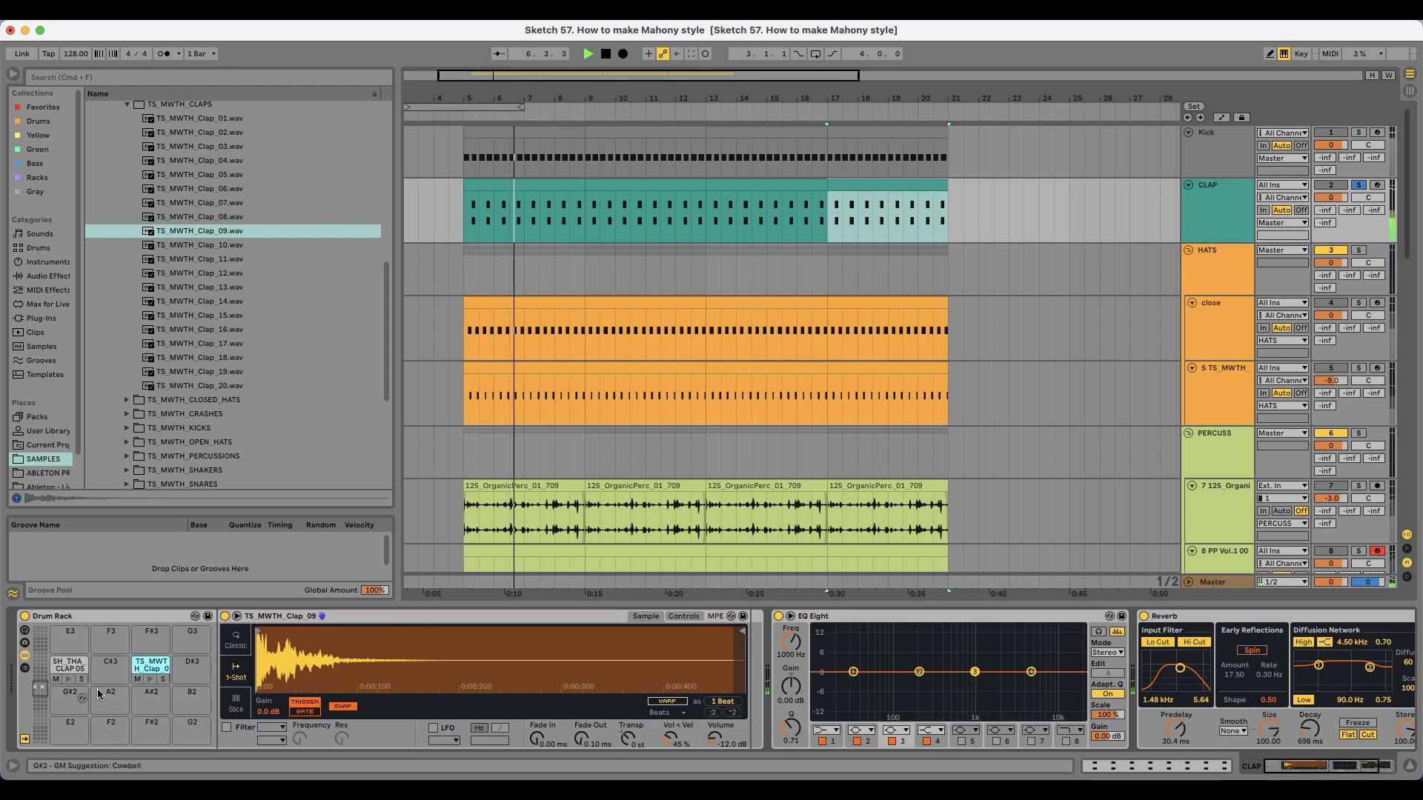
left_click(69, 673)
key("space")
left_click_drag(268, 711, 268, 723)
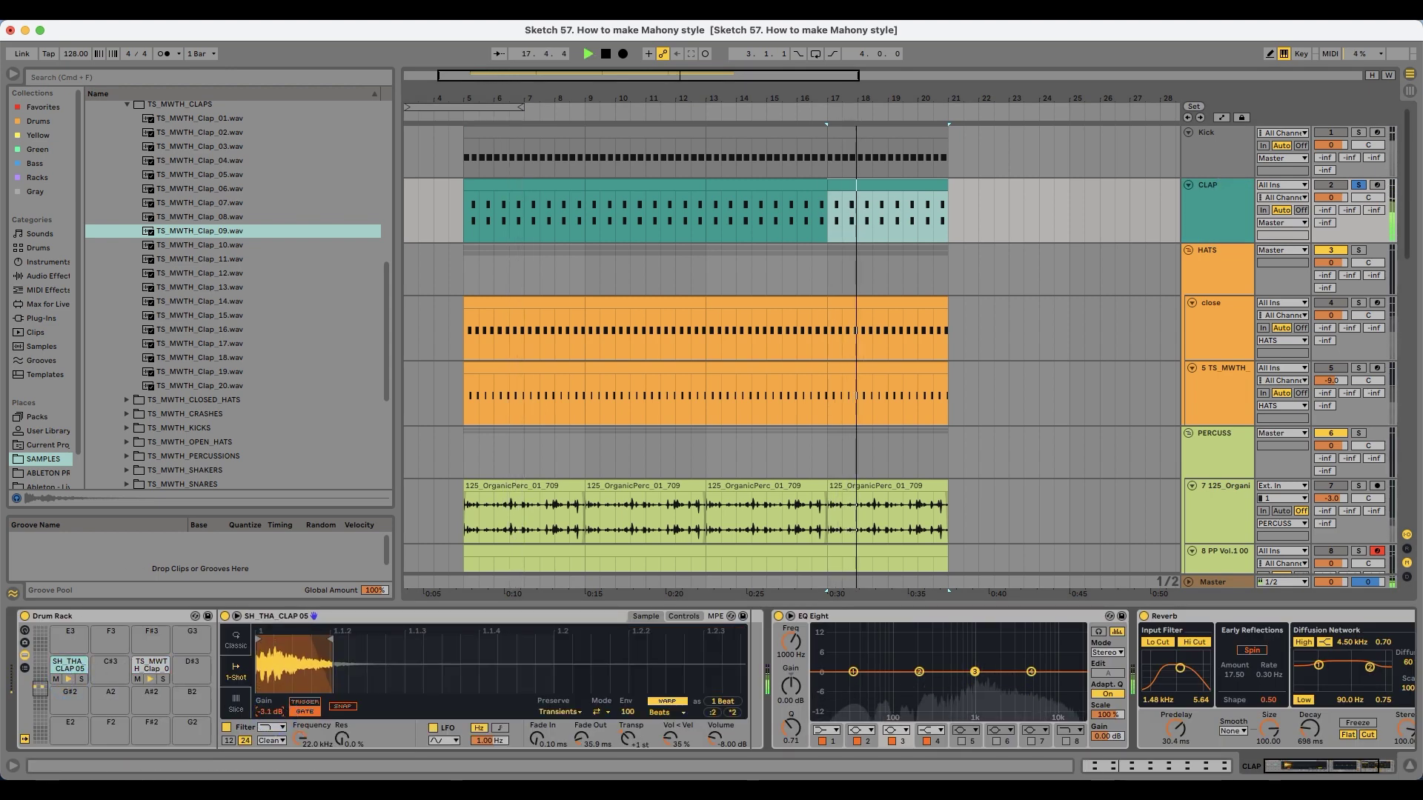
Step: Compare the two clap layers by muting their pads while the beat plays and lower the SH_THA_CLAP 05 sample gain to -5.6 dB
left_click(511, 184)
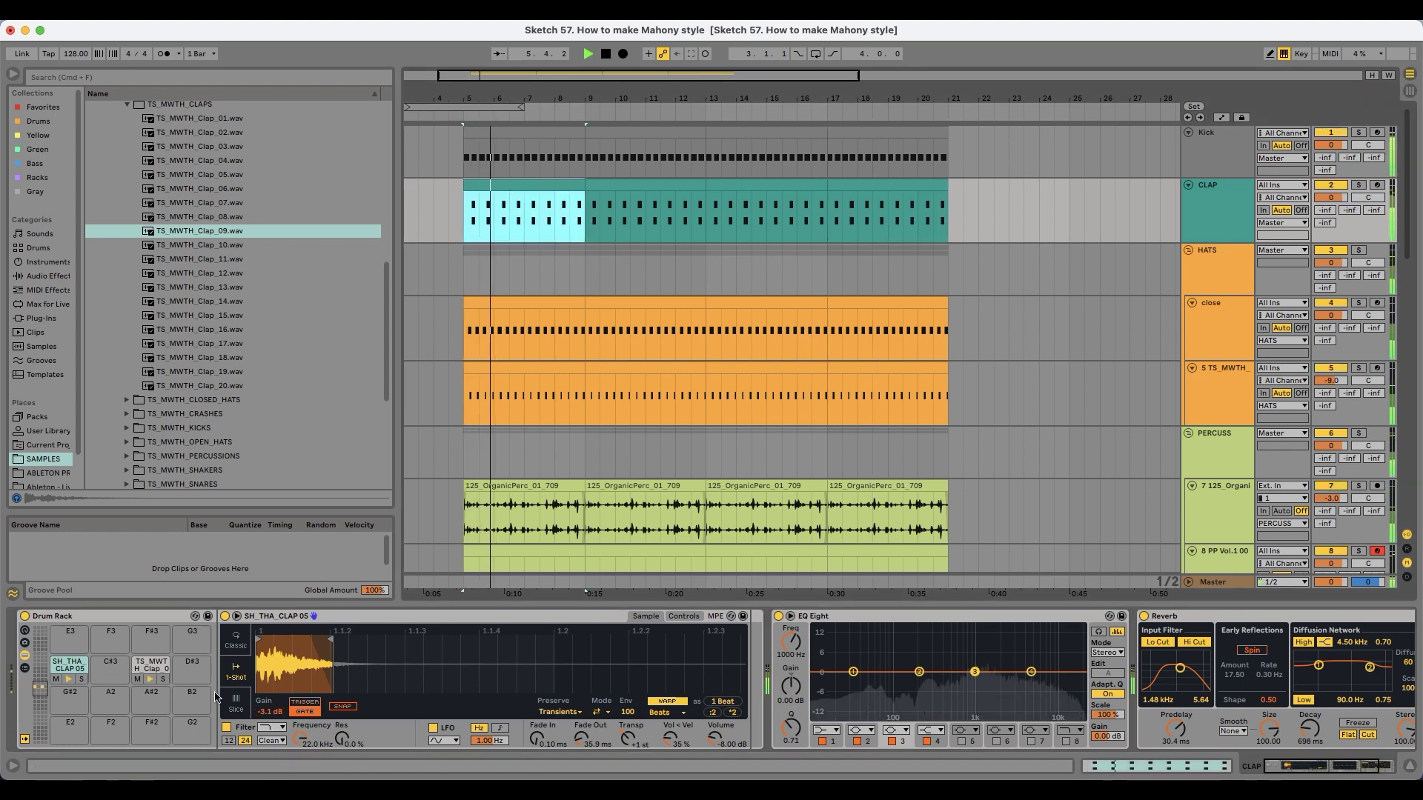
left_click(55, 679)
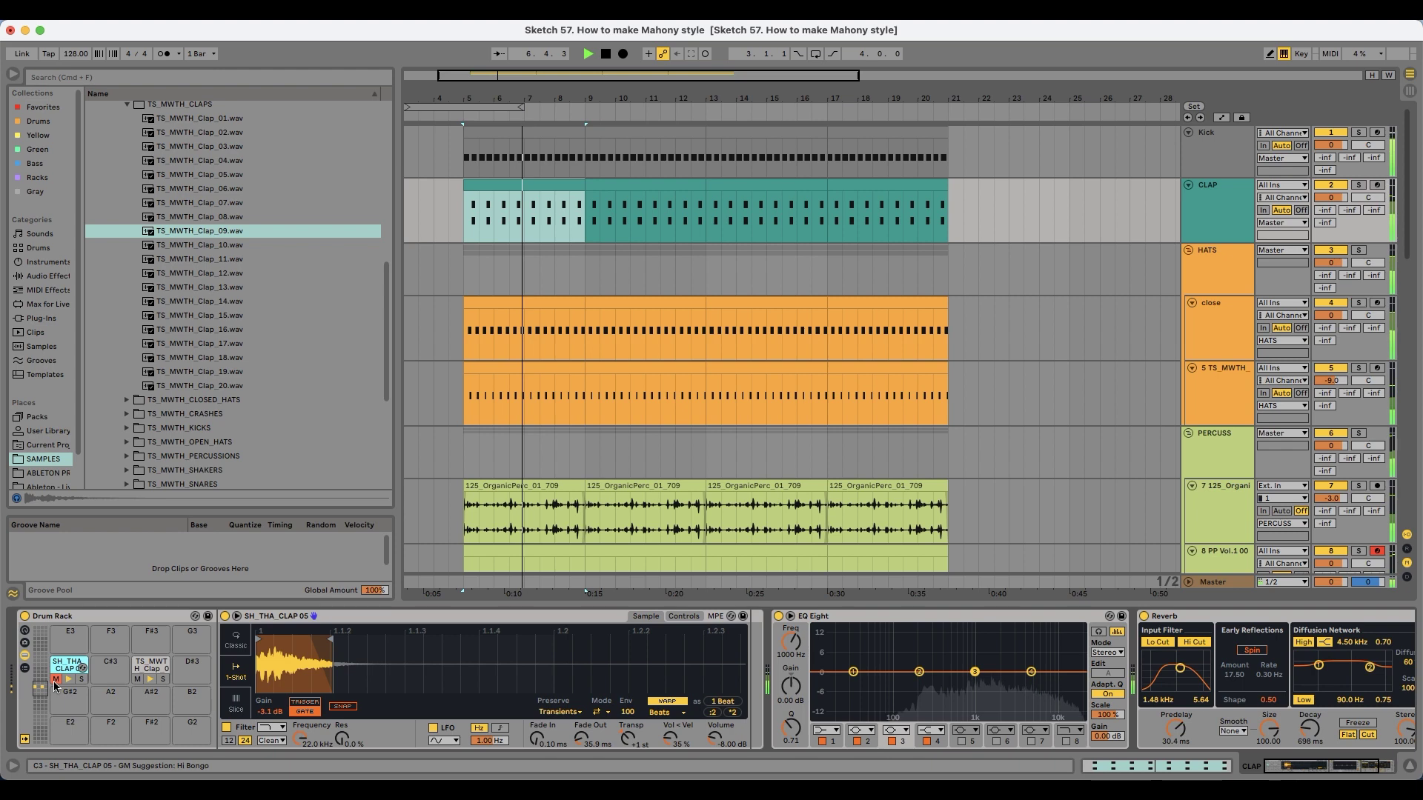
left_click_drag(270, 712, 270, 711)
left_click(139, 680)
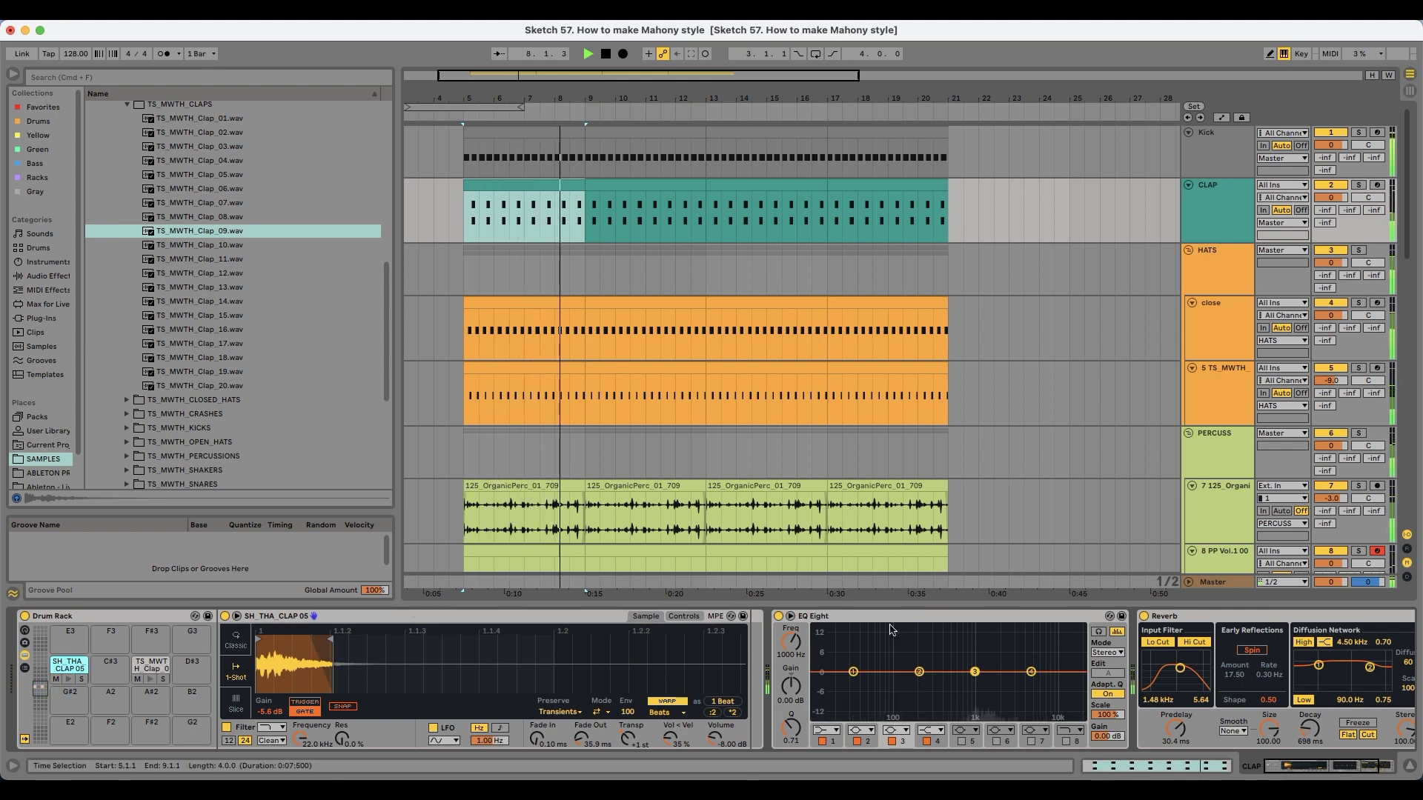
Step: Solo the CLAP track and set the first band of its EQ Eight to a low cut at 190 Hz
left_click(1358, 185)
key("space")
left_click(827, 731)
left_click(830, 660)
left_click_drag(830, 659, 864, 690)
key("space")
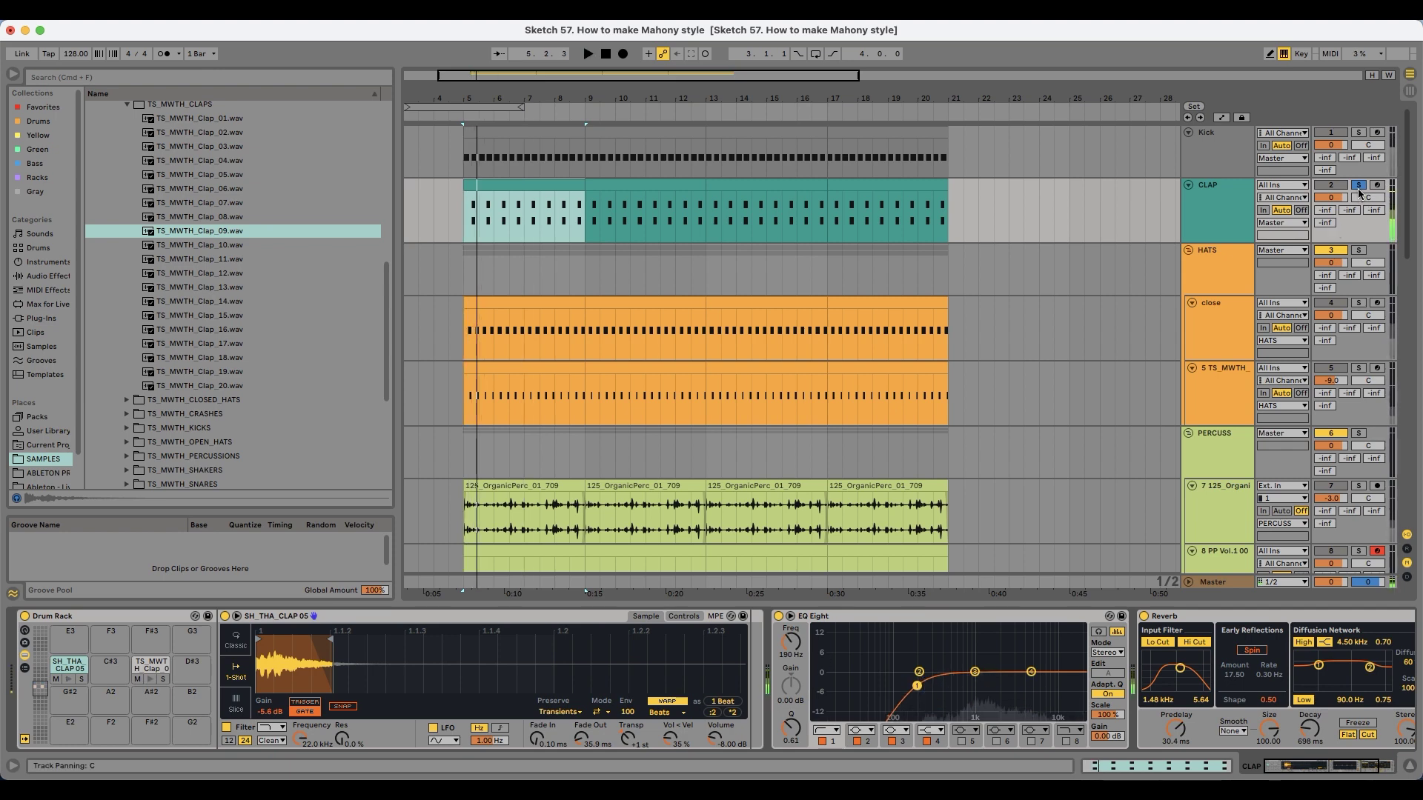
Step: Solo the HATS group, insert a MIDI track below the TS_MWTH_Closed_Hat_22 track and load TS_MWTH_Open_Hat_06.wav on it
left_click(1344, 767)
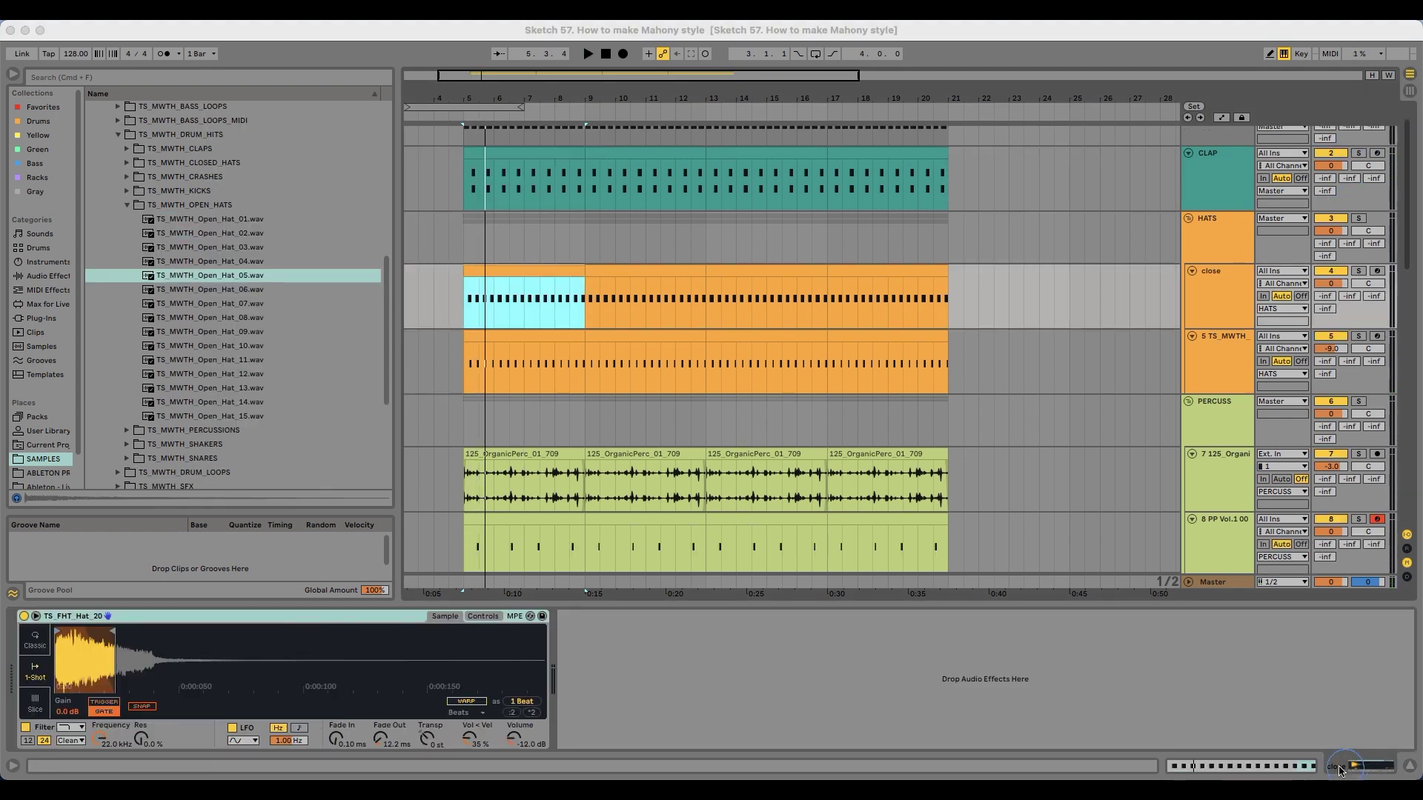
left_click(502, 366)
left_click(1360, 219)
key("space")
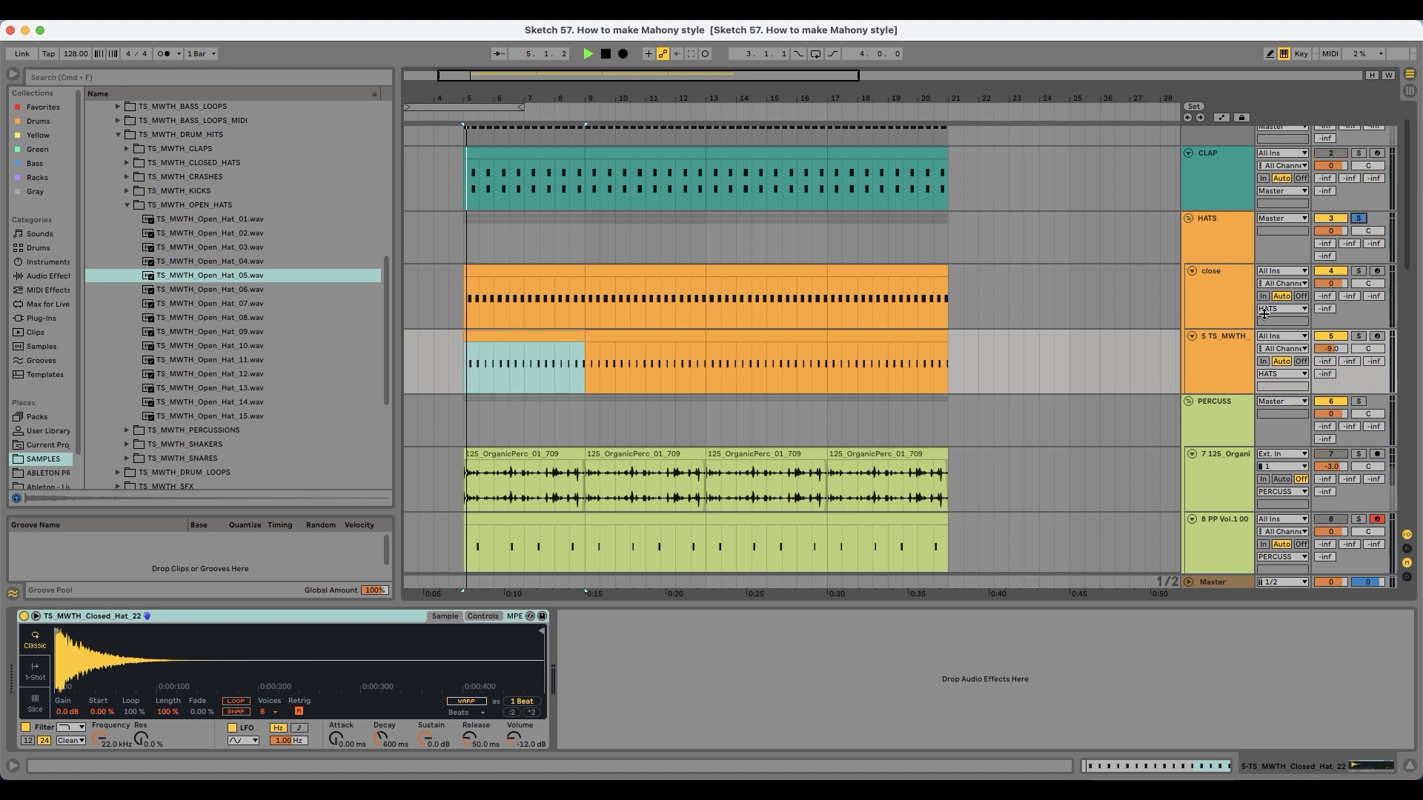
left_click(1239, 336)
key("super+shift+t")
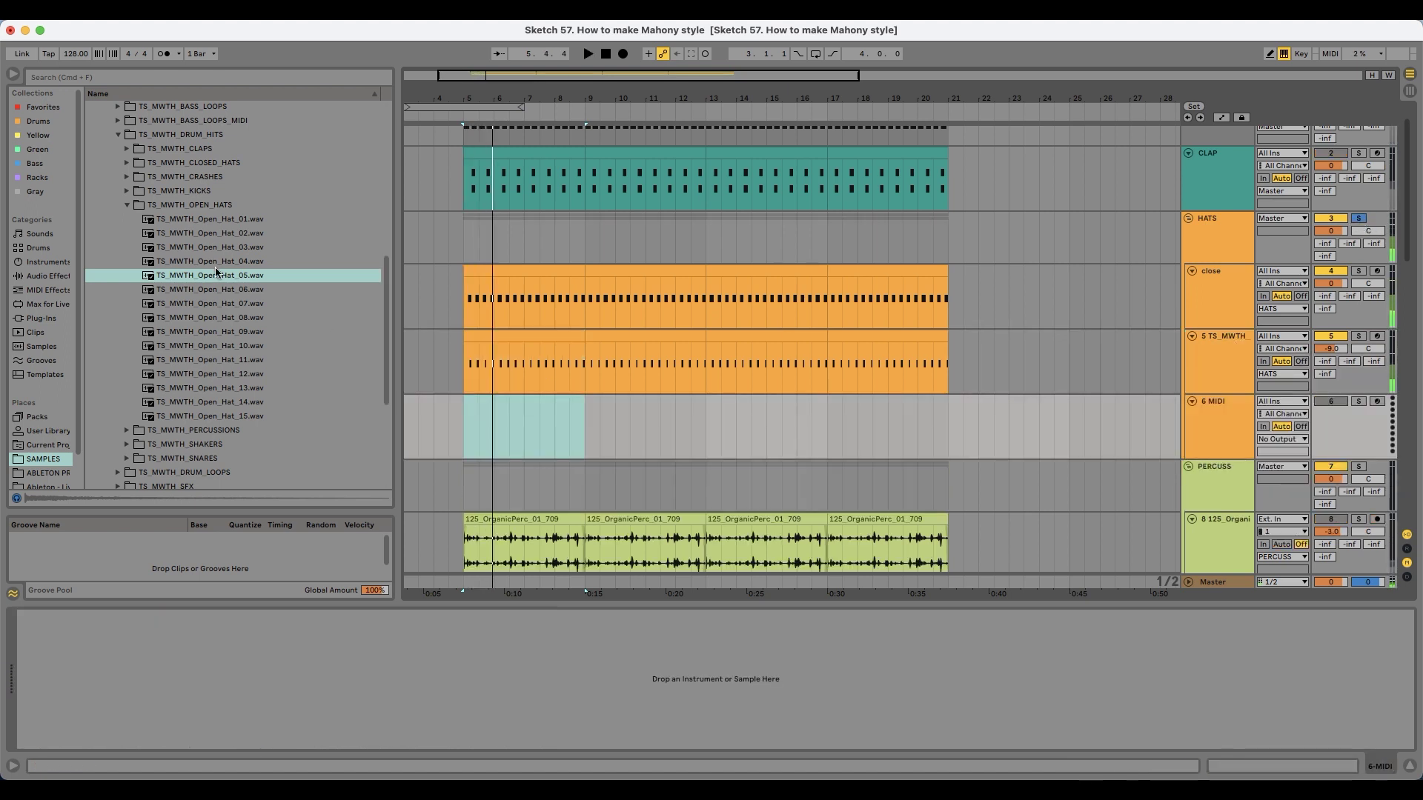
left_click_drag(215, 291, 333, 667)
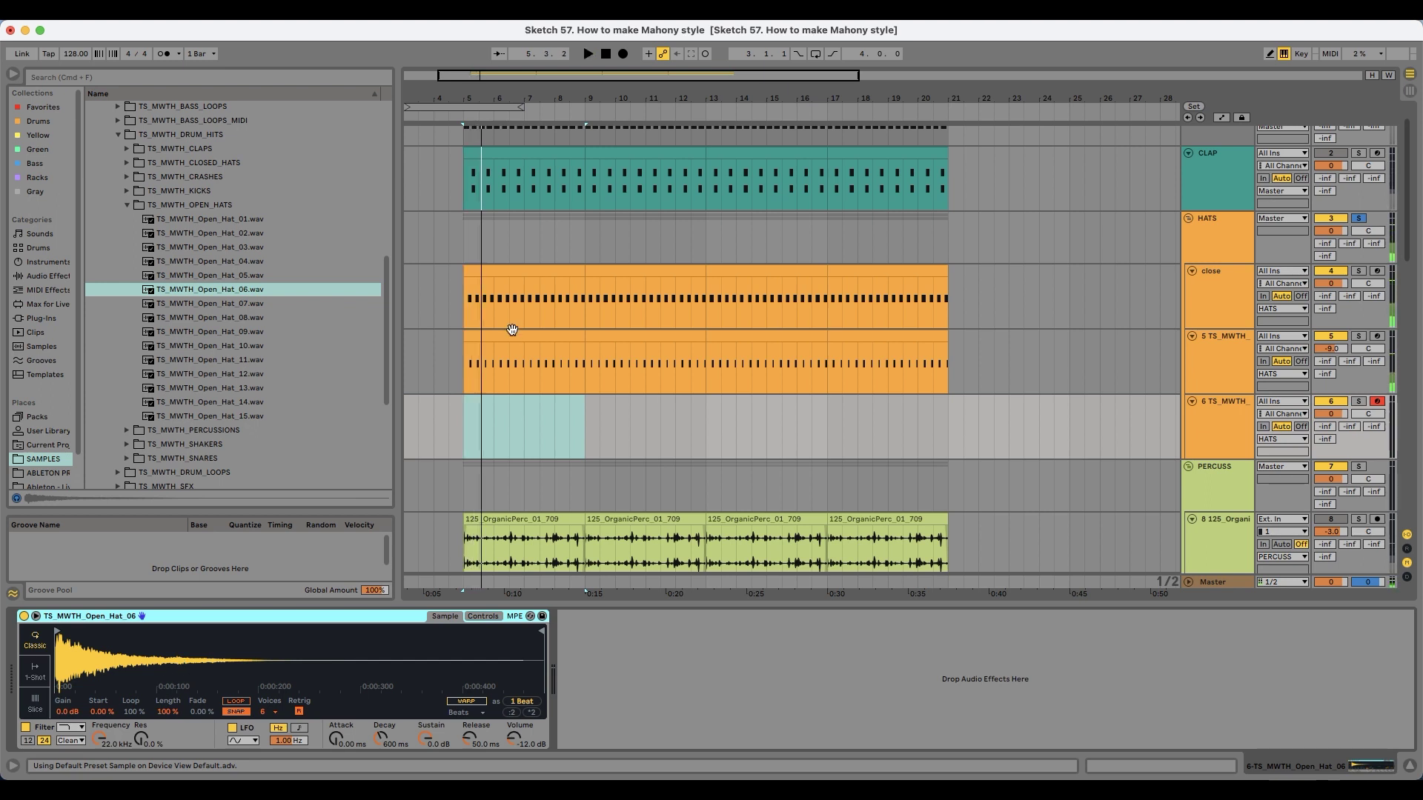
Step: Copy the four-bar clip at bar 5 of the close track to the open hat track and duplicate it up to bar 21
left_click_drag(512, 330, 515, 422)
left_click_drag(496, 266, 504, 406)
key("space")
key("super+d")
key("super+d")
key("super+d")
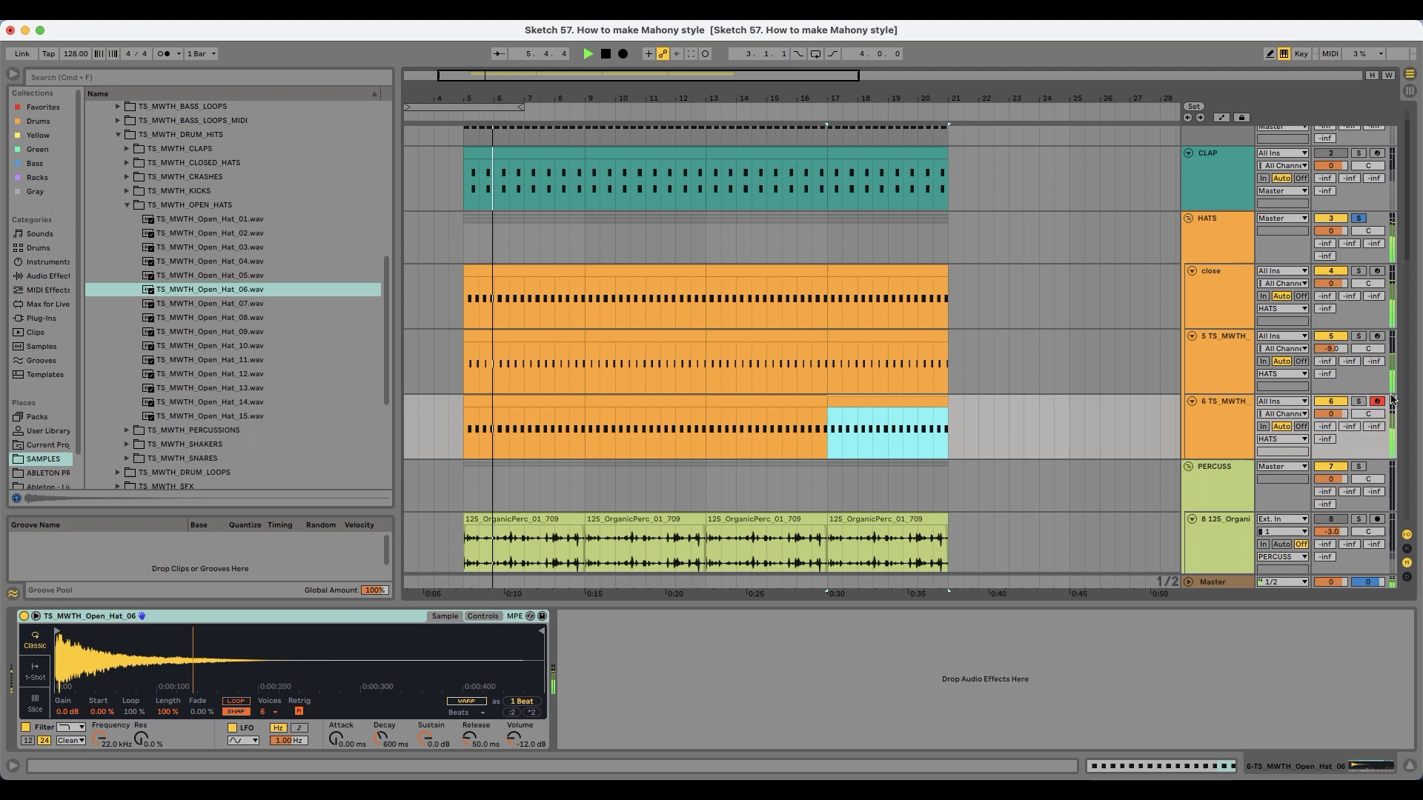
Step: Solo the open hat track, trim the tail of its sample and switch Simpler to 1-Shot with a 24.4 ms fade out
left_click(1358, 401)
left_click(1359, 336)
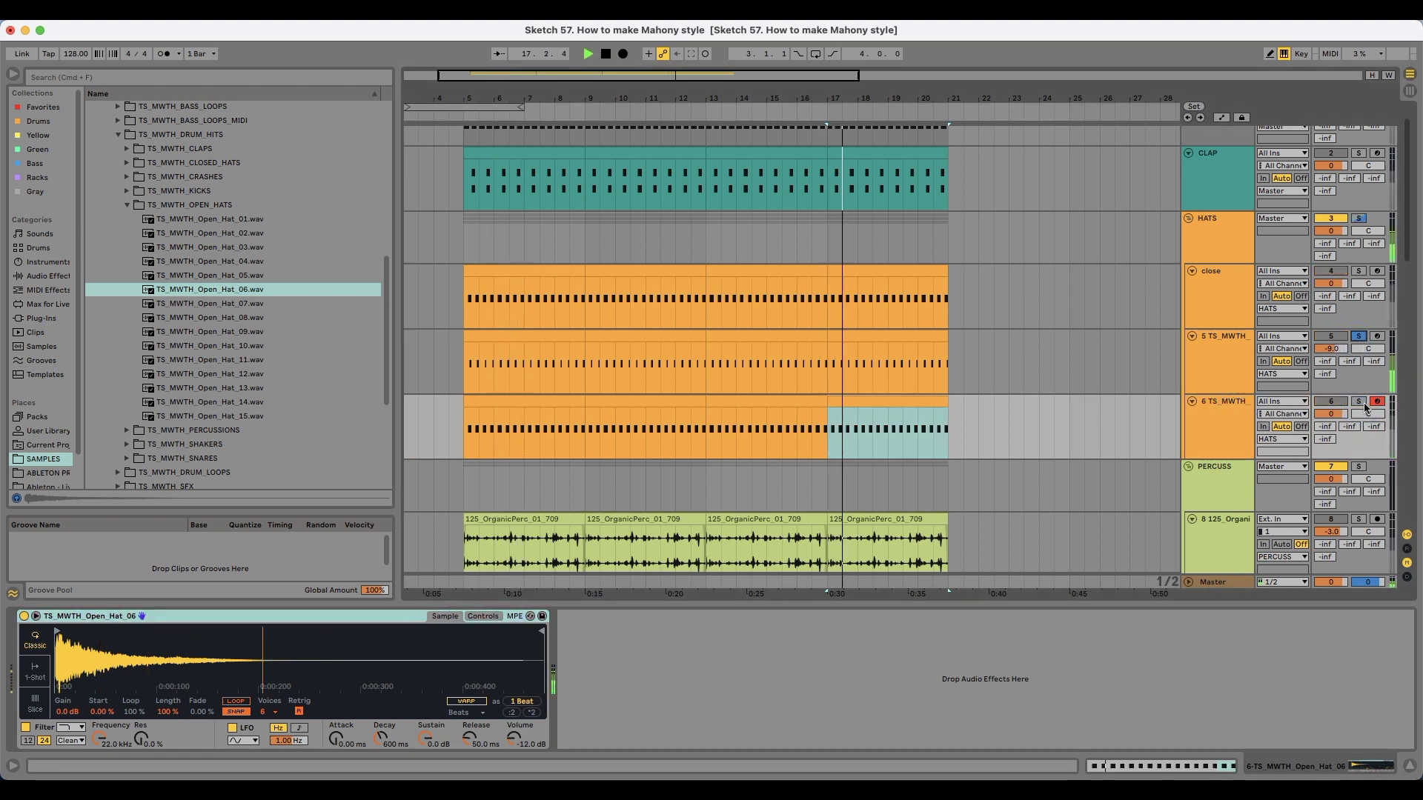
left_click(1364, 404)
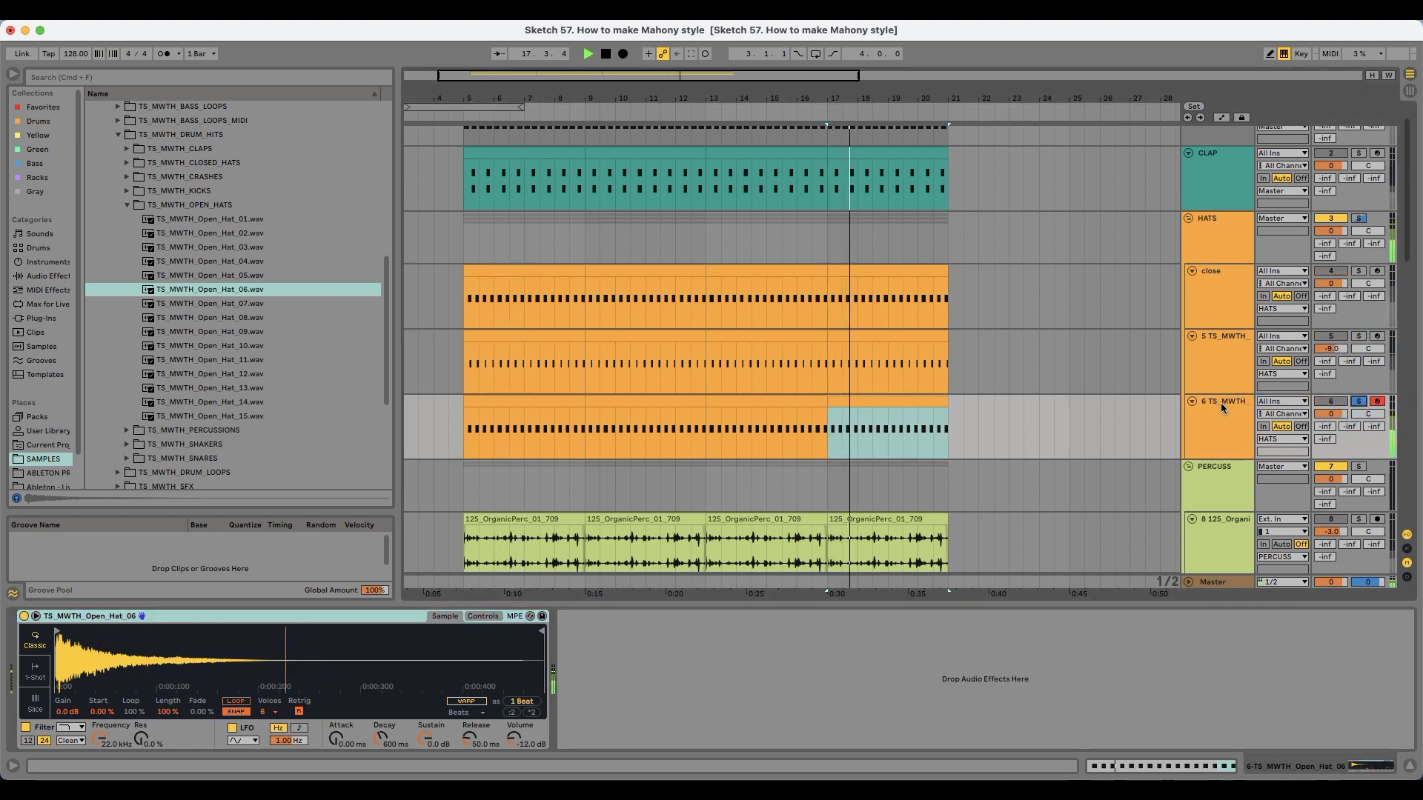
left_click_drag(547, 632, 119, 649)
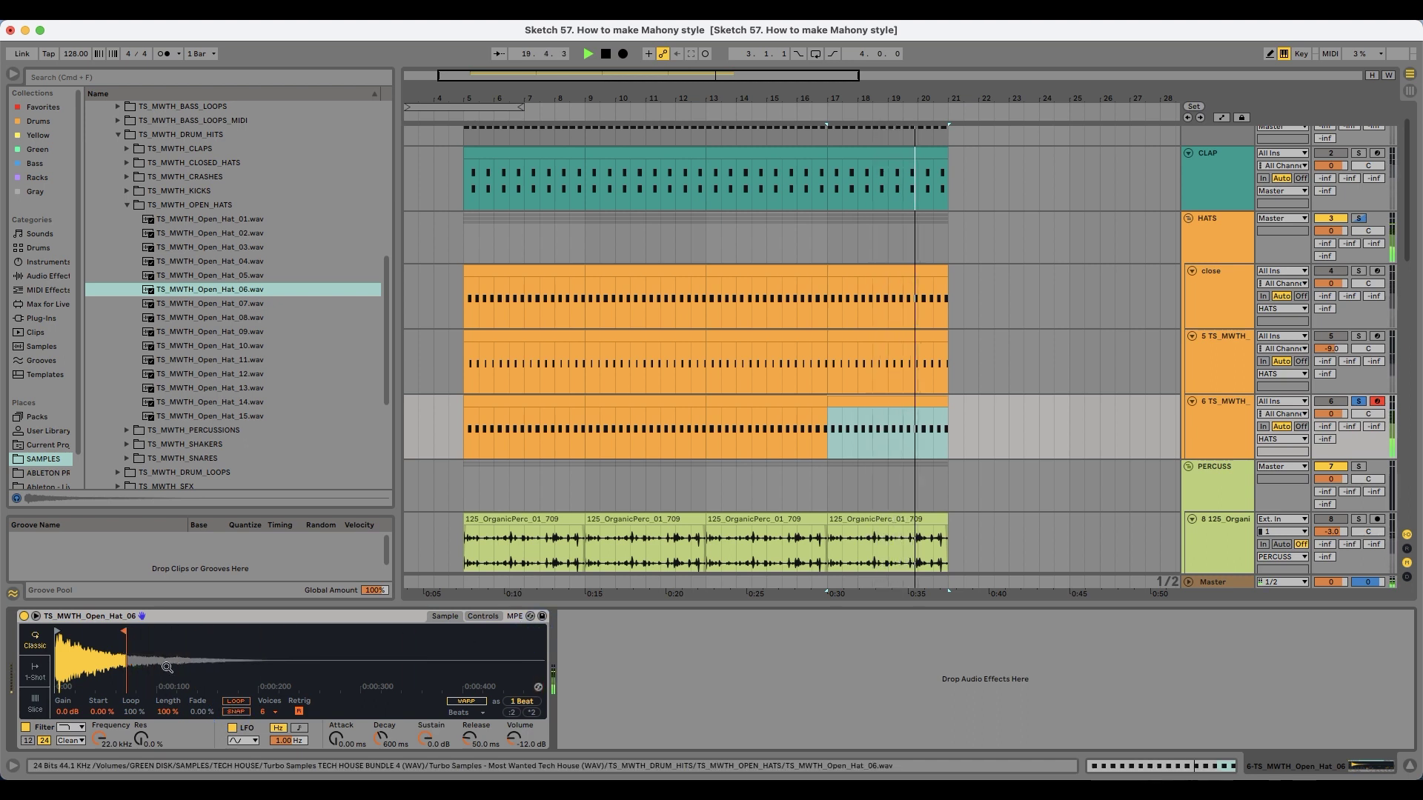
left_click(35, 671)
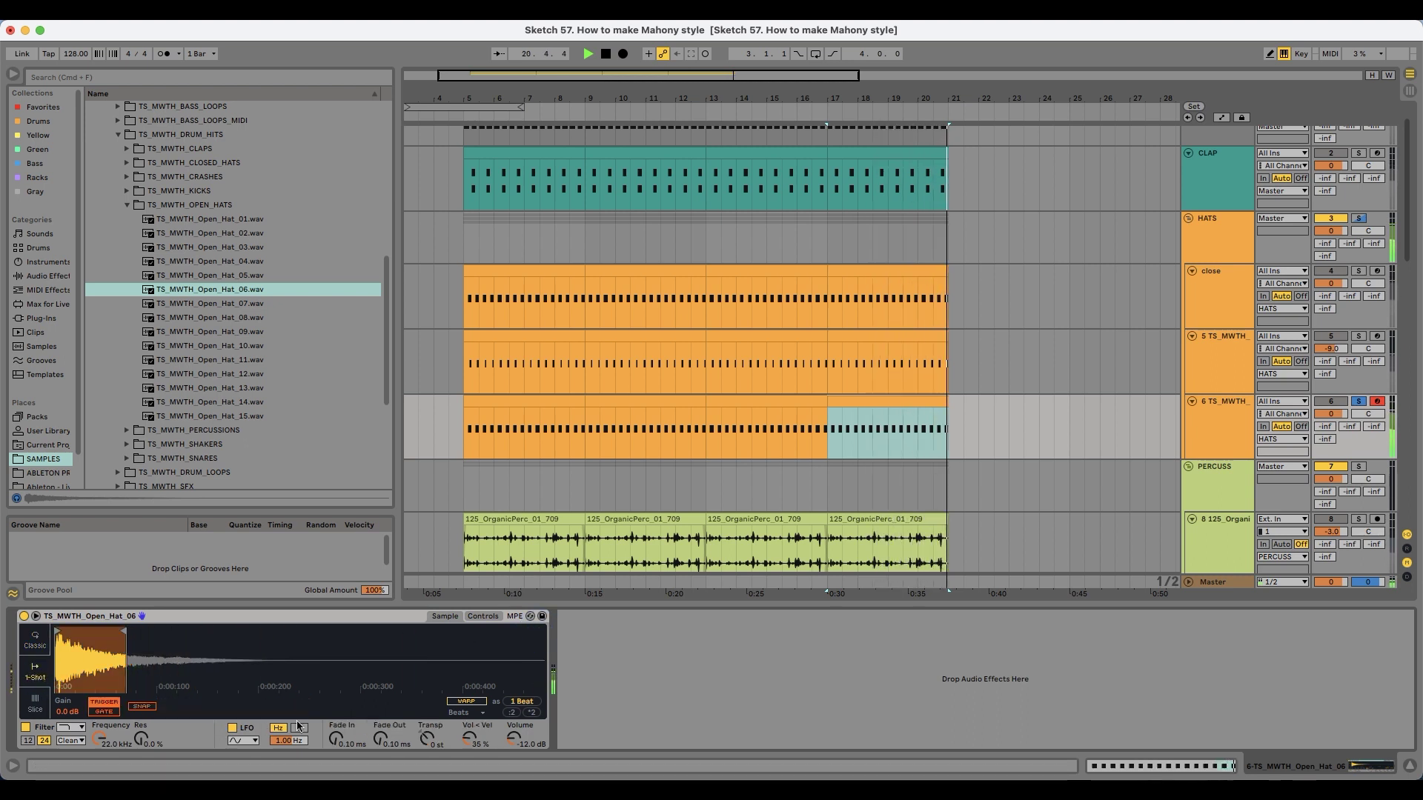
left_click(35, 671)
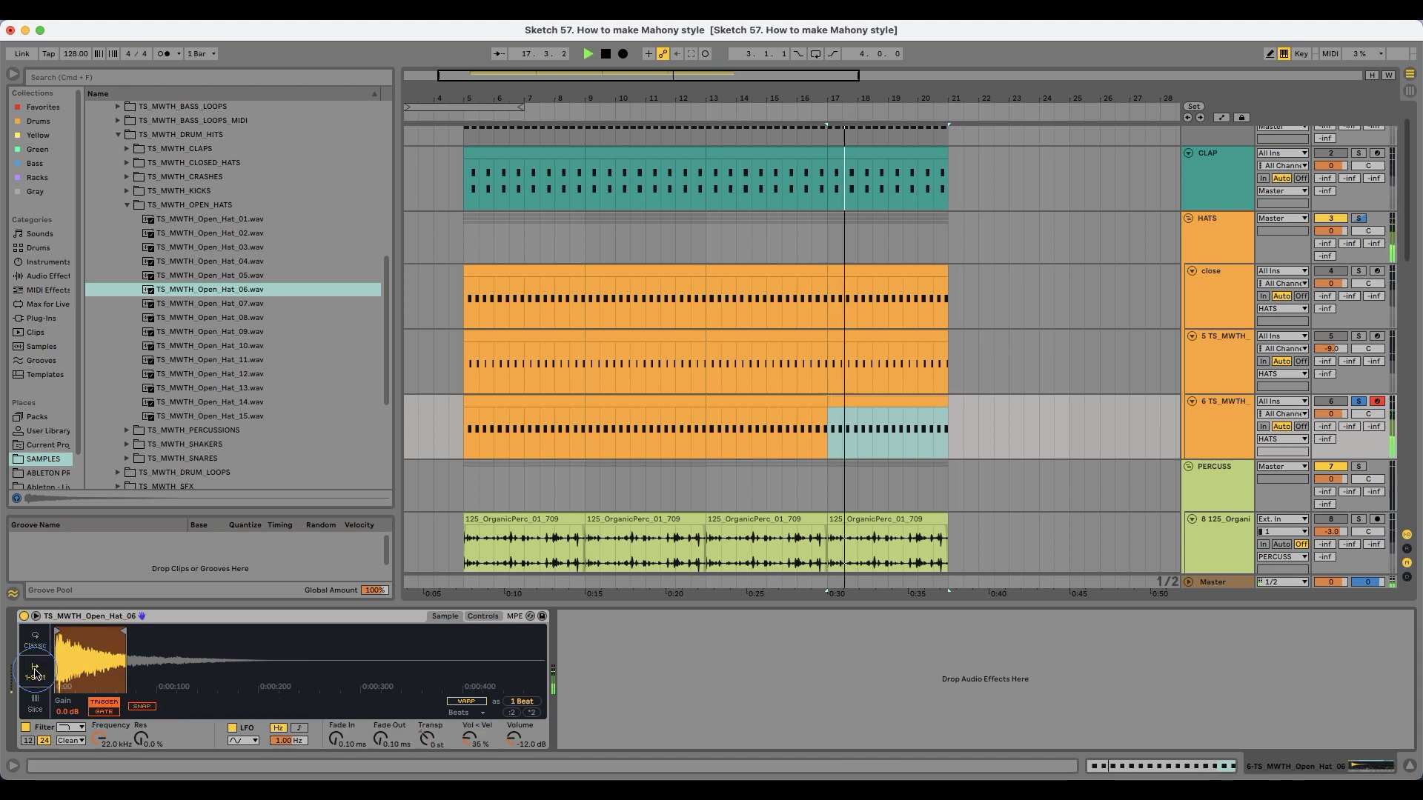
left_click_drag(380, 739, 380, 730)
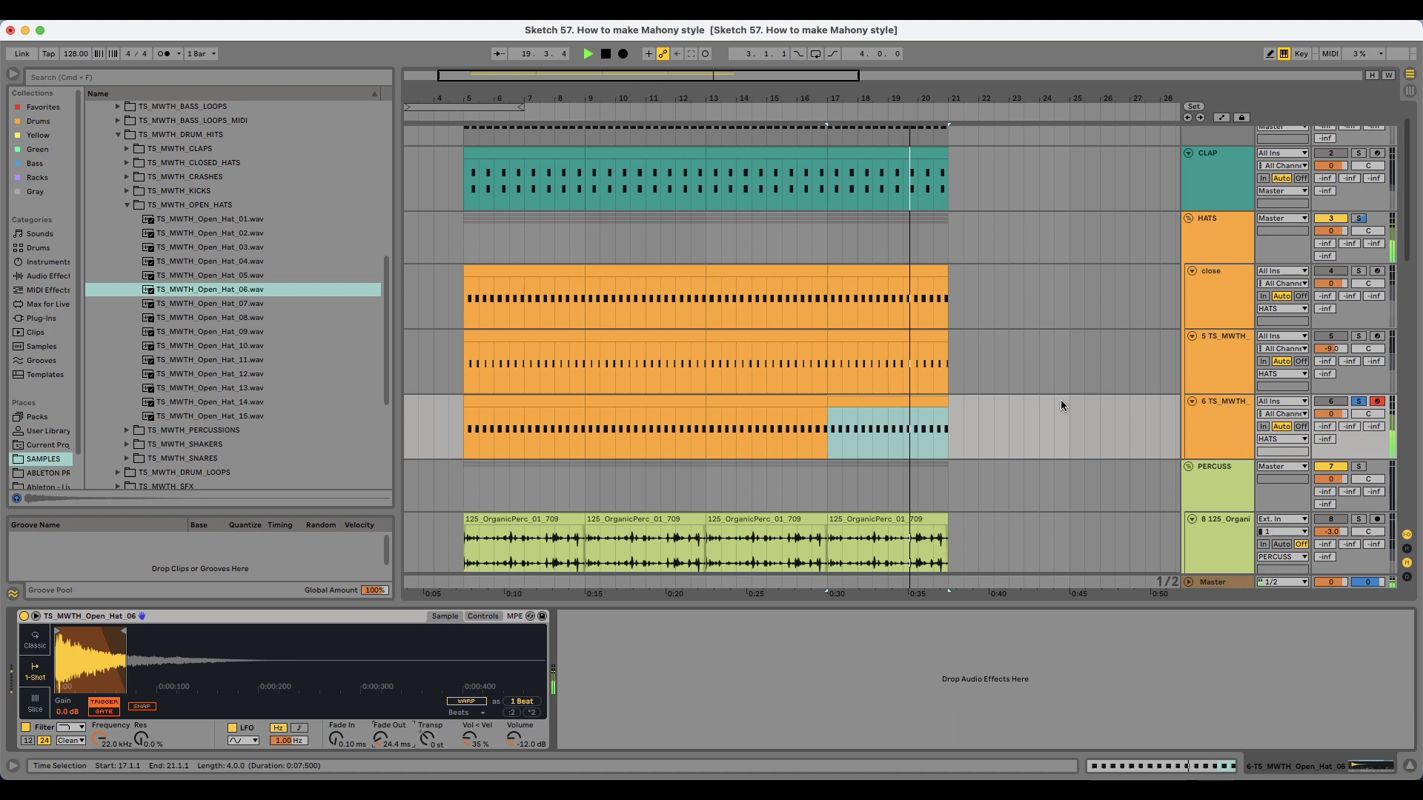
key("space")
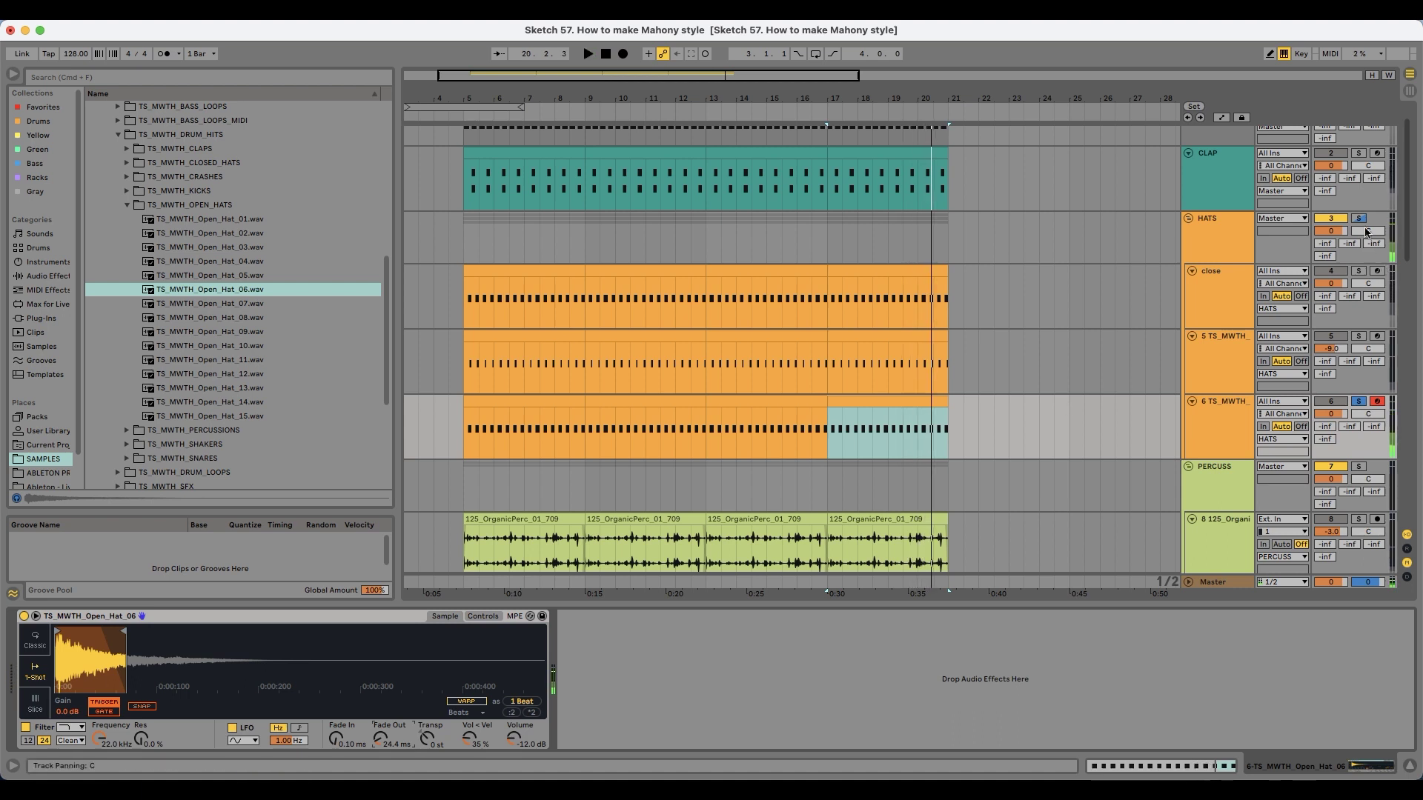
Step: Replay the beat from bar 5 with the HATS solo toggled, solo the open hat track and rename it "open"
left_click(511, 403)
key("space")
left_click(1359, 219)
scroll(1260, 378, "down", 3)
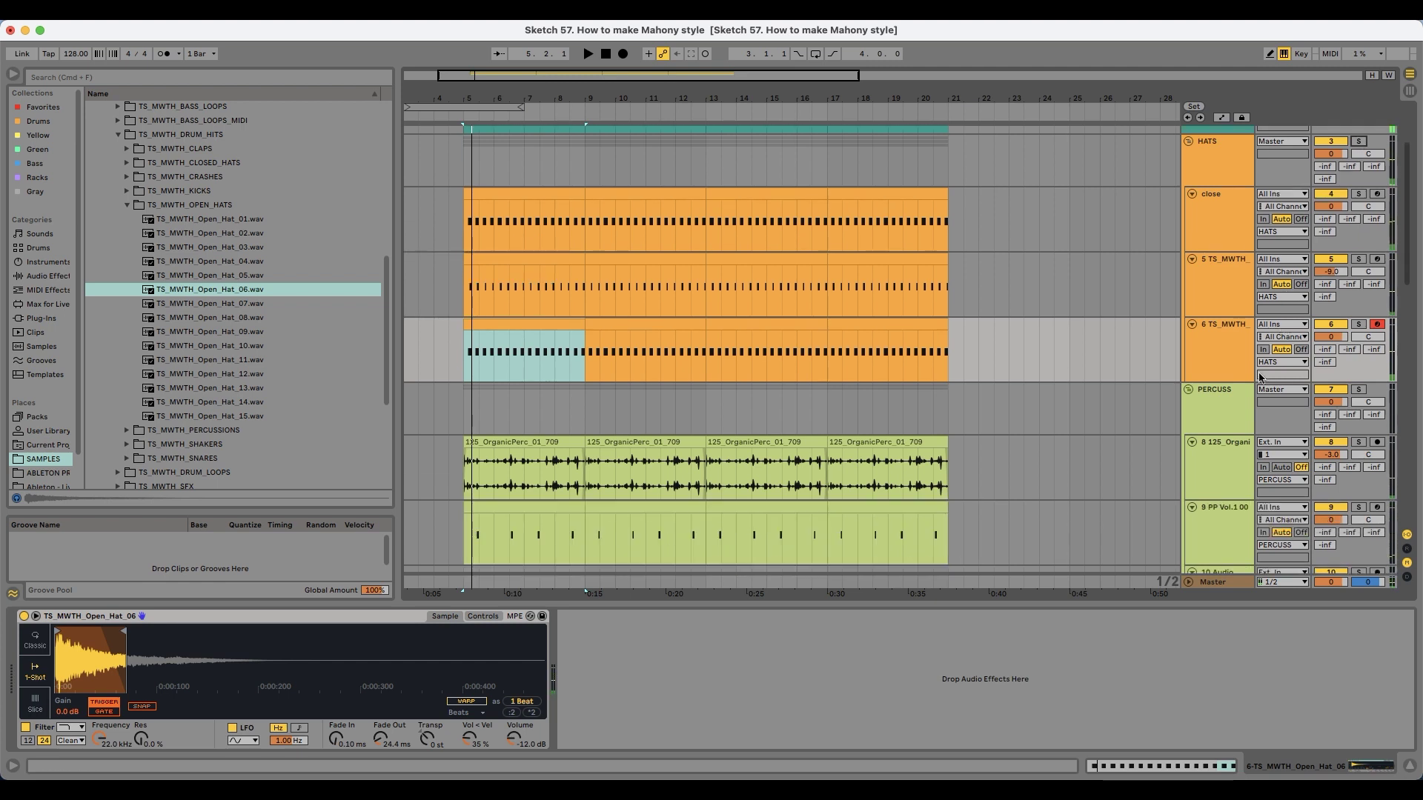
left_click(1359, 324)
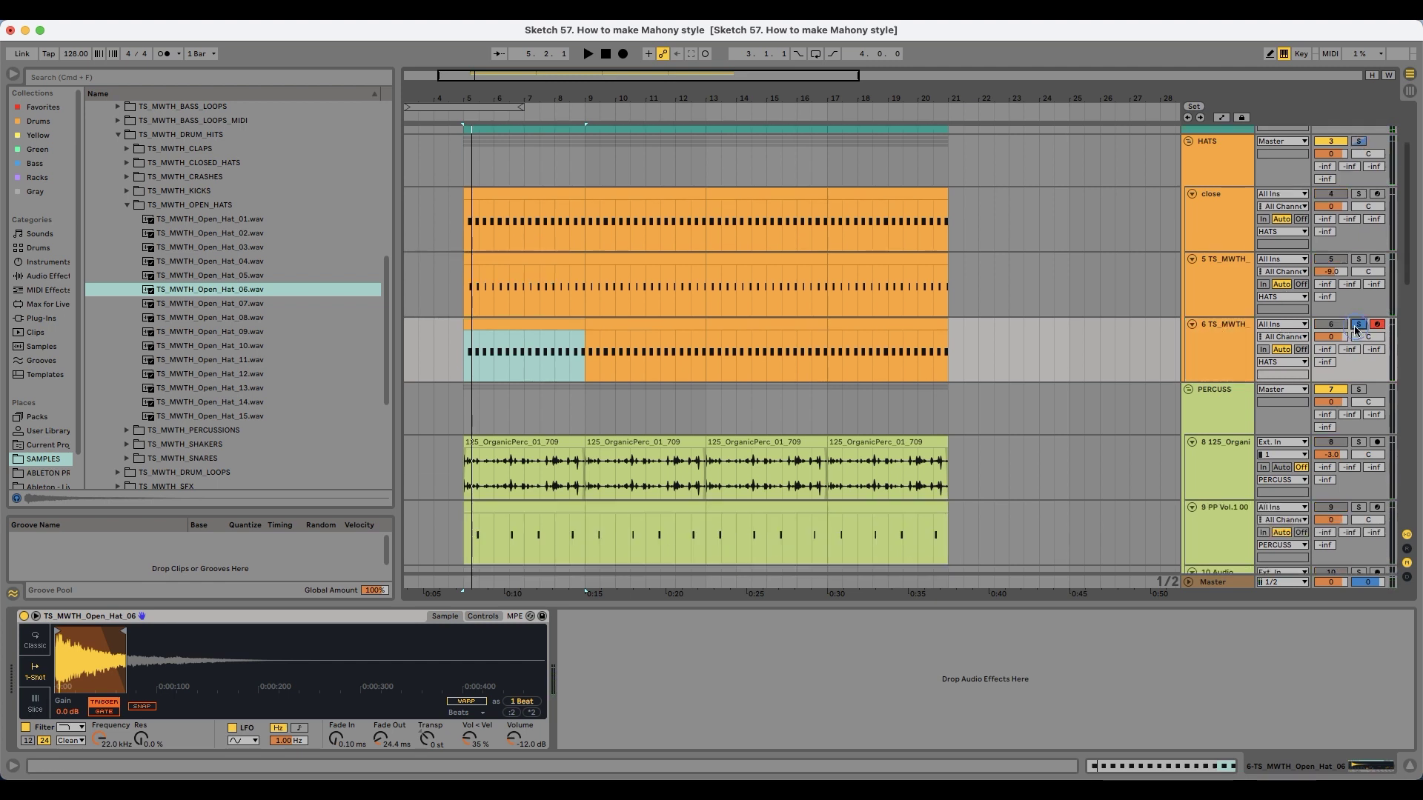
left_click(1218, 333)
type("open")
key("Return")
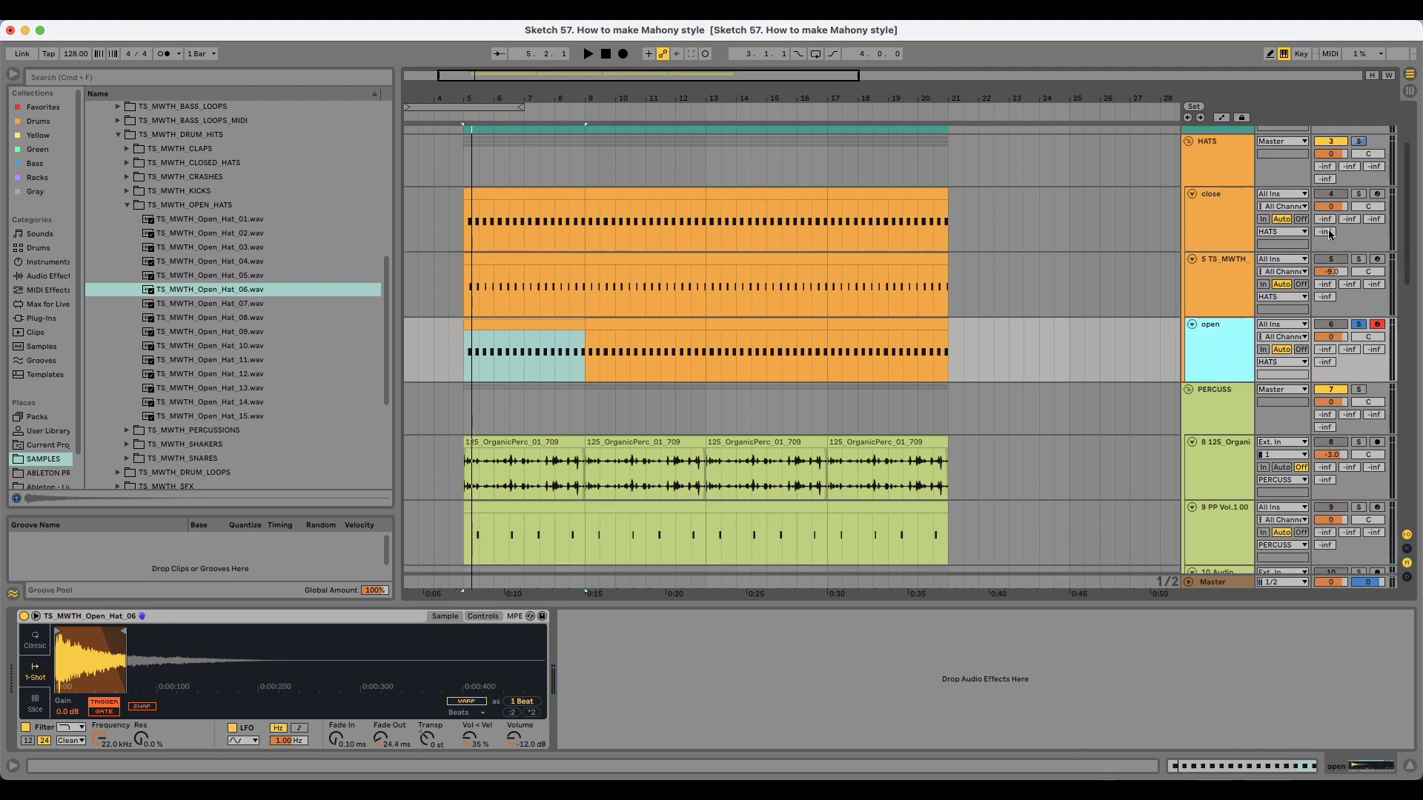
Step: Solo the TS_MWTH_Closed_Hat_22 track during playback and rename it "close 2"
left_click(1359, 259)
key("space")
left_click(1225, 268)
key("super+r")
type("close 2")
key("Return")
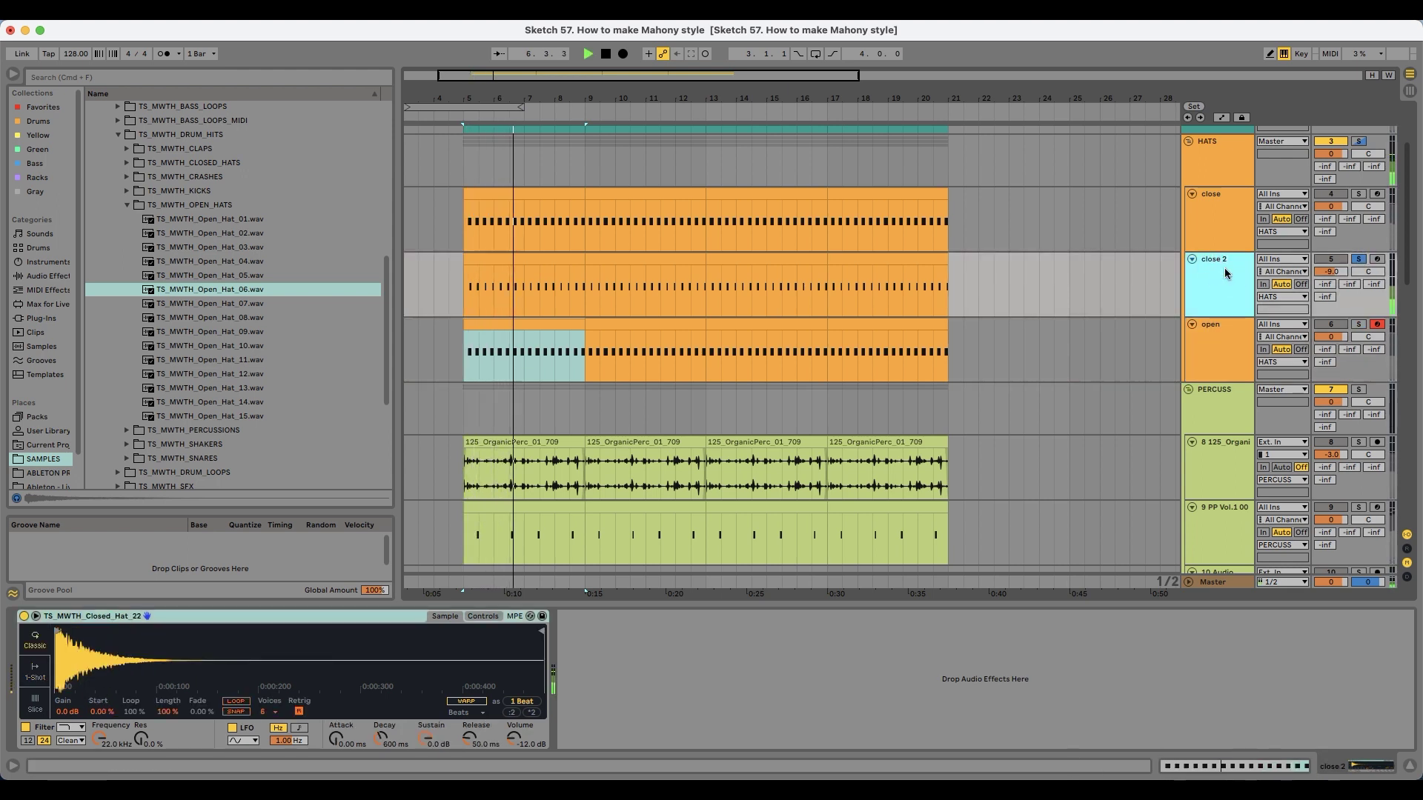
Step: Insert a MIDI track below the open track and name it "shakers"
left_click(1216, 334)
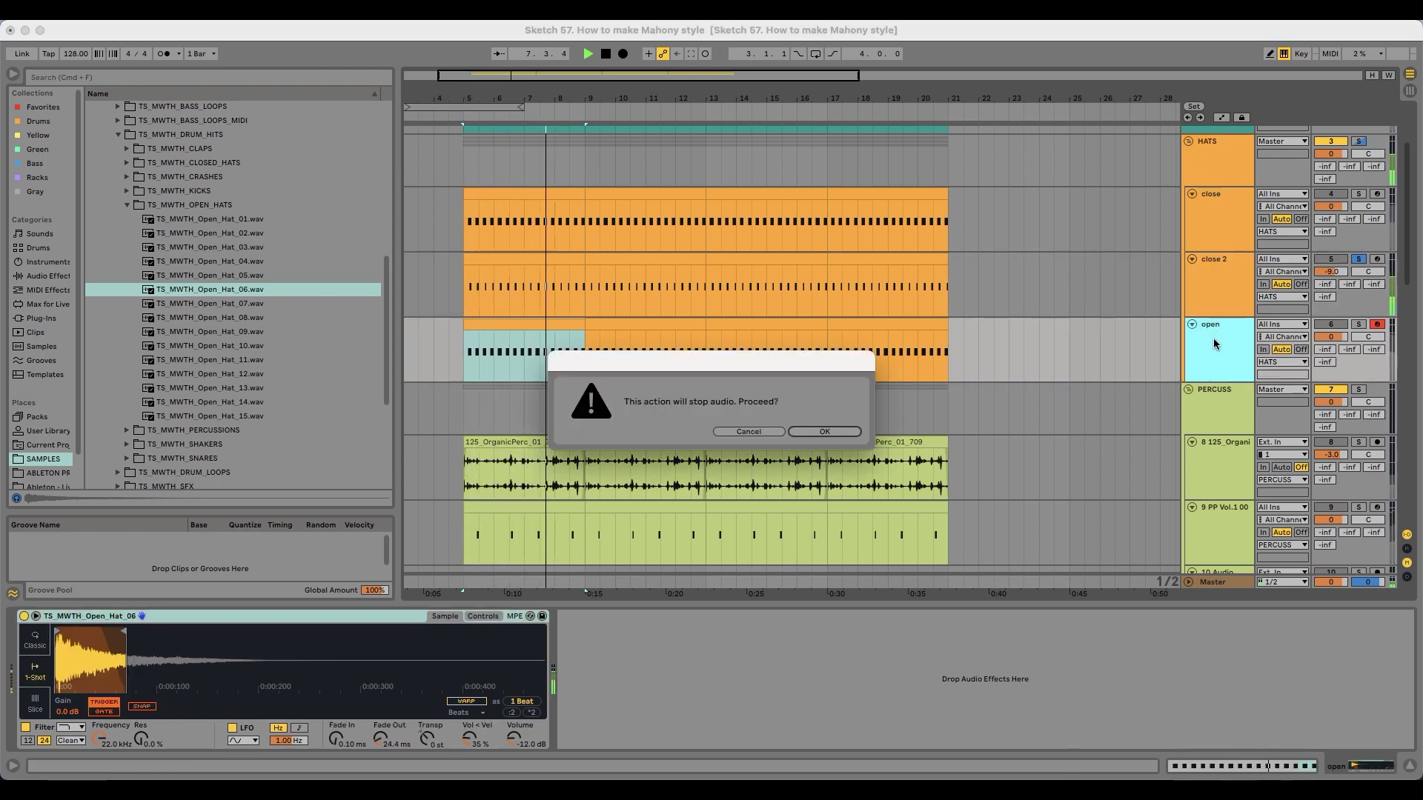
left_click(759, 433)
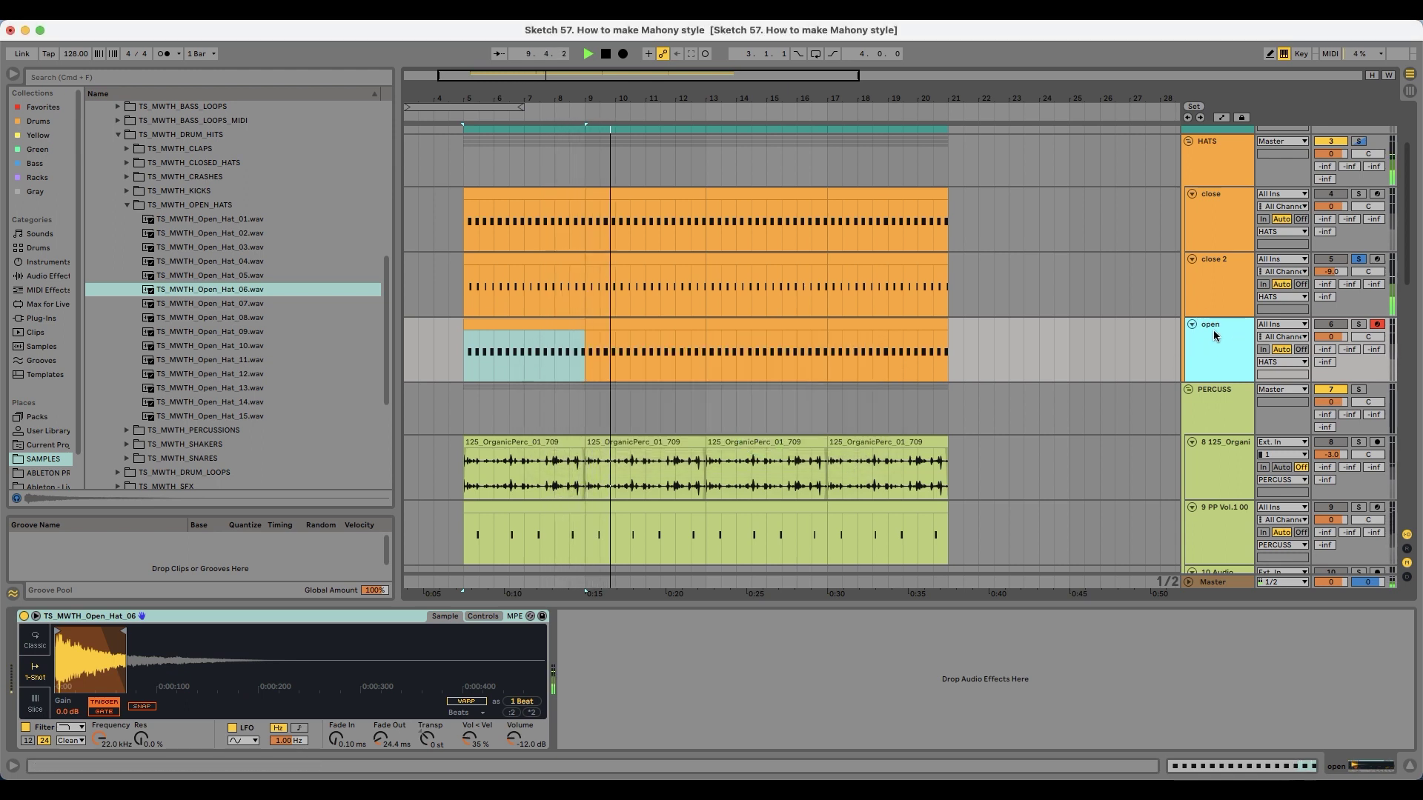
key("super+shift+t")
key("super+r")
type("sh")
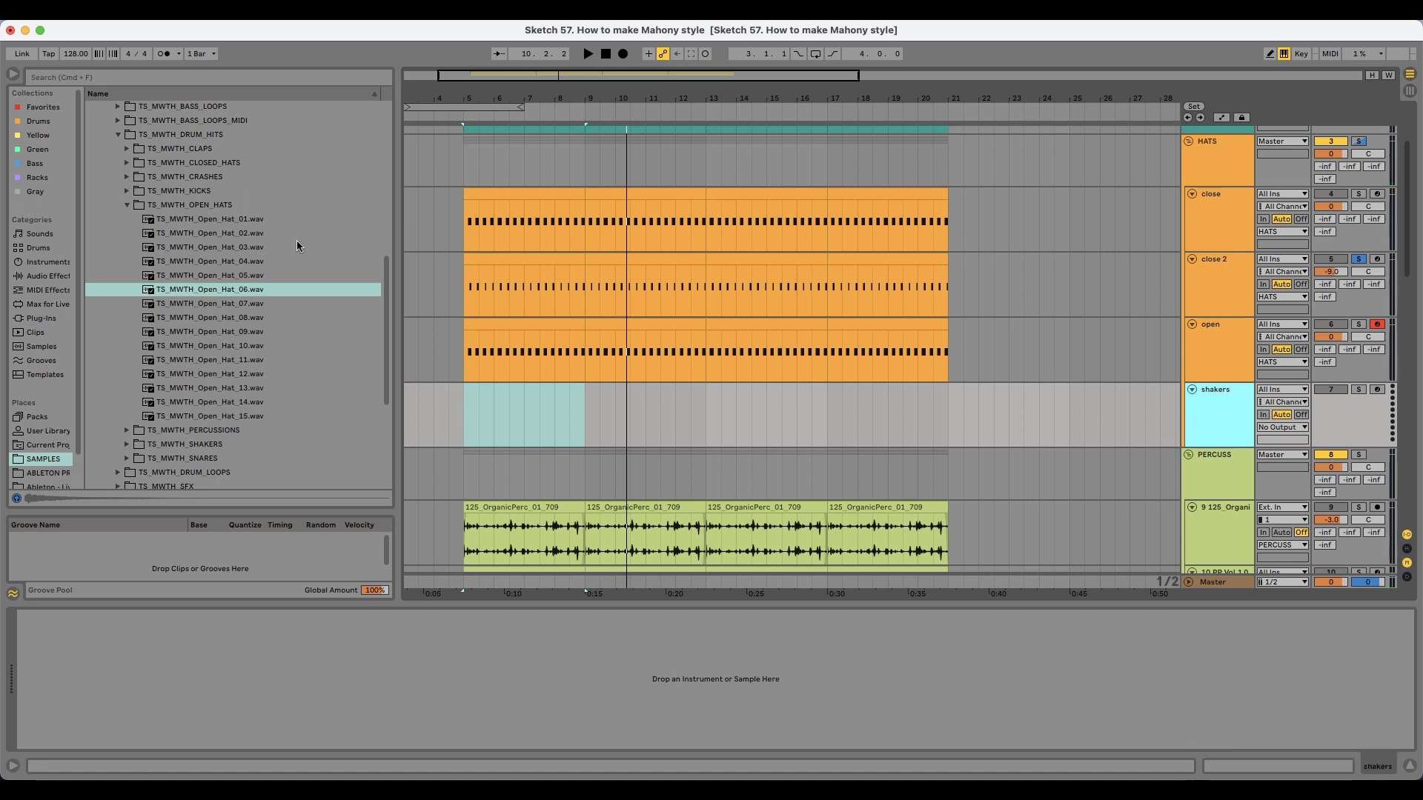
Step: Audition the first samples in the TS_MWTH_CLOSED_HATS folder as shaker candidates
left_click(232, 206)
key("Up")
key("Up")
key("Up")
key("Right")
key("Down")
key("Down")
key("Down")
key("Down")
key("Down")
key("Down")
key("Down")
key("Down")
key("Down")
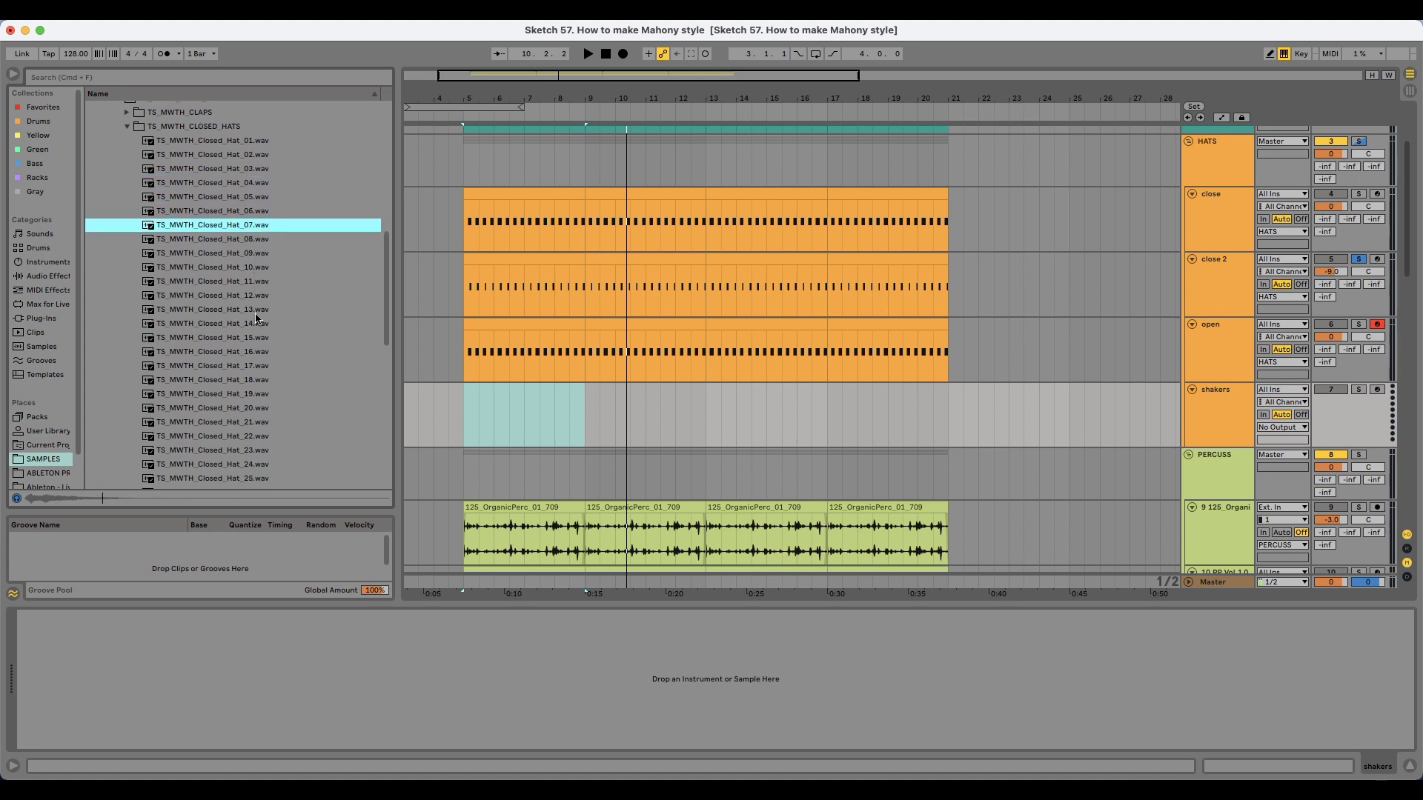
key("Down")
Step: Compare further closed hats and load TS_MWTH_Closed_Hat_15.wav onto the shakers track
left_click(245, 354)
scroll(245, 353, "down", 1)
key("Up")
key("Up")
key("Down")
left_click(253, 326)
left_click(253, 340)
scroll(241, 302, "down", 1)
scroll(240, 308, "up", 1)
left_click(238, 310)
left_click(1208, 404)
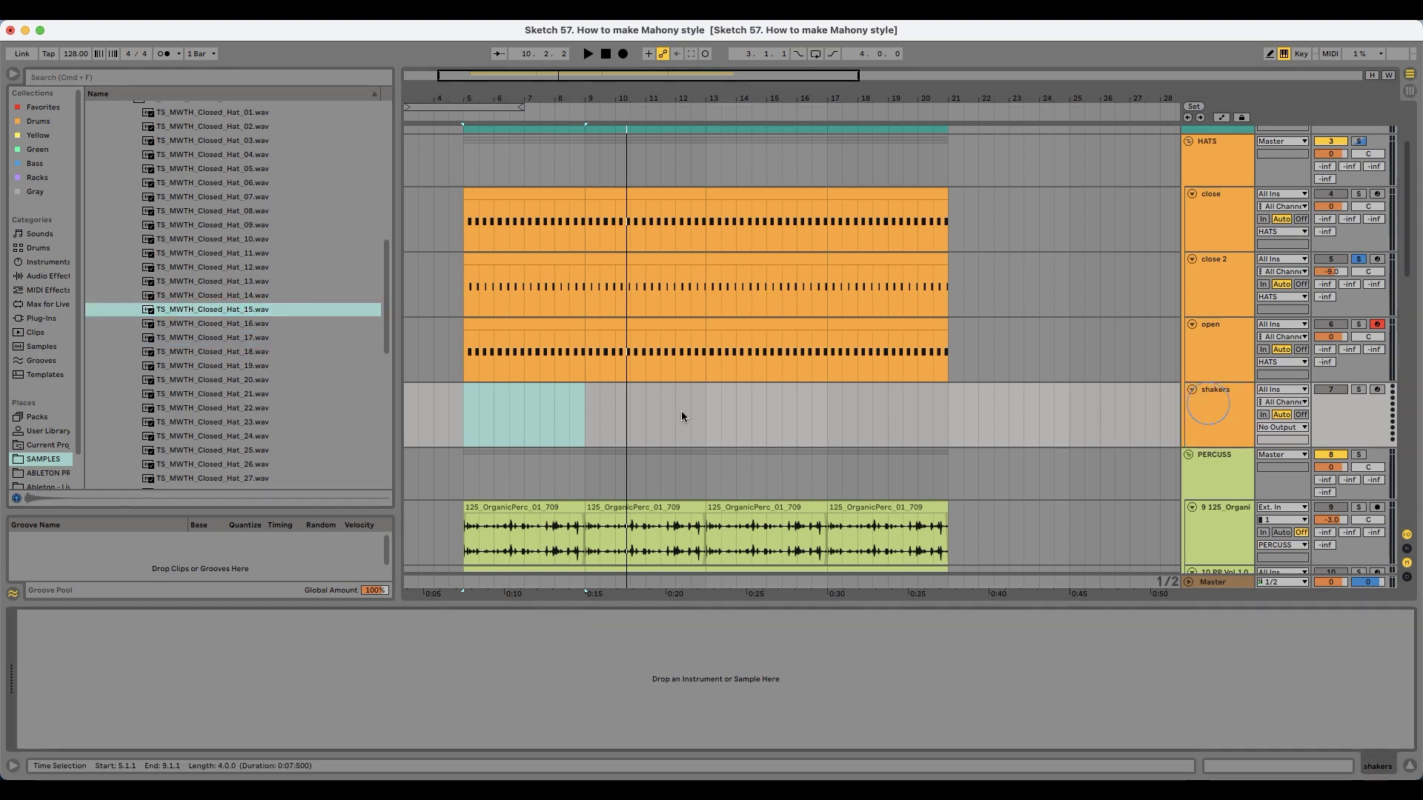
left_click_drag(235, 315, 376, 643)
Step: Audition the remaining closed hats in the folder, from TS_MWTH_Closed_Hat_21.wav onward, as alternatives
left_click(245, 393)
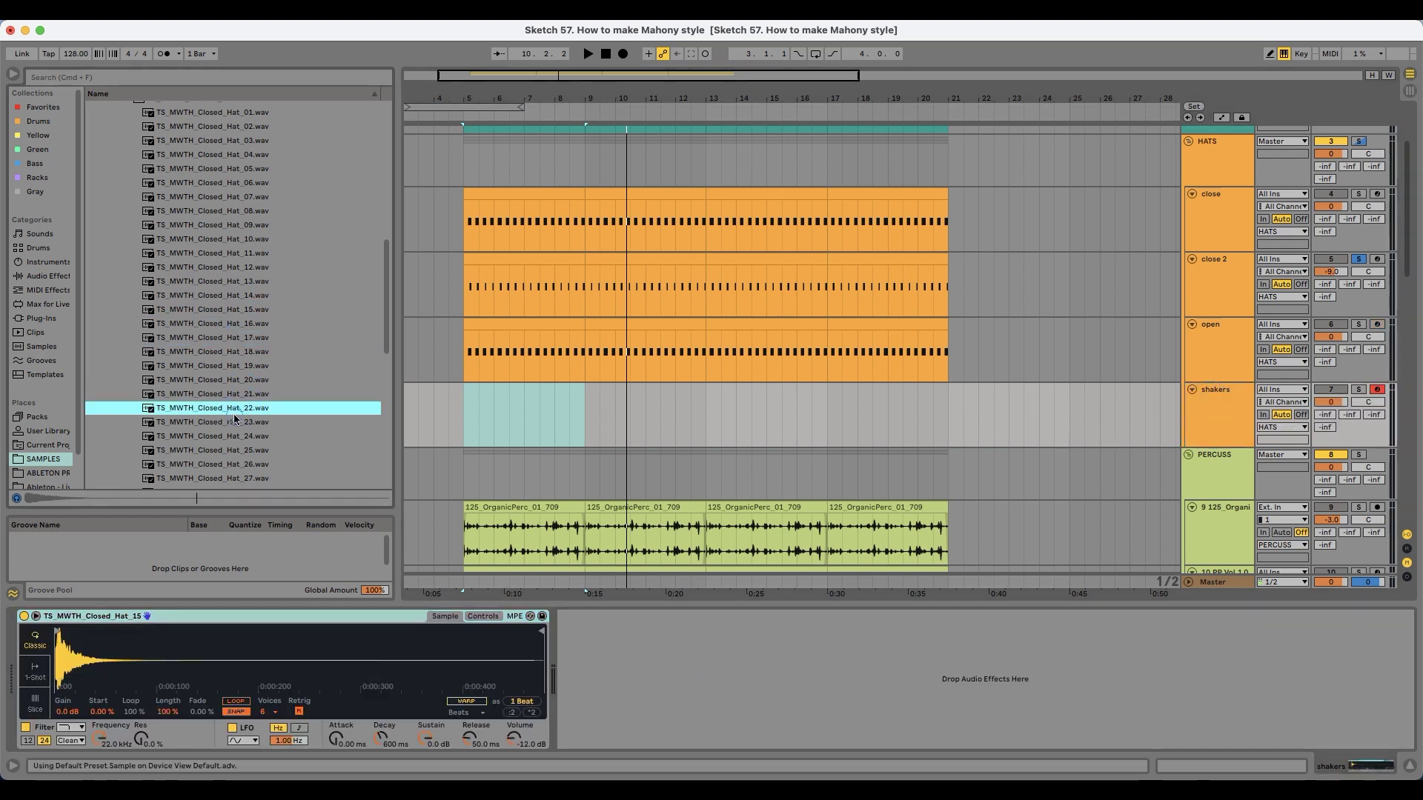
key("Down")
scroll(239, 393, "down", 5)
left_click(249, 399)
key("Down")
key("Down")
key("Down")
left_click(260, 383)
key("Up")
key("Up")
key("Up")
key("Up")
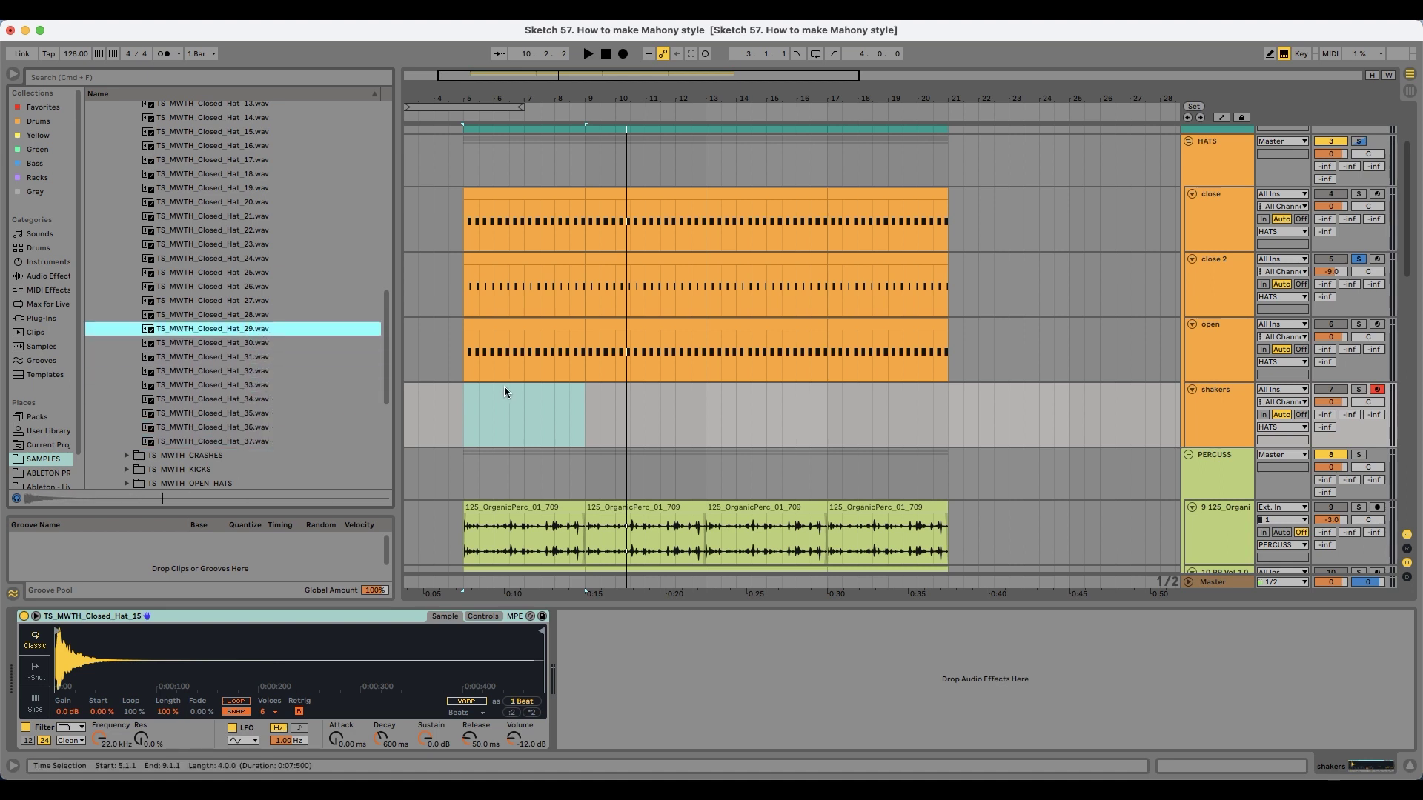
Step: Create an empty MIDI clip from bar 5 to bar 9 on the shakers track and solo the track
left_click(468, 392)
left_click_drag(467, 390, 566, 399)
key("super+shift+m")
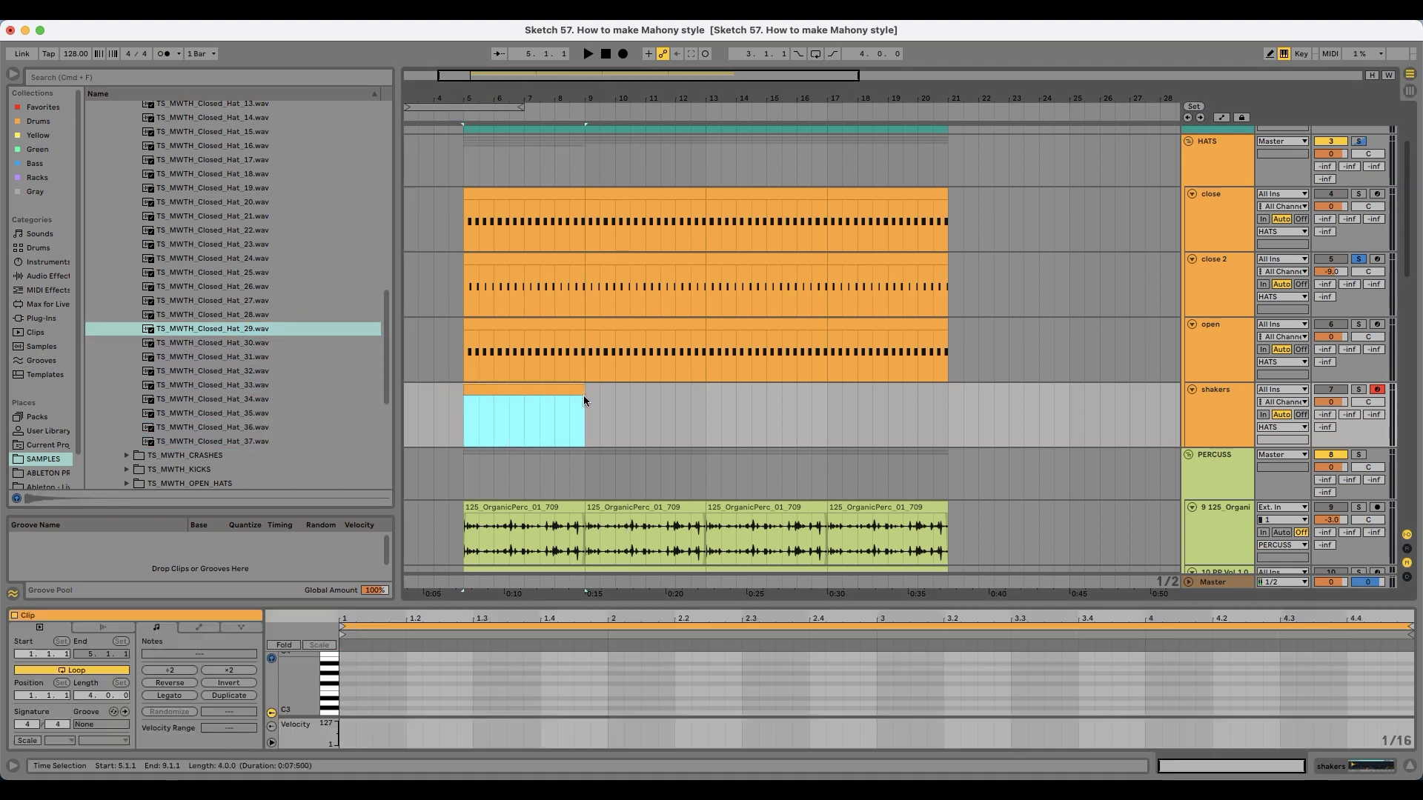
left_click(1362, 388)
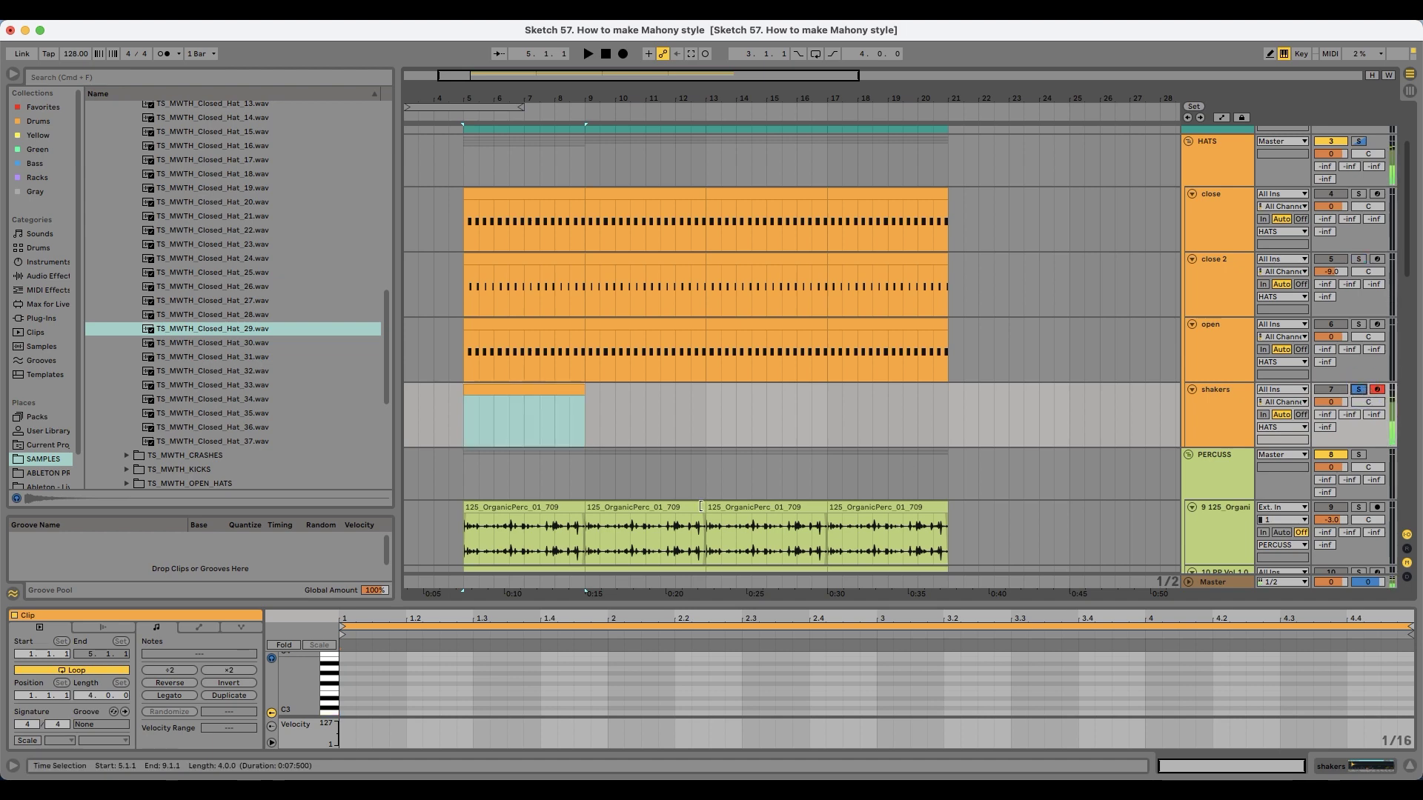
Step: Draw four consecutive 1/16 notes on C3 in the clip's first beat and lower the velocities of the first two, the first to 42
double_click(348, 691)
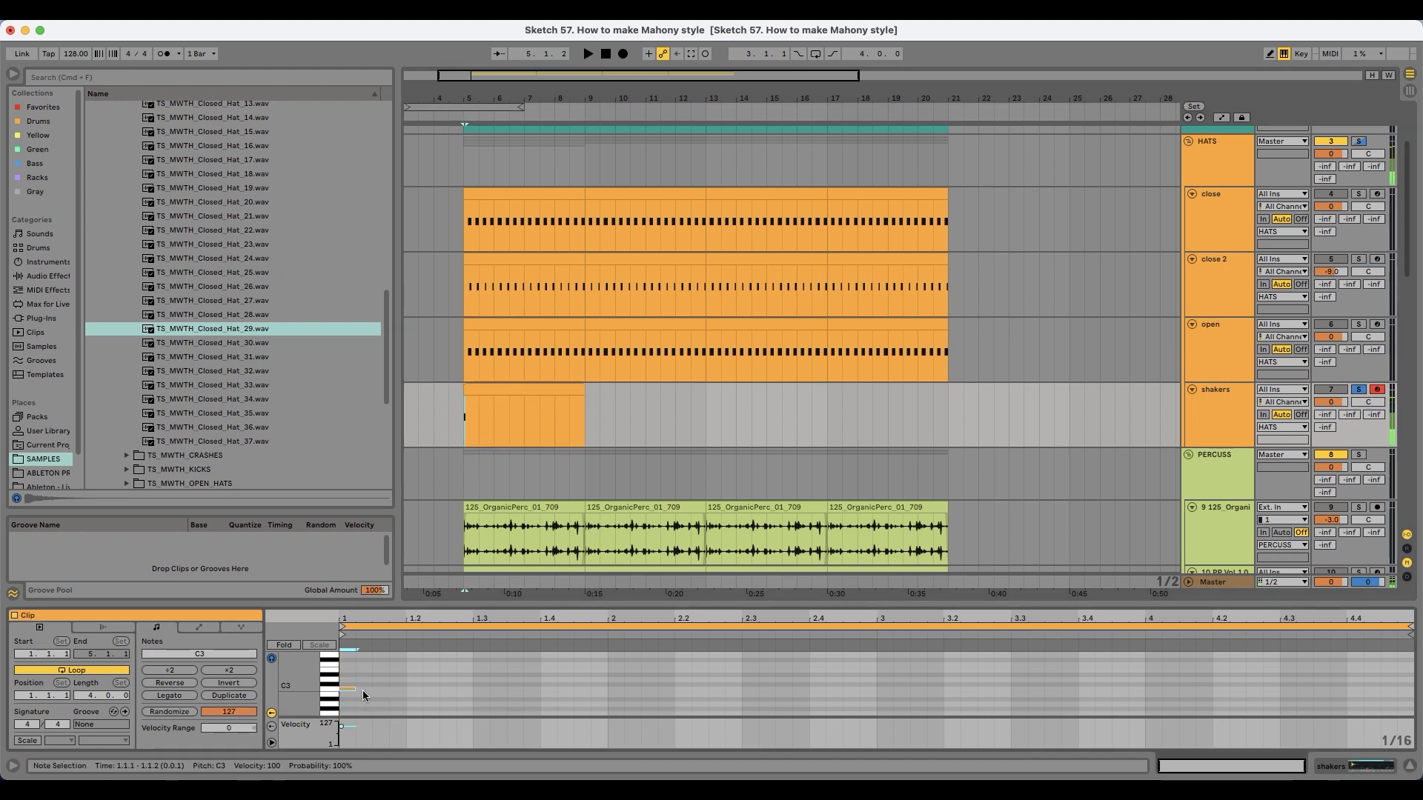
key("space")
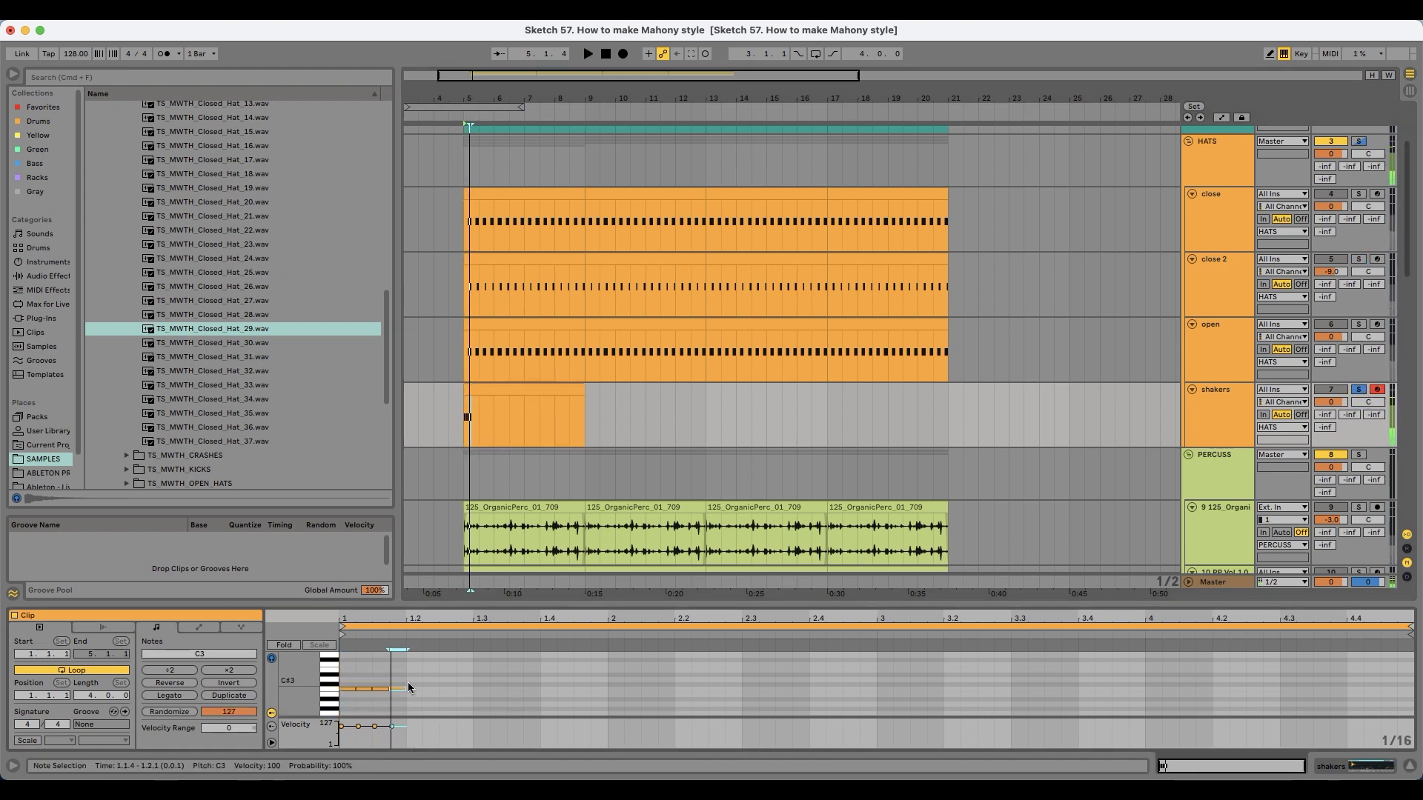
key("space")
left_click_drag(358, 727, 358, 731)
key("space")
key("space")
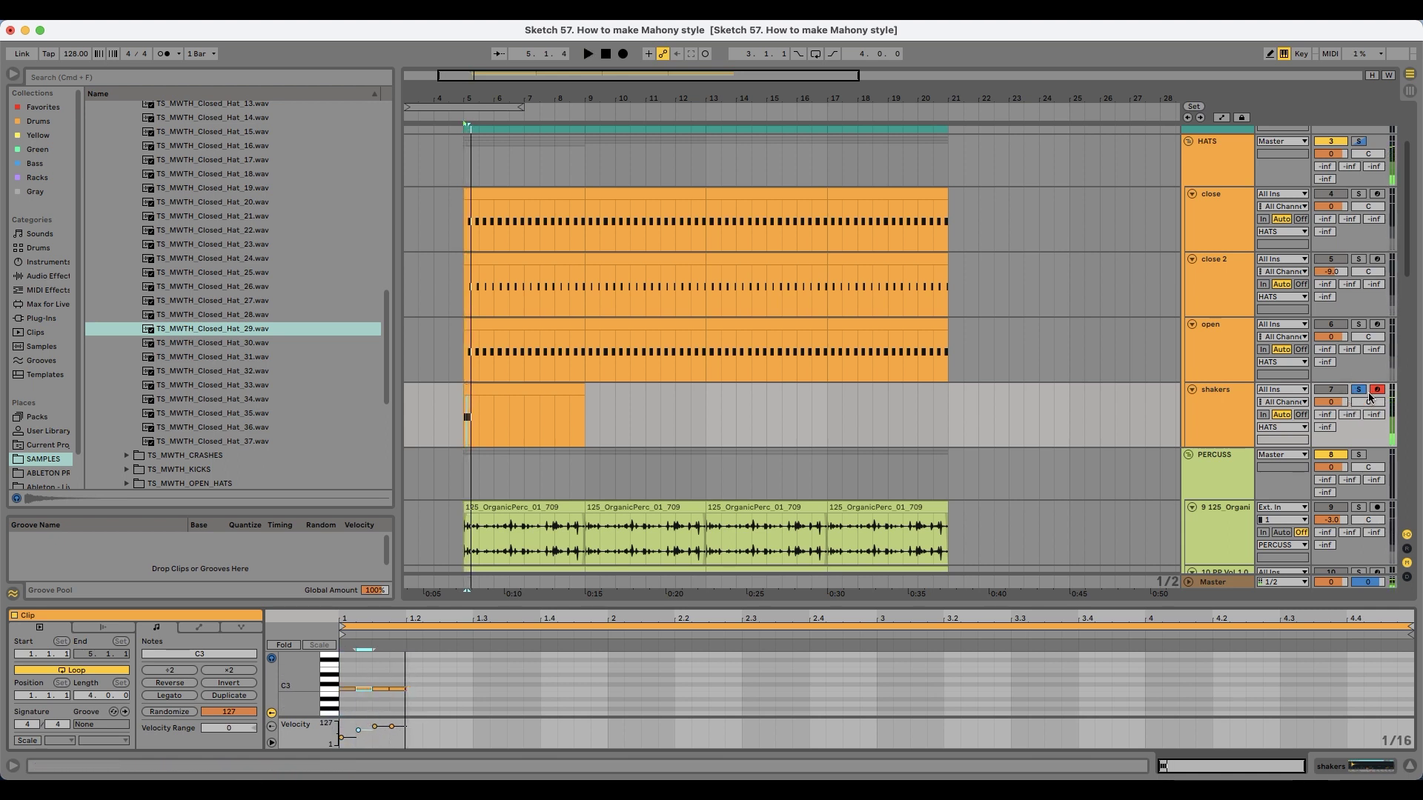
Step: Play the shaker pattern, select its four C3 notes and duplicate them three times to fill the clip's first bar
left_click(1342, 759)
left_click(492, 402)
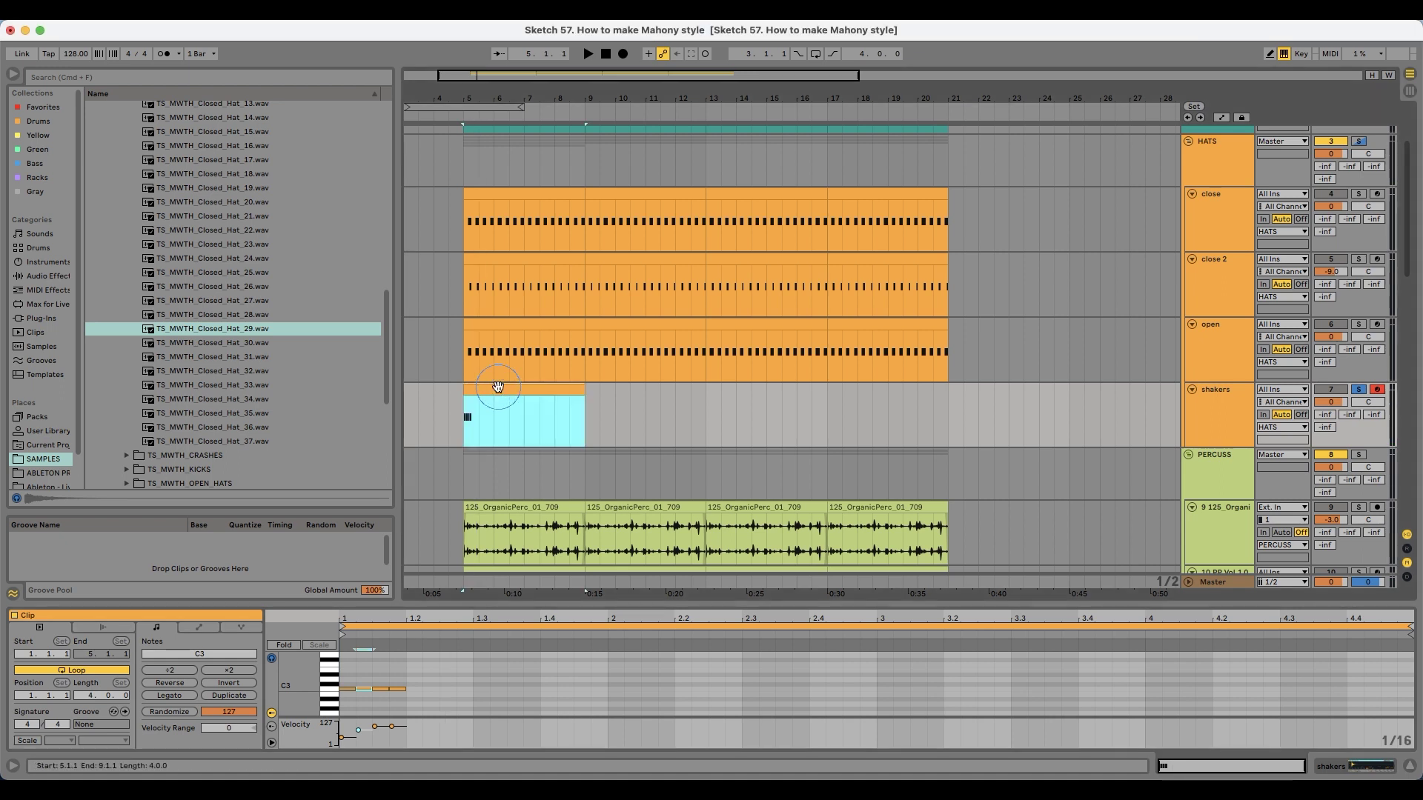
key("space")
left_click_drag(405, 682, 346, 704)
key("super+d")
key("super+d")
key("super+d")
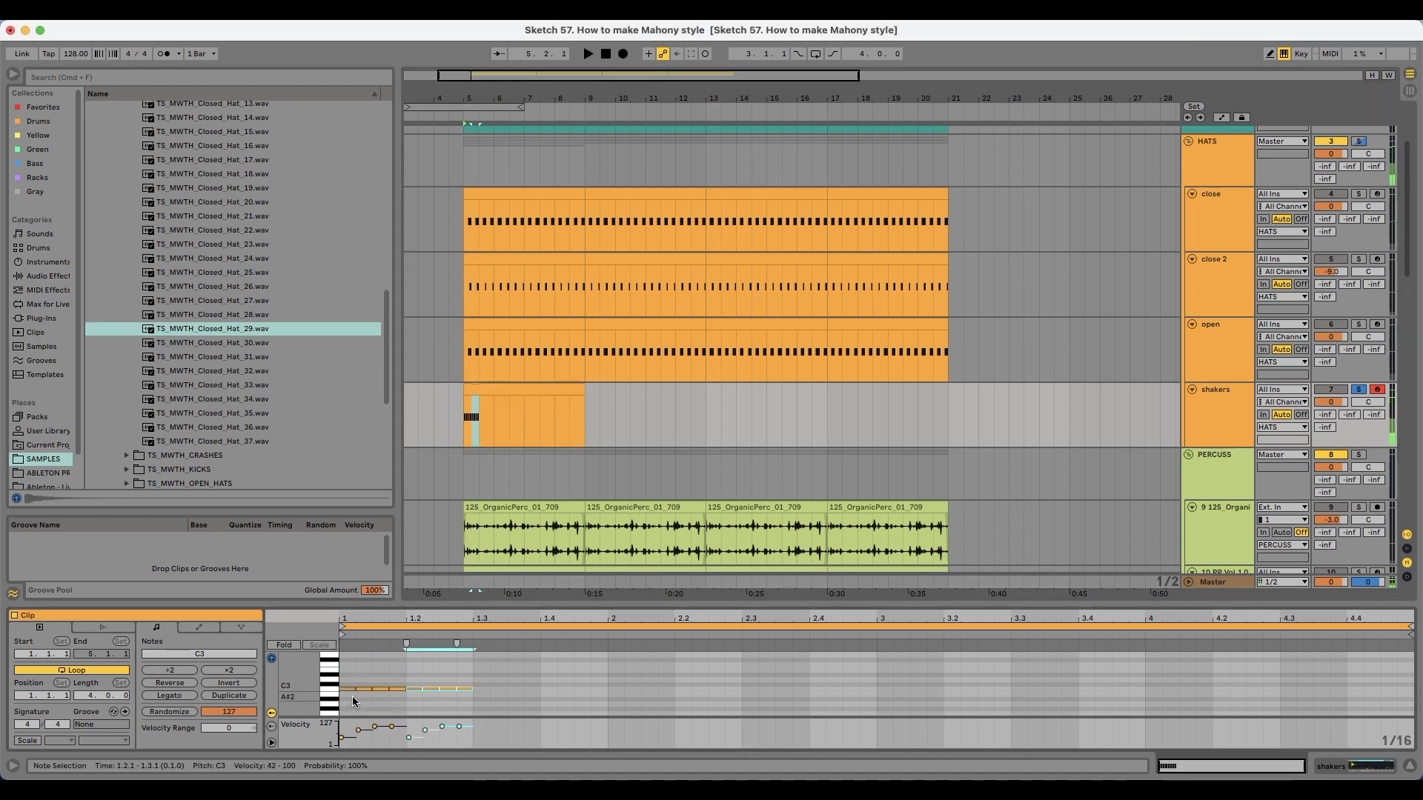
Step: Select the first bar of shaker notes and duplicate it three times to fill the four-bar clip
key("space")
left_click_drag(607, 687, 349, 699)
key("super+d")
key("super+d")
key("super+d")
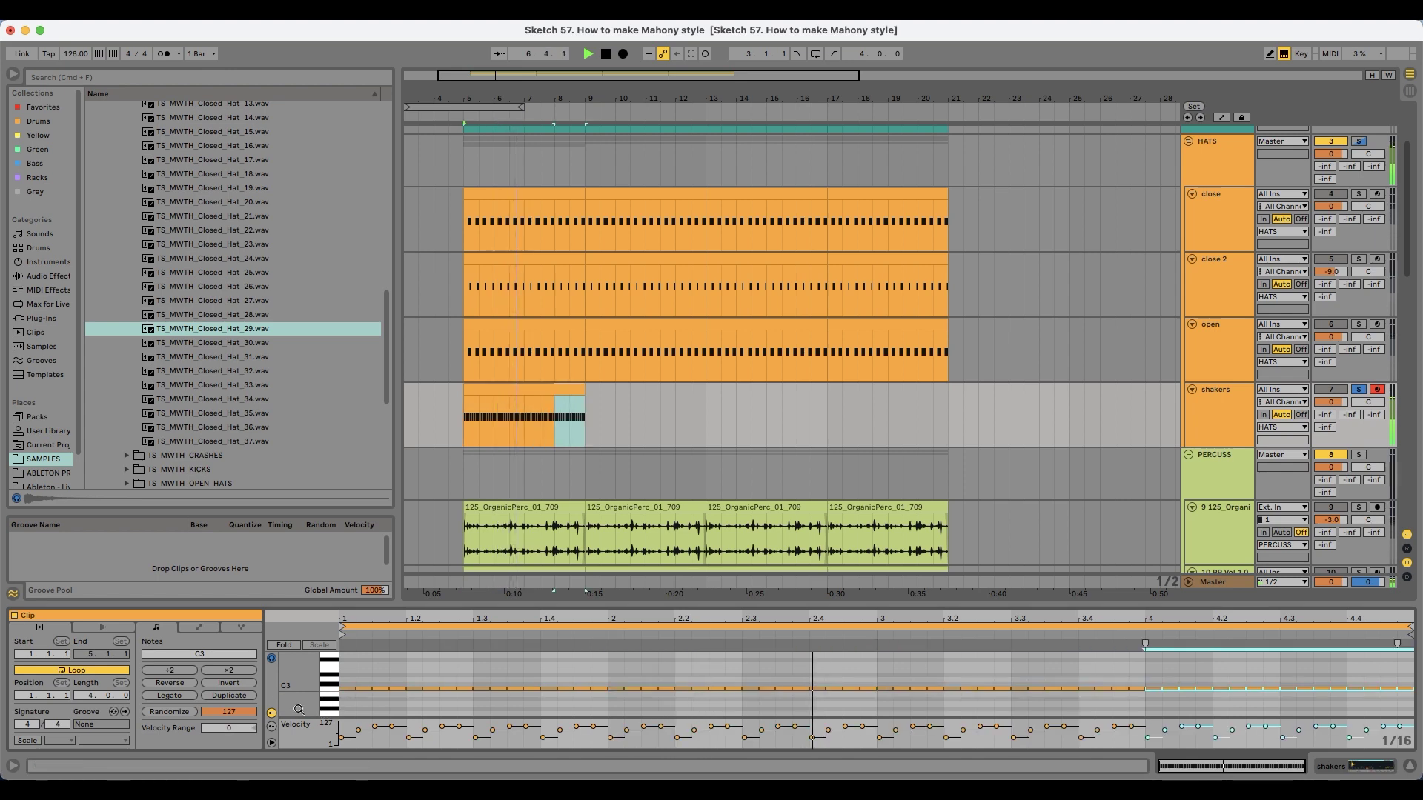
Step: Shorten the shaker sound in its Simpler by setting sustain to -inf dB and decay to about 107 ms
left_click(1239, 402)
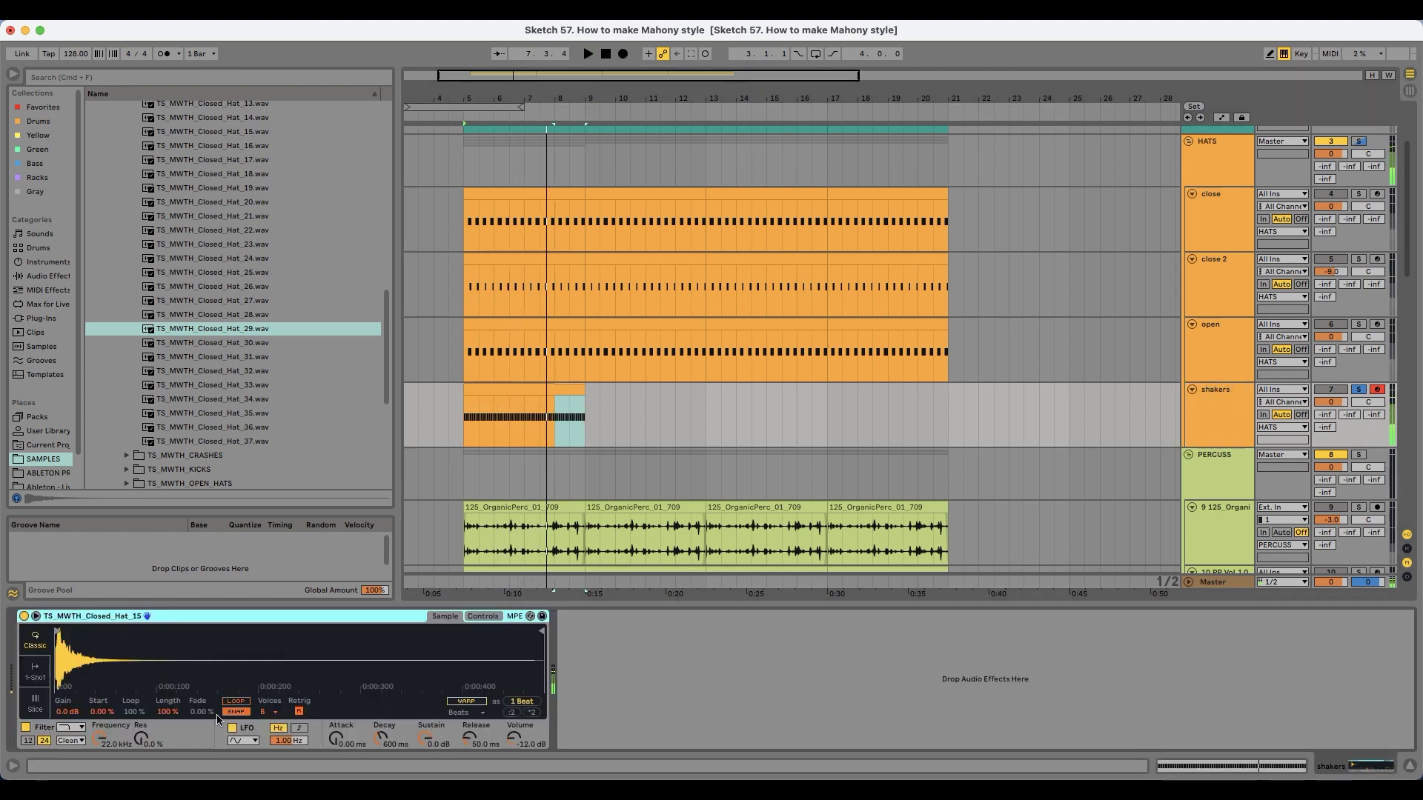
left_click(245, 713)
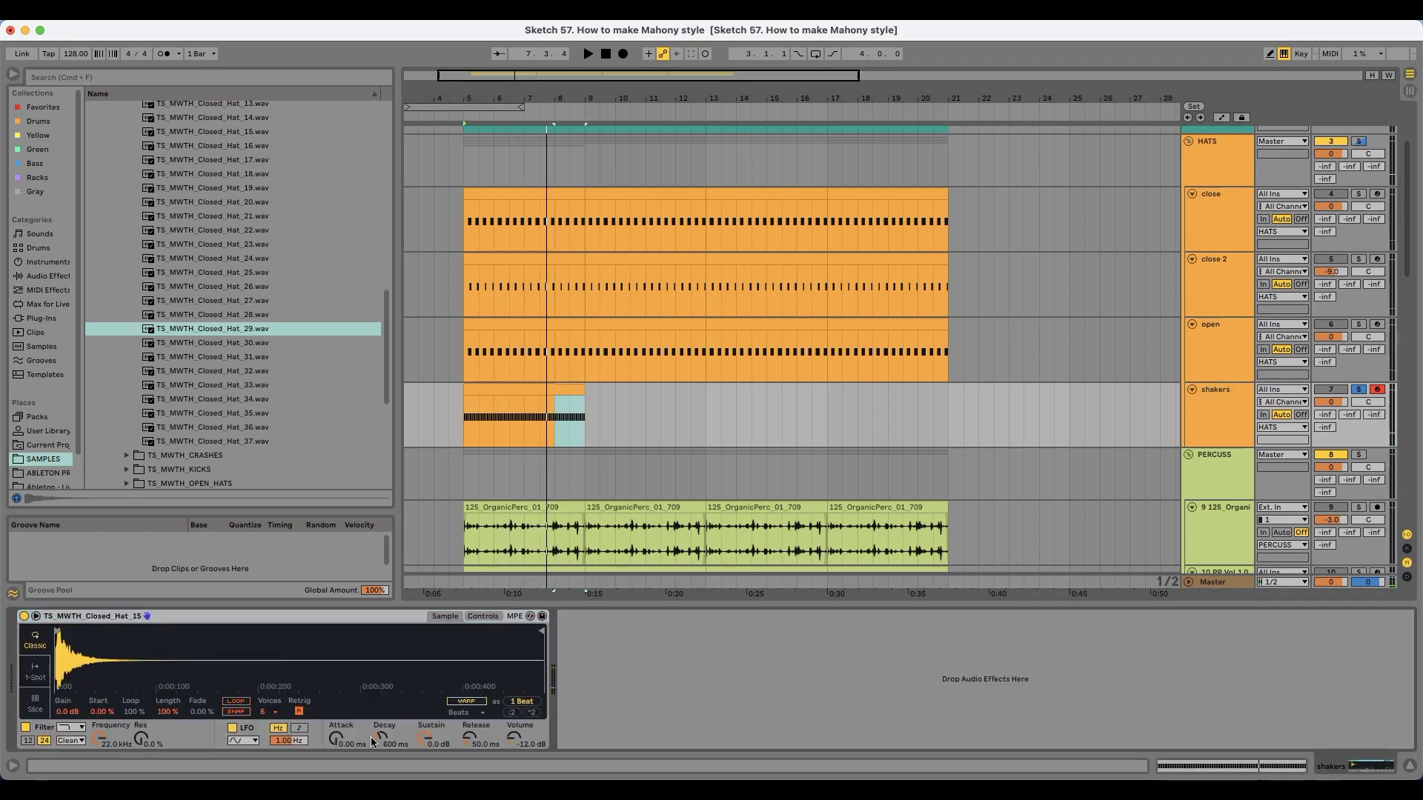
left_click_drag(433, 748, 434, 771)
key("space")
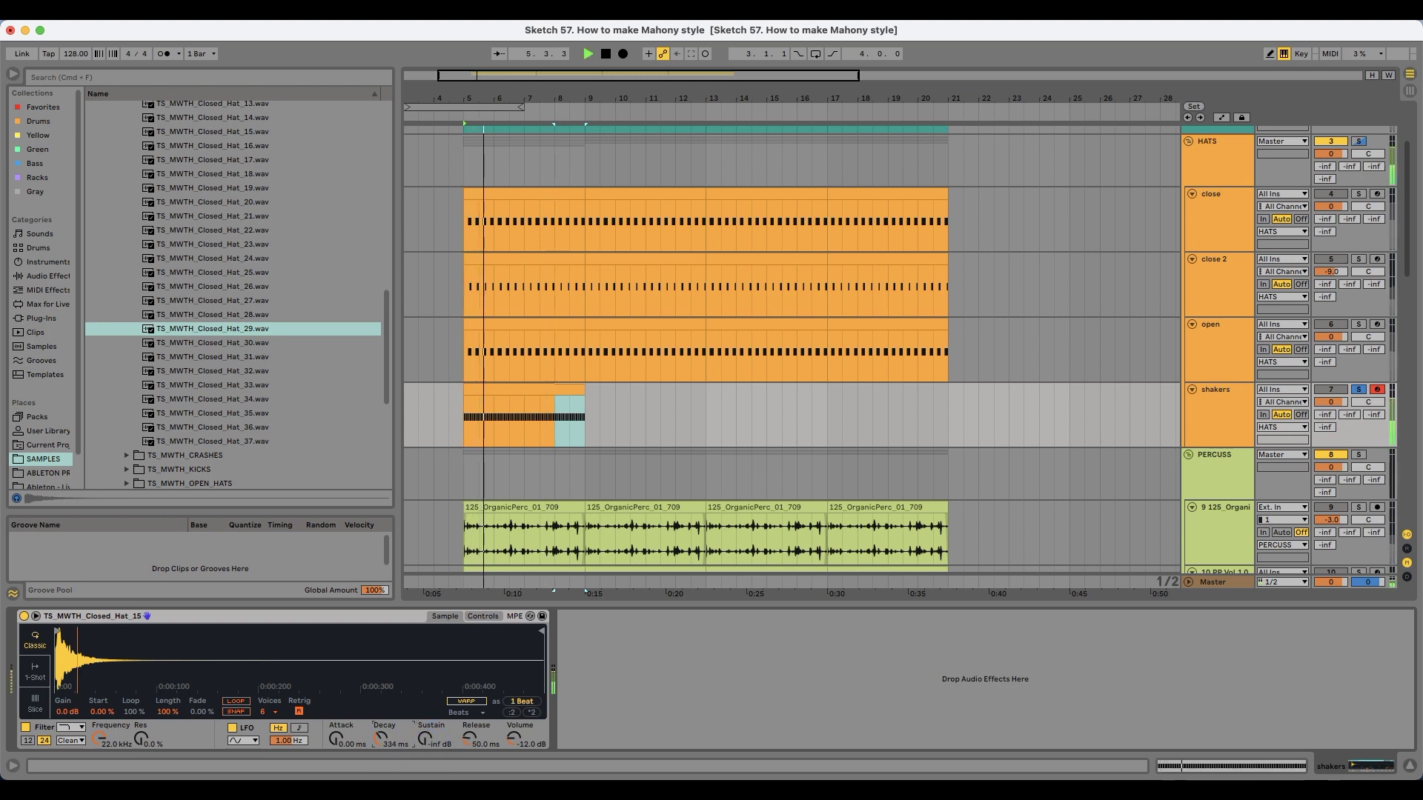
left_click_drag(380, 738, 380, 729)
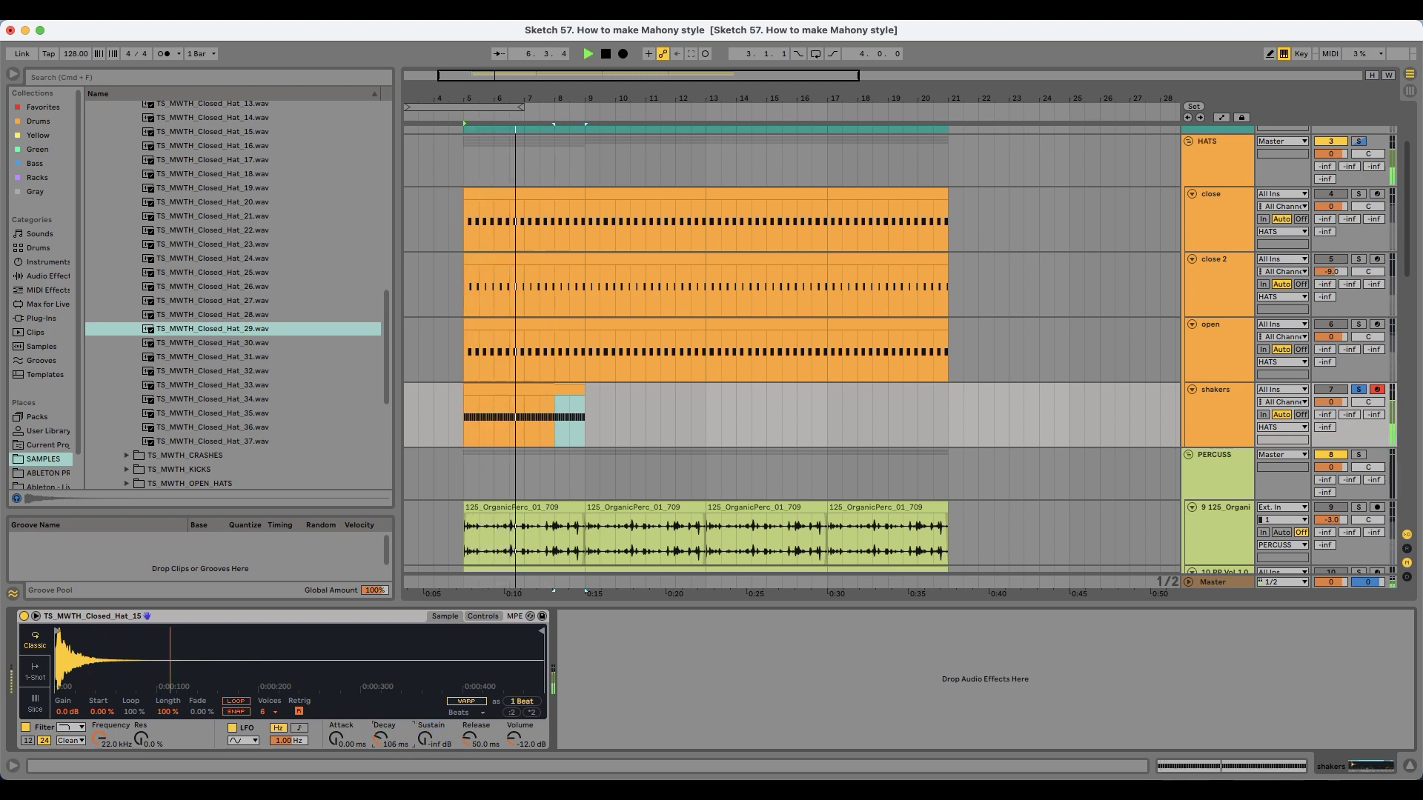
Step: Duplicate the four-bar shakers clip three times to reach bar 21 and solo the HATS group
left_click(522, 394)
key("super+d")
key("super+d")
key("super+d")
left_click(1361, 143)
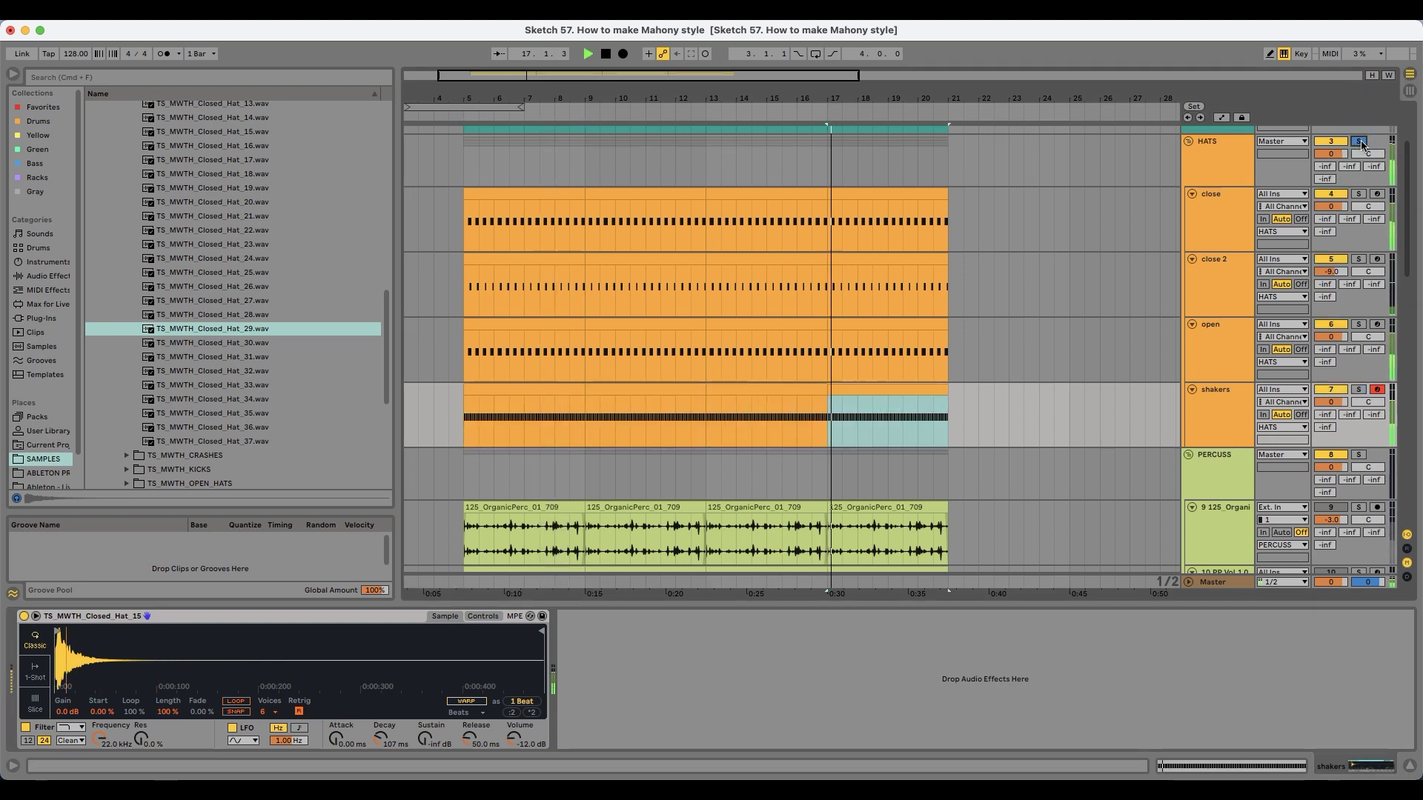
Step: Switch the open hat's Simpler to Classic mode and set its decay to 928 ms and sustain to -inf dB
left_click(571, 330)
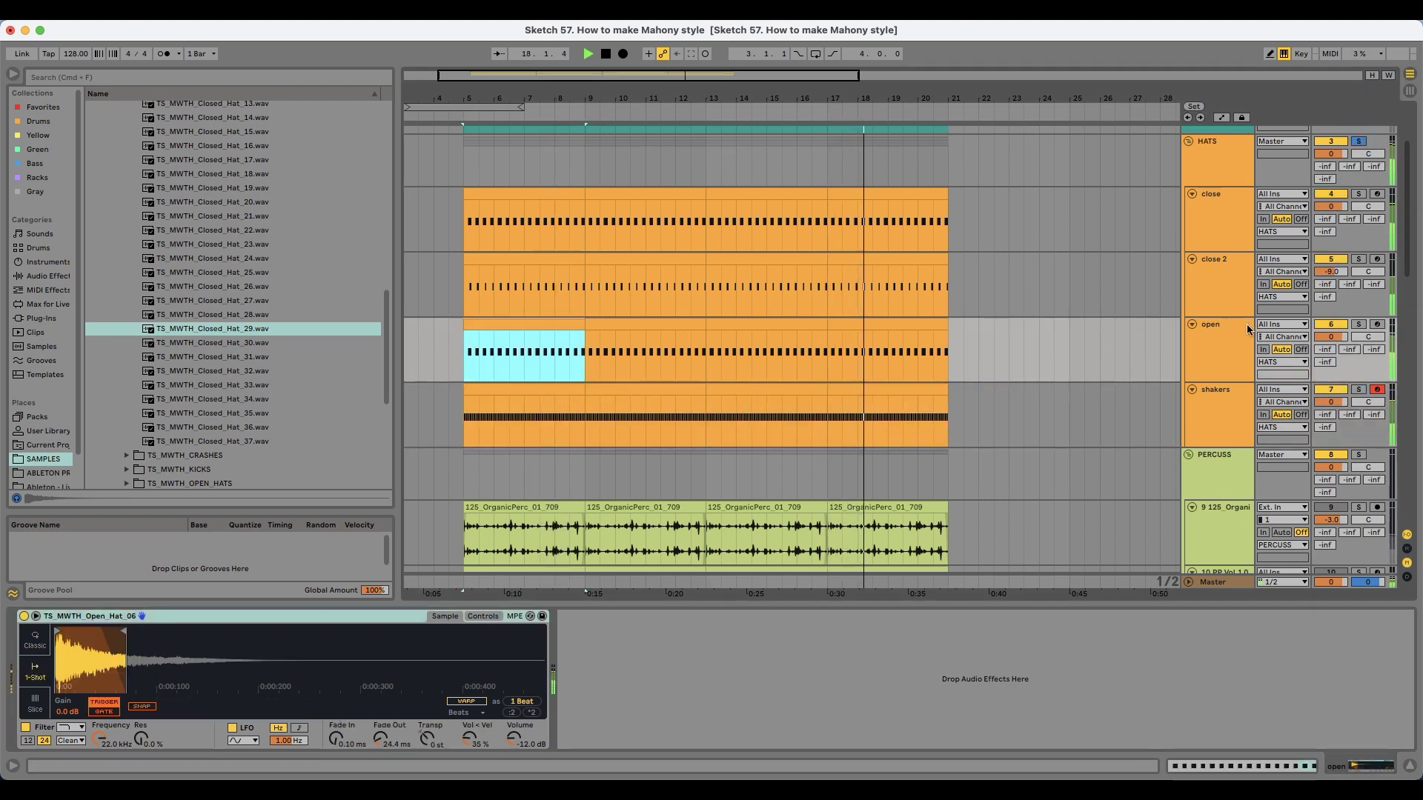
double_click(1210, 329)
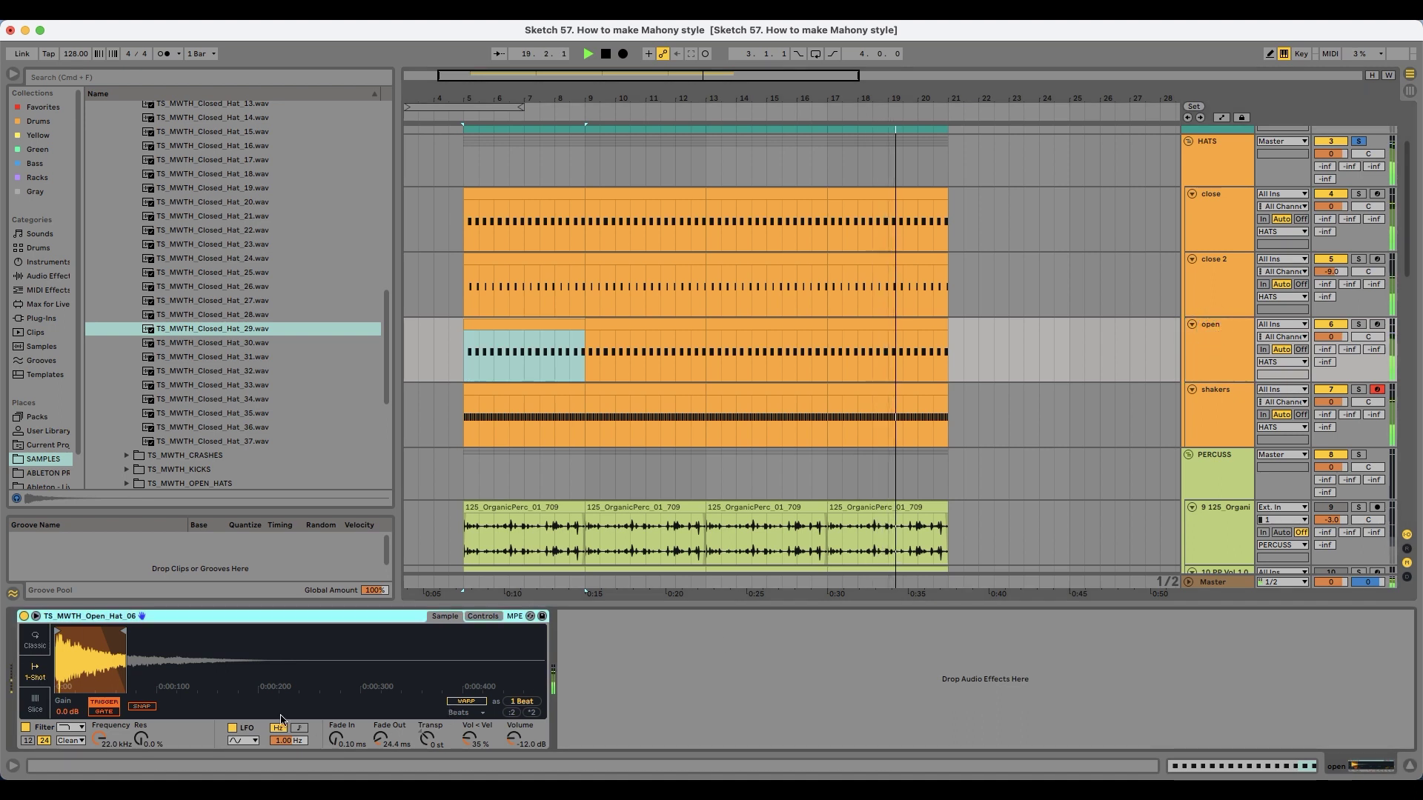
left_click(35, 640)
key("space")
left_click_drag(384, 744, 384, 730)
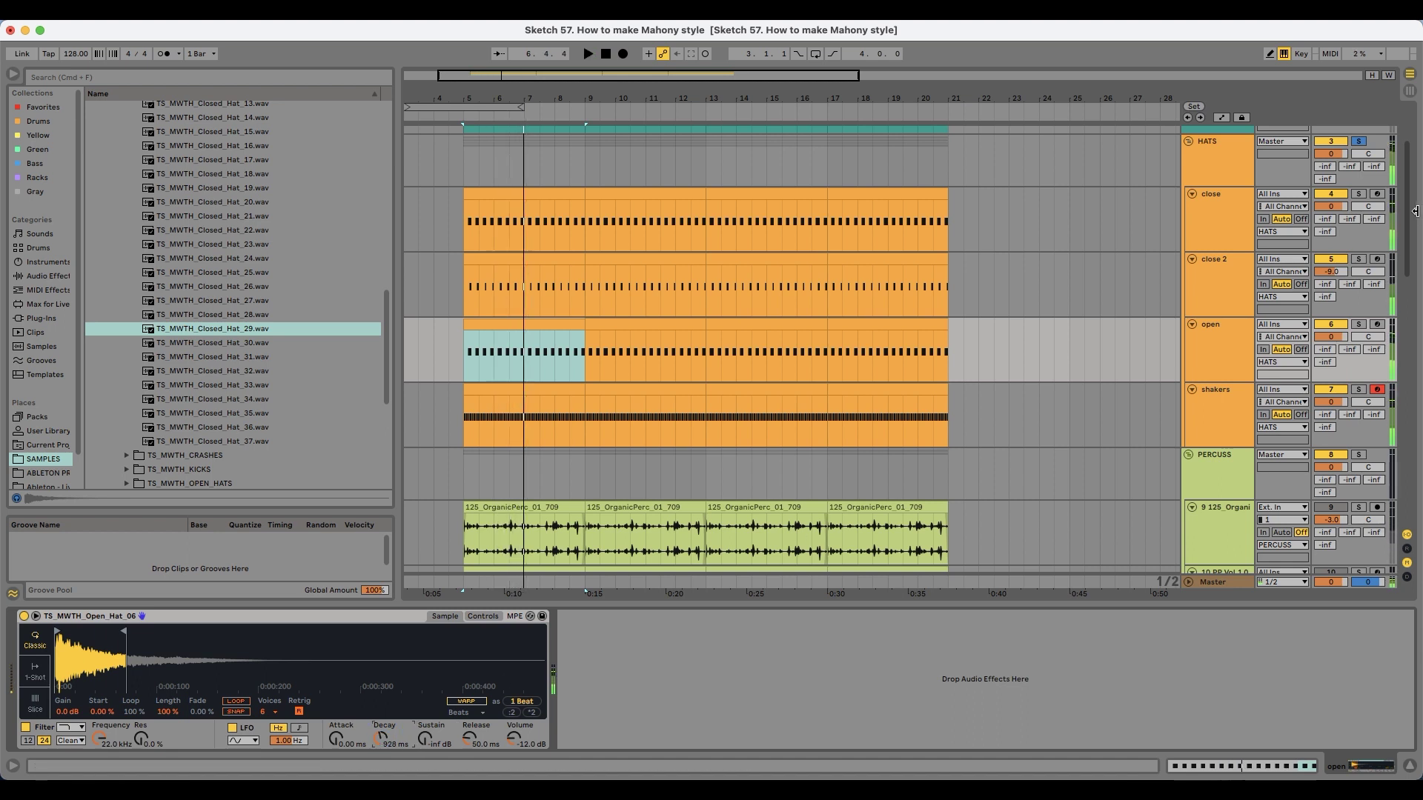
Step: Extend the open hat sample by moving its end marker to about 100 ms, checking it in playback
key("space")
mouse_move(124, 632)
left_mouse_down()
mouse_move(240, 634)
mouse_move(135, 635)
mouse_move(157, 636)
left_mouse_up()
key("space")
Step: Lower the shaker sample's gain to -8.2 dB, unsolo the HATS group and play the beat
double_click(1221, 404)
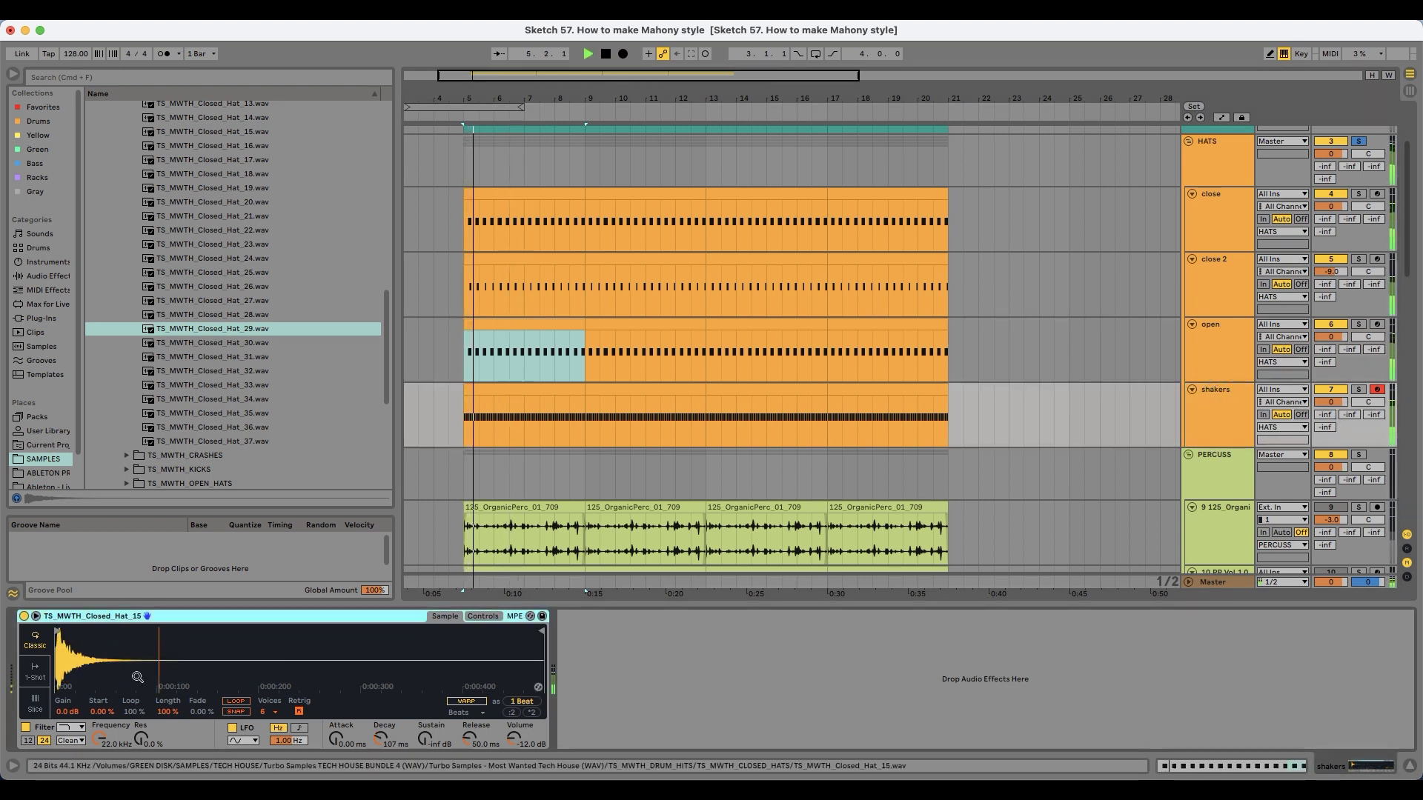
left_click_drag(69, 712, 69, 730)
left_click(487, 281)
key("space")
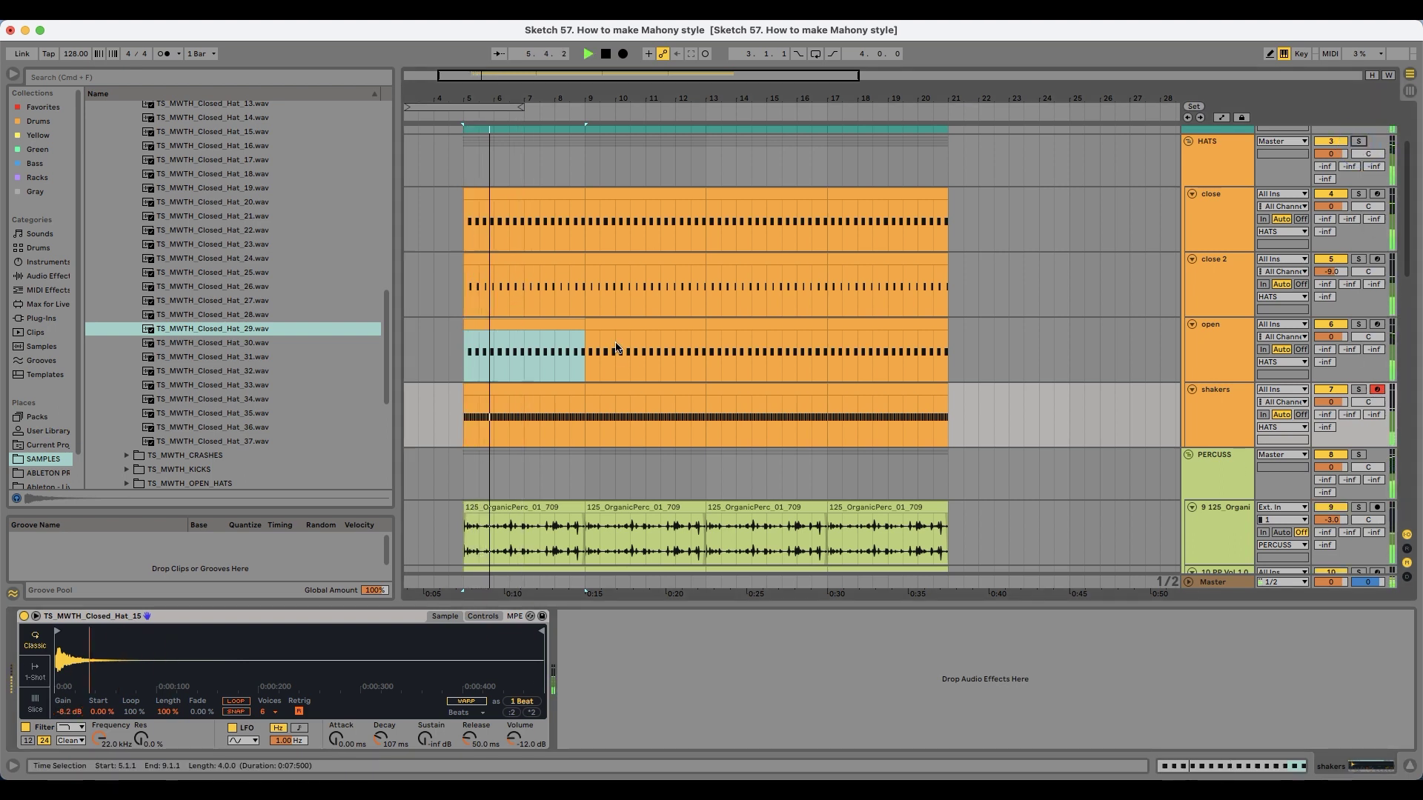
left_click(555, 322)
mouse_move(583, 98)
left_mouse_down()
mouse_move(629, 98)
mouse_move(589, 97)
left_mouse_up()
left_click(679, 322)
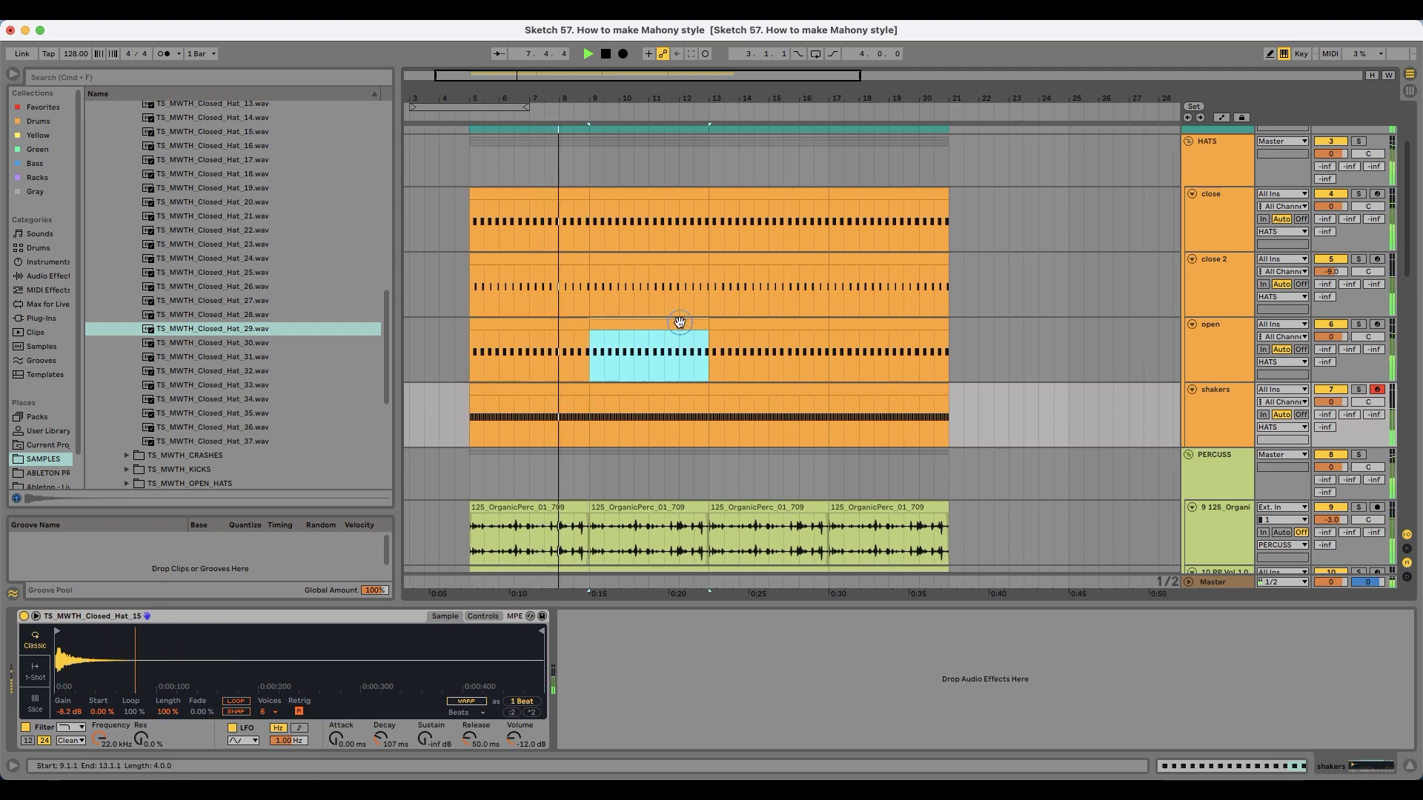
left_click(521, 321)
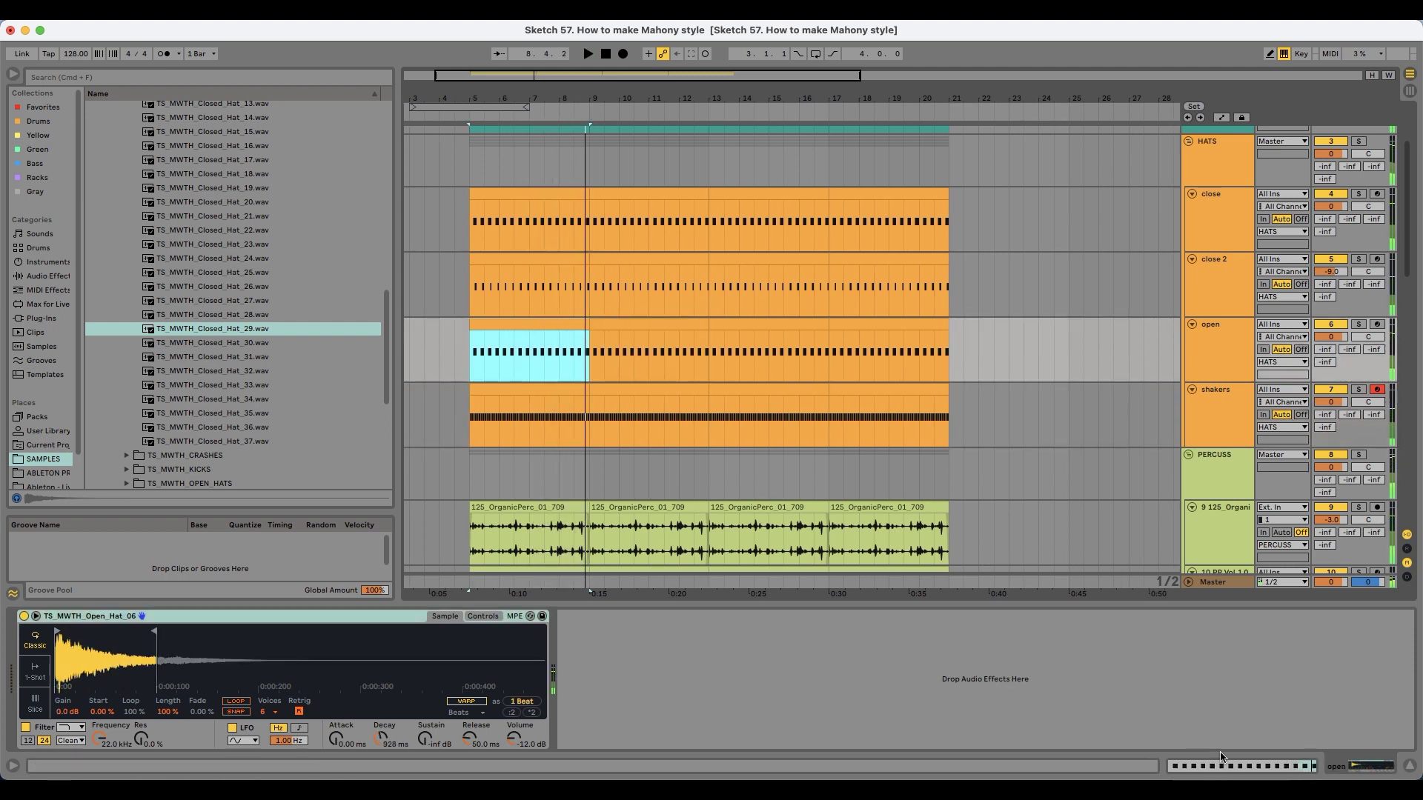
left_click(1347, 764)
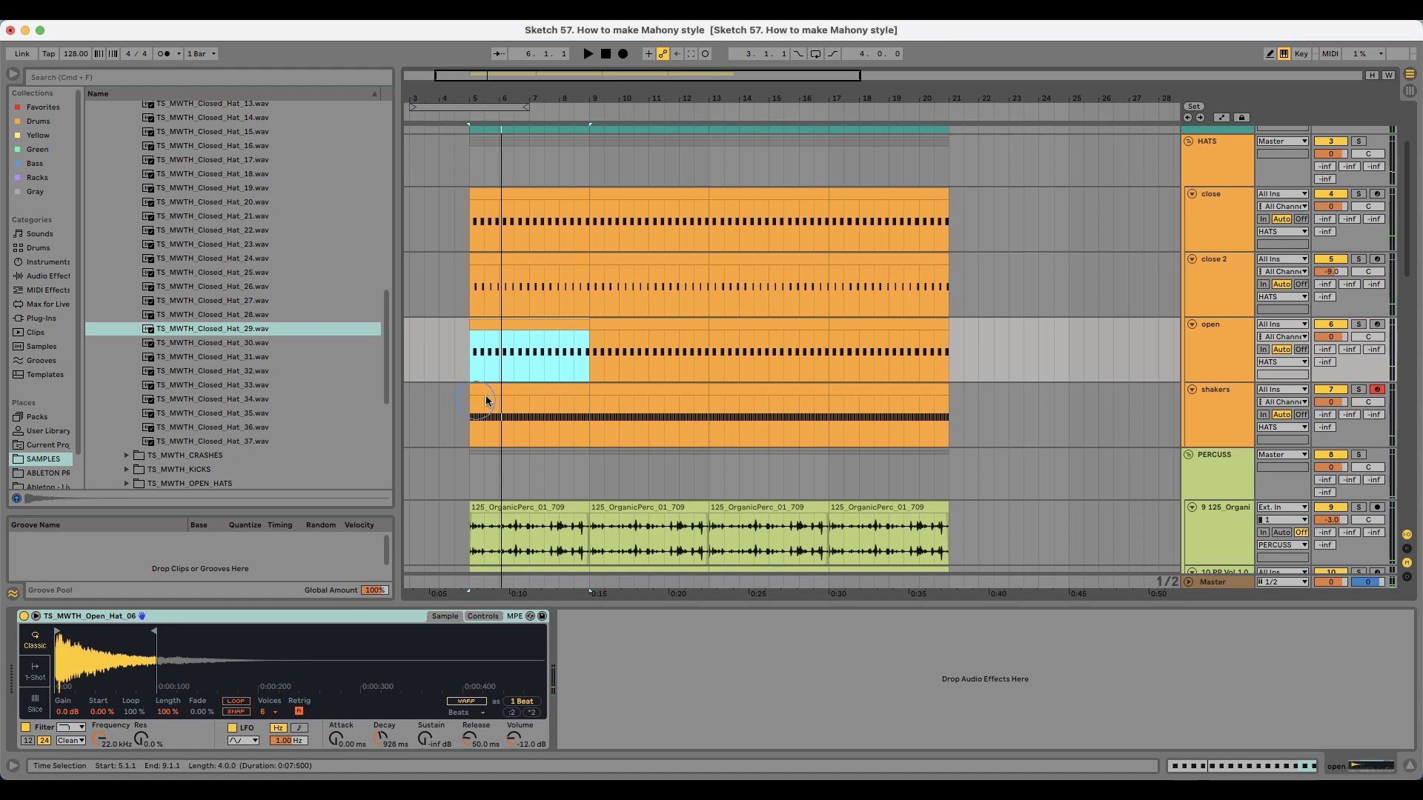
left_click(478, 415)
Step: Lower the OrganicPerc loop track's volume to -10.5 dB during playback
key("space")
scroll(1183, 471, "down", 3)
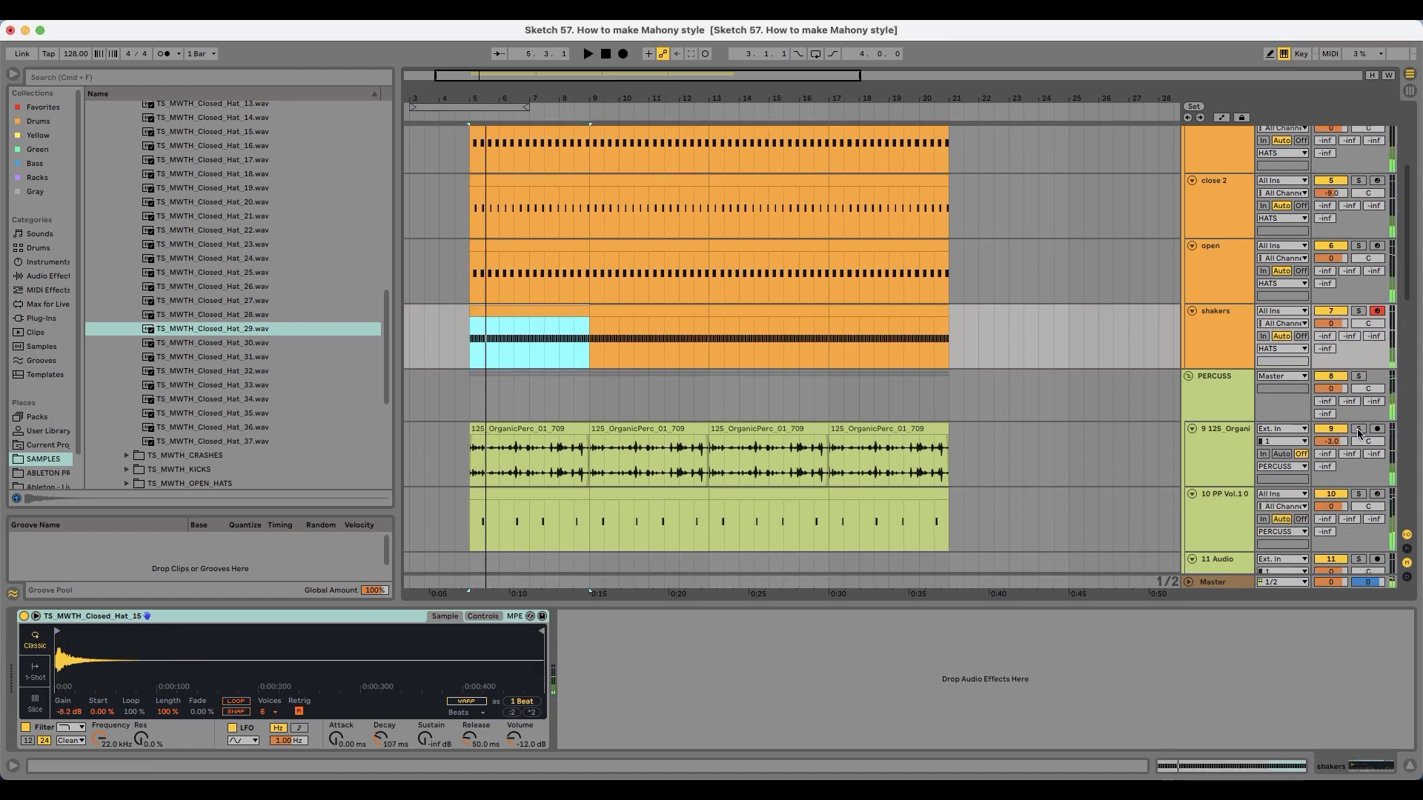
scroll(953, 380, "down", 3)
left_click(1203, 355)
left_click_drag(1331, 361, 1331, 378)
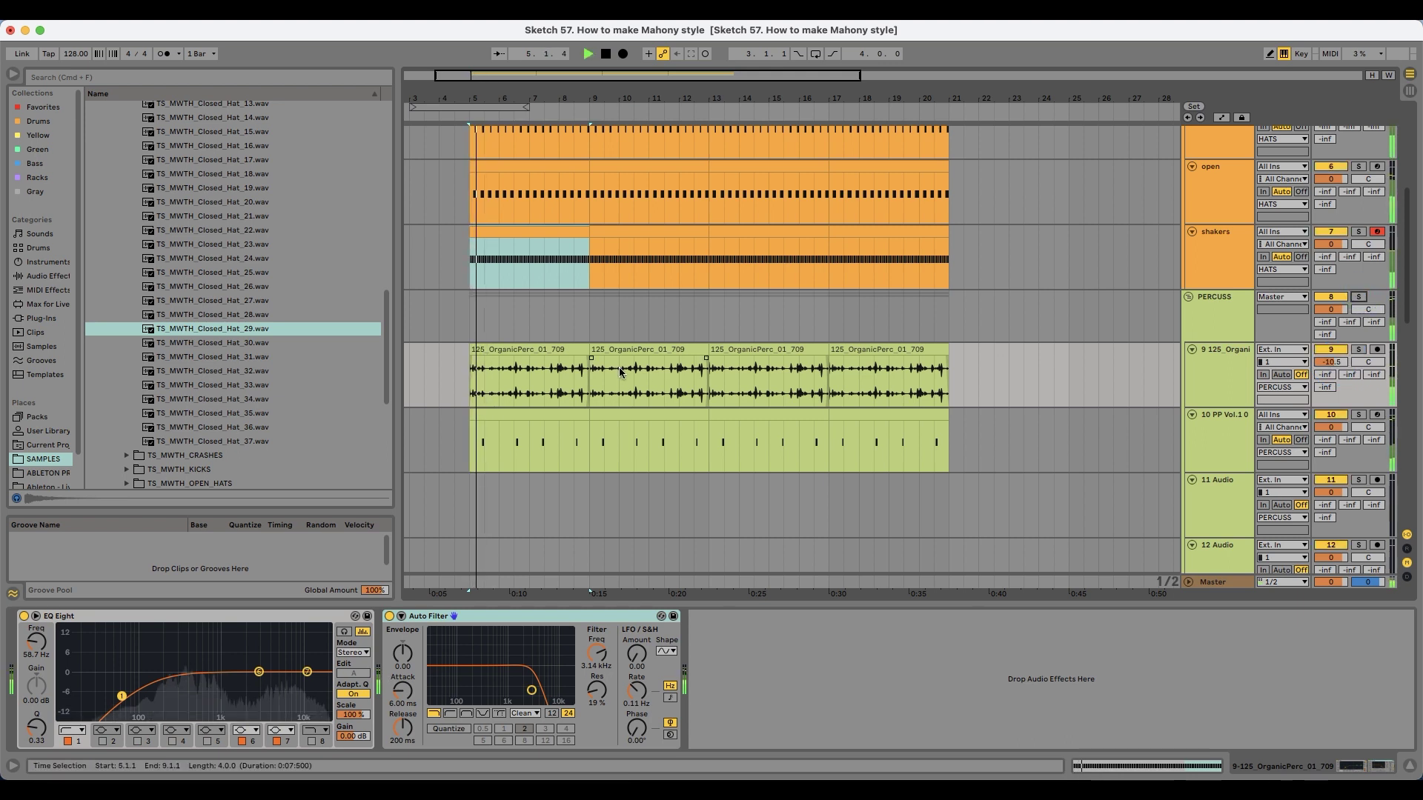
Step: Lower the open hat track's volume to -0.7 dB and the shakers track's volume to -2.6 dB
left_click(1228, 417)
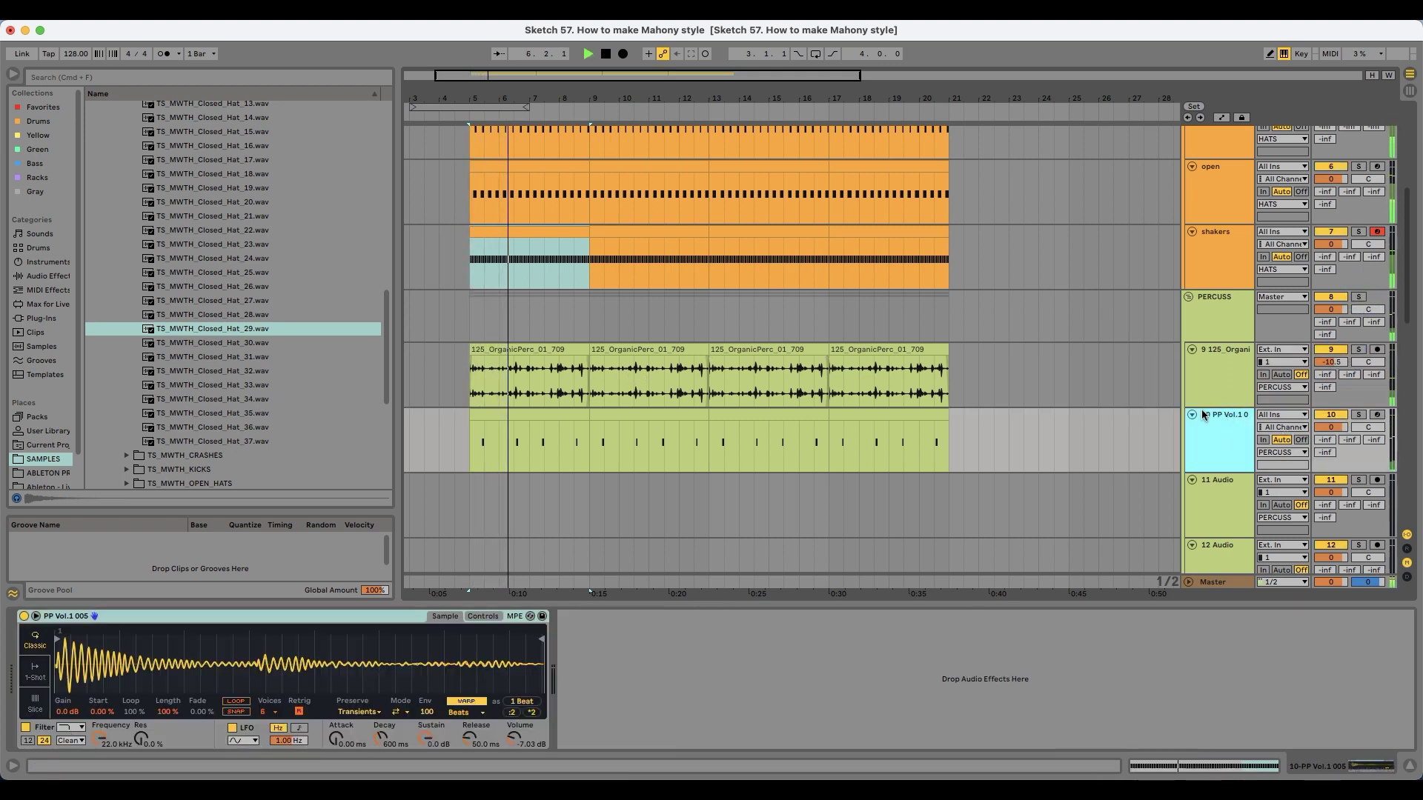
scroll(846, 400, "up", 5)
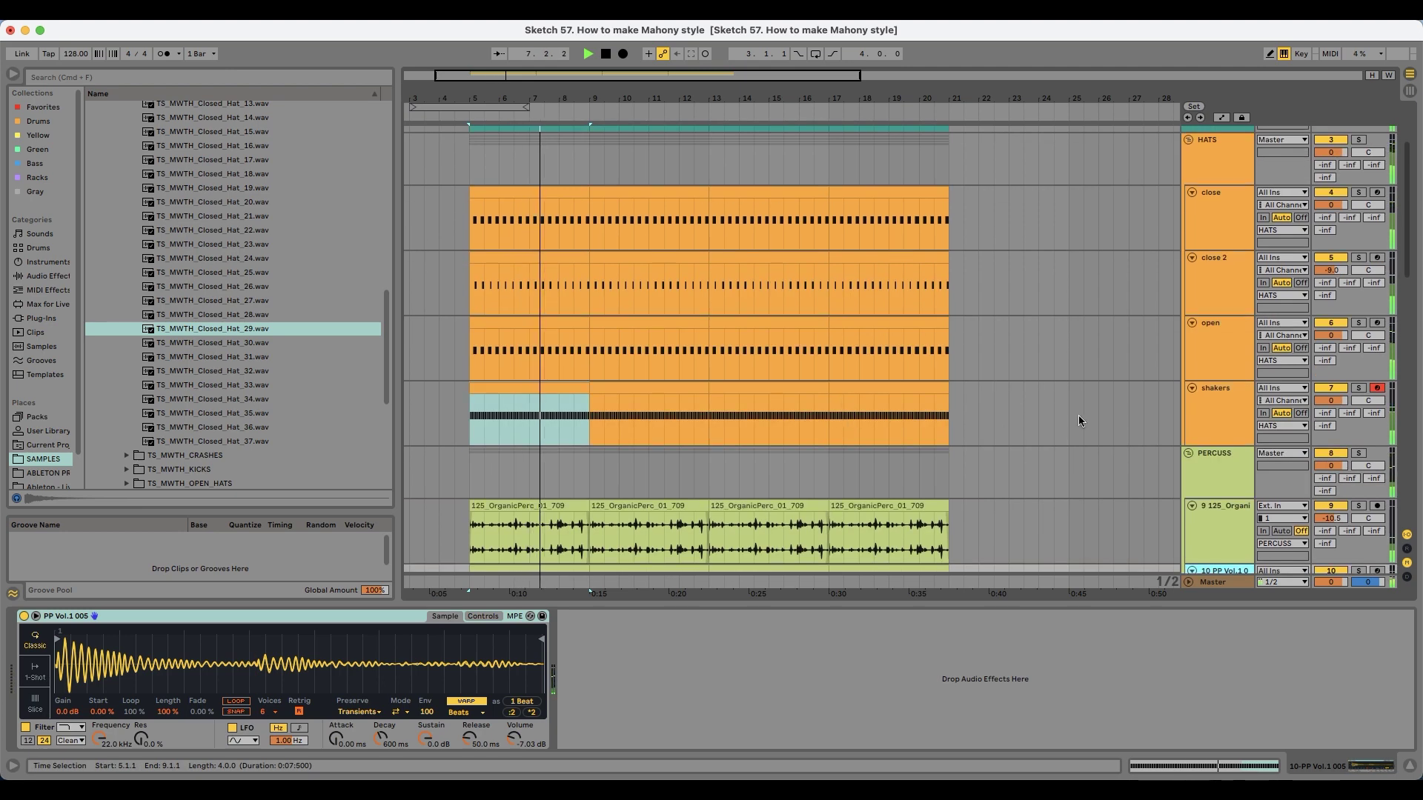
left_click_drag(1334, 335, 1333, 341)
left_click_drag(1340, 400, 1349, 412)
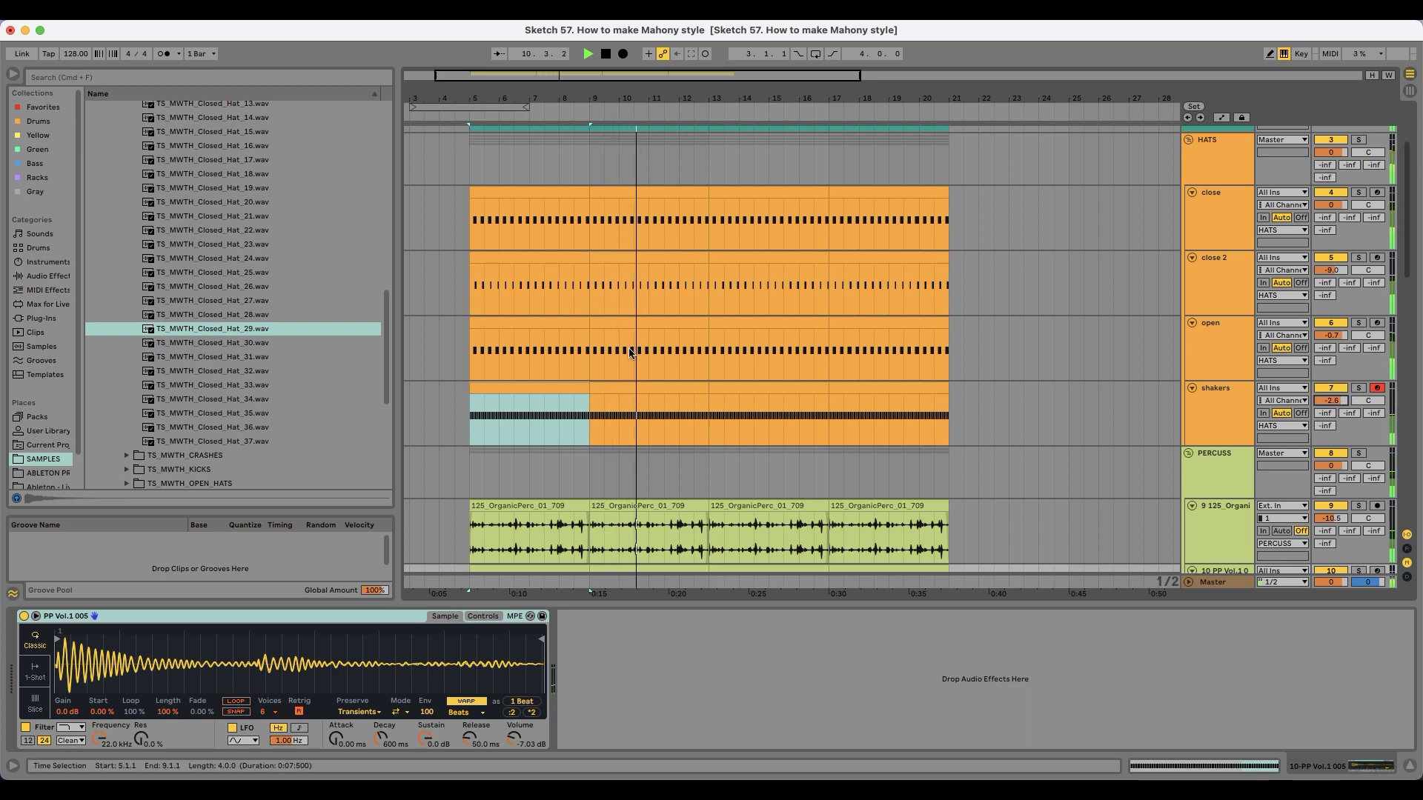
scroll(610, 347, "up", 2)
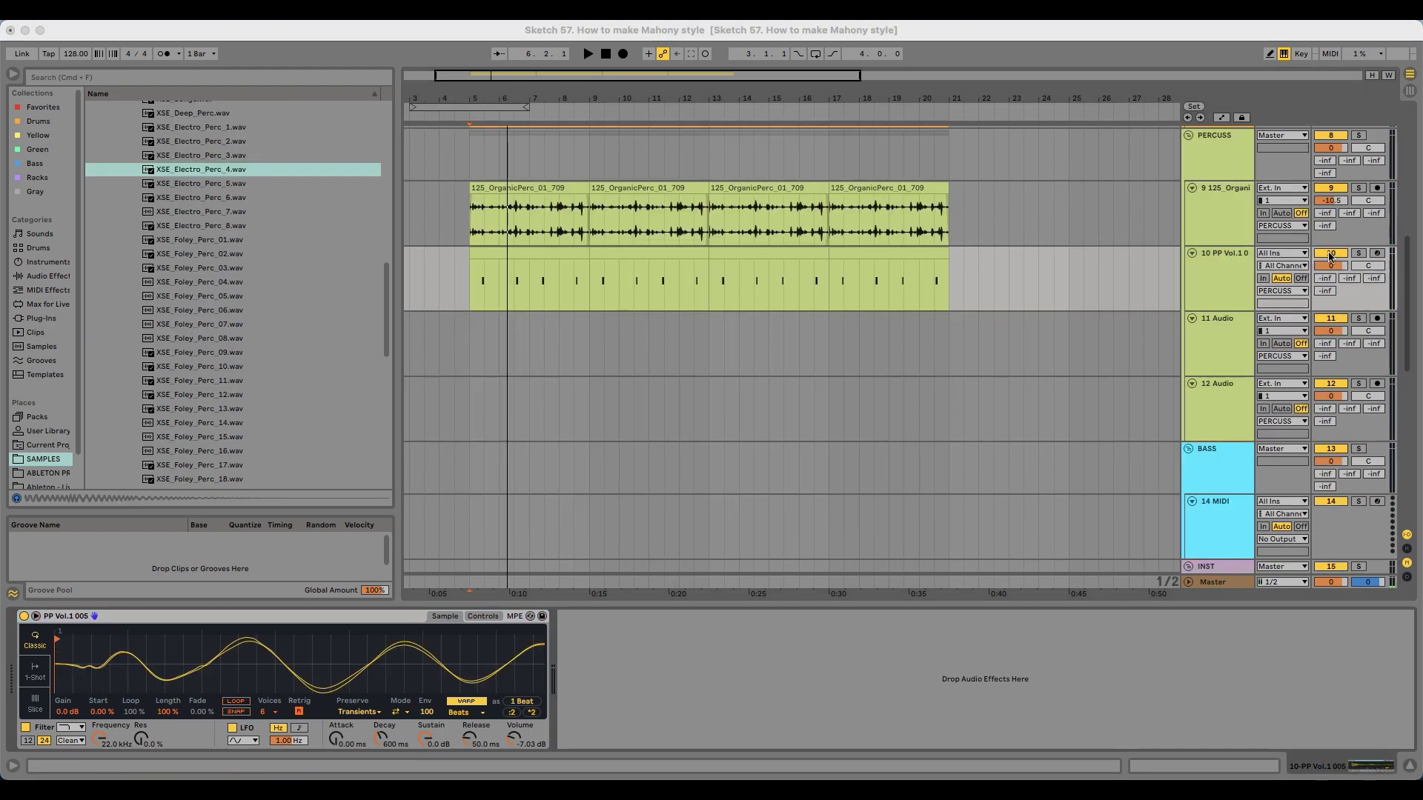
Step: Solo the PP Vol.1 percussion track and replace its Simpler sample with XSE_Electro_Perc_4.wav
left_click(1334, 256)
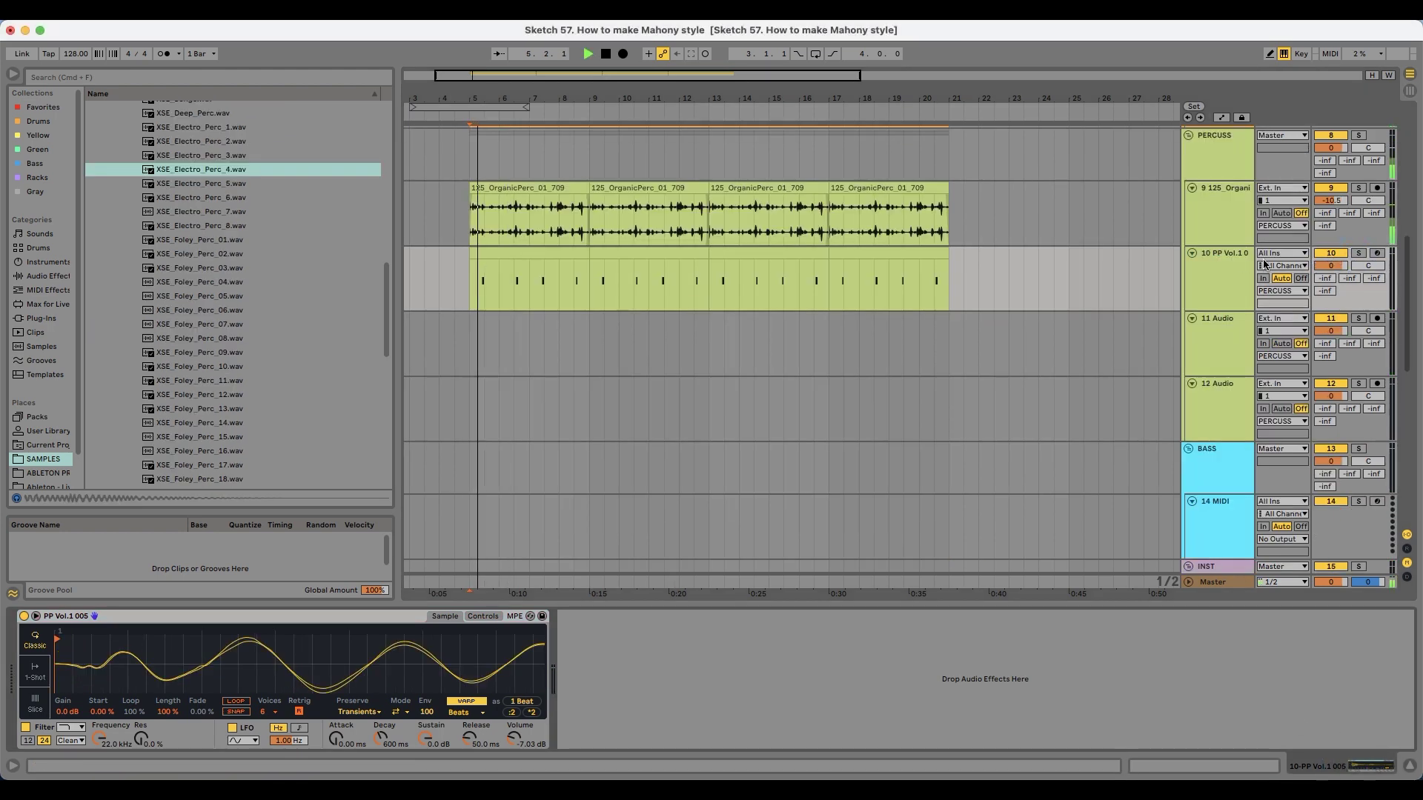
left_click(1359, 255)
left_click(1230, 263)
key("space")
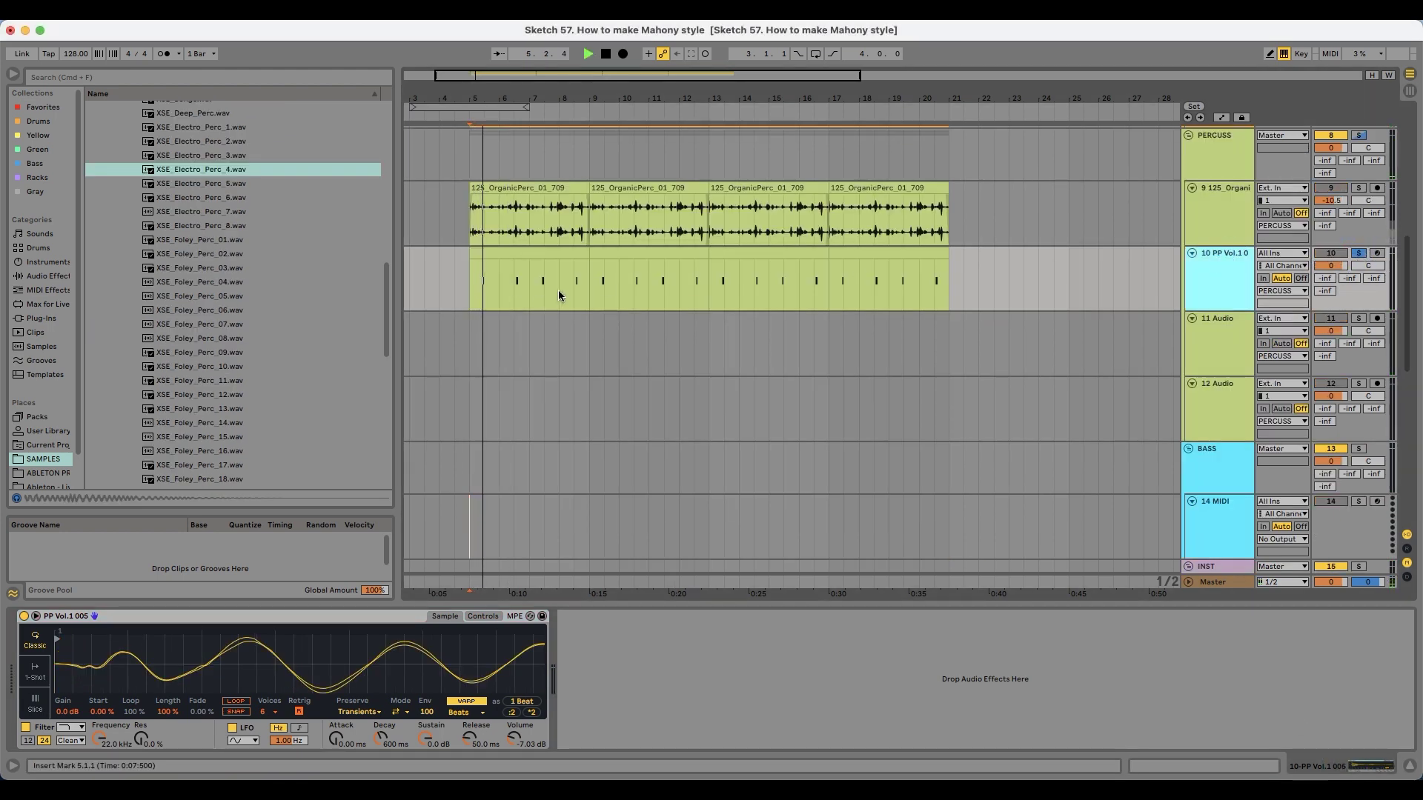
key("space")
left_click(199, 169)
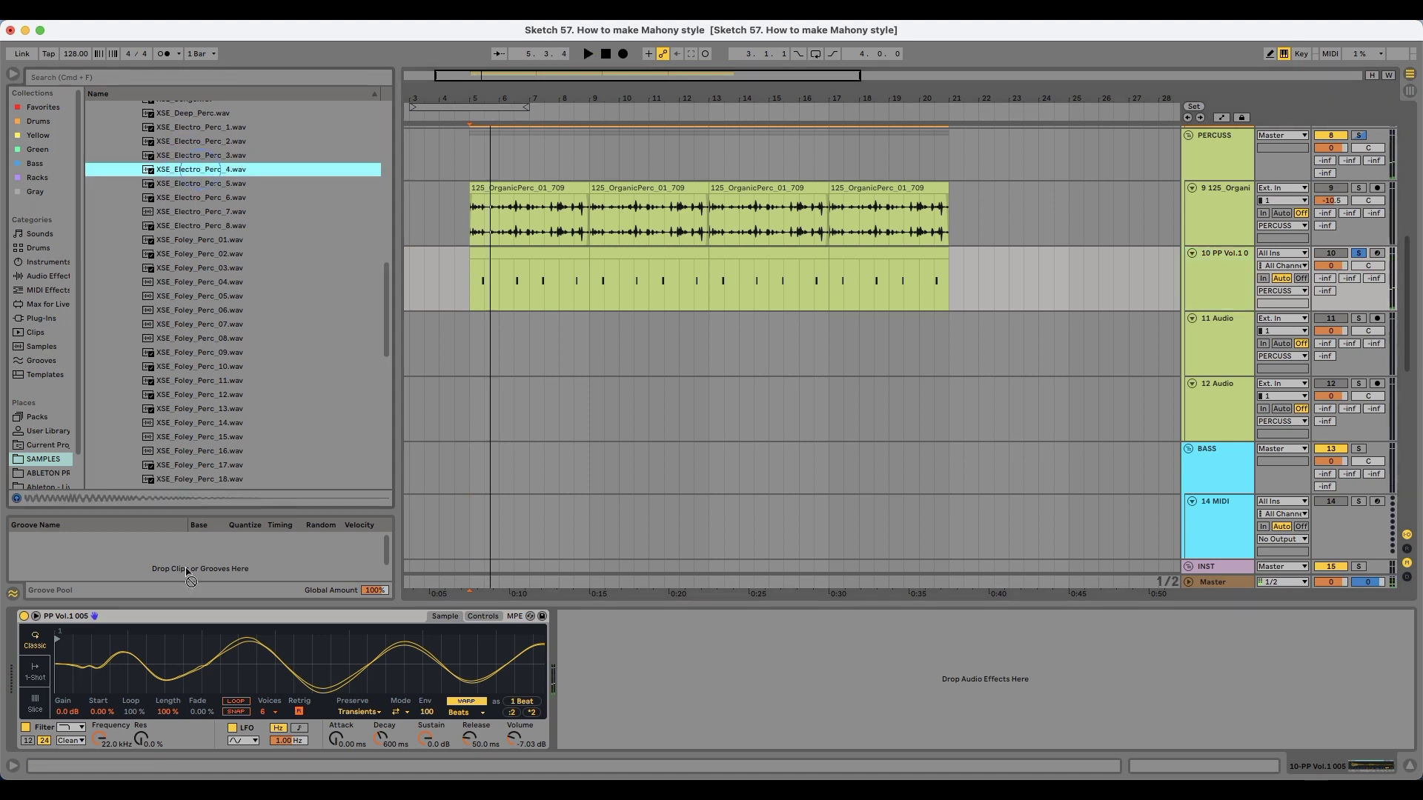
left_click_drag(194, 525, 159, 672)
key("space")
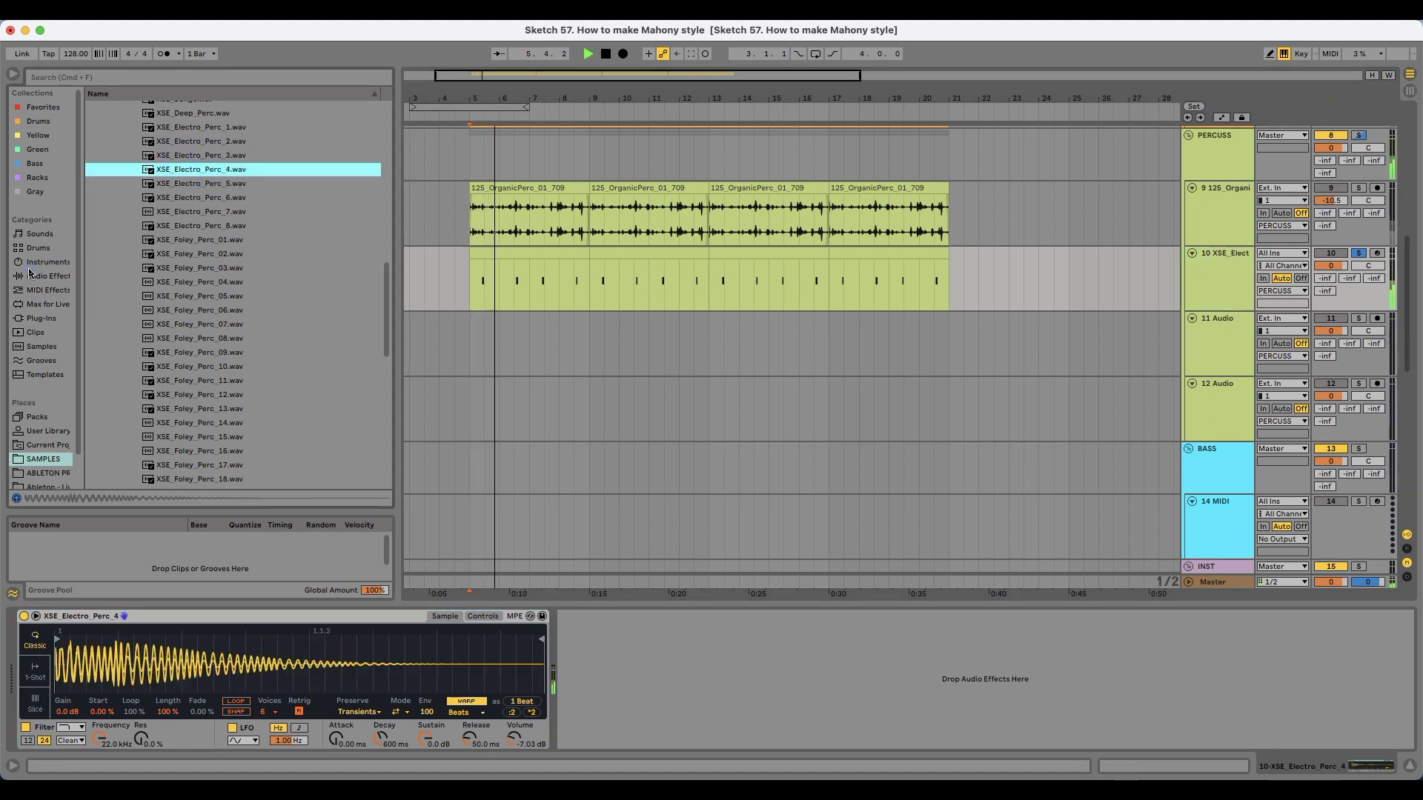
Step: Add EQ Eight to the electro percussion track and set band 1 to a steeper low cut at 245 Hz
left_click(69, 276)
double_click(155, 192)
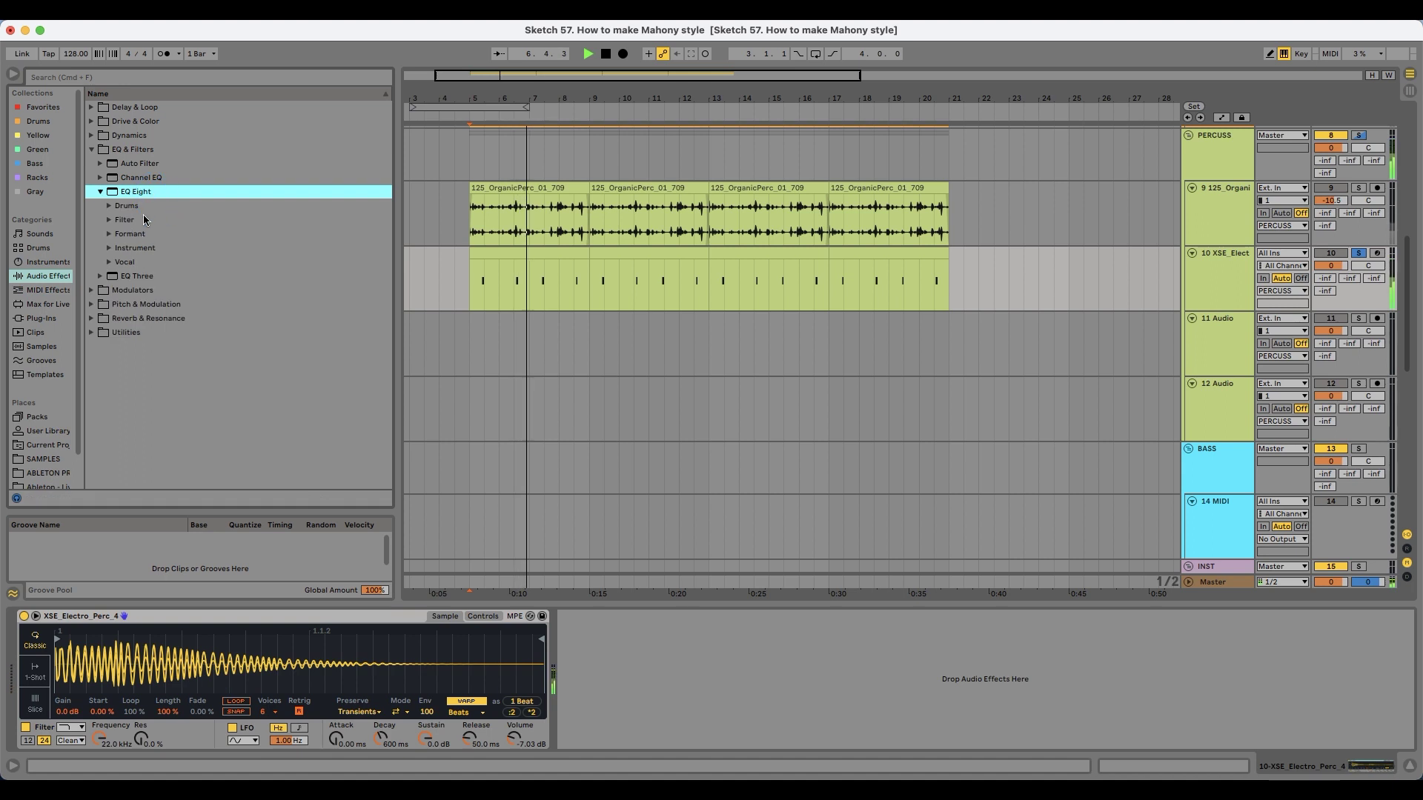
left_click_drag(153, 199, 638, 741)
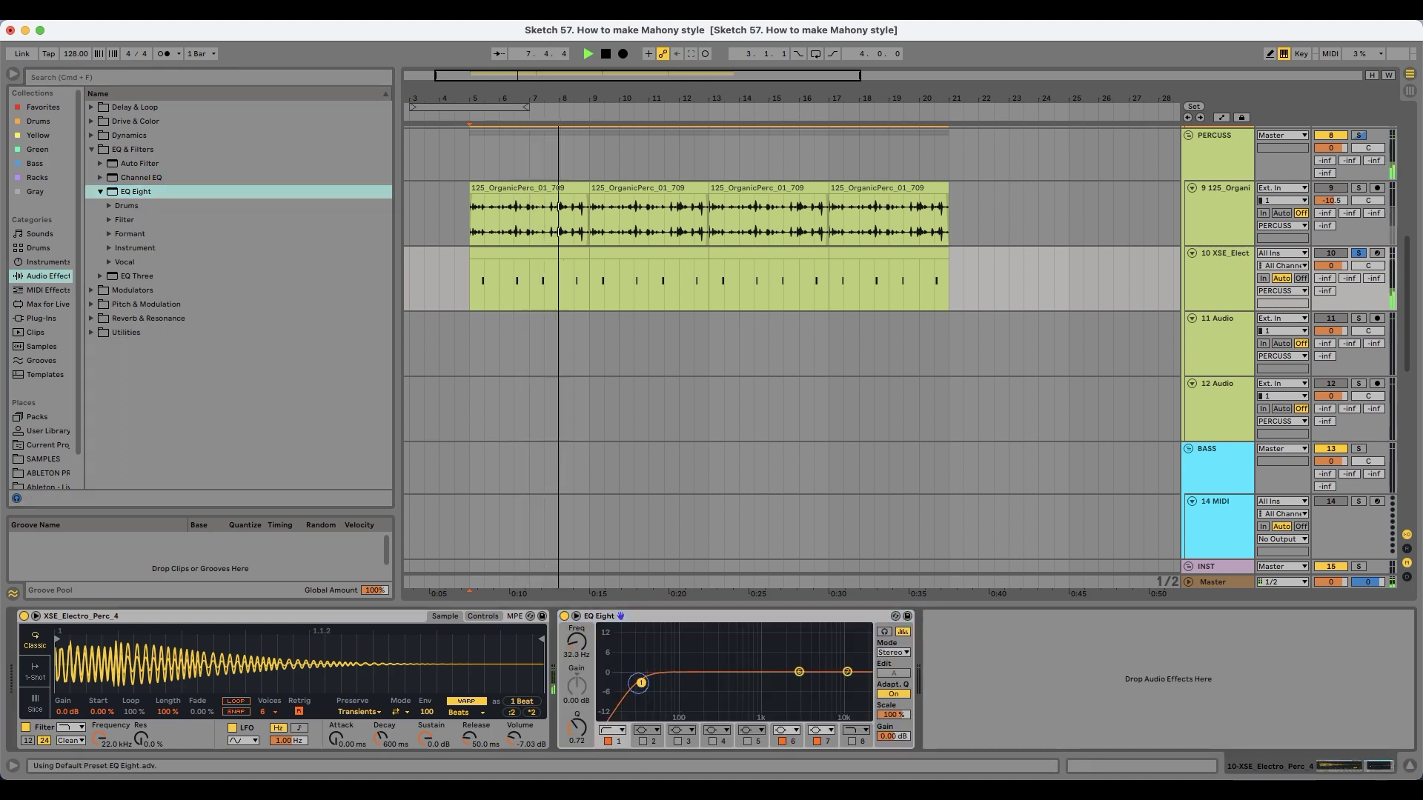
left_click_drag(695, 690, 720, 688)
left_click(612, 730)
left_click(613, 635)
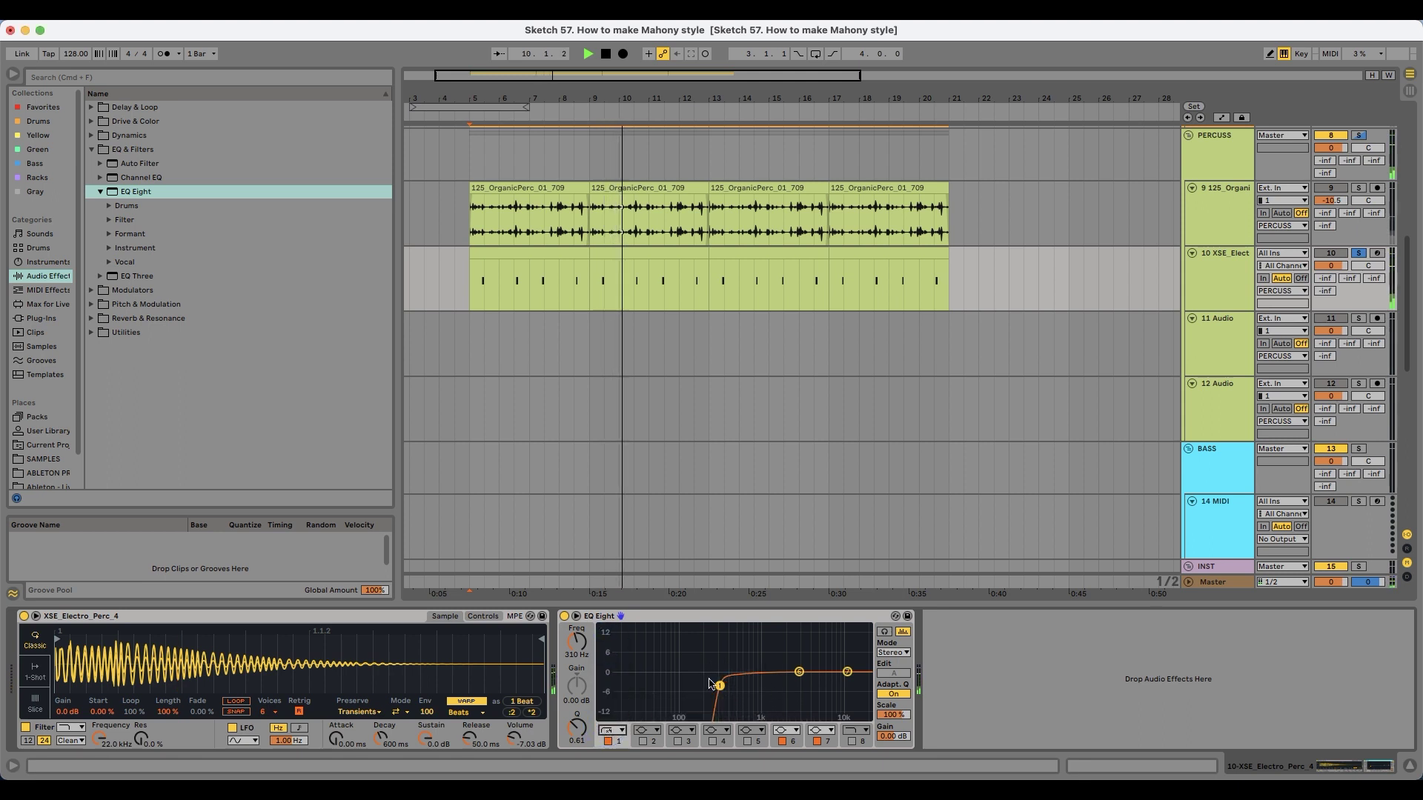
left_click_drag(720, 686, 711, 686)
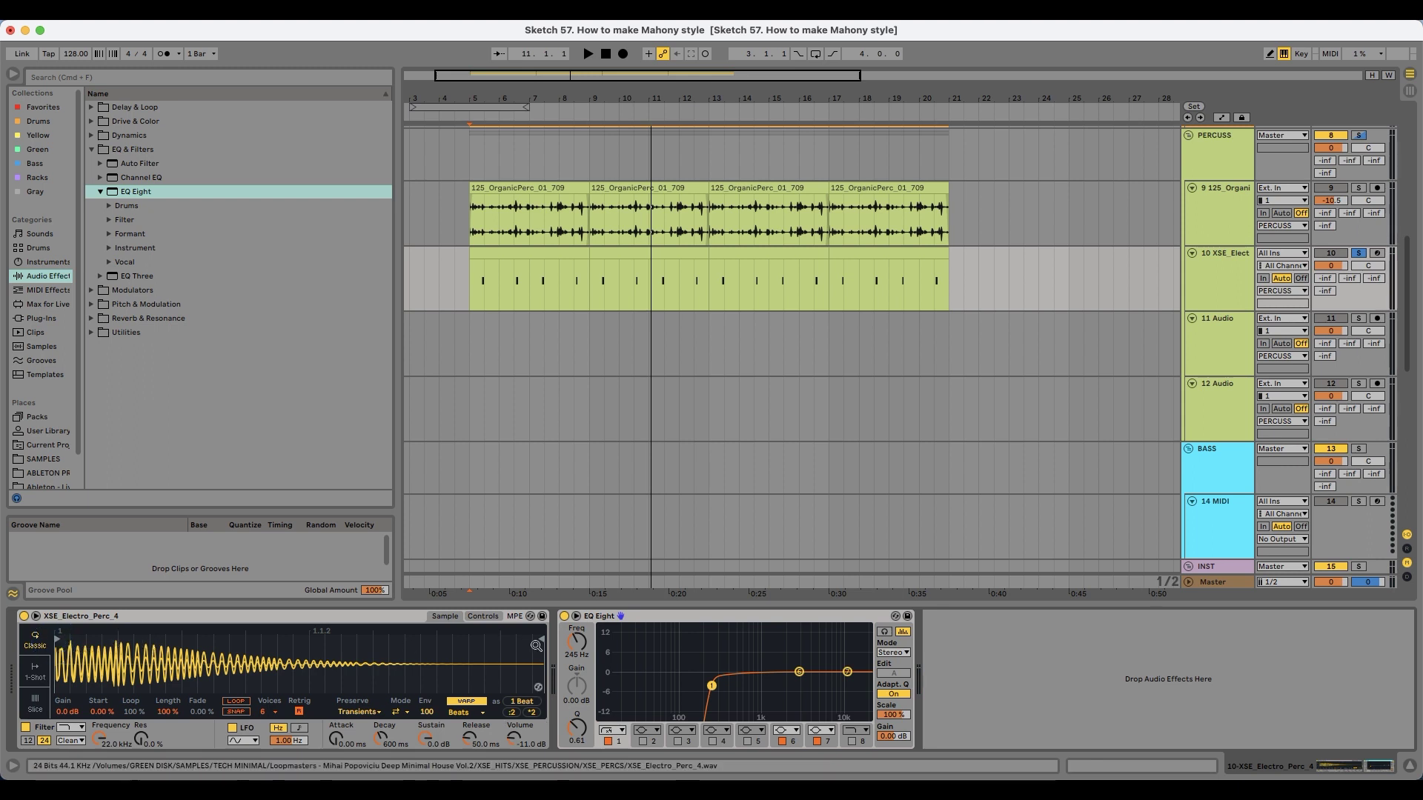
Step: Trim the electro percussion sample to about its first third and set sustain to -inf dB and decay to 905 ms
key("space")
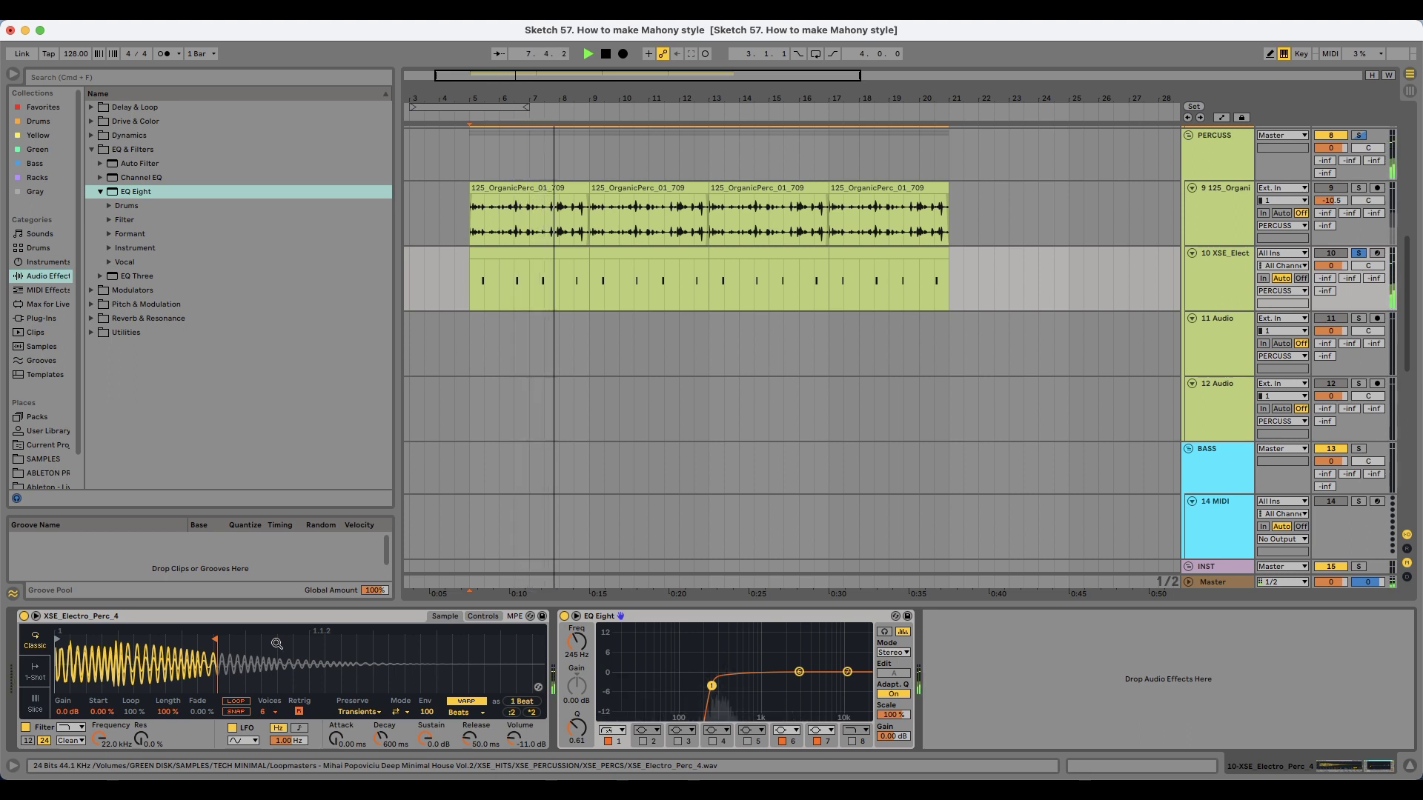
key("space")
key("space")
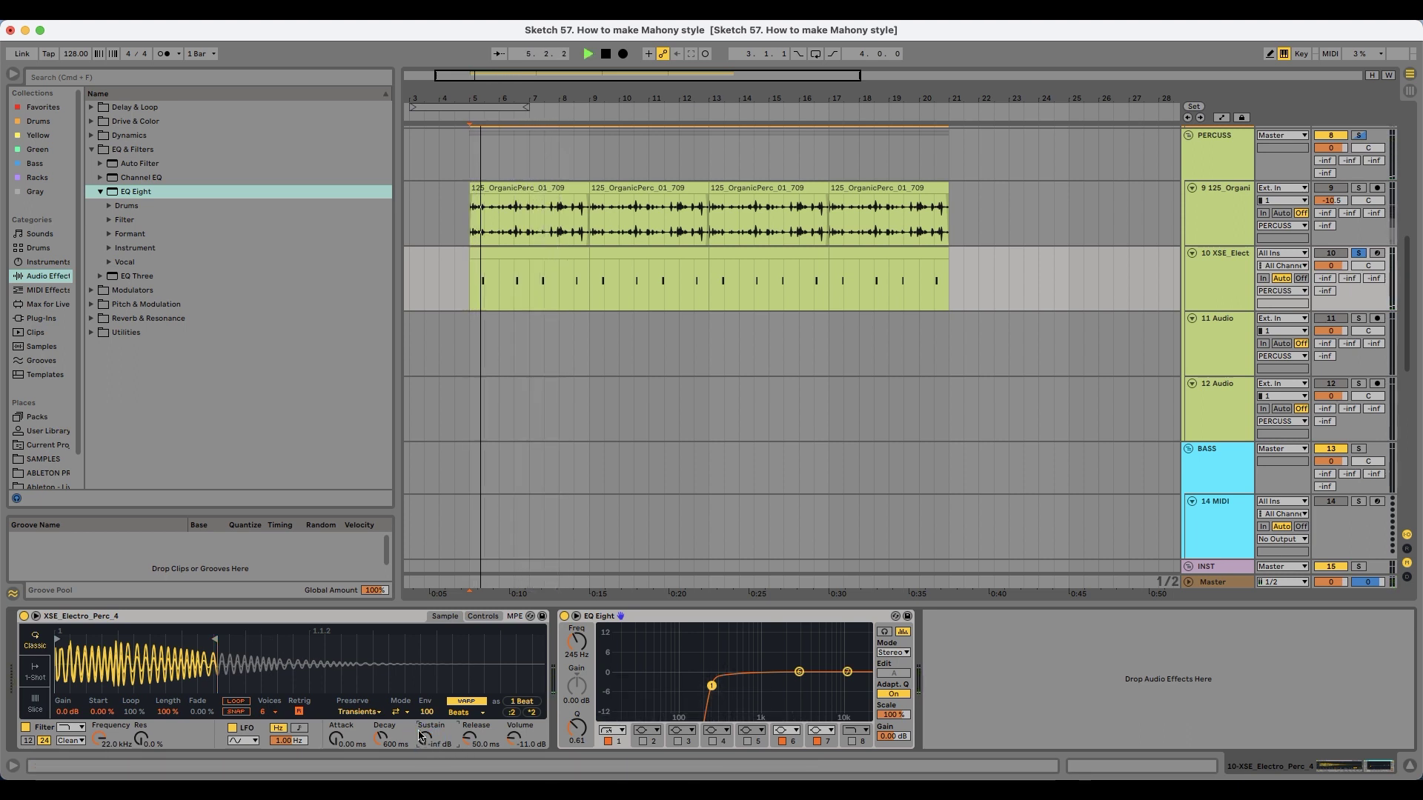
left_click_drag(382, 738, 387, 741)
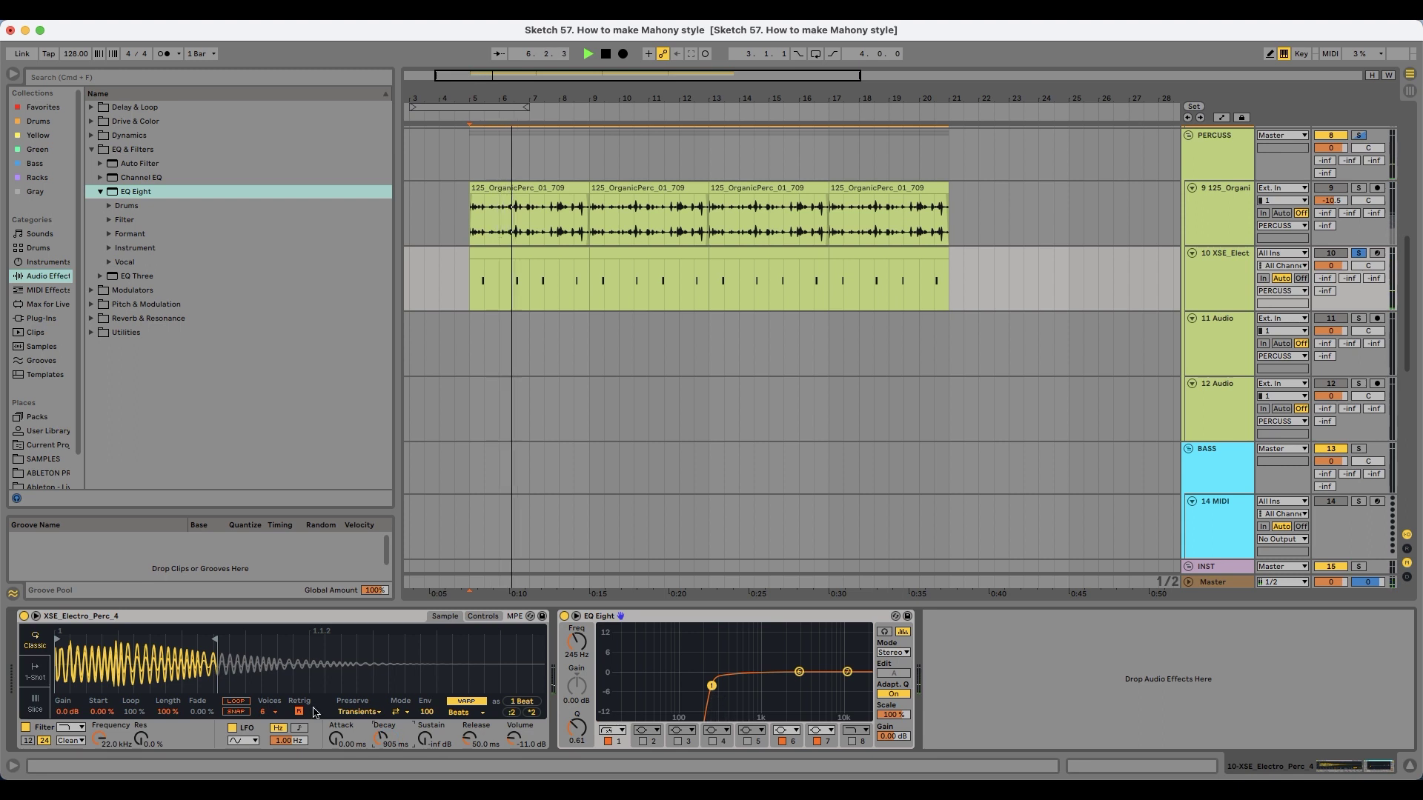
key("space")
Step: Unsolo the electro percussion track and set its Simpler volume to -7.20 dB while the beat plays
left_click(1359, 253)
key("space")
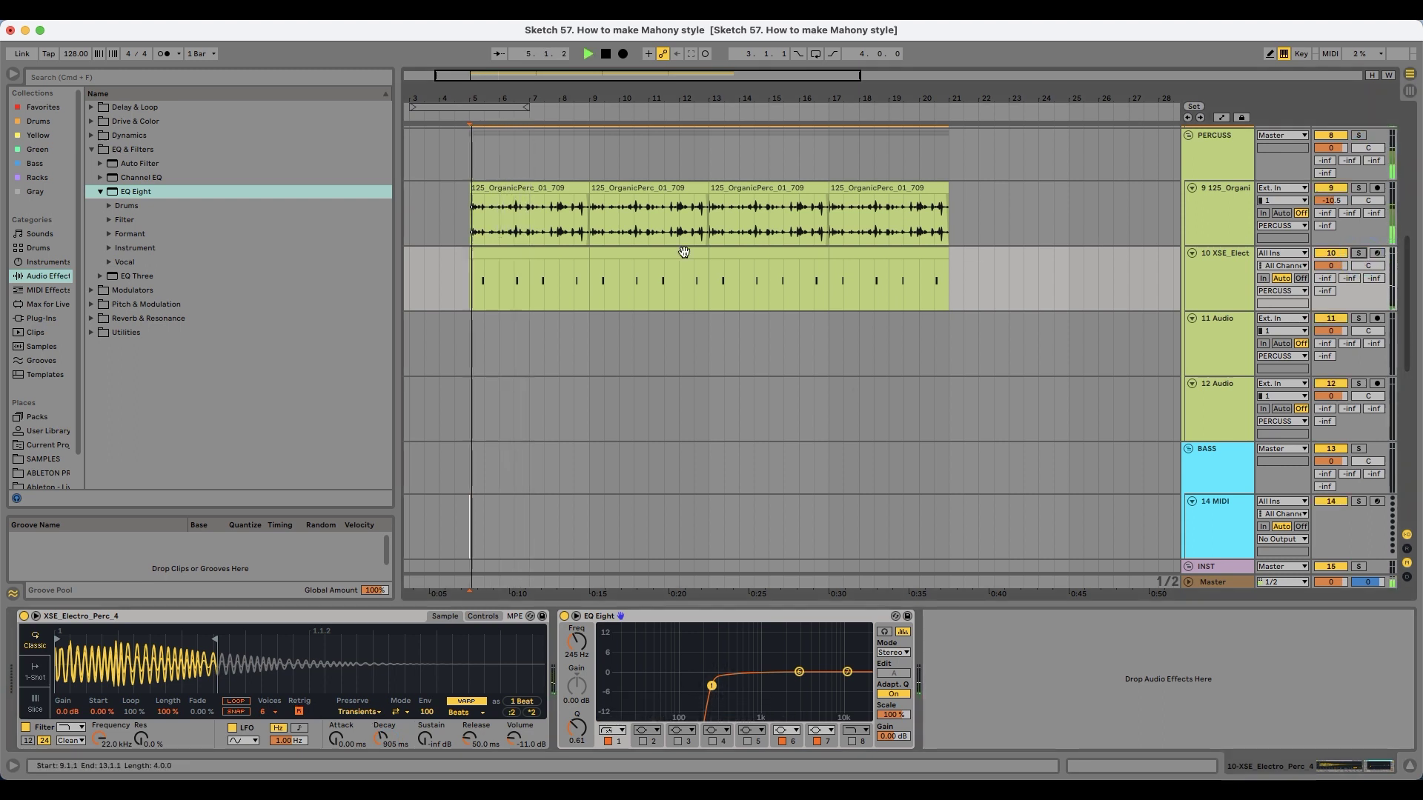
left_click_drag(522, 741, 517, 745)
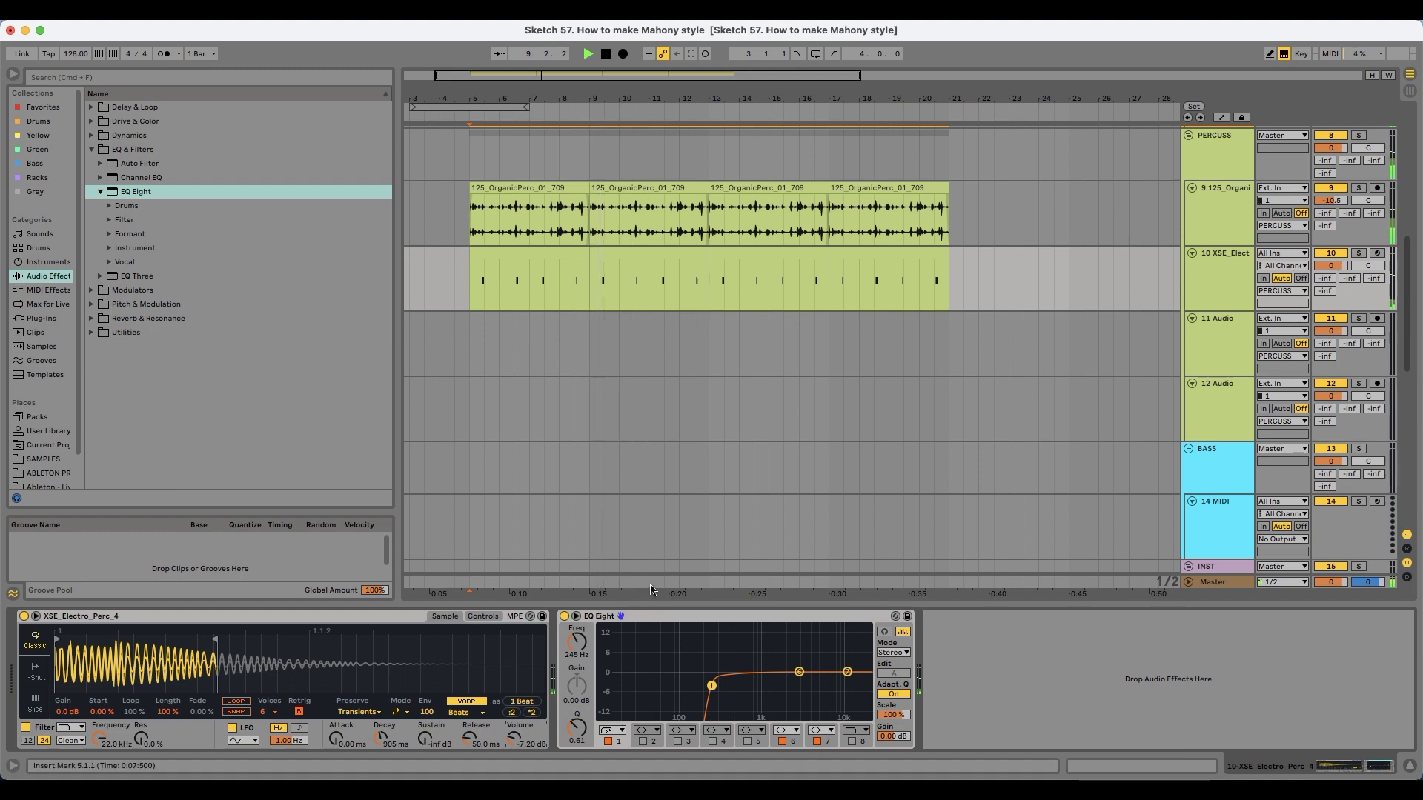
left_click_drag(509, 96, 480, 97)
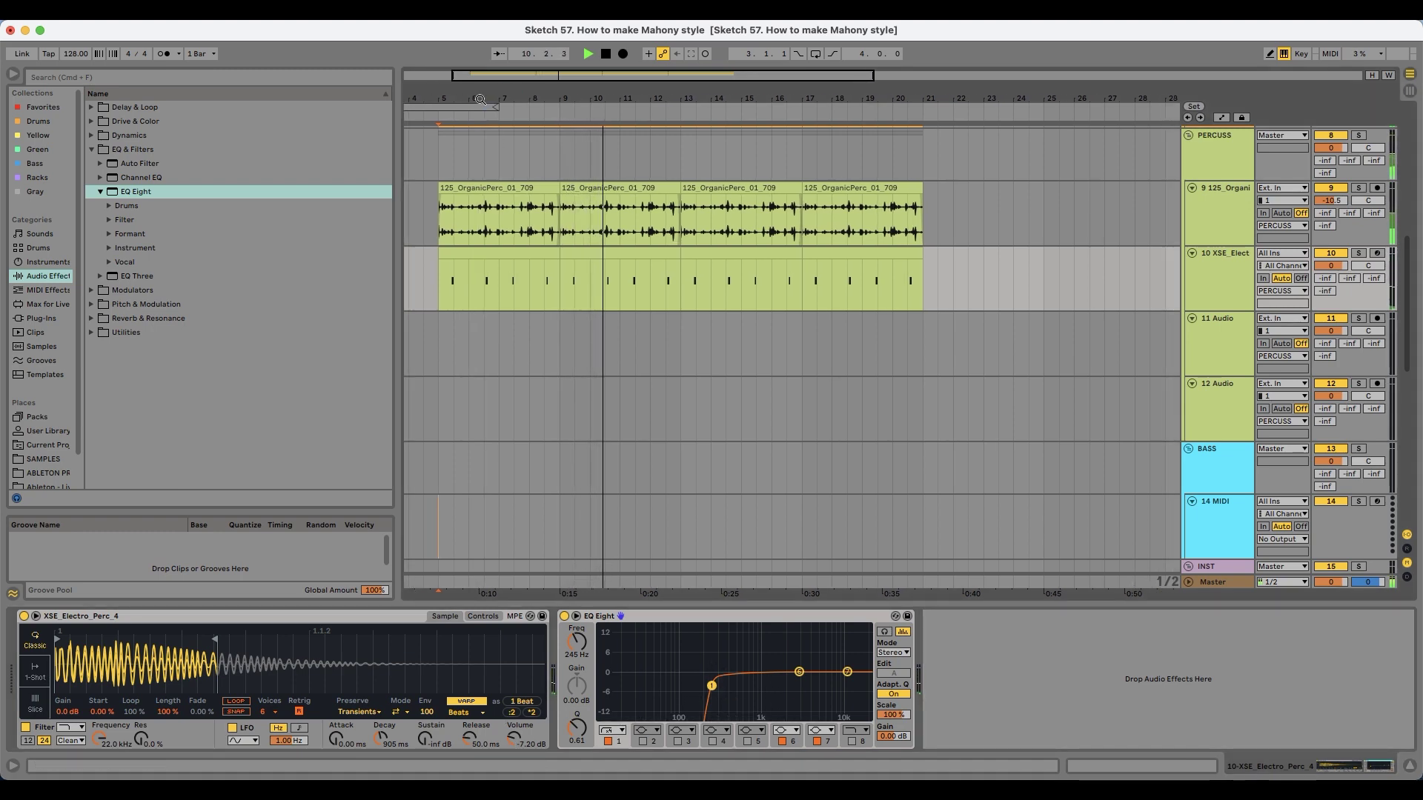
Step: Solo the open hat track and lower its Simpler sample gain to -1.9 dB during playback
scroll(518, 298, "up", 5)
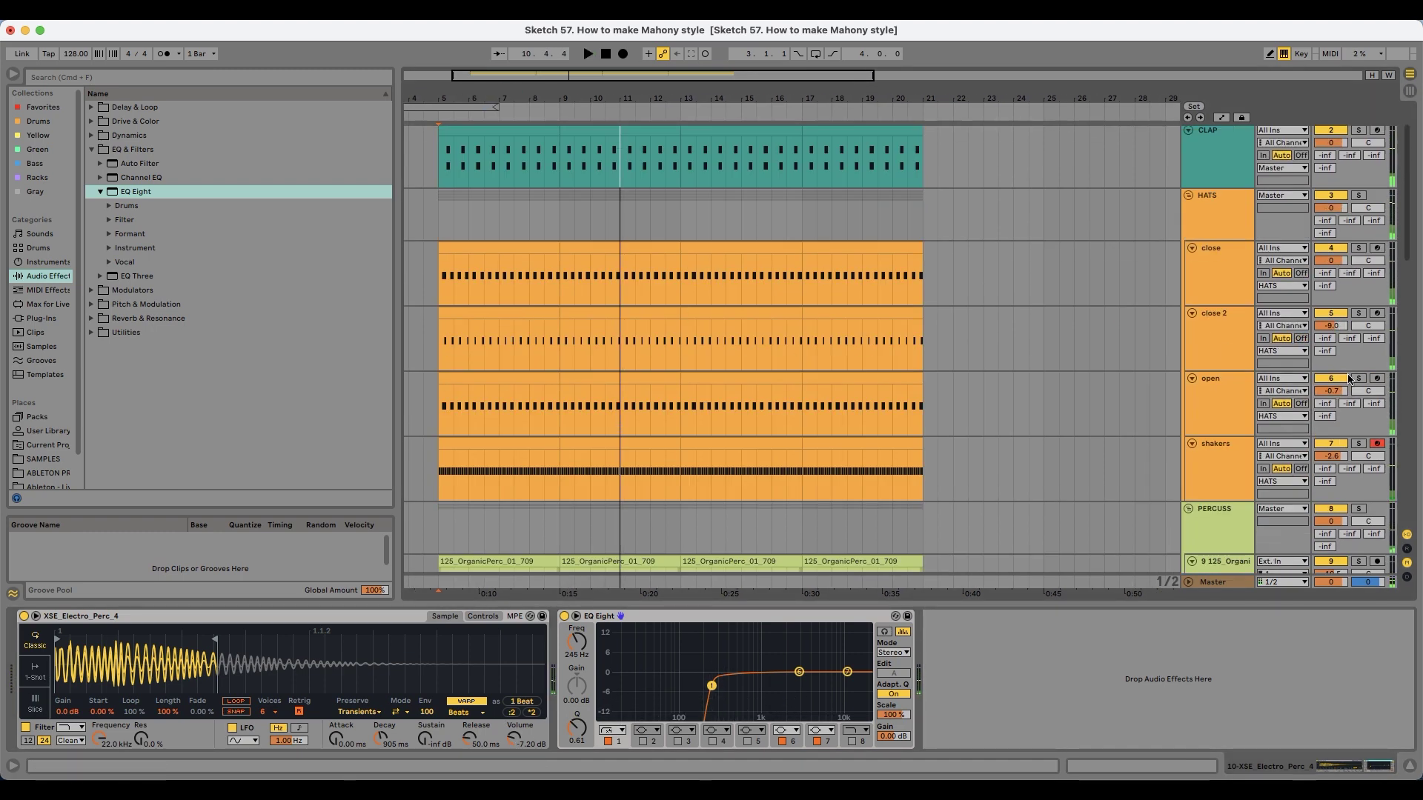
left_click(1345, 379)
key("space")
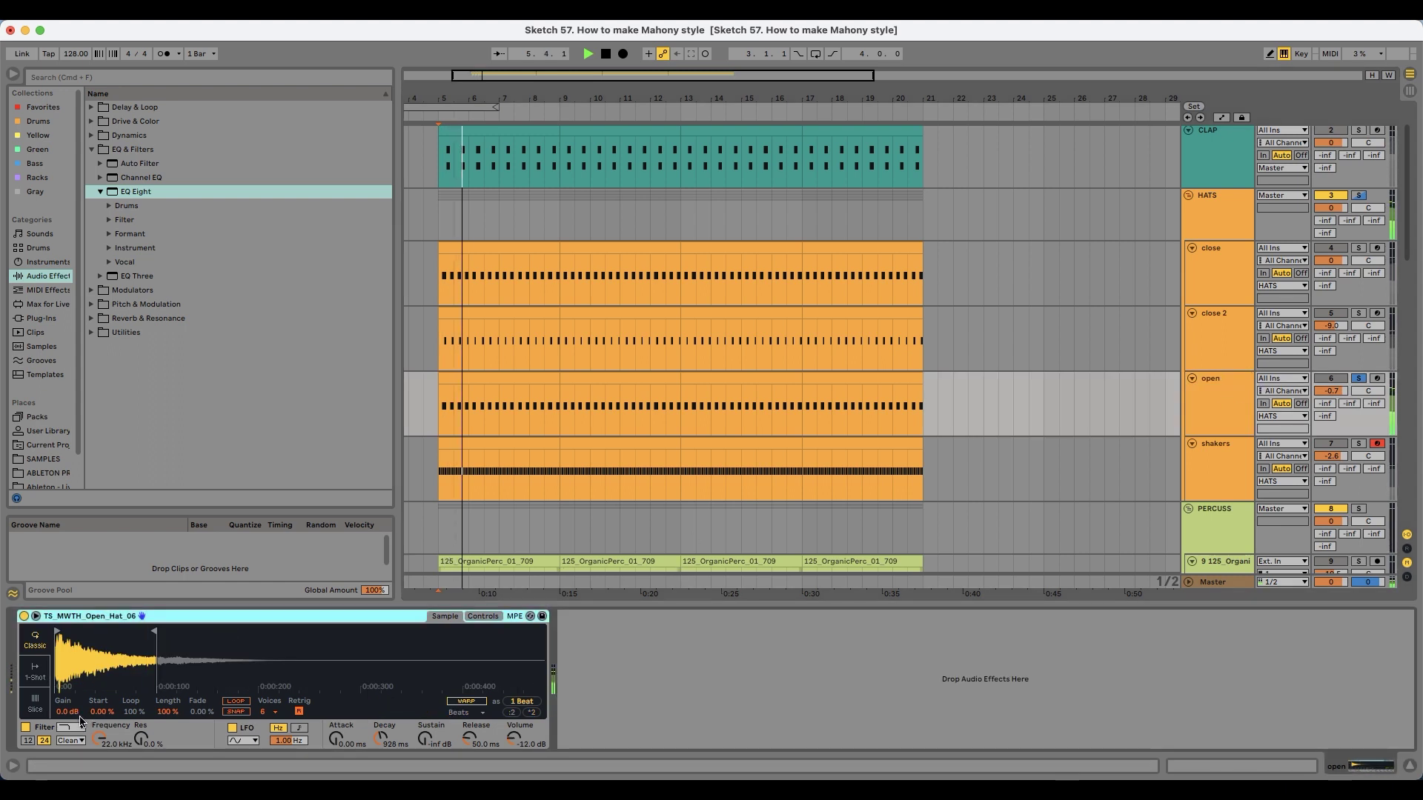
left_click_drag(79, 716, 78, 729)
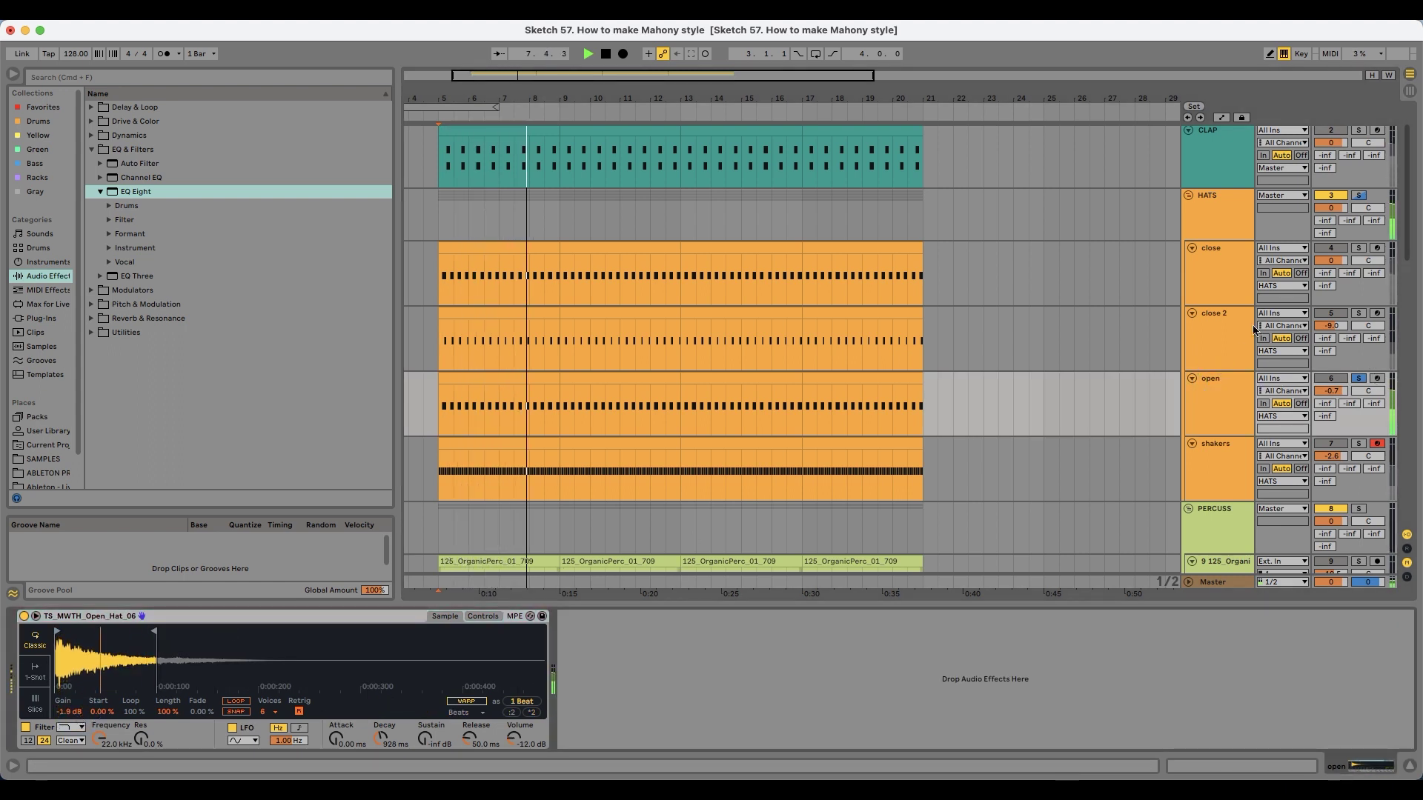
Step: Add Reverb to the open hat track and set its dry/wet to 17% and decay to 682 ms
left_click(1228, 200)
left_click(1215, 382)
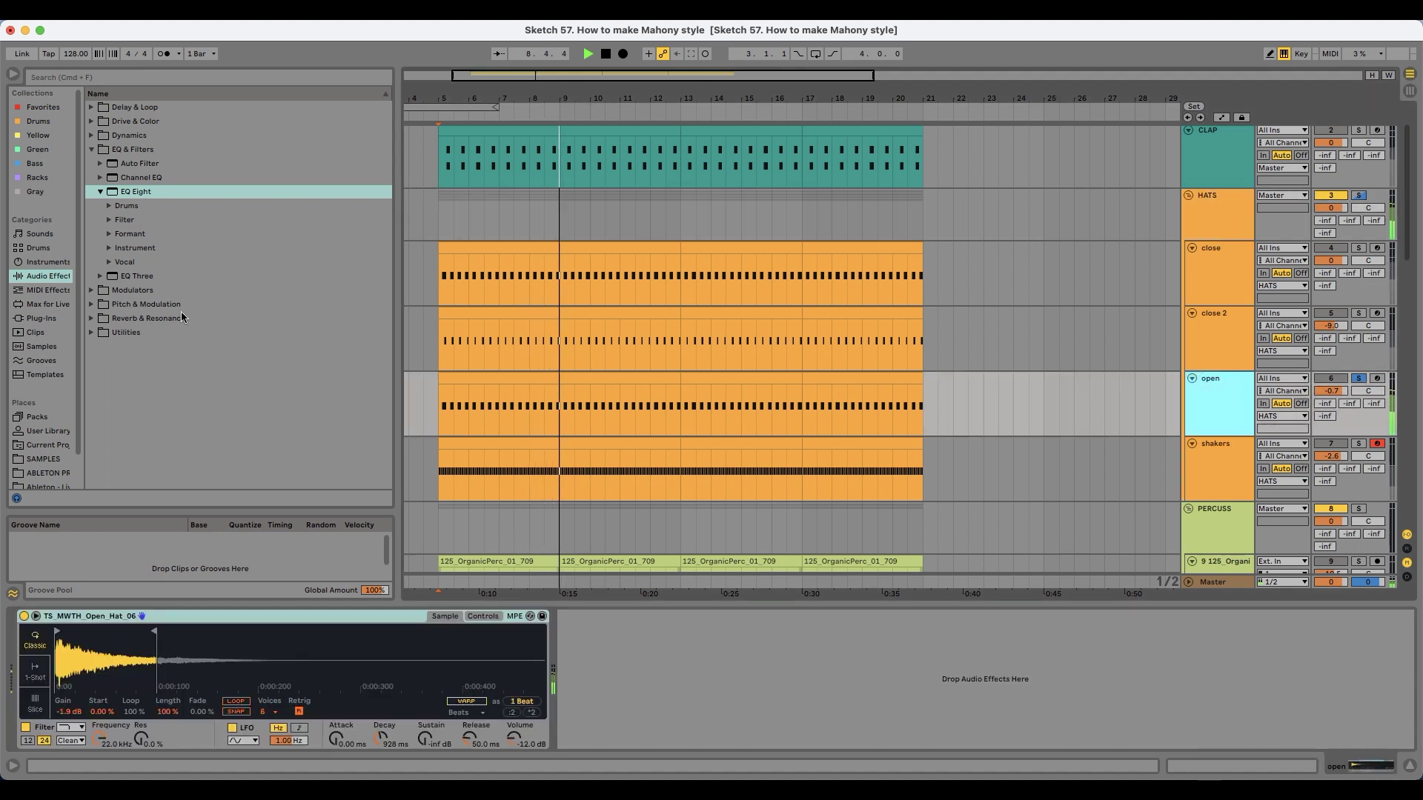
left_click(170, 320)
double_click(133, 247)
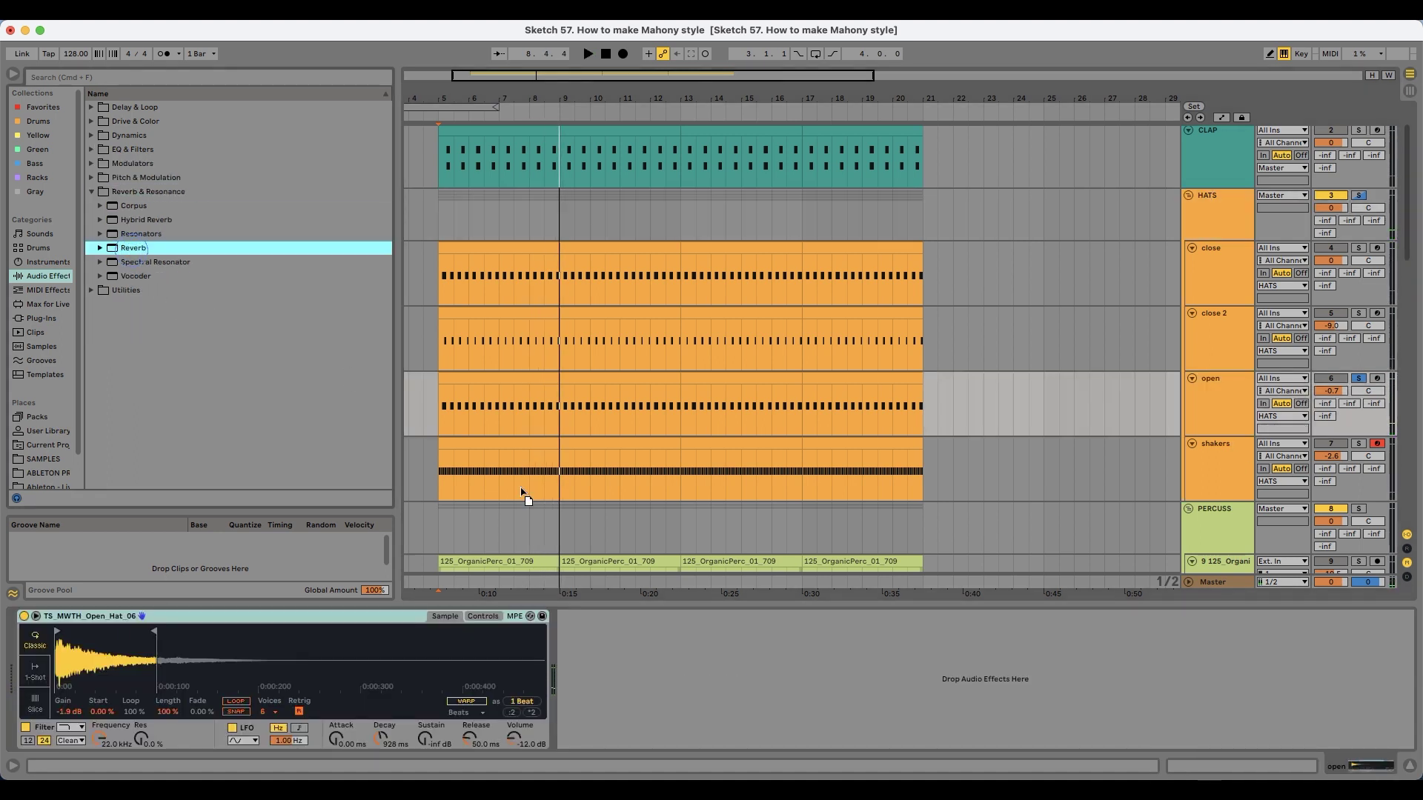
key("space")
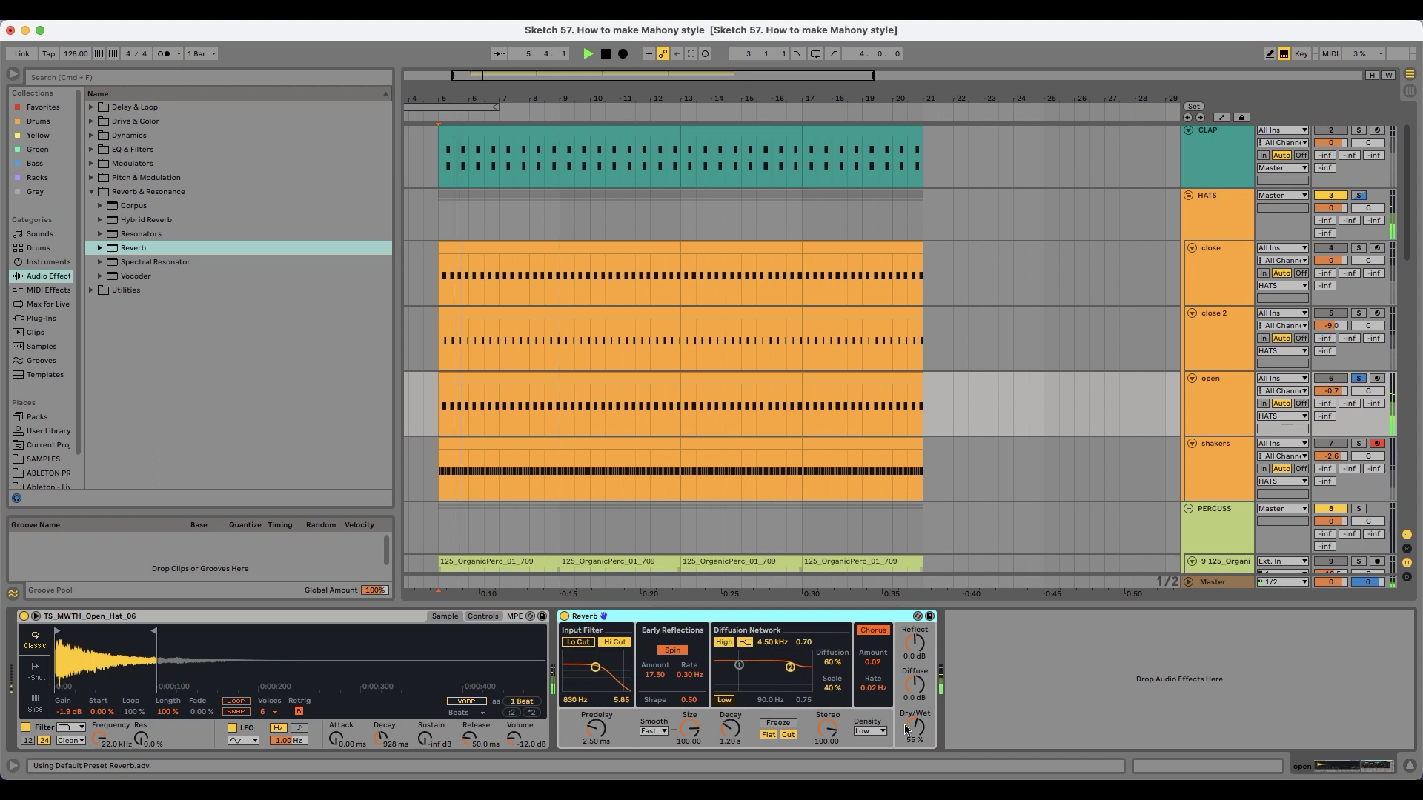
left_click_drag(904, 723, 905, 756)
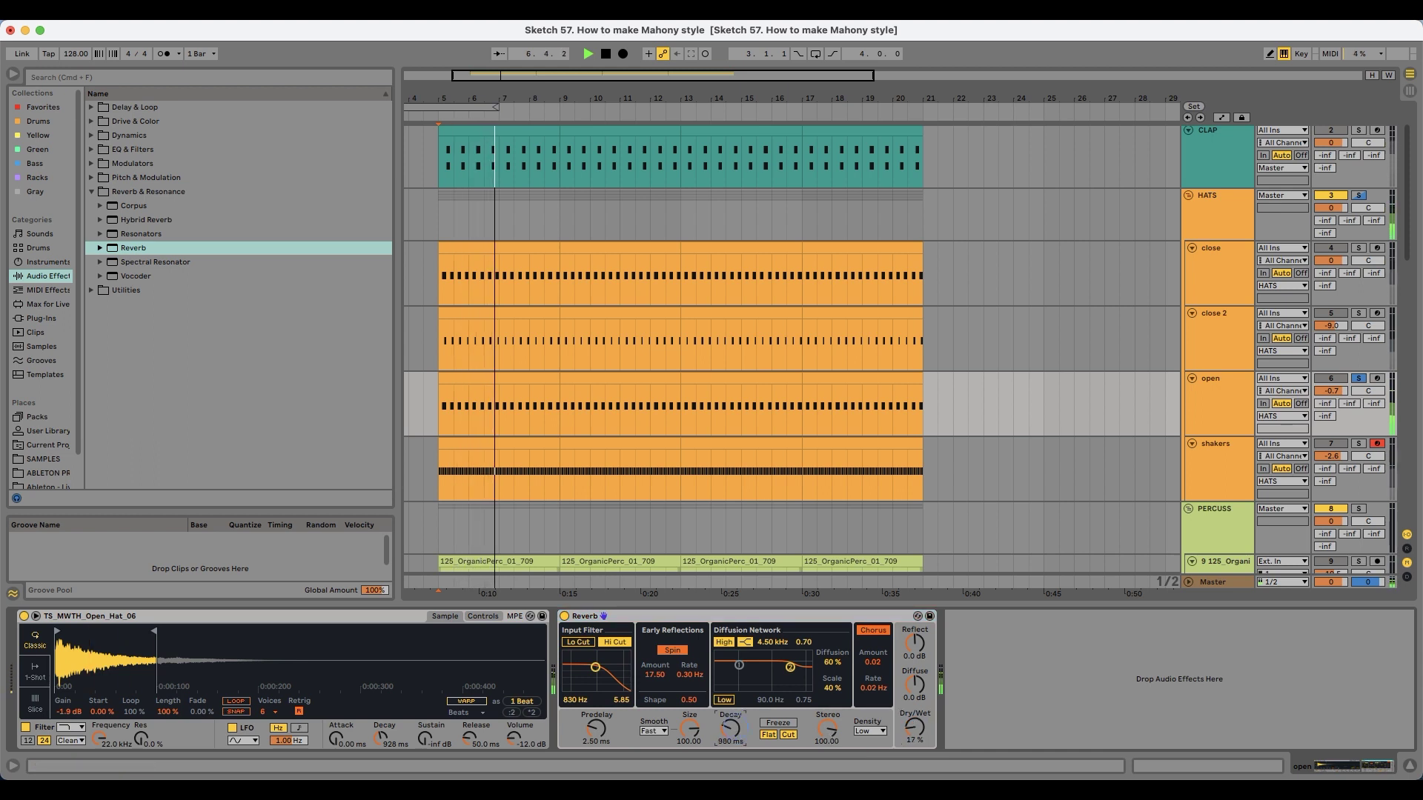
left_click_drag(730, 730, 730, 728)
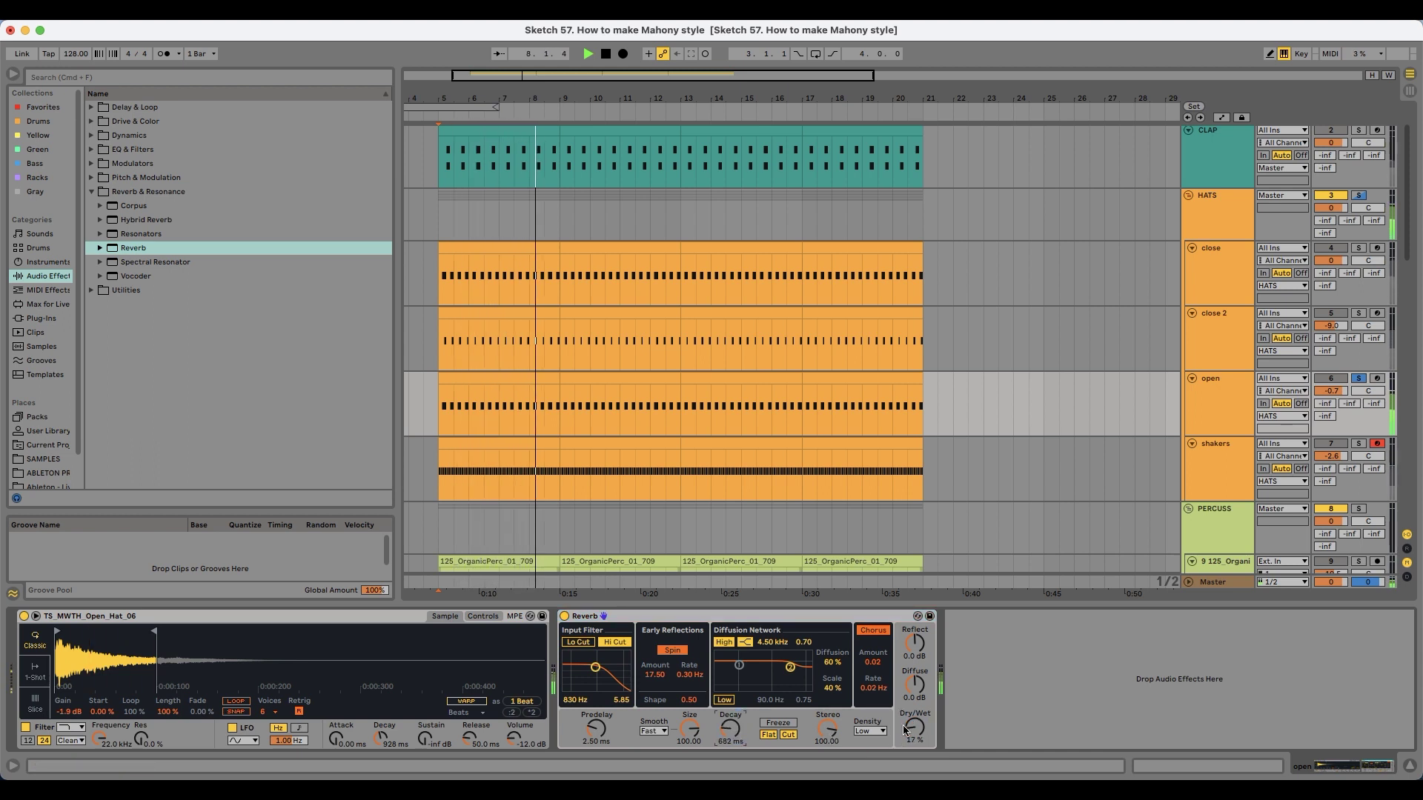
Step: Compare the open hat with the reverb off and on, and set the reverb's input filter to 1.23 kHz with width 5.76
left_click(564, 616)
left_click(565, 617)
key("space")
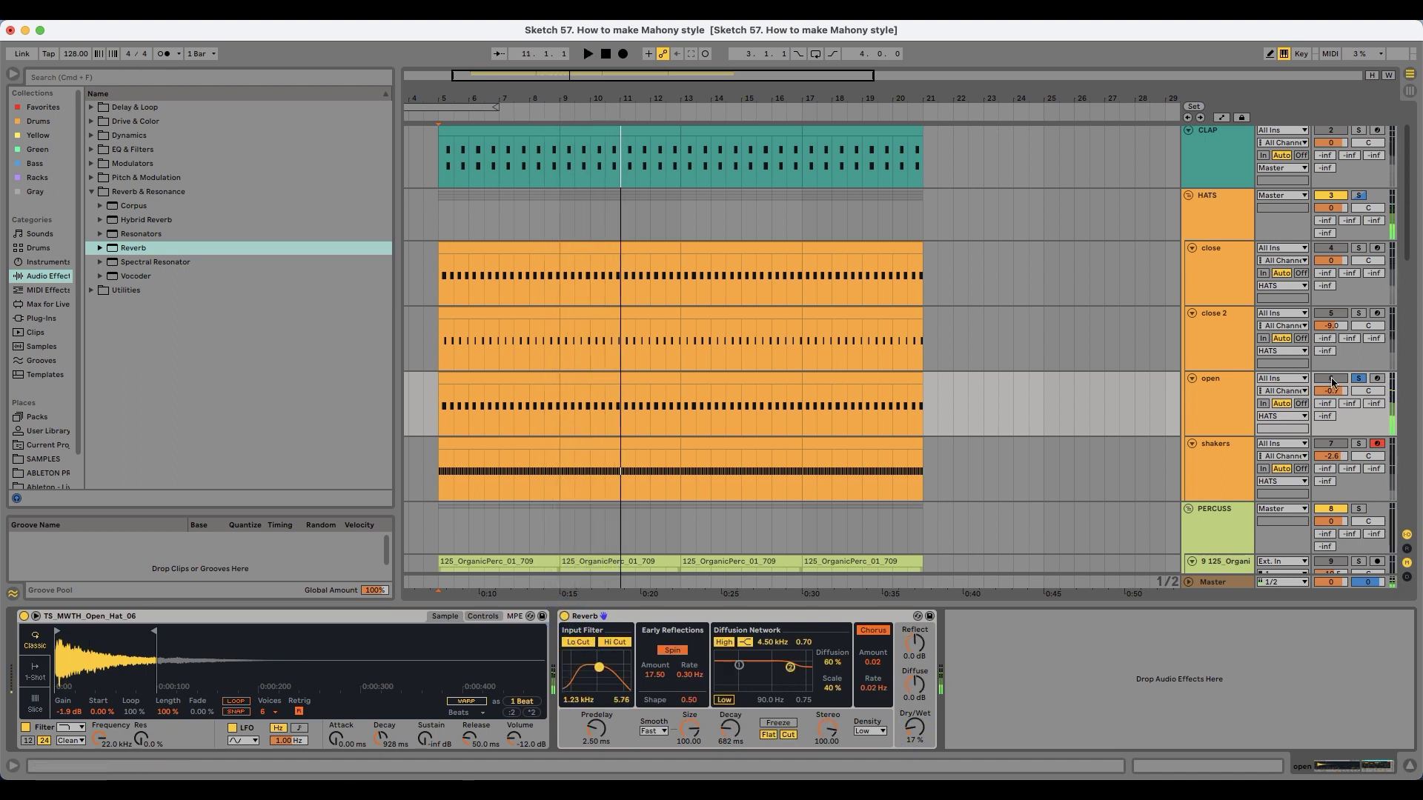
Step: Unsolo the open hat and reset its track volume to 0 dB while the full beat plays
left_click(1358, 379)
key("space")
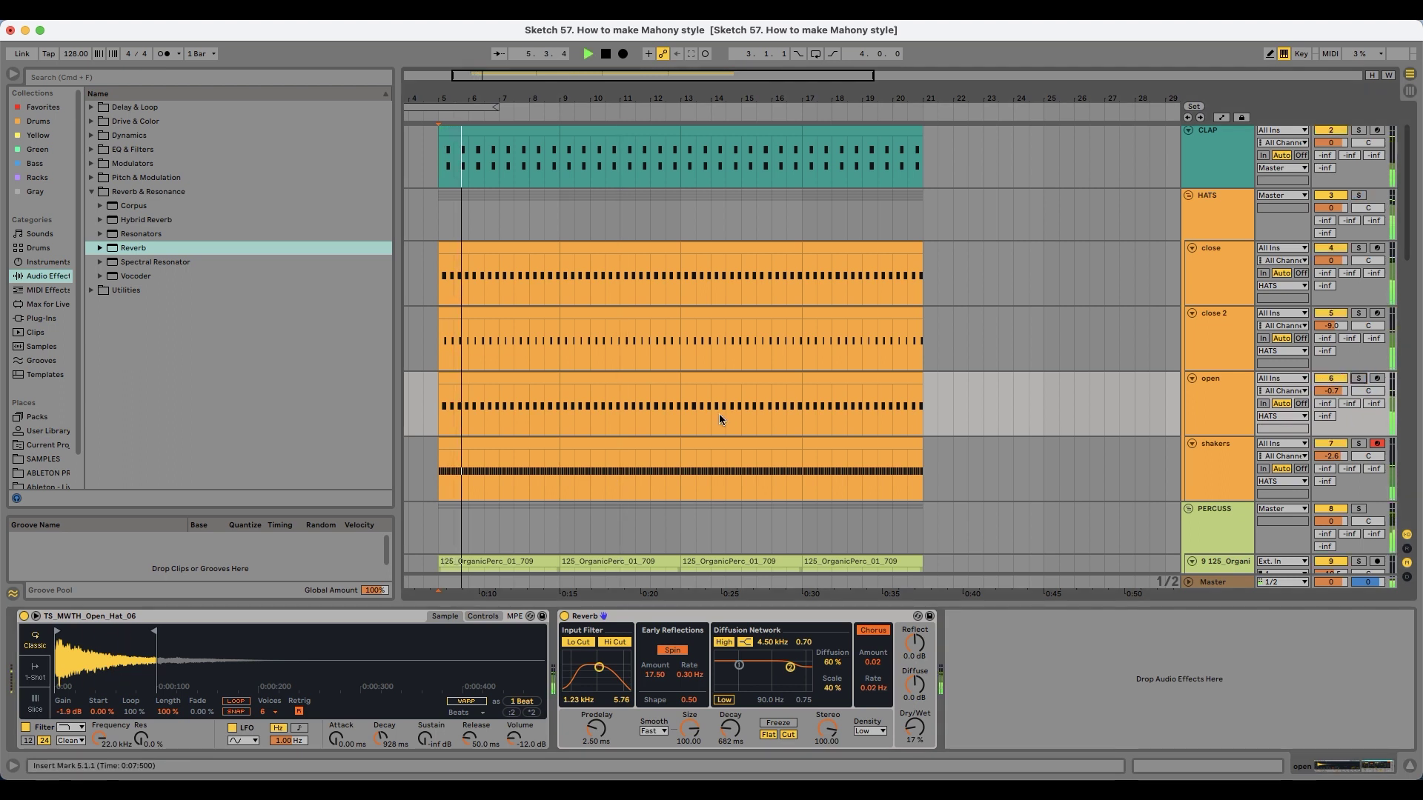
scroll(719, 415, "down", 1)
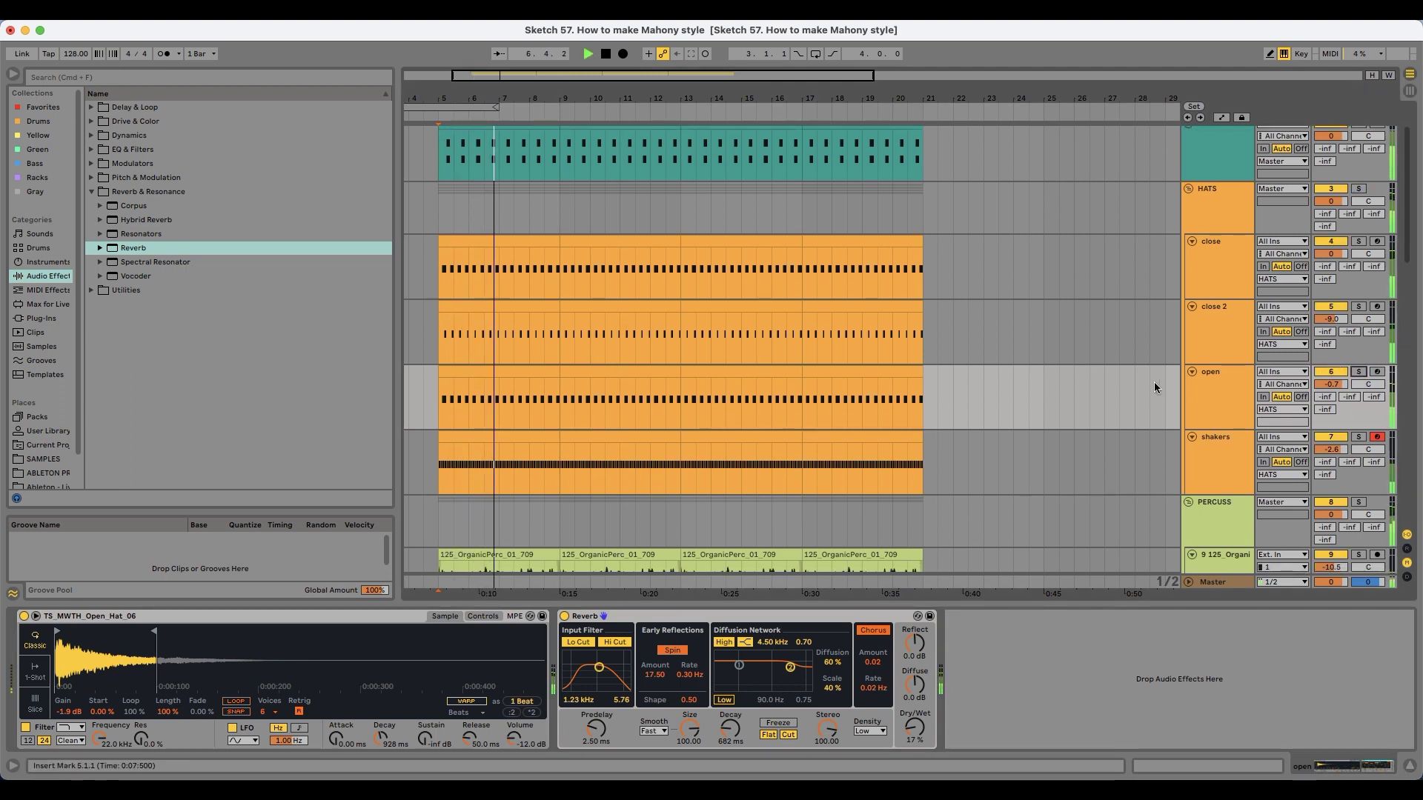
double_click(1333, 385)
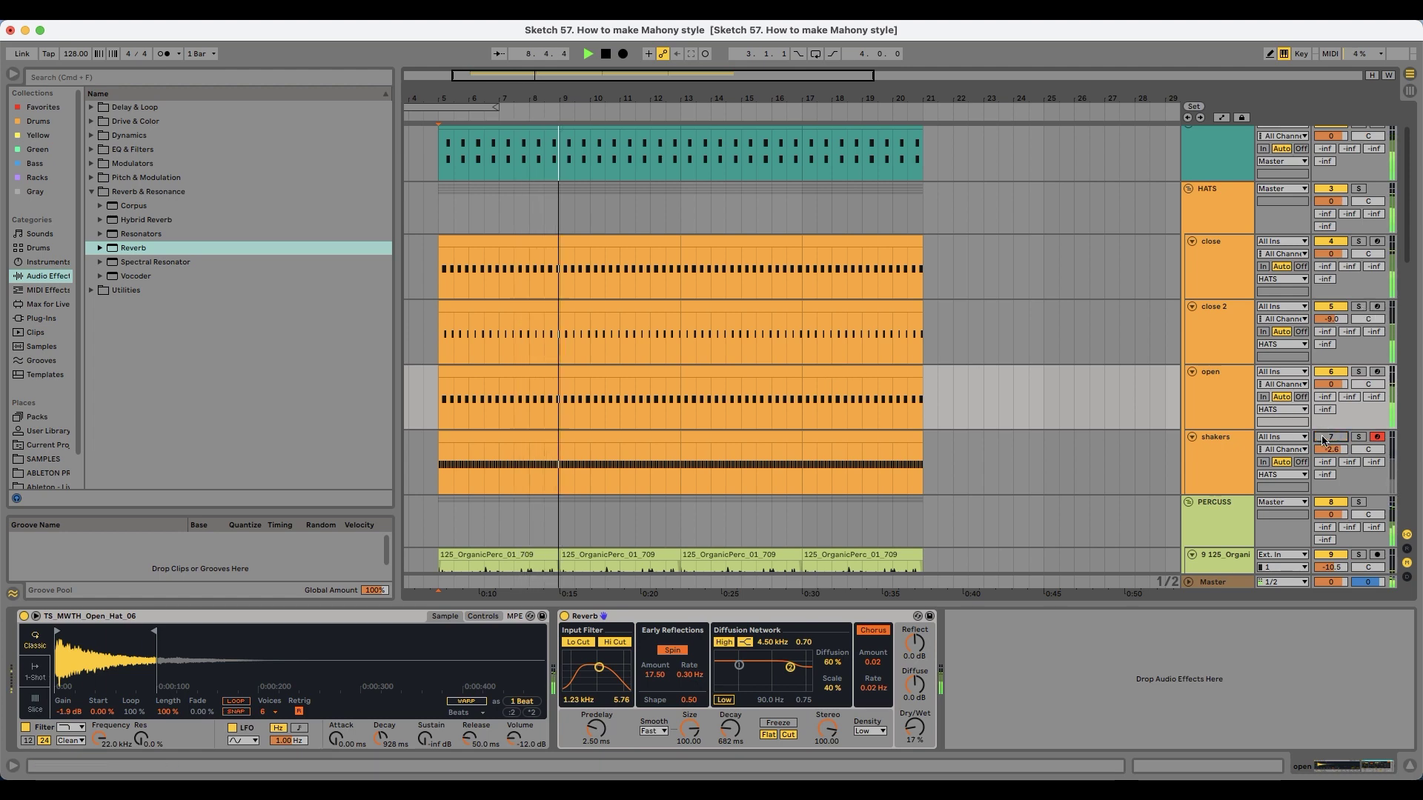
key("space")
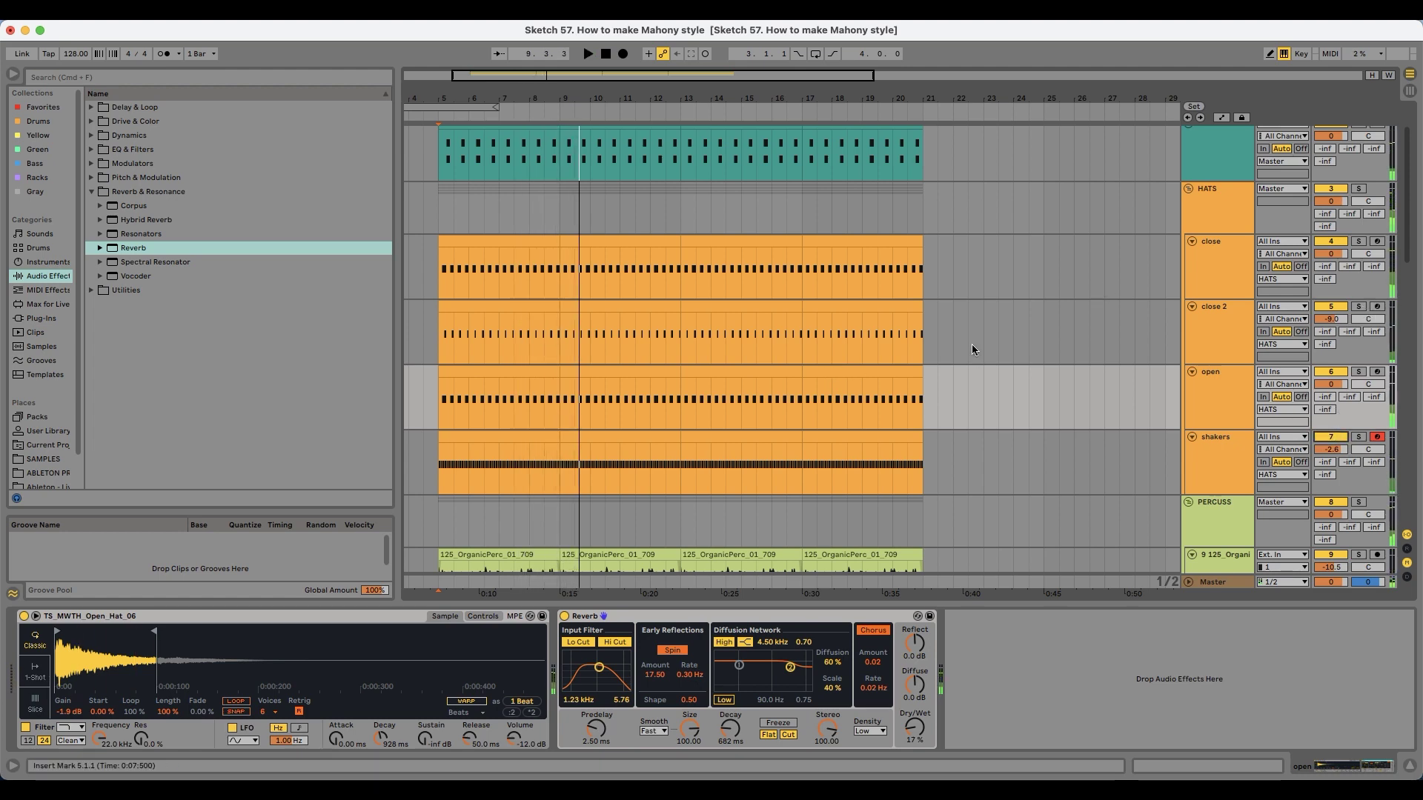
left_click(965, 341)
scroll(707, 360, "down", 3)
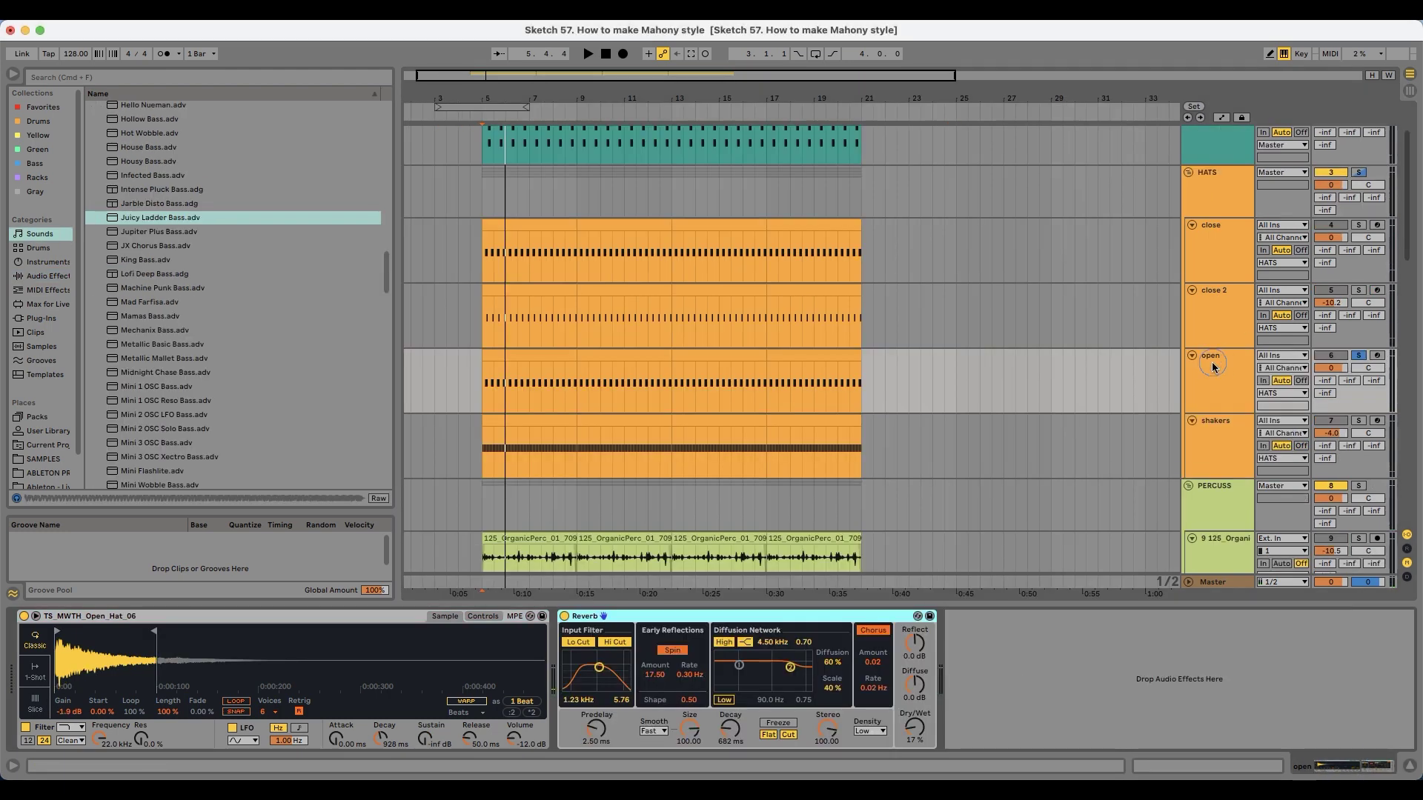
Step: Set the open hat reverb's decay to 572 ms and its dry/wet to 16%
left_click(1213, 367)
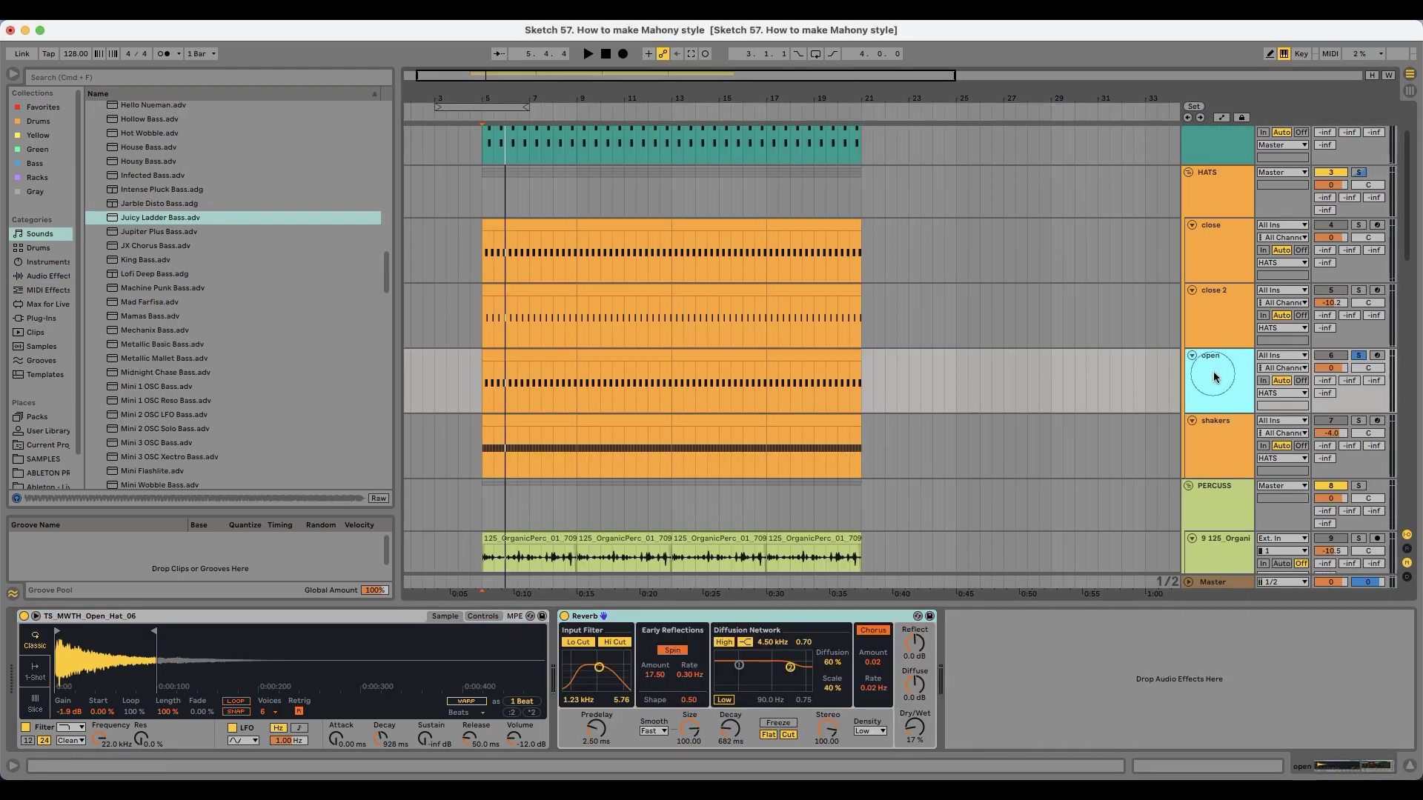
scroll(1265, 372, "down", 2)
key("space")
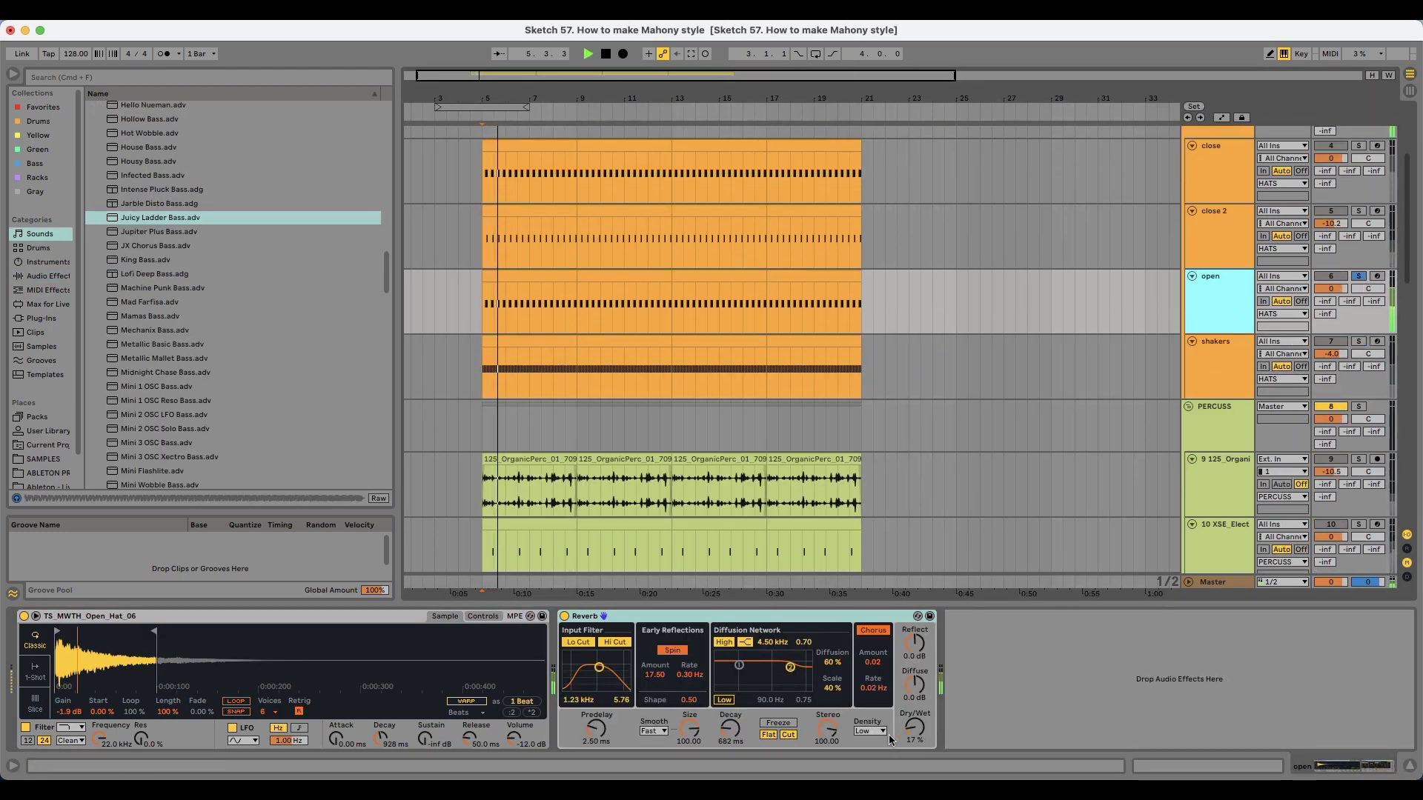
left_click_drag(730, 730, 730, 731)
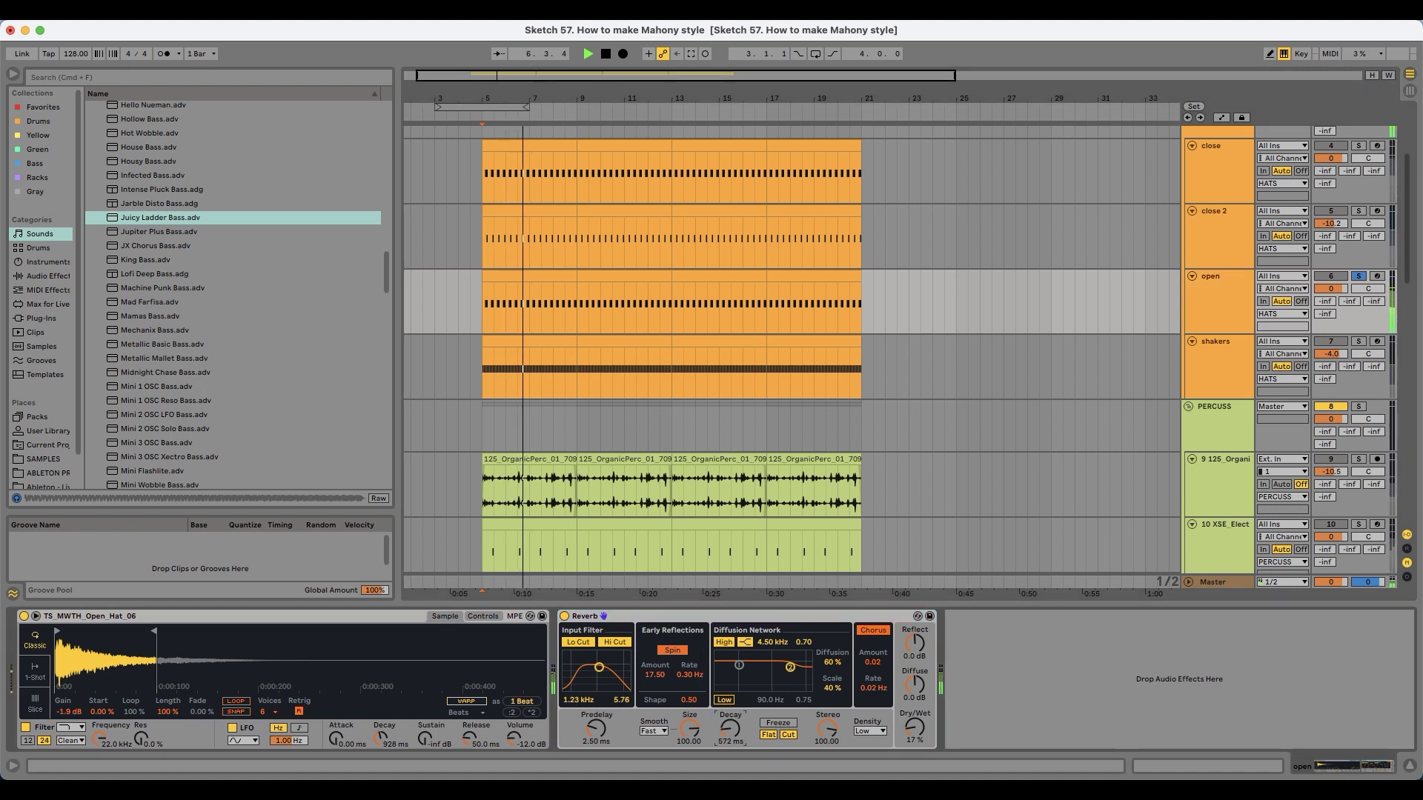
left_click(1225, 275)
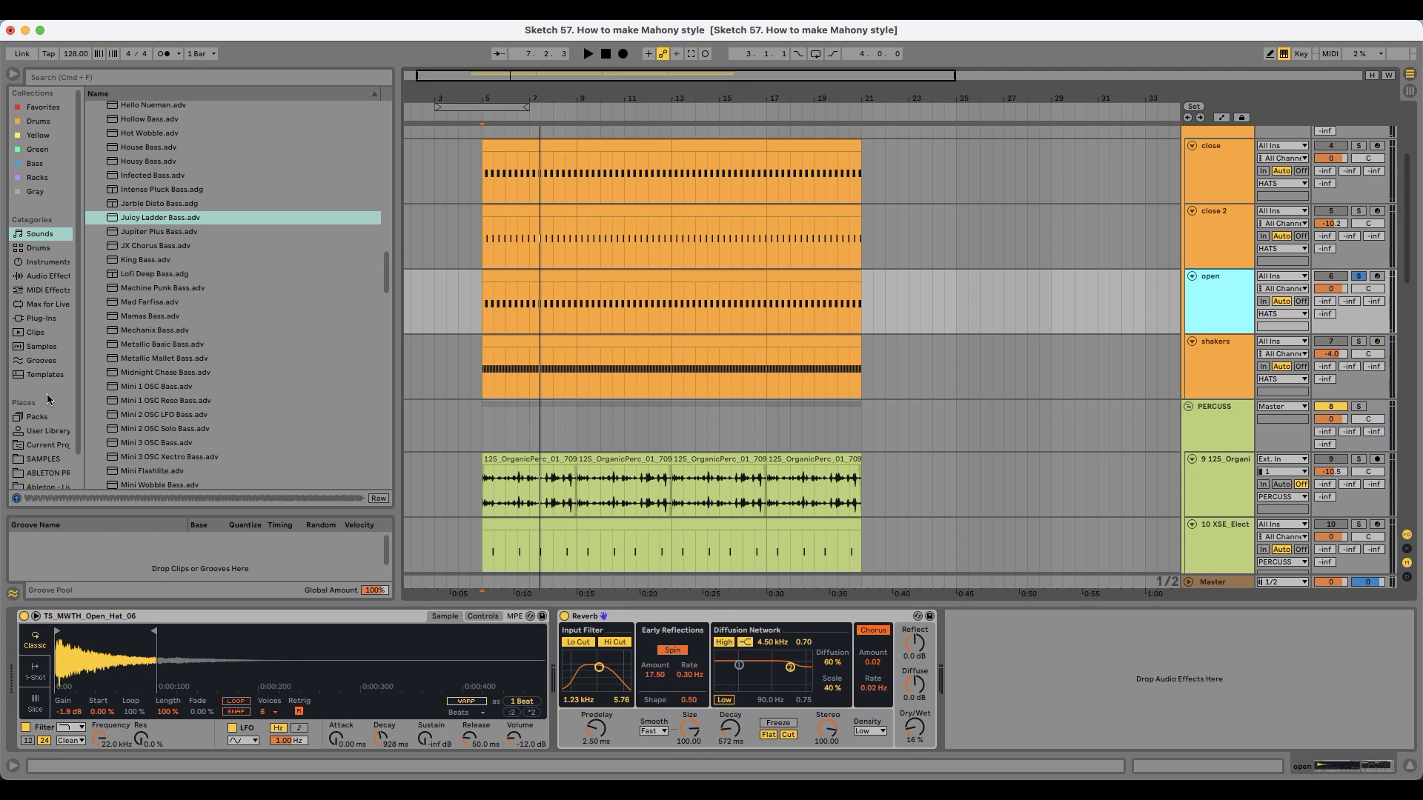
Step: Browse the HOUSE samples to the Hi Hat - Long folder of Vinyl House Drum Samples - Zenhiser
left_click(46, 459)
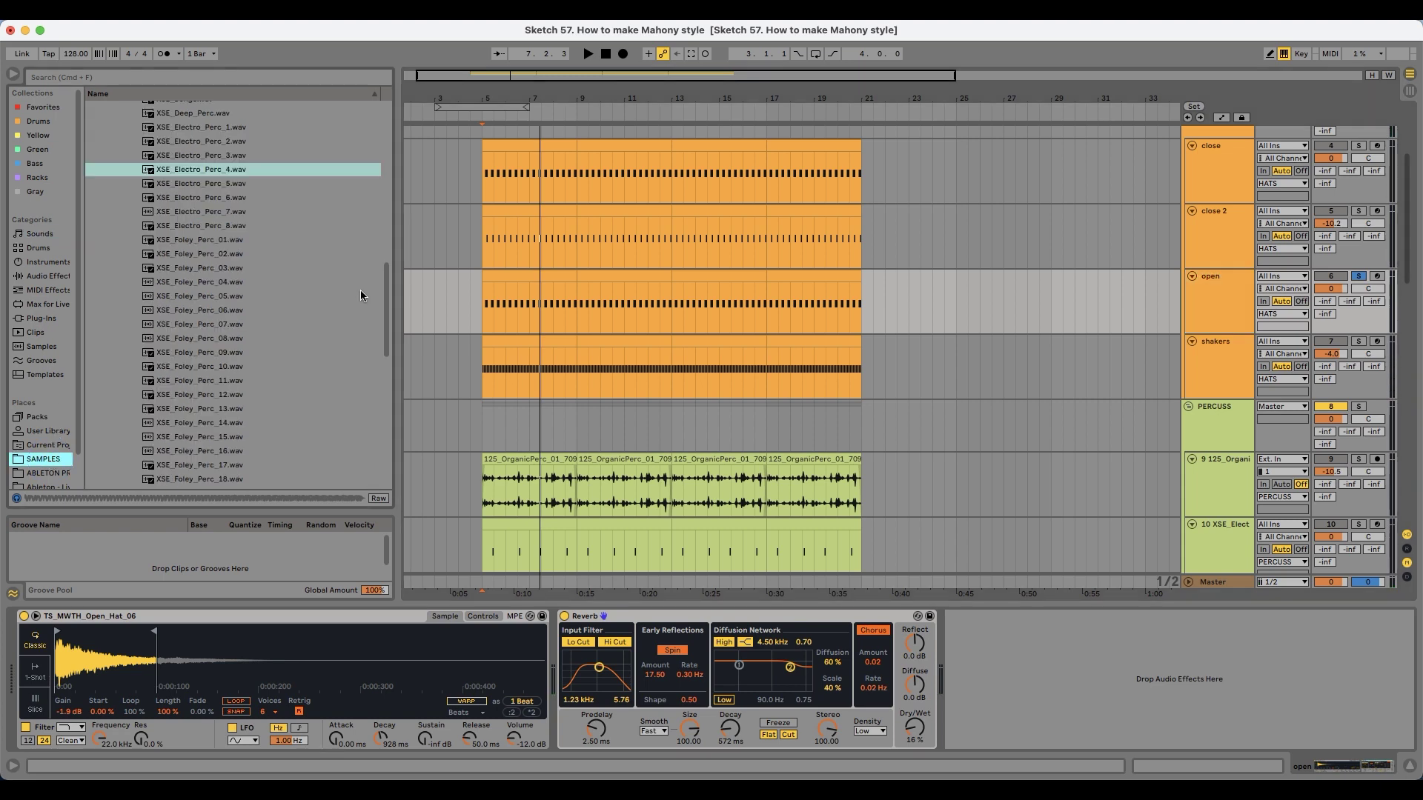
scroll(223, 274, "up", 15)
left_click(156, 276)
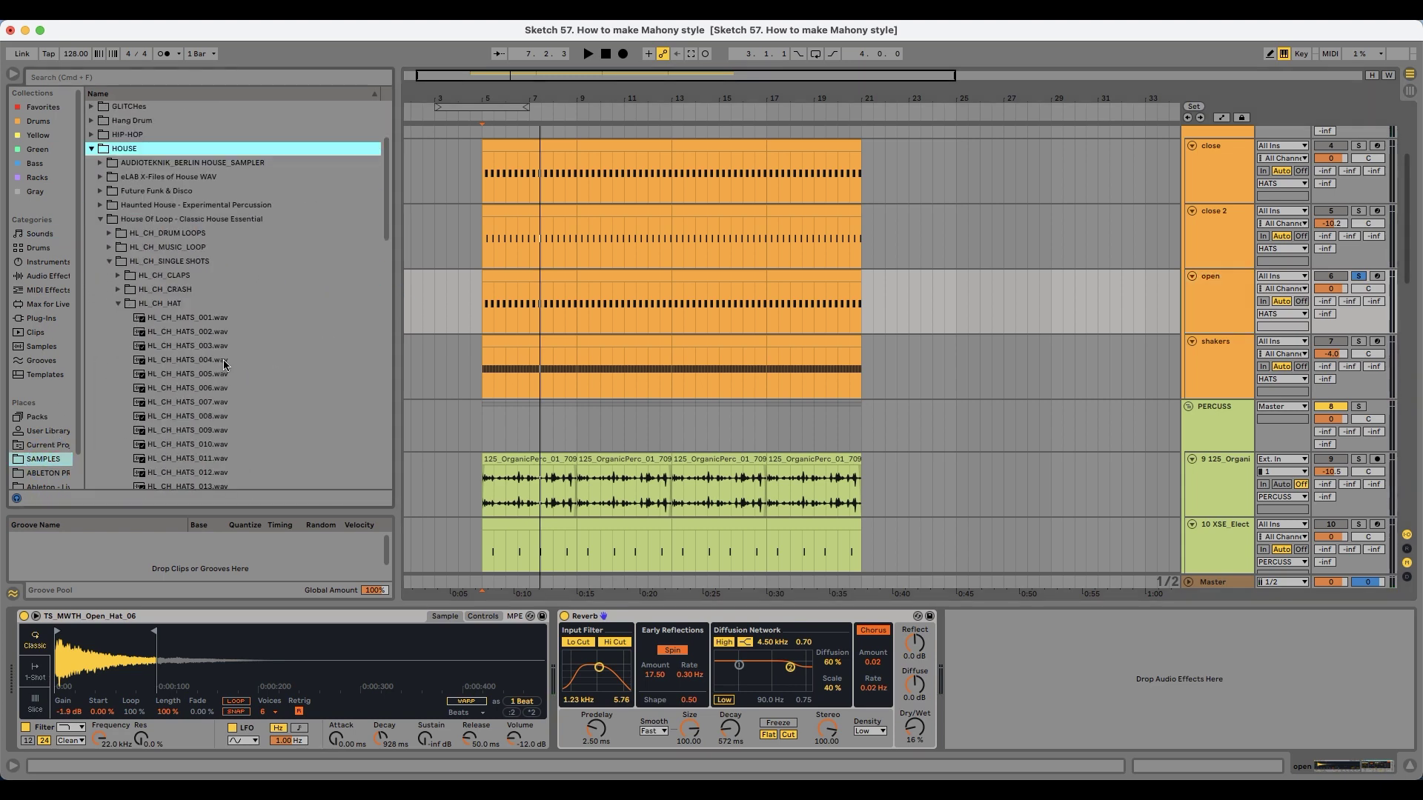
left_click(170, 225)
scroll(229, 370, "down", 20)
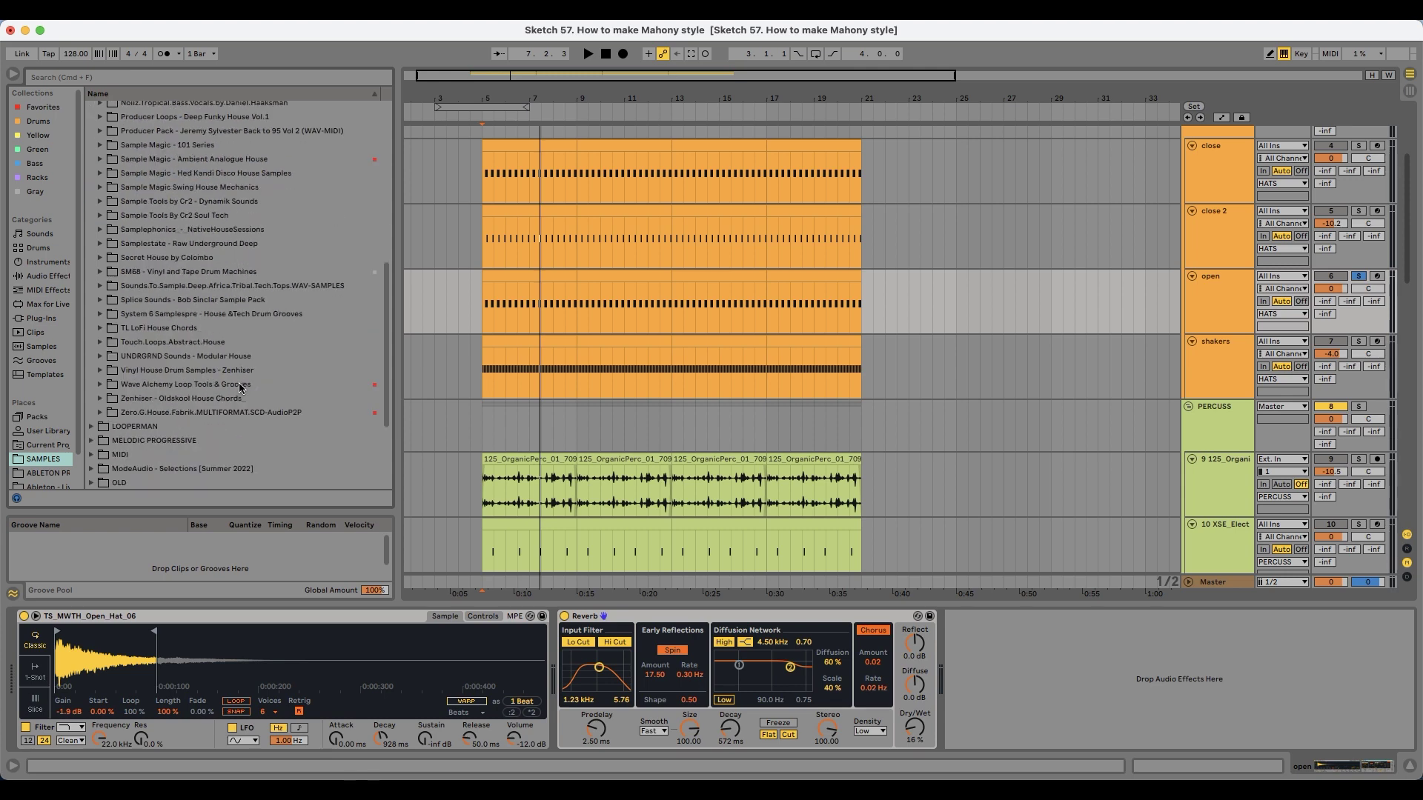
left_click(200, 293)
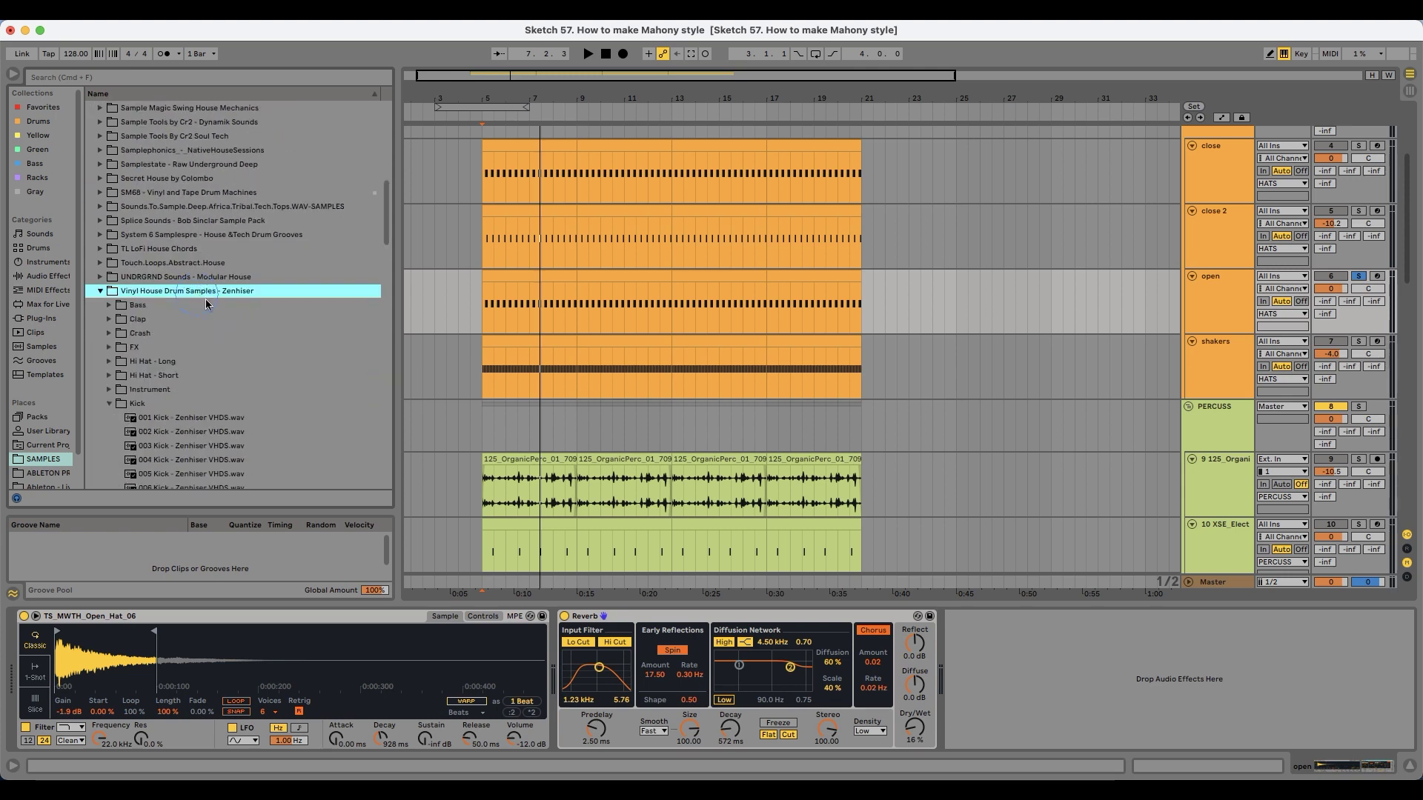
left_click(172, 402)
left_click(190, 363)
left_click(198, 374)
Step: Audition the long hi-hat samples and replace the open hat's Simpler sample with 006 Hi Hat Long - Zenhiser VHDS.wav
scroll(201, 376, "down", 4)
key("Down")
key("Down")
key("Down")
scroll(261, 347, "down", 3)
key("Down")
key("Down")
scroll(248, 341, "down", 1)
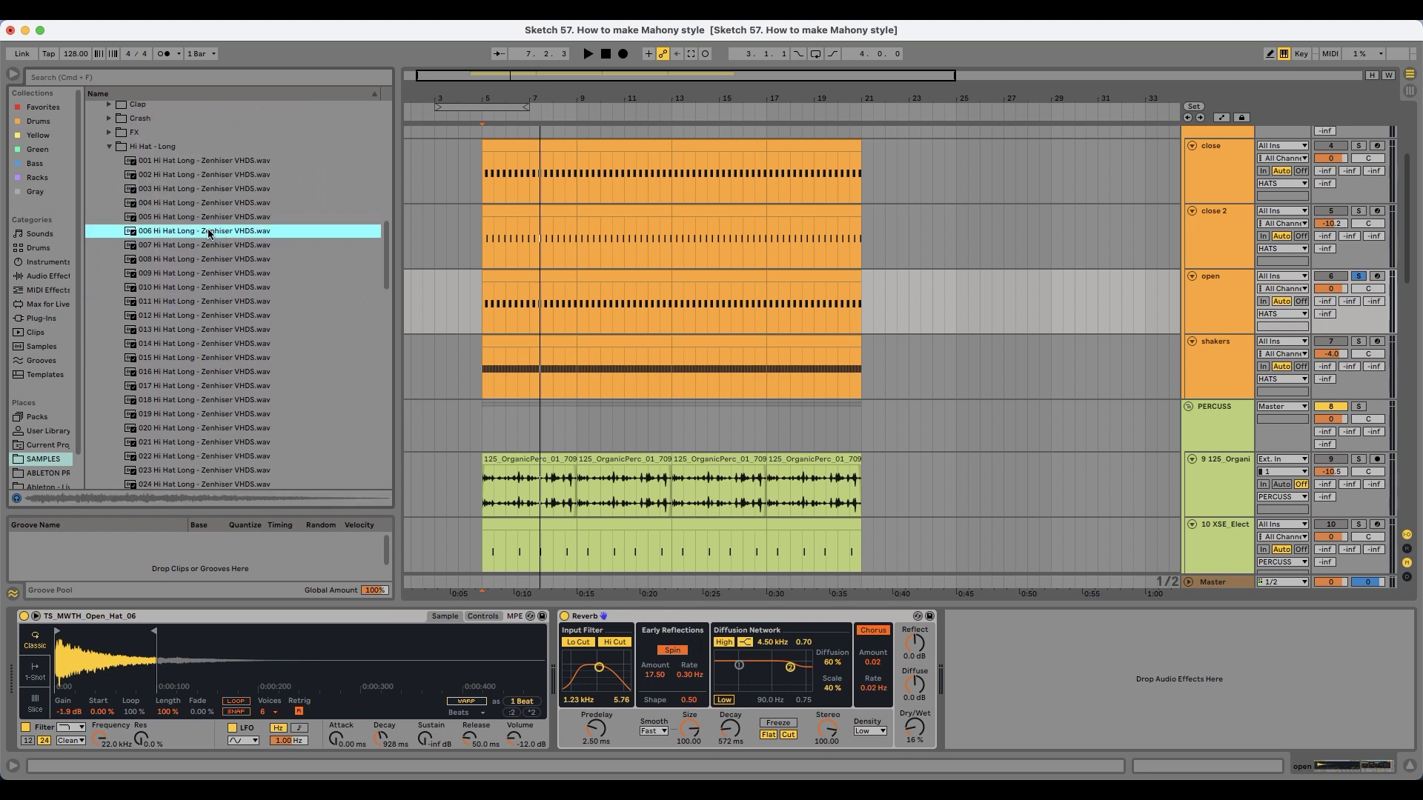
left_click_drag(210, 232, 136, 666)
key("space")
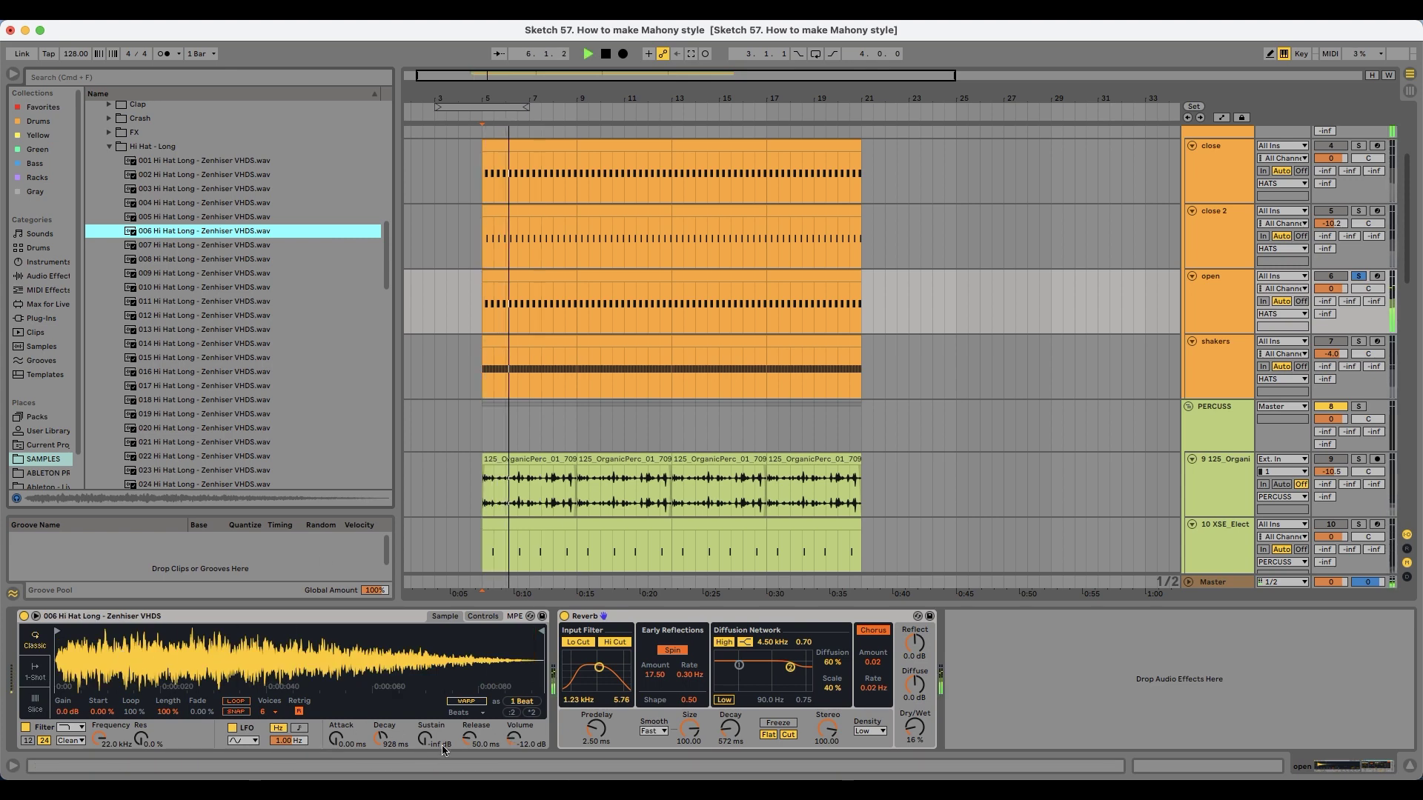
left_click(482, 616)
left_click(444, 616)
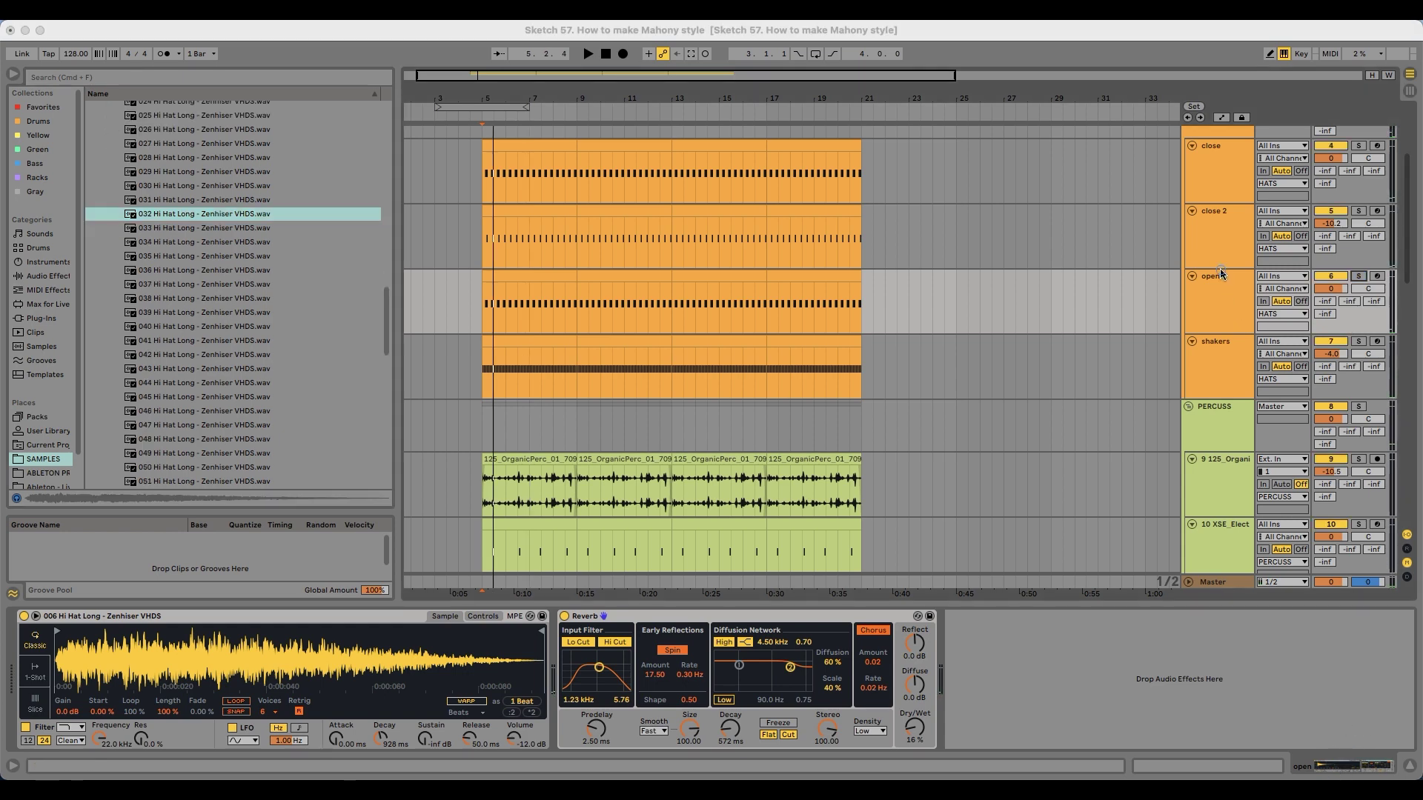
Step: Solo the open hat, set its Simpler decay to 410 ms, lower the reverb's dry/wet amount, and play it in the full beat
left_click(1221, 274)
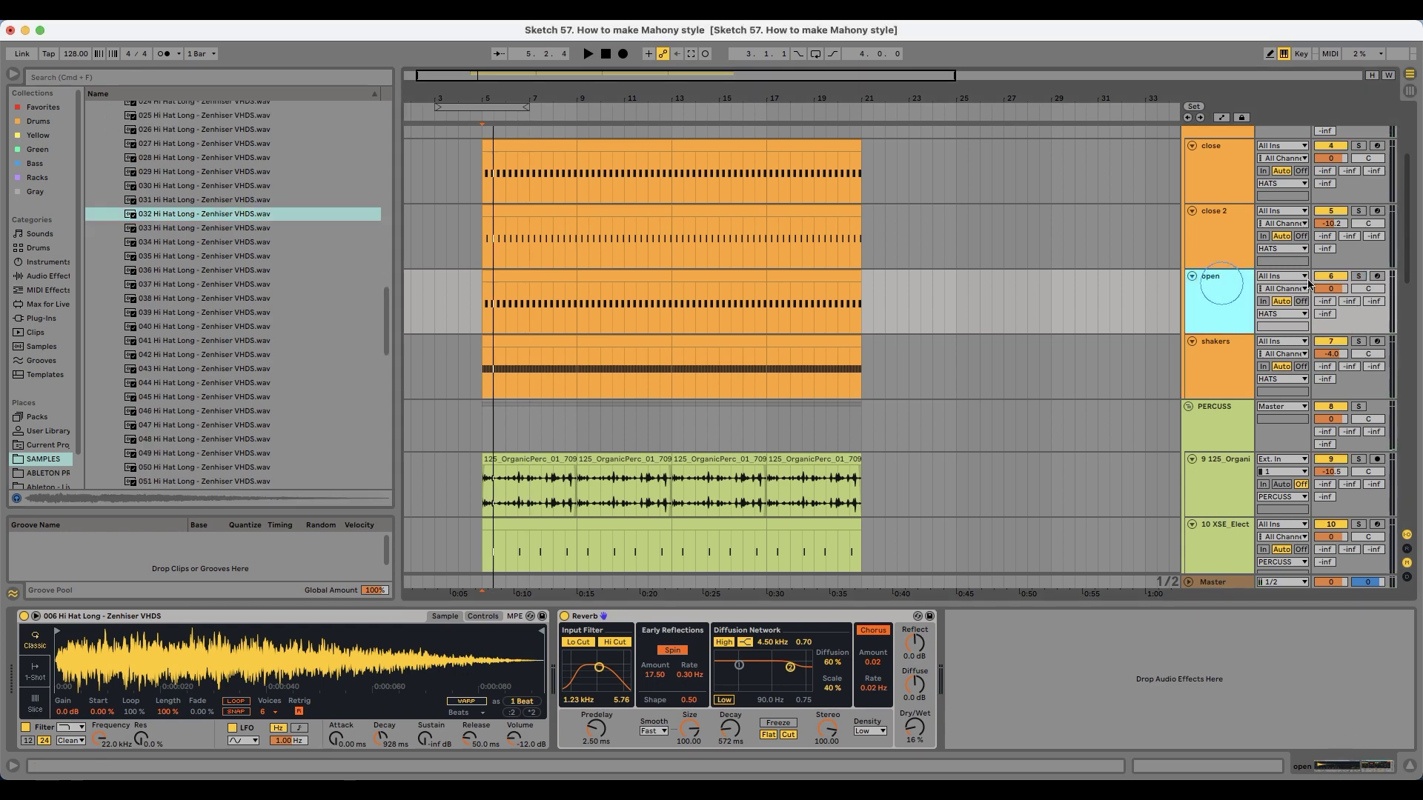
left_click(1360, 278)
key("space")
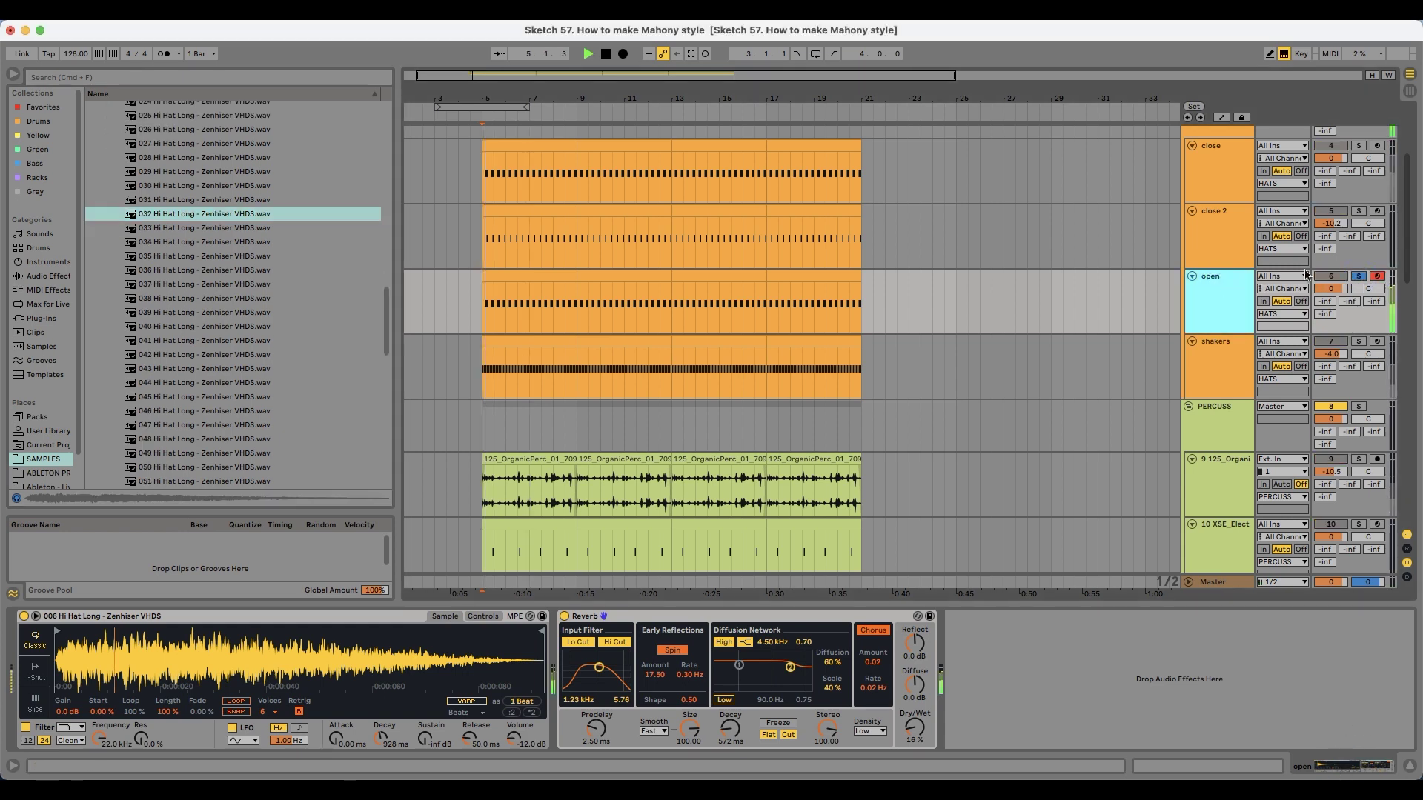
left_click(1245, 286)
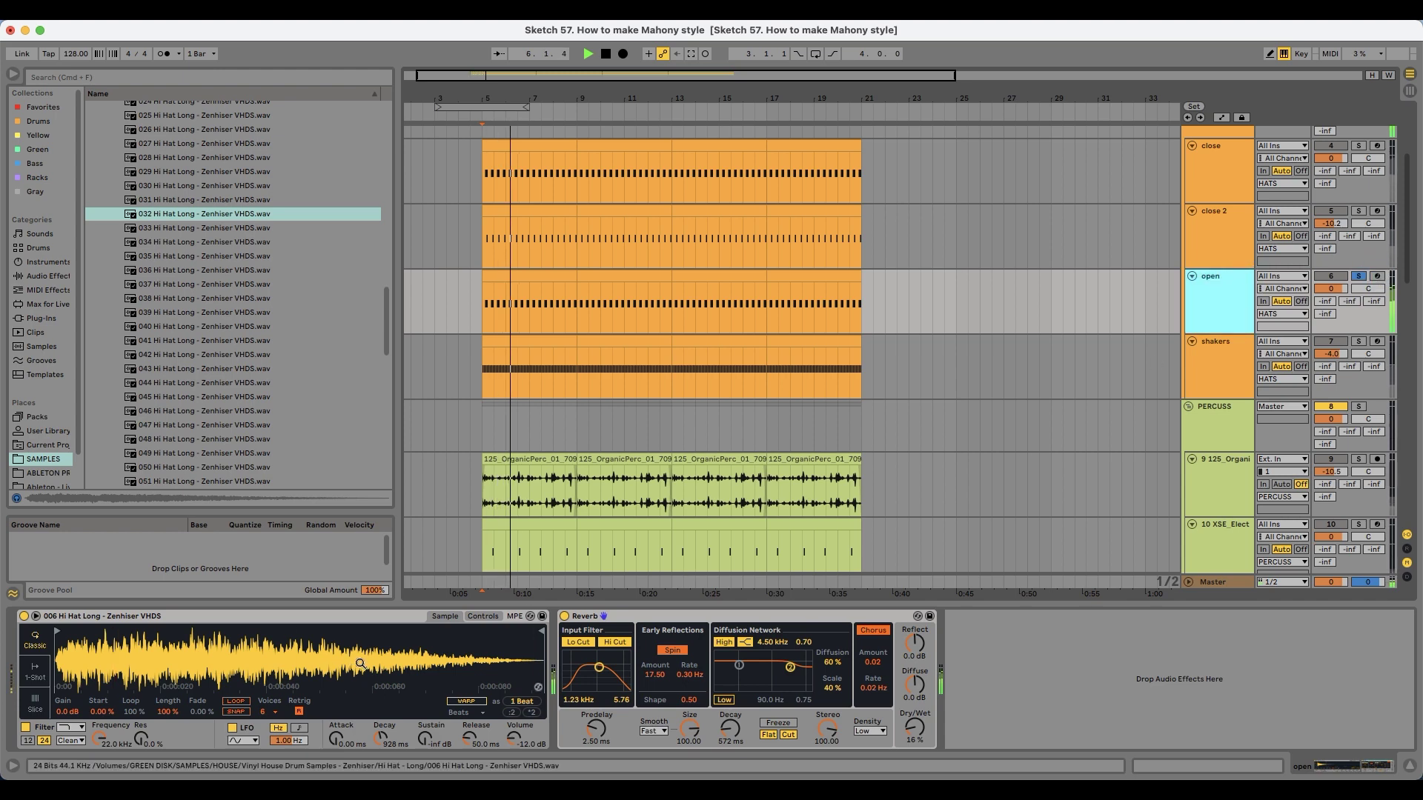
left_click_drag(382, 739, 382, 755)
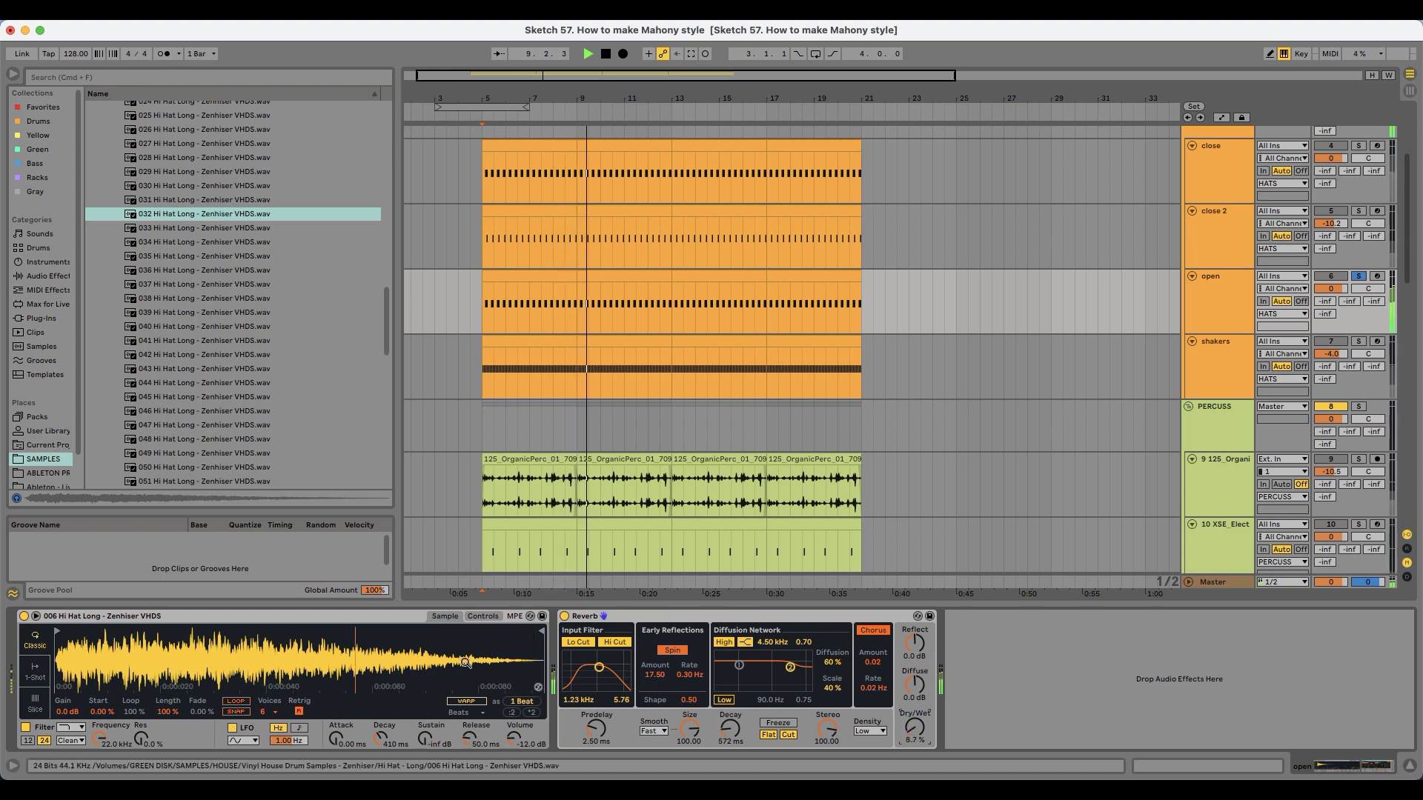
key("space")
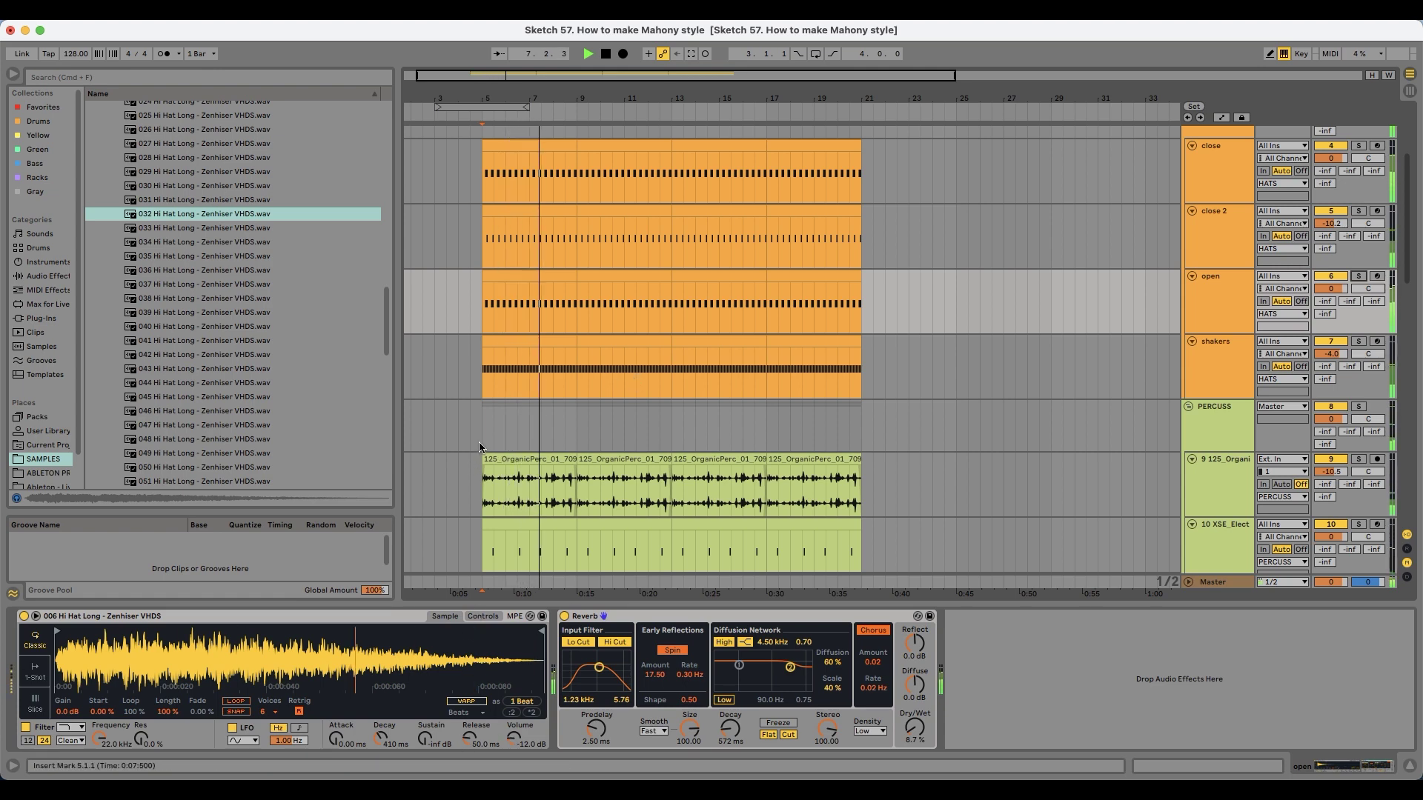
Step: Set the insert marker at bar 5 on the empty 15 MIDI track in the BASS group
scroll(482, 437, "down", 5)
scroll(488, 444, "down", 5)
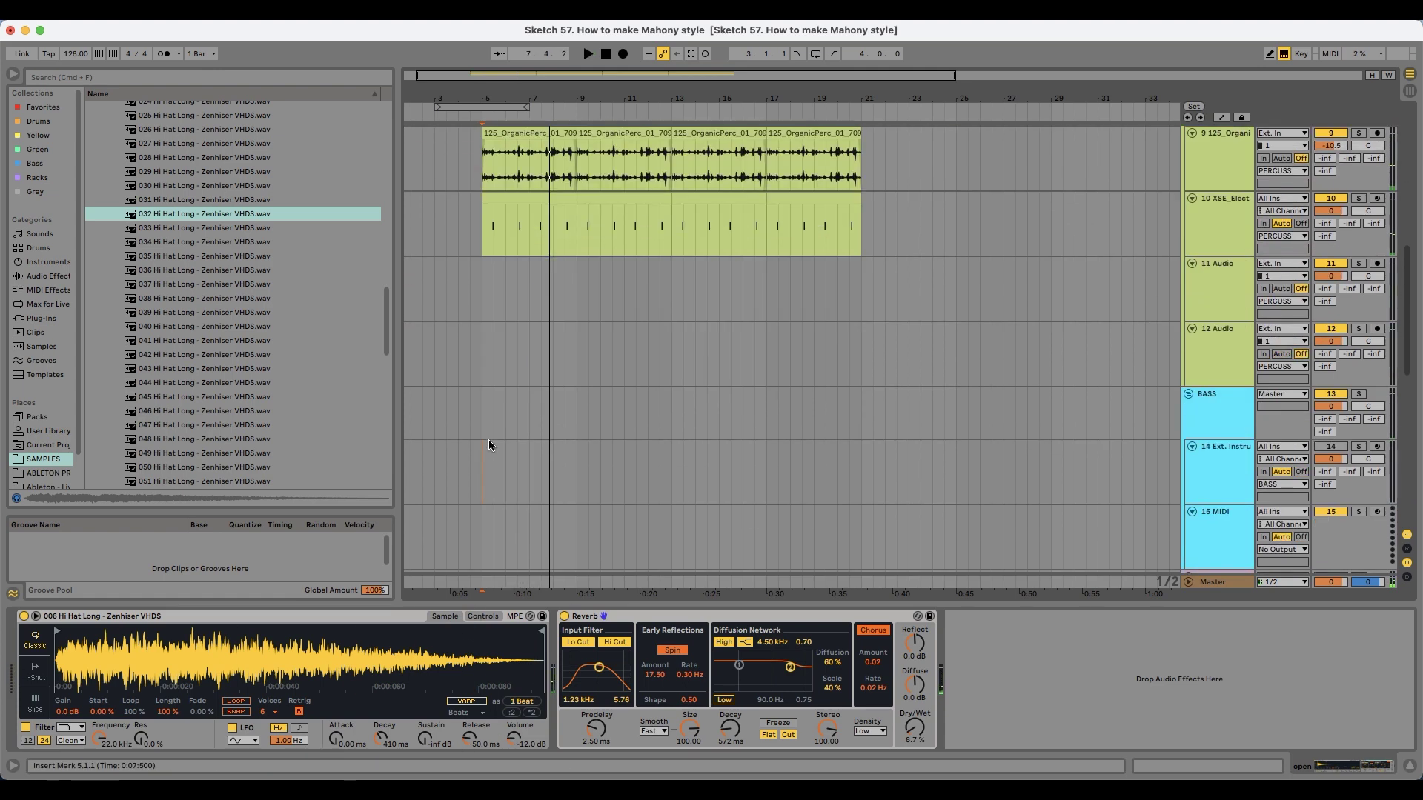
left_click(1211, 450)
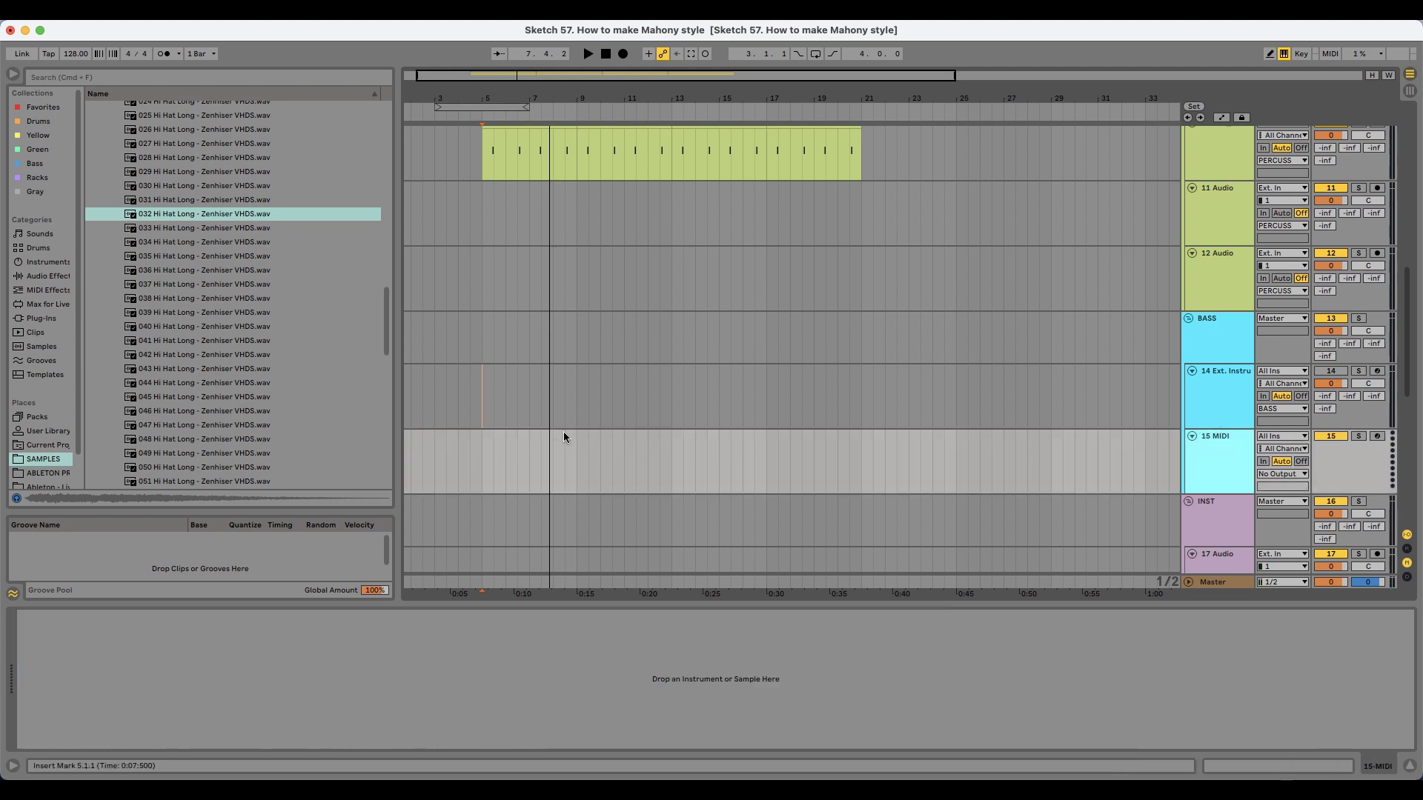
left_click(484, 438)
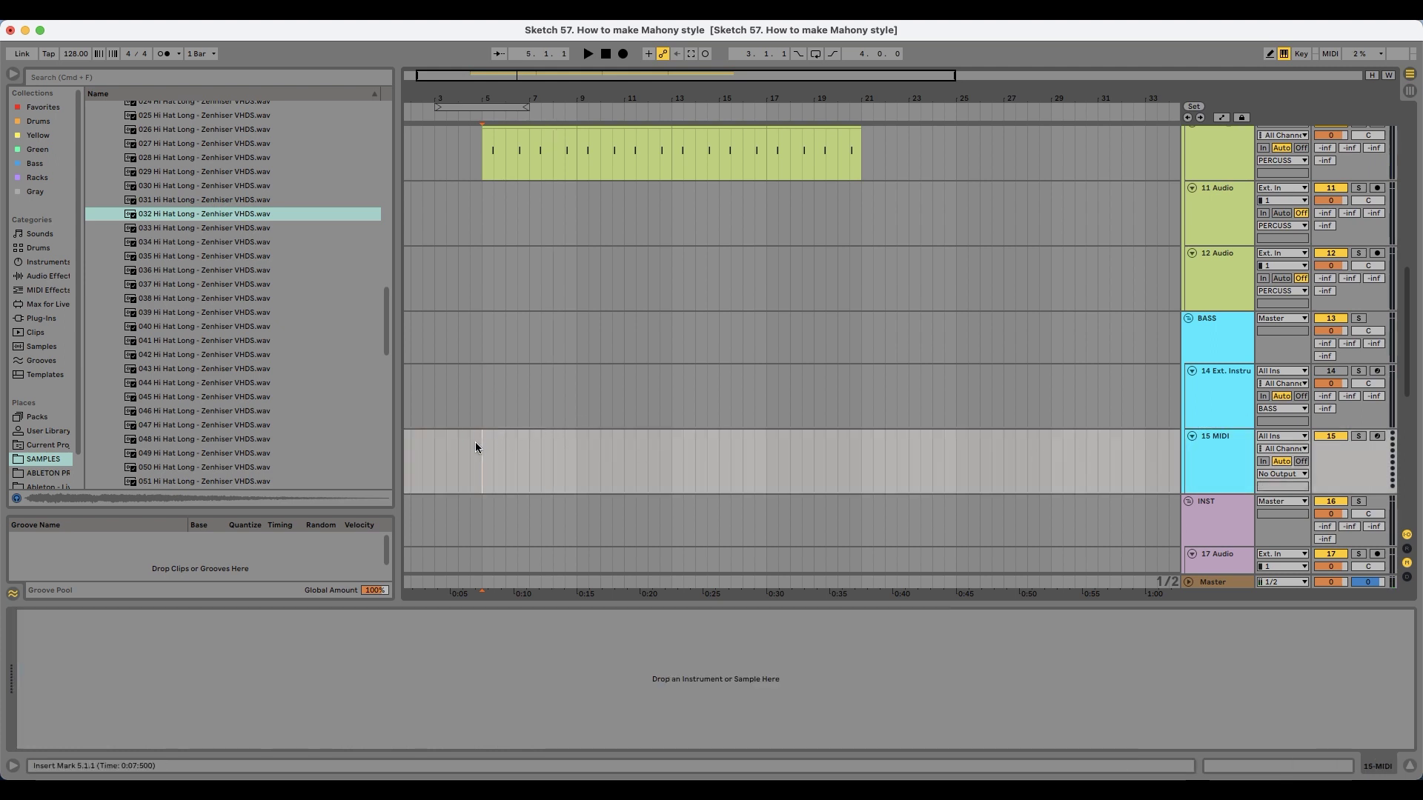
Step: Try the Juicy Ladder Bass preset on the 15 MIDI track and replace it with Jupiter Plus Bass.adv from the Sounds library
left_click(32, 235)
left_click(200, 204)
left_click(187, 222)
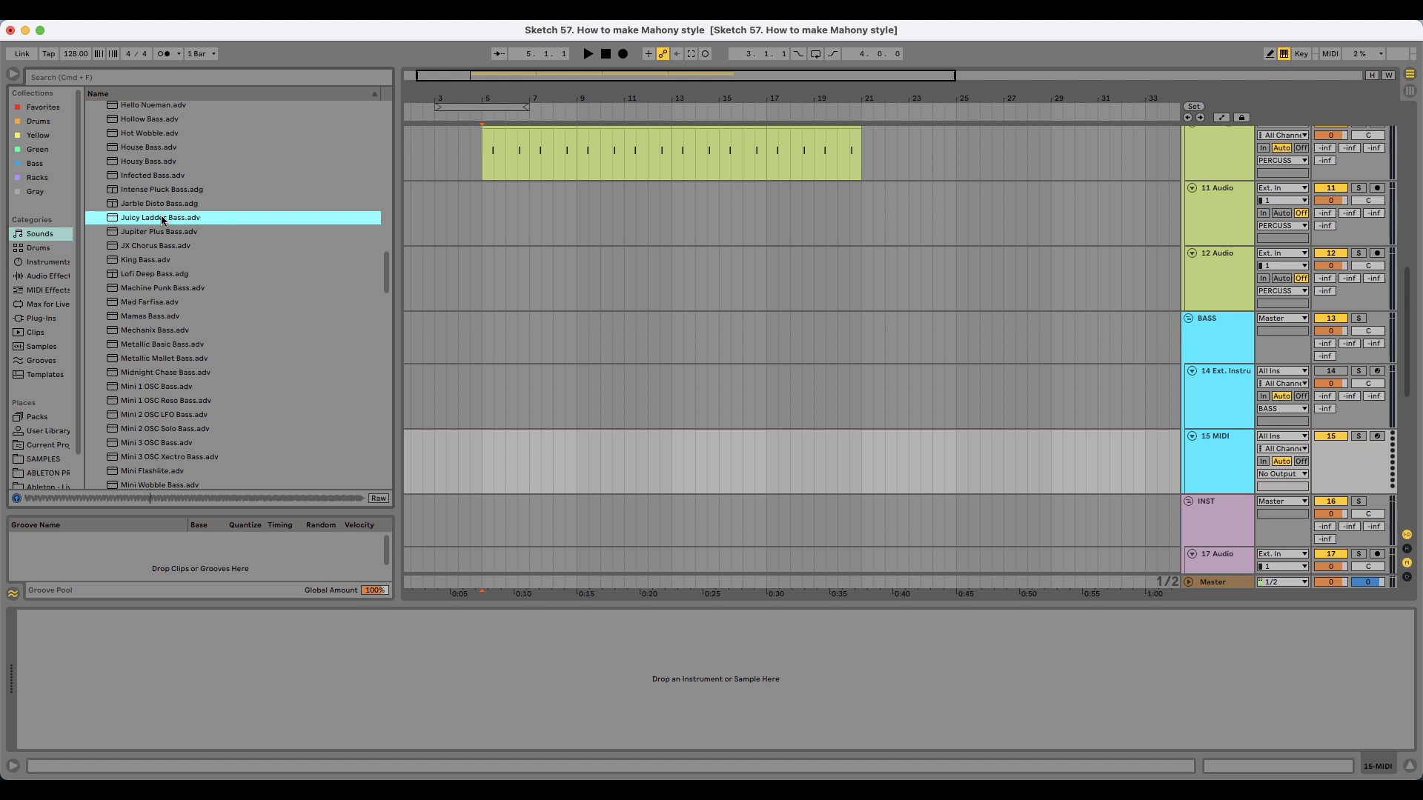
left_click(164, 231)
left_click(168, 219)
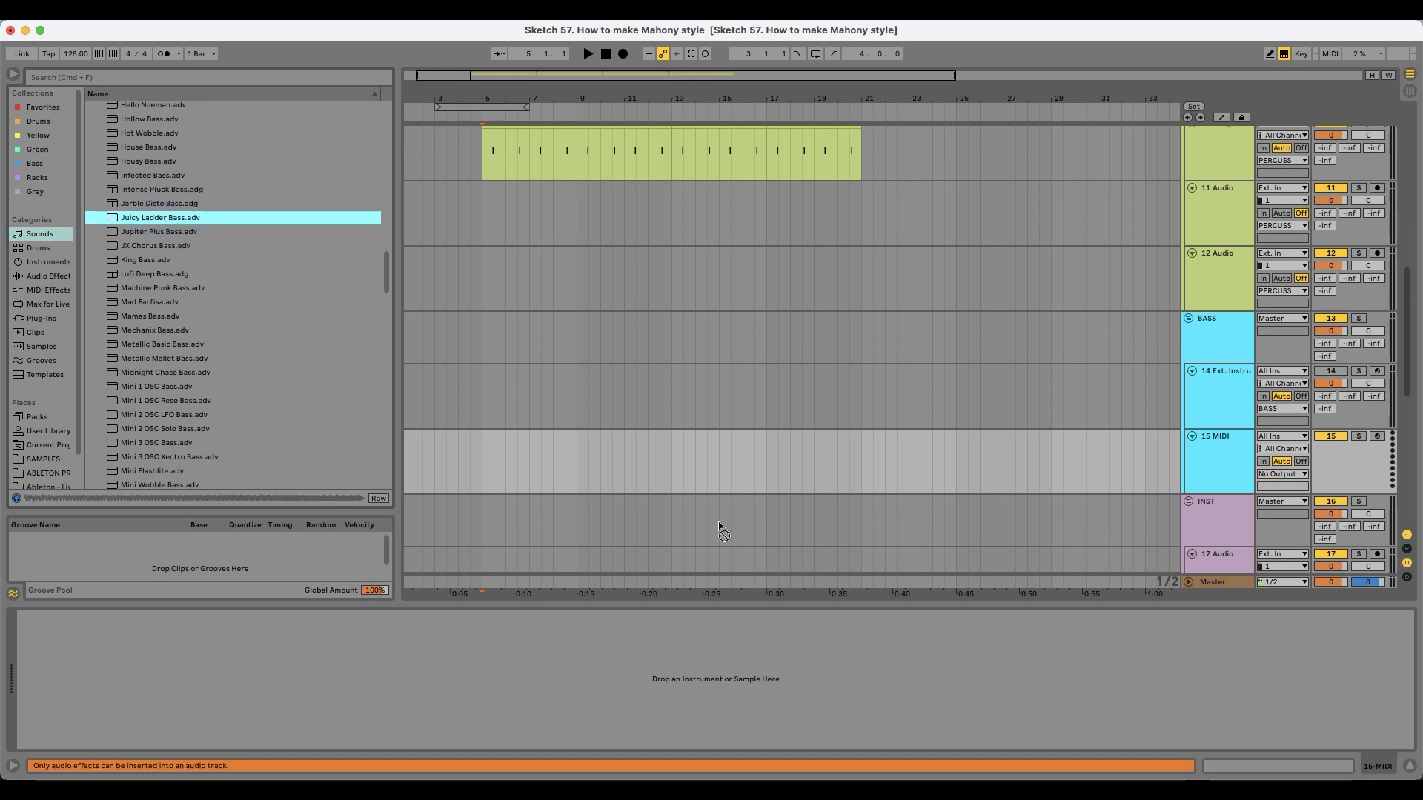
left_click_drag(167, 219, 627, 470)
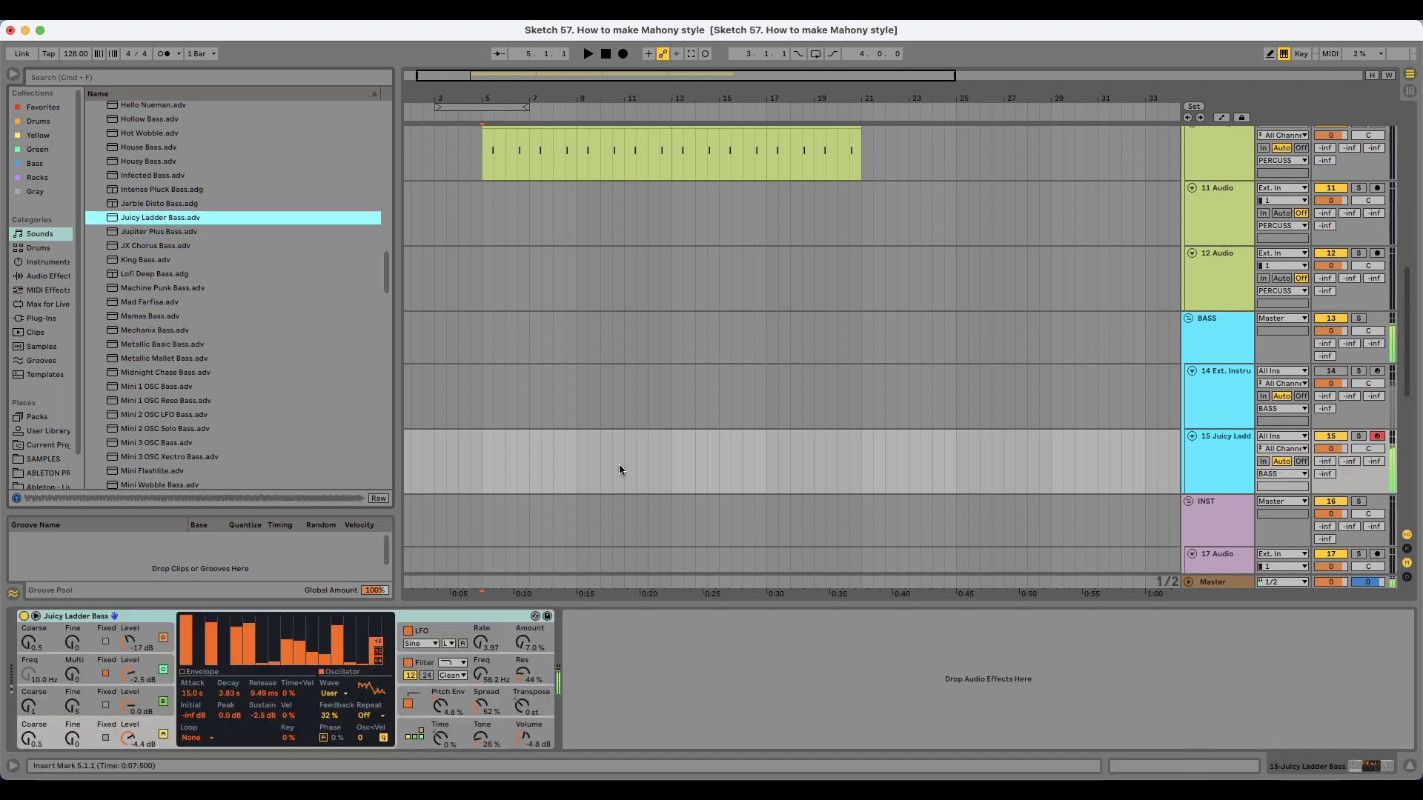
left_click_drag(148, 232, 94, 621)
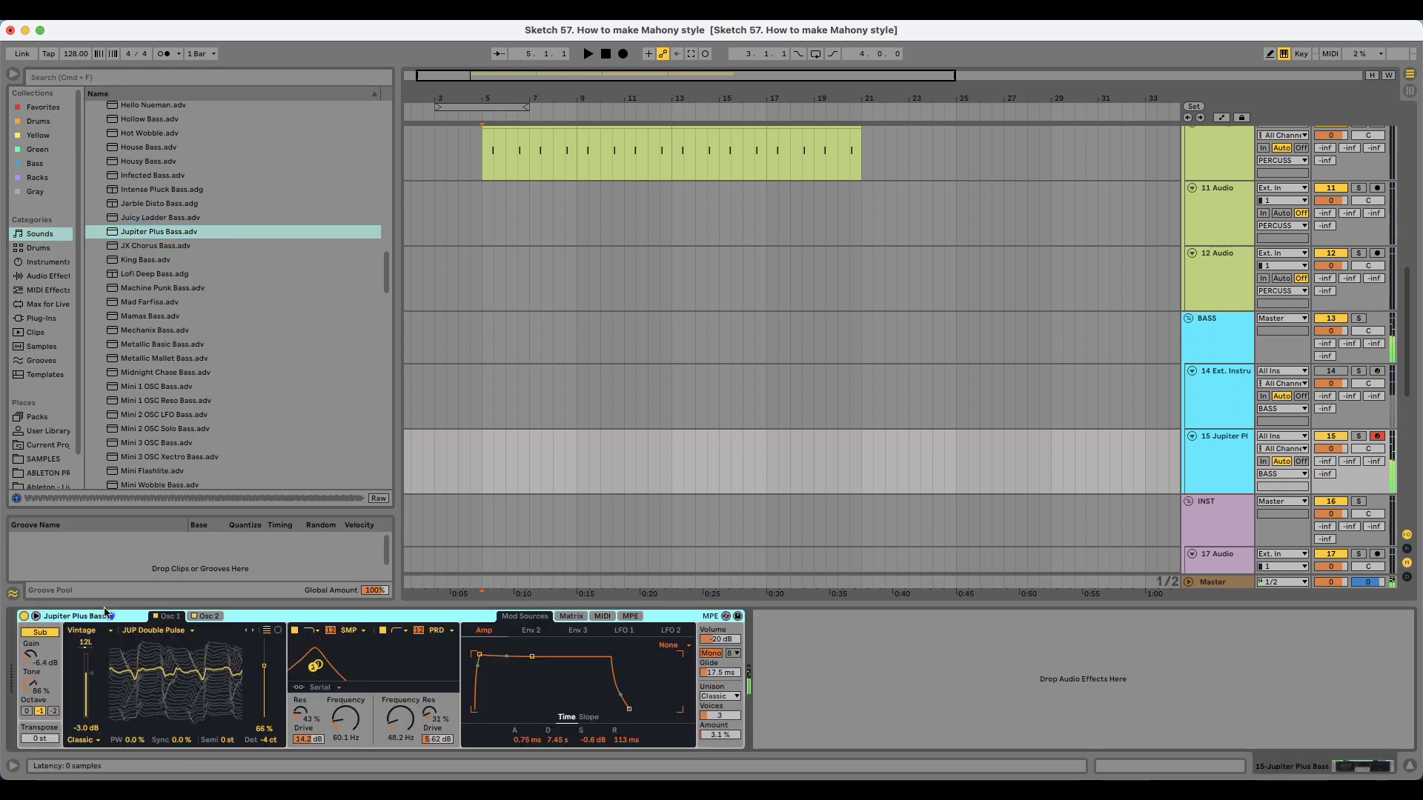
Step: Record a repeated G1 bass line of almost four bars on the Jupiter Plus Bass track, starting at bar 5
left_click(492, 444)
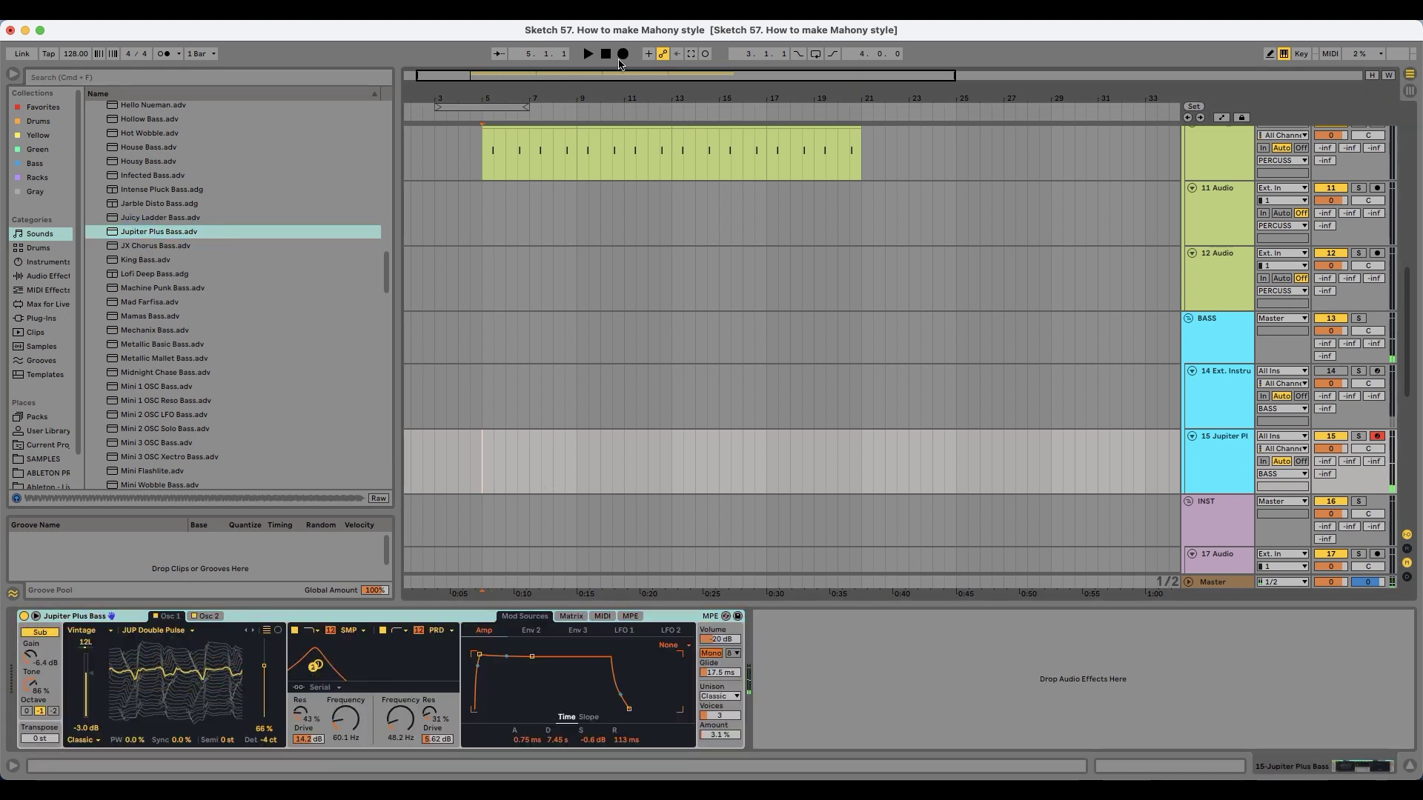
left_click(622, 57)
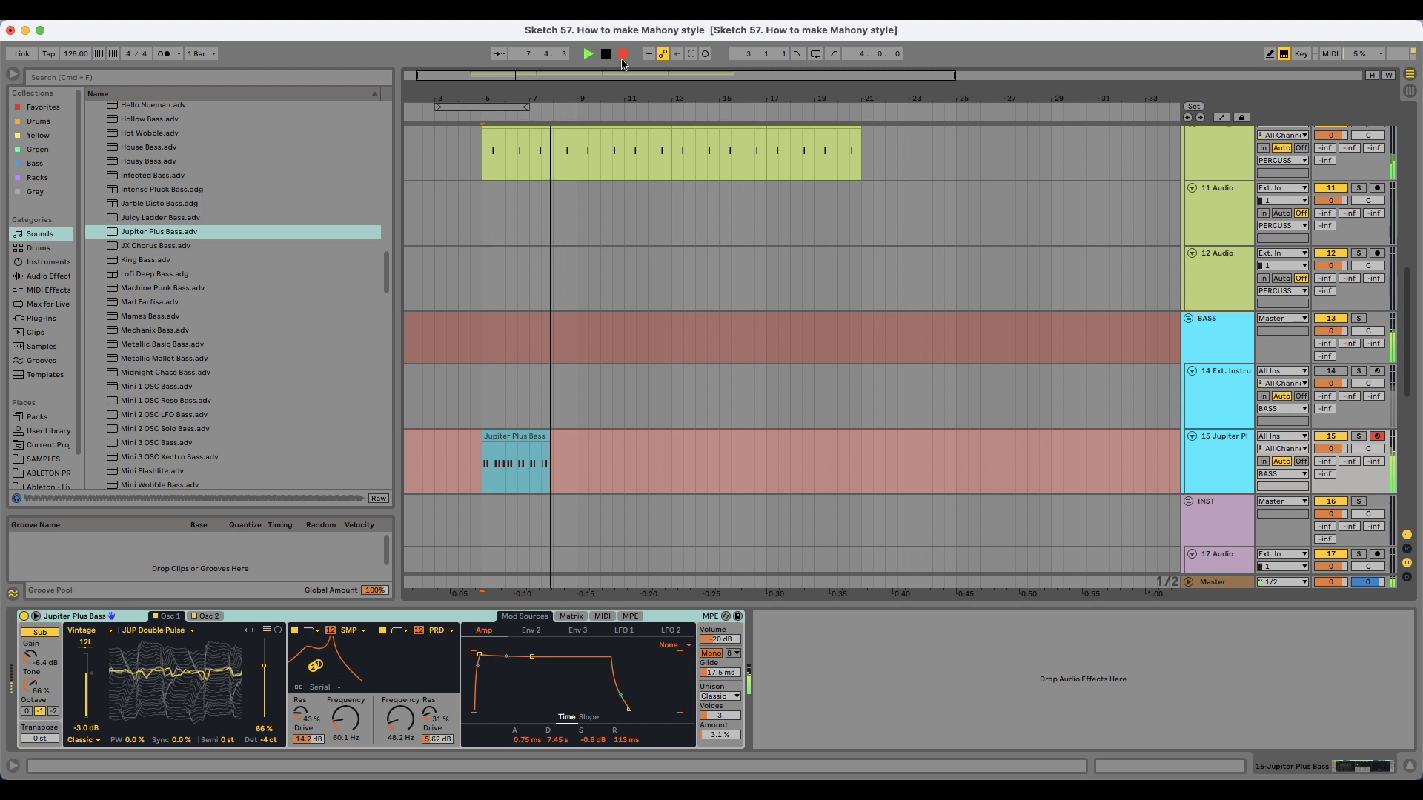
key("space")
Step: Solo the bass track, open the recorded clip's notes and quantize them to the 1/16 grid
left_click(541, 435)
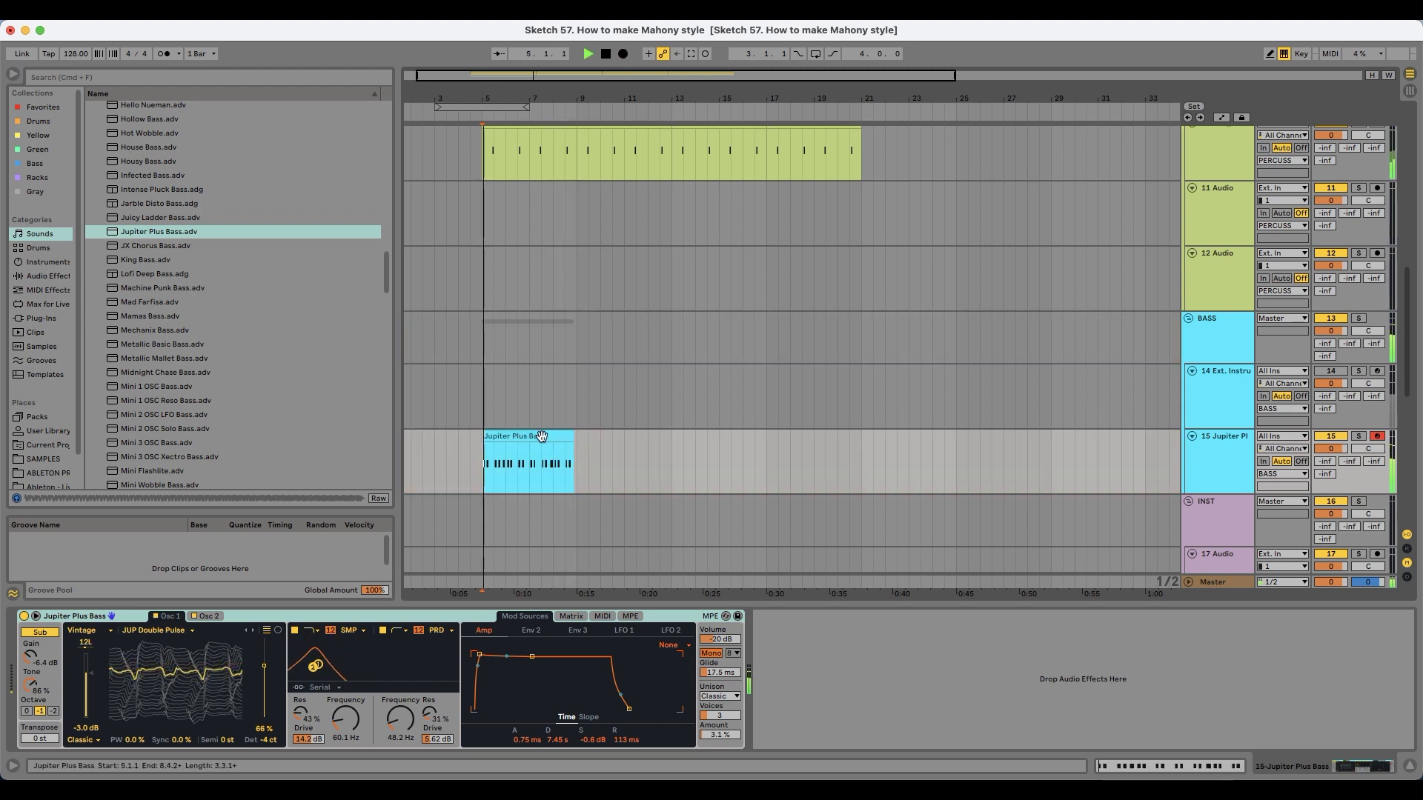
double_click(541, 435)
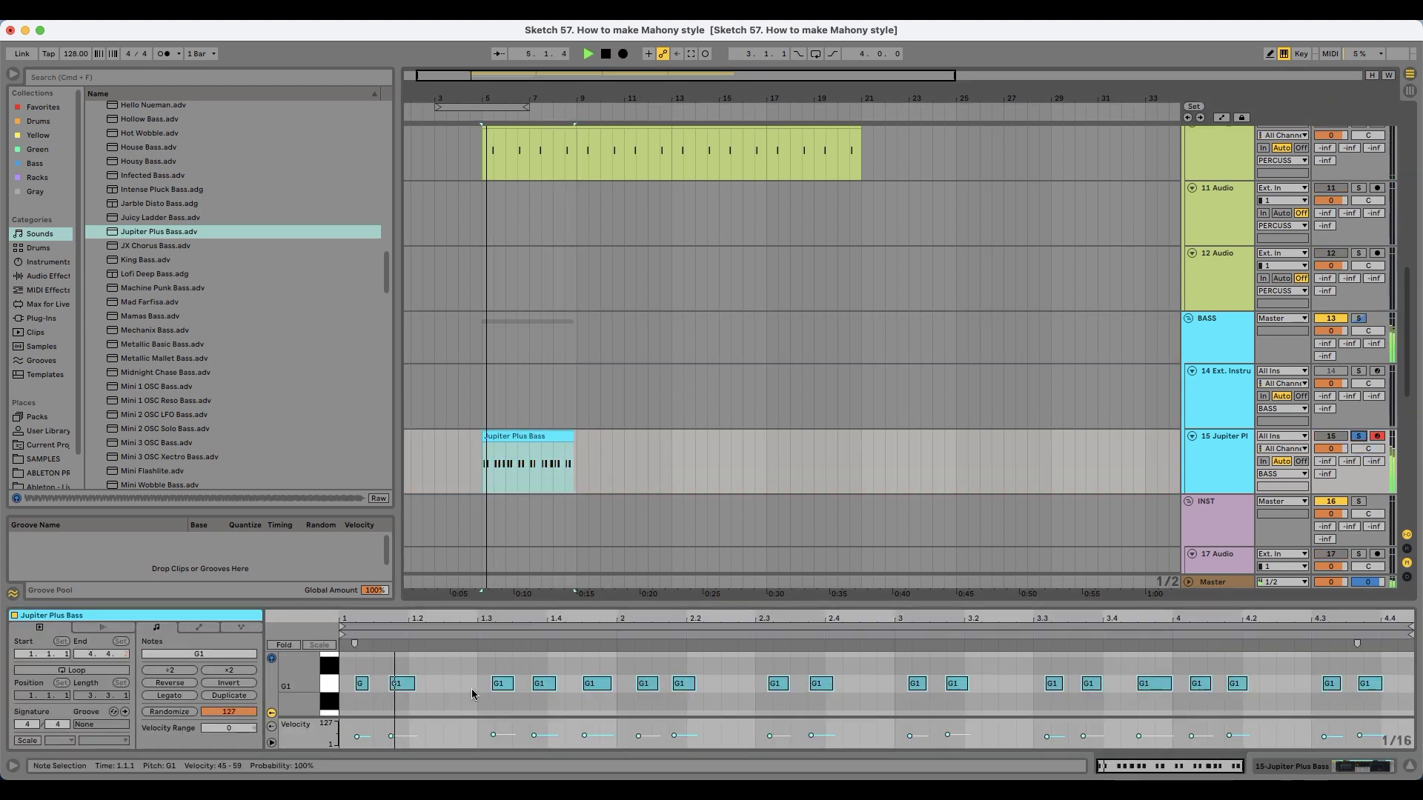
left_click(452, 686)
key("space")
Step: Shorten the G1 notes at 1.3.2 and 1.3.4, and extend the note at 1.4.3 to the end of the first bar
left_click(400, 684)
key("space")
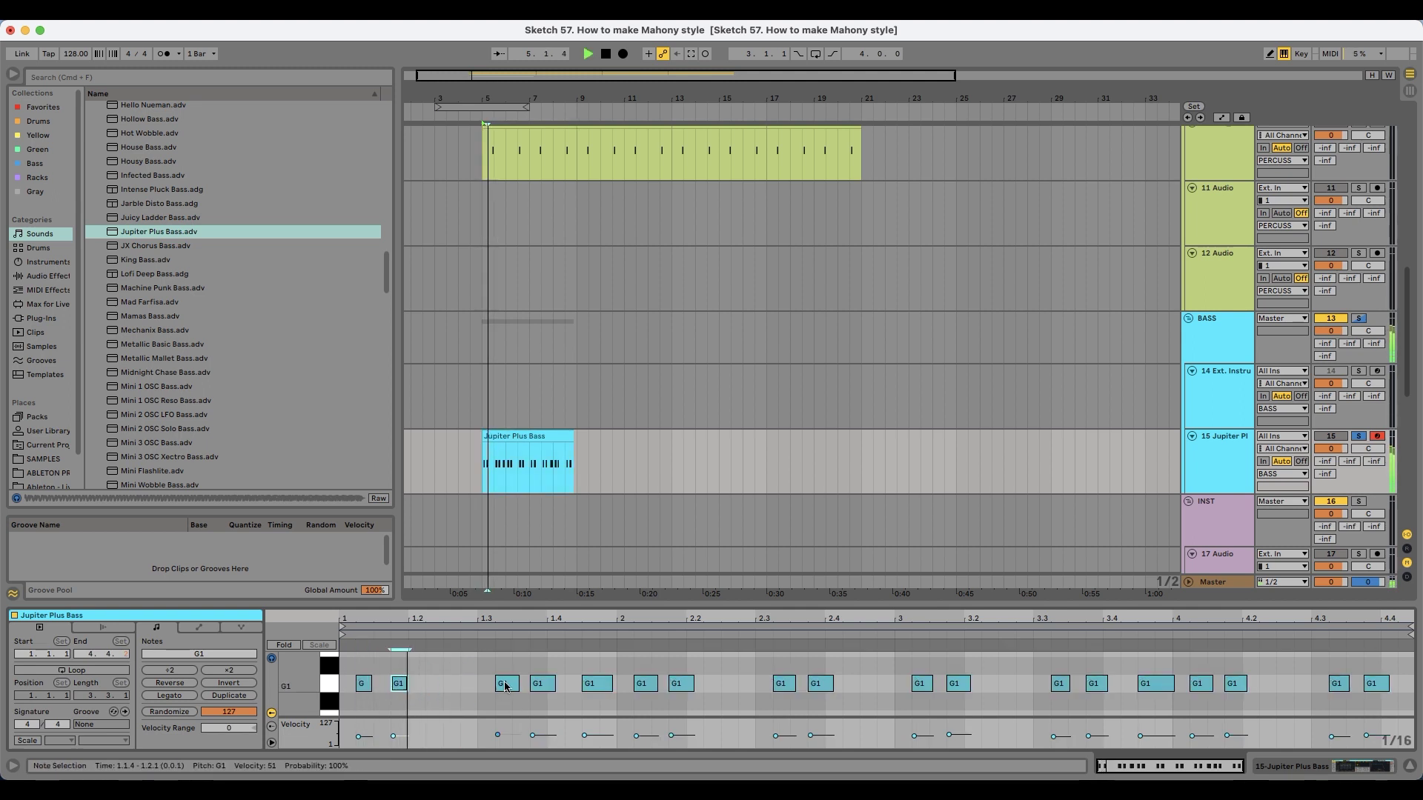
left_click_drag(553, 683, 545, 683)
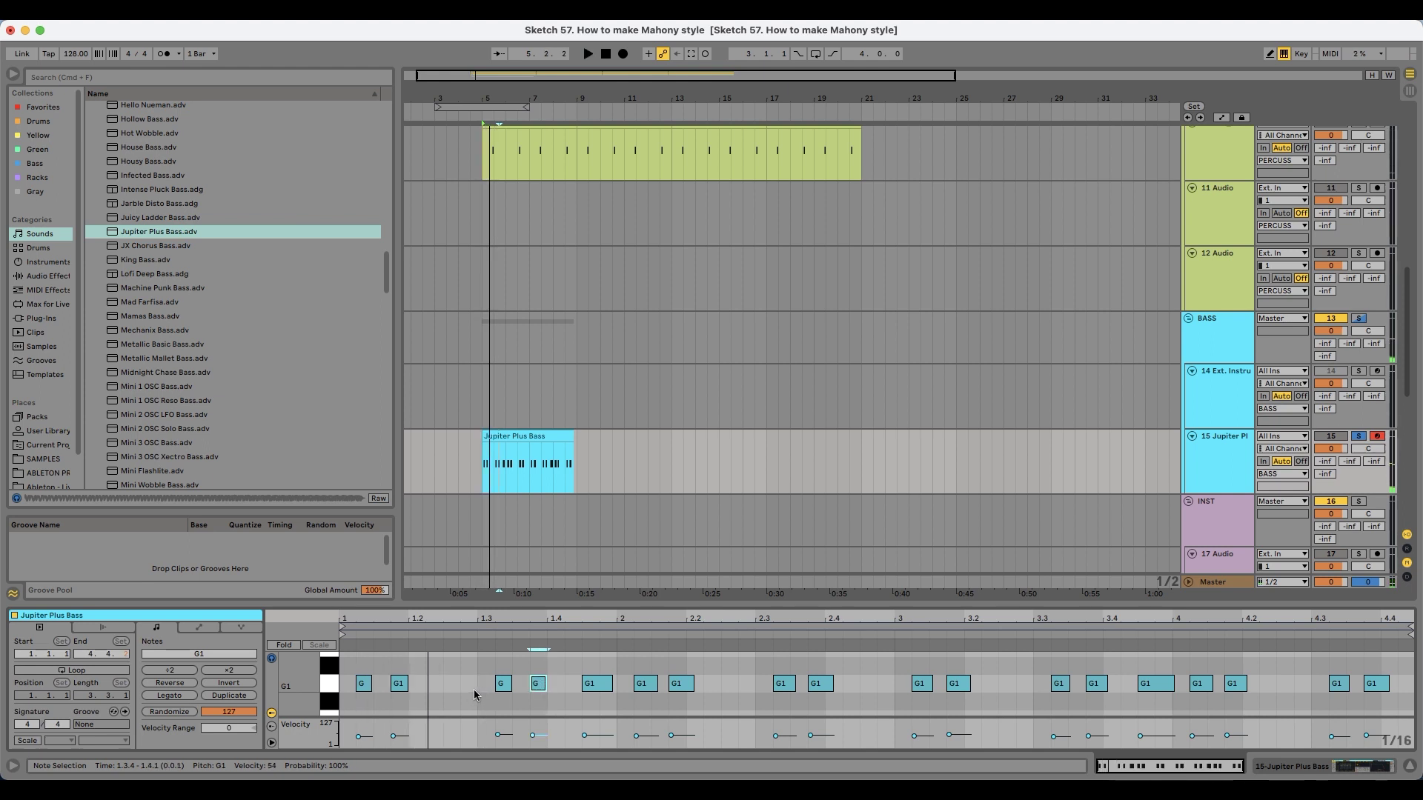
left_click_drag(360, 740, 405, 737)
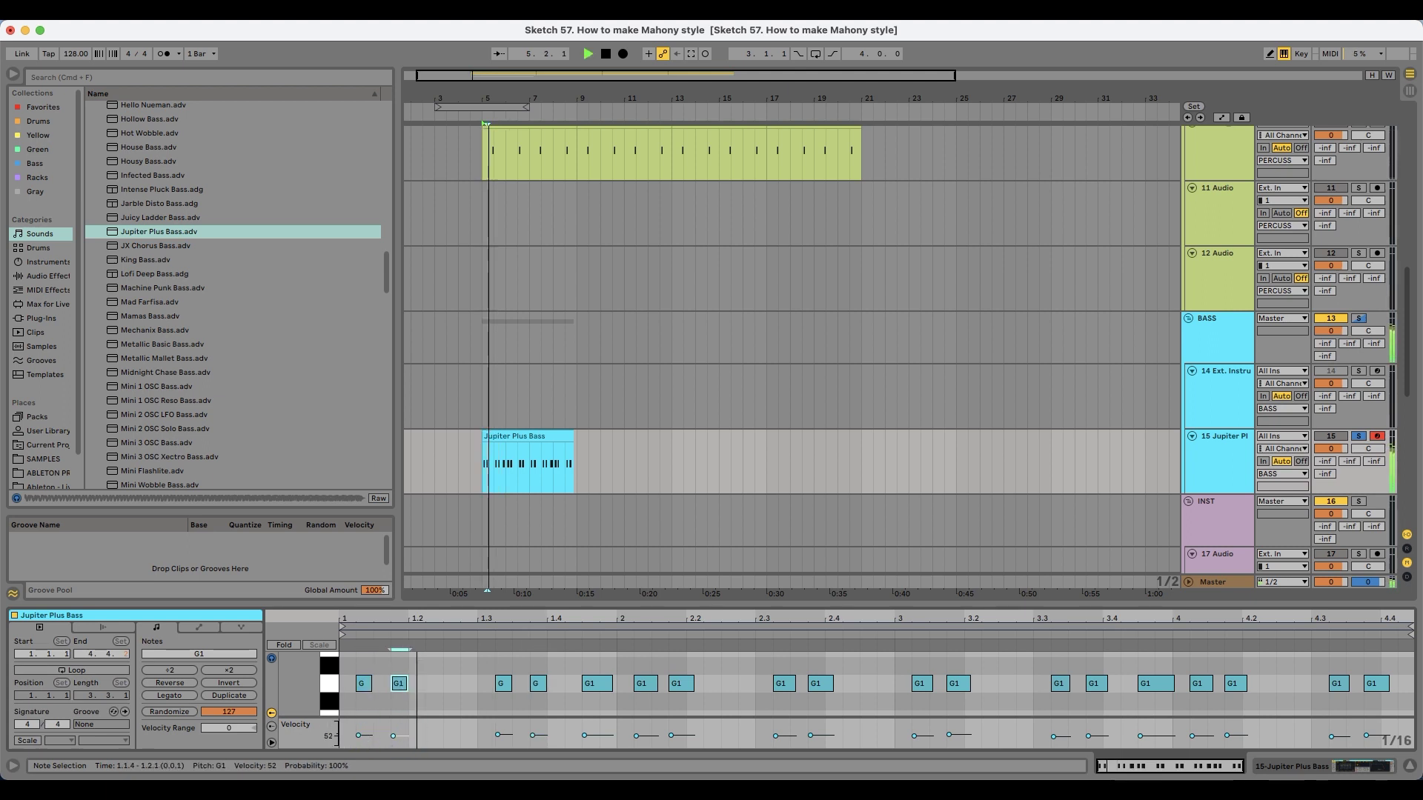
left_click(429, 699)
key("space")
left_click_drag(440, 669, 515, 686)
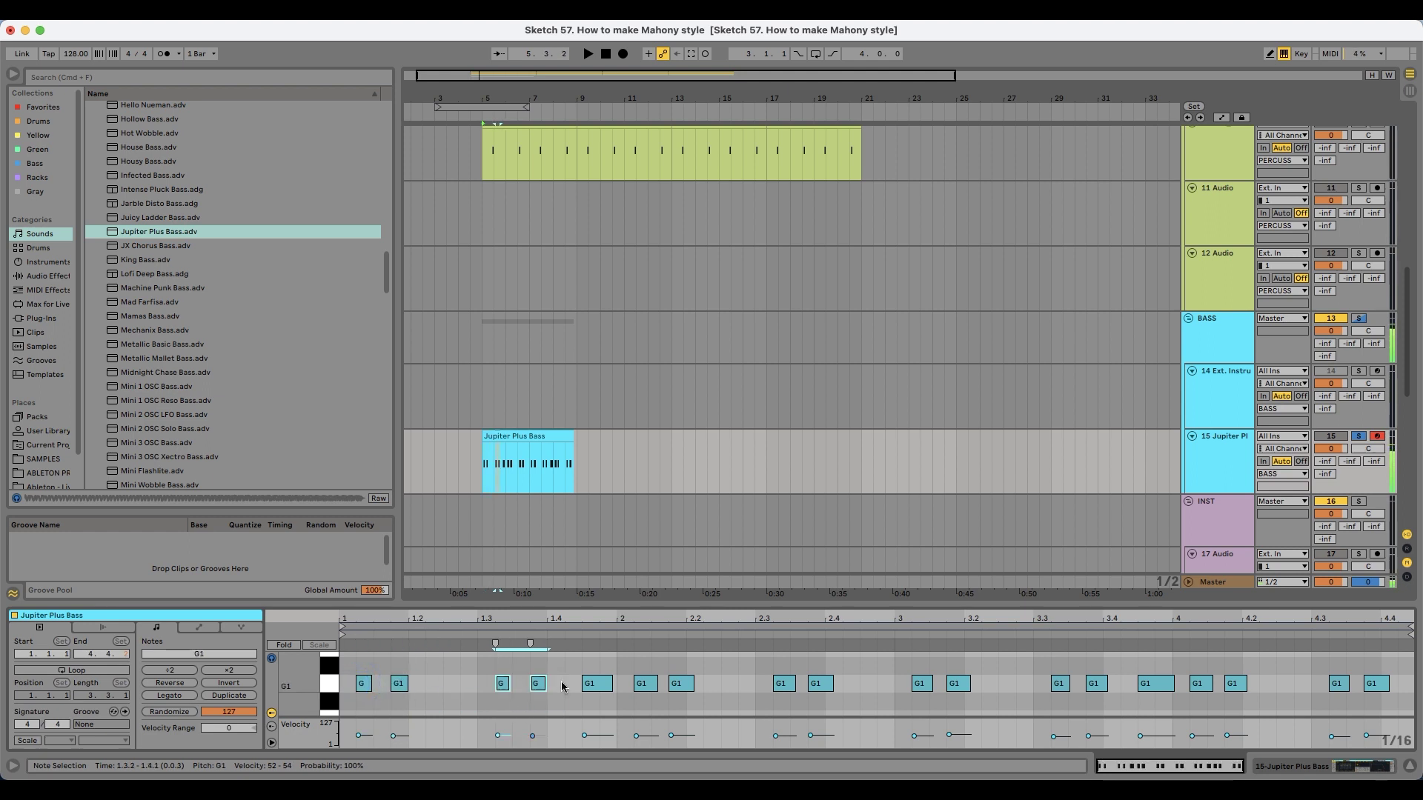
left_click(600, 703)
left_click(587, 736)
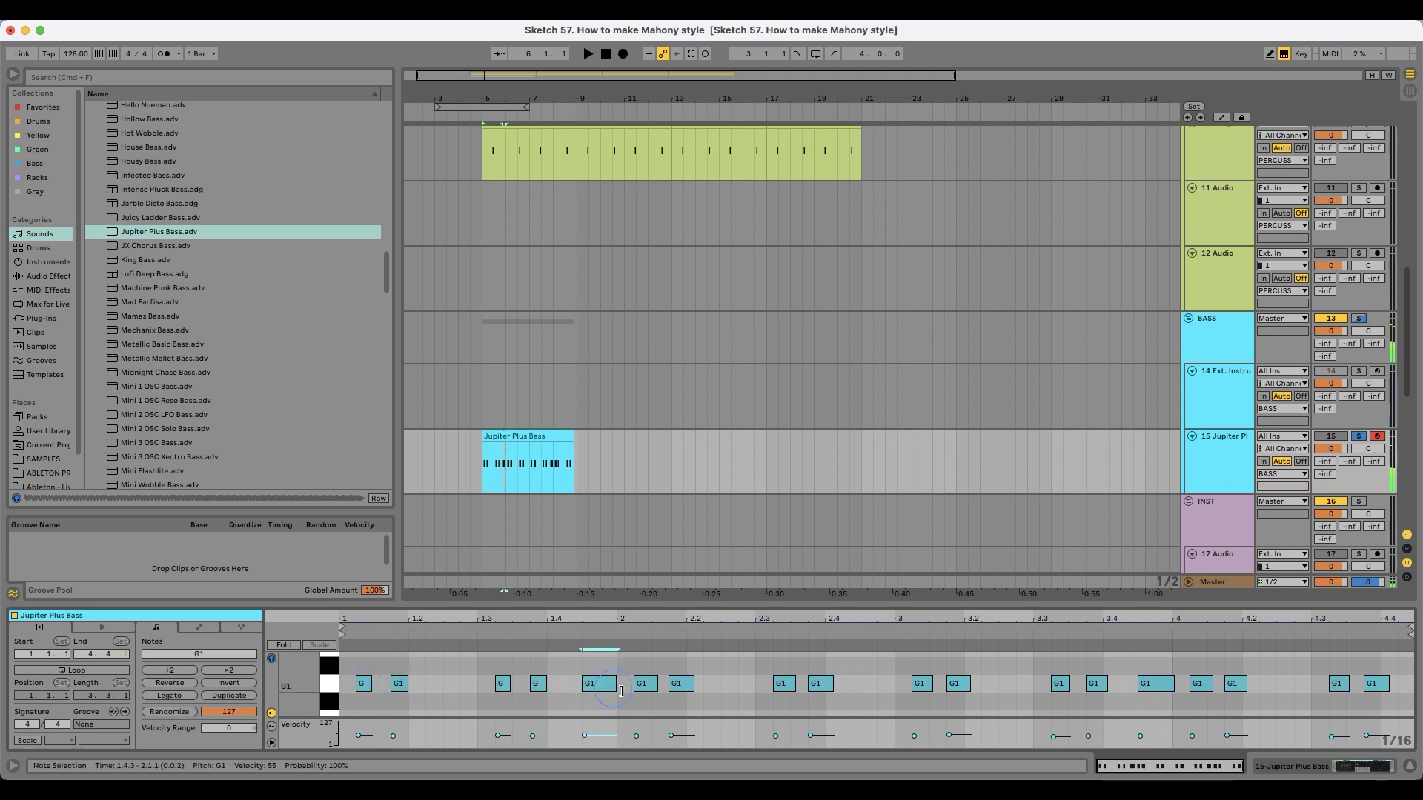
Step: Delete all bass notes after the clip's first bar and duplicate the edited first bar into bar 2
left_click_drag(644, 666, 1412, 690)
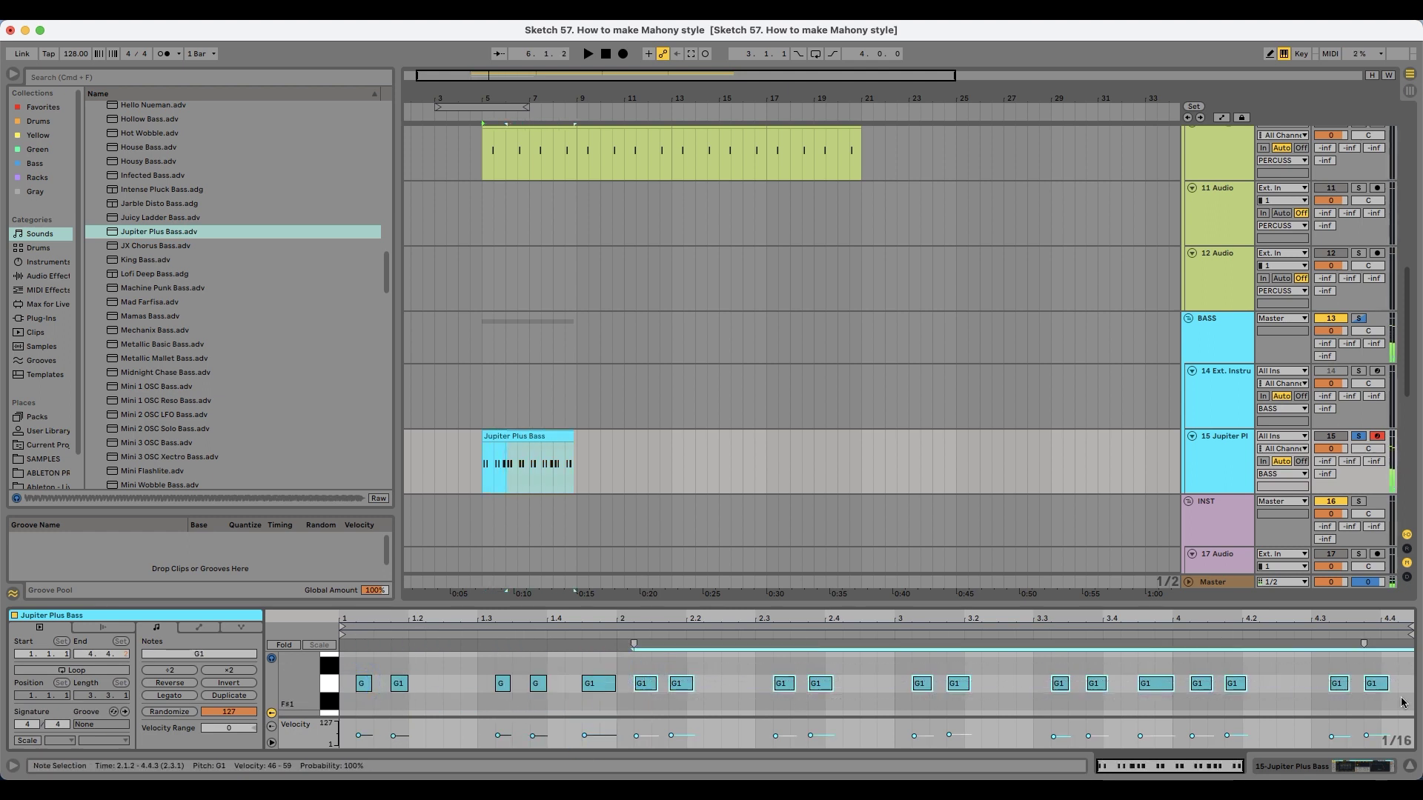
key("Delete")
key("super+a")
key("super+d")
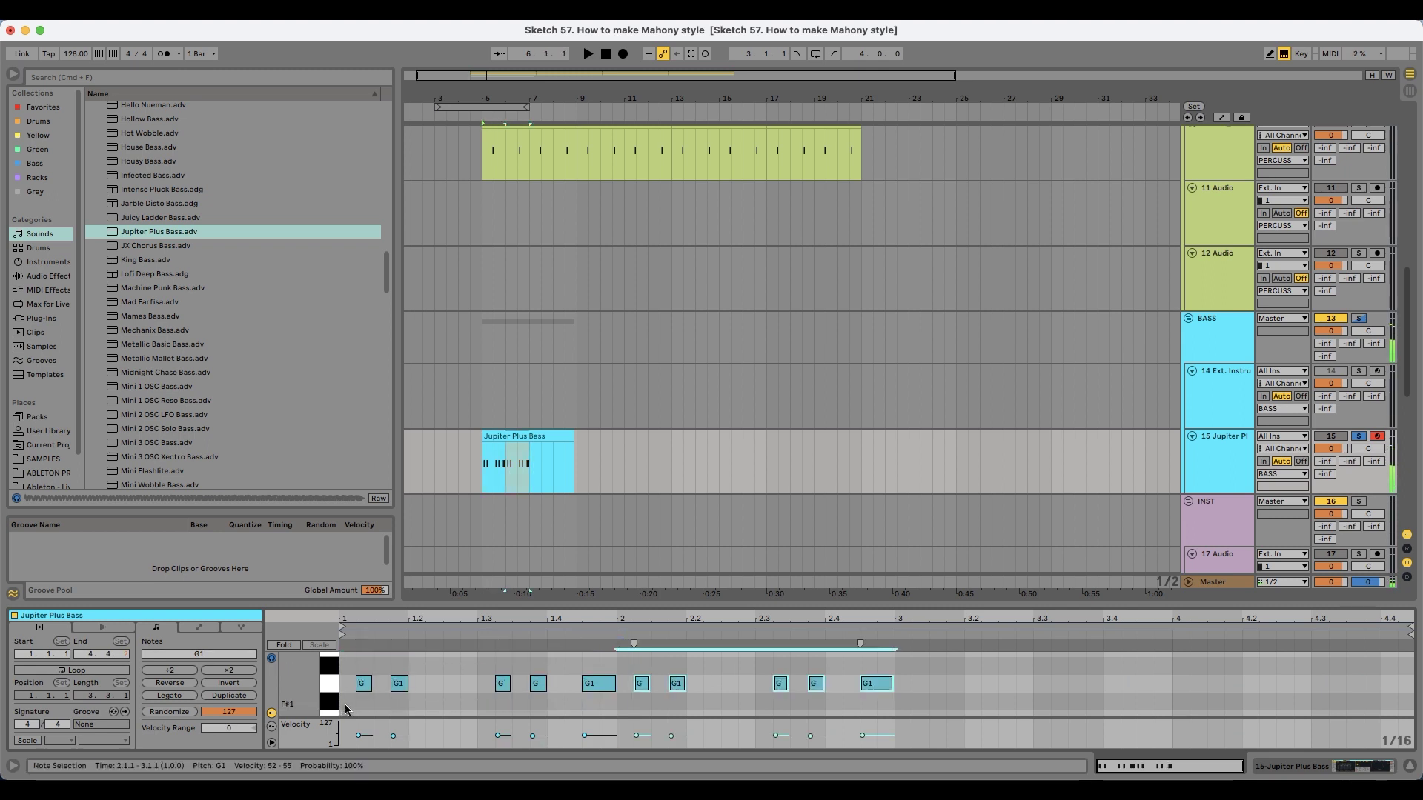
Step: Remove the last note of the clip's second bar and duplicate the two-bar pattern into bars 3 and 4
left_click(871, 689)
left_click_drag(894, 665, 338, 708)
key("super+d")
Step: Play the bass unsoloed with the drums and extend the bass clip's end to bar 9
key("space")
left_click(1358, 436)
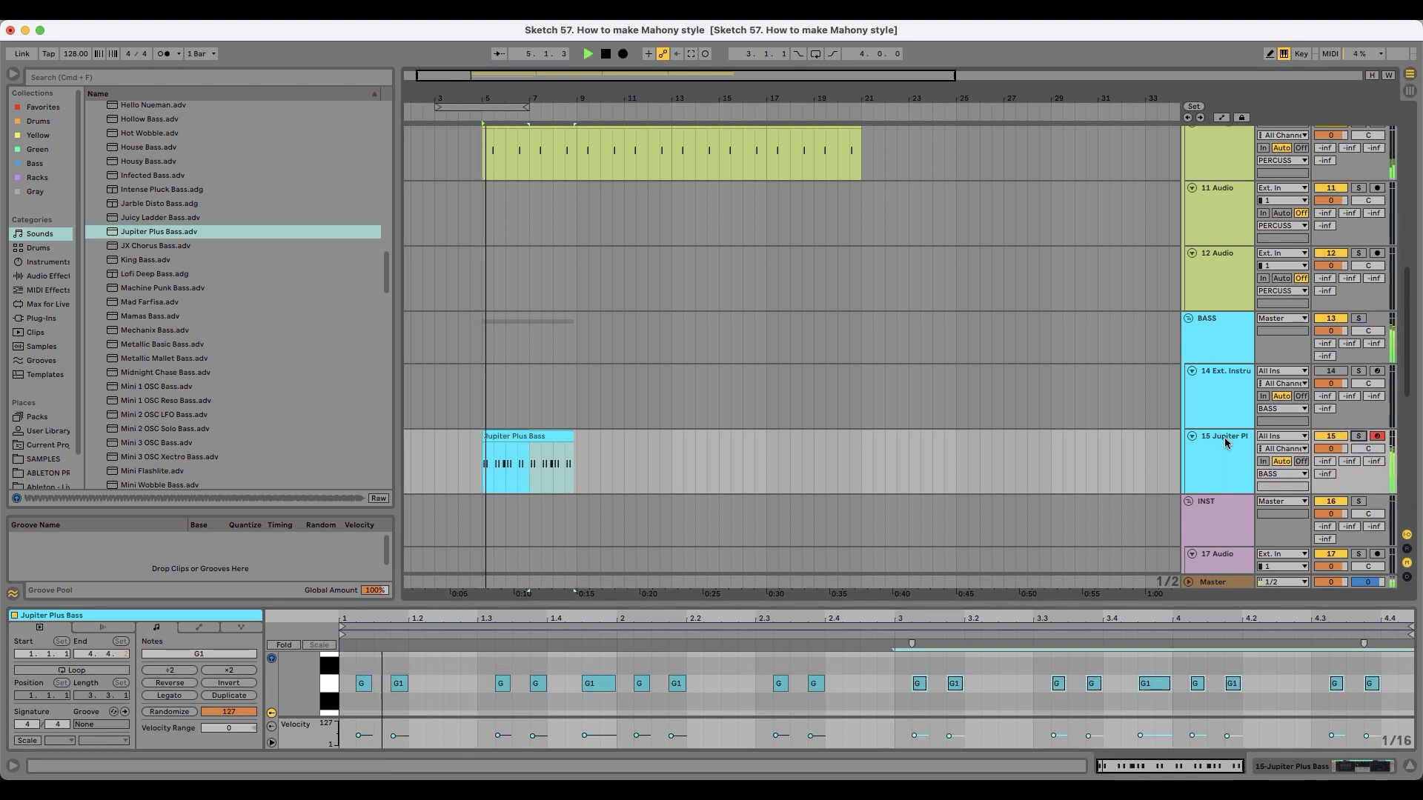
left_click(460, 669)
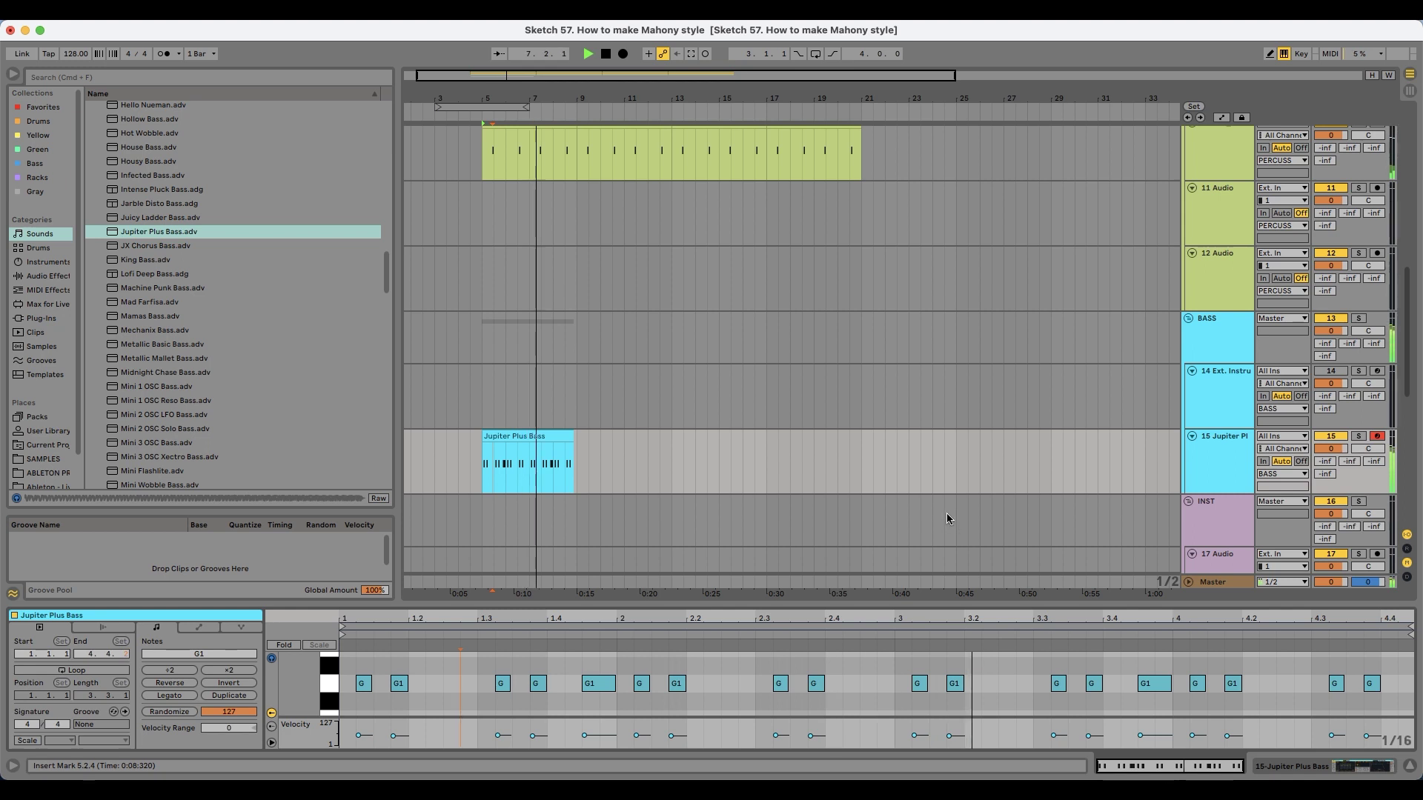
left_click_drag(567, 438, 578, 438)
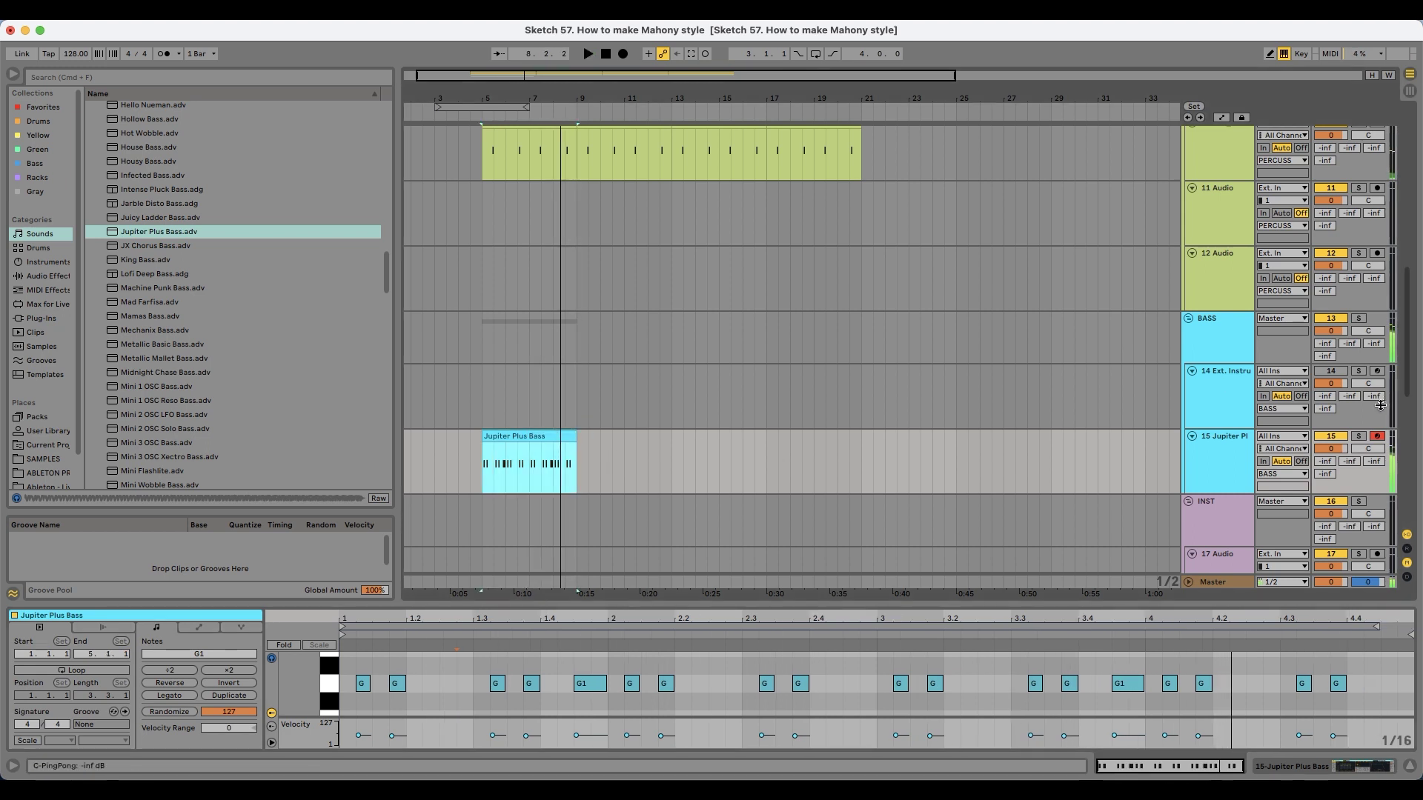
Step: Solo the bass track and open the Voxengo SPAN analyzer window from the Master track
left_click(1358, 436)
left_click(1251, 452)
left_click(1215, 582)
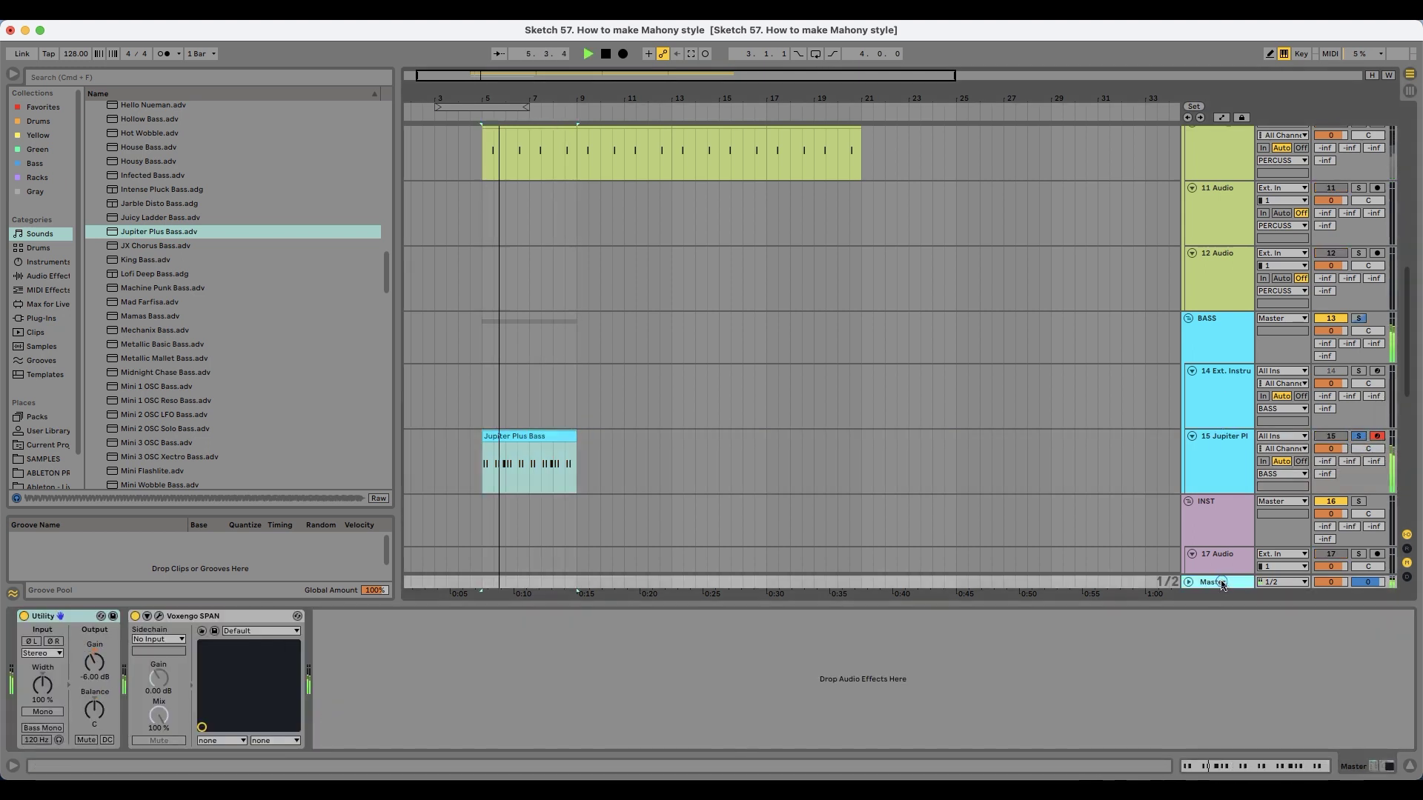
left_click(159, 617)
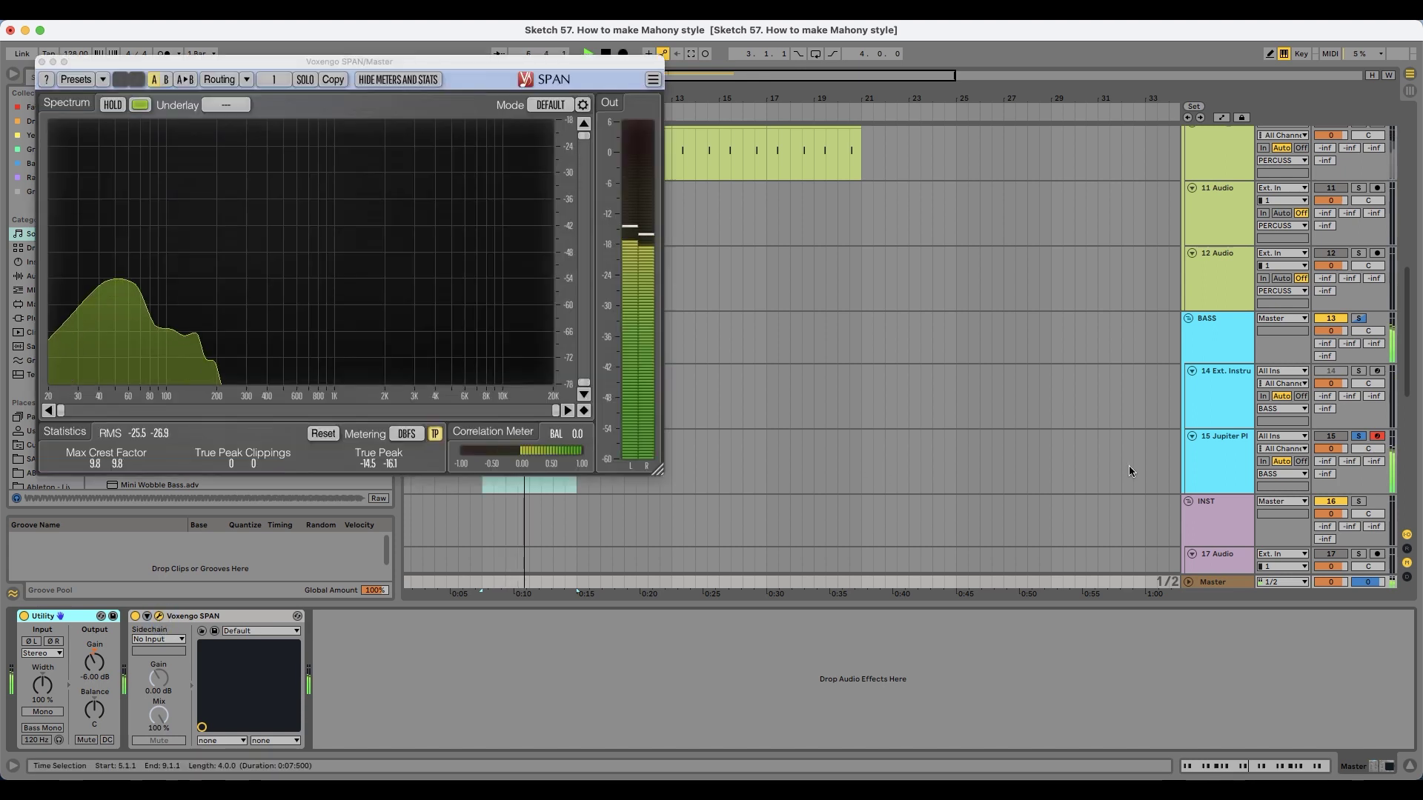
Step: Set the Jupiter Plus Bass volume to -14 dB, checking its level in SPAN both soloed and in the full mix
left_click(1205, 452)
left_click_drag(720, 639, 720, 625)
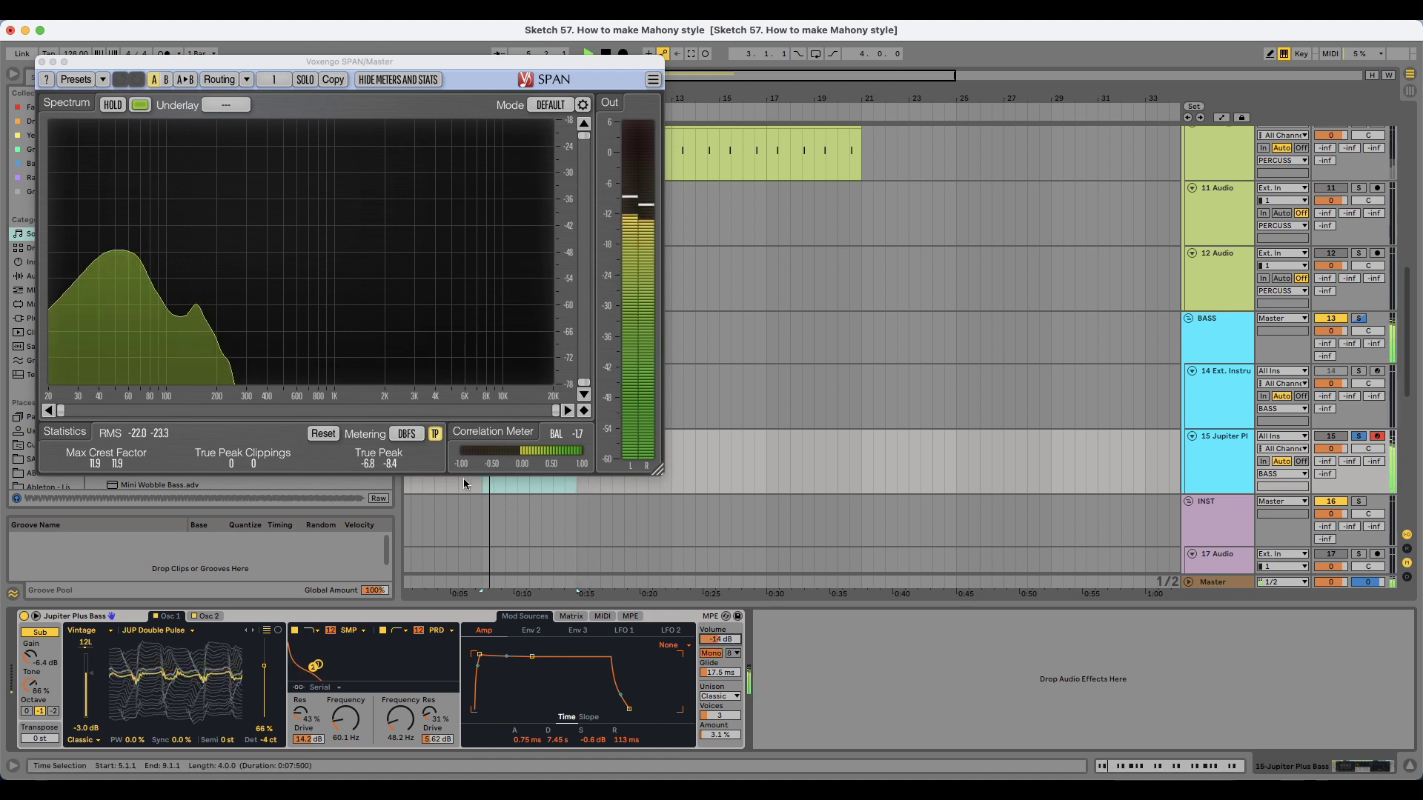
left_click(323, 433)
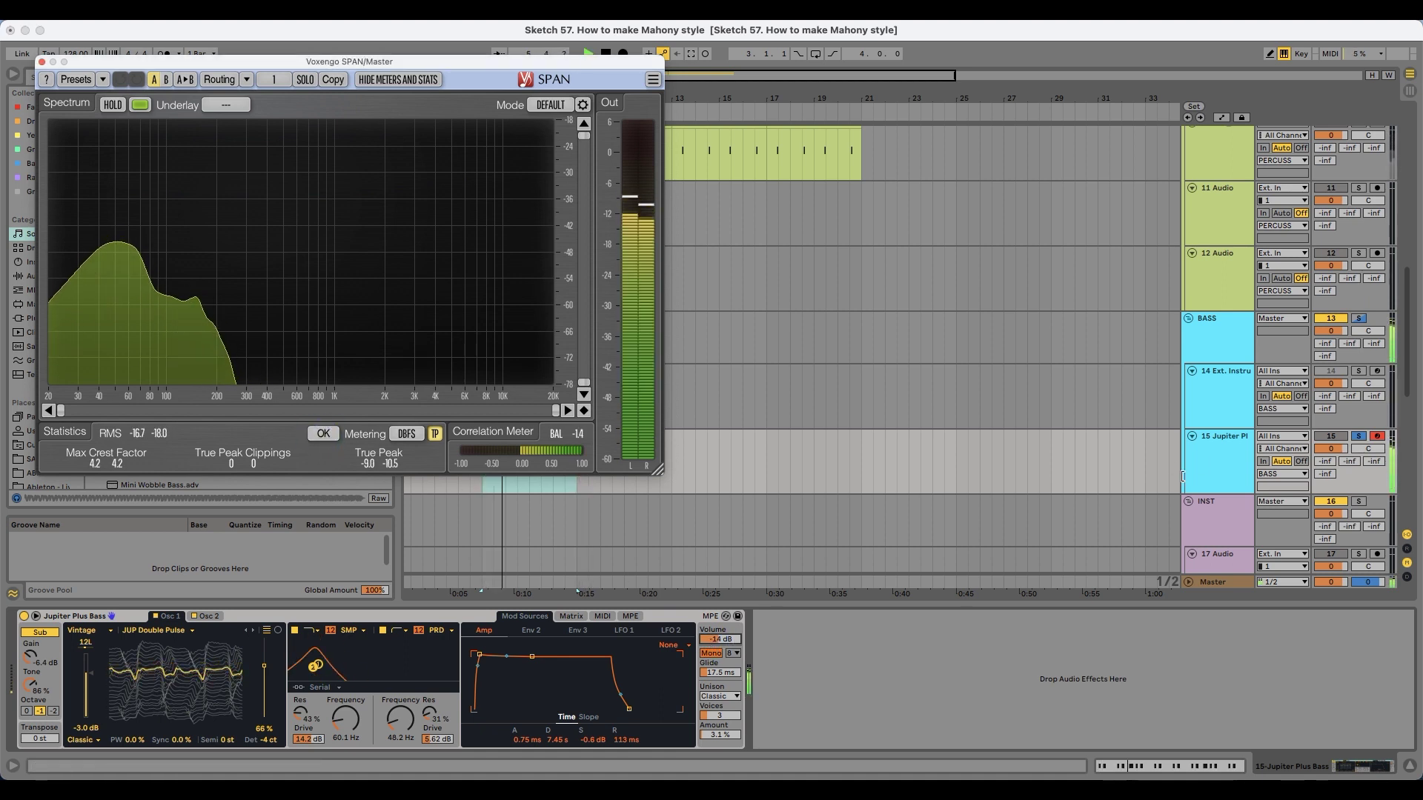
left_click(1359, 437)
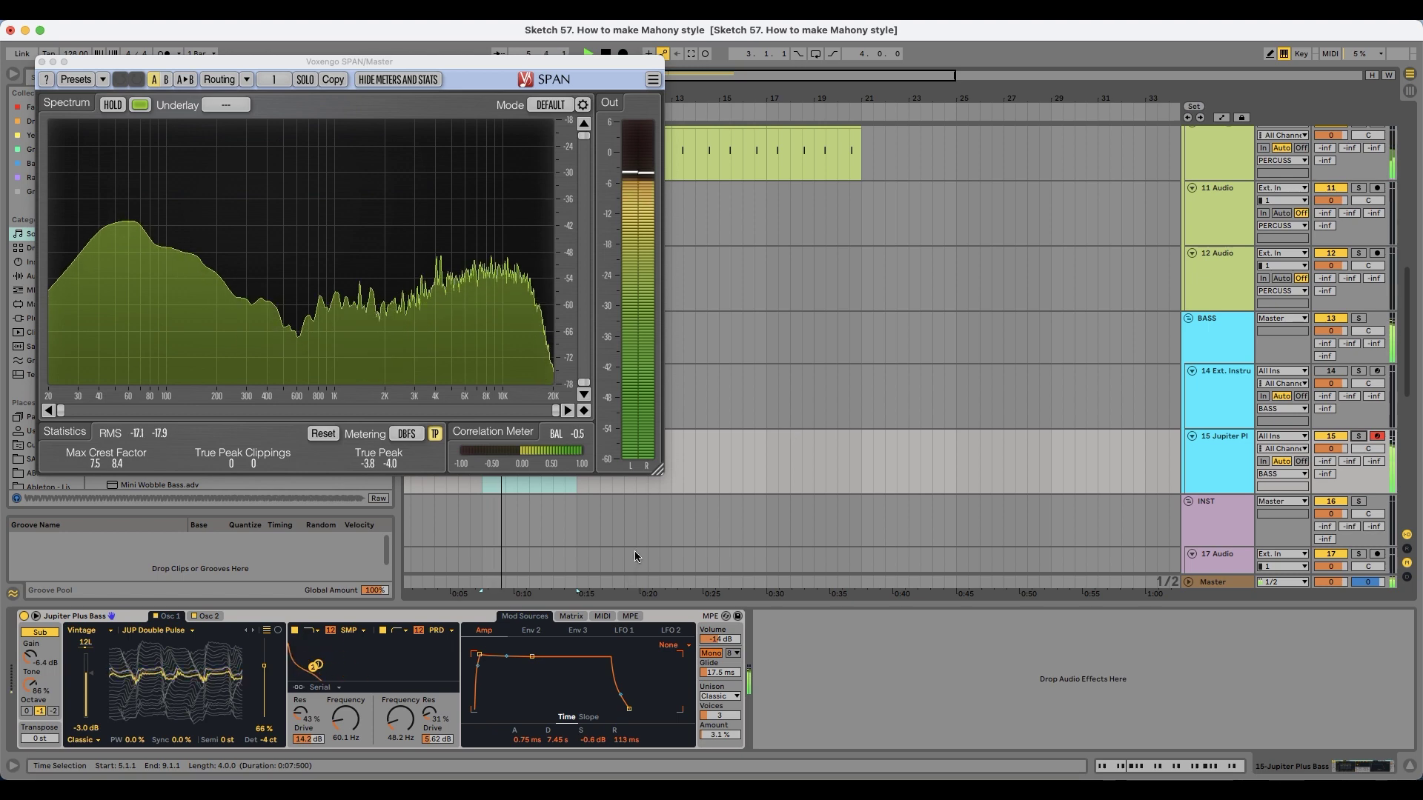
left_click(42, 62)
left_click(613, 452)
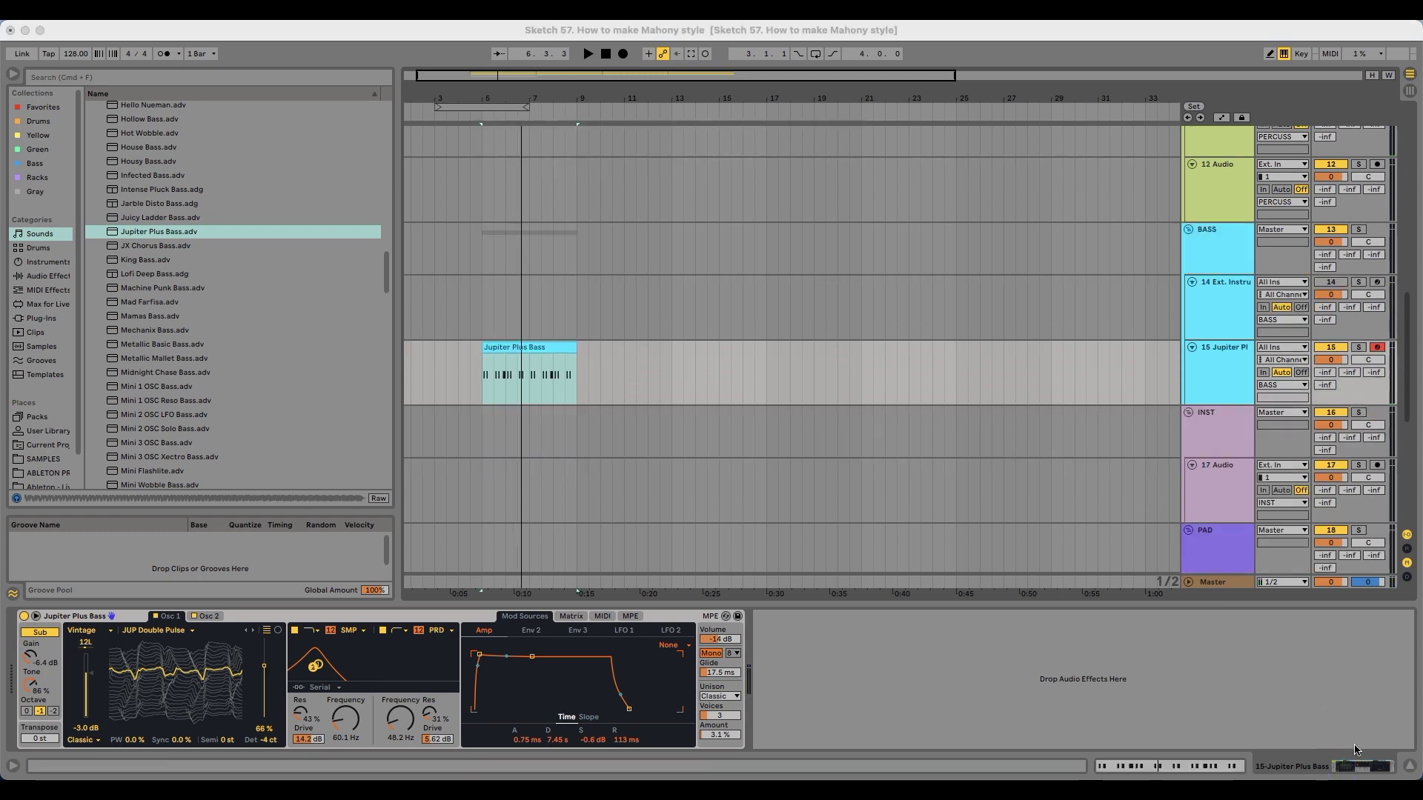
Step: Solo the CLAP track and set its Reverb to a 497 ms decay and 15 % dry/wet
scroll(1412, 341, "up", 10)
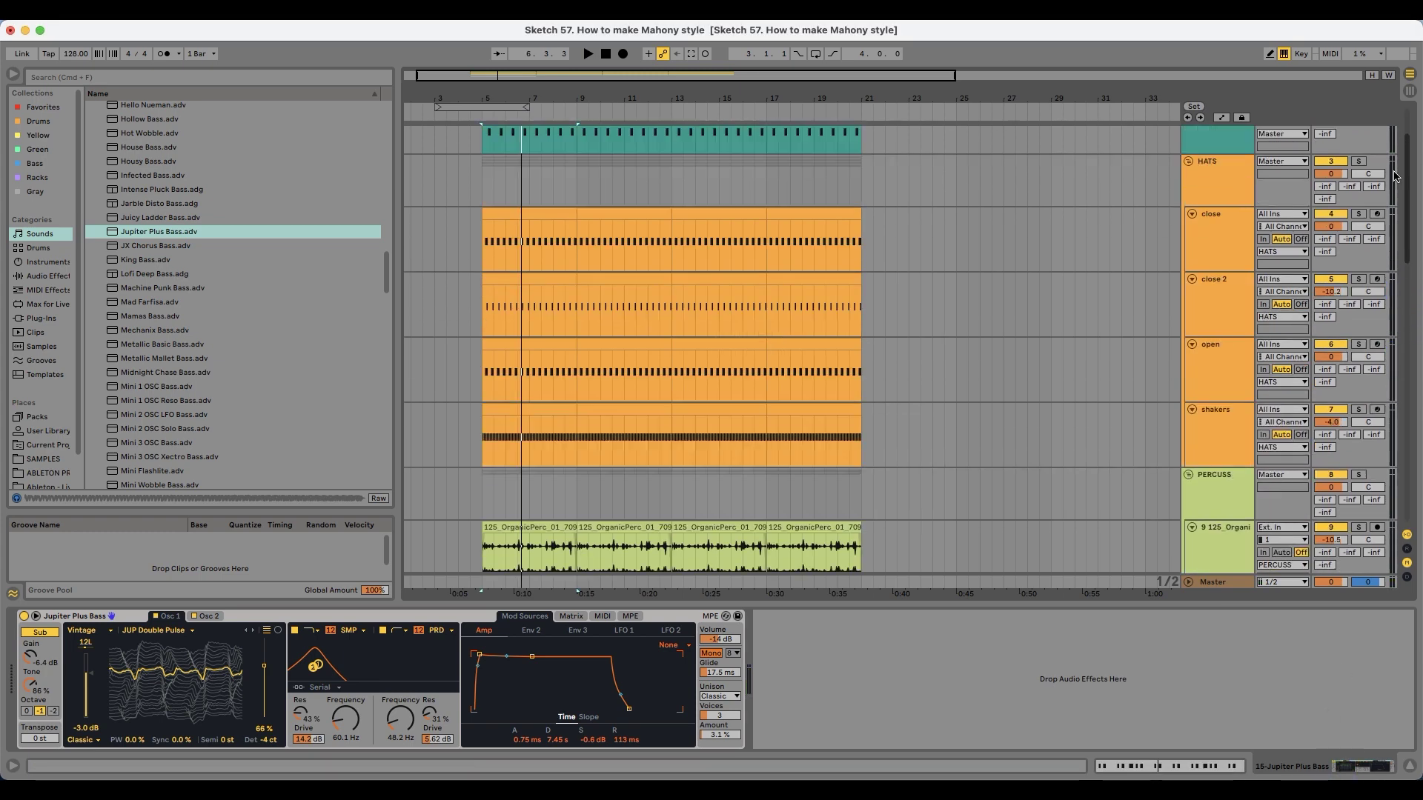
key("space")
double_click(1232, 163)
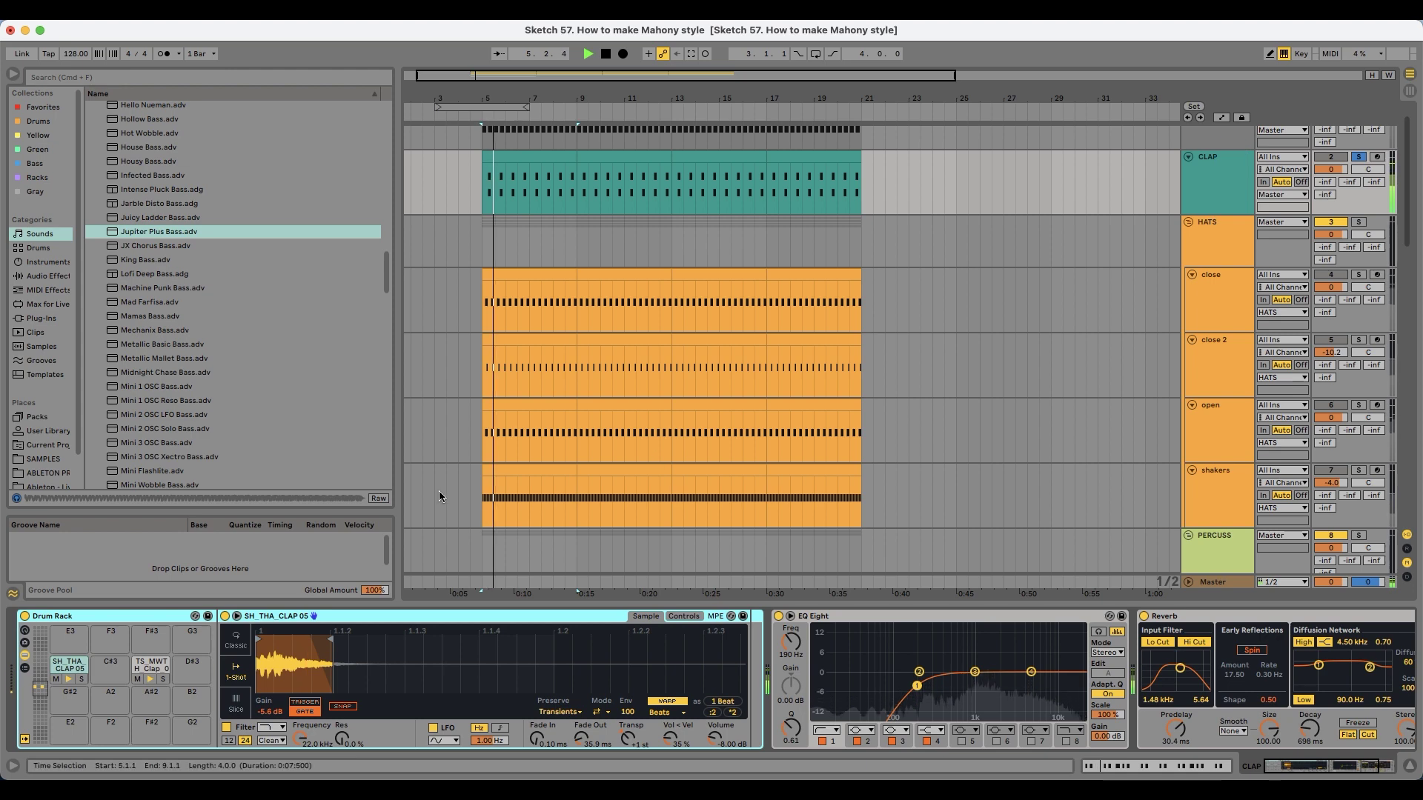
left_click(1143, 617)
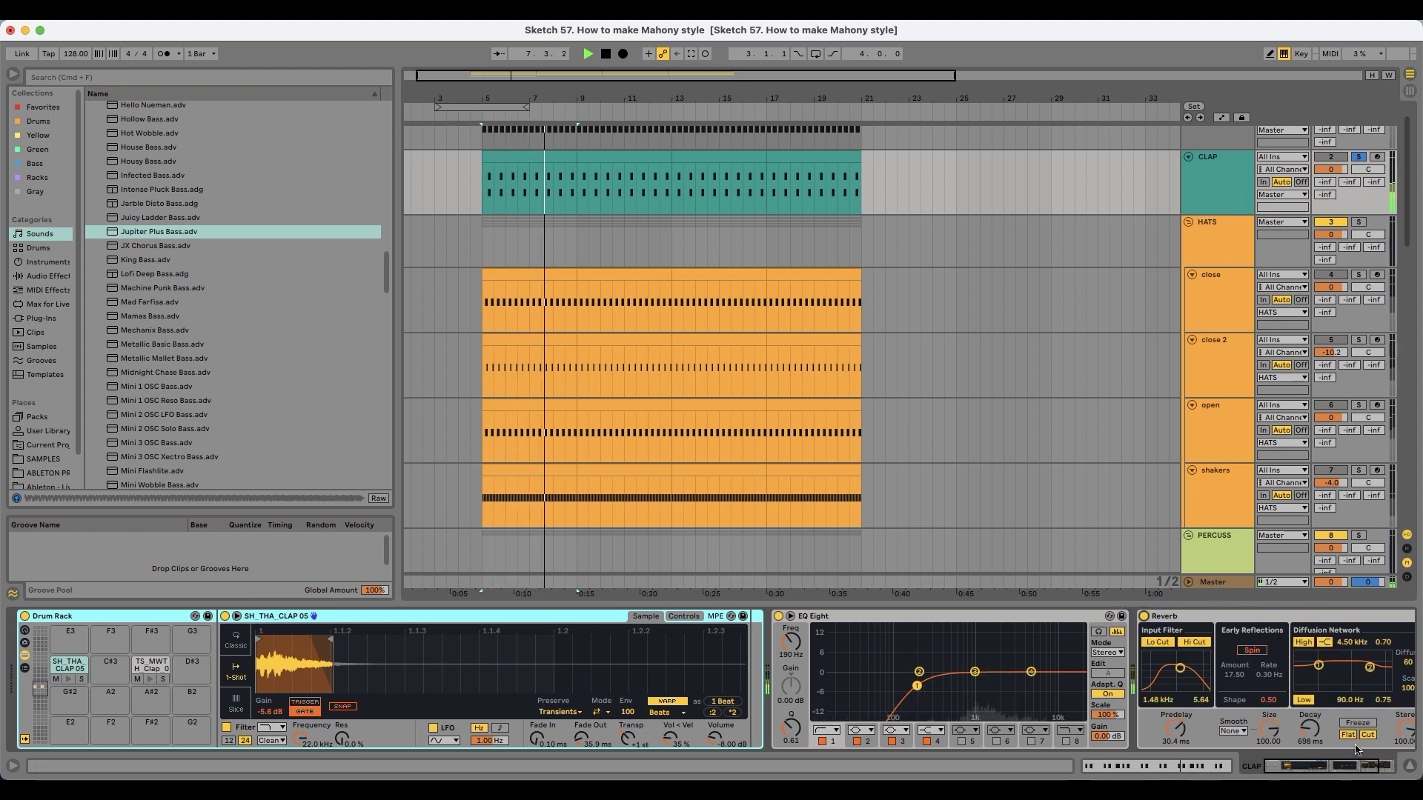
left_click(1144, 617)
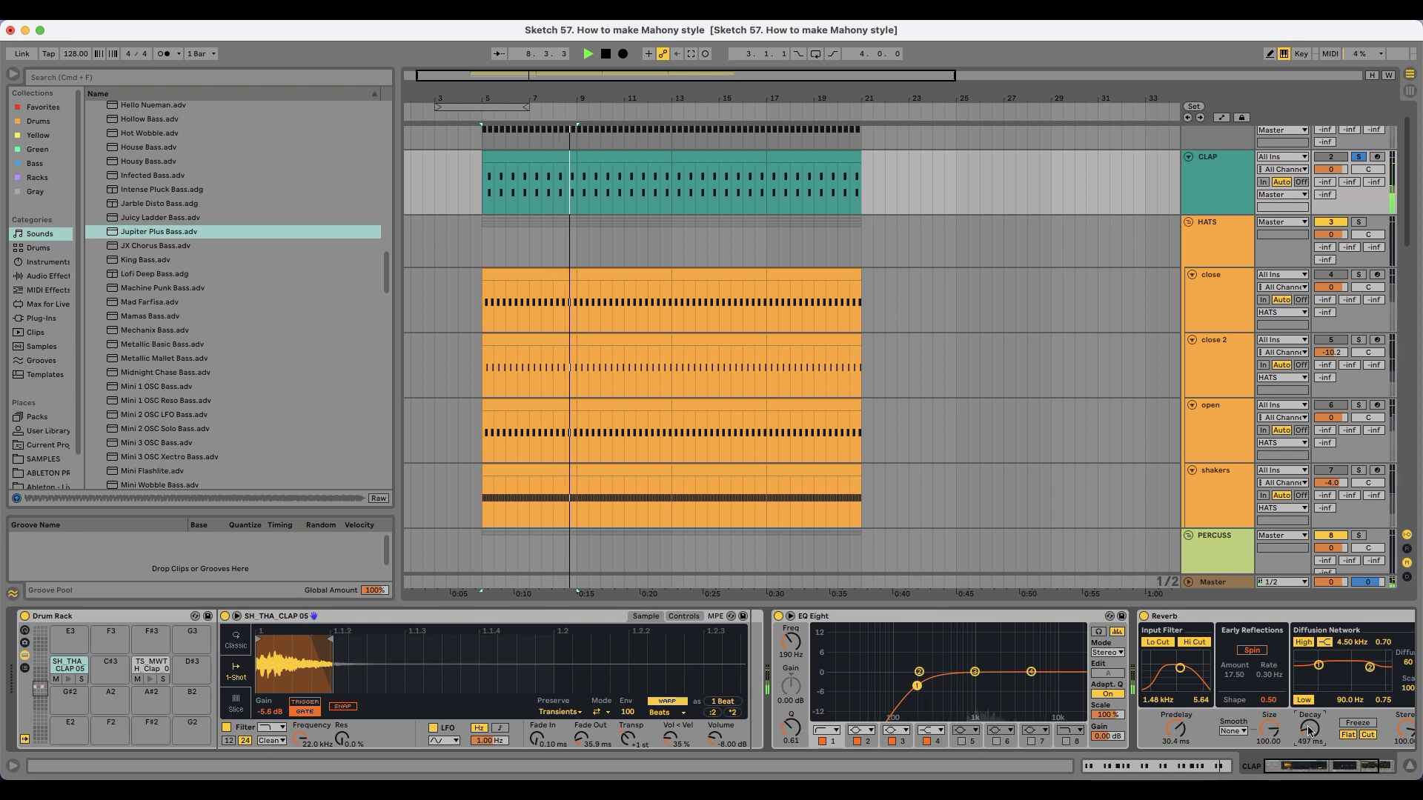
double_click(877, 617)
left_click_drag(1150, 728, 1151, 733)
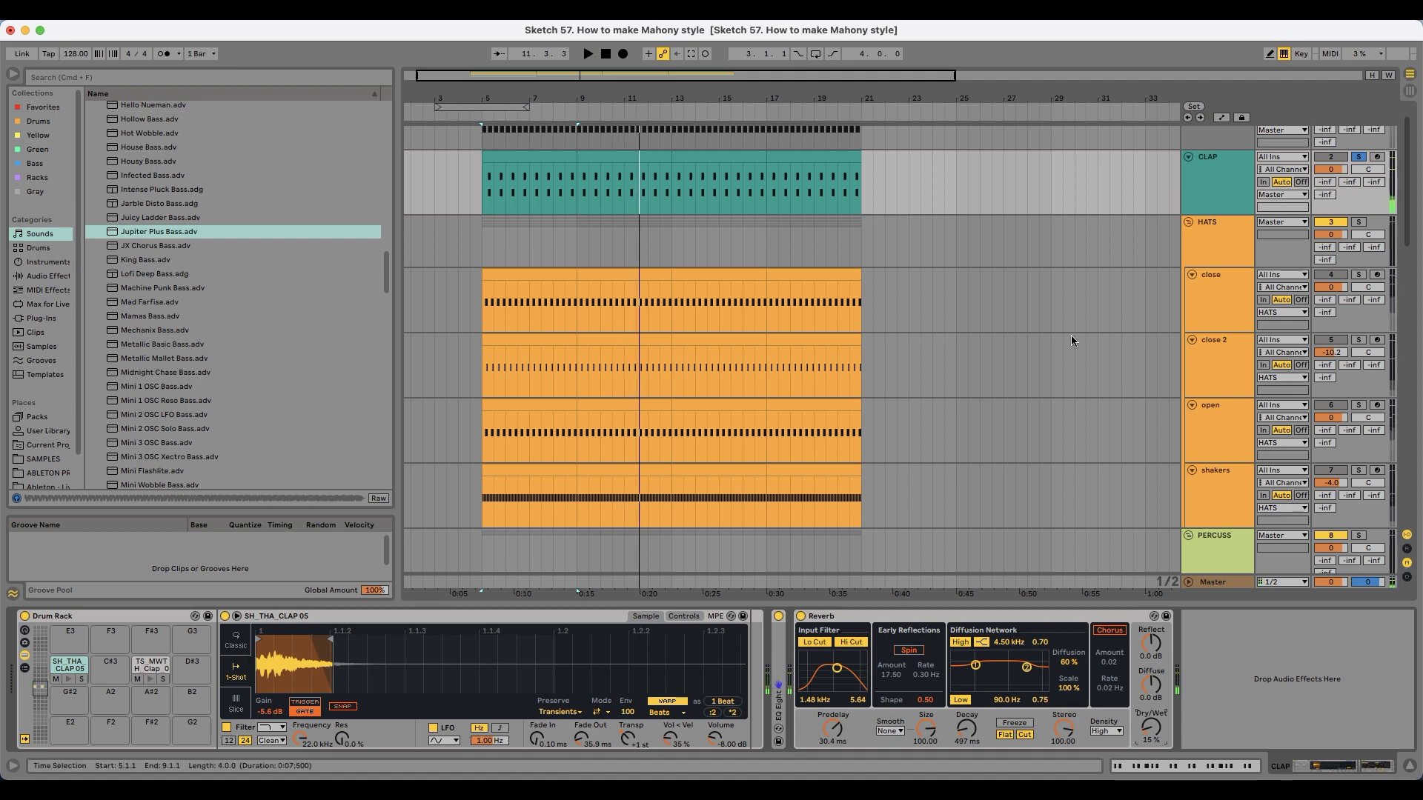
Step: Lower the CLAP track volume to -2.3 dB and play it unsoloed in the full mix
left_click_drag(1338, 174, 1338, 179)
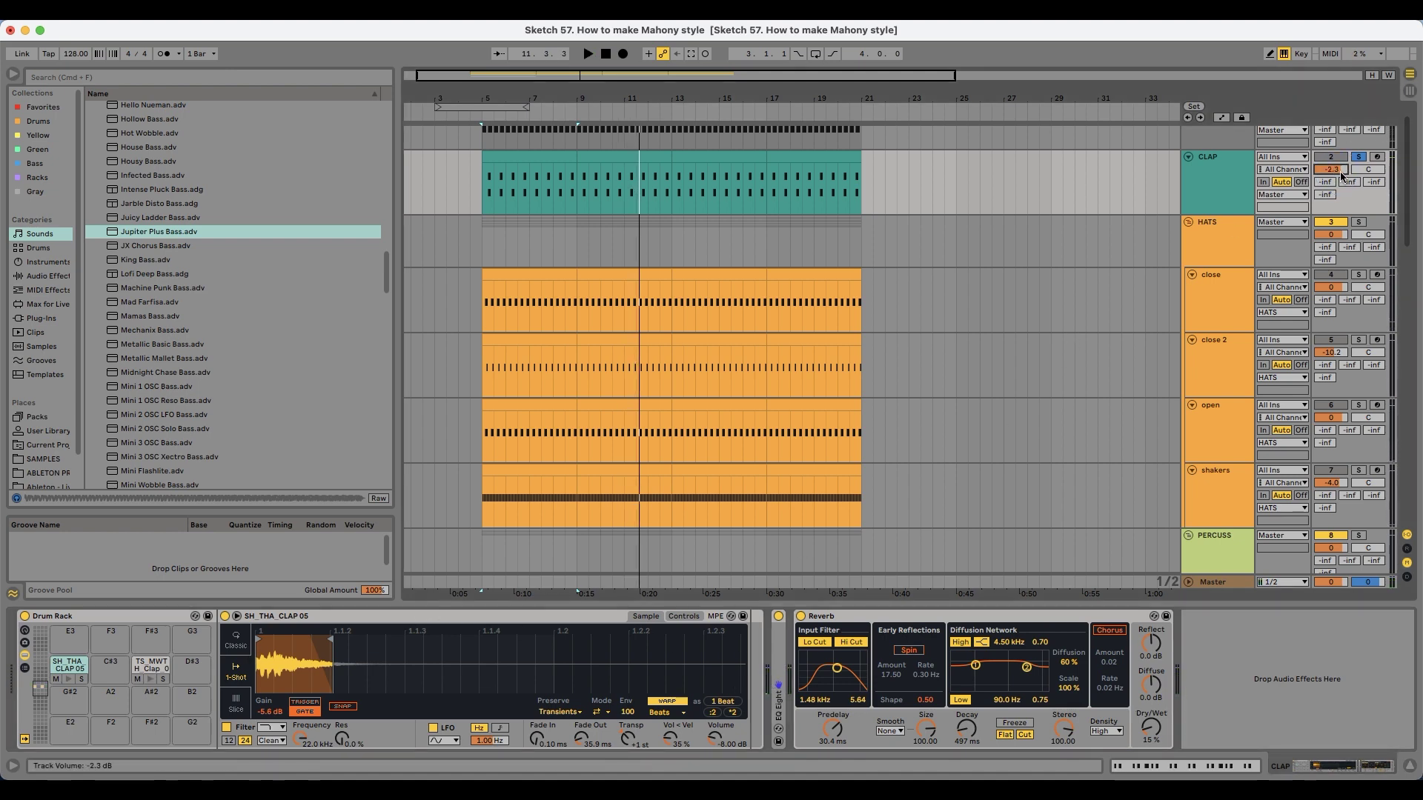
left_click(528, 184)
key("space")
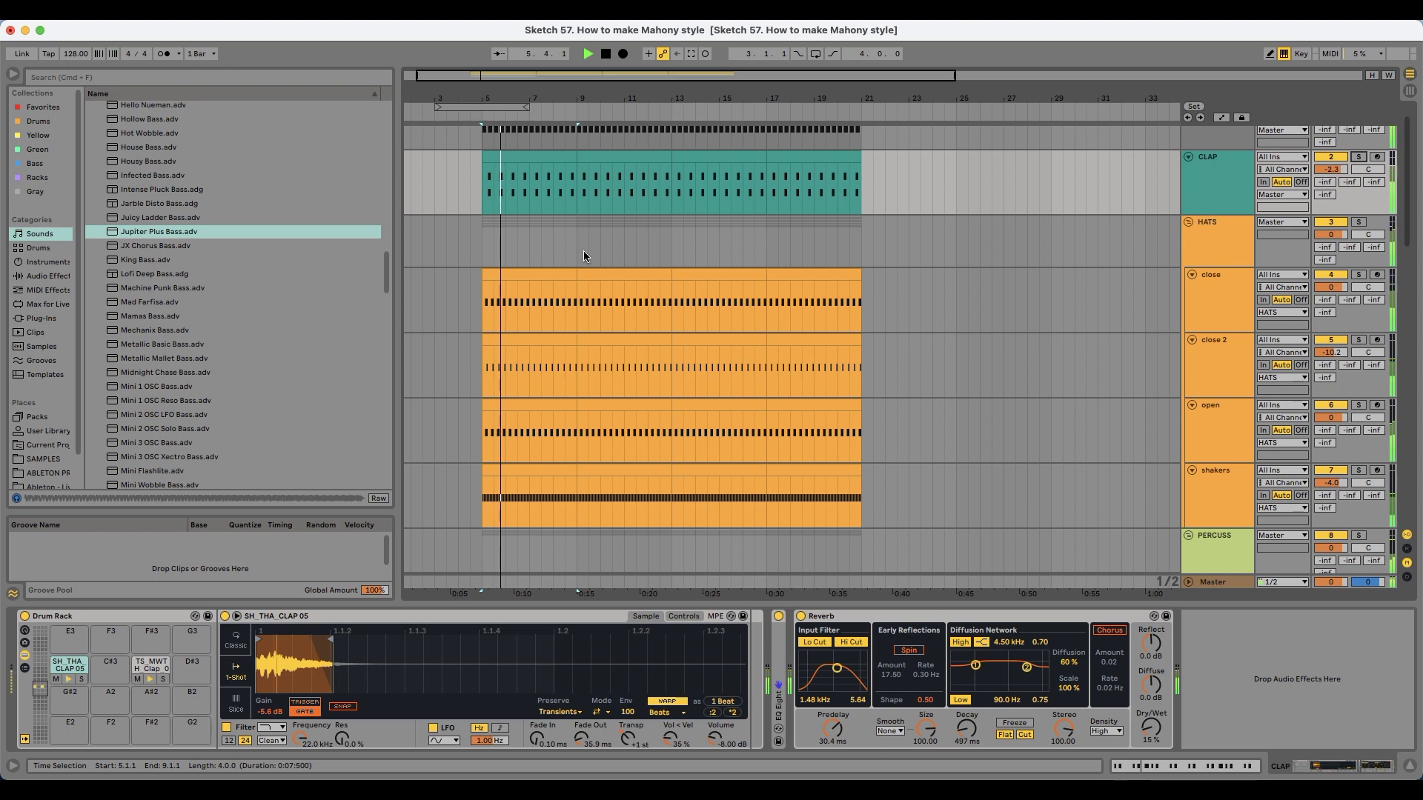
left_click_drag(493, 95, 491, 91)
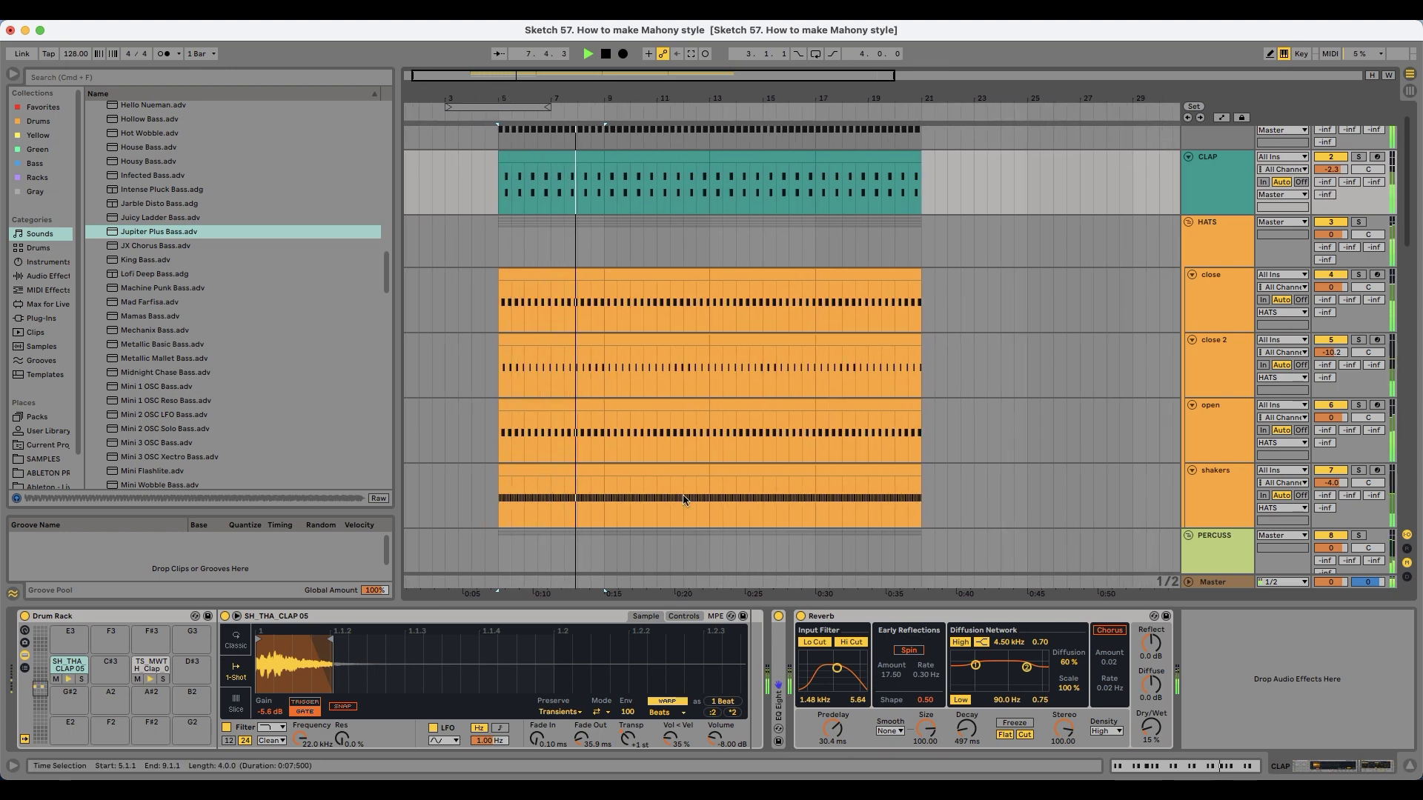
Step: Duplicate the four-bar Jupiter Plus Bass clip three times so the bass fills bars 5 to 21
scroll(679, 390, "down", 12)
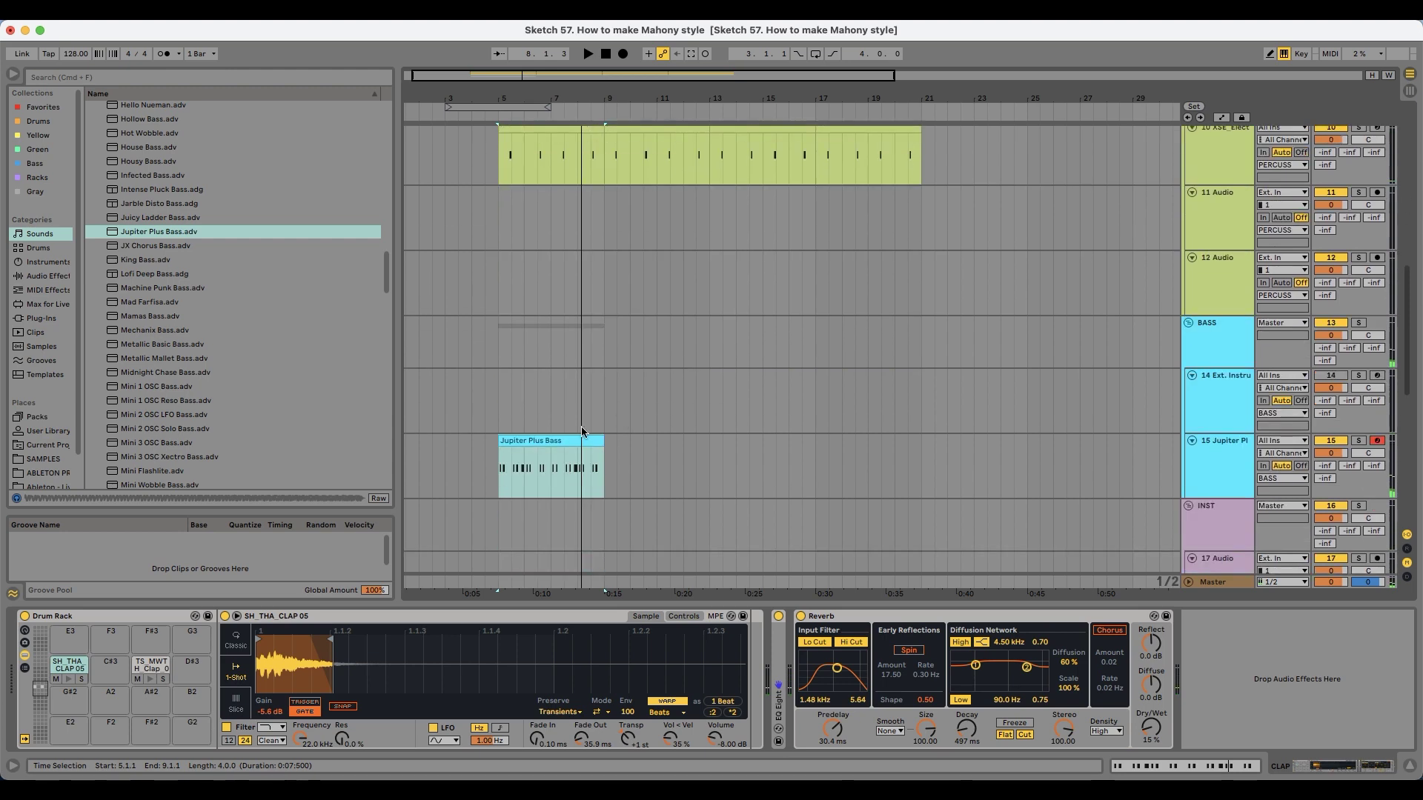
left_click(579, 443)
key("super+d")
key("super+d")
key("super+d")
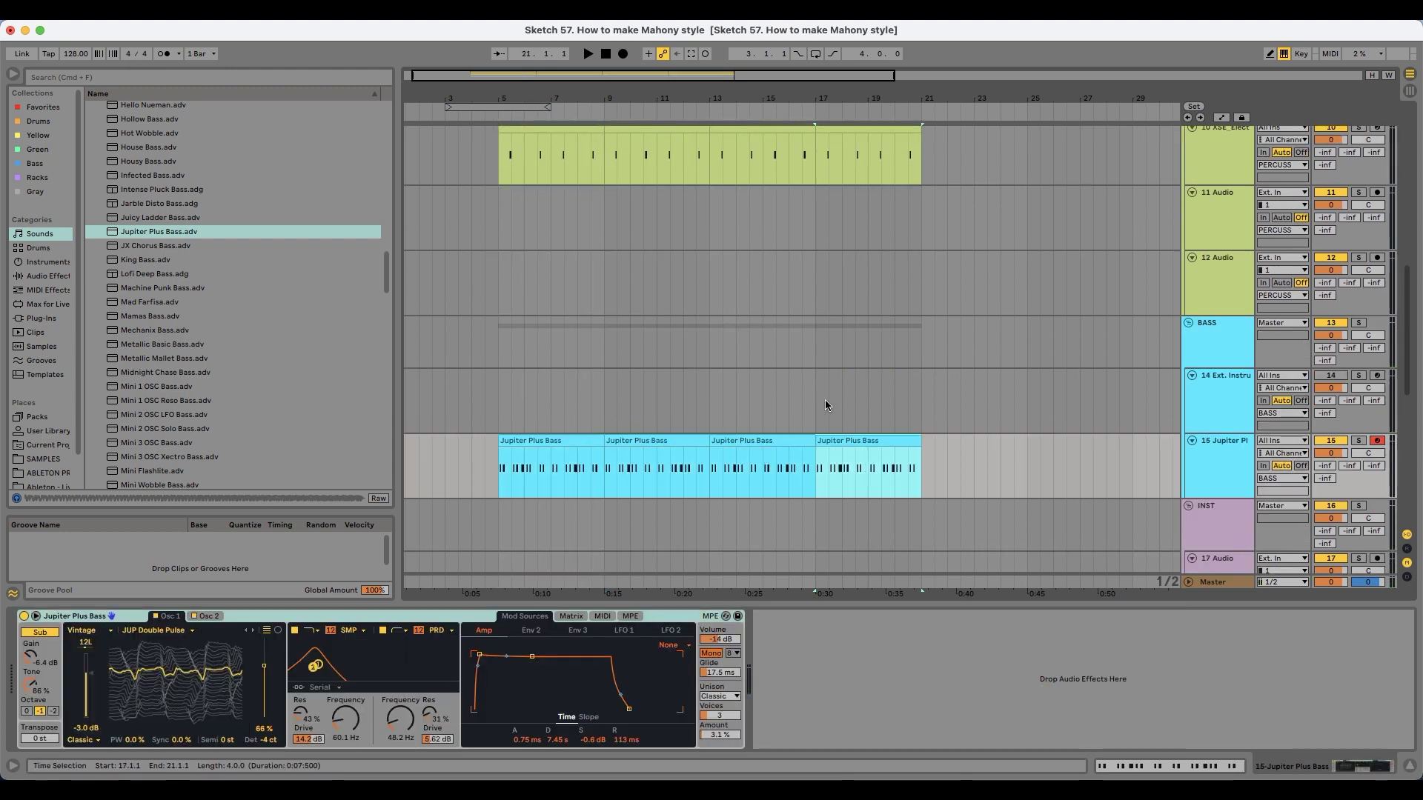
left_click(1362, 767)
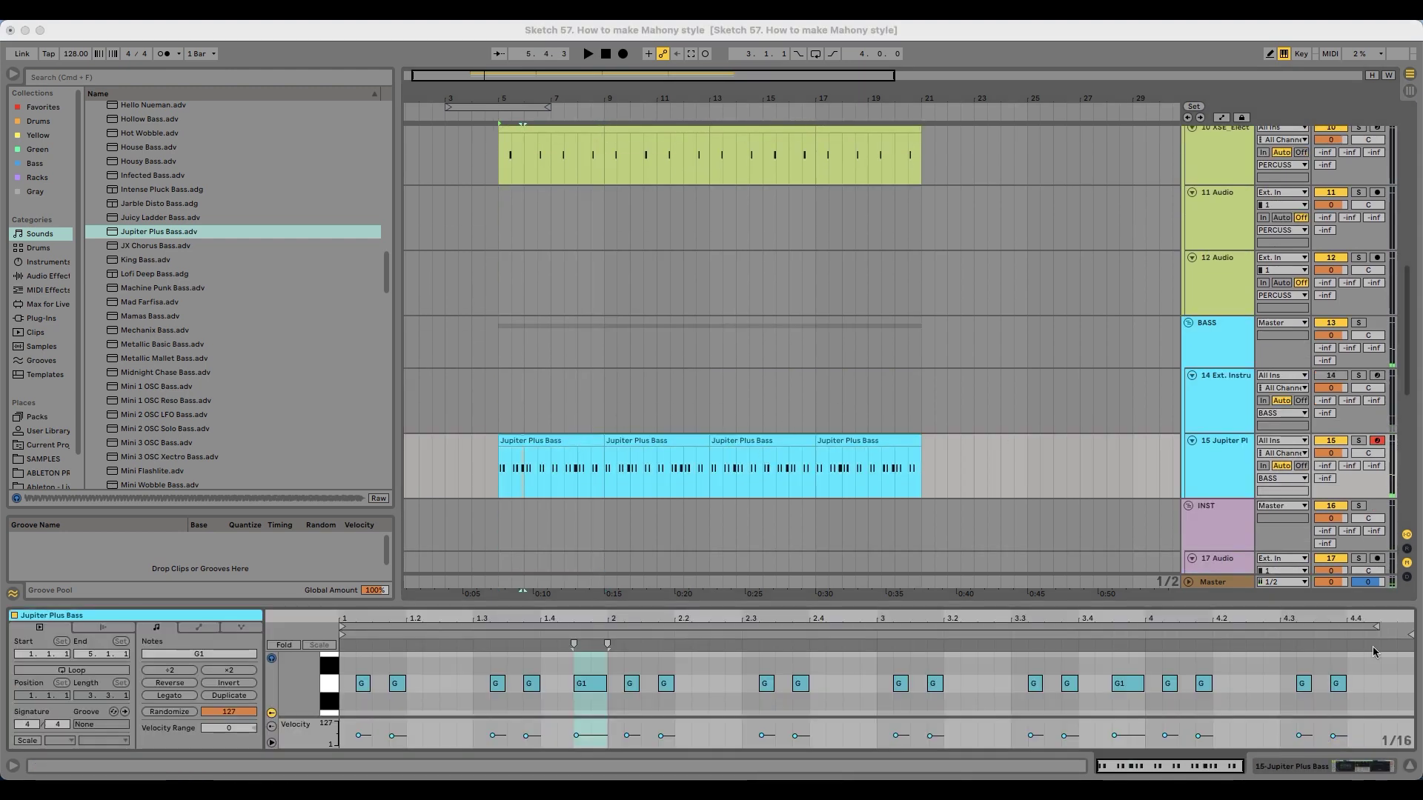
Step: Solo the Jupiter Plus Bass track and lower the velocity of its two long G1 notes at 1.4.3 and 3.4.3 to 1
left_click(1359, 441)
left_click(564, 440)
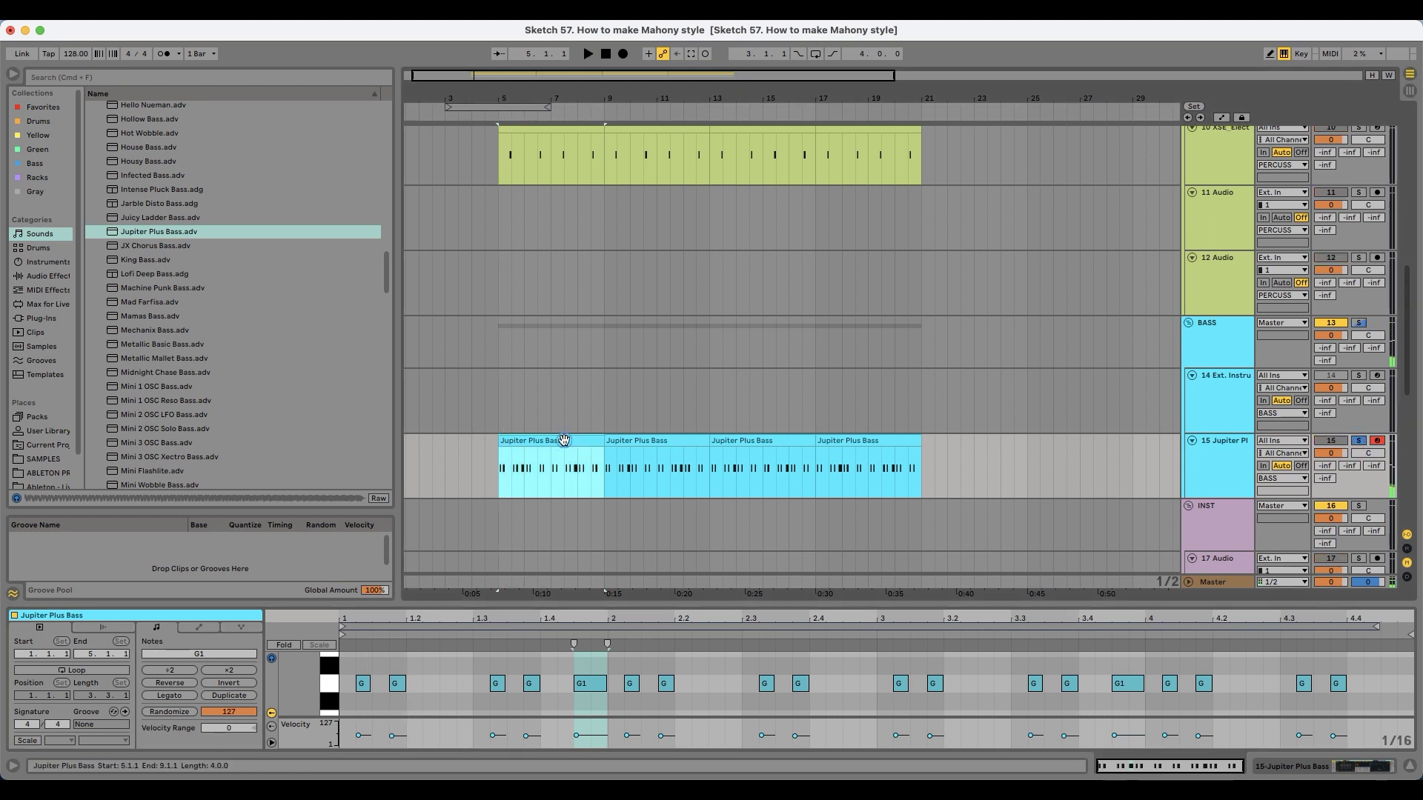
key("space")
key("space")
key("space")
left_click_drag(581, 734, 582, 747)
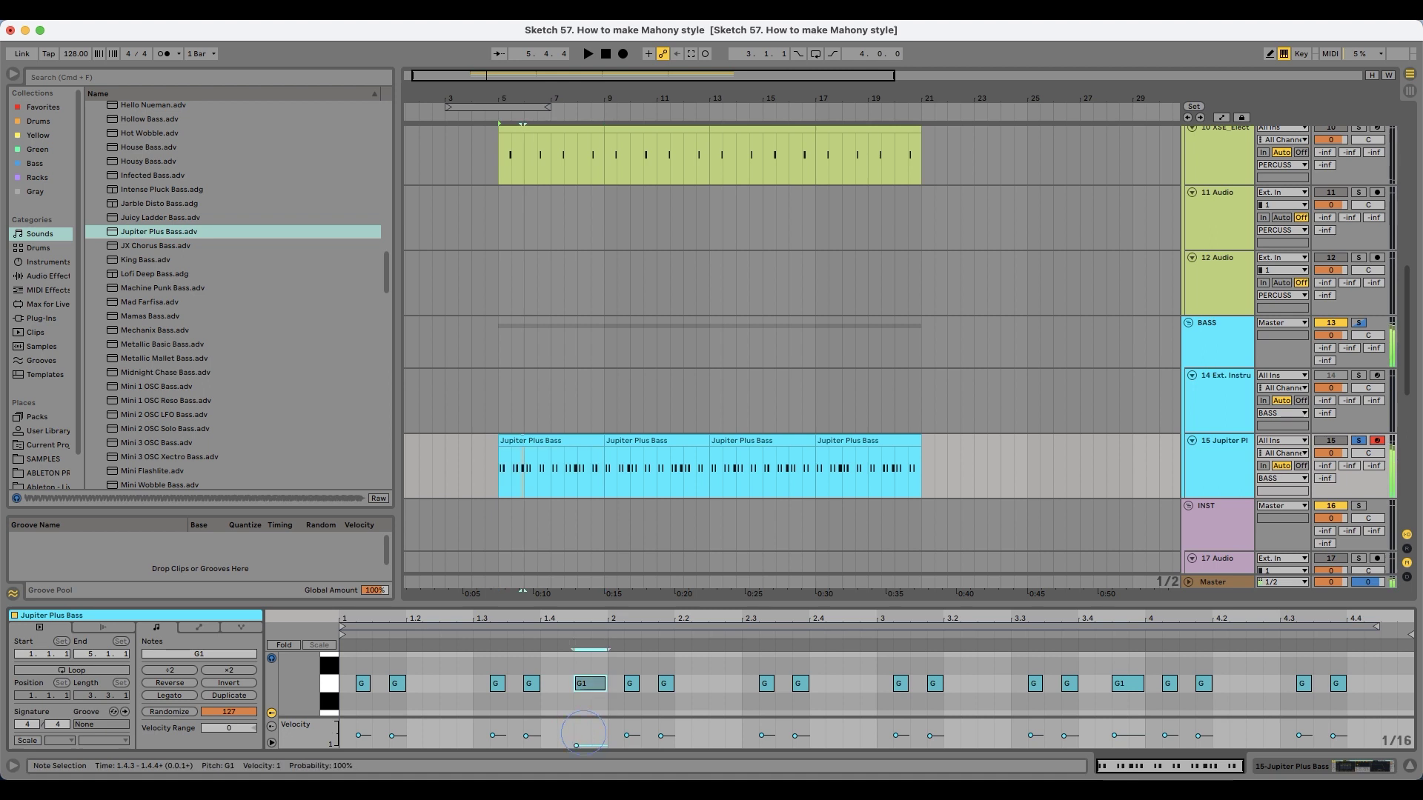
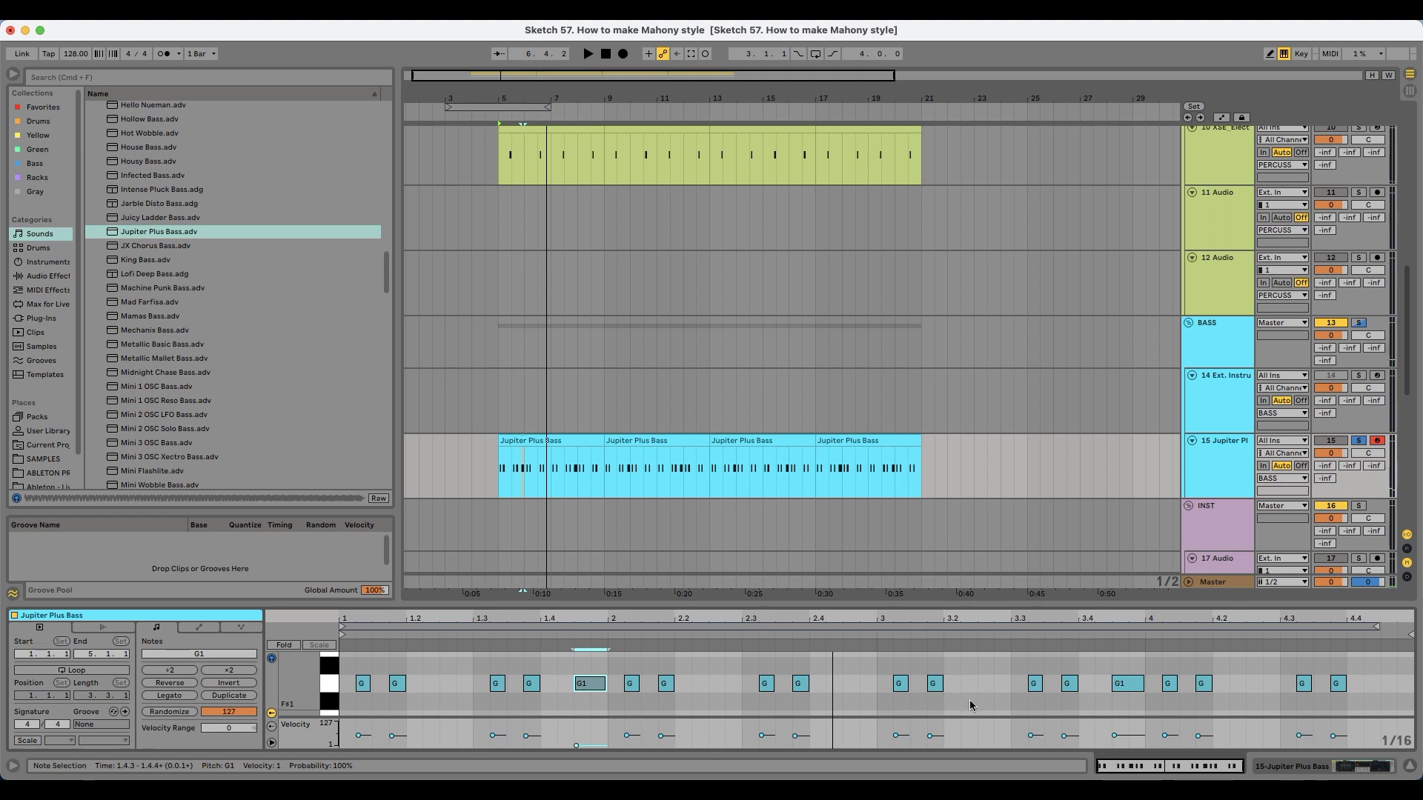
left_click_drag(1140, 726, 1141, 747)
key("space")
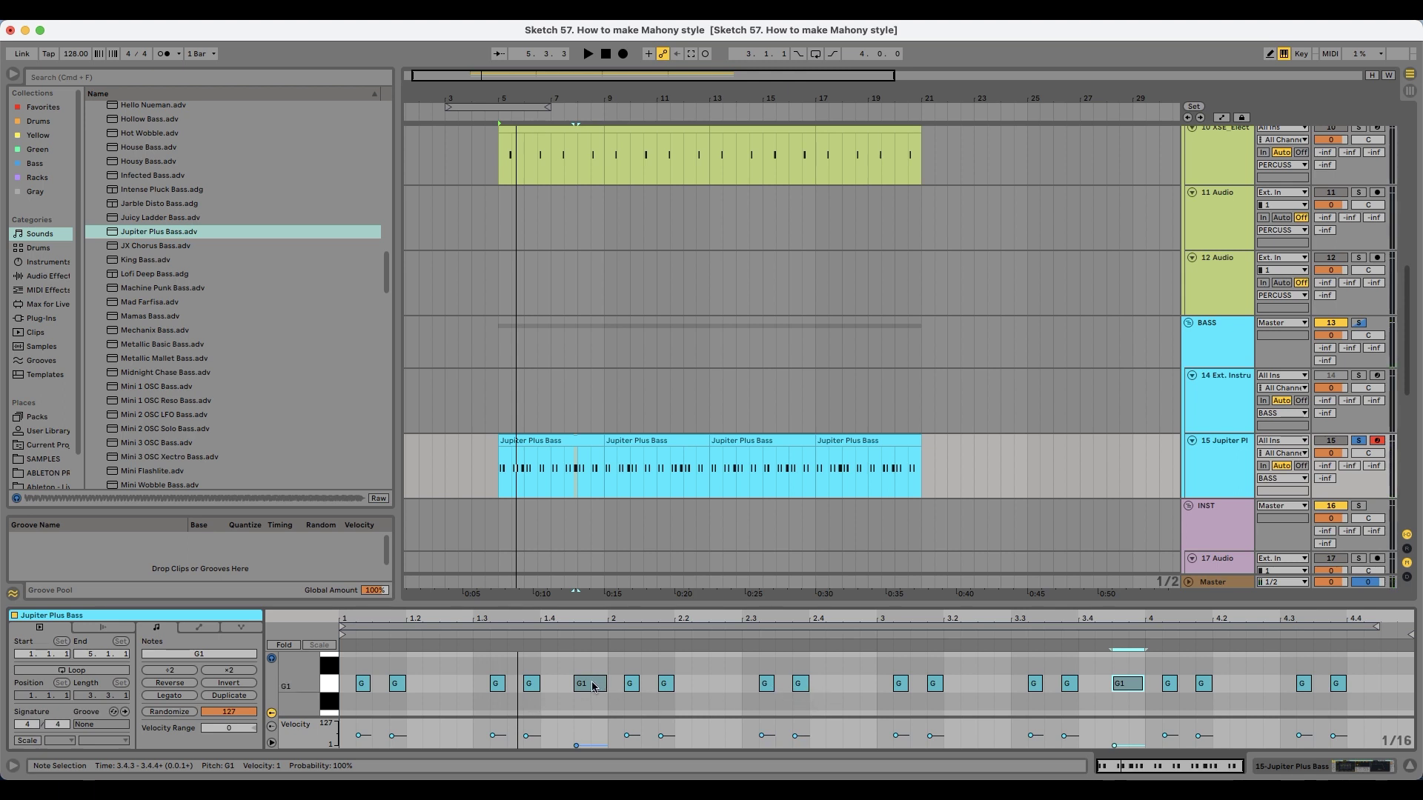
Step: Copy the long G1 bass note to 2.4.3 and turn the copy into a G2 with a velocity of about 36
left_click_drag(592, 687, 871, 695)
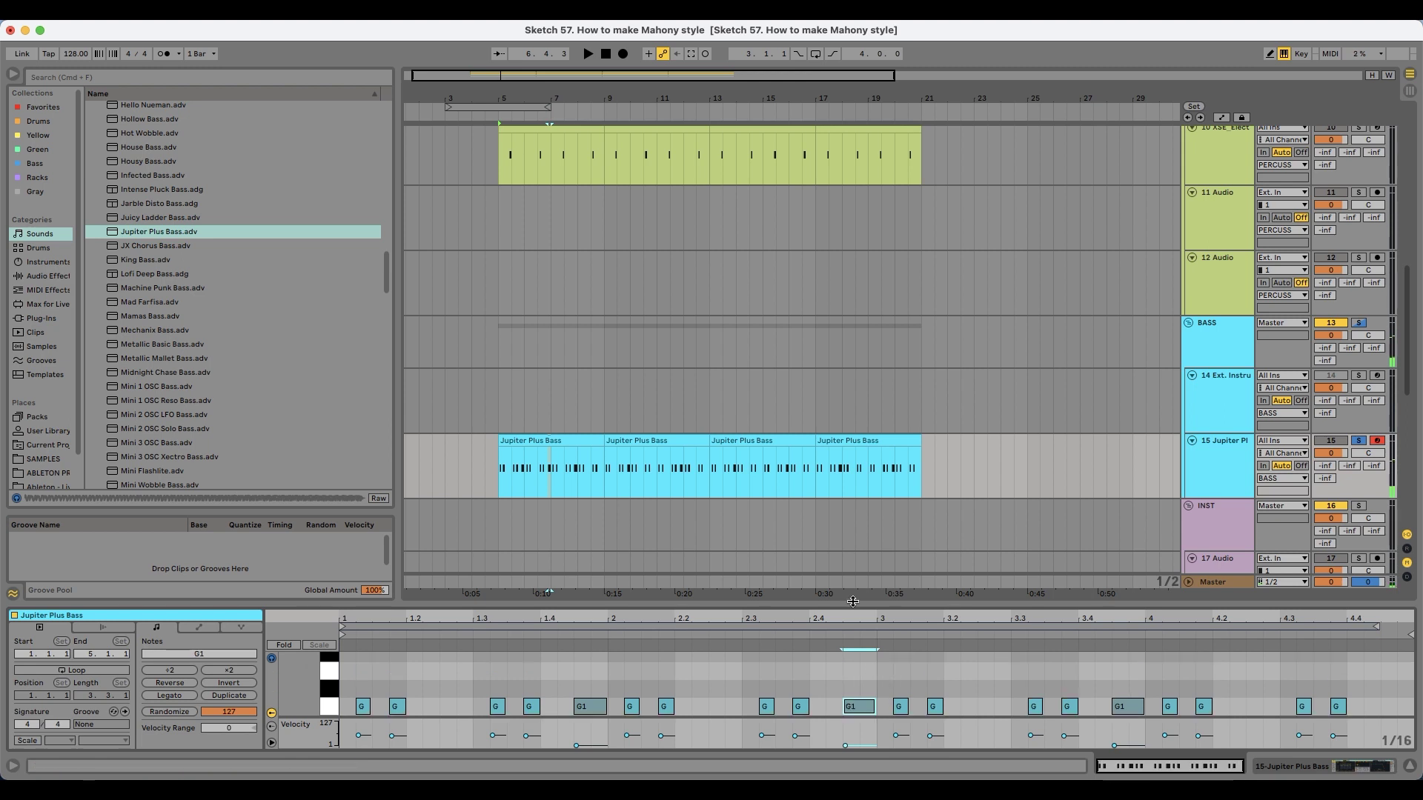
left_click_drag(852, 602, 847, 477)
key("shift+Up")
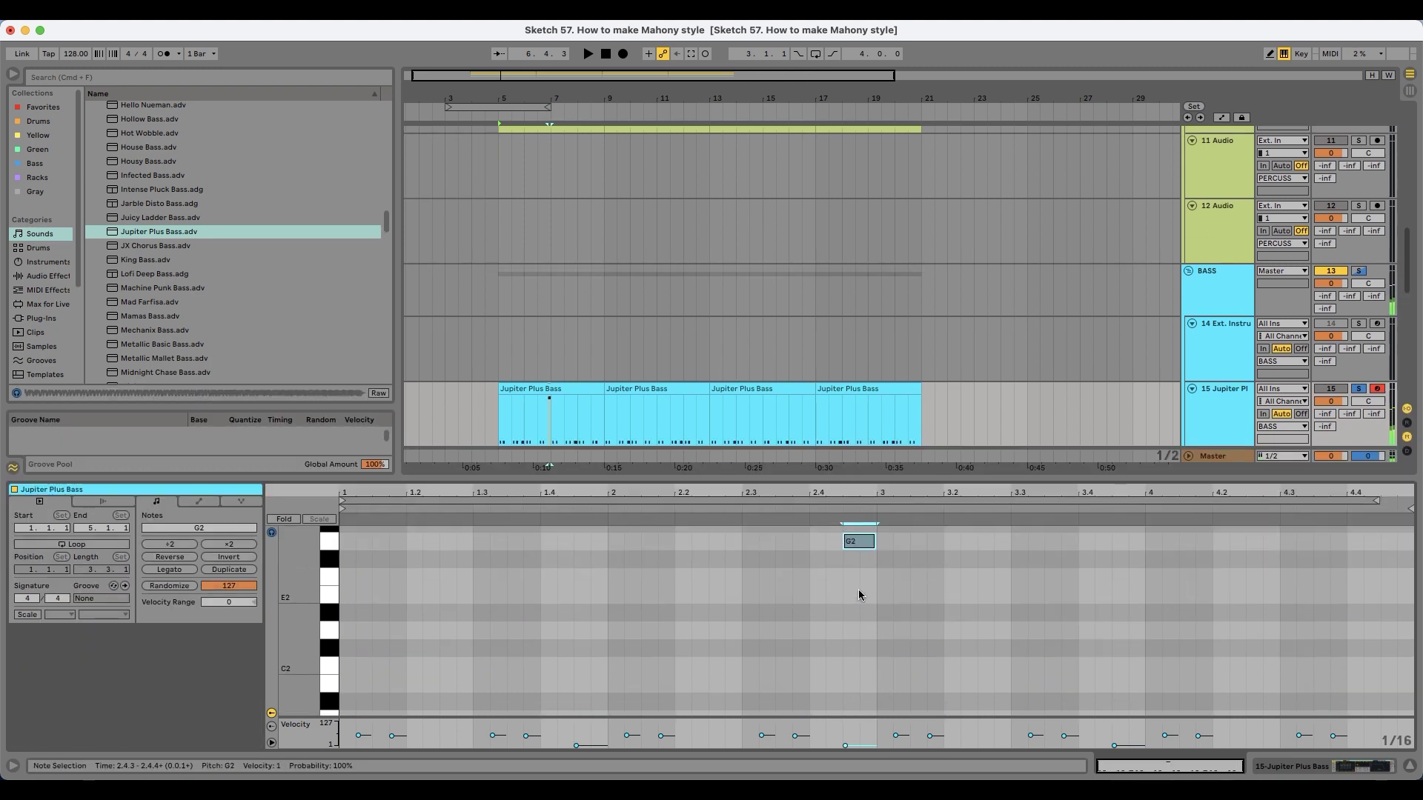
left_click_drag(846, 744, 845, 737)
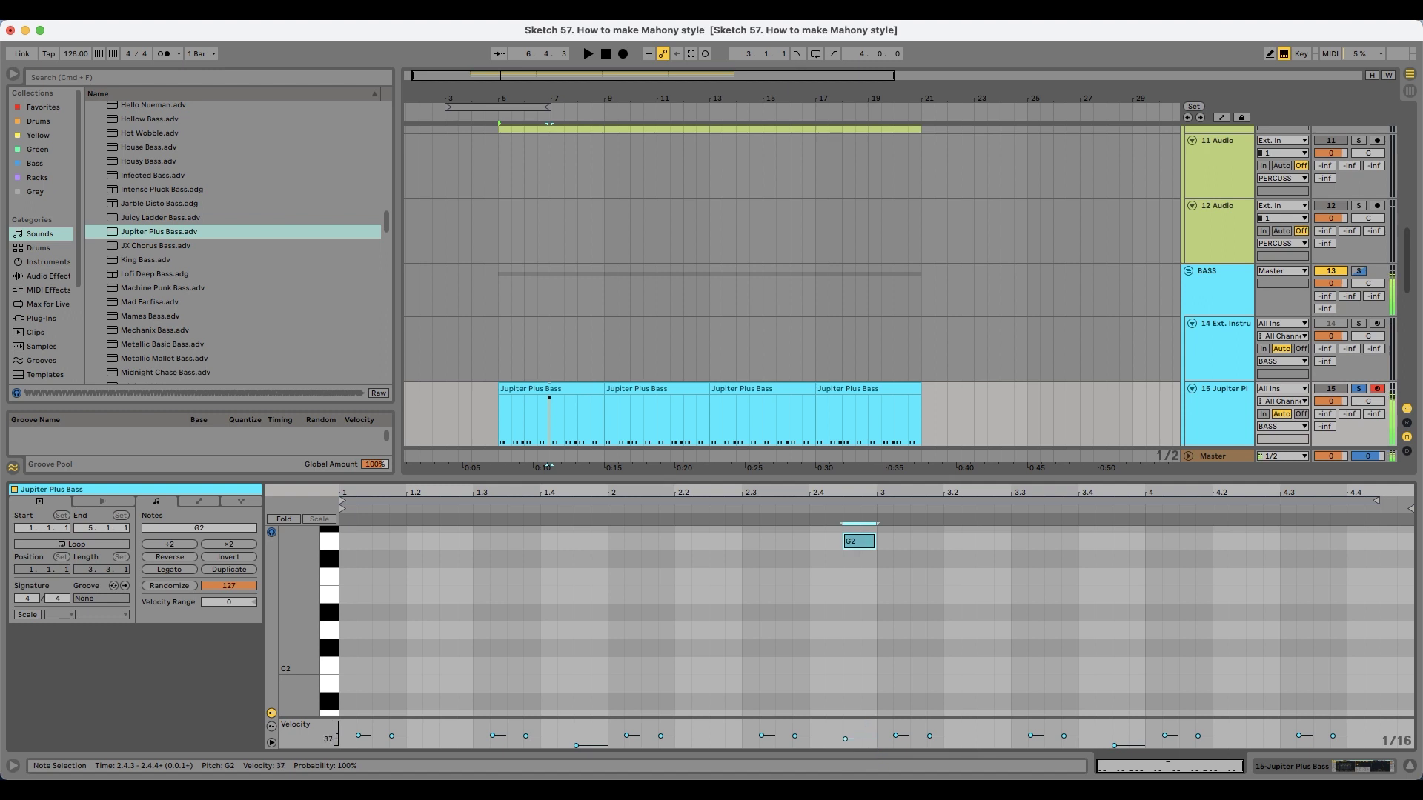
Step: Copy the G2 note to 4.4.3 at the end of the bass clip while playing the bass unsoloed in the mix
key("space")
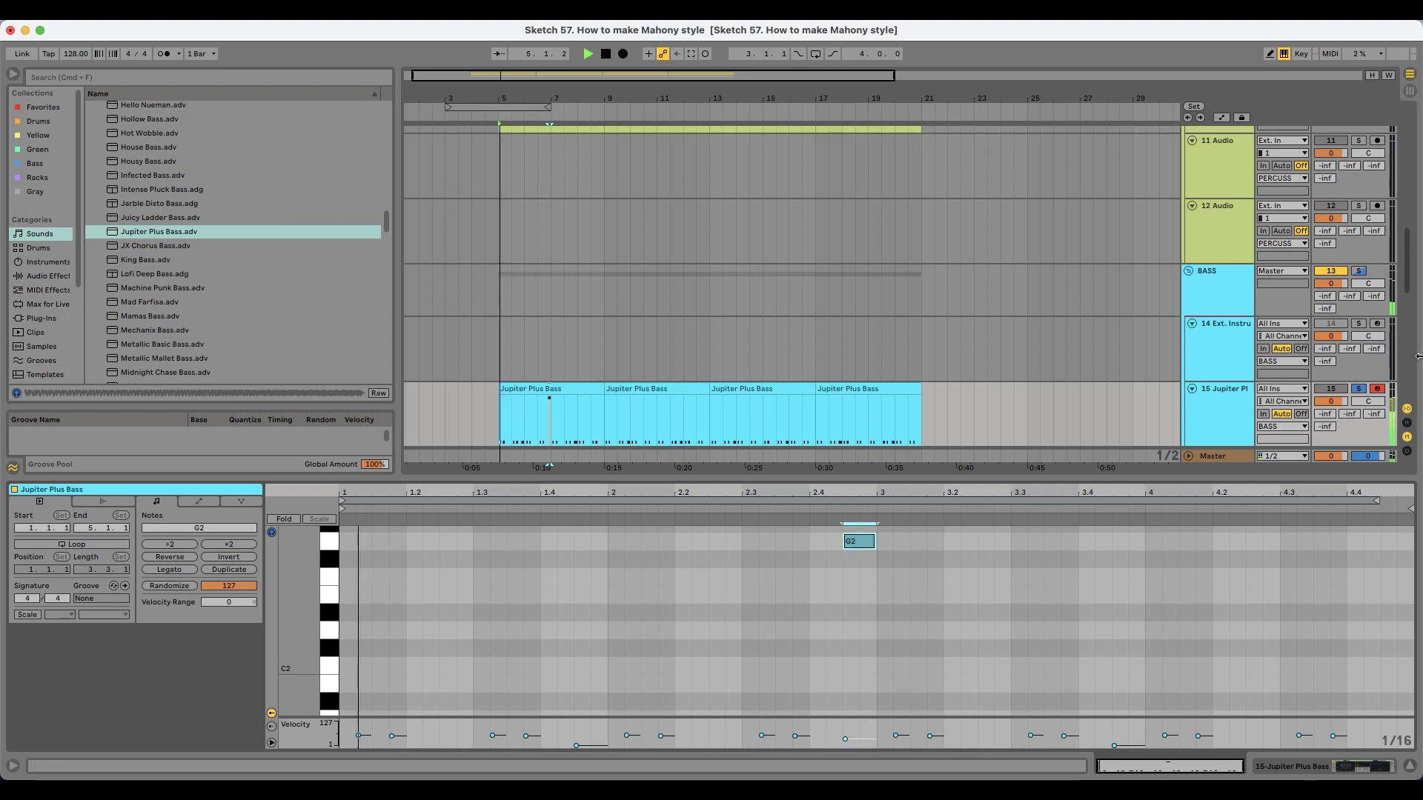
scroll(490, 337, "down", 2)
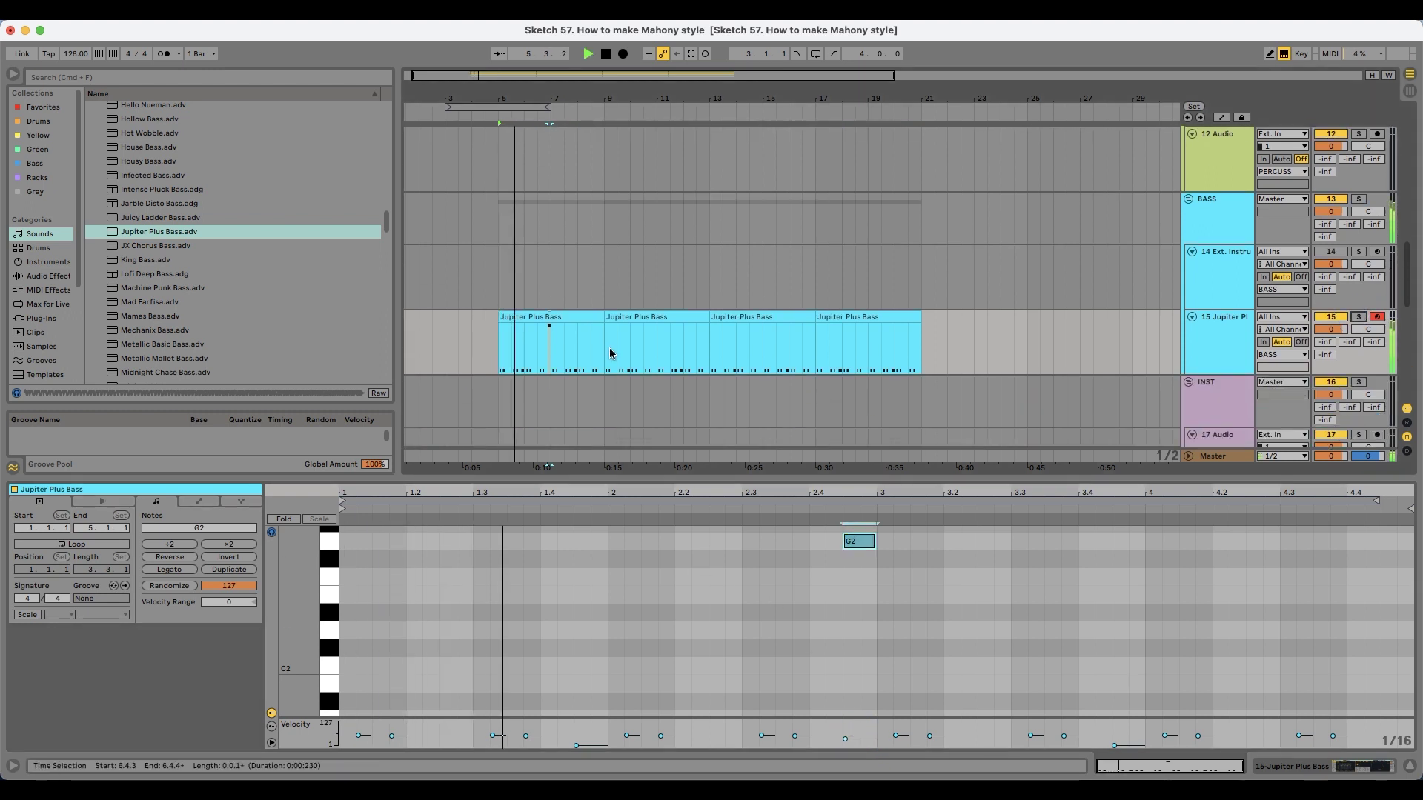
left_click(829, 626)
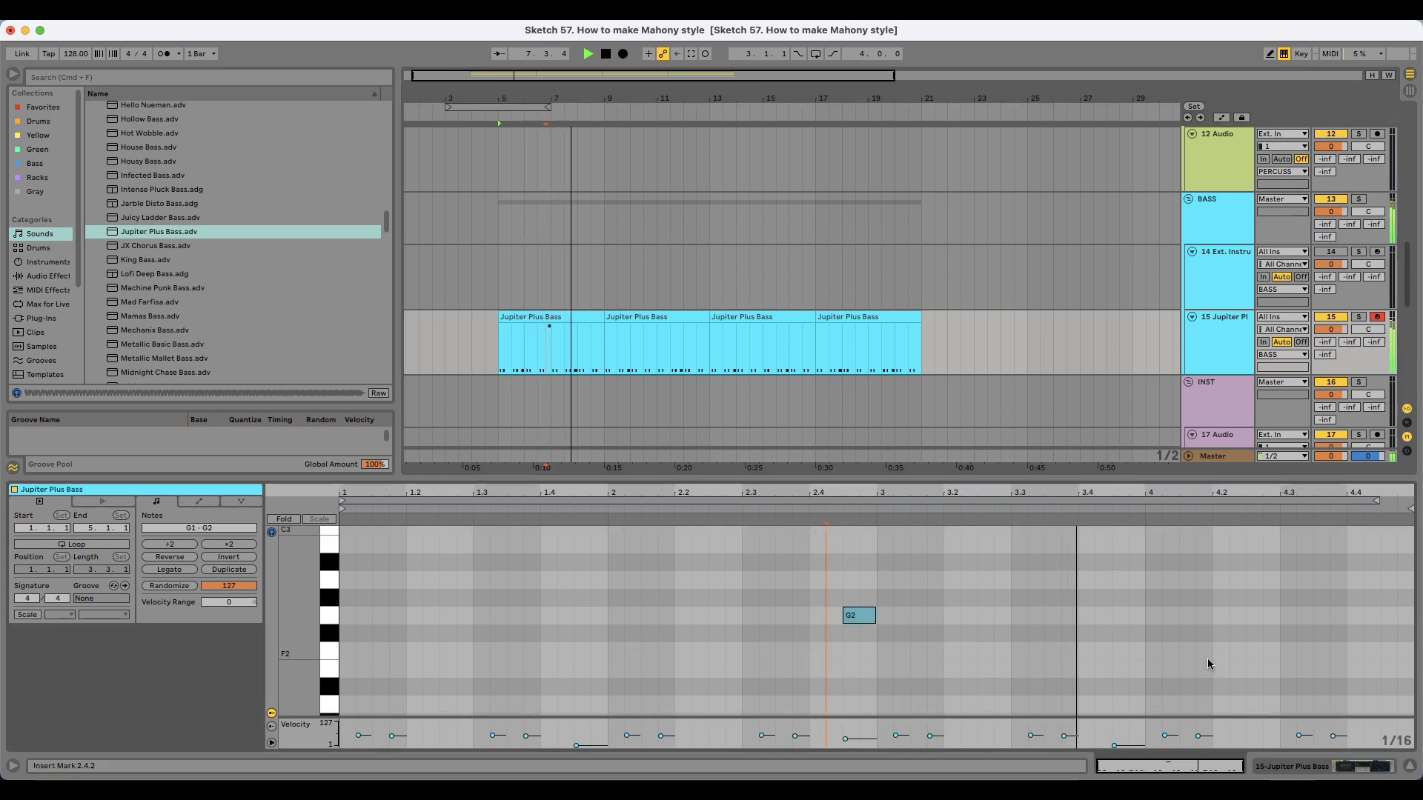
left_click(859, 617)
left_click_drag(858, 626, 1386, 626)
scroll(1378, 661, "down", 5)
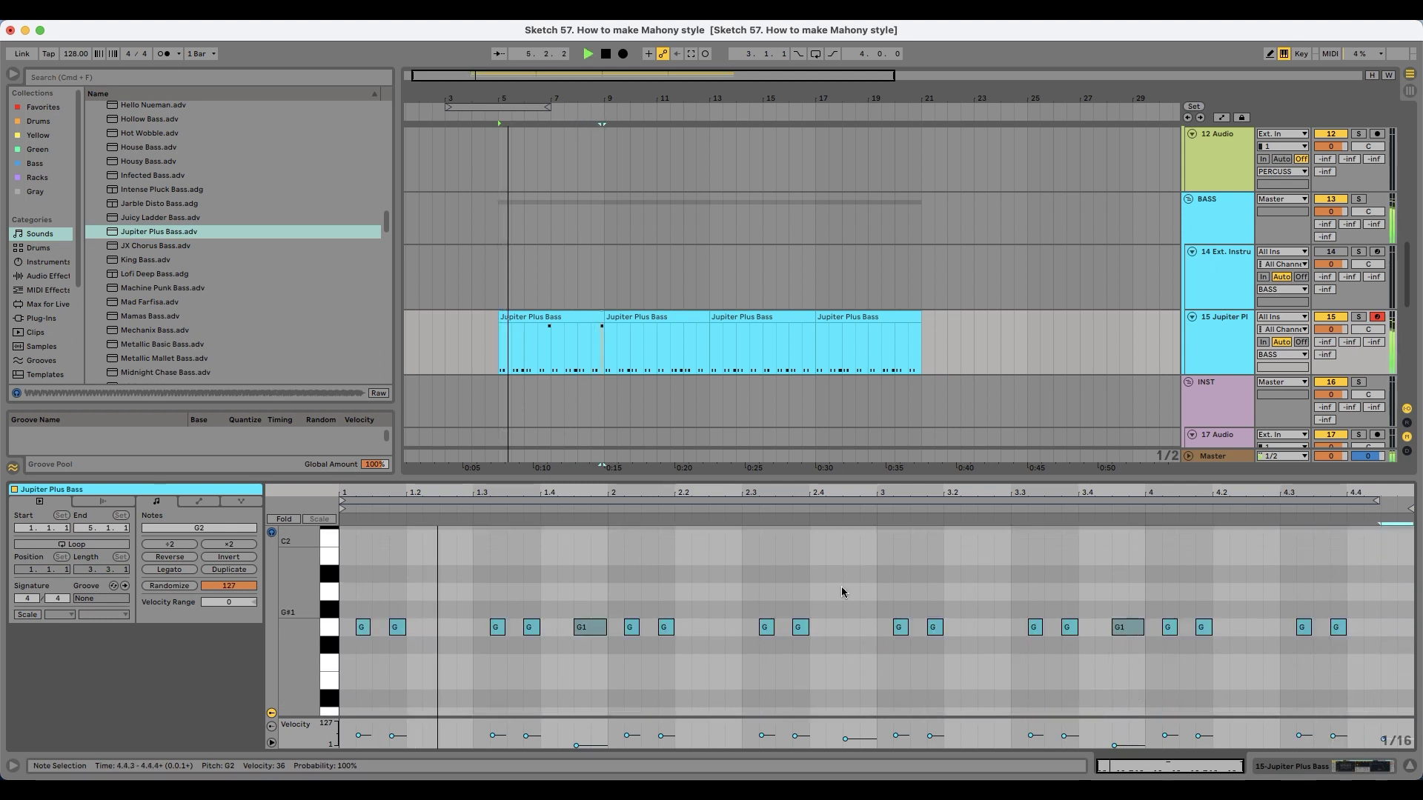
Step: Duplicate the edited first Jupiter Plus Bass clip three times over the following clips up to bar 21
left_click(570, 306)
left_click(549, 320)
key("Right")
key("Right")
key("Right")
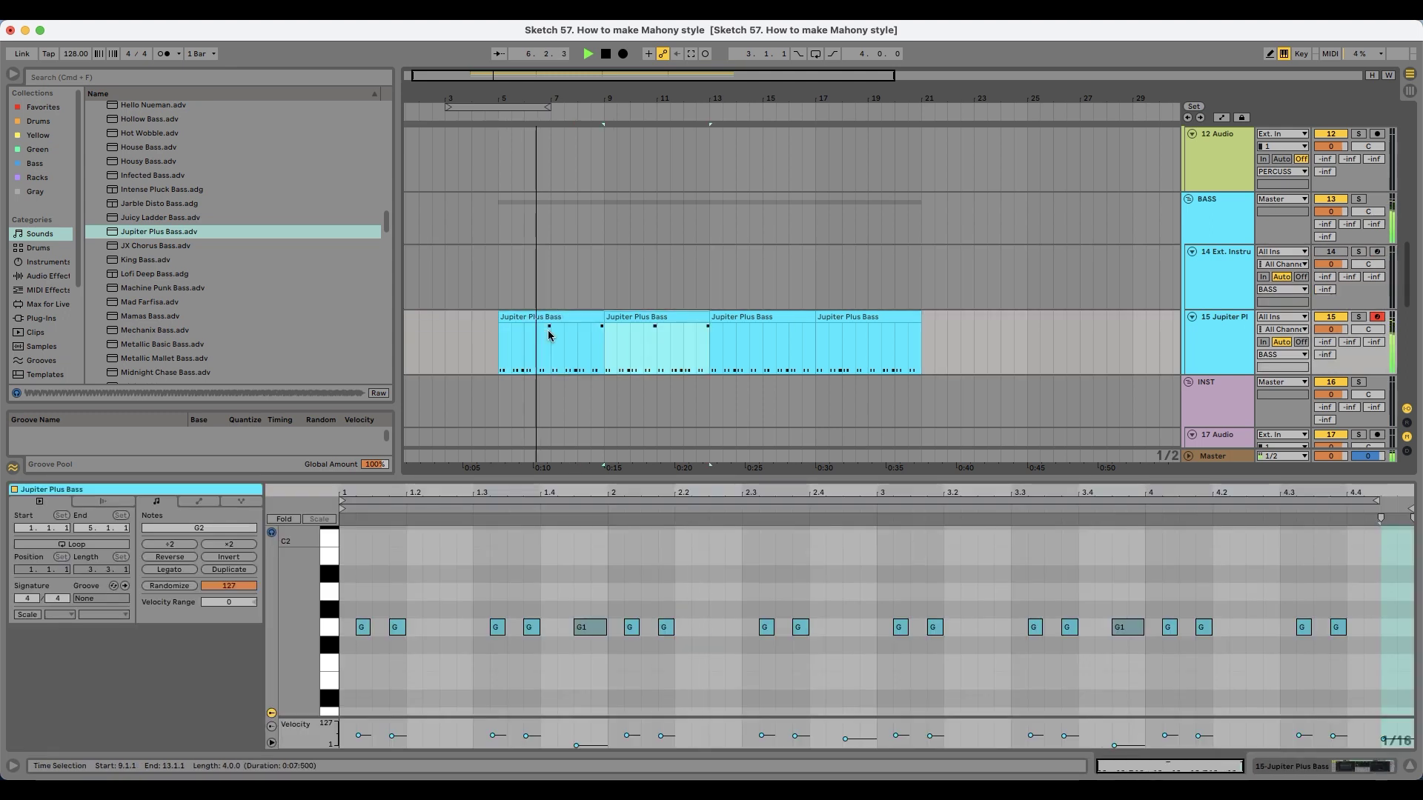
left_click_drag(582, 480, 552, 578)
scroll(492, 473, "up", 5)
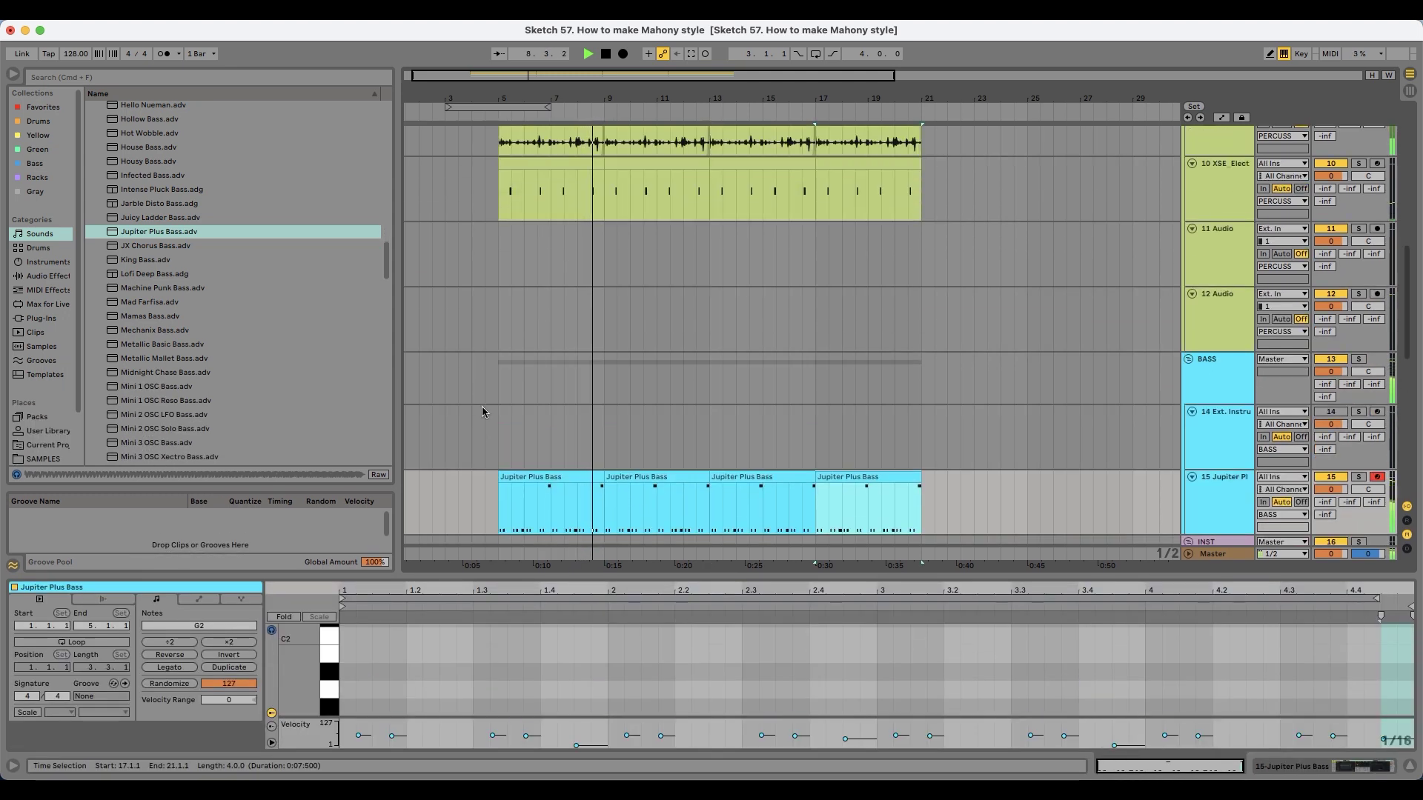
Step: Solo the XSE_Electro_Perc track and play its first four-bar clip from bar 5
left_click(493, 429)
scroll(619, 449, "up", 4)
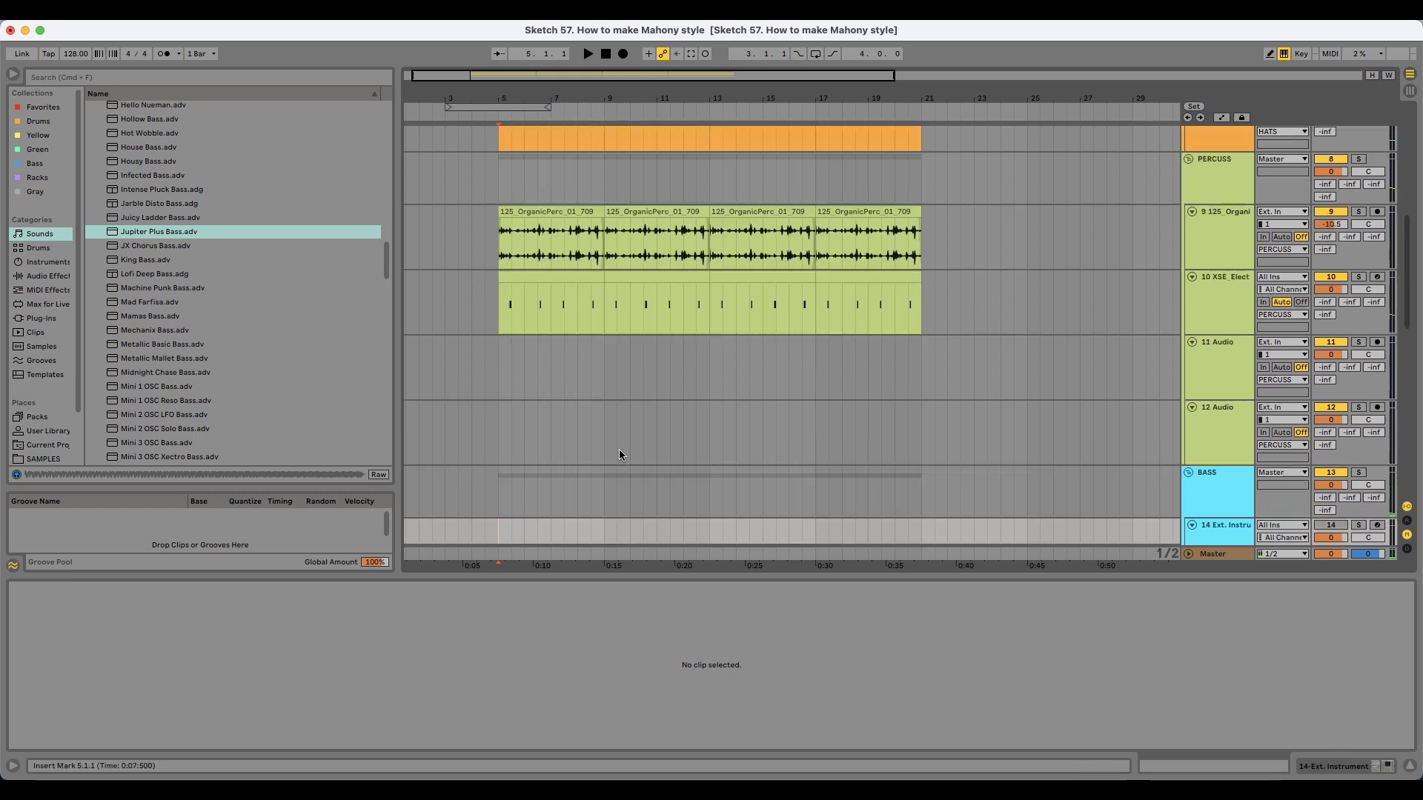
left_click(539, 280)
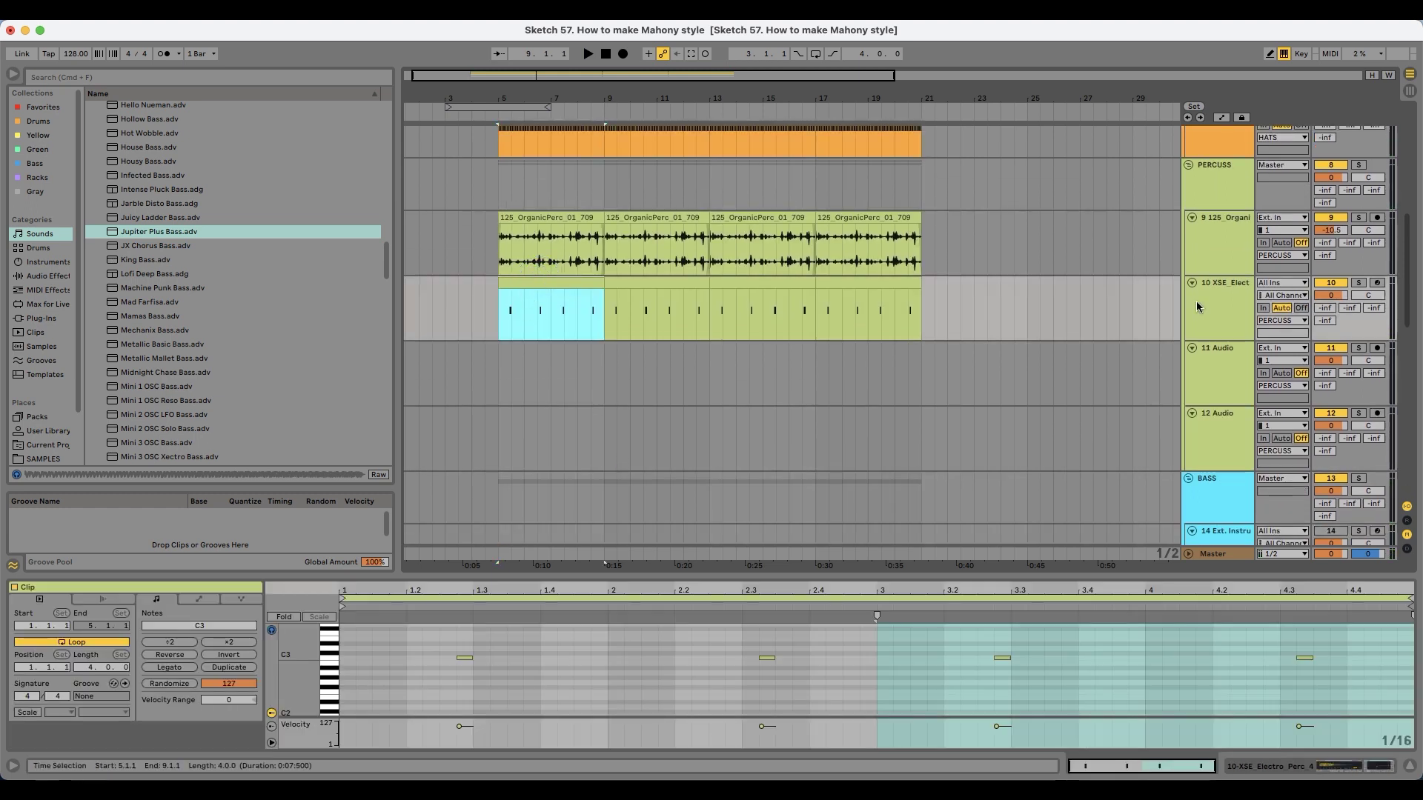
left_click(1359, 287)
key("space")
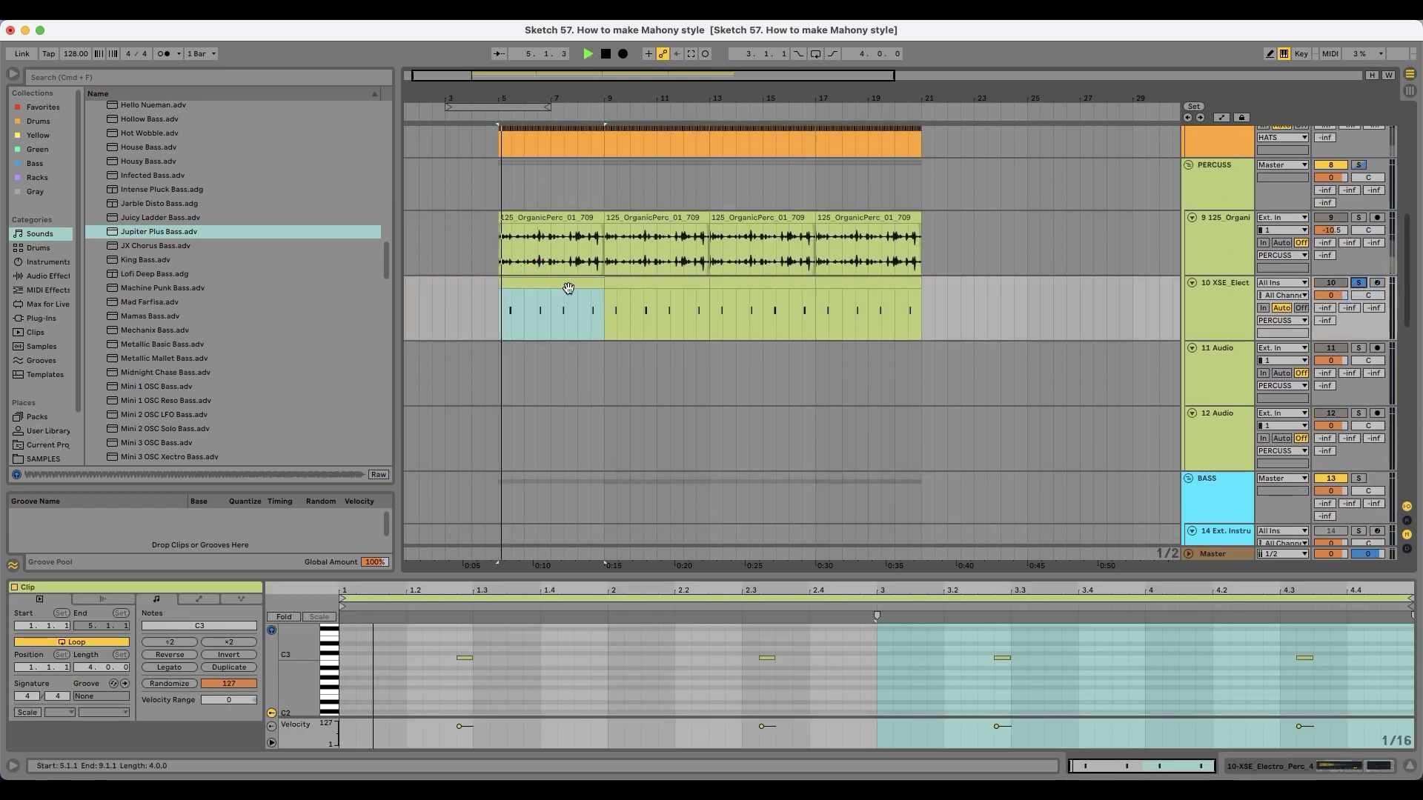
Step: Search the SAMPLES folder for "perc" and browse to the Vinyl House Drum Samples - Zenhiser pack
left_click(43, 458)
left_click(163, 82)
type("зукс")
key("Escape")
type("perc")
scroll(204, 337, "down", 2)
scroll(215, 326, "down", 9)
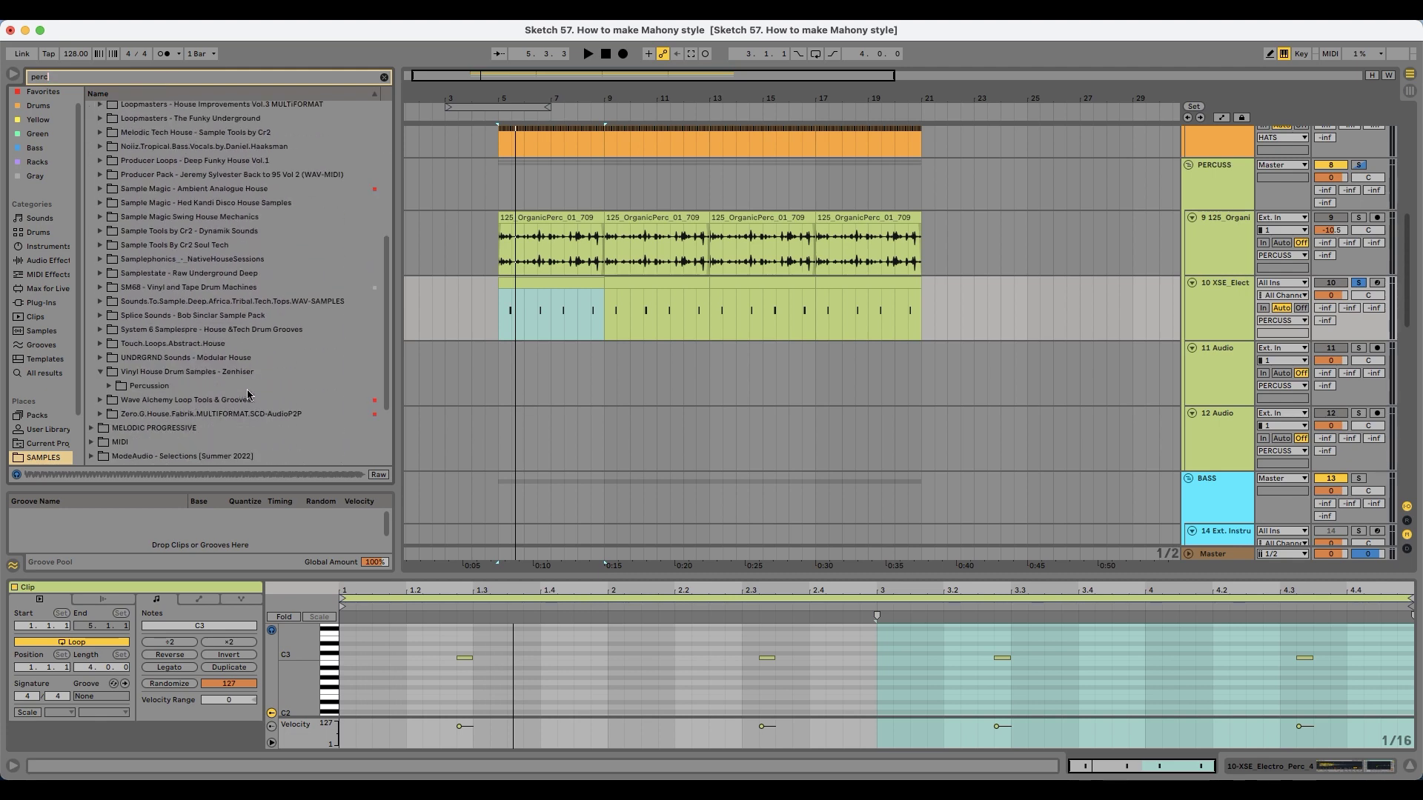
Step: Open the pack's Percussion folder and audition its one-shots as replacements for the electro percussion sound
left_click(234, 388)
key("Down")
scroll(234, 389, "down", 5)
key("Down")
left_click(234, 386)
left_click(226, 455)
scroll(227, 414, "down", 5)
key("Down")
key("Down")
key("Down")
key("Down")
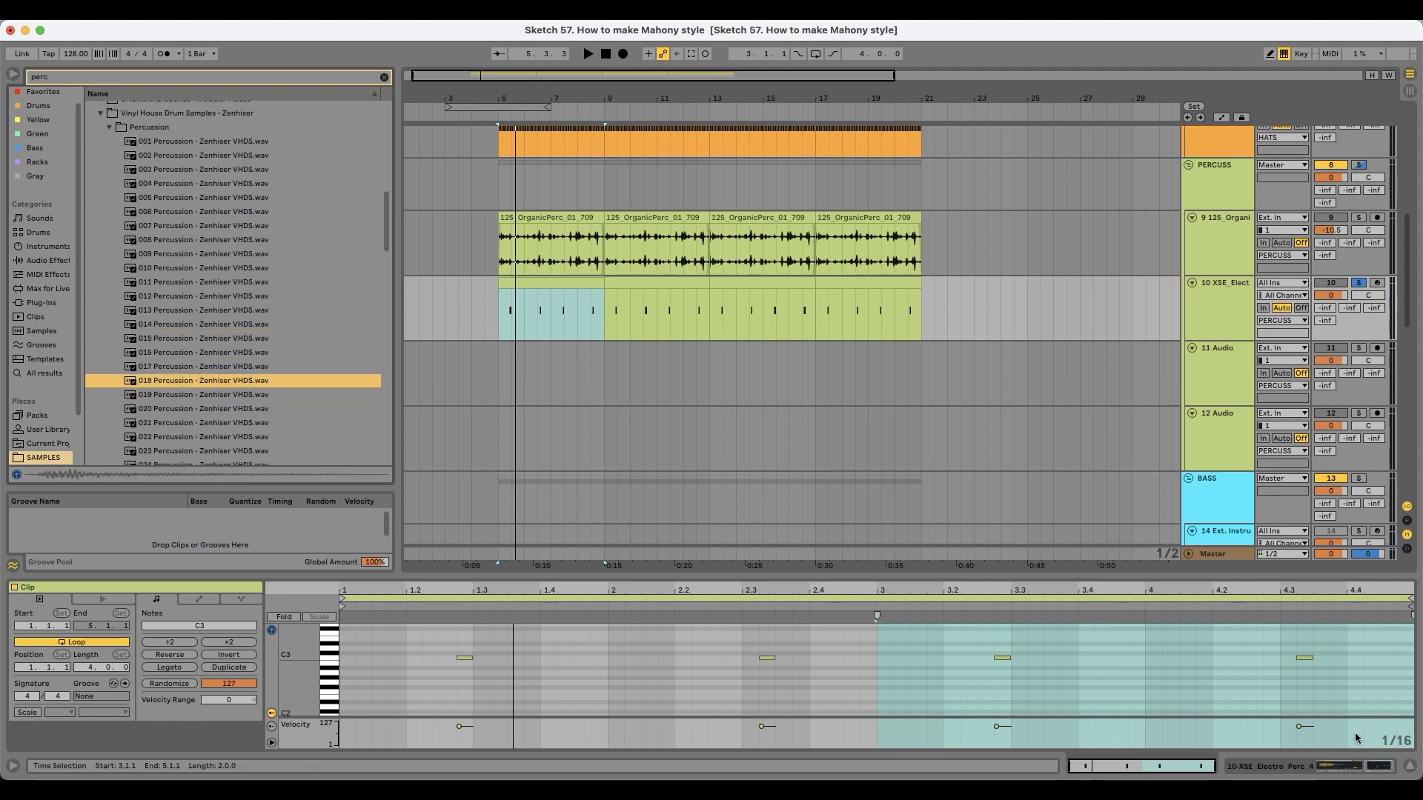
Step: Show the XSE_Electro_Perc track's device chain and play the track soloed
left_click(1343, 765)
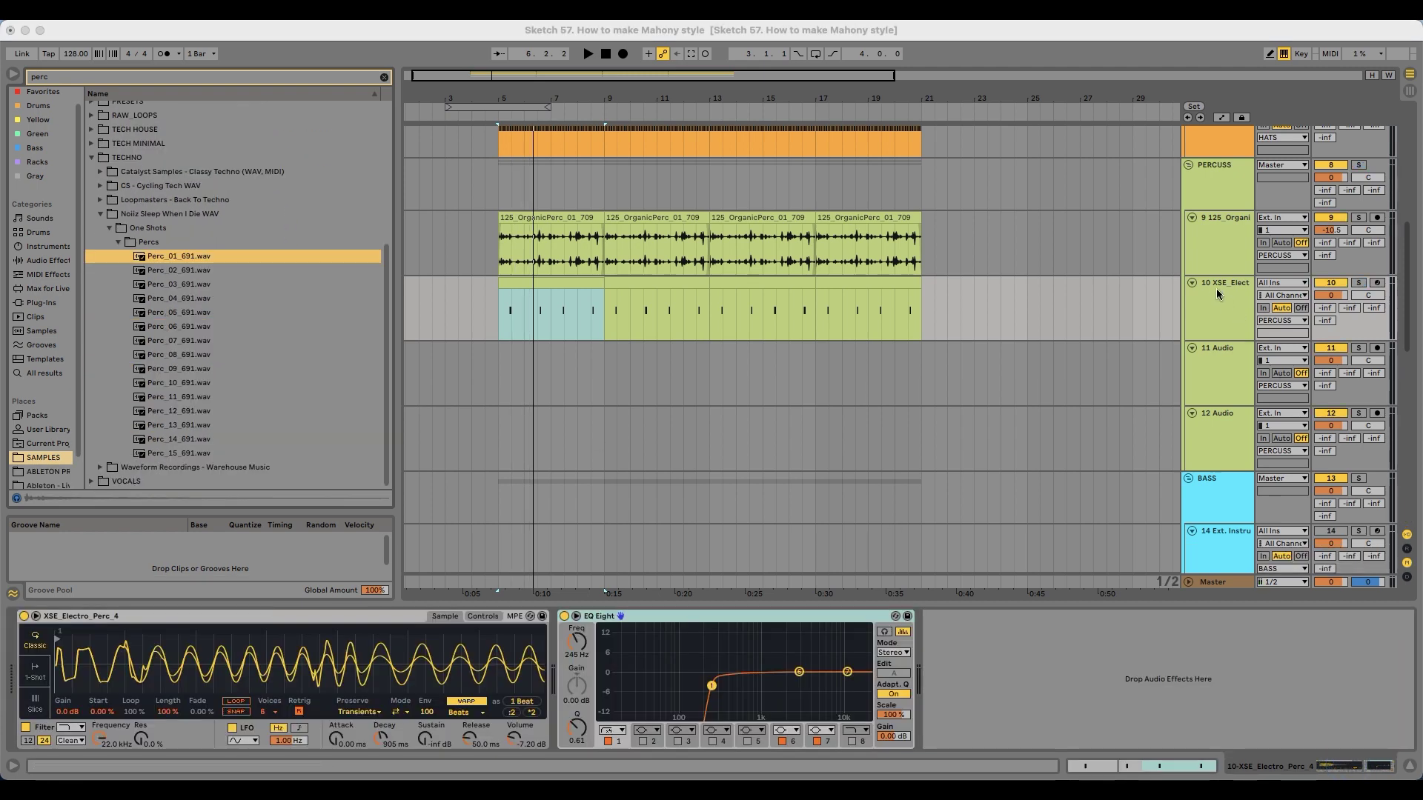
left_click(1218, 289)
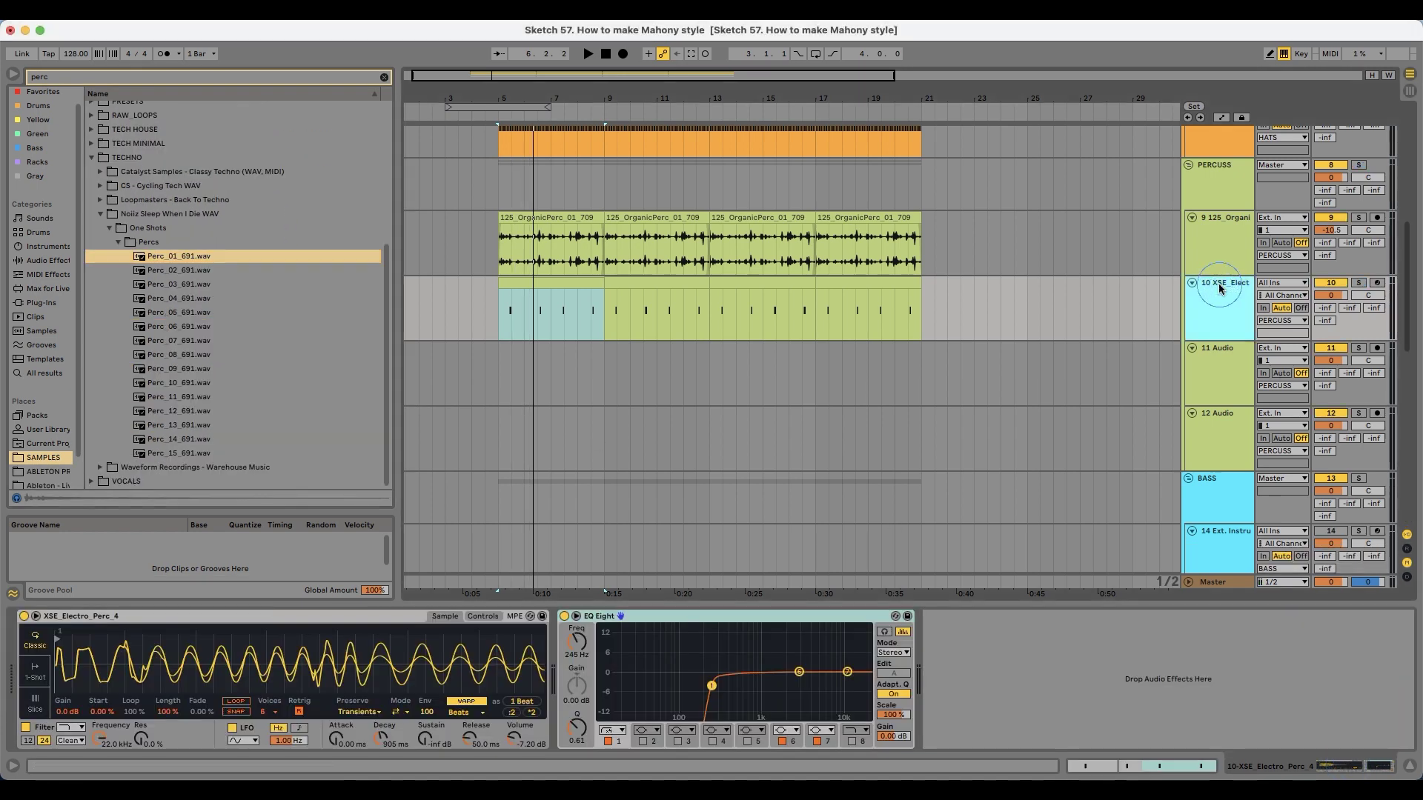
left_click(1358, 283)
key("space")
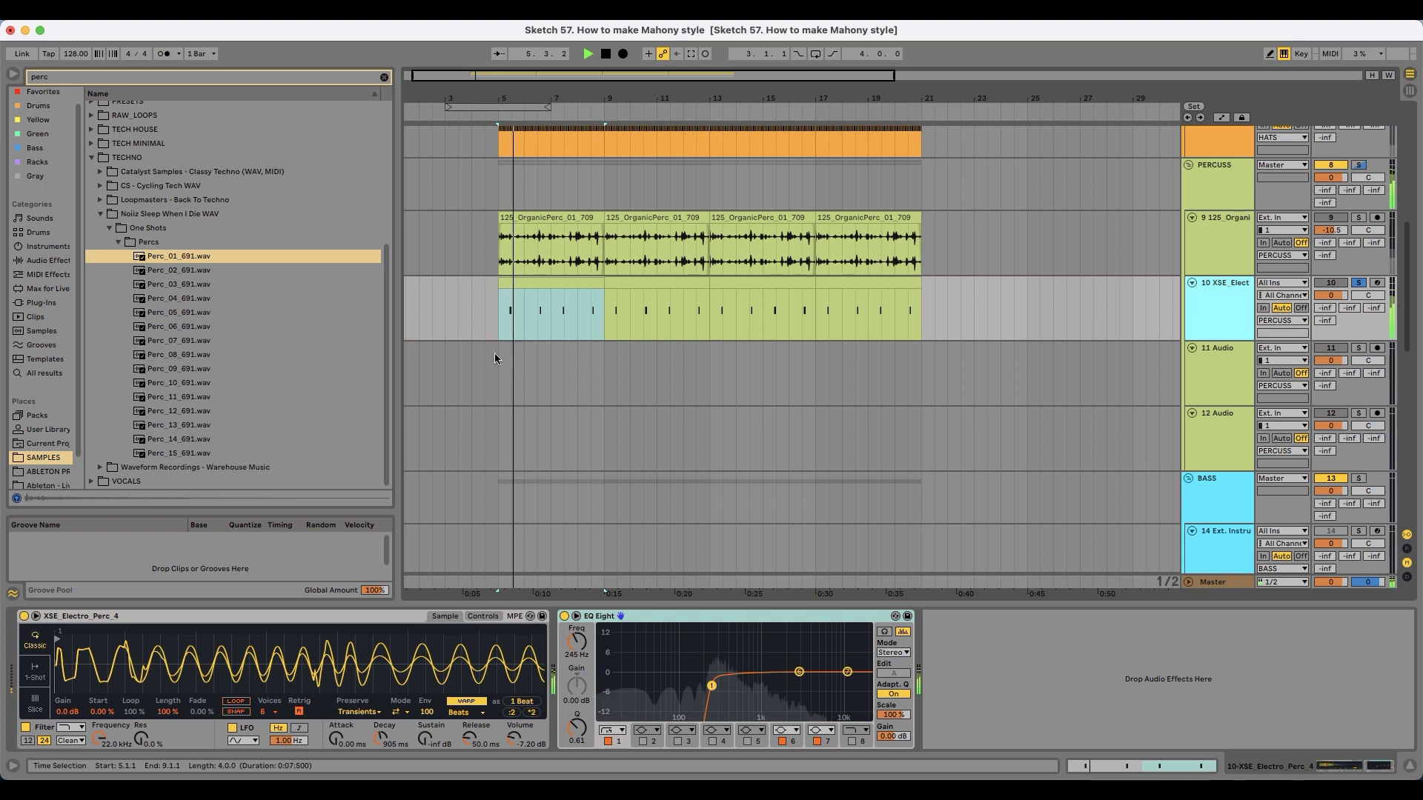
Step: Try Perc_01_691.wav in the percussion track's sampler, and replace it with Perc_02_691.wav
left_click_drag(195, 259, 151, 652)
key("space")
left_click_drag(183, 272, 209, 644)
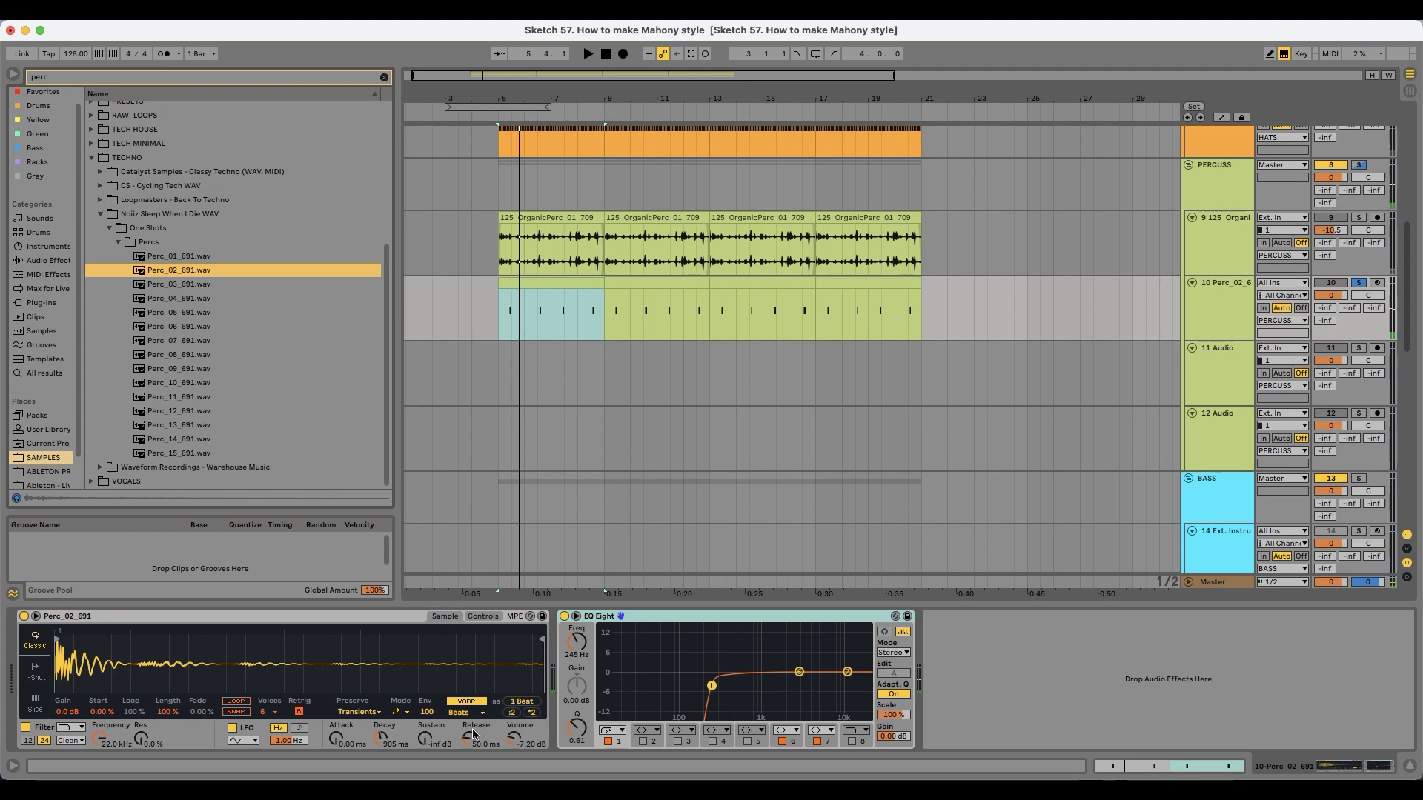
left_click(512, 715)
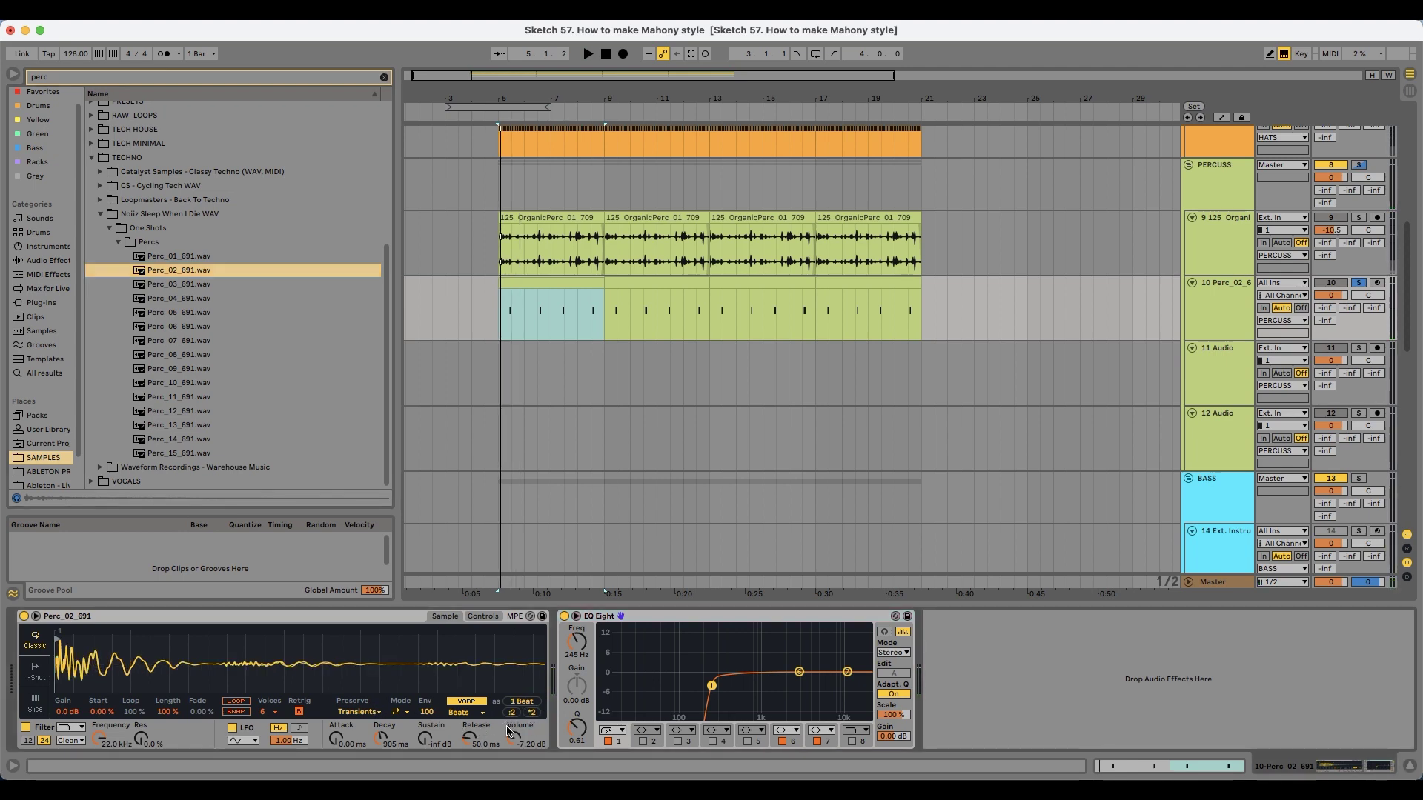
Step: Set the Perc_02_691 sample's warp mode to Tones and its volume to -3.77 dB while playing the hits
left_click_drag(514, 99, 541, 315)
key("space")
left_click(499, 316)
key("space")
left_click(484, 316)
left_click(463, 713)
left_click(467, 724)
left_click_drag(502, 739, 502, 730)
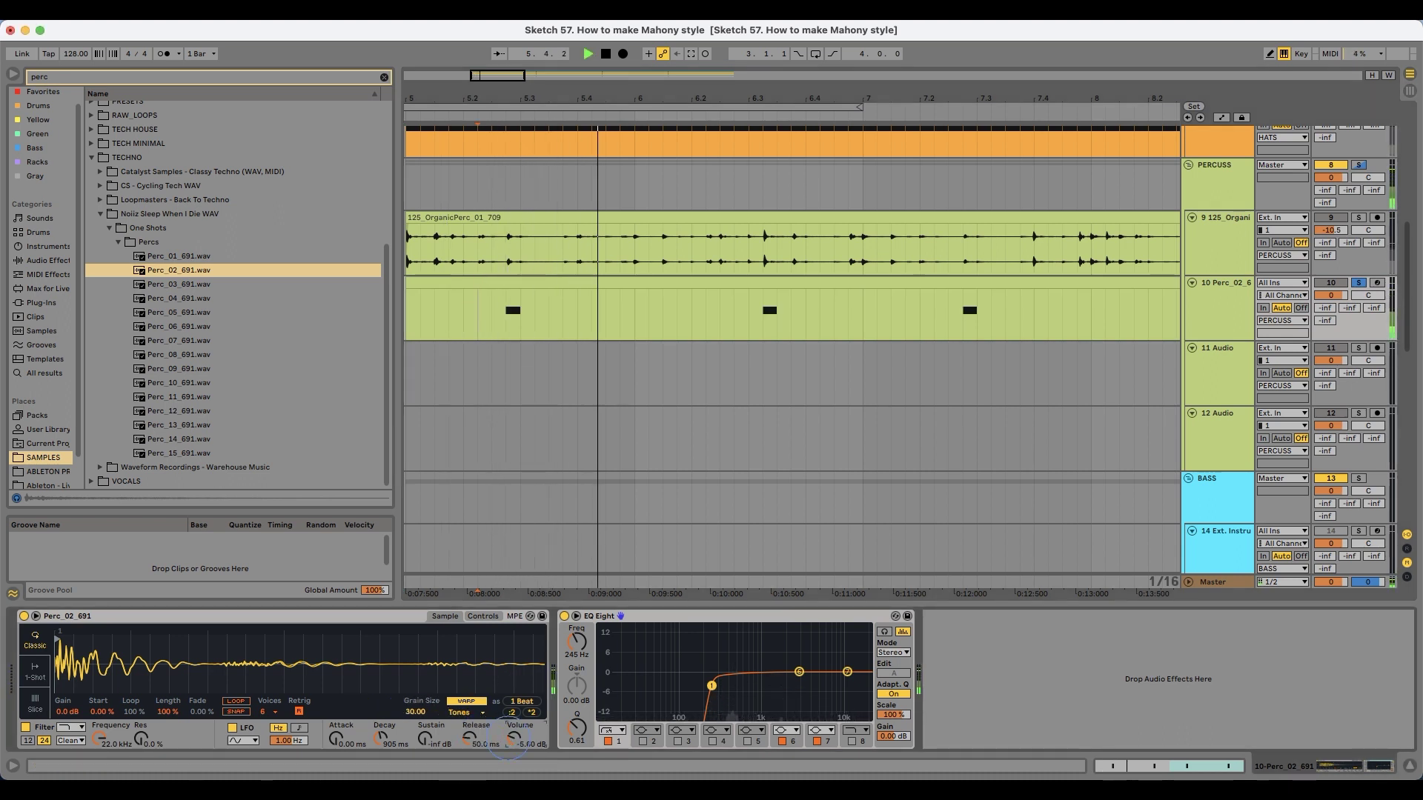
Step: Try the Re-Pitch warp mode on the Perc_02_691 sample, and return it to Tones
key("space")
left_click(478, 715)
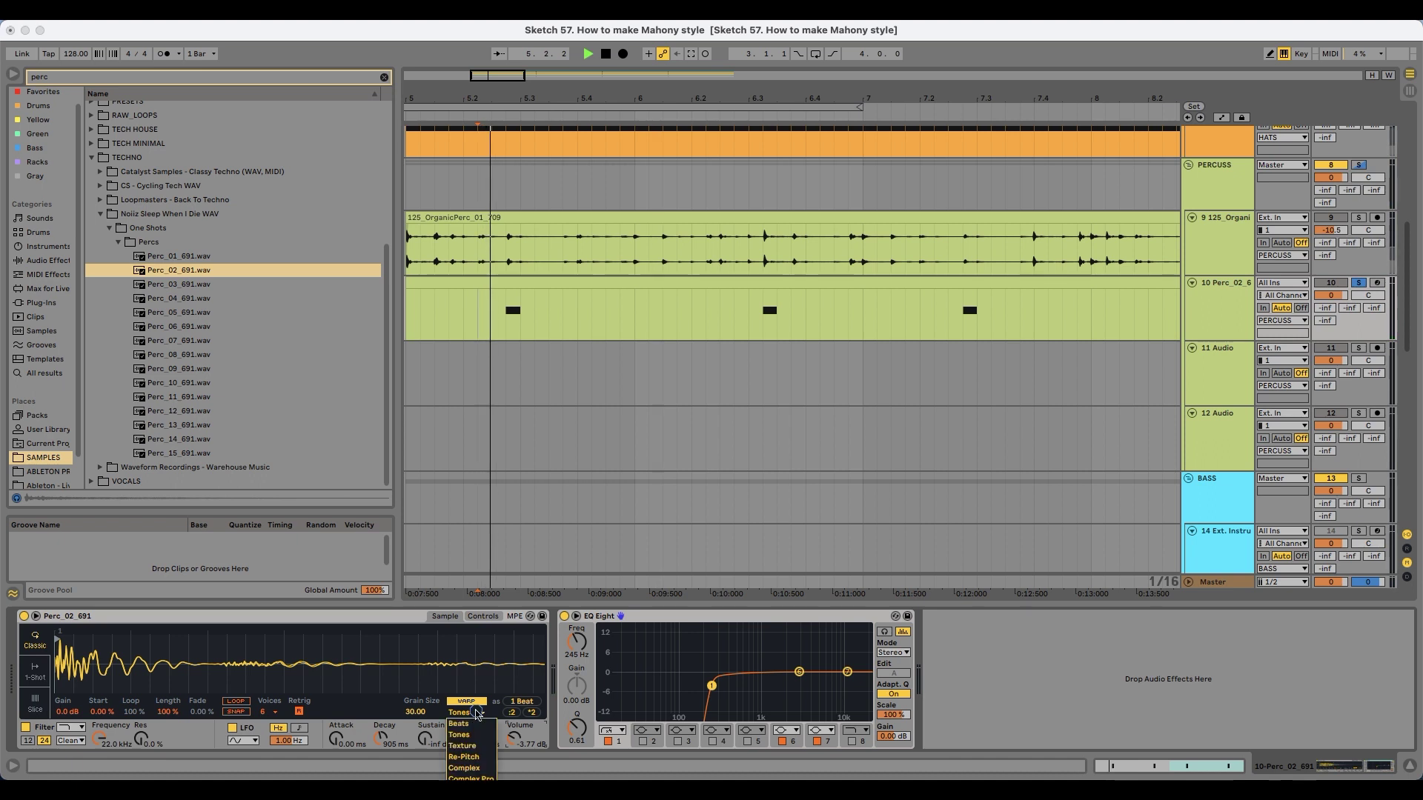
left_click(471, 758)
key("space")
key("space")
left_click(478, 712)
left_click(471, 715)
Step: Transpose the Perc_02_691 sample by -12 st in the sampler's controls and listen to it
left_click(482, 616)
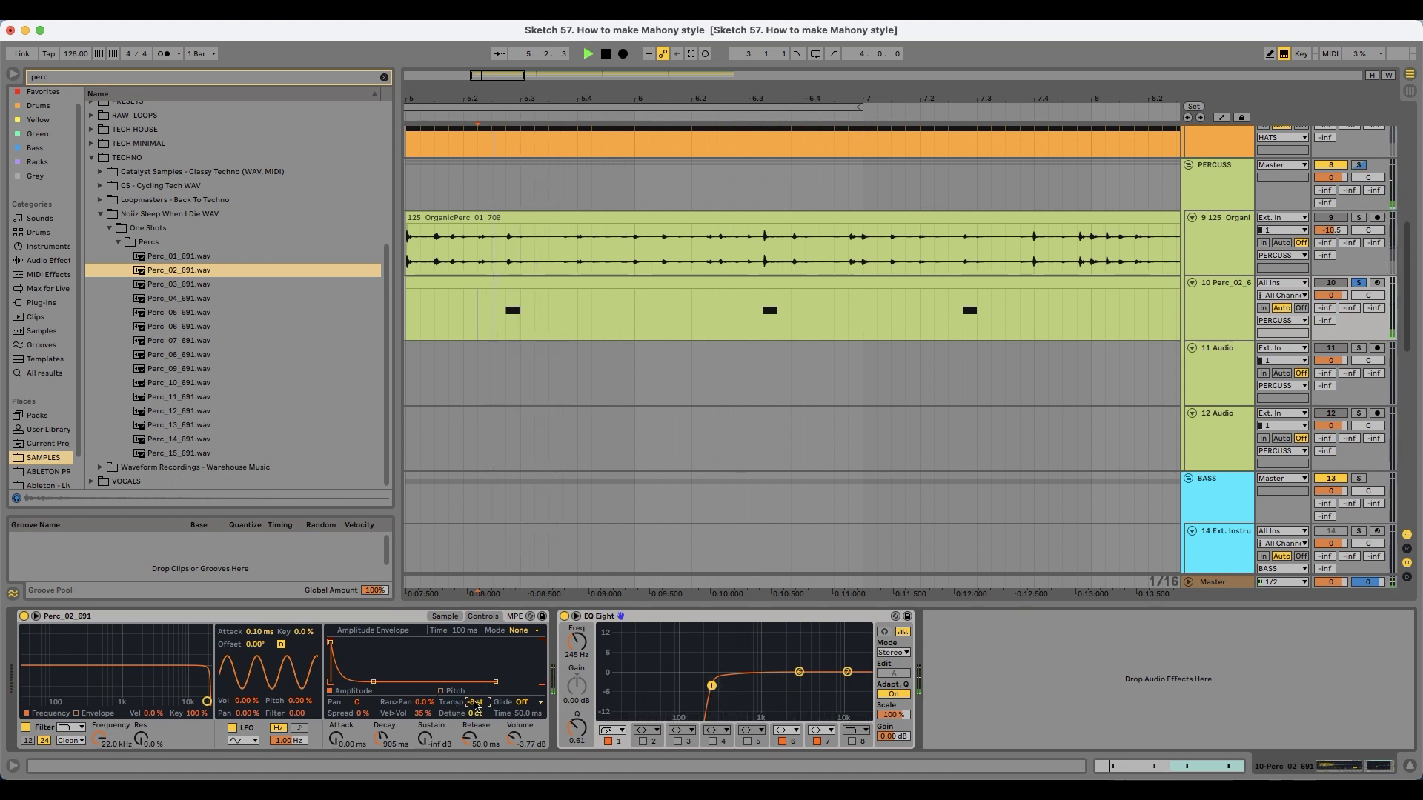
left_click_drag(475, 706, 475, 730)
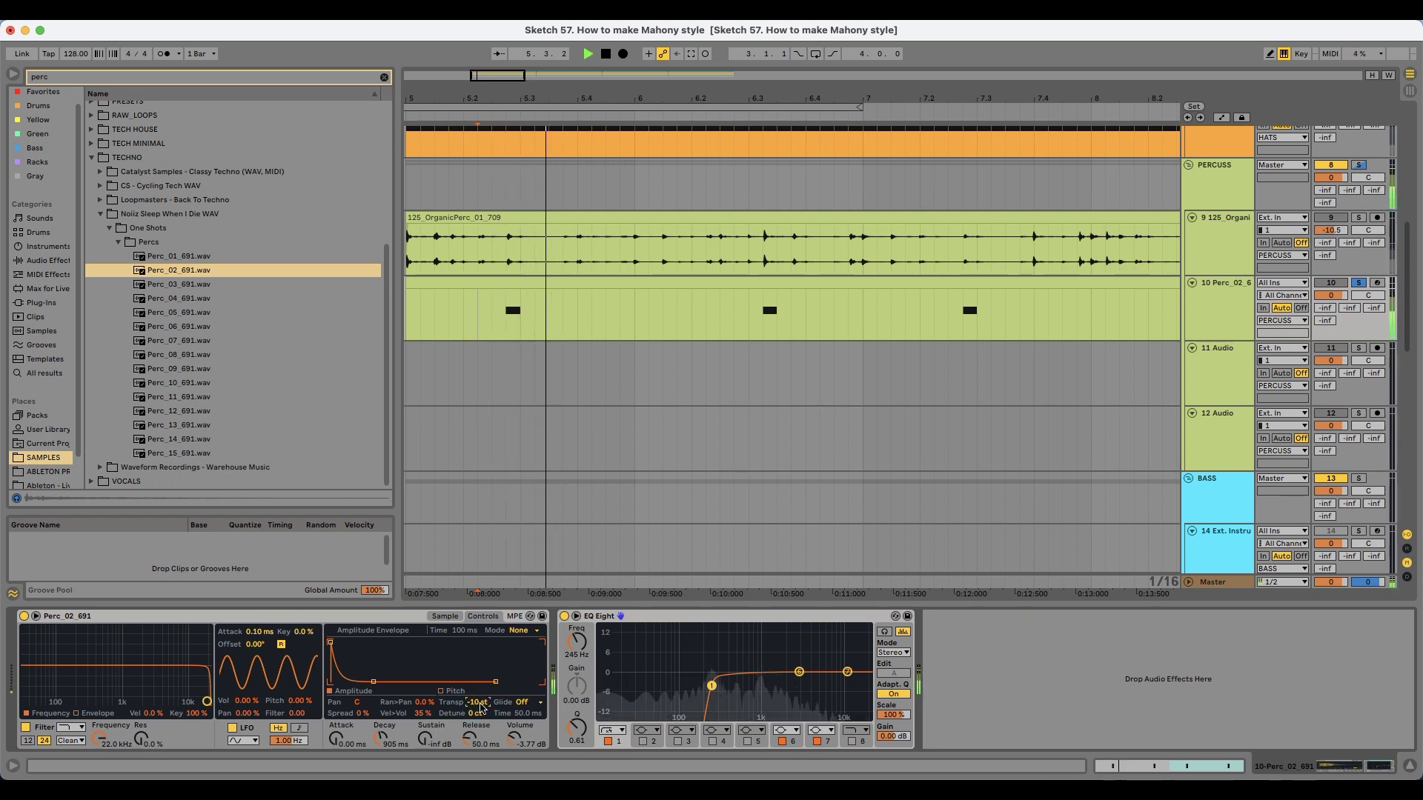
key("space")
key("space")
key("space")
mouse_move(481, 97)
left_mouse_down()
mouse_move(481, 67)
mouse_move(446, 67)
left_mouse_up()
key("space")
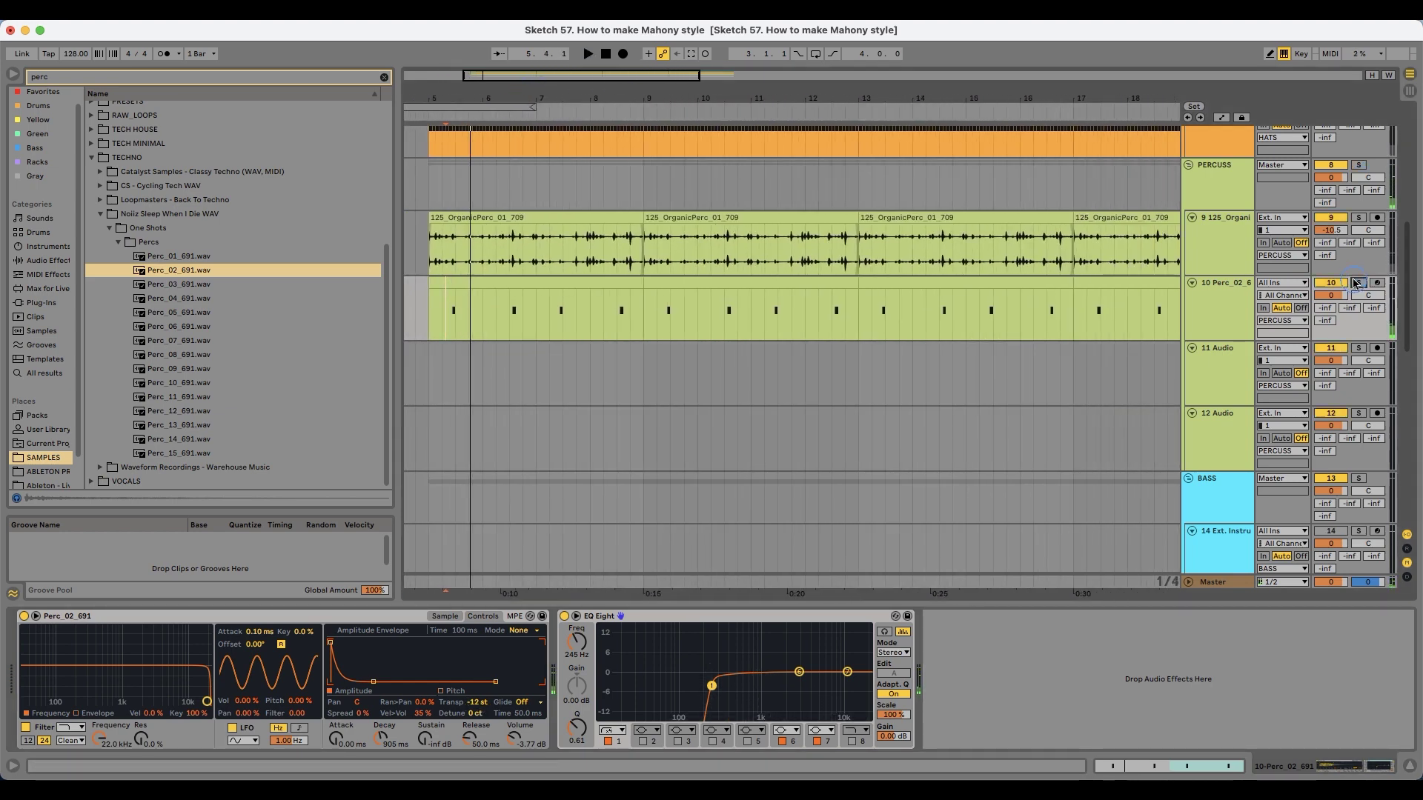
Step: Play the first four-bar Perc_02_691 clip unsoloed in the full mix and view its sample display
left_click(596, 274)
key("space")
key("space")
left_click(594, 282)
key("space")
key("space")
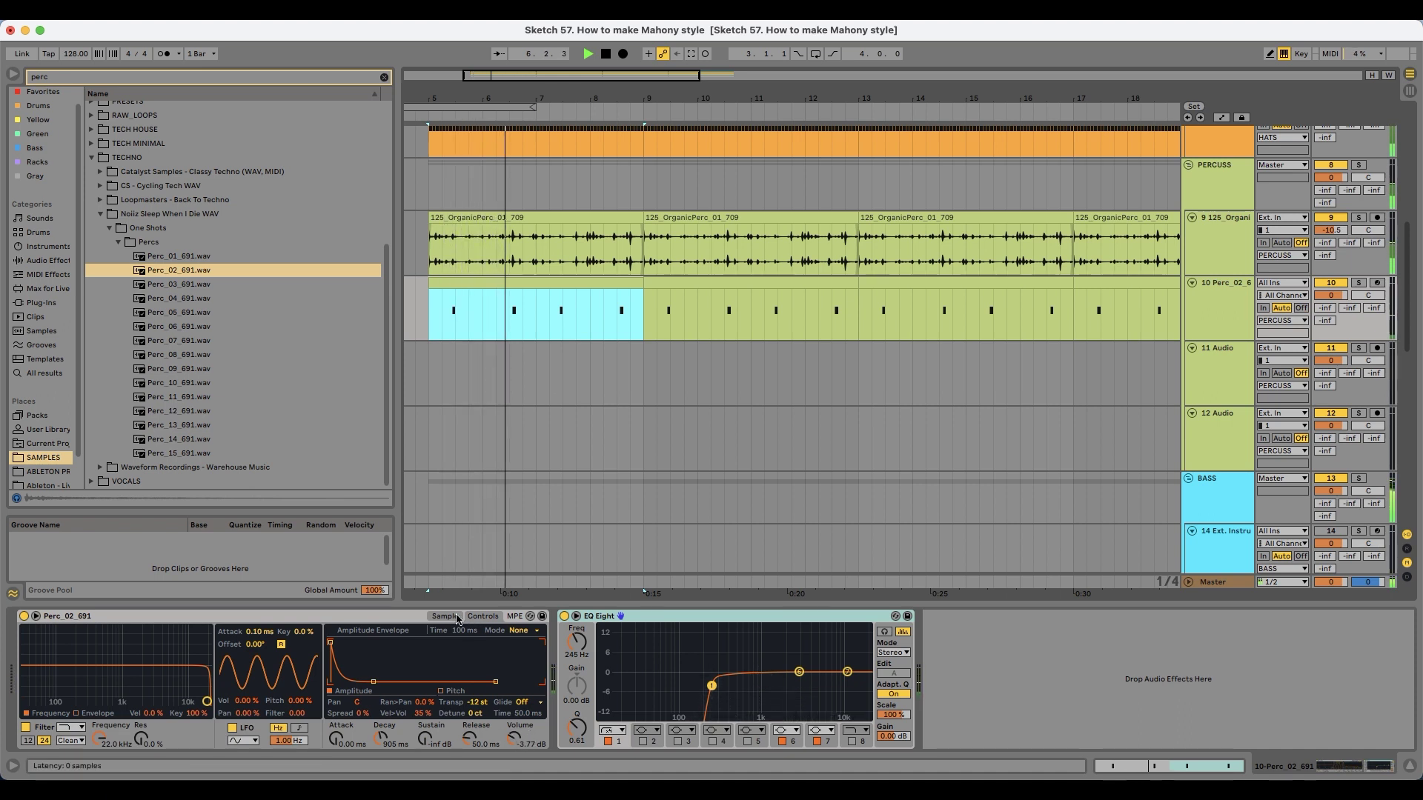
left_click(481, 616)
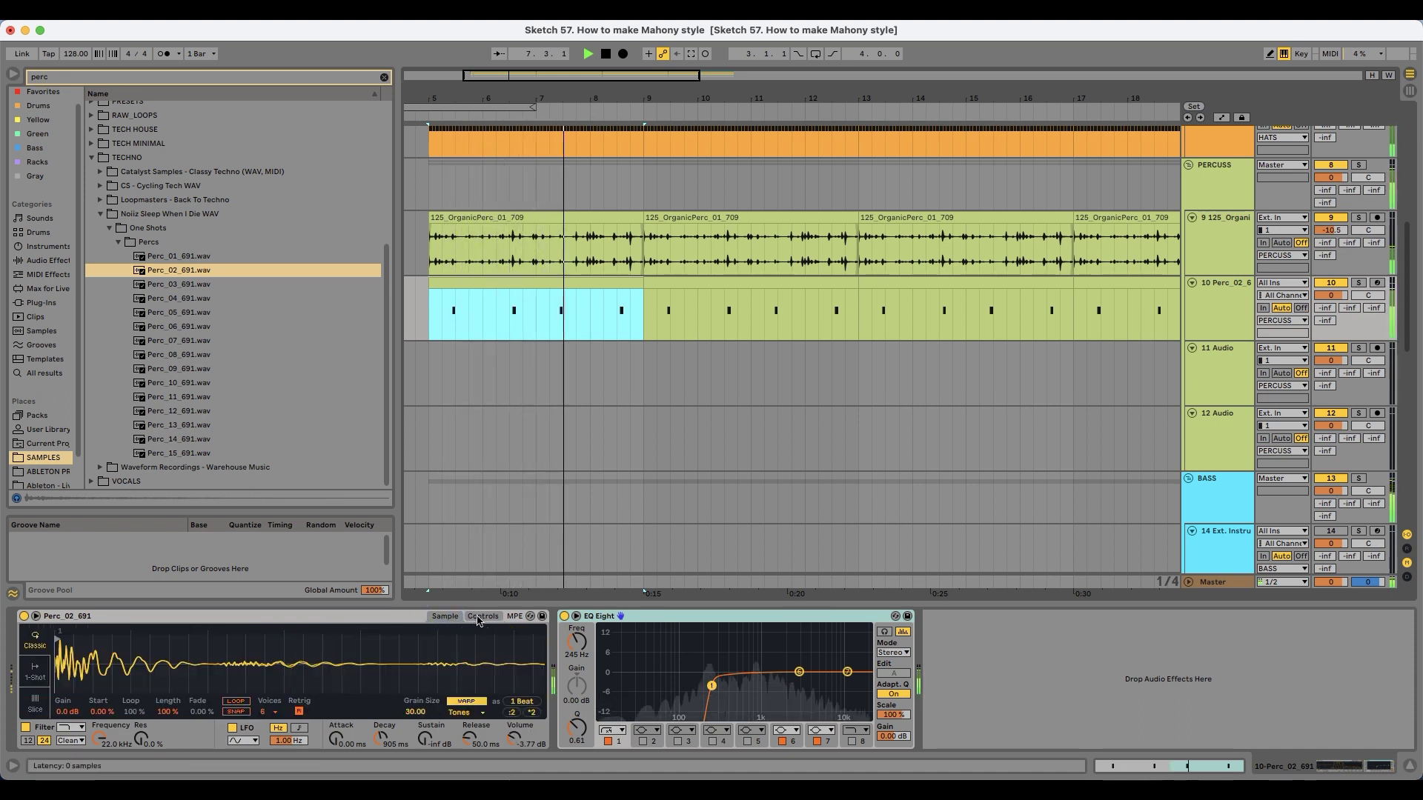
key("space")
Step: Solo the Perc_02_691 track, insert a Spectral Resonator before its EQ Eight, and set the resonator's frequency to note G0
left_click(1359, 283)
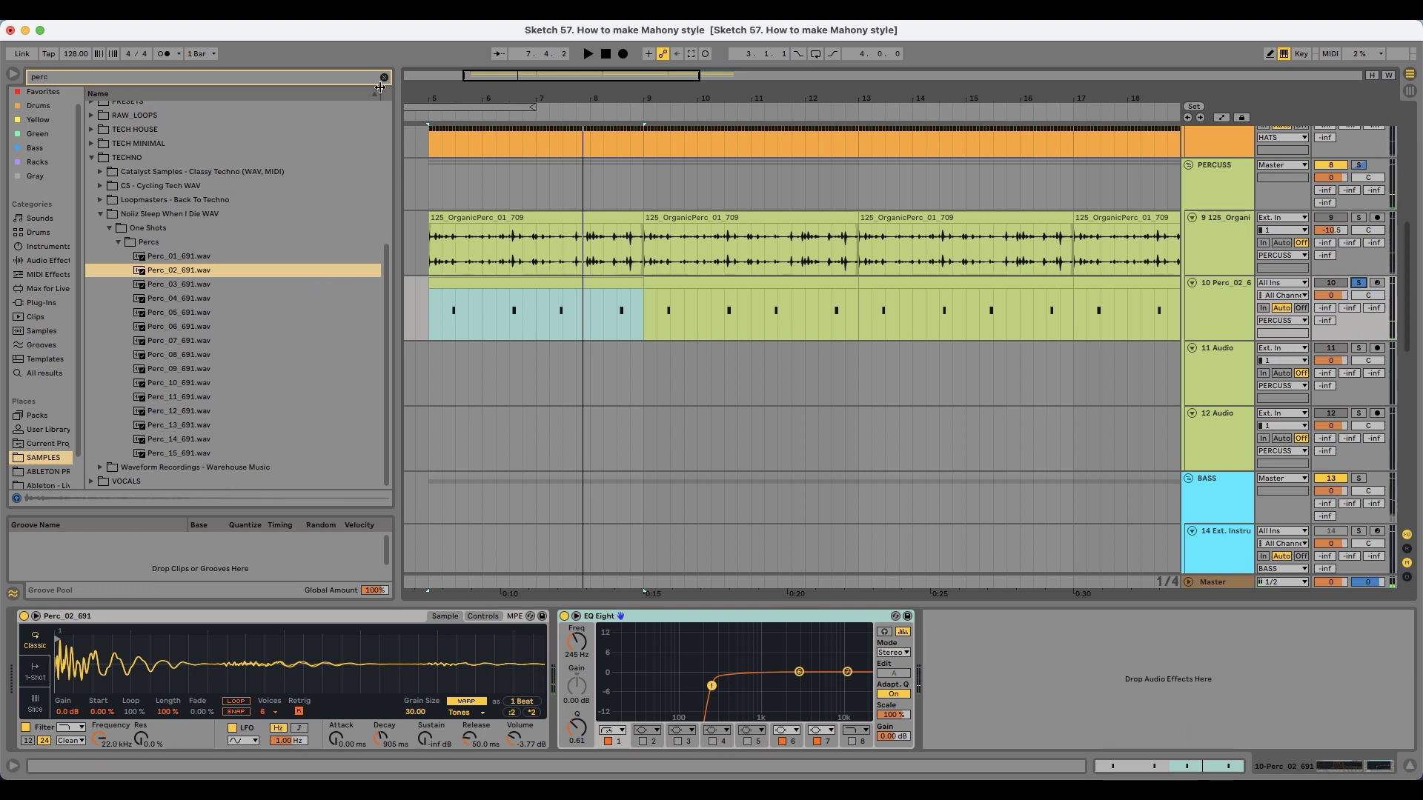
left_click(384, 77)
left_click(48, 276)
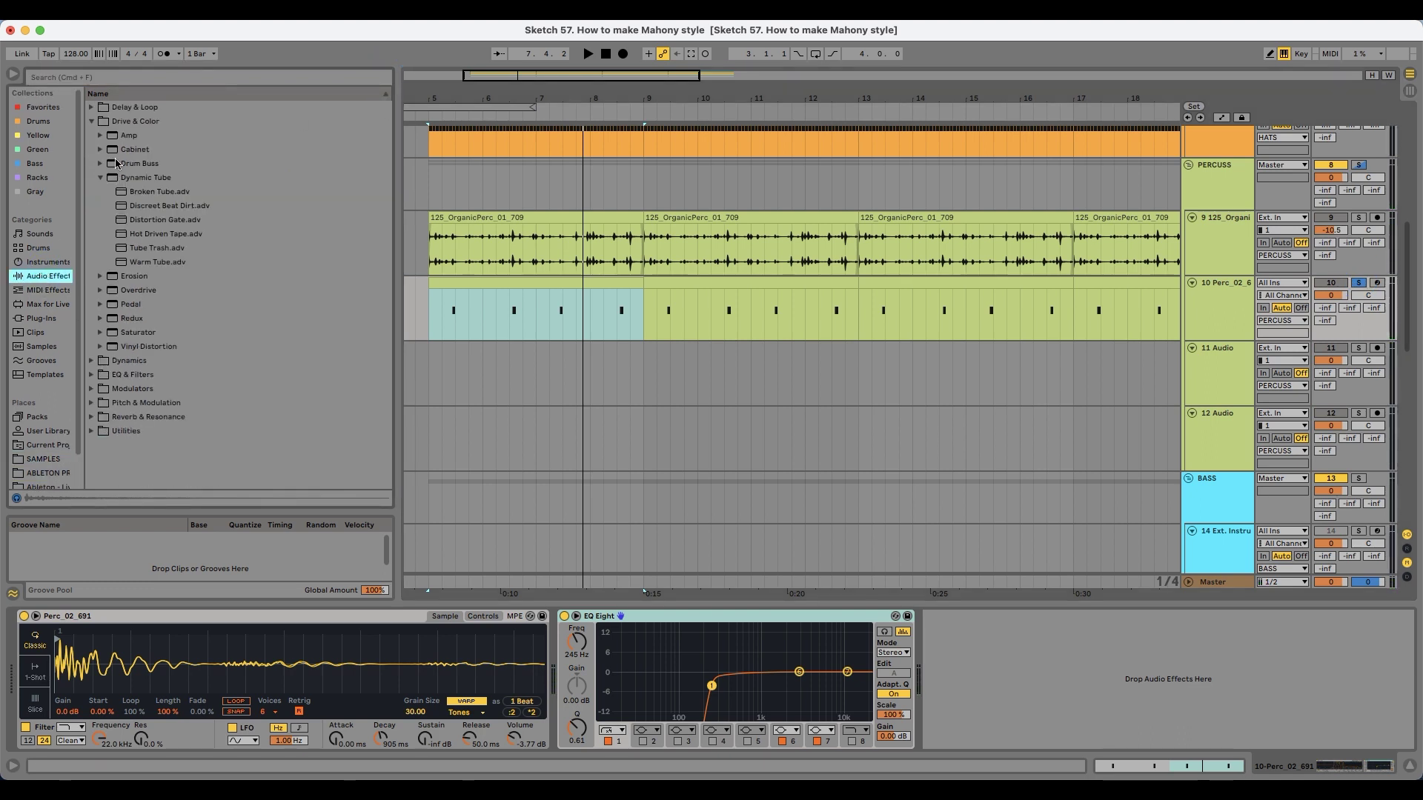
left_click(126, 121)
left_click(149, 192)
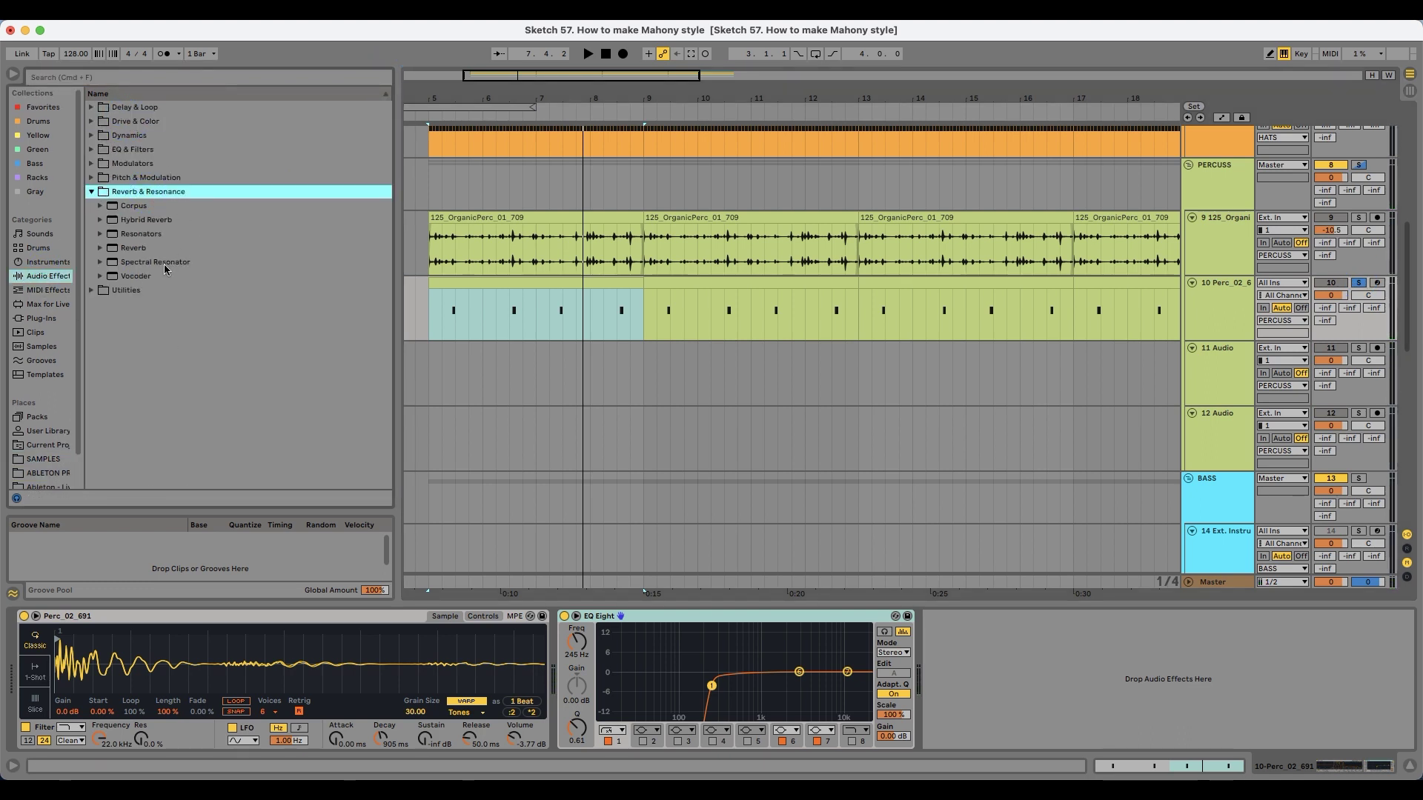
left_click_drag(149, 265, 643, 681)
key("space")
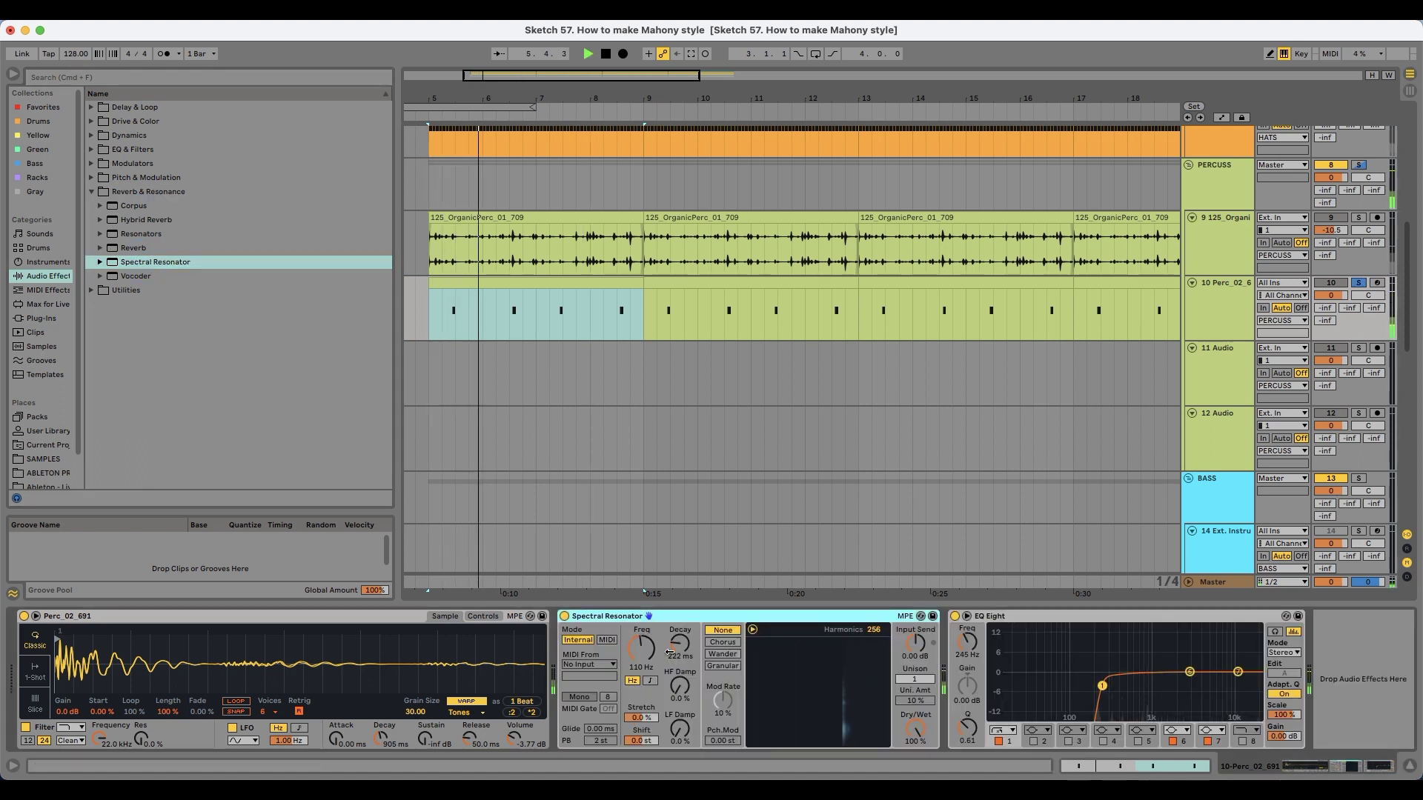
left_click(649, 681)
left_click_drag(643, 653, 644, 659)
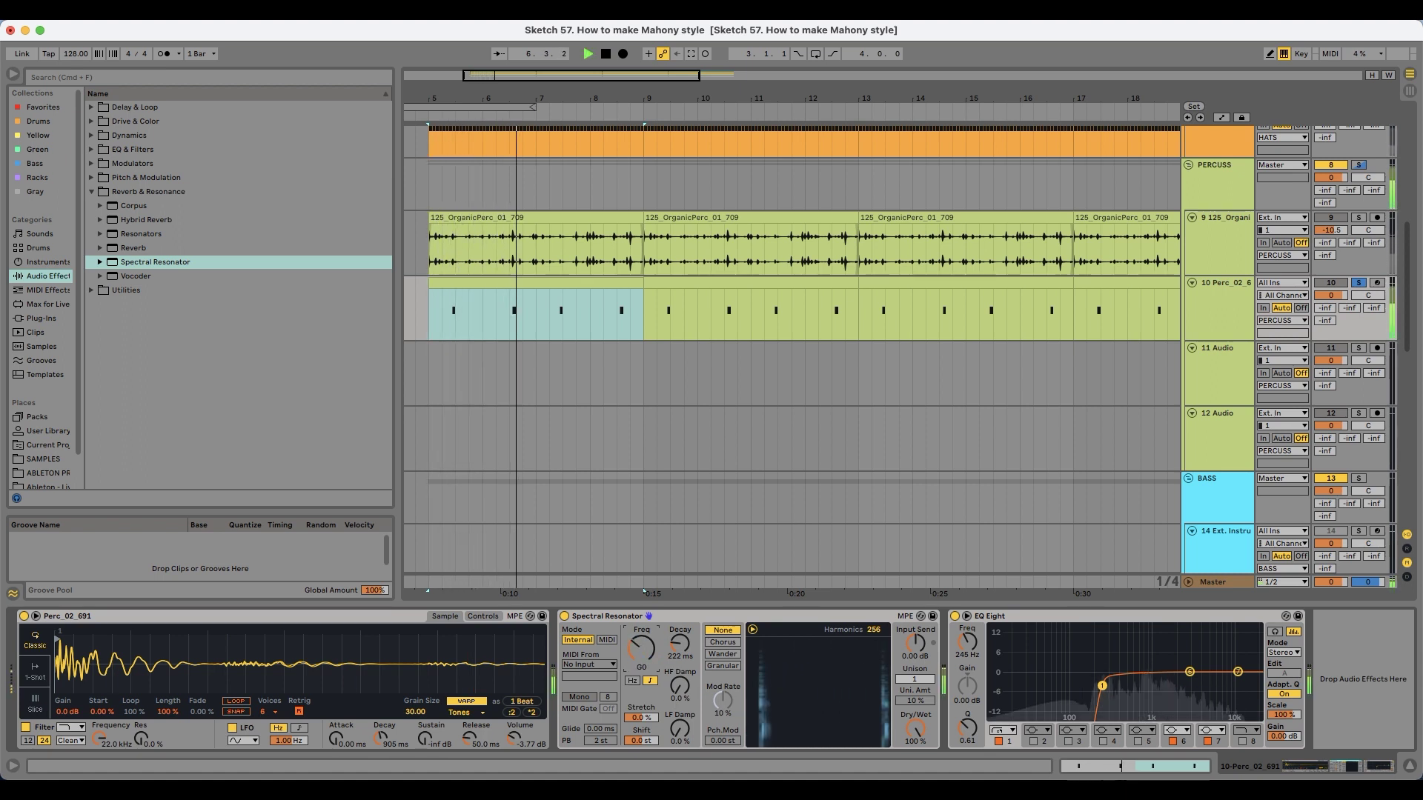
Step: Set the Spectral Resonator's Dry/Wet to 52 % and play the Perc_02_691 track unsoloed in the mix
key("space")
key("space")
left_click_drag(915, 729, 915, 777)
key("space")
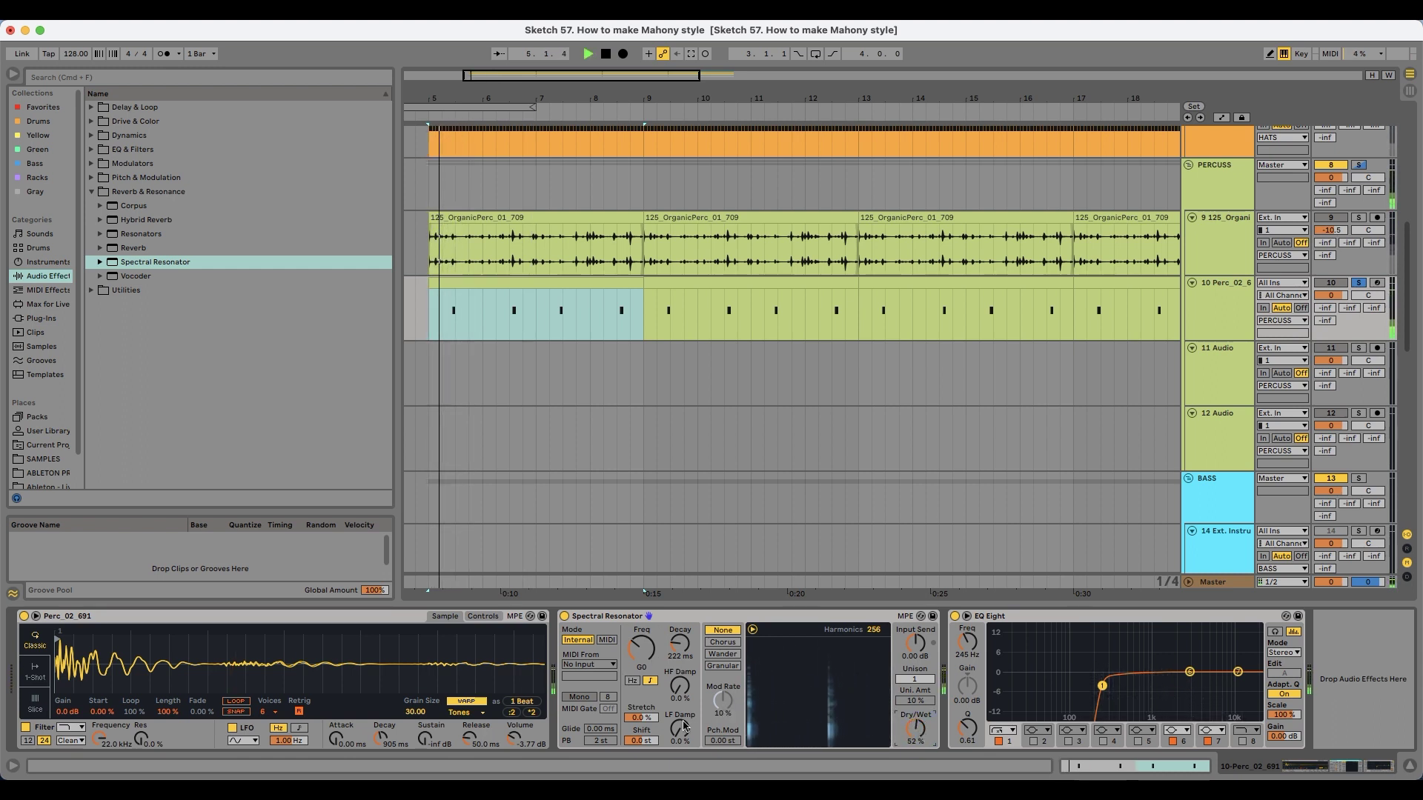
left_click(1359, 283)
key("space")
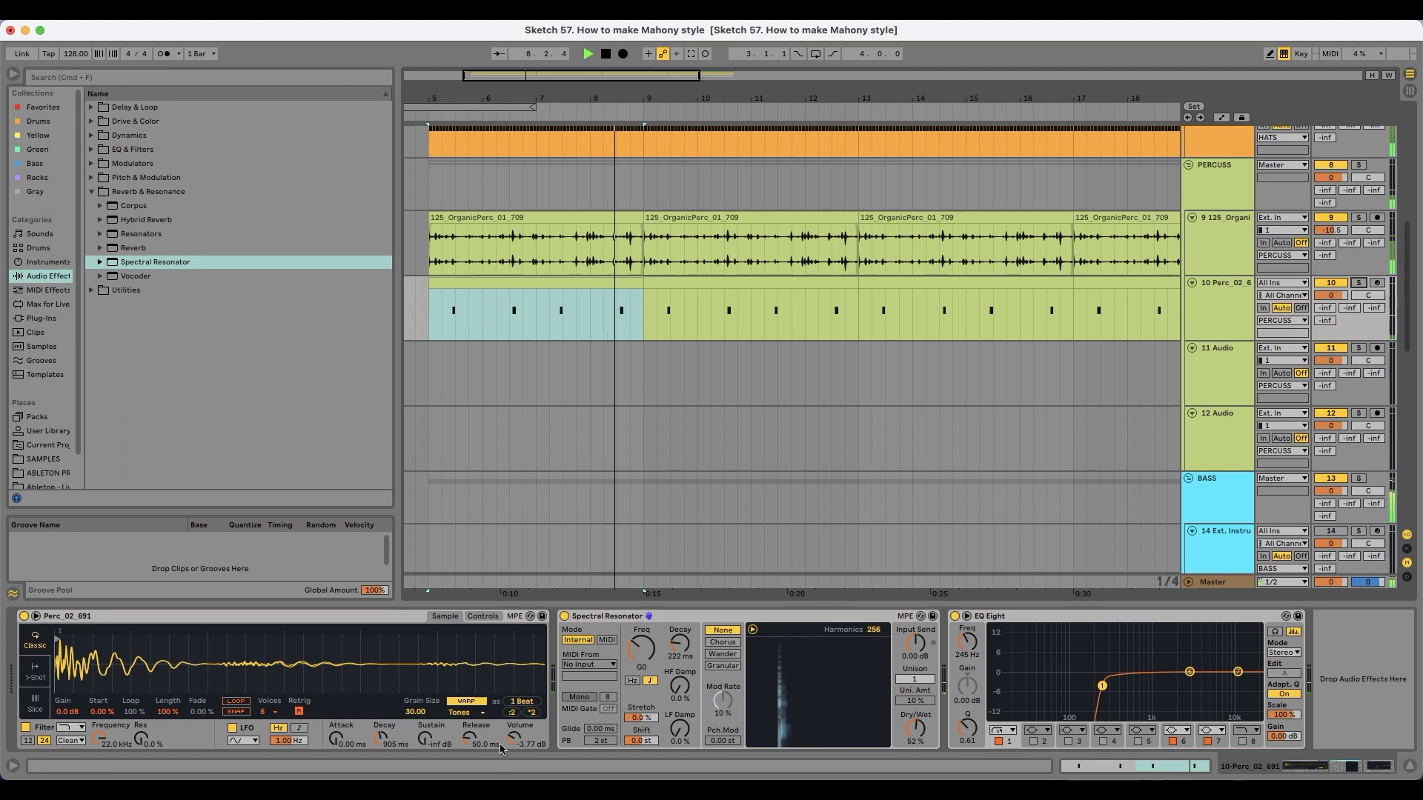
Step: Try a different warp length and the Beats warp mode on the Perc_02_691 sample, and return it to Tones
left_click(535, 715)
key("space")
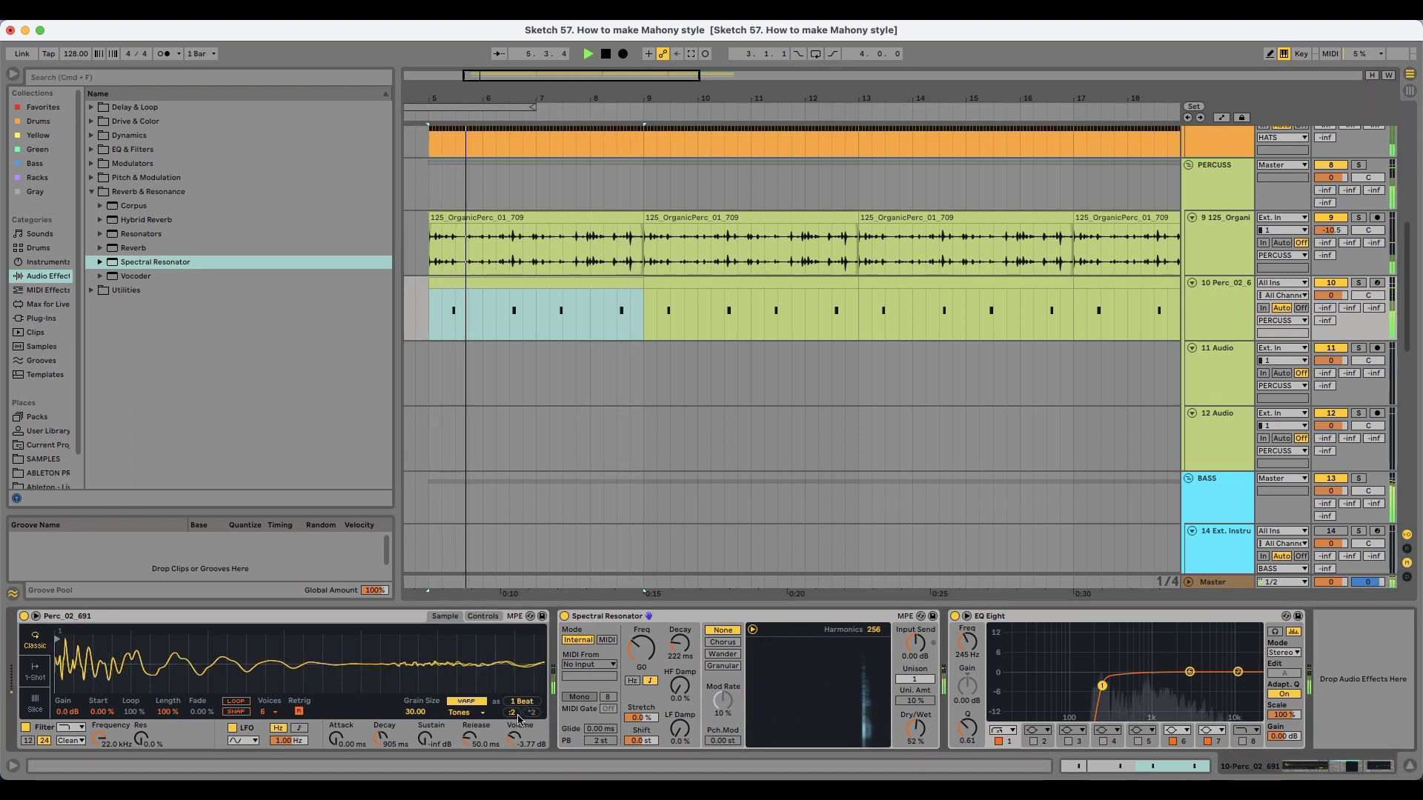
left_click(465, 713)
left_click(468, 724)
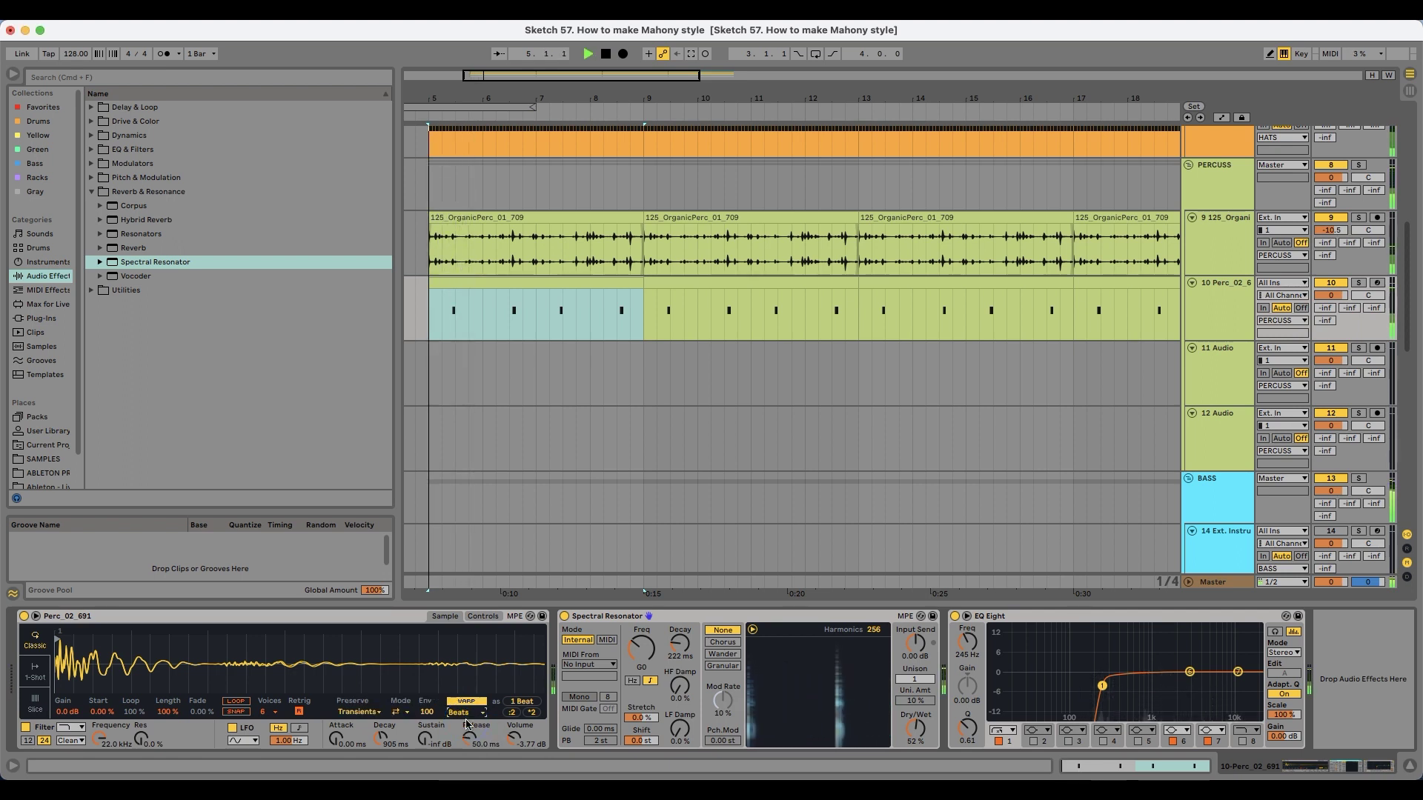
left_click(468, 713)
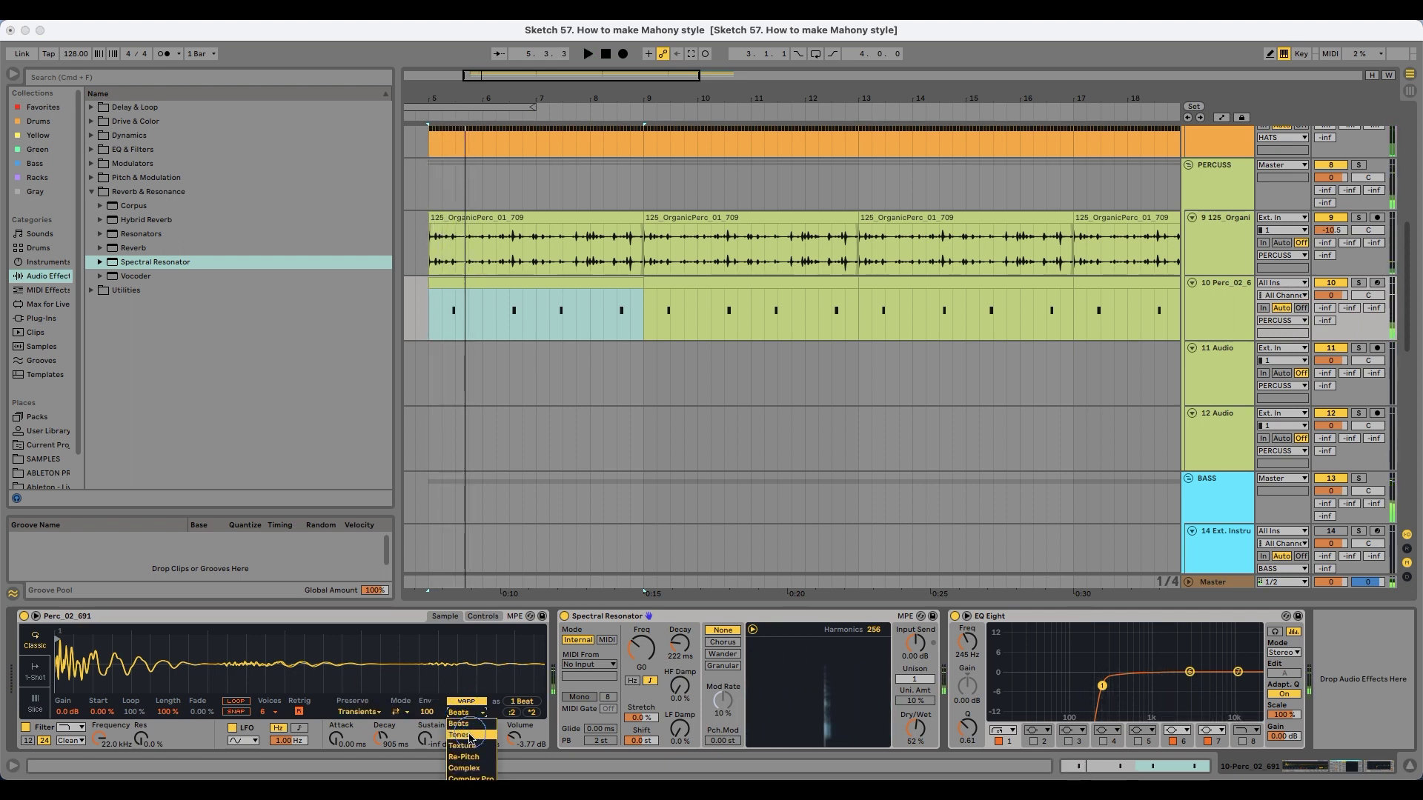
left_click(470, 735)
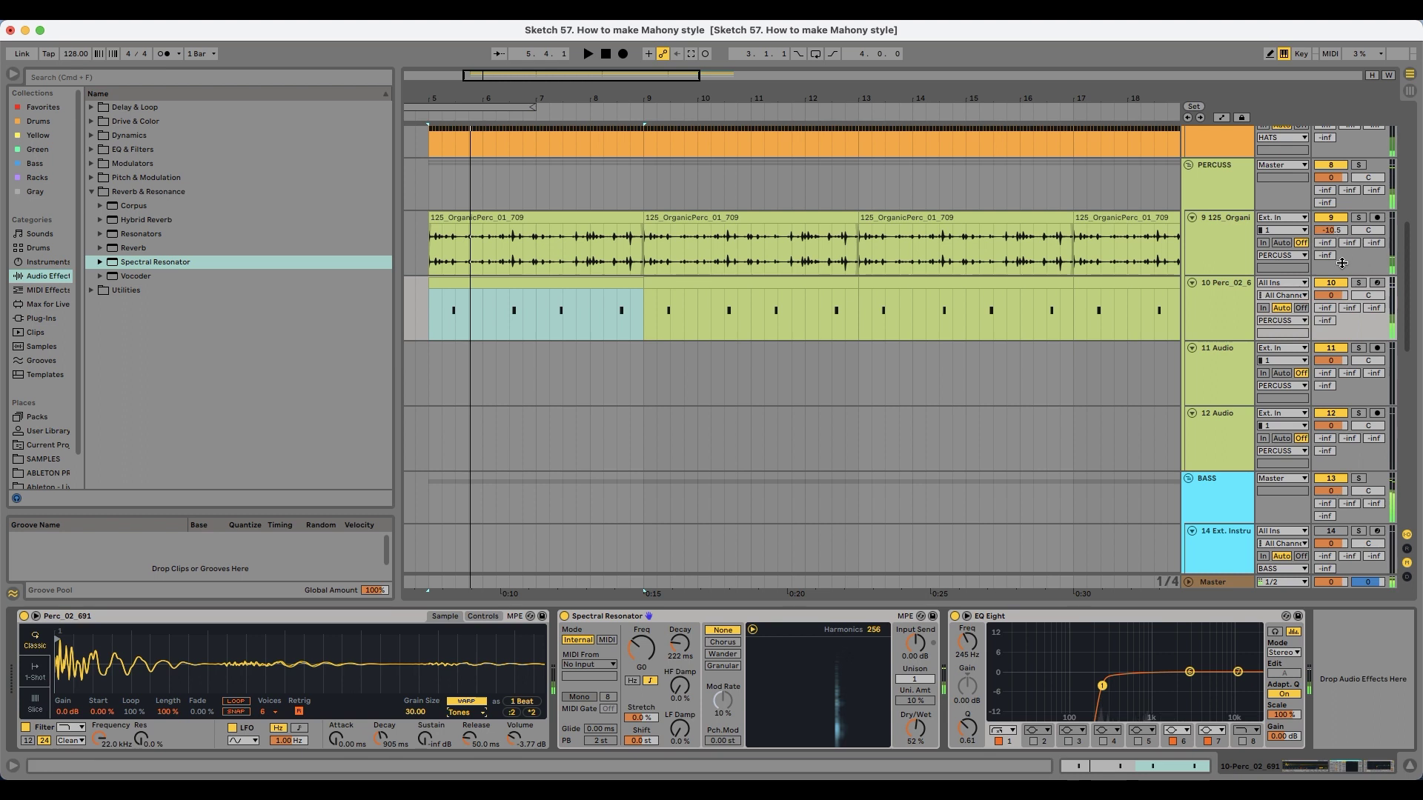
Step: Solo the Perc_02_691 track and set the Spectral Resonator's Decay to 177 ms, HF Damp to 44 % and LF Damp to 43 %
left_click(1357, 284)
key("space")
key("space")
mouse_move(680, 643)
left_mouse_down()
mouse_move(680, 671)
mouse_move(682, 646)
left_mouse_up()
key("space")
key("space")
key("space")
key("space")
key("space")
left_click_drag(680, 686, 687, 689)
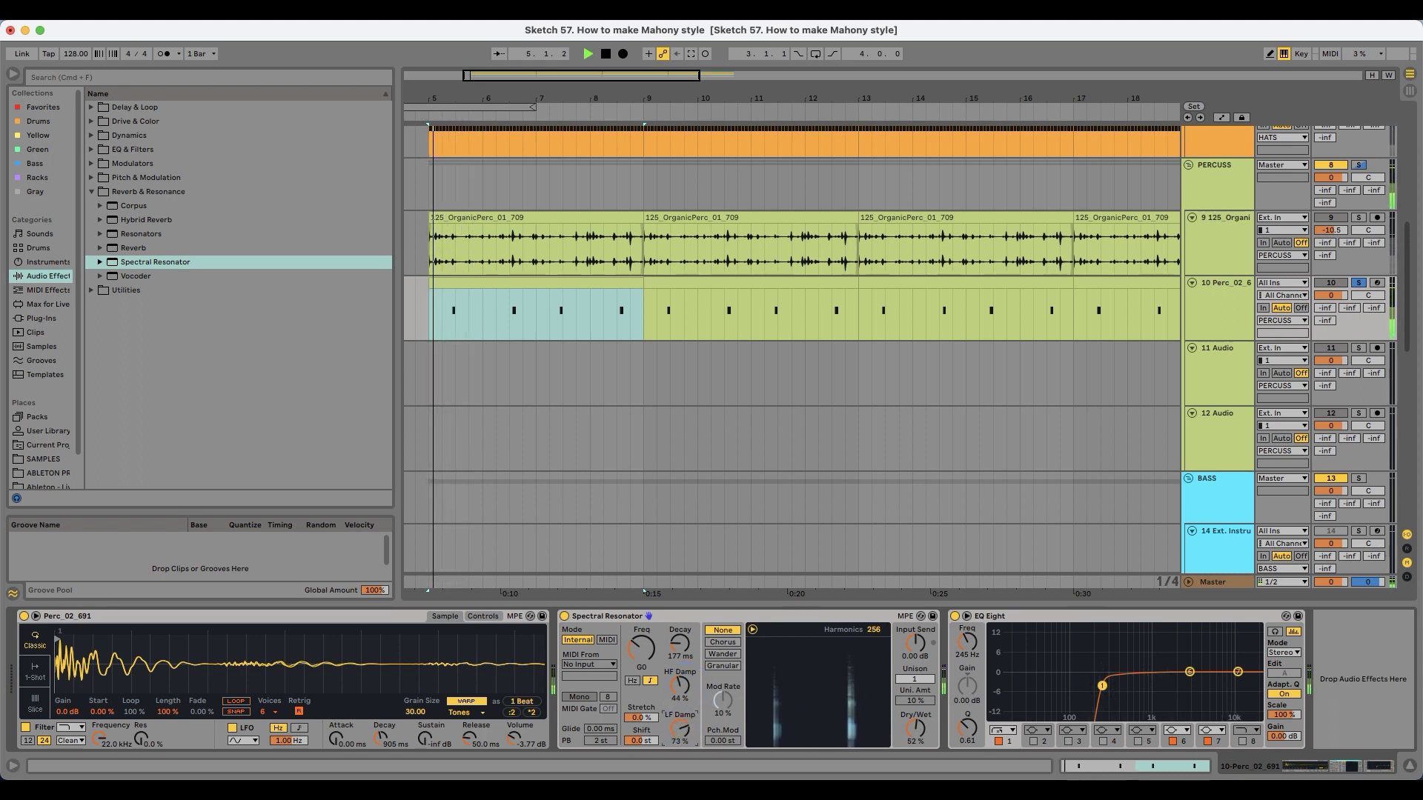
left_click_drag(680, 730, 641, 732)
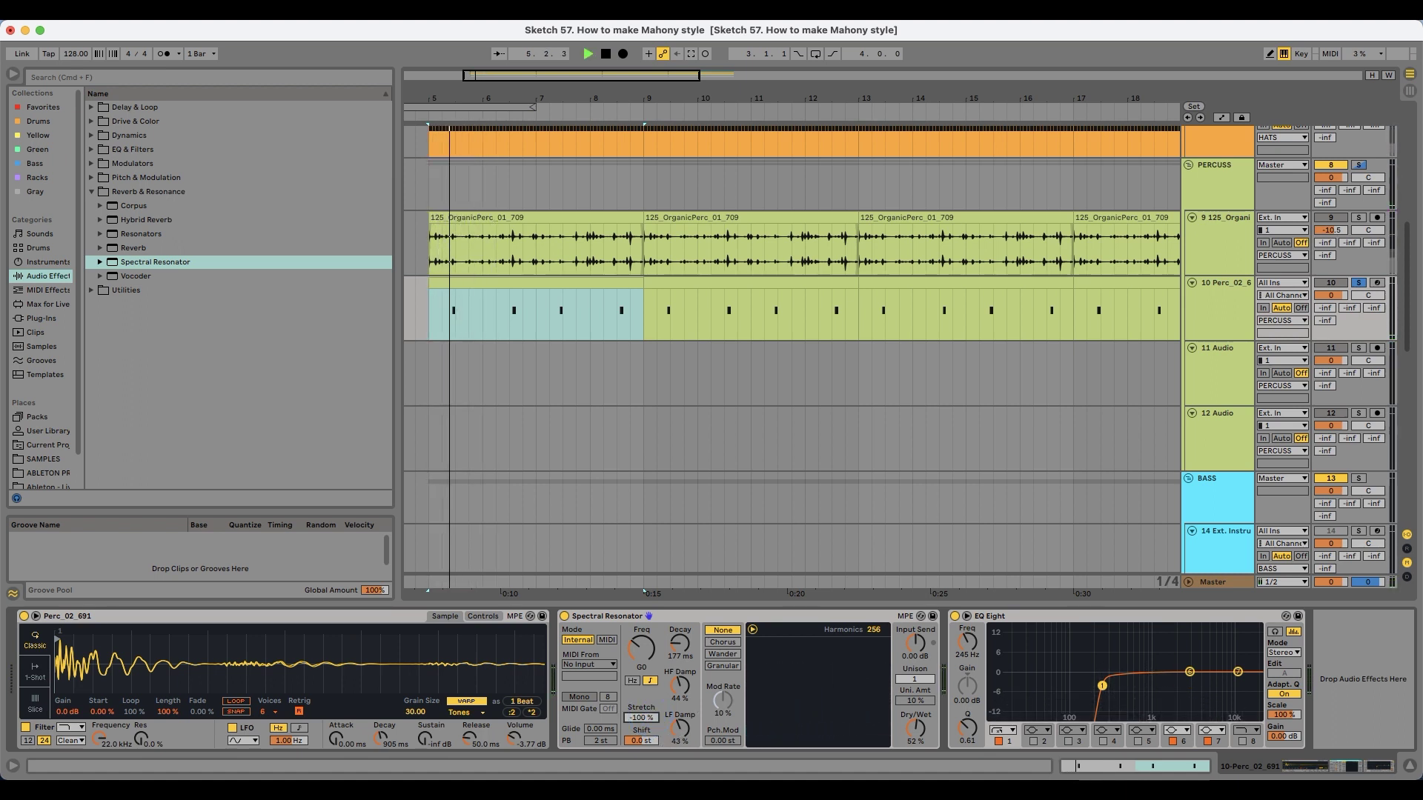
Step: Try a Stretch of -100 % and a Shift of -12 st on the Spectral Resonator, and reset both
left_click_drag(650, 717, 650, 713)
double_click(641, 717)
key("space")
key("space")
mouse_move(641, 741)
left_mouse_down()
mouse_move(641, 775)
mouse_move(641, 757)
left_mouse_up()
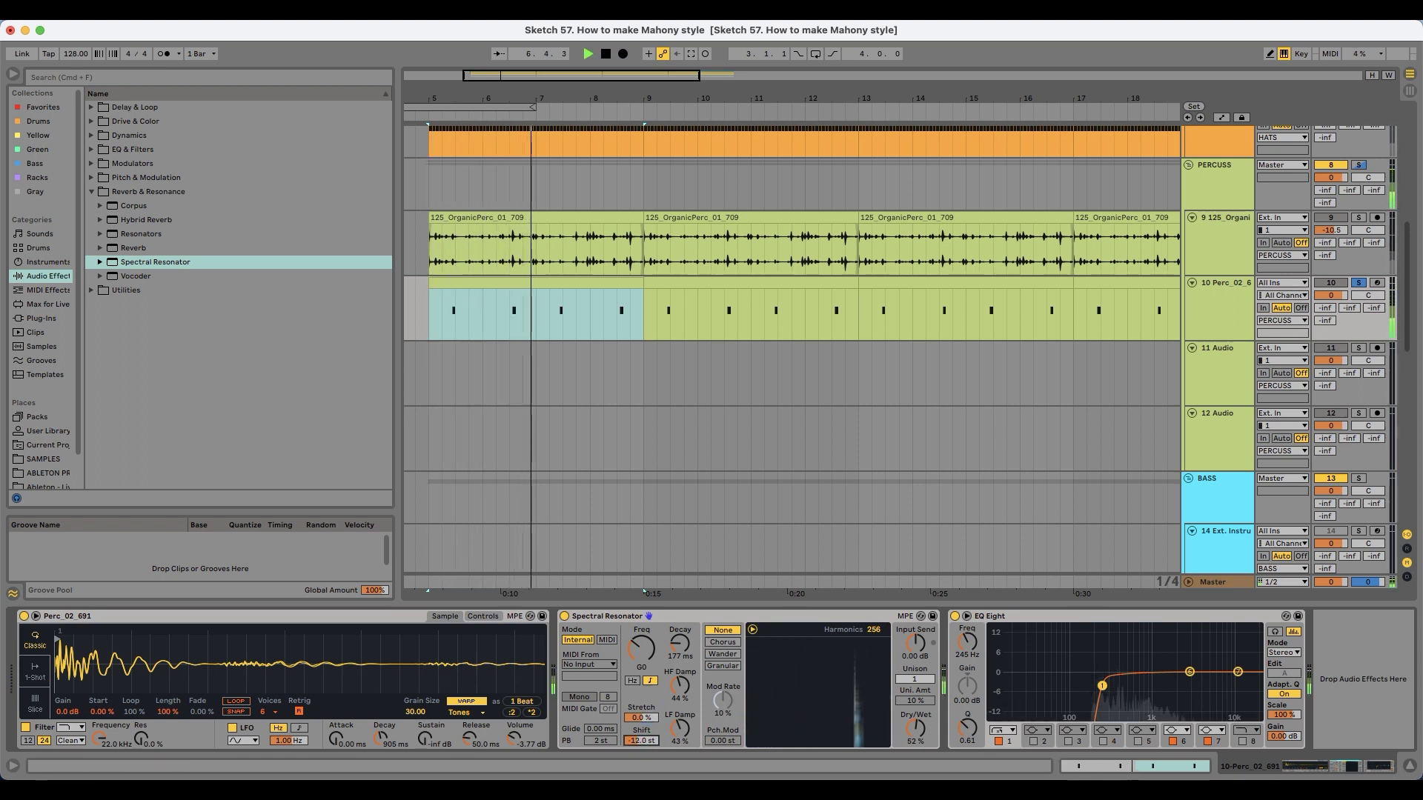
double_click(642, 742)
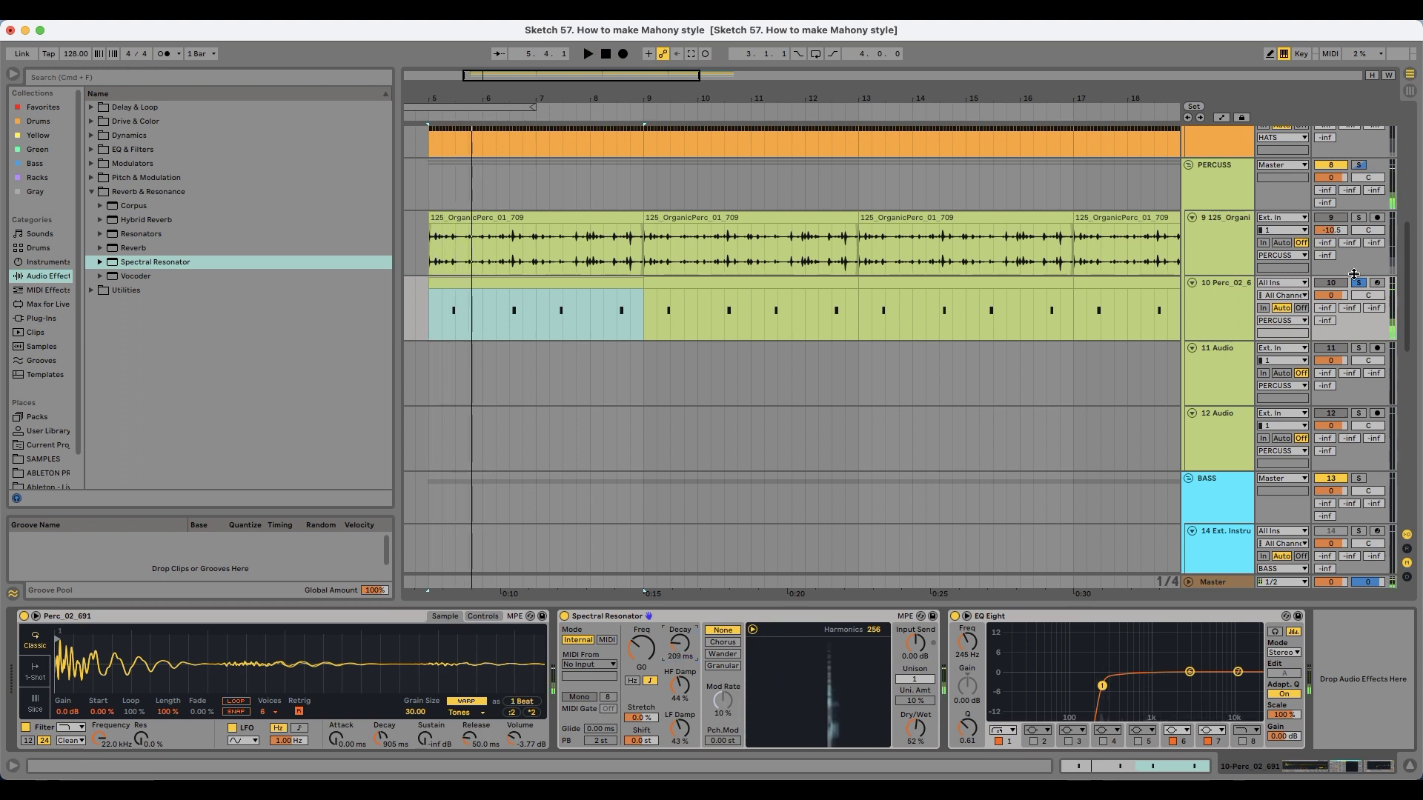
Step: Play the full mix with the Perc_02_691 track unsoloed and review the percussion and bass arrangement
key("space")
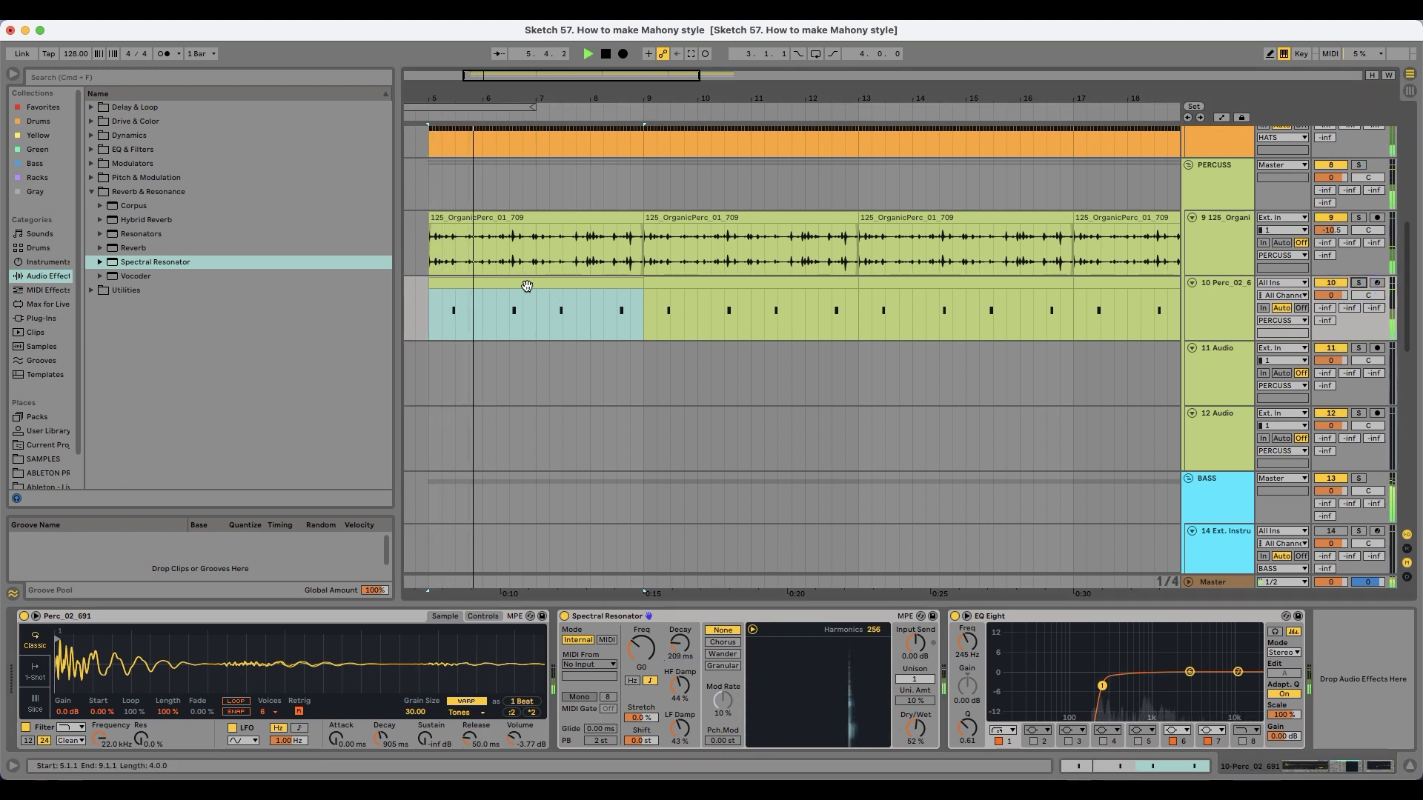
left_click_drag(588, 97, 588, 59)
scroll(590, 411, "down", 3)
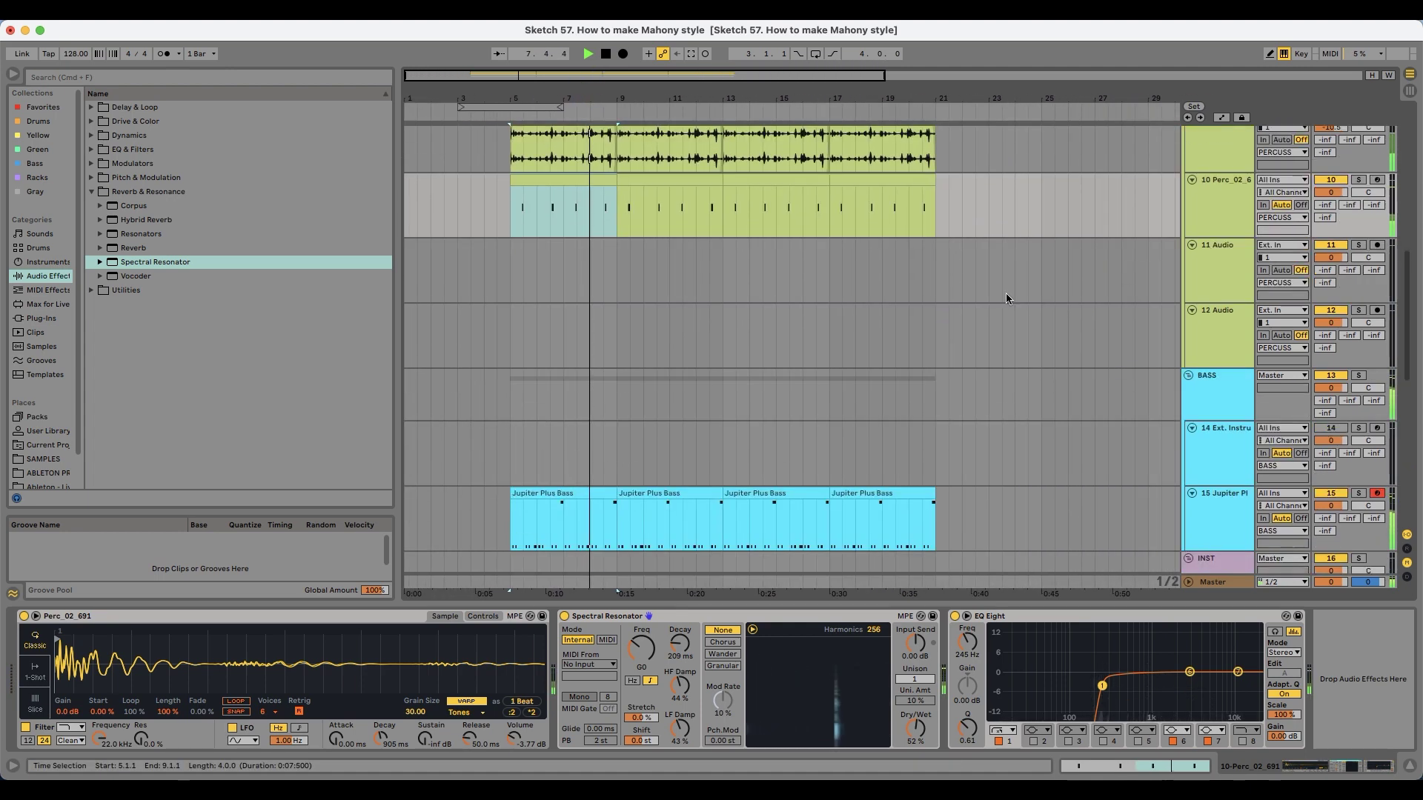
left_click_drag(696, 97, 652, 100)
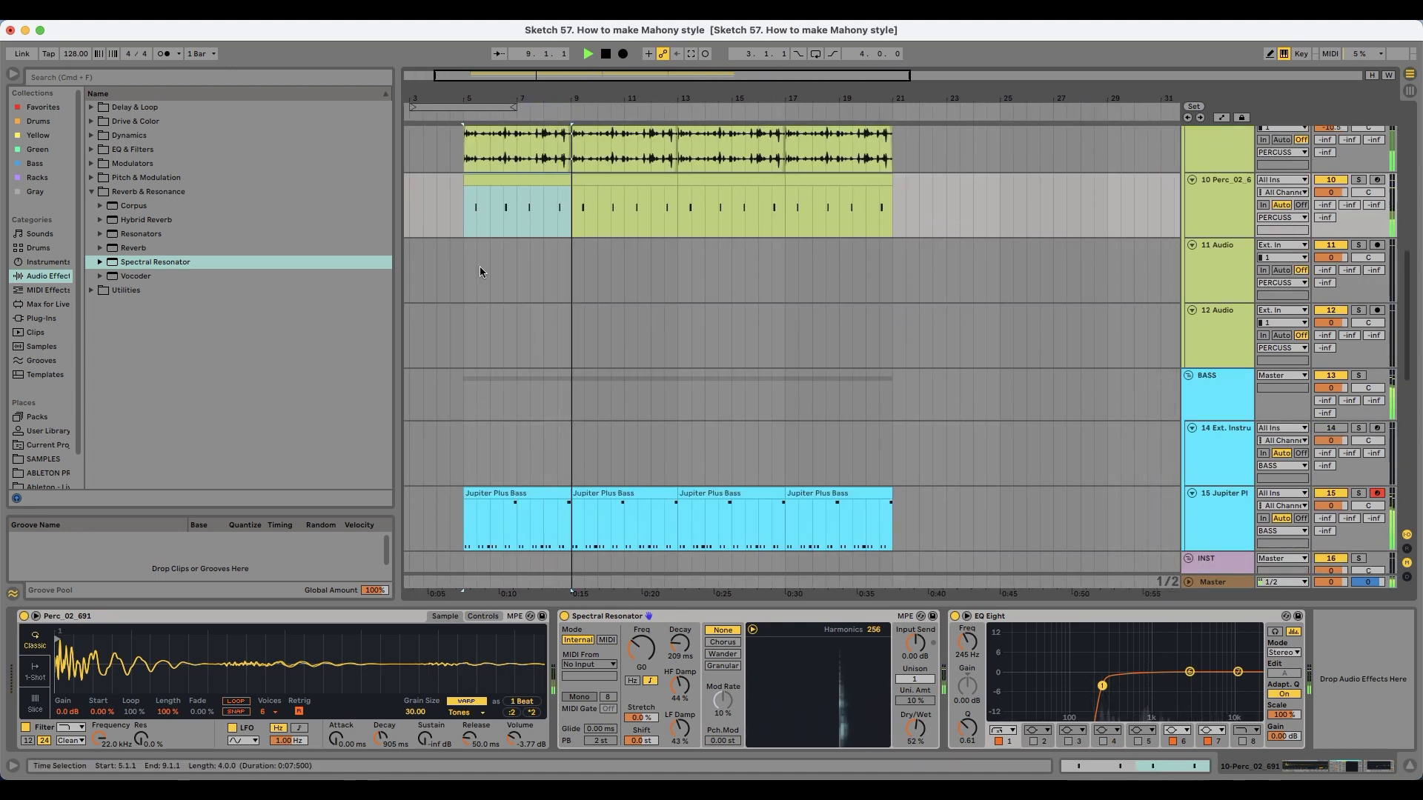
key("space")
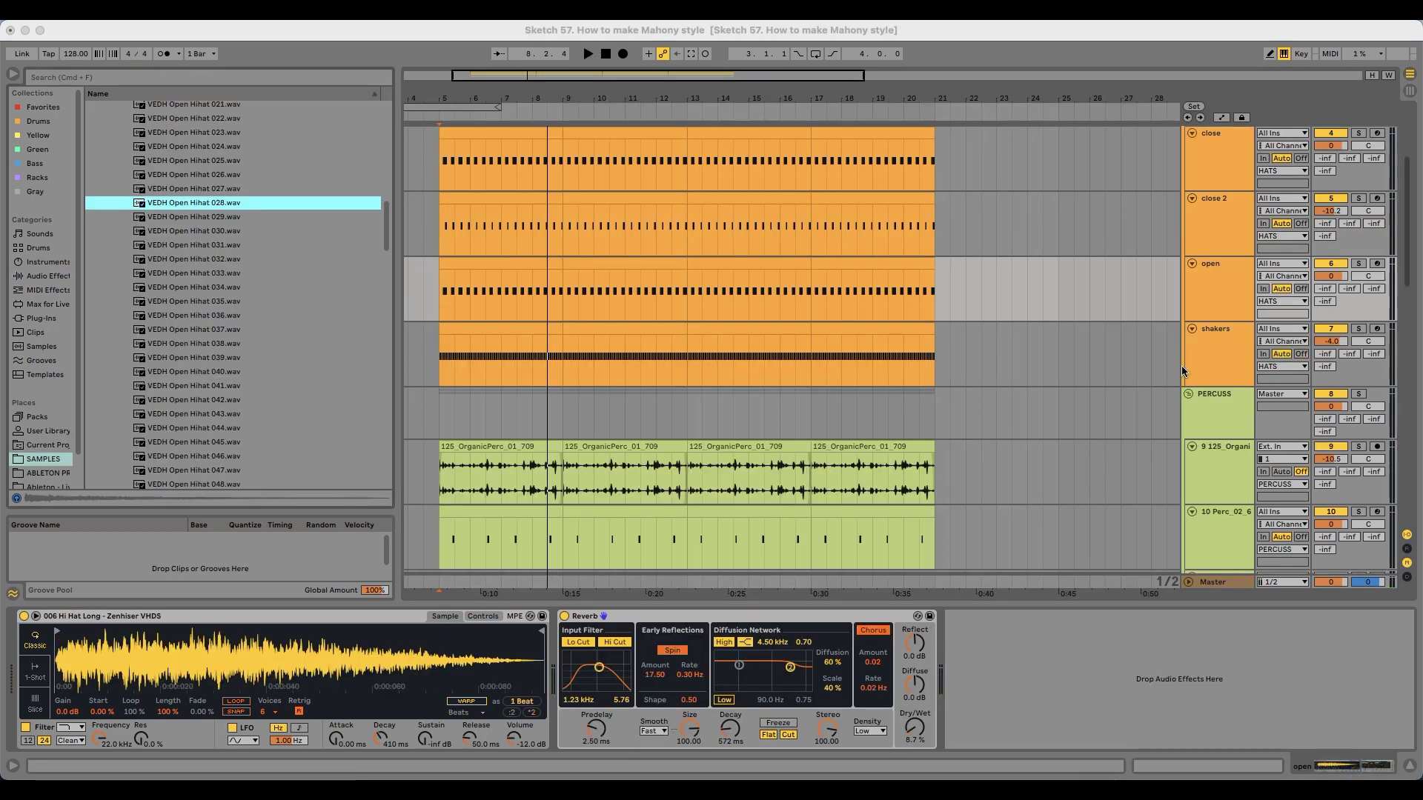
Step: Replace the open hat track's sample with VEDH Open Hihat 028, set its decay to 472 ms, and check it soloed and in the mix
left_click(1228, 266)
left_click(1359, 264)
key("space")
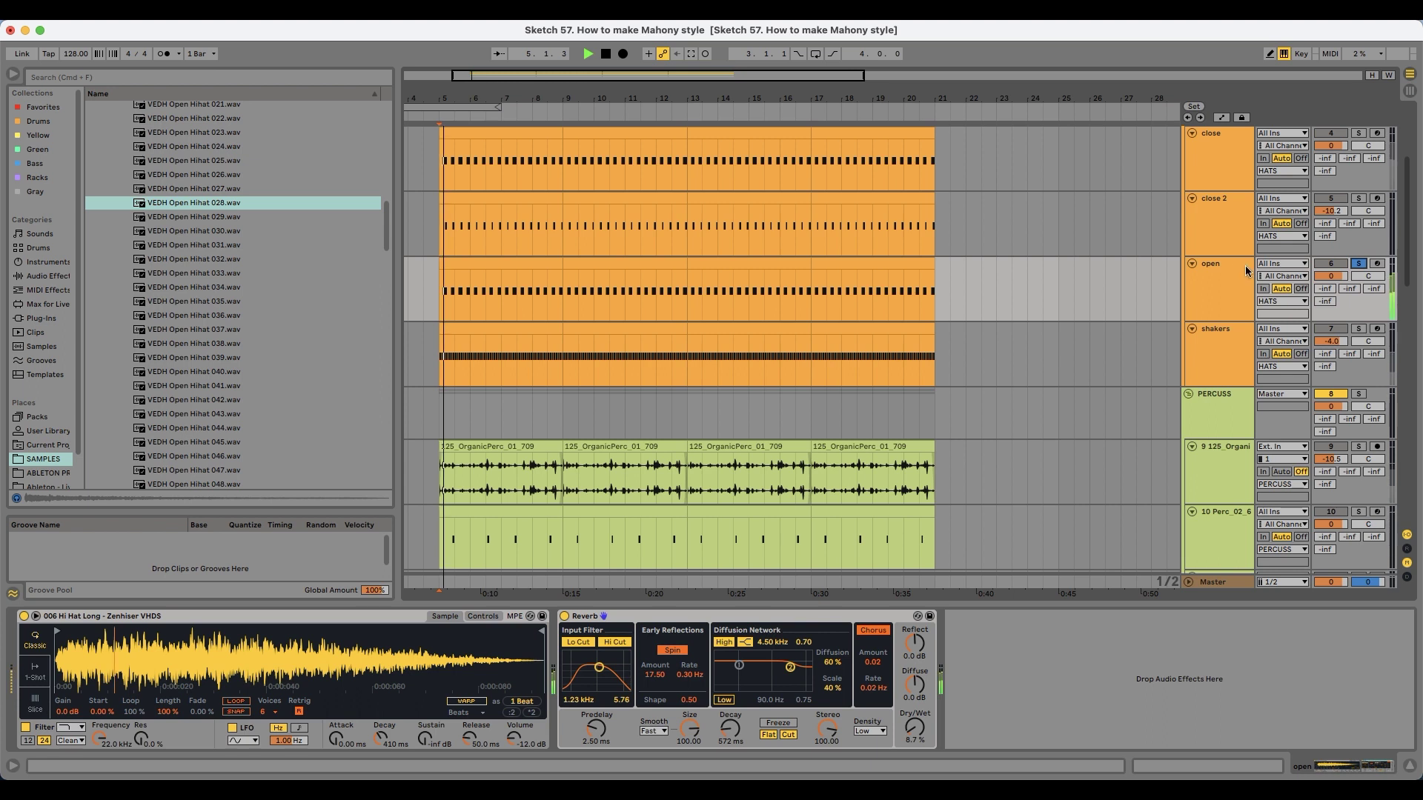
left_click_drag(188, 205, 165, 657)
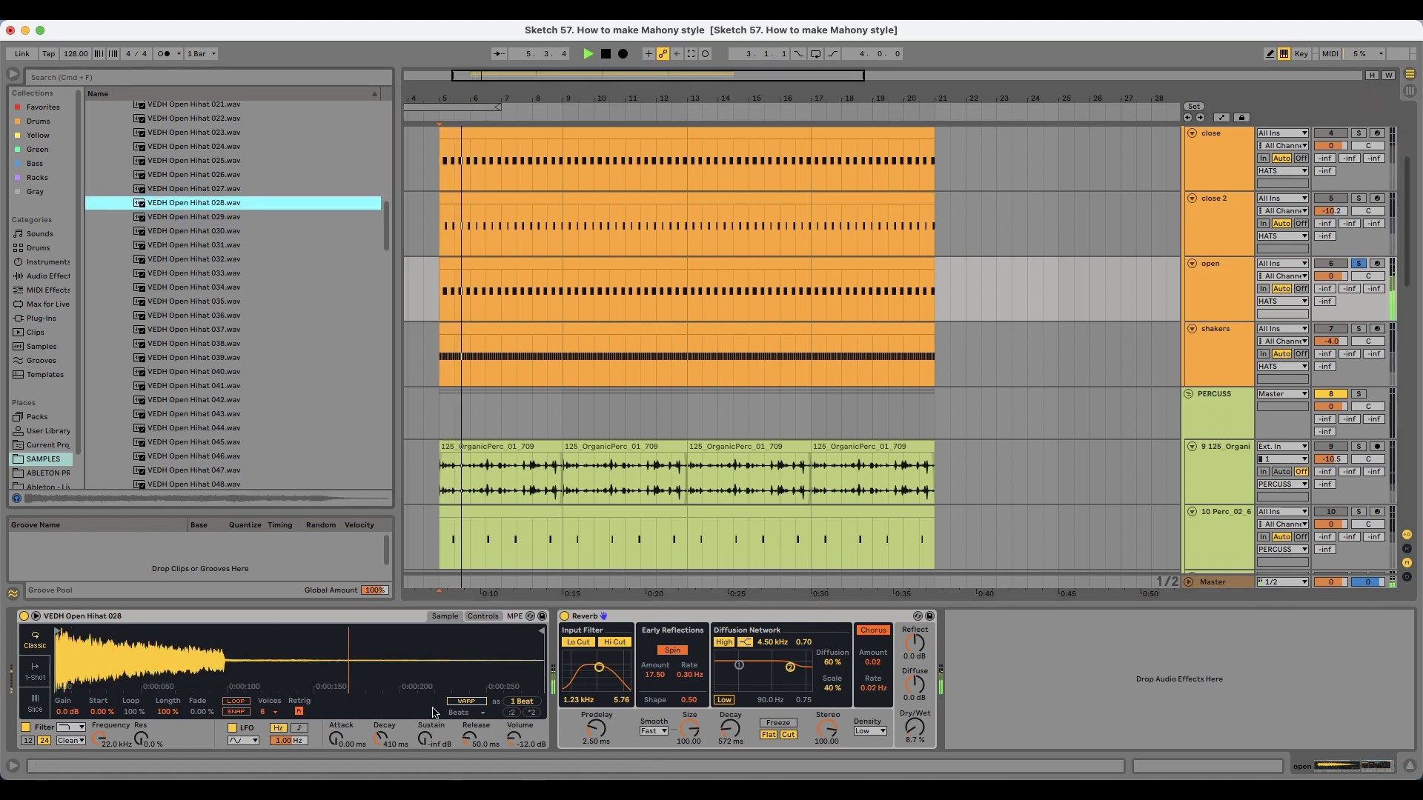
left_click_drag(394, 746, 394, 739)
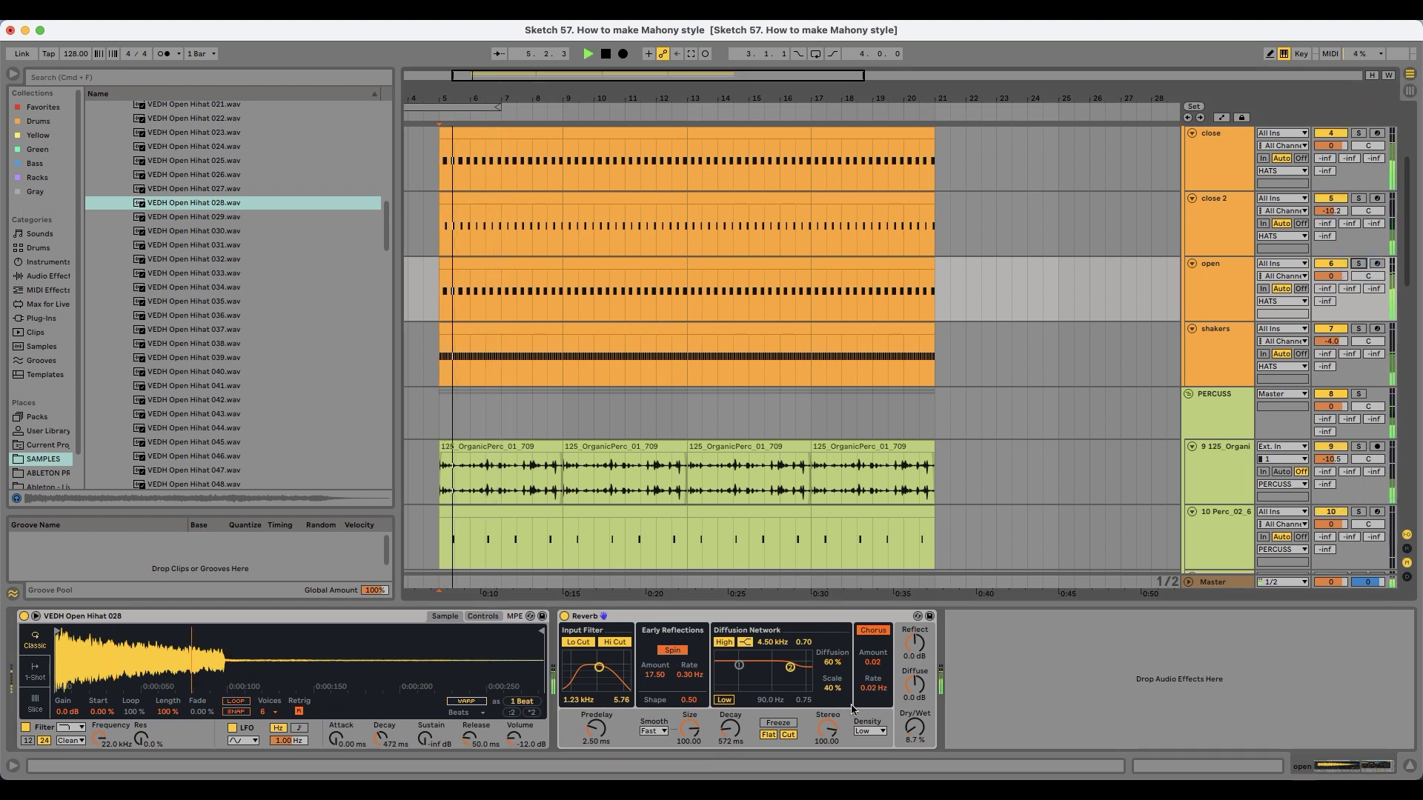
left_click(1198, 272)
key("space")
left_click(1357, 265)
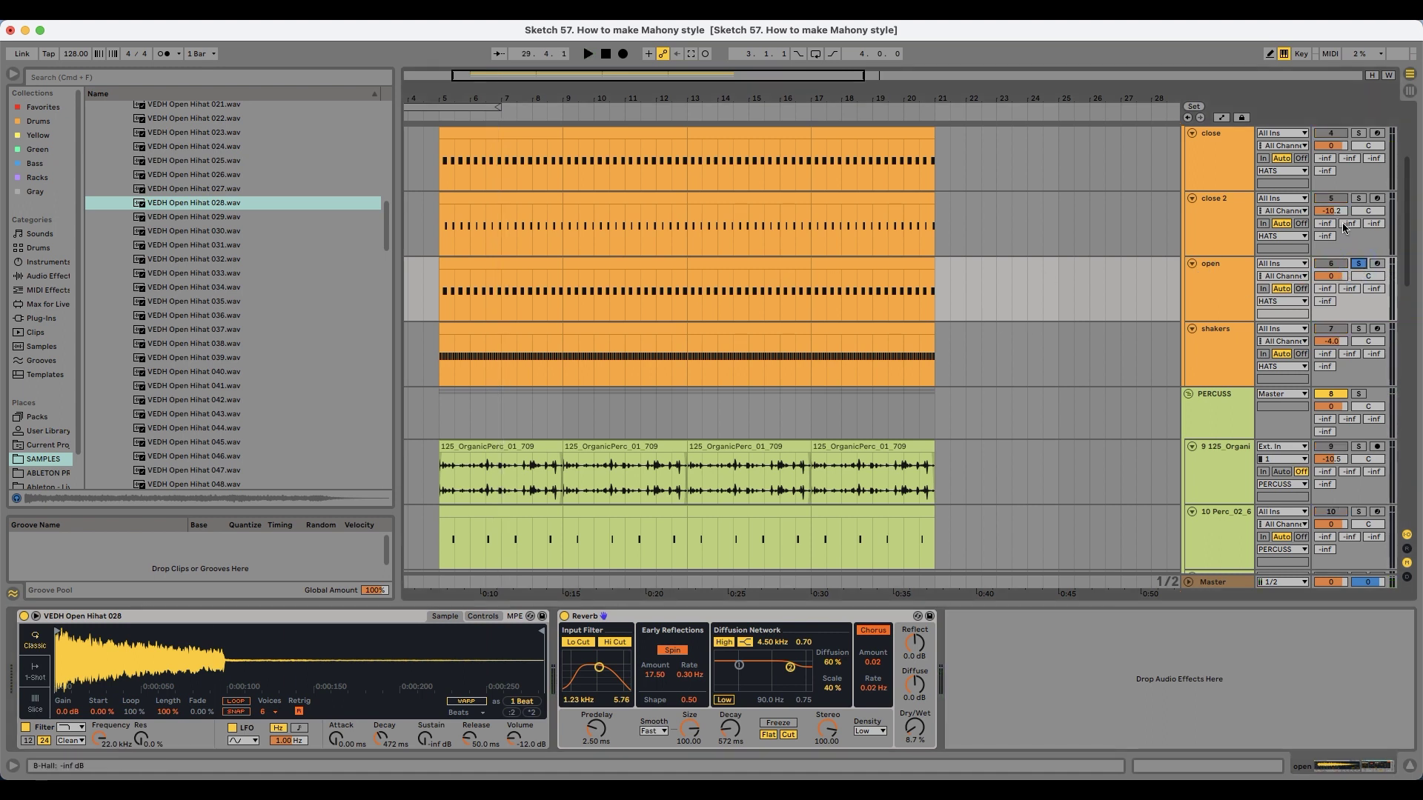
Step: Solo the close 2 track and audition further VEDH Open Hihat samples as candidates for it
left_click(1356, 200)
left_click(1224, 202)
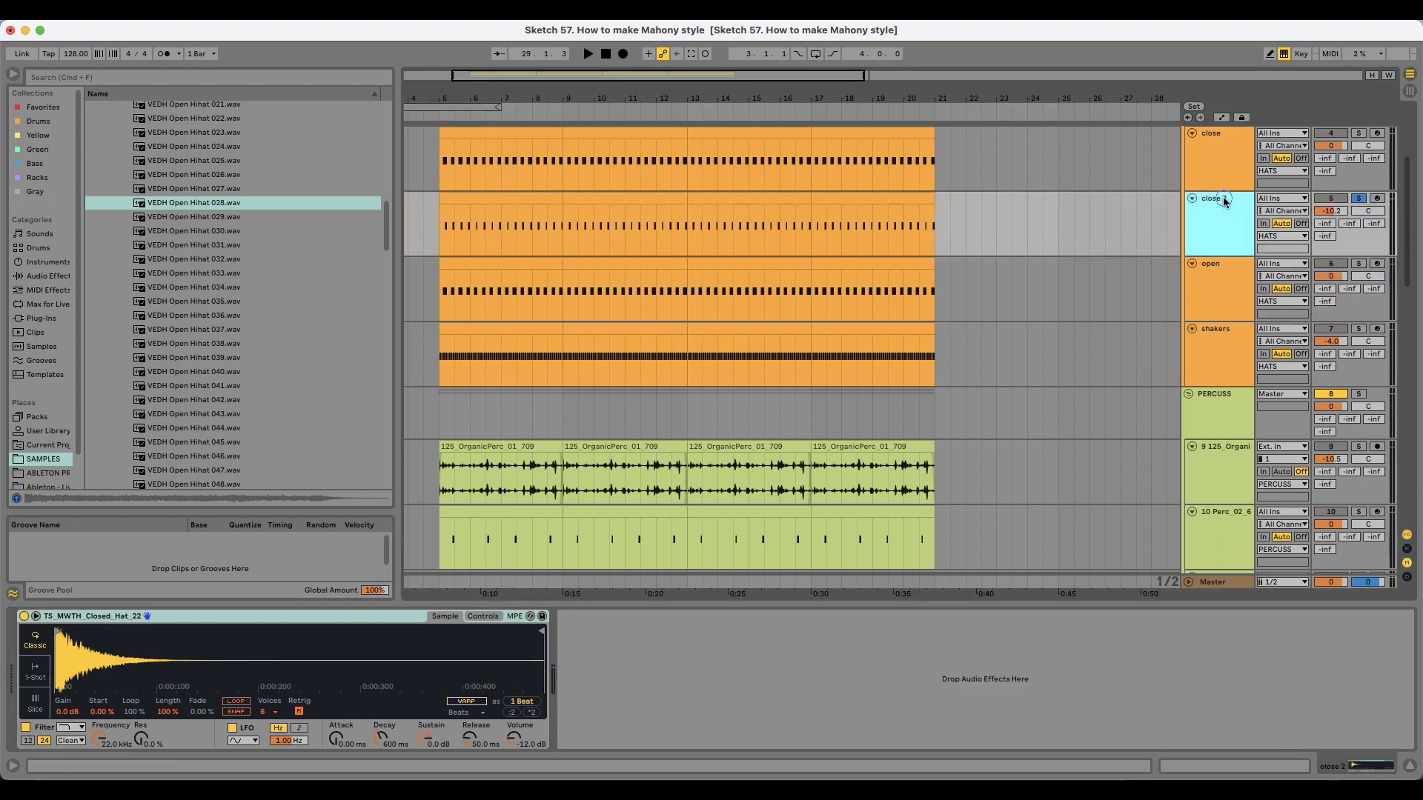
left_click(522, 194)
key("space")
left_click(197, 259)
left_click(196, 273)
left_click(198, 301)
left_click(211, 315)
scroll(211, 311, "down", 4)
left_click(210, 299)
key("Down")
key("Down")
key("Down")
key("Down")
Step: Audition the VEDH Closed Hihats samples, replace the close 2 track's sample with VEDH Closed Hihat 001, and play the mix
left_click_drag(386, 244, 389, 193)
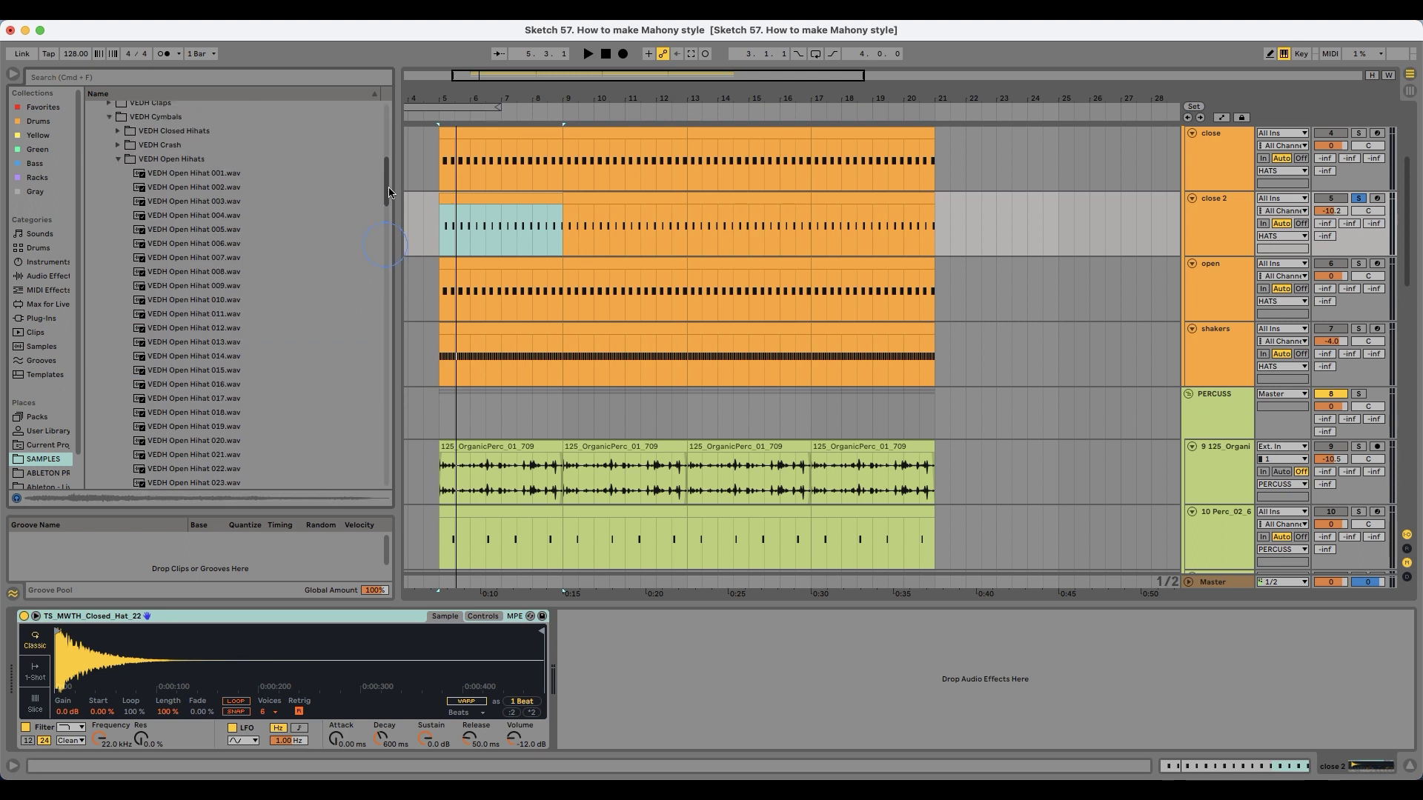
scroll(223, 263, "up", 5)
left_click(189, 250)
key("Down")
key("Down")
key("Down")
key("Down")
key("Down")
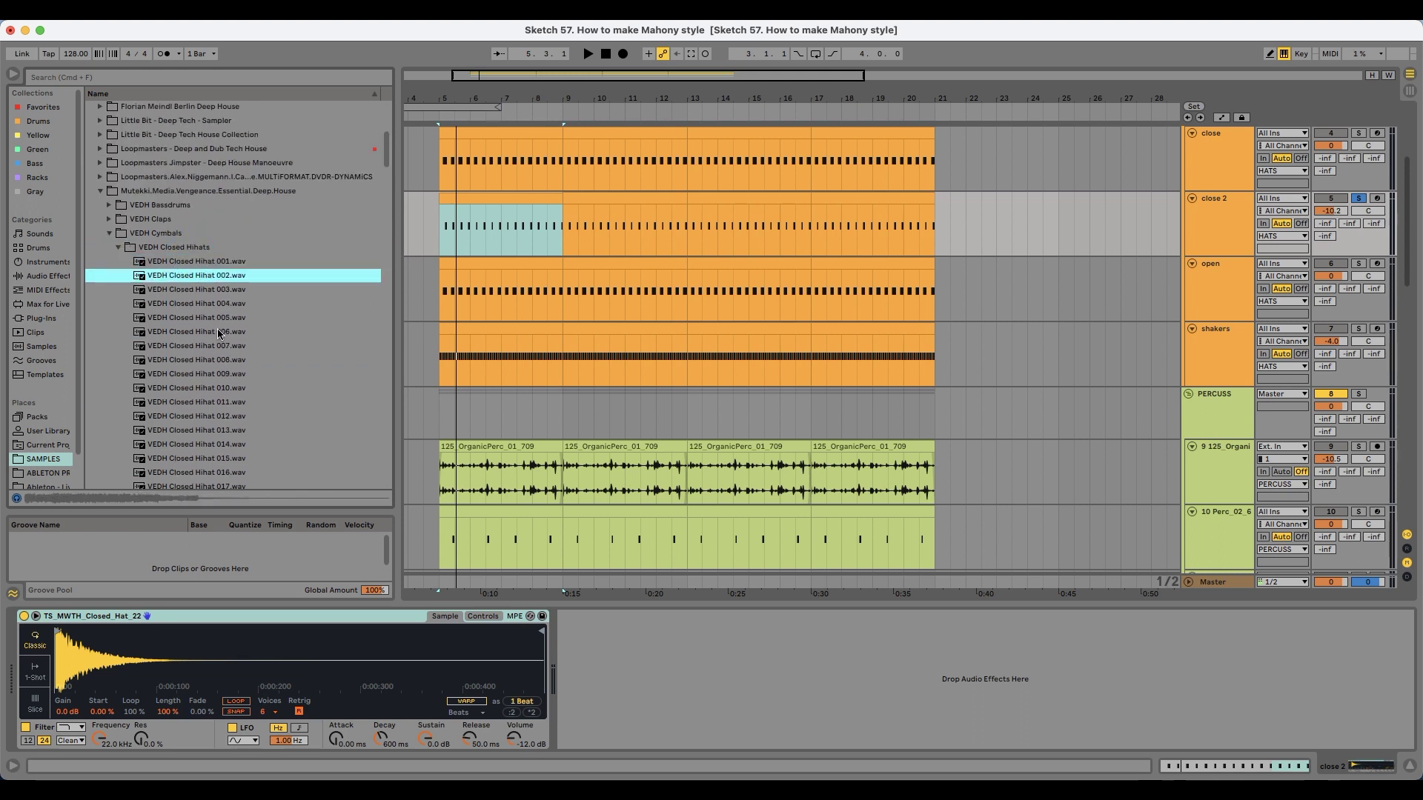
left_click(206, 263)
left_click_drag(176, 672, 175, 672)
key("space")
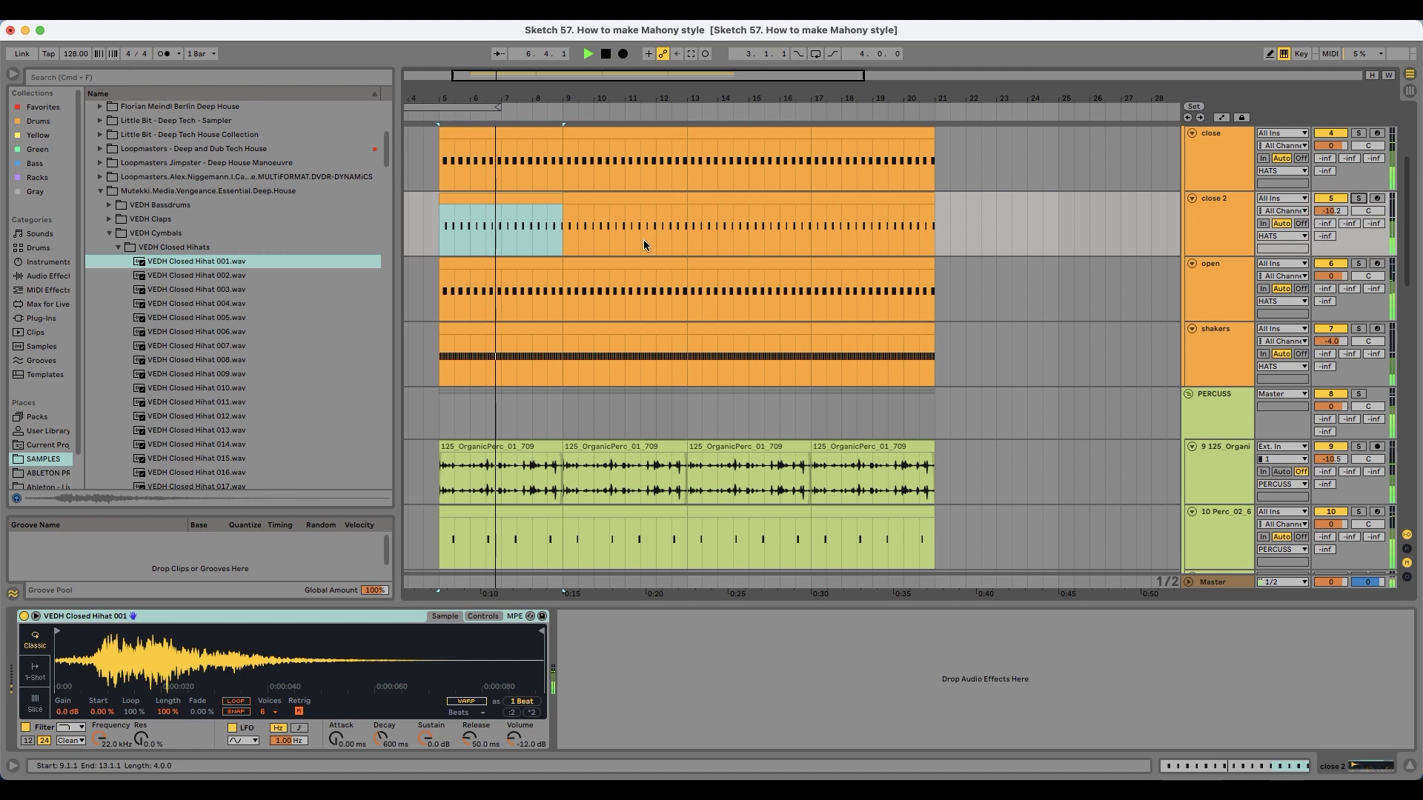
left_click_drag(505, 110, 505, 102)
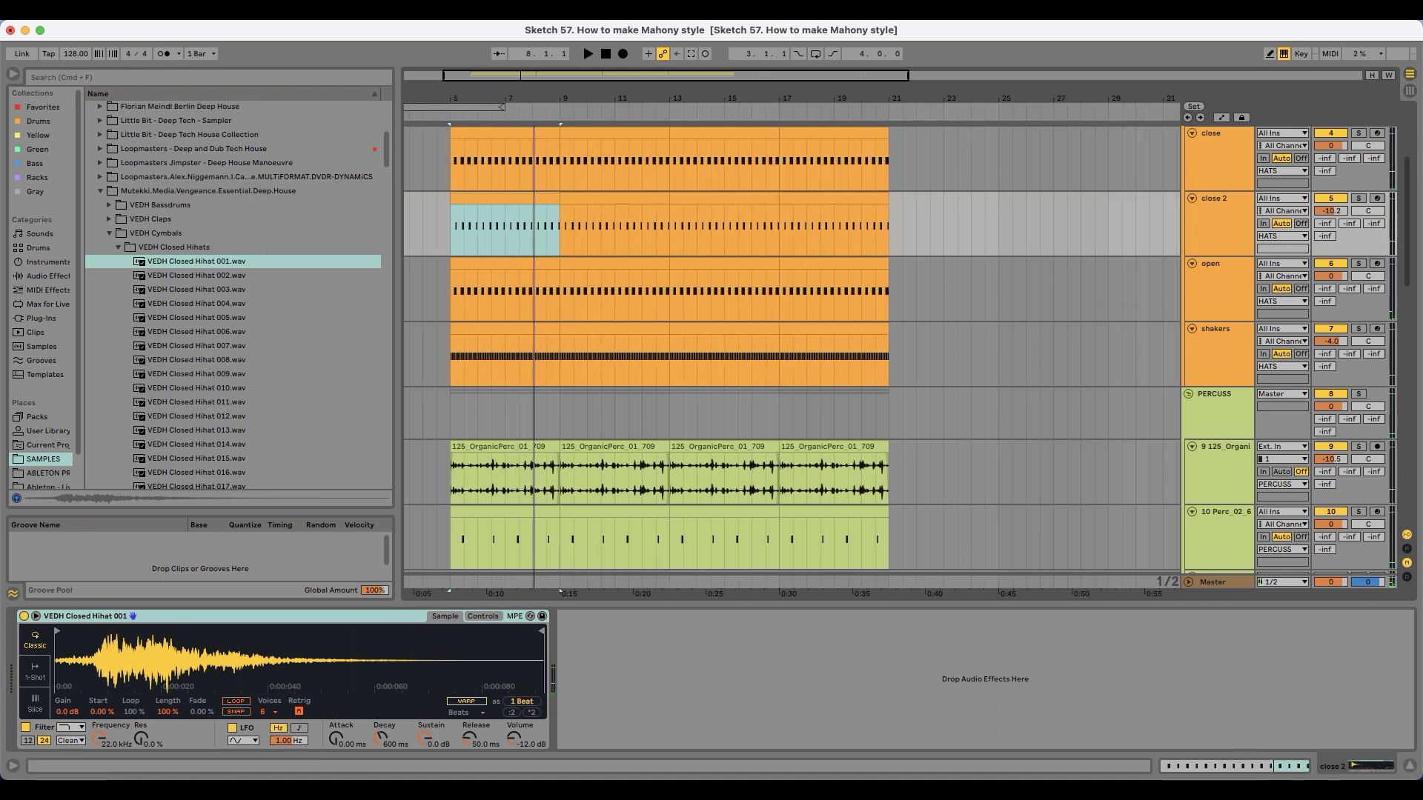
Step: Solo the open hat track, warp its sample in Complex mode, and transpose it by +2 st
key("Down")
left_click(515, 265)
key("space")
left_click(1359, 264)
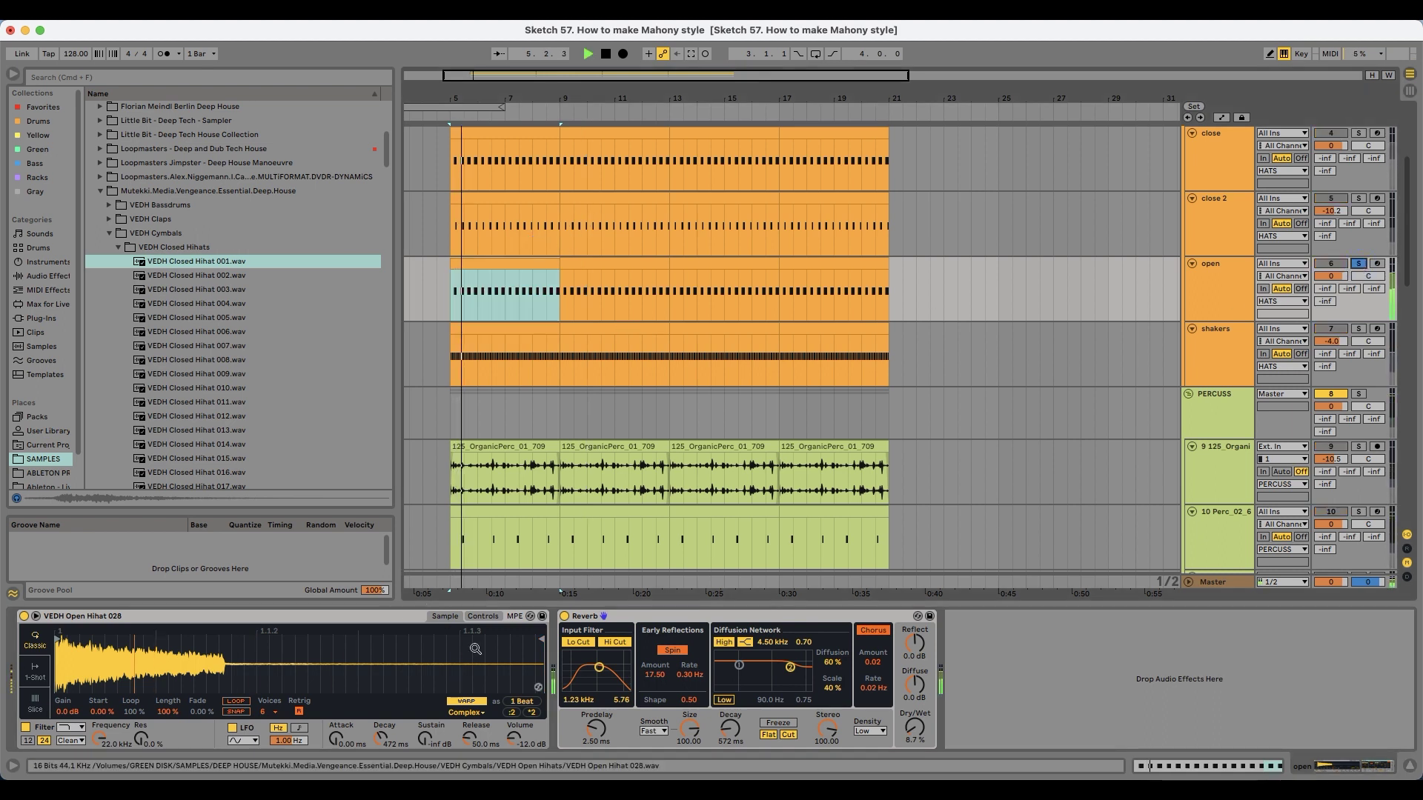
left_click(482, 616)
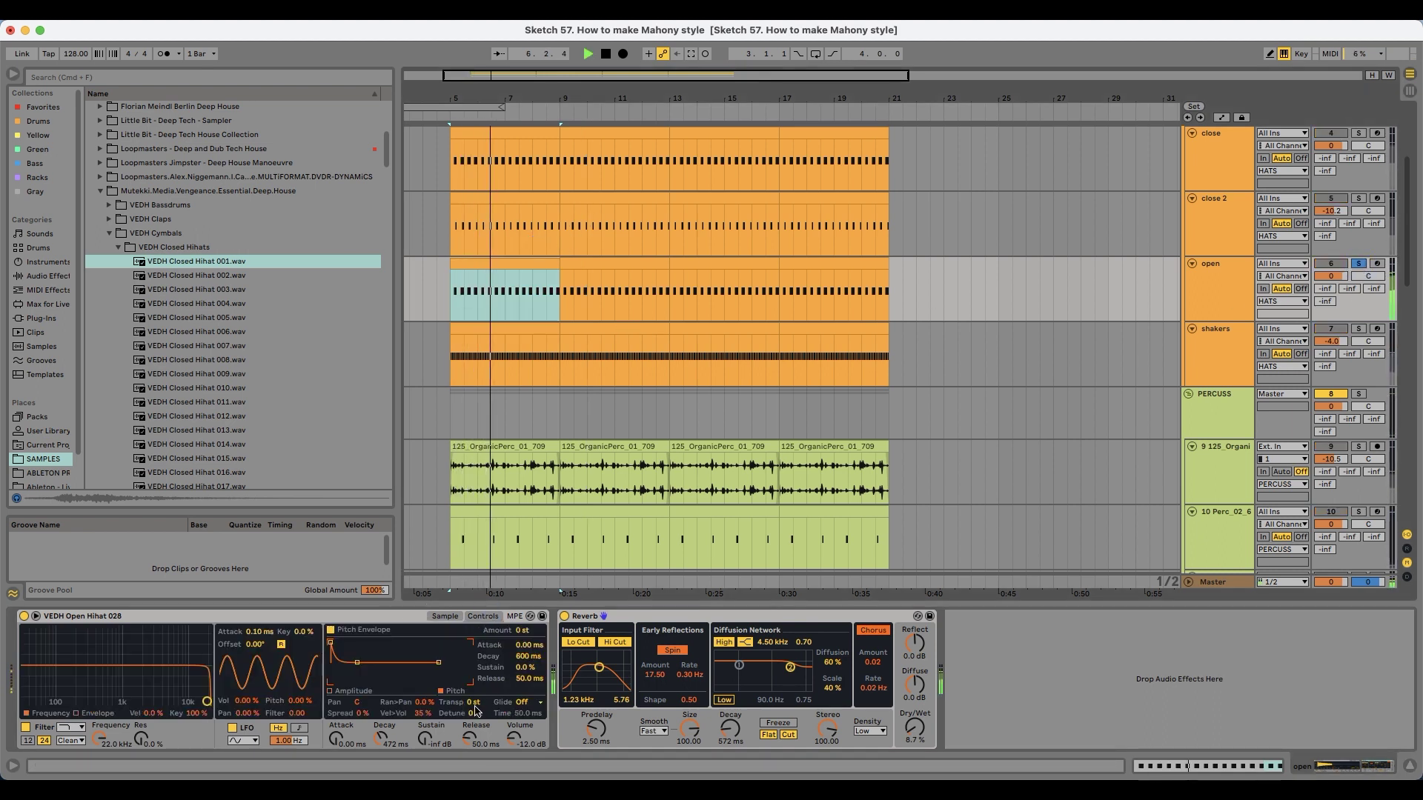
left_click_drag(476, 710, 476, 703)
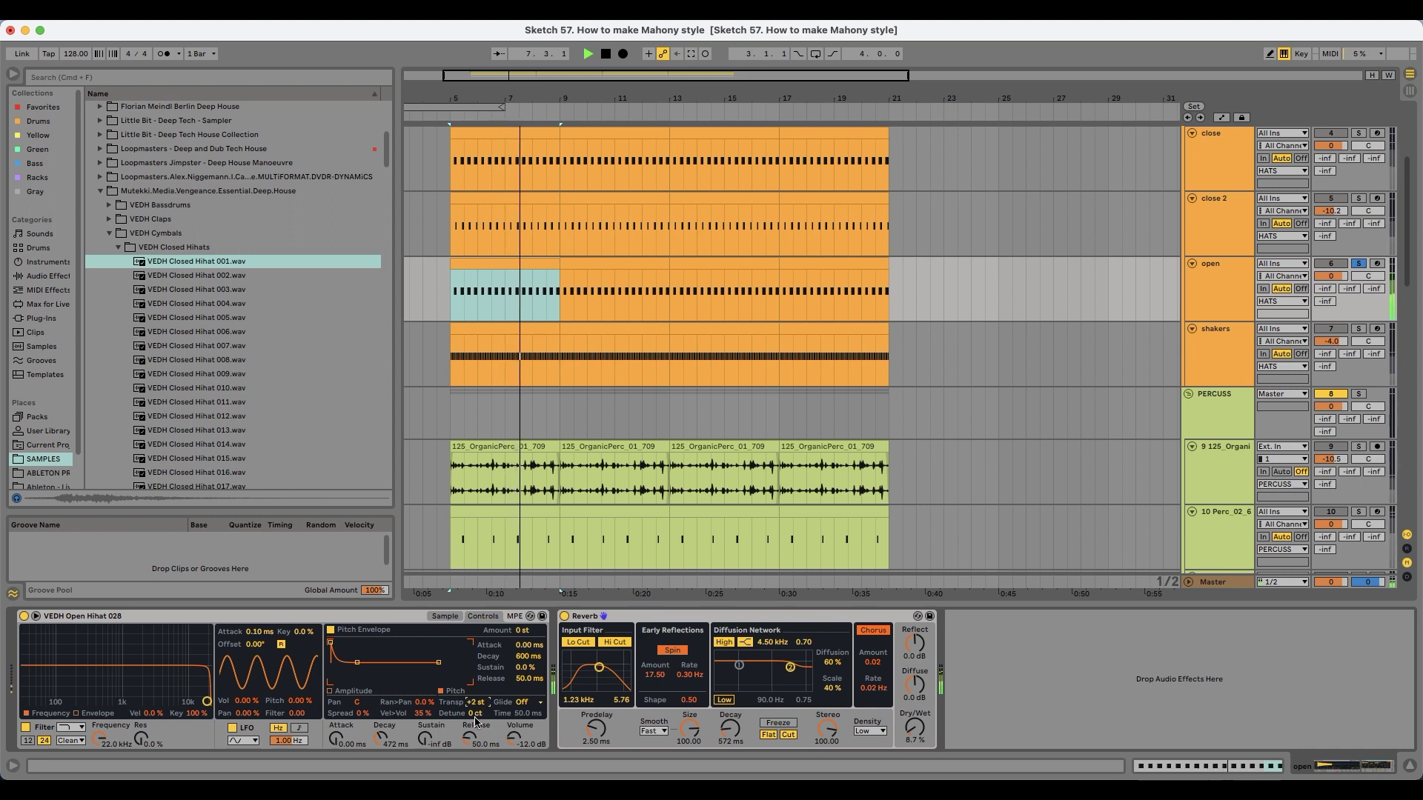
left_click(445, 615)
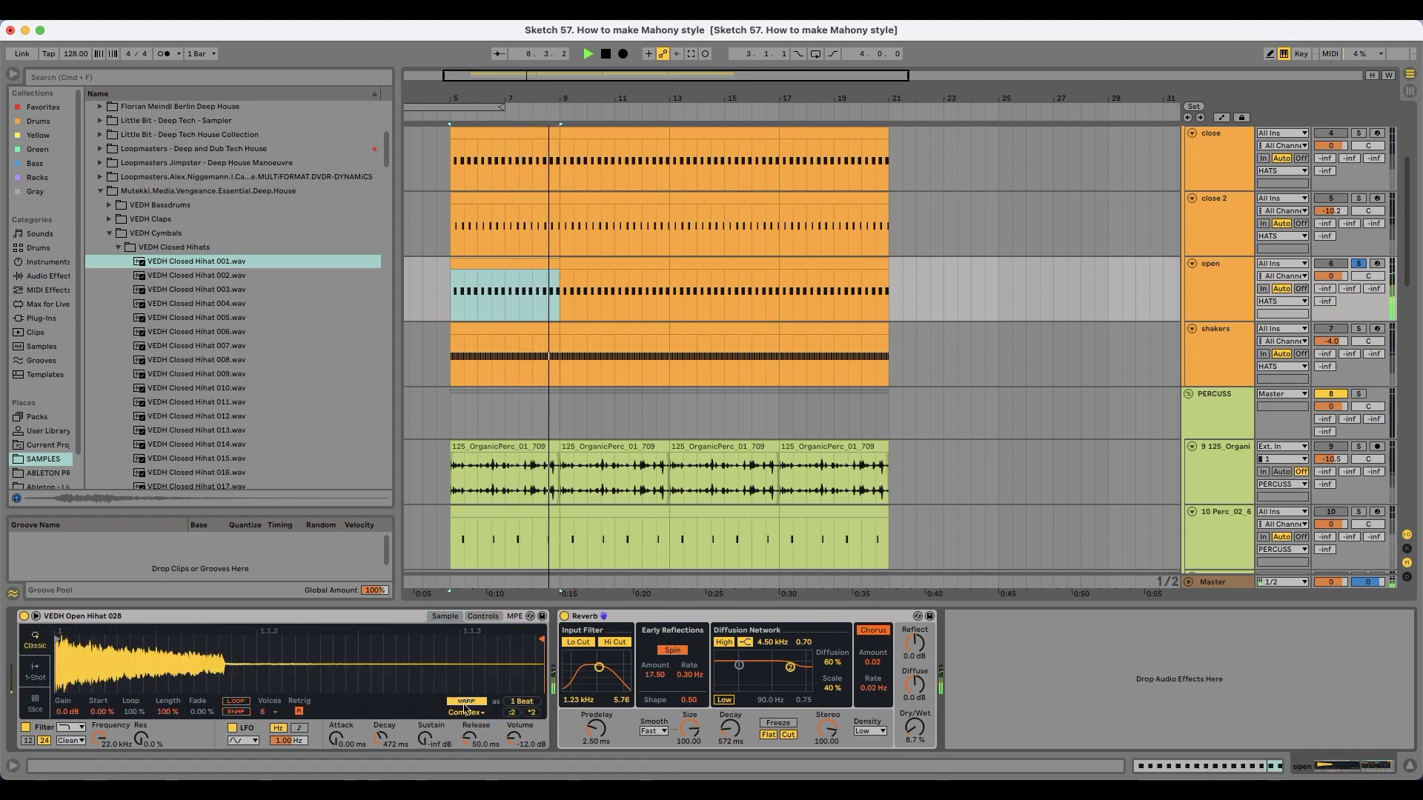
Step: Compare warp modes on the open hat sample, settle on Complex, and move the sample's end point earlier to cut its tail
left_click(467, 713)
left_click(471, 715)
left_click(473, 713)
left_click(475, 767)
left_click_drag(537, 638, 165, 640)
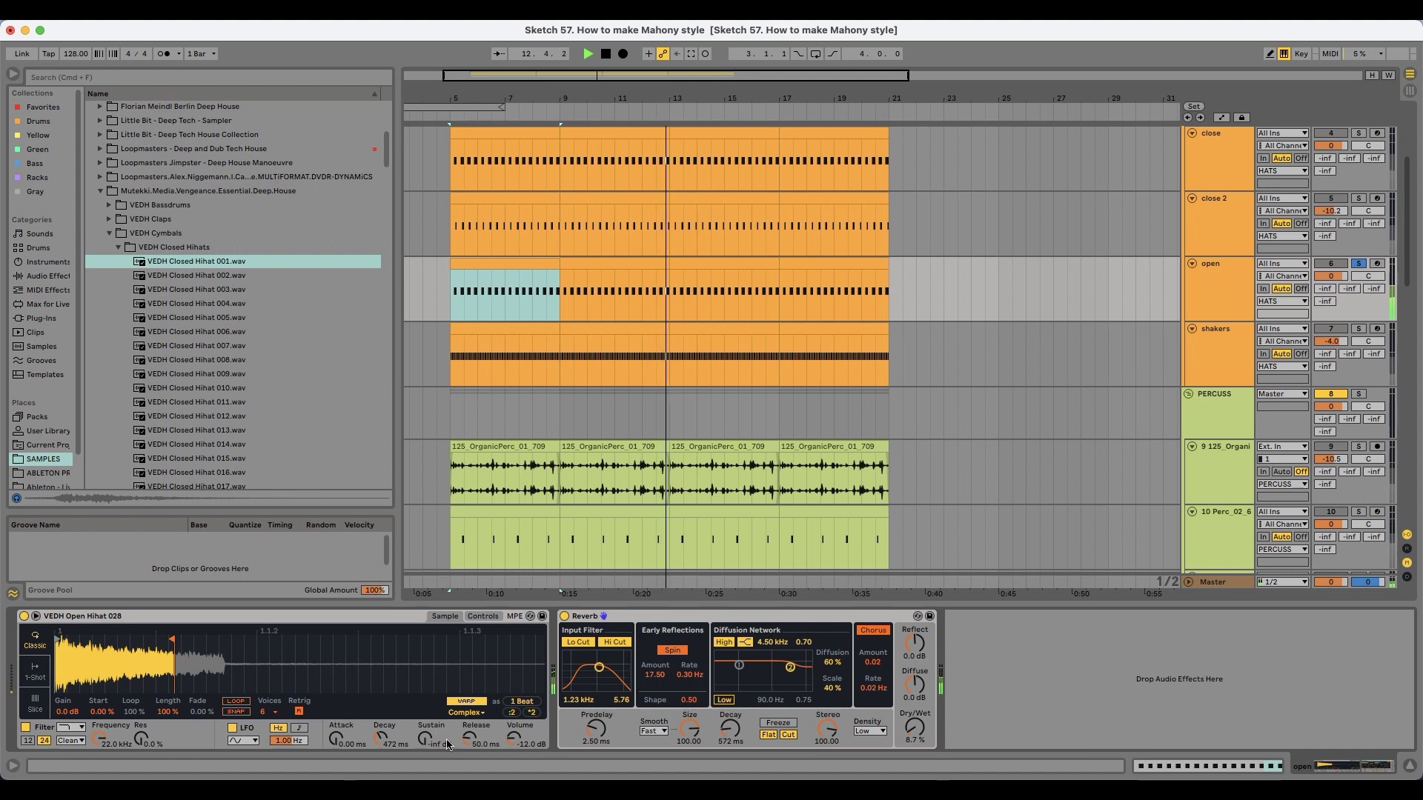
key("space")
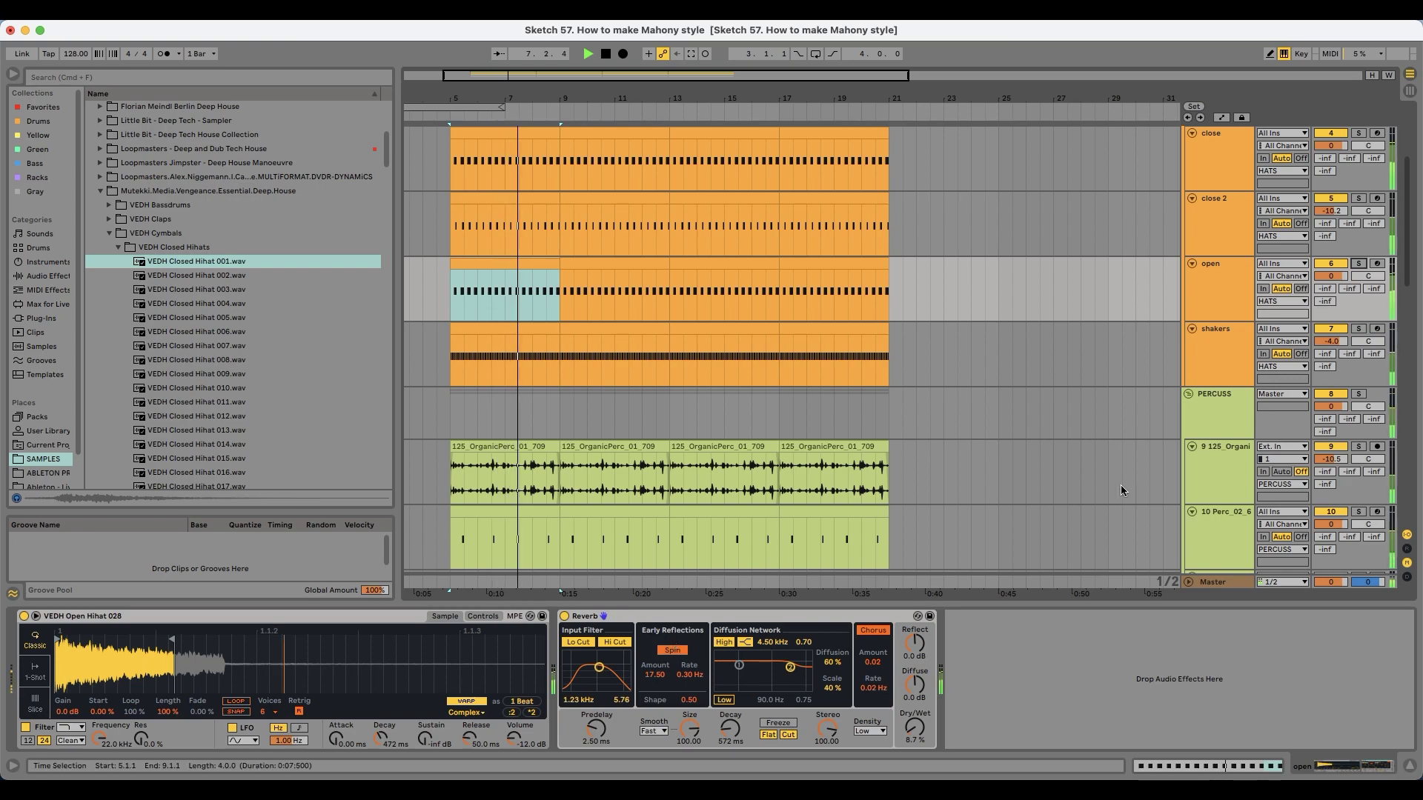
Step: Switch to the YouTube page of Mahony's U Ready? as a reference, and return to Ableton Live
key("super+Tab")
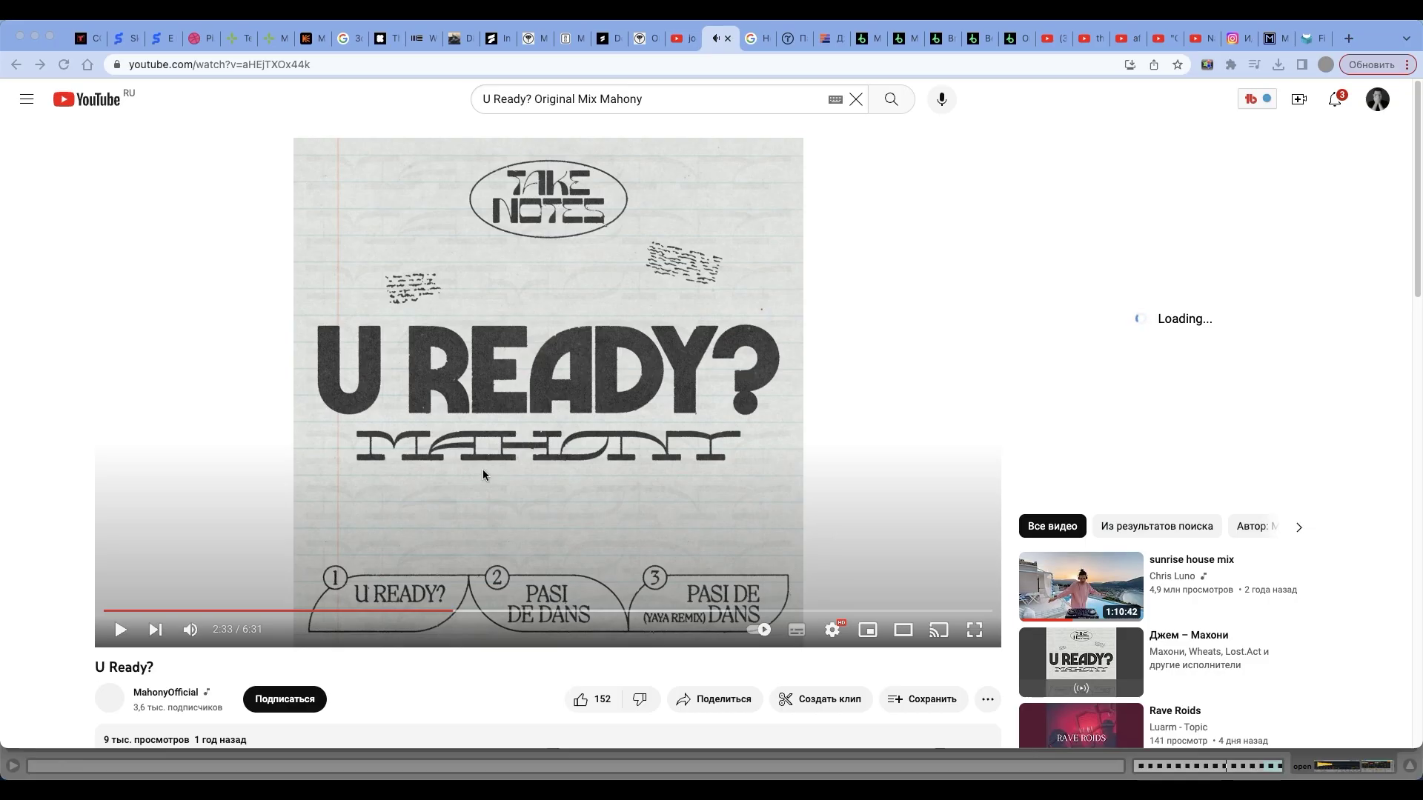
key("super+Tab")
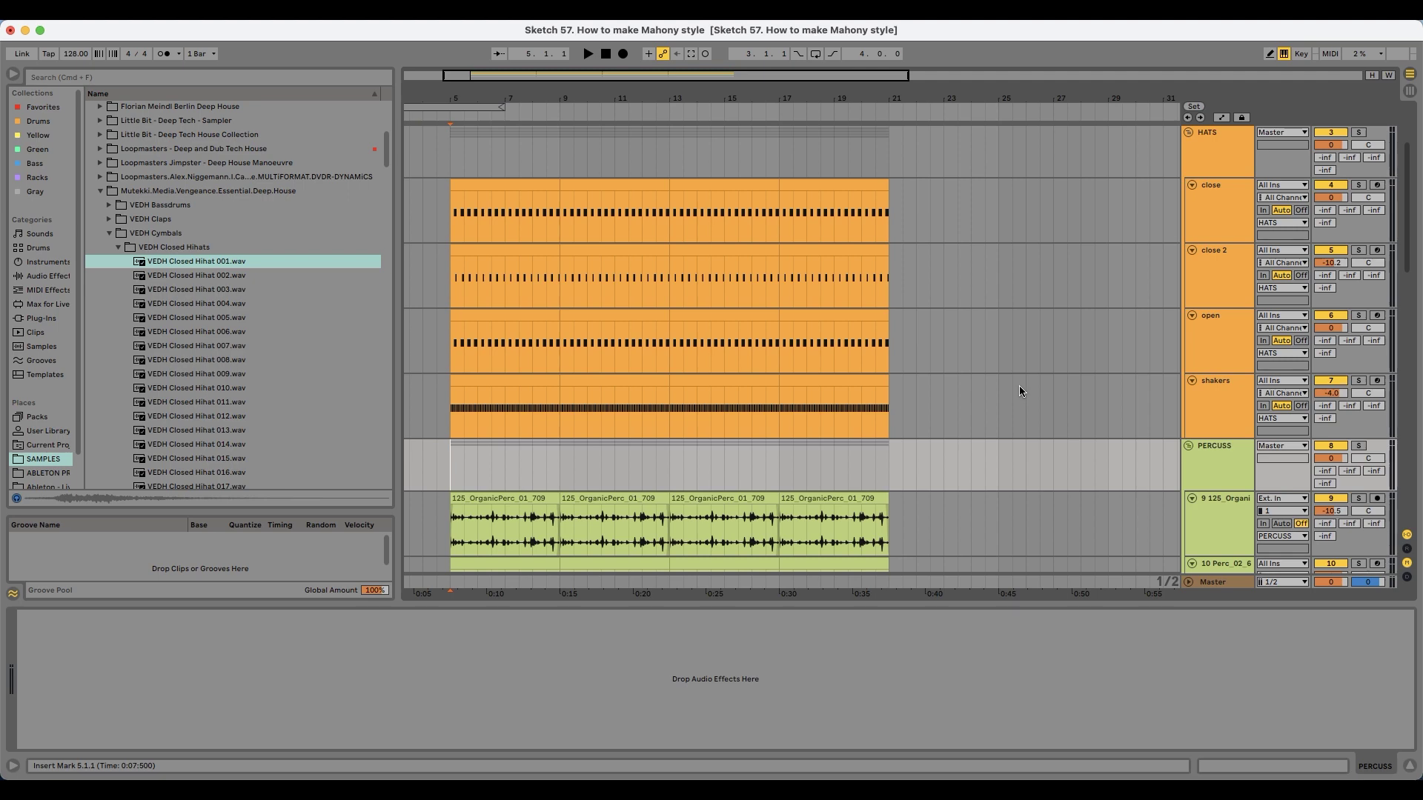
Step: Bypass the Spectral Resonator on the soloed Perc_02_691 track and compare the sound with and without solo
scroll(1019, 394, "down", 10)
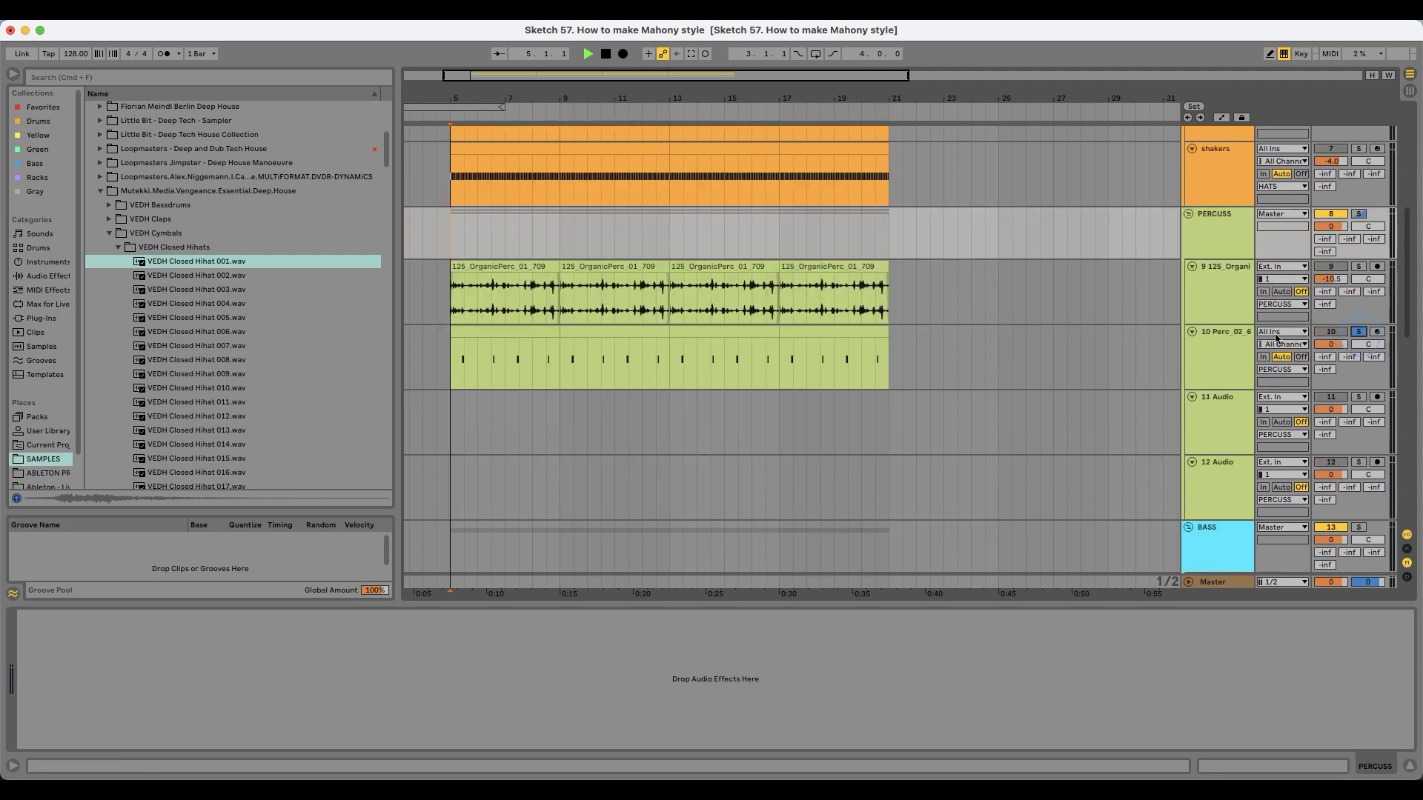
key("space")
left_click(1340, 338)
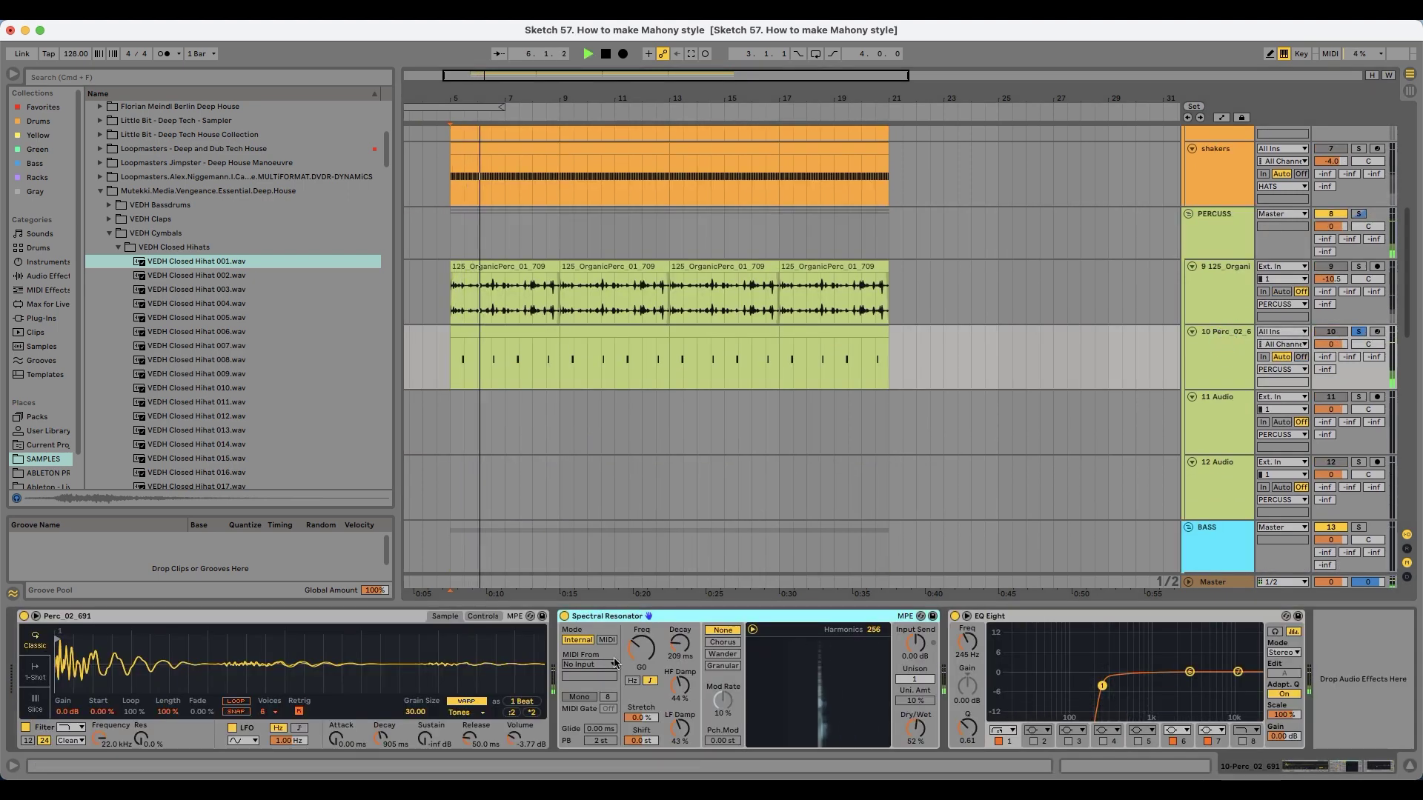
left_click(564, 616)
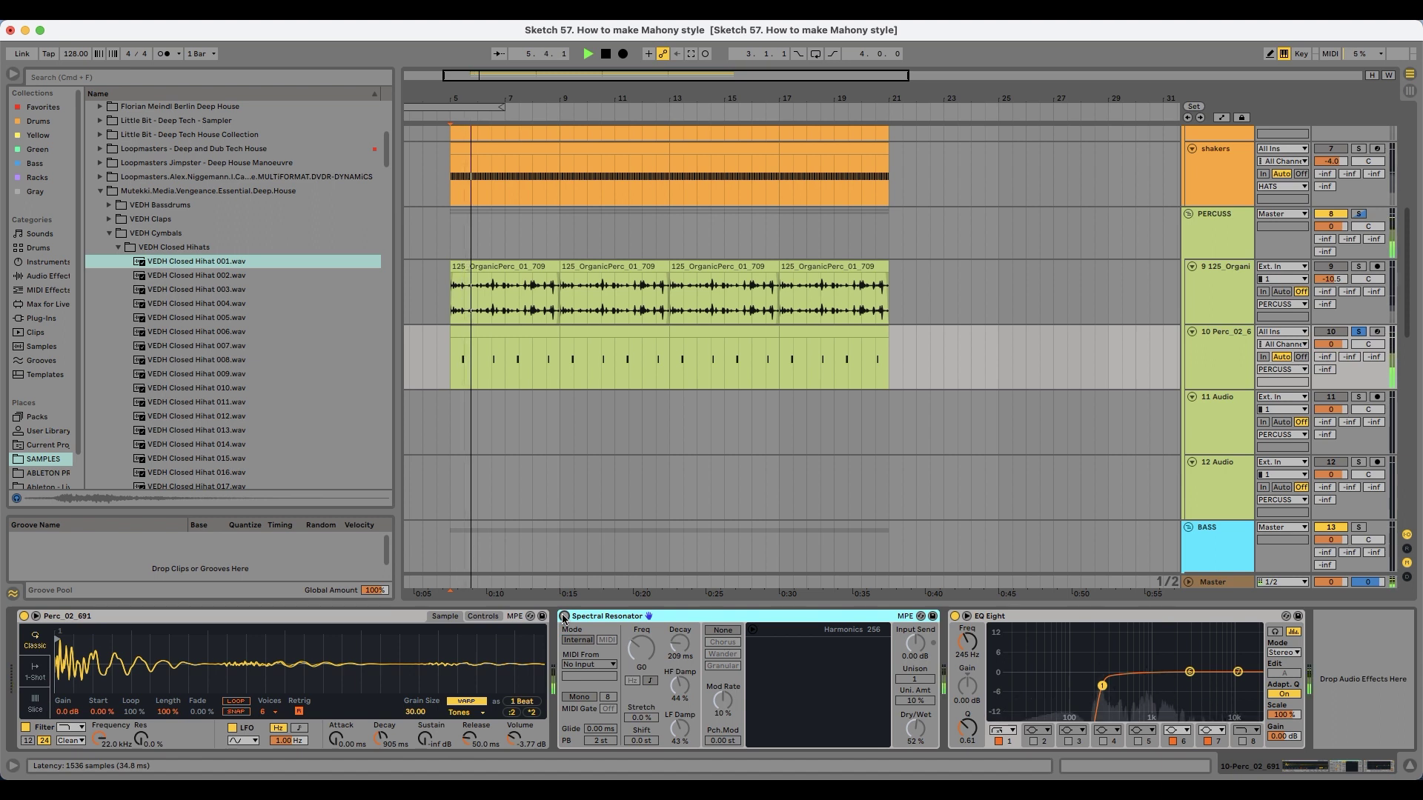
left_click(1358, 332)
left_click(1358, 332)
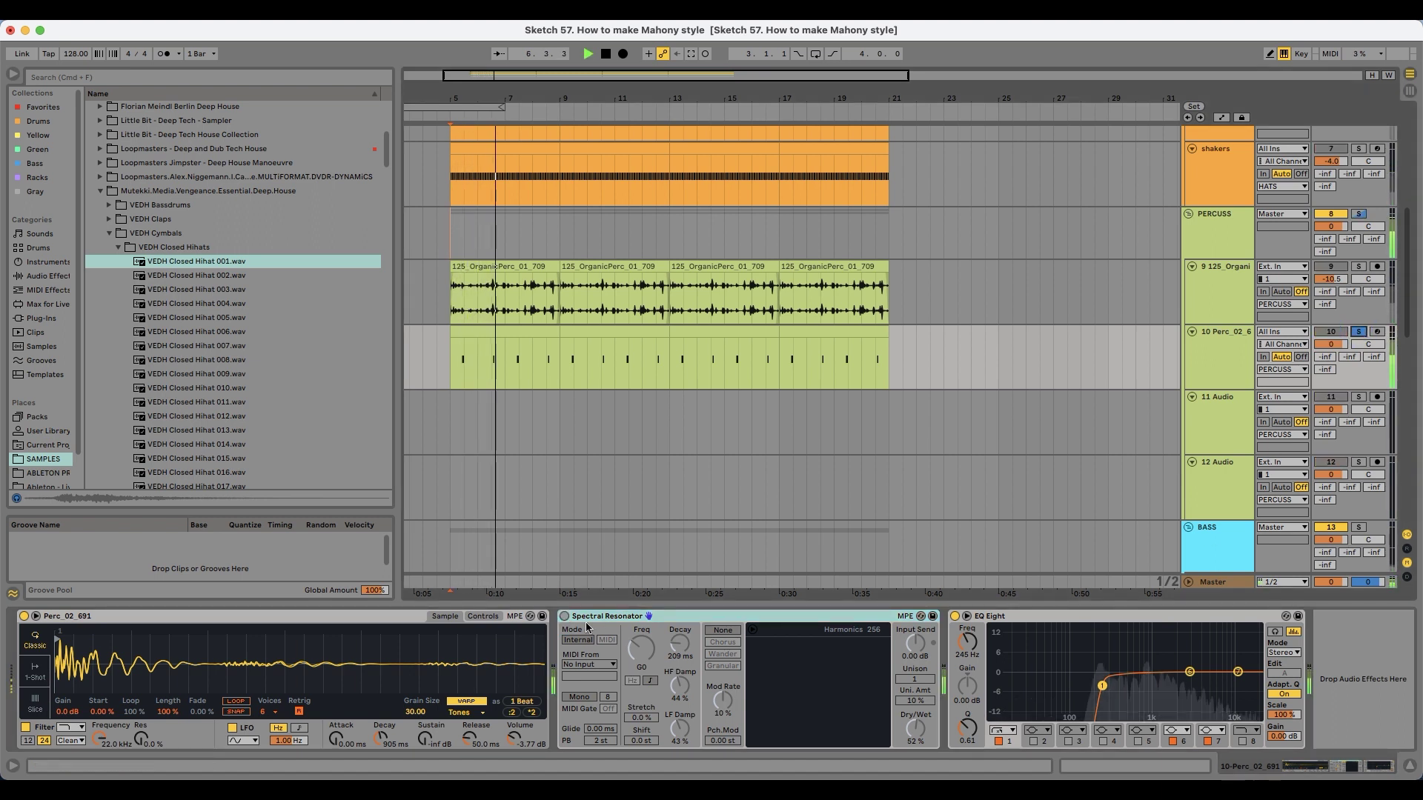
Step: Re-enable the Spectral Resonator on the Perc_02_691 track at 43 % Dry/Wet, and unsolo the track to hear it in the mix
left_click(564, 616)
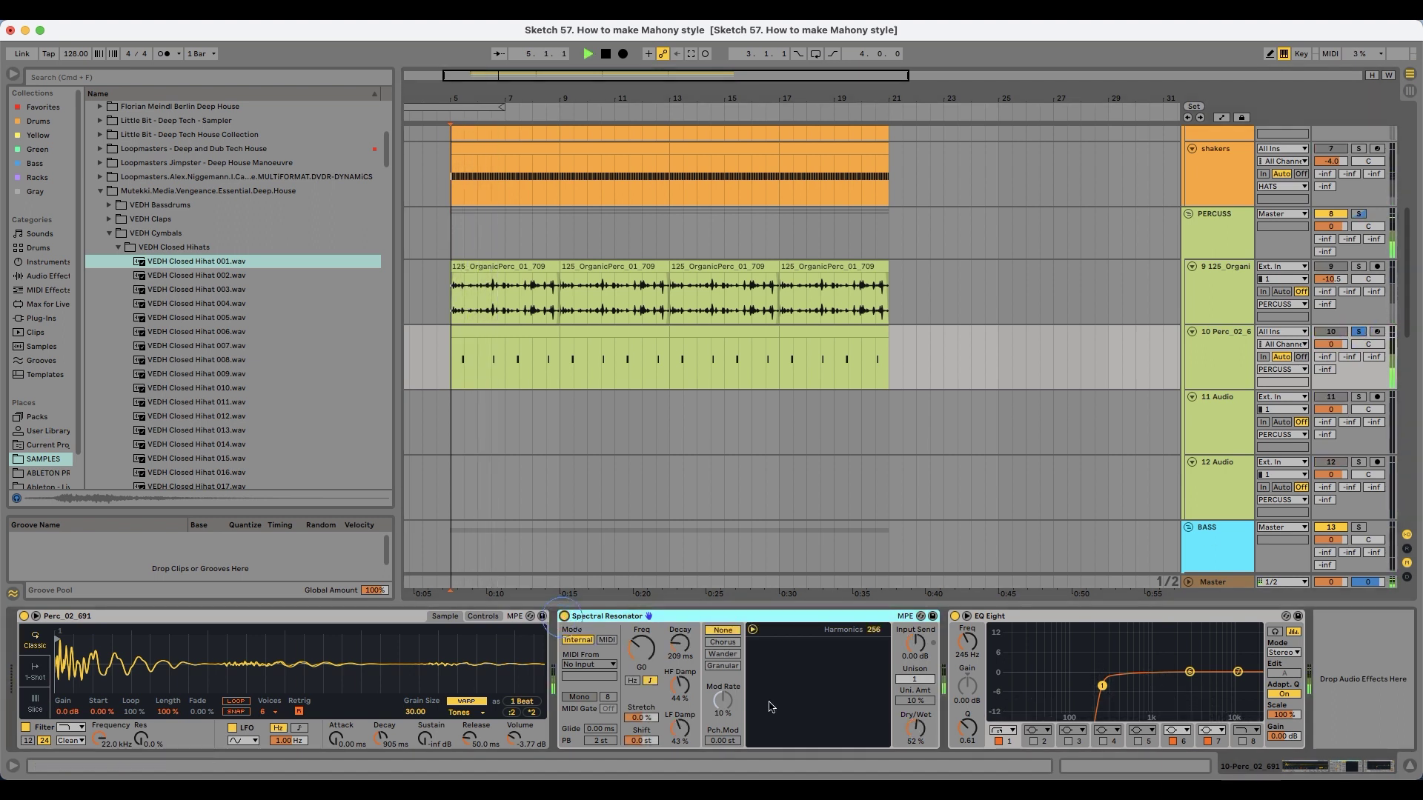
mouse_move(915, 728)
left_mouse_down()
mouse_move(915, 752)
mouse_move(916, 738)
left_mouse_up()
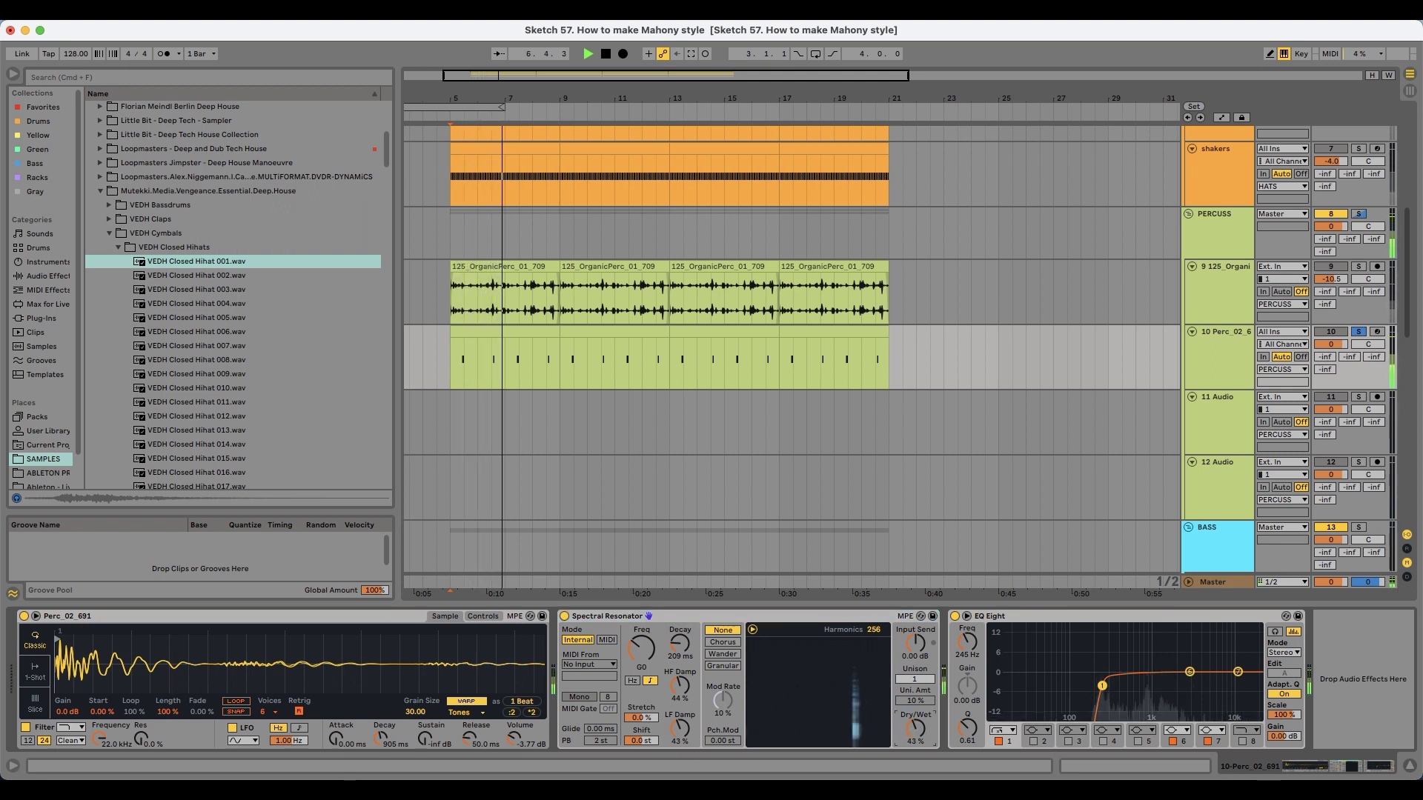
left_click(454, 403)
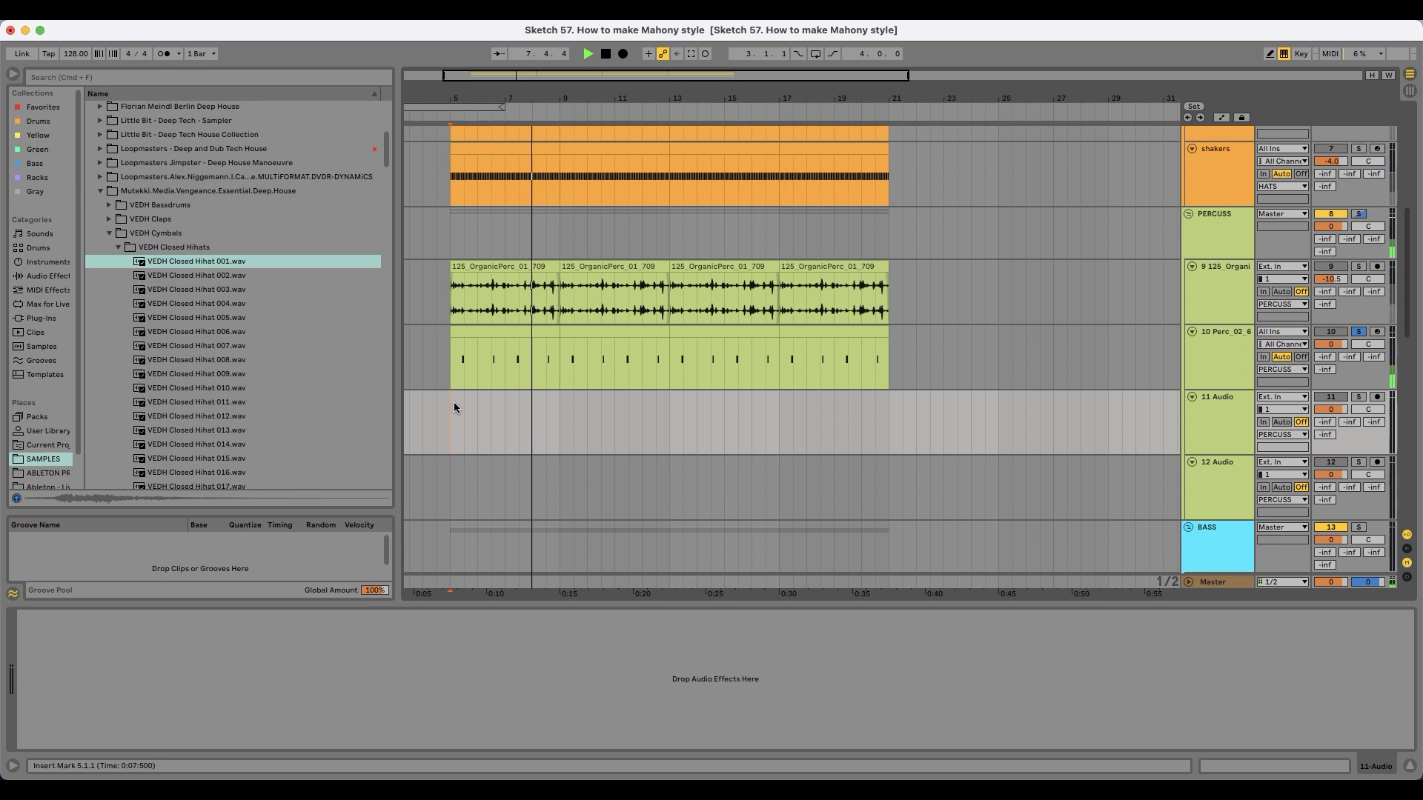
left_click(1359, 332)
key("space")
key("space")
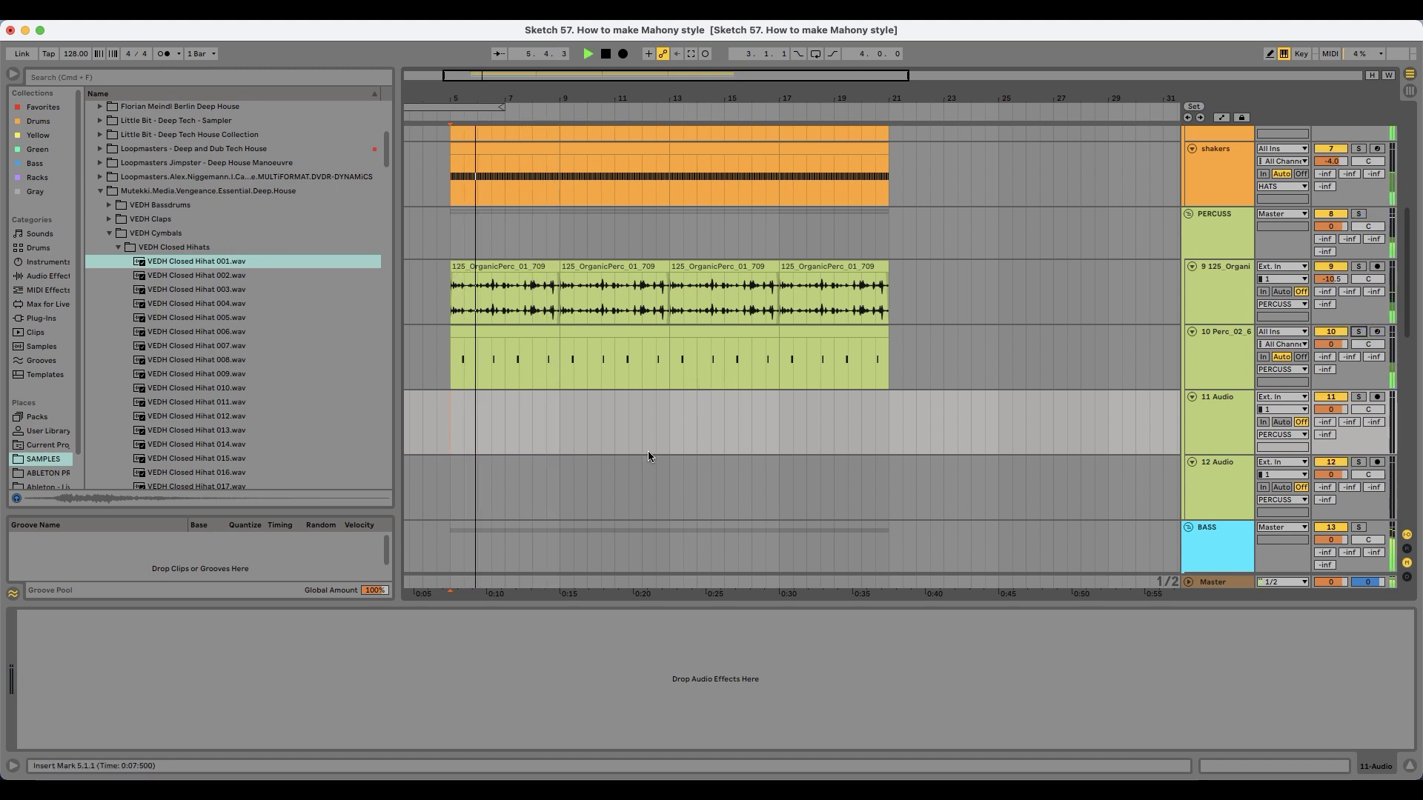
Step: Solo the Jupiter Plus Bass track and open its clip at bar 13 for note editing
scroll(469, 445, "down", 5)
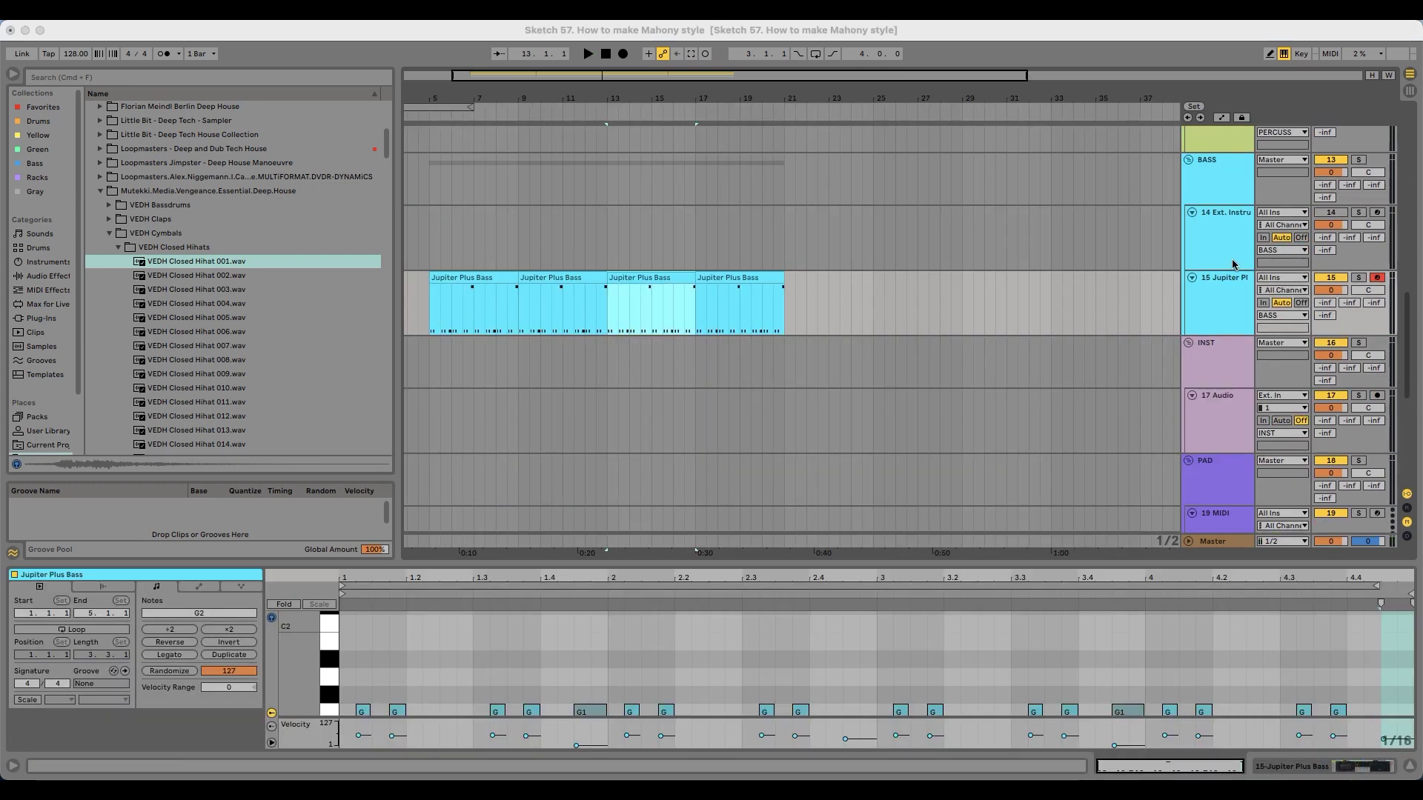
double_click(1225, 283)
left_click(1358, 278)
key("space")
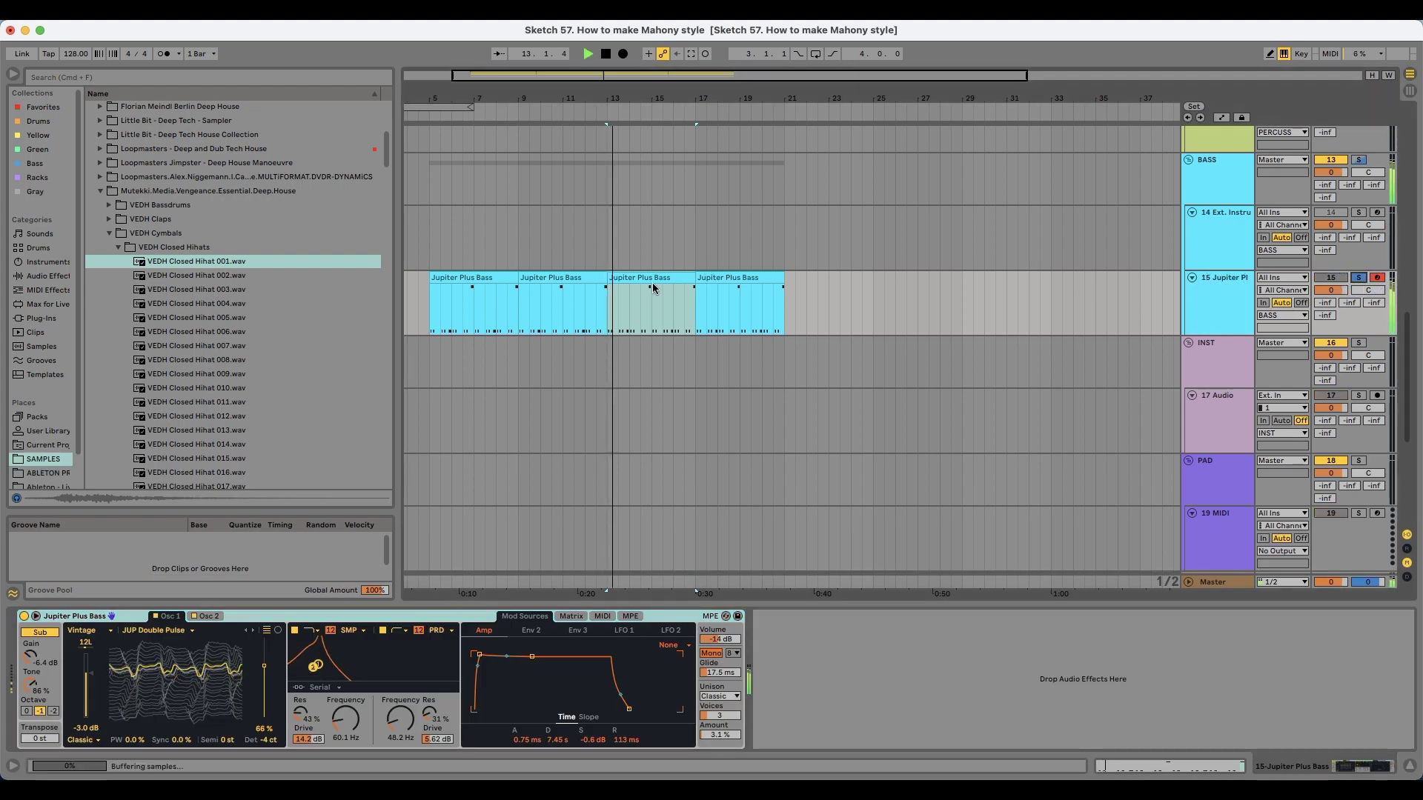
double_click(652, 282)
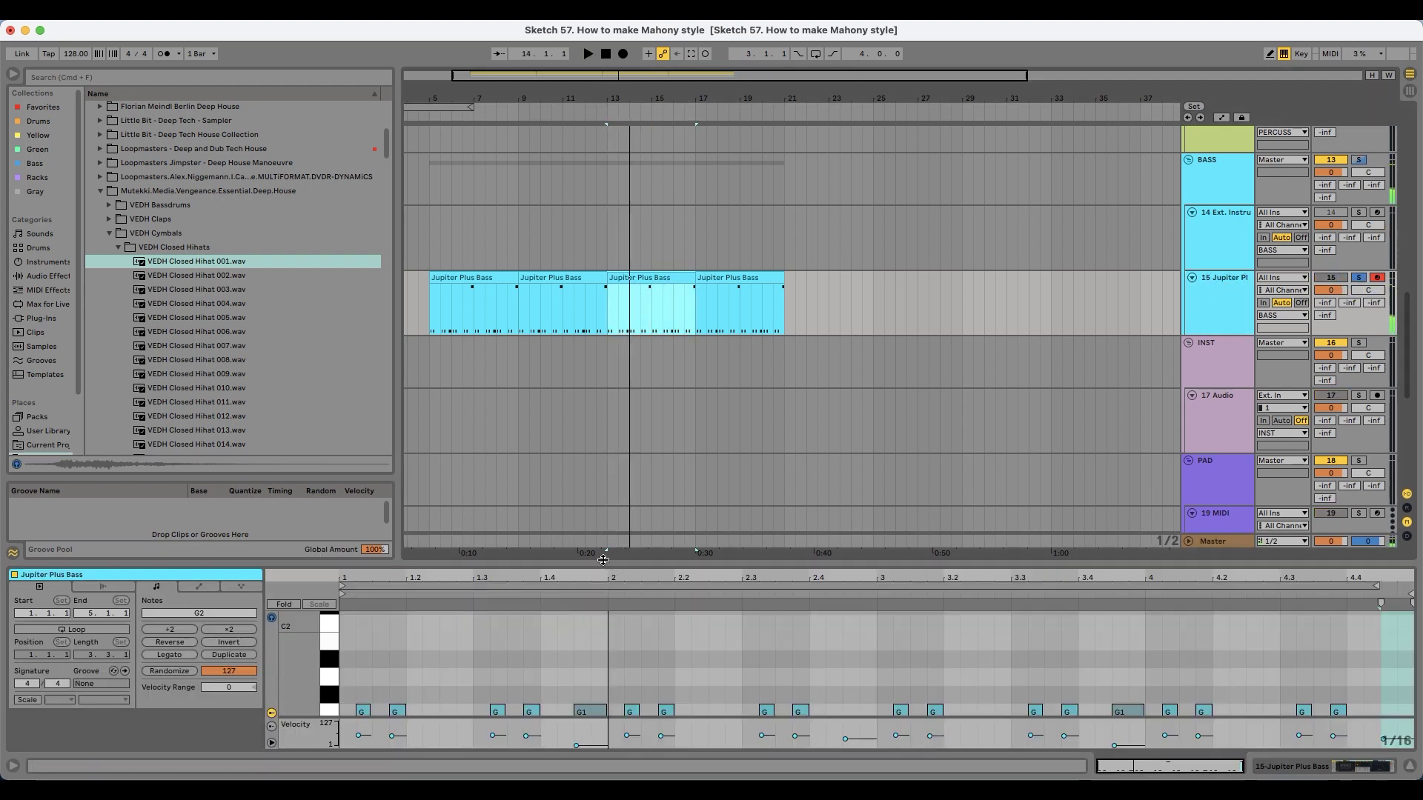
Step: Replace the two short G1 notes on beat 3 of every bar with one one-beat G1 note, and unsolo the bass track
left_click_drag(603, 560, 604, 439)
left_click(499, 593)
left_click_drag(501, 597, 483, 595)
key("space")
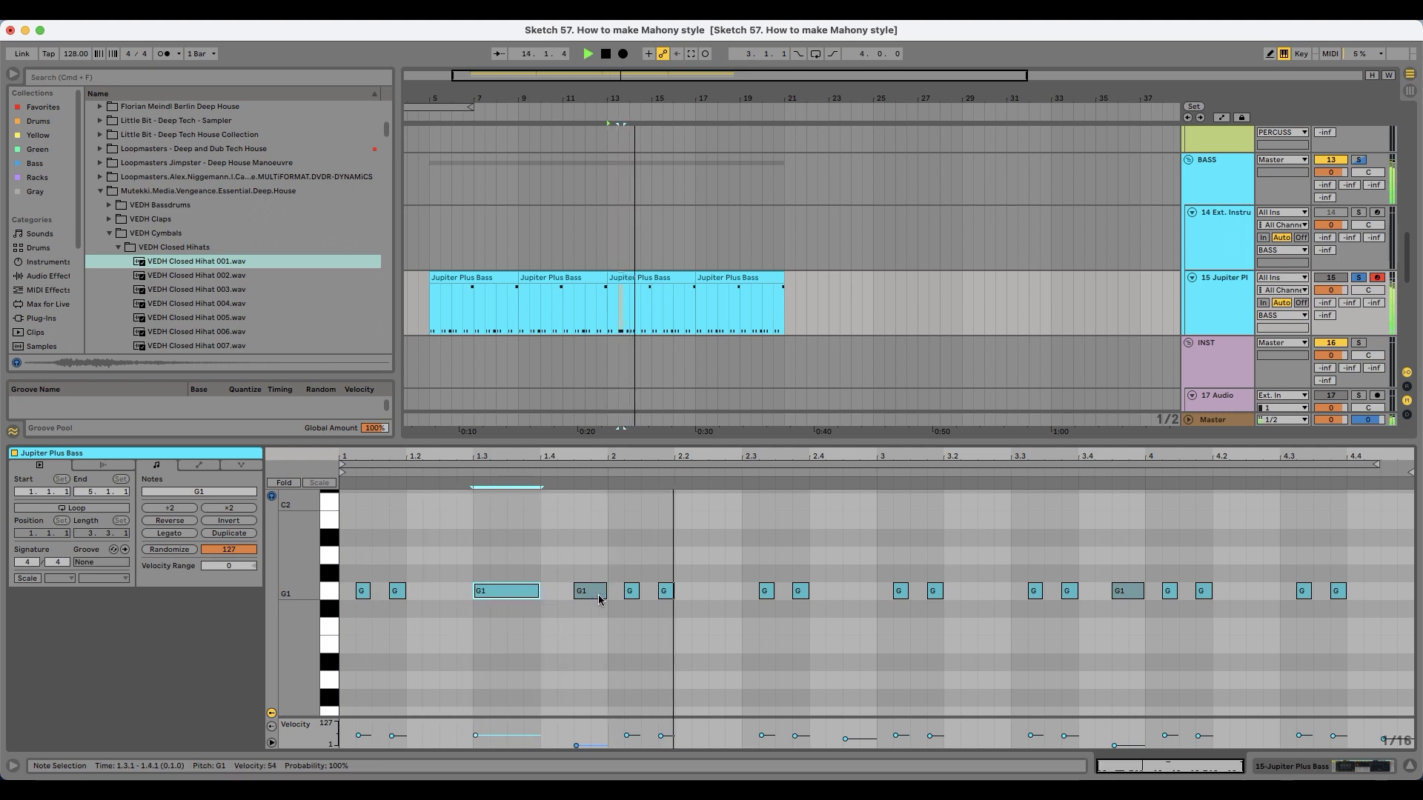
left_click_drag(503, 593, 1313, 602)
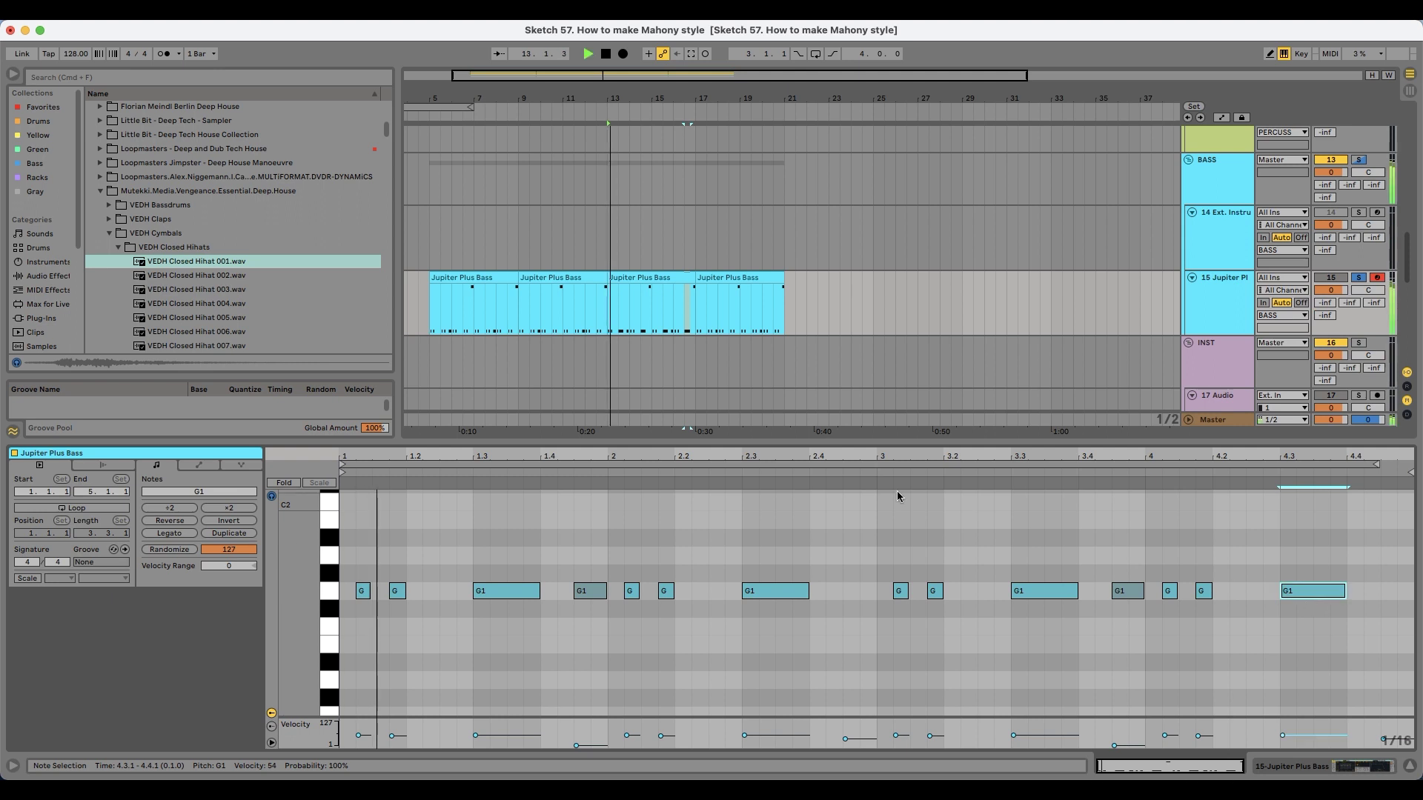
left_click(1359, 279)
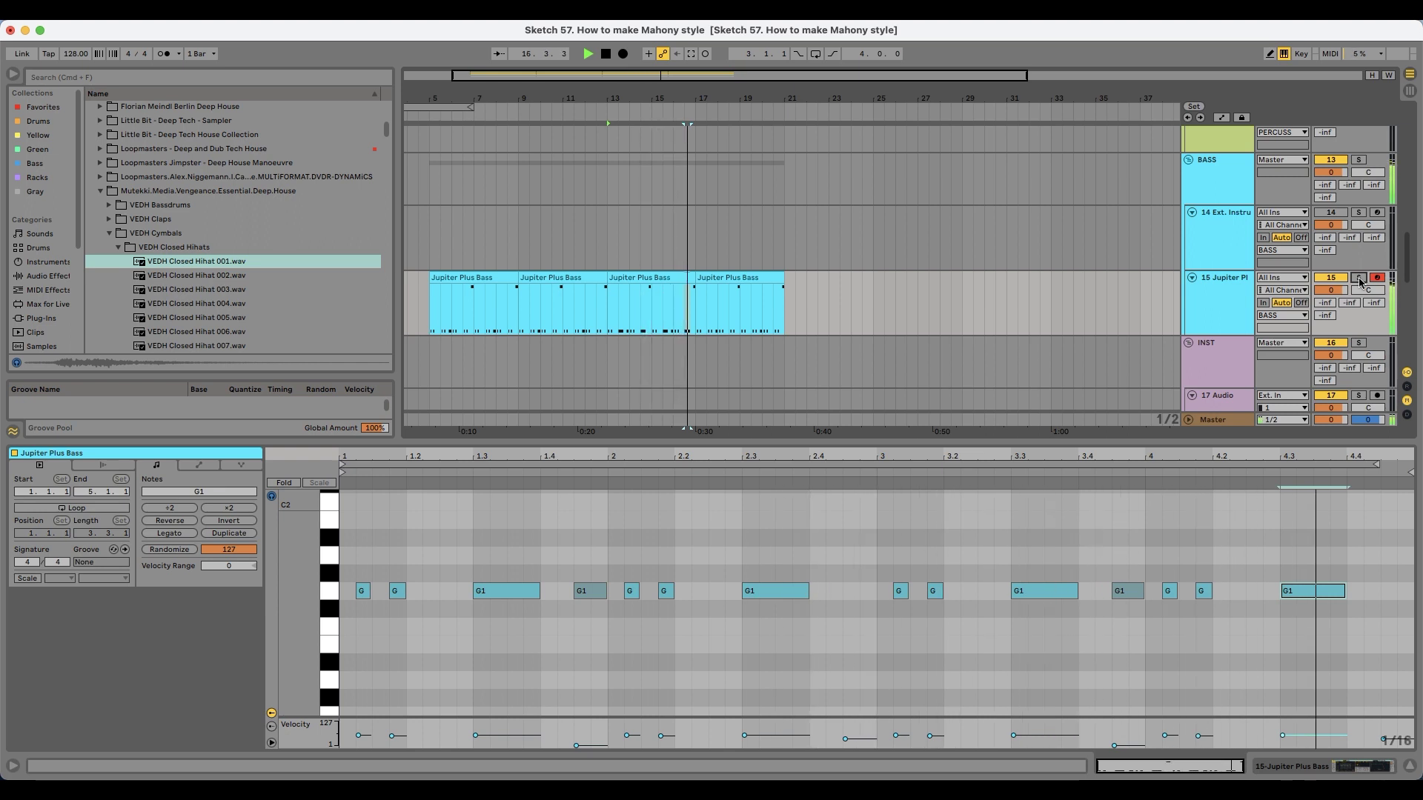
Step: Recolour the edited bass clip at bar 13 dark blue and duplicate it over the clip at bar 17
right_click(639, 278)
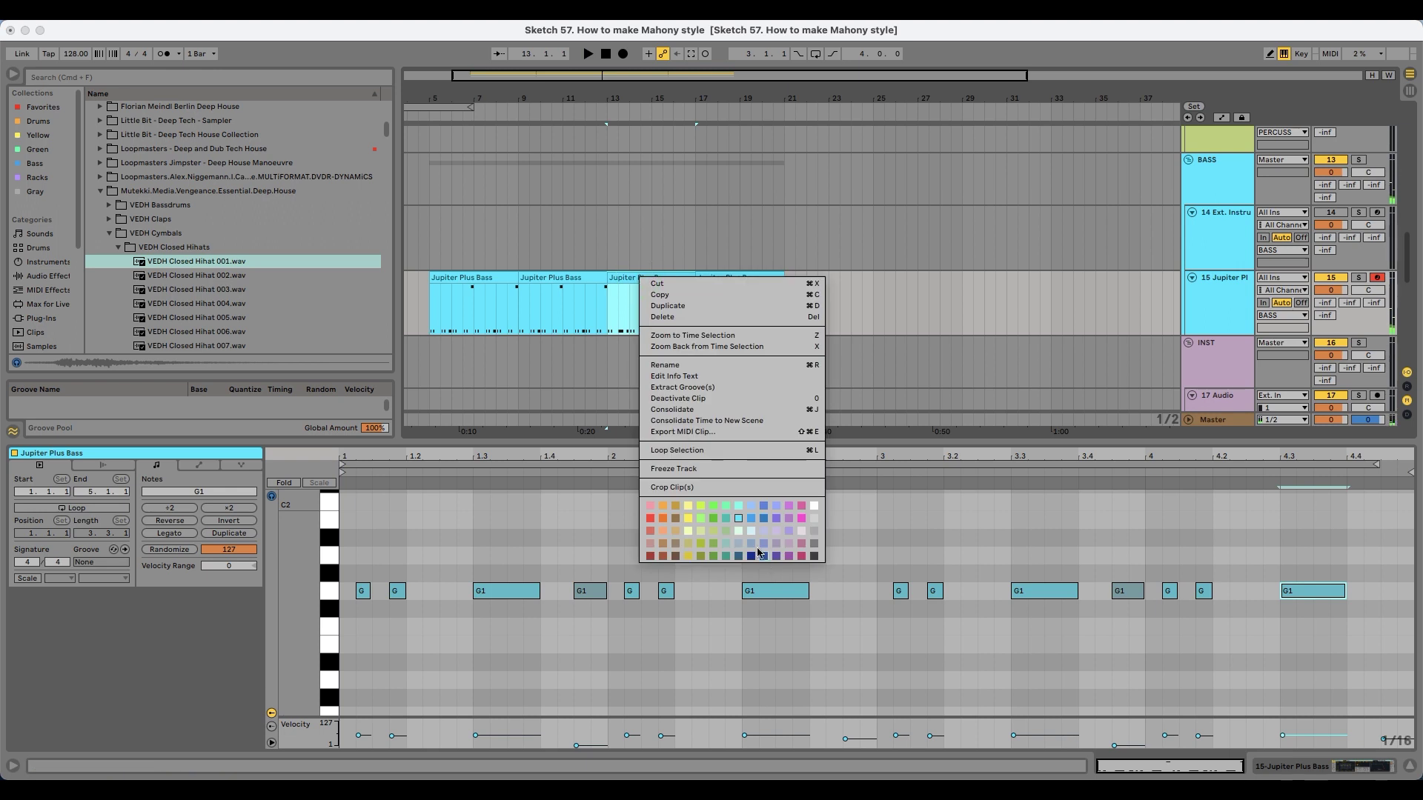
left_click(761, 520)
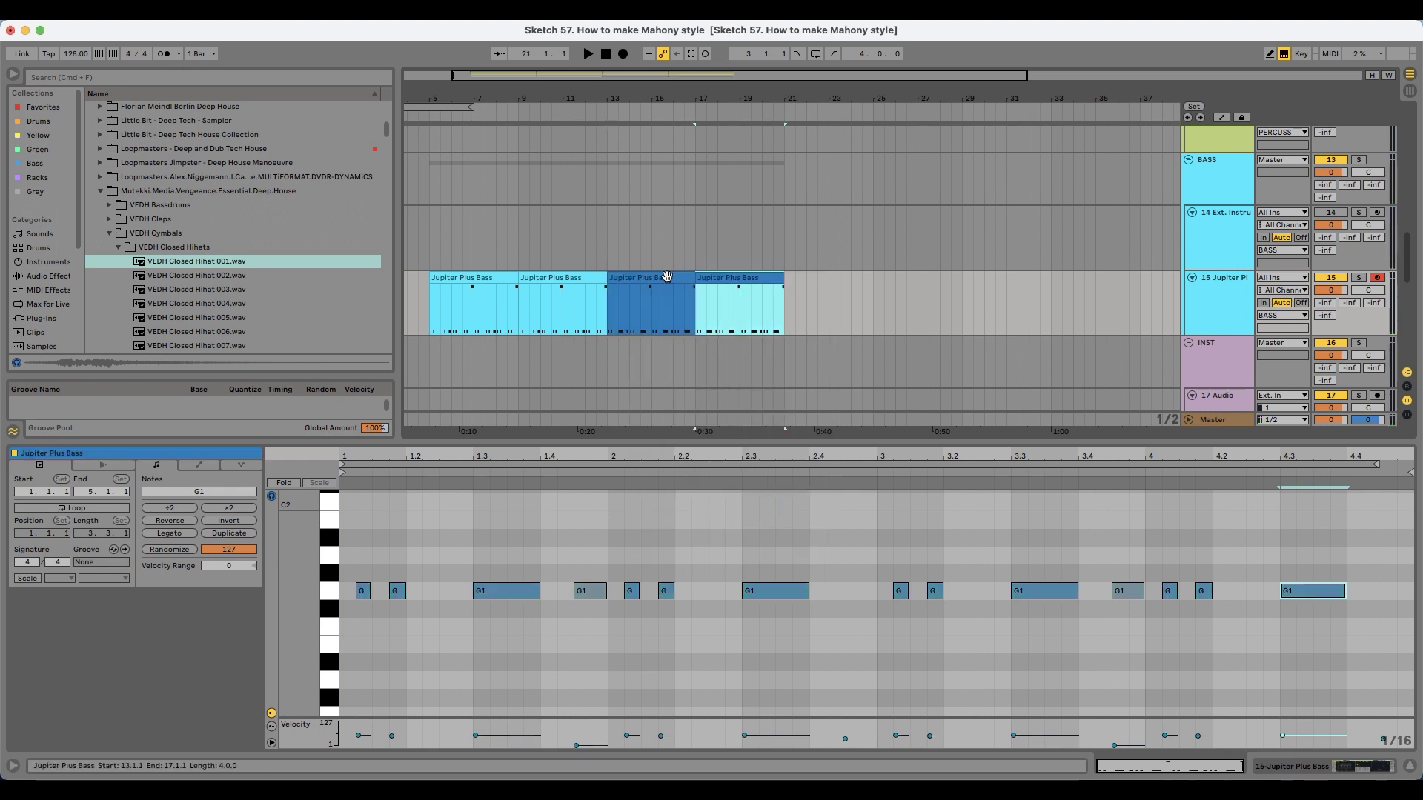
left_click(829, 285)
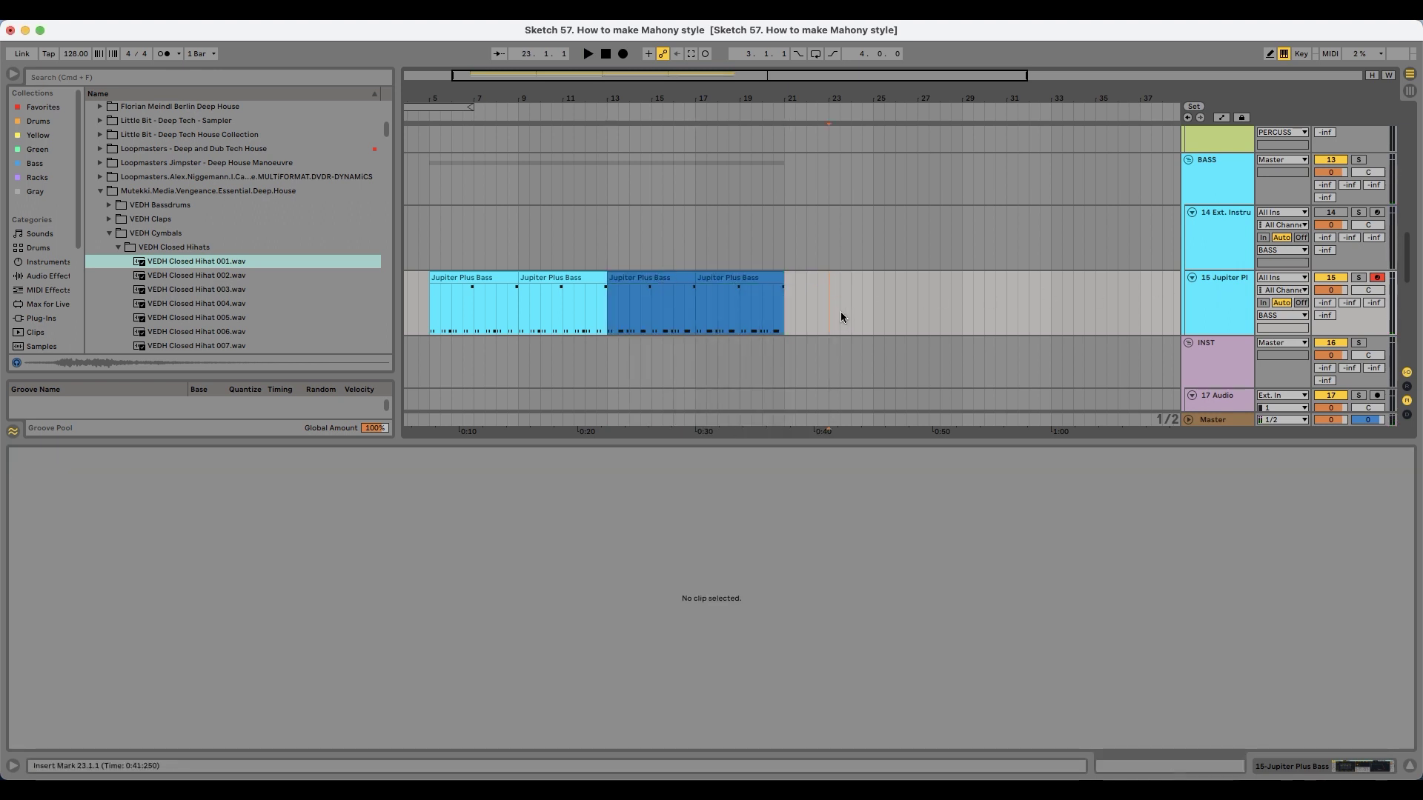
Step: Add a locator named Bass 2 at bar 13 of the arrangement
scroll(840, 311, "up", 1)
right_click(609, 115)
left_click(625, 151)
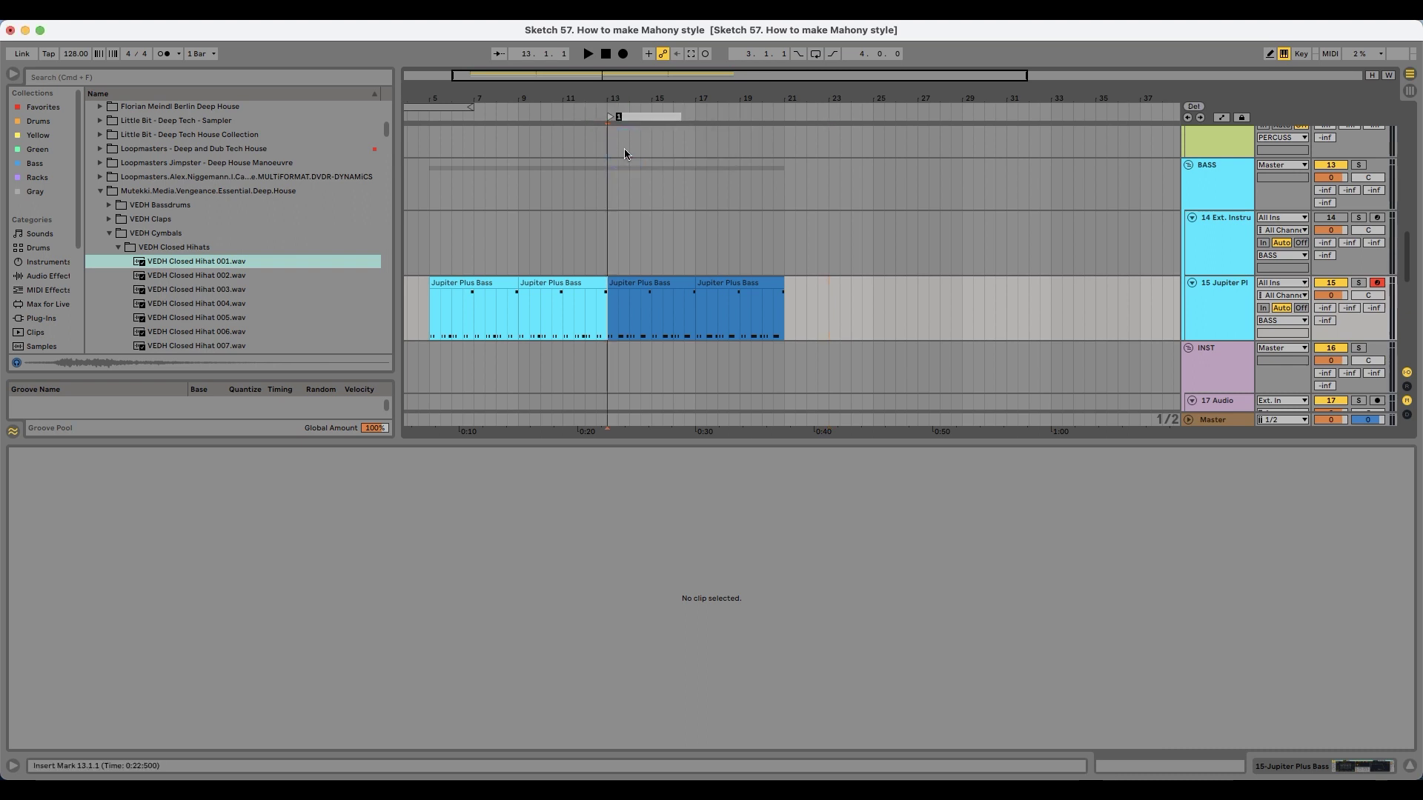
type("2")
key("Return")
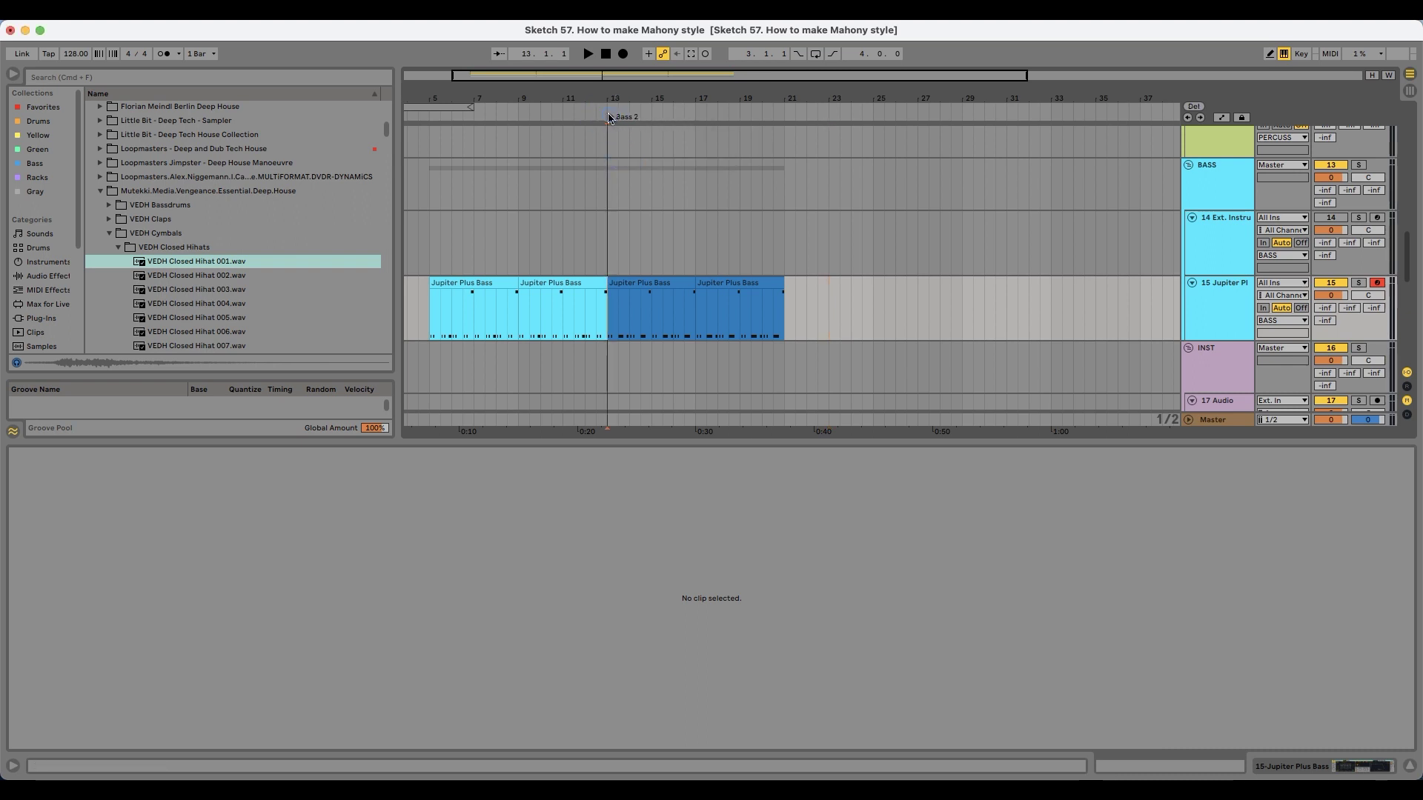
Step: Play the arrangement around the Bass 2 locator and review how the drum and percussion tracks work with the new bassline
left_click(590, 240)
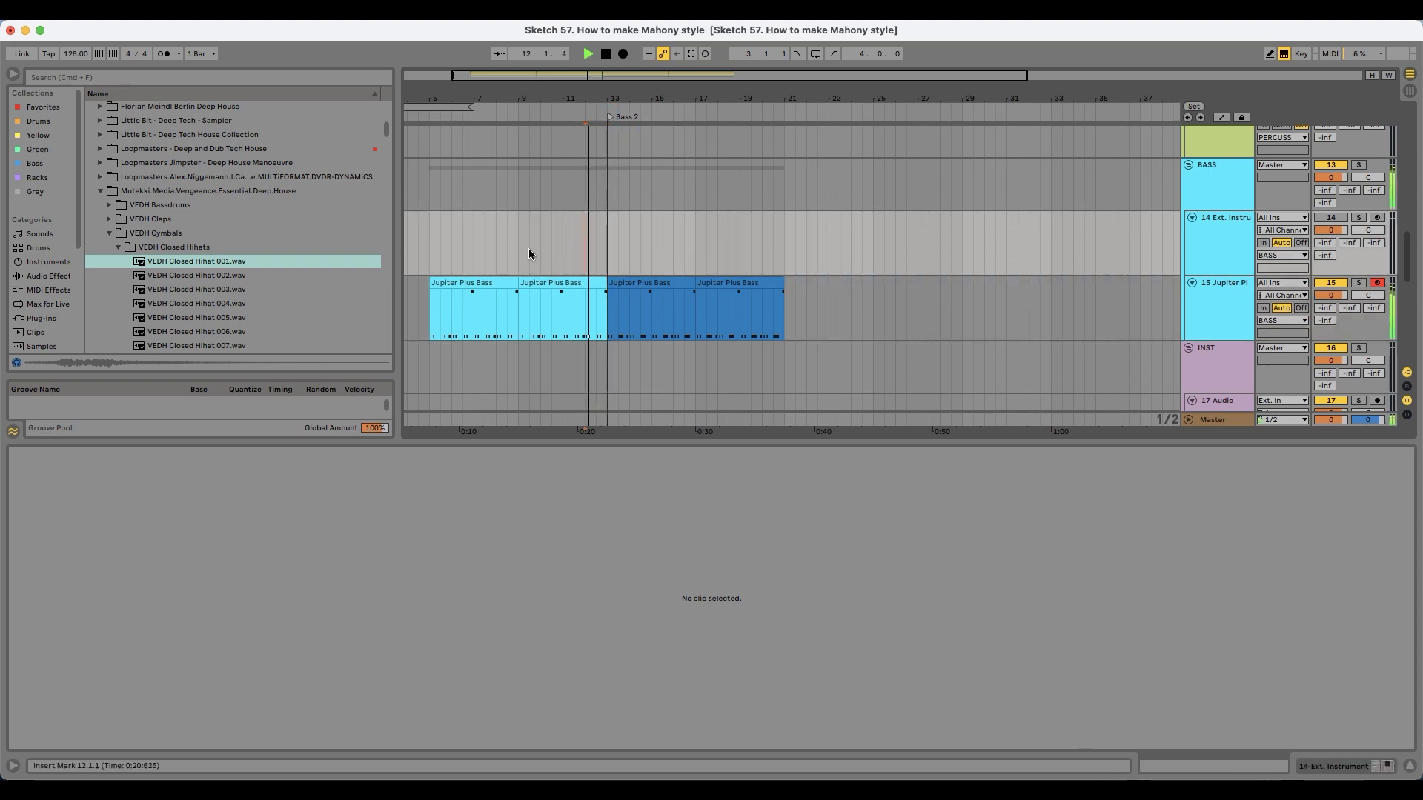
scroll(551, 264, "up", 6)
scroll(558, 283, "up", 3)
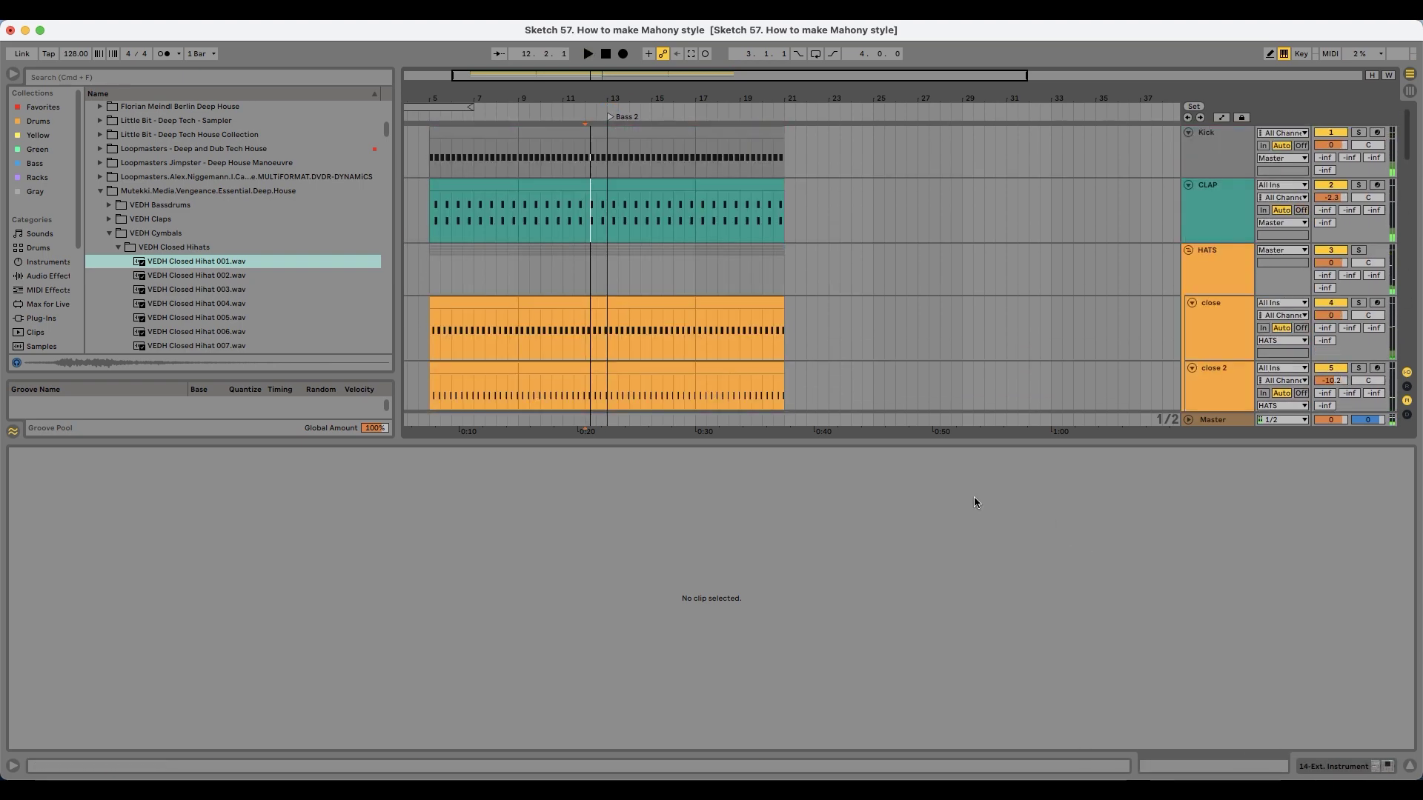
left_click_drag(938, 439, 921, 623)
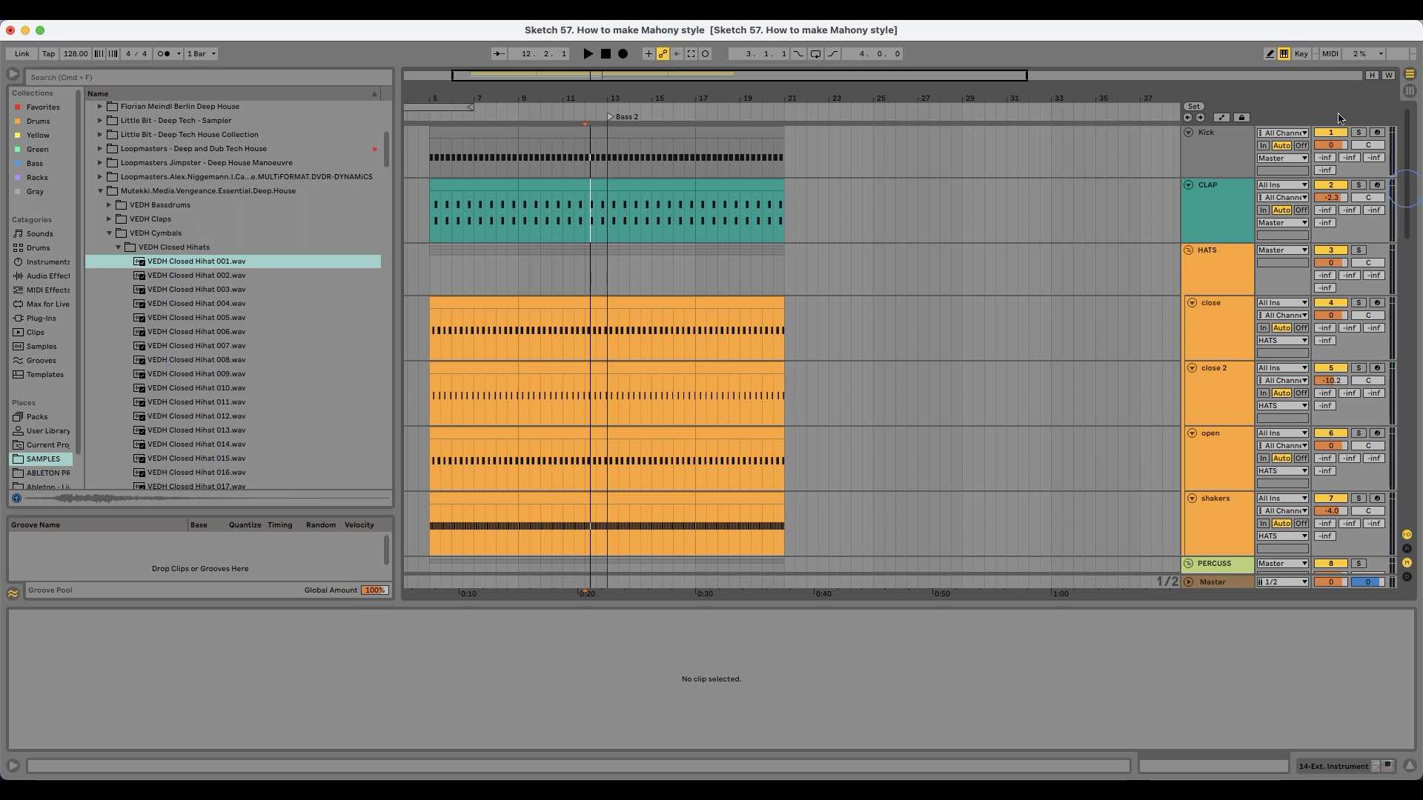
key("space")
left_click_drag(596, 137, 519, 144)
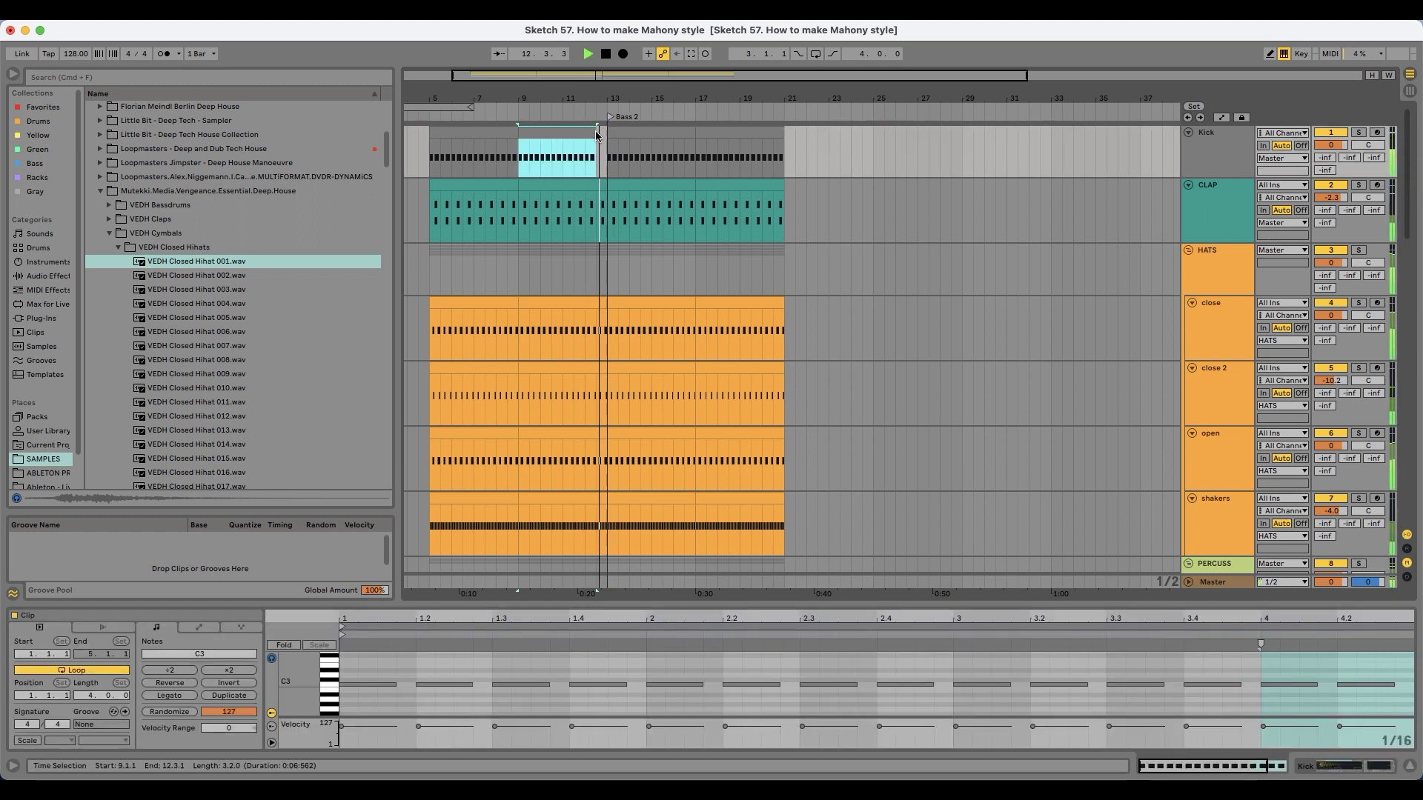
mouse_move(625, 92)
left_mouse_down()
mouse_move(585, 95)
mouse_move(631, 91)
left_mouse_up()
scroll(691, 425, "down", 10)
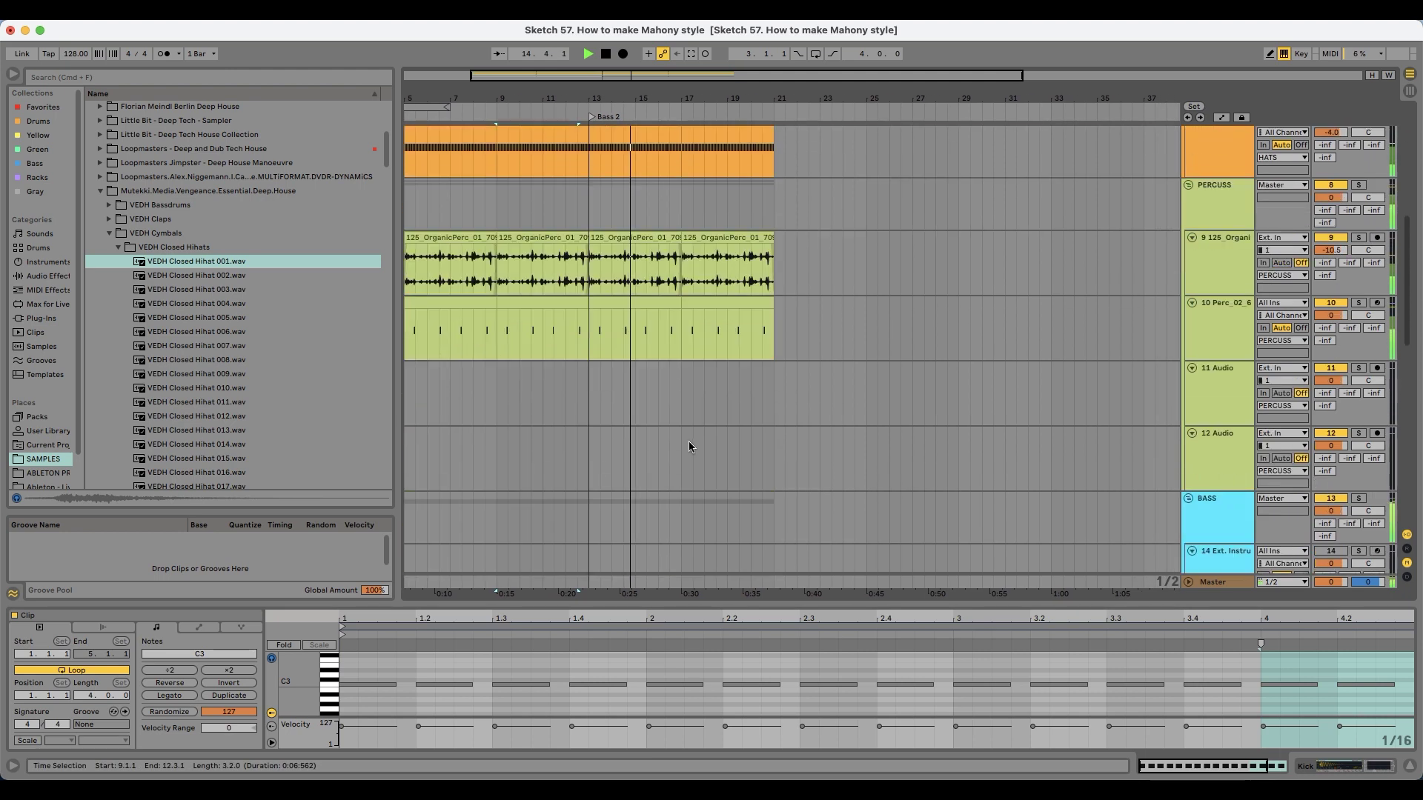
scroll(621, 412, "up", 8)
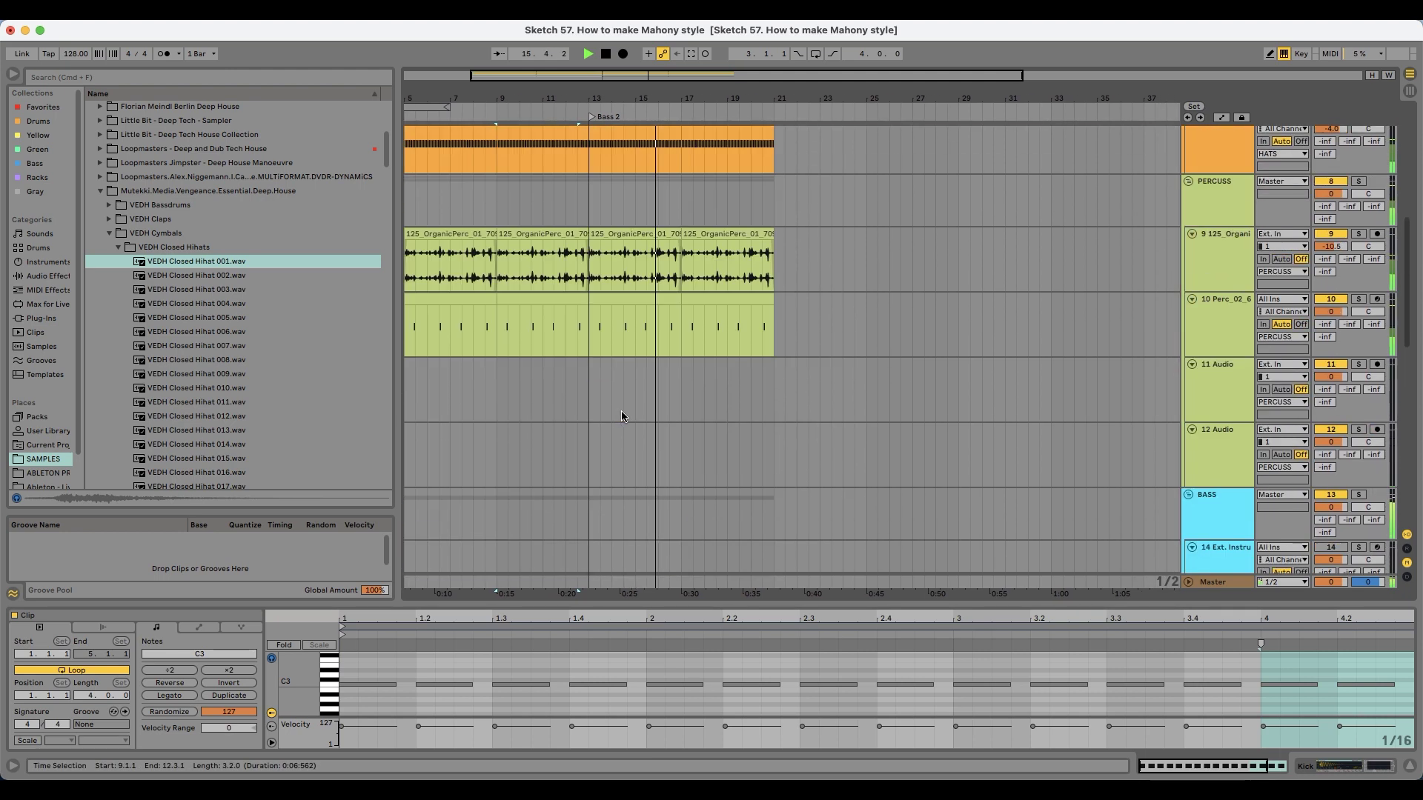
scroll(626, 413, "up", 3)
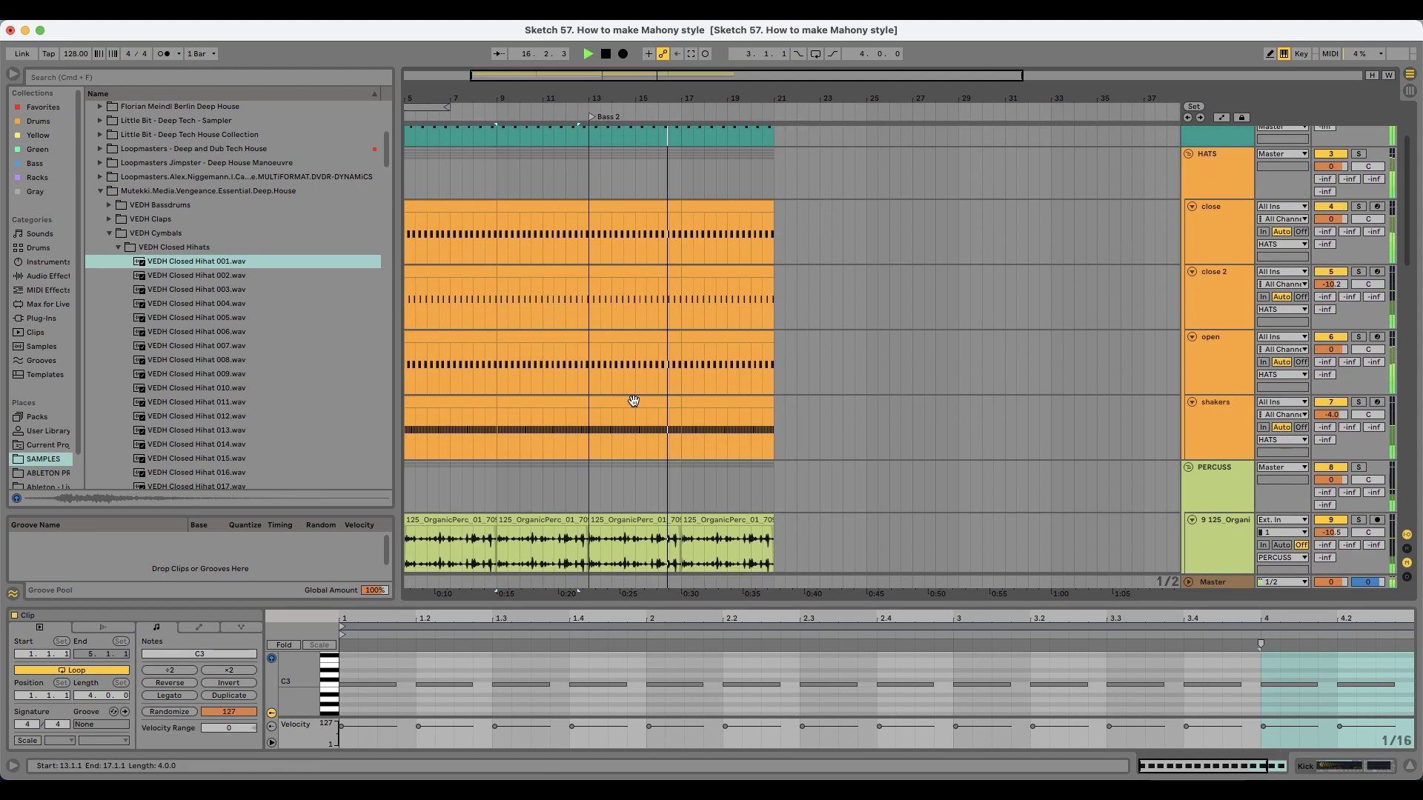
Step: Set the open hat track's volume to -0.9 dB during playback
left_click(1221, 353)
key("space")
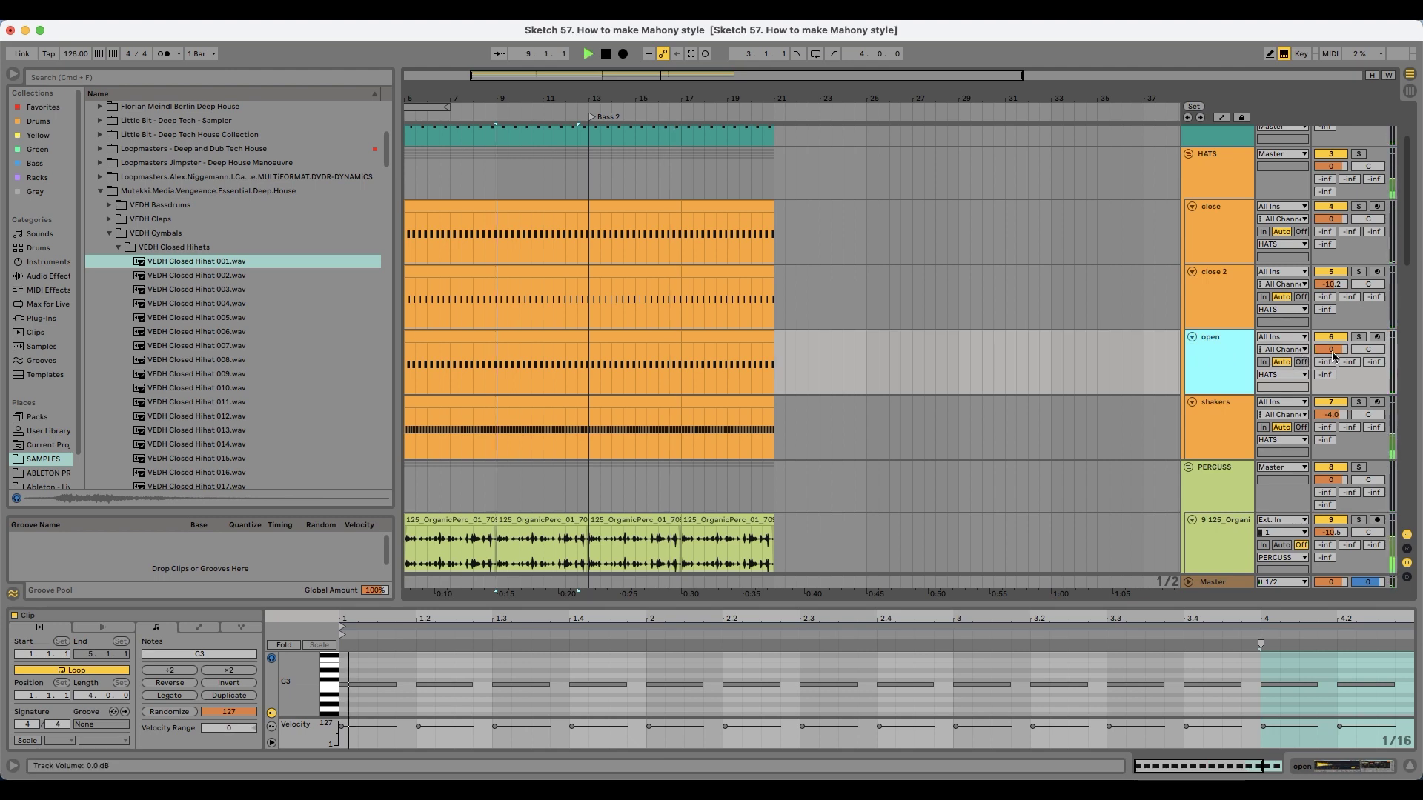
left_click_drag(1332, 351, 1332, 358)
left_click(1216, 342)
key("space")
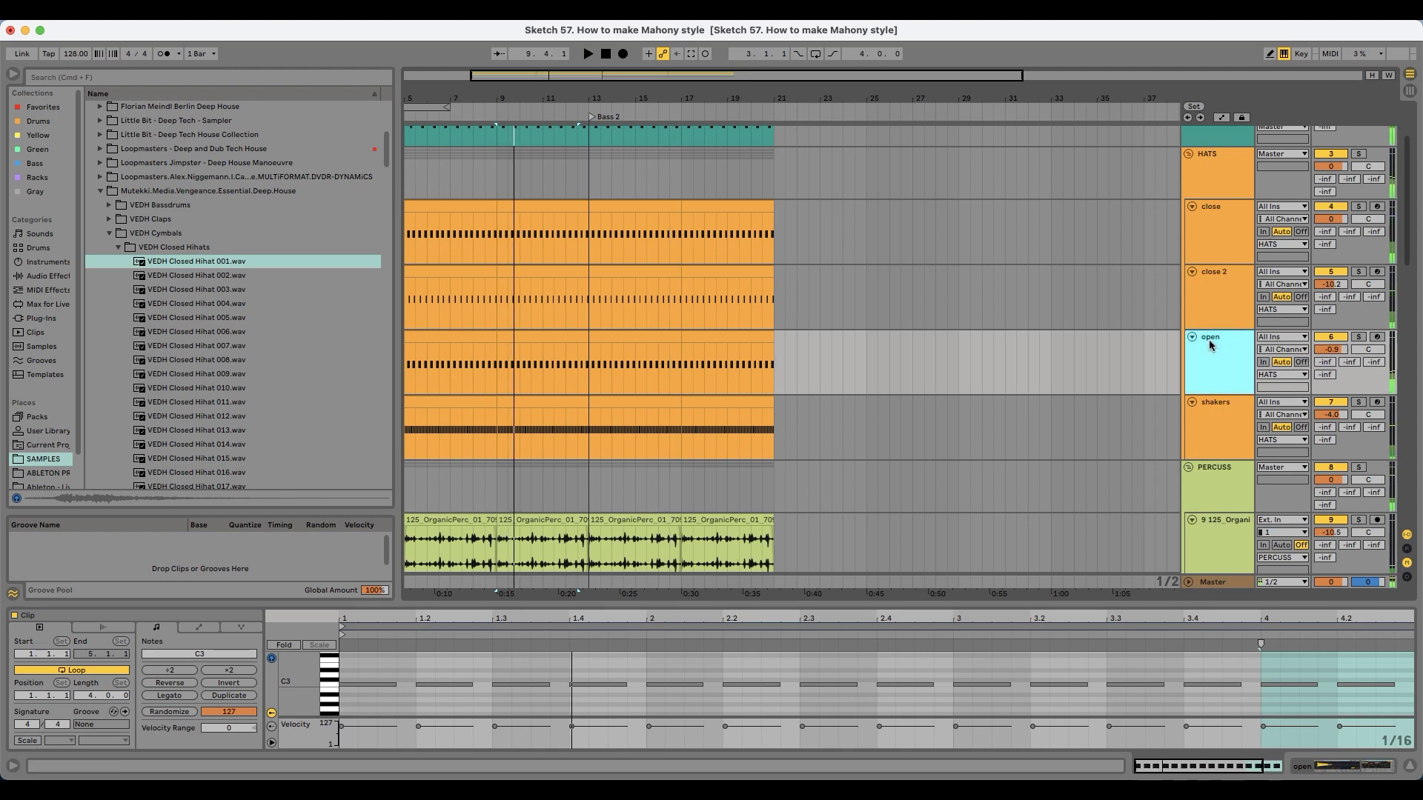
Step: Insert a MIDI track below the open hat track and collapse the VEDH Closed Hihats sample folder
key("super+shift+t")
left_click(220, 304)
left_click(220, 317)
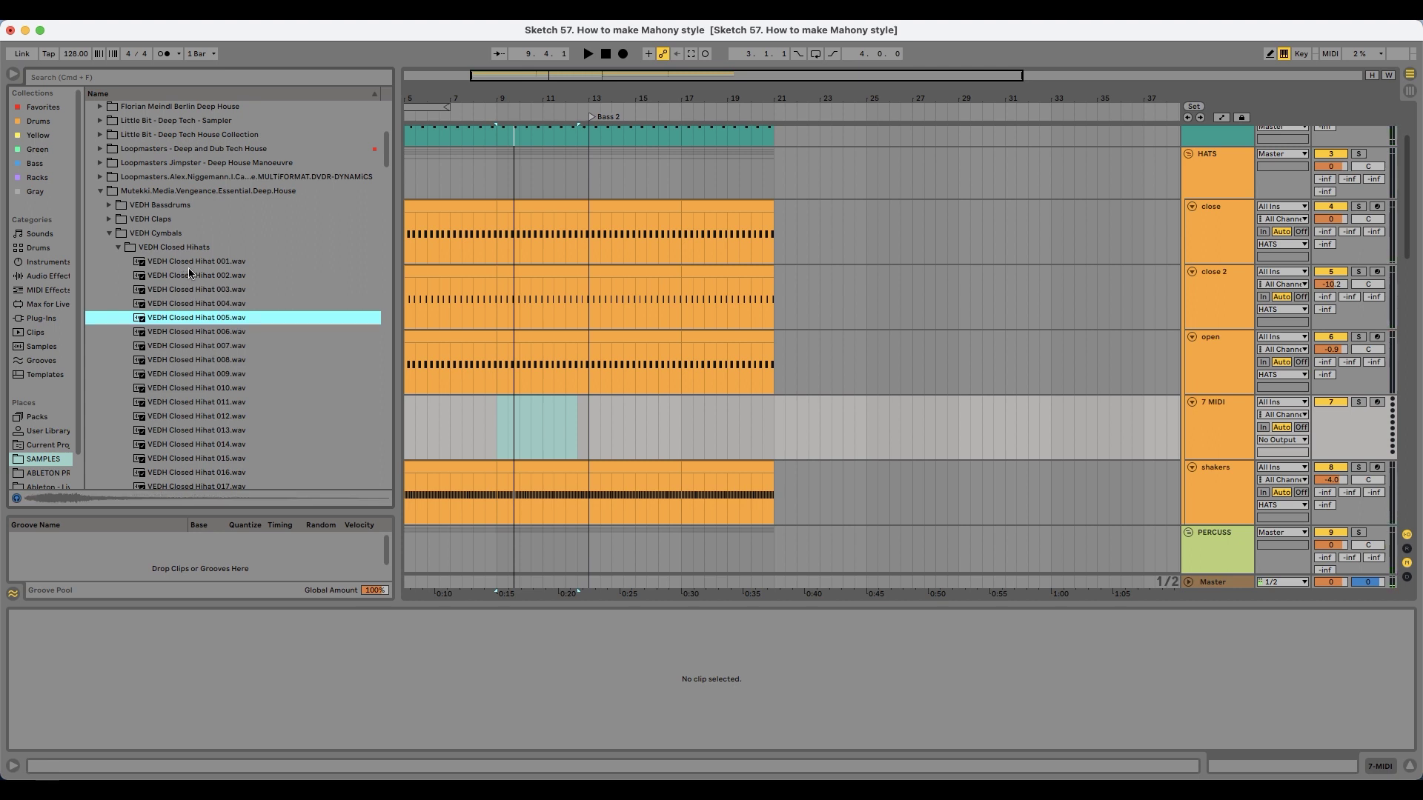
left_click(191, 248)
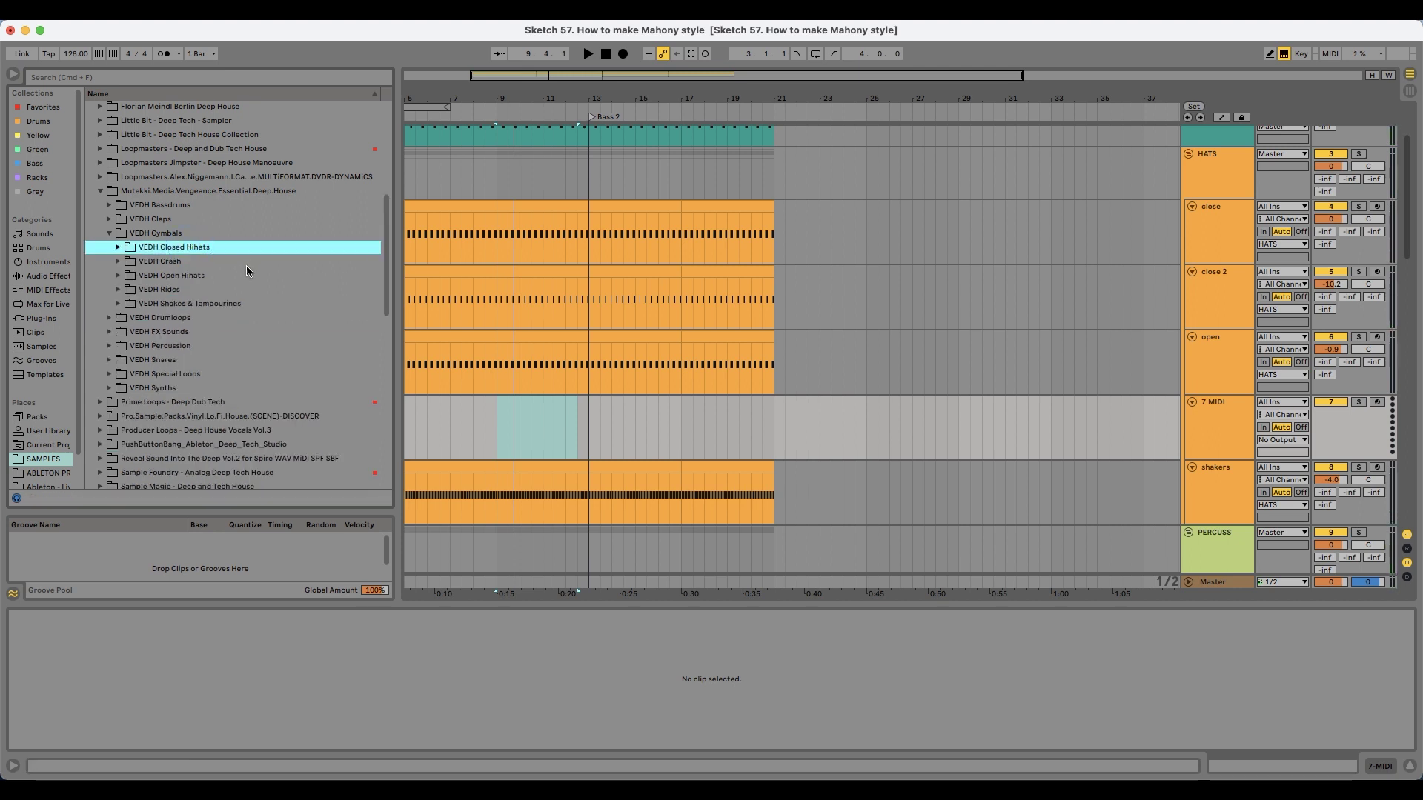
Step: Expand the VEDH Open Hihats folder and audition its first samples
left_click(211, 278)
key("Down")
key("Down")
scroll(269, 409, "down", 3)
key("Down")
key("Down")
key("Down")
key("Down")
scroll(268, 409, "down", 1)
scroll(267, 410, "down", 2)
Step: Name the new MIDI track open 2 and copy the open hat clips from bar 13 to bar 21 onto it
left_click(1229, 409)
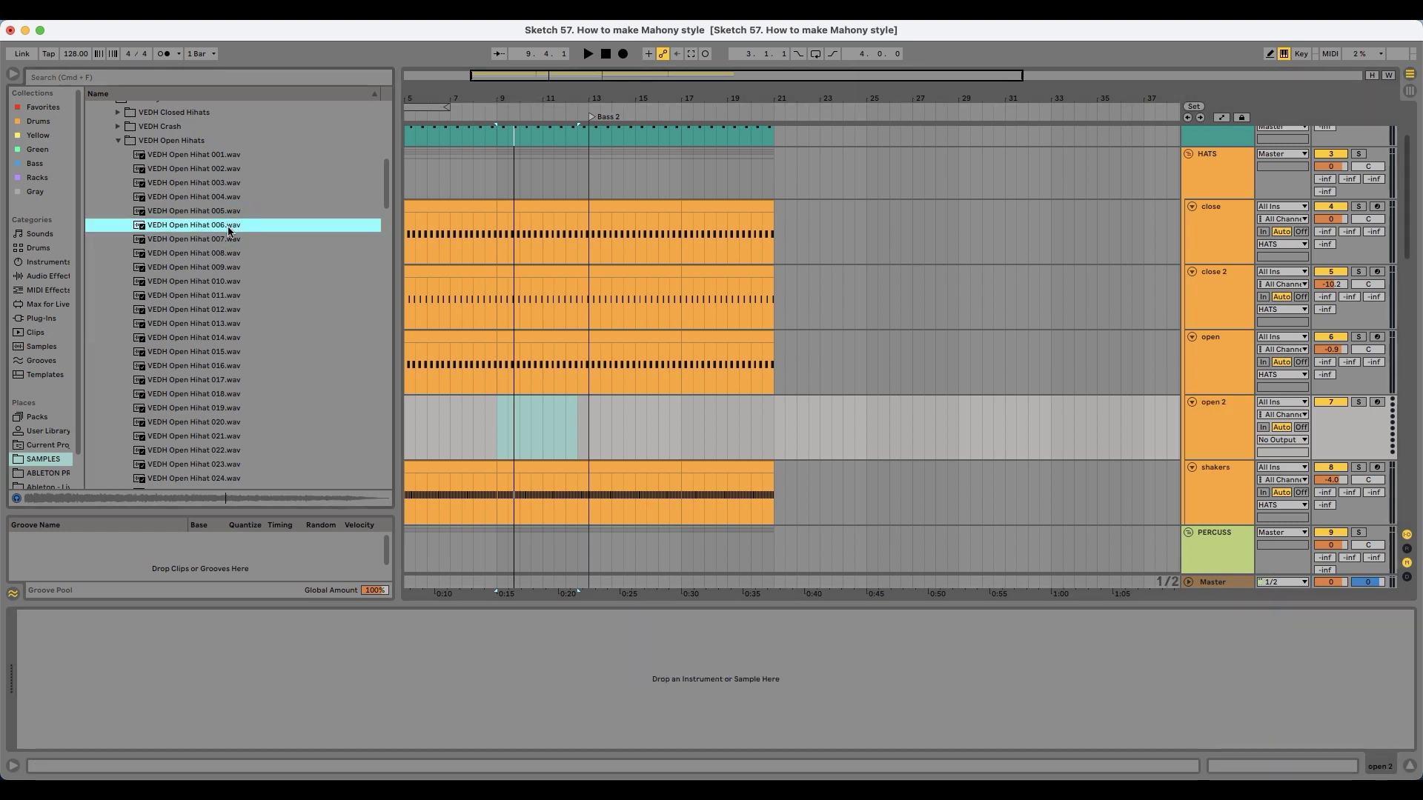
left_click(650, 339)
left_click_drag(651, 338, 650, 404)
Step: Audition further VEDH open hi-hat samples and load VEDH Open Hihat 022 onto the open 2 track
left_click(199, 240)
key("Down")
key("Down")
key("Down")
key("Down")
key("Down")
key("Down")
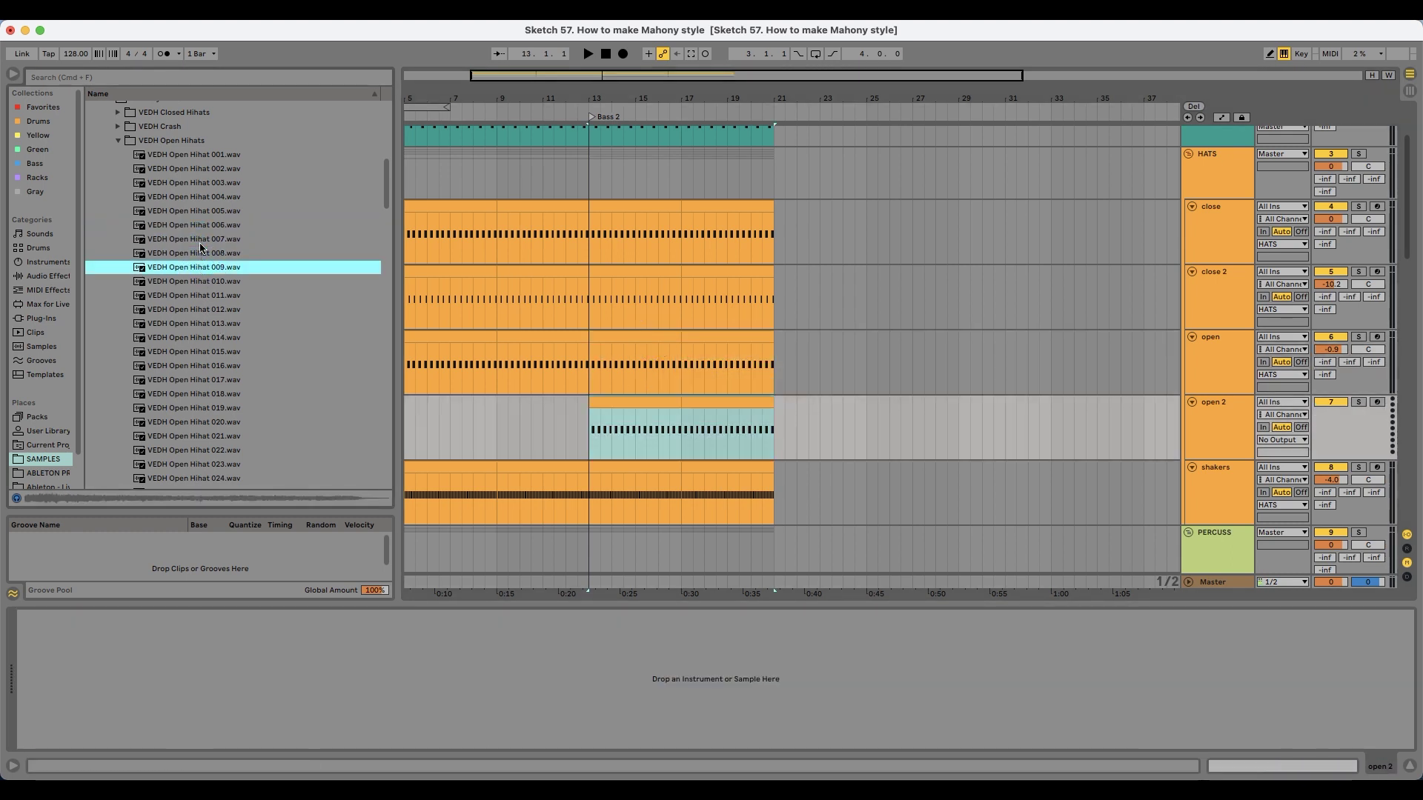
scroll(228, 376, "down", 3)
left_click(228, 375)
key("Up")
key("Down")
key("Down")
key("Up")
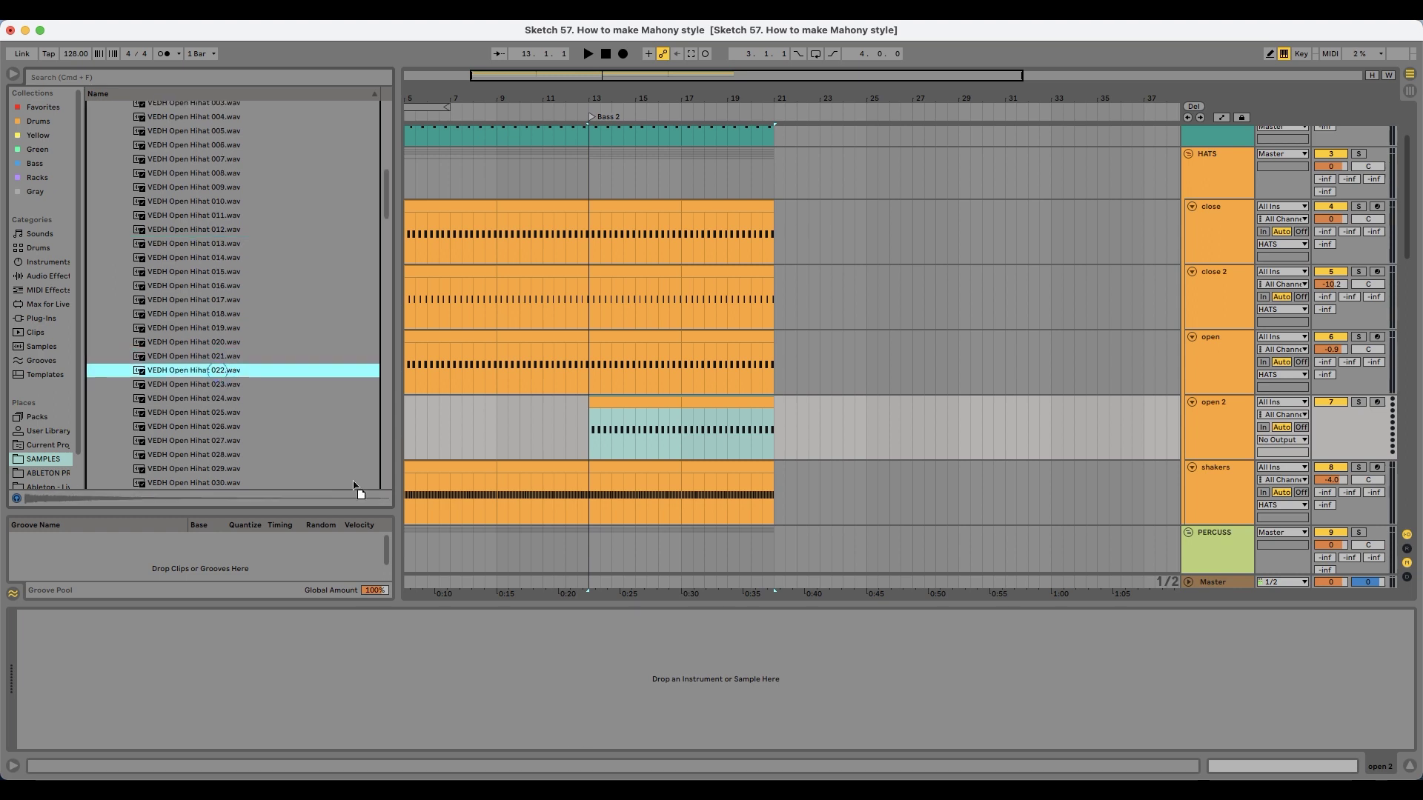
left_click_drag(537, 706, 537, 705)
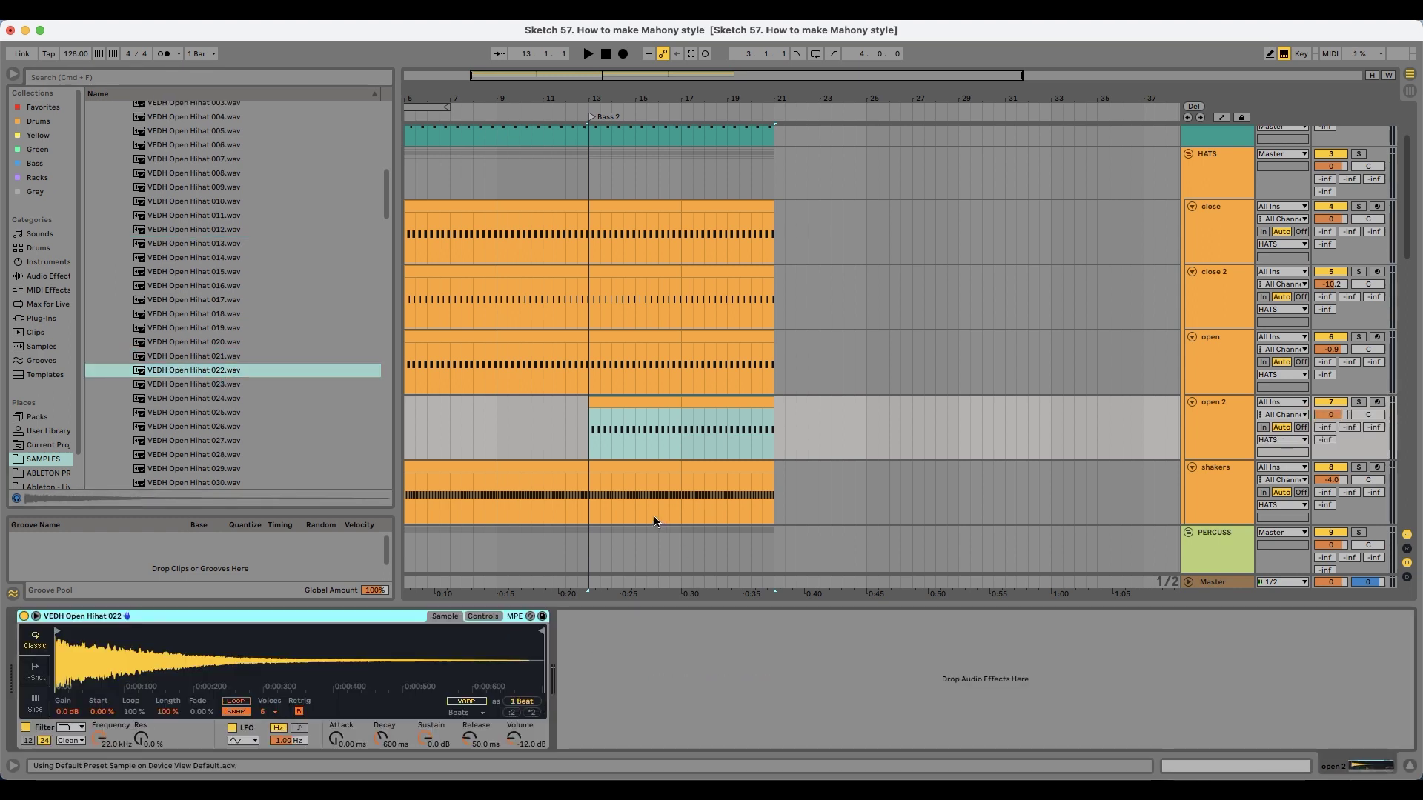
Step: Set the VEDH Open Hihat 022 sample's gain to -14 dB, checking the open 2 track soloed and in the full mix
left_click(1359, 402)
key("space")
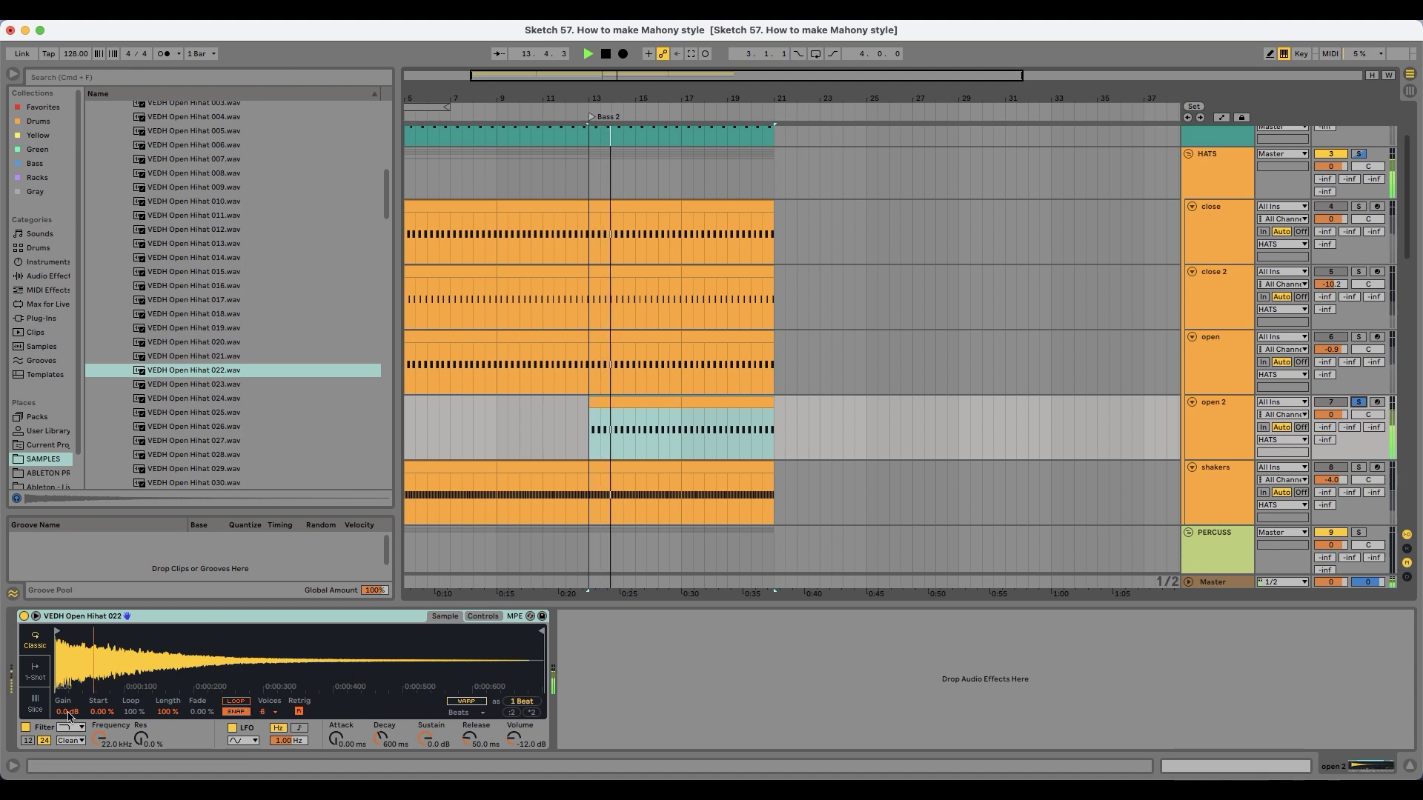
left_click_drag(69, 716, 68, 742)
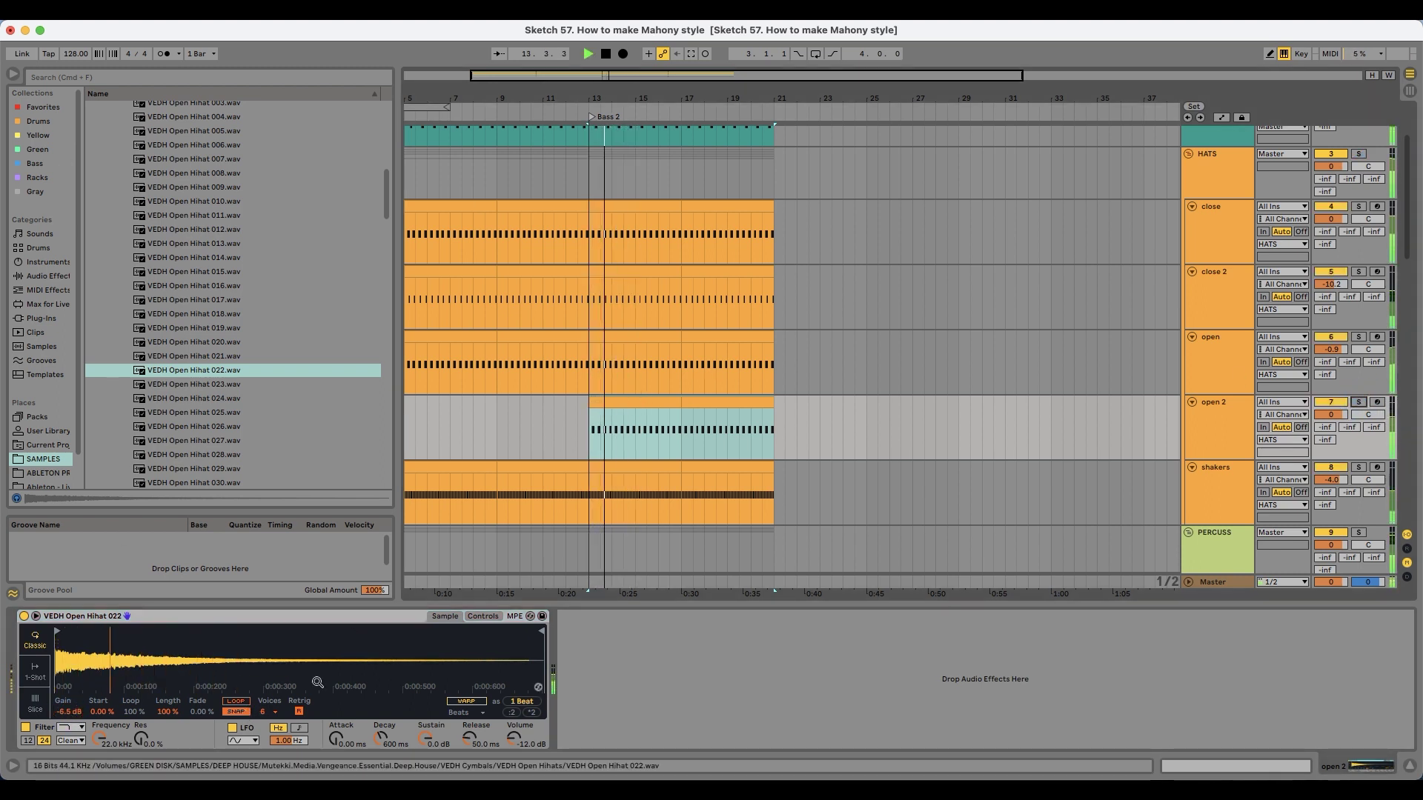
left_click_drag(69, 711, 69, 725)
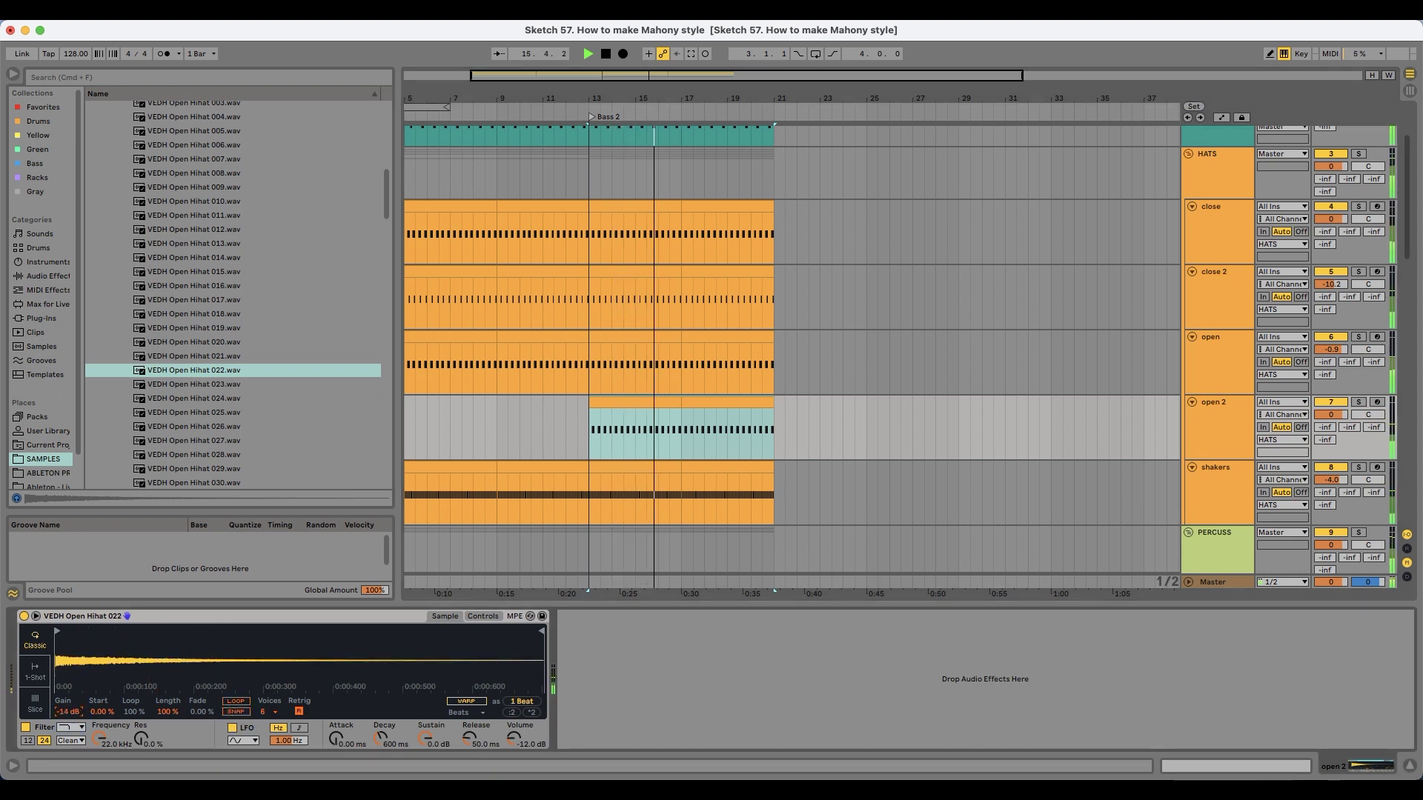
left_click(804, 401)
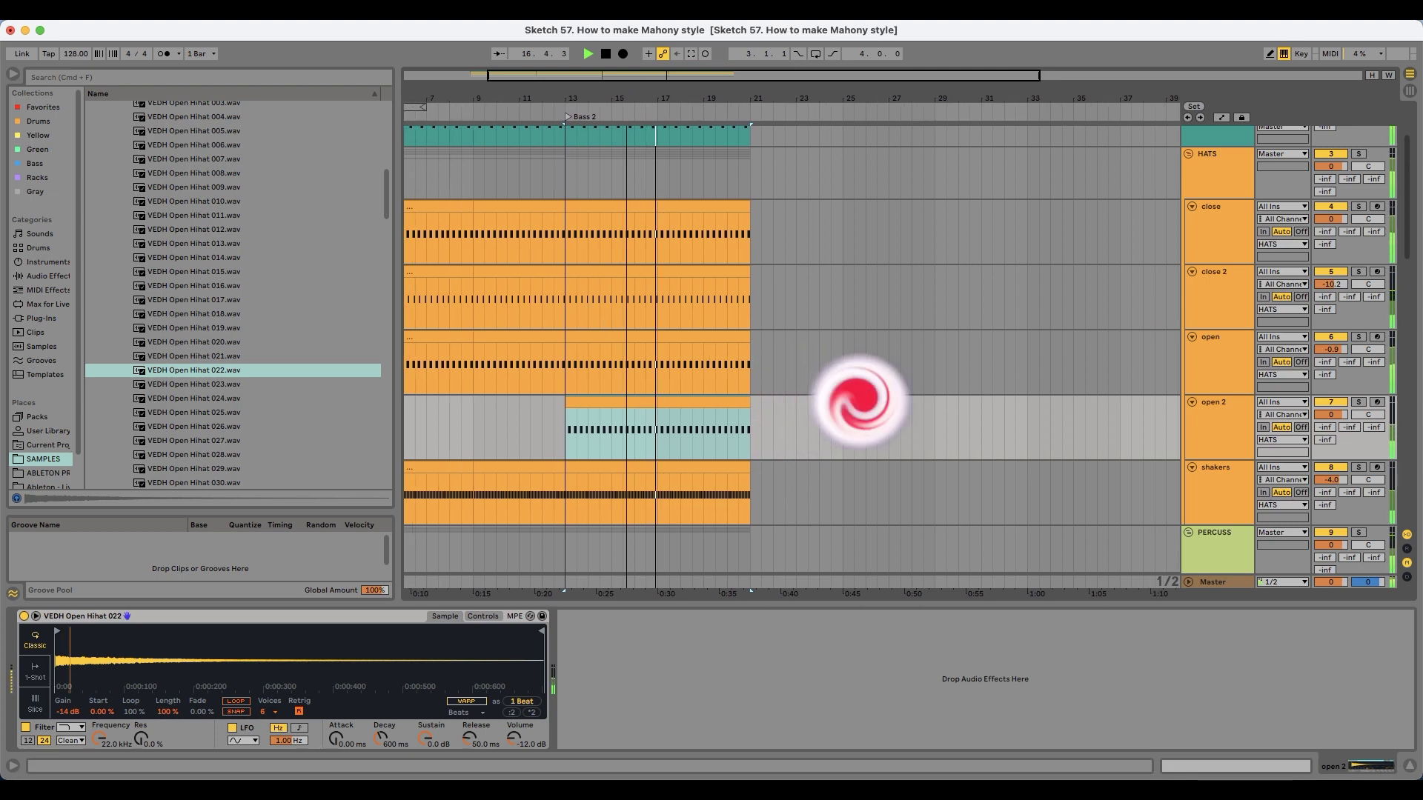
scroll(916, 428, "up", 3)
left_click(916, 428)
key("space")
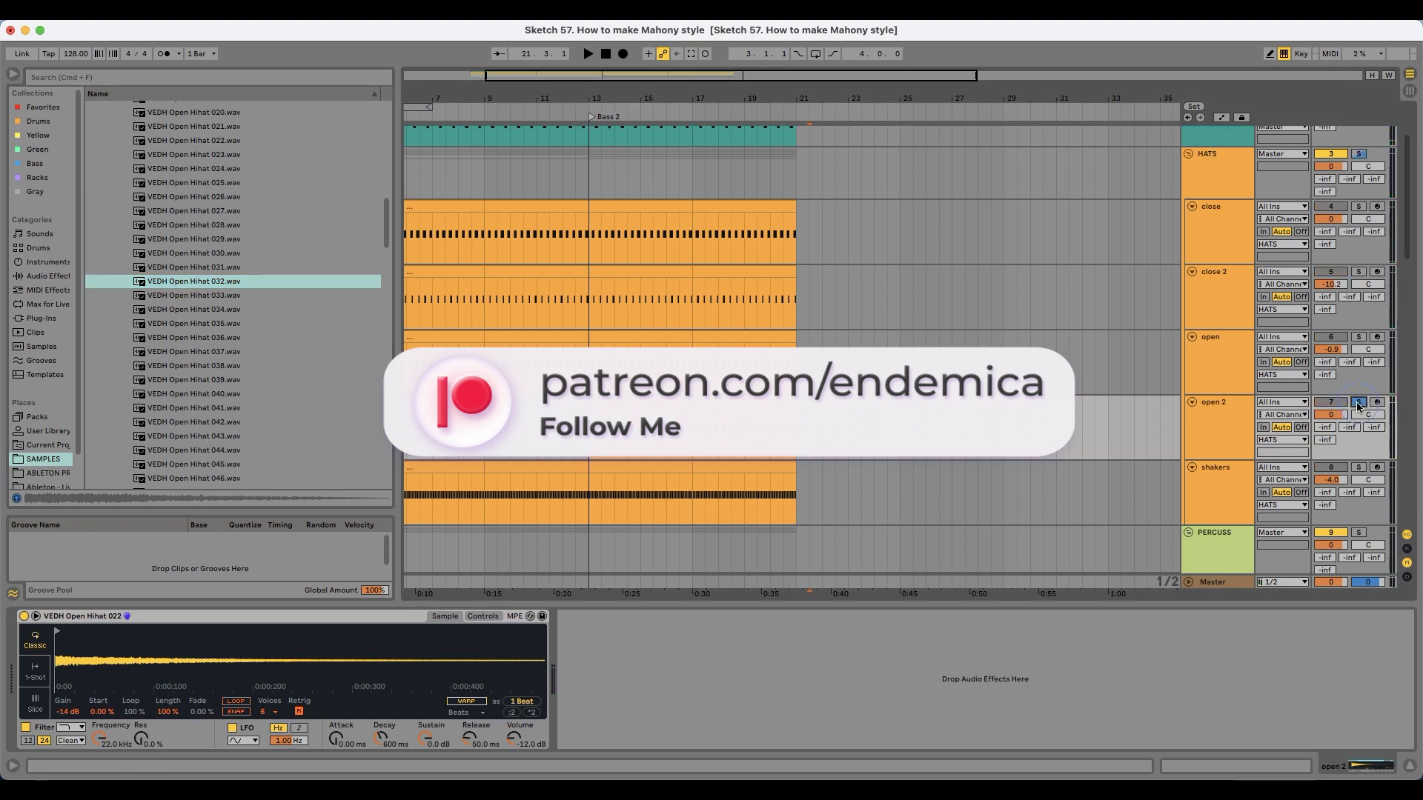
Step: Replace the open 2 track's sample with VEDH Open Hihat 032 and set its gain to -13 dB
left_click(626, 401)
key("space")
key("space")
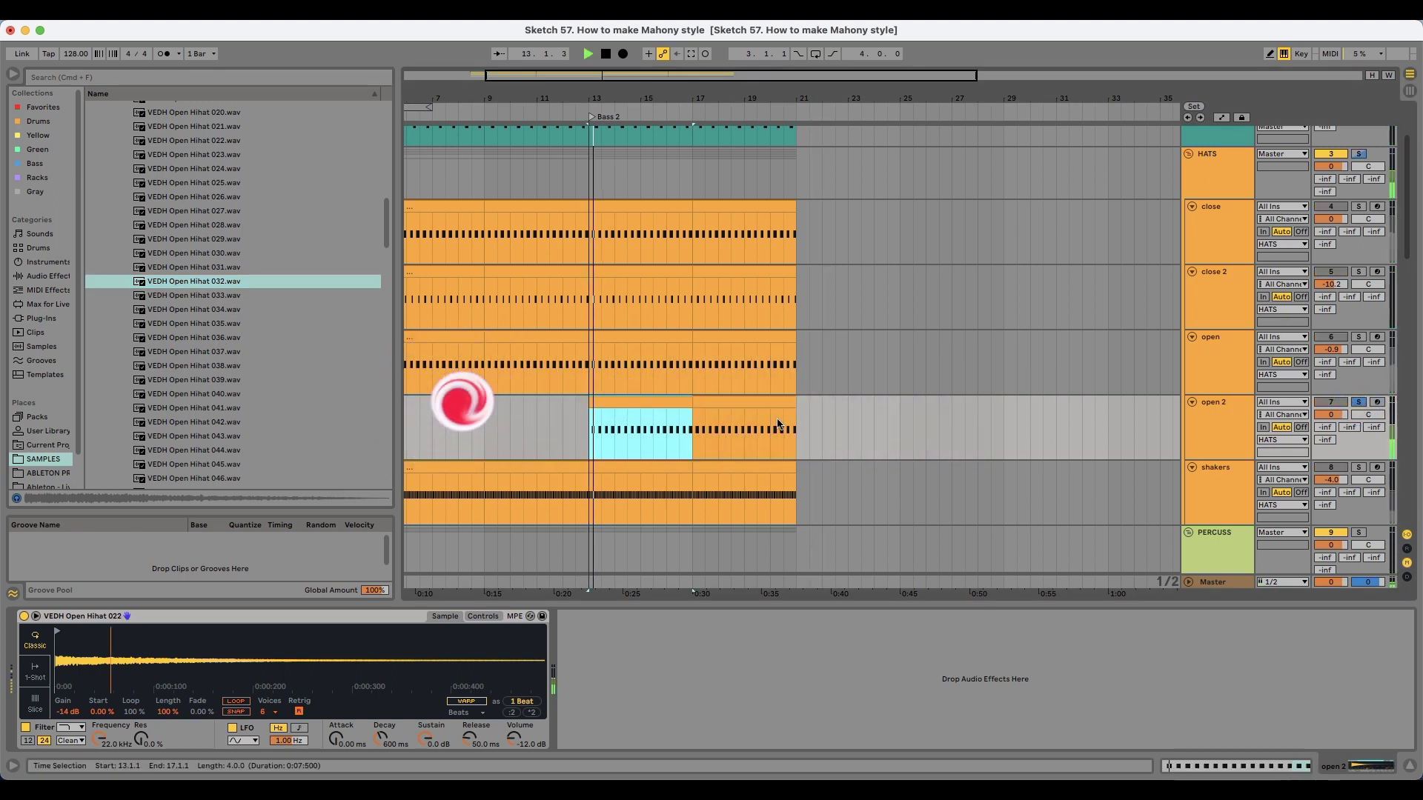
left_click_drag(191, 282, 223, 644)
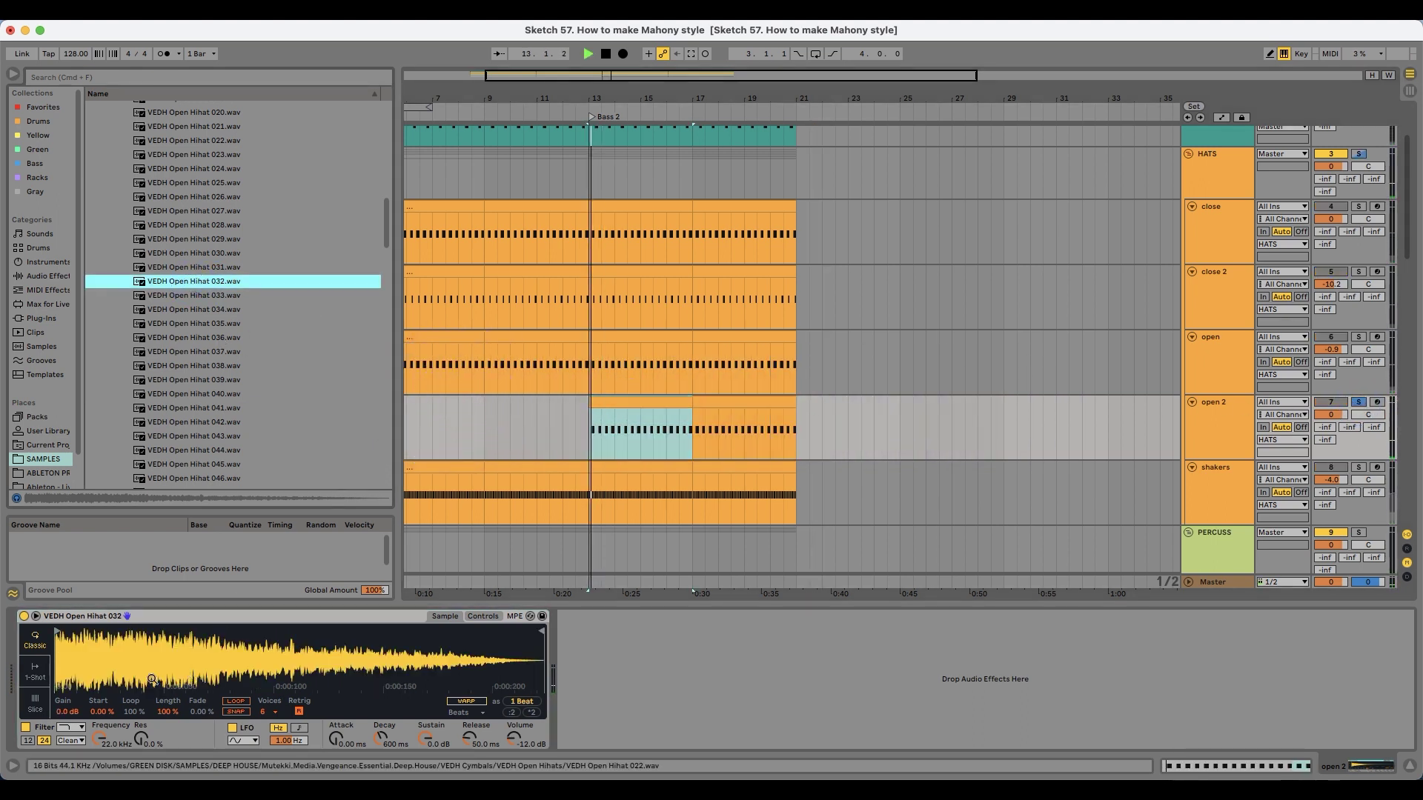
left_click_drag(66, 711, 66, 737)
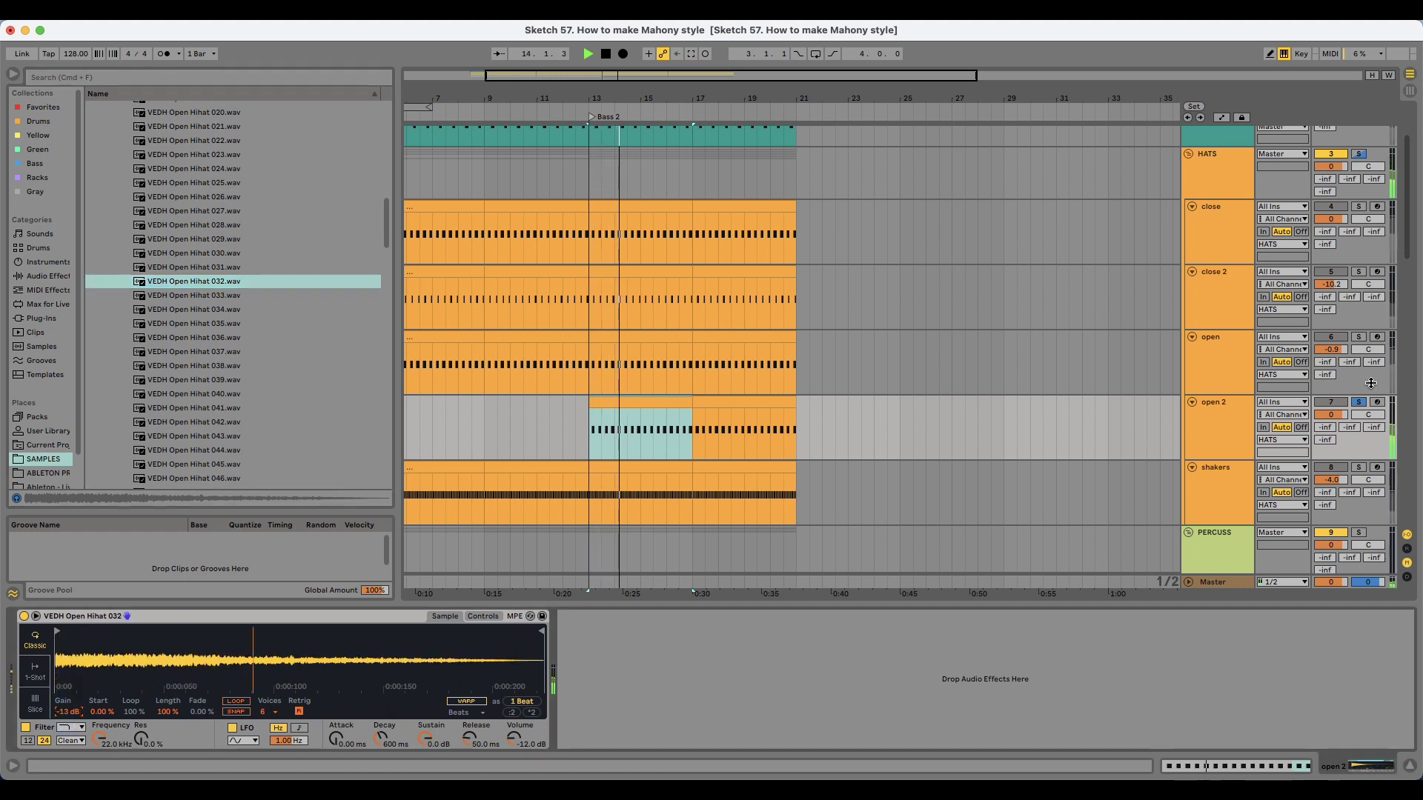
Step: Add an EQ Eight to the open 2 track with a low cut at 333 Hz and check it in the full mix
left_click(48, 276)
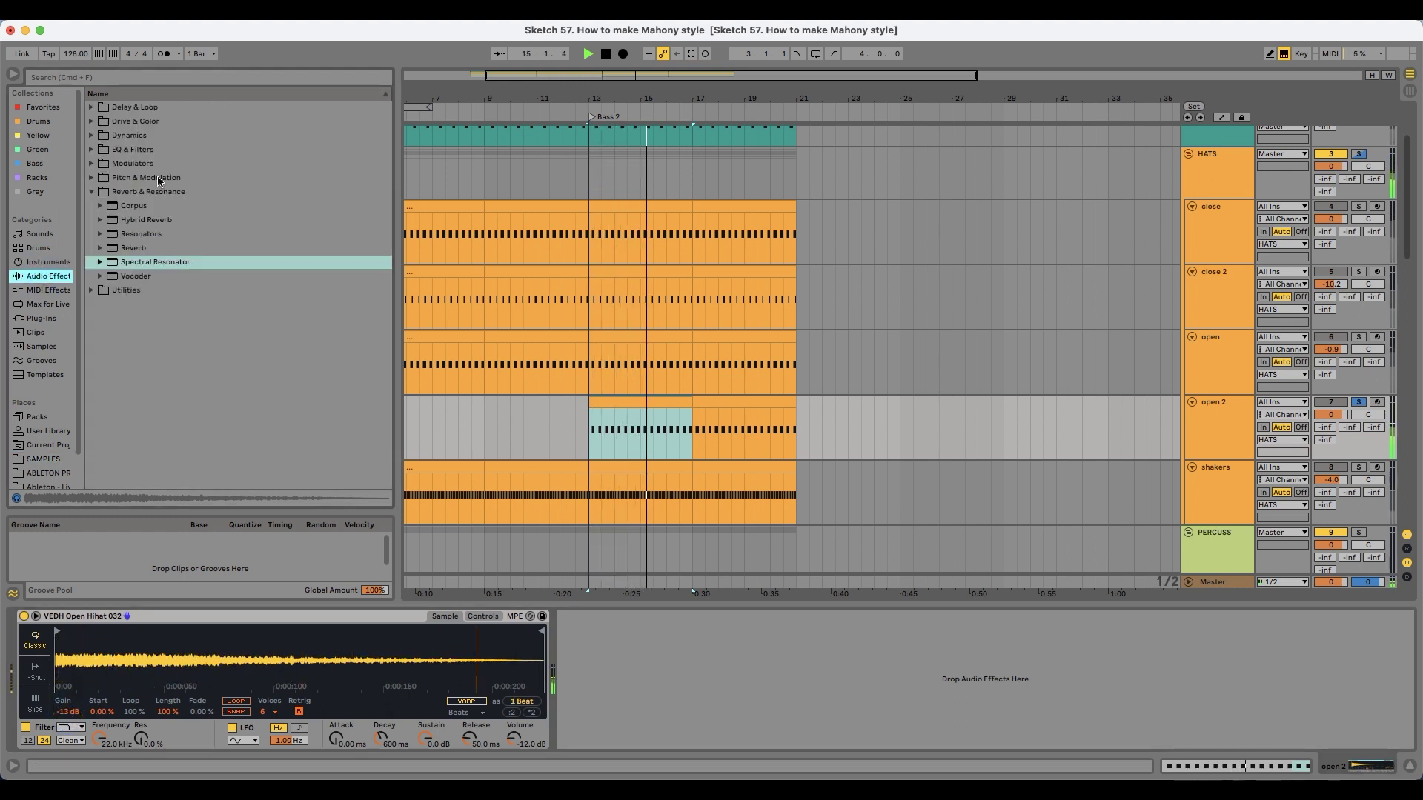
left_click(134, 149)
left_click_drag(136, 191, 721, 686)
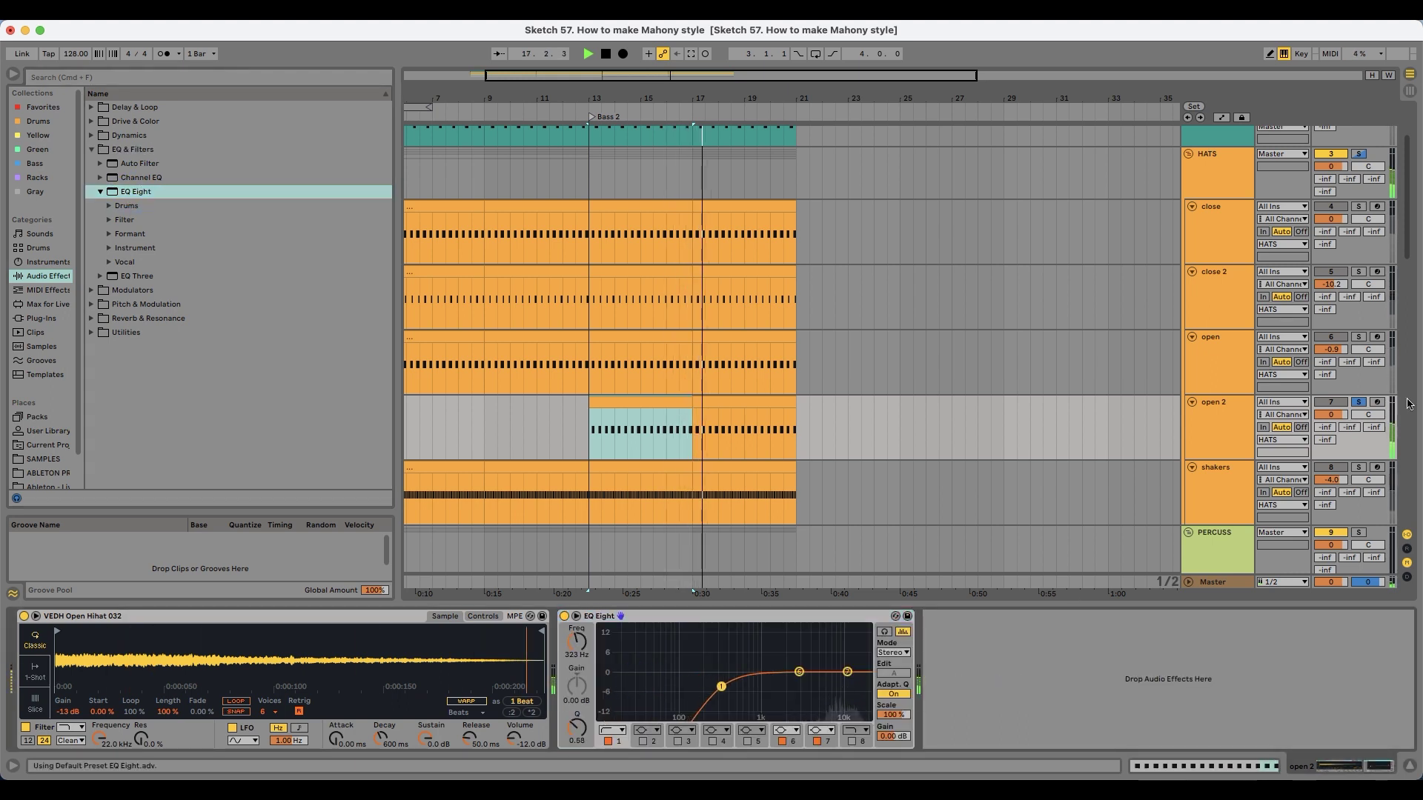
key("space")
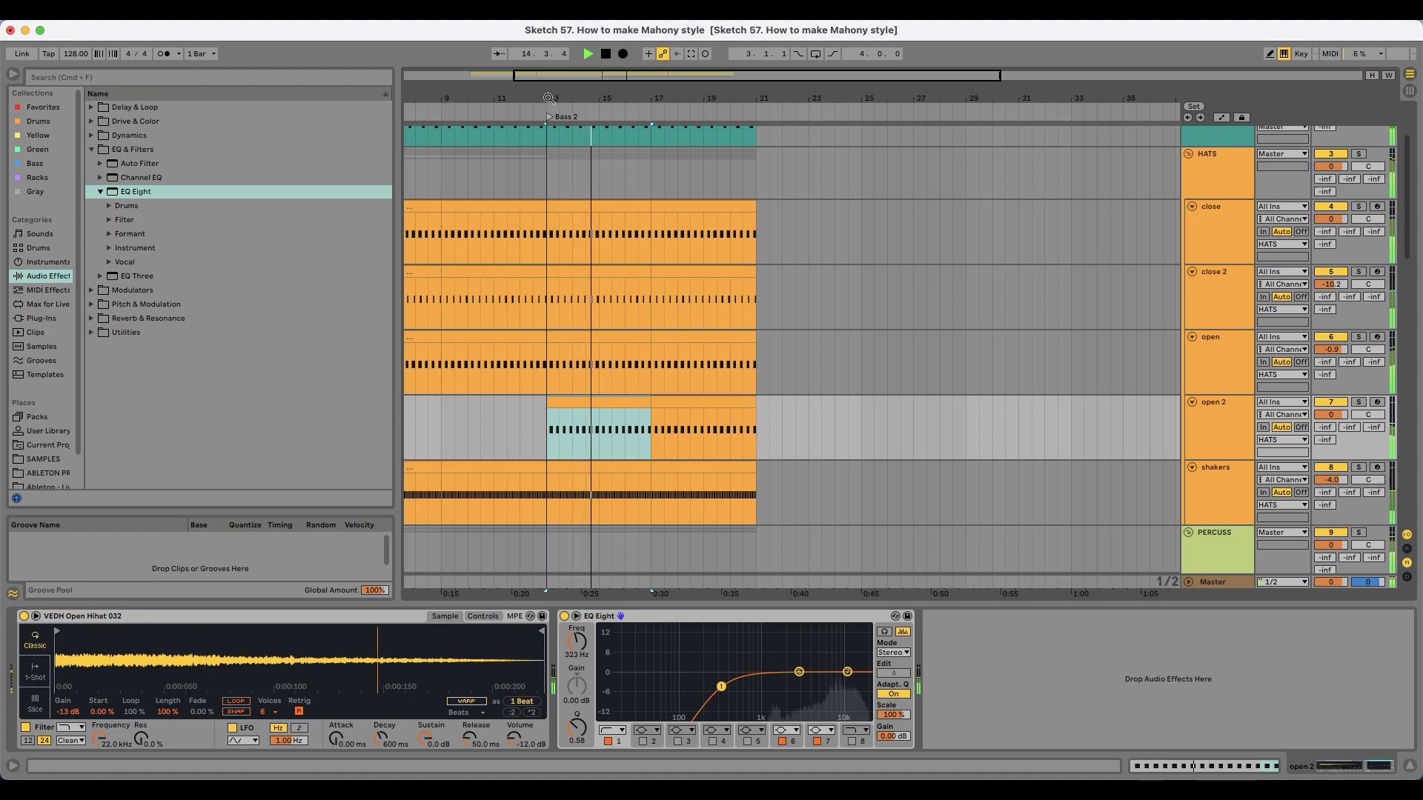
left_click(808, 432)
key("space")
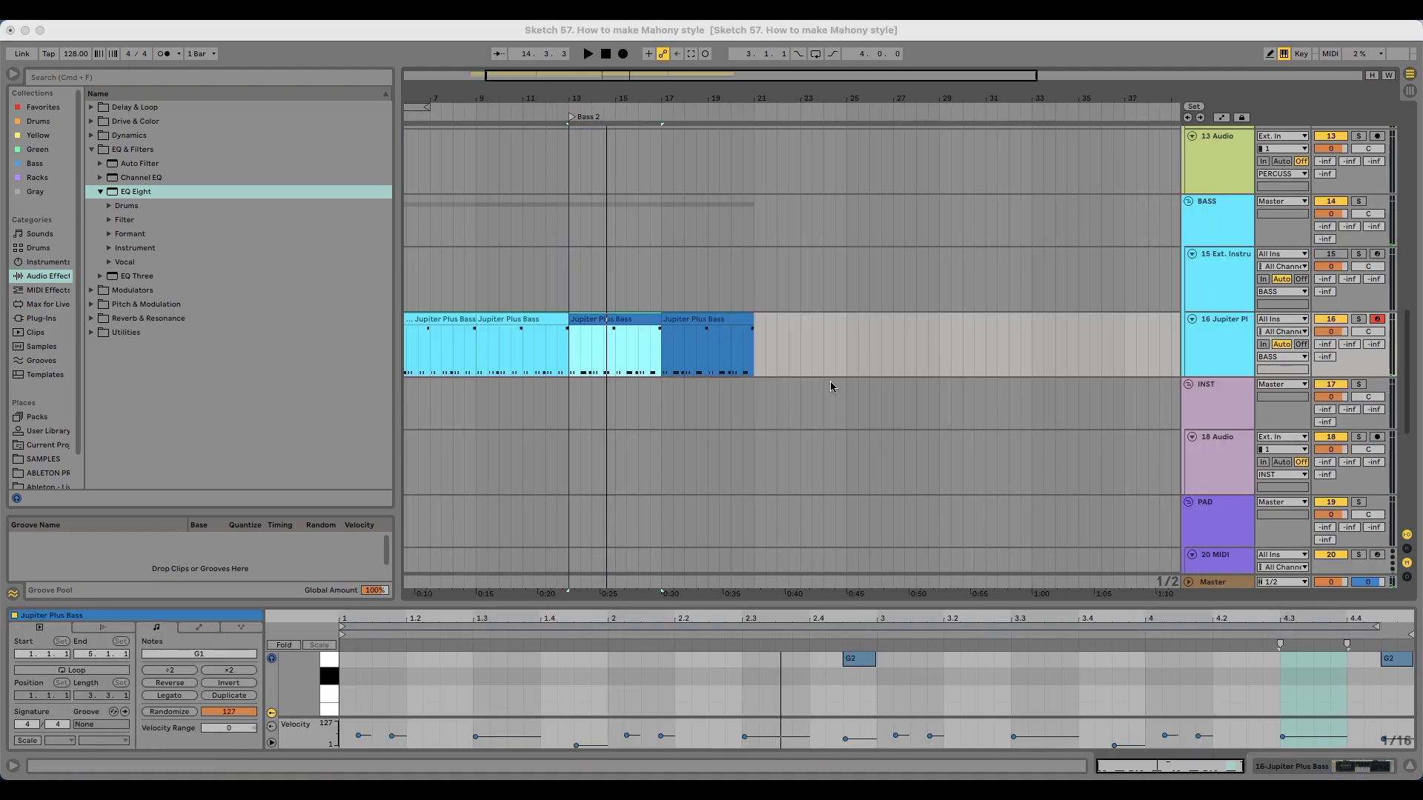
Step: Solo the Jupiter Plus Bass track, play it from bar 13 and display its device chain
left_click(802, 332)
left_click(767, 334)
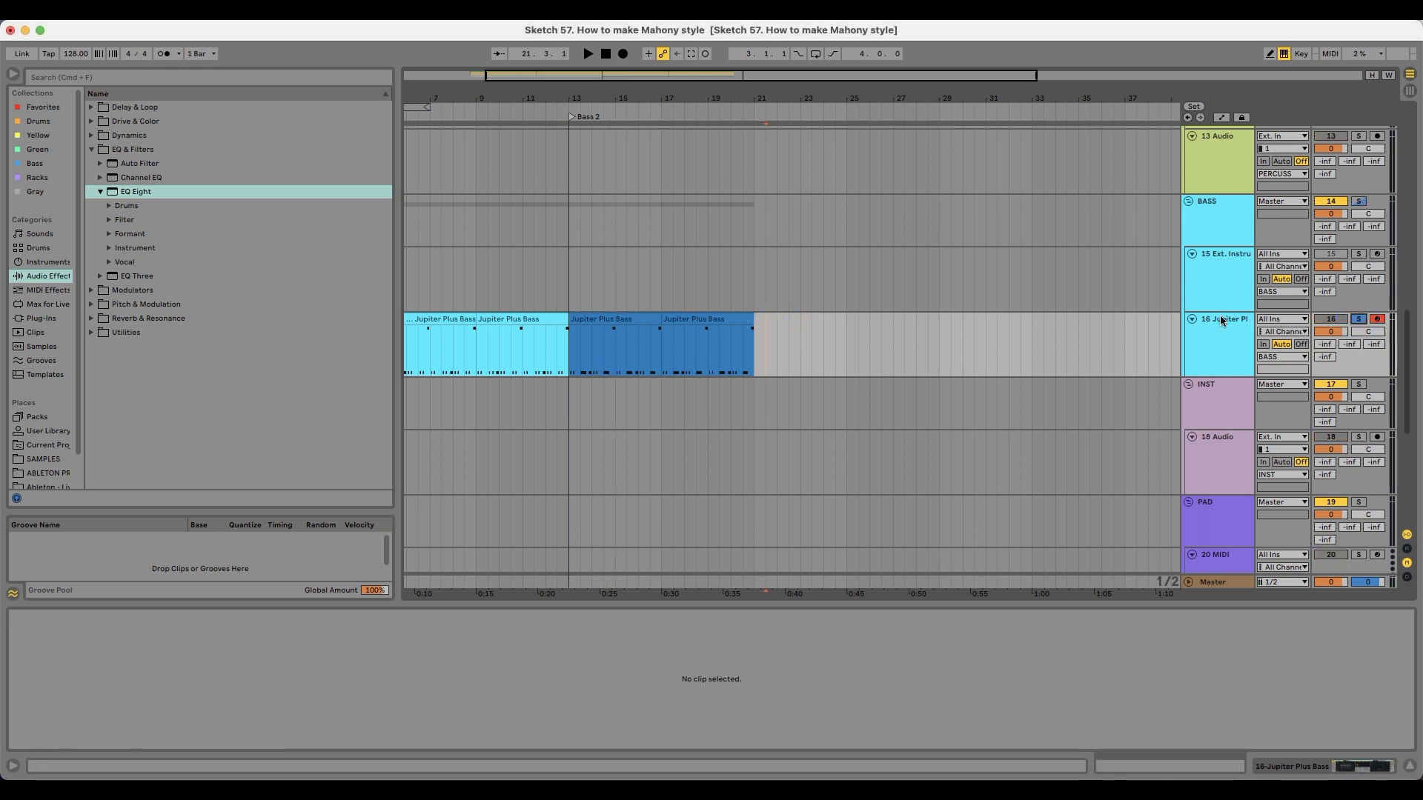
left_click(584, 322)
key("space")
double_click(1223, 329)
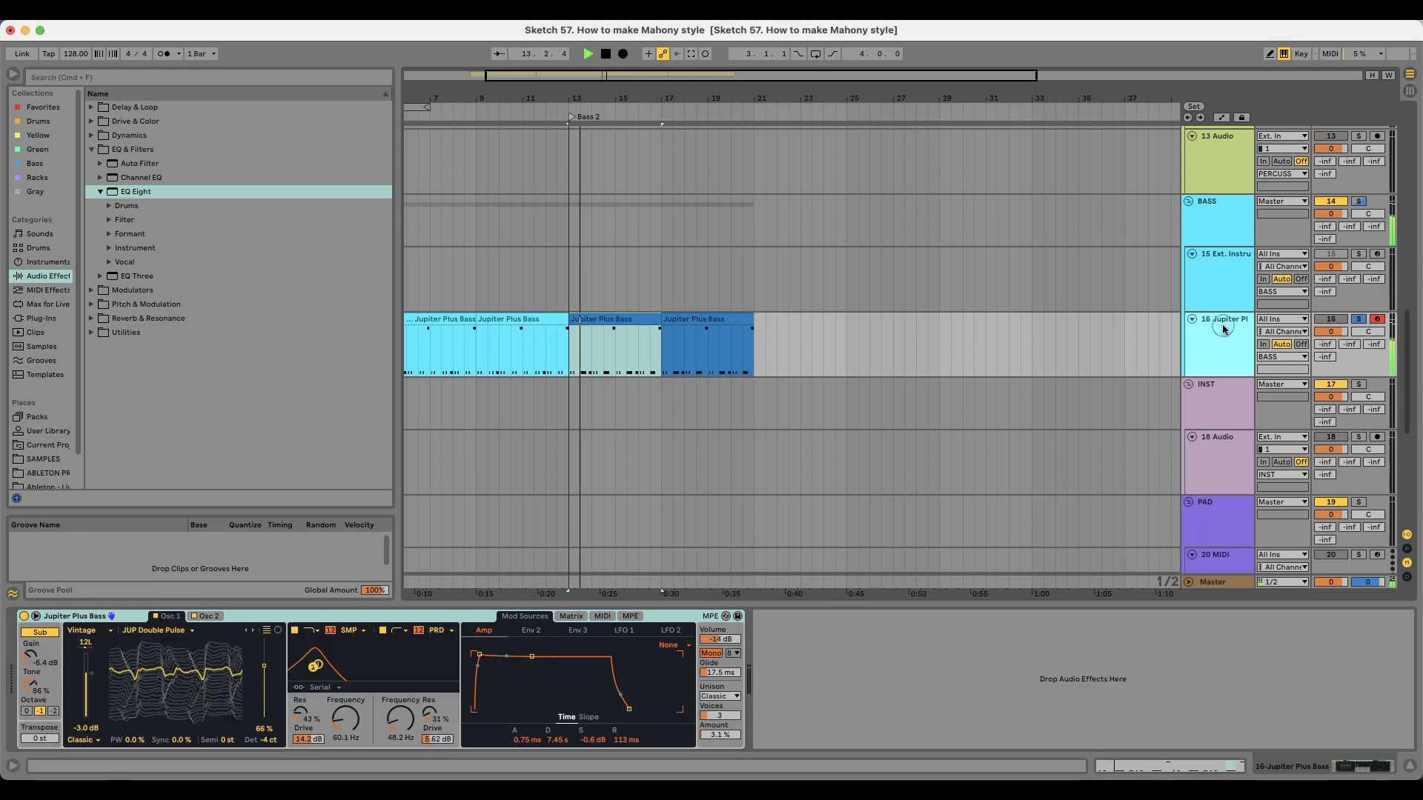
Step: Add an EQ Eight to the bass track with a steep low cut at 20 Hz in M/S mode, and collapse the device
left_click_drag(144, 191, 787, 706)
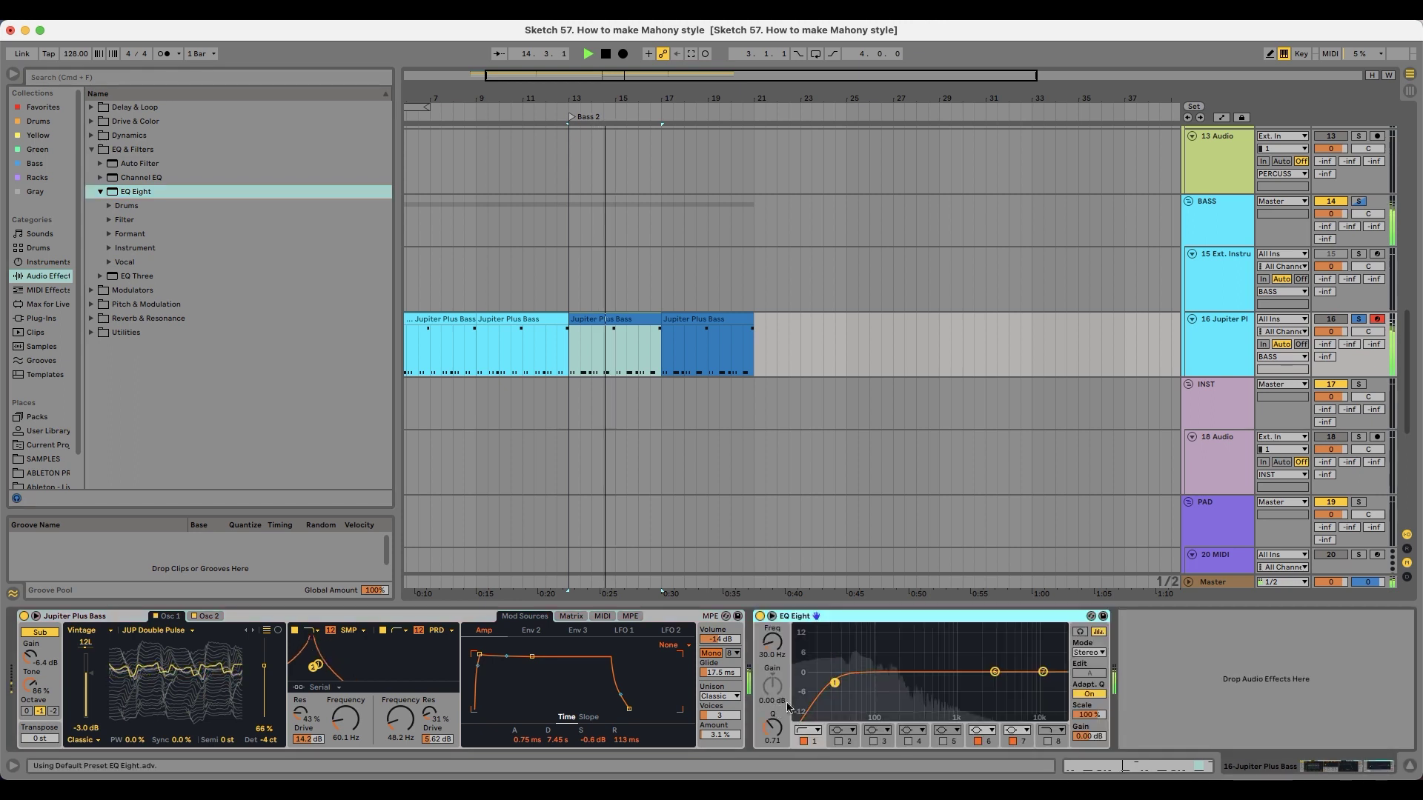
left_click(808, 731)
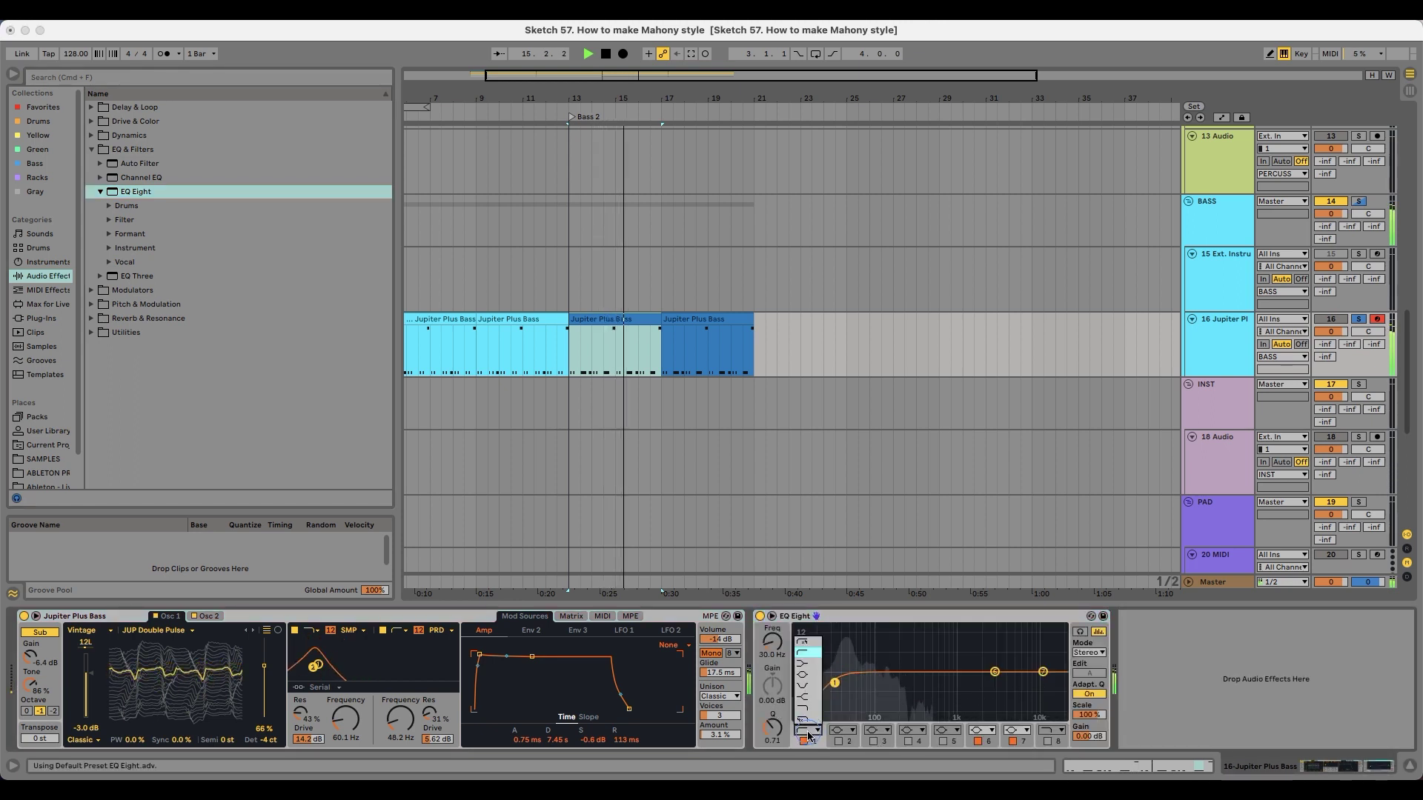
left_click(812, 651)
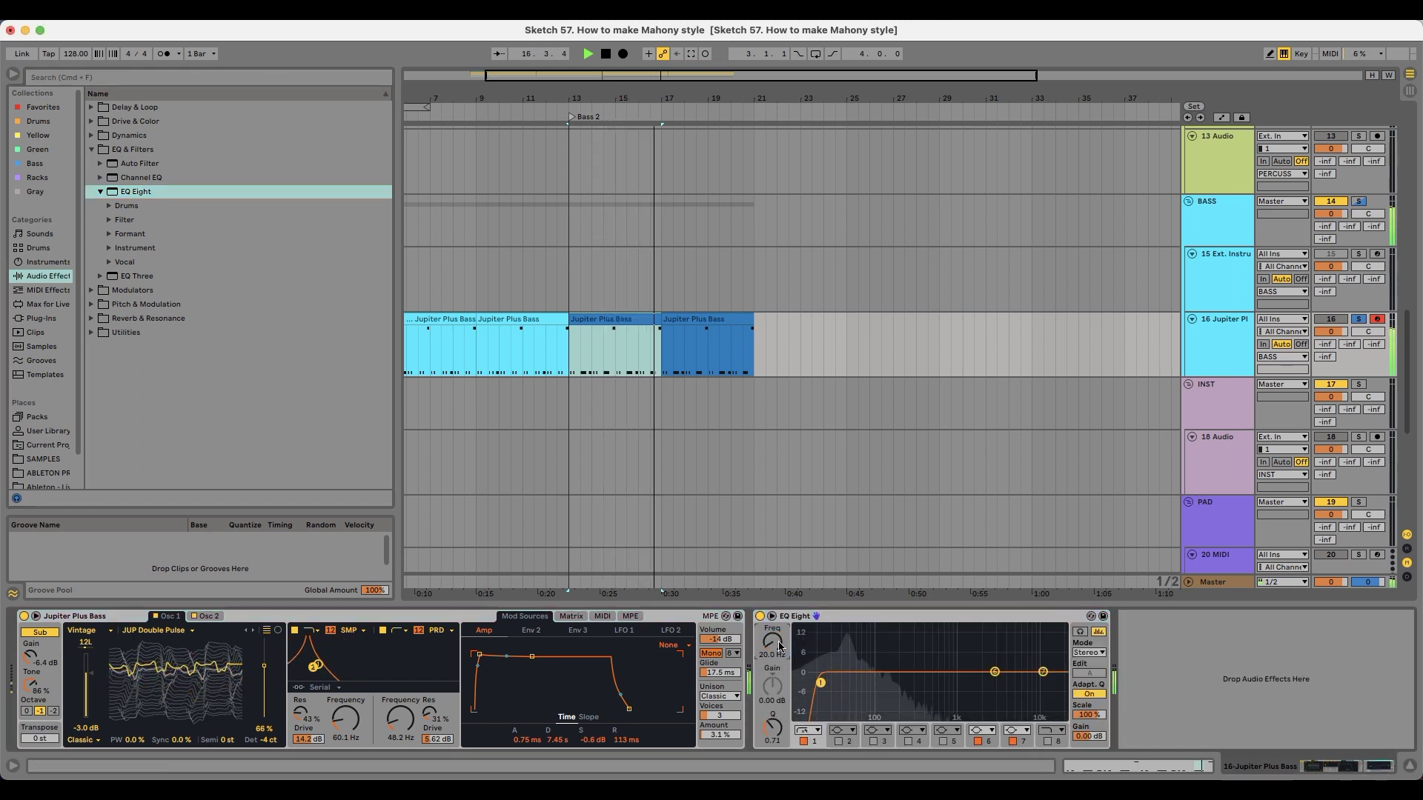
left_click(1088, 652)
left_click(1083, 688)
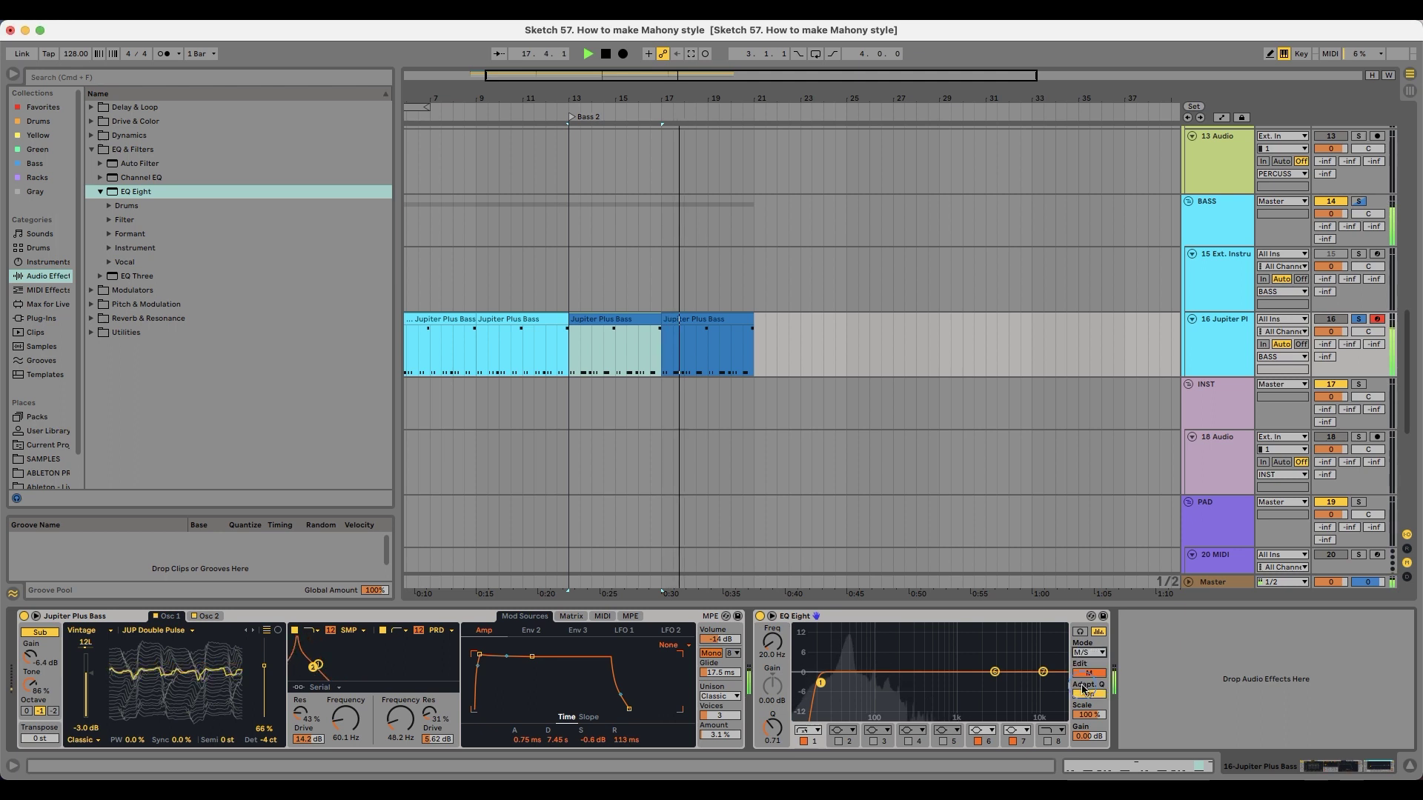
double_click(889, 616)
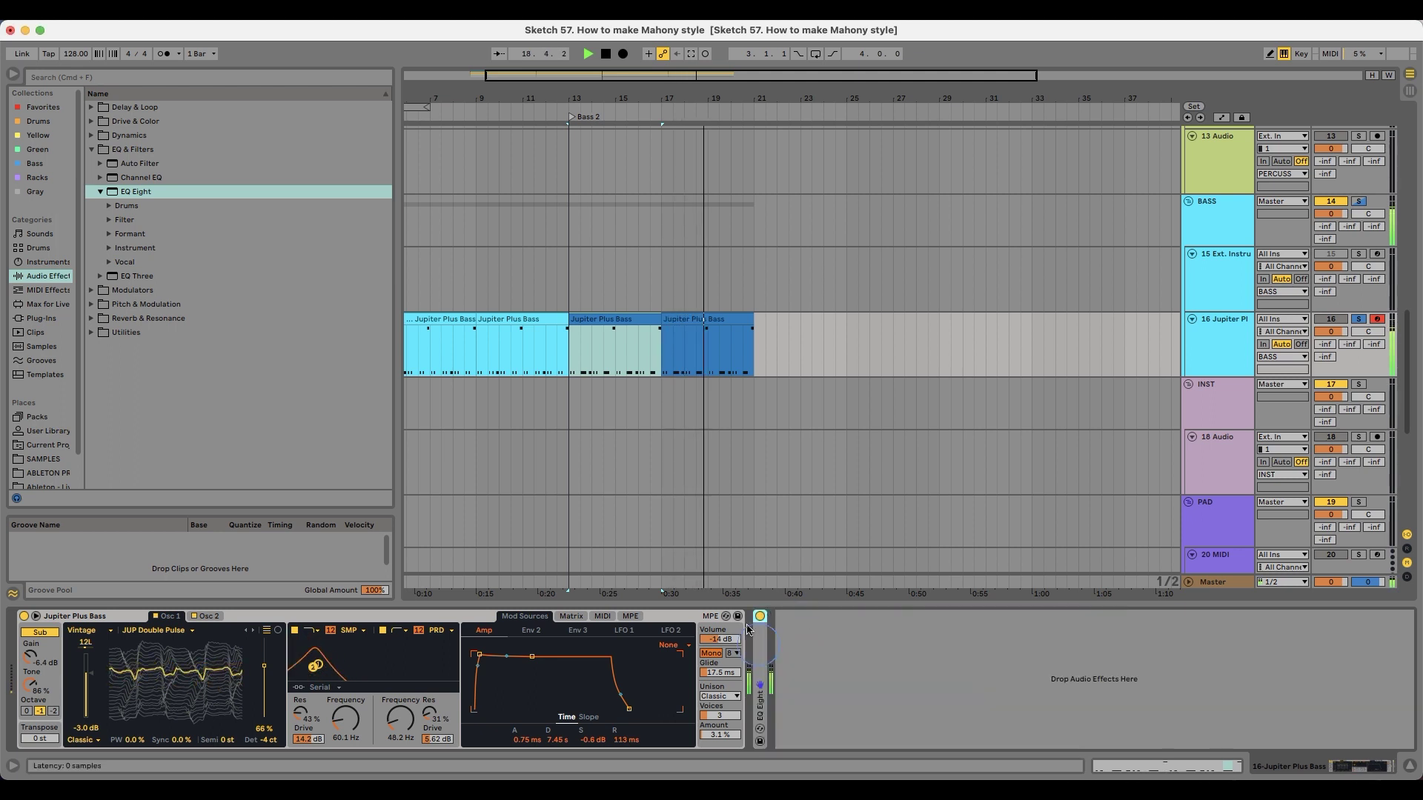
Step: Add a second EQ Eight to the bass track in M/S mode, enabling only band 2 of the mid channel
left_click_drag(129, 193, 860, 674)
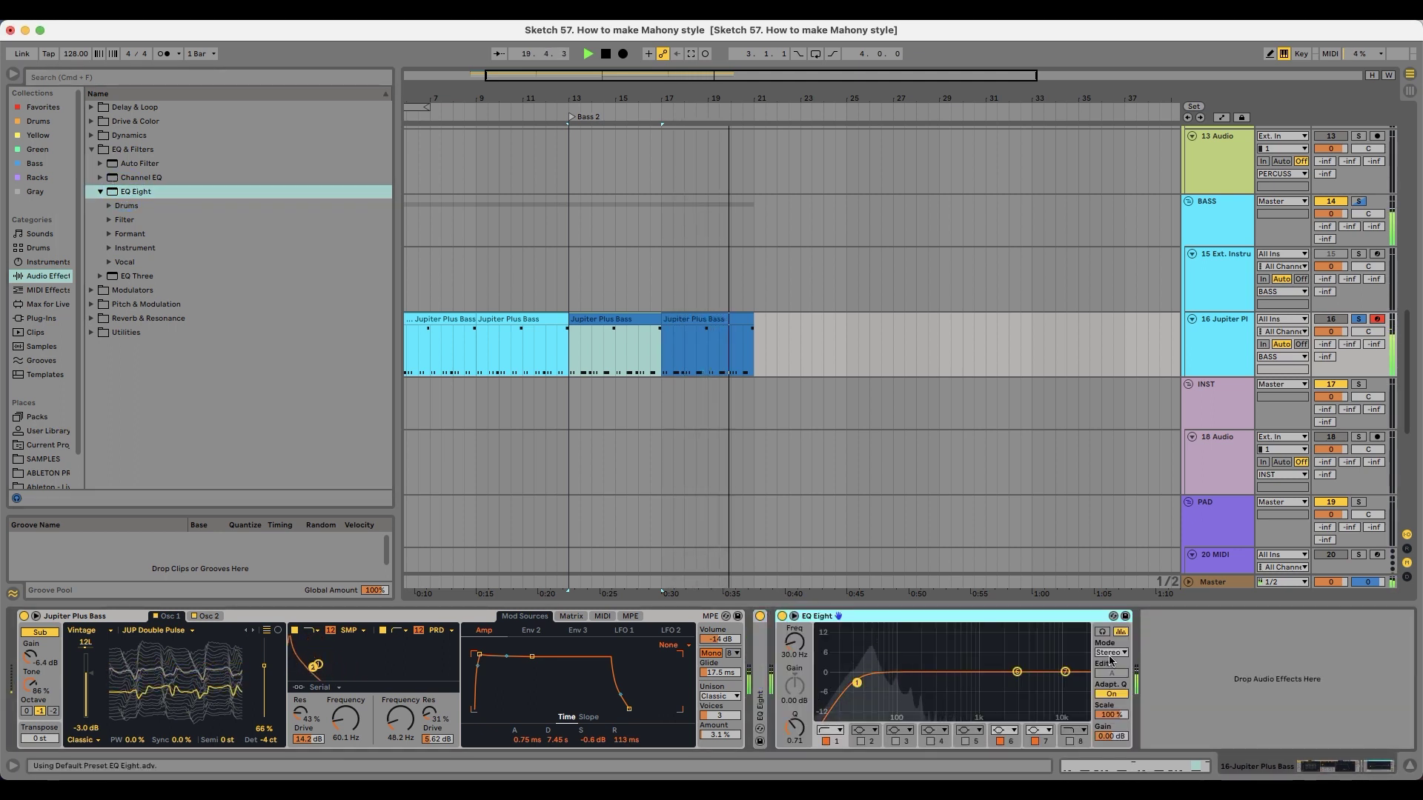
left_click(1109, 653)
left_click(1110, 688)
left_click(827, 741)
left_click(861, 741)
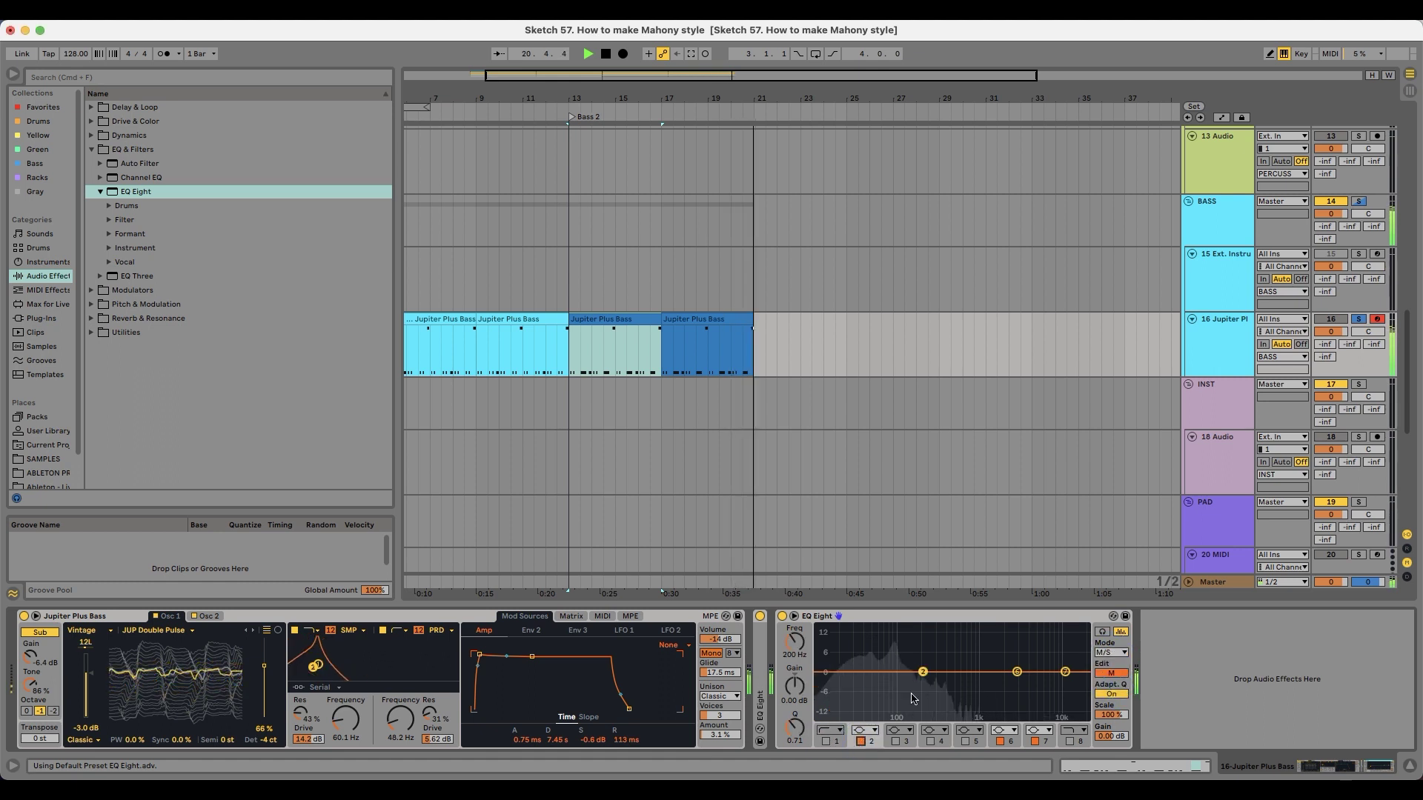
left_click(1035, 741)
left_click(1000, 741)
Step: Set band 2 of the second EQ Eight to 40 Hz, -2.11 dB gain and a Q of 1.24 while the bass plays
key("space")
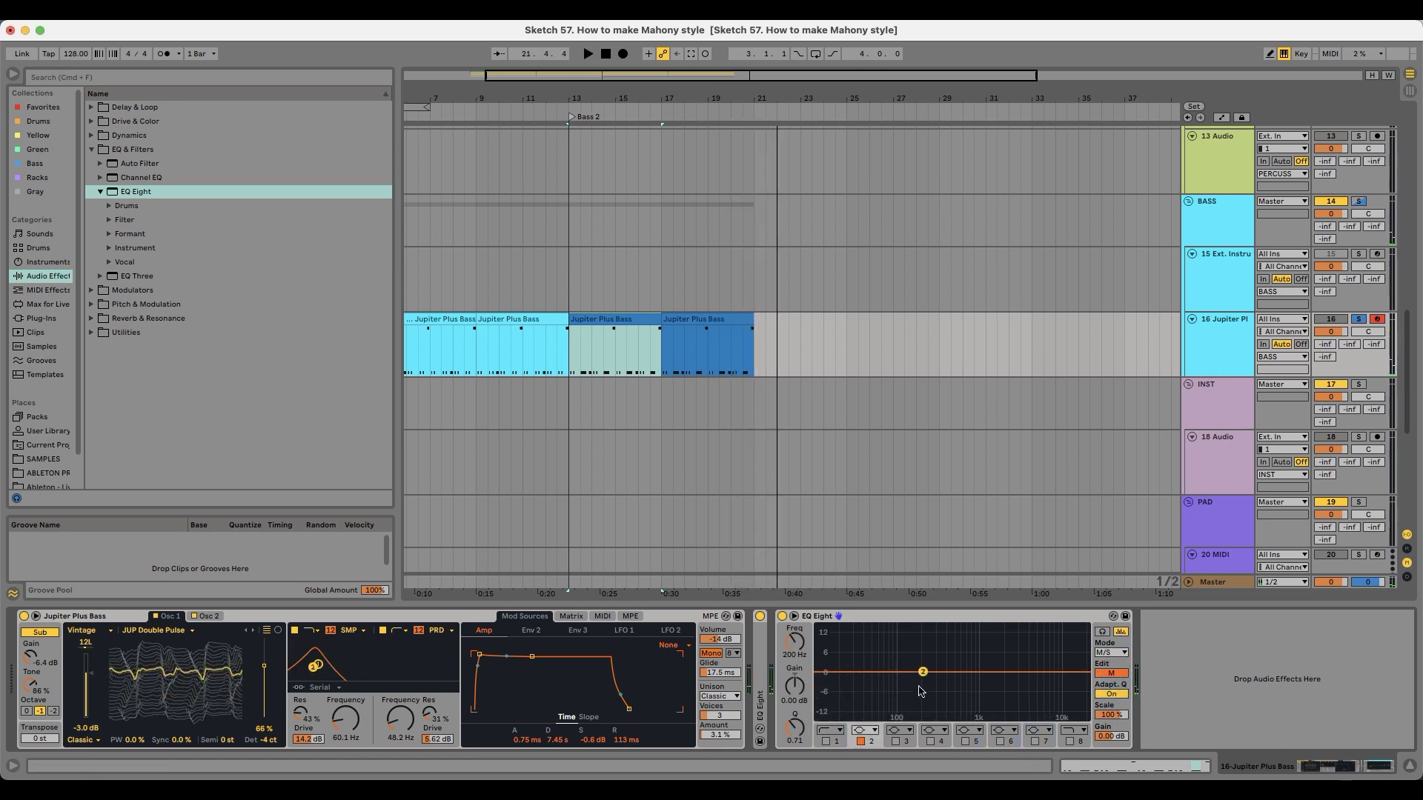
key("space")
left_click_drag(922, 673, 872, 678)
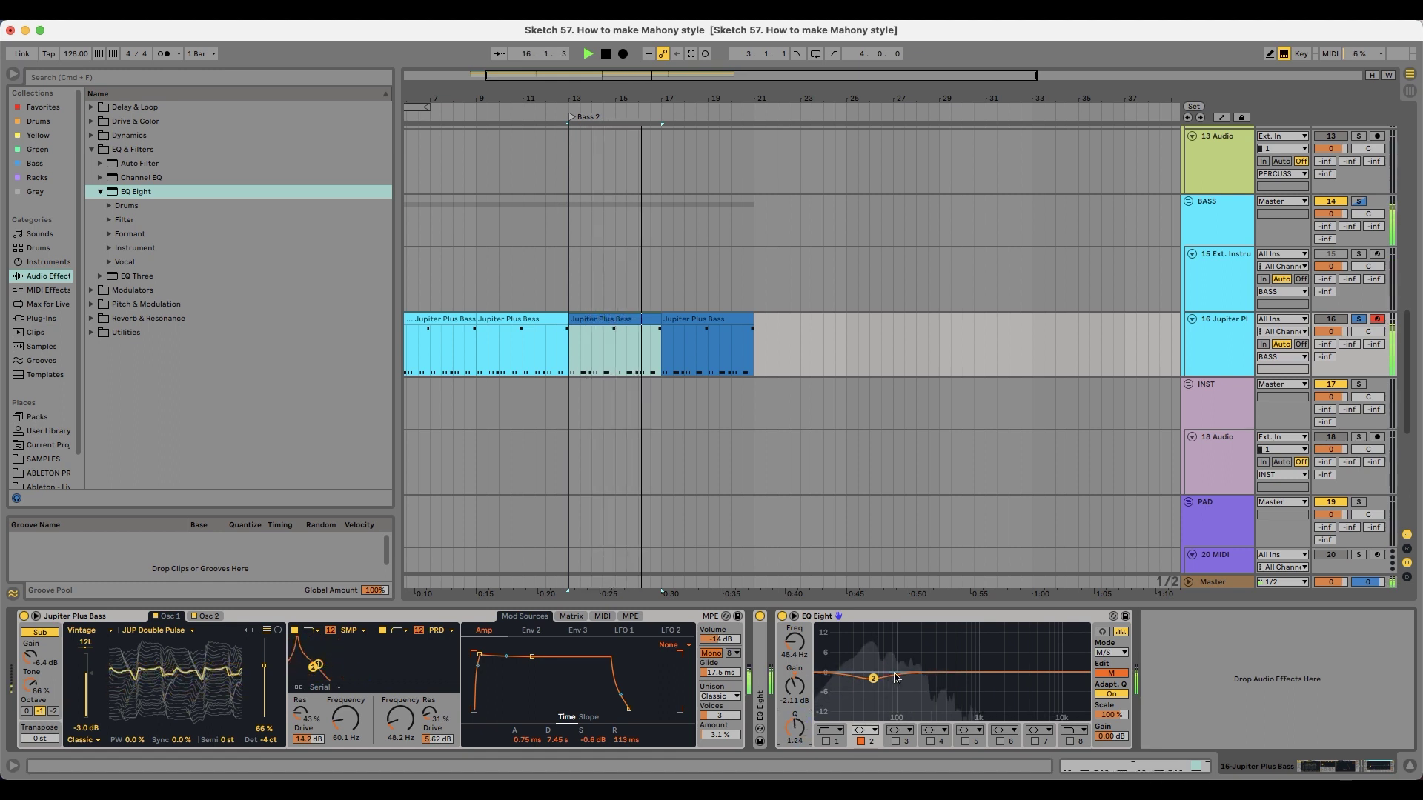
left_click_drag(872, 681, 867, 678)
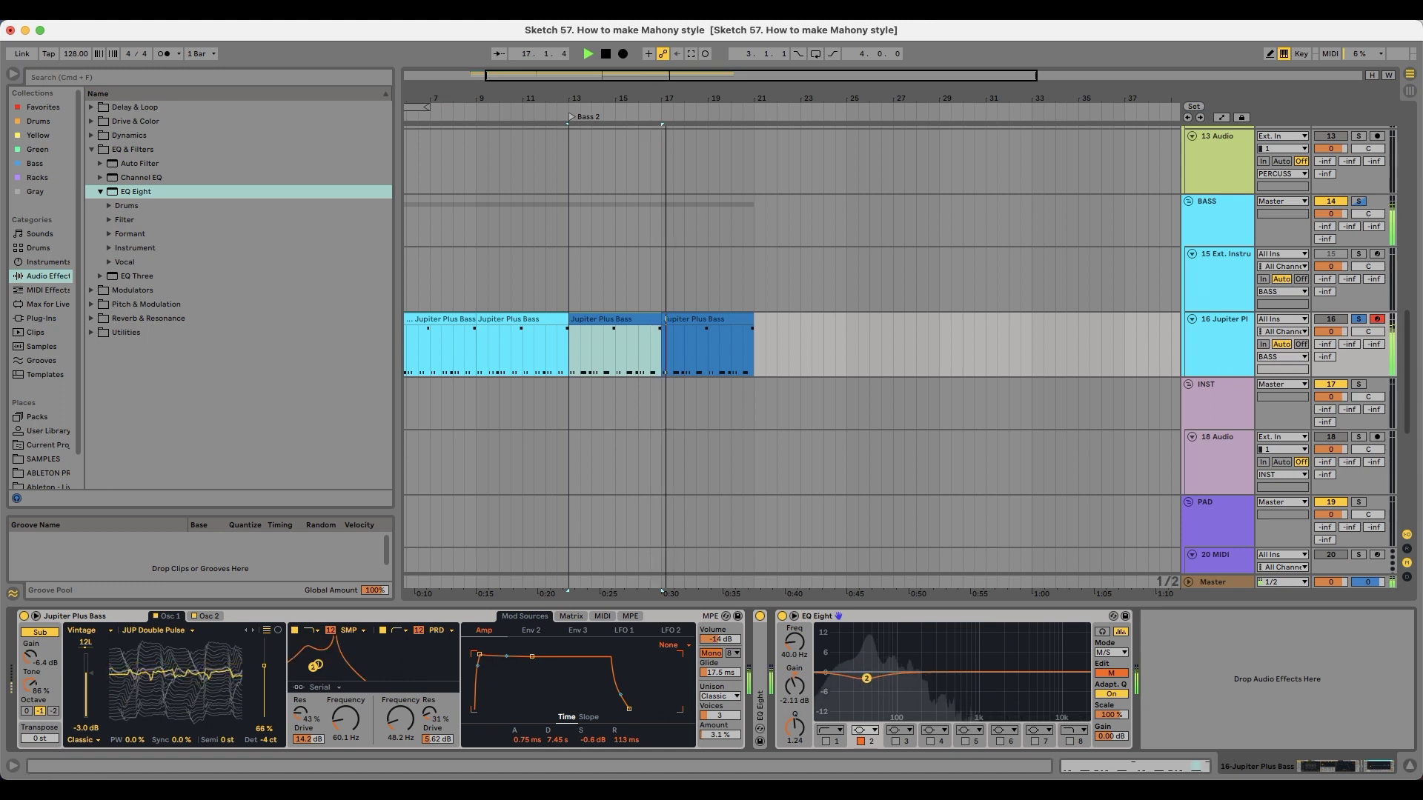
Step: Compare the Jupiter Plus Bass sound with EQ Eight bypassed and active, and select the bass clip at bar 13
left_click(782, 616)
left_click(782, 616)
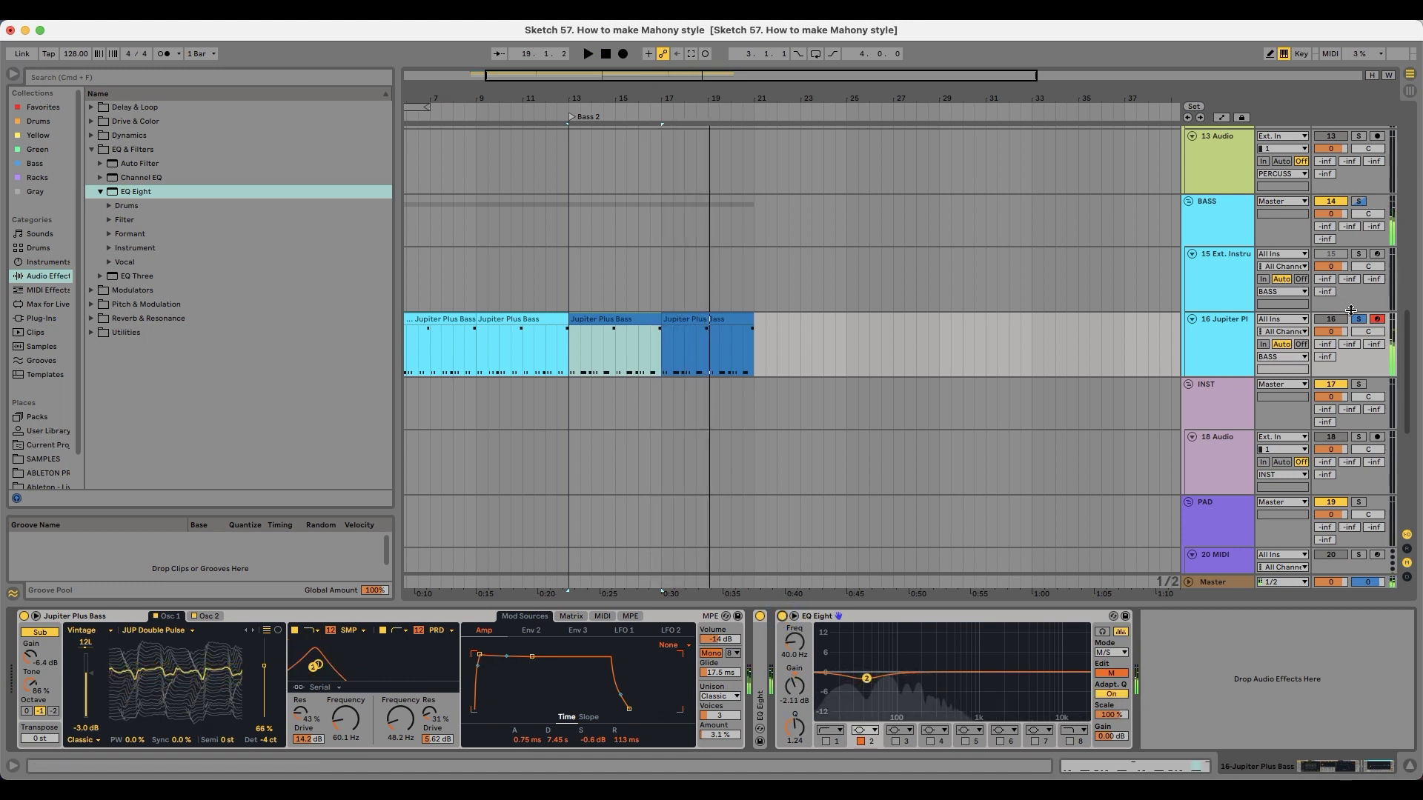
left_click(610, 320)
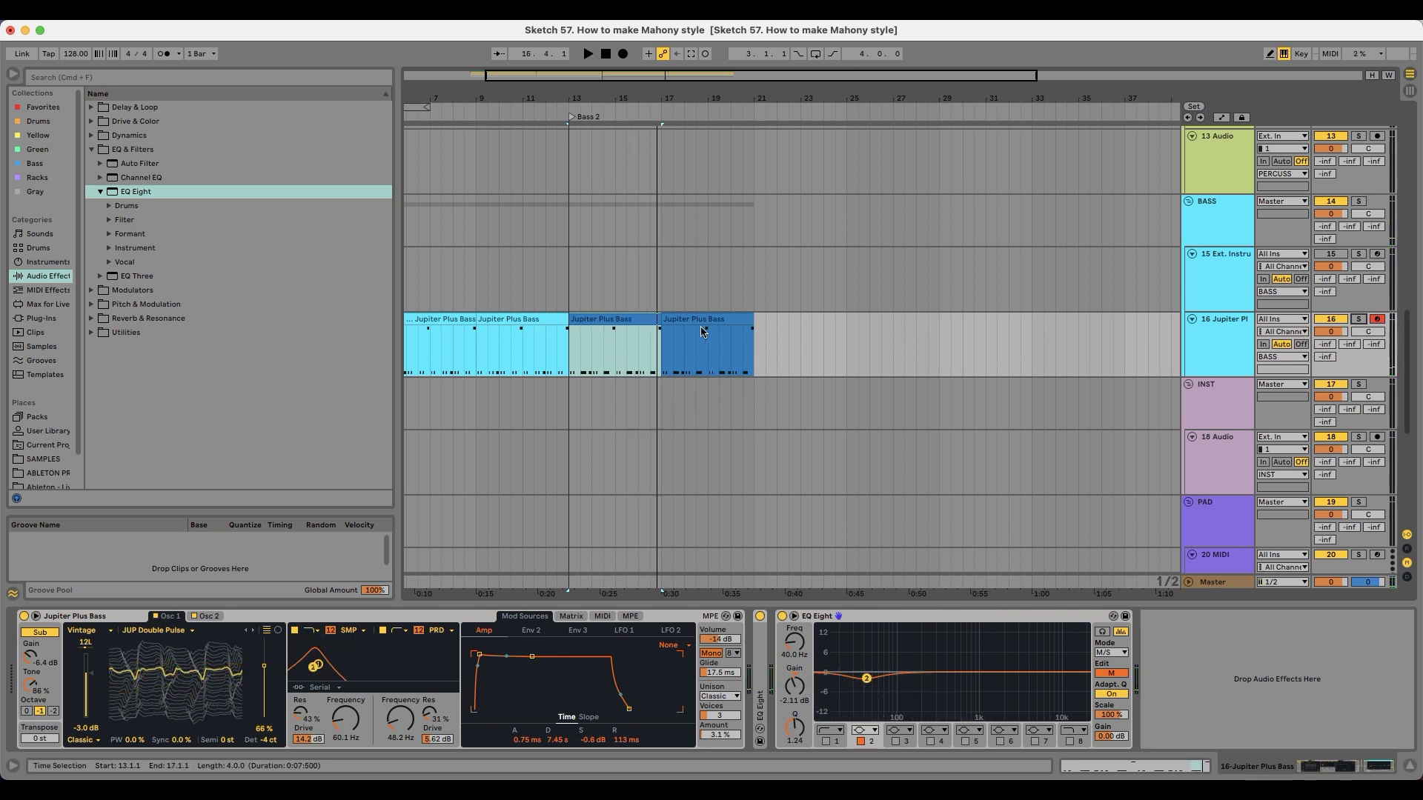
Step: Insert a new MIDI track below 18 Audio in the INST group
scroll(674, 385, "down", 3)
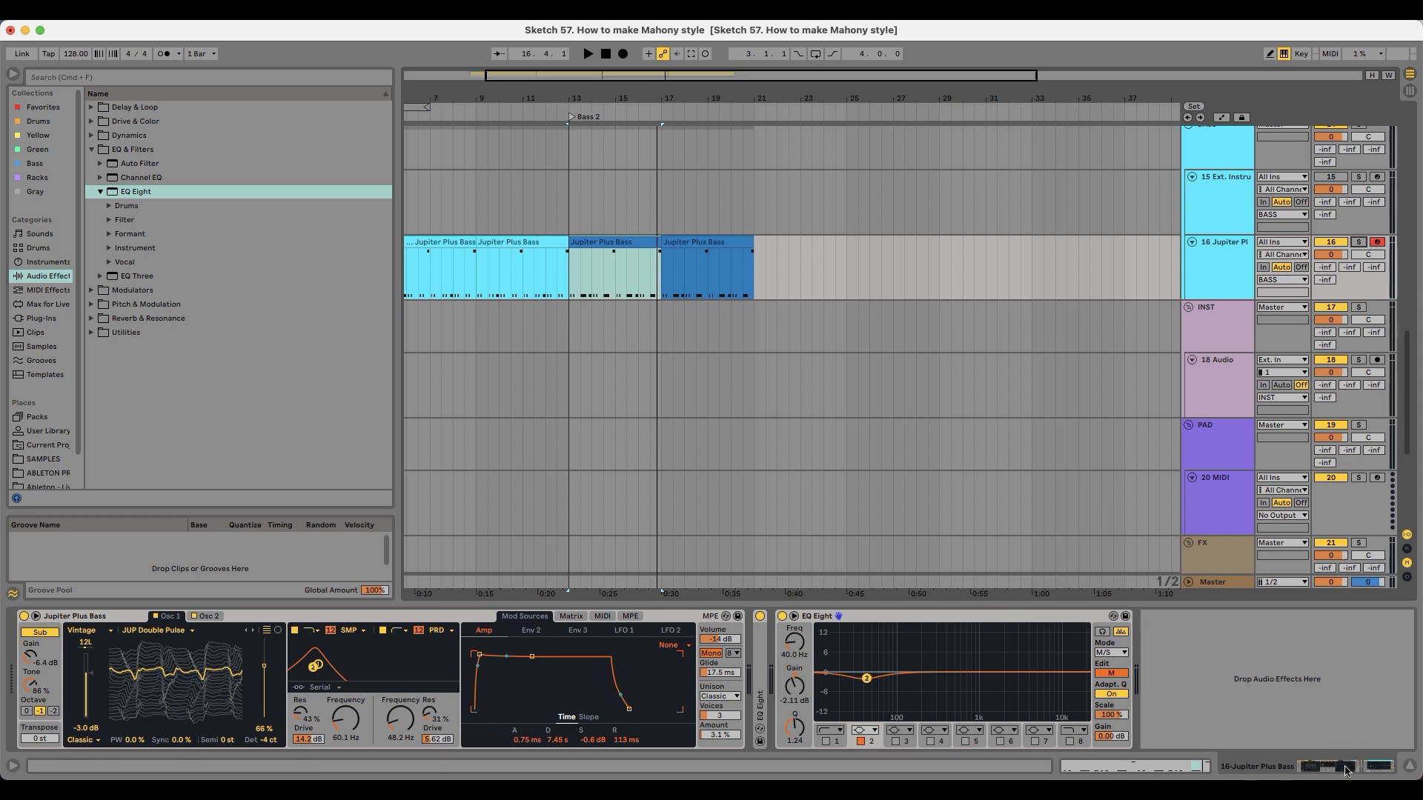
left_click(1226, 390)
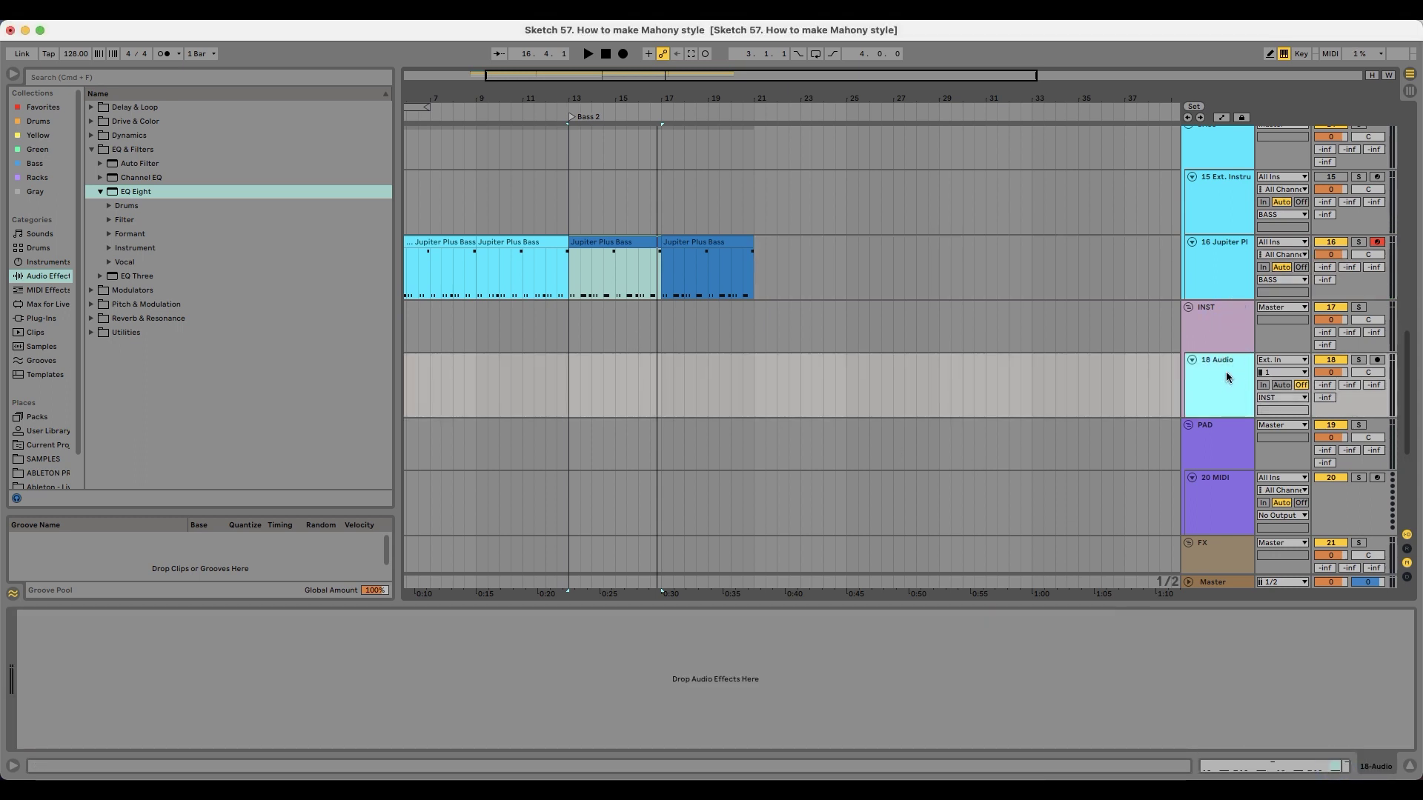
key("super+shift+t")
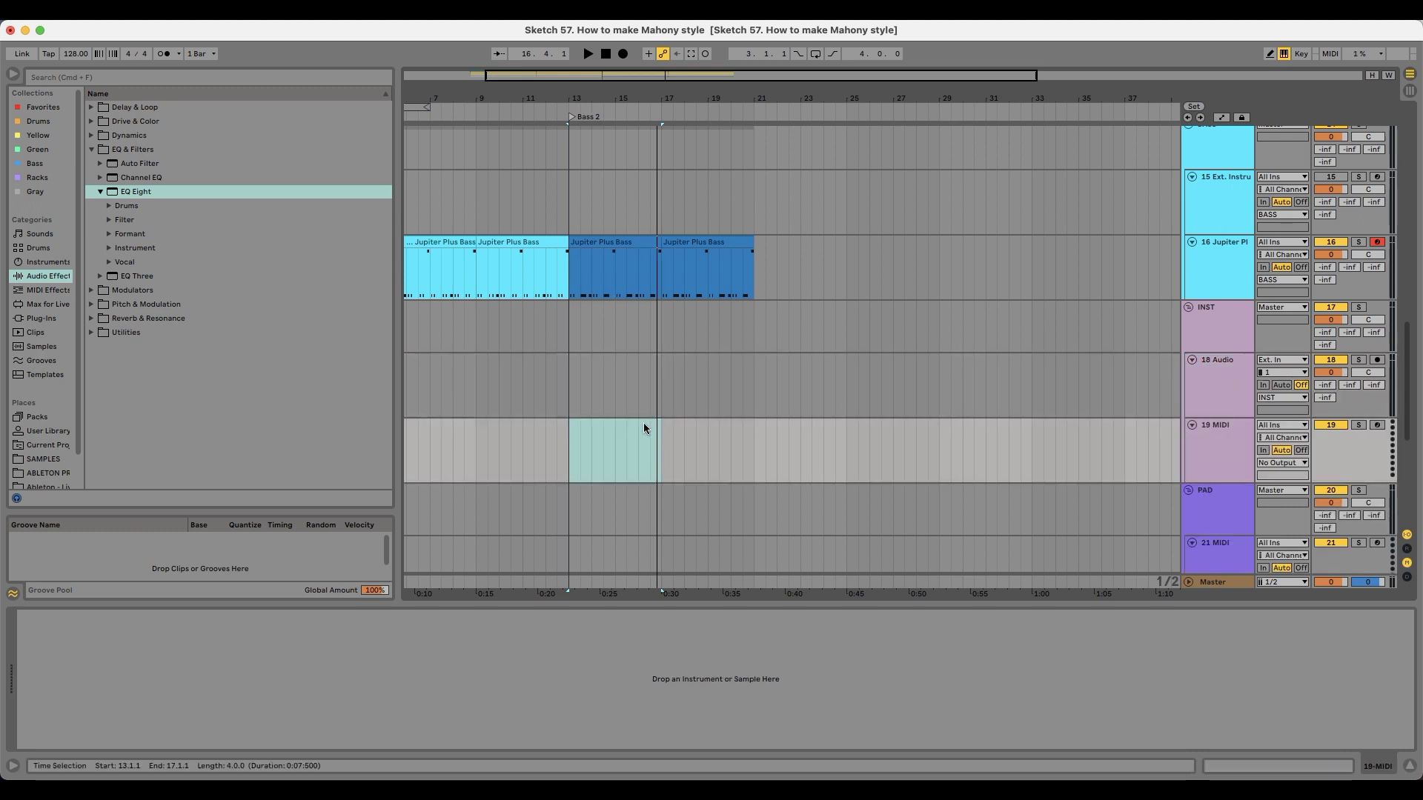
Step: Load the Pad-Busy Filters.adv preset from the Synth Pad folder onto the new MIDI track
left_click(576, 430)
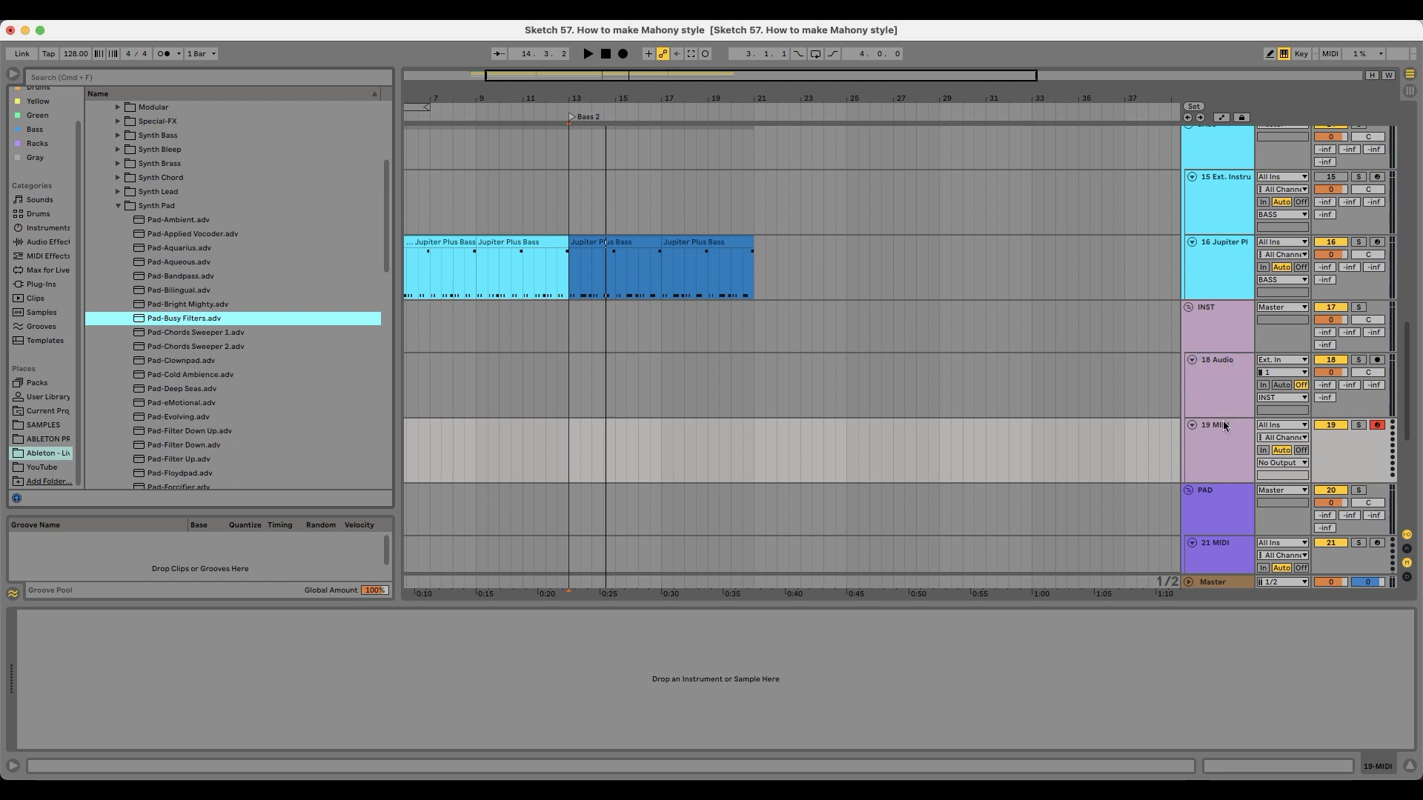
left_click(1222, 399)
left_click(1225, 442)
left_click(620, 398)
left_click(571, 441)
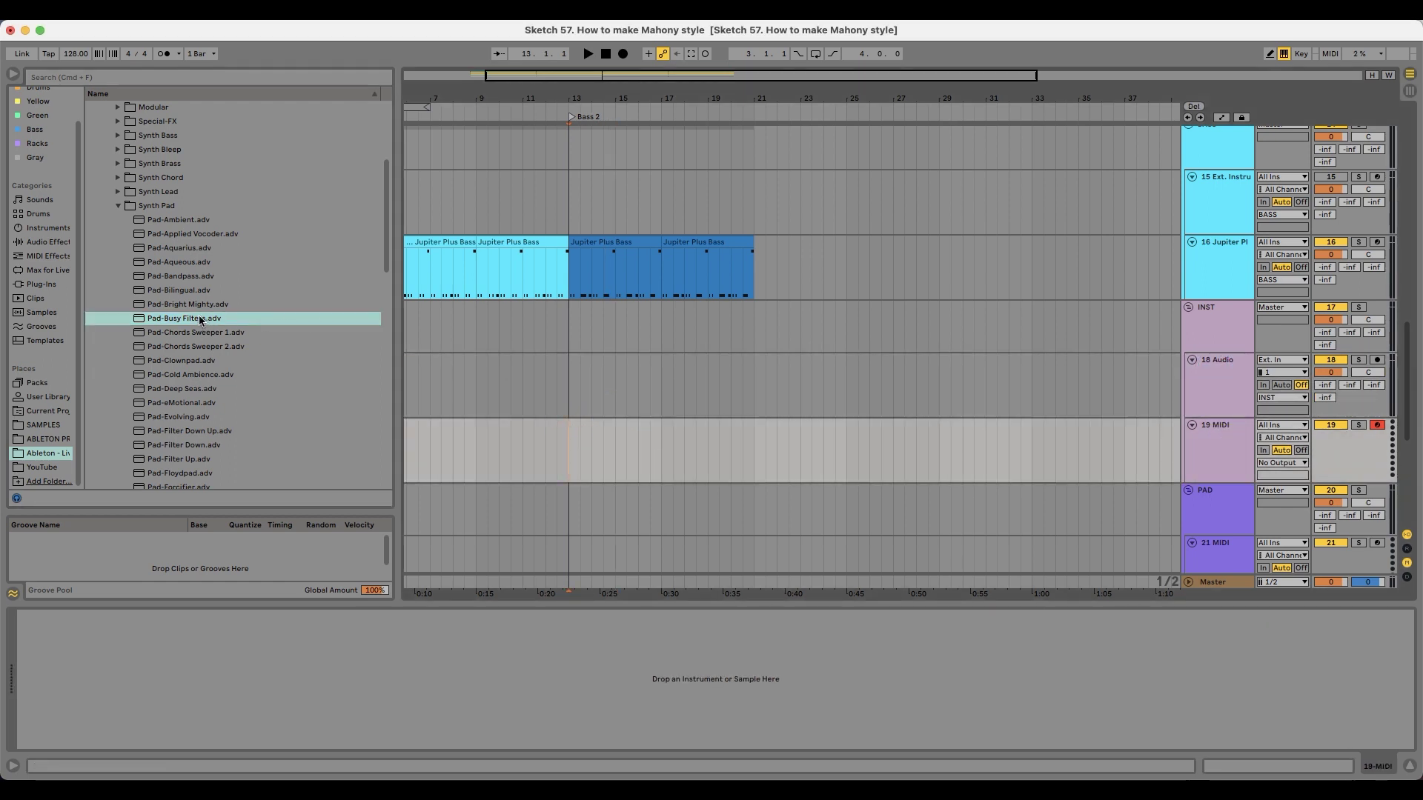
left_click_drag(202, 320, 549, 440)
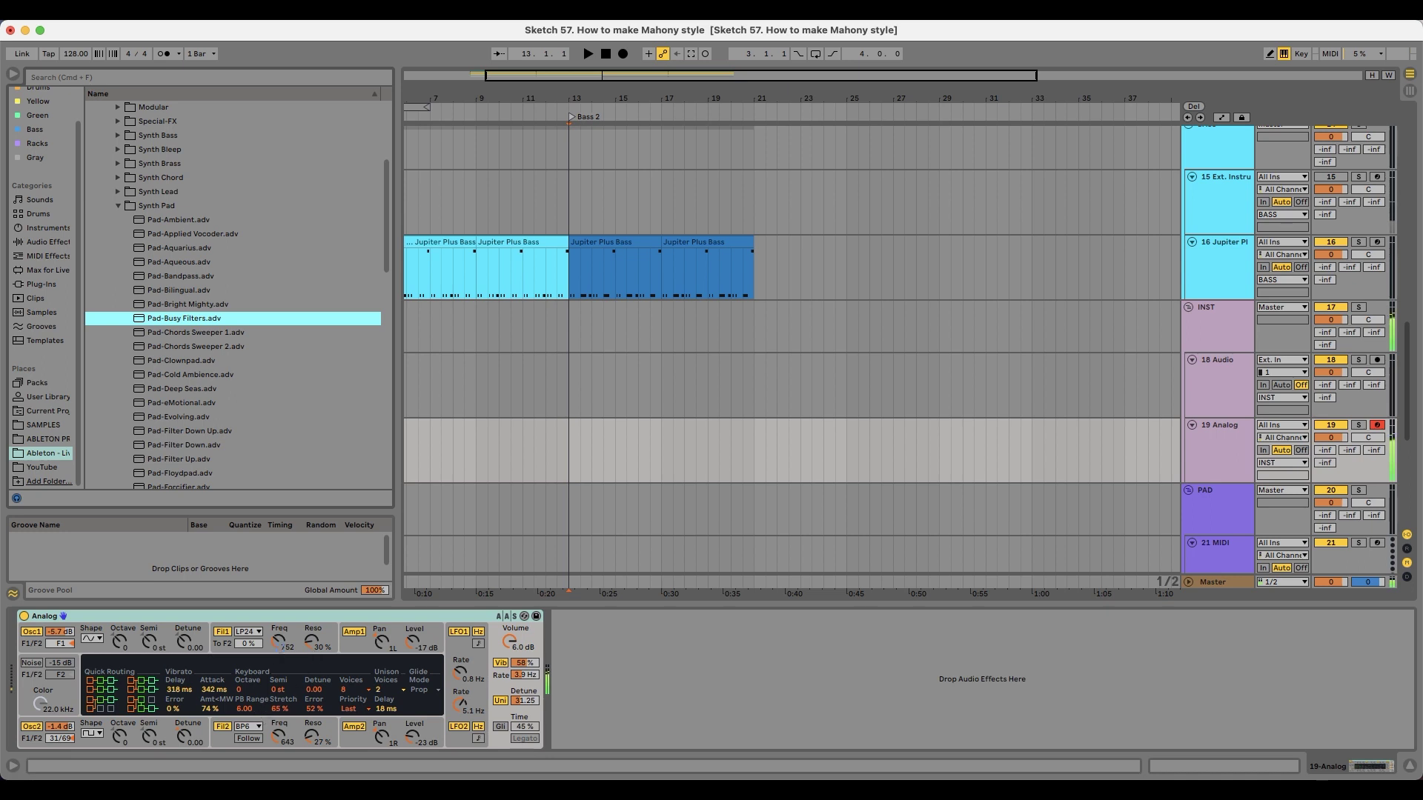
Step: Lower Analog's filter frequencies to 266 and 30, and set the LFO 1 and 2 rates to 0.3 and 0.4 Hz
left_click_drag(280, 651, 281, 671)
left_click_drag(282, 737, 282, 756)
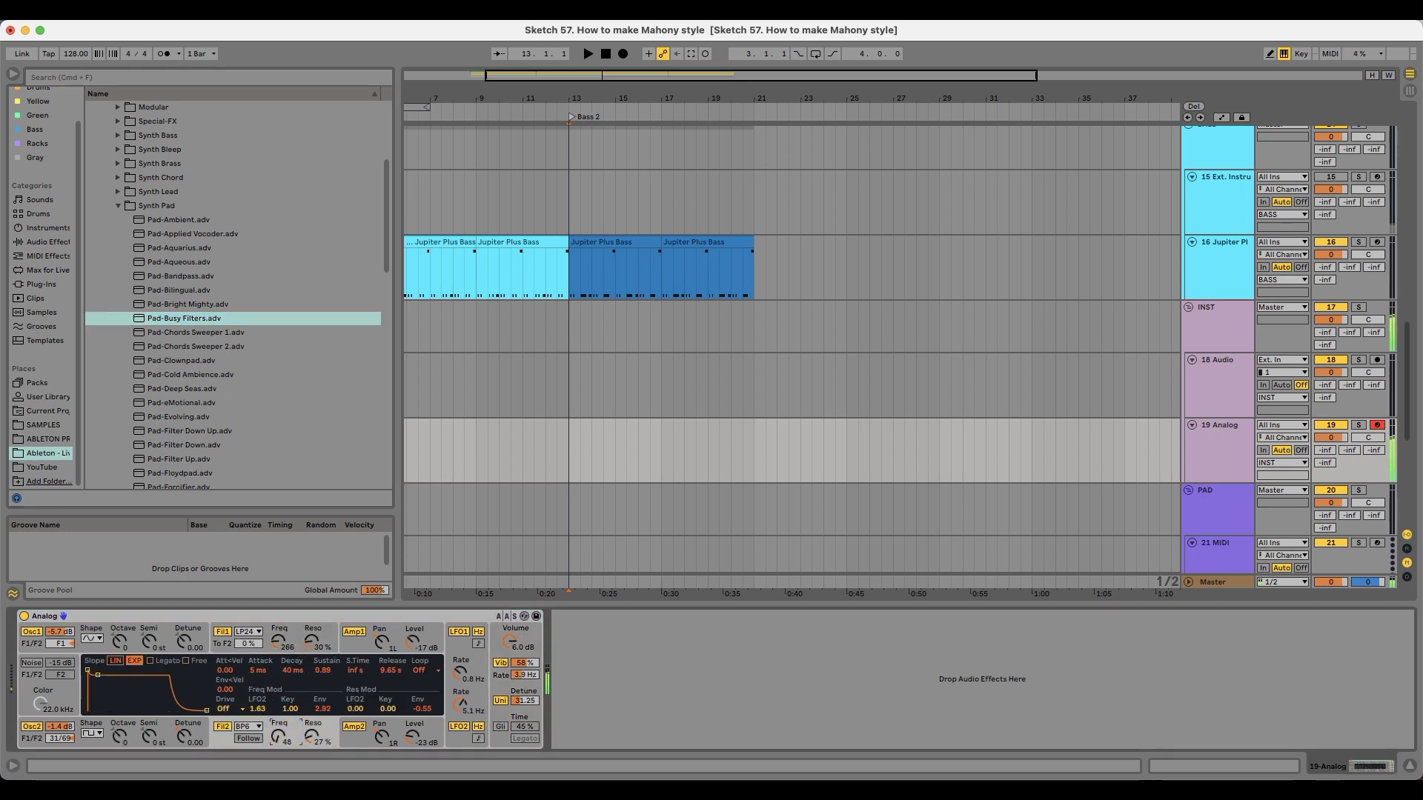
left_click(458, 727)
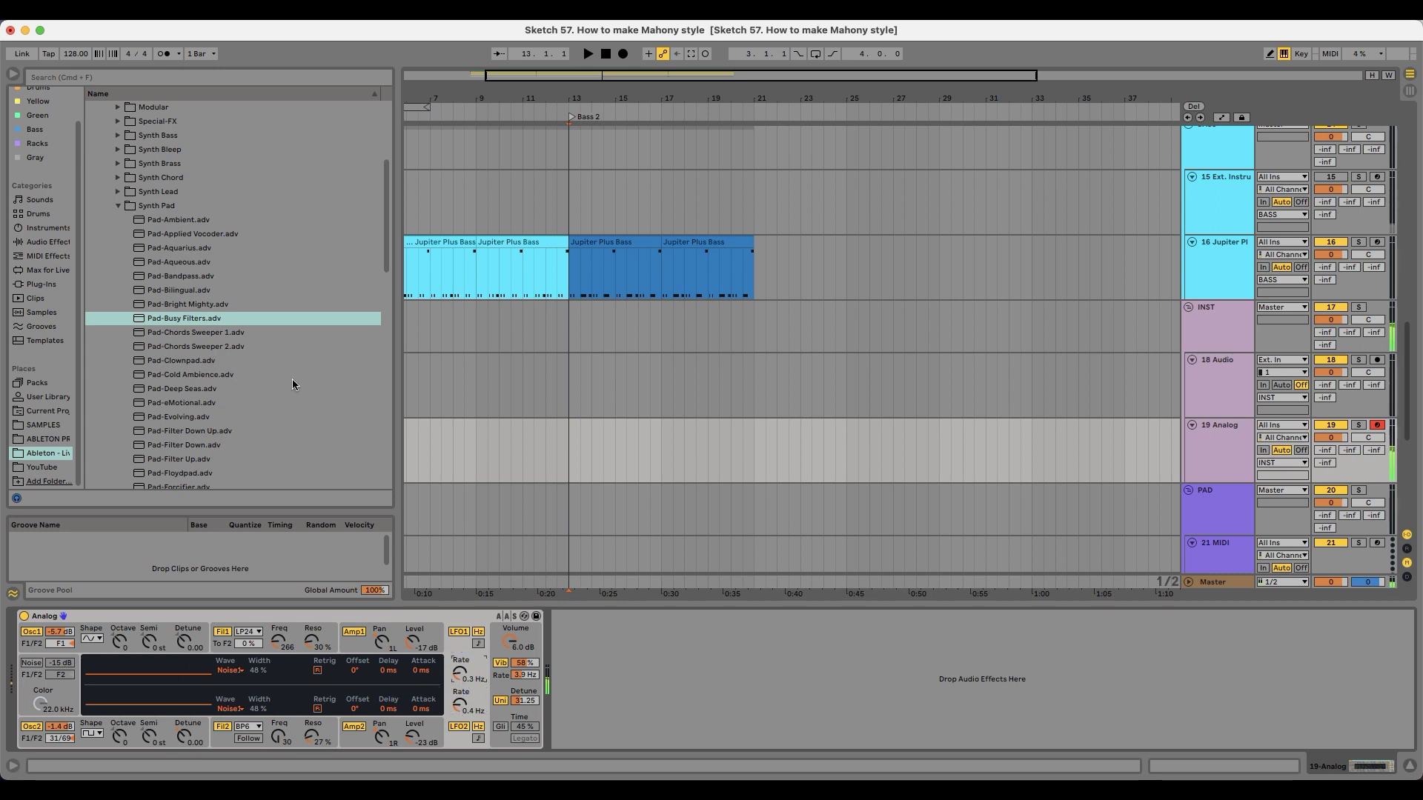
Step: Add EQ Eight after Analog and make a narrow band 6 cut of -8.33 dB at 194 Hz
left_click(48, 241)
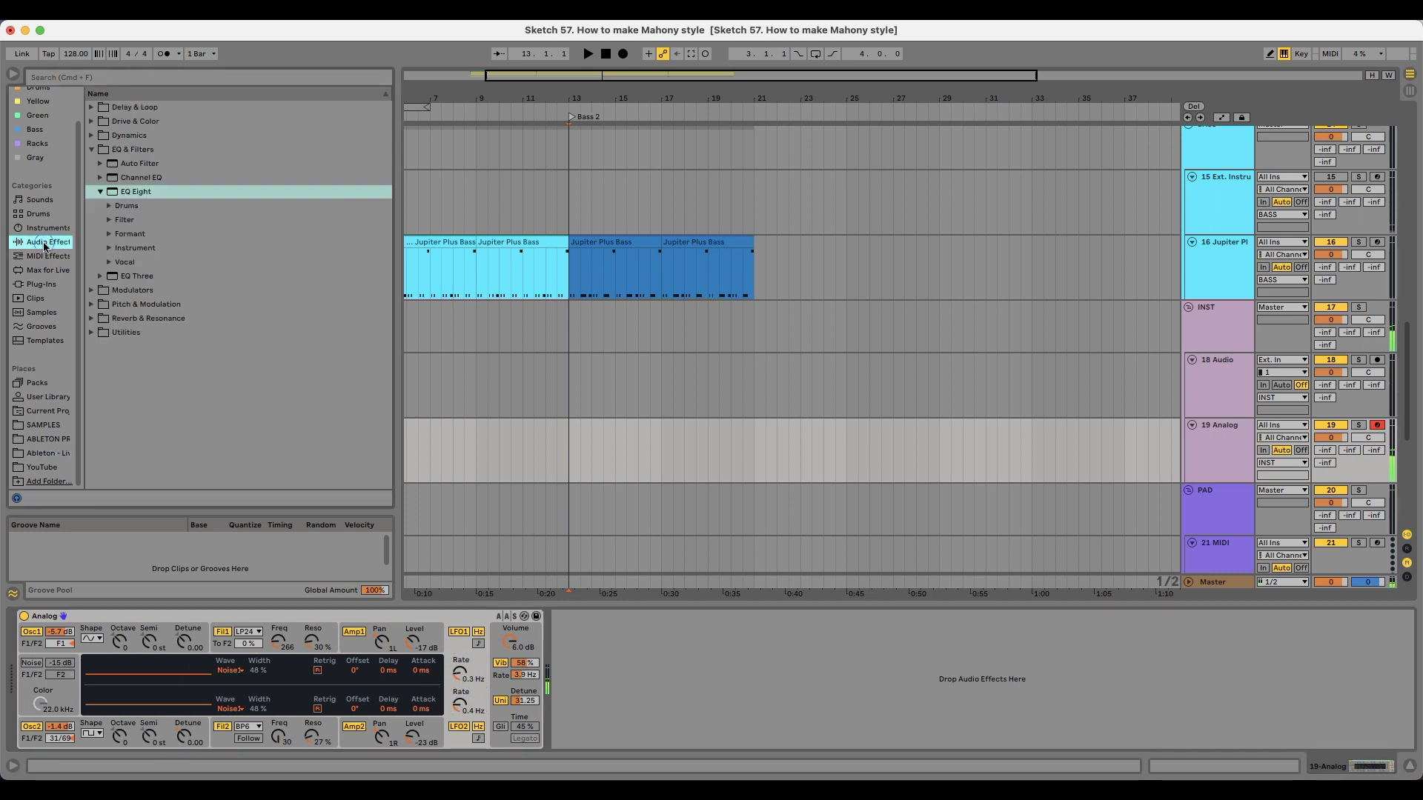
left_click_drag(151, 193, 675, 708)
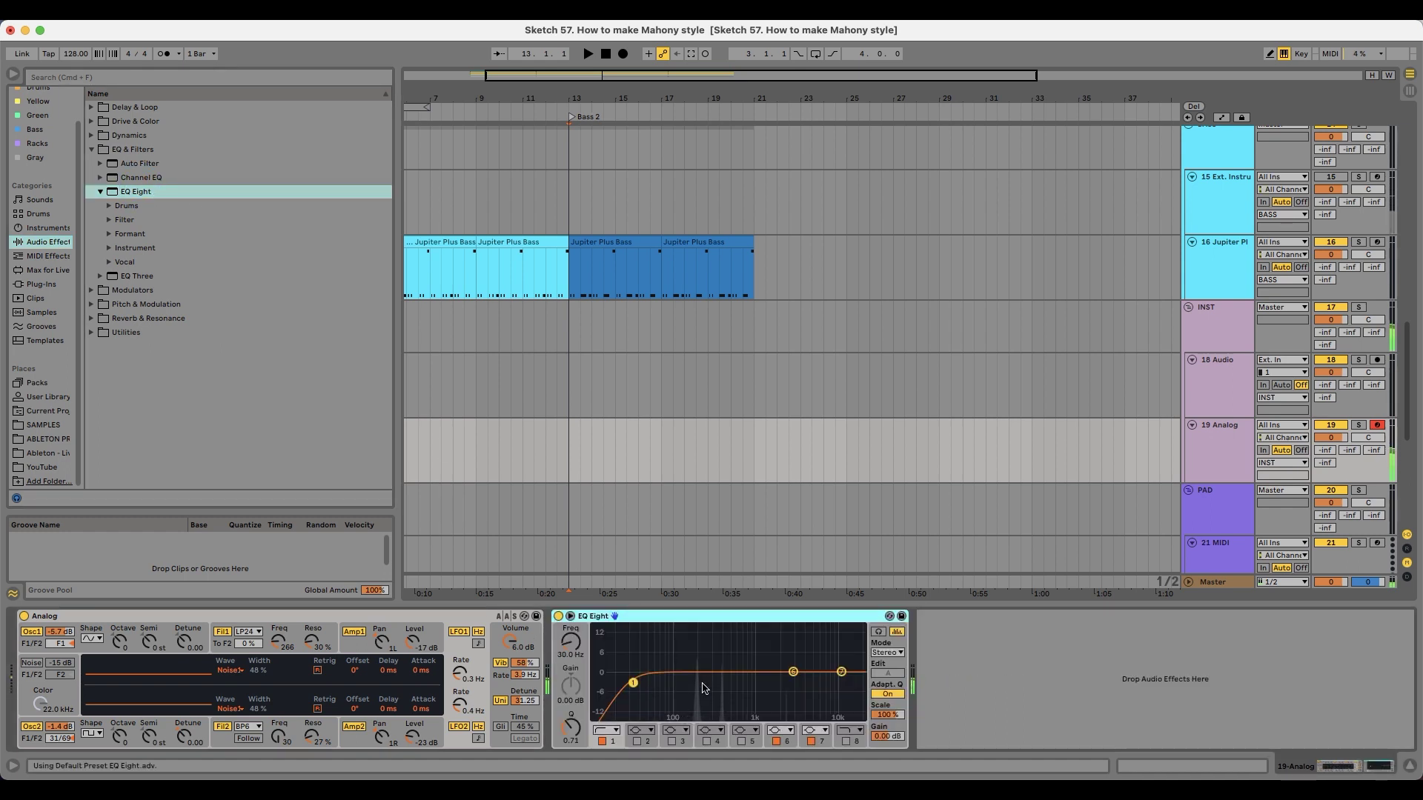
left_click_drag(793, 672, 697, 628)
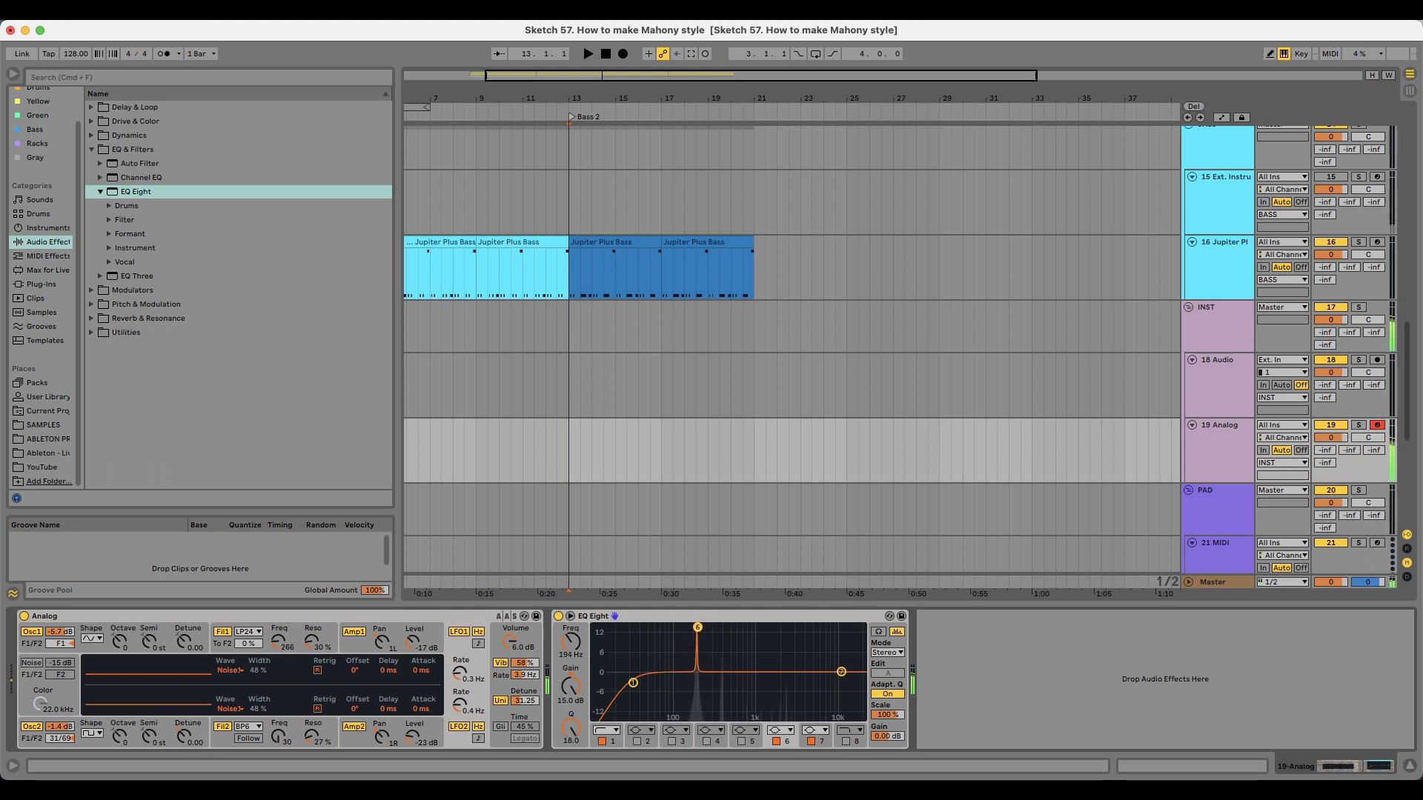
left_click_drag(698, 681, 698, 696)
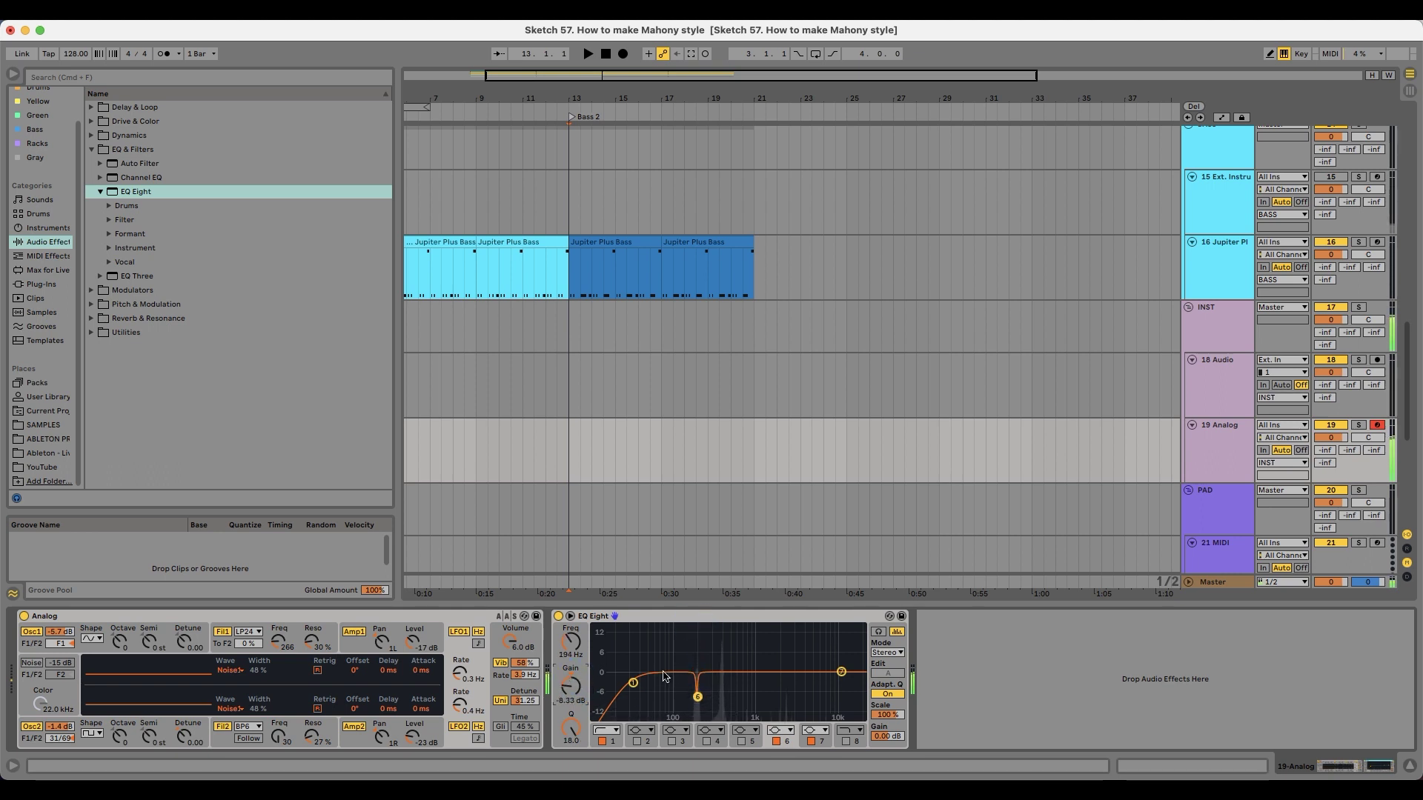
Step: Disable band 7 of the EQ Eight and enable band 4 as a narrow cut of -7.27 dB at 400 Hz
left_click(811, 741)
left_click(706, 741)
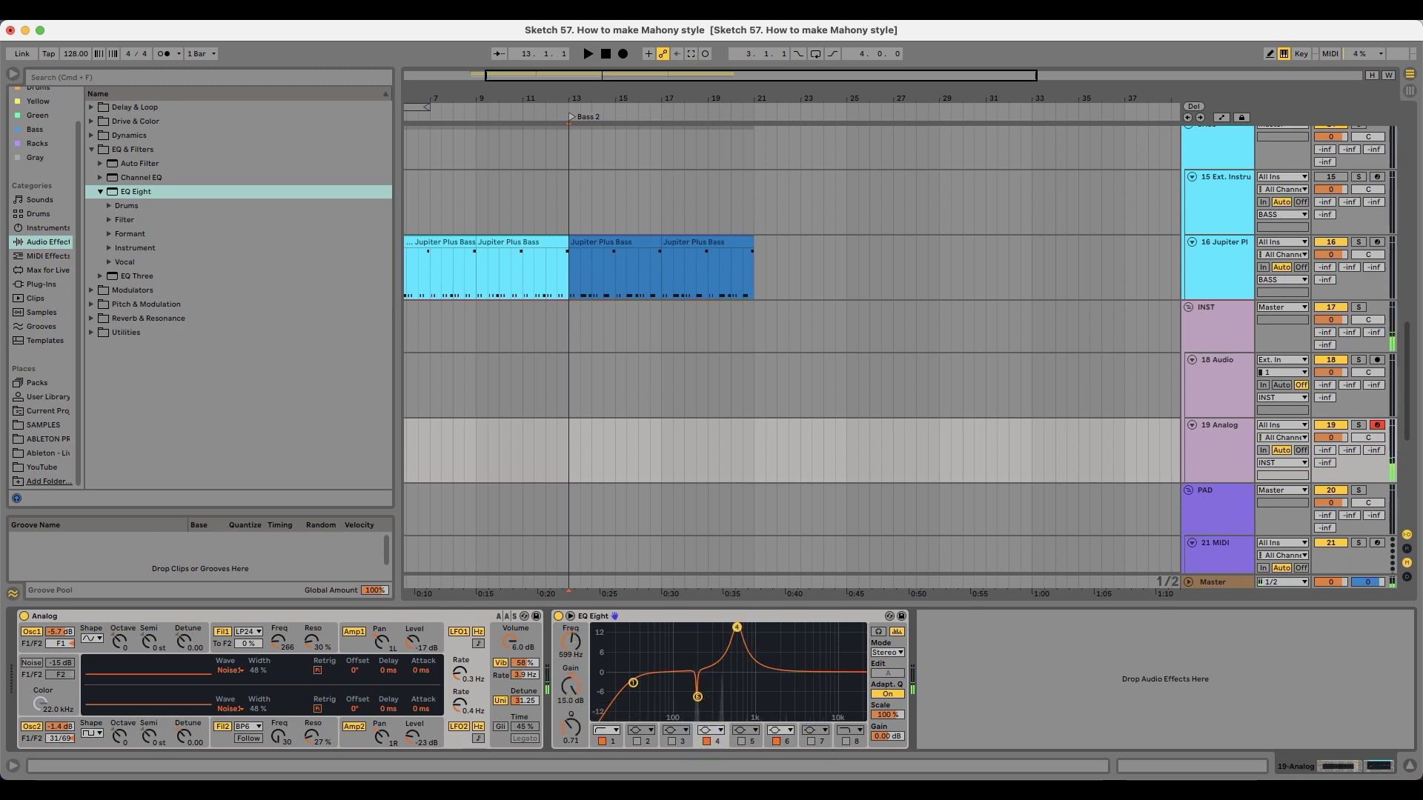
left_click_drag(728, 632, 722, 633)
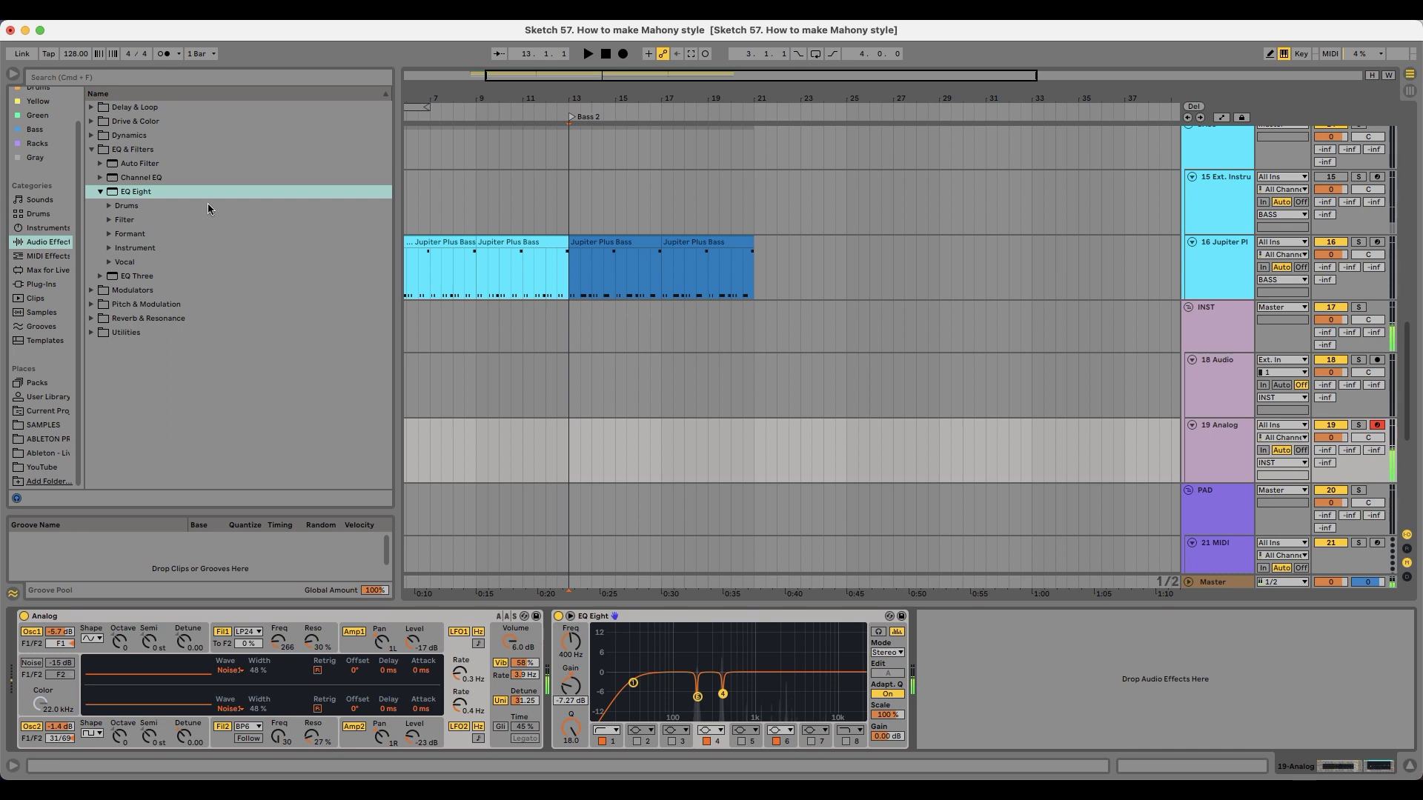
Step: Add a second EQ Eight to the Analog track with a wide band 6 cut of -2.11 dB at 272 Hz
left_click_drag(130, 192, 235, 258)
left_click_drag(988, 691, 987, 691)
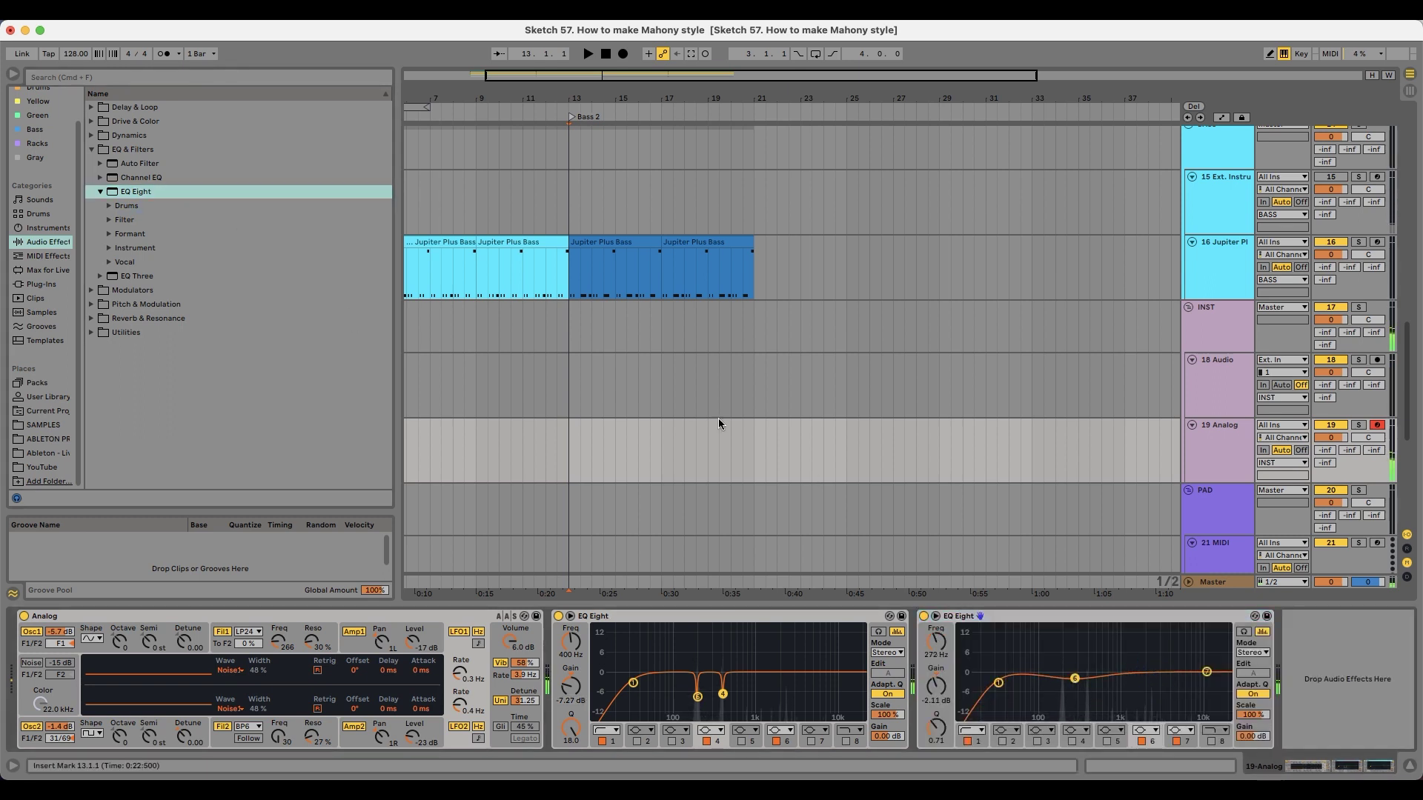
Step: Audition the arrangement from bar 13 and move the two dark blue Jupiter Plus Bass clips to bar 21
left_click(568, 424)
key("space")
key("minus")
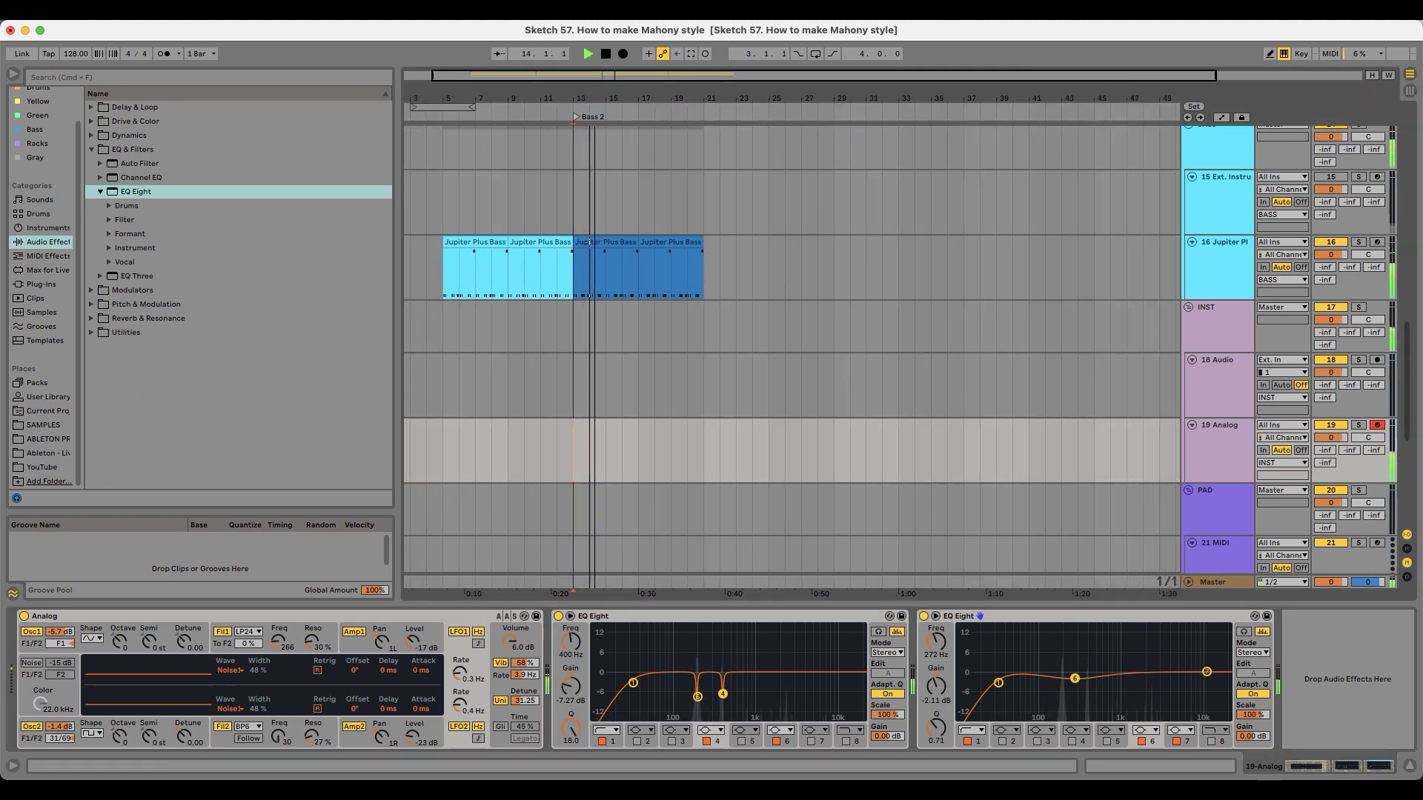
key("space")
key("minus")
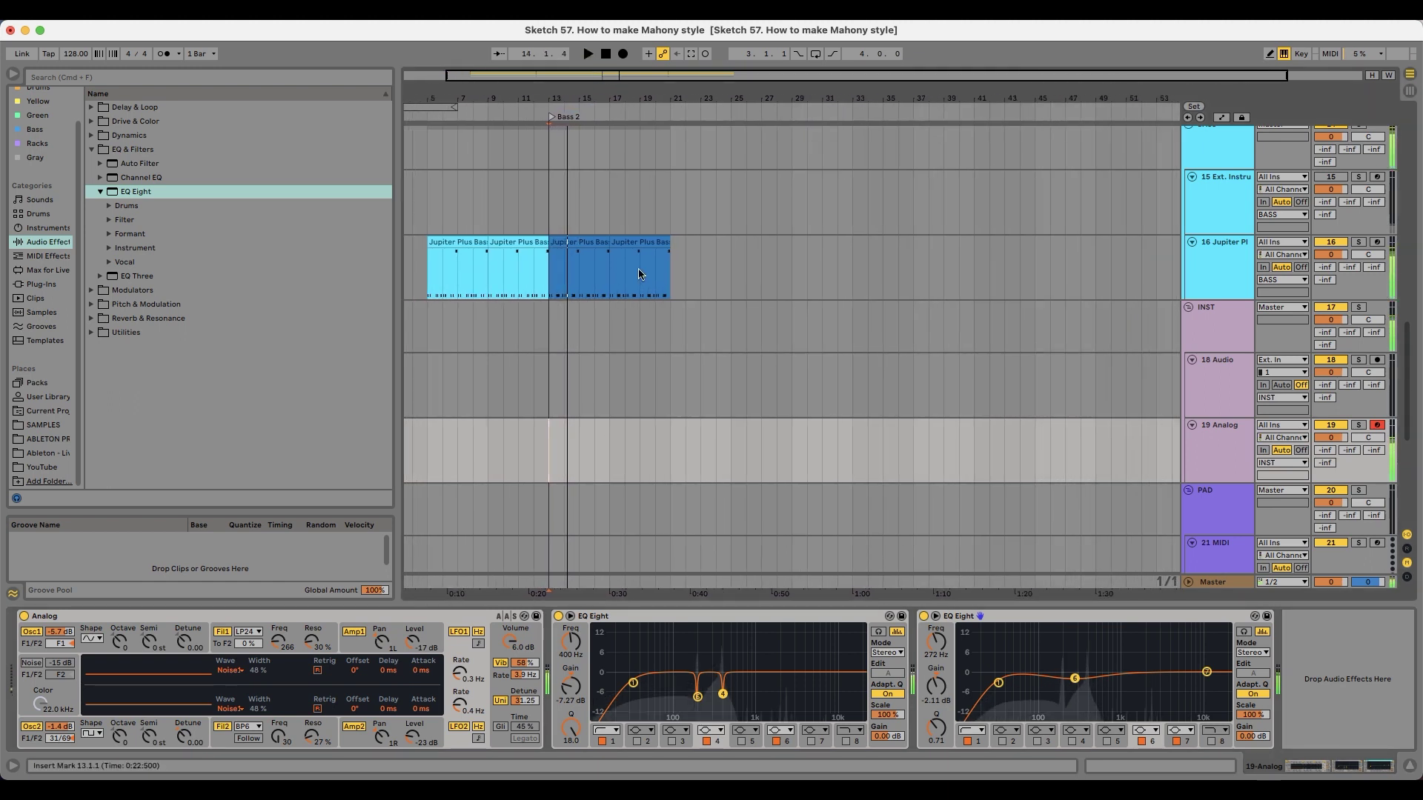
left_click(565, 242)
left_click_drag(569, 244, 691, 257)
Step: Play the arrangement from bar 12 while checking the percussion and drum tracks
left_click(534, 279)
key("space")
scroll(541, 284, "up", 1)
scroll(543, 289, "up", 8)
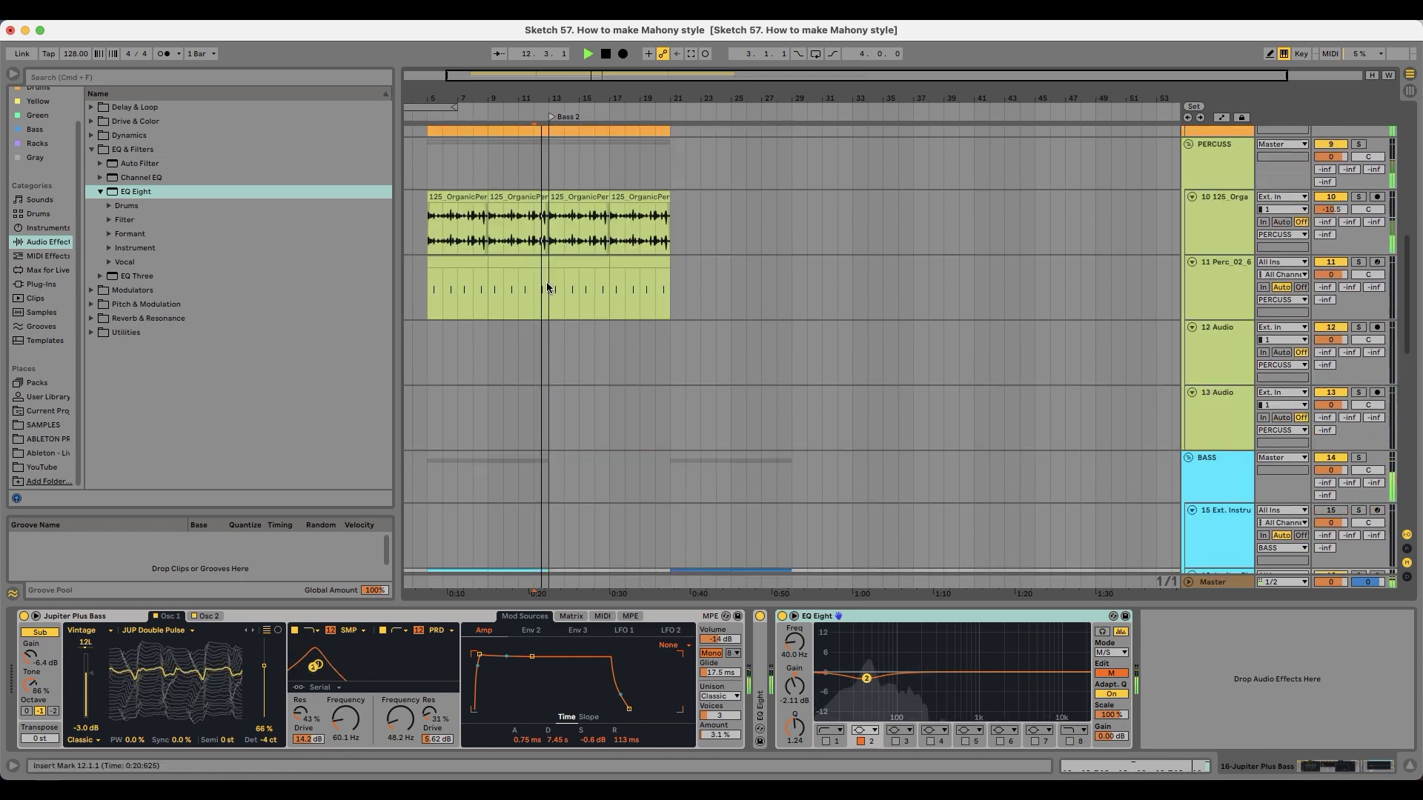
scroll(587, 325, "up", 2)
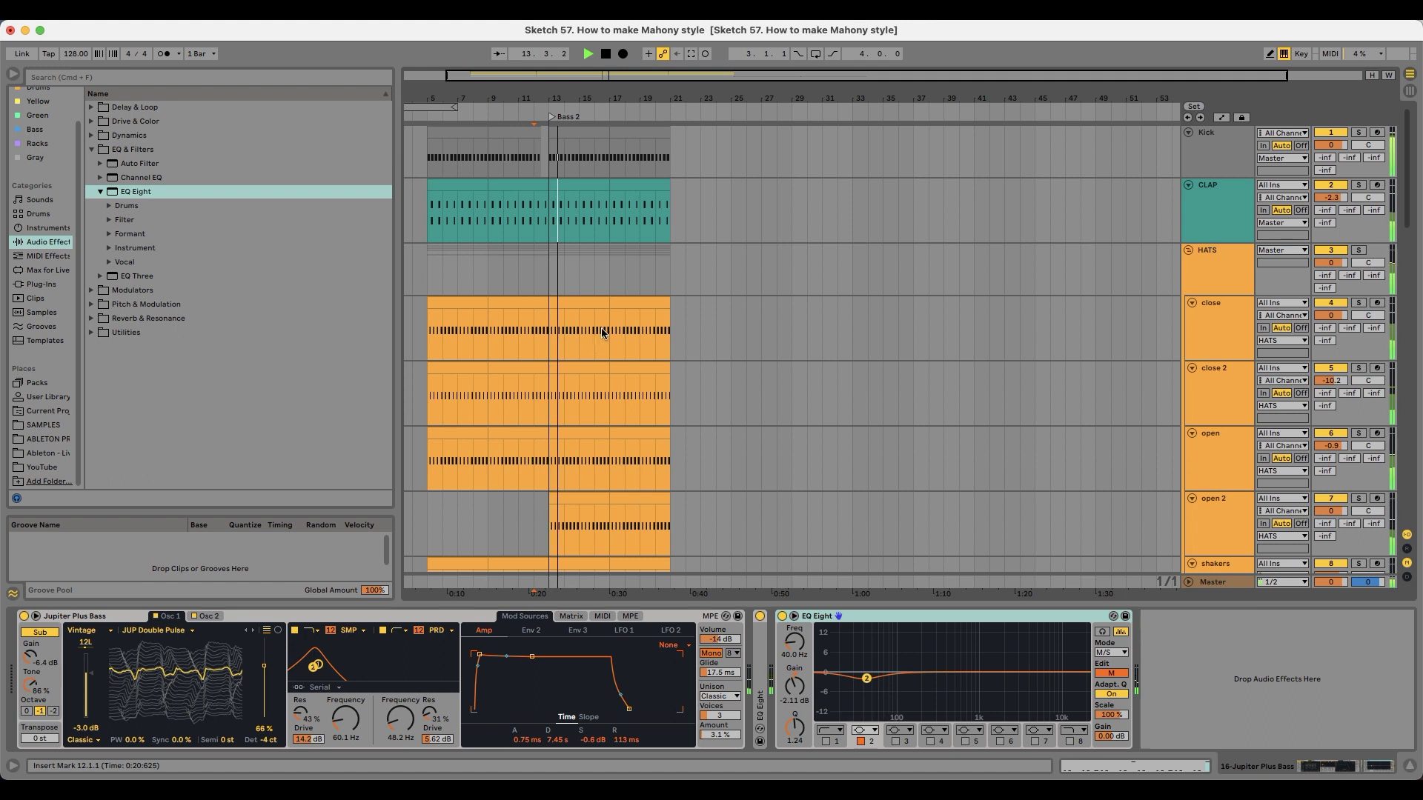
Step: Duplicate the bar 13 to 21 clips on all tracks from Kick to shakers twice, extending them to bar 37
left_click(582, 169)
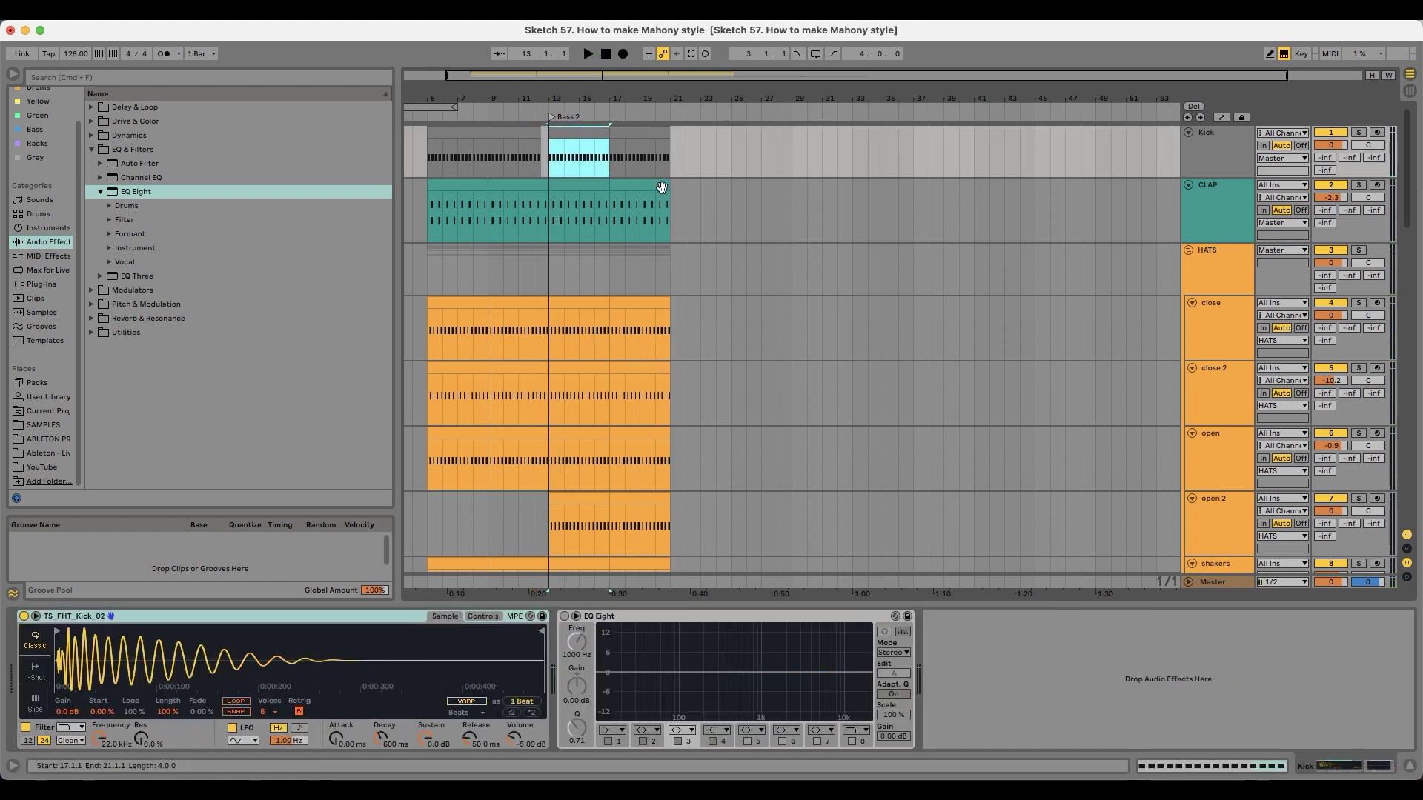
scroll(652, 504, "down", 2)
left_click(649, 480, "shift")
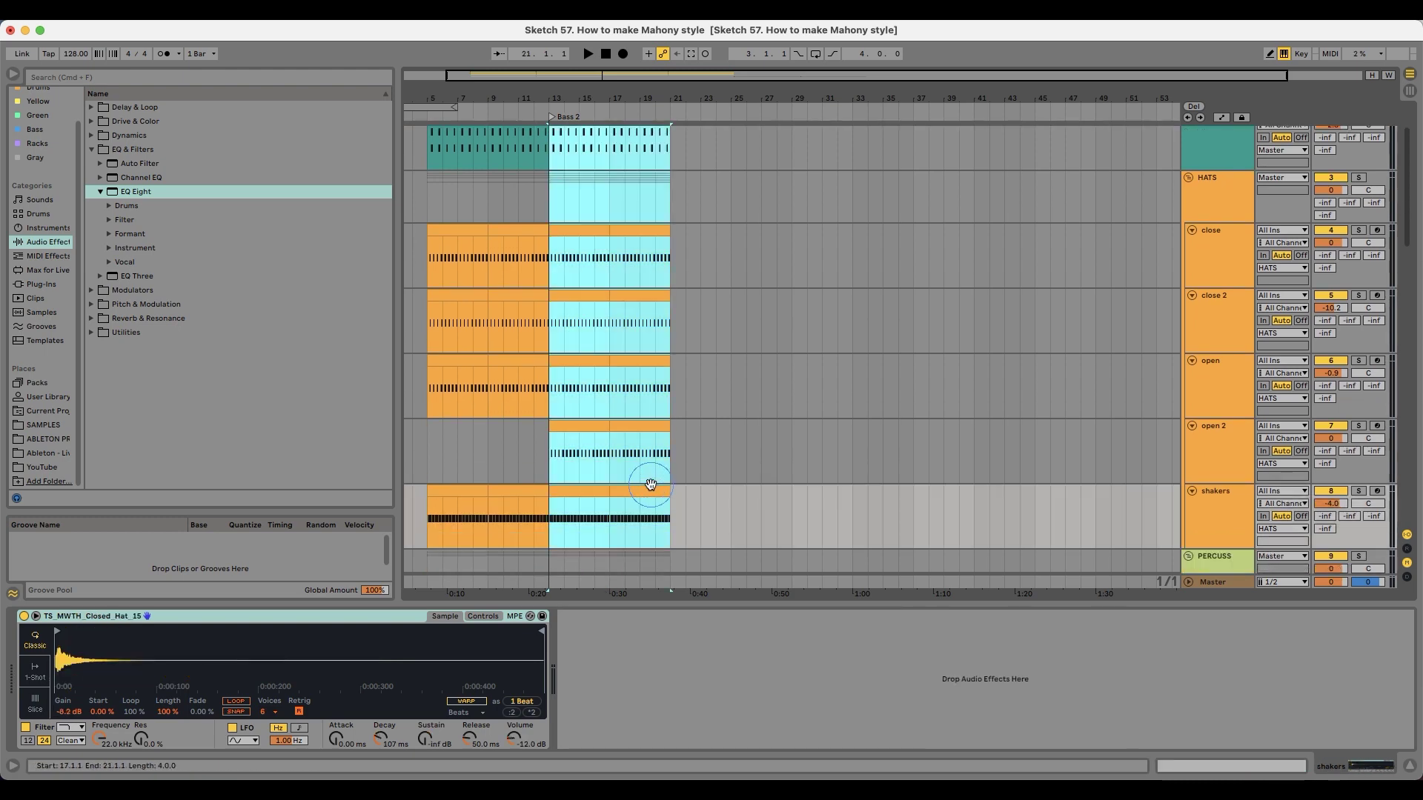
key("super+d")
scroll(643, 465, "down", 2)
key("super+d")
scroll(642, 467, "down", 3)
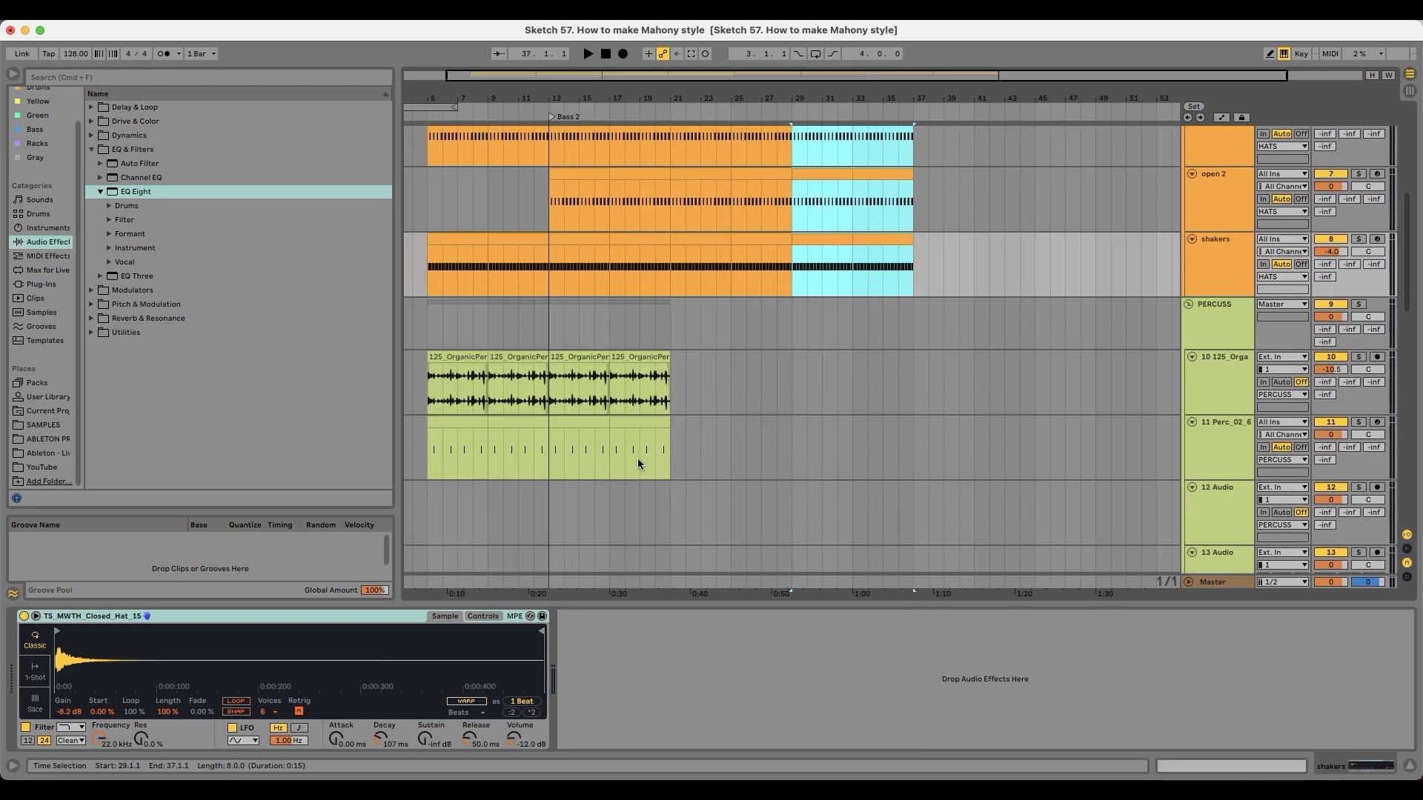
Step: Duplicate the bar 13 to 21 clips on the two percussion tracks, 10 and 11, twice to reach bar 37
left_click(583, 358)
left_click(653, 421, "shift")
key("super+d")
key("super+d")
scroll(651, 420, "down", 8)
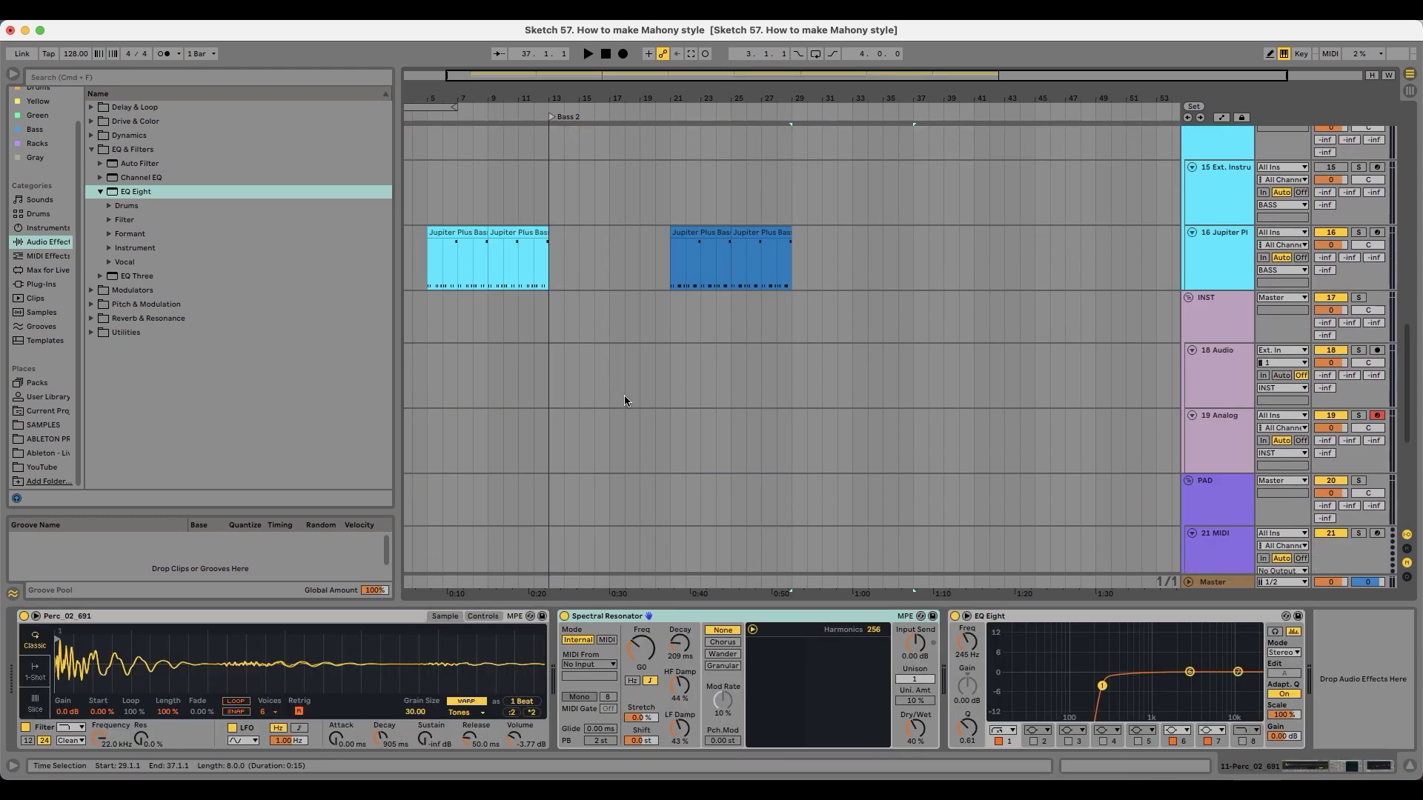
Step: Play from bar 12 and delete the Kick clips between bars 13 and 21
scroll(629, 393, "up", 3)
scroll(627, 389, "up", 5)
left_click(531, 412)
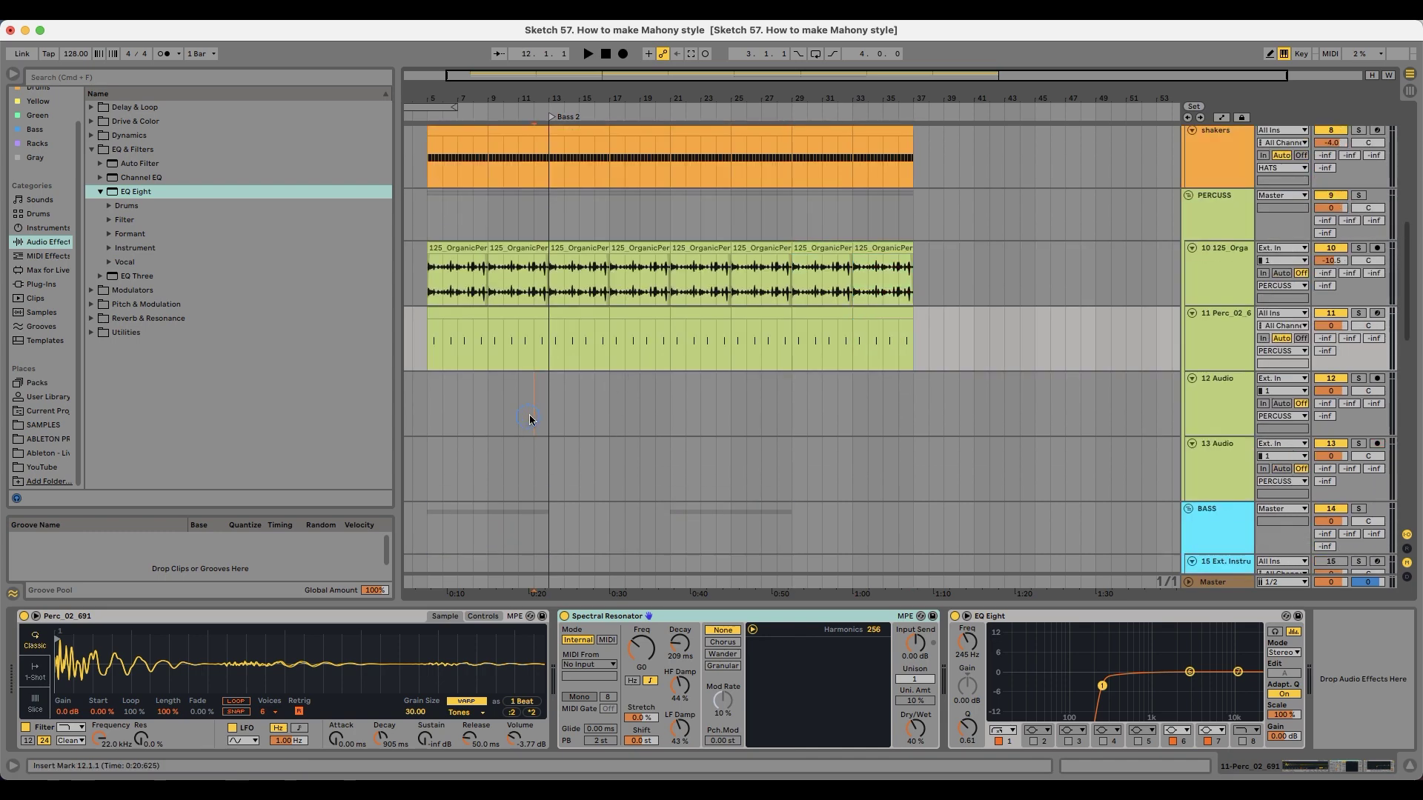
scroll(545, 401, "up", 5)
left_click(572, 133)
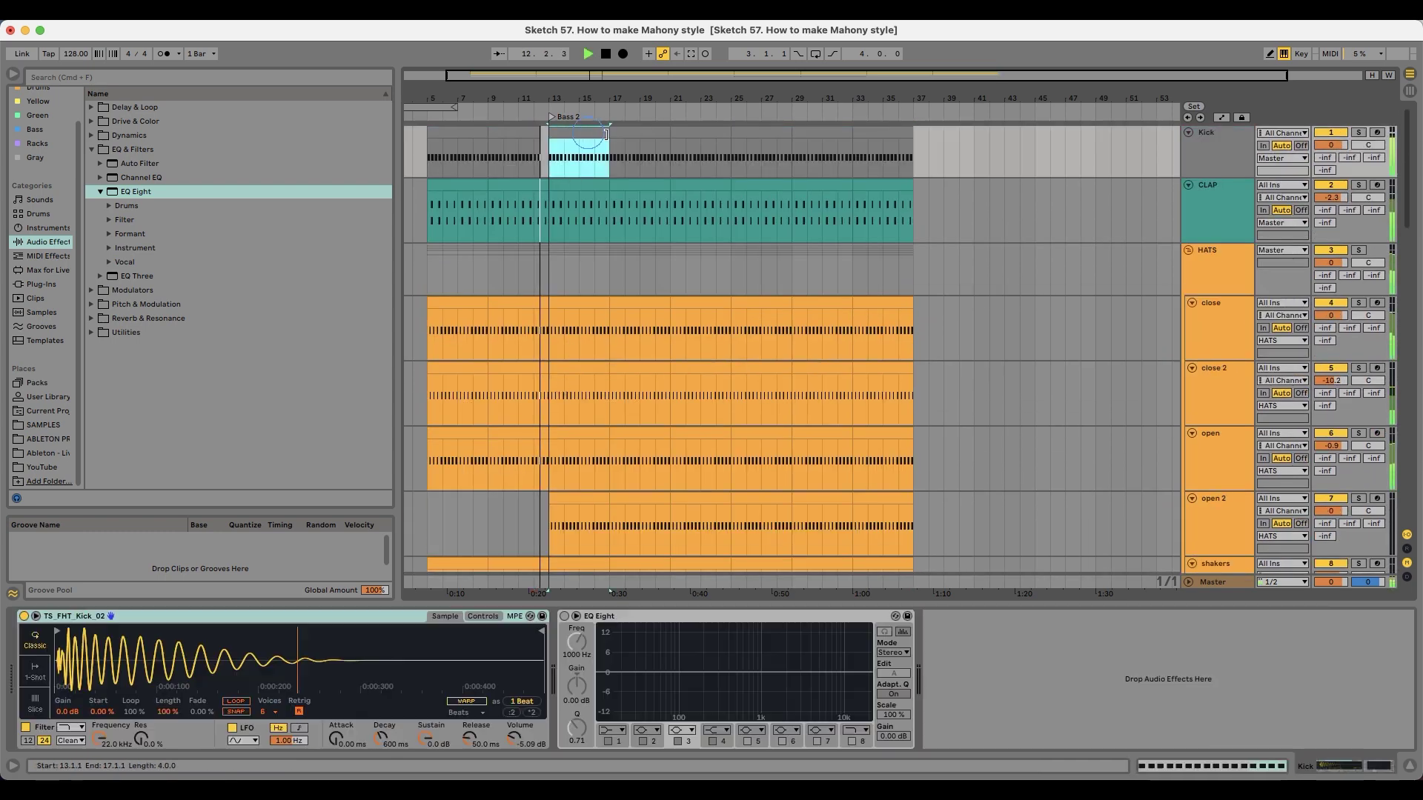
key("Delete")
key("super+d")
mouse_move(573, 111)
left_mouse_down()
mouse_move(652, 149)
mouse_move(573, 133)
mouse_move(572, 111)
left_mouse_up()
Step: Deactivate the TS_MWTH_Clap_09 notes in the CLAP clip at bar 13 and duplicate that clip to bar 17
double_click(597, 185)
left_click(360, 678)
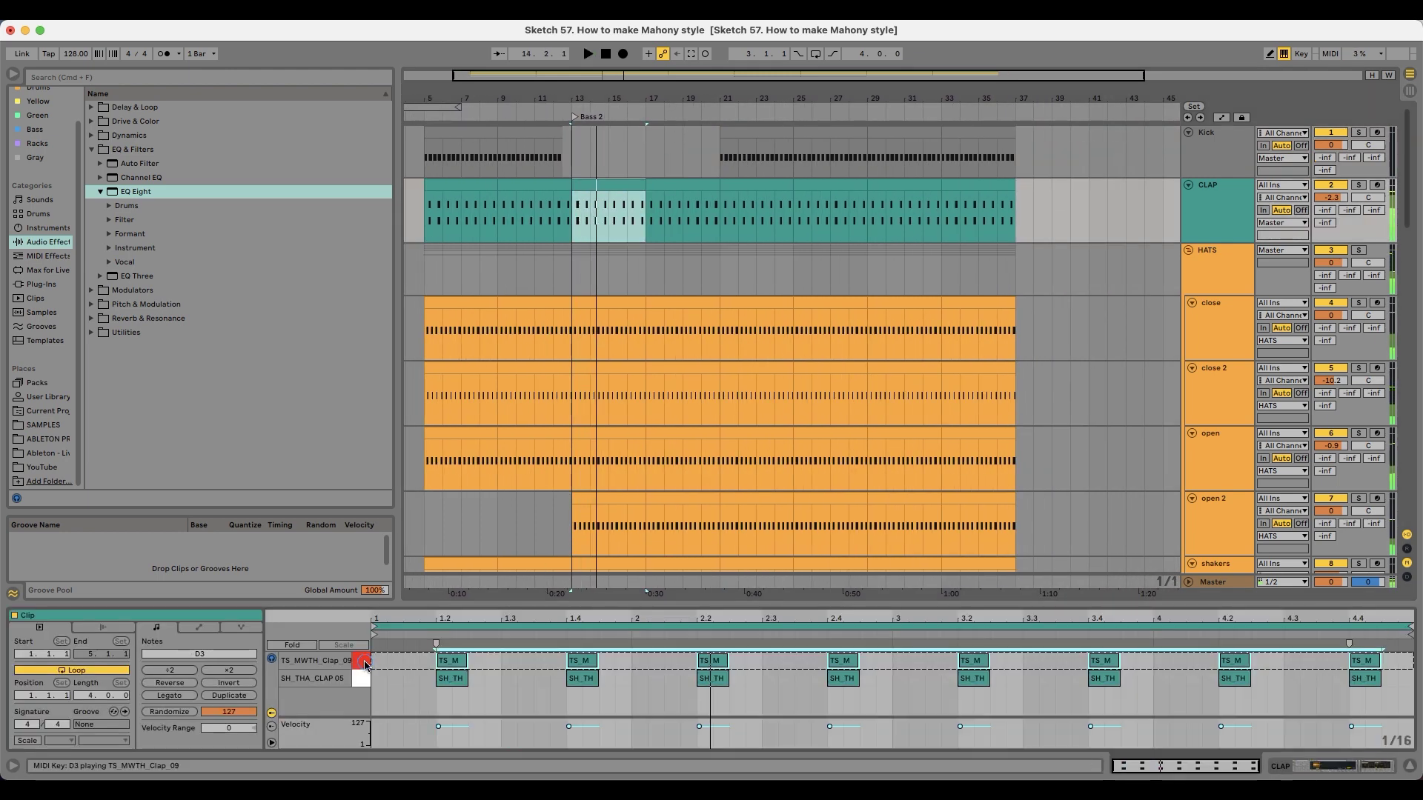
key("space")
left_click(357, 660)
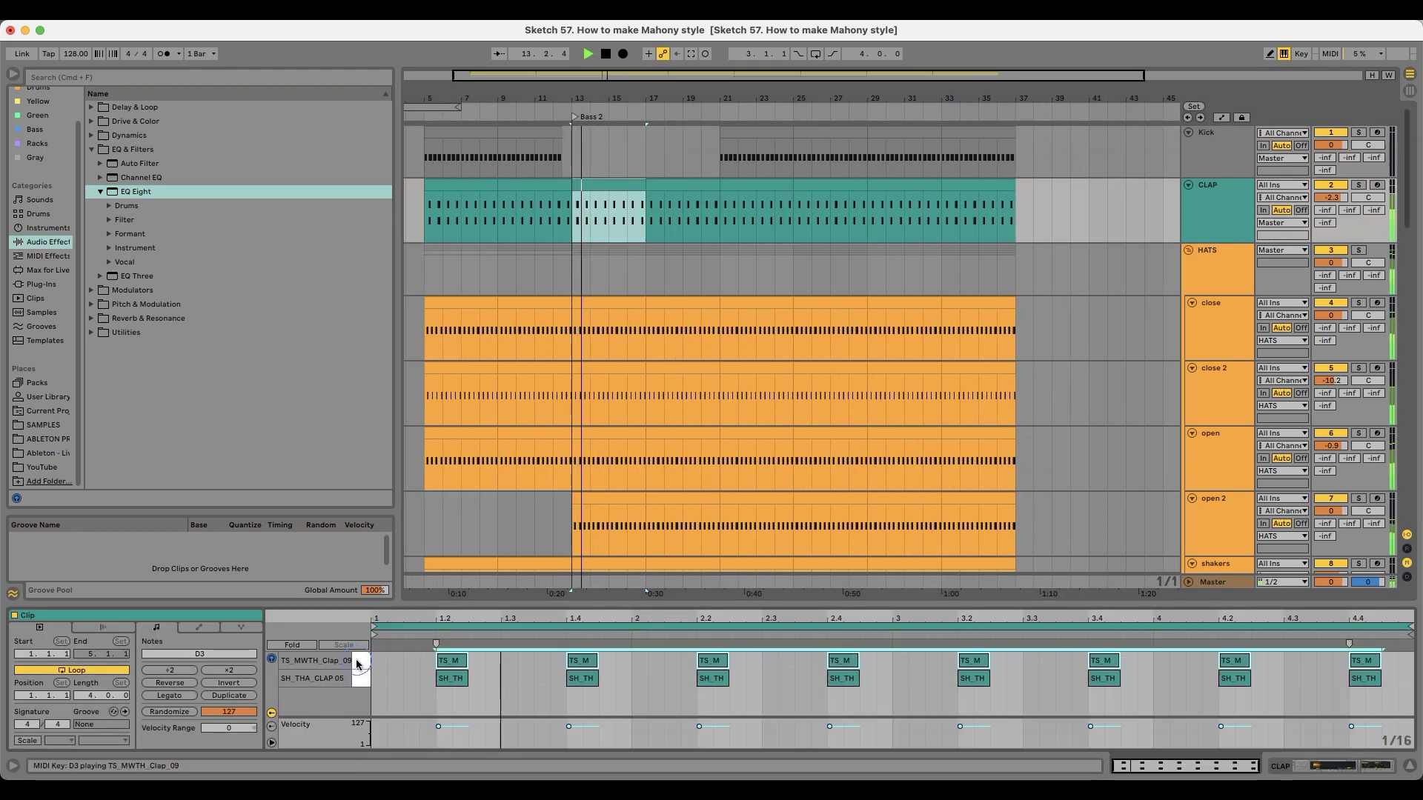
key("0")
left_click(591, 187)
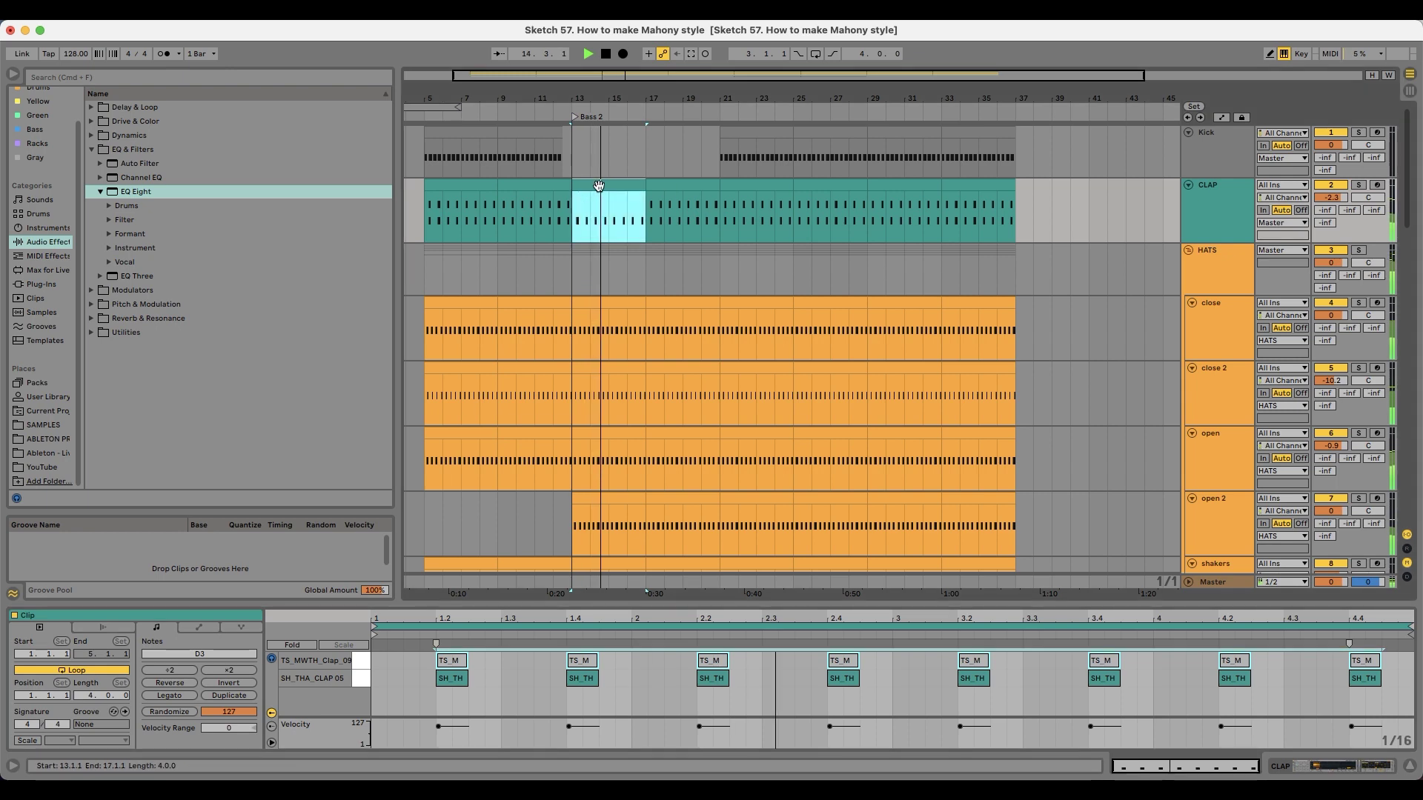
key("super+d")
Step: Delete the open 2 hi-hat clips between bars 13 and 21
left_click_drag(710, 98, 761, 69)
scroll(560, 458, "down", 8)
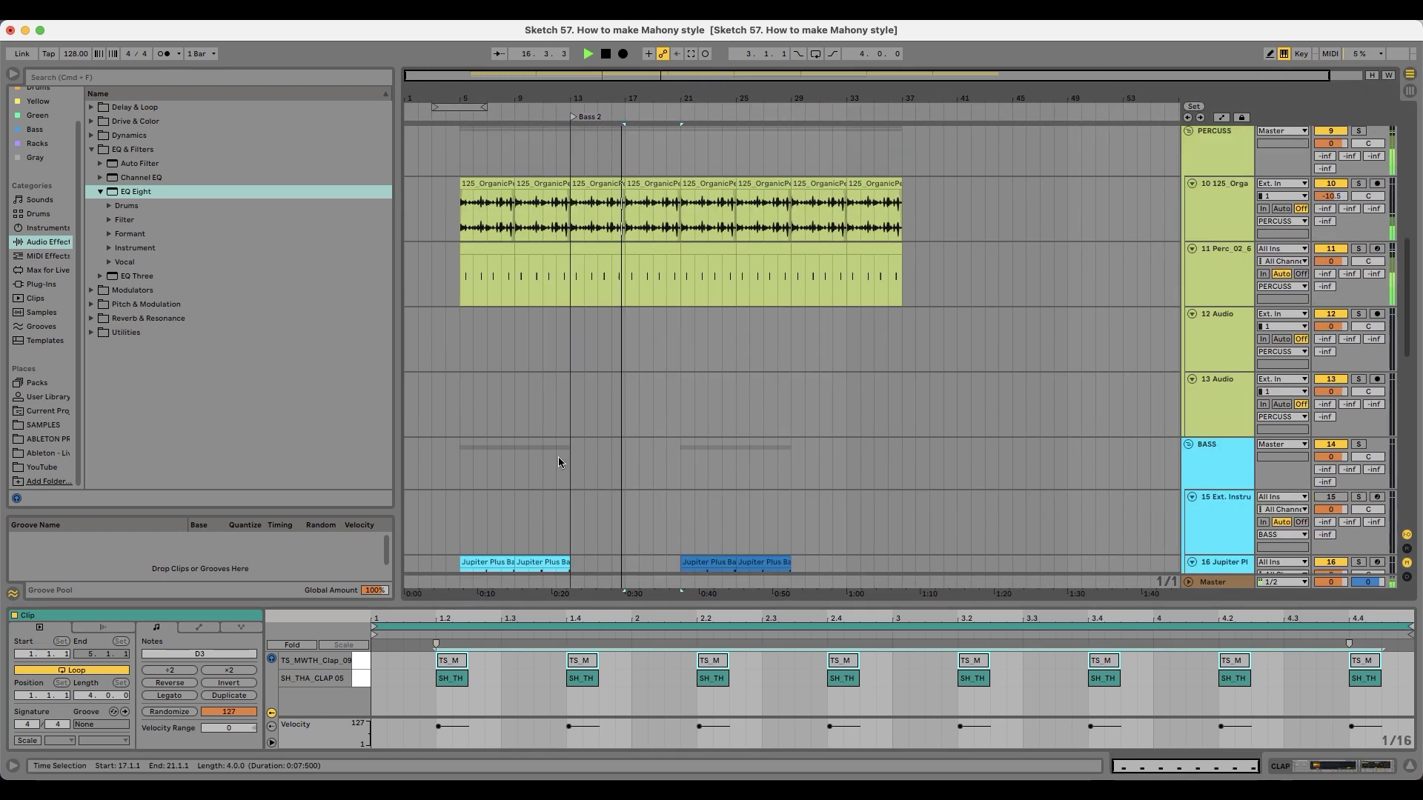
scroll(558, 458, "up", 10)
left_click(594, 435)
key("Delete")
left_click(630, 435)
key("Delete")
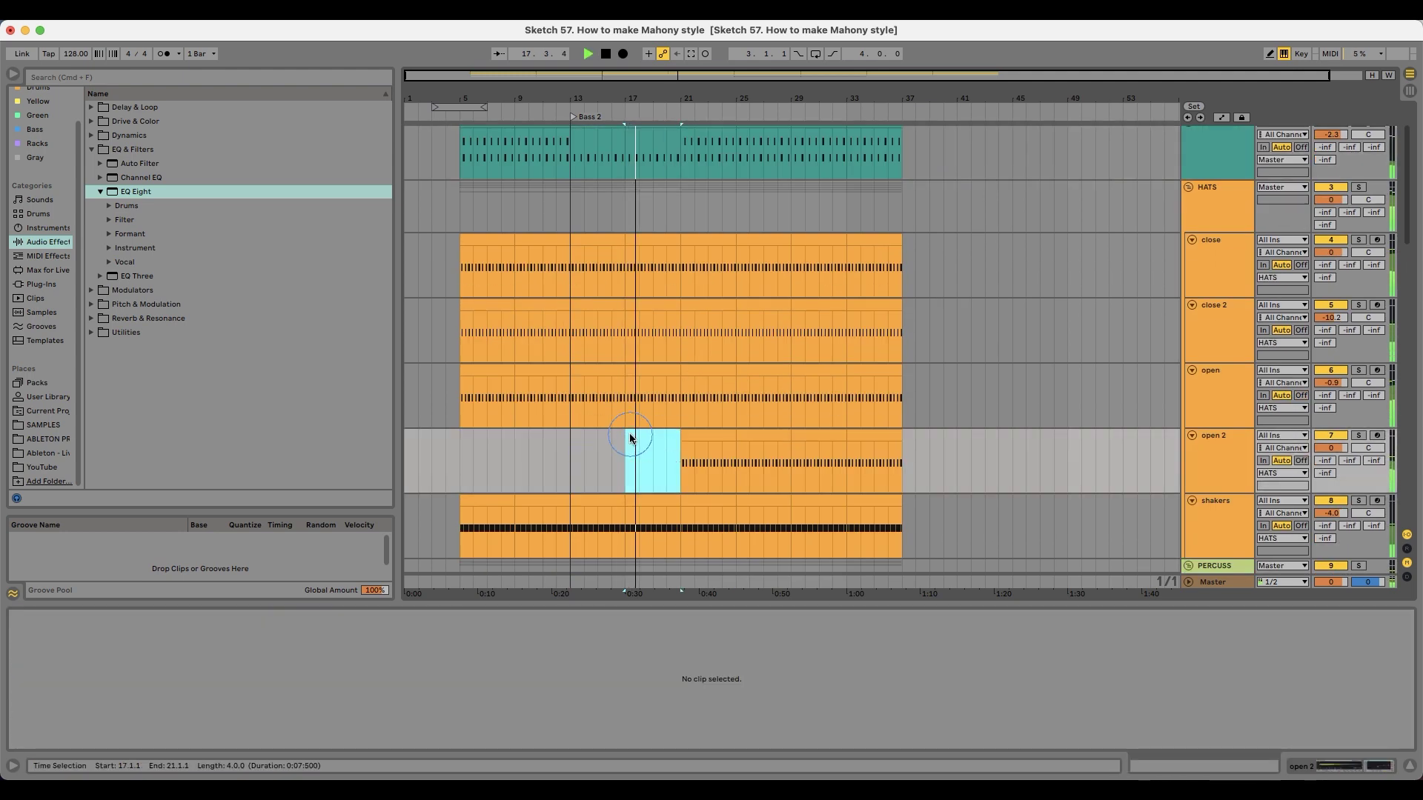
left_click(615, 369)
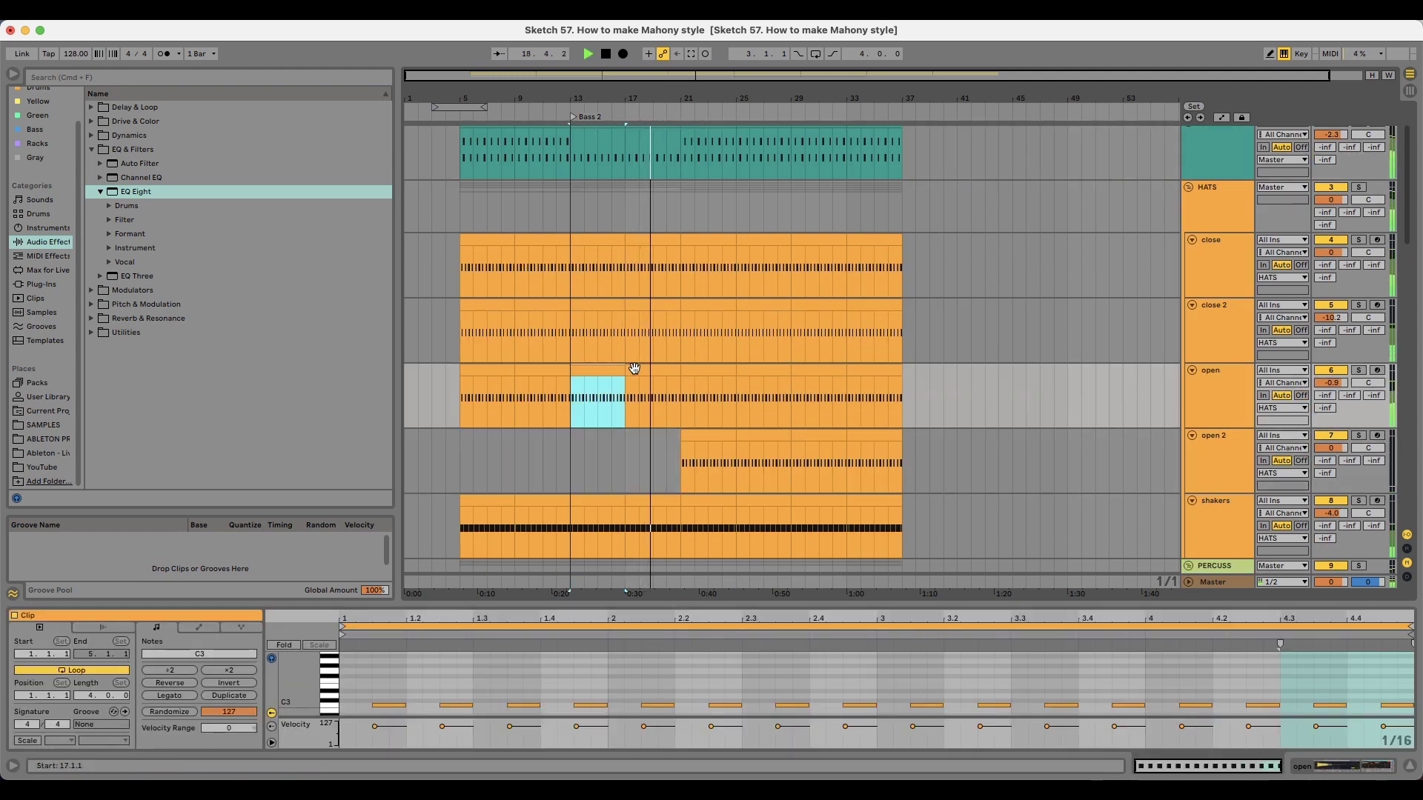
scroll(528, 454, "down", 15)
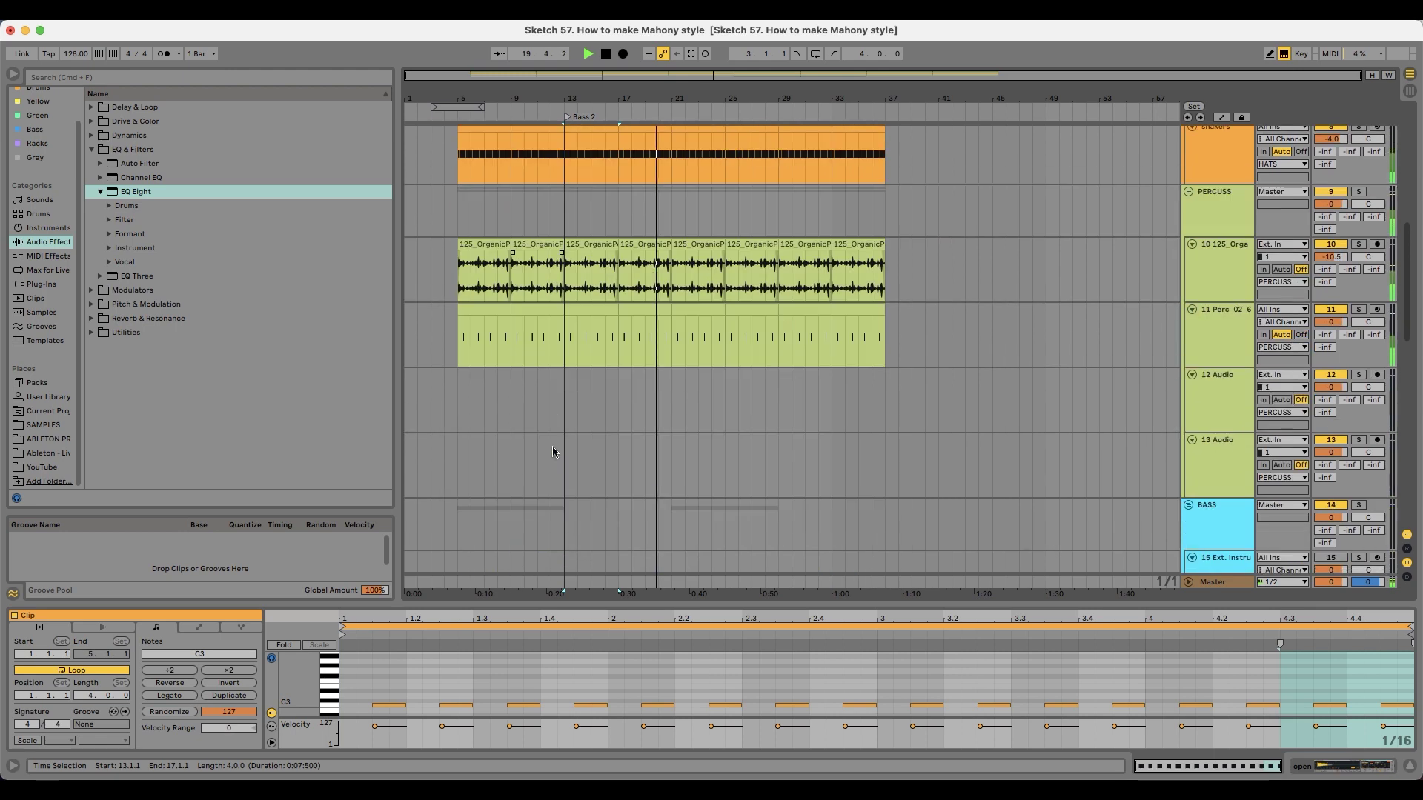
scroll(559, 449, "down", 6)
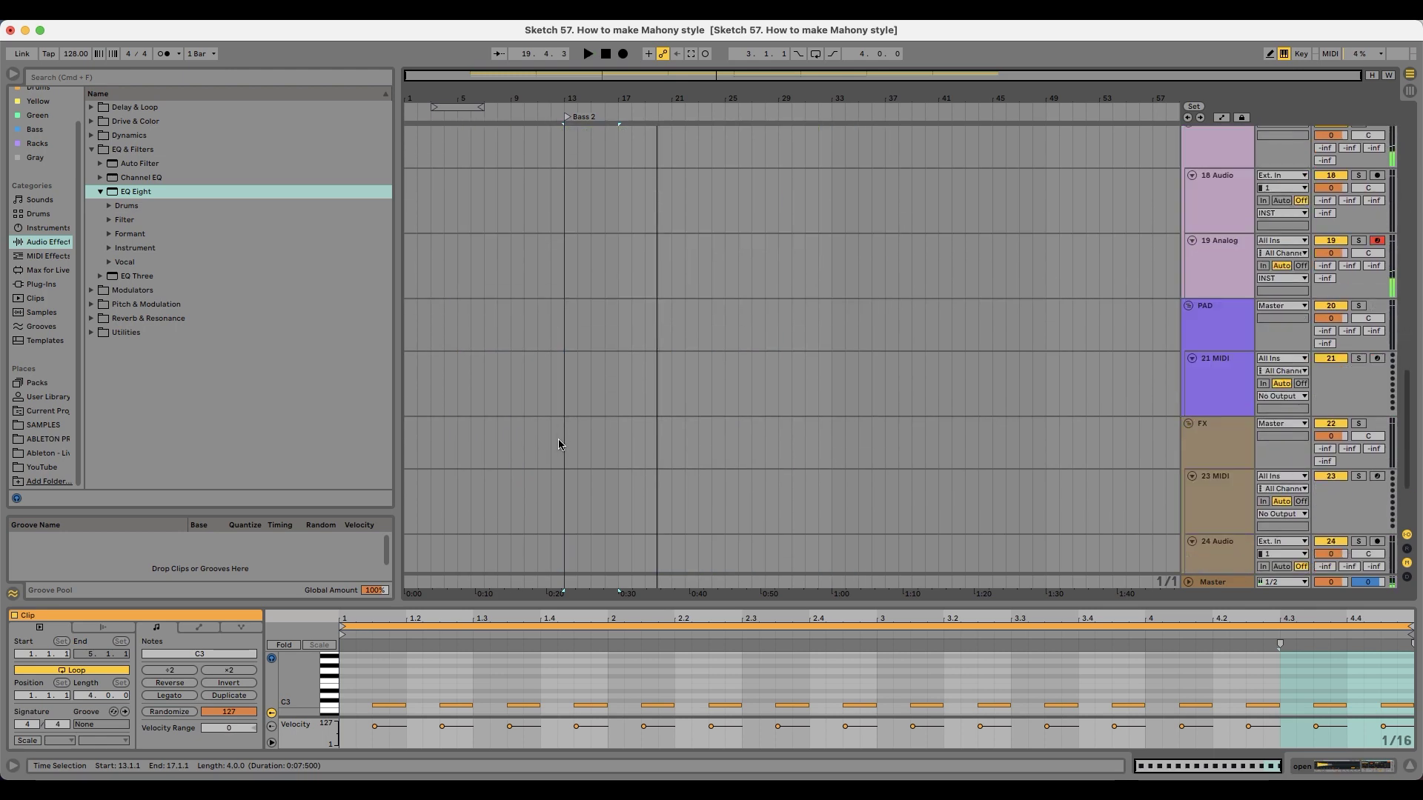
Step: Record a held G3 note on the Analog track from bar 13 and extend the clip to bar 17
scroll(551, 442, "up", 1)
left_click(570, 307)
scroll(585, 278, "up", 2)
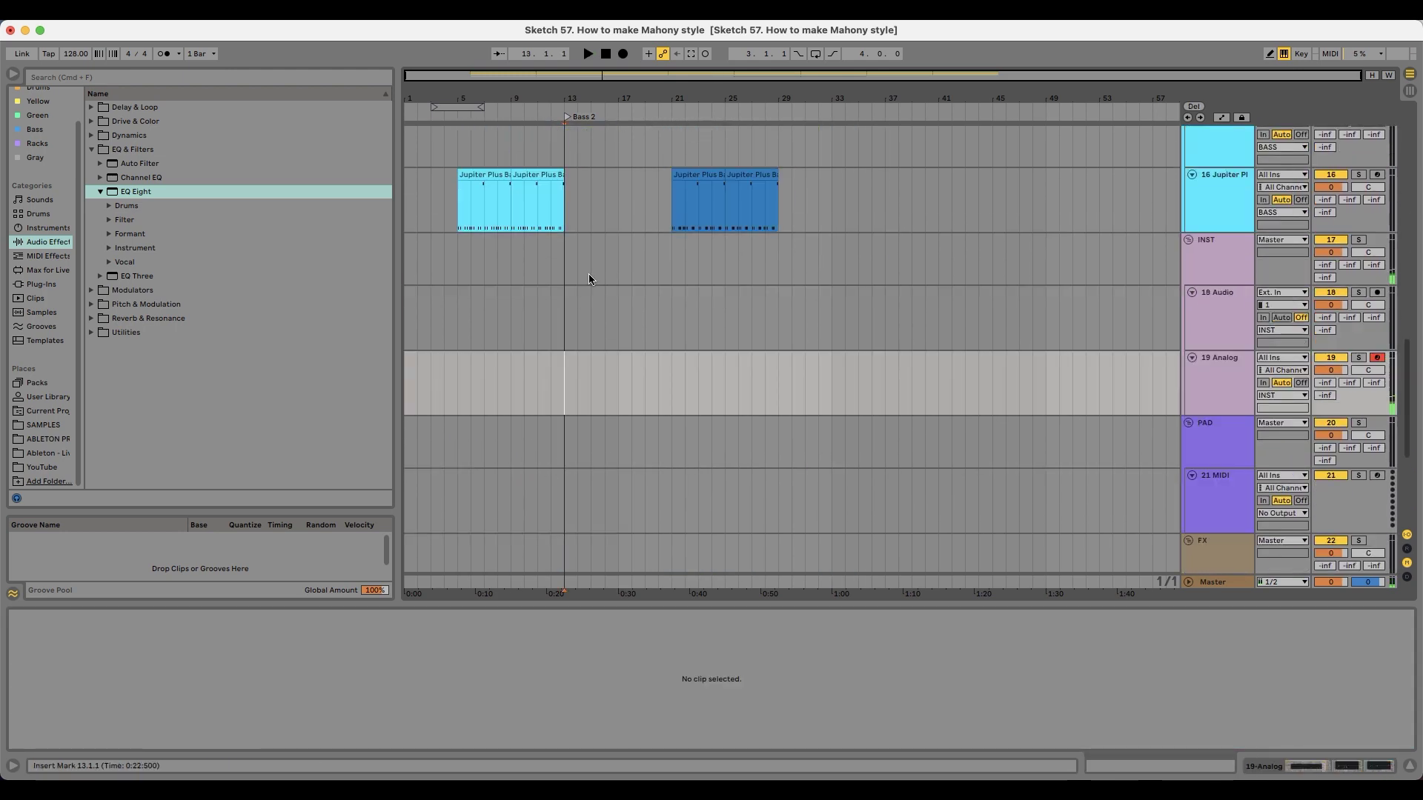
left_click(623, 54)
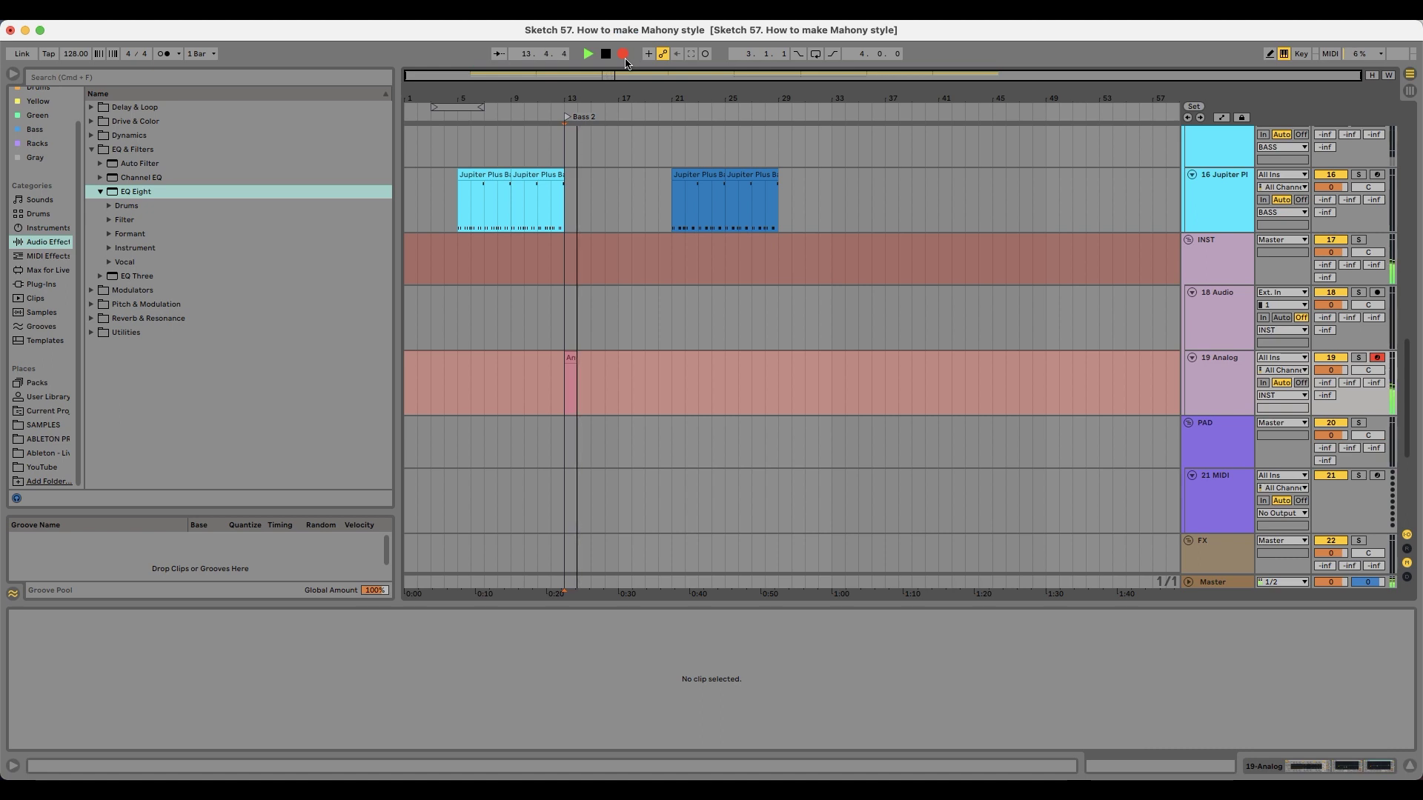
key("space")
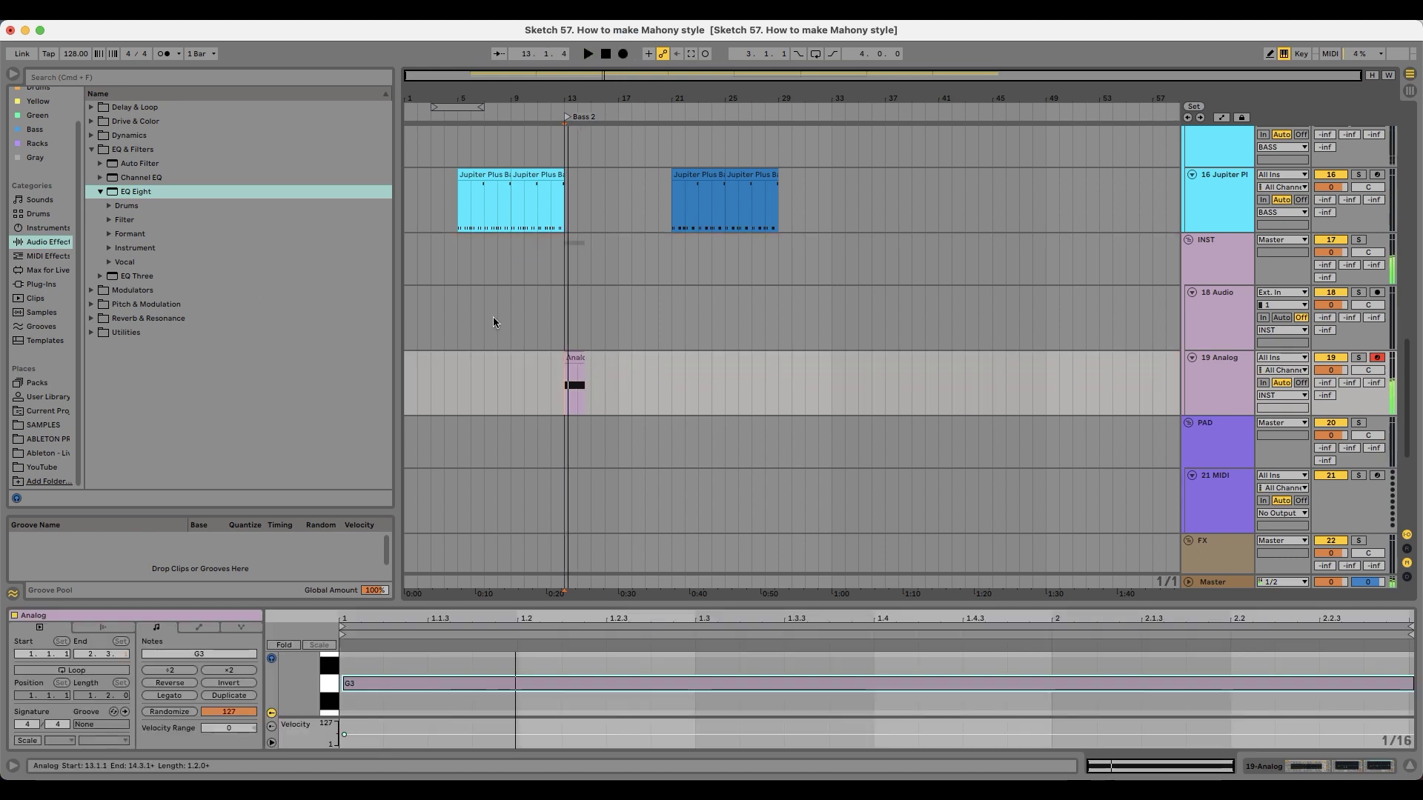
left_click_drag(581, 358, 618, 359)
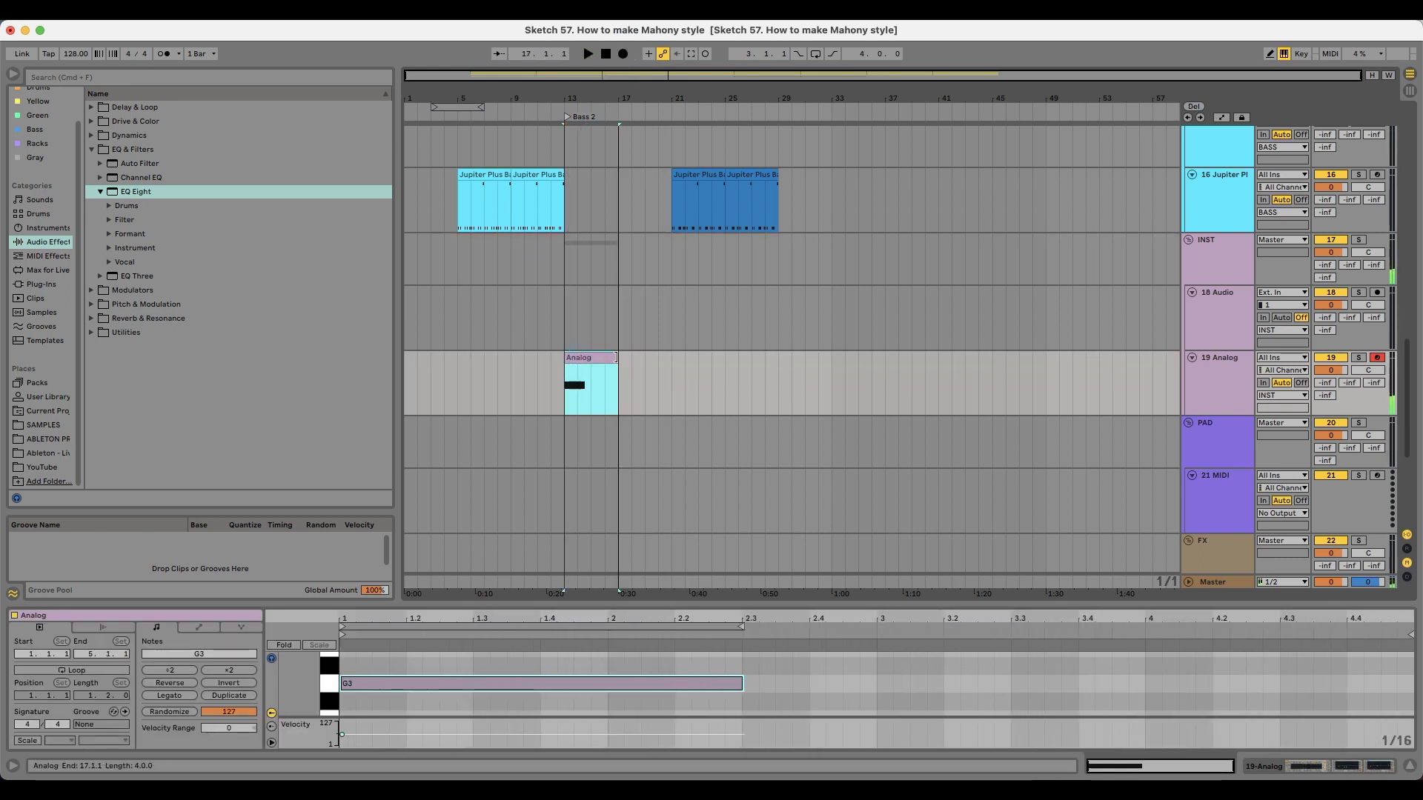
Step: Set the recorded G3 note's velocity to 77 and lengthen the note to fill the four-bar Analog clip
left_click(370, 716)
left_click_drag(351, 739, 351, 731)
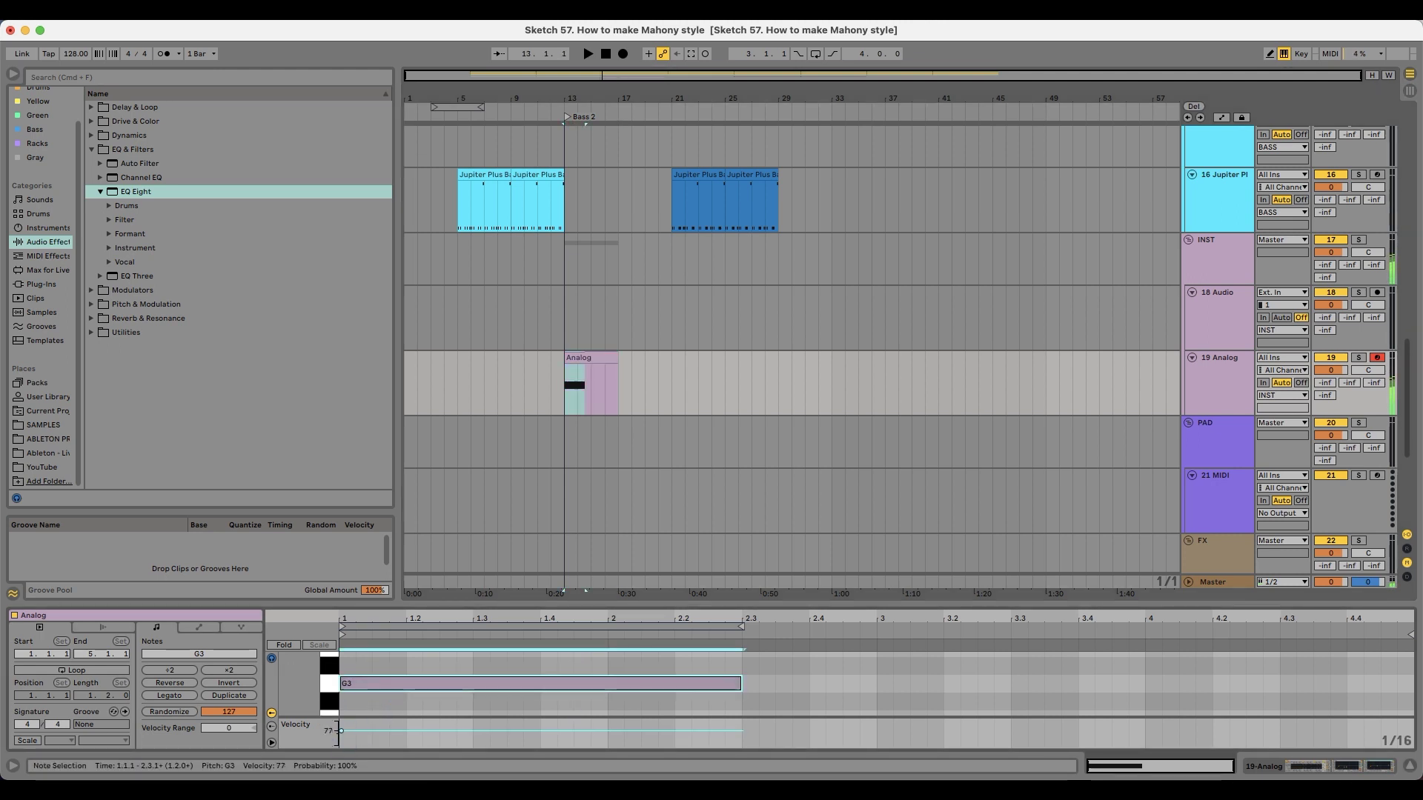
left_click(589, 362)
left_click_drag(742, 688, 1378, 697)
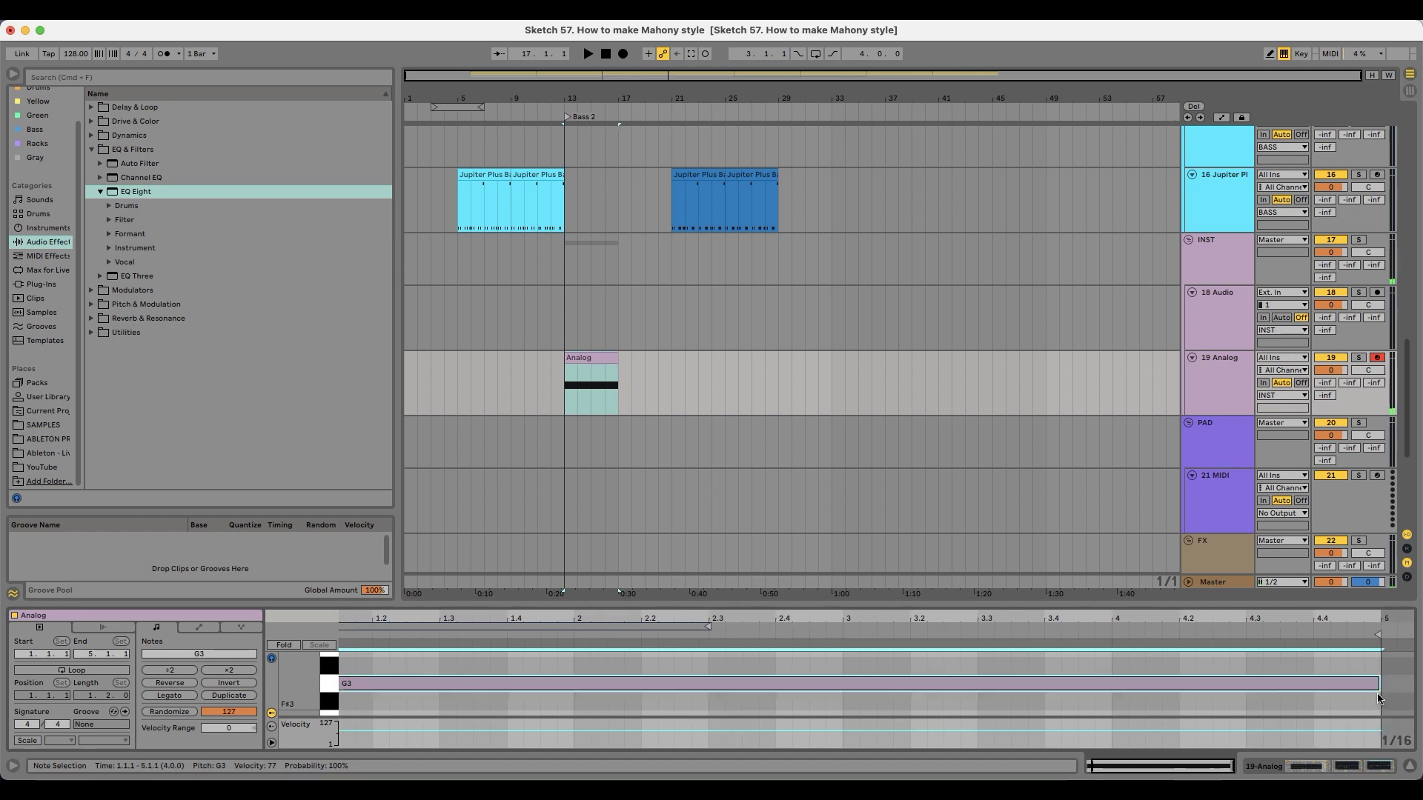
Step: Duplicate the Analog clip to bars 17 to 21 while playing the section from just before bar 13
left_click(548, 359)
key("space")
left_click(592, 367)
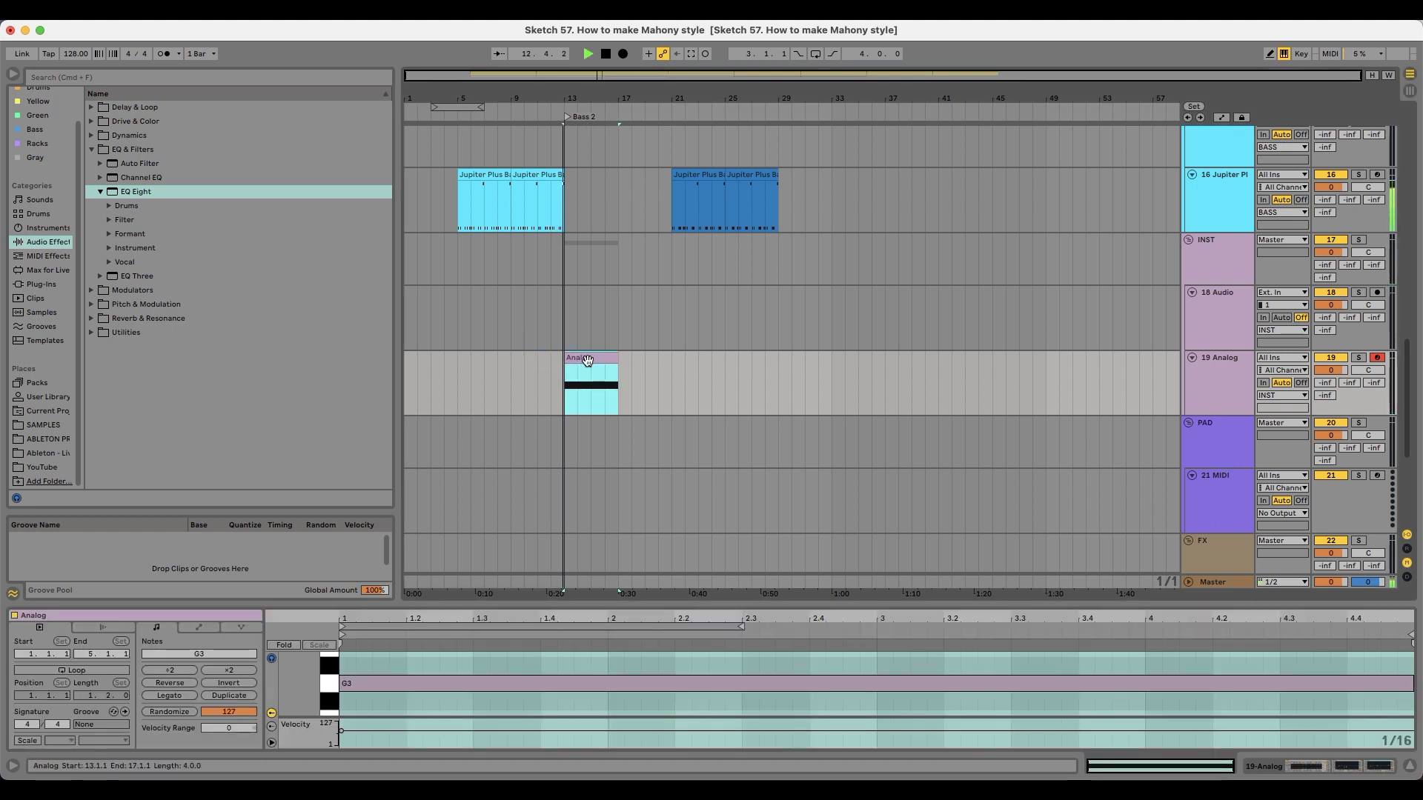
key("super+d")
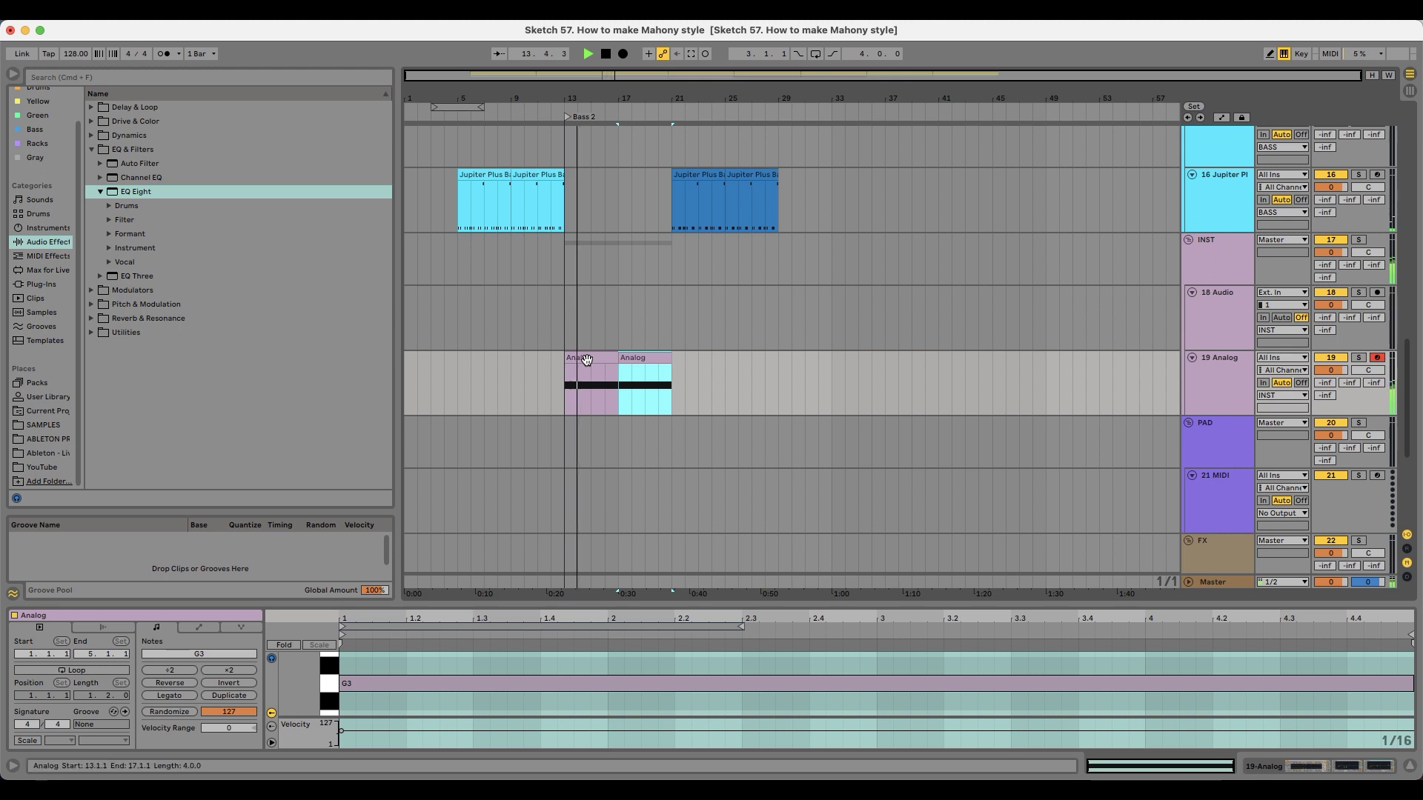
left_click_drag(572, 99, 638, 121)
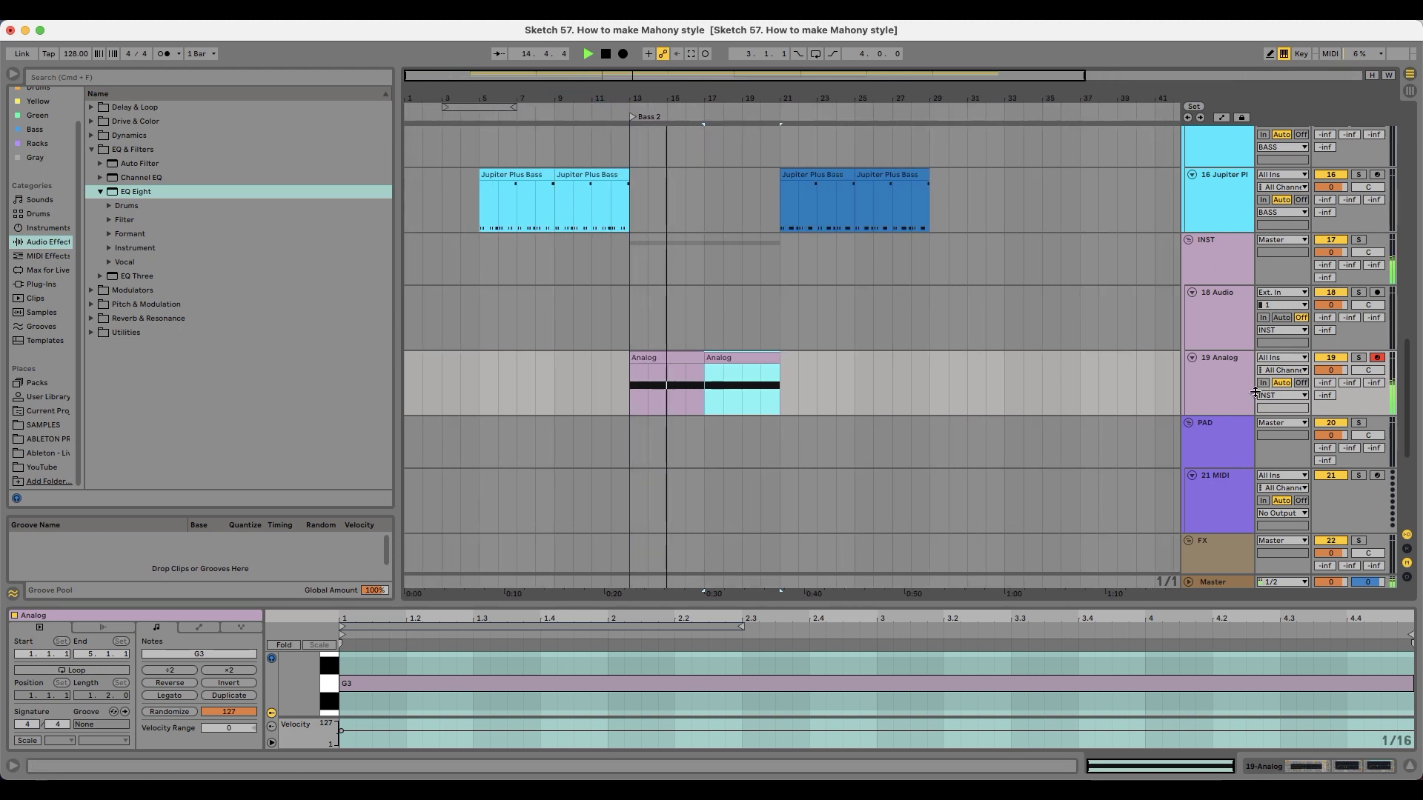
left_click(1222, 387)
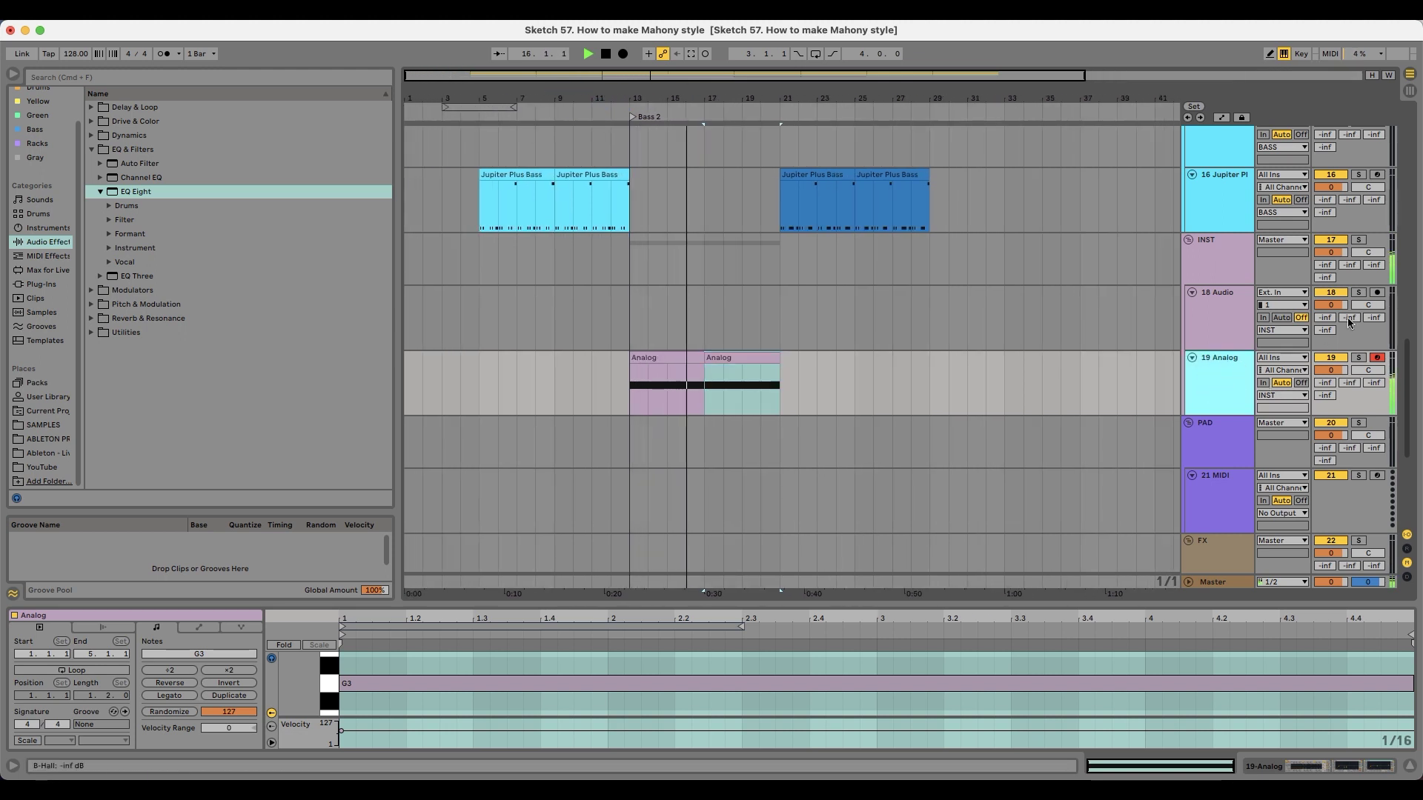
left_click_drag(707, 93, 667, 77)
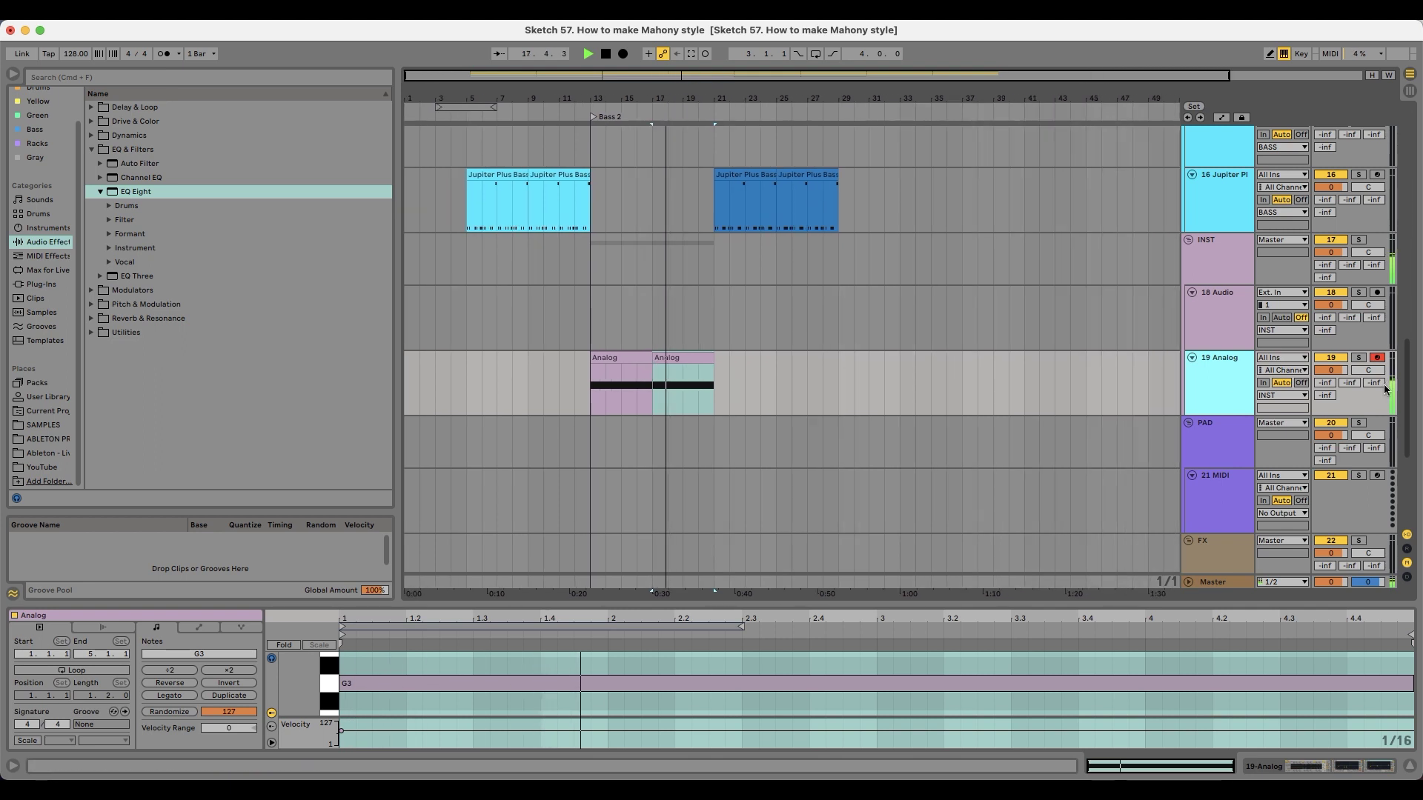
left_click(1223, 368)
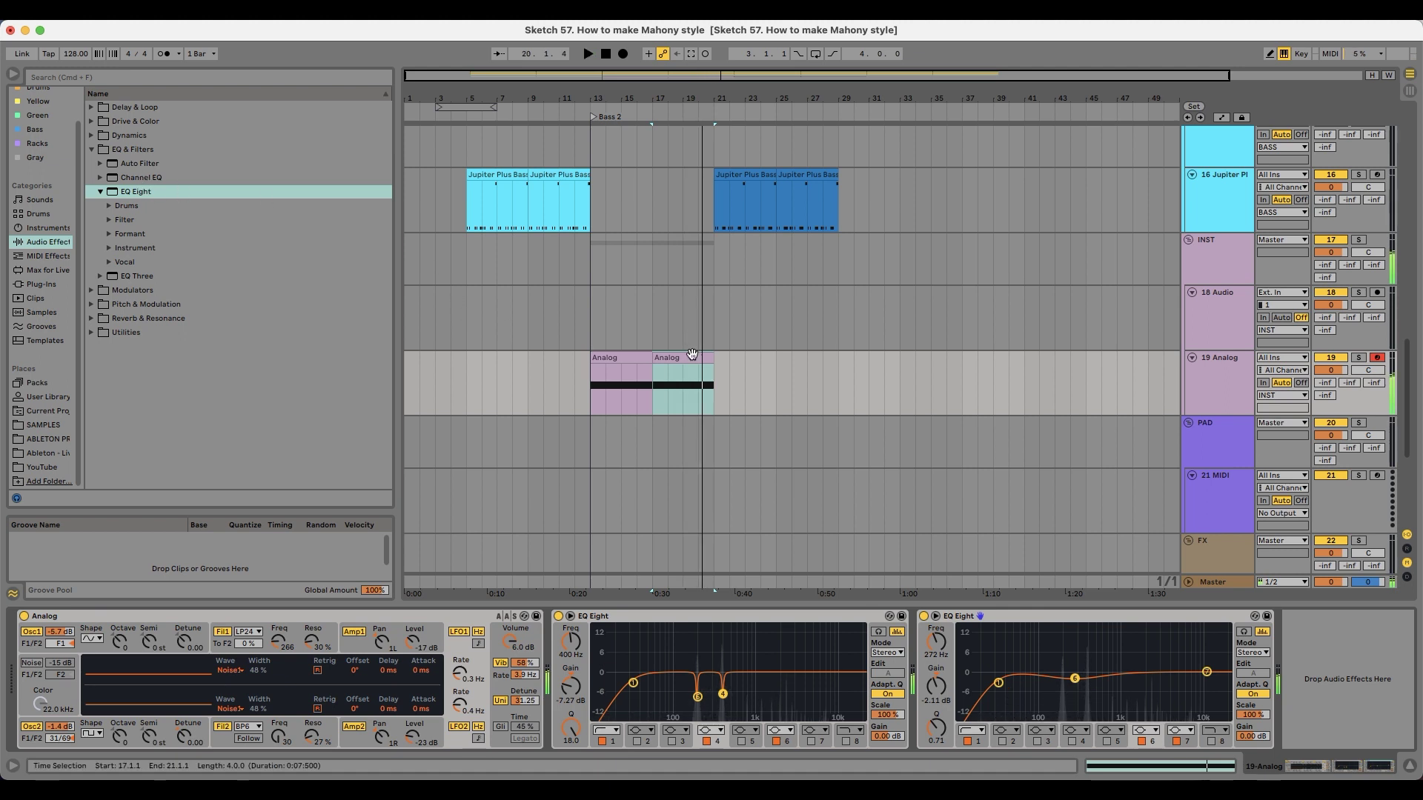
Step: Shorten the second Analog clip to end at 20.2.1 and play its ending
left_click_drag(713, 362, 704, 357)
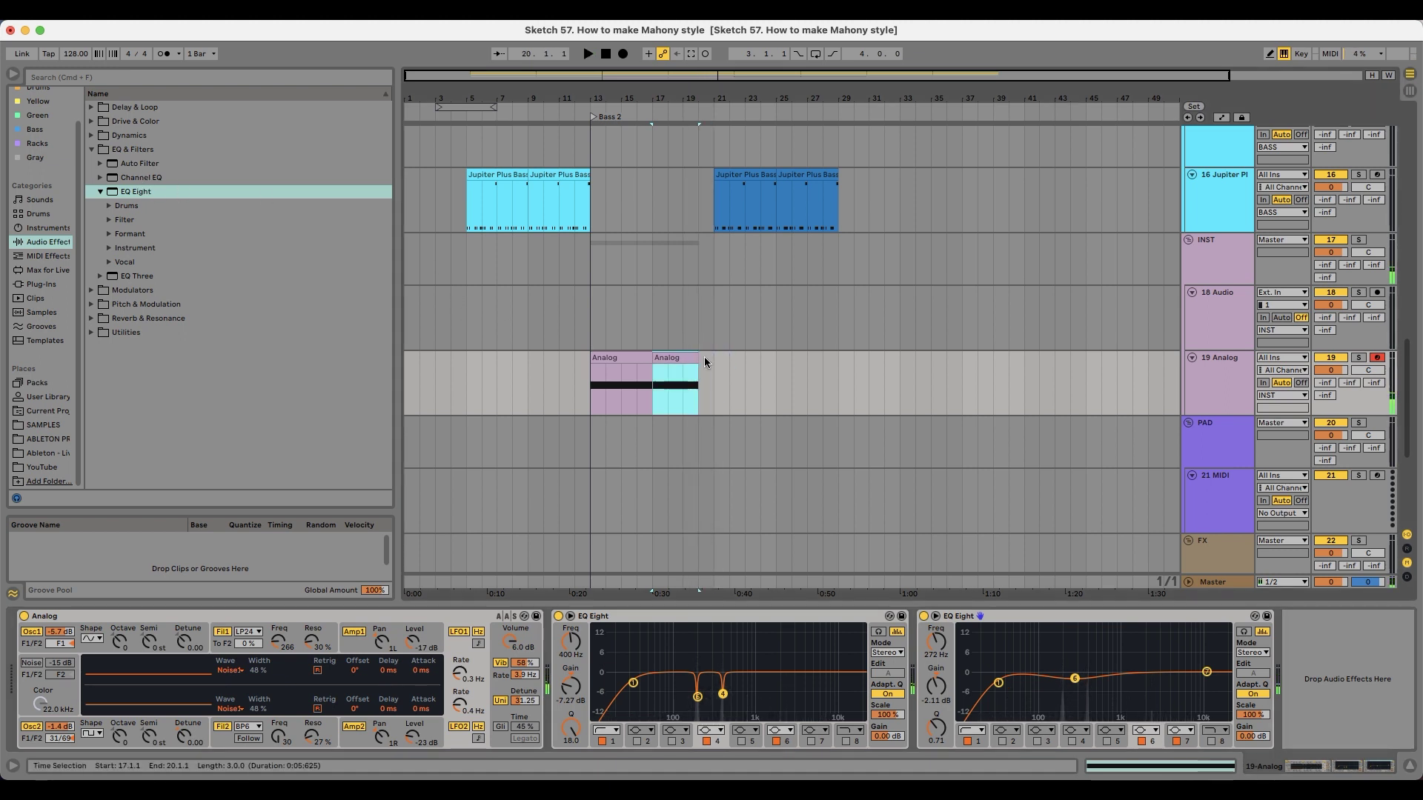
left_click_drag(700, 99, 725, 359)
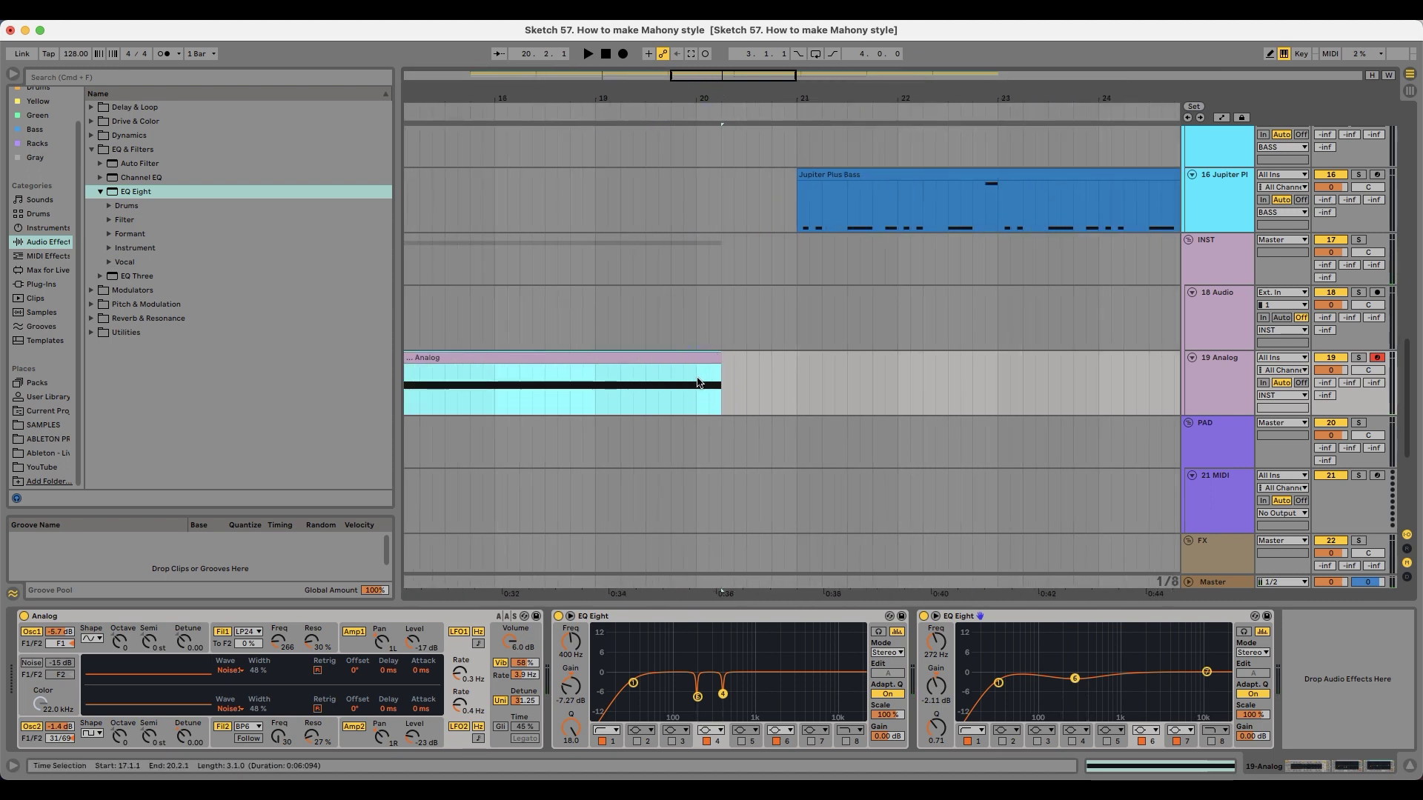
left_click(701, 382)
key("space")
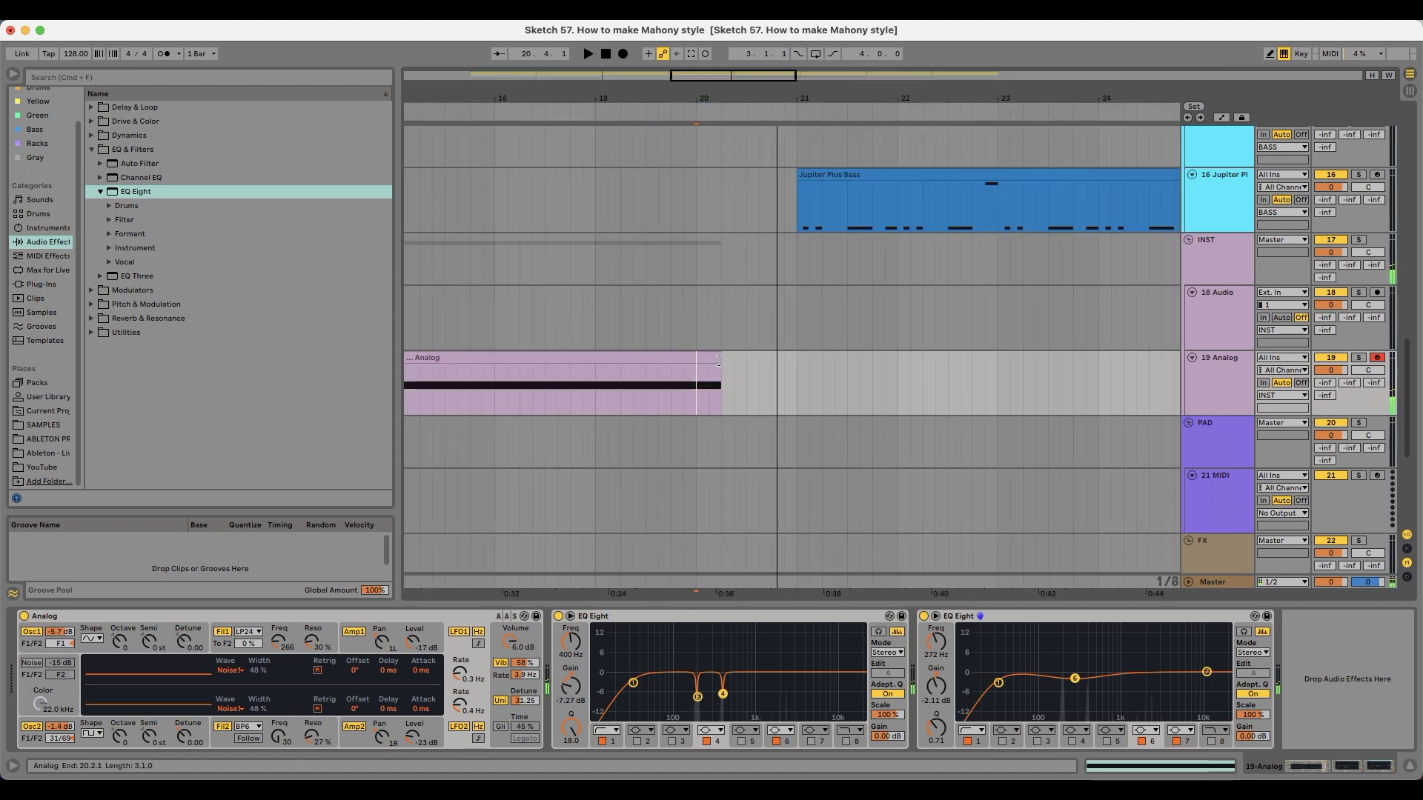
left_click_drag(744, 96, 739, 29)
Step: Delete the shakers clips between bars 13 and 21
scroll(719, 330, "down", 4)
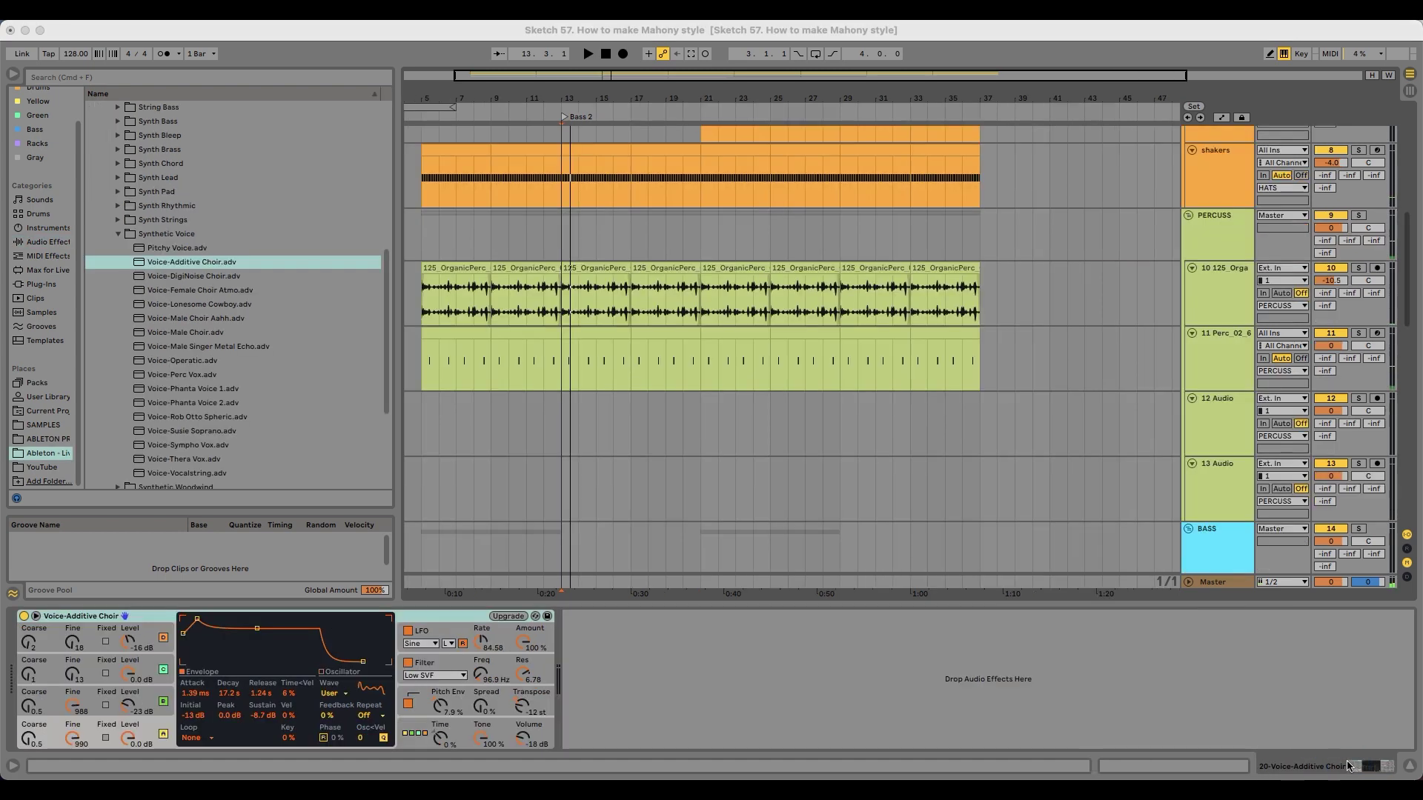
scroll(589, 464, "up", 3)
scroll(585, 392, "up", 2)
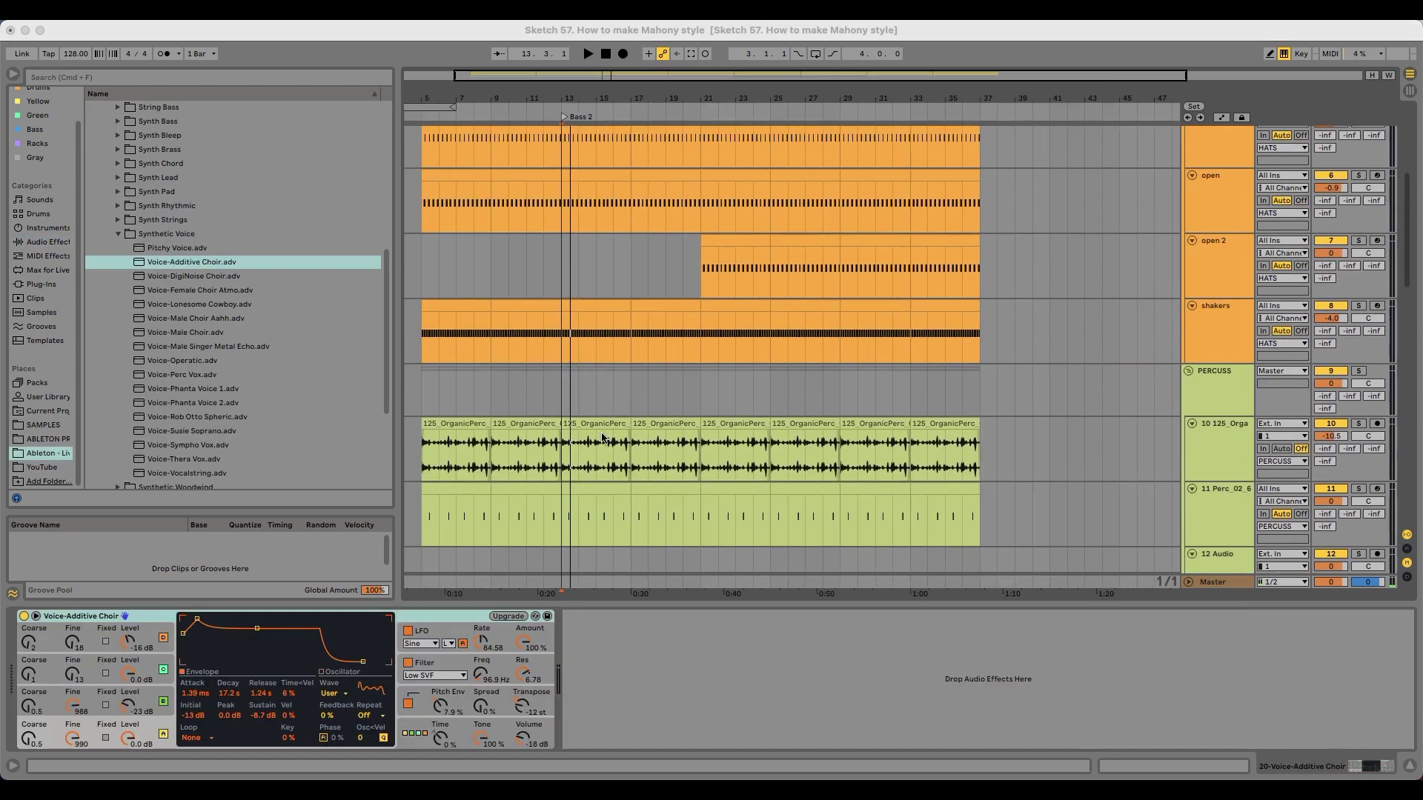
left_click(588, 497)
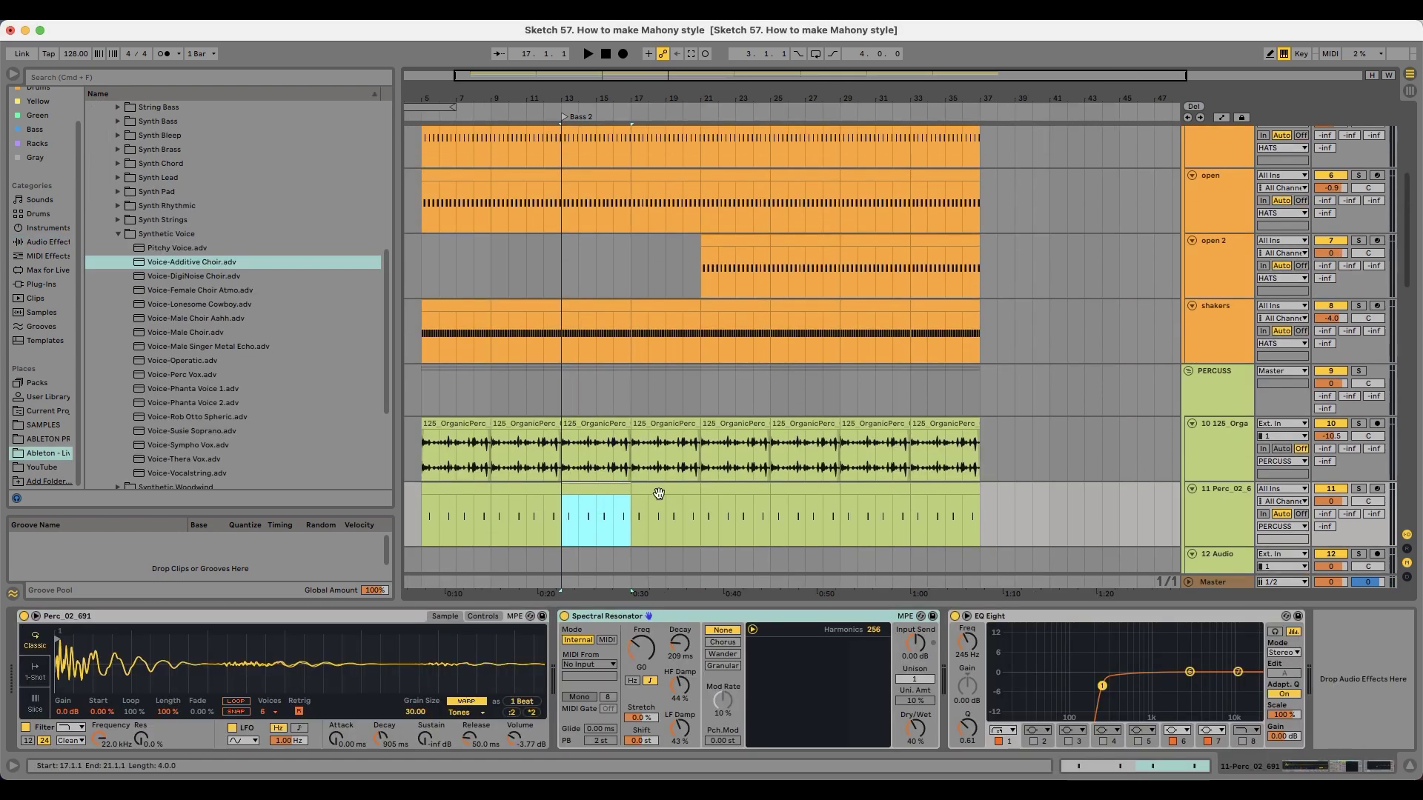
scroll(626, 425, "up", 2)
left_click(613, 387)
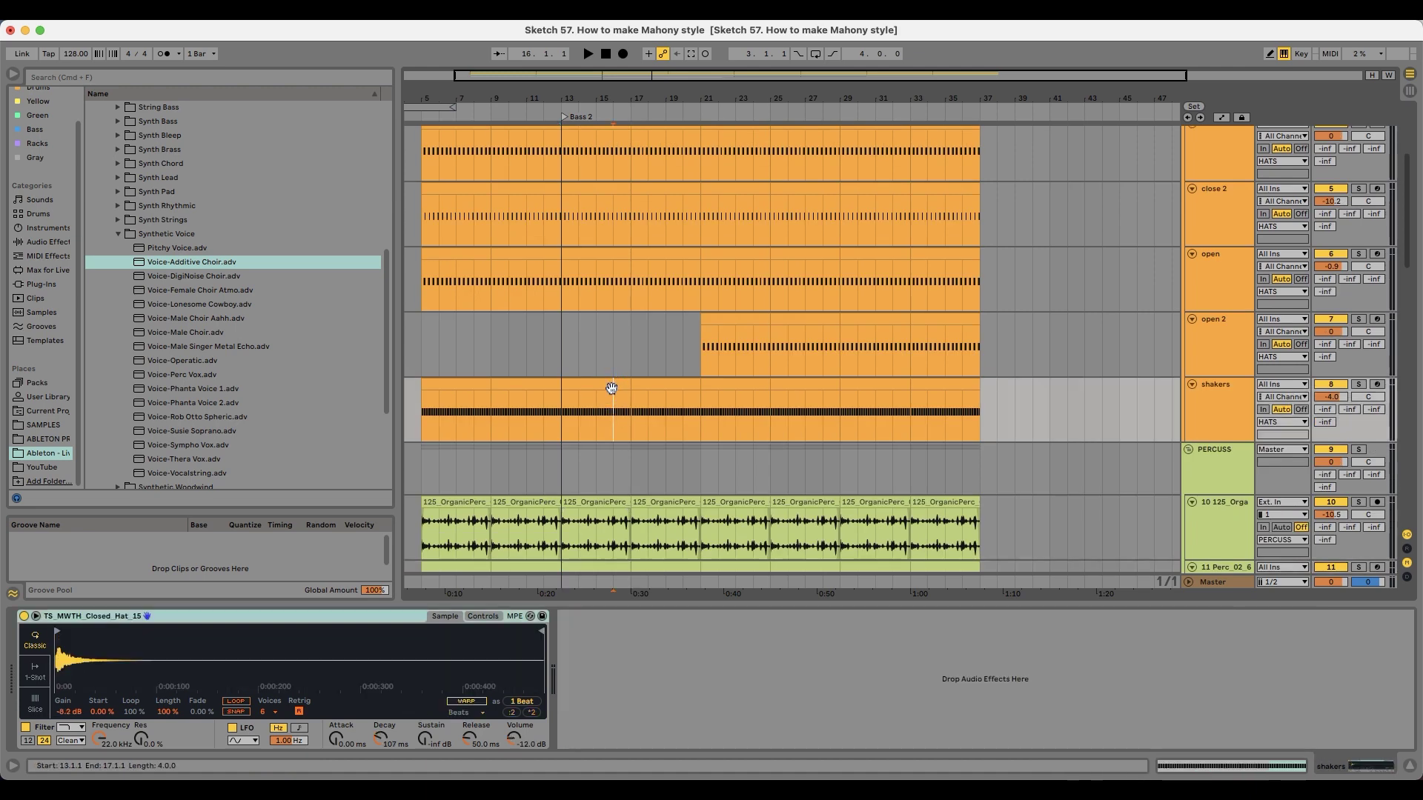
left_click(650, 388)
key("Delete")
left_click(604, 387)
key("Delete")
scroll(607, 393, "up", 3)
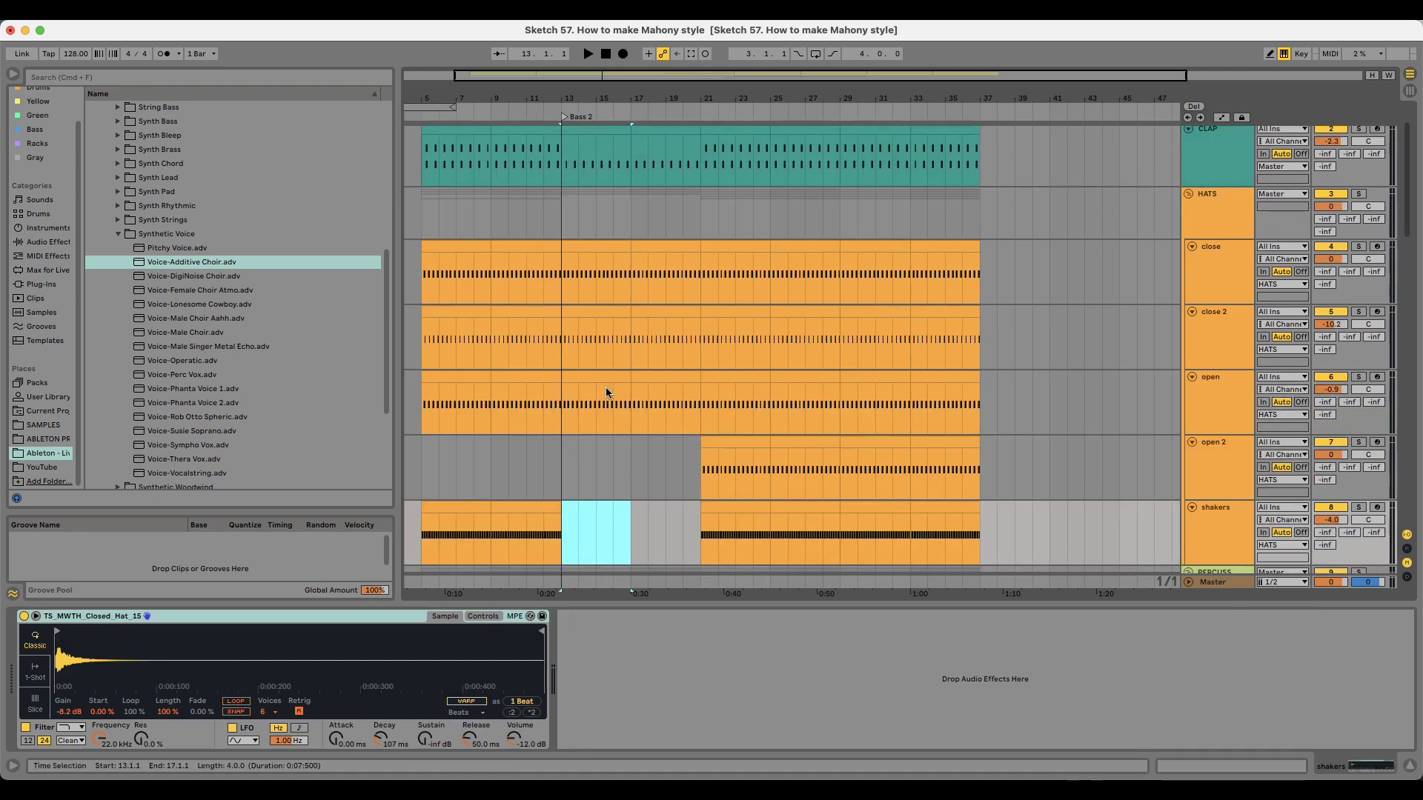
Step: Delete the close, close 2 and open hi-hat clips between bars 13 and 21
left_click(605, 291)
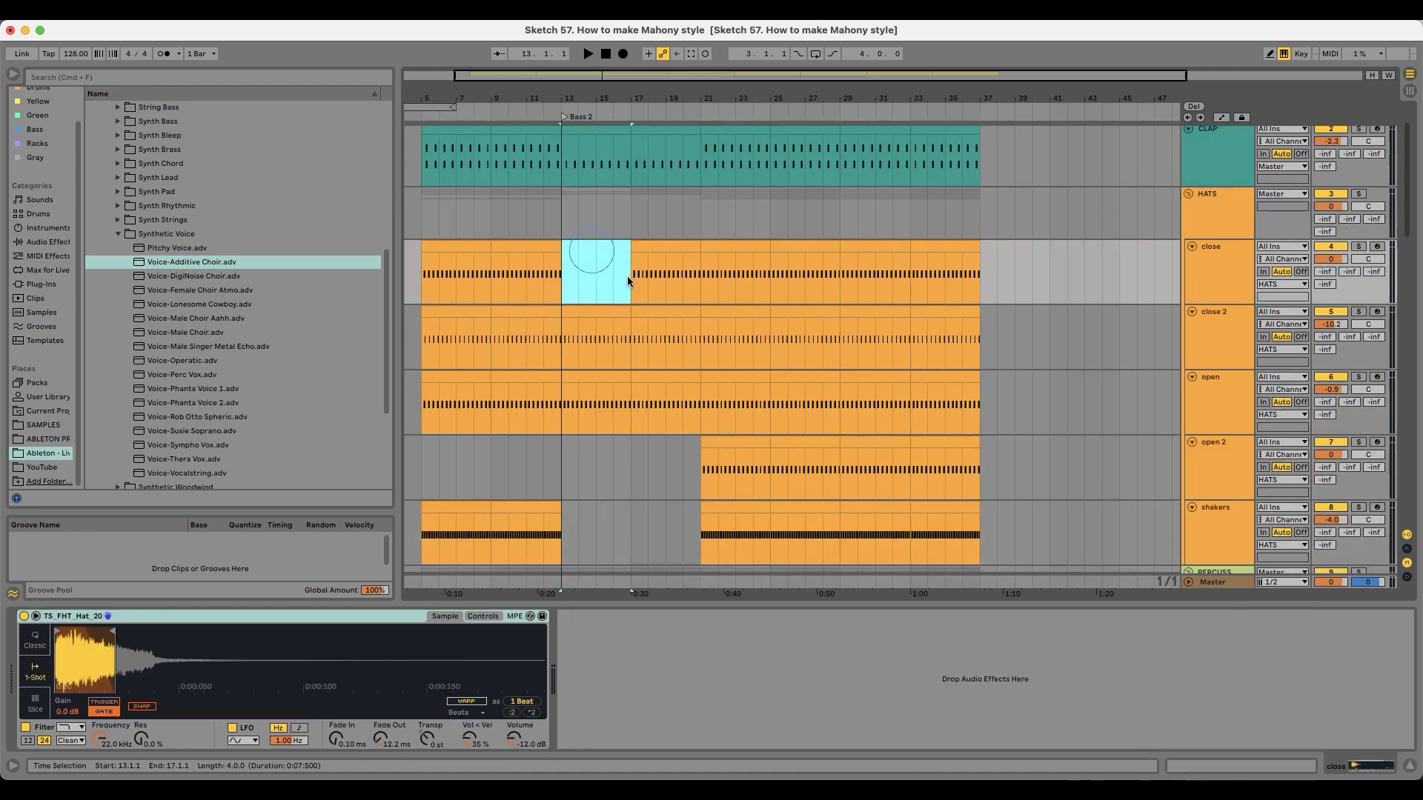
key("Delete")
left_click(663, 338)
key("Delete")
left_click(596, 338)
key("Delete")
left_click(665, 376)
key("Delete")
left_click(597, 376)
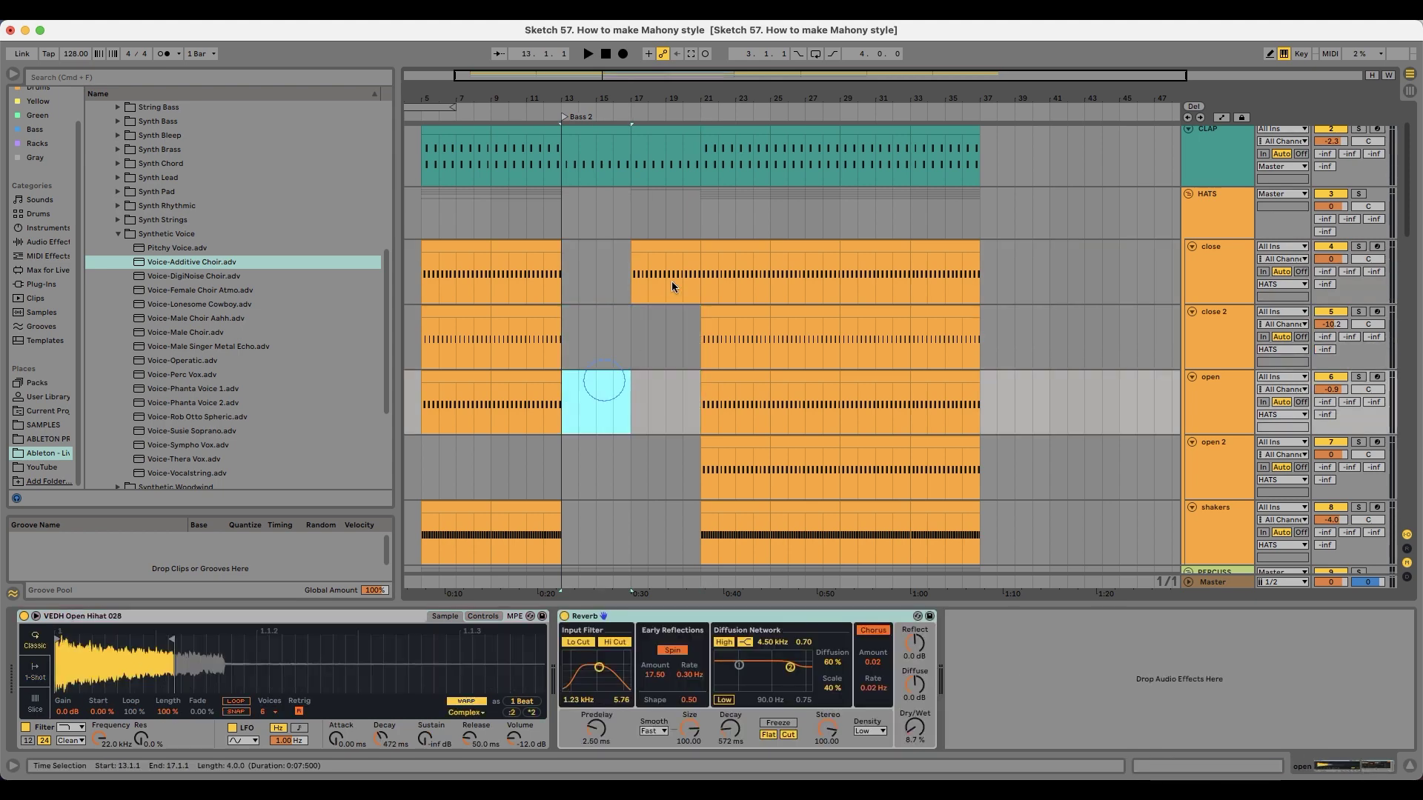
key("Delete")
left_click(667, 261)
Step: Show the bar 13 125_OrganicPerc clip's source sample in the browser and search the samples for "perc"
scroll(588, 385, "down", 6)
left_click(596, 364)
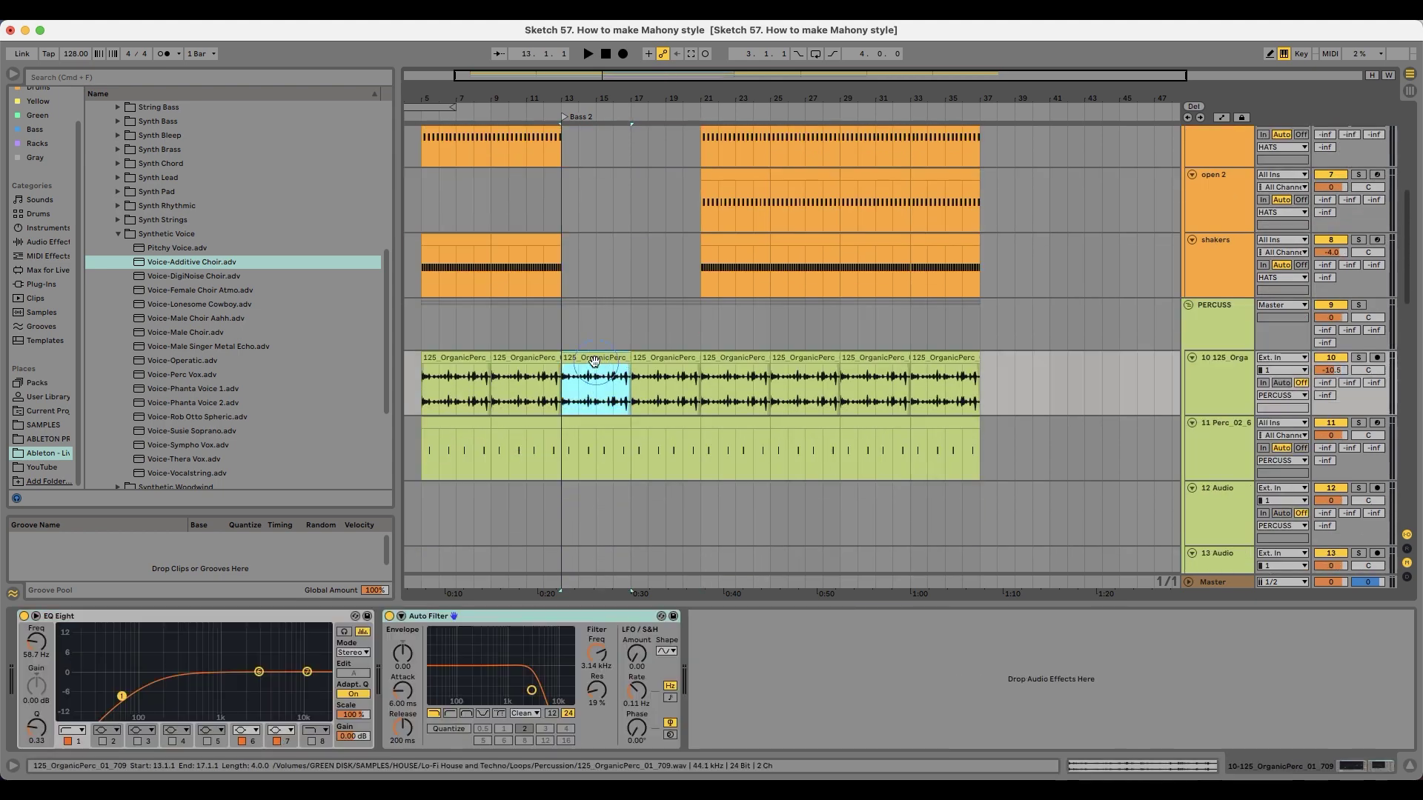
right_click(596, 364)
left_click(682, 517)
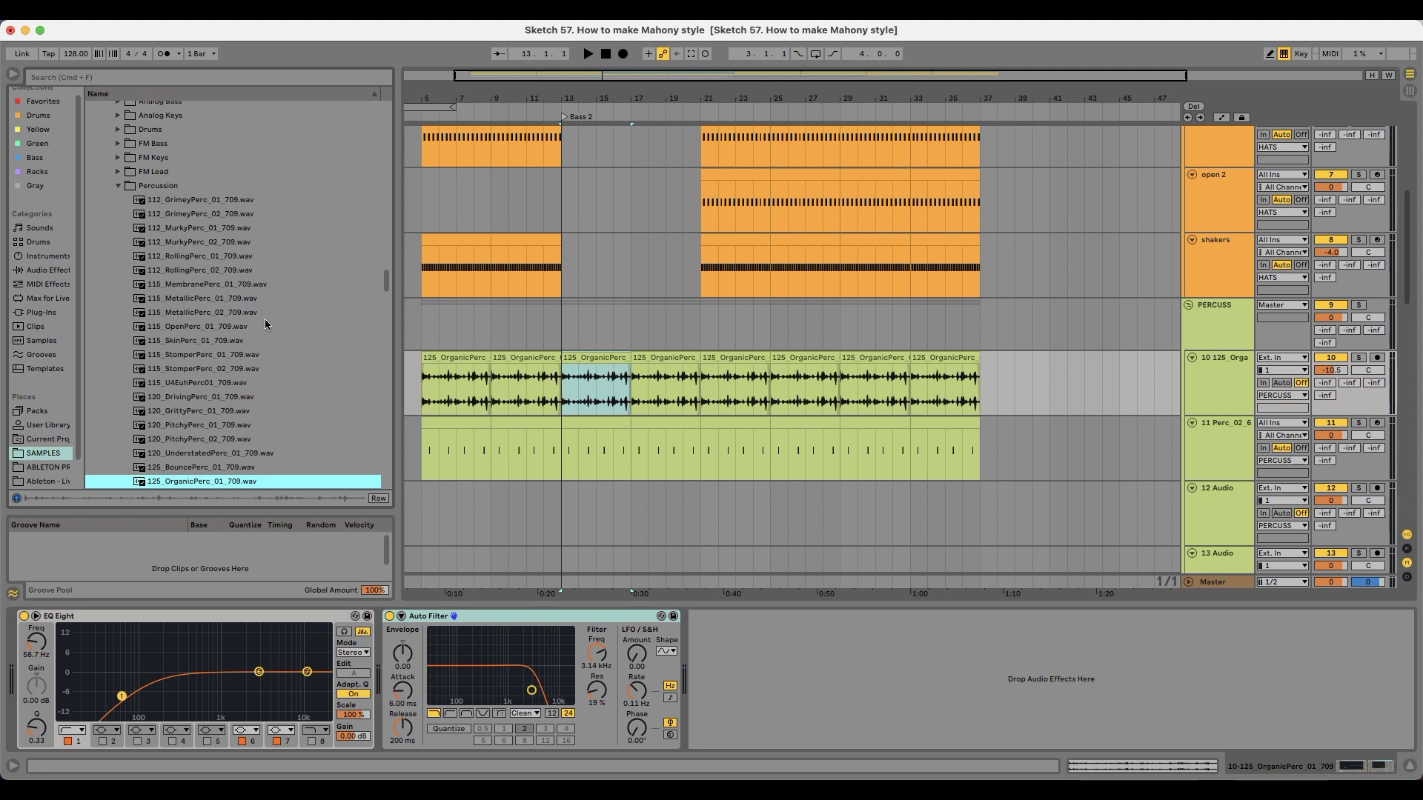
scroll(252, 356, "down", 5)
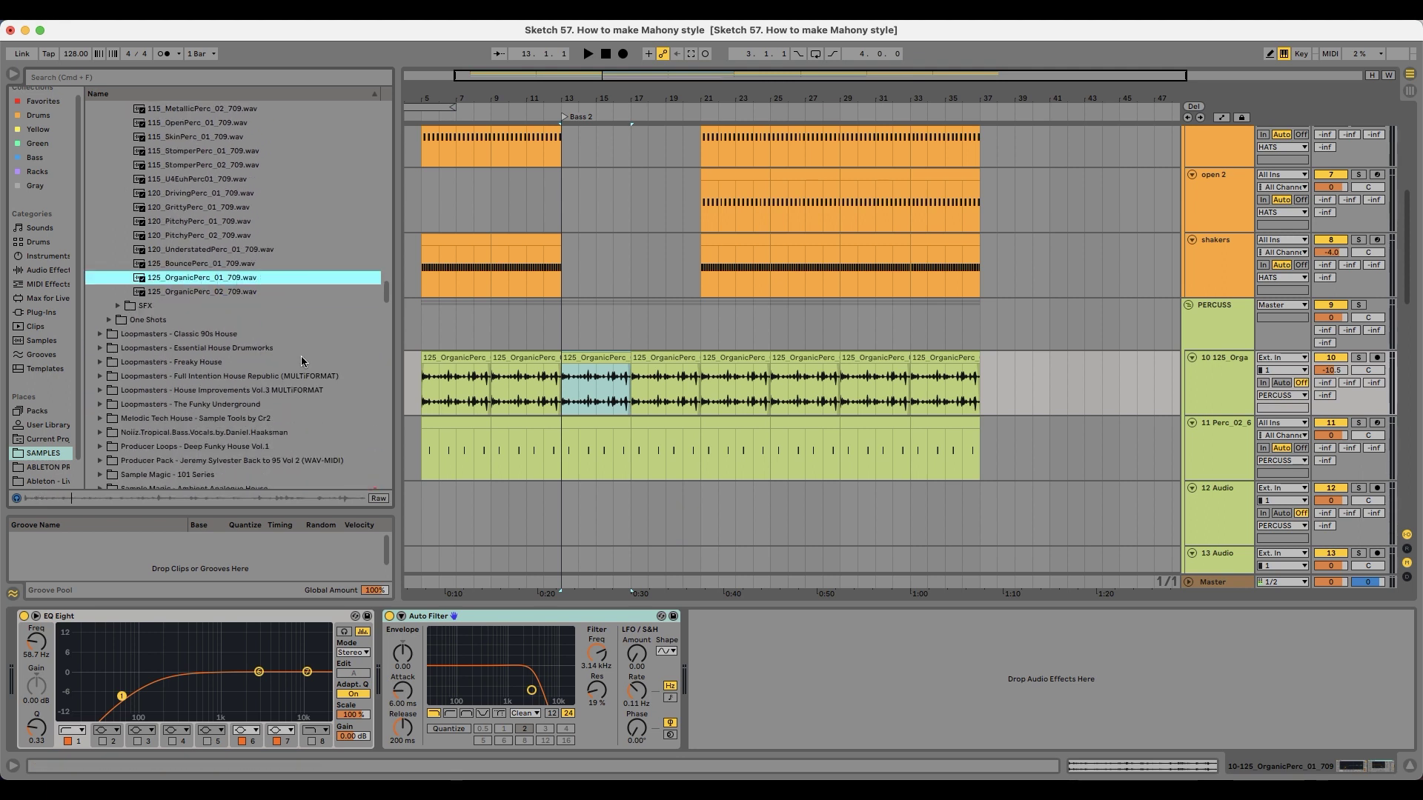
left_click(119, 77)
type("perc")
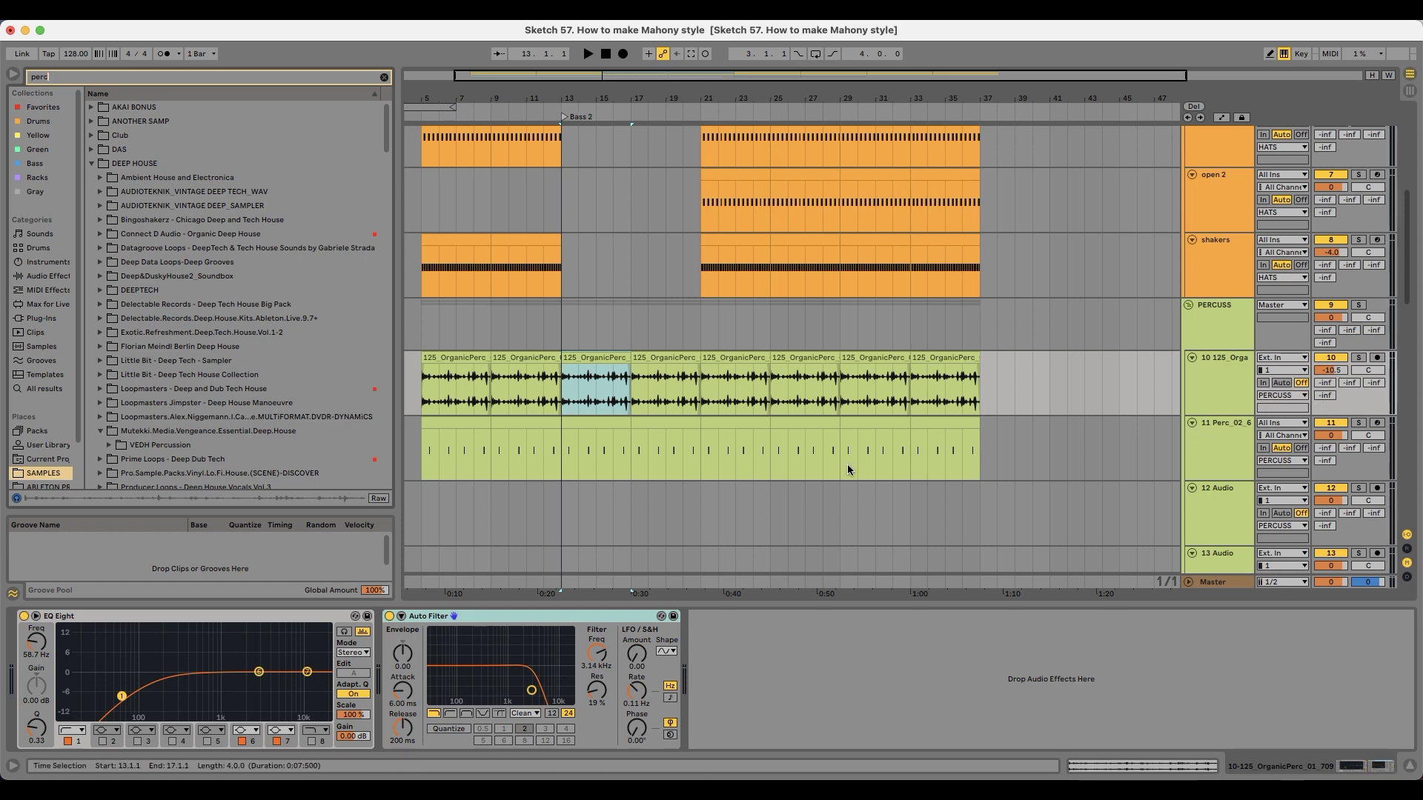
Step: Expand the DEEPTECH folder through DTS_WAV_LOOPS and DTS_Construction_Kits to reach DTS_construction_kit_01
left_click(189, 301)
double_click(188, 288)
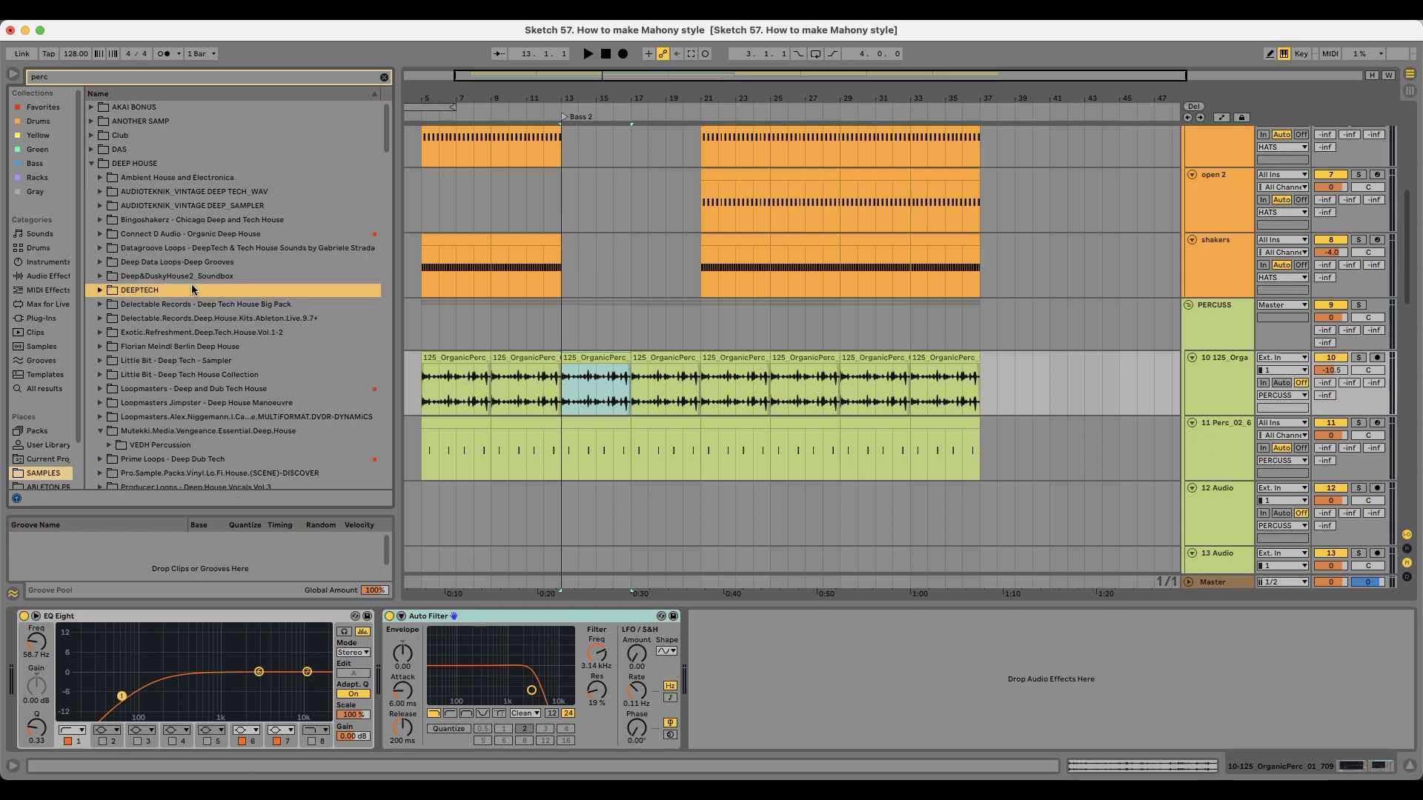
scroll(216, 280, "down", 5)
left_click(205, 218)
key("Right")
key("Down")
key("Right")
key("Down")
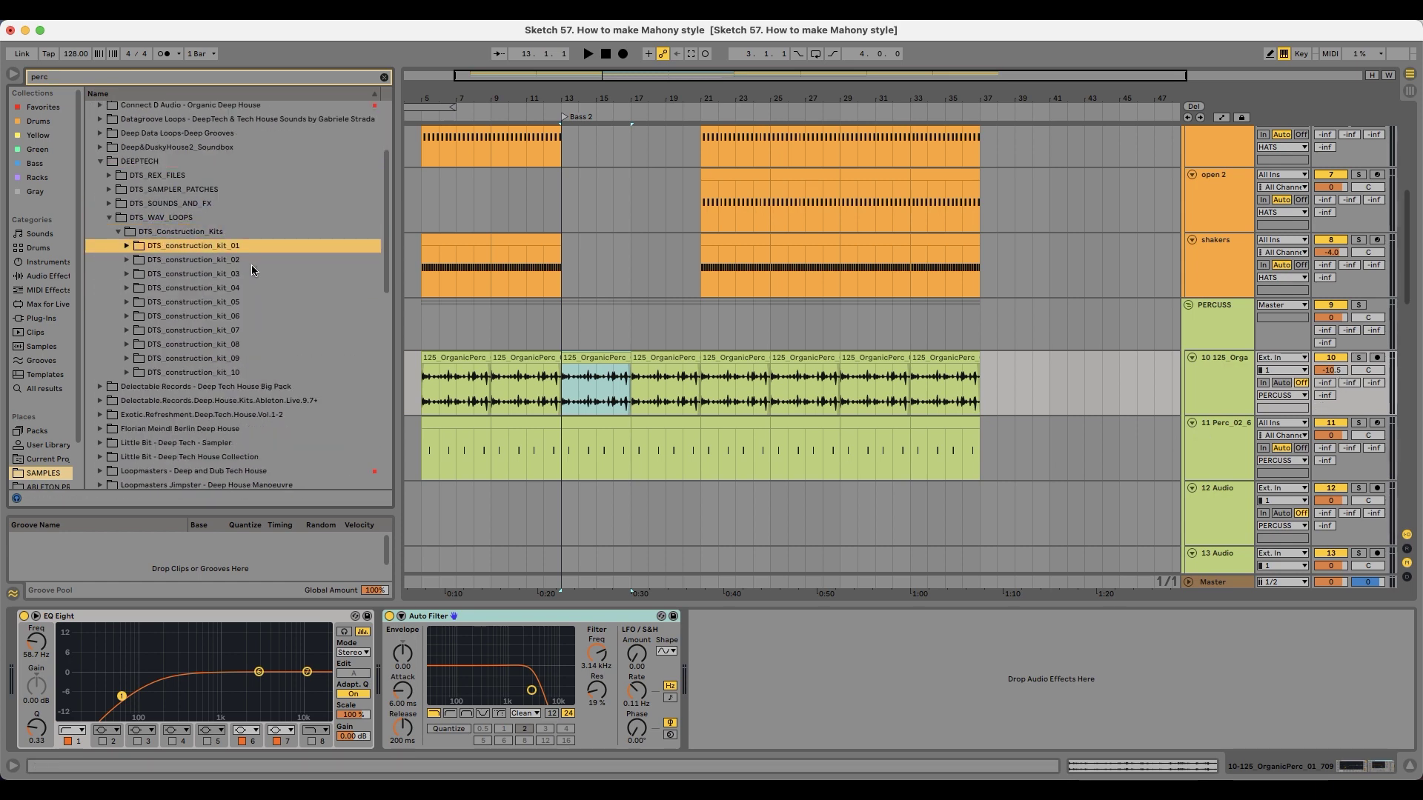
Step: Audition the DTS_128_01 percussion loops a to e in DTS_construction_kit_01
key("Right")
key("Down")
key("Down")
key("Down")
key("Down")
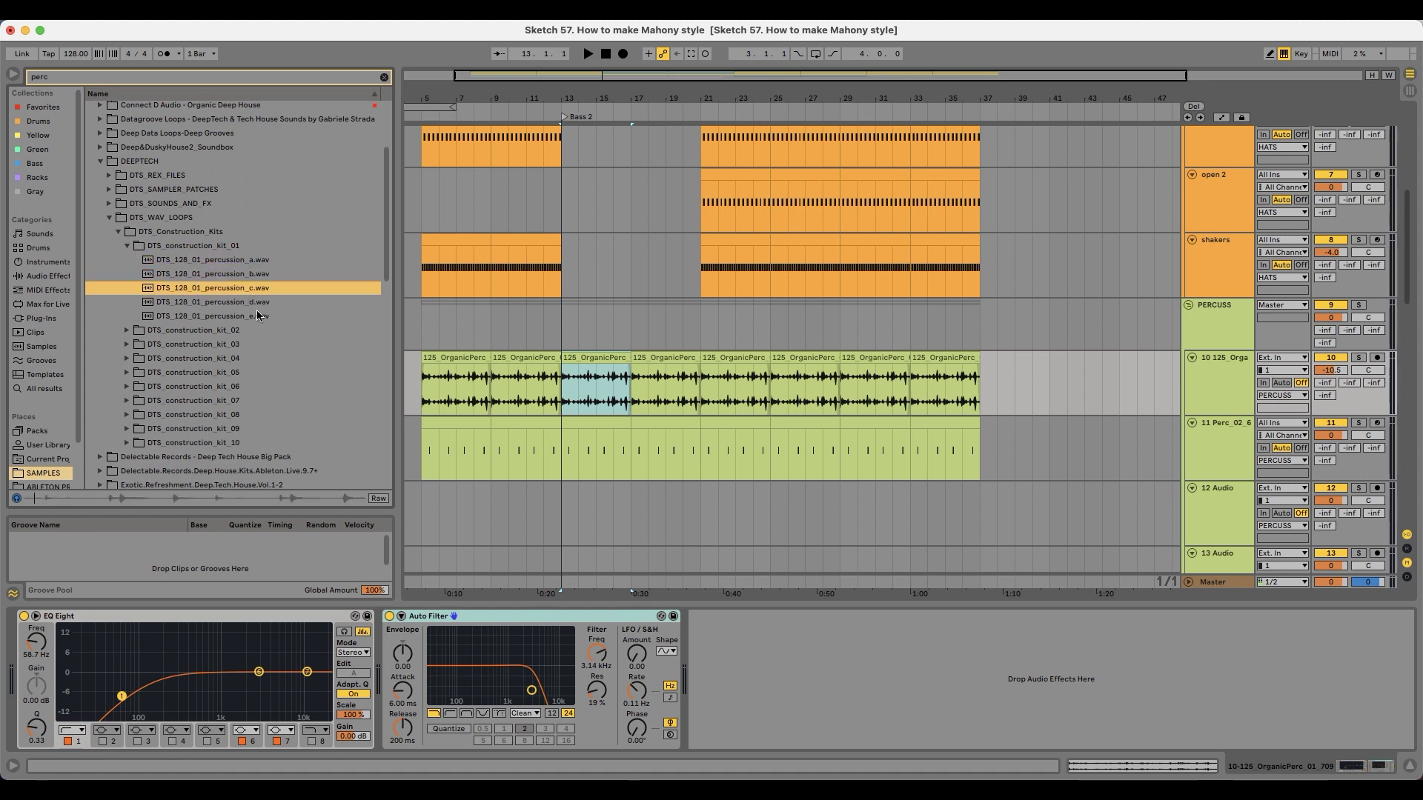
scroll(261, 290, "down", 2)
key("Down")
scroll(274, 370, "down", 2)
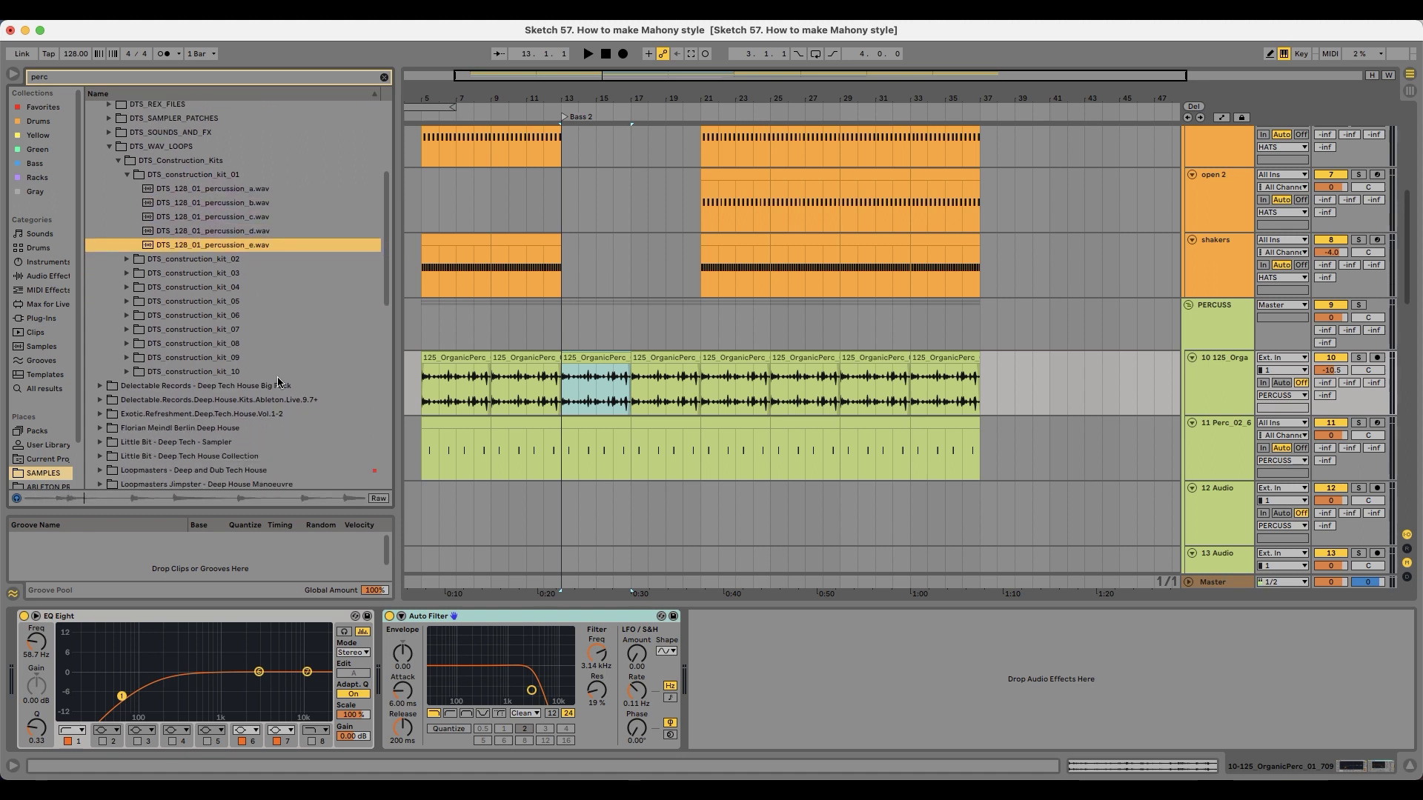
Step: Open DTS_construction_kit_03 and audition its percussion loops a to c
double_click(211, 271)
key("Down")
key("Down")
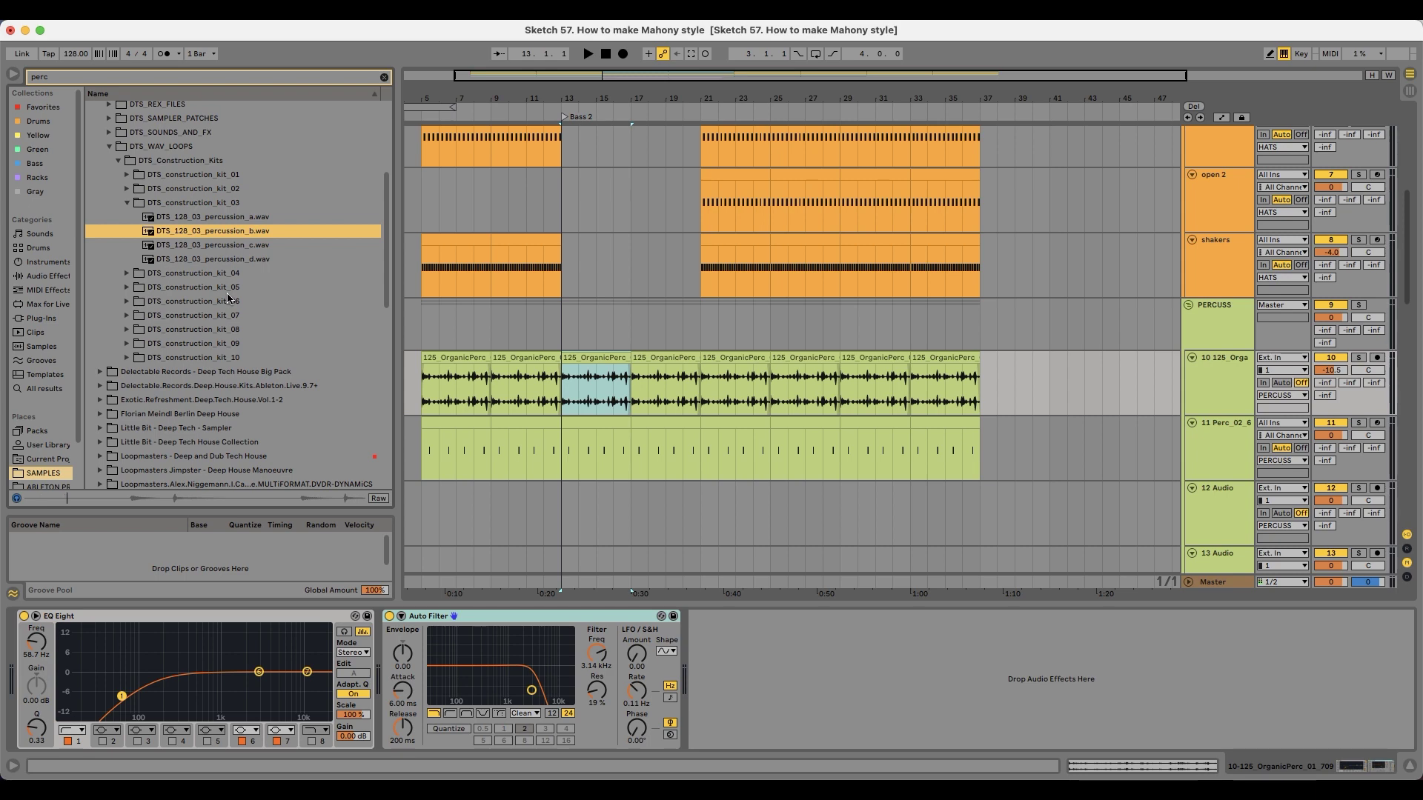
key("Down")
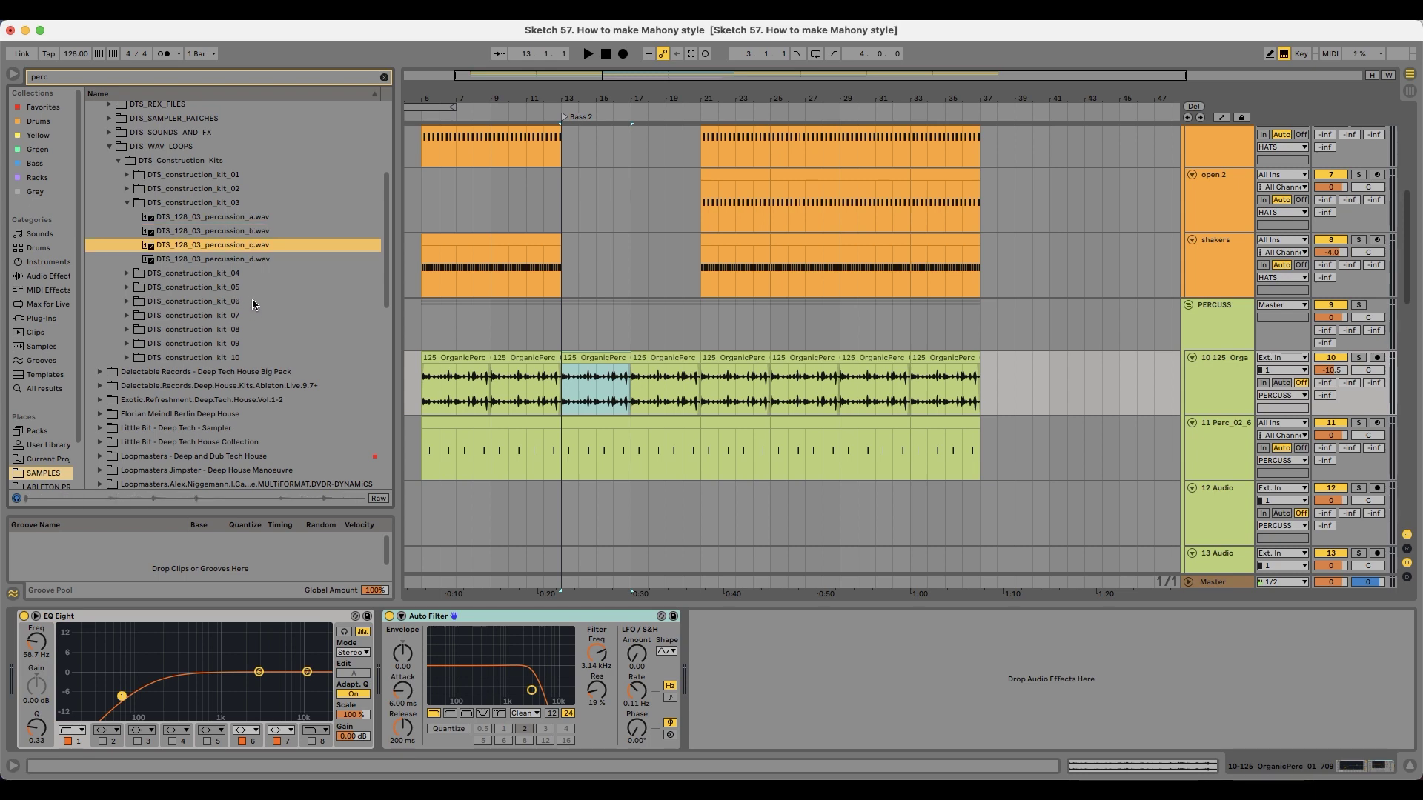
Step: Place DTS_128_03_percussion_c.wav on audio track 12 at bar 13 and play it with the arrangement
scroll(643, 384, "down", 3)
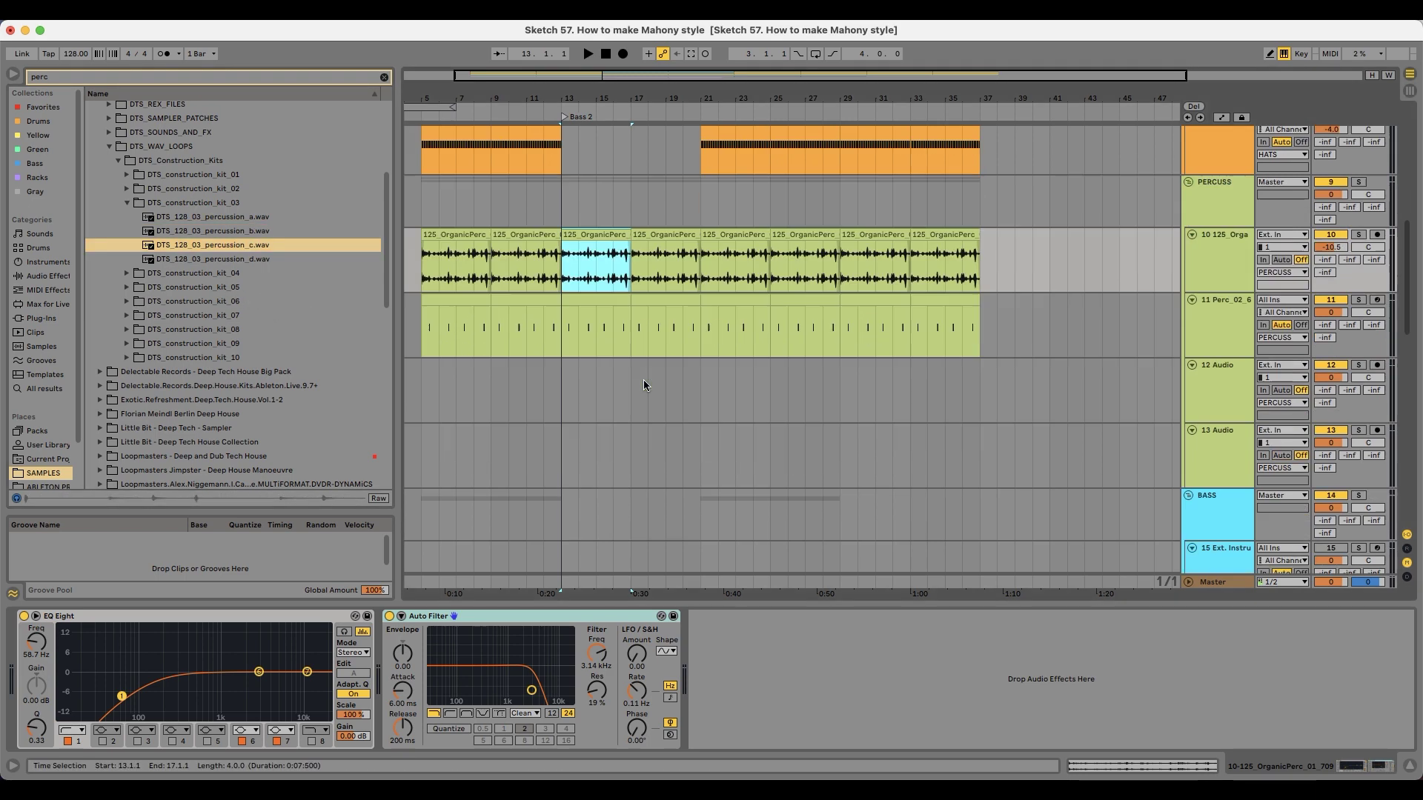
left_click_drag(224, 256, 567, 385)
key("space")
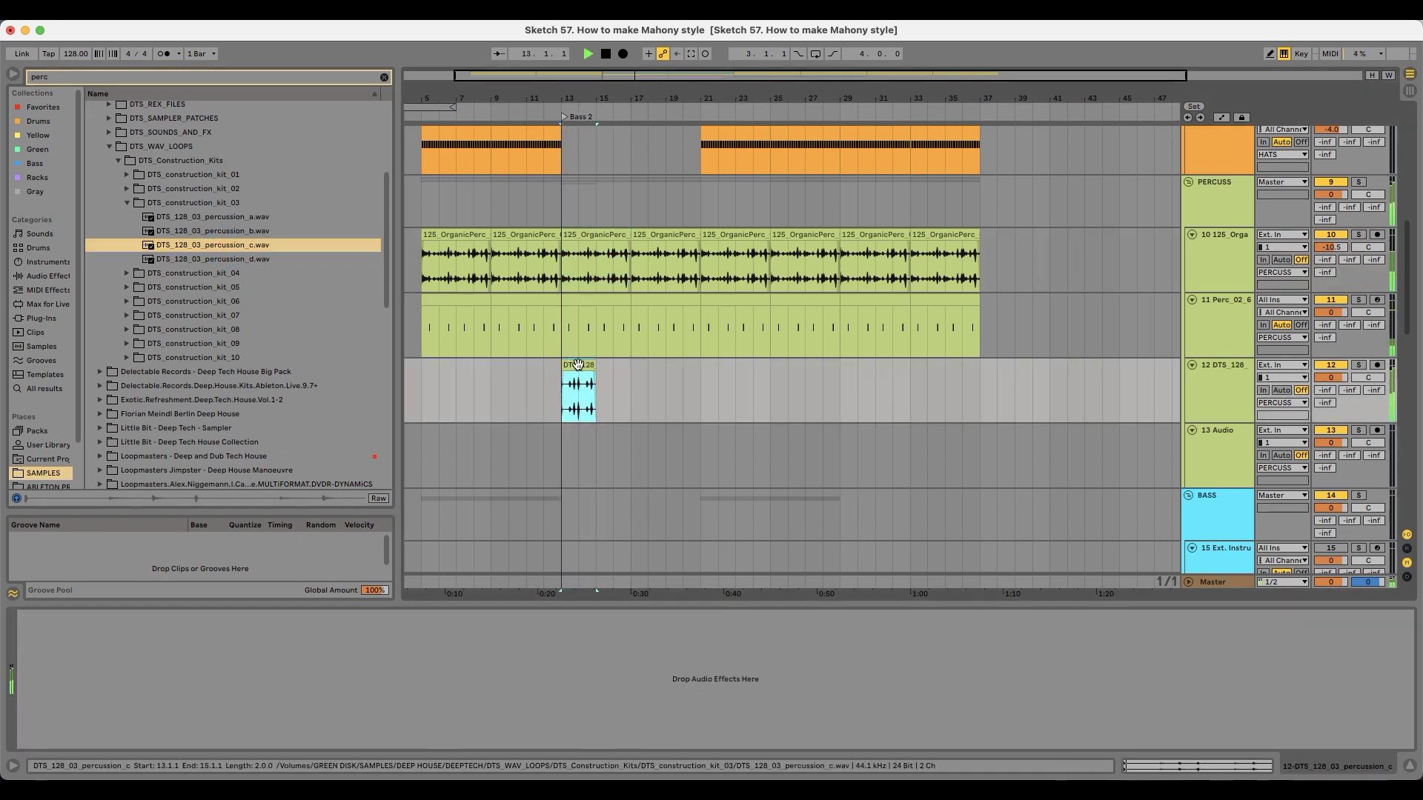
Step: Audition DTS_128_03_percussion_d.wav, stop the arrangement, then open DTS_construction_kit_04 and audition its percussion loops
left_click(191, 261)
key("space")
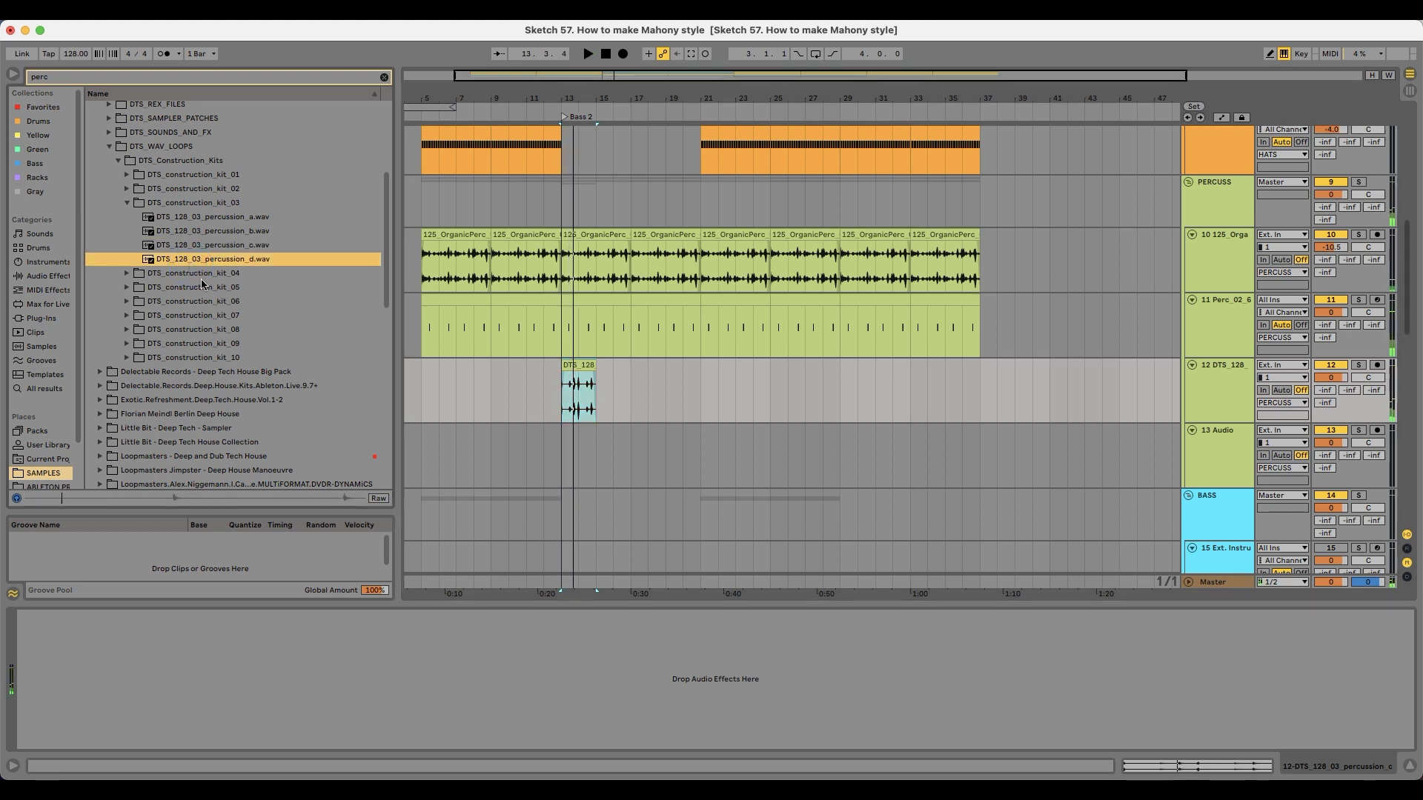
left_click(201, 279)
key("Down")
key("Down")
left_click(231, 264)
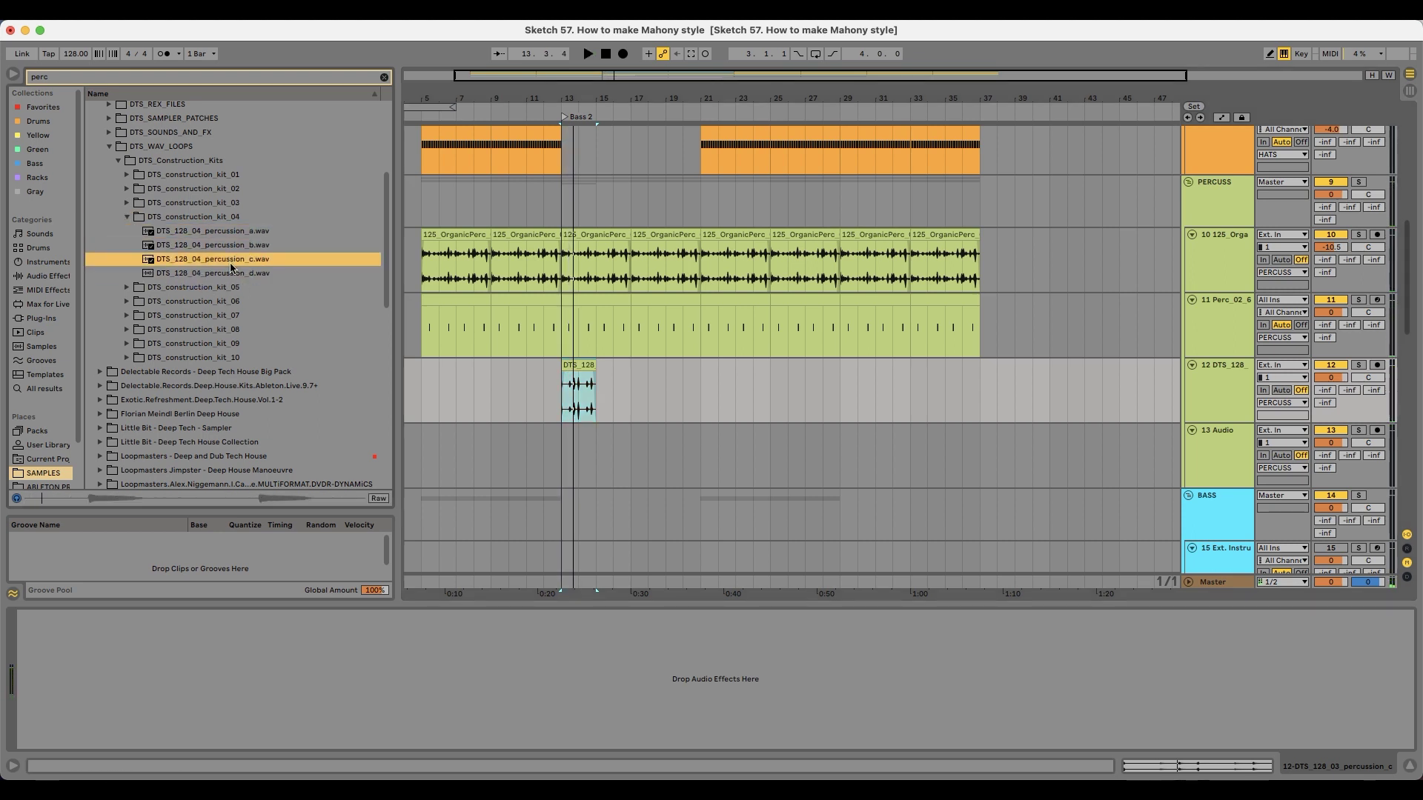
Step: Replace the loop on audio track 12 at bar 13 with DTS_128_04_percussion_b.wav and play it with the arrangement
left_click_drag(220, 251, 576, 369)
key("space")
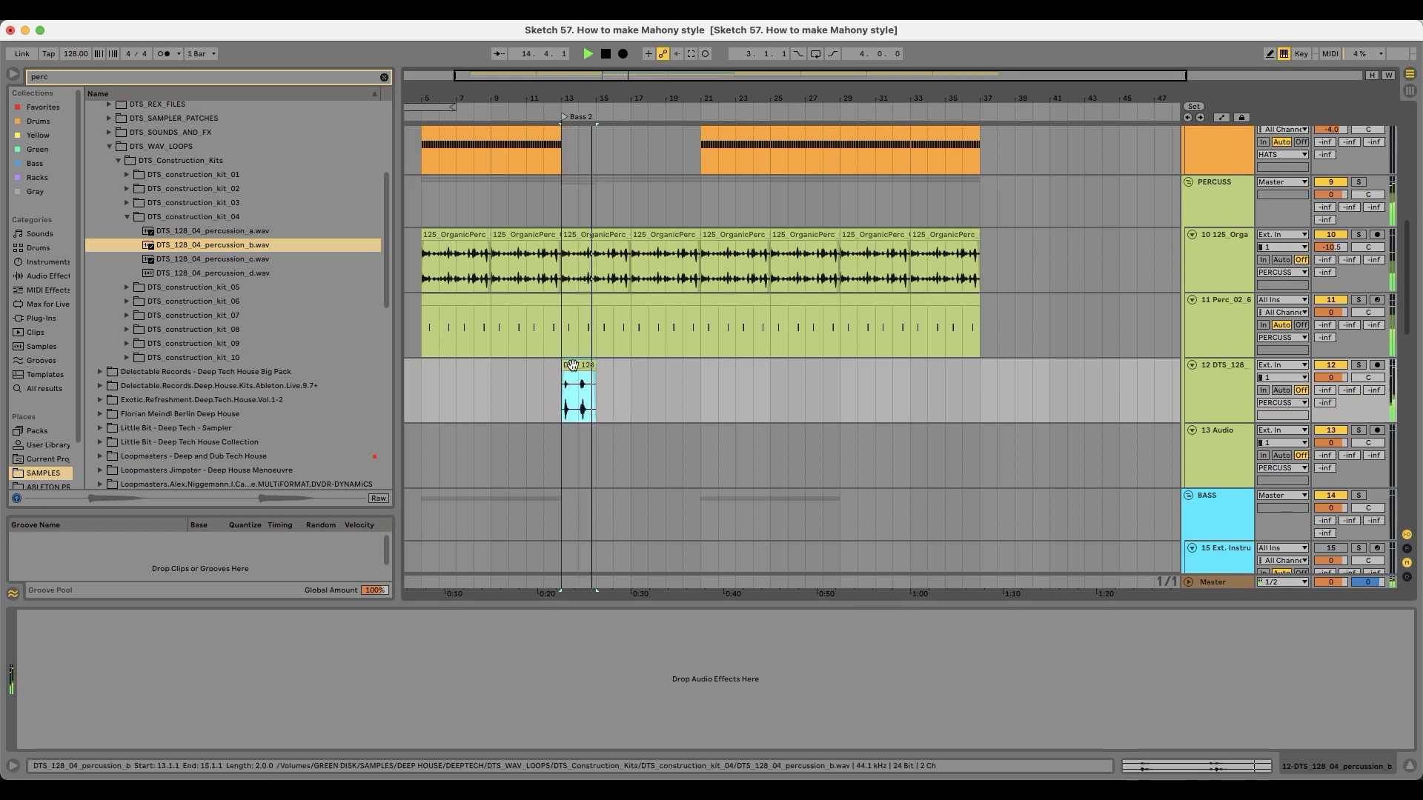
key("space")
left_click(206, 273)
Step: Trim the track 12 percussion clip to its second bar and duplicate it to sit at bars 14, 16, 18 and 20
double_click(581, 368)
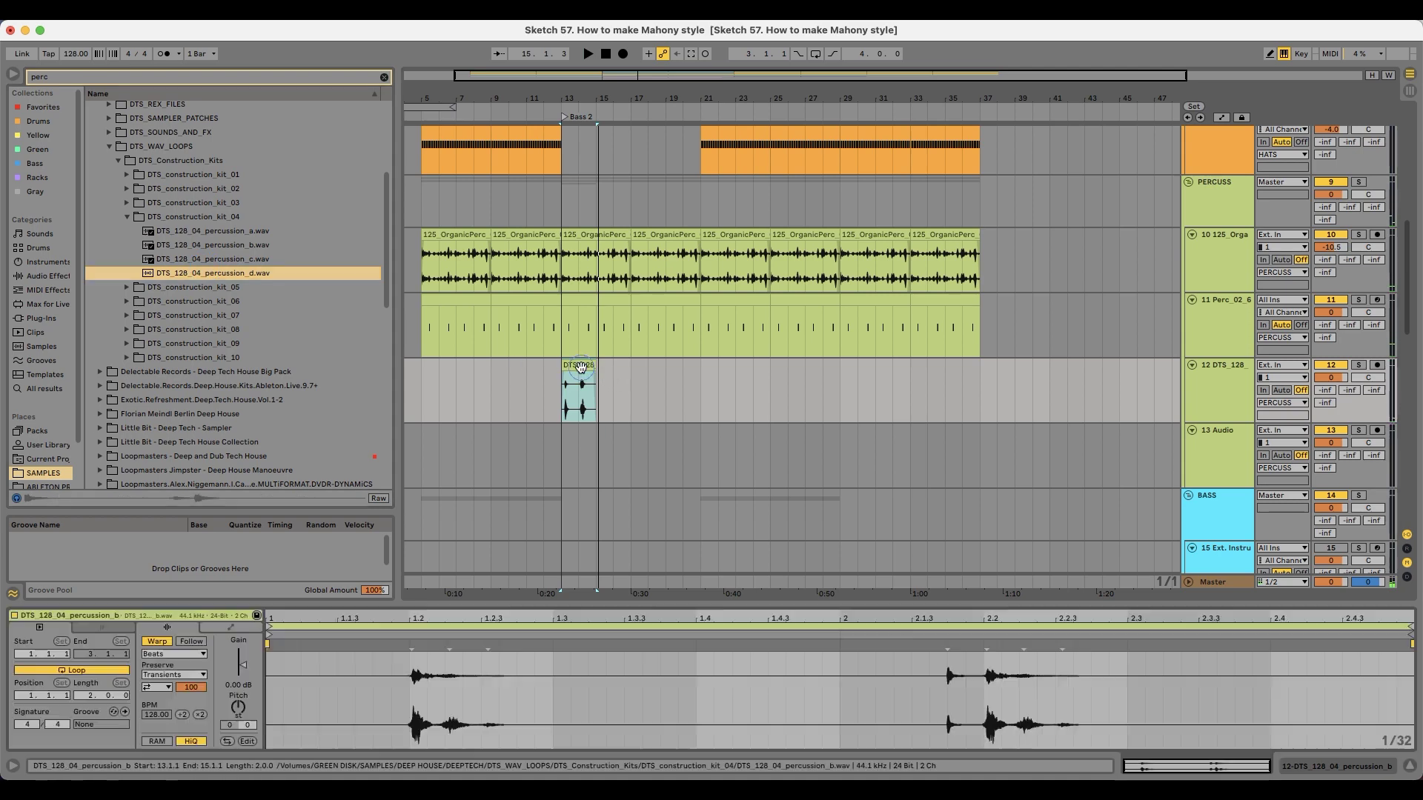
left_click_drag(563, 367, 584, 368)
key("super+d")
key("super+d")
key("super+d")
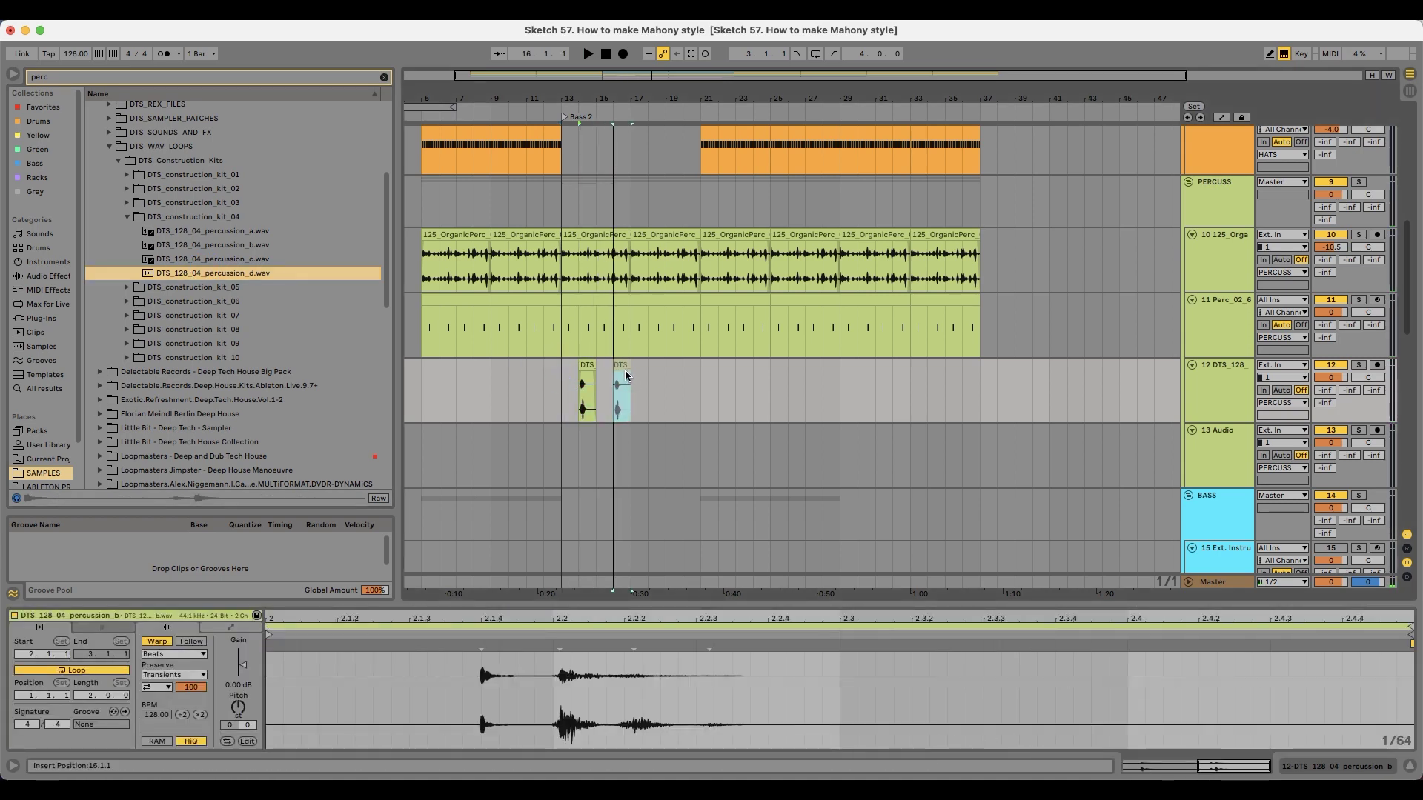
left_click(691, 373)
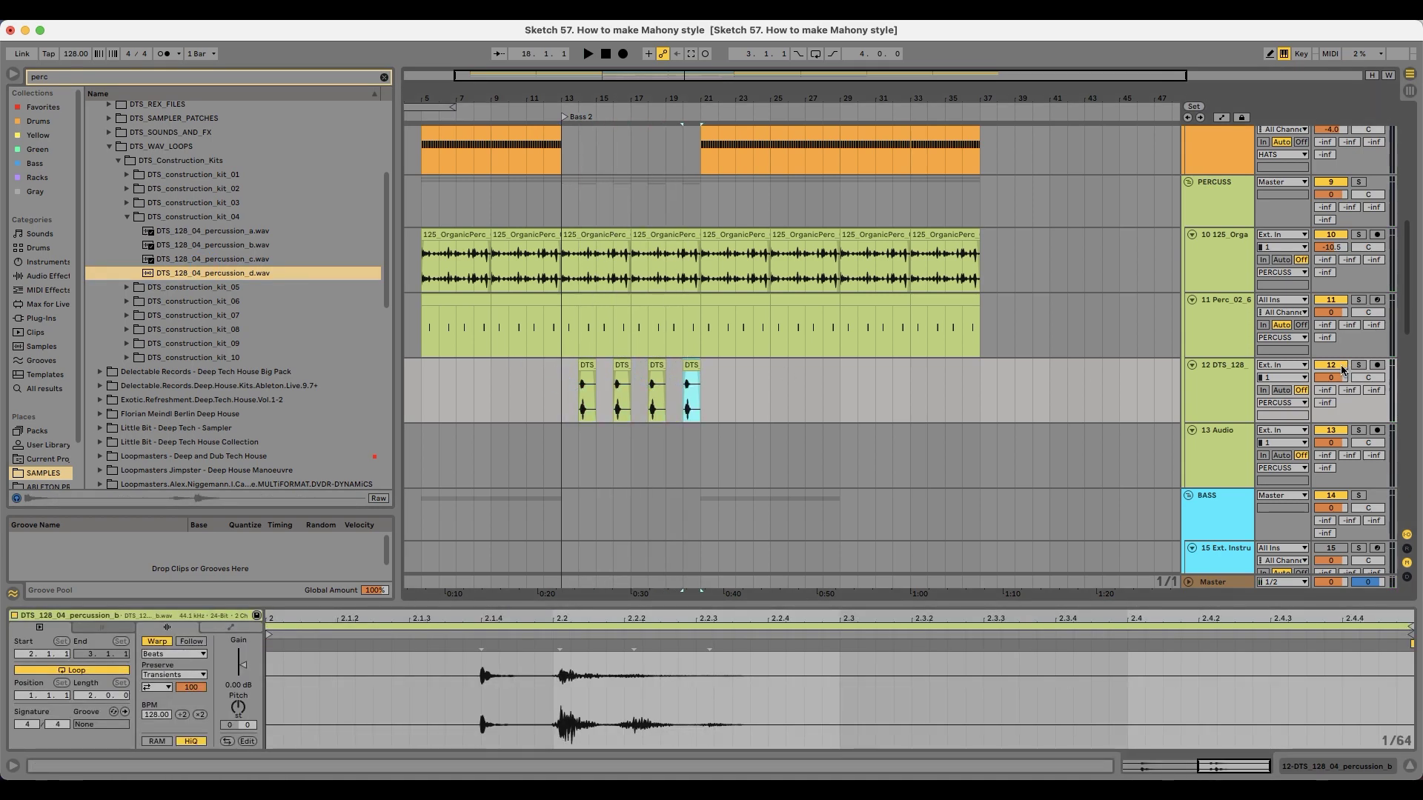
Step: Rename track 12 as bongos and set its volume to -7.2 dB while playing the break from bar 13
left_click(1227, 374)
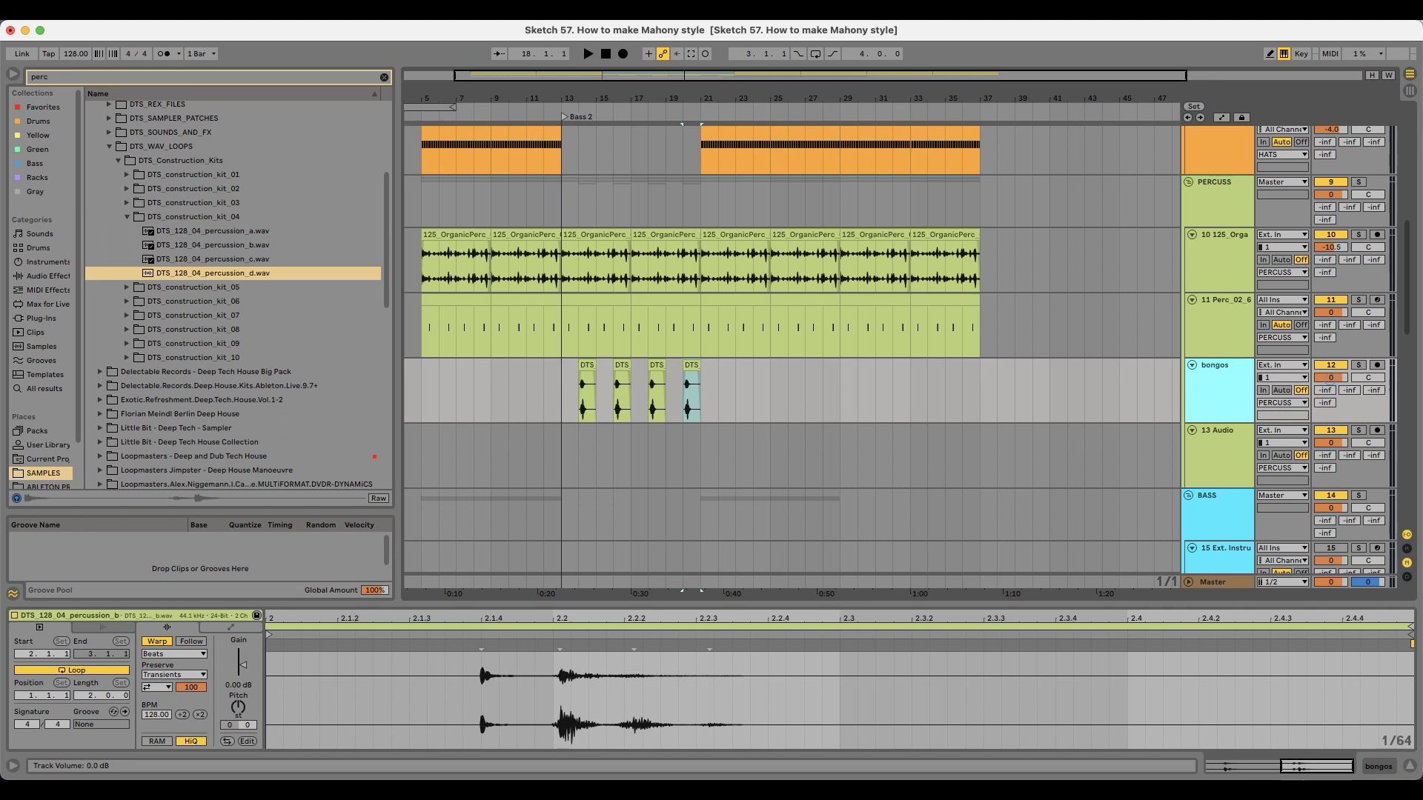
key("space")
left_click_drag(1330, 379, 1330, 398)
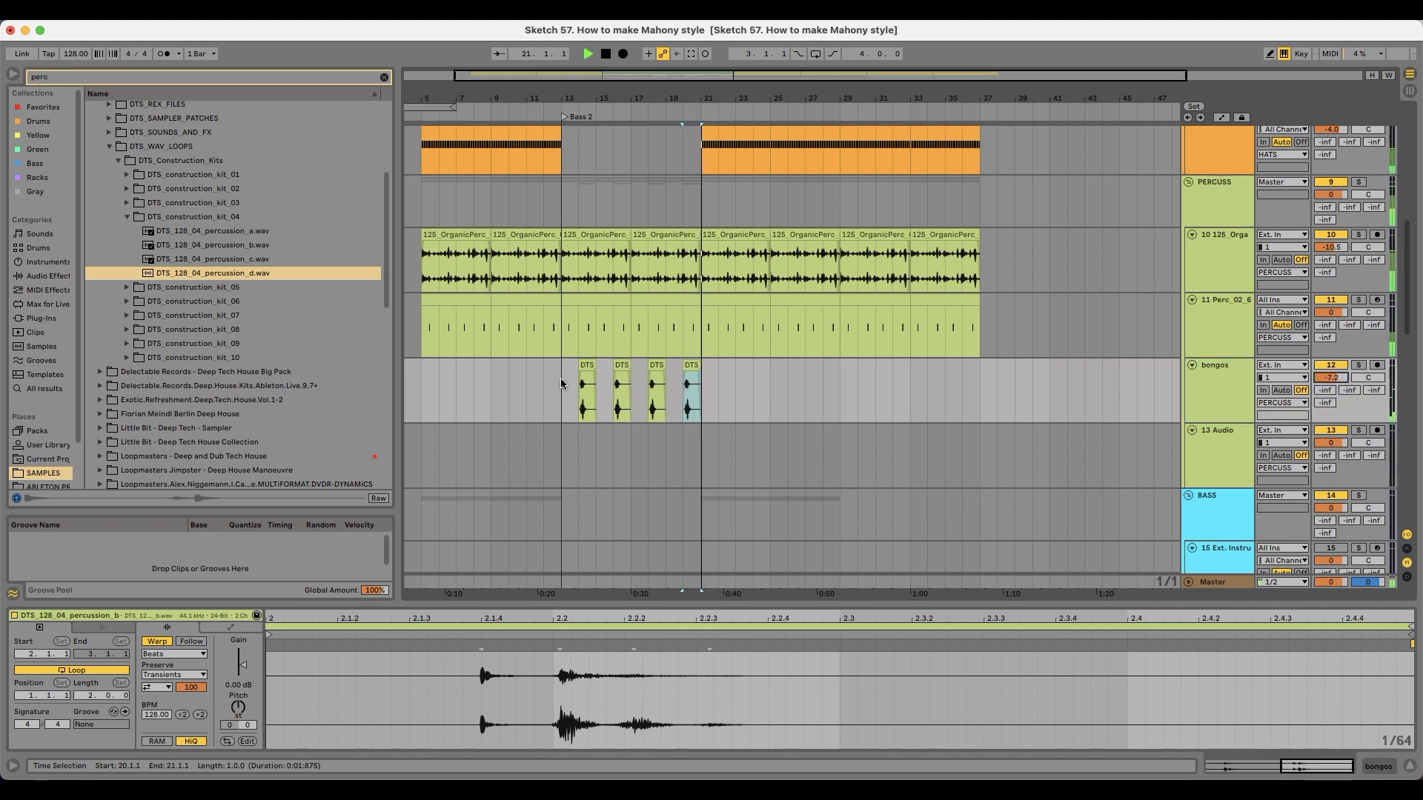
left_click(562, 382)
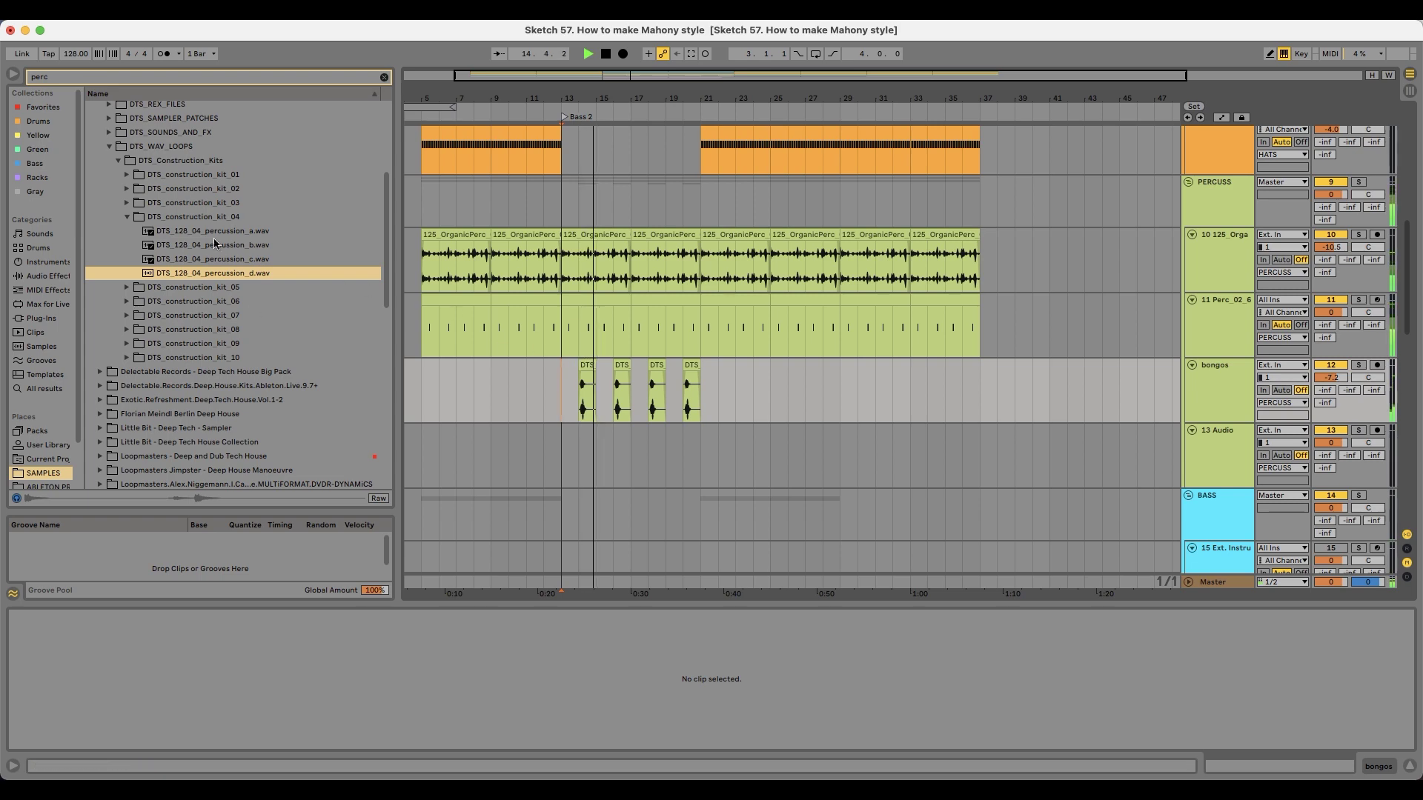
key("Left")
Step: Replace the Analog instrument on track 19 with the u-he Diva plug-in, keeping both EQ Eight devices
scroll(540, 391, "down", 4)
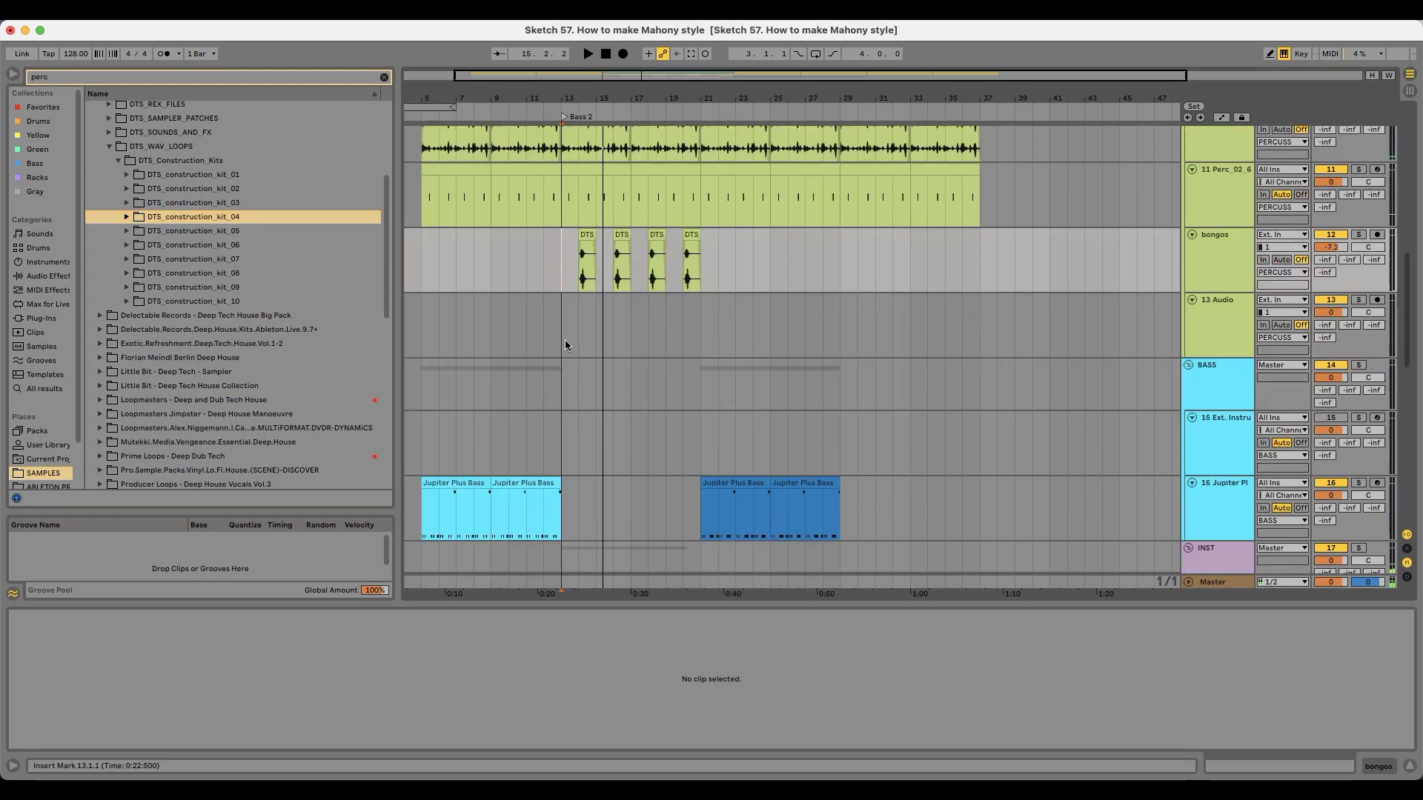
scroll(565, 345, "down", 8)
left_click(563, 381)
scroll(570, 363, "down", 2)
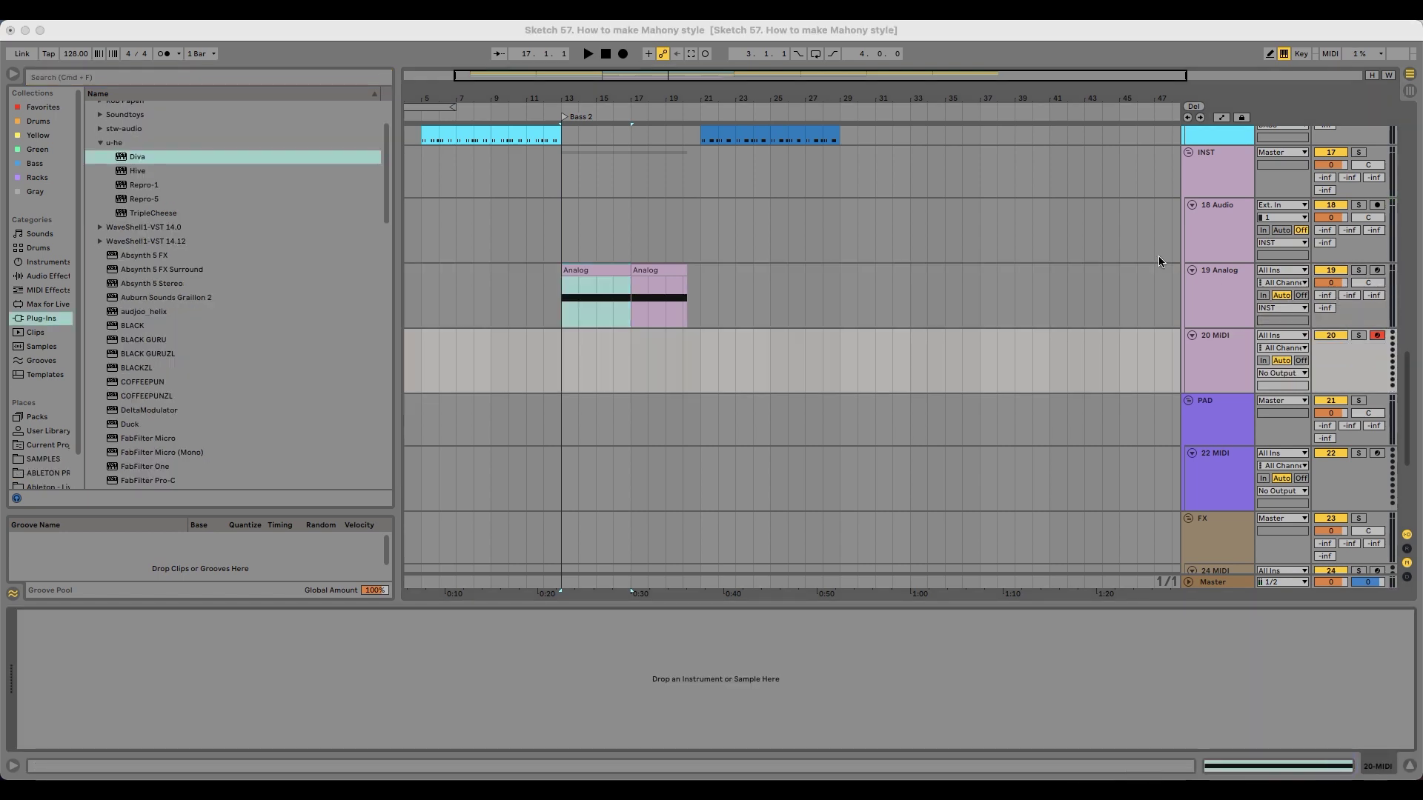
left_click(779, 300)
left_click(571, 260)
left_click(572, 275)
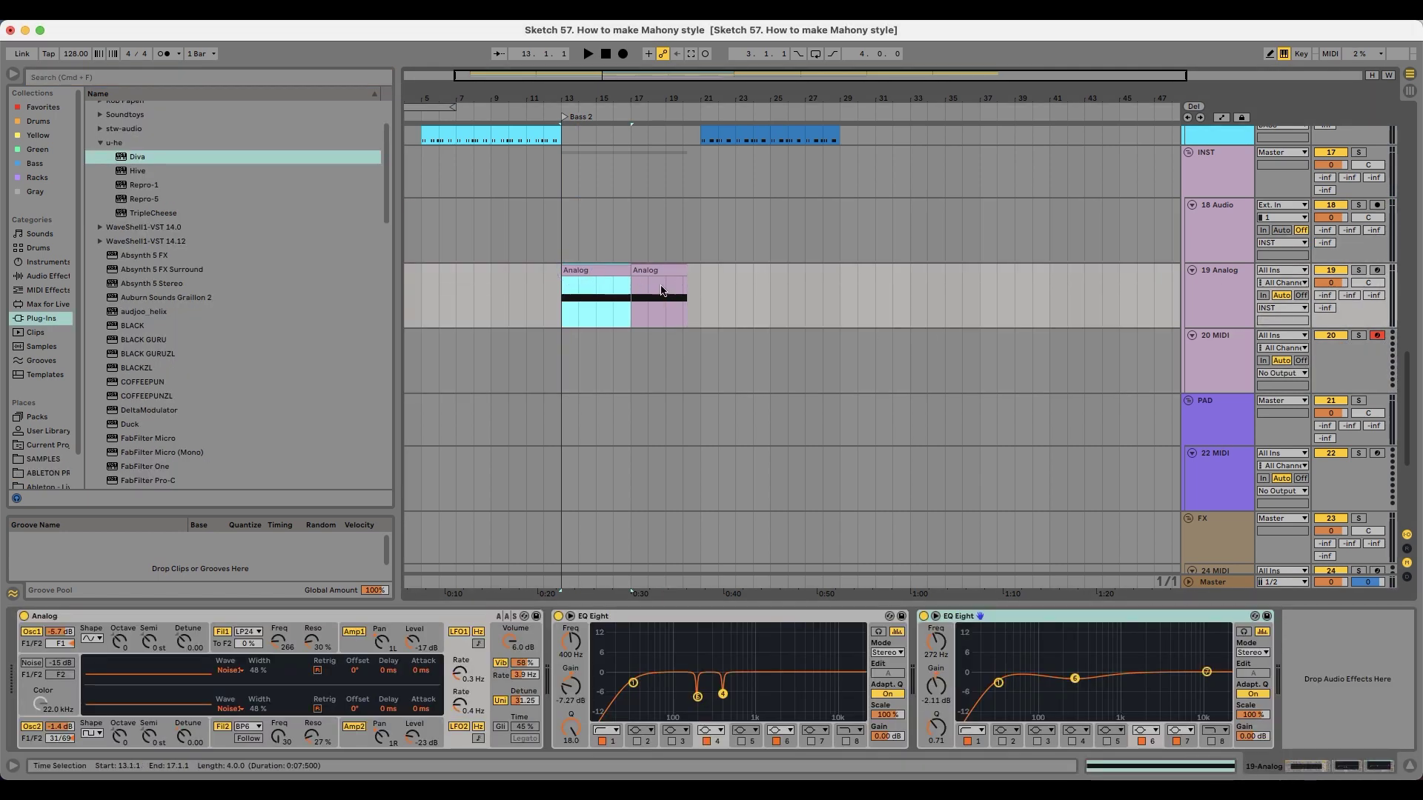
left_click(1219, 279)
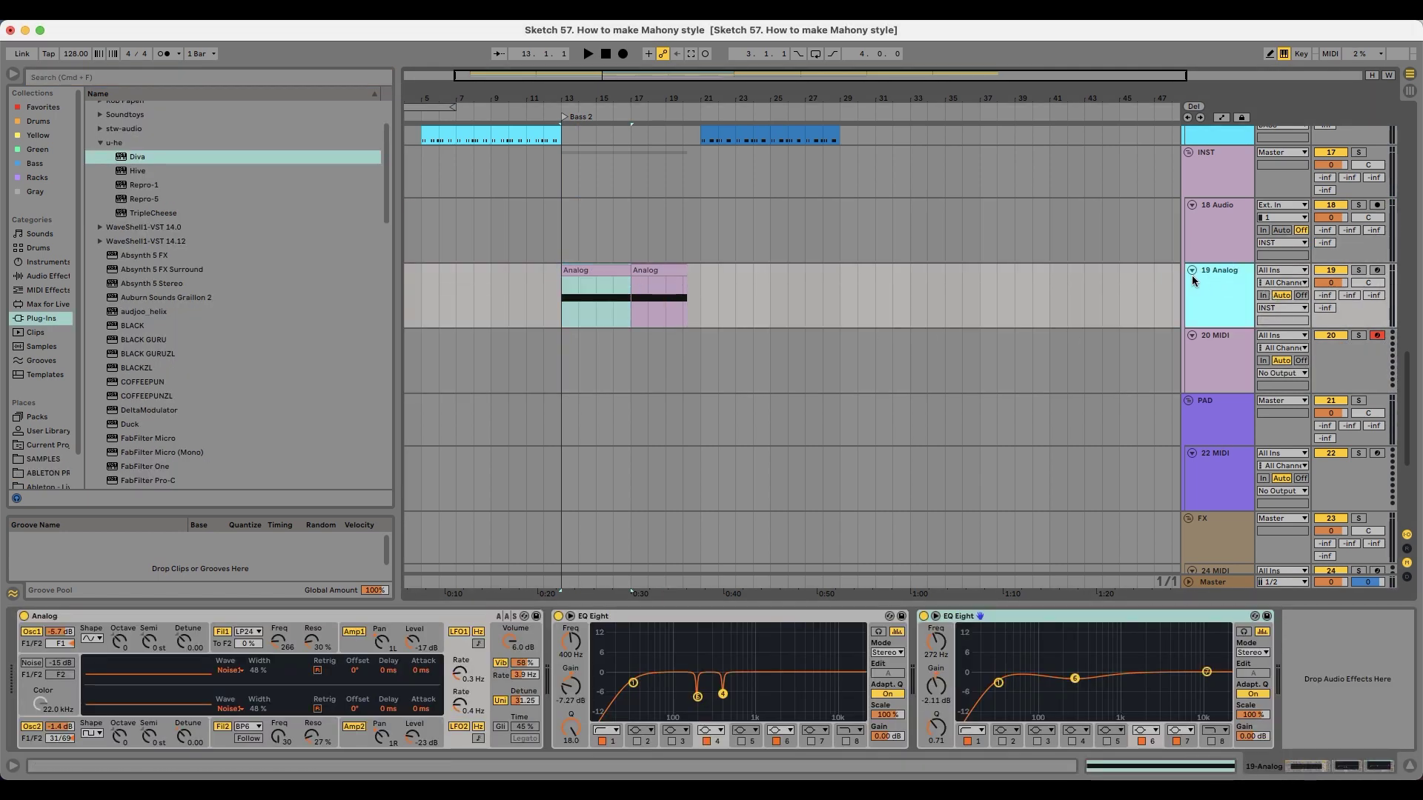
left_click(97, 616)
key("Delete")
left_click_drag(138, 157, 46, 650)
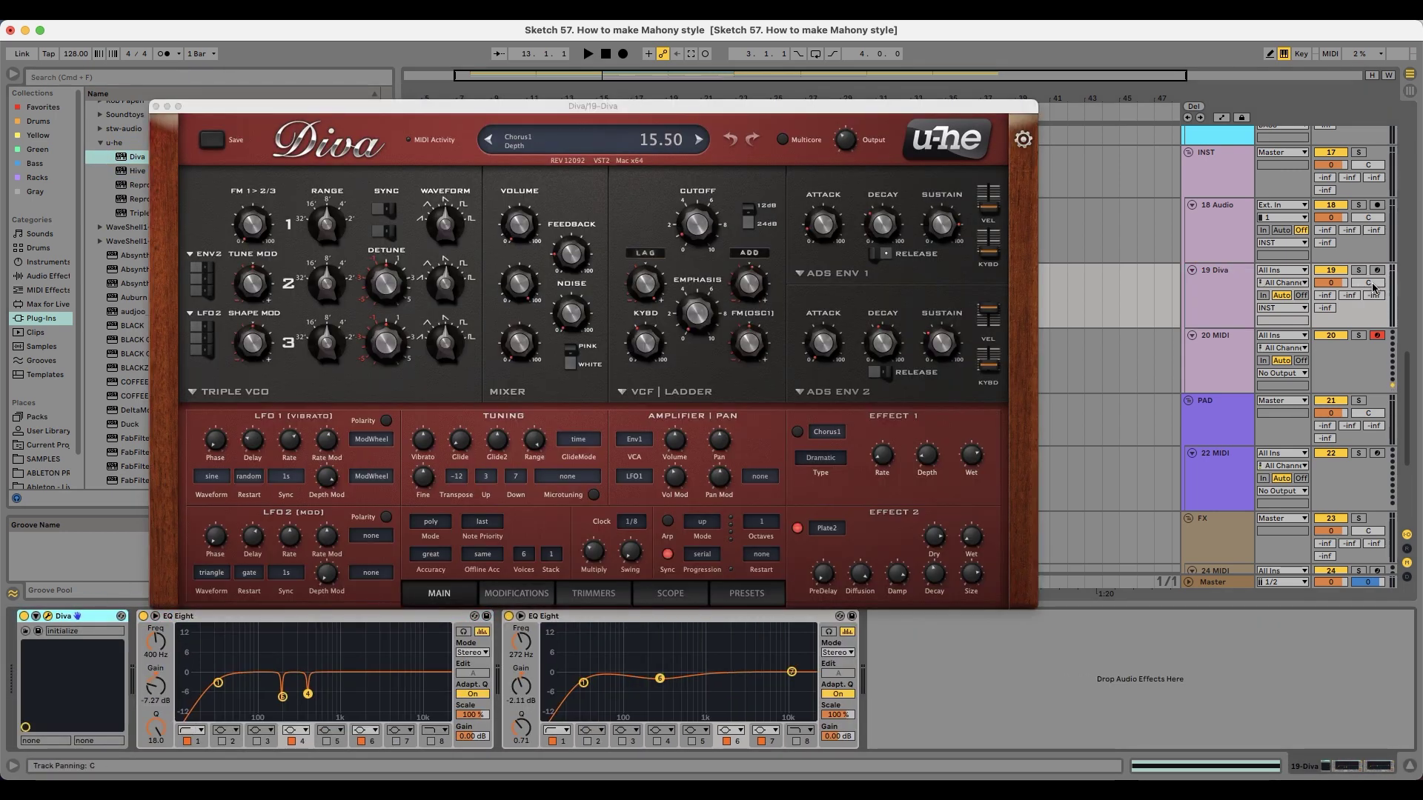
Step: Load the MK Sine Piano preset from Diva's 4 DREAM SYNTH folder and close the plug-in window
left_click(747, 593)
left_click(238, 271)
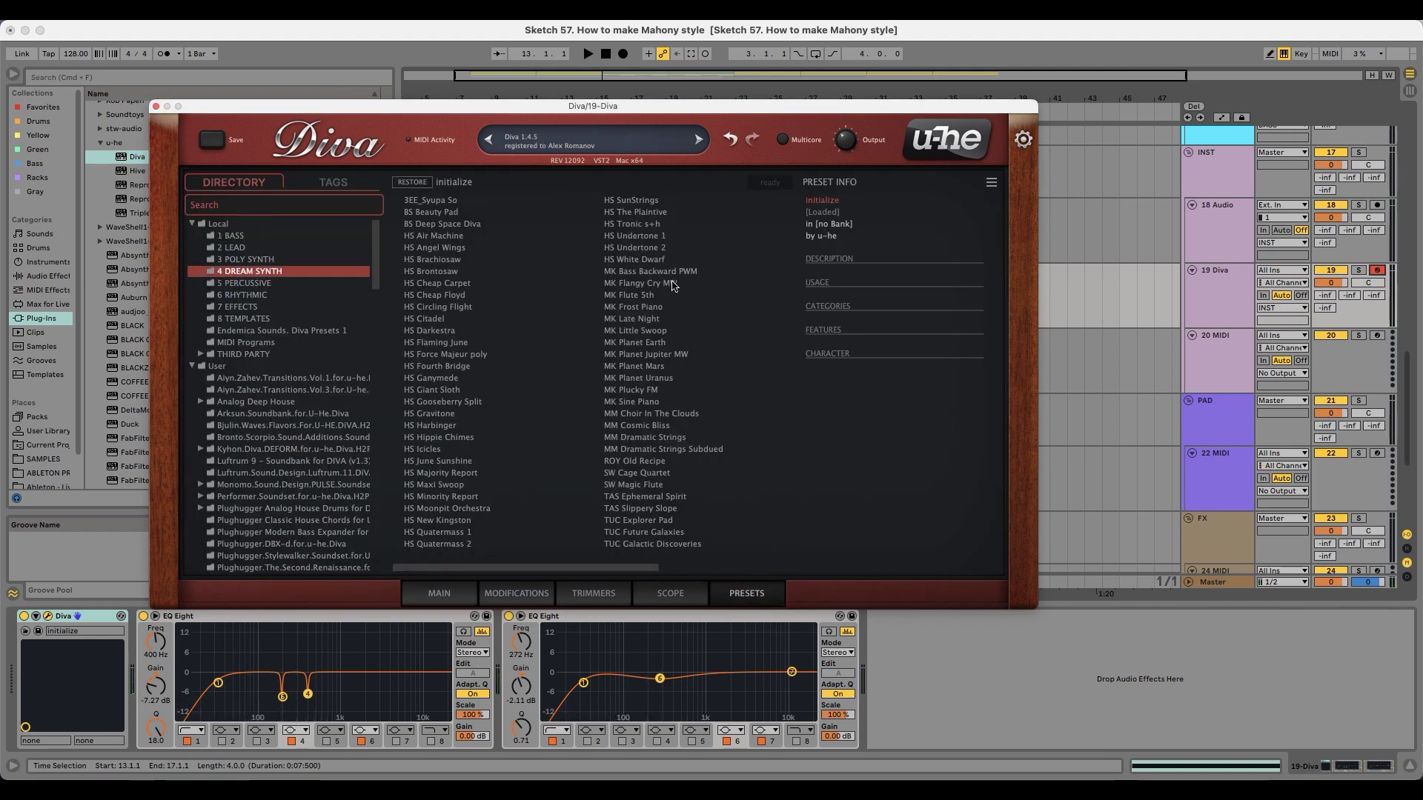
left_click(664, 400)
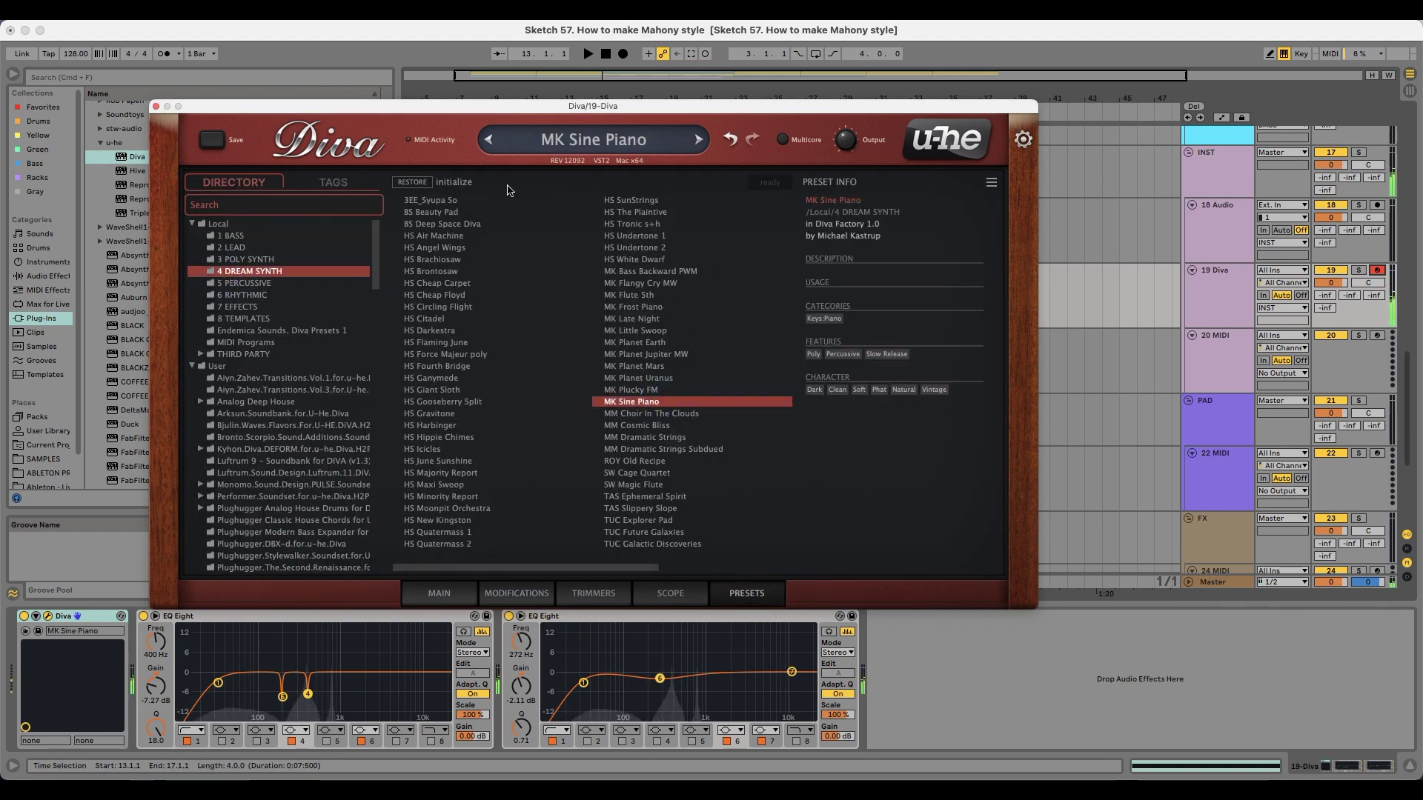
left_click(157, 107)
Step: Transpose the G3 note in the bar 13 Diva clip down to G2 and duplicate the clip over bars 17 to 21
double_click(596, 292)
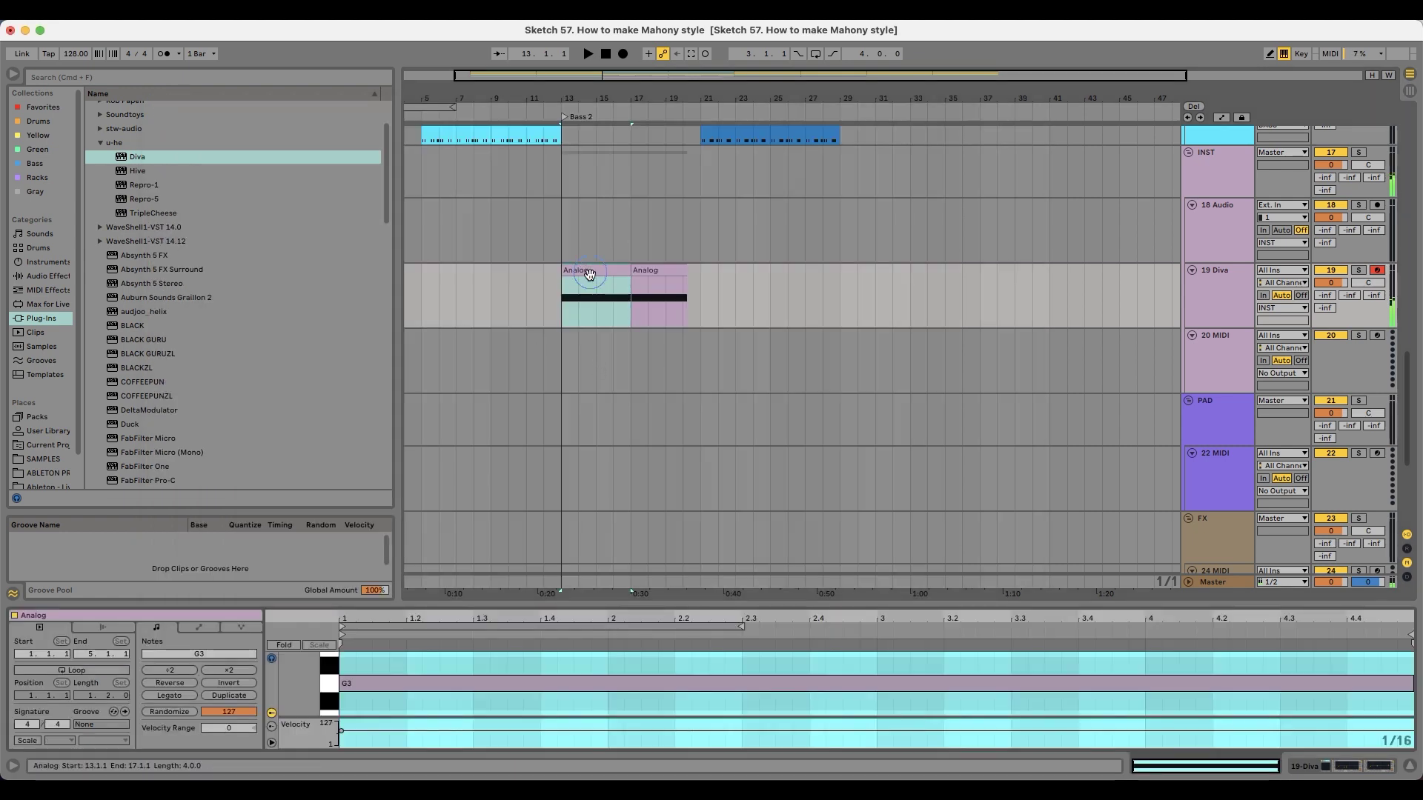
key("shift+Down")
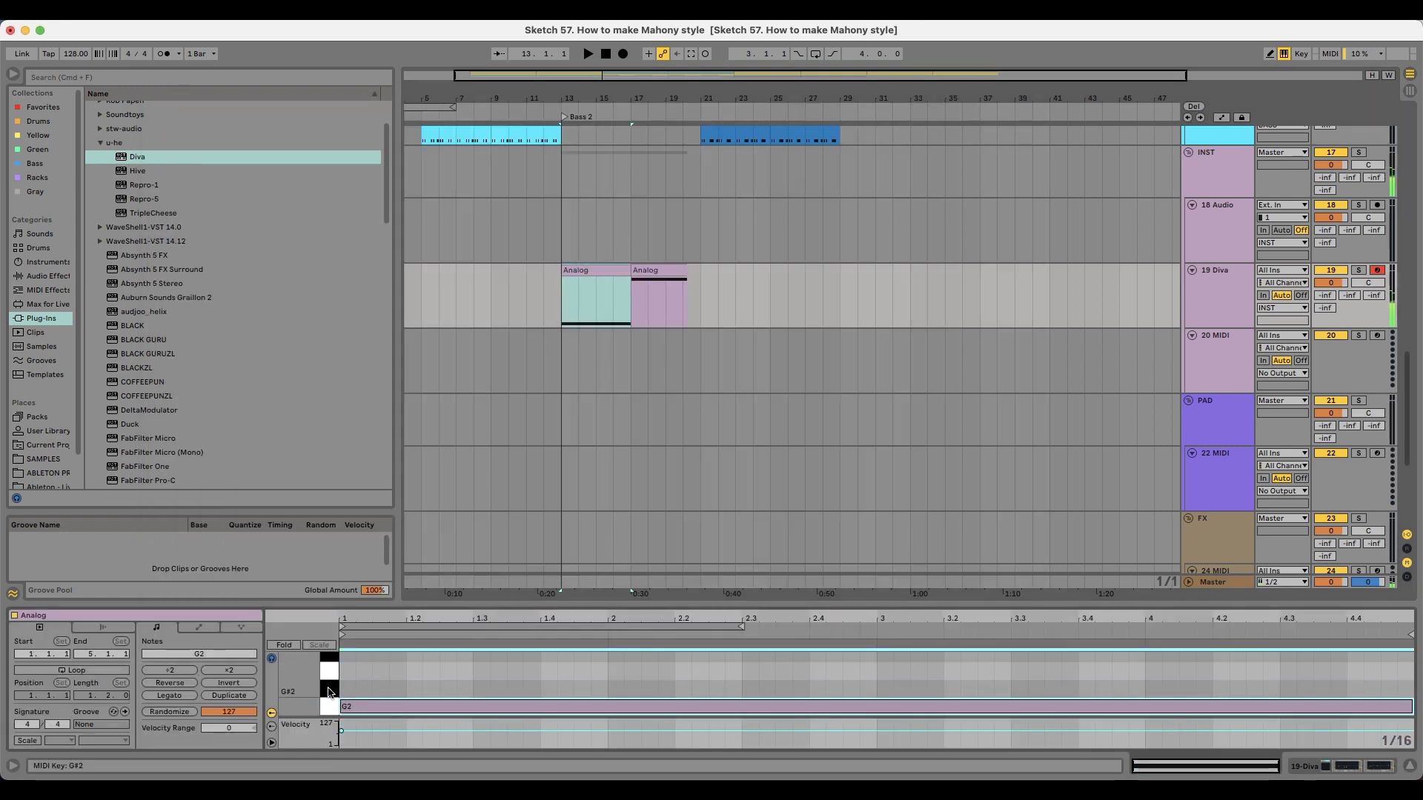
left_click(601, 268)
key("super+d")
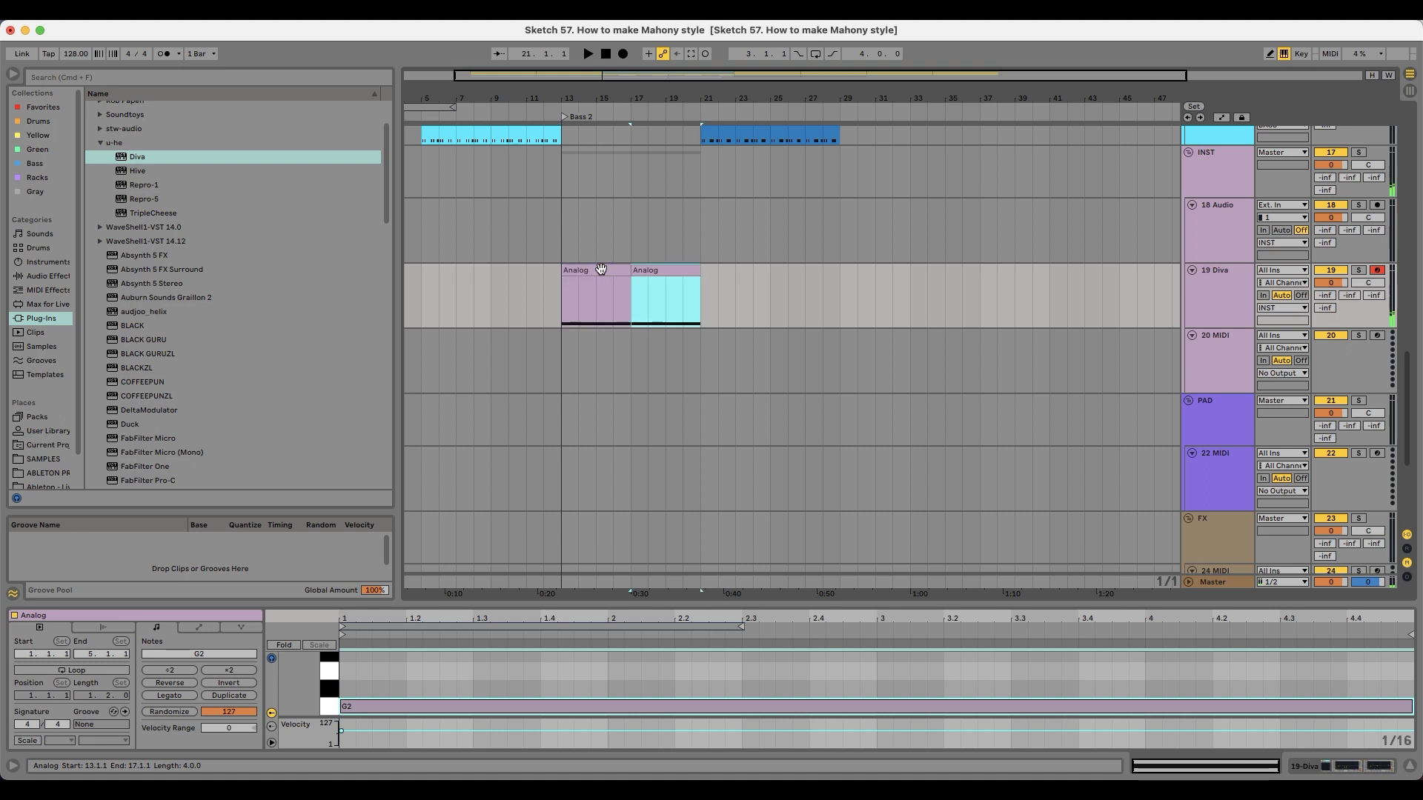
Step: Play the break from bar 13 and turn off band 6 in both EQ Eight devices on the Diva track
left_click(601, 269)
key("space")
double_click(1212, 274)
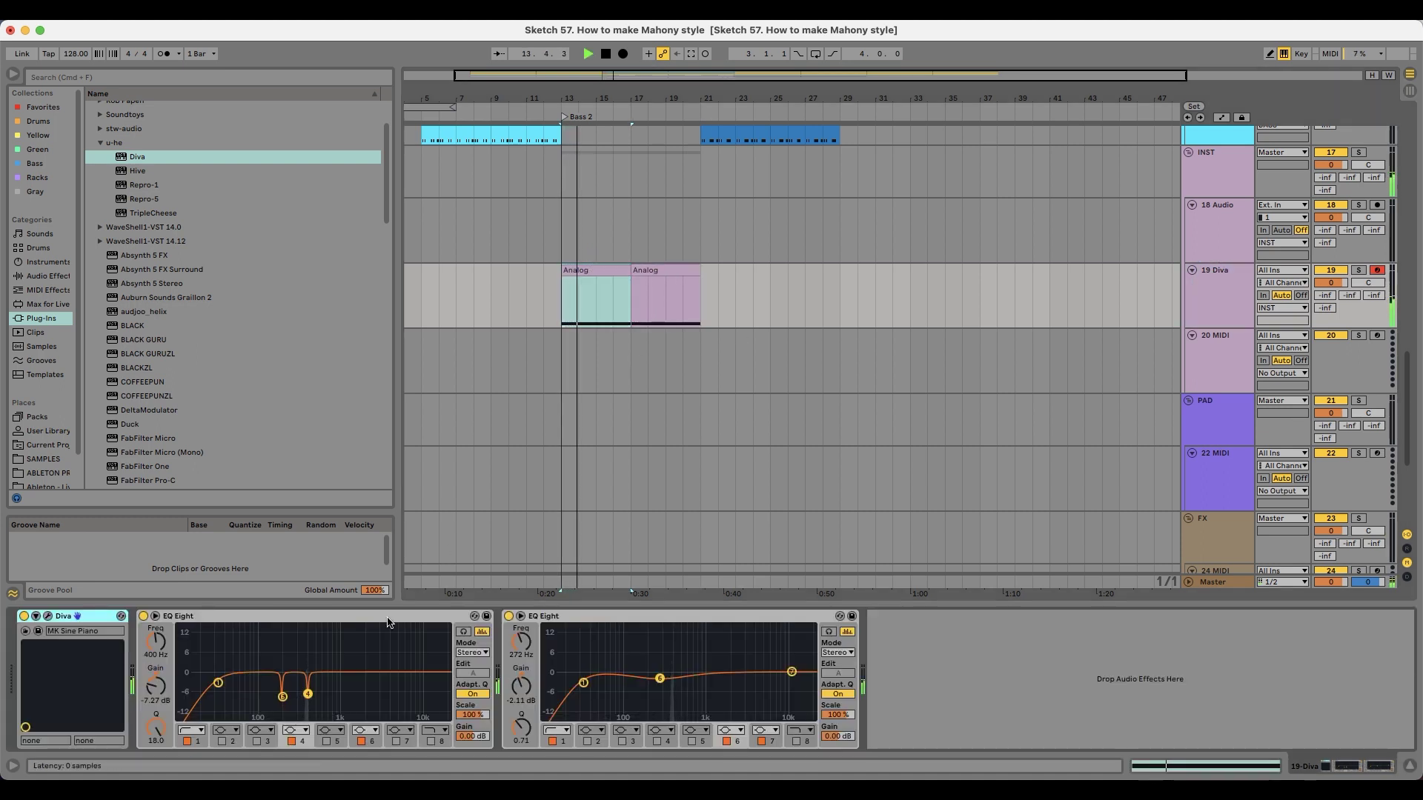
left_click_drag(660, 679, 666, 676)
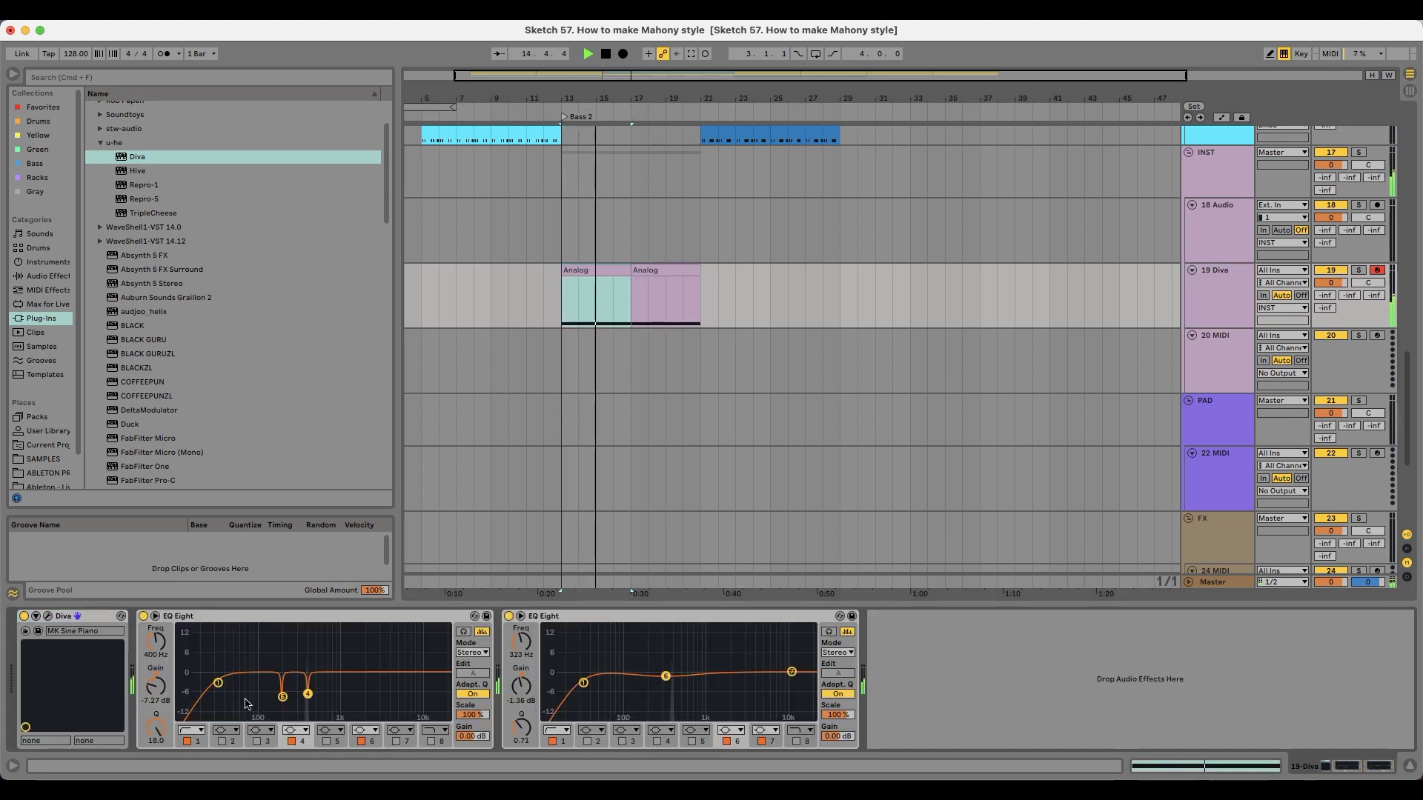
left_click(361, 741)
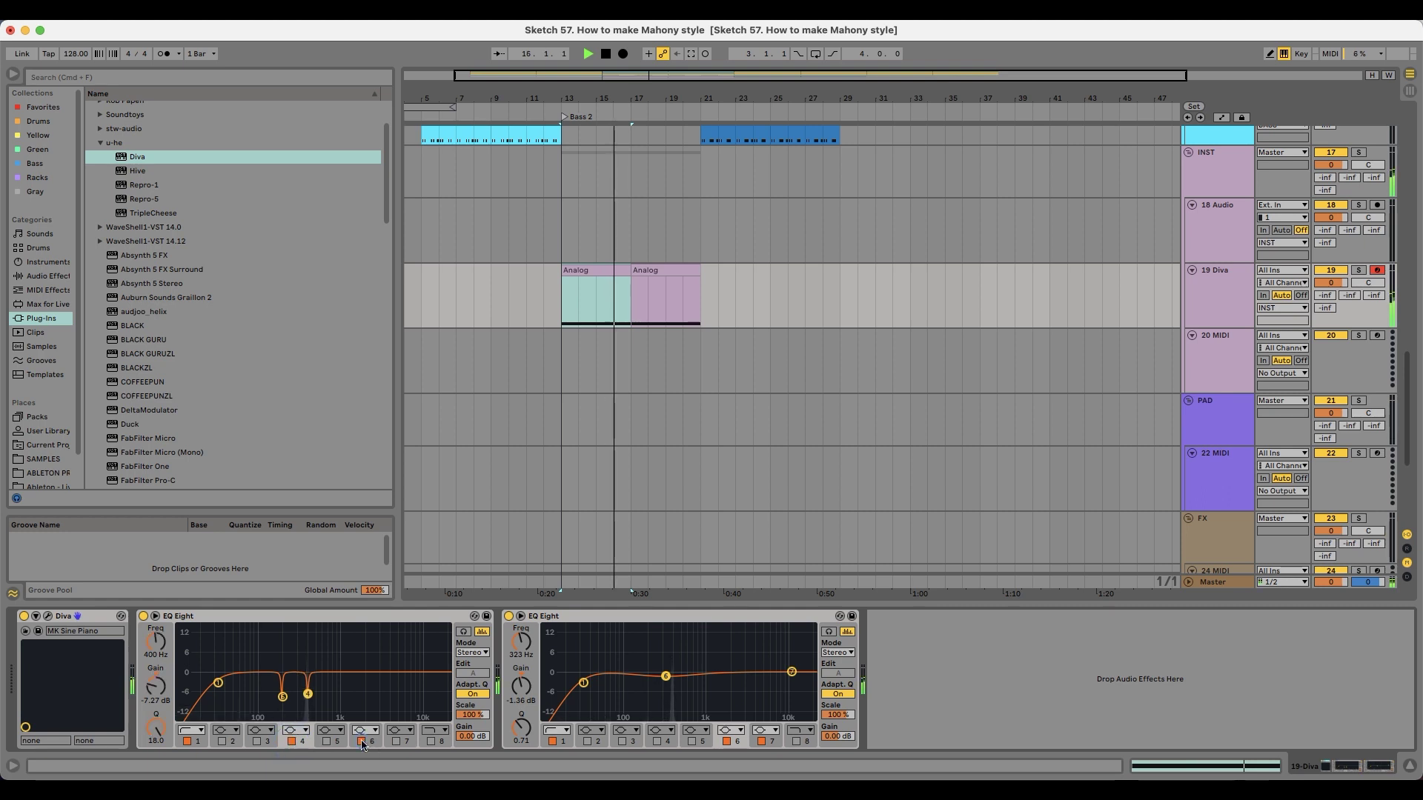
left_click(729, 742)
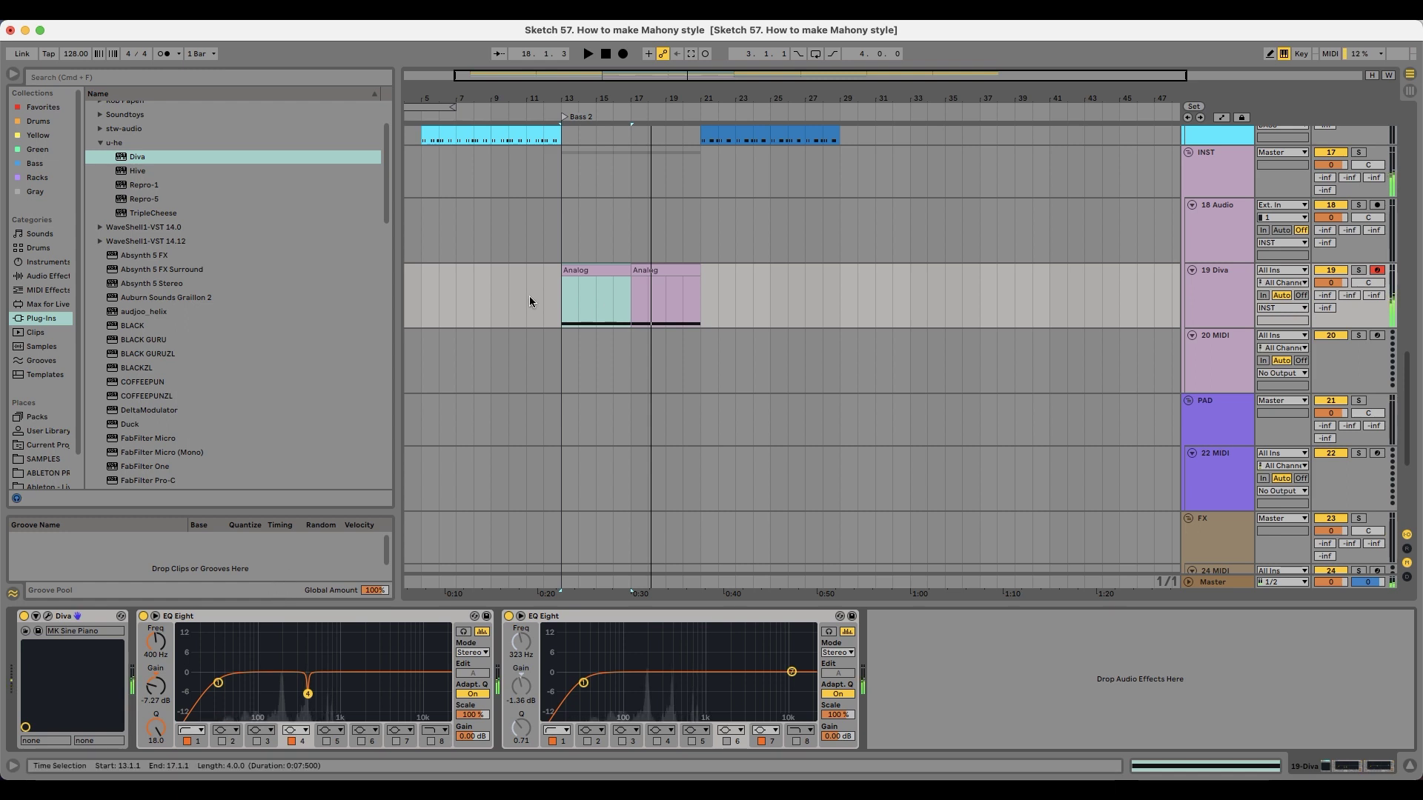
Step: Add a four-bar G1 note an octave below G2 in the bar 13 Diva clip, with velocity 36
double_click(567, 285)
left_click_drag(532, 605, 535, 317)
left_click(402, 417)
left_click_drag(389, 416, 394, 632)
left_click_drag(379, 636, 388, 636)
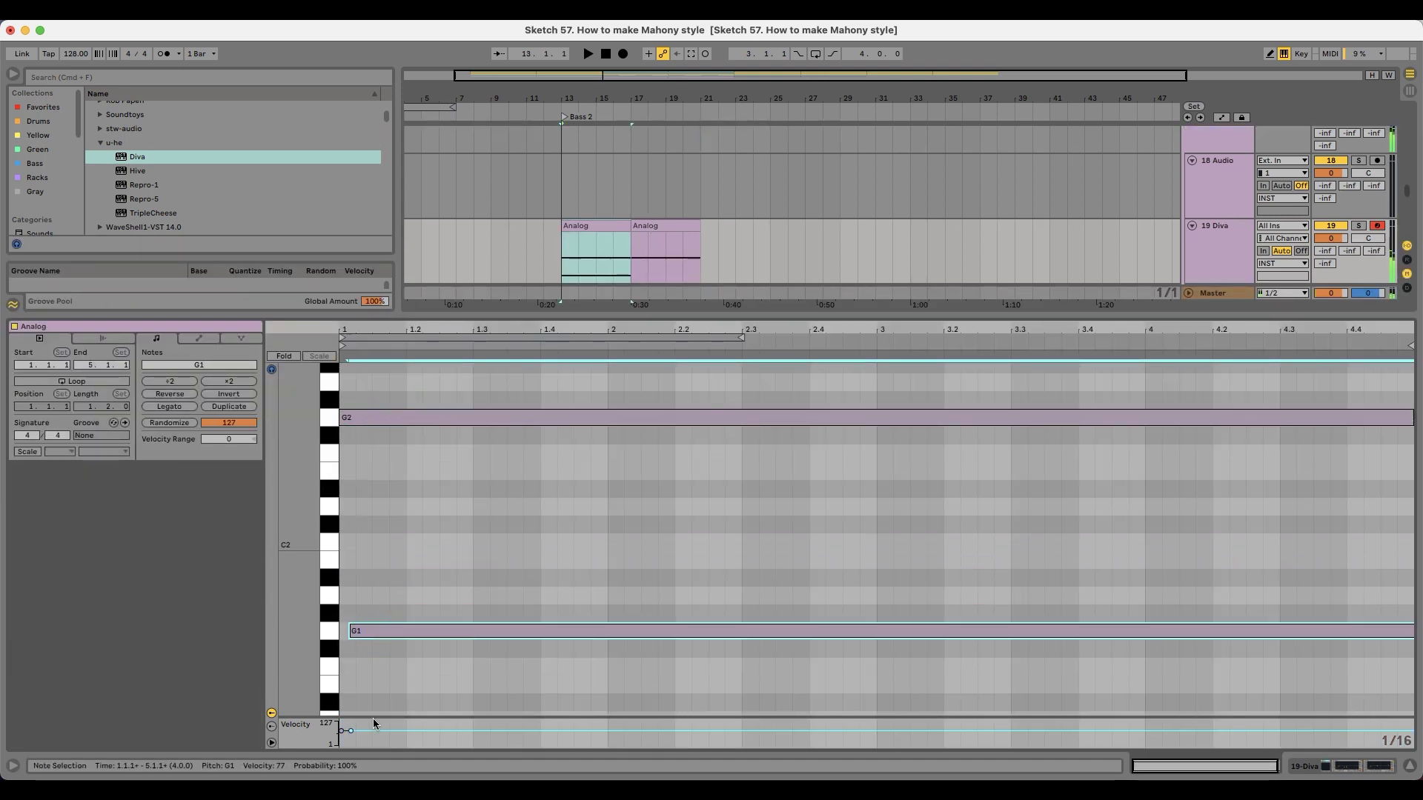
left_click_drag(350, 730, 350, 739)
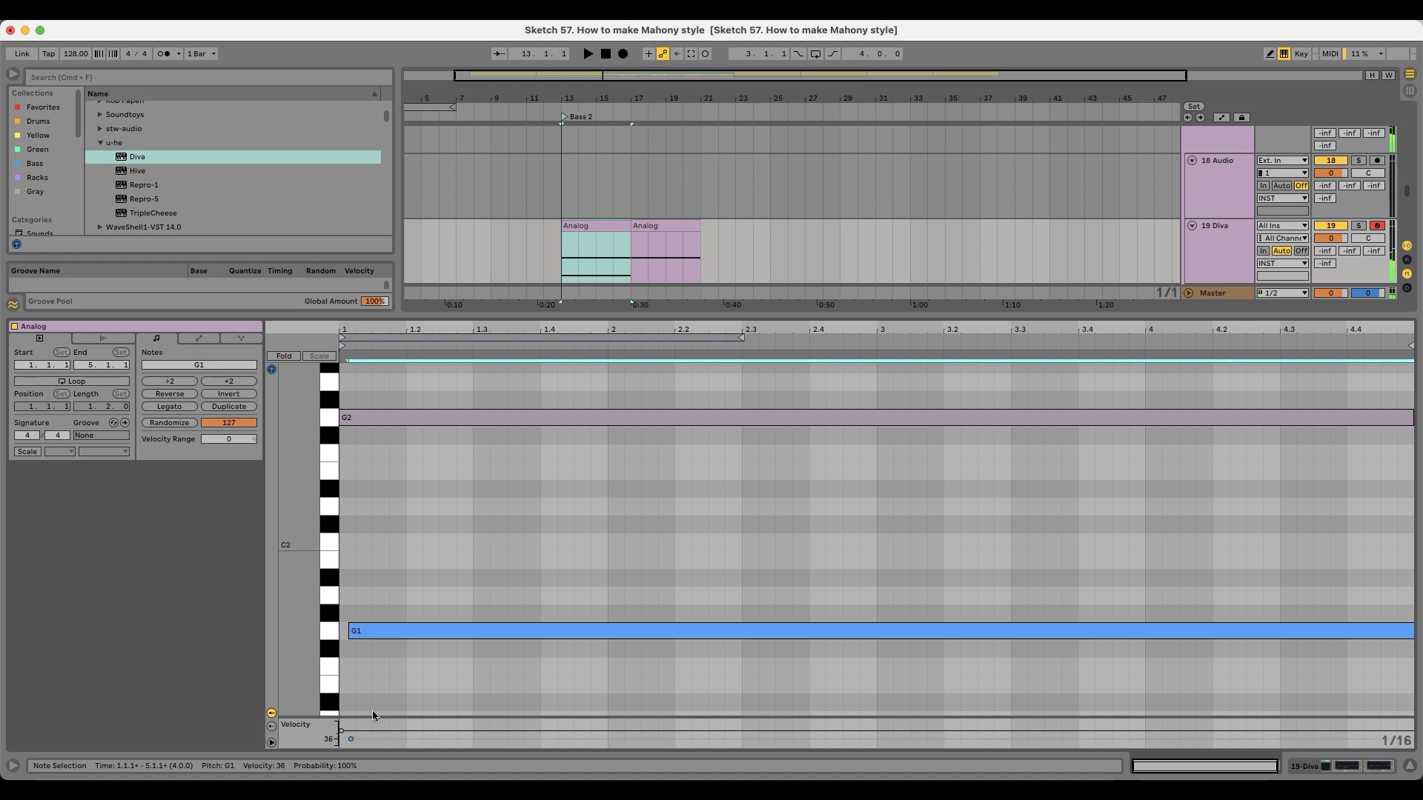
left_click_drag(380, 635, 368, 635)
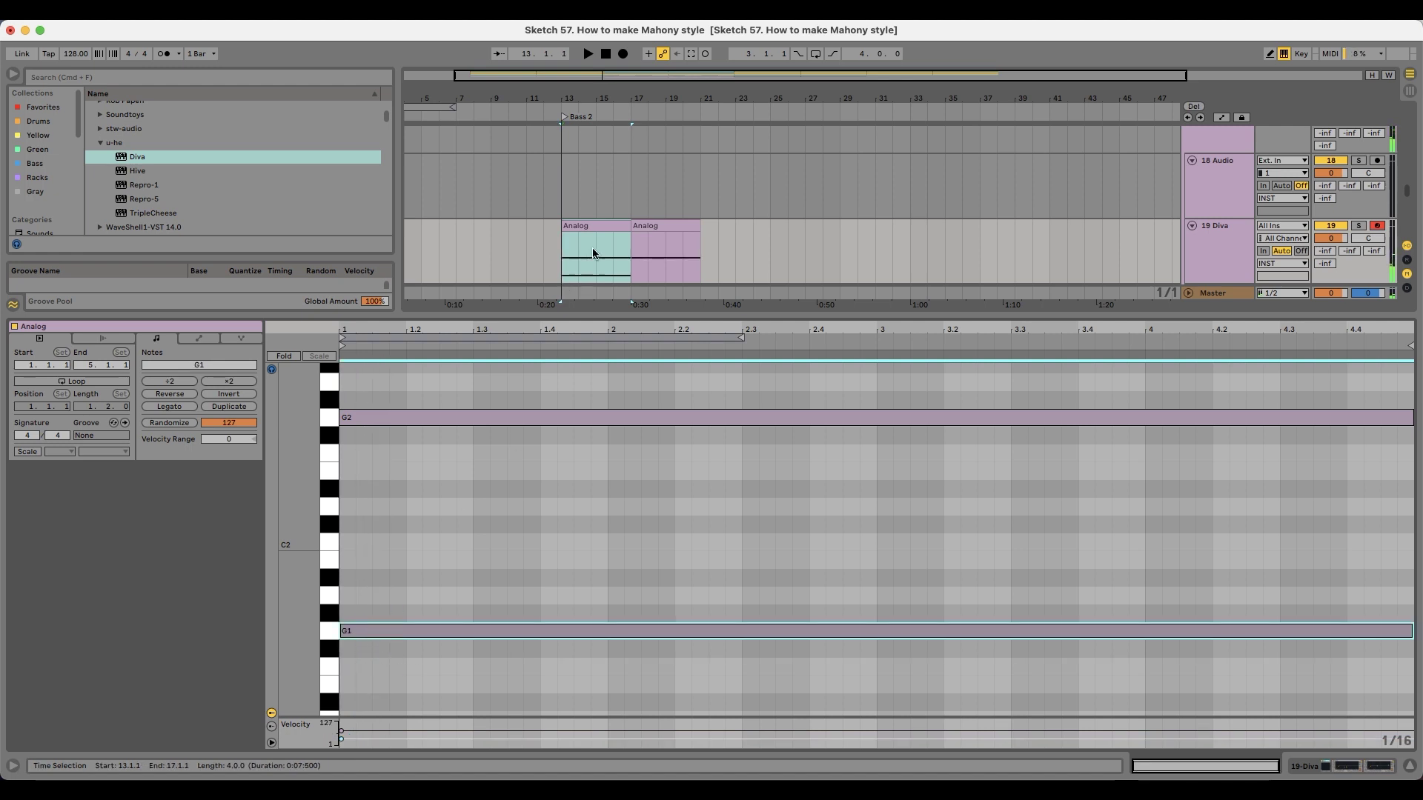
Step: Duplicate the two-note Diva clip to bar 17, play it, and close the enlarged note editor
left_click(591, 224)
key("super+d")
key("space")
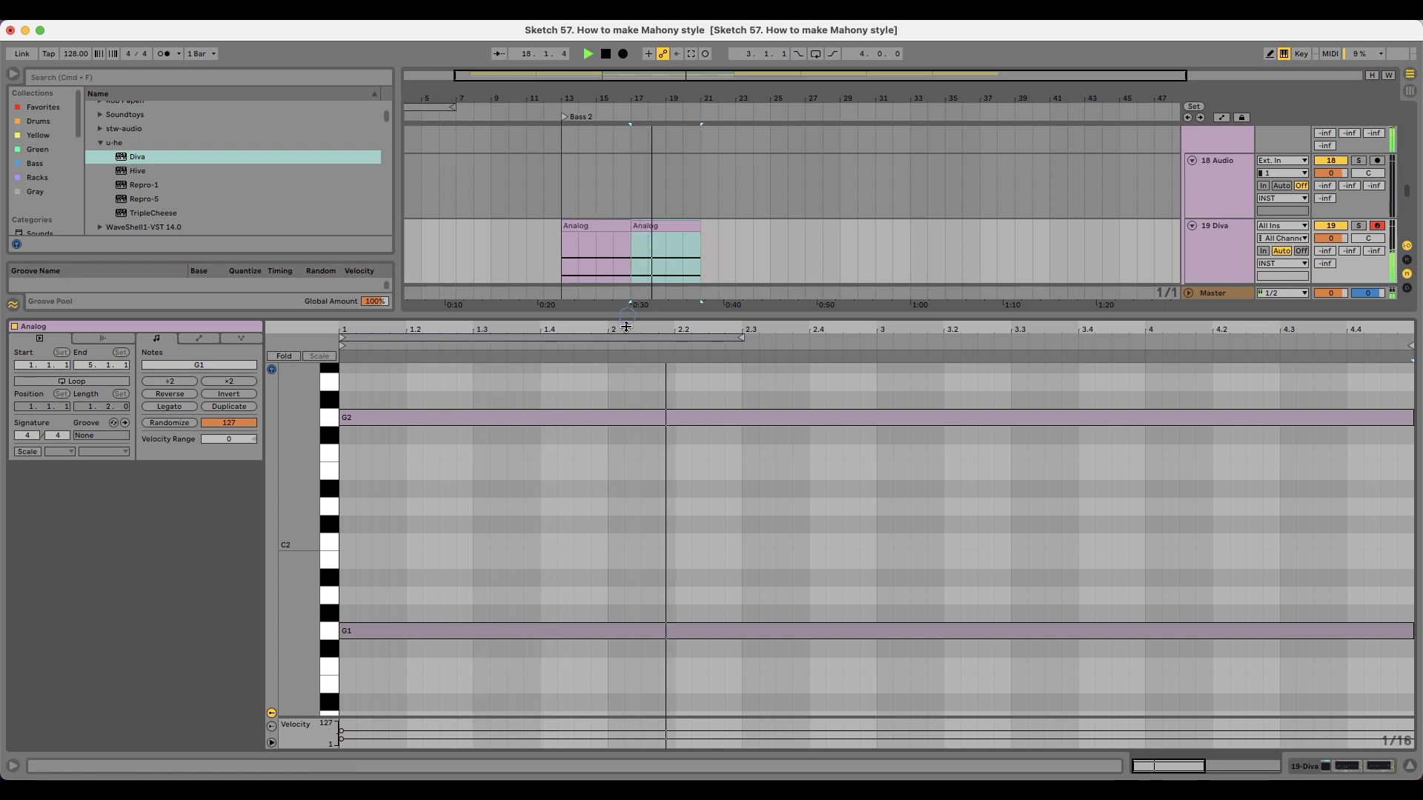
left_click_drag(627, 318, 516, 686)
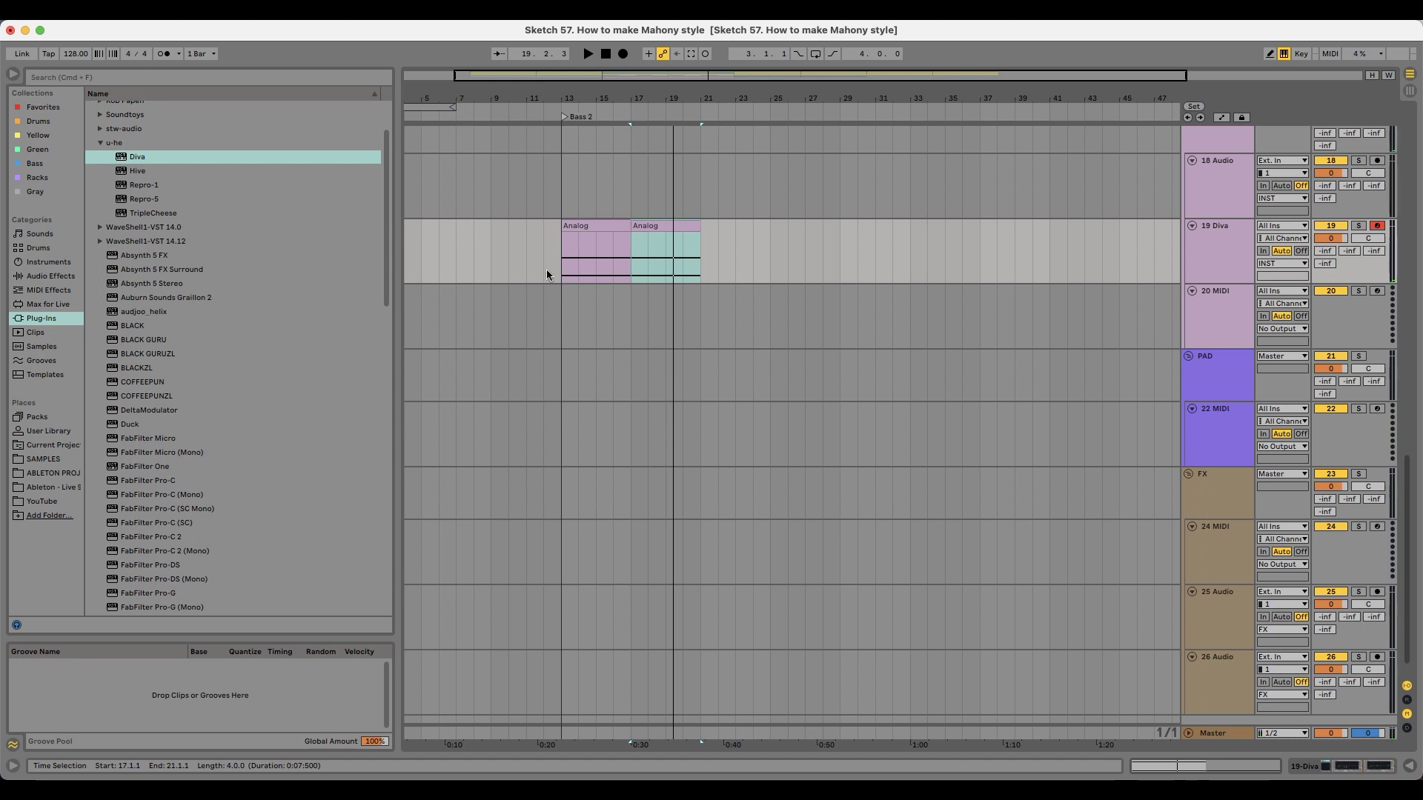
Step: Play the arrangement from bar 9 and set band 7 of the Diva track's second EQ Eight to -5.58 dB at around 660 Hz
left_click(494, 237)
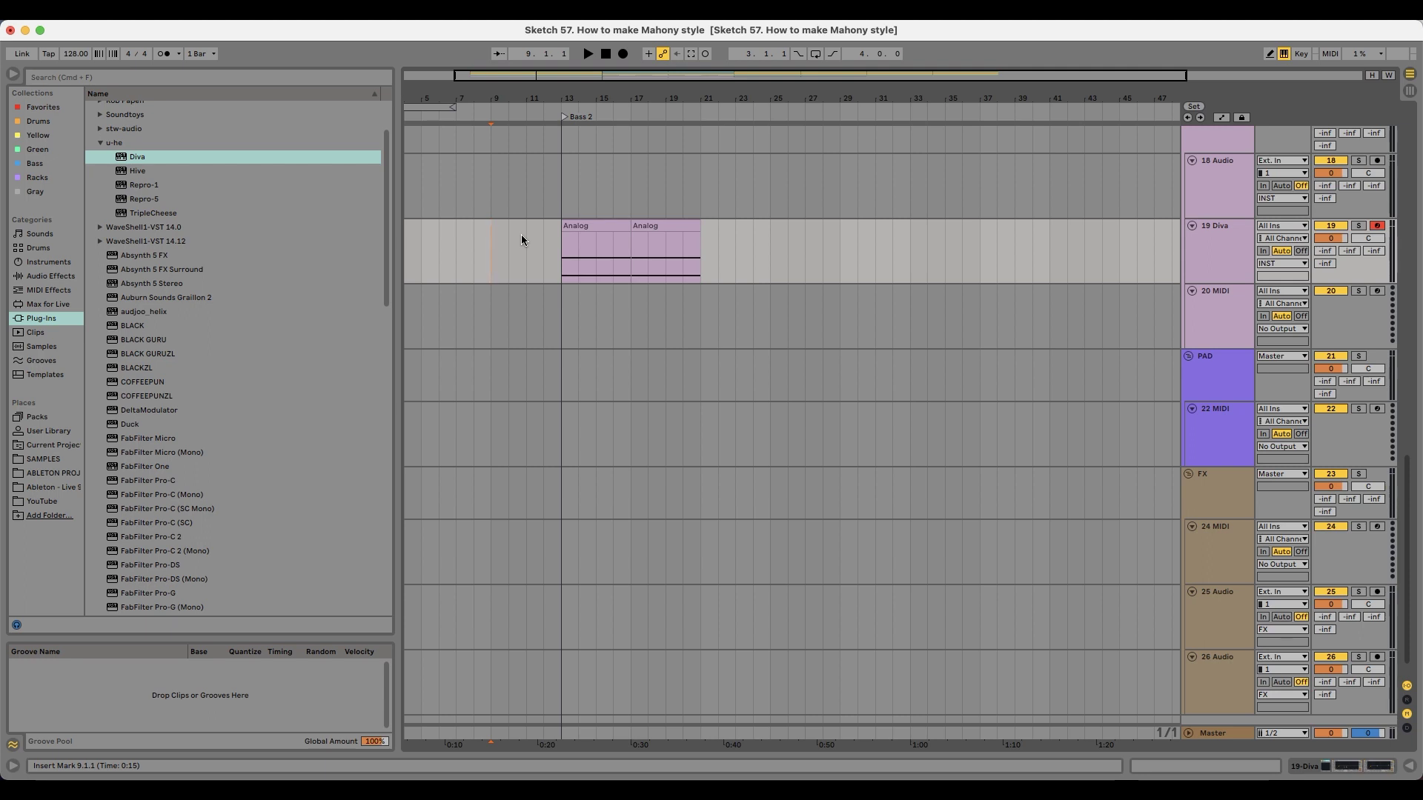
key("space")
left_click(586, 259)
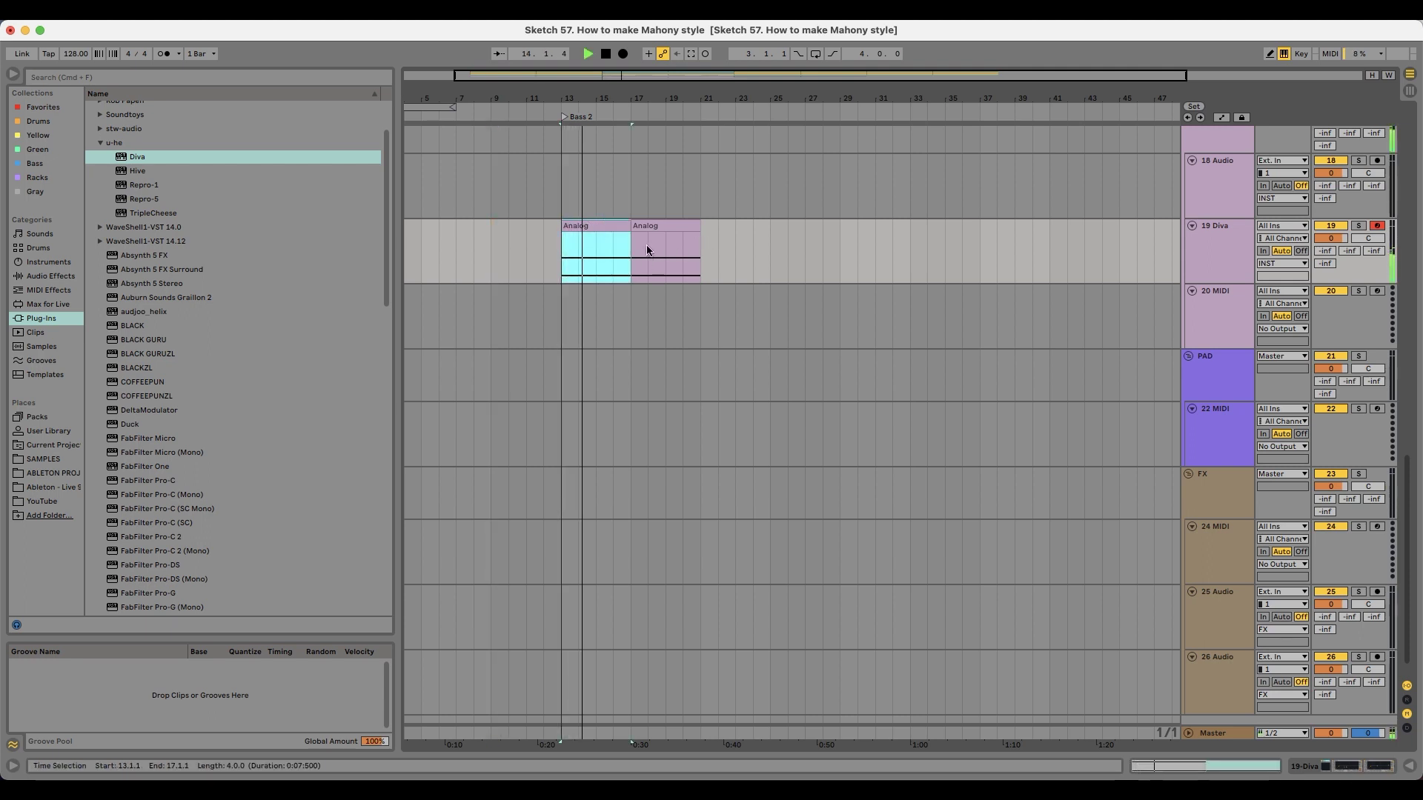
scroll(573, 411, "up", 2)
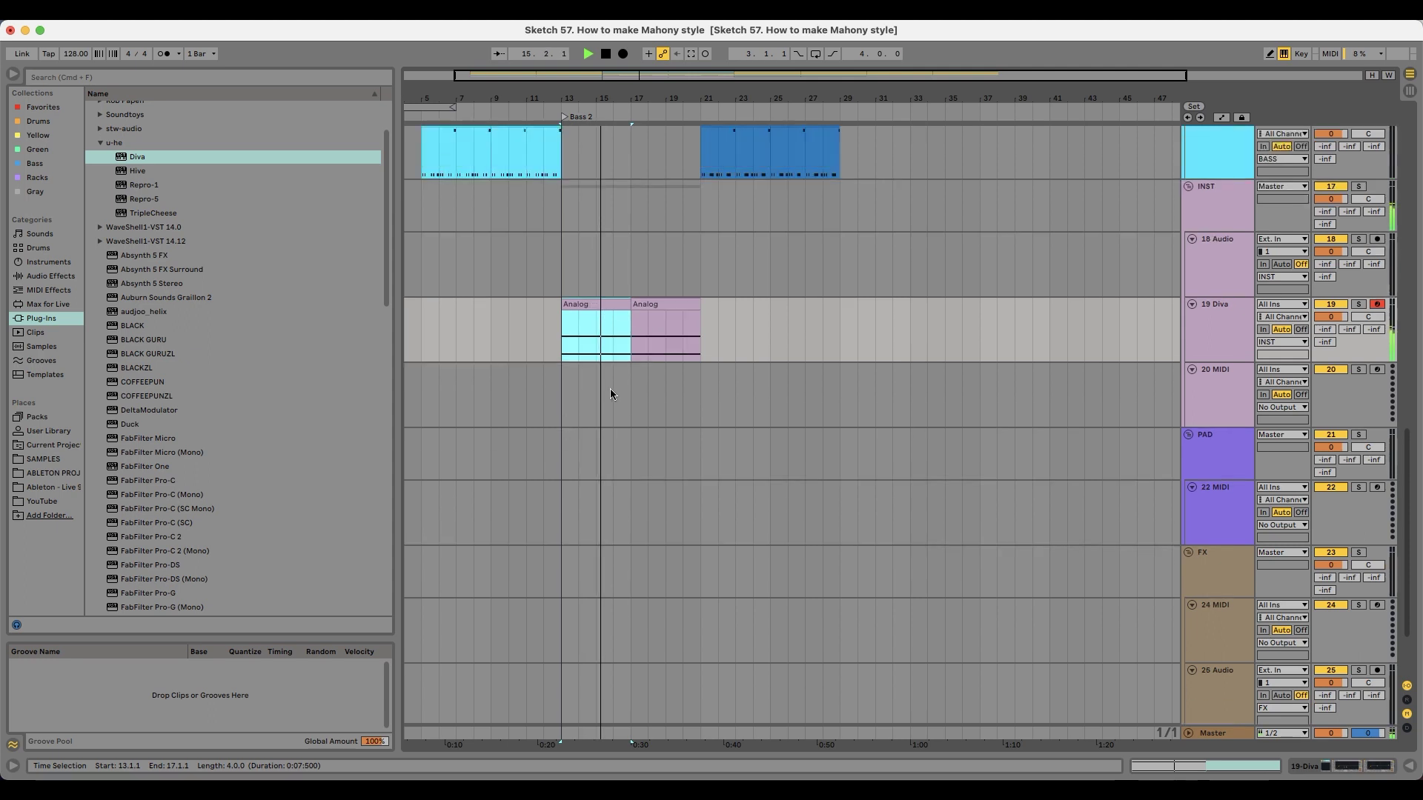
double_click(1234, 309)
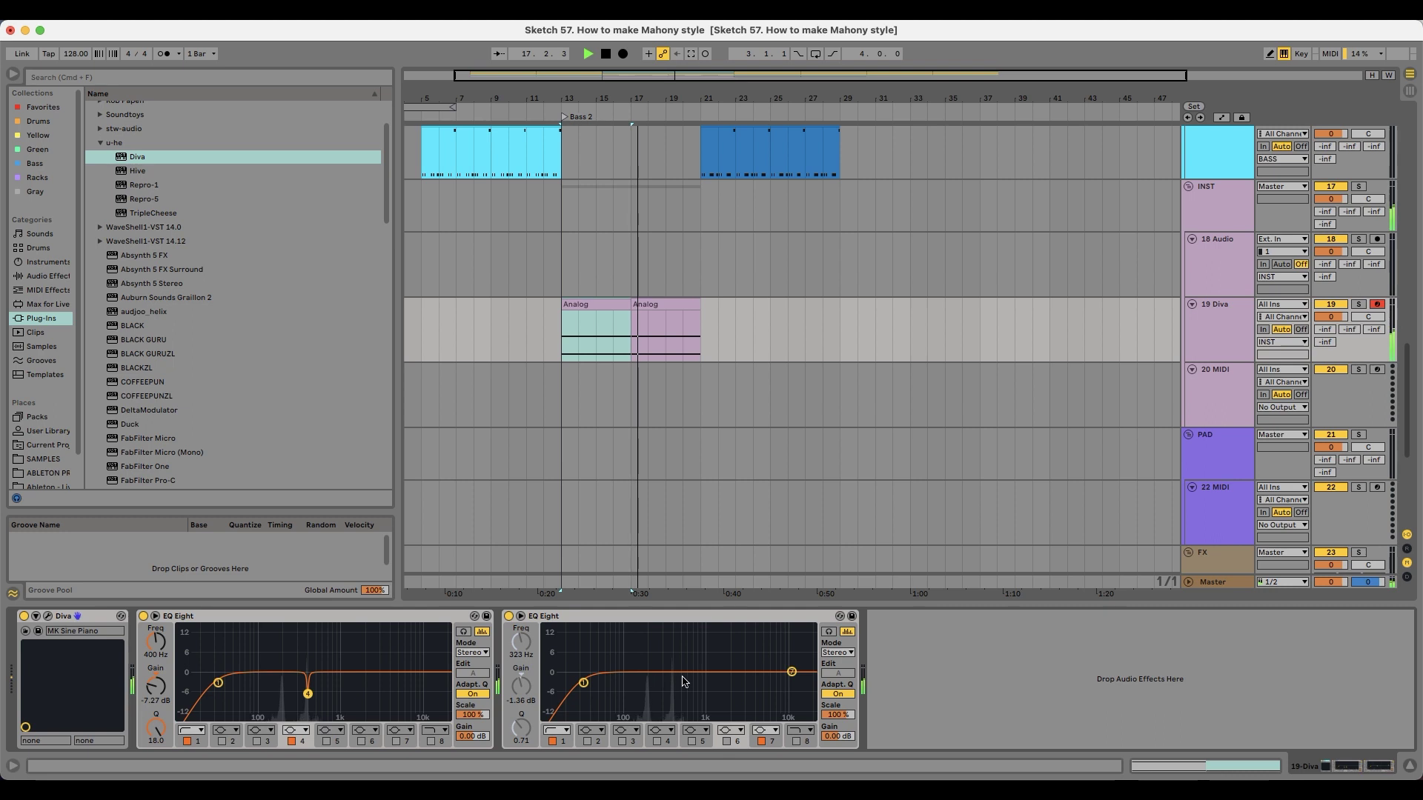
left_click_drag(791, 672, 690, 689)
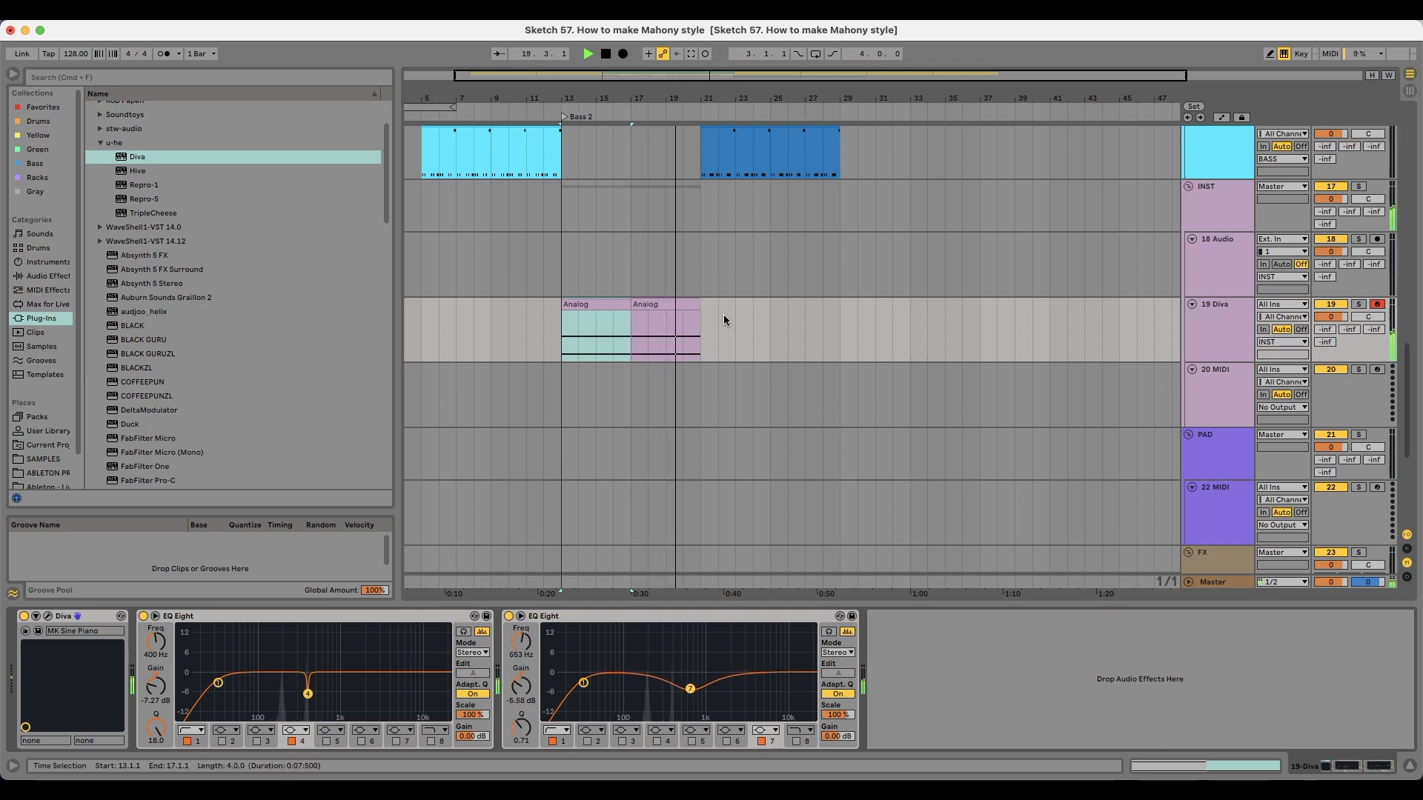
left_click(1220, 313)
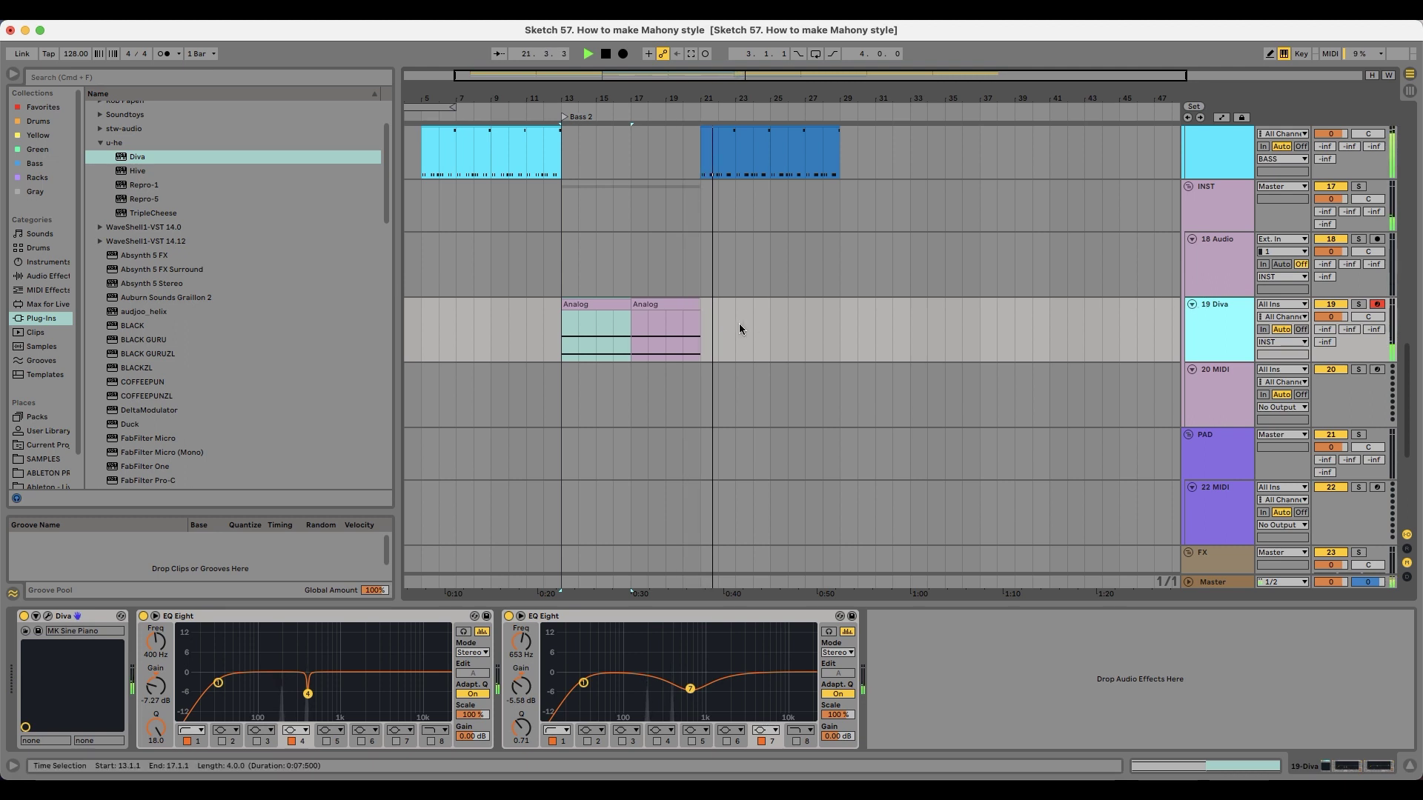
key("super+Tab")
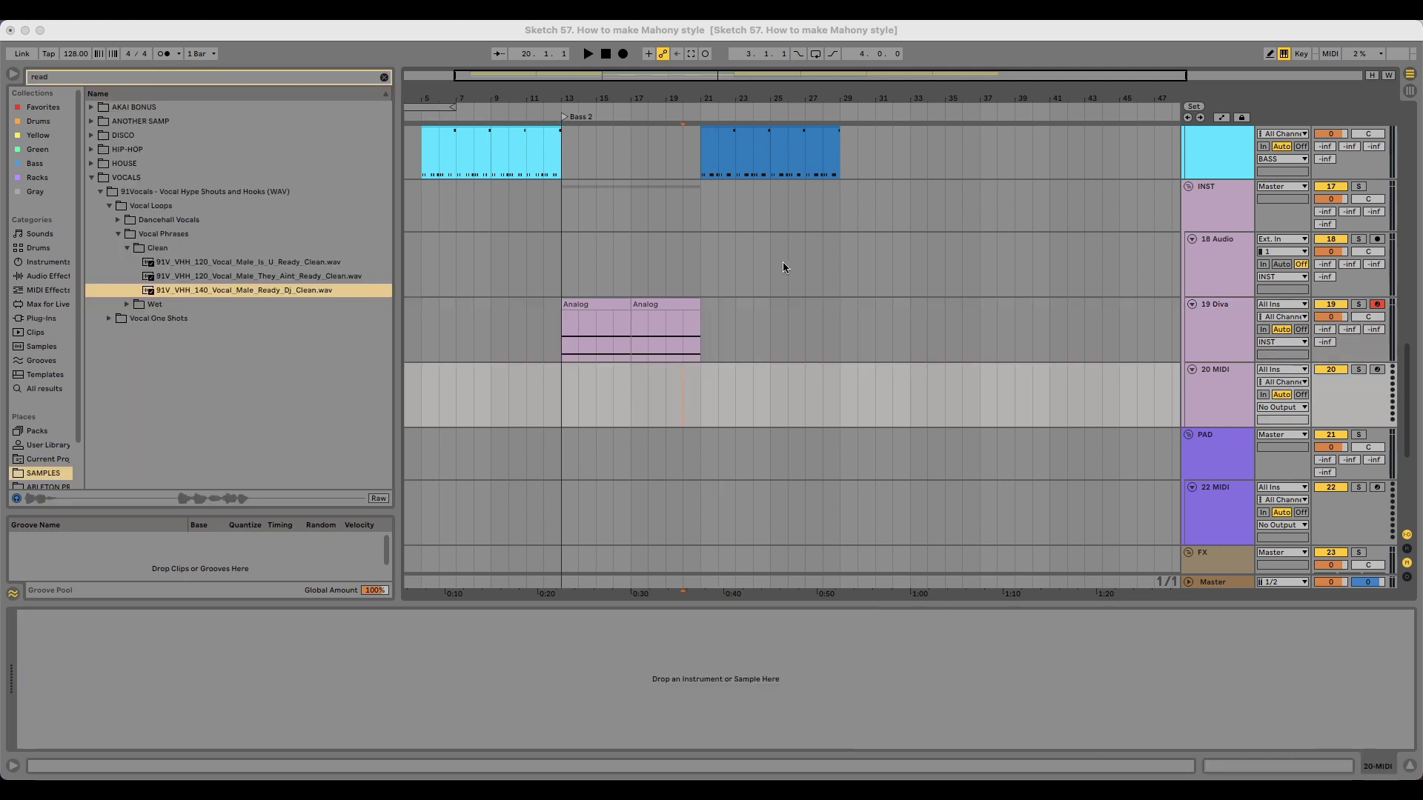
Step: Solo the Diva track and shorten its second clip to end at bar 20, playing the ending before and after
left_click(782, 266)
left_click_drag(698, 99, 699, 140)
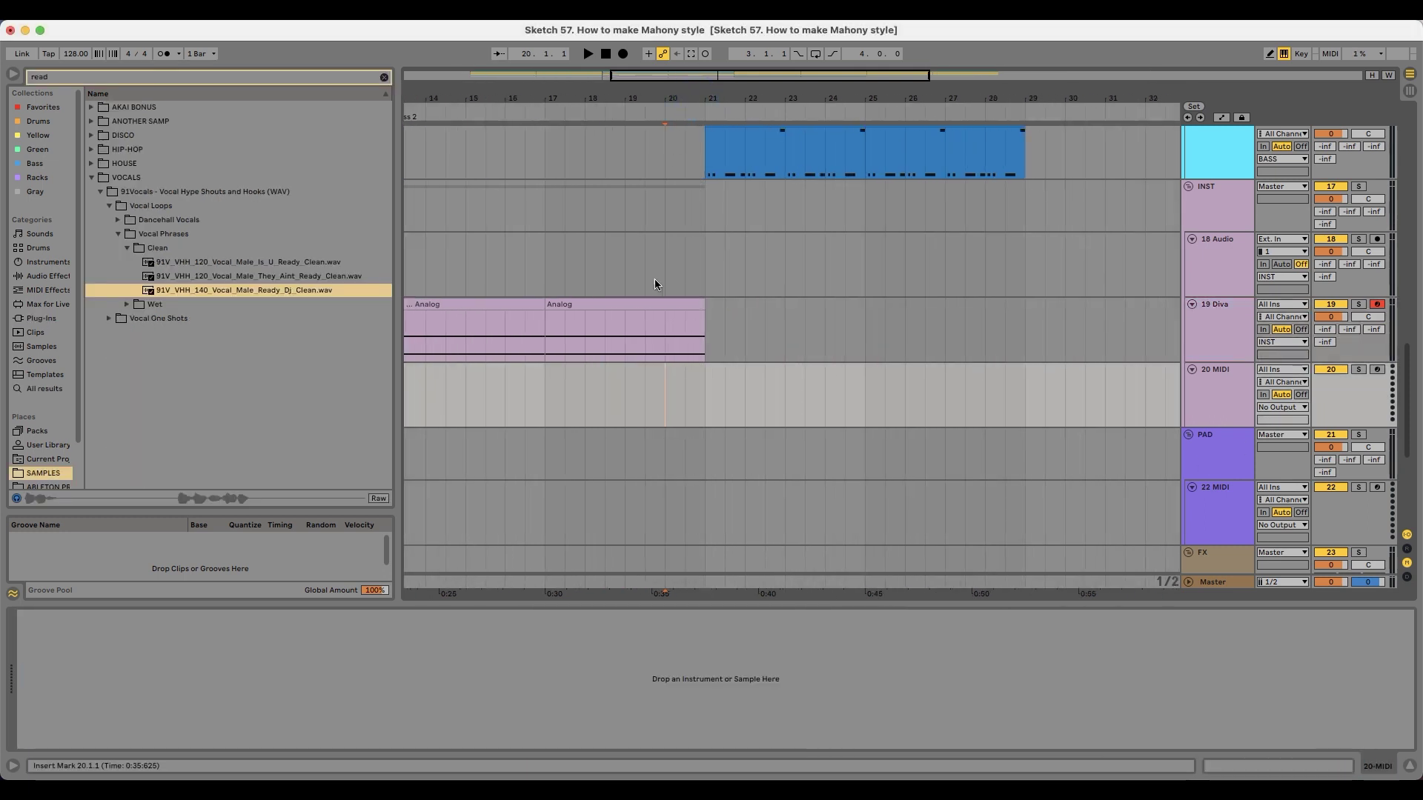
left_click(667, 329)
left_click(1358, 305)
key("space")
key("space")
left_click_drag(702, 307, 668, 308)
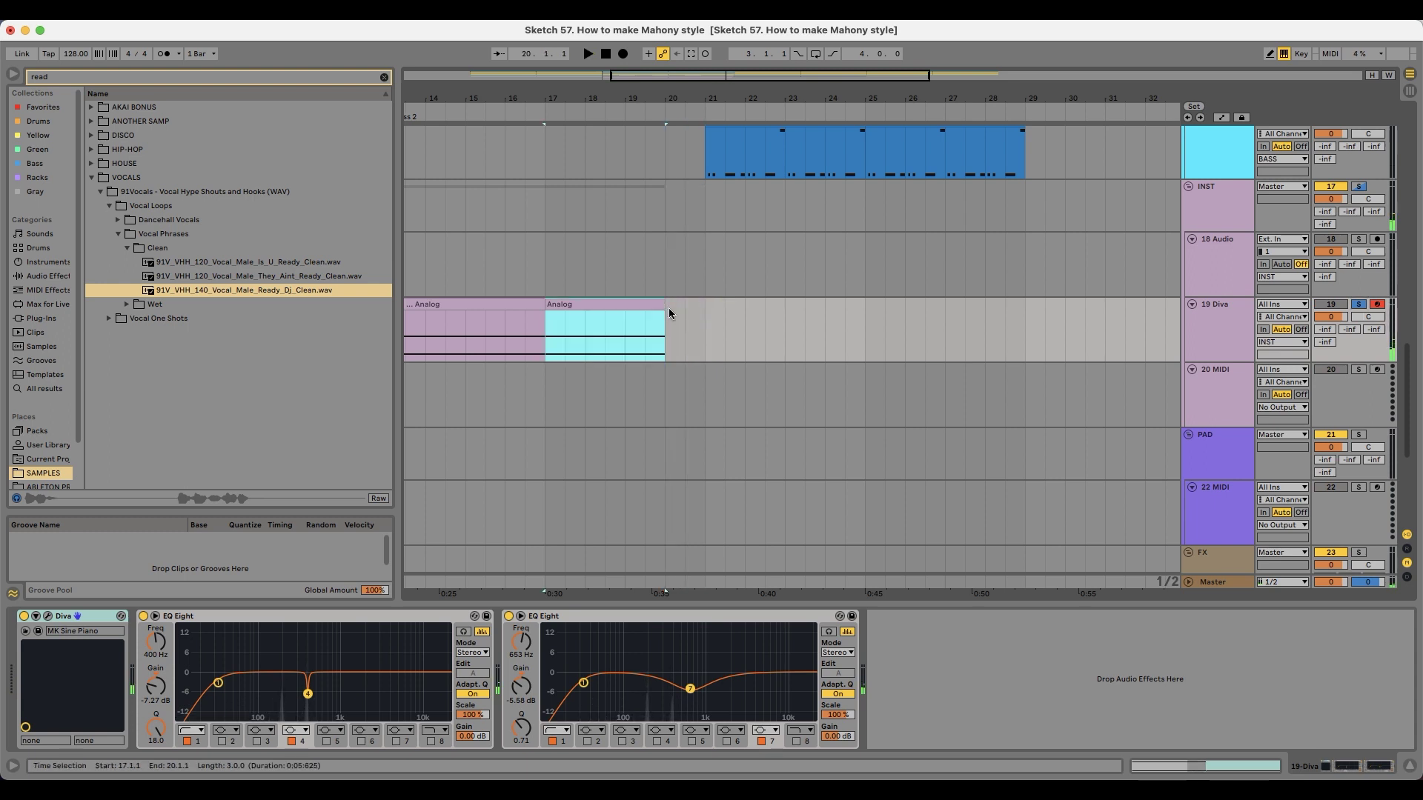
left_click(669, 308)
key("space")
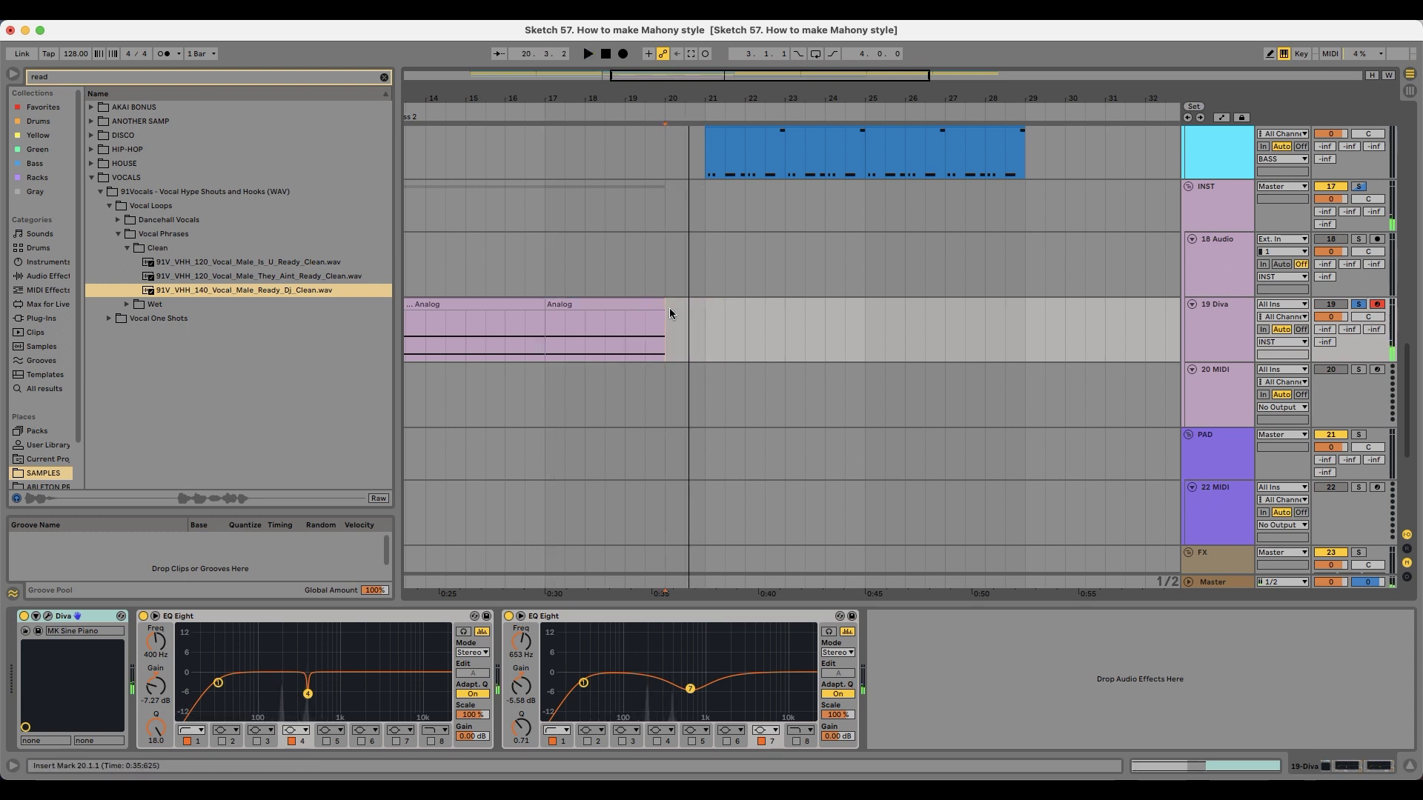
Step: Preview 91V_VHH_140_Vocal_Male_Ready_Dj_Clean.wav and place it on audio track 26 in the FX group at bar 21
scroll(1238, 438, "down", 5)
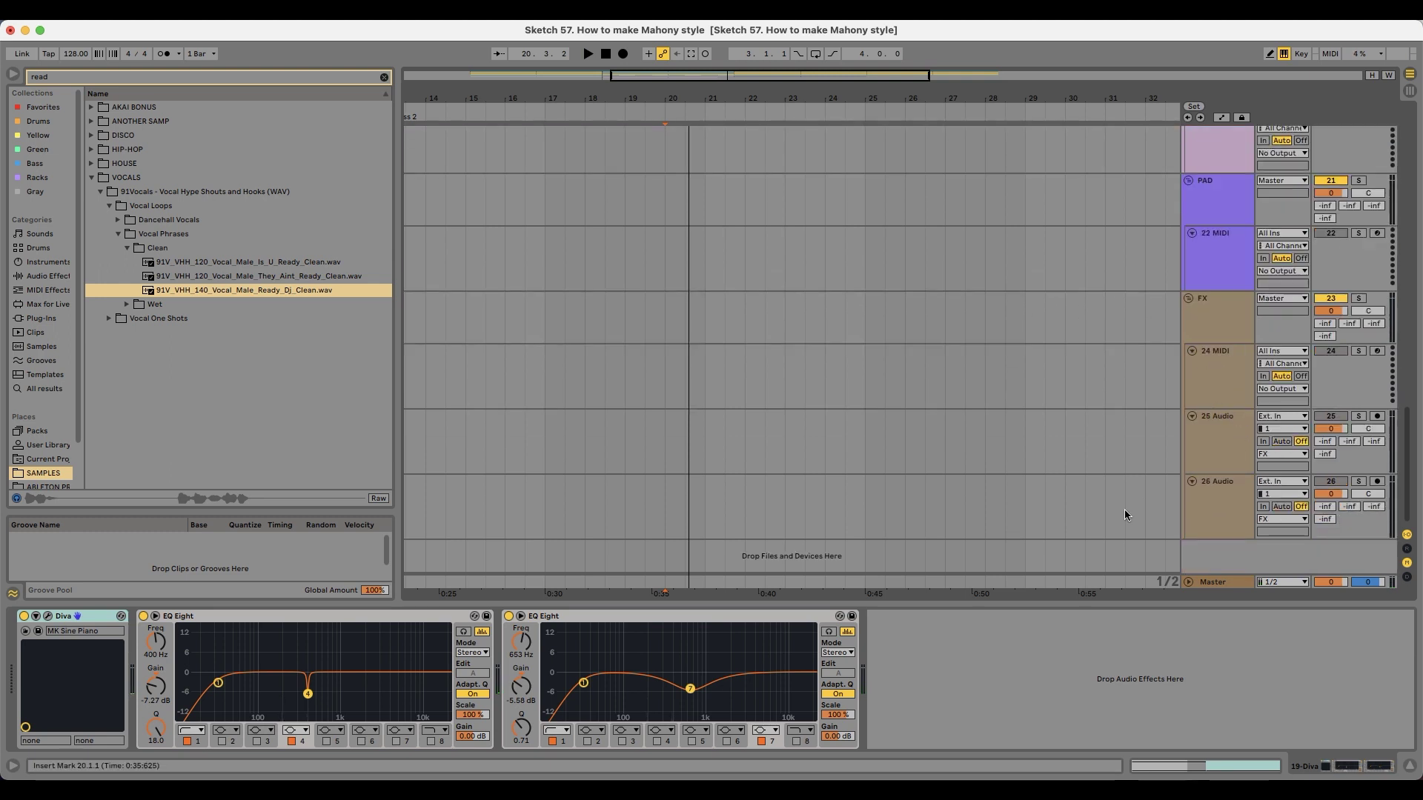
left_click(310, 288)
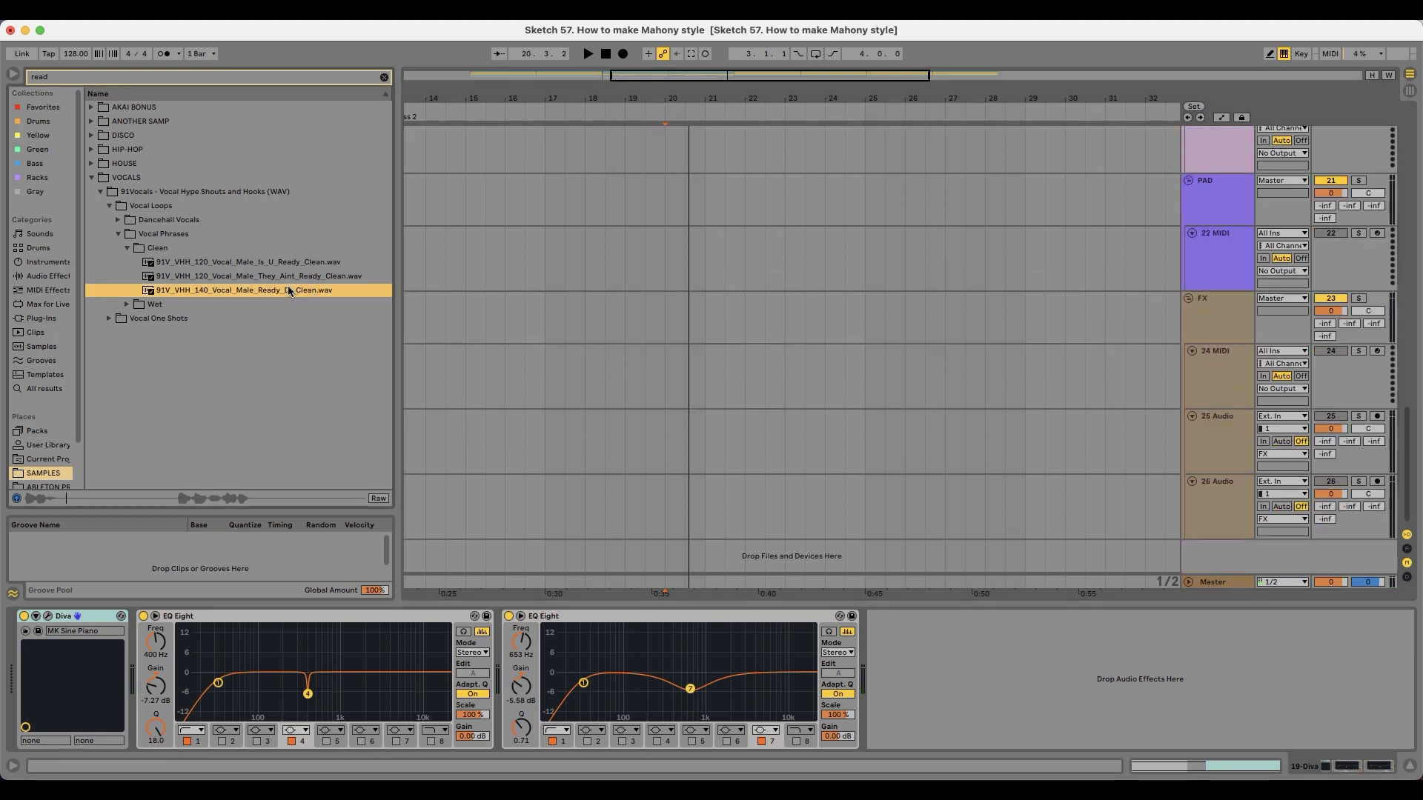
left_click_drag(288, 290, 710, 510)
Step: Add a locator named PArt 1 at bar 21
scroll(715, 498, "up", 8)
right_click(706, 114)
left_click(726, 151)
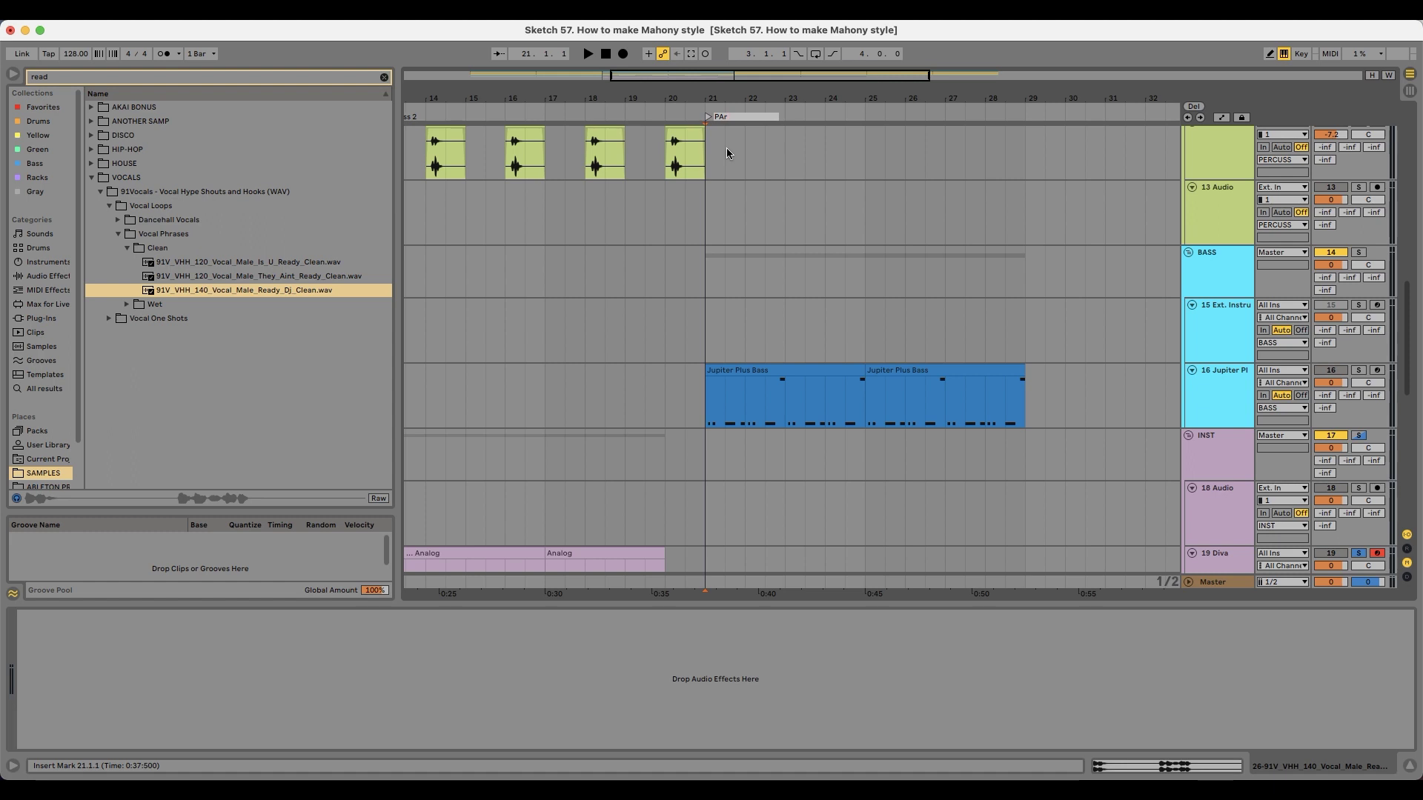
type("PArt 1")
key("Return")
Step: Move the vocal clip so it starts just after 20.2.2, and play it from bar 20
scroll(711, 296, "down", 10)
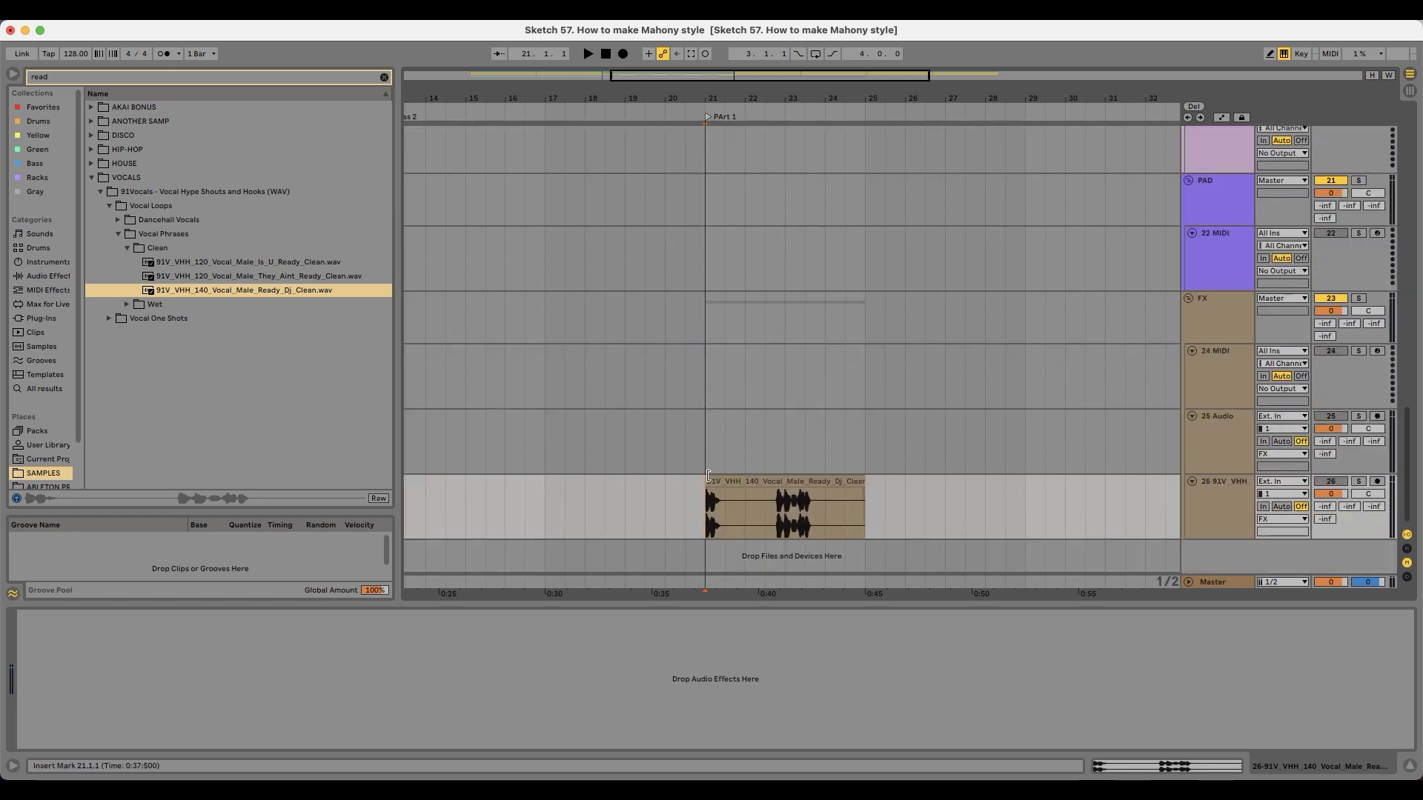
left_click_drag(720, 478, 793, 488)
scroll(677, 478, "up", 5)
left_click(593, 491)
key("space")
left_click(594, 492)
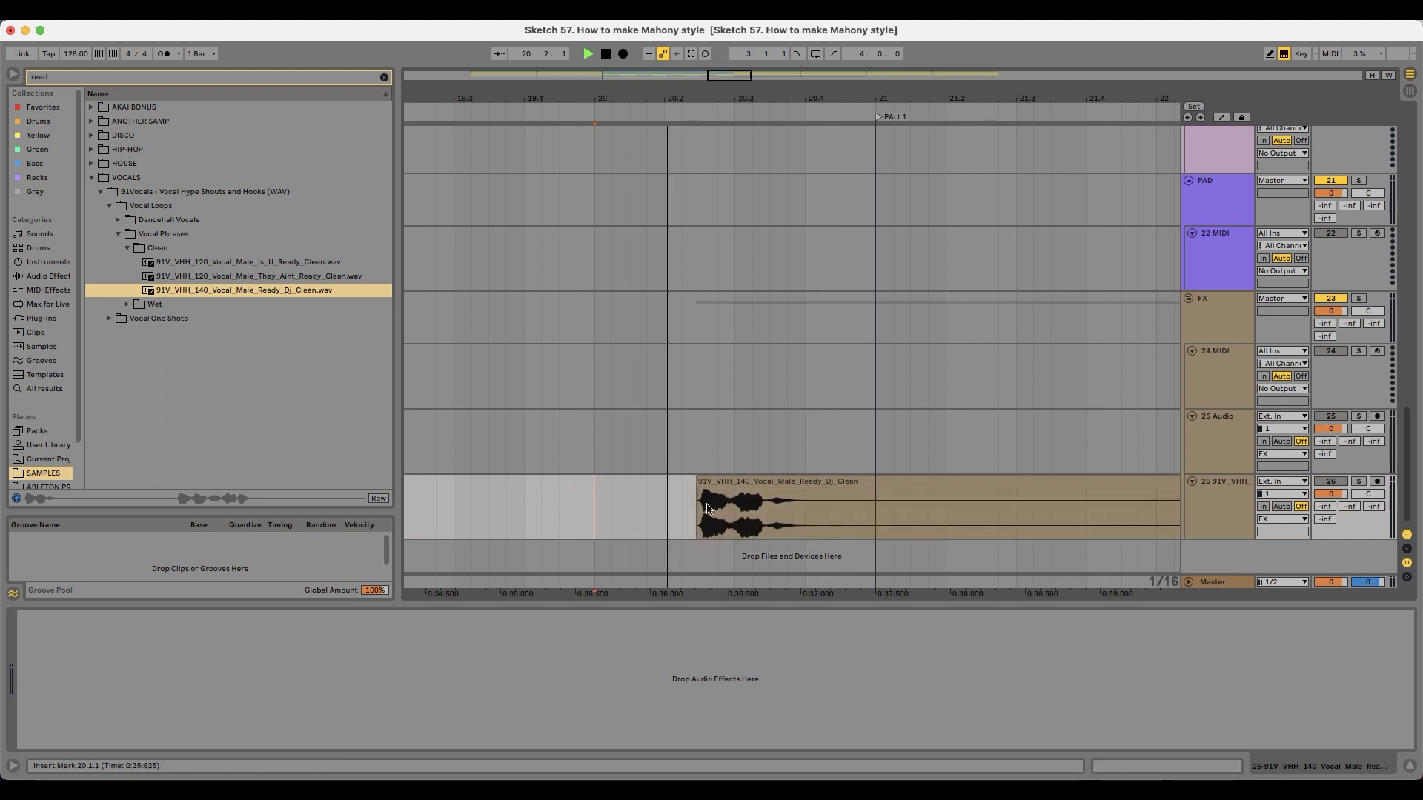
key("space")
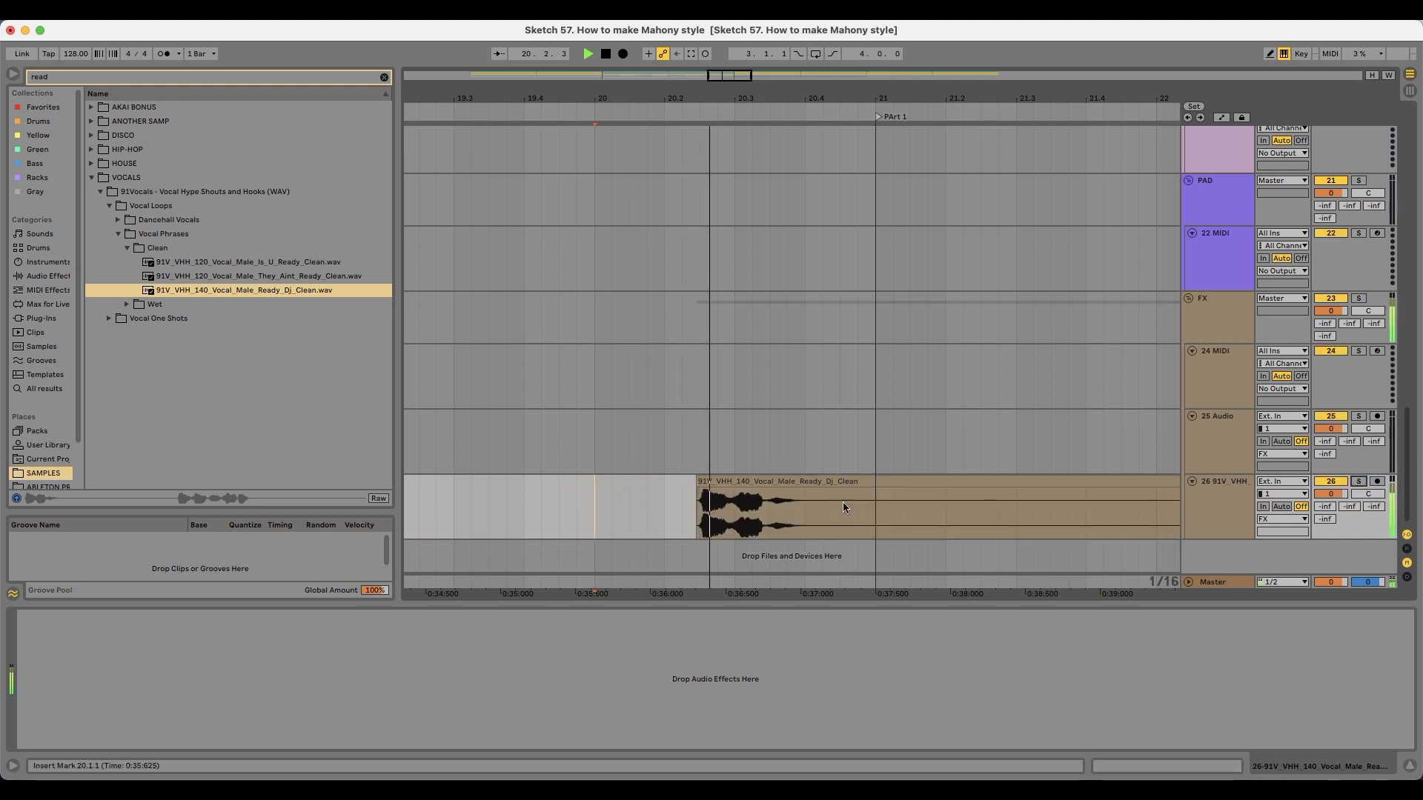
key("space")
Step: Split the vocal clip at bar 21 and delete the part after the split
key("super+e")
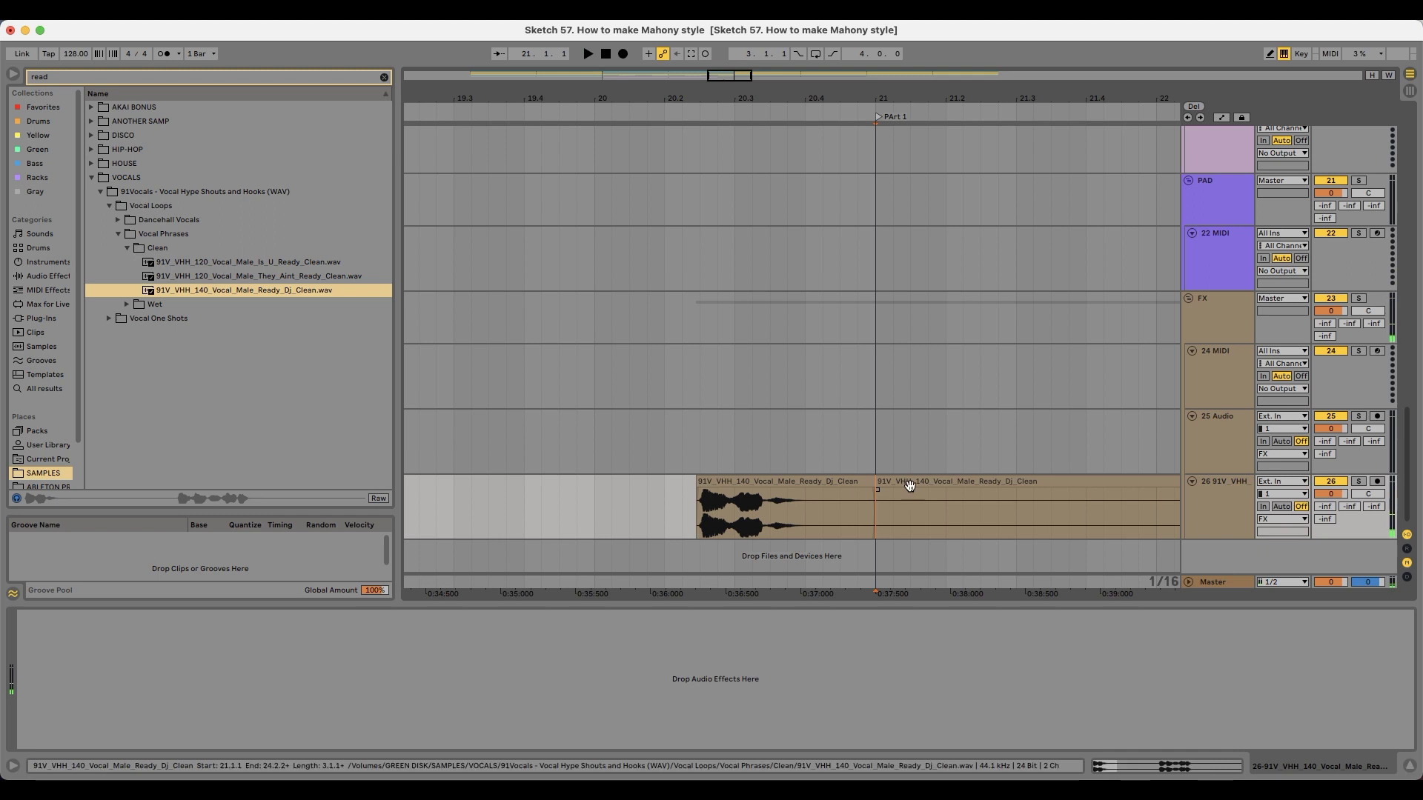
key("Delete")
left_click(787, 493)
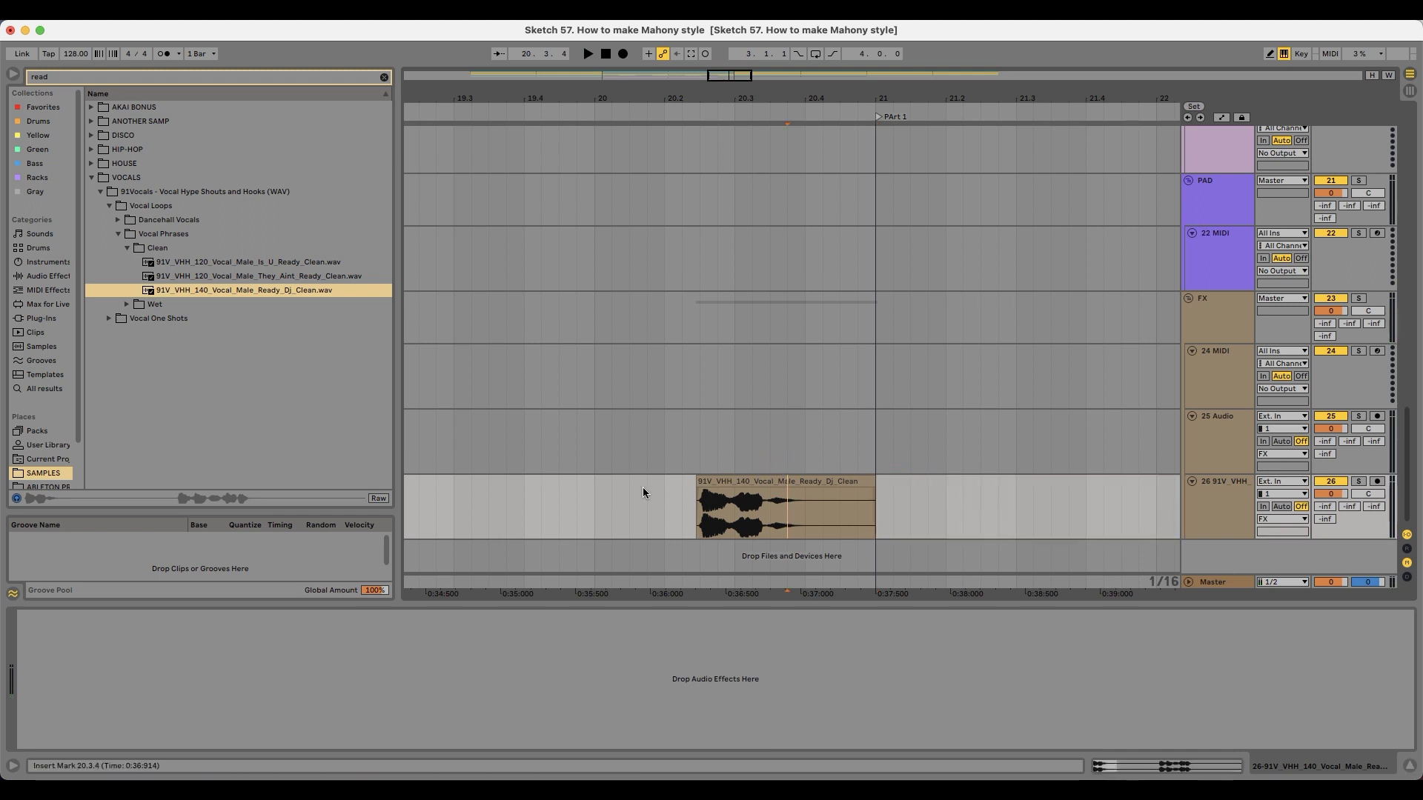
Step: Try turning off Warp on the shortened vocal clip, play it, and undo the change
double_click(716, 504)
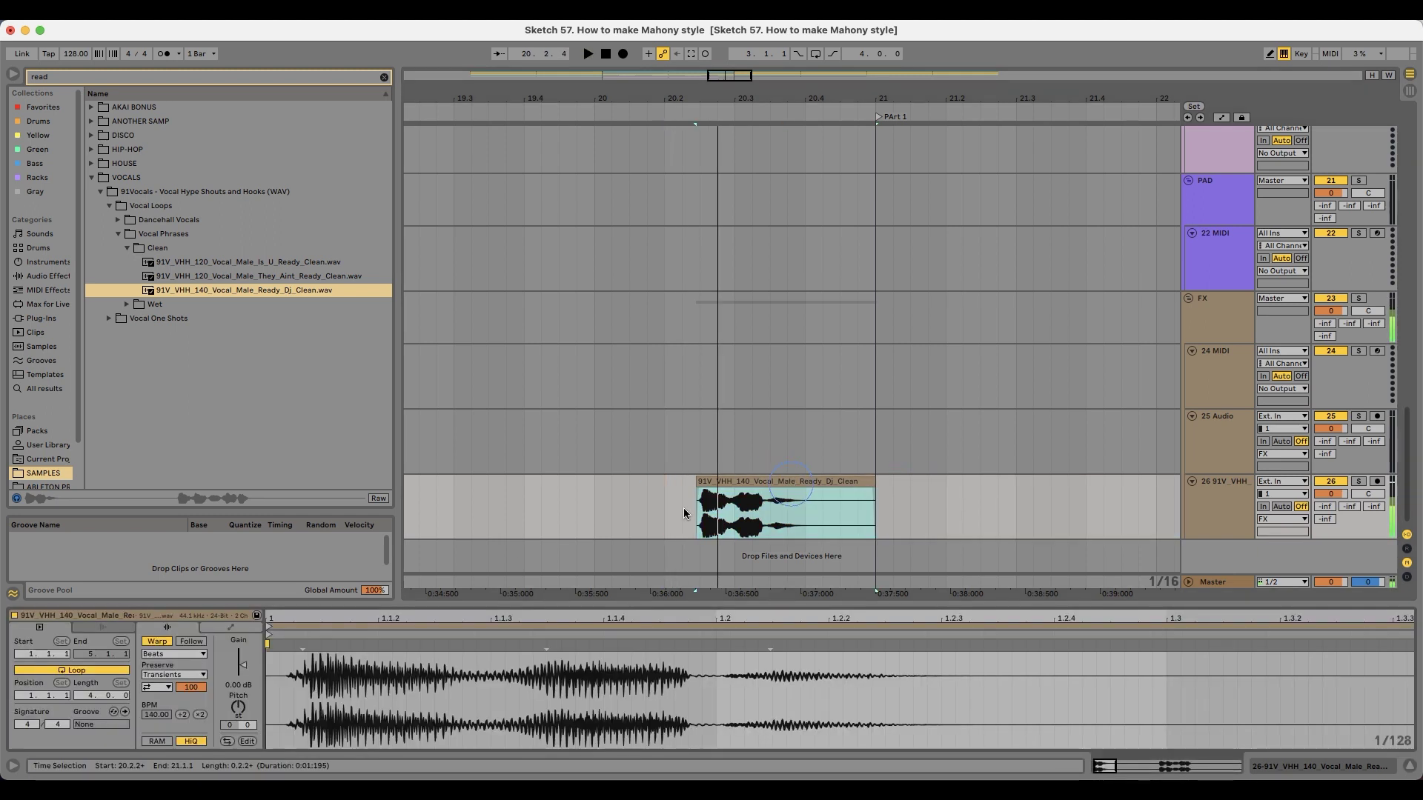
left_click(157, 641)
key("space")
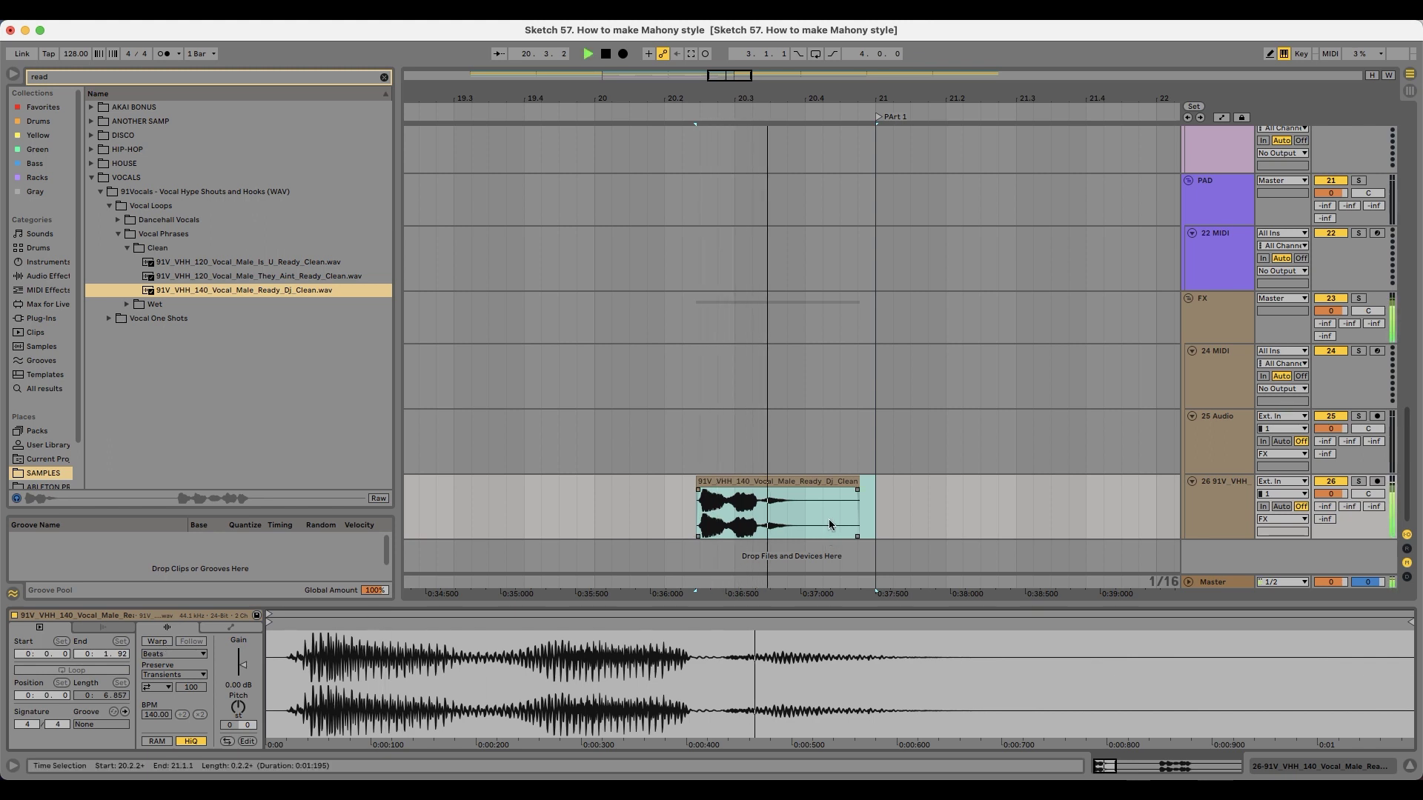
key("super+z")
key("space")
key("space")
left_click(770, 483)
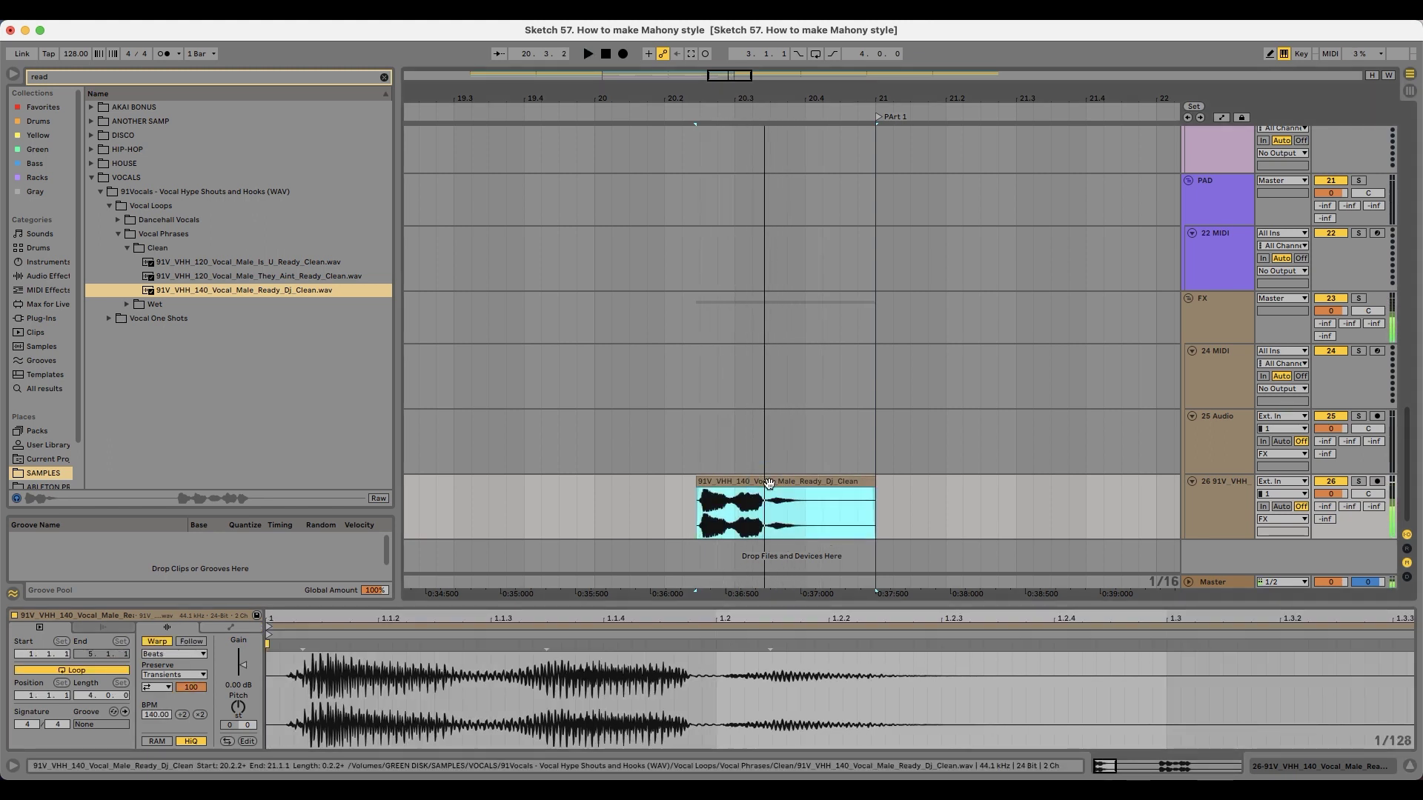
key("super+z")
key("space")
key("space")
key("Delete")
left_click(811, 482)
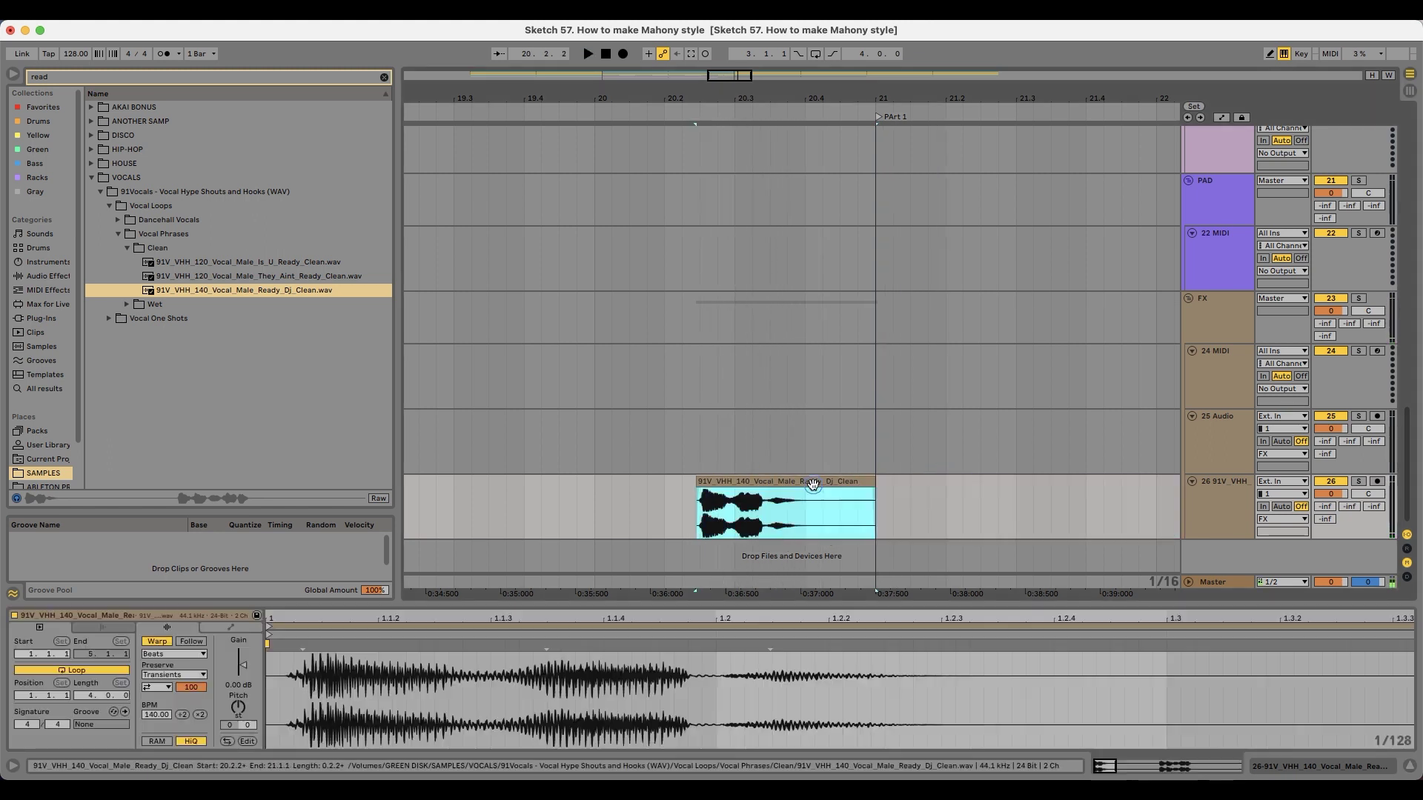
Step: Move the vocal clip to just after 20.2.3, turn off Warp, end it at bar 21, and play from bar 20
left_click_drag(731, 485, 736, 493)
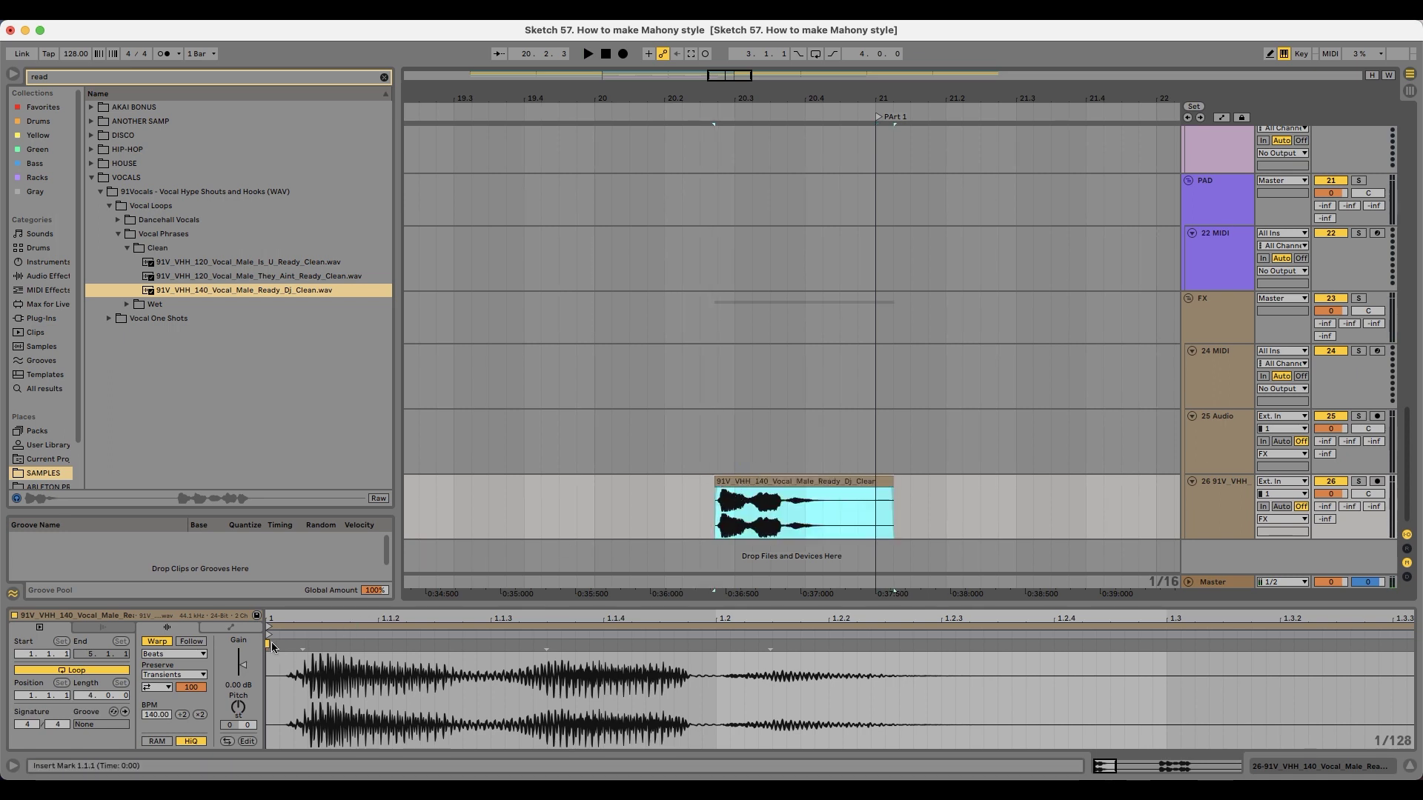
left_click(156, 641)
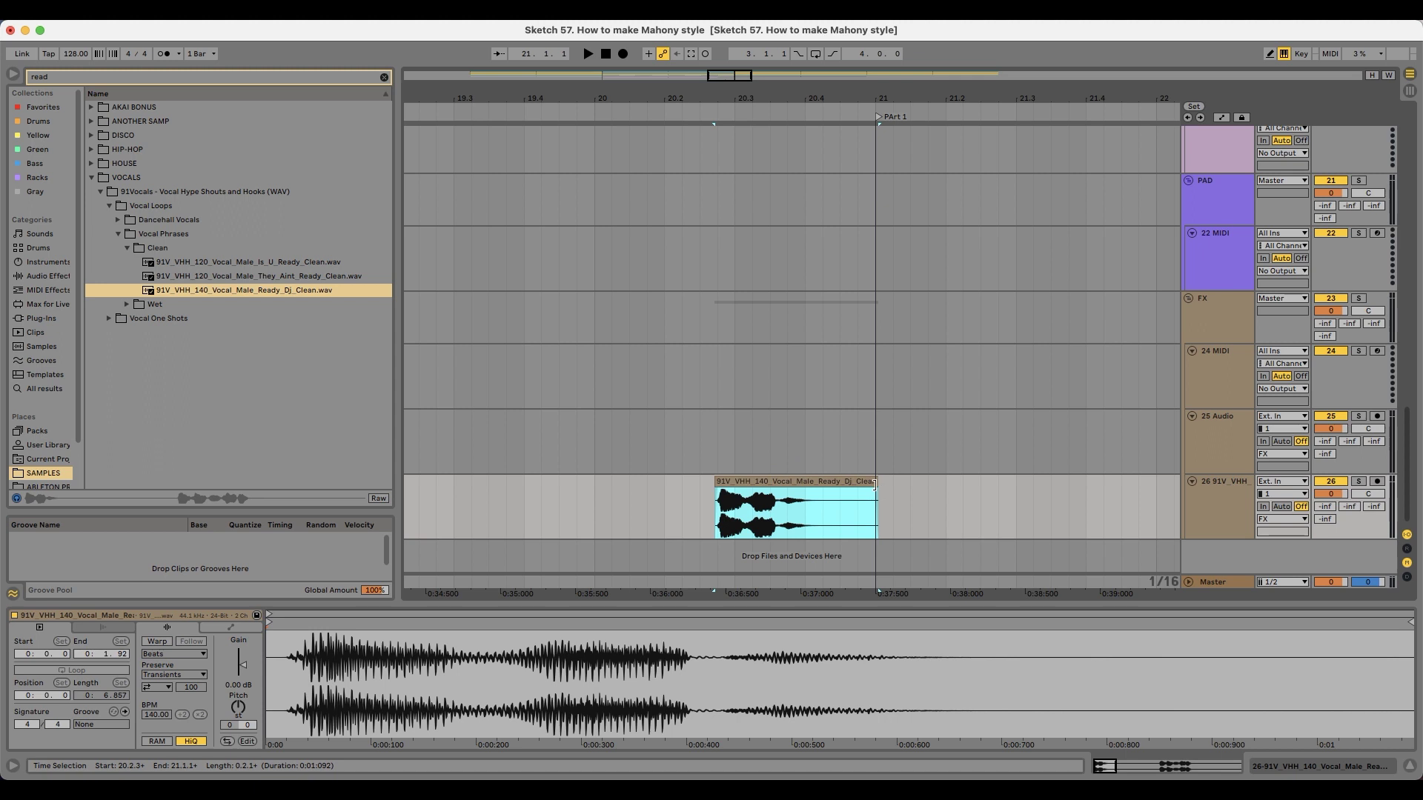
left_click_drag(877, 483, 873, 483)
left_click(855, 482)
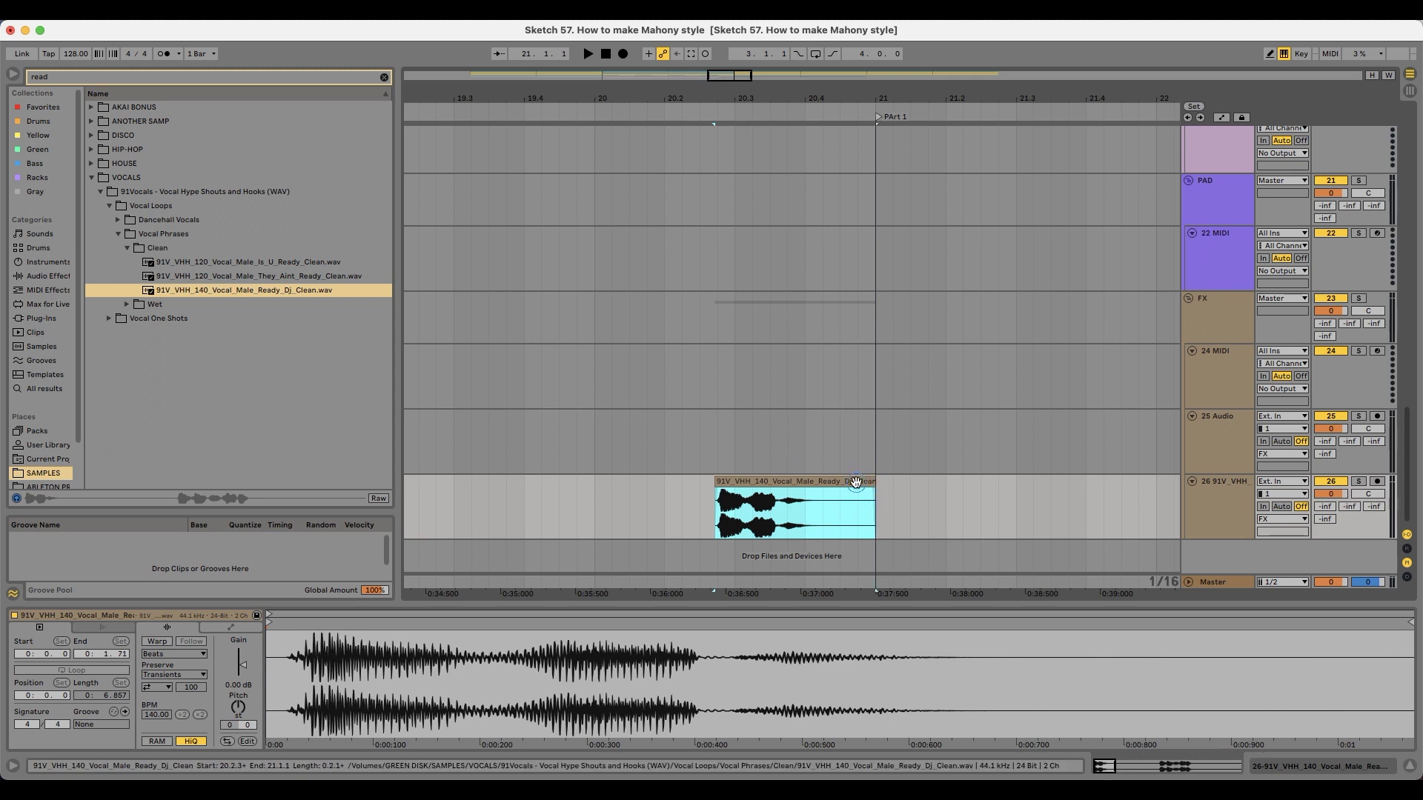
left_click(593, 492)
key("space")
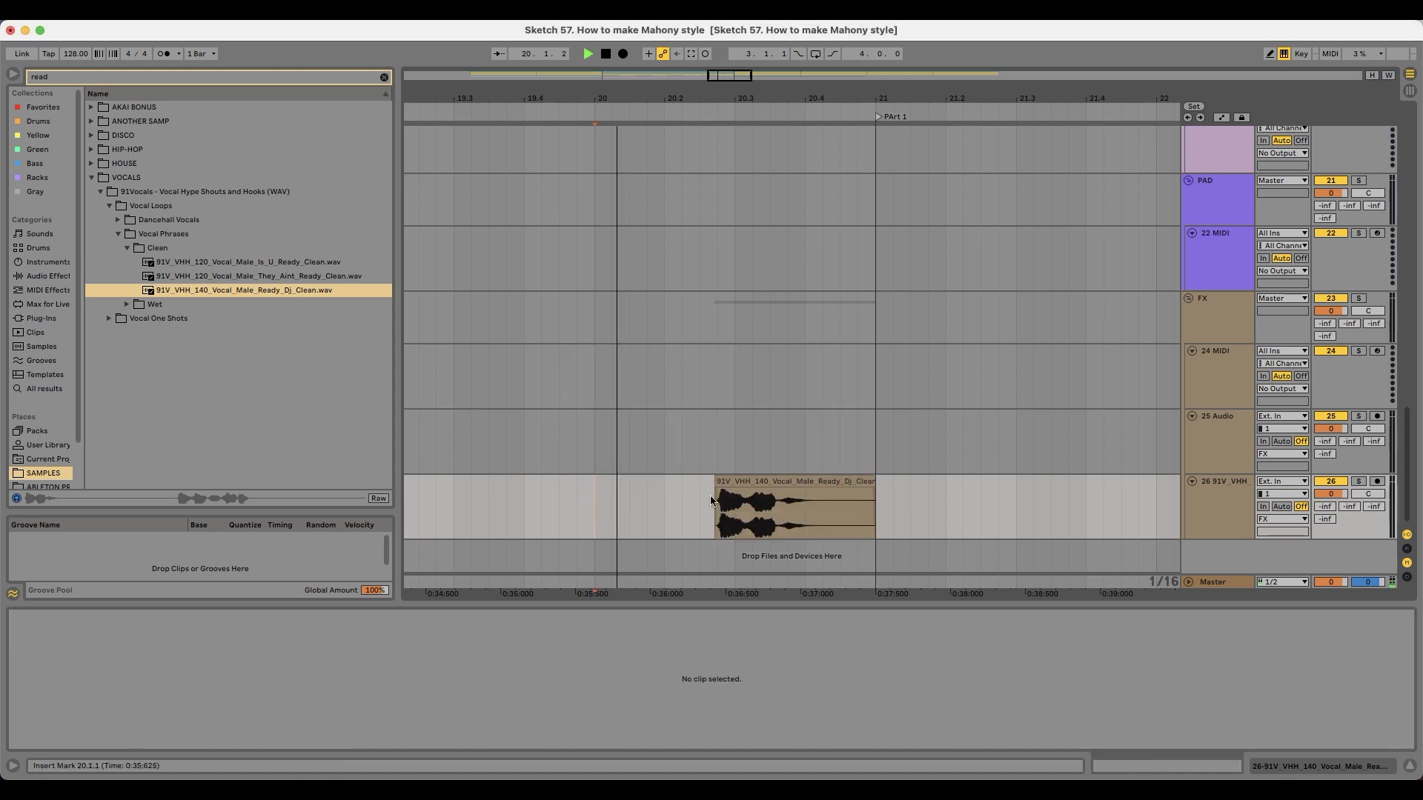
key("space")
Step: Consolidate the vocal clip with Warp on, add a warp marker at about 1.4.2, and pull it to just past 1.3.4
left_click(755, 481)
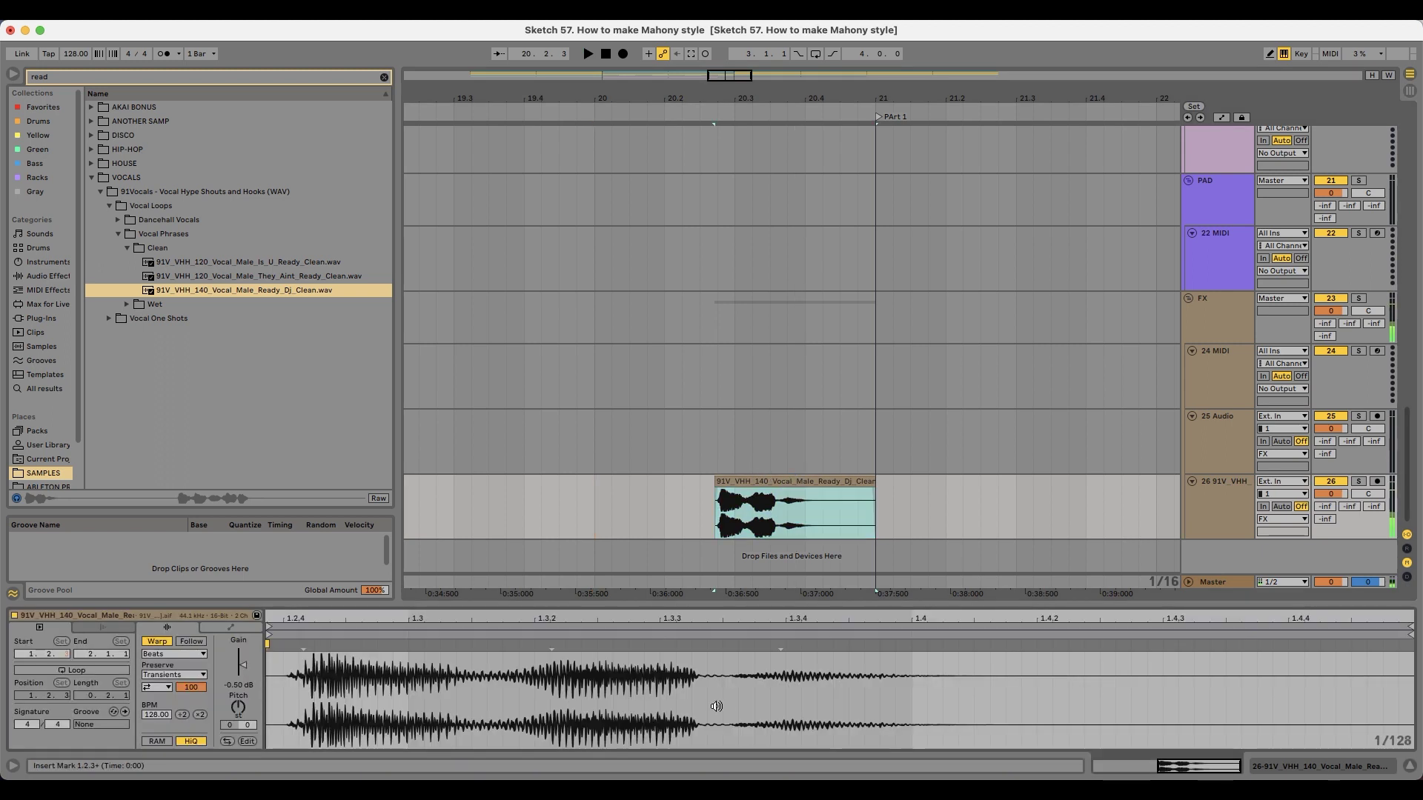
left_click(1037, 650)
double_click(1039, 647)
left_click_drag(1038, 647, 804, 645)
key("space")
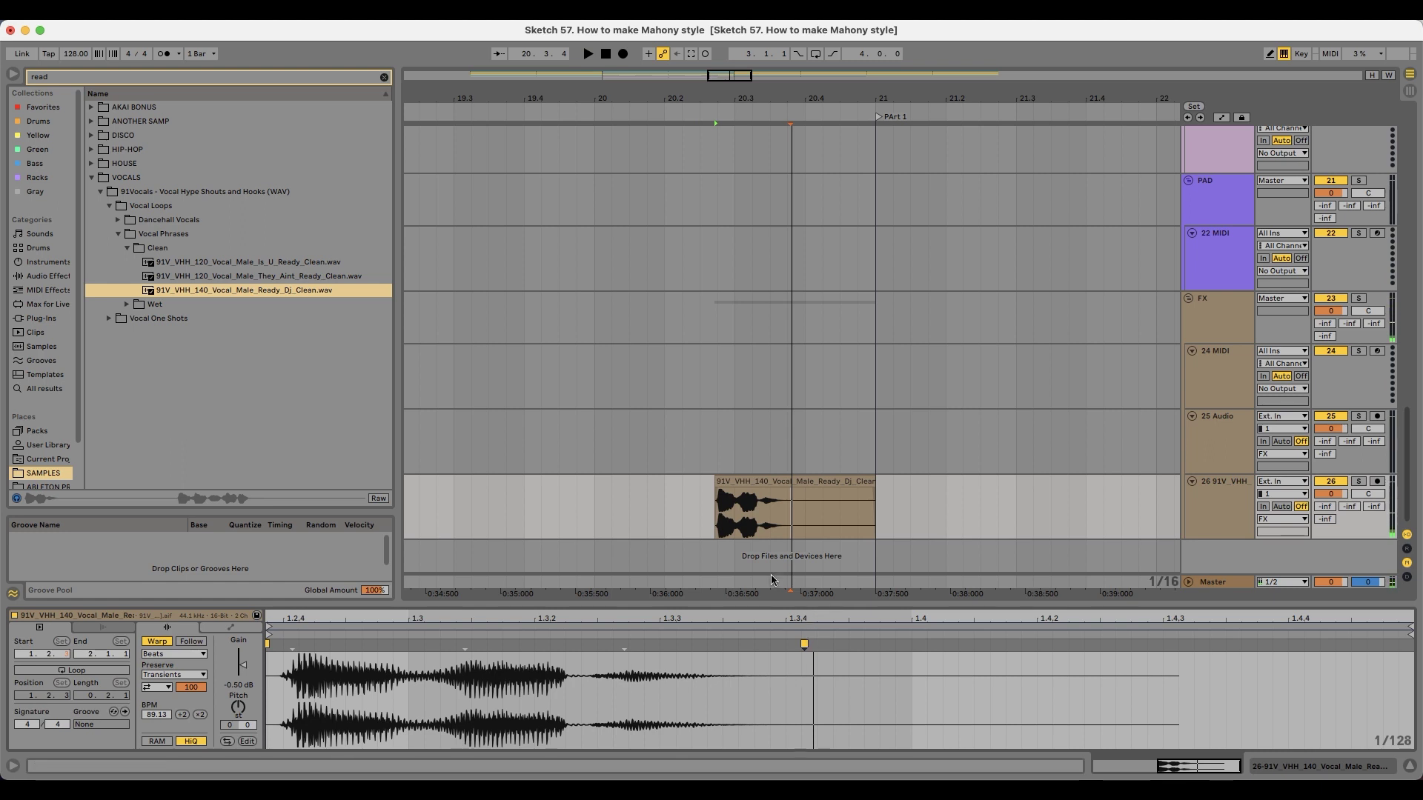
left_click(616, 496)
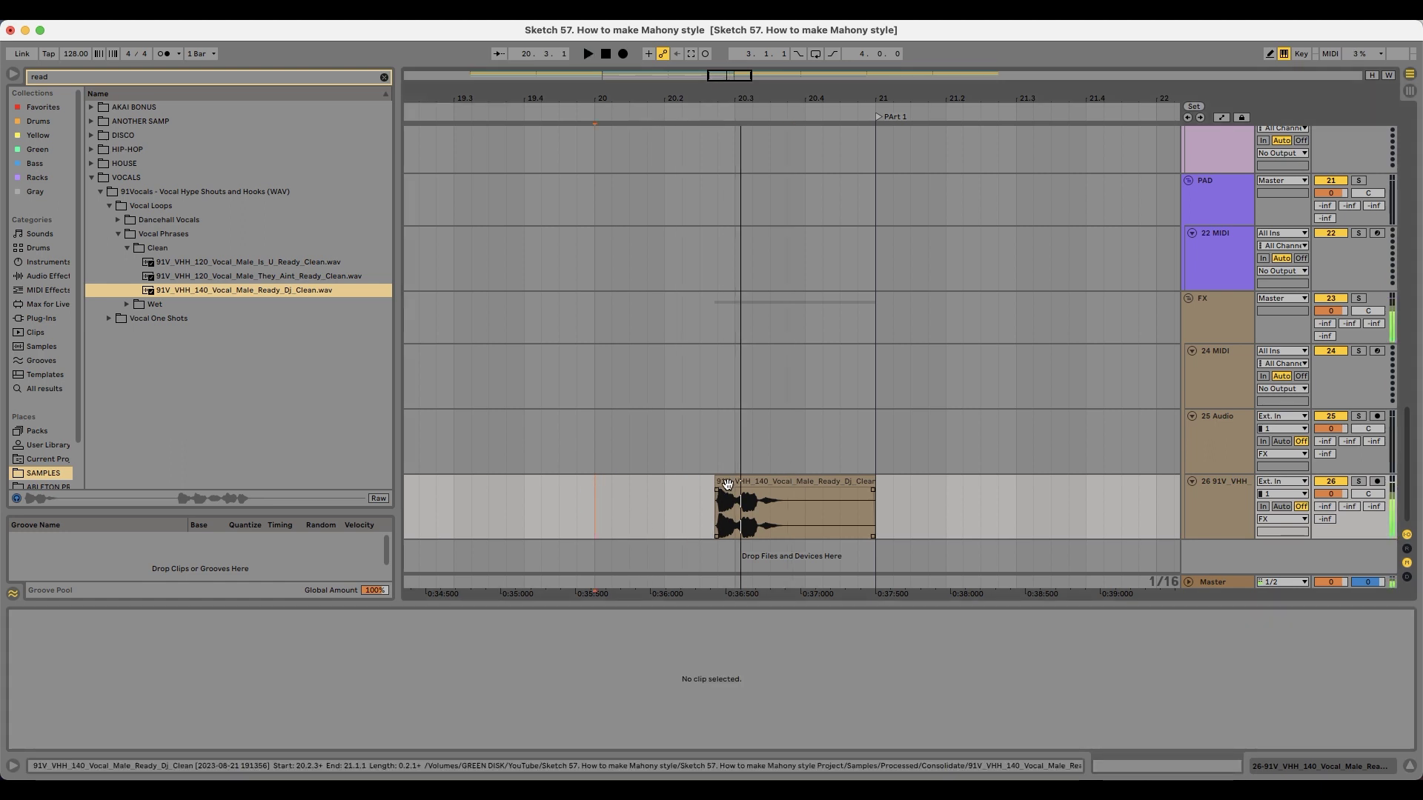
Step: Nudge the vocal clip slightly earlier, set its warp marker just before 1.4, and play from bar 20
left_click_drag(743, 478, 735, 493)
key("space")
left_click_drag(804, 645, 906, 644)
key("space")
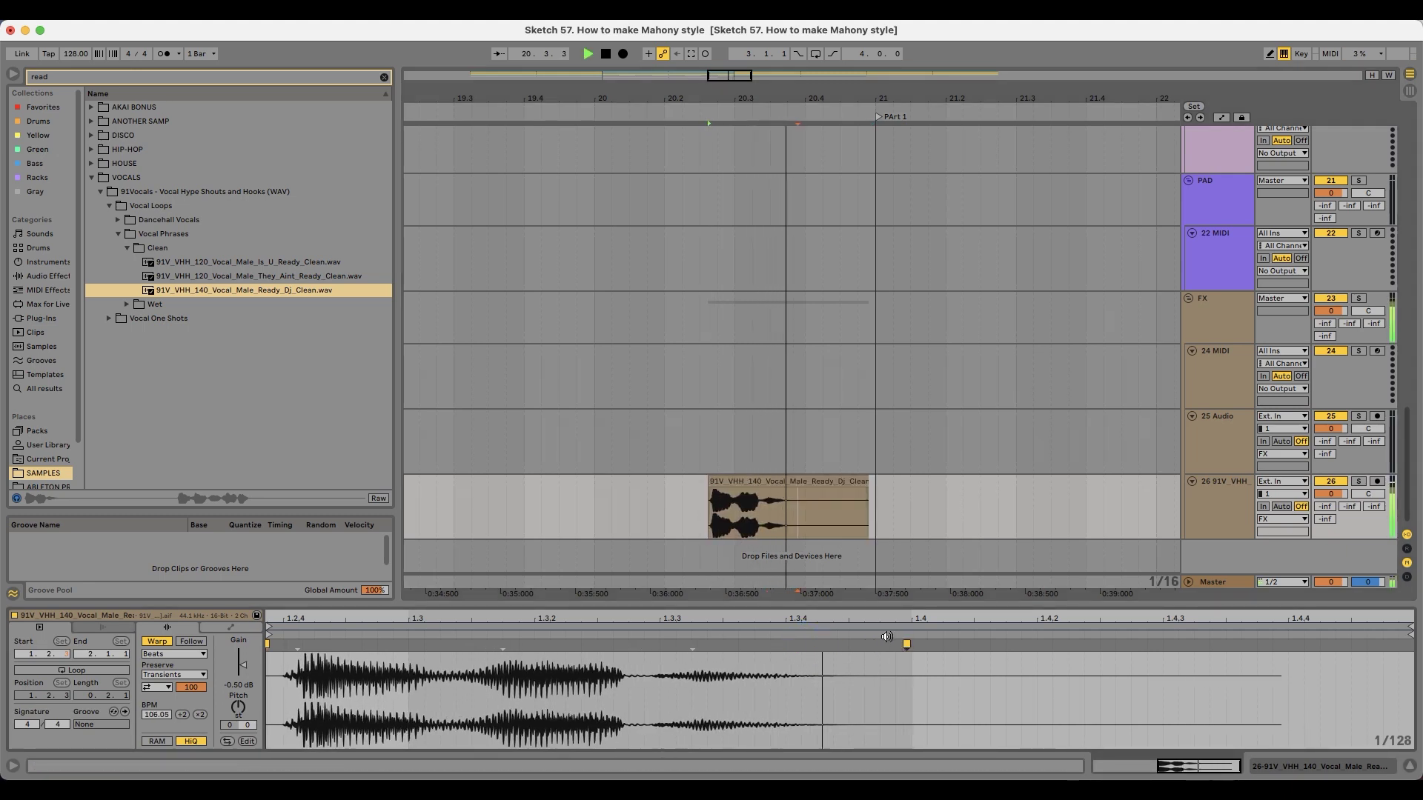
left_click(768, 538)
left_click(597, 498)
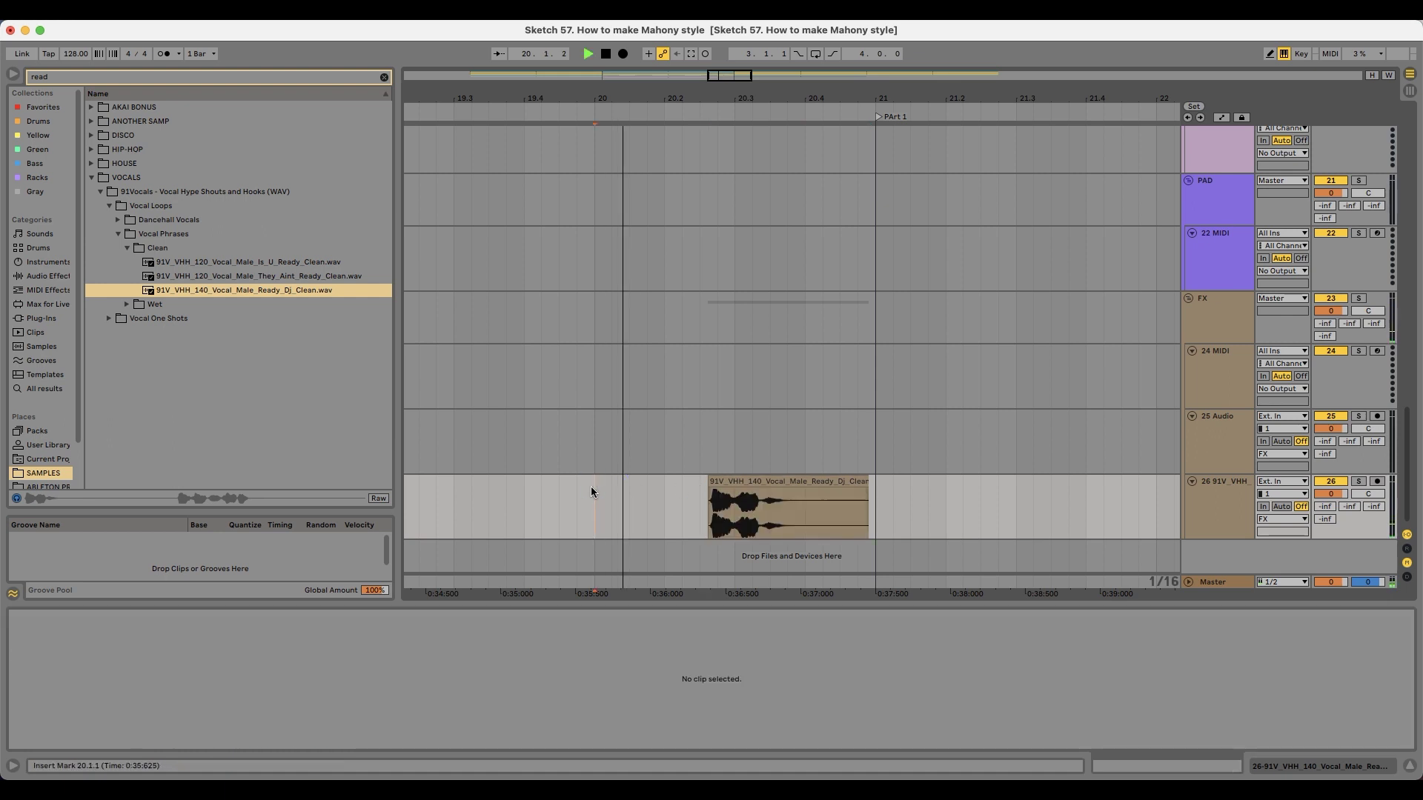
key("space")
key("space")
Step: Set the vocal clip's gain to -3.83 dB and replay the phrase
left_click(734, 482)
key("space")
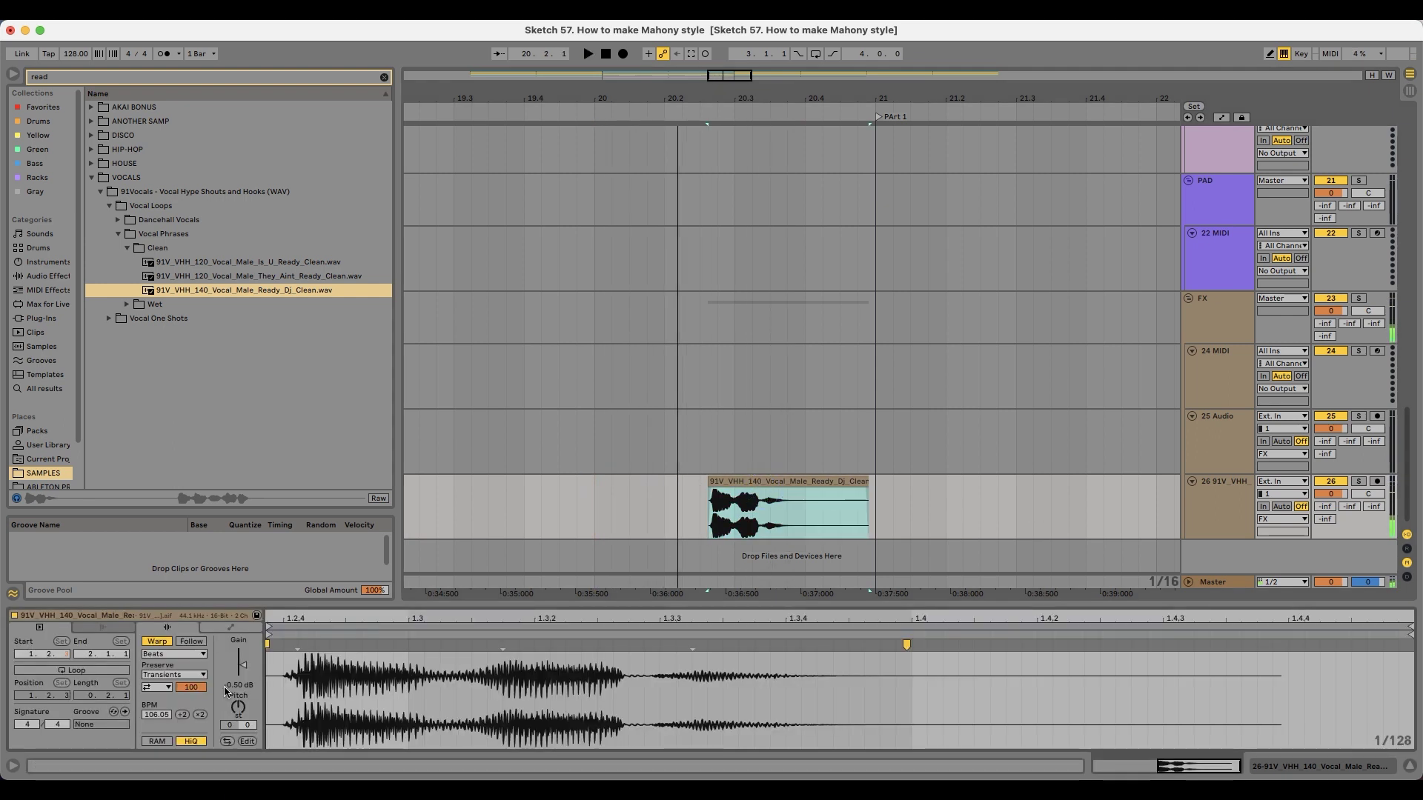
key("space")
left_click_drag(238, 667, 239, 669)
key("space")
key("space")
key("space")
key("space")
key("space")
key("space")
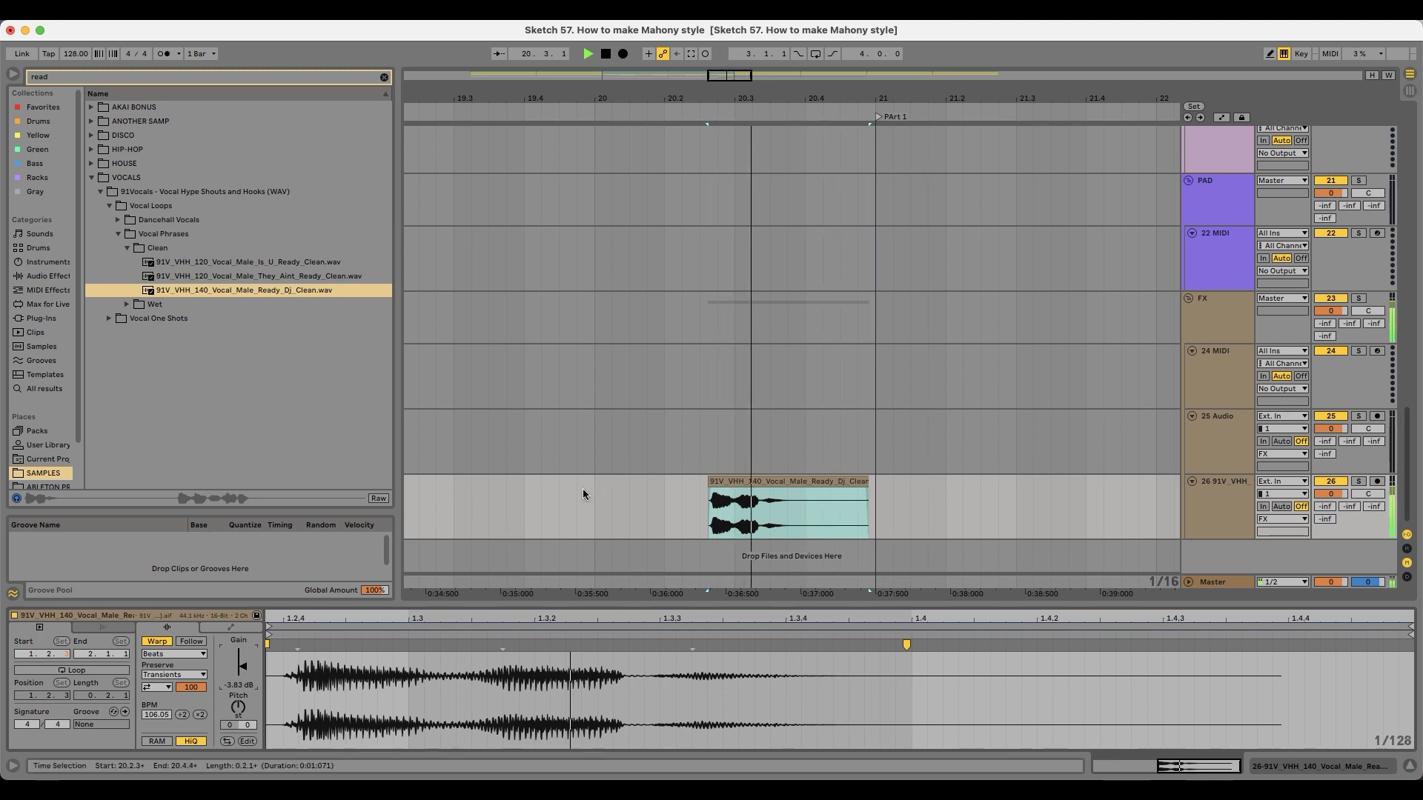
left_click(579, 489)
key("space")
key("space")
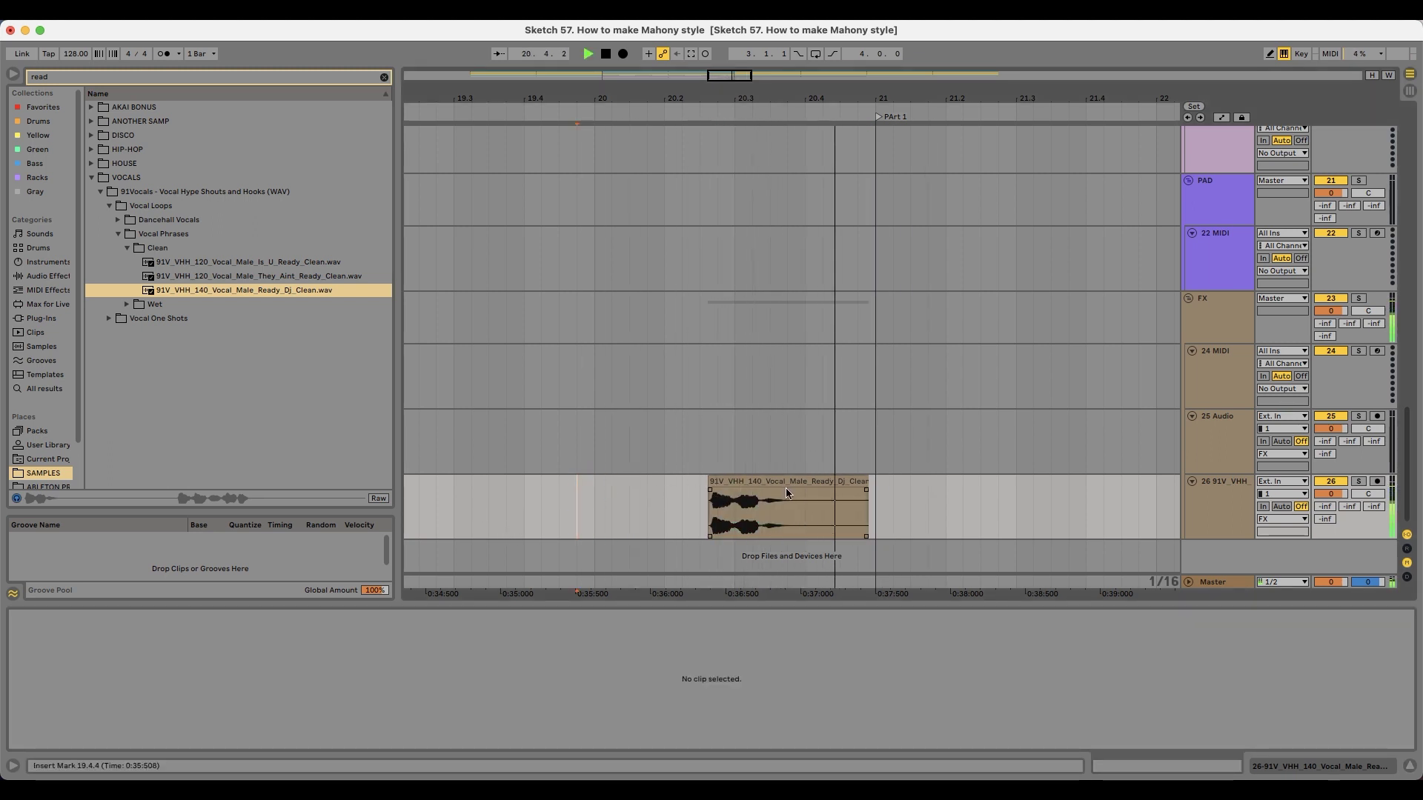
key("space")
Step: Play the transition into bar 21 from 18.4.1, and replay it from bar 20
left_click_drag(628, 95, 629, 74)
left_click(562, 487)
key("space")
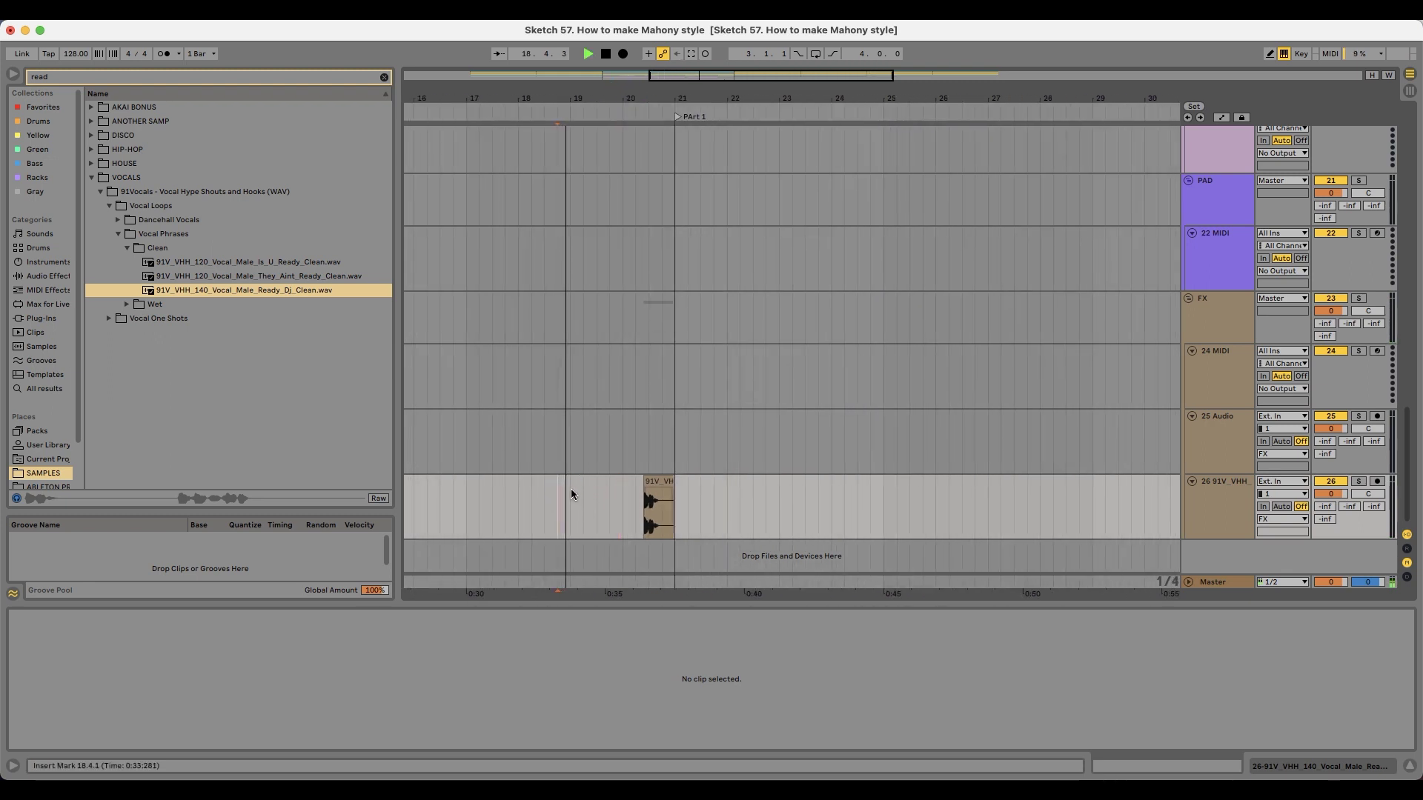
left_click_drag(685, 97, 746, 96)
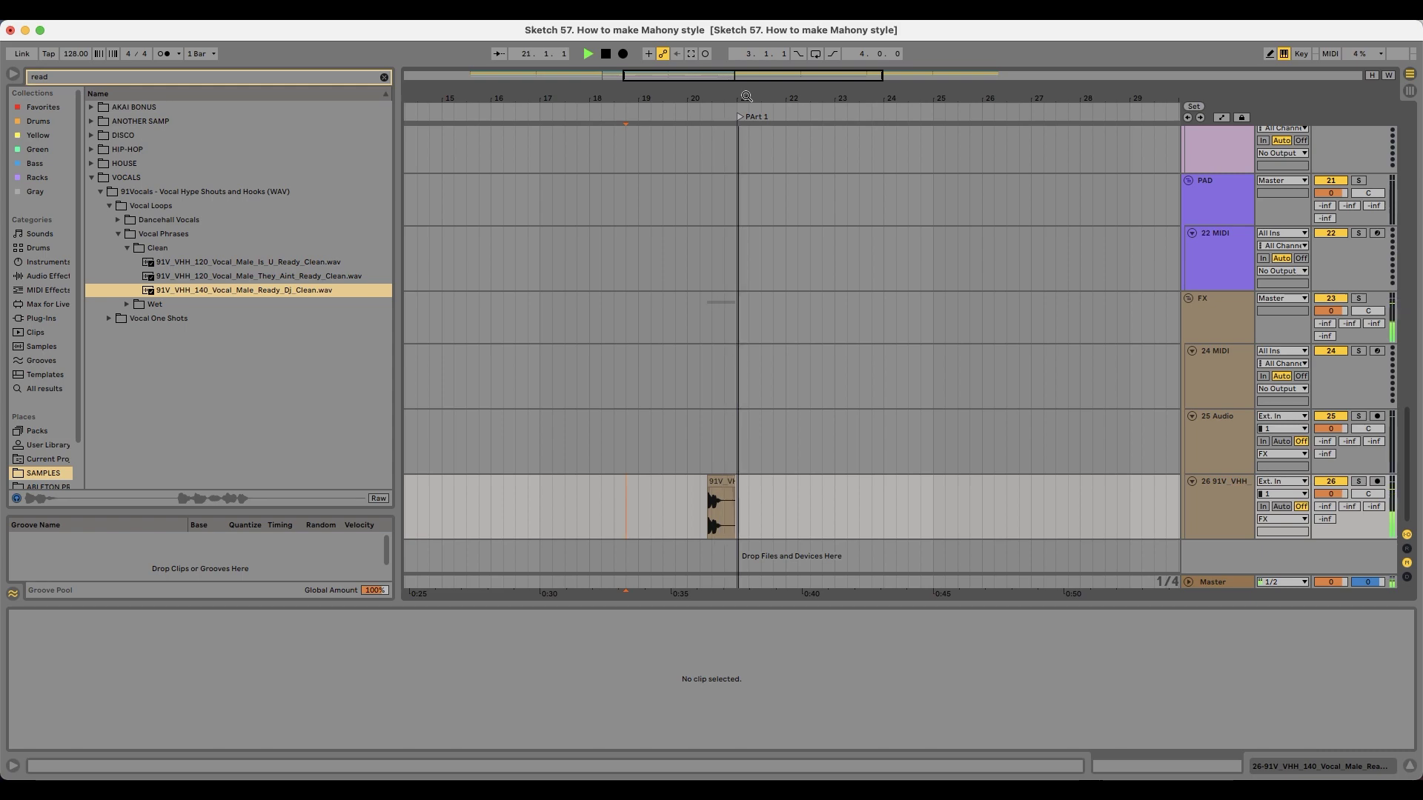
left_click(689, 372)
Step: Shorten the track 11 percussion clip and the 125_OrganicPerc_01_709 clip to end at bar 20, and play from 19.4.1
scroll(706, 335, "up", 10)
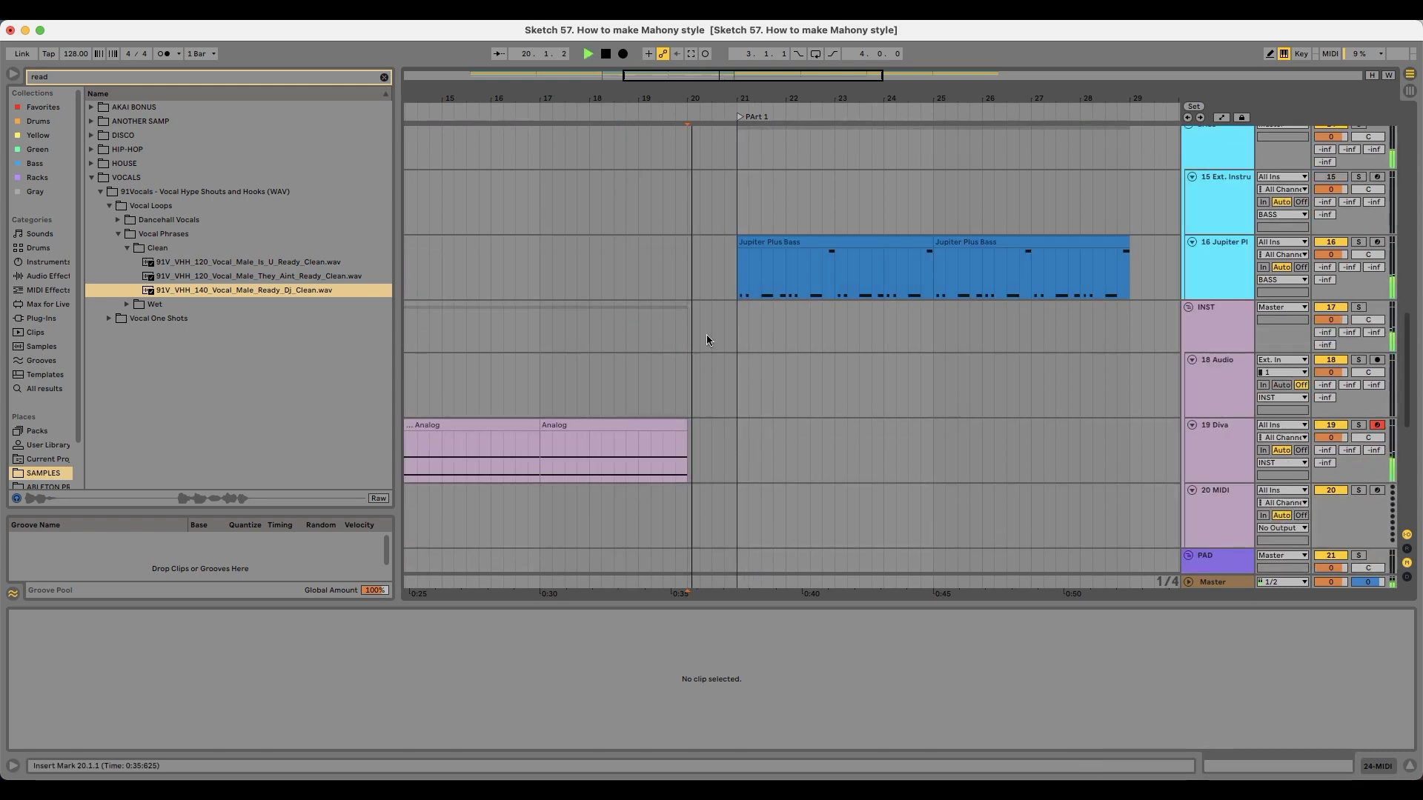
key("space")
left_click_drag(736, 361, 690, 369)
left_click_drag(698, 298, 687, 298)
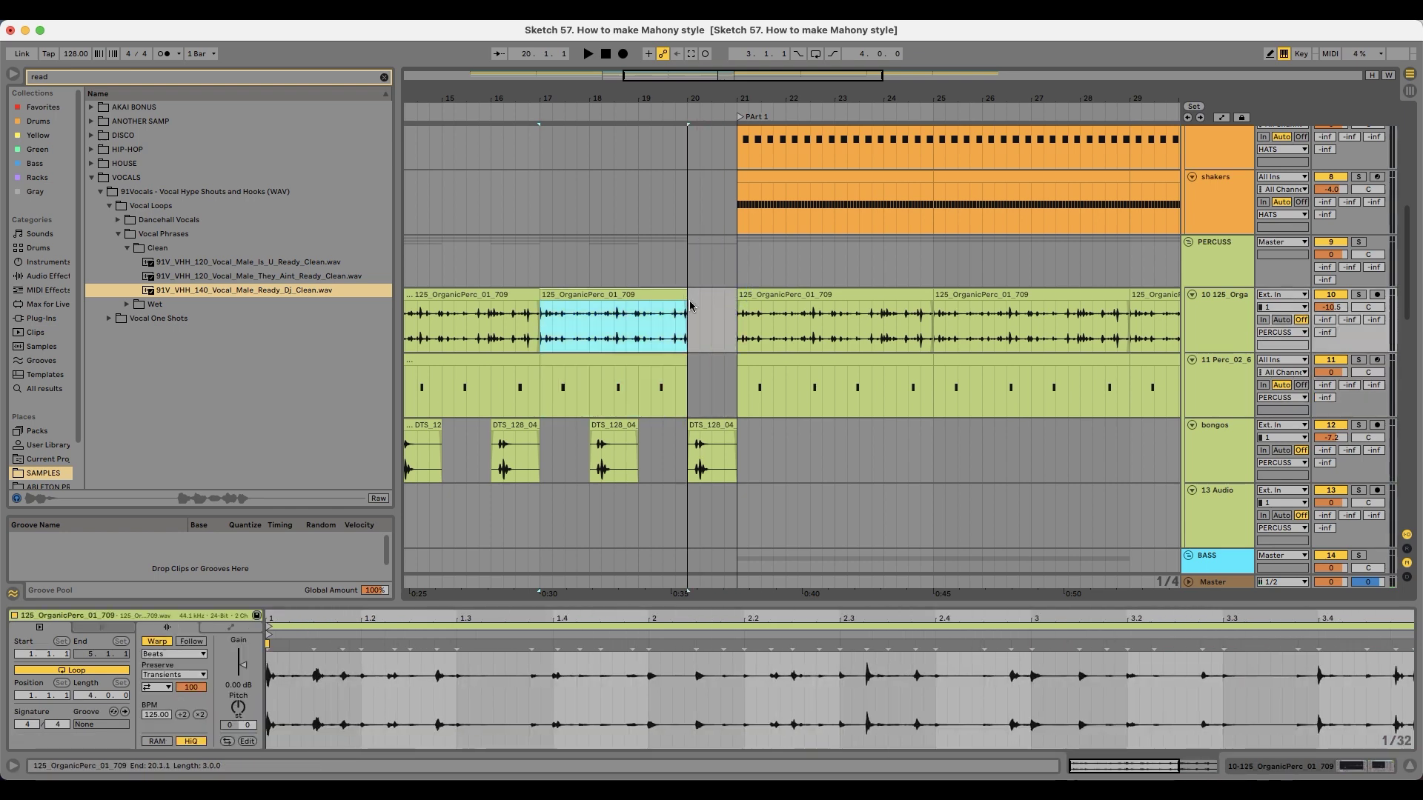
left_click(674, 341)
key("space")
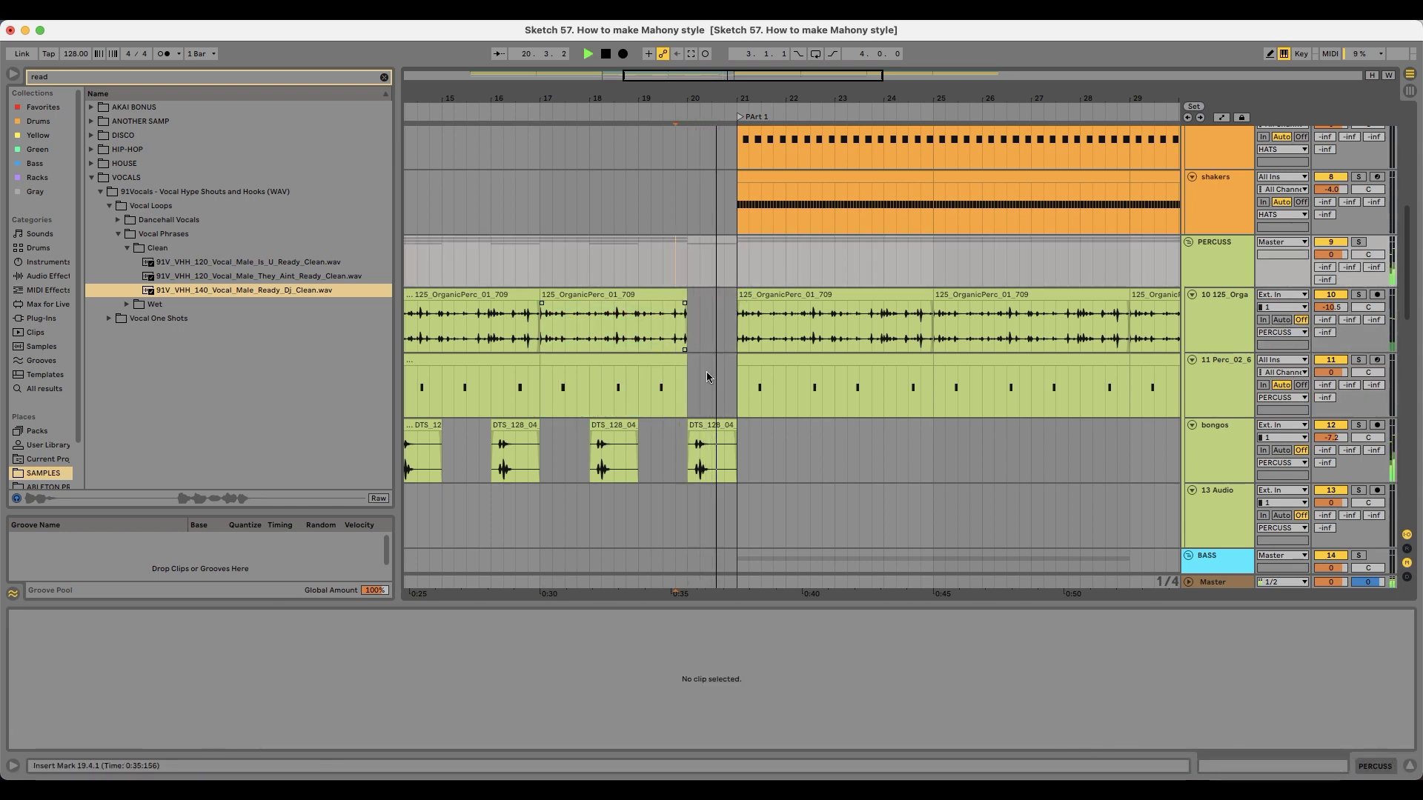
left_click(718, 427)
key("space")
Step: Shorten the CLAP clip before the PArt 1 locator to end at 20.4.1 and play from 19.4.1
scroll(683, 390, "up", 5)
scroll(683, 384, "up", 3)
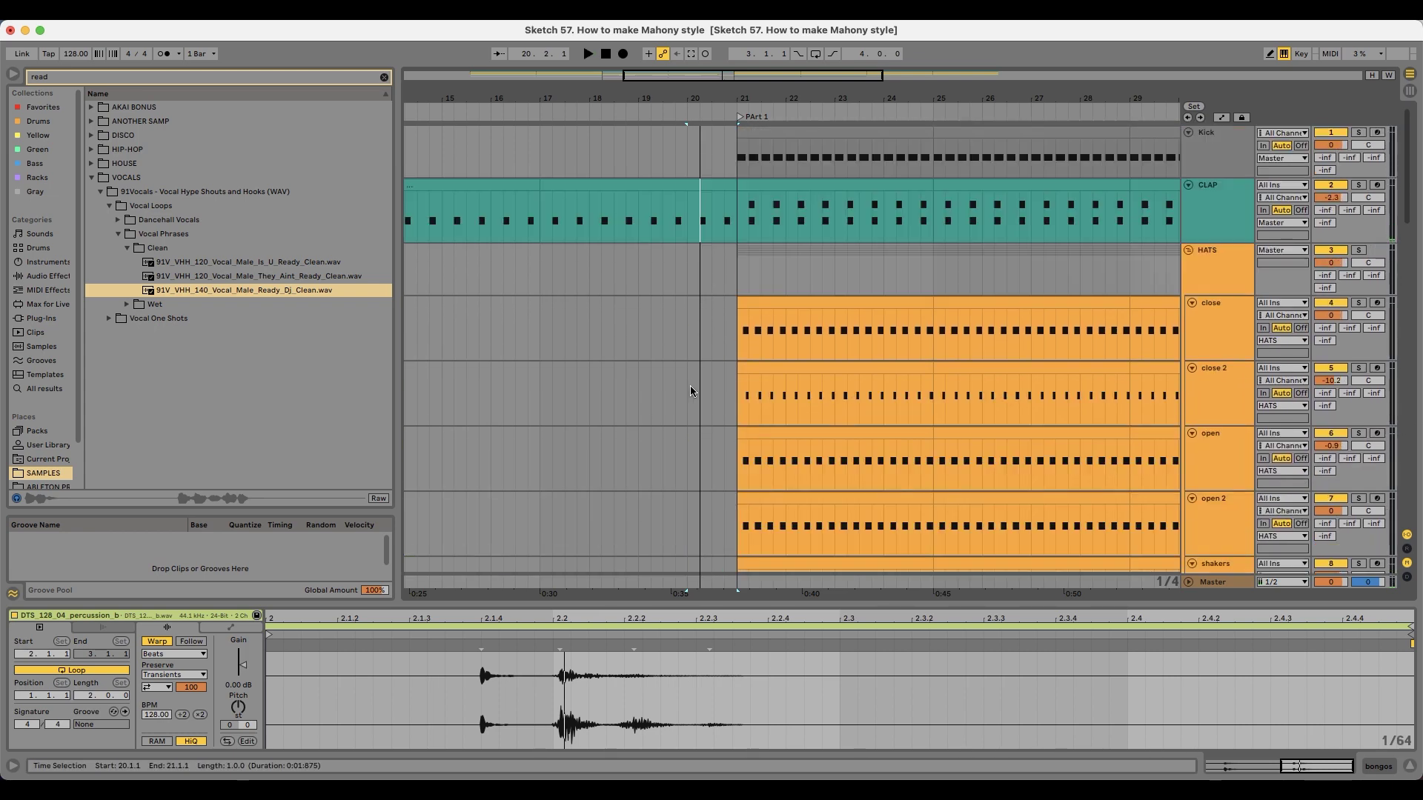
mouse_move(729, 183)
left_mouse_down()
mouse_move(688, 186)
mouse_move(724, 188)
left_mouse_up()
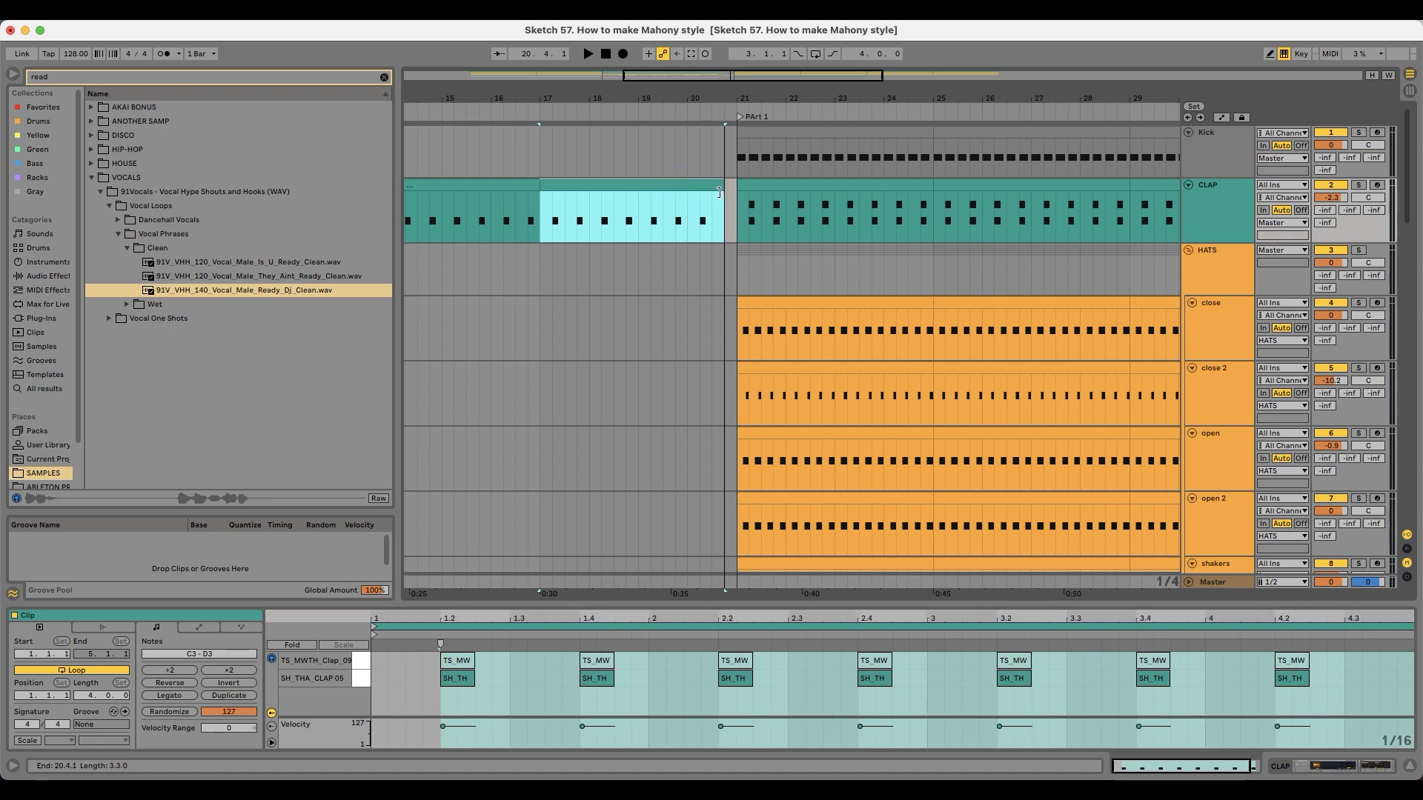
left_click(678, 303)
key("space")
key("space")
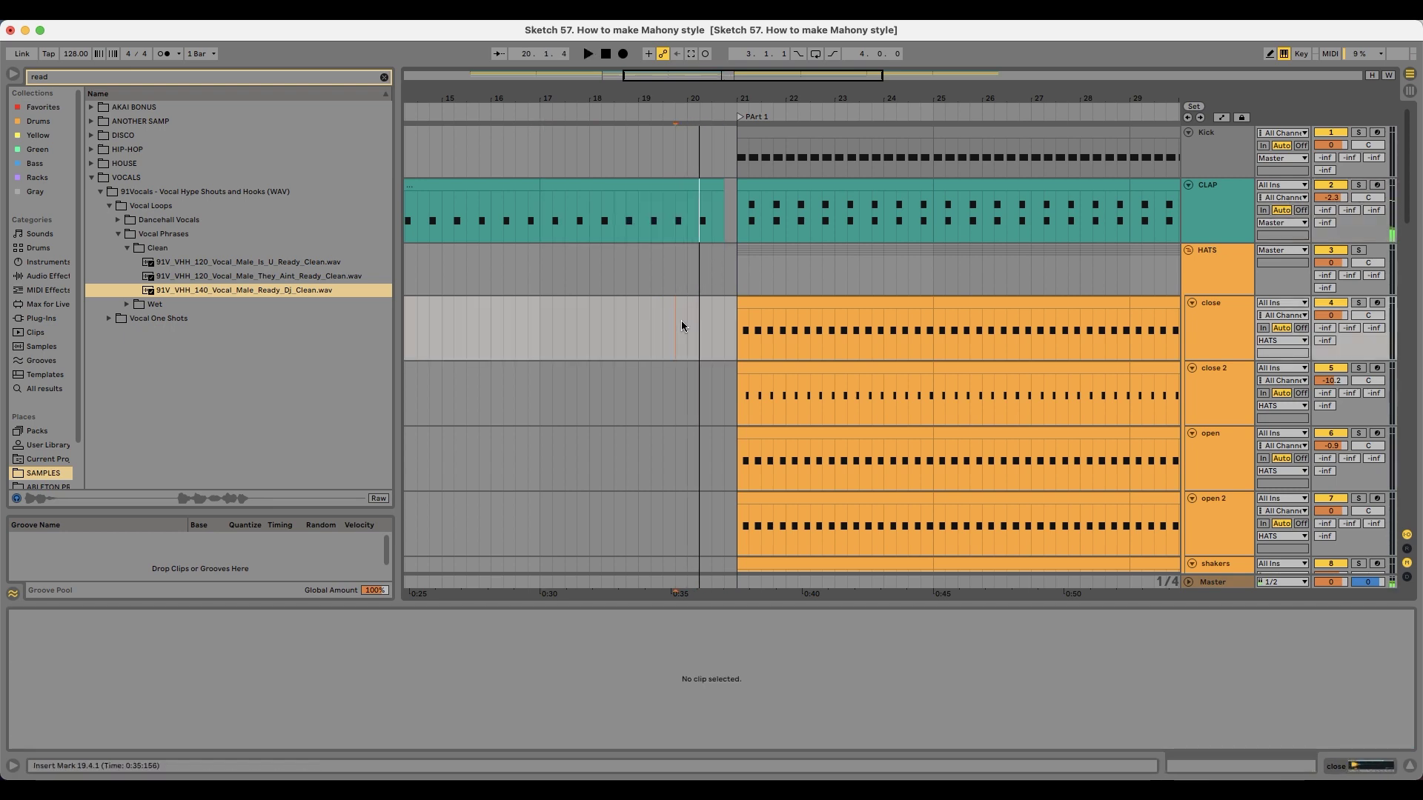
Step: Play from 20.1.1 and delete the bongos clip in the bar just before PArt 1
scroll(686, 311, "down", 10)
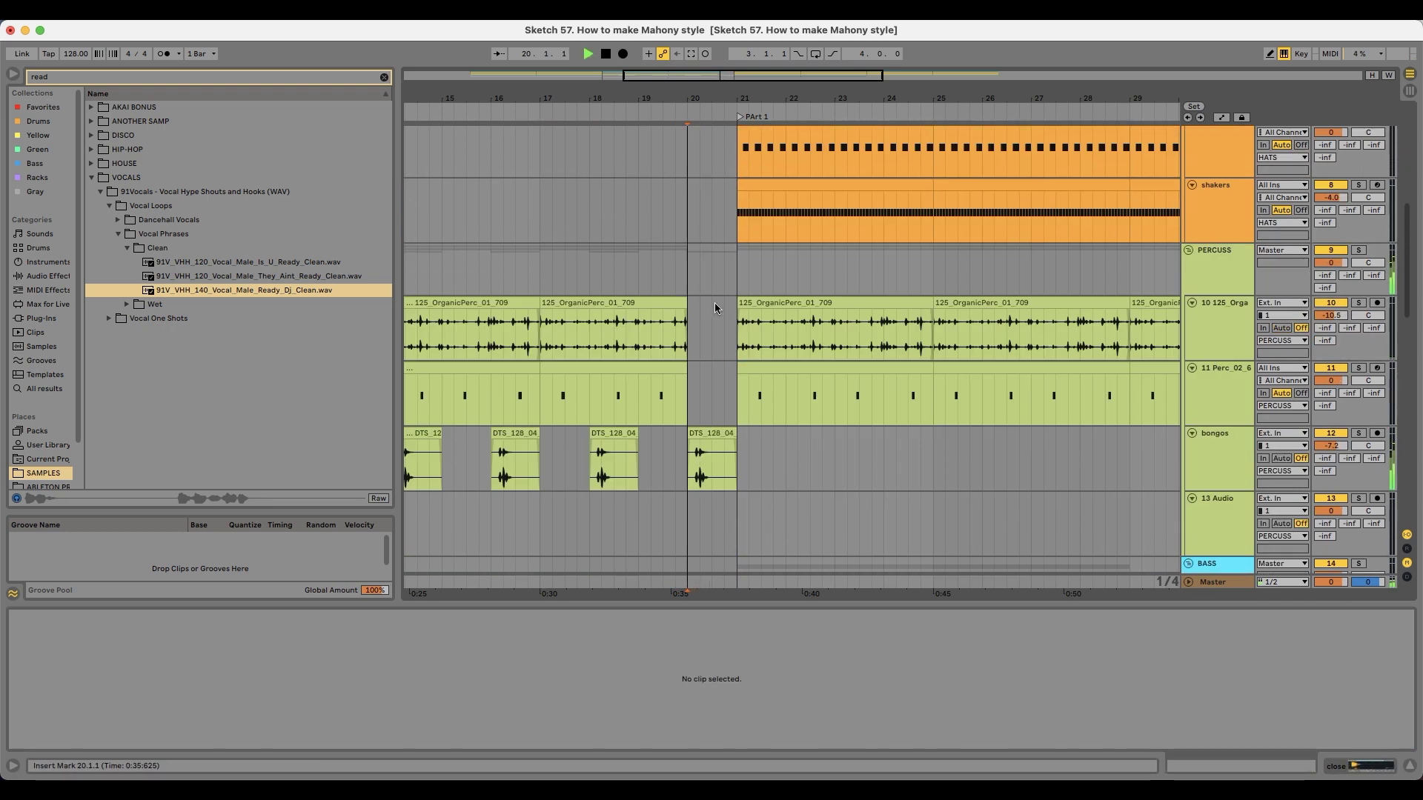
key("space")
key("space")
left_click(1358, 243)
key("space")
key("space")
left_click(1358, 244)
left_click(721, 263)
key("Delete")
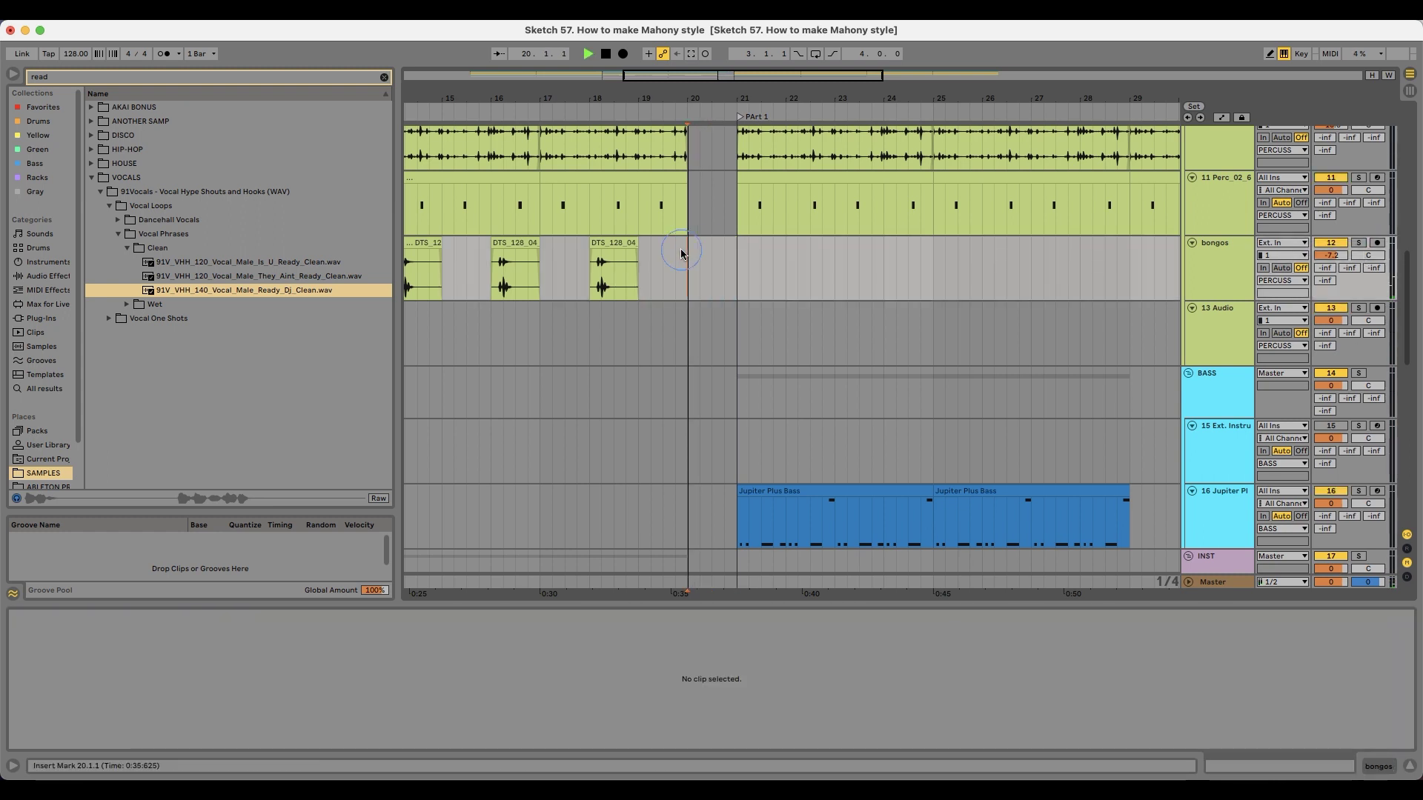
Step: Play the transition from 19.1.1 and set the gain of the Ready_Dj vocal clip to -4.26 dB
left_click(635, 315)
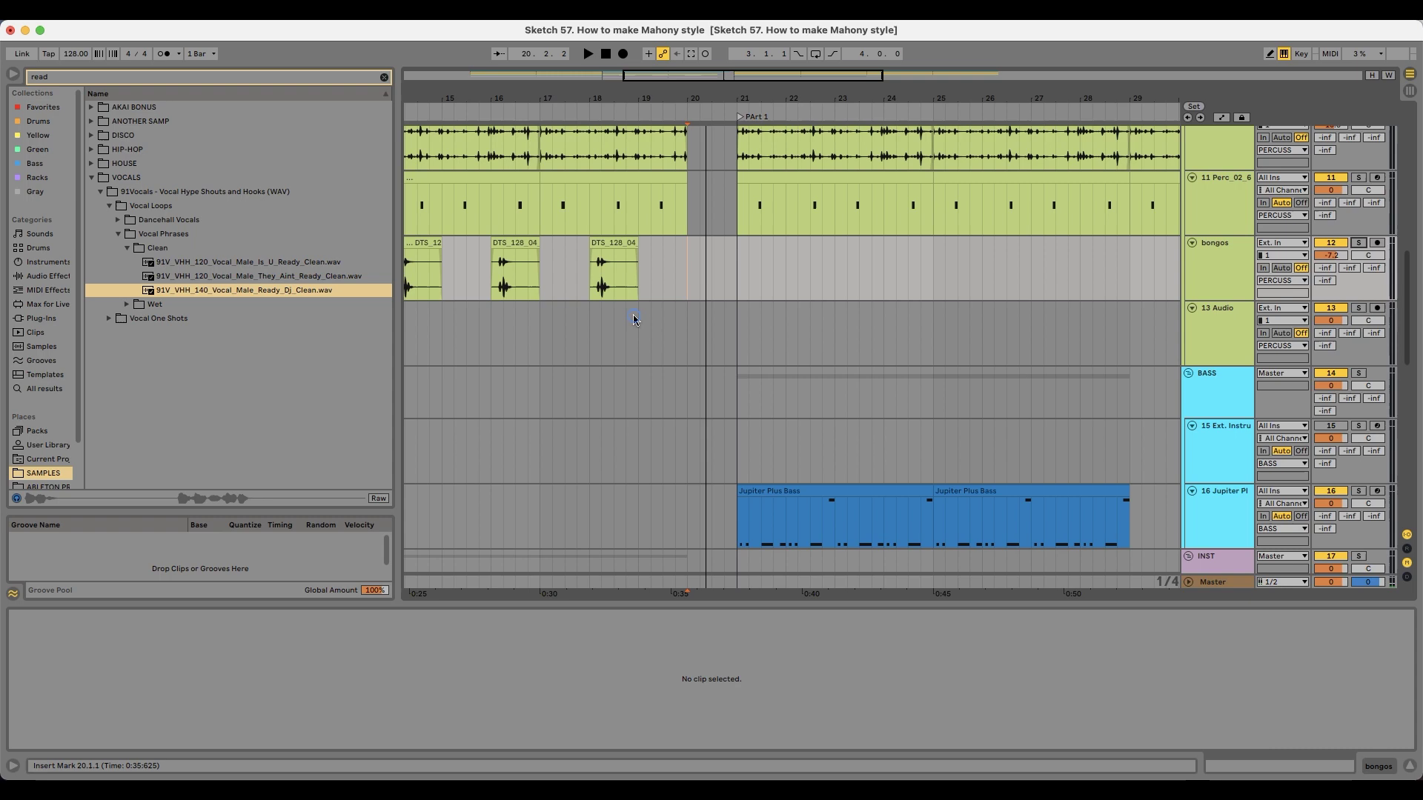
key("space")
scroll(687, 374, "down", 10)
scroll(688, 376, "down", 3)
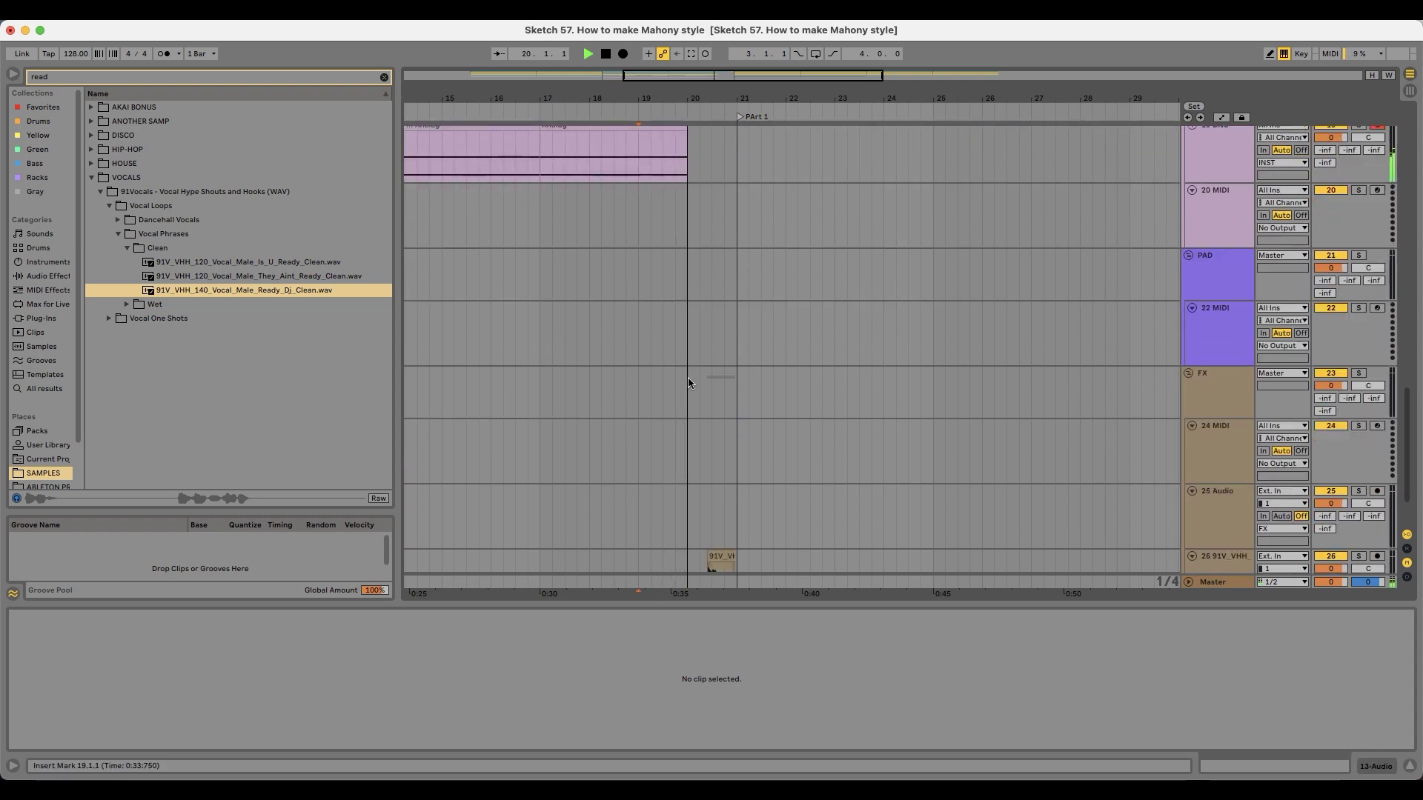
scroll(688, 376, "down", 5)
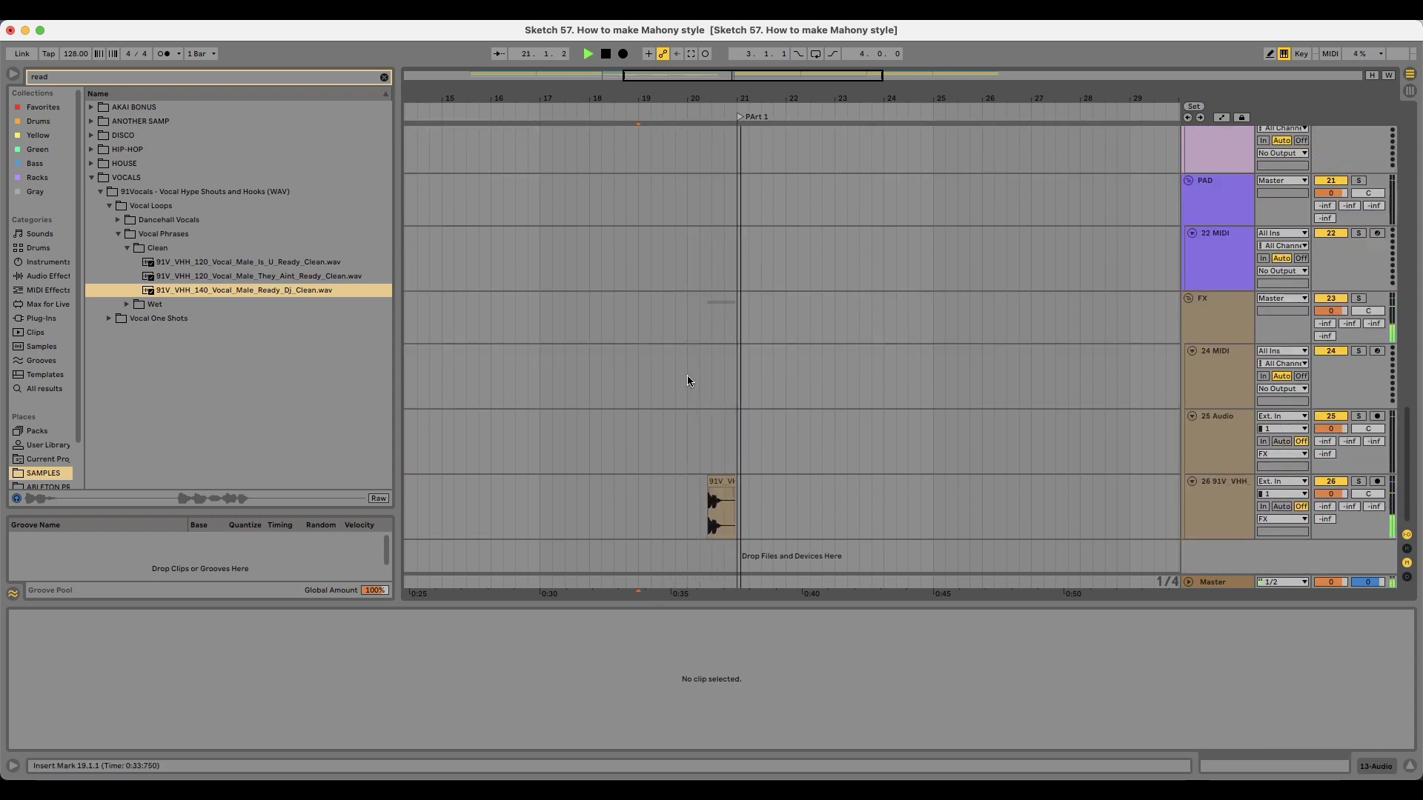
left_click(650, 483)
left_click(713, 479)
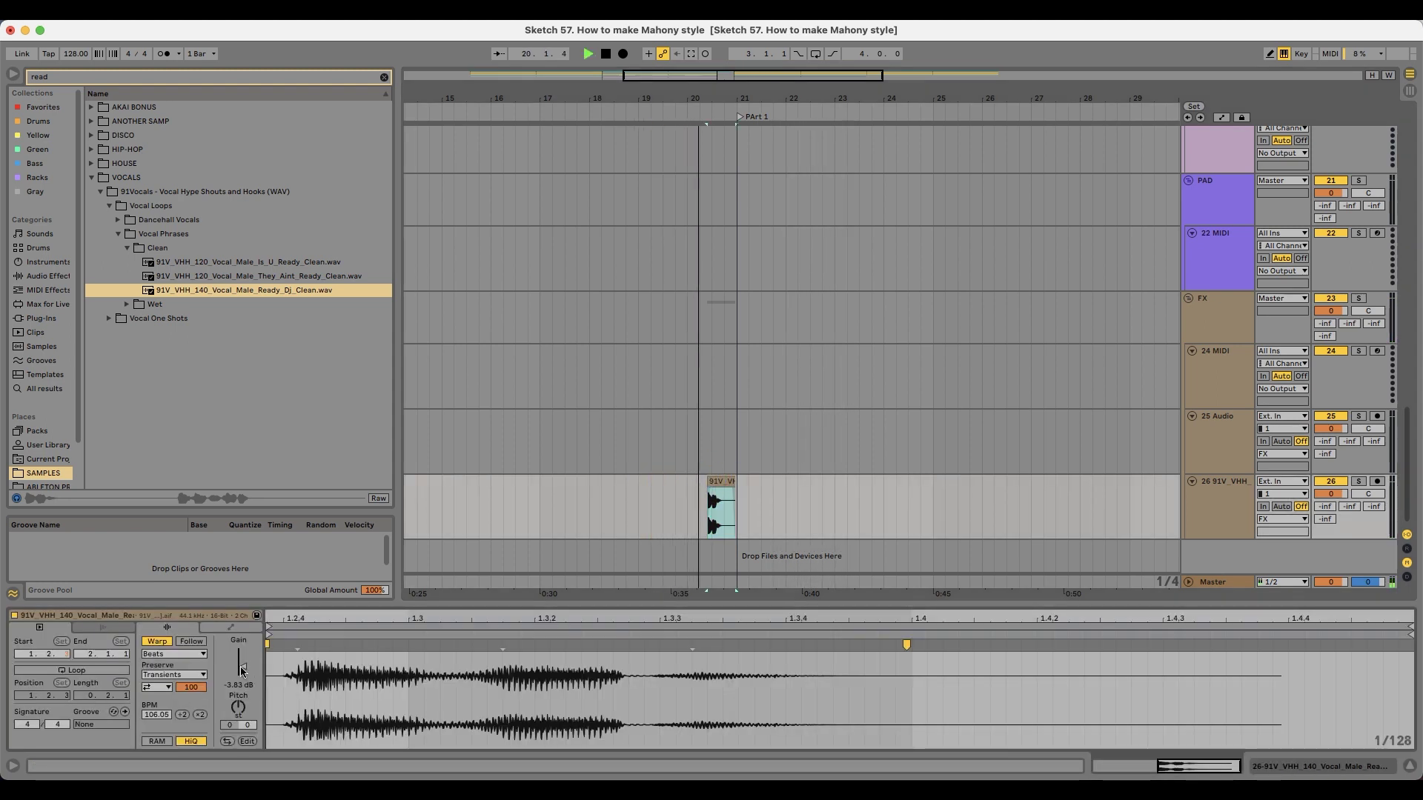
Step: Preview the Is_U_Ready and They_Aint_Ready vocal samples, and place 91V_VHH_120_Vocal_Male_They_Aint_Ready_Clean.wav on track 26 at 21.1.4
left_click(191, 263)
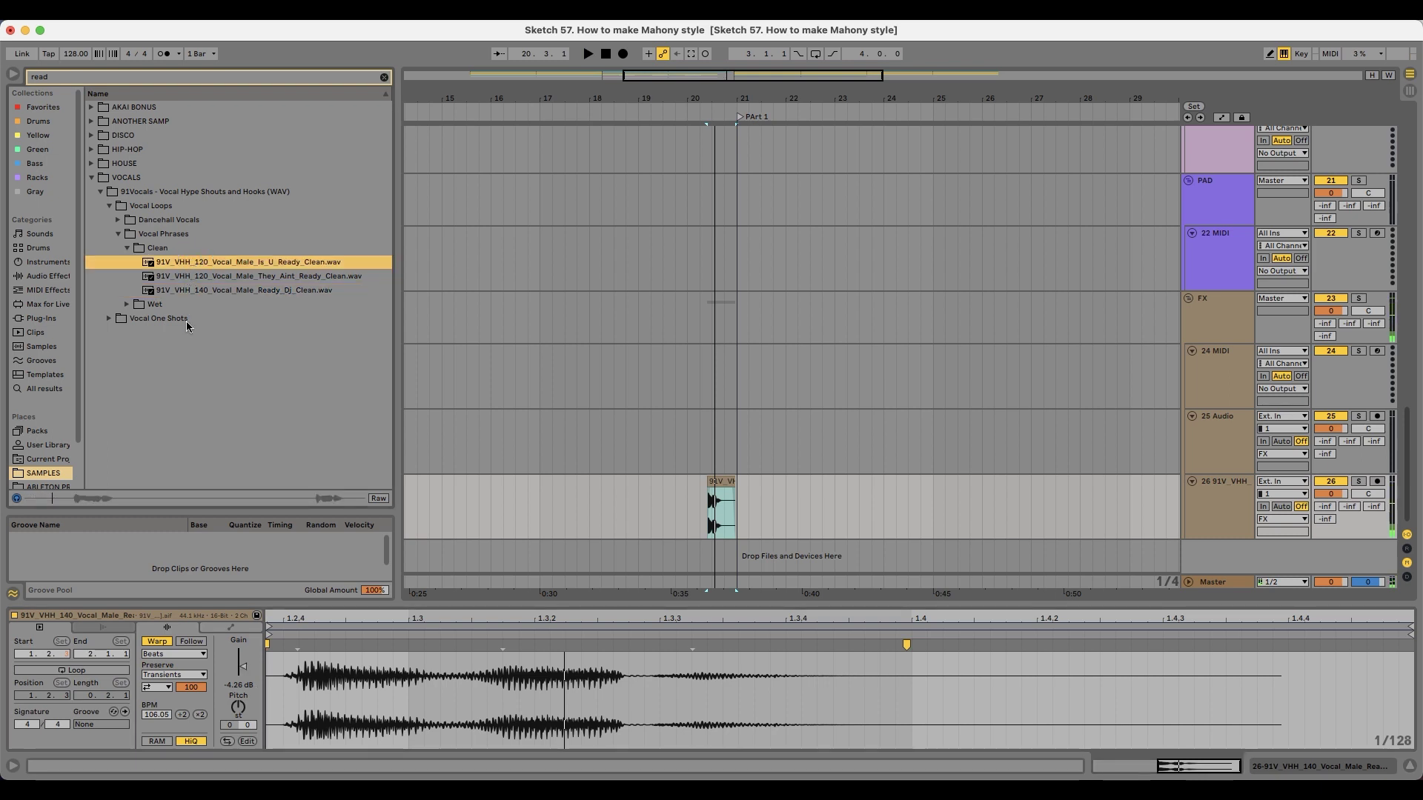
left_click(286, 279)
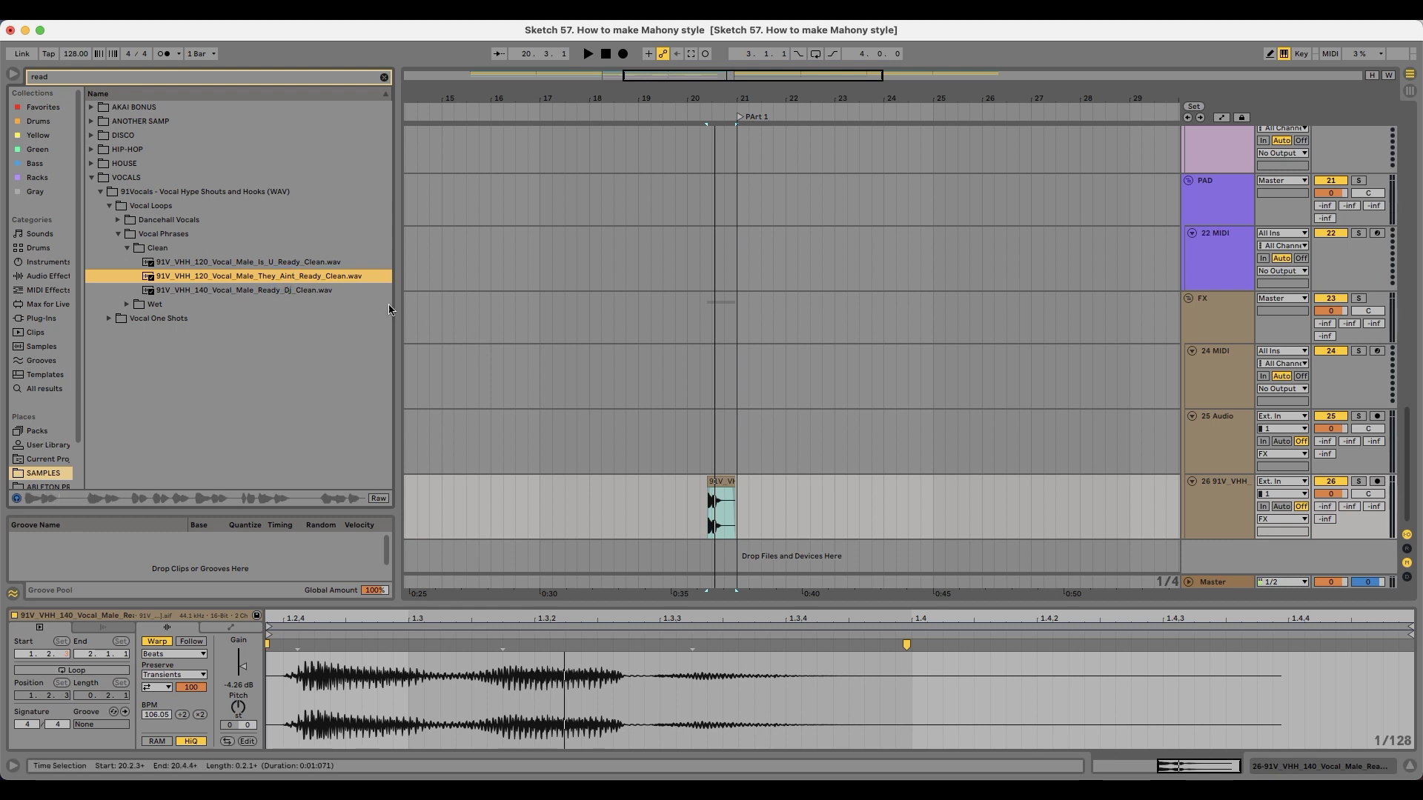
key("z")
left_click(214, 280)
left_click_drag(231, 280, 953, 483)
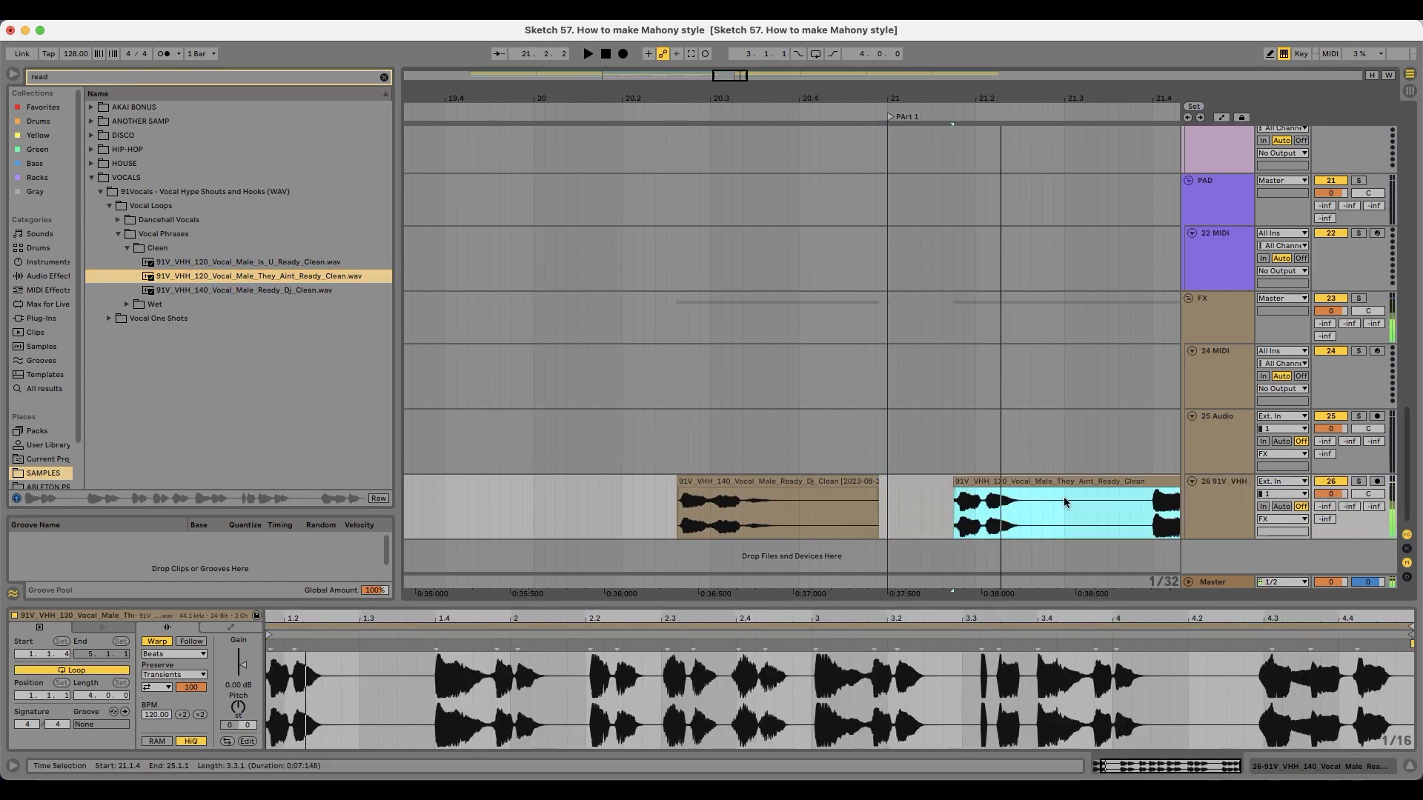
Step: Split the They_Aint_Ready clip at 21.3.1 and delete the remainder, keeping only the opening phrase
left_click(1064, 501)
key("super+e")
left_click(1079, 481)
key("Delete")
left_click(1033, 480)
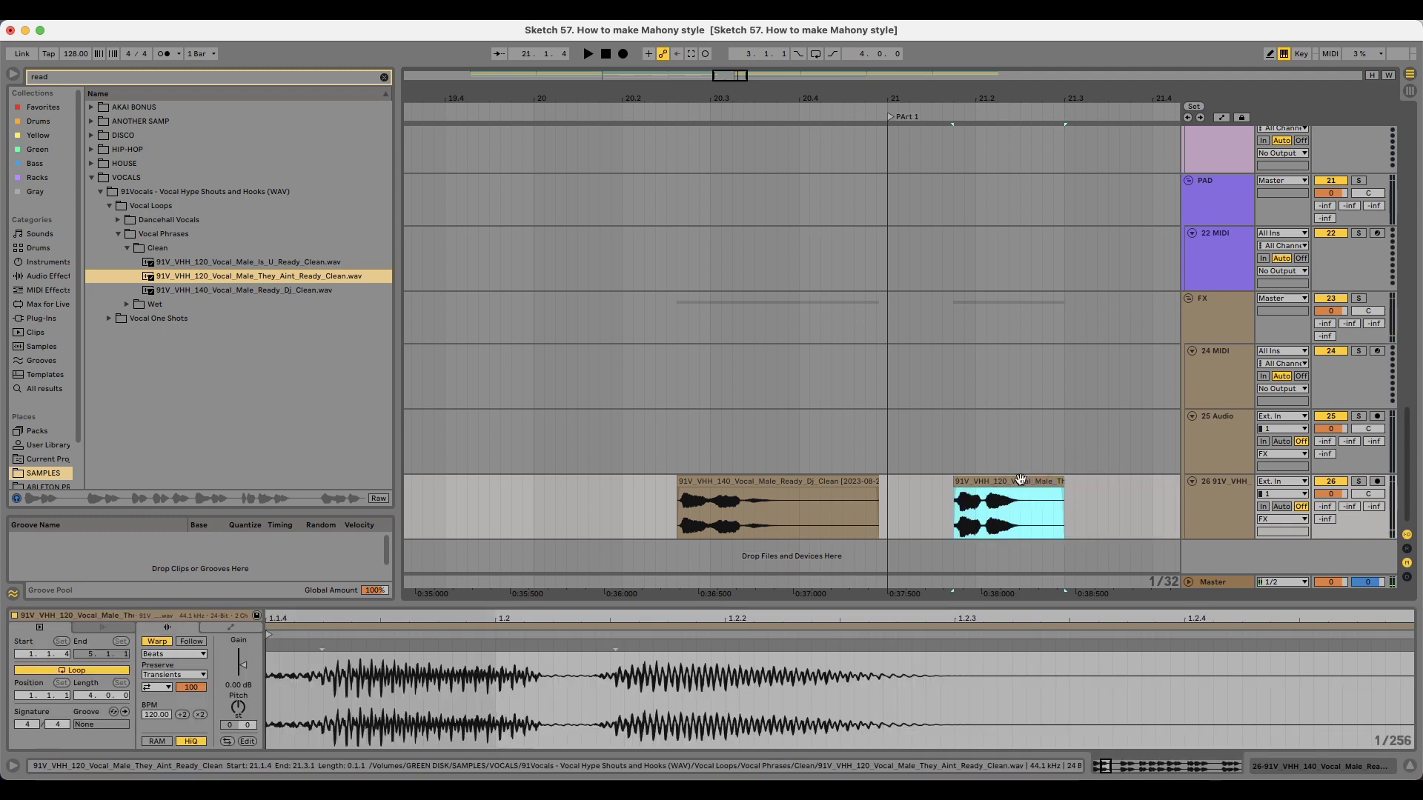
Step: Deactivate the Ready_Dj vocal clip and move it earlier, and place the trimmed They_Aint_Ready clip at 20.2.3
left_click(747, 482)
key("0")
left_click_drag(747, 482, 481, 514)
key("space")
left_click(534, 511)
key("space")
left_click_drag(995, 492, 725, 507)
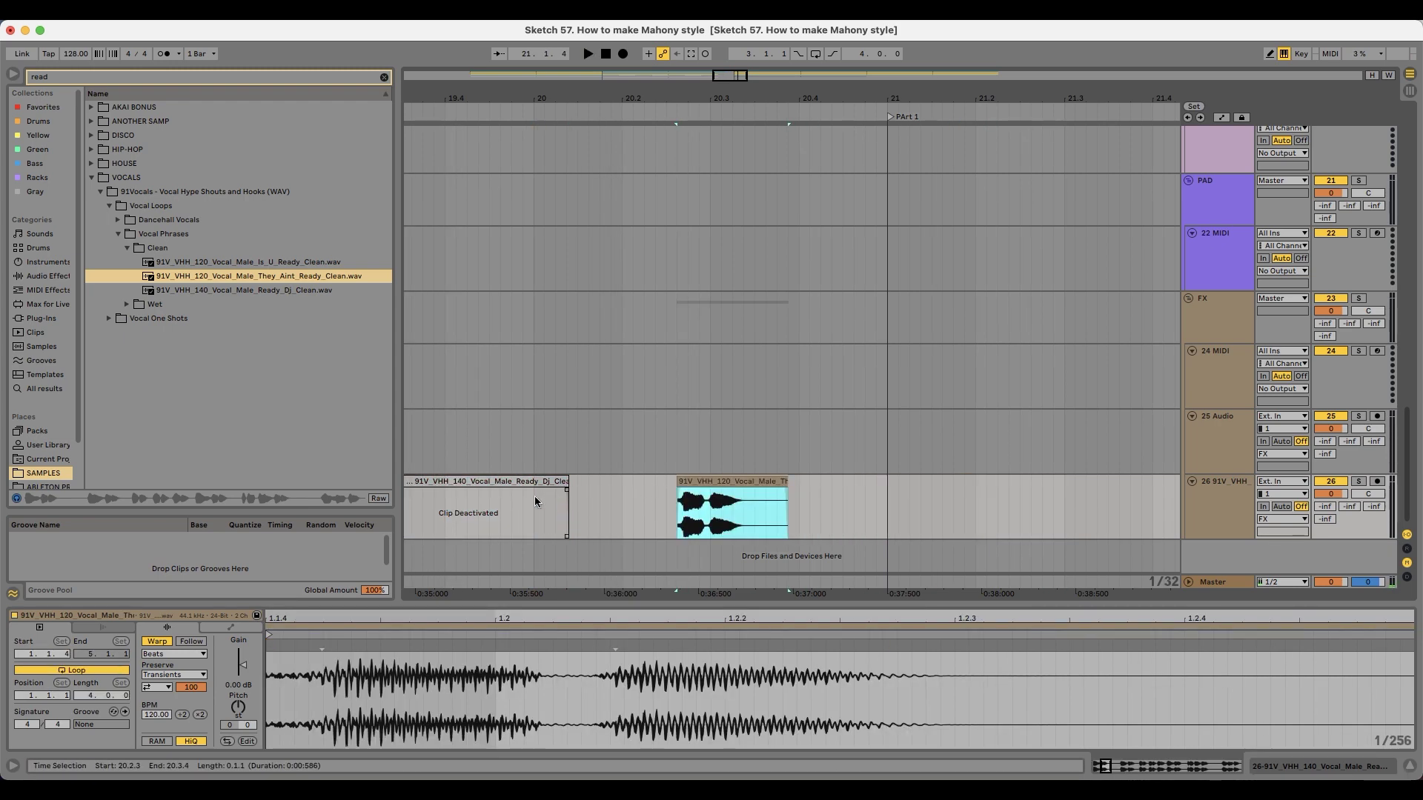
Step: Move the They_Aint_Ready clip slightly later to 20.2.4 and play it back
left_click(535, 496)
key("space")
left_click_drag(765, 533, 723, 510)
left_click(558, 511)
left_click(667, 511)
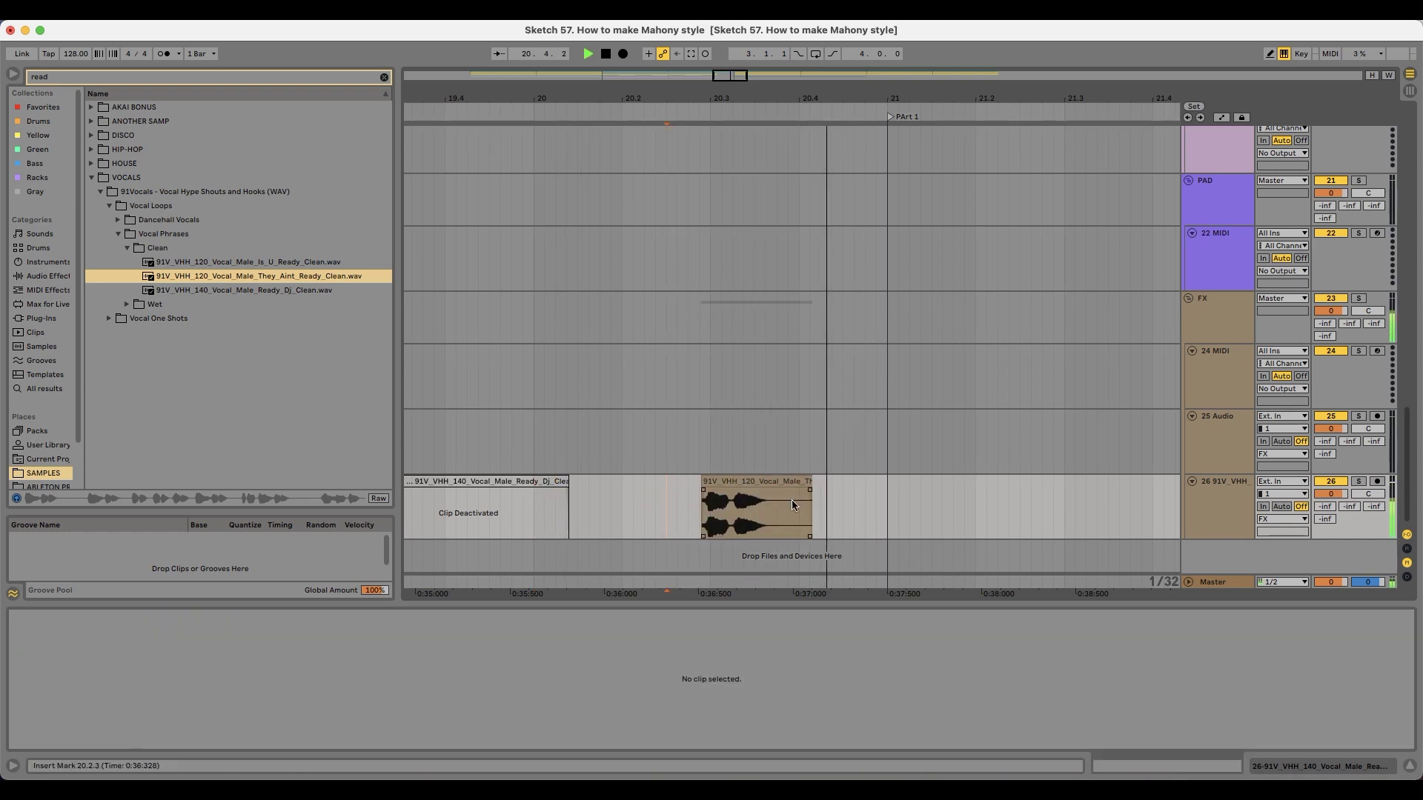
Step: Play the break from 17.1.1 into PArt 1 and clear the sample search
left_click_drag(626, 95, 616, 80)
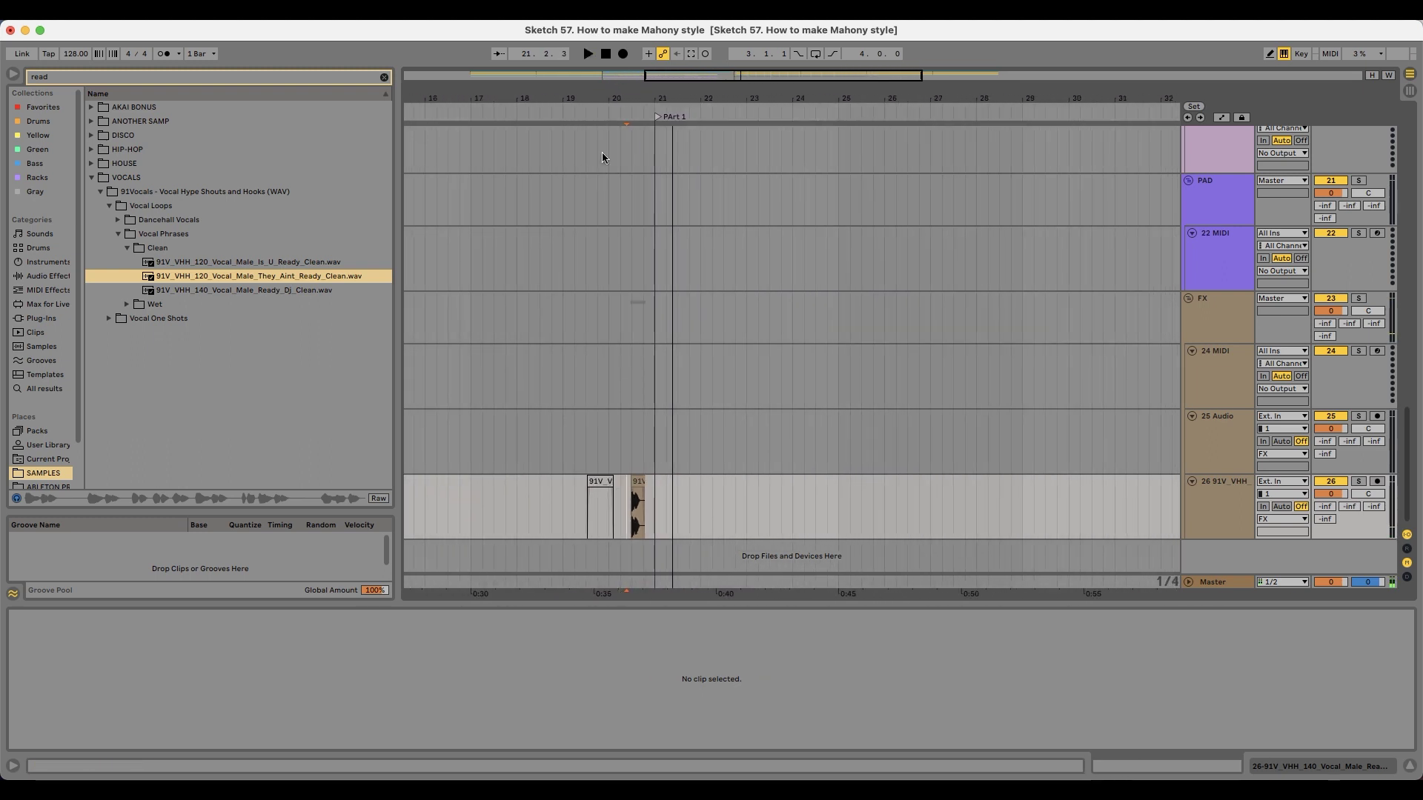
left_click(471, 491)
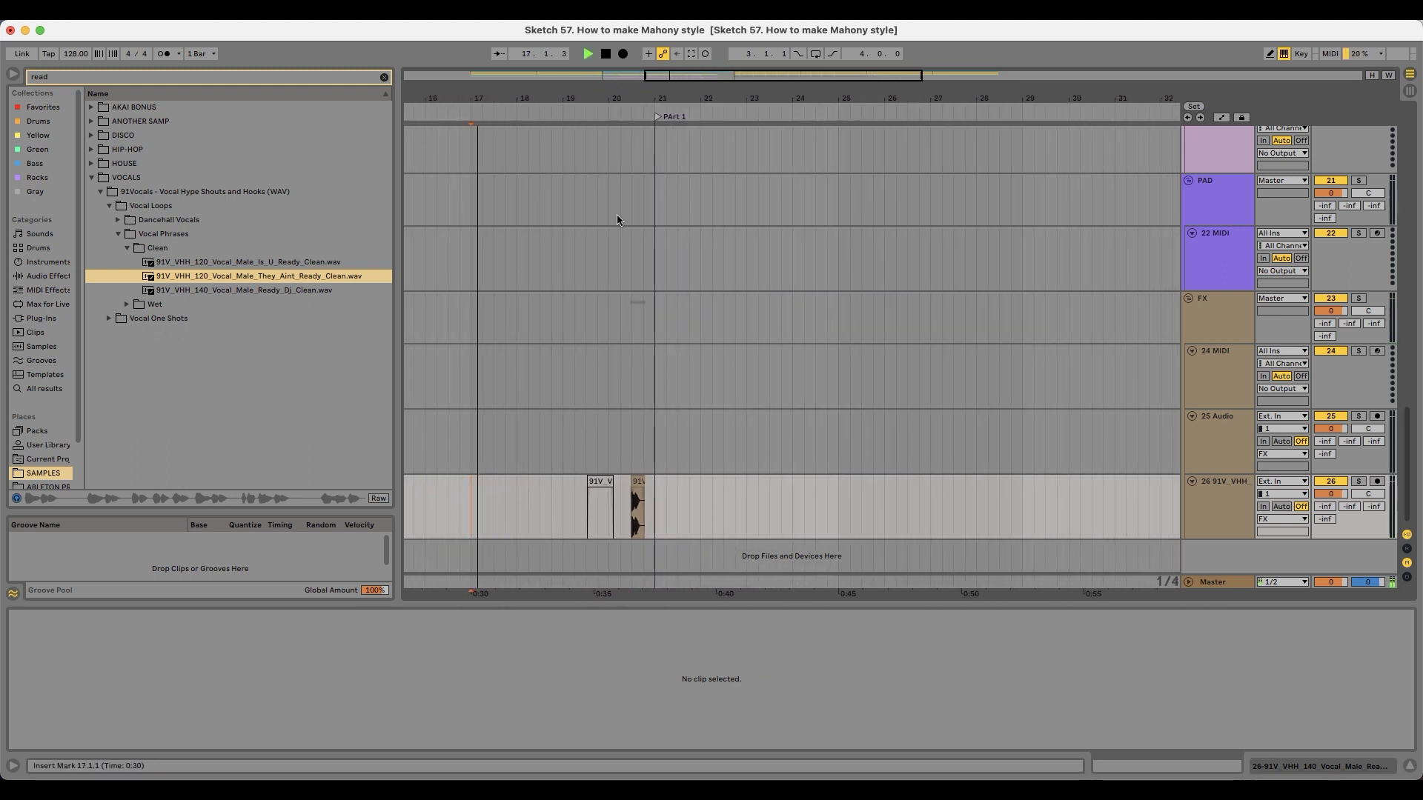
left_click_drag(689, 92, 697, 80)
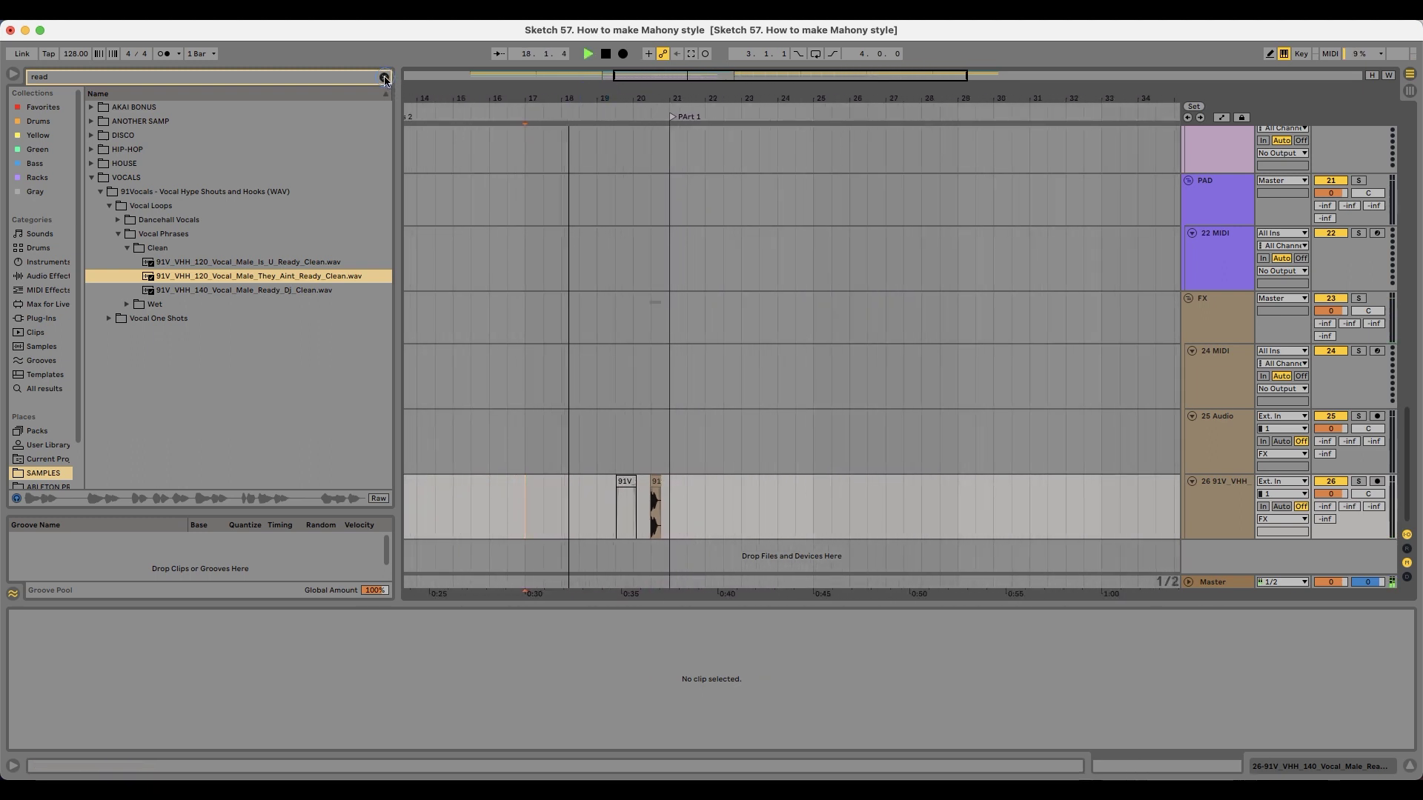
left_click(383, 77)
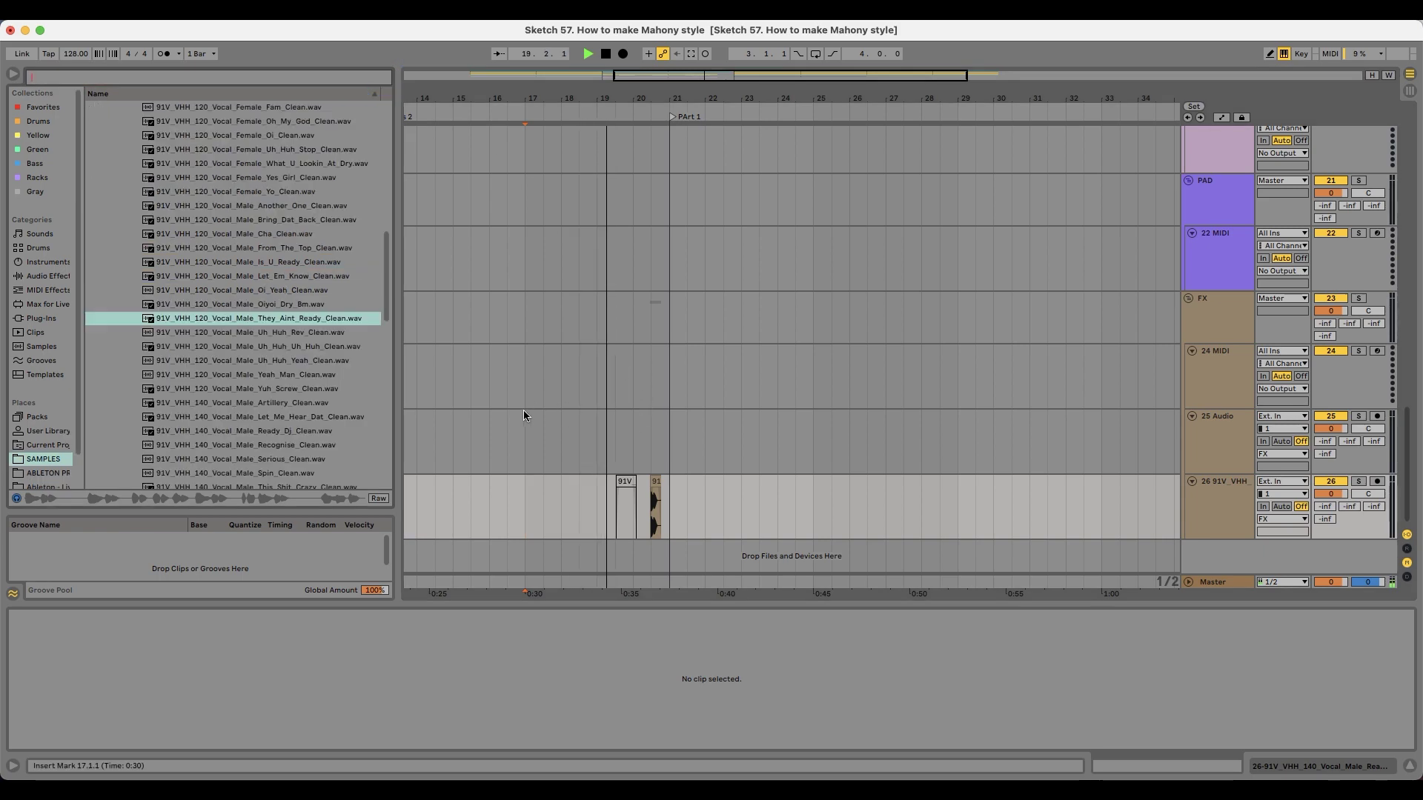
scroll(568, 444, "up", 10)
left_click(1211, 498)
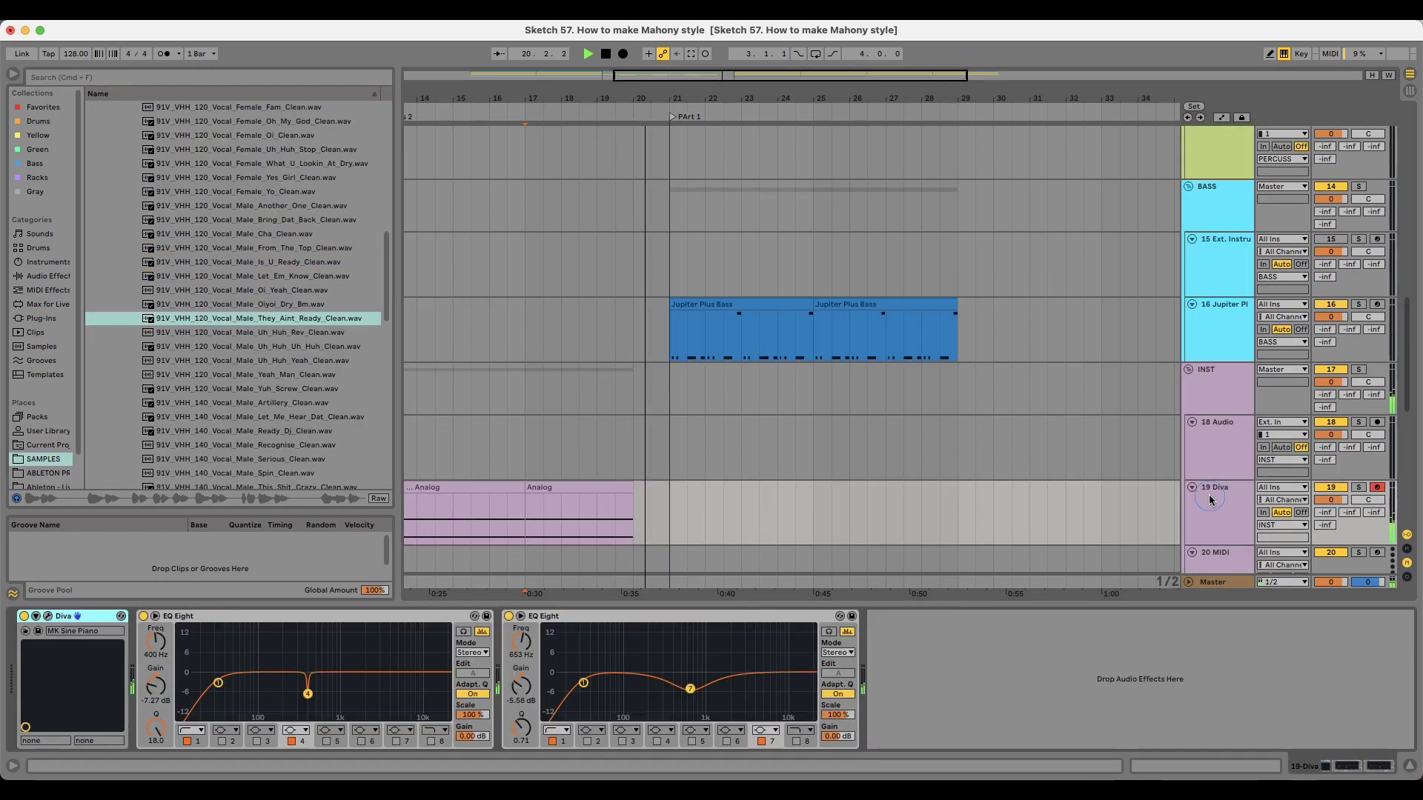
left_click_drag(659, 99, 684, 99)
scroll(629, 338, "down", 10)
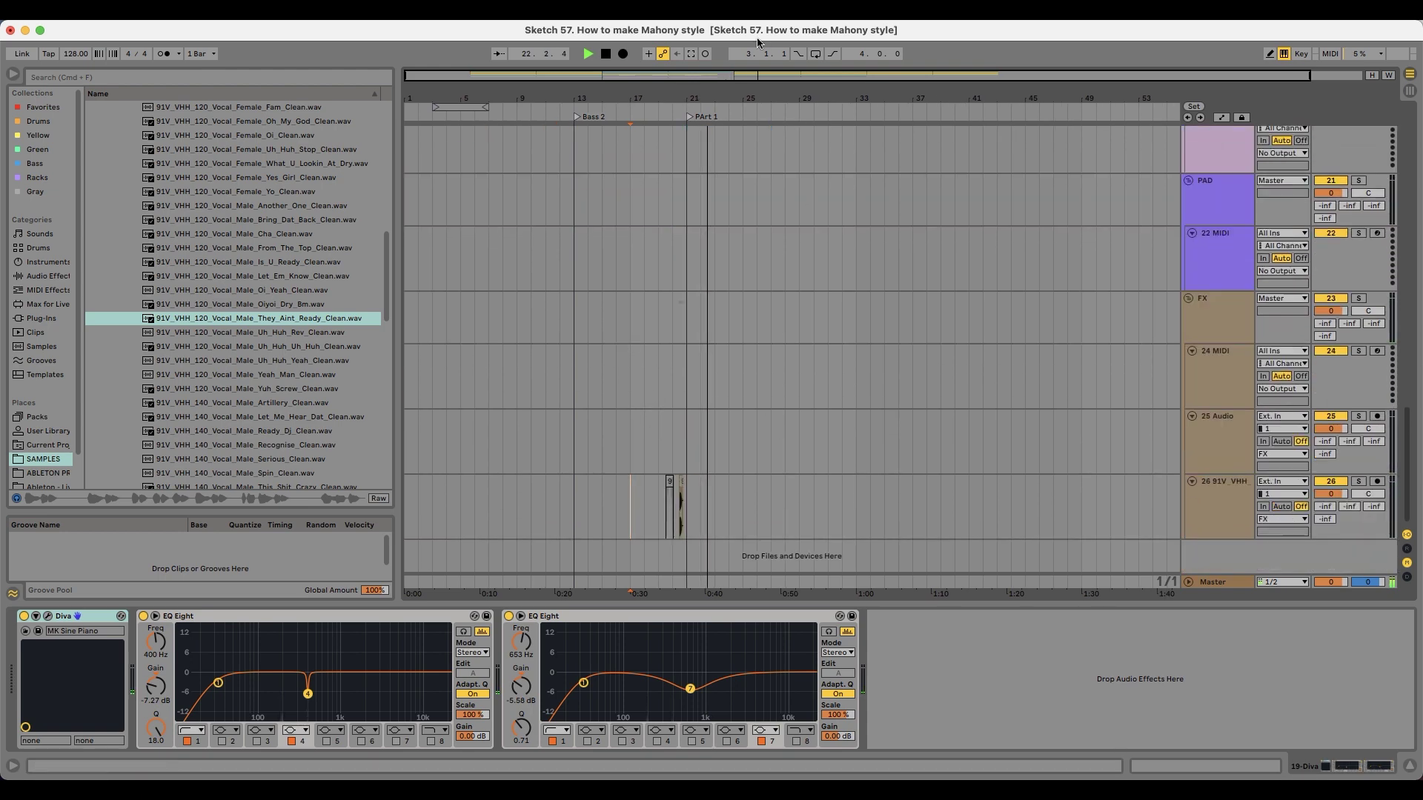
left_click_drag(714, 100, 704, 174)
key("space")
Step: Consolidate the They_Aint_Ready clip, set its gain to -1.87 dB and play it back
left_click(613, 481)
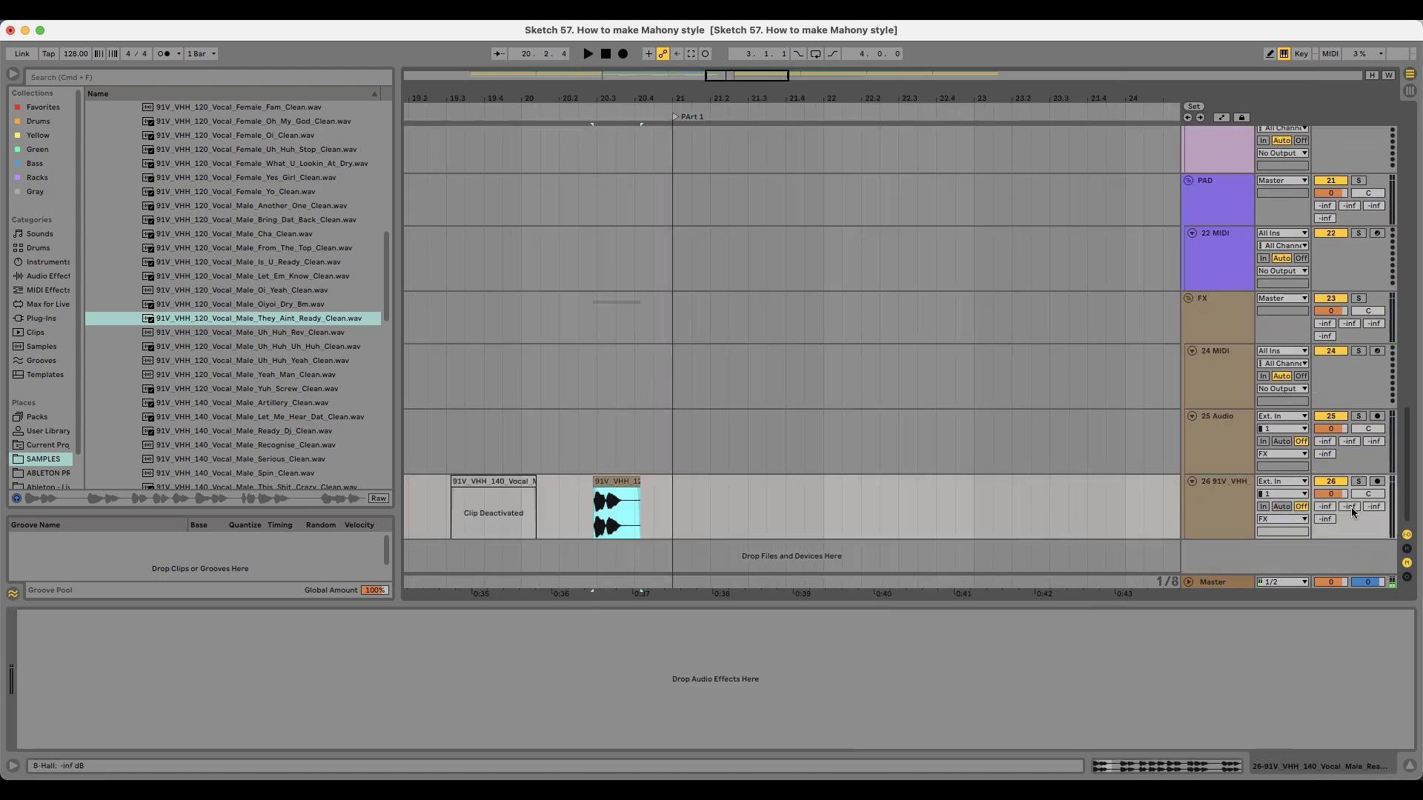
double_click(620, 483)
left_click(619, 483)
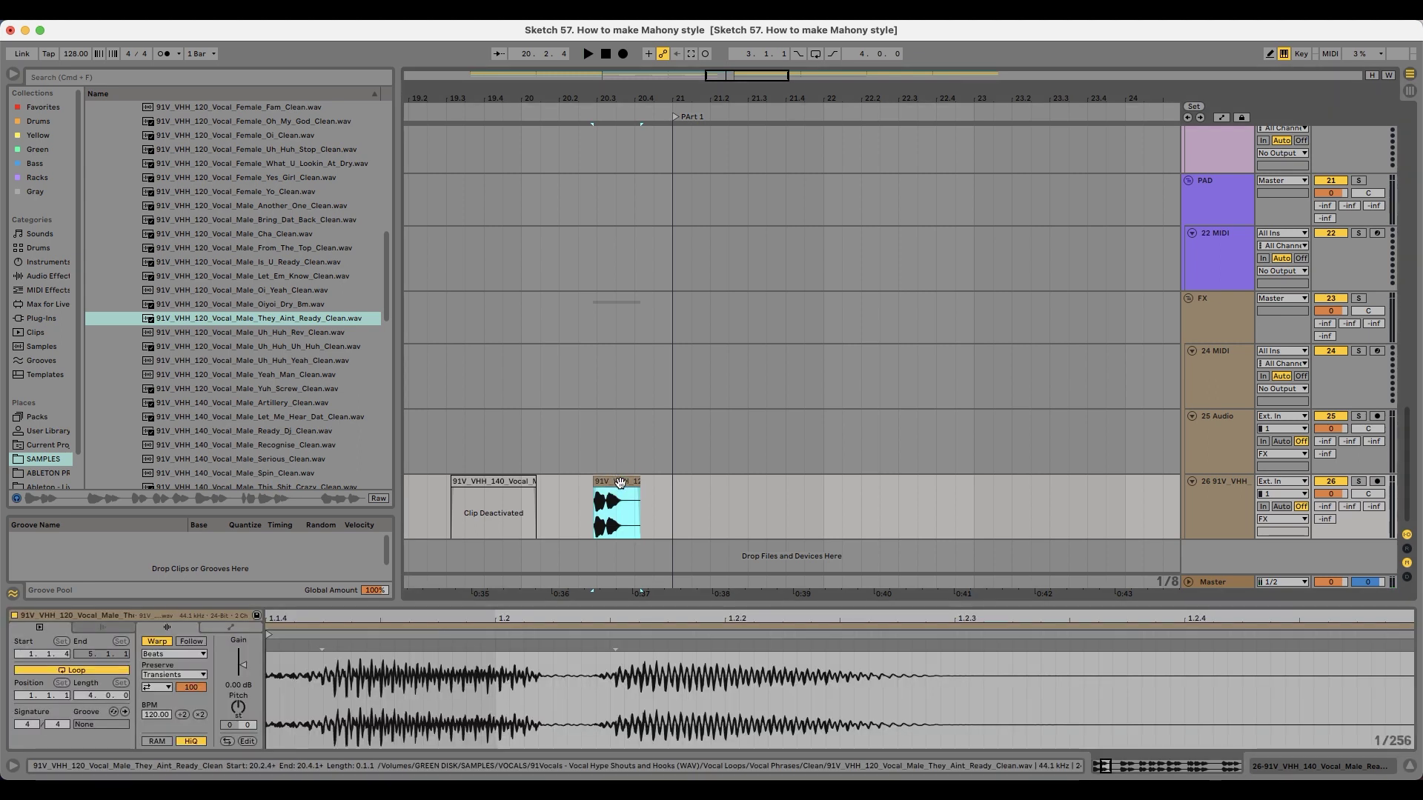
key("super+j")
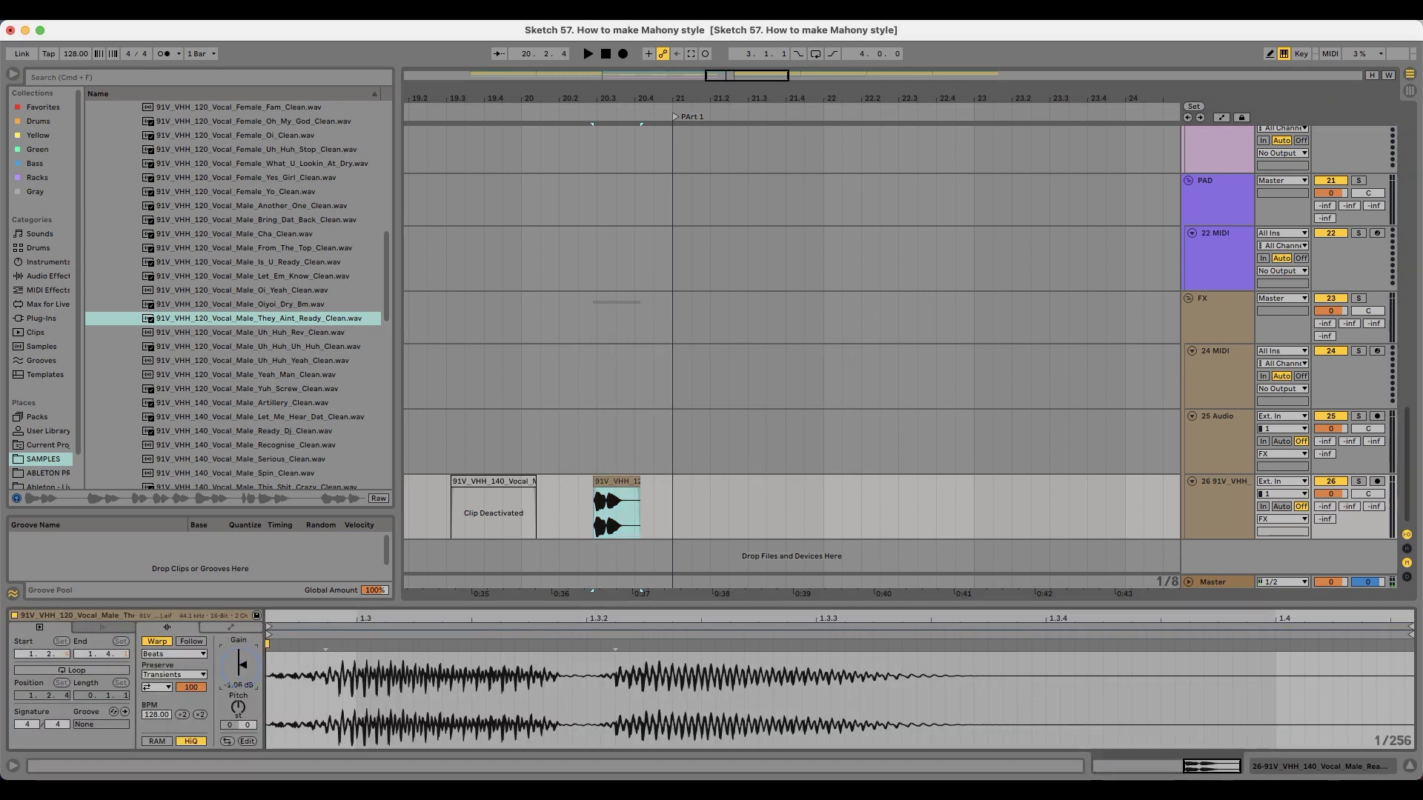
left_click_drag(242, 665, 243, 668)
key("space")
key("space")
Step: Solo the 19 Diva track and play its second Analog clip from 17.1.1
left_click_drag(733, 75, 804, 56)
scroll(664, 378, "up", 10)
left_click(1226, 436)
left_click(1359, 431)
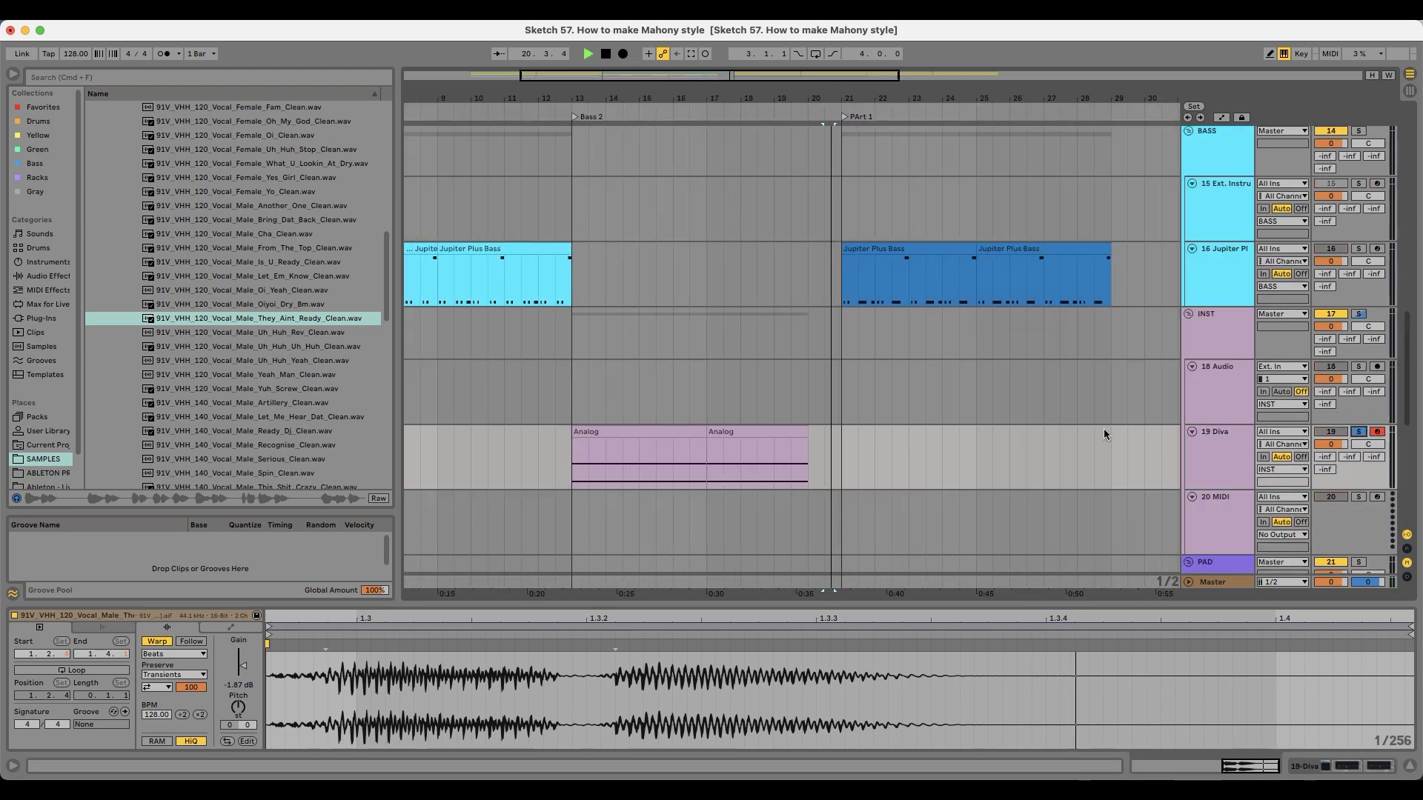
left_click(782, 432)
key("space")
Step: Rename the Diva track as Sine line and replay it
left_click(1225, 437)
type("Sine line")
key("Return")
key("space")
key("space")
Step: Open the Diva synth on the Sine line track to view its preset, close it and unsolo the track
left_click(1216, 443)
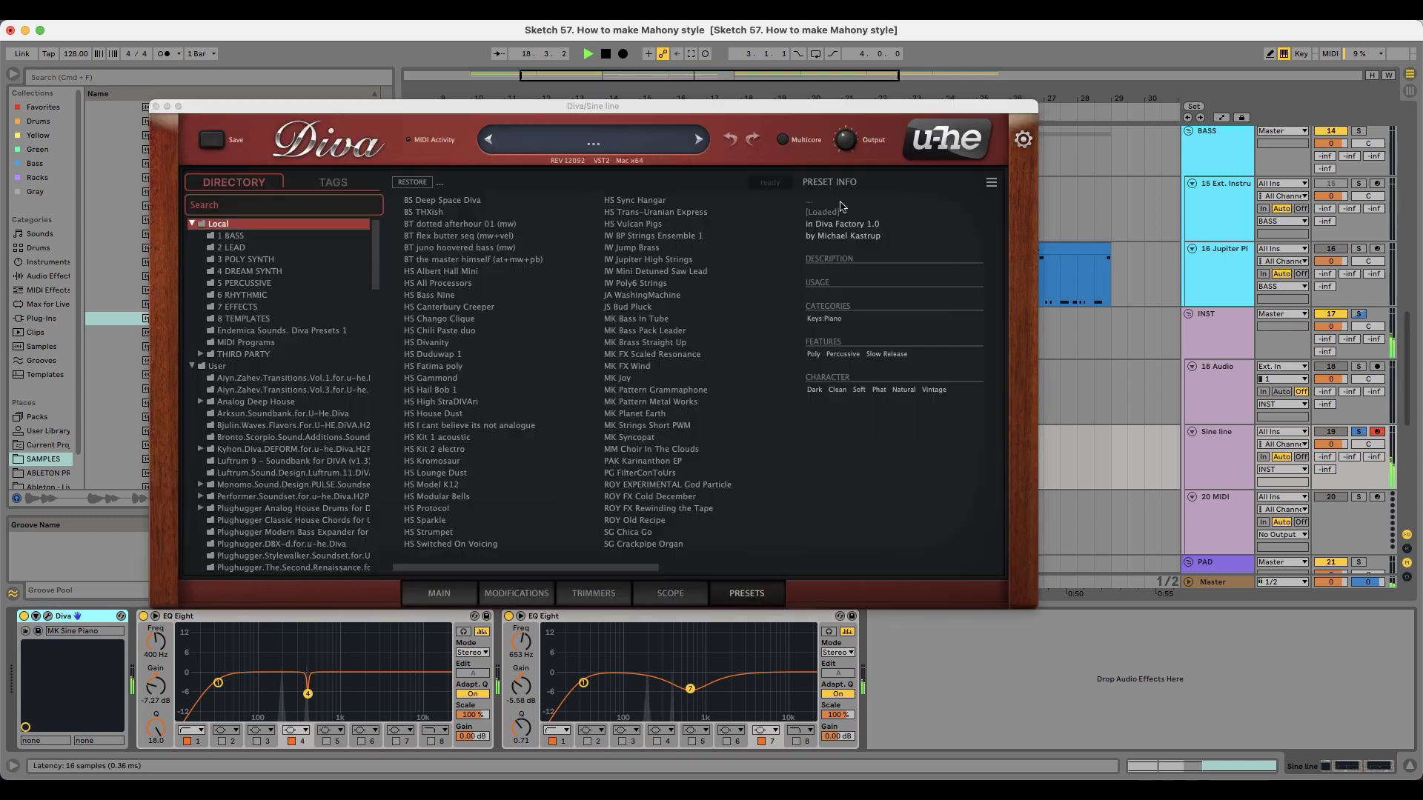
left_click(48, 616)
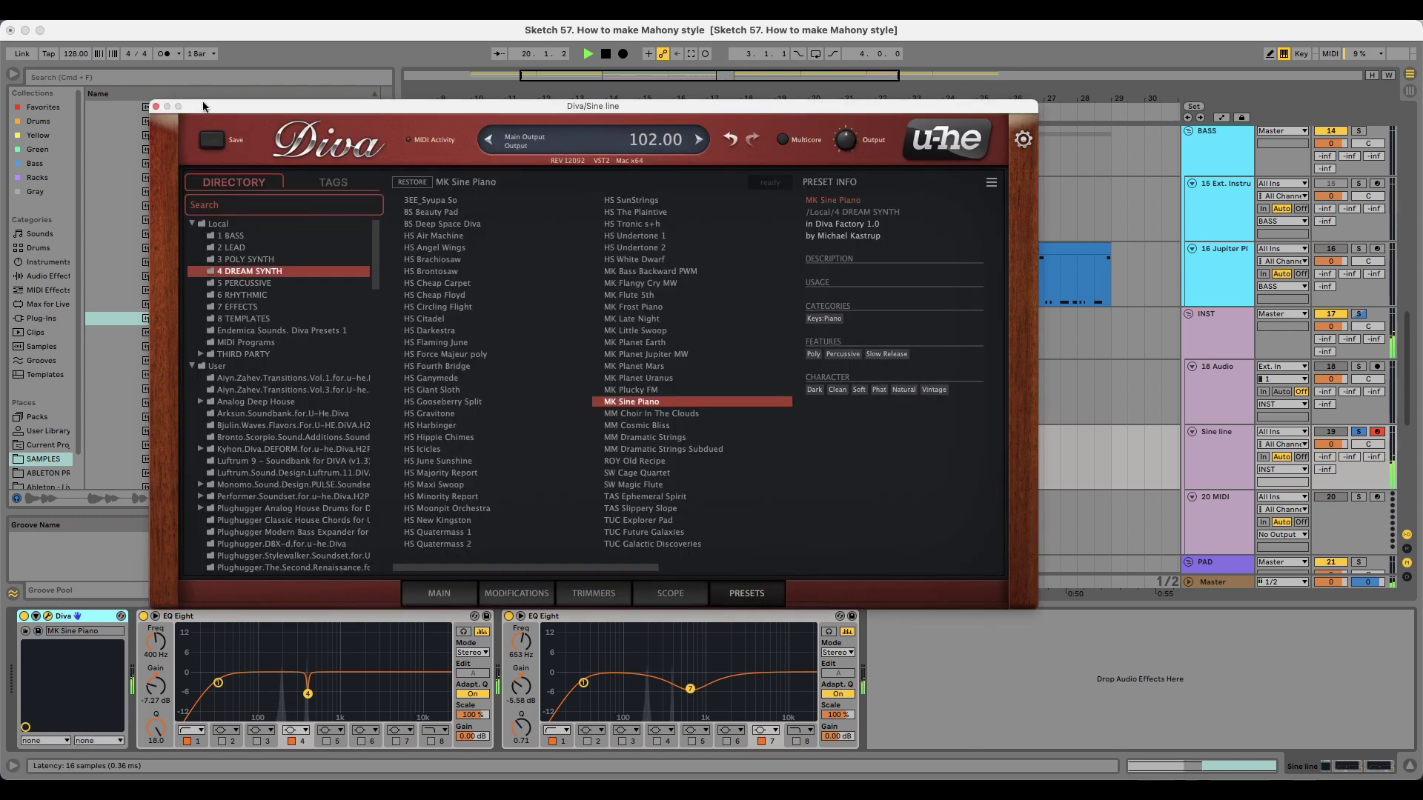
left_click(157, 109)
left_click(1358, 432)
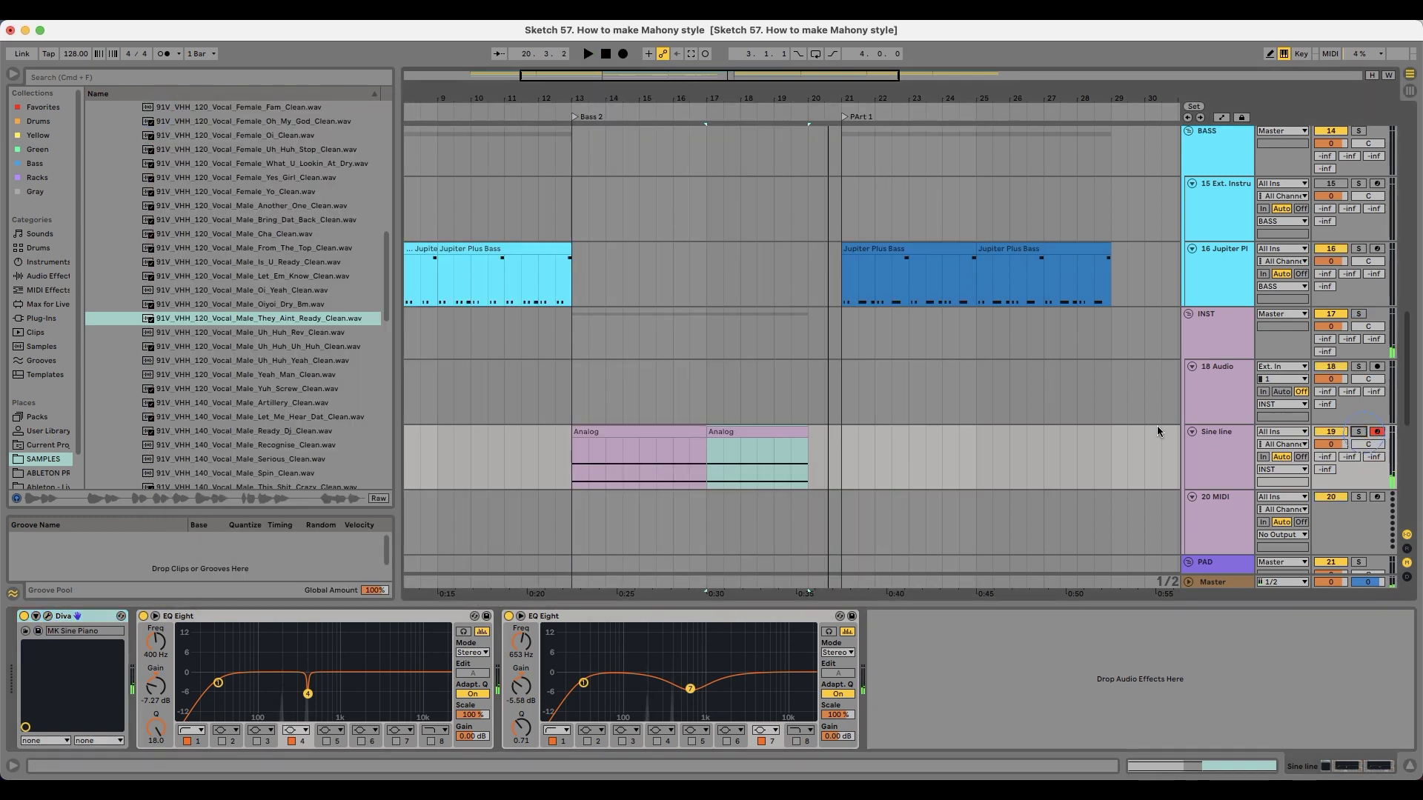
Step: Play the break from 13.1.1 and set band 7 of the Sine line's second EQ Eight to 843 Hz and -1.12 dB
left_click(584, 434)
left_click(612, 109)
left_click_drag(612, 98, 568, 60)
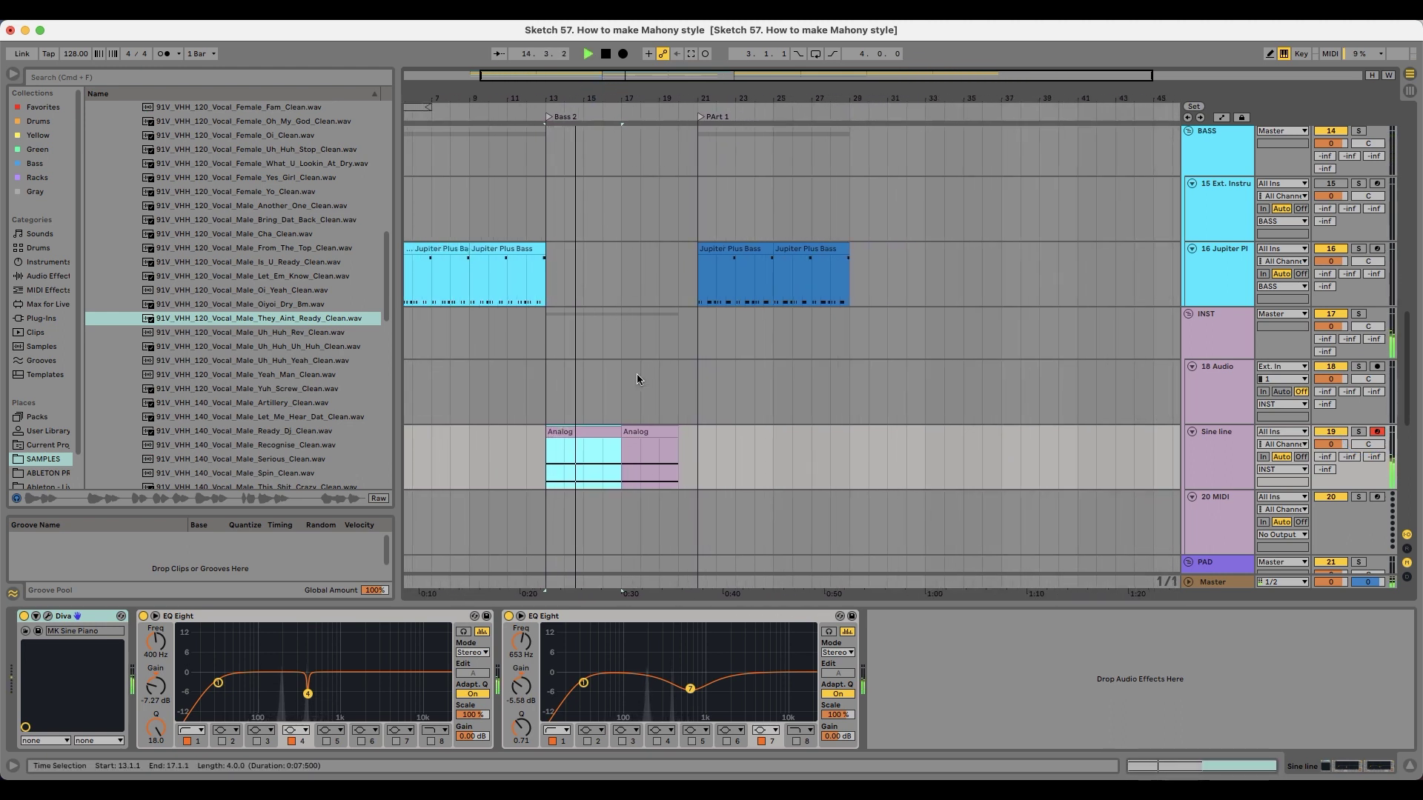
scroll(651, 416, "down", 3)
scroll(644, 422, "down", 6)
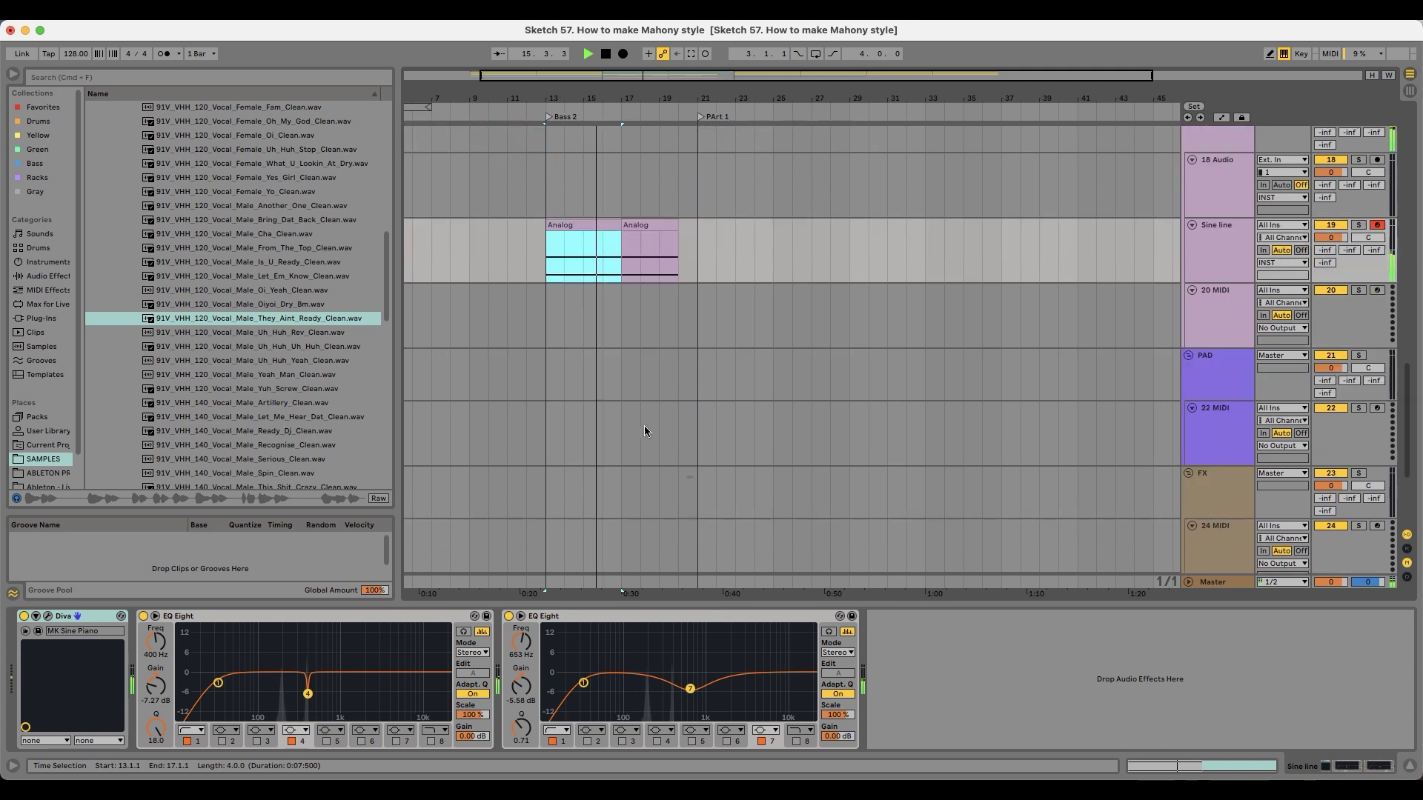
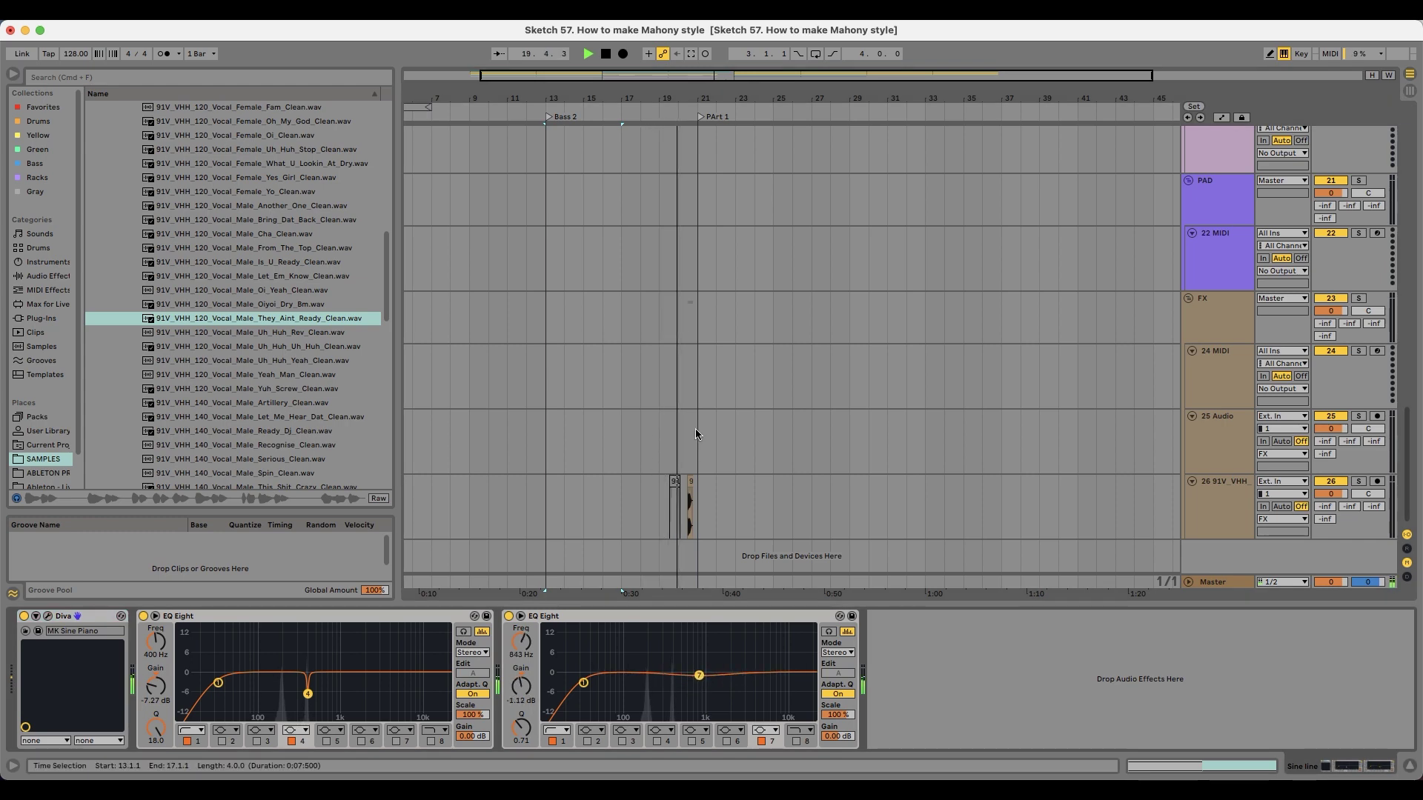
scroll(700, 415, "up", 15)
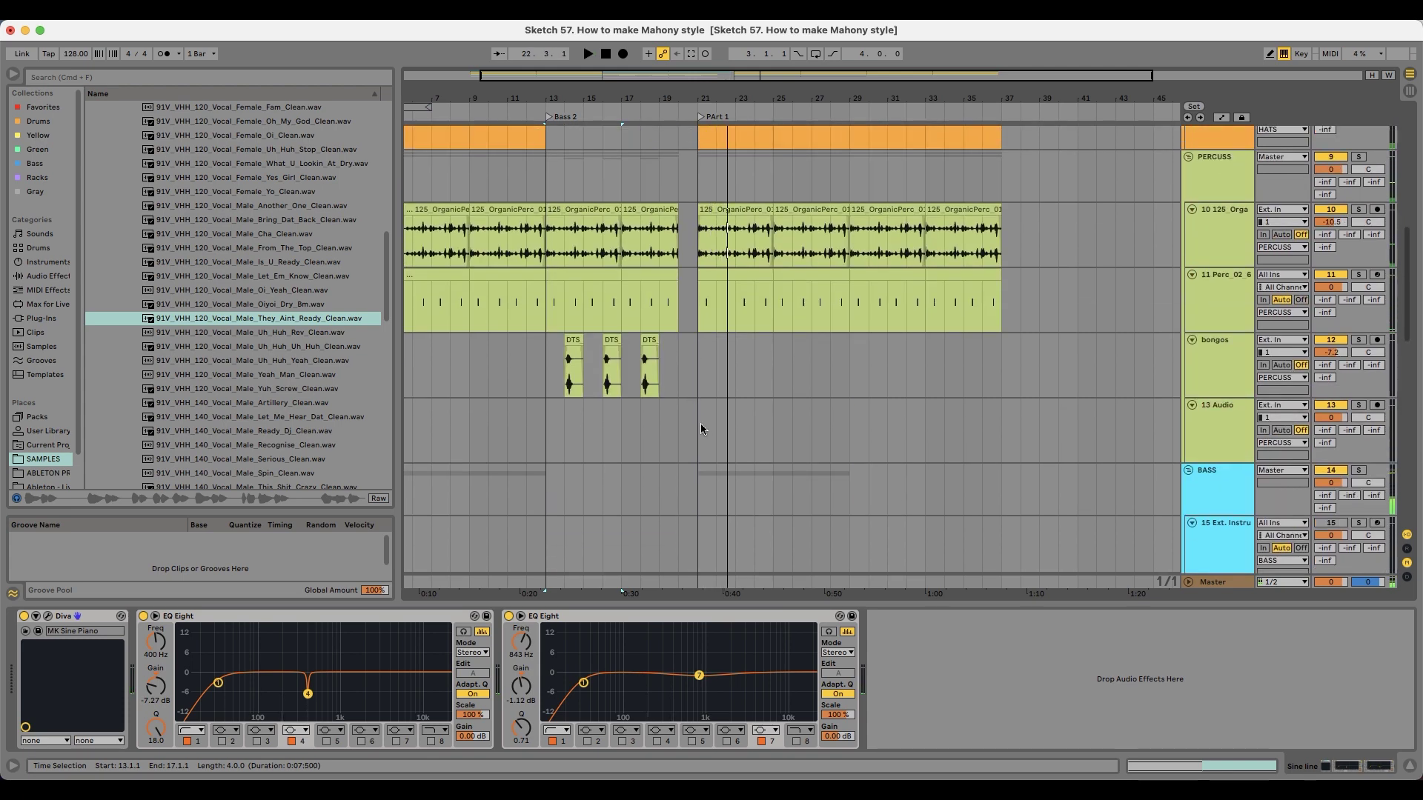
Step: Set the insert position to 21.1.1 on track 20 and load the Operator instrument onto it
left_click(1343, 775)
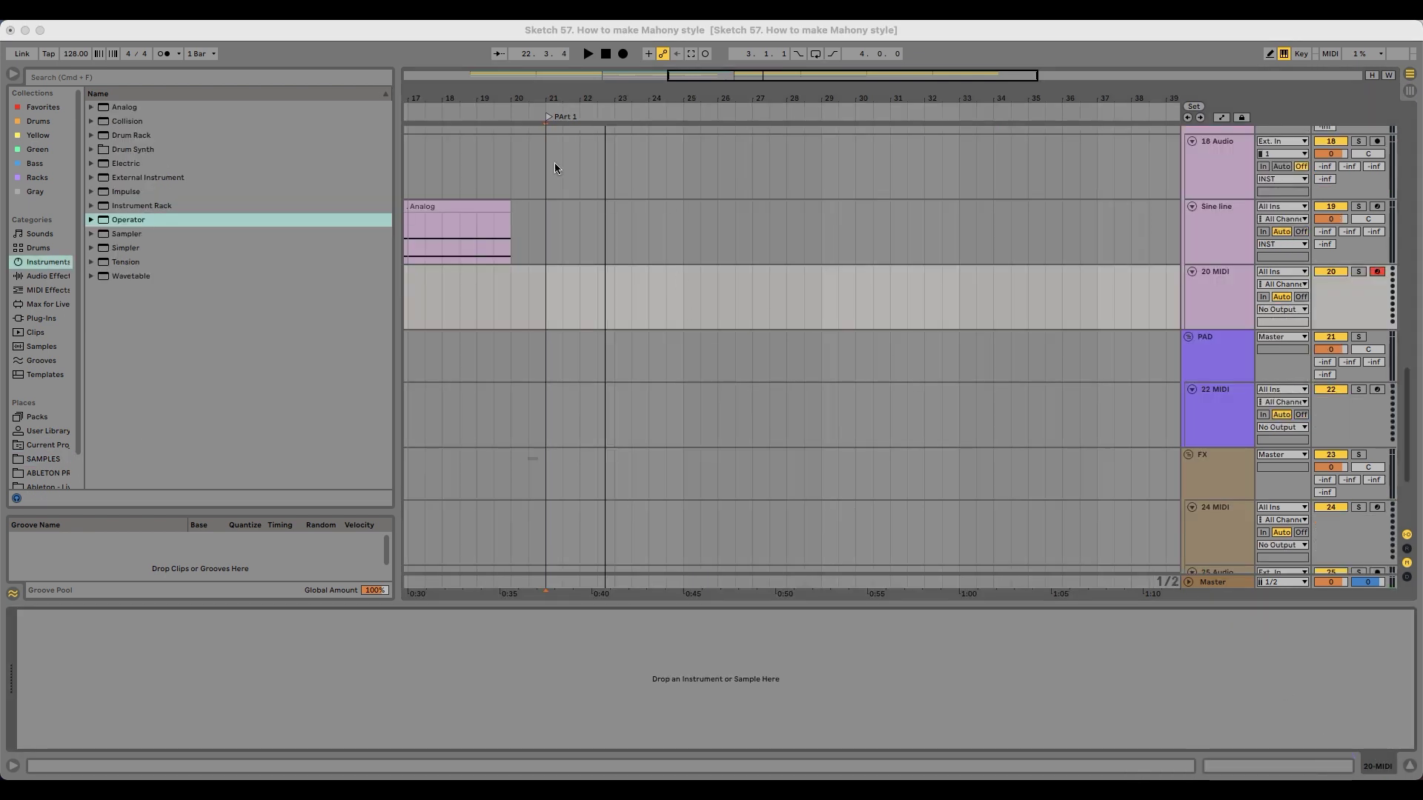
left_click(515, 300)
left_click(543, 280)
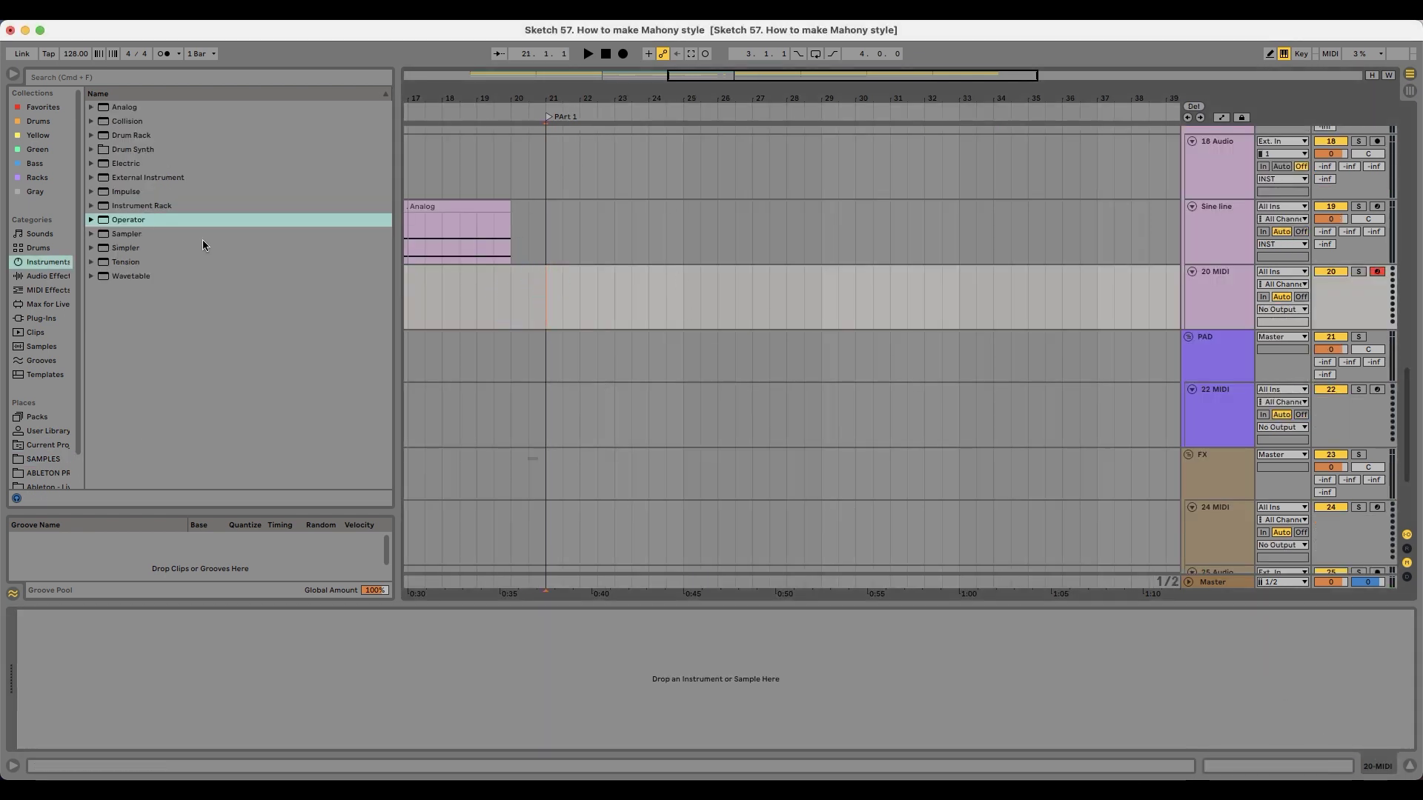
left_click_drag(117, 224, 607, 289)
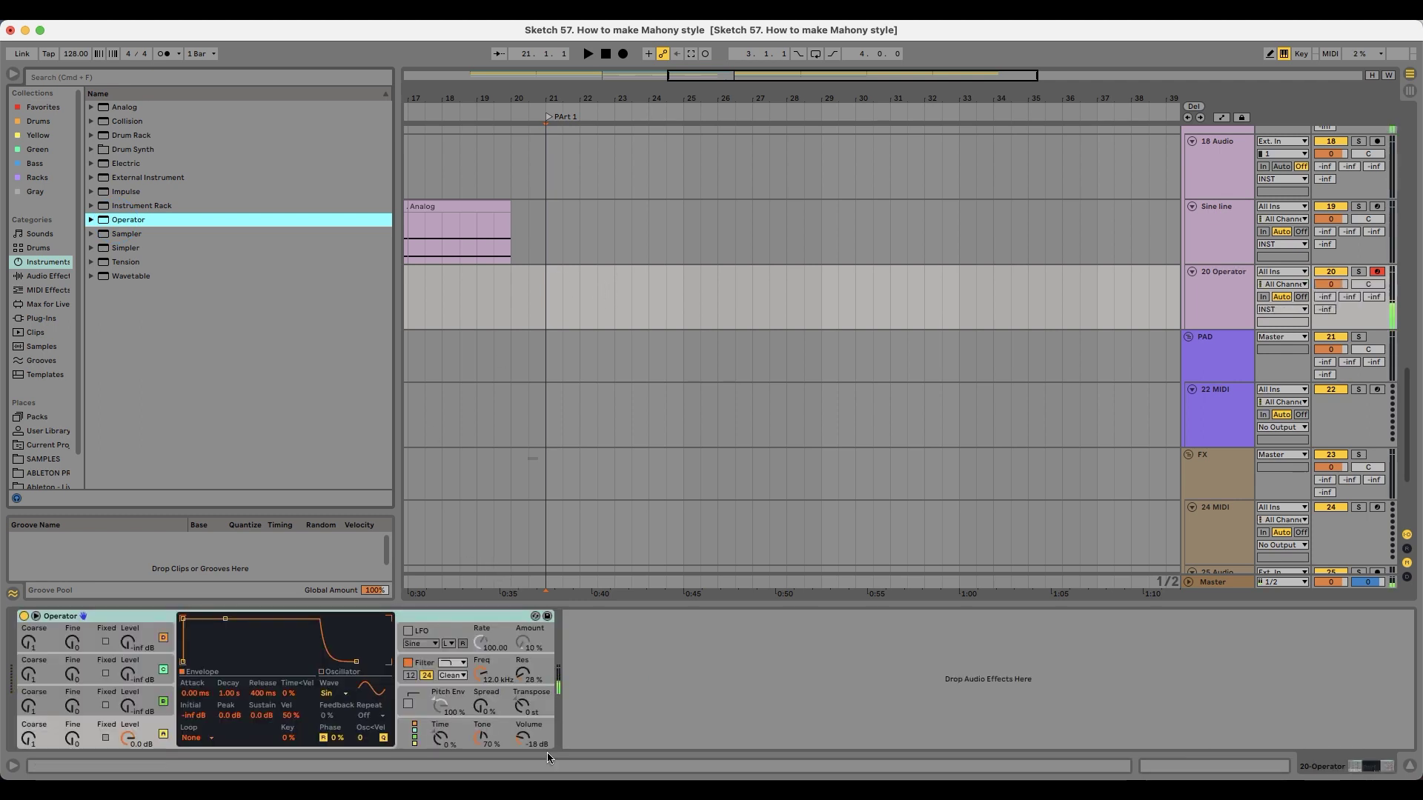
Step: Set Operator's overall volume to -10 dB and choose the algorithm with all four oscillators in parallel
left_click_drag(524, 740, 524, 735)
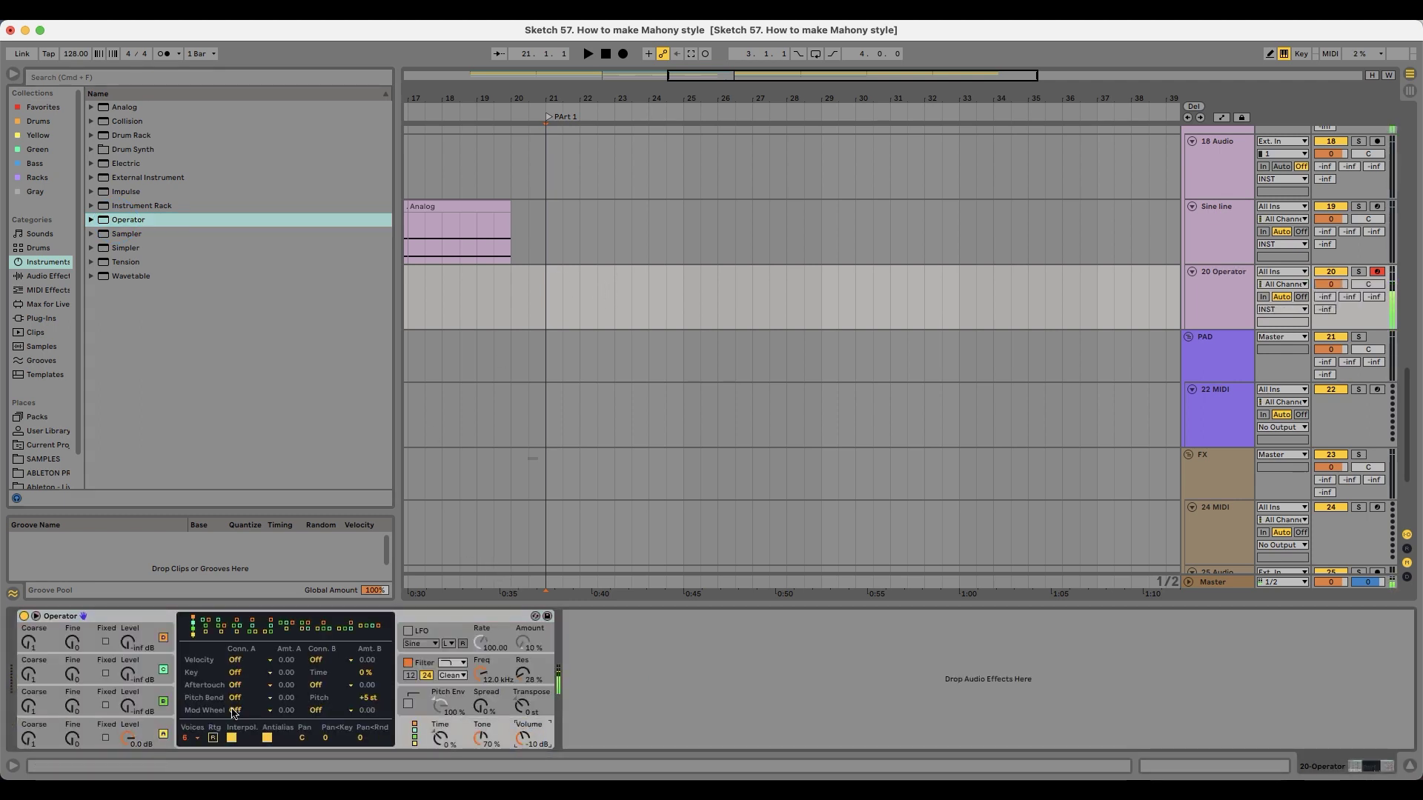
left_click(160, 734)
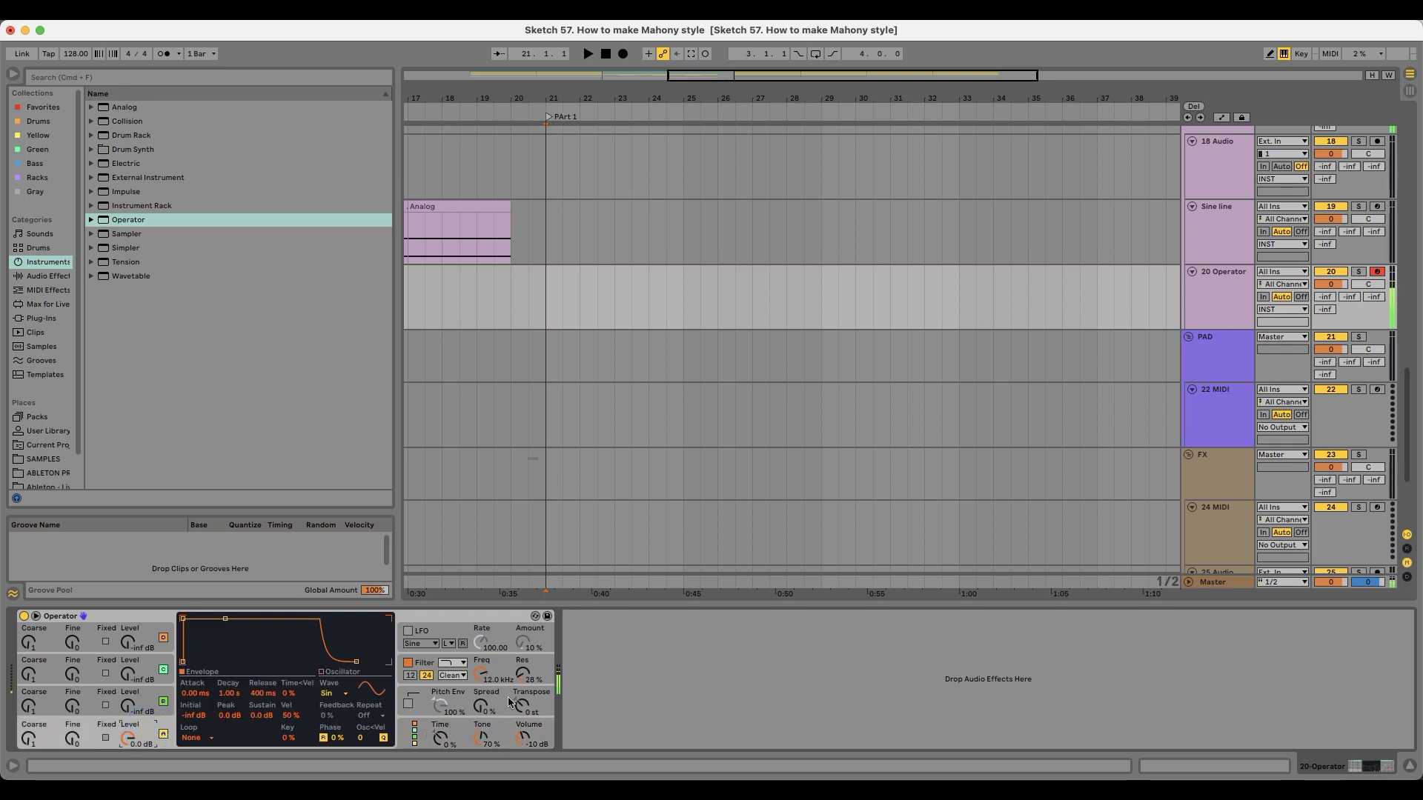
left_click(507, 730)
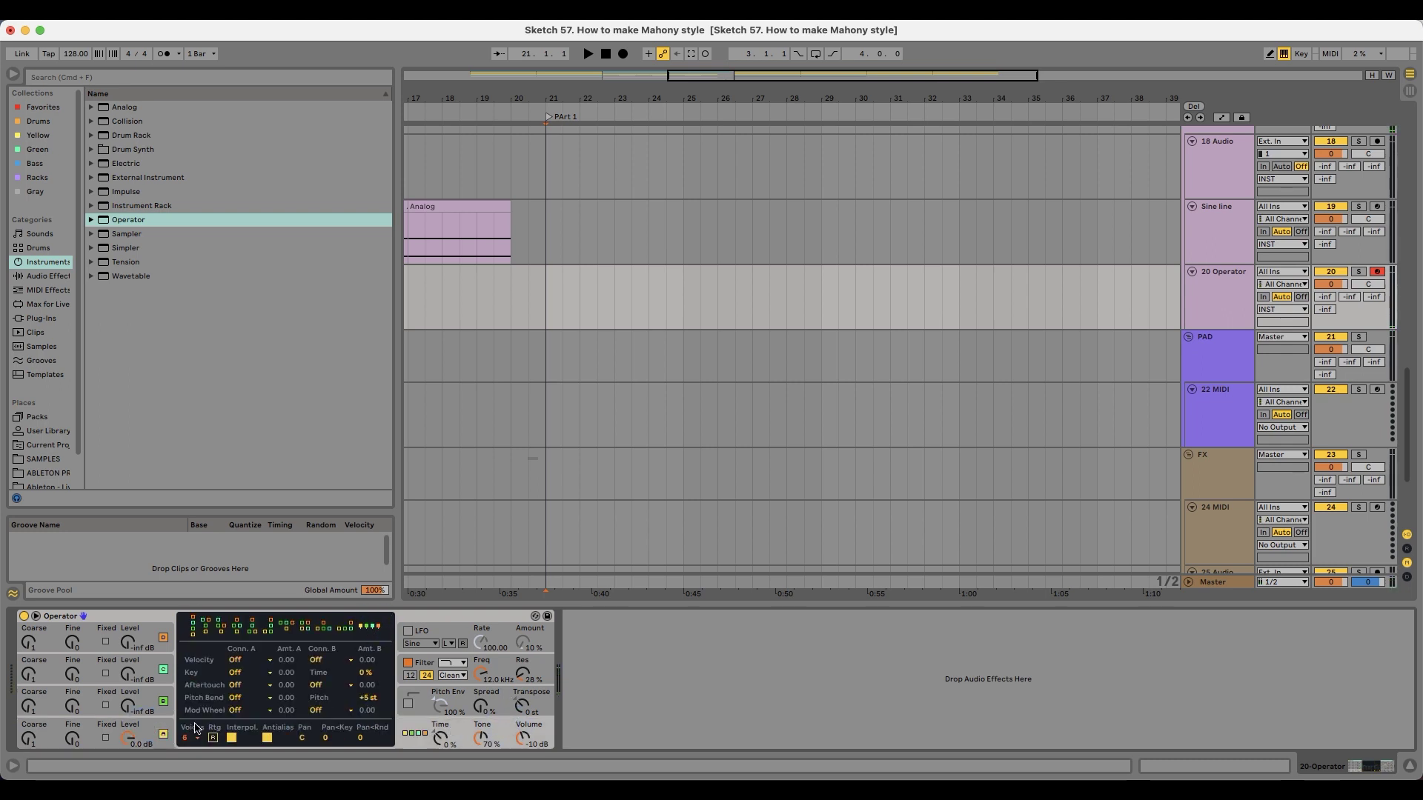
left_click(144, 726)
Step: Raise Operator's oscillator B level to about -21 dB and set its waveform to Noise Looped
left_click_drag(128, 706, 128, 691)
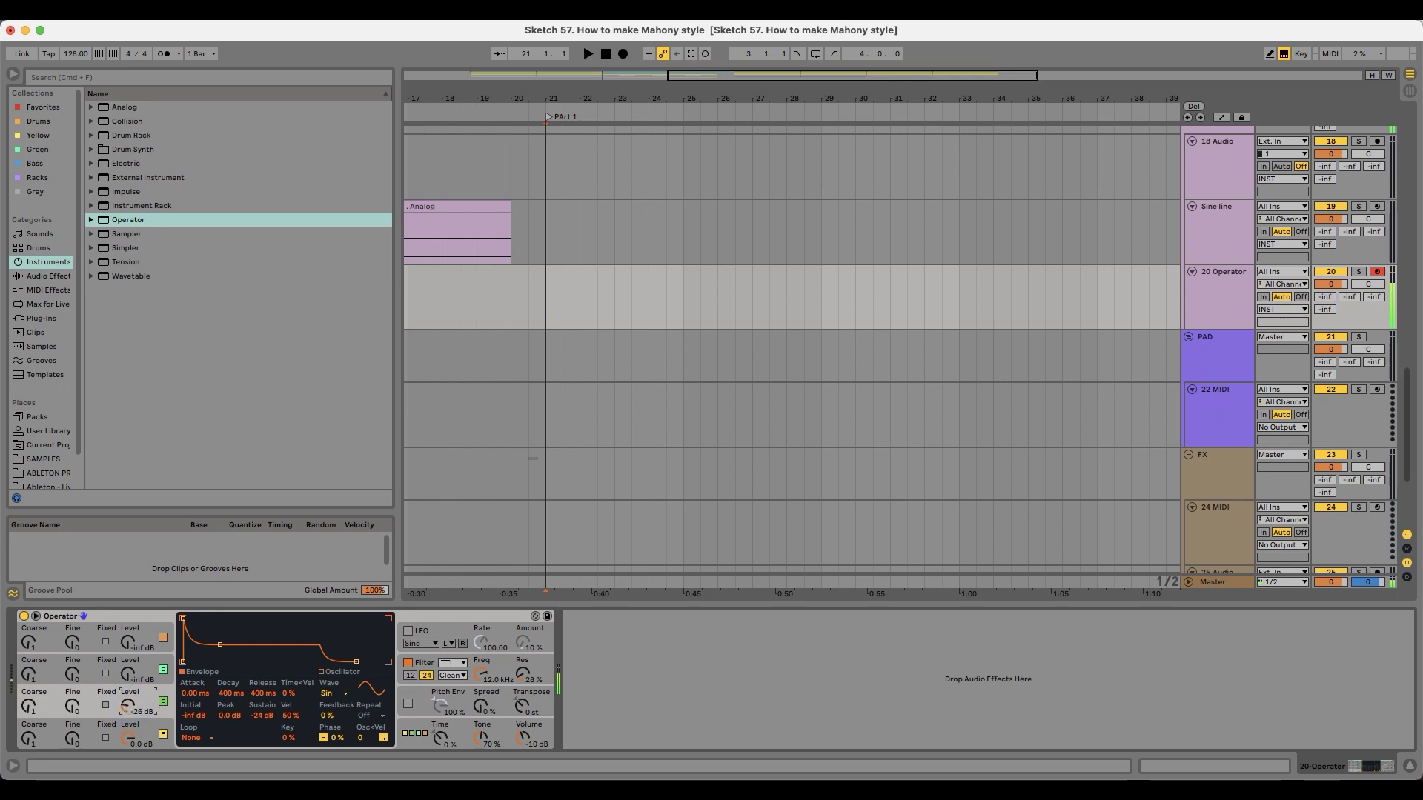
left_click(330, 693)
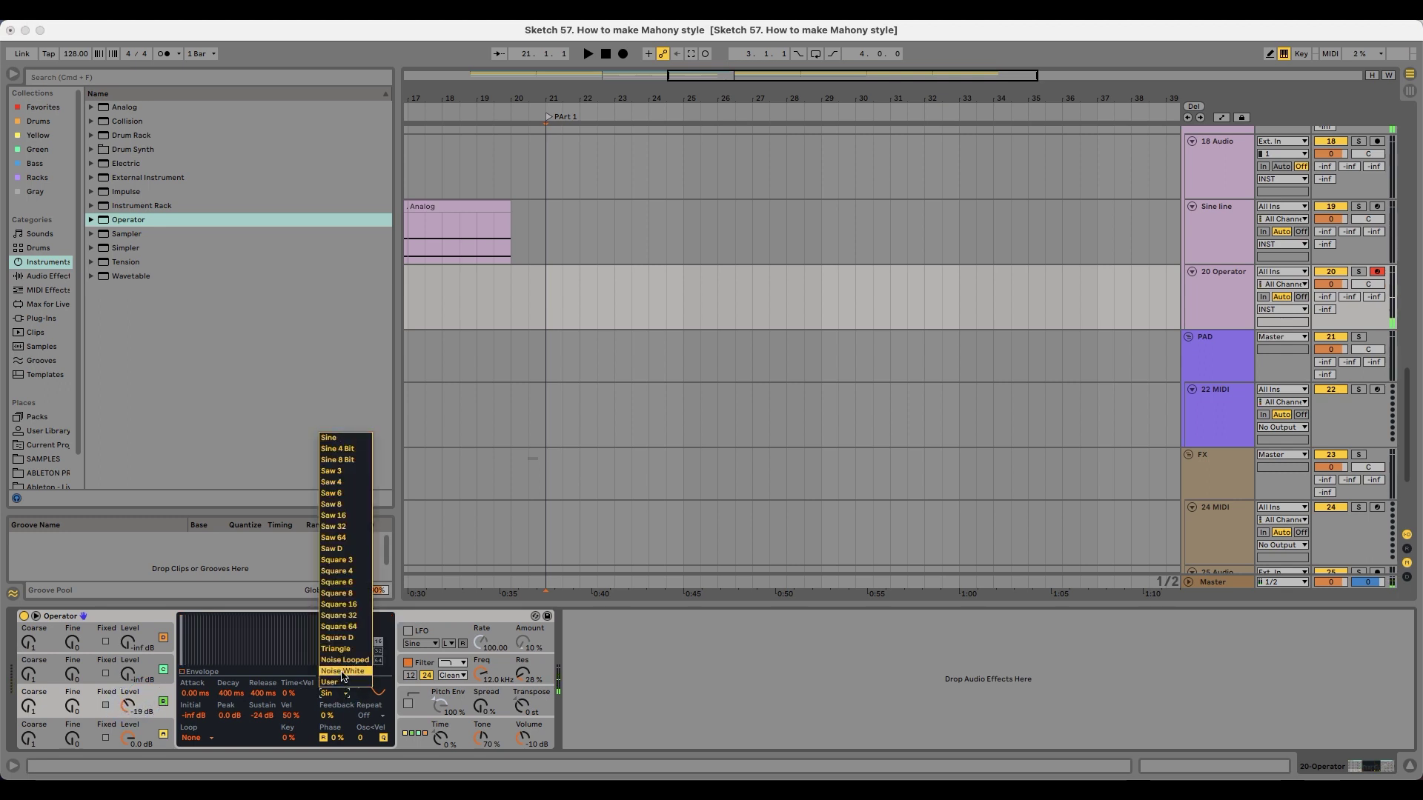
left_click(341, 685)
left_click(337, 695)
left_click(341, 675)
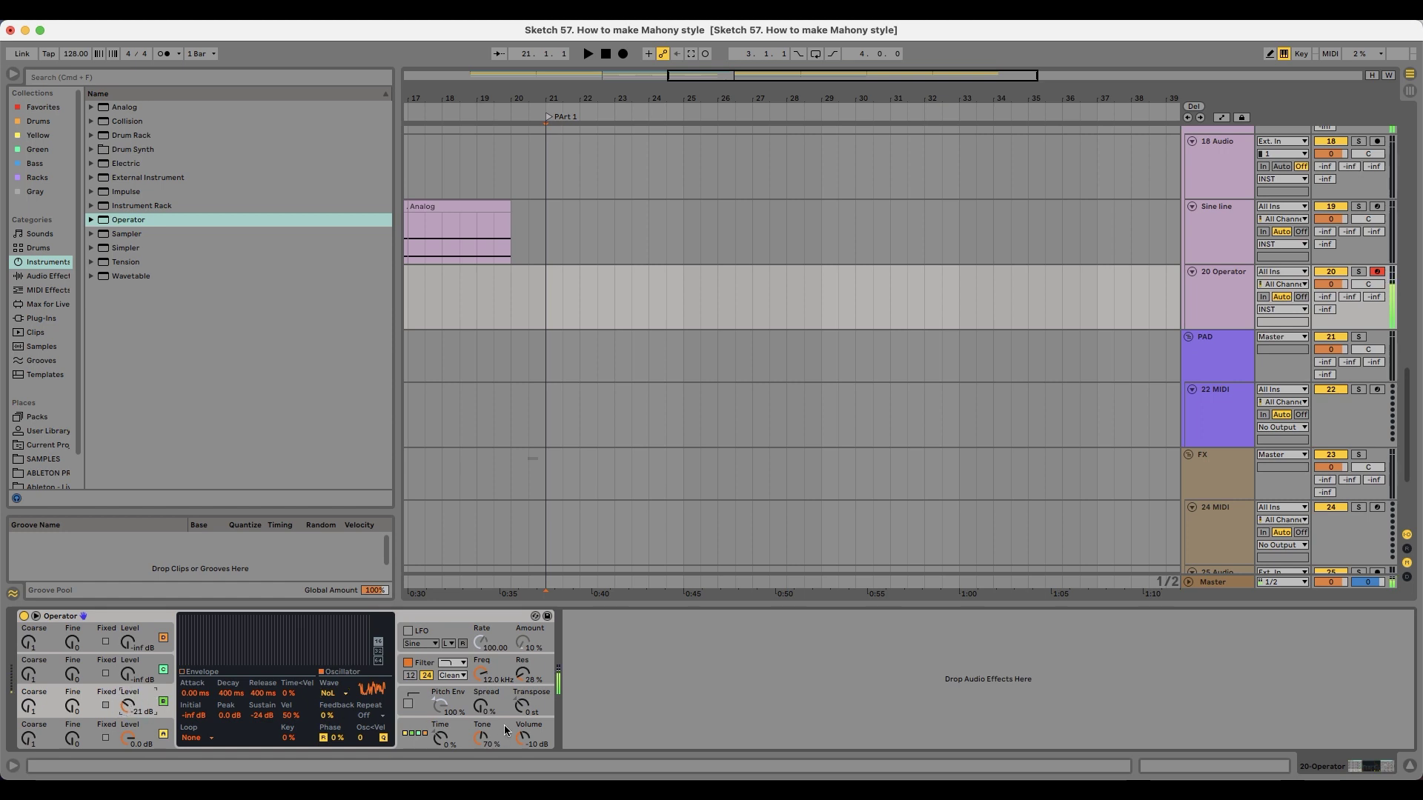
Step: Shorten the release of Operator's oscillator A to 225 ms
left_click(508, 672)
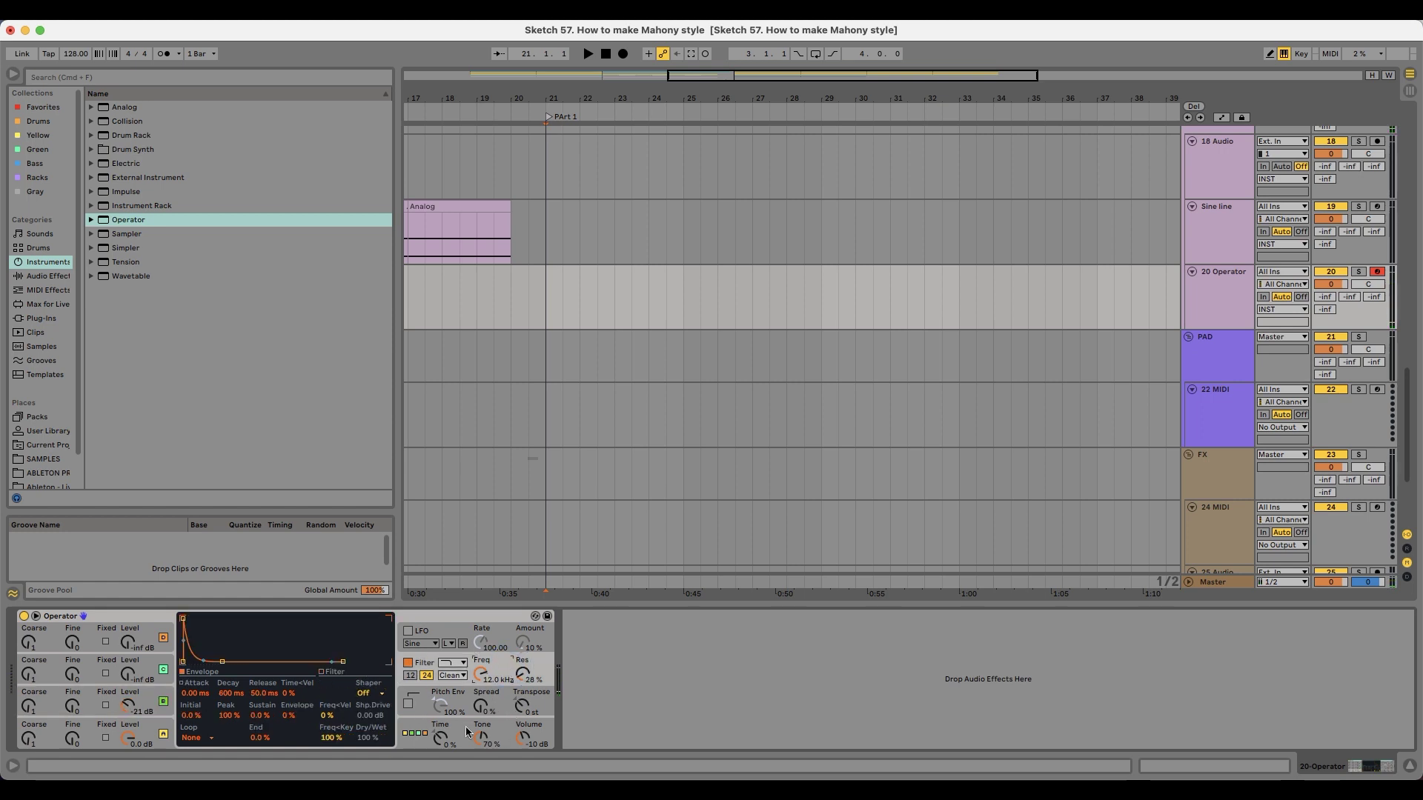
left_click(172, 732)
left_click_drag(270, 695, 269, 715)
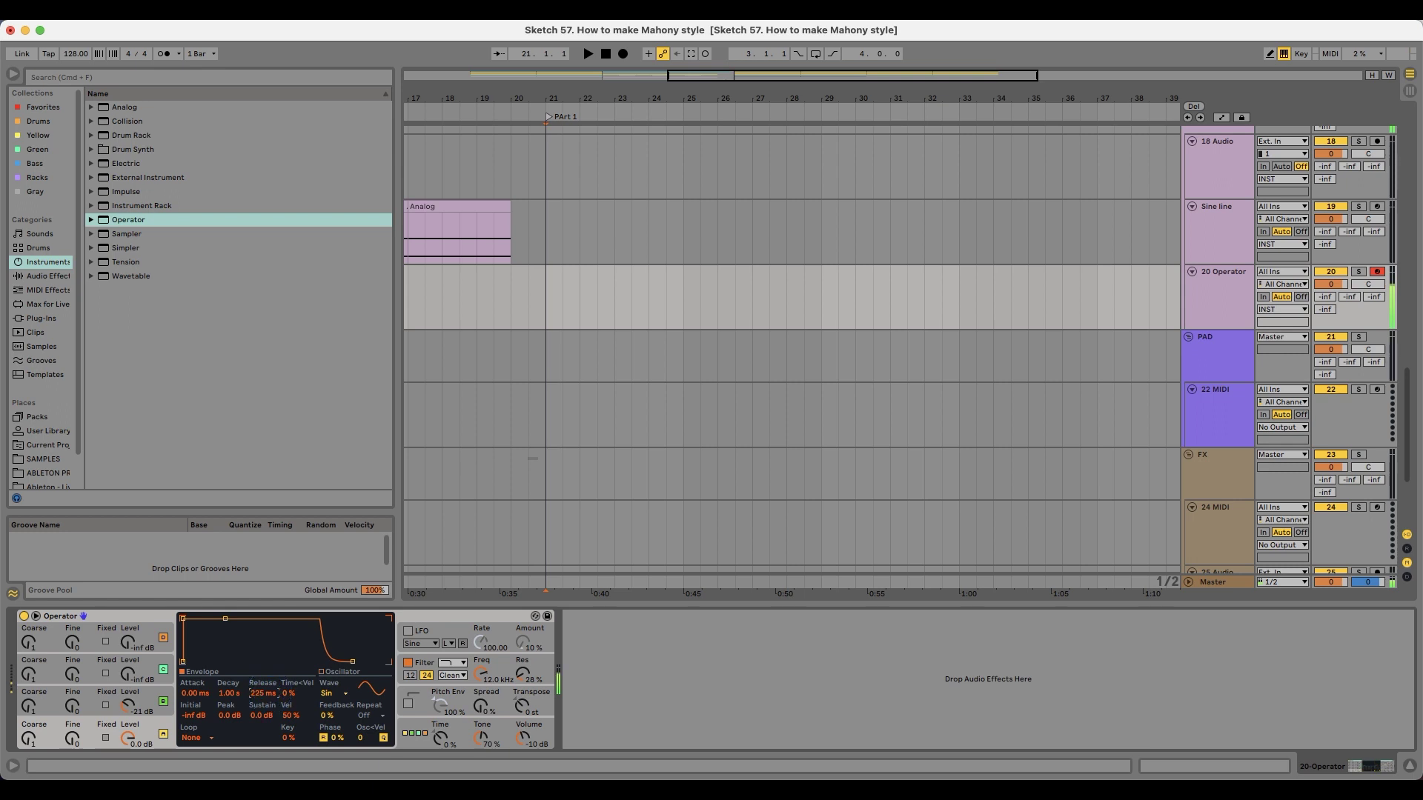
Step: Give oscillator B a 123 ms release, a level of -16 dB and the Noise White waveform
left_click(151, 701)
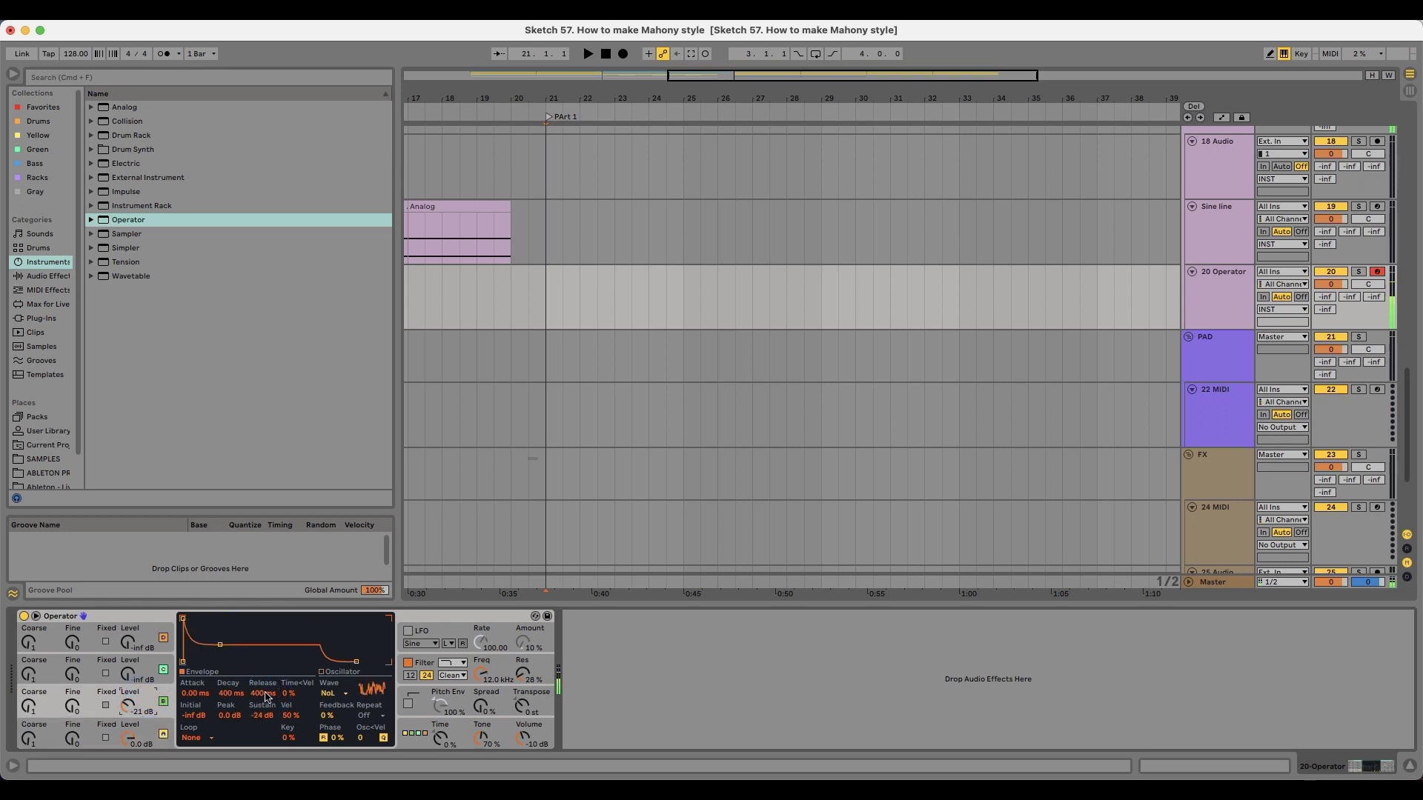
left_click(338, 695)
left_click(354, 681)
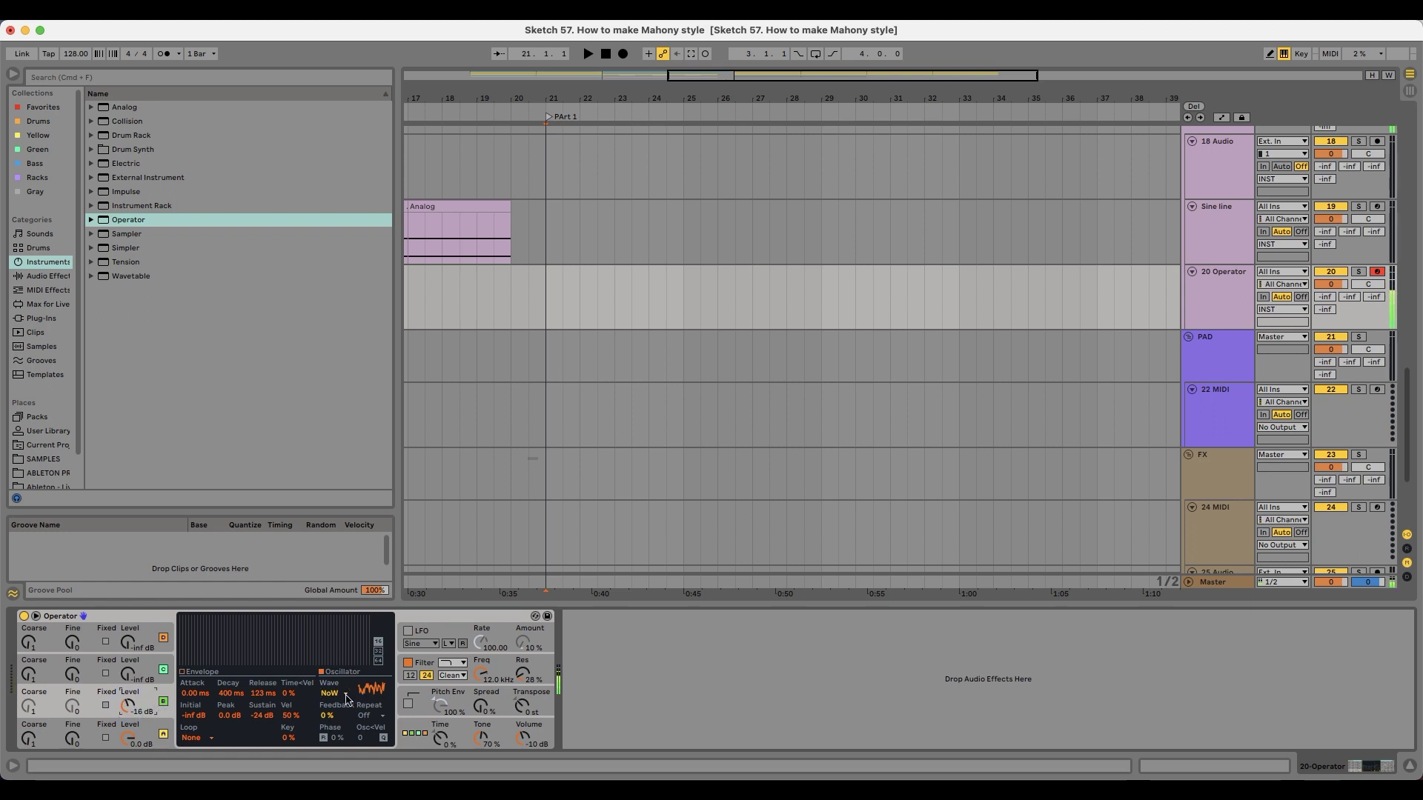
Step: Set Operator's filter to 12.3 kHz and enable the pitch envelope with +18 st initial, +13 st peak, 0.29 ms attack and 29% Spread
left_click_drag(481, 672, 481, 675)
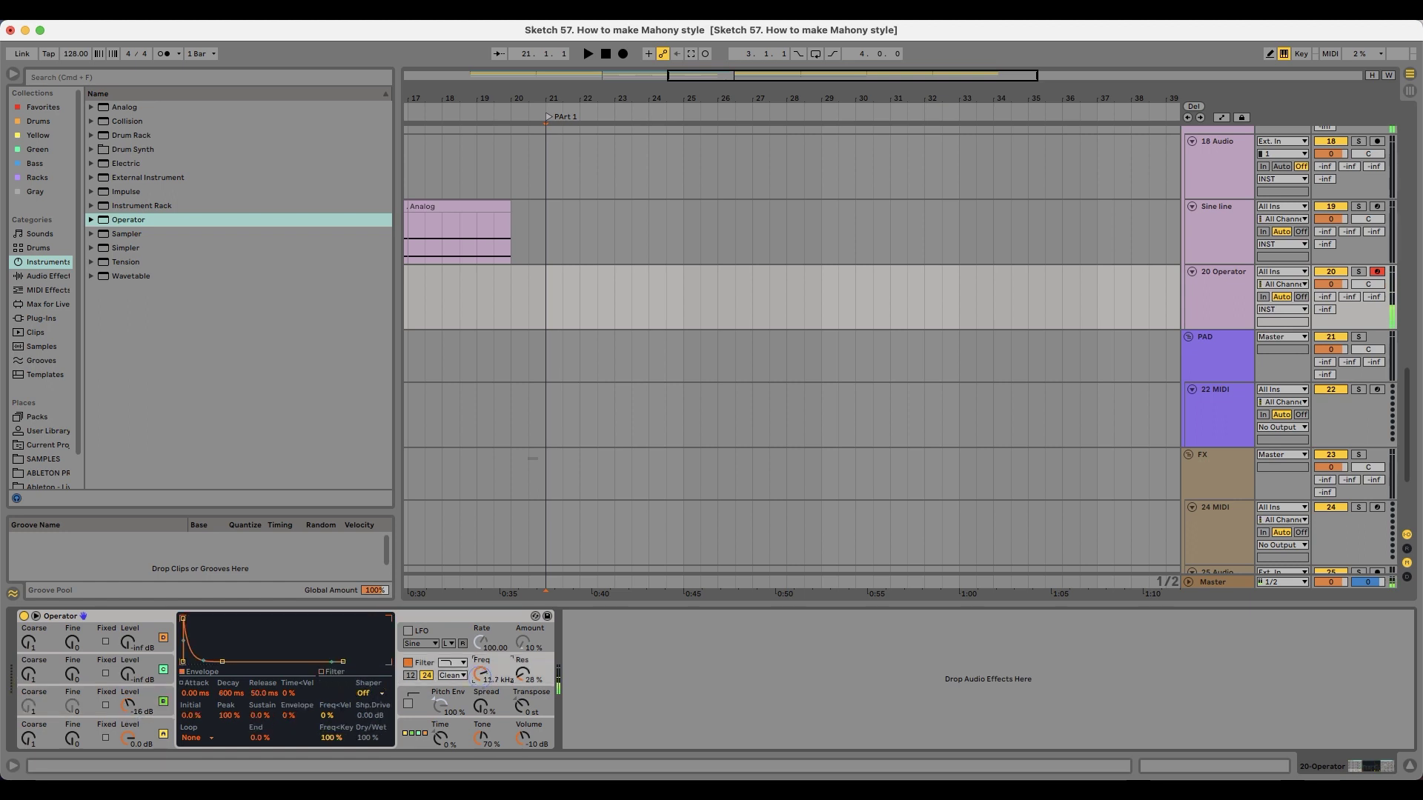
left_click(407, 704)
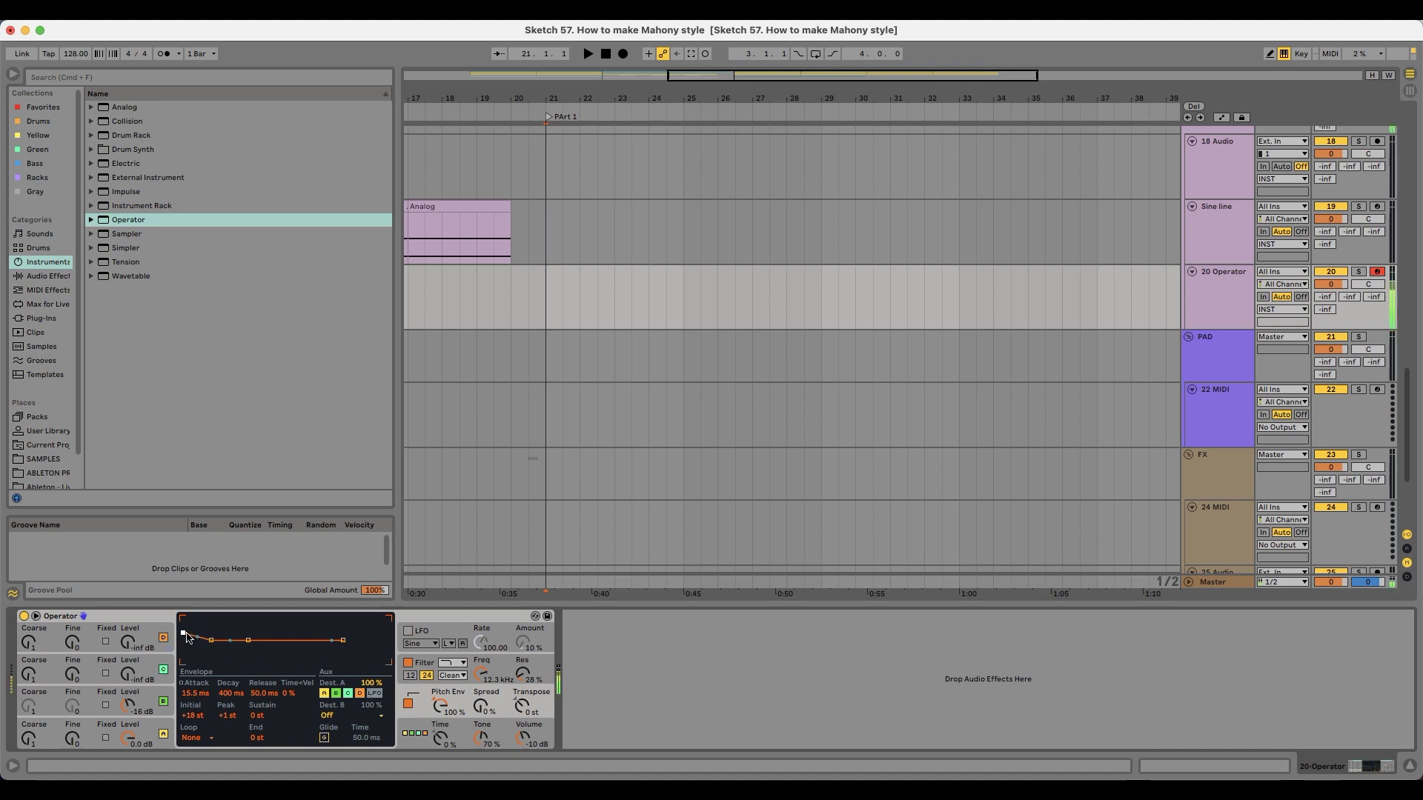
left_click_drag(213, 640, 248, 640)
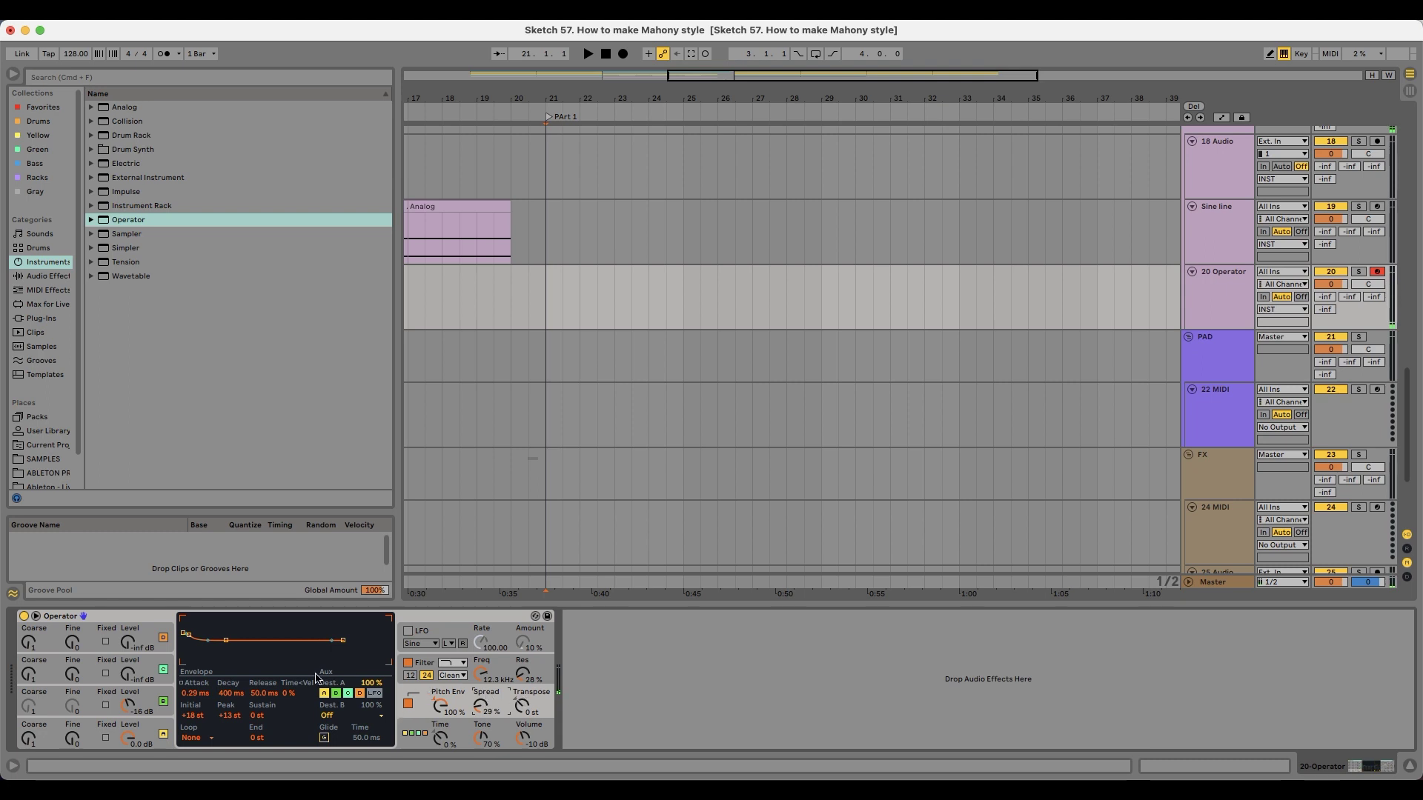
Step: Play the arrangement from 21.1.1 to test the synth, and set its filter to 9.06 kHz with 24% resonance
left_click(548, 290)
key("space")
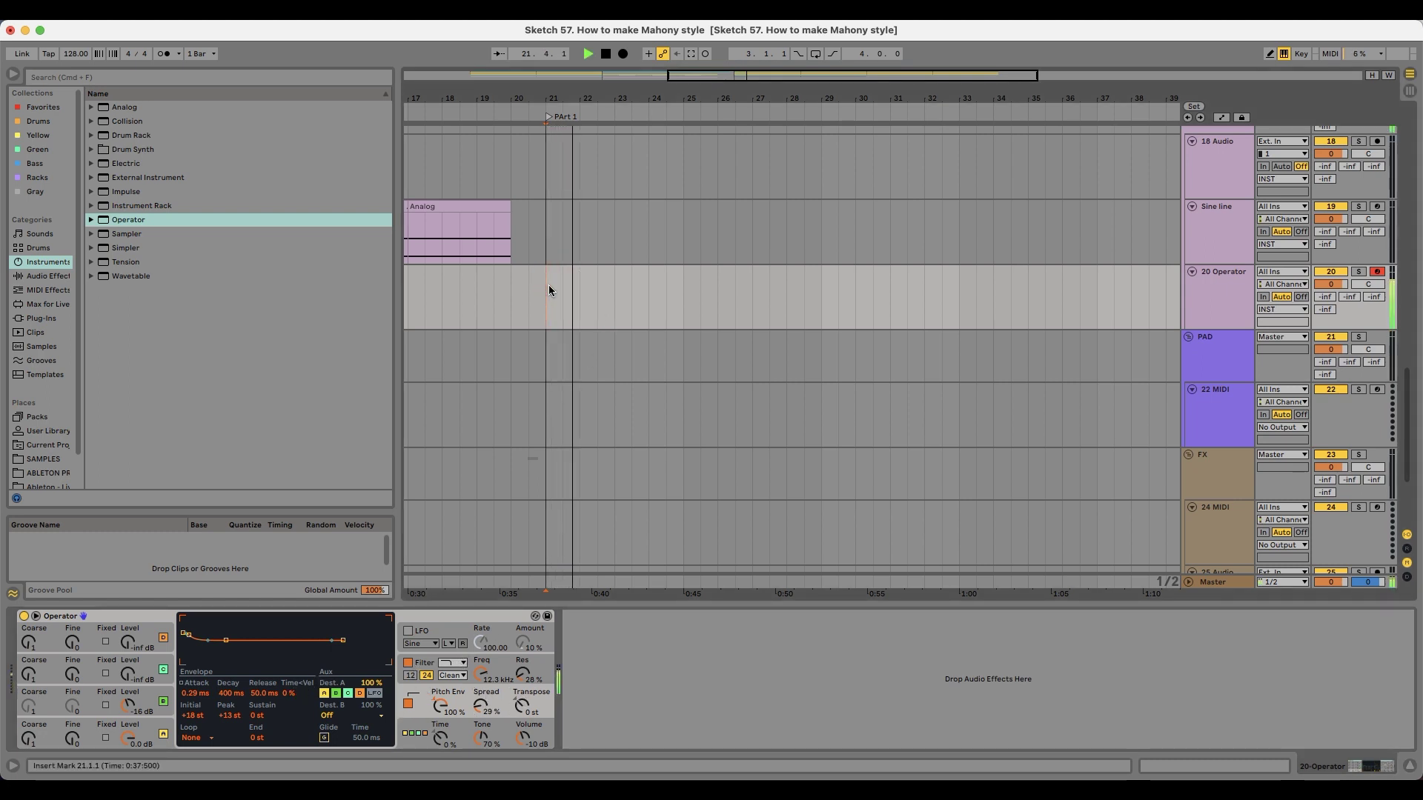
key("space")
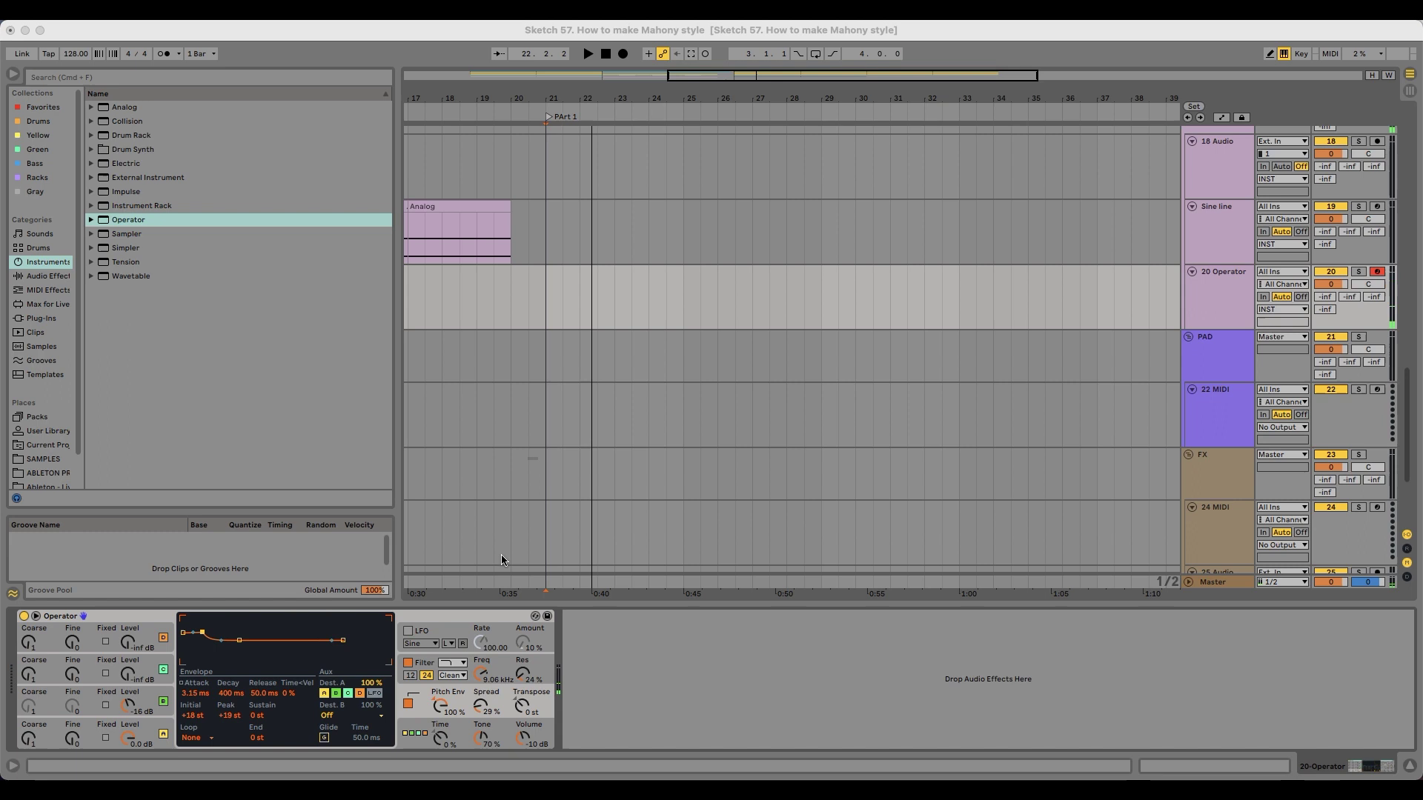
Step: Reshape Operator's pitch envelope to start at -19 st and peak at +16 st with an 86.8 ms attack
left_click(495, 528)
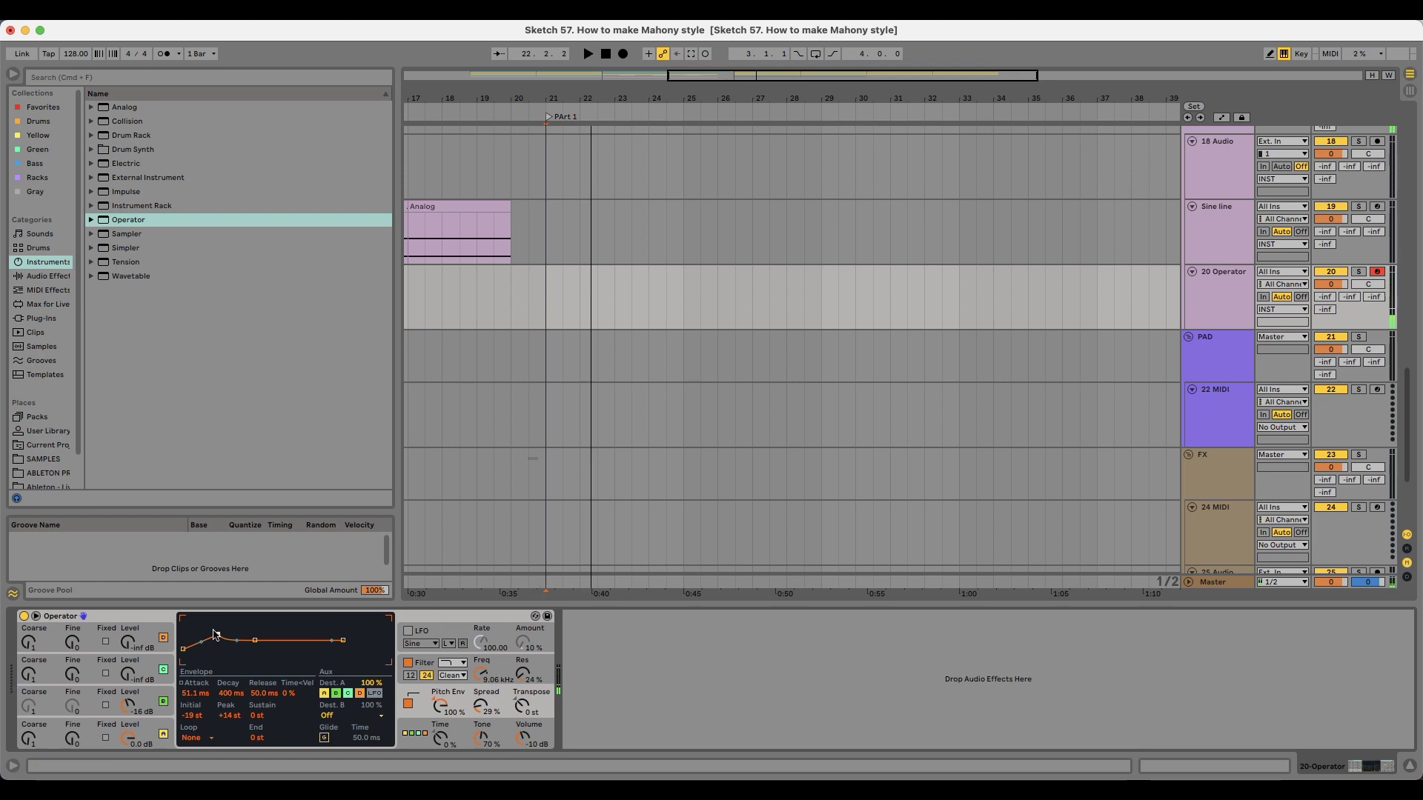
left_click_drag(216, 645, 220, 633)
Step: Try the Saturator presets Mid-Range Phattener, Hot Tubes and Digital Clip Center after Operator
left_click(46, 278)
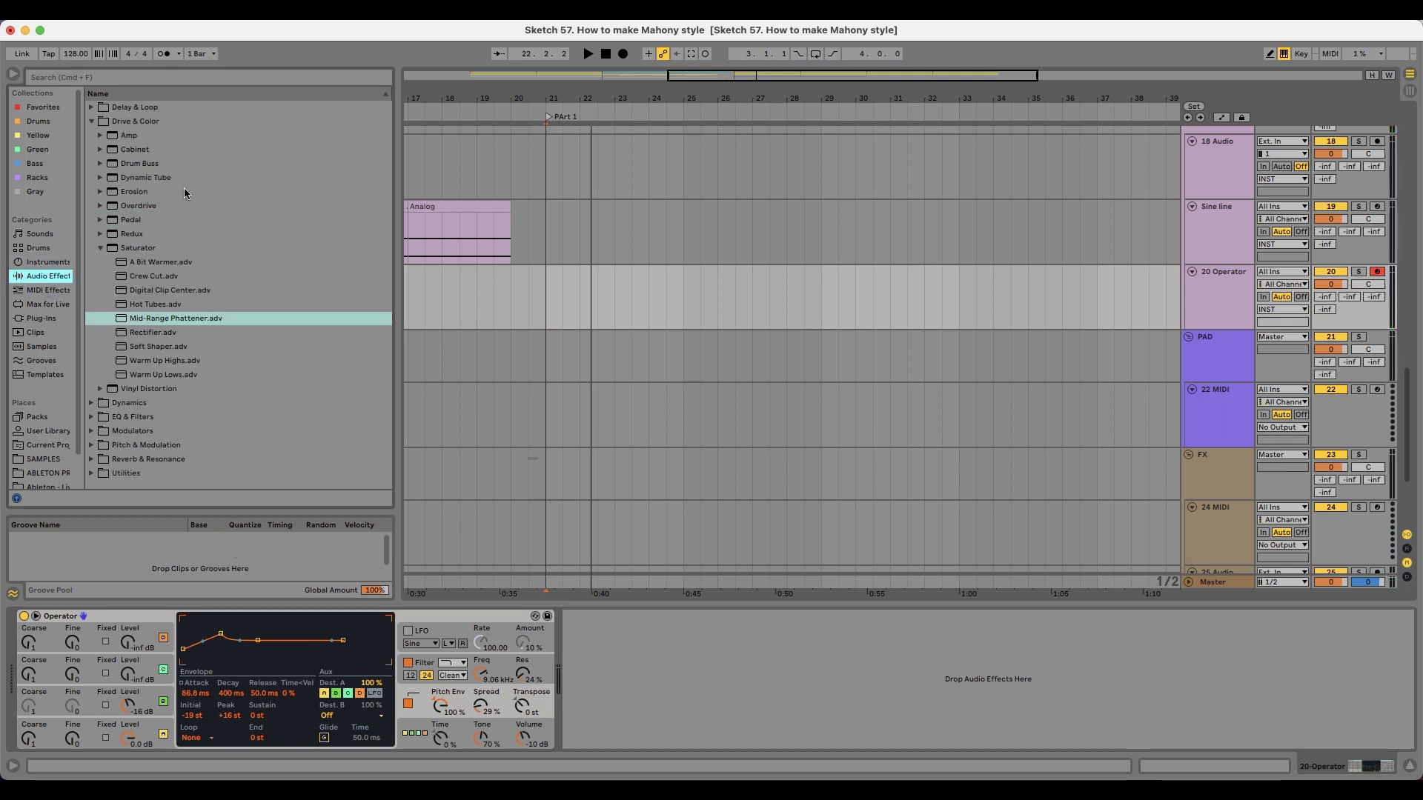
left_click_drag(226, 322, 582, 673)
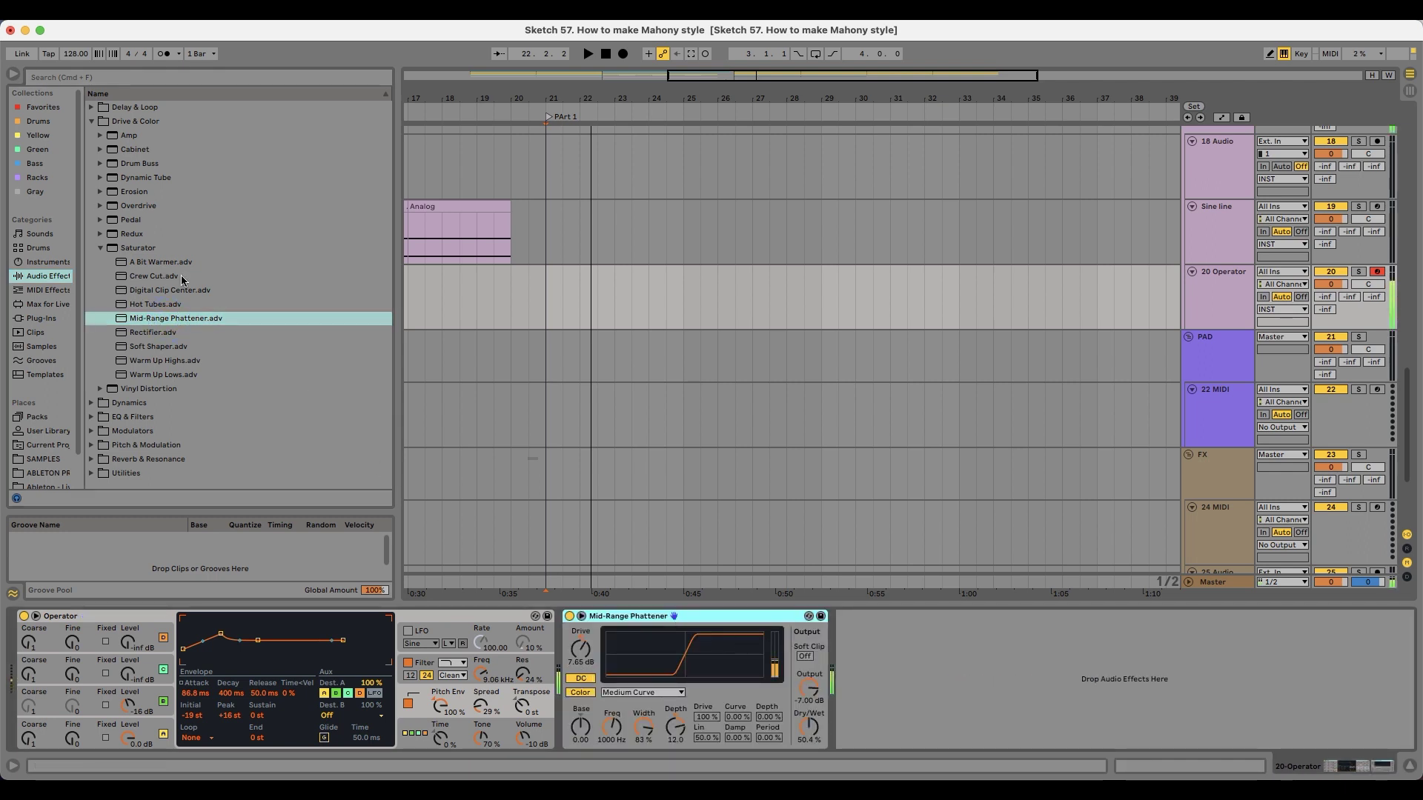
double_click(156, 304)
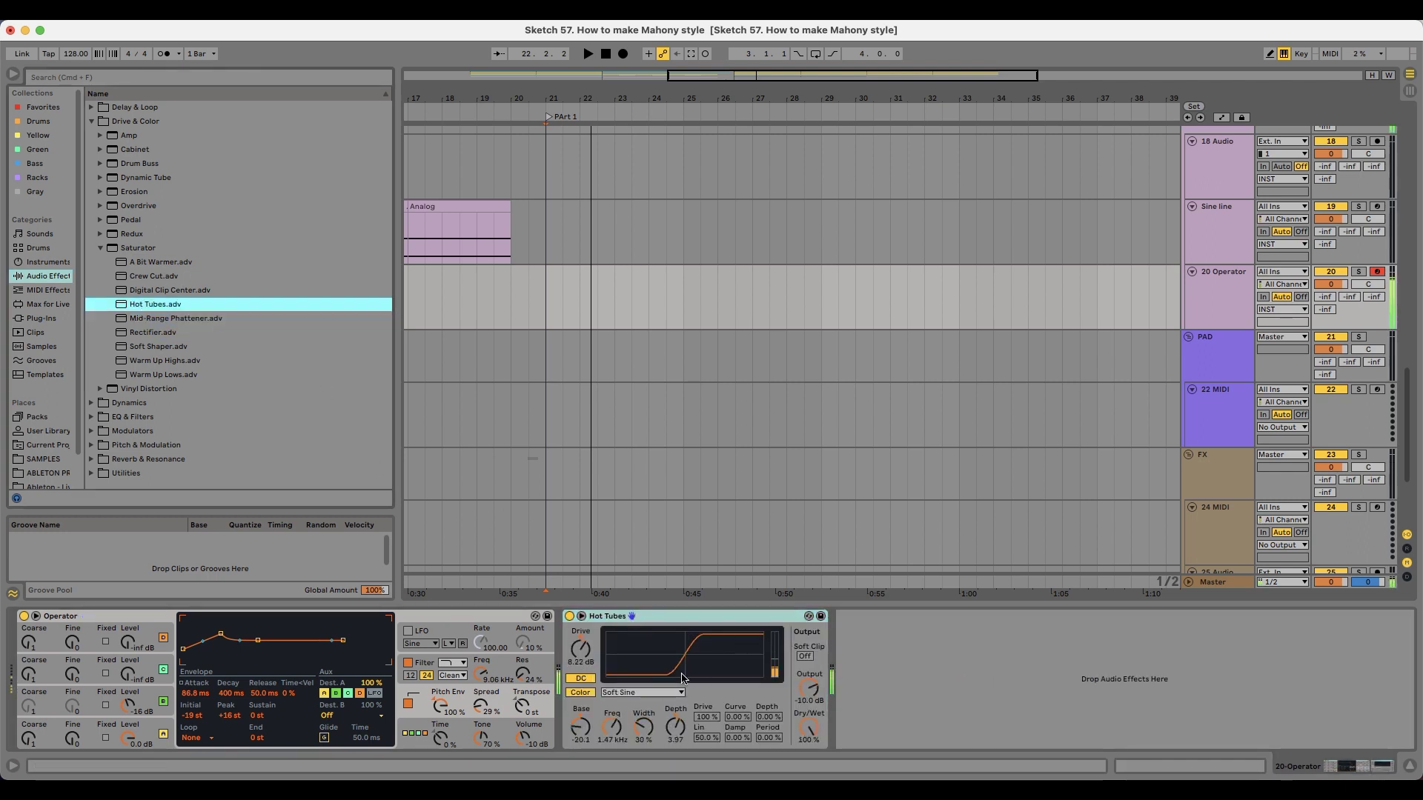
key("Up")
key("Return")
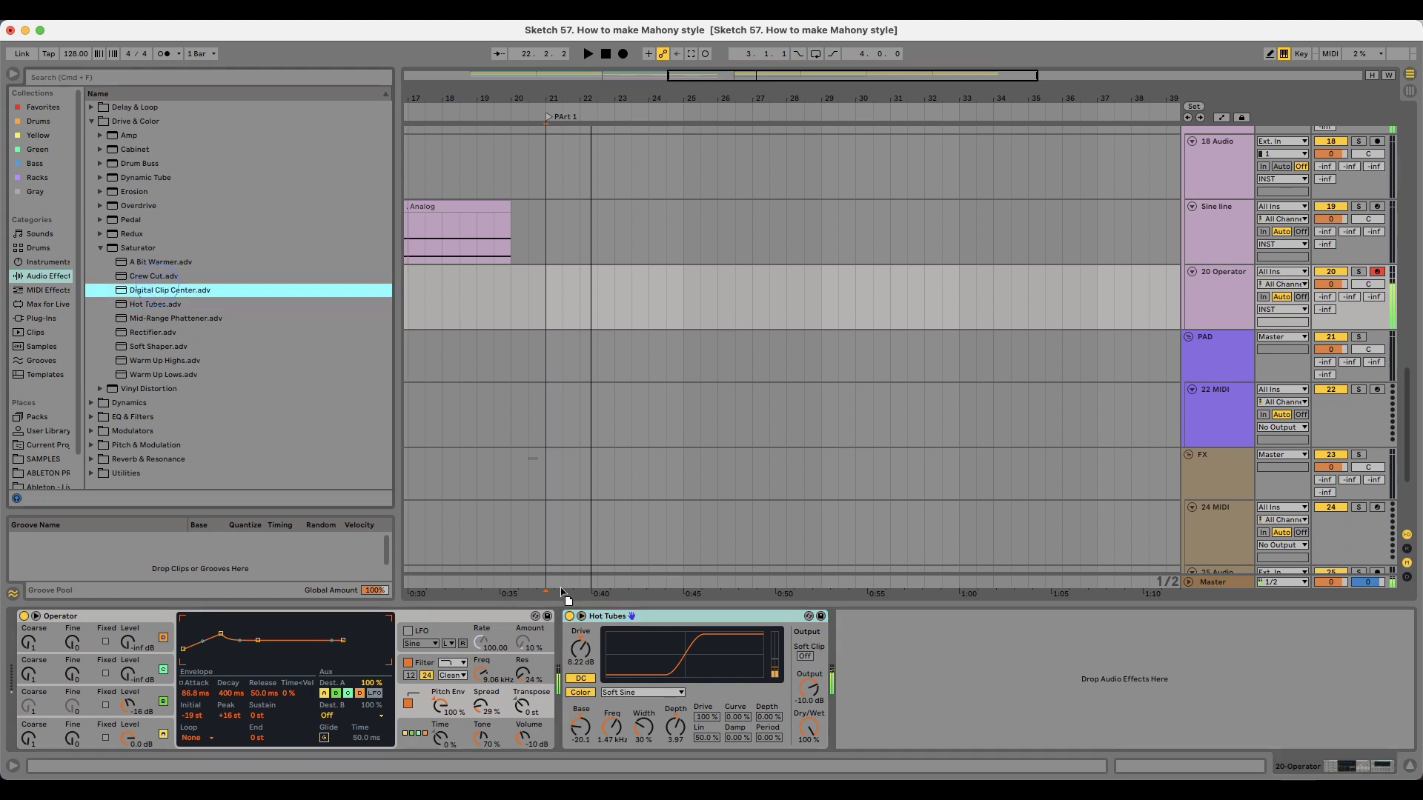
Step: Add the Saturator preset Crew Cut to the Operator track and delete the Digital Clip Center device
double_click(170, 276)
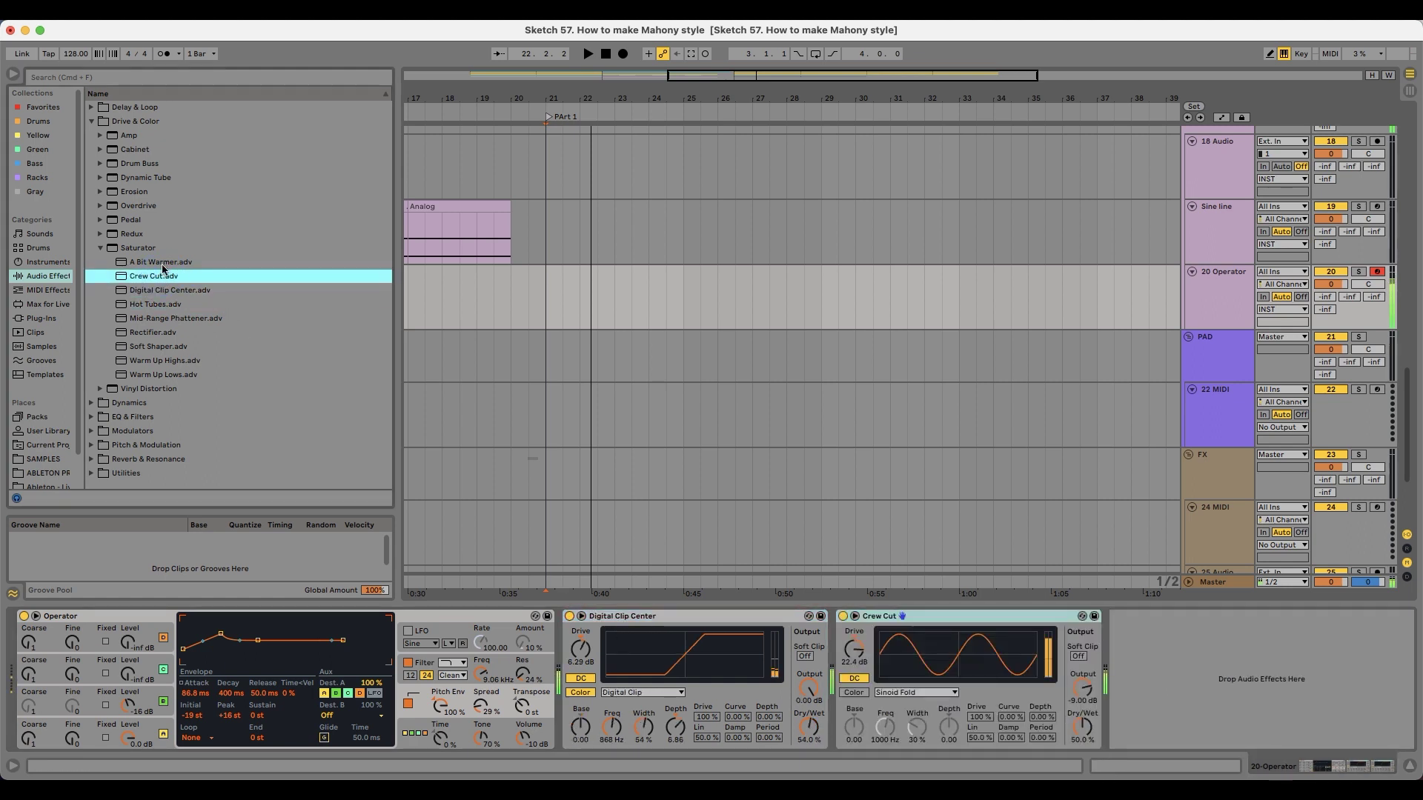
left_click(639, 619)
key("Delete")
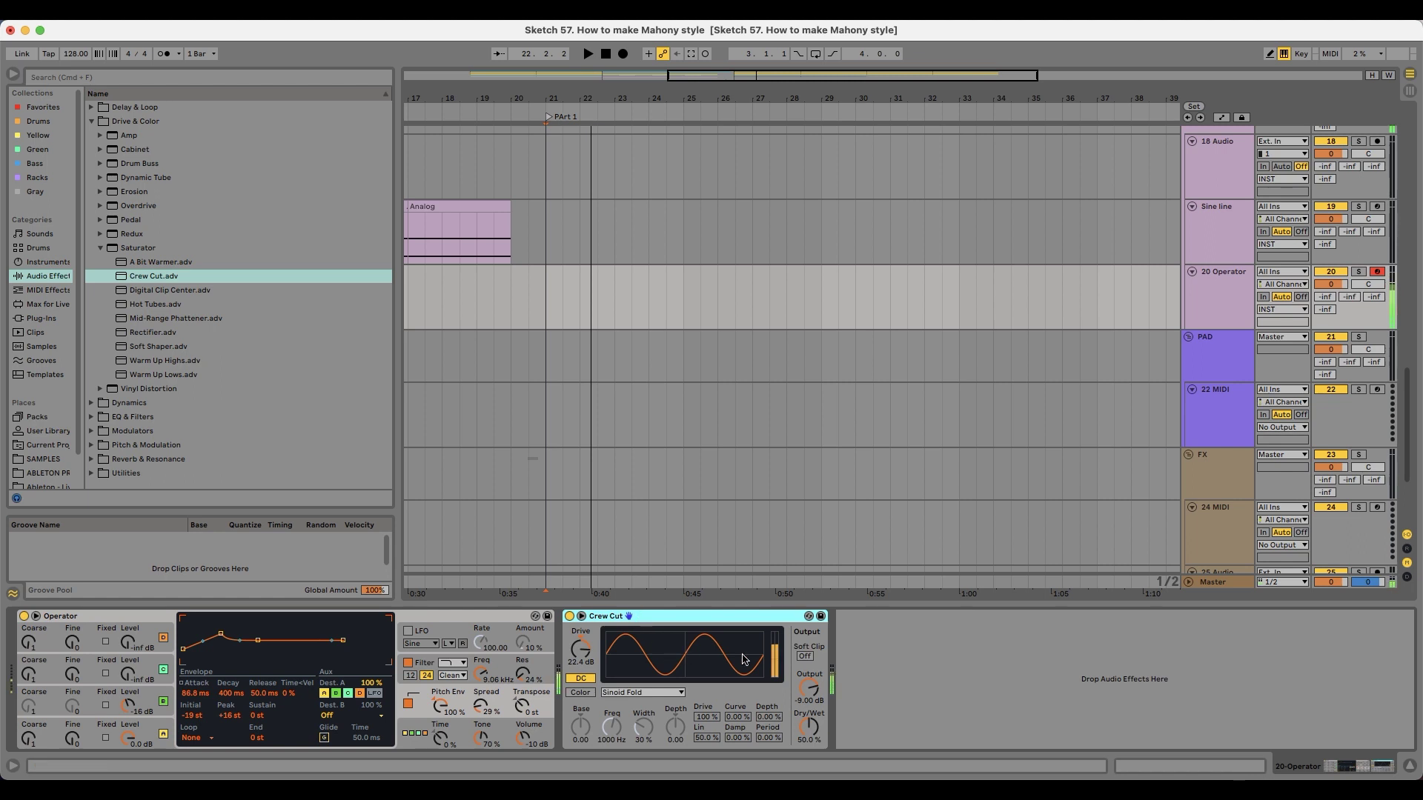
Step: Set Crew Cut's drive to 9.14 dB and Dry/Wet to 77.8%, turn its DC filter off, and compare the effect bypassed
left_click_drag(811, 727, 811, 793)
left_click_drag(811, 727, 810, 738)
left_click_drag(565, 646, 565, 697)
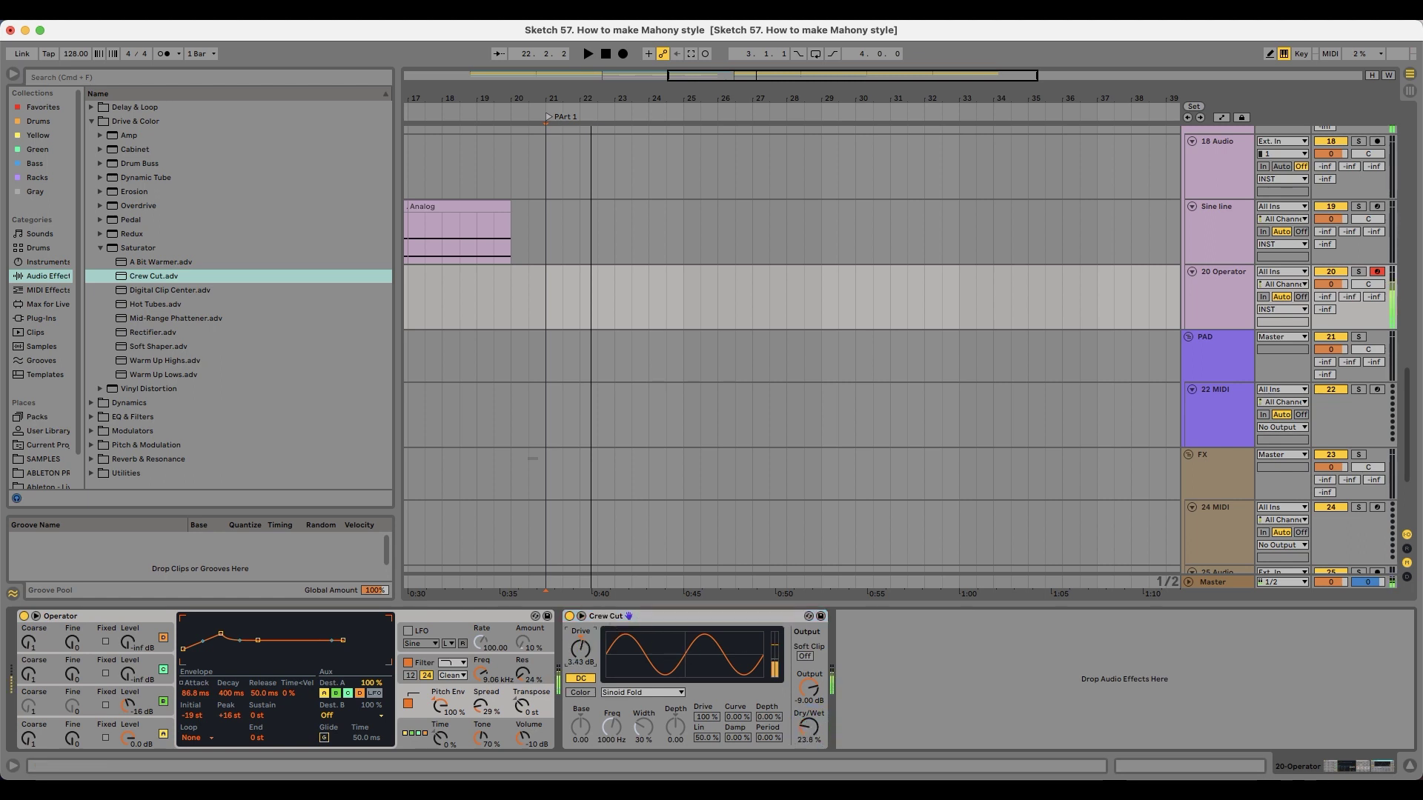
left_click(590, 677)
left_click_drag(797, 730, 797, 715)
left_click(569, 617)
left_click(569, 617)
left_click_drag(581, 649, 580, 661)
Step: Compare Operator with its filter off and on, set the filter frequency to 13.6 kHz, and play the arrangement briefly
left_click(425, 661)
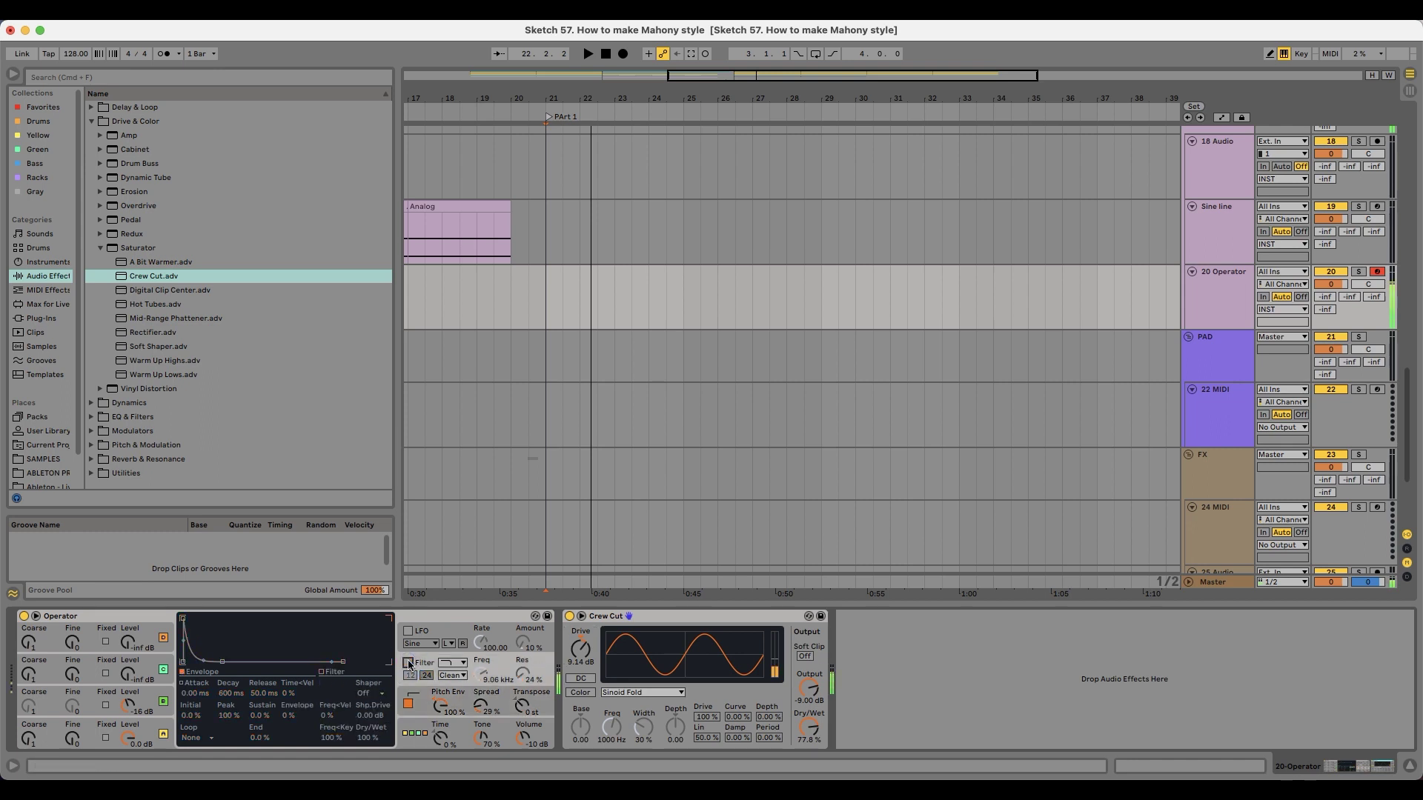
left_click_drag(502, 683, 503, 630)
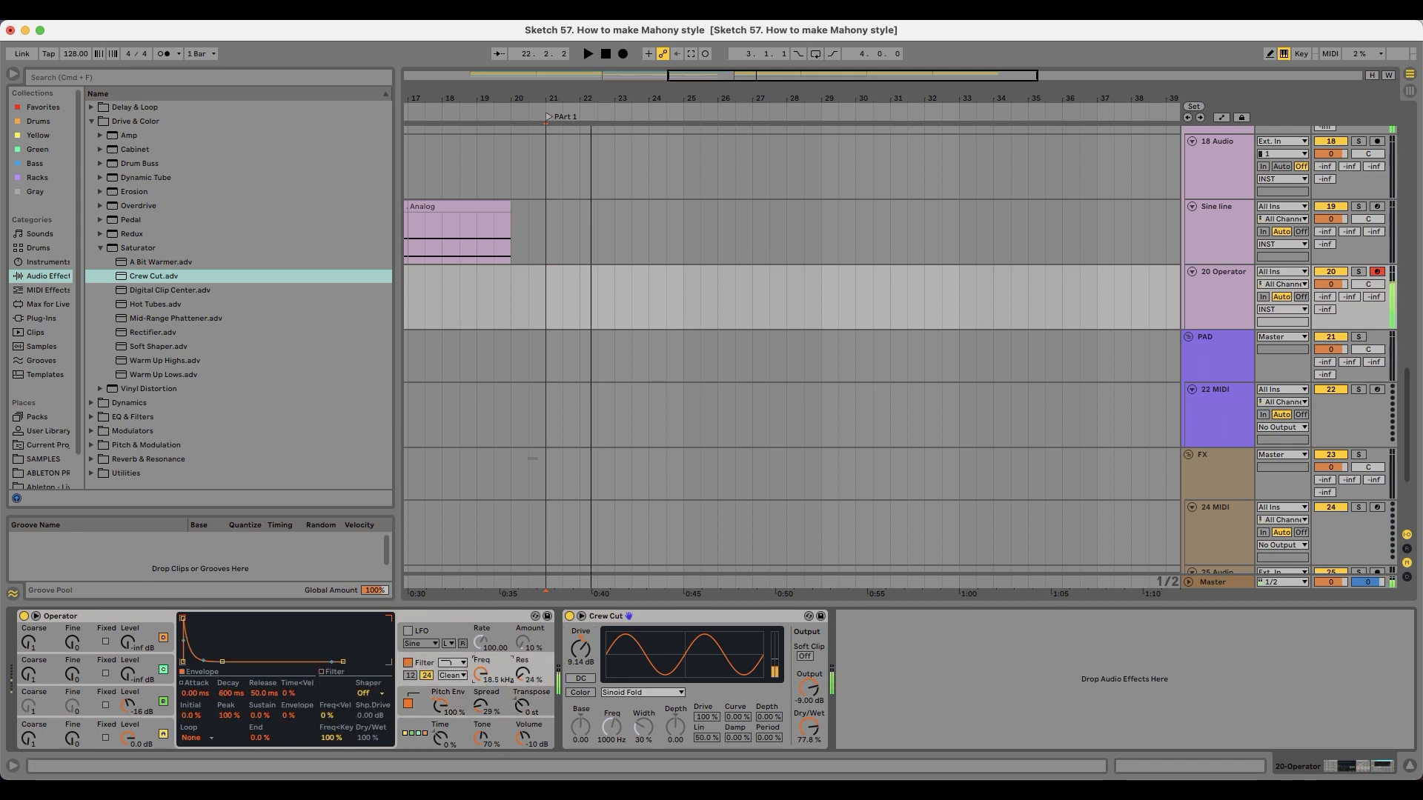
key("space")
key("space")
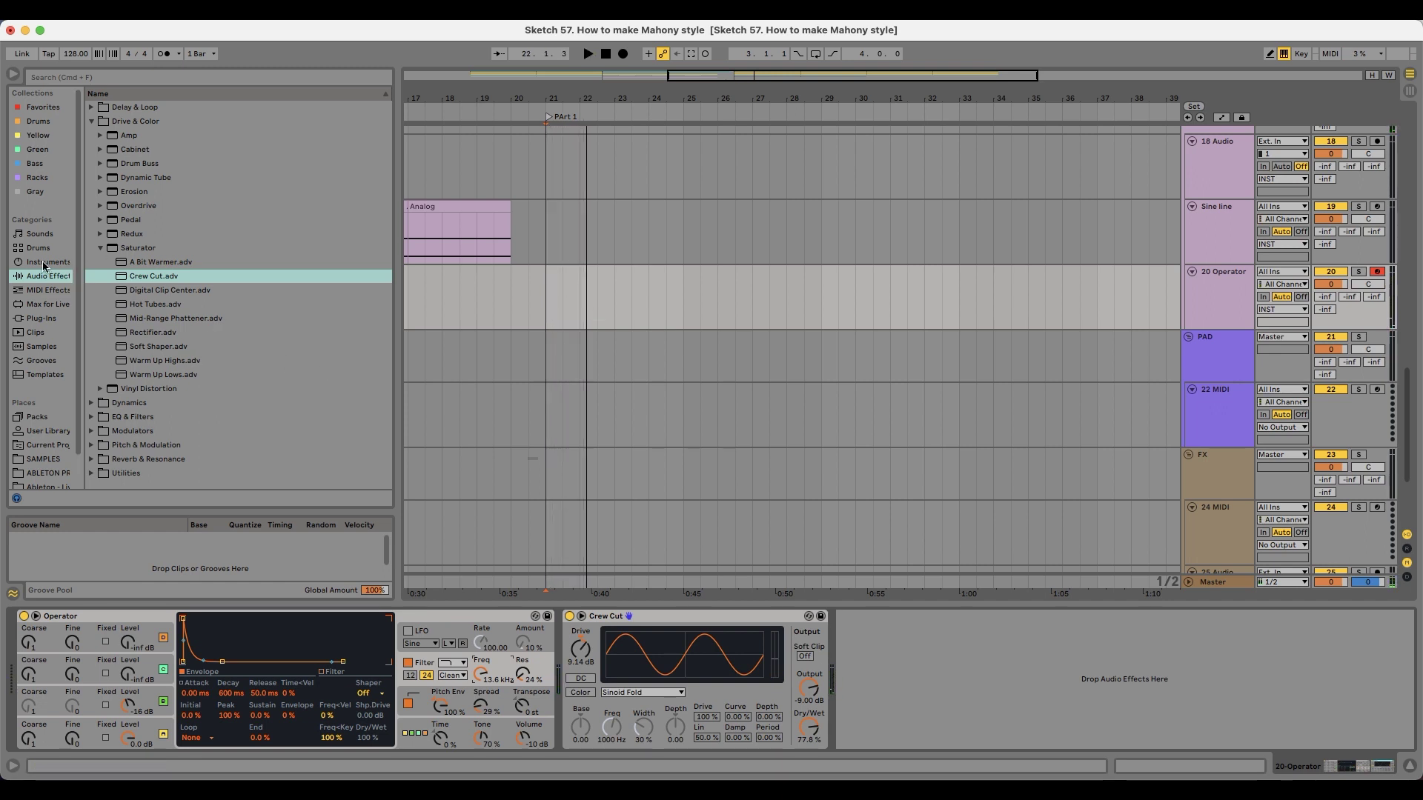
Step: Add the Pedal effect after Crew Cut, switch it to Distort and lower its Dry/Wet to about 38%
left_click(138, 247)
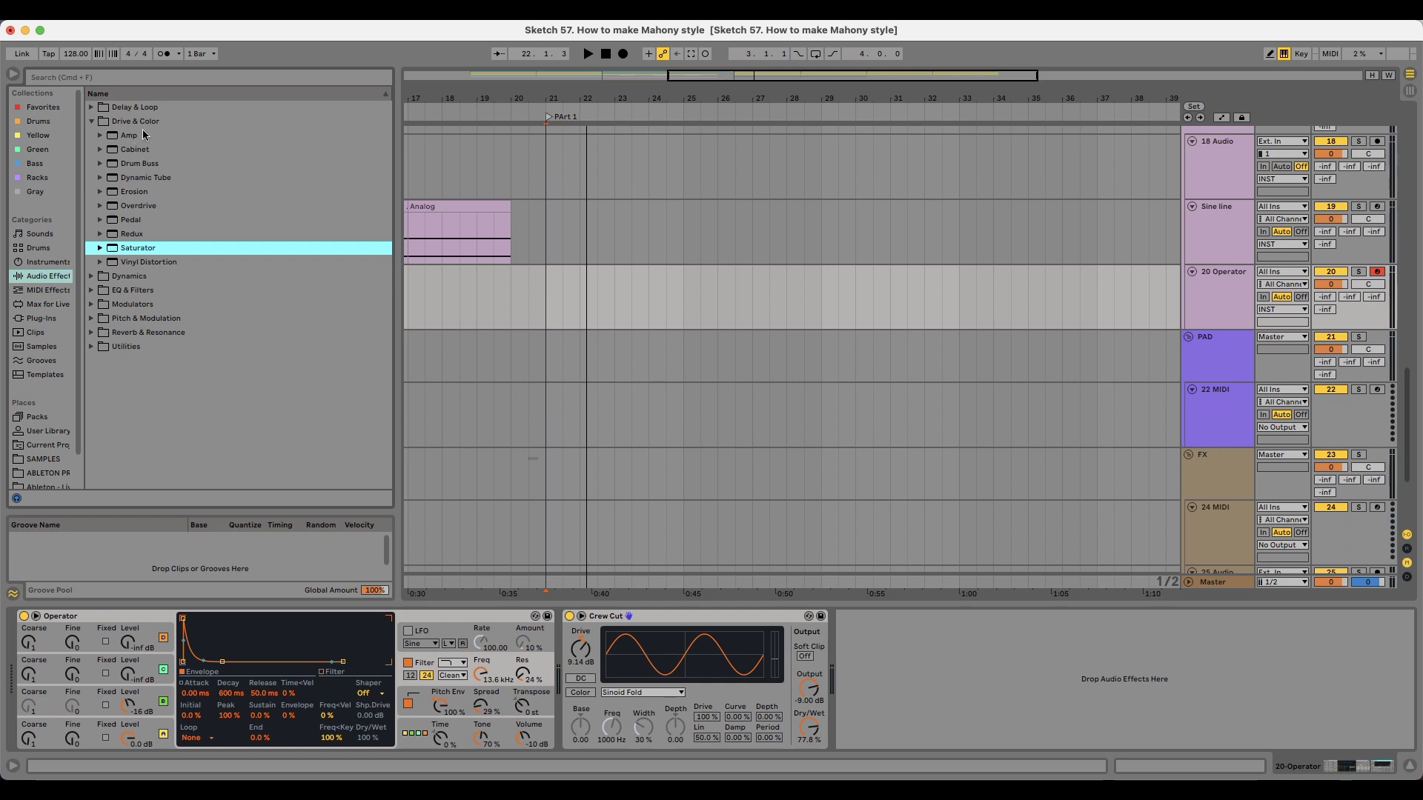
left_click_drag(122, 223, 845, 659)
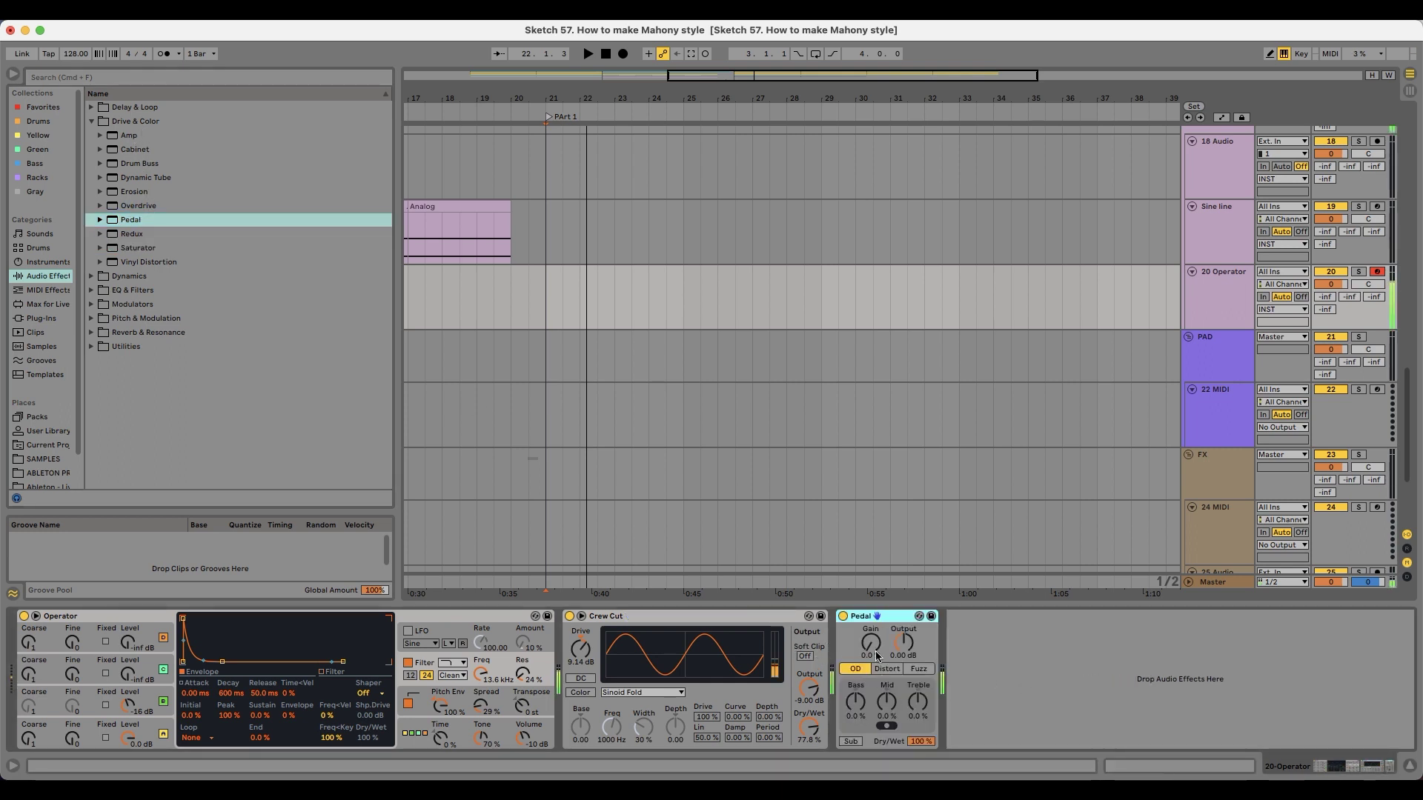
left_click(887, 668)
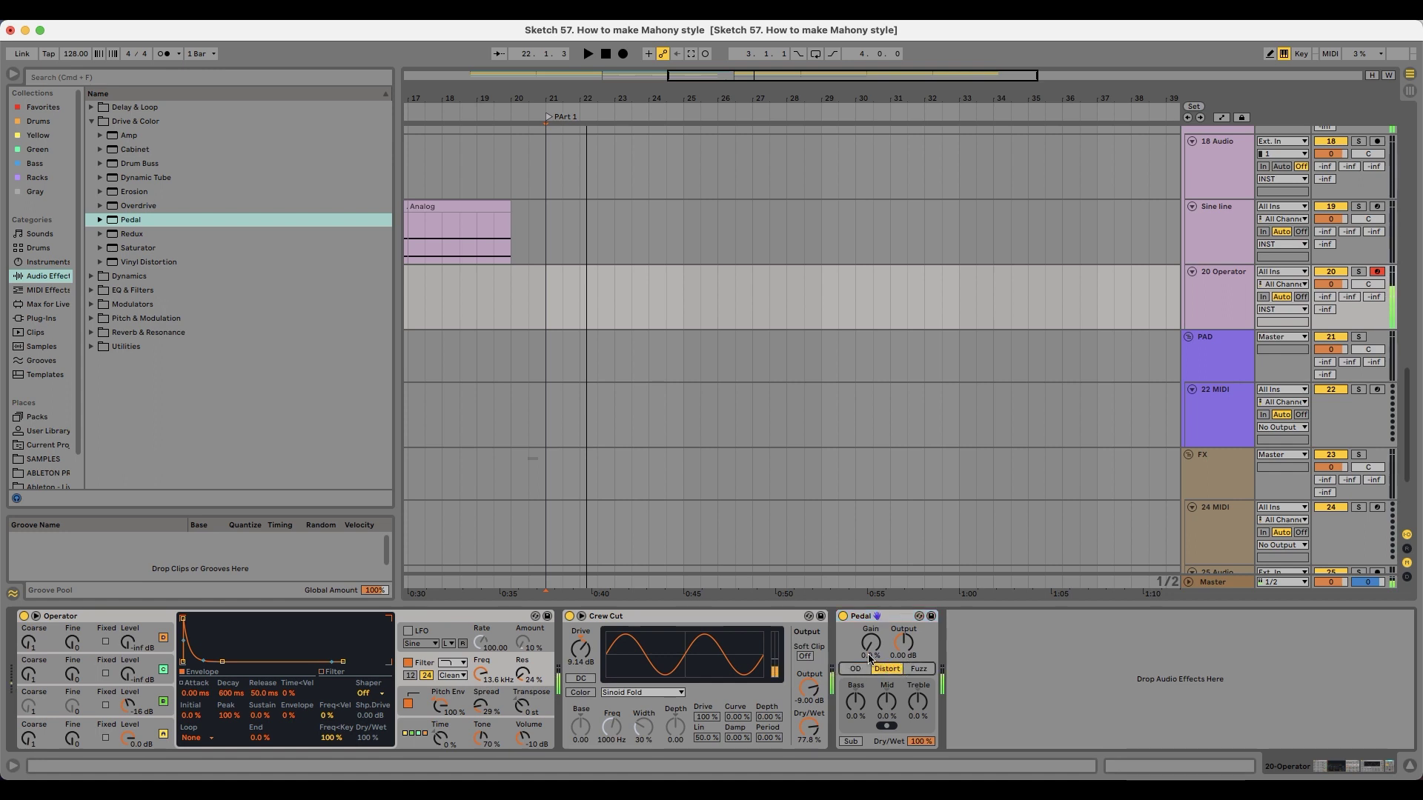
left_click_drag(919, 743, 919, 797)
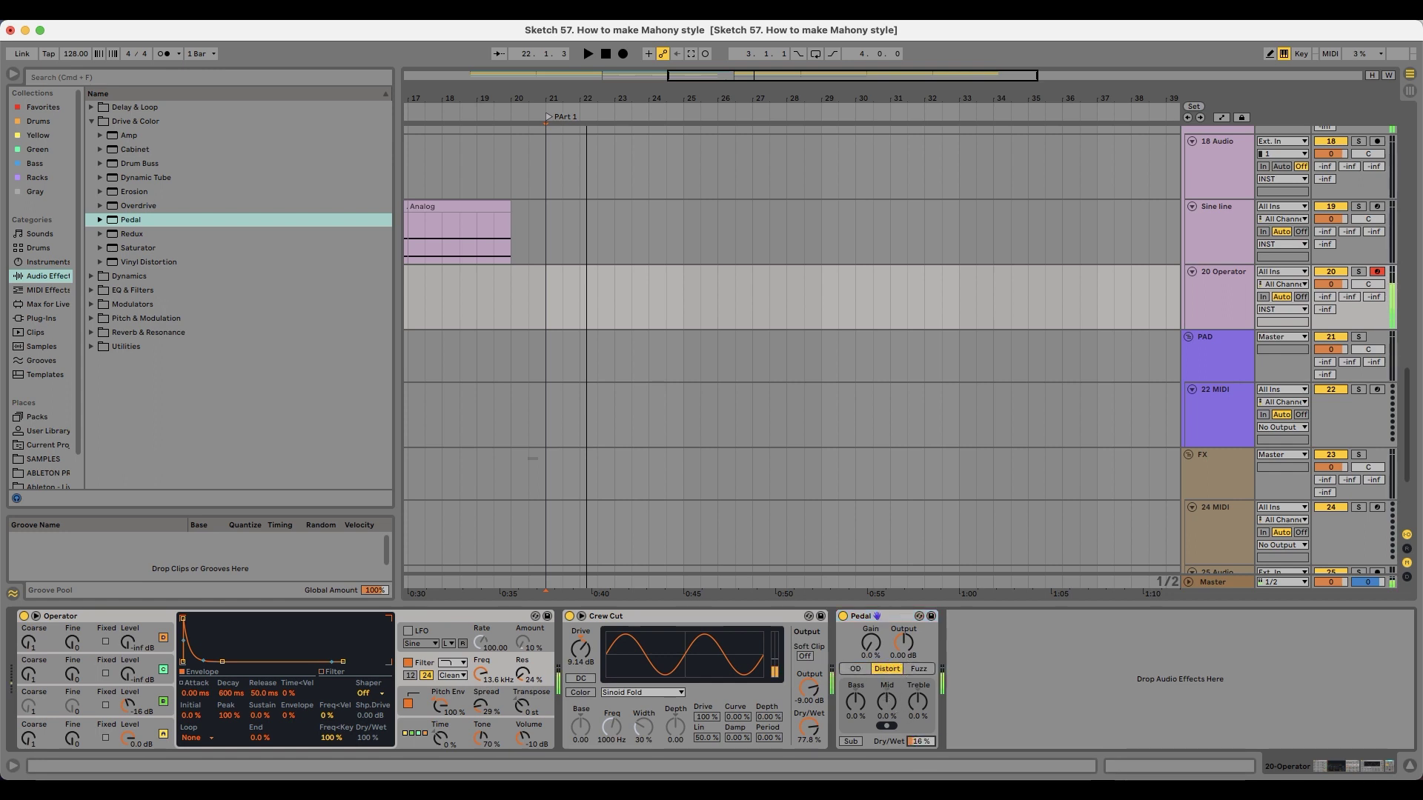
left_click_drag(919, 741, 919, 748)
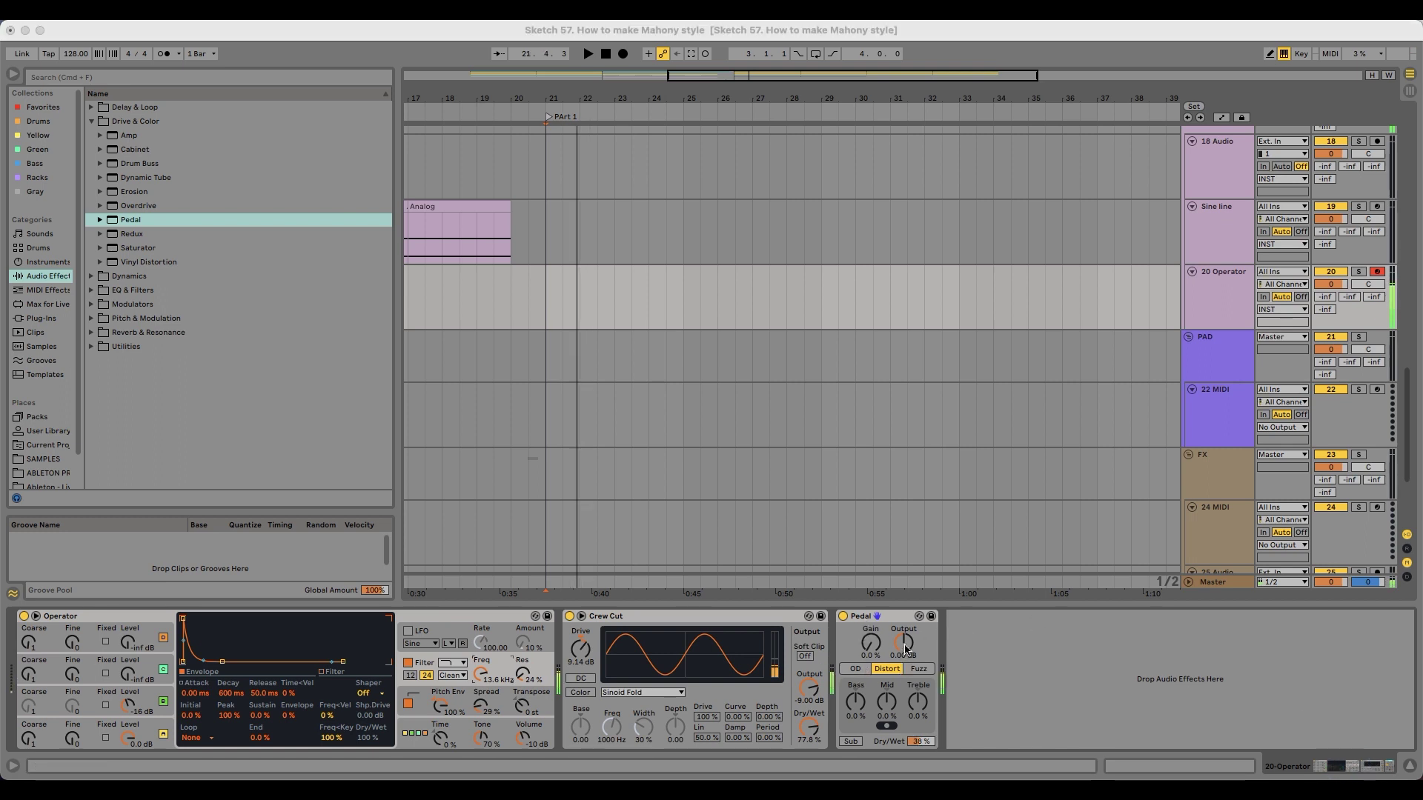
Step: Compare the sound with Pedal on and off, and set Dry/Wet to 21% on Pedal and 44.4% on Crew Cut
left_click(844, 617)
left_click(843, 617)
left_click(843, 617)
left_click(844, 618)
left_click(843, 618)
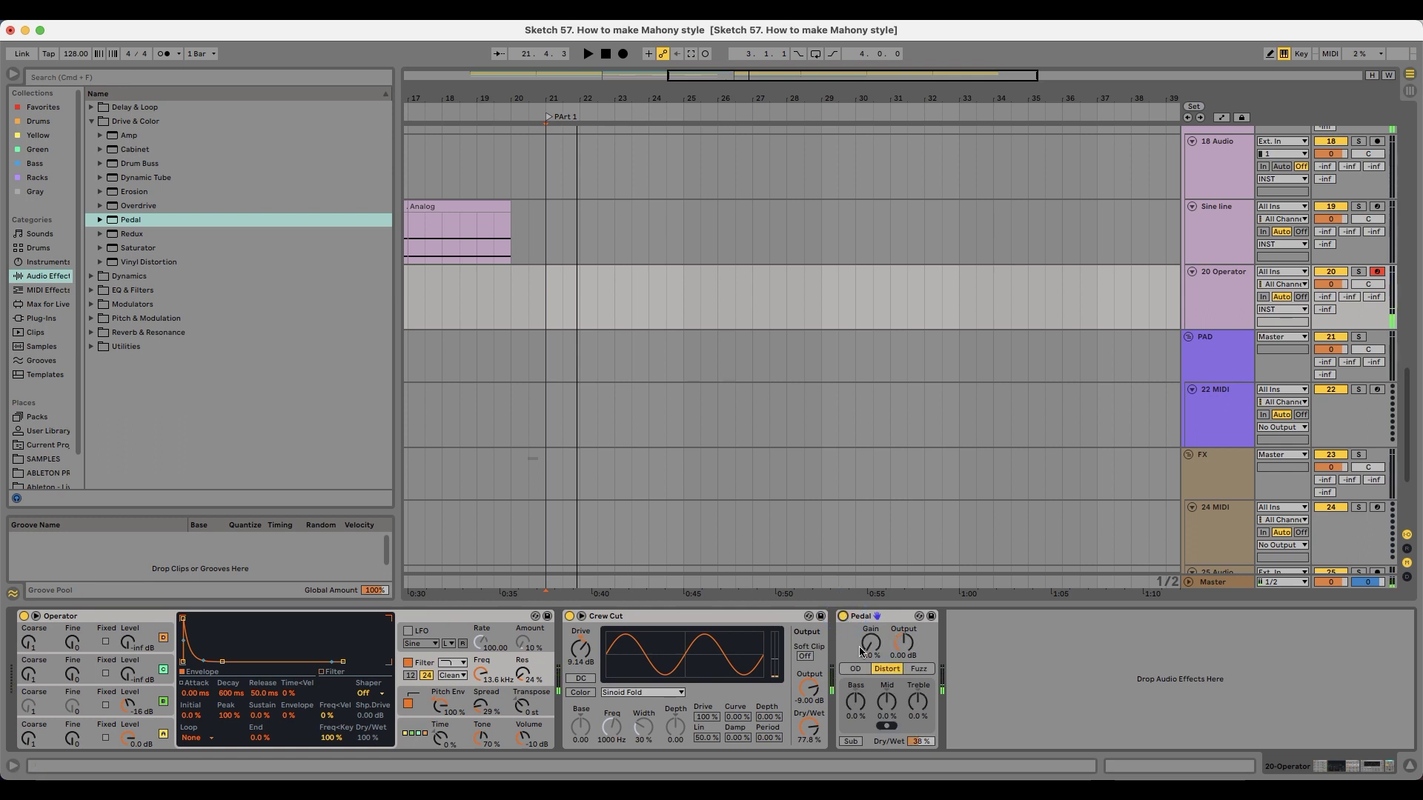
left_click_drag(920, 742, 921, 754)
mouse_move(809, 728)
left_mouse_down()
mouse_move(808, 771)
mouse_move(809, 727)
left_mouse_up()
Step: Try the Redux effect between Operator and Crew Cut, and delete it
left_click(130, 235)
left_click_drag(730, 593, 590, 689)
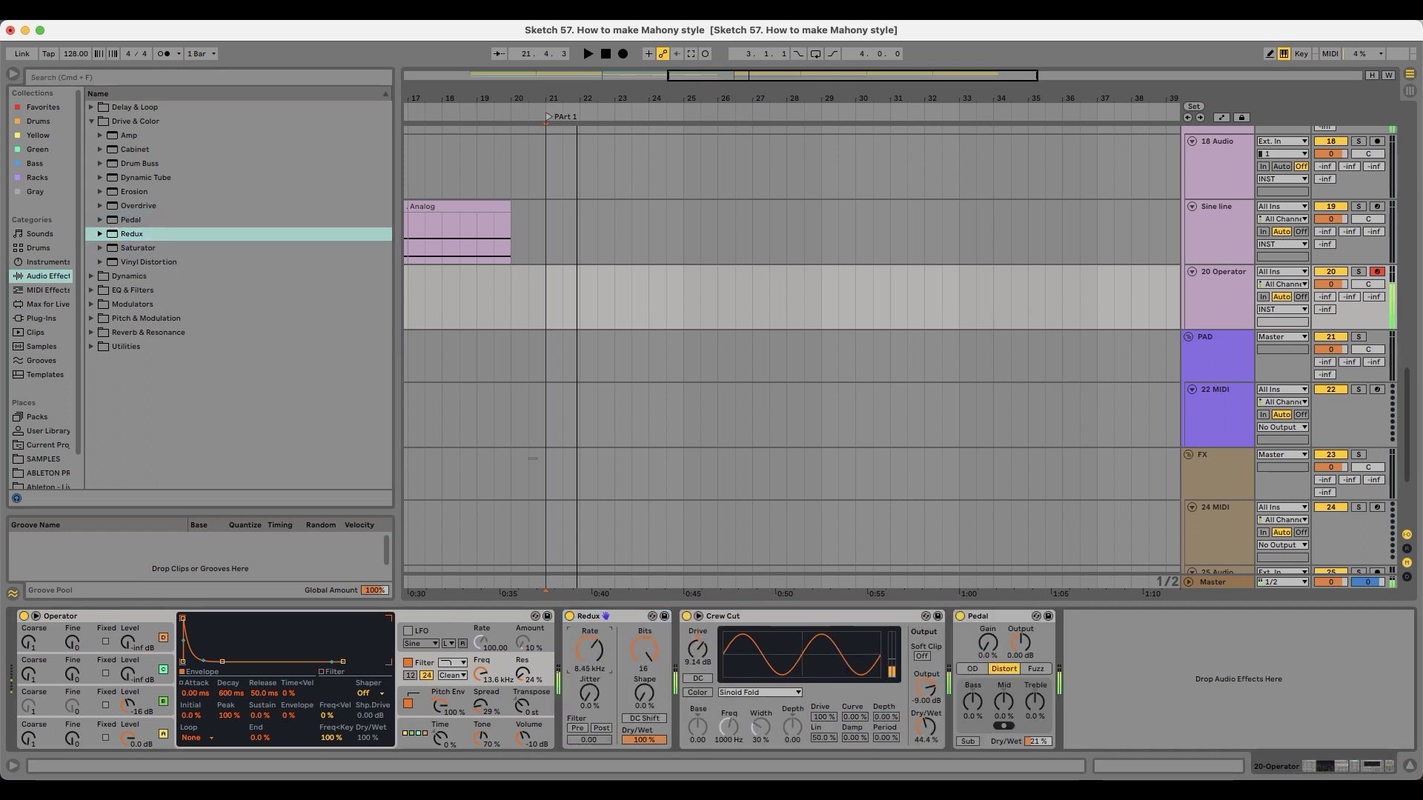
left_click(609, 619)
key("Delete")
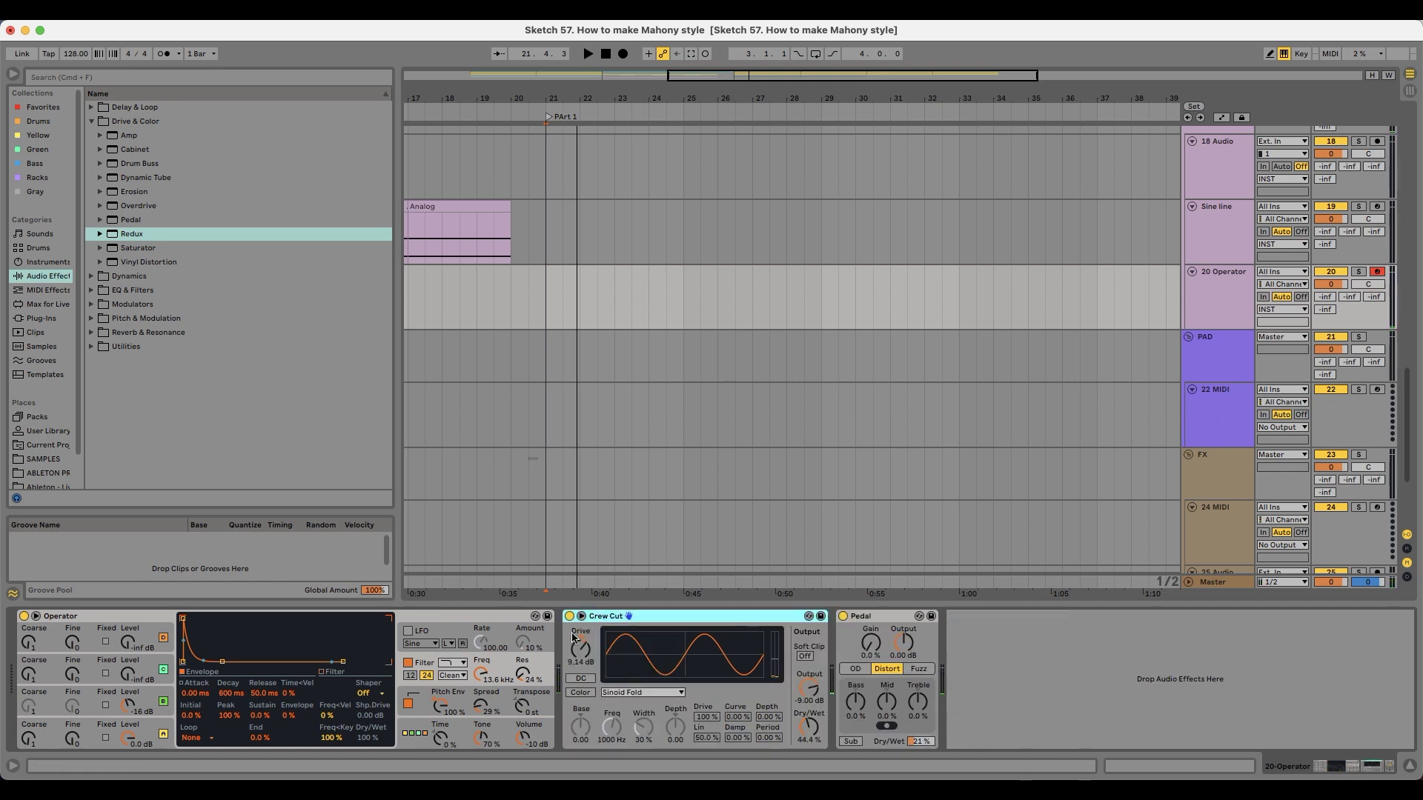
Step: Raise the level of Operator's noise oscillator B to -13 dB
left_click_drag(130, 714, 129, 708)
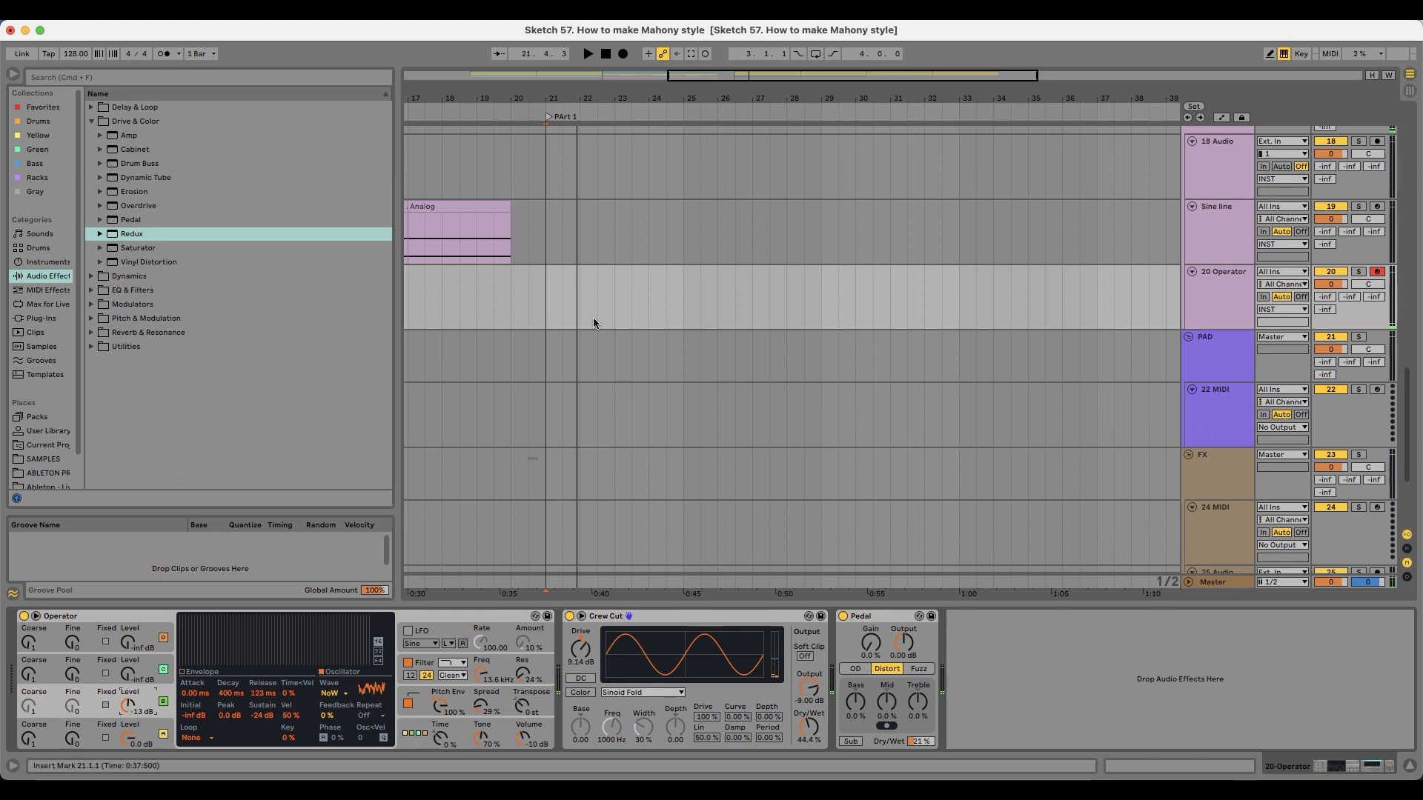
Step: Record a four-bar MIDI clip on the Operator track from bar 21 and duplicate it up to bar 37
left_click(623, 54)
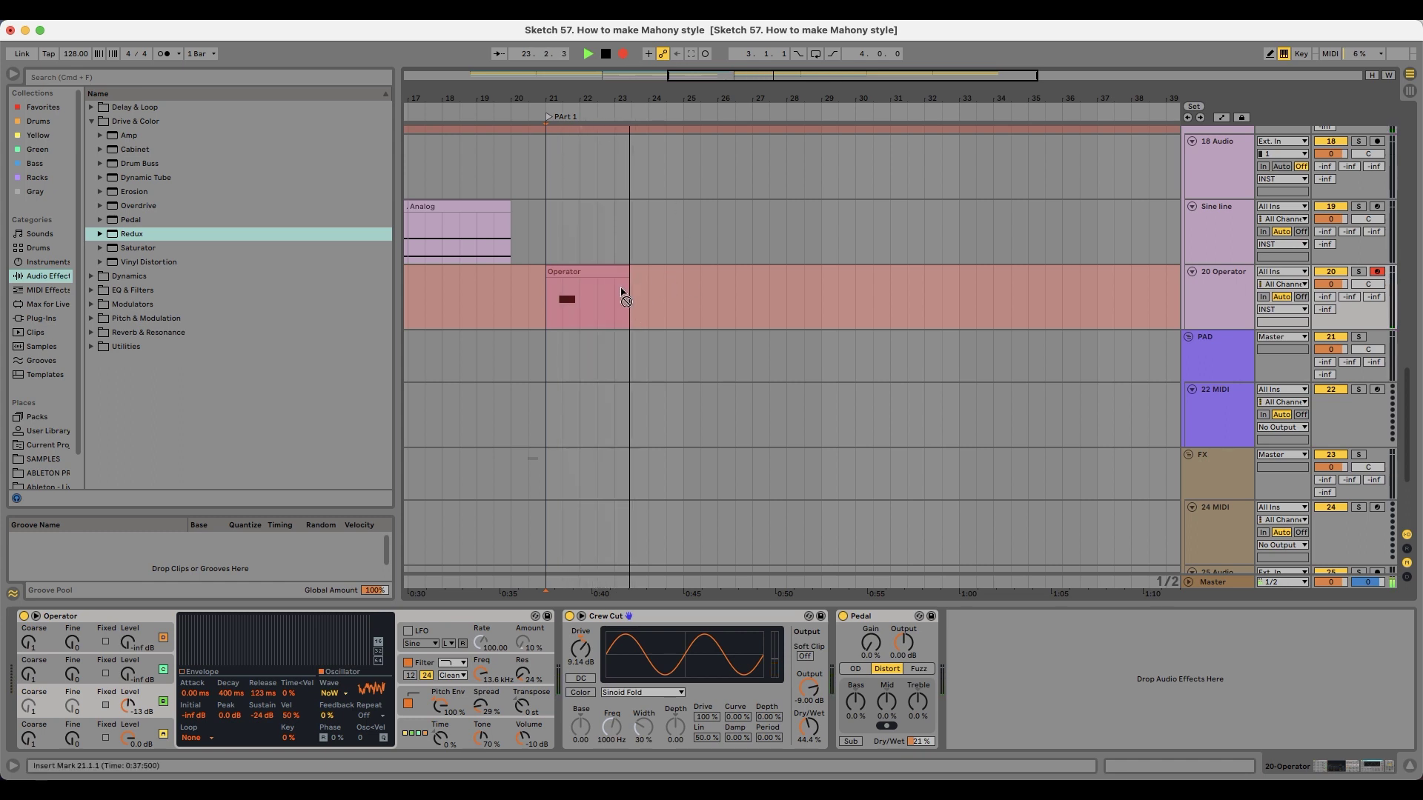
key("space")
left_click_drag(641, 273, 708, 293)
double_click(661, 269)
key("super+d")
key("super+d")
Step: Duplicate both Jupiter Plus Bass clips so the bass line runs up to bar 37
scroll(719, 296, "up", 3)
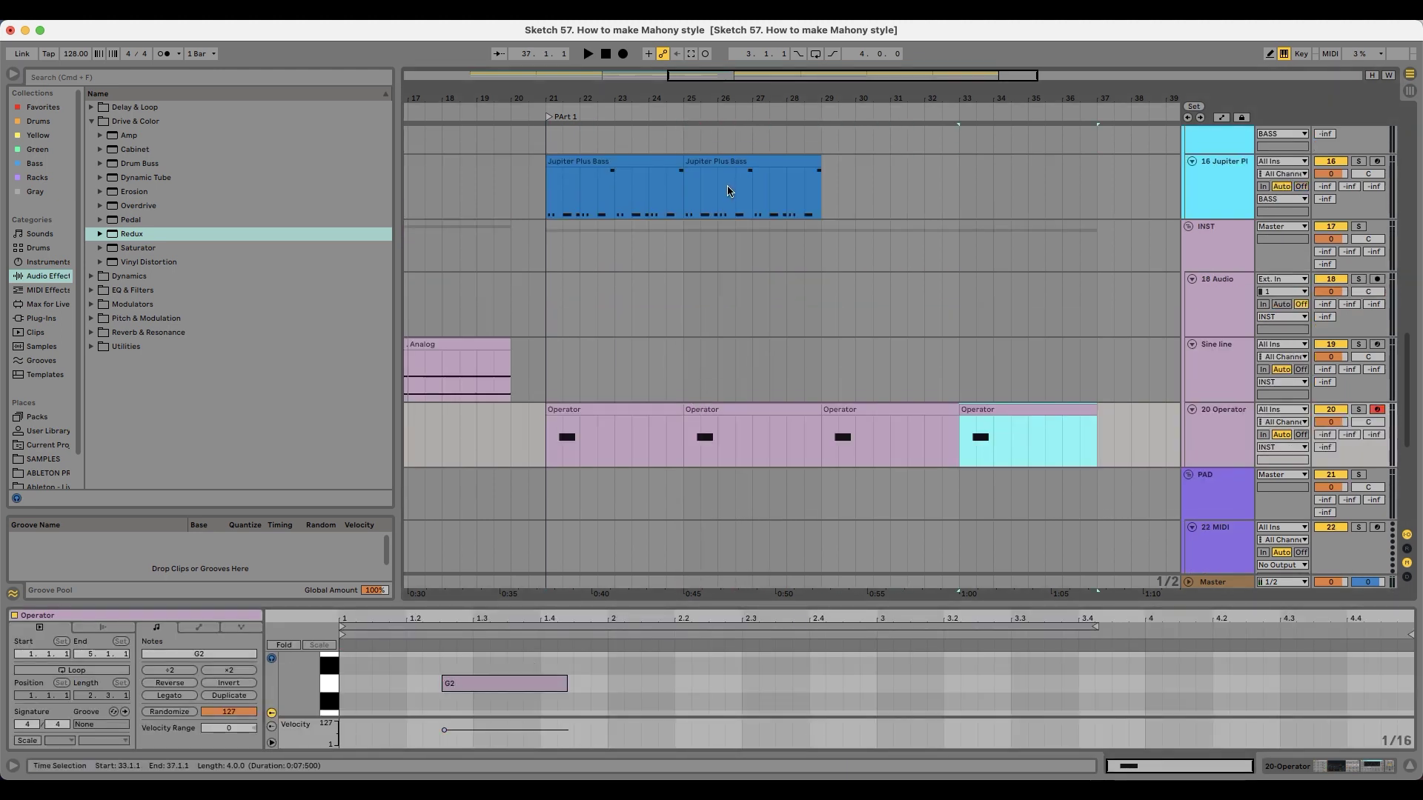
left_click(724, 162)
left_click(639, 162, "shift")
key("super+d")
Step: Lower Operator's filter frequency to 9.06 kHz while auditioning the sound
scroll(570, 340, "down", 4)
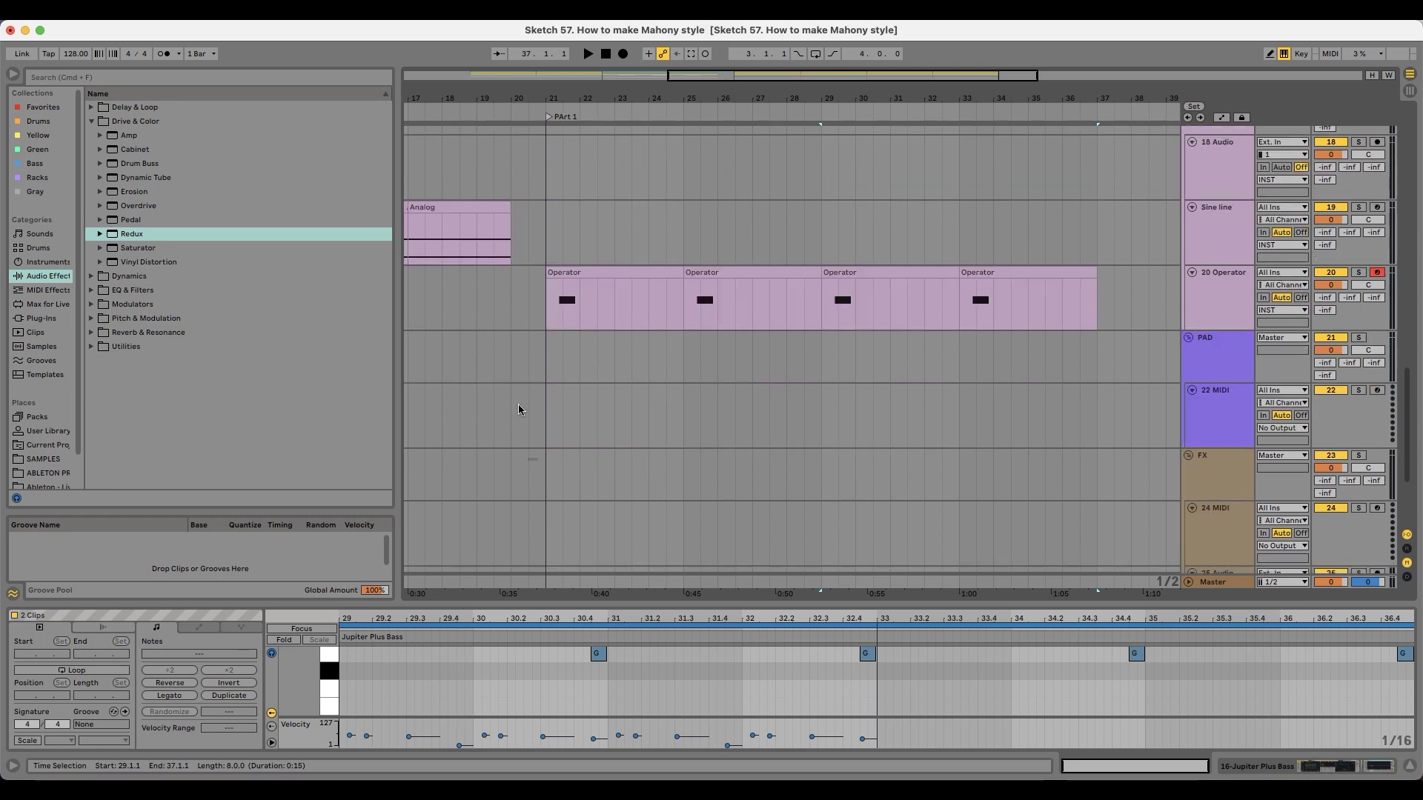
scroll(512, 404, "down", 3)
scroll(492, 401, "up", 5)
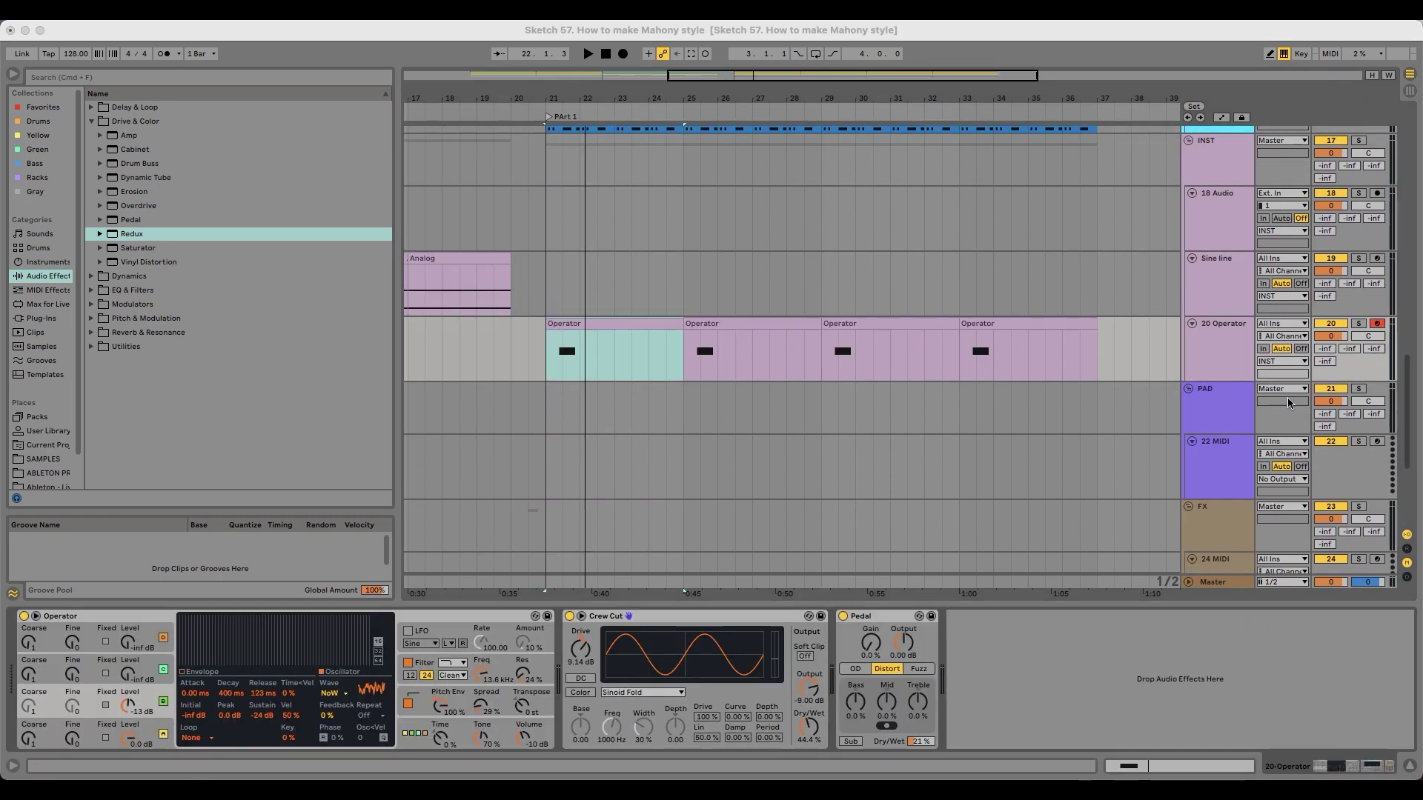
left_click(1218, 328)
key("a")
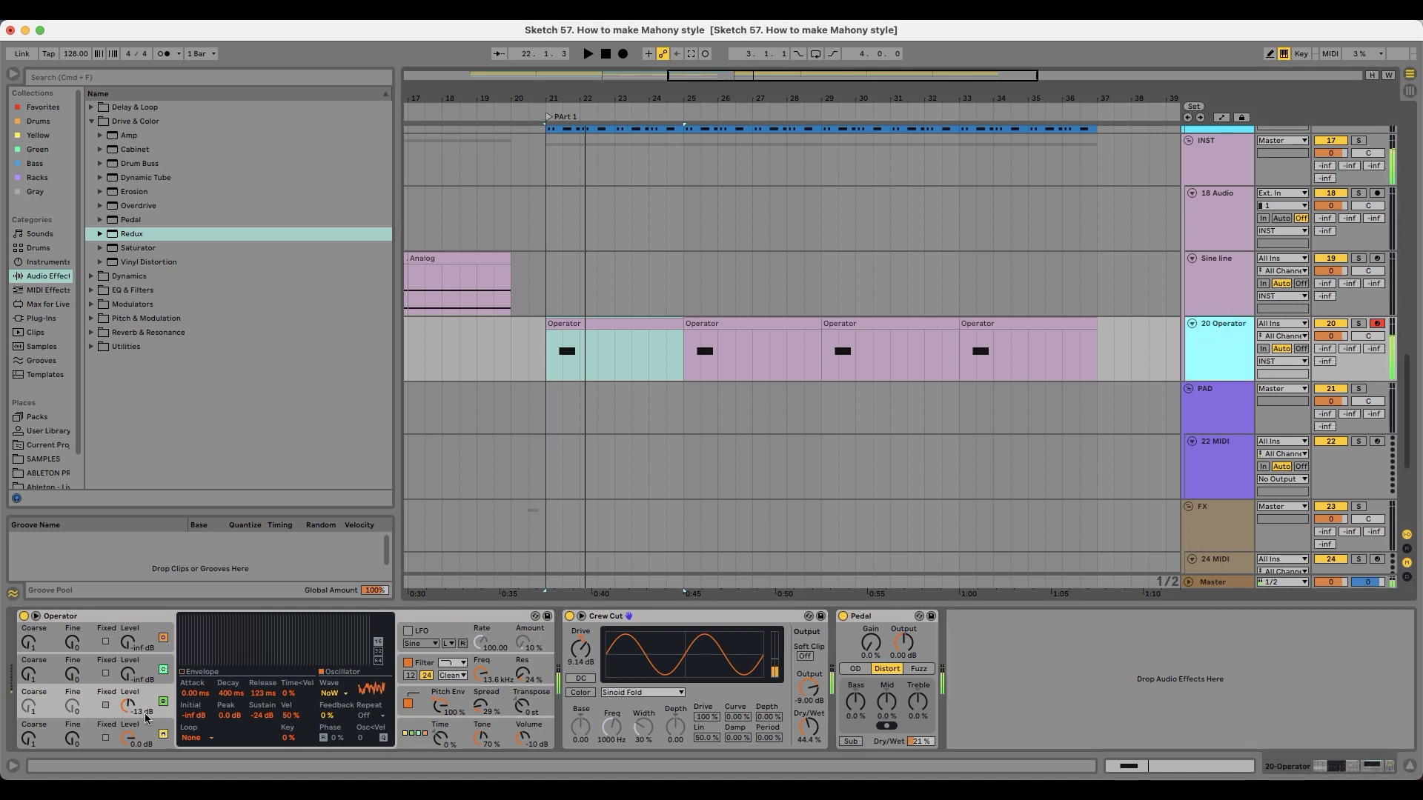
left_click_drag(491, 681, 492, 667)
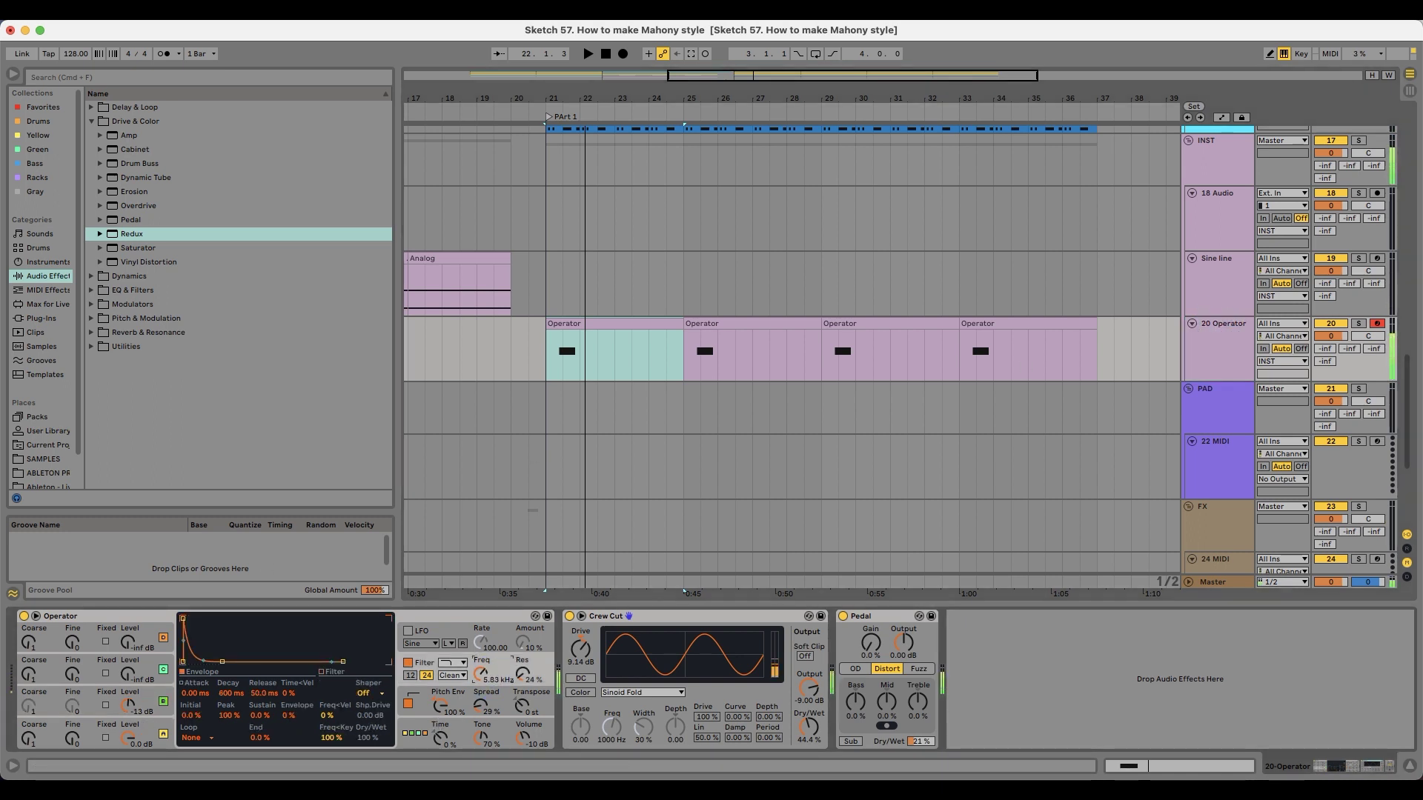
left_click_drag(487, 679, 482, 685)
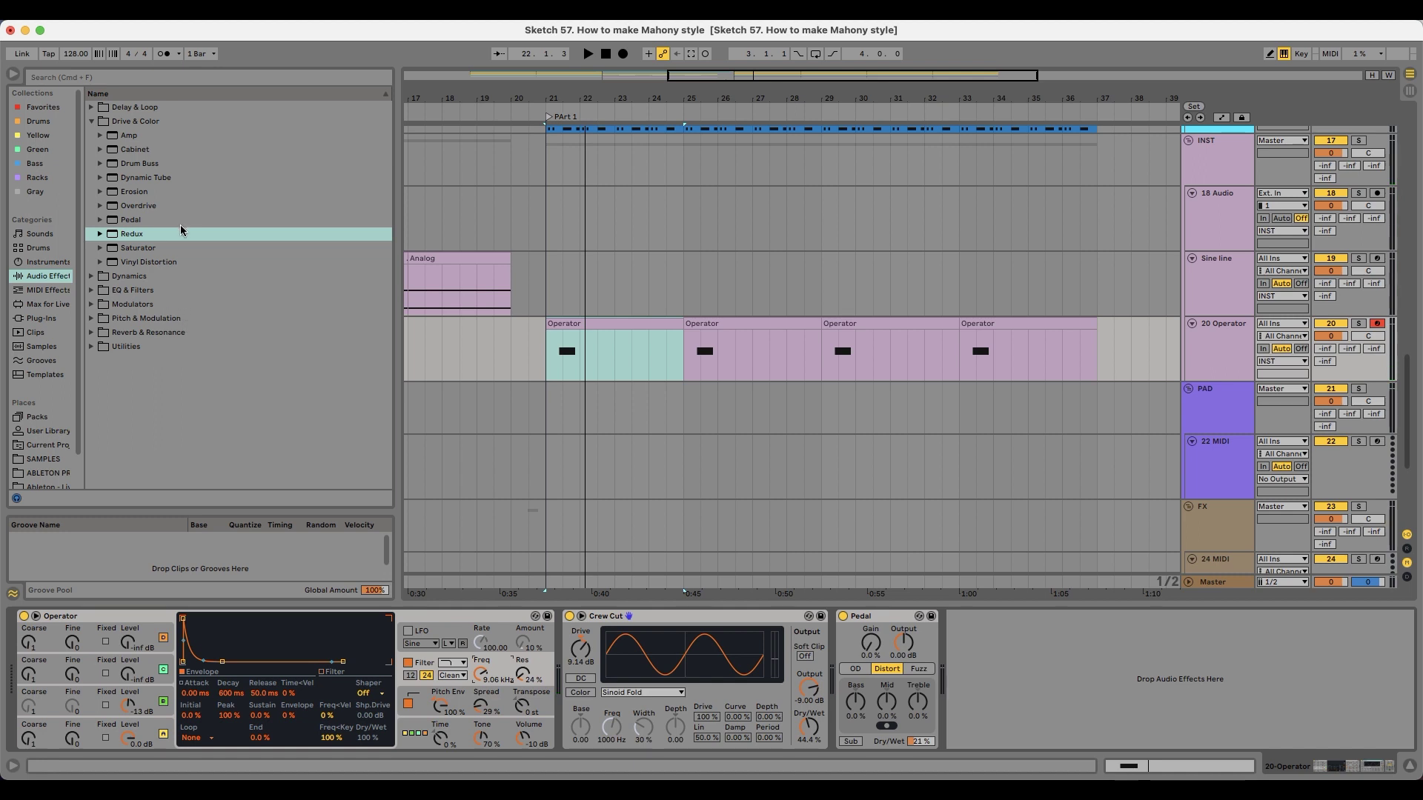
Step: Insert Erosion between Operator and Crew Cut in Noise mode, at 12.5 kHz with Width 0.30 and Amount 5.83
left_click(149, 193)
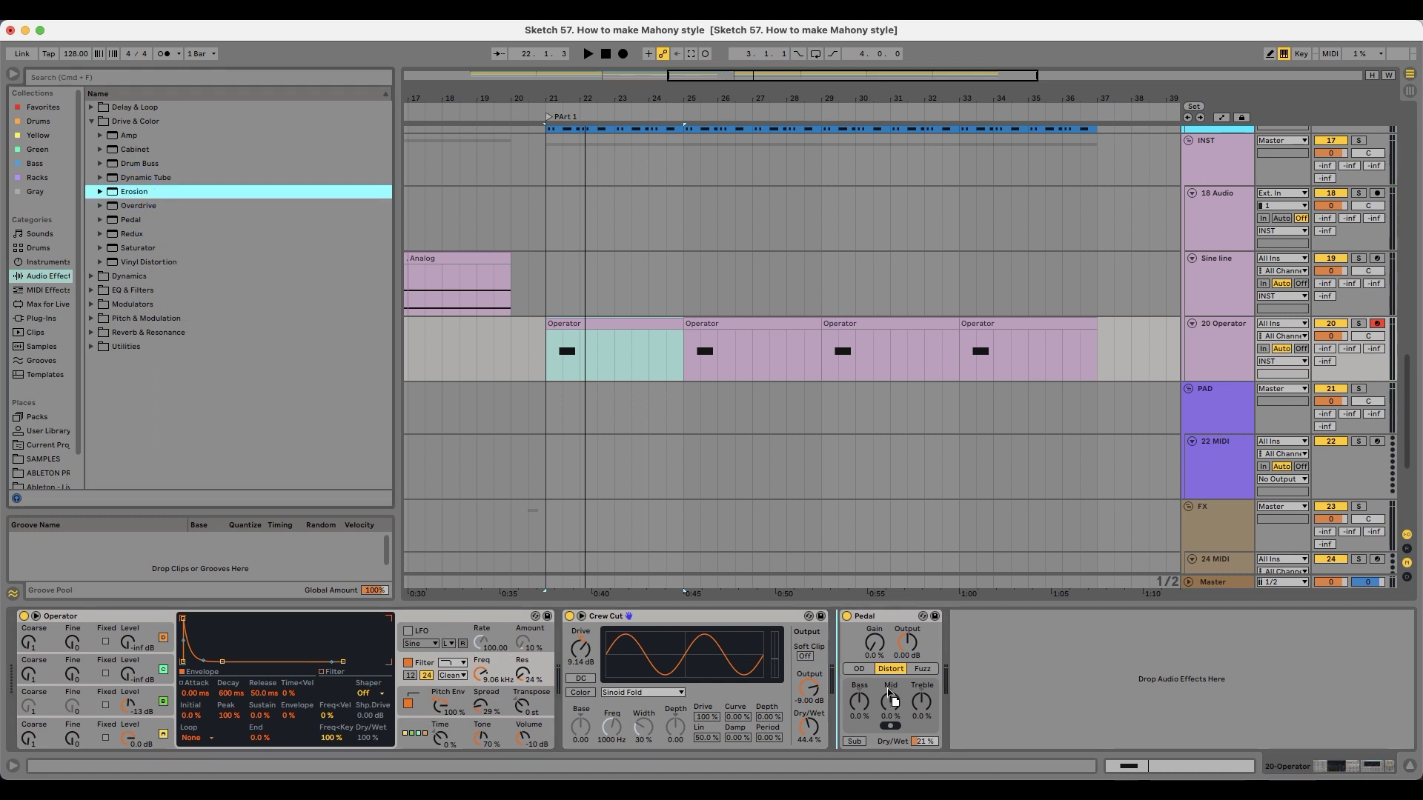
left_click_drag(593, 689, 662, 681)
left_click(582, 703)
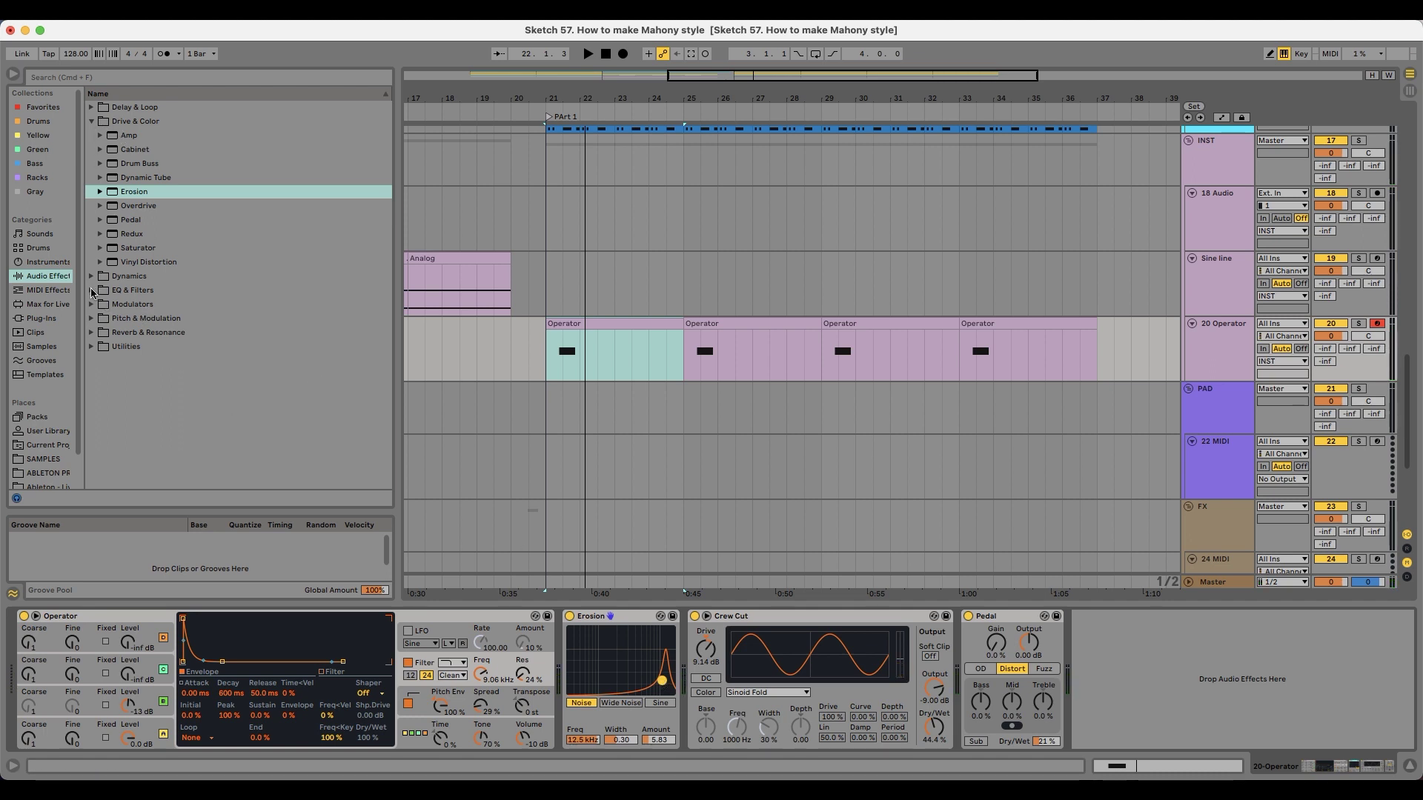
Step: Insert Chorus-Ensemble between Crew Cut and Pedal, set Dry/Wet to 47% and Warmth to 2.4%, and compare it on and off
left_click(92, 290)
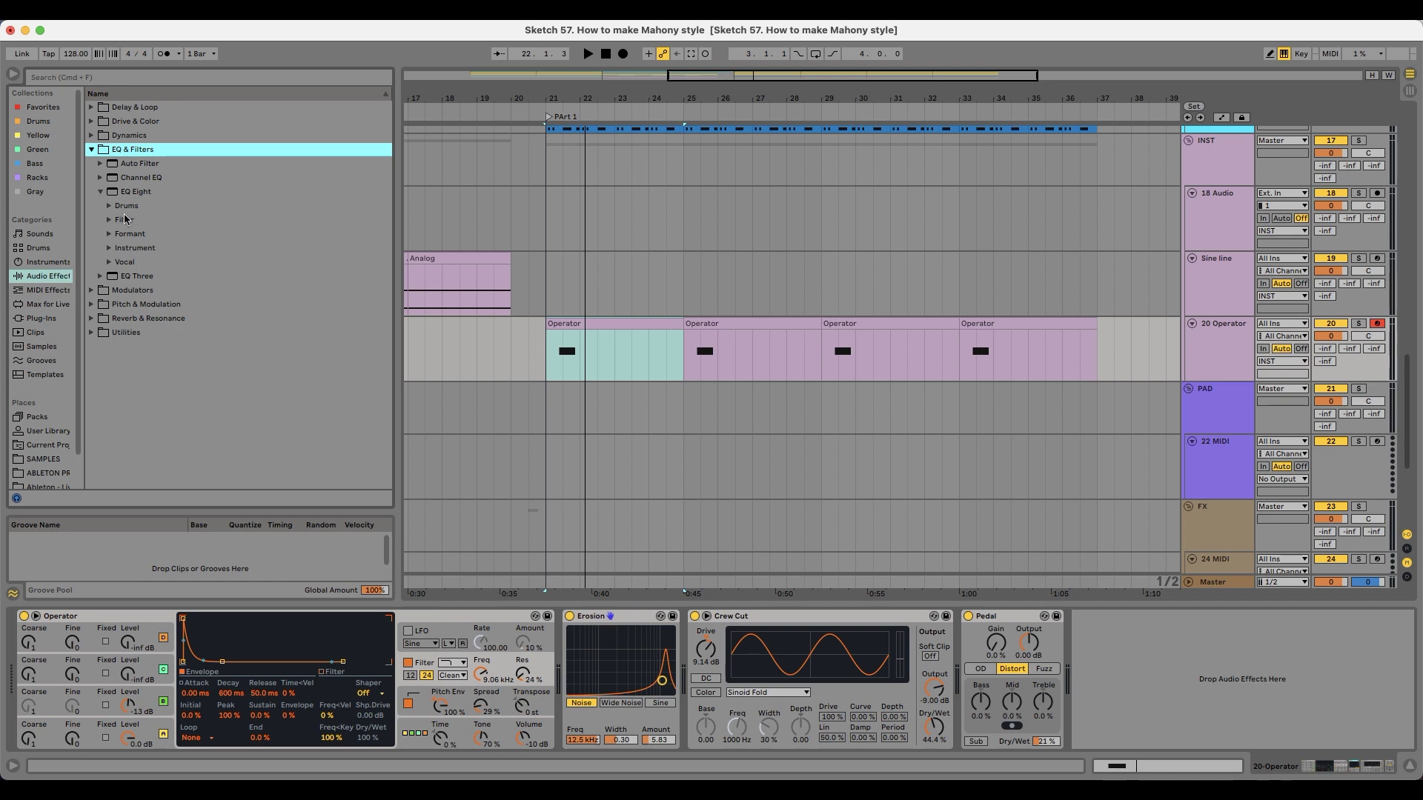
left_click(94, 304)
left_click_drag(111, 213, 1093, 658)
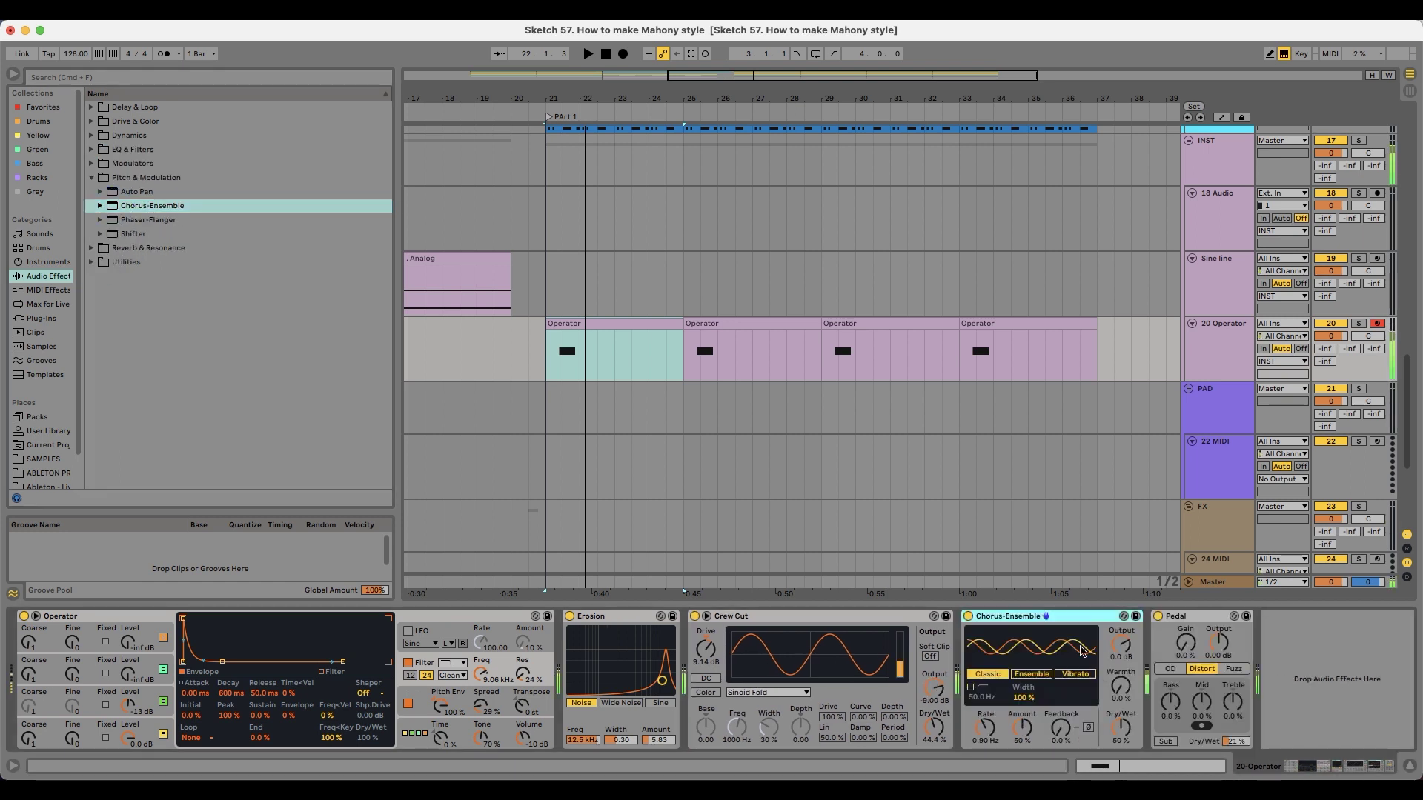
left_click_drag(1121, 728, 1121, 731)
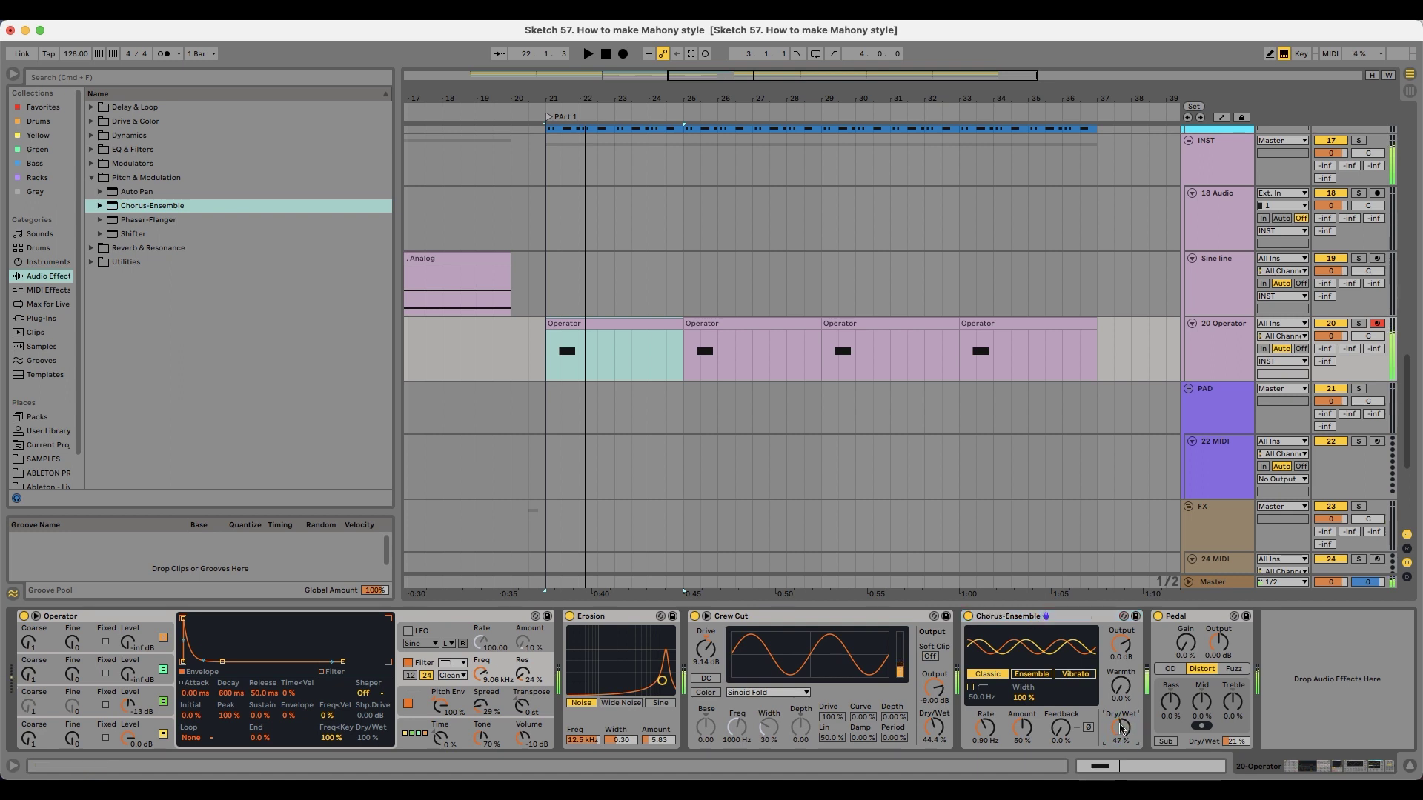
left_click(967, 616)
left_click(967, 616)
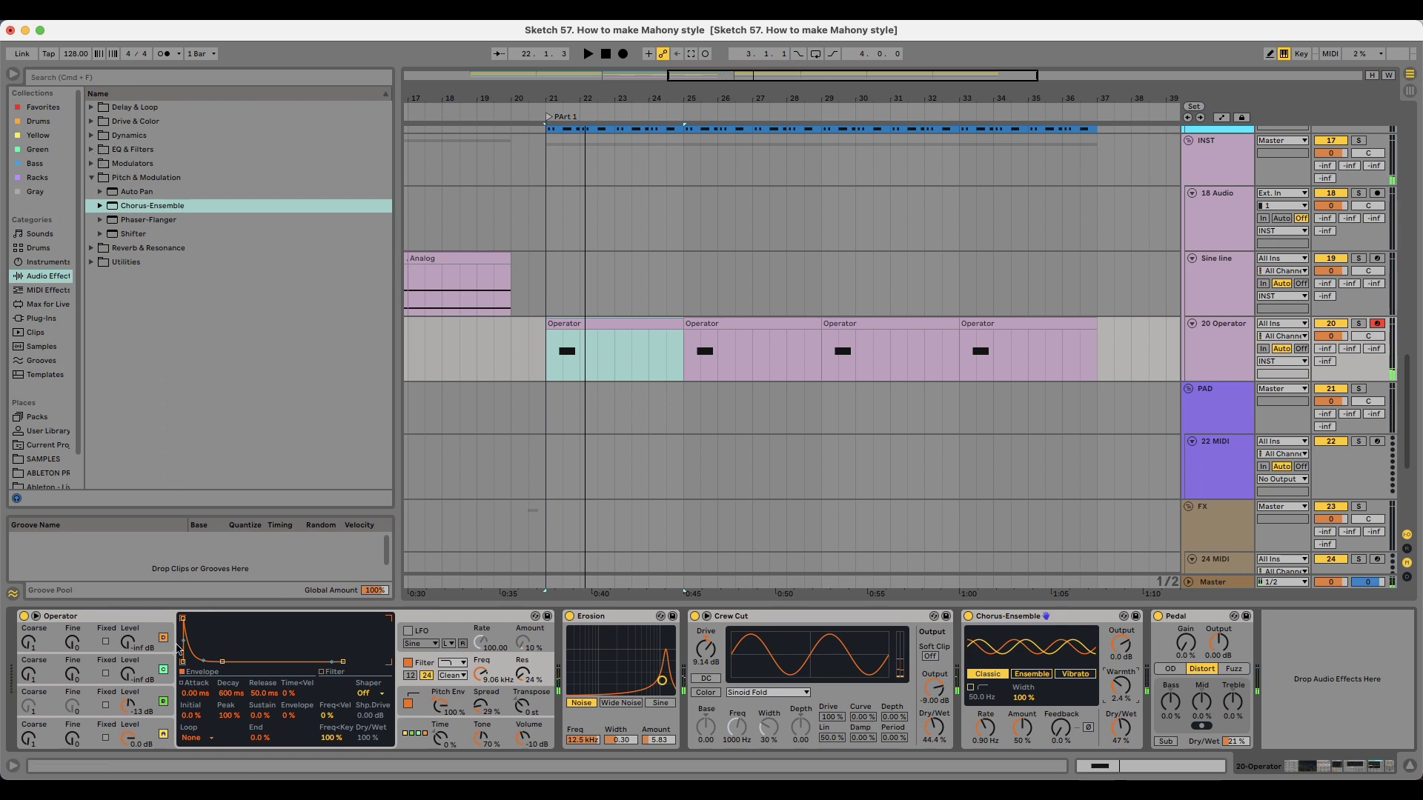
Step: Reshape Operator's pitch envelope to 99.1 ms Attack, -28 st Initial and +13 st Peak
left_click(495, 701)
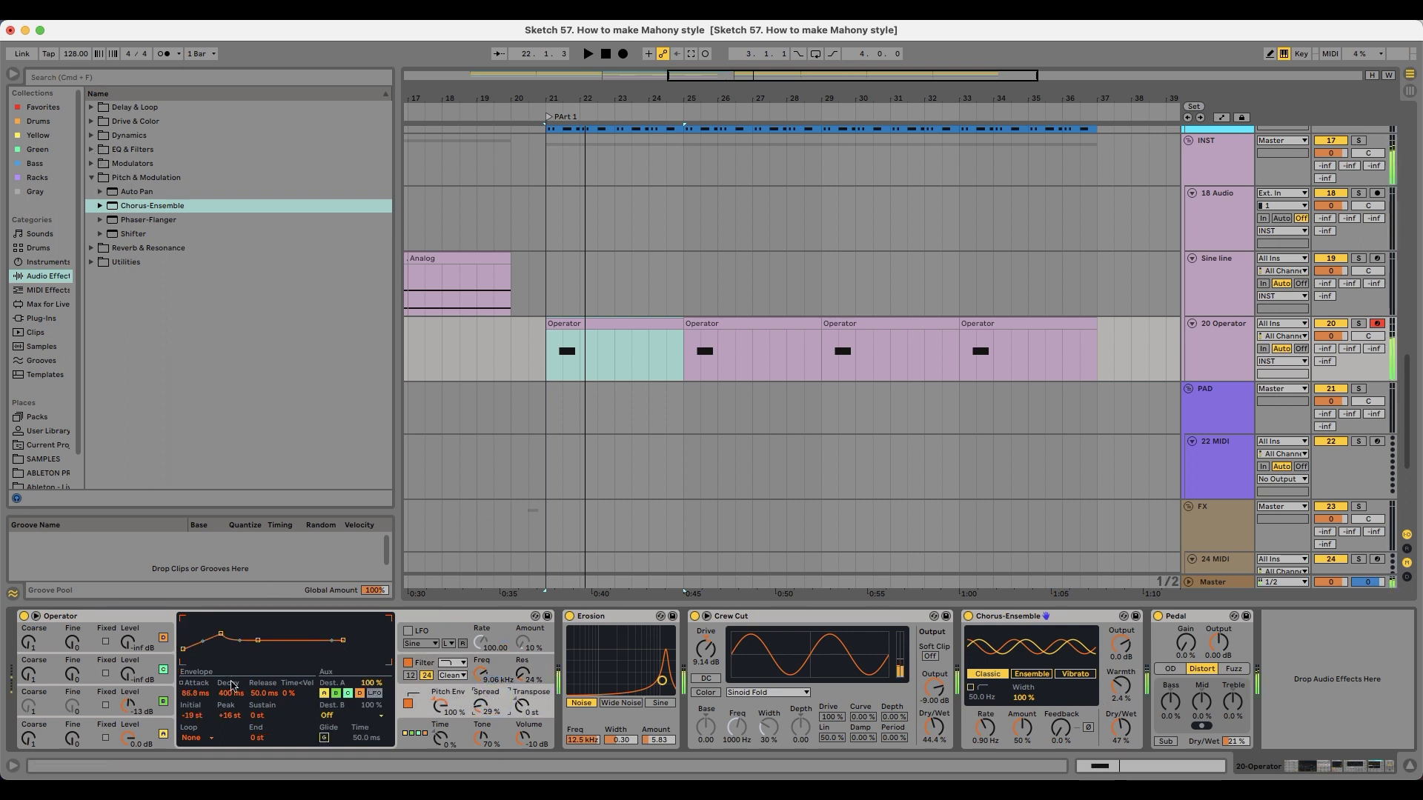
left_click_drag(184, 651, 183, 645)
left_click_drag(183, 644, 183, 653)
left_click_drag(220, 635, 223, 637)
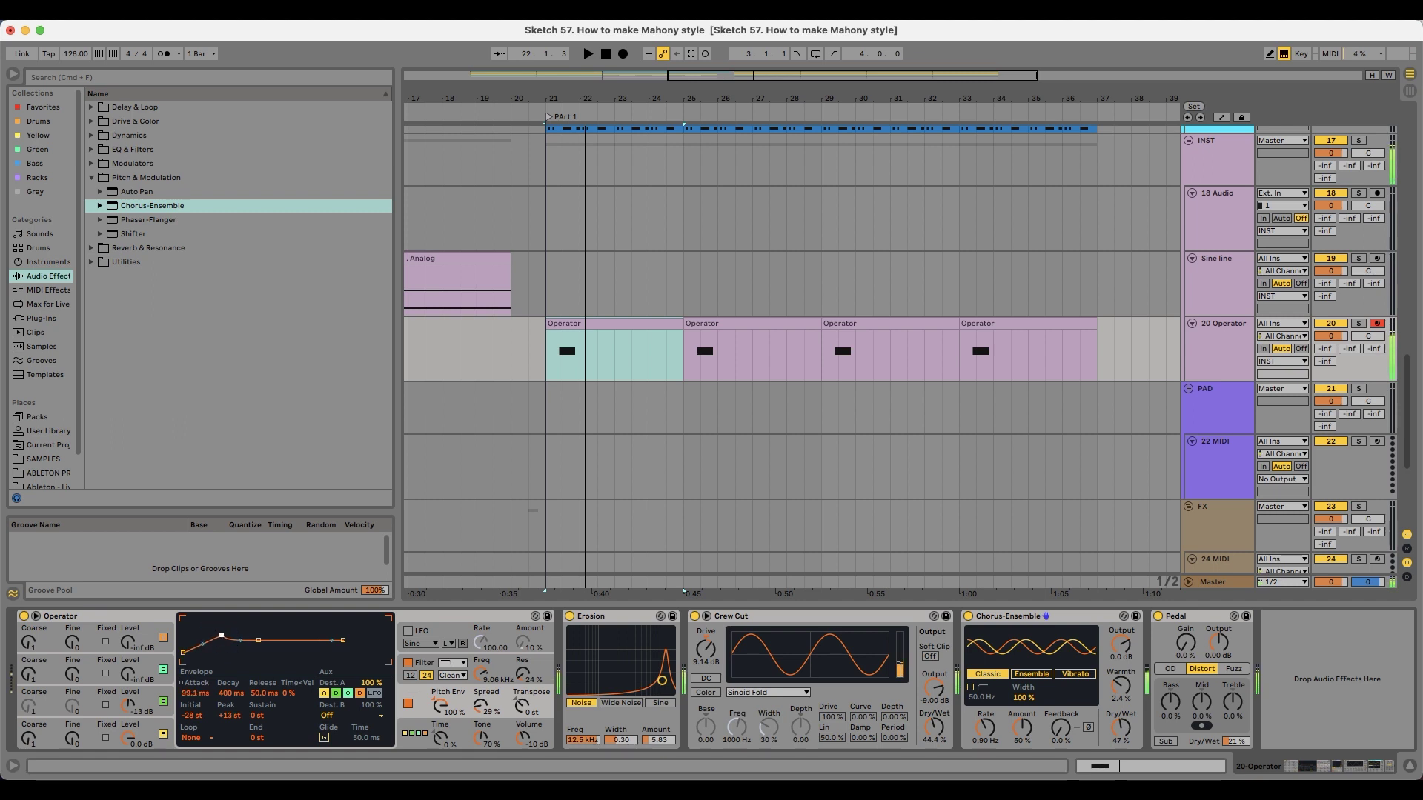
left_click_drag(222, 642, 224, 640)
Step: Play Part 1 and lower the Dry/Wet of Chorus-Ensemble to 40%
key("space")
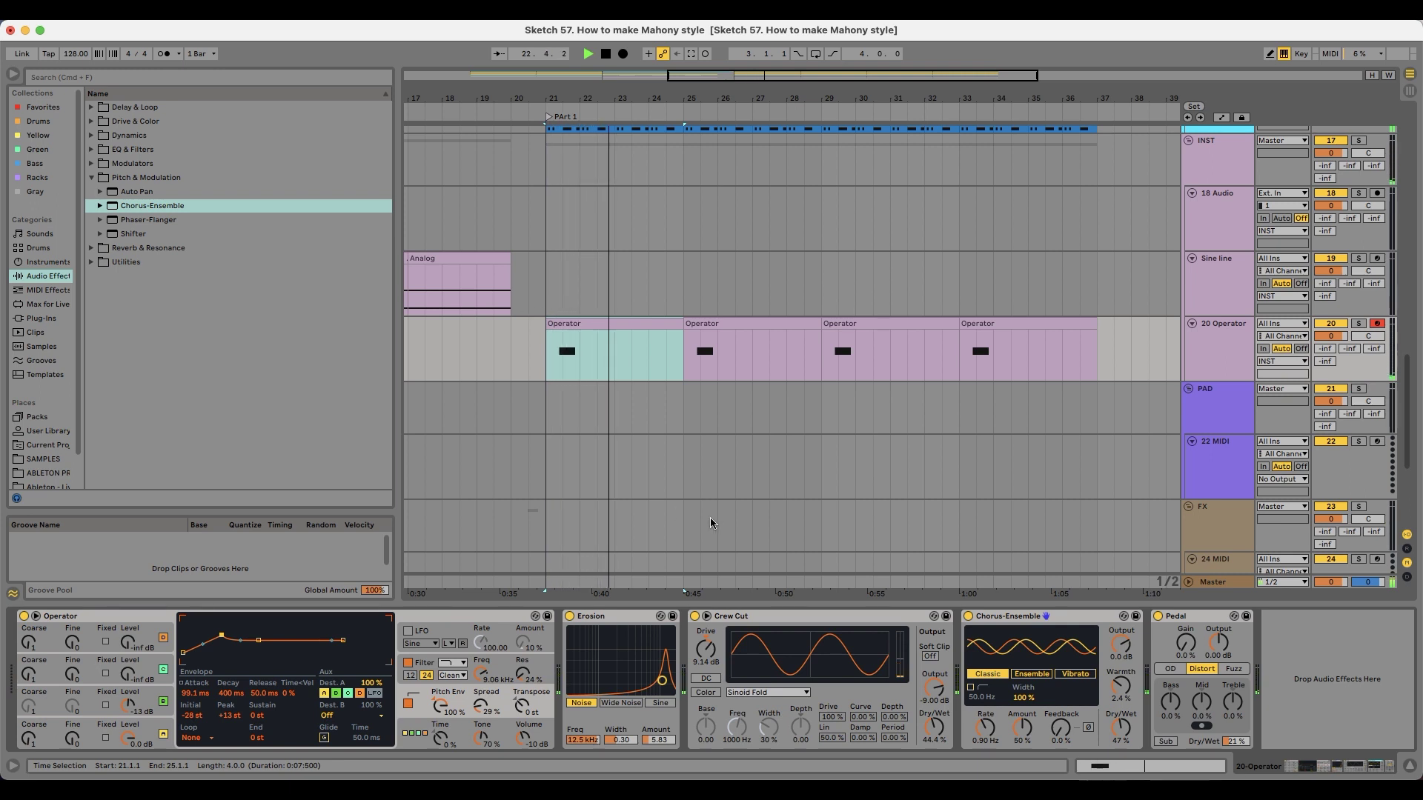
left_click_drag(1126, 721, 1126, 731)
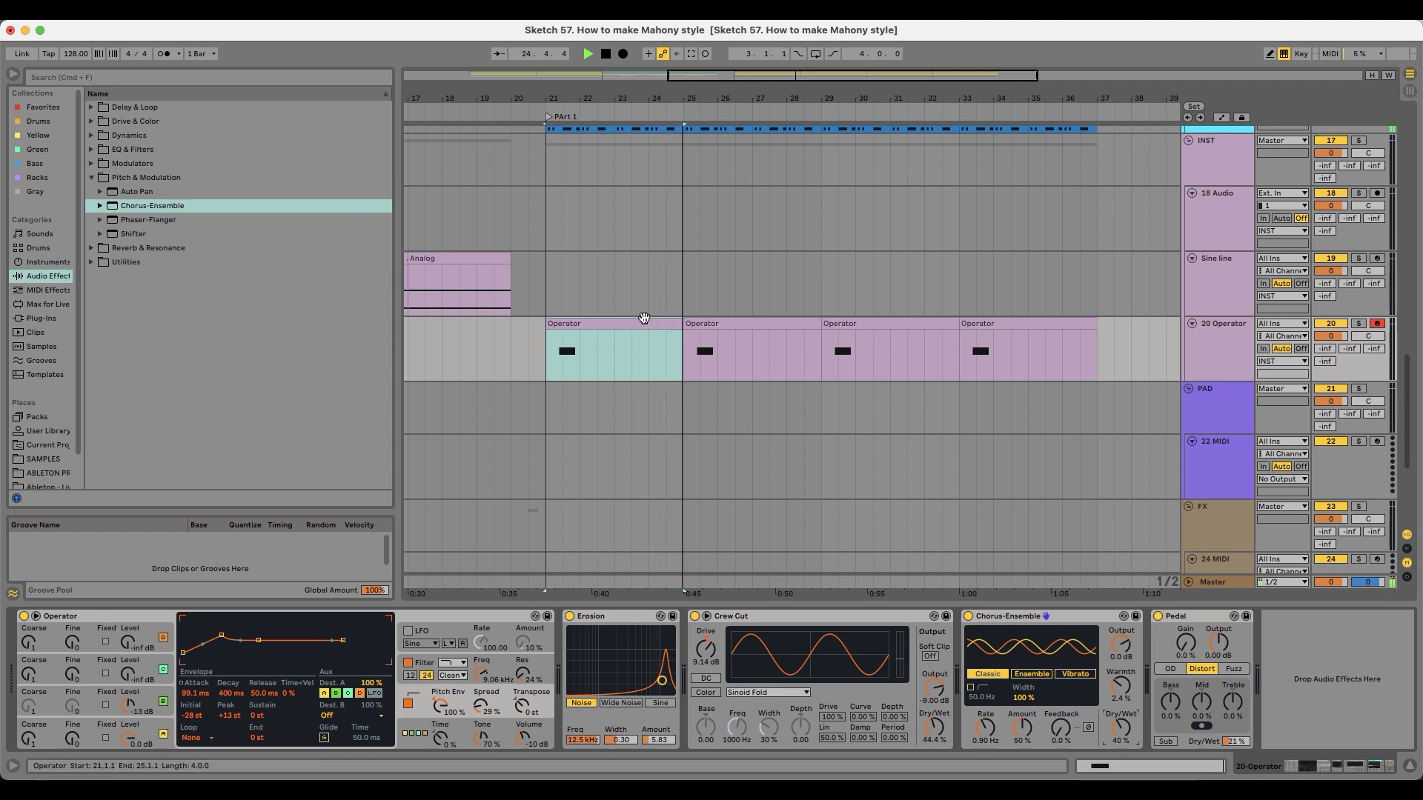
key("space")
Step: Shift the G2 note in the first Operator clip slightly earlier and replace the following clips with three copies of it
left_click_drag(676, 98, 678, 148)
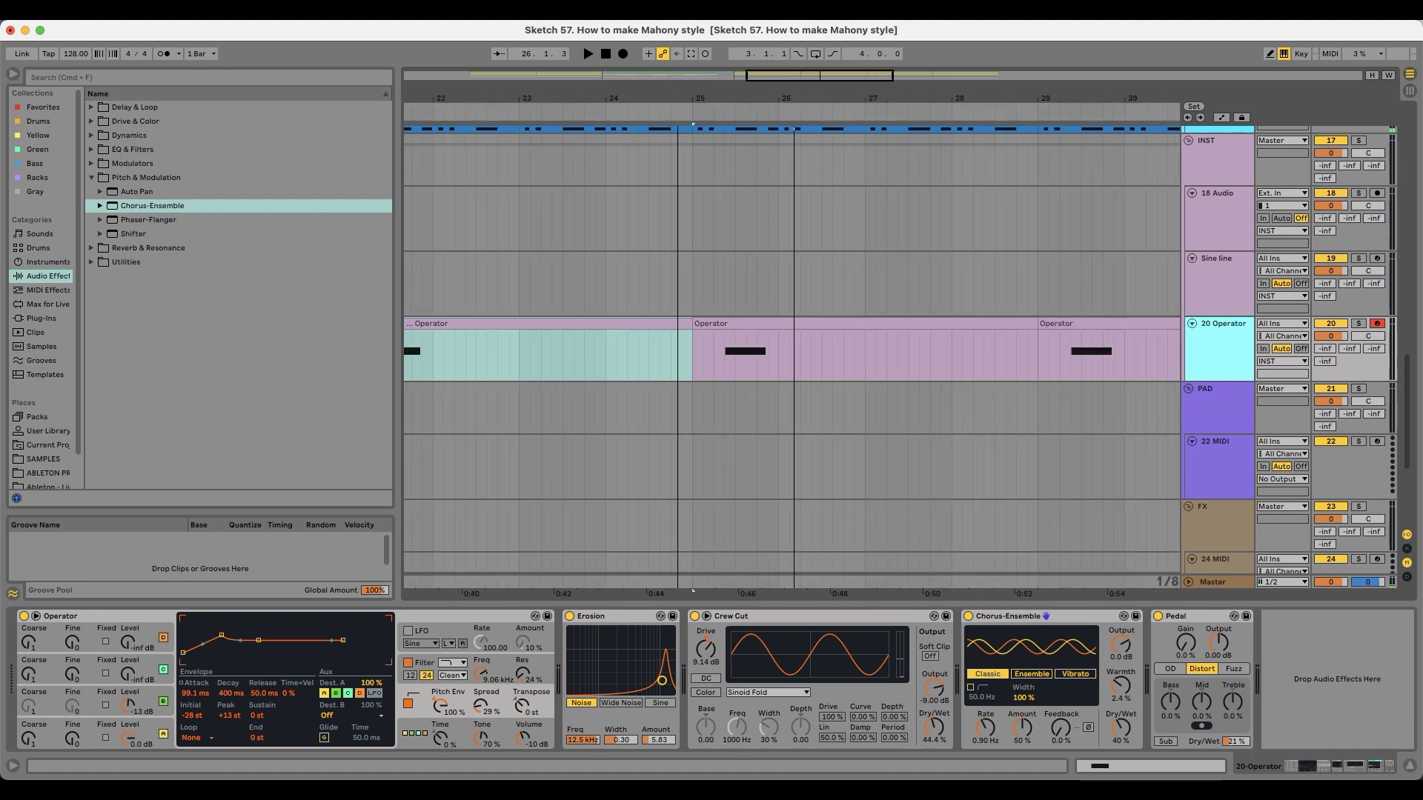
double_click(482, 323)
key("space")
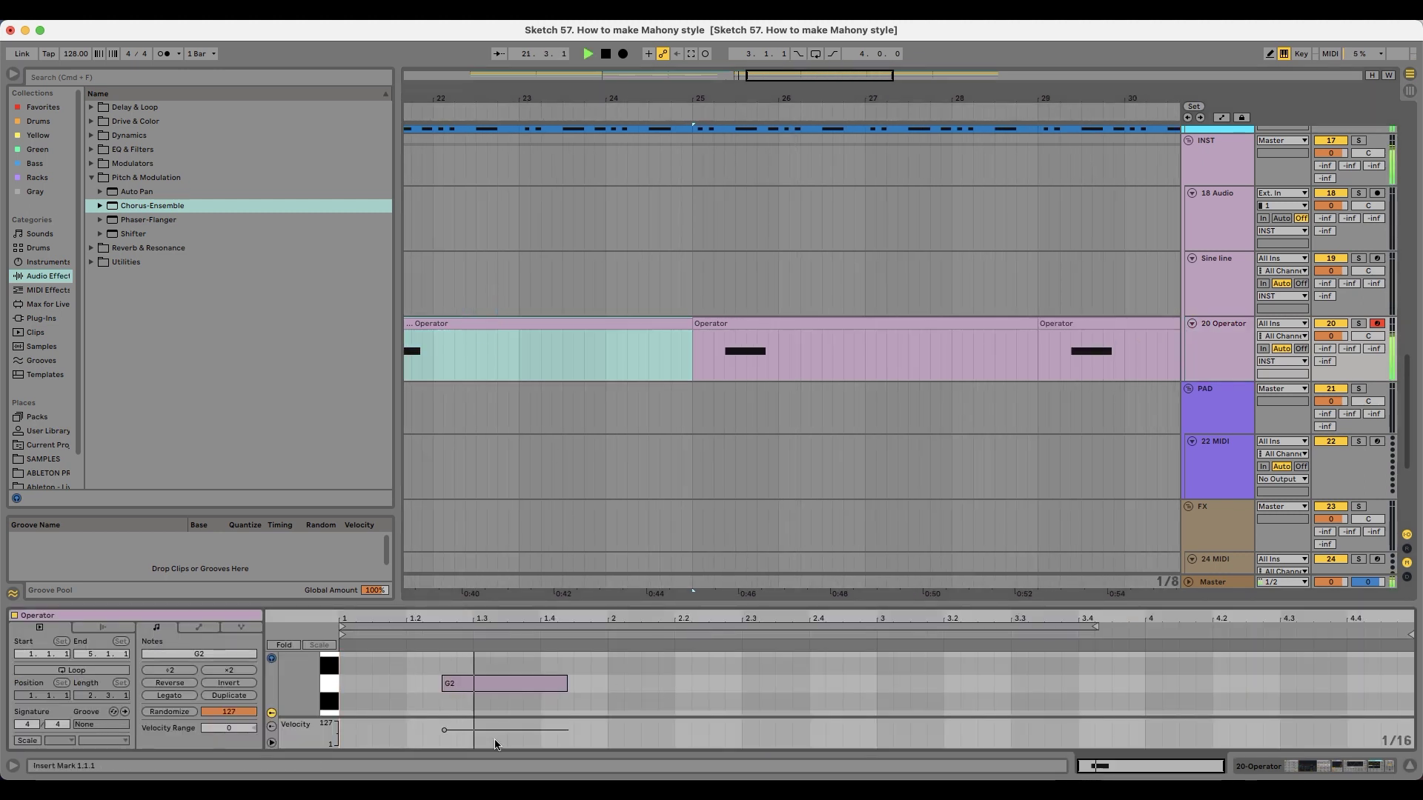
left_click(483, 683)
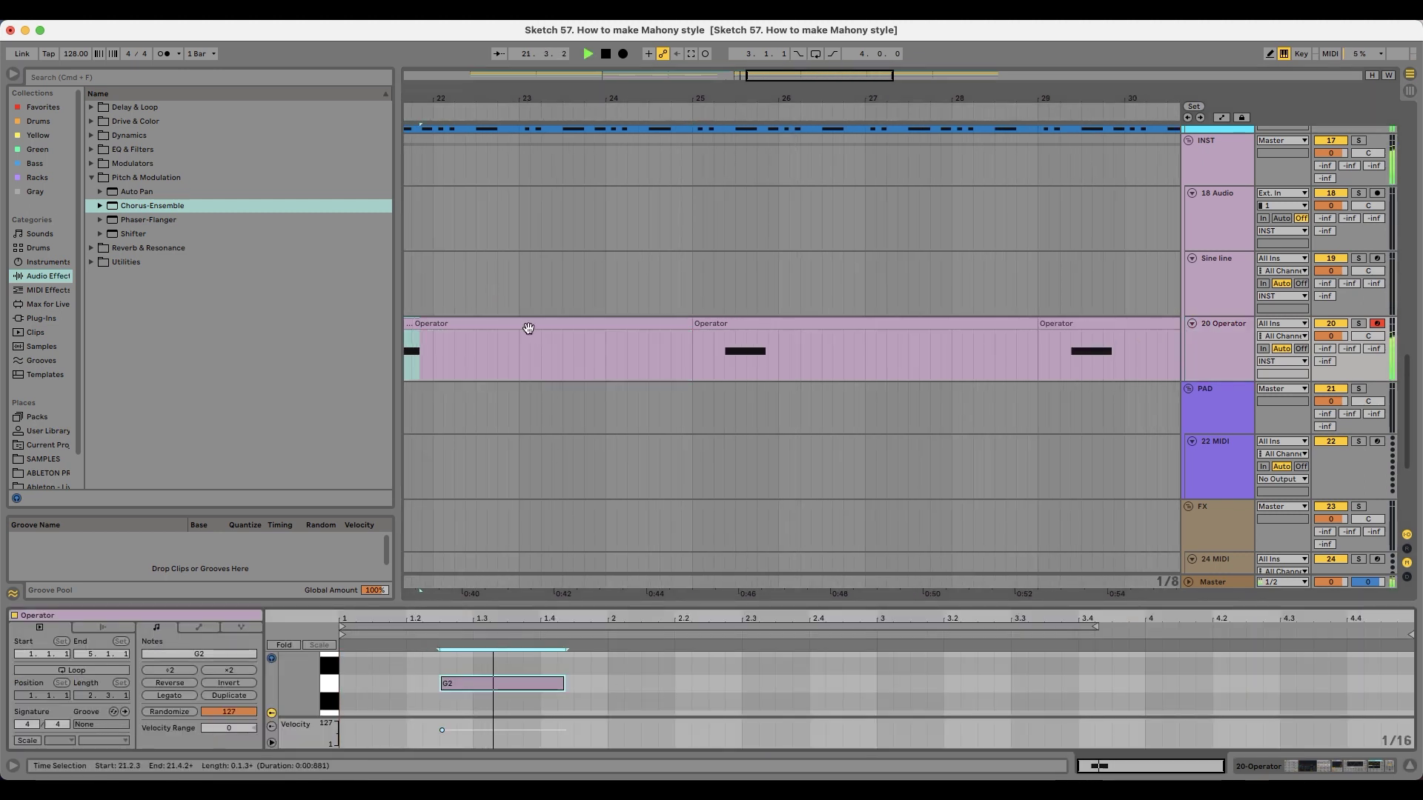
left_click(550, 324)
key("super+d")
mouse_move(679, 97)
left_mouse_down()
mouse_move(679, 45)
mouse_move(624, 98)
mouse_move(665, 74)
left_mouse_up()
key("super+d")
key("super+d")
Step: Play the arrangement from bar 13 and make a small adjustment in the Diva synth on the Sine line track
key("space")
left_click(461, 320)
key("space")
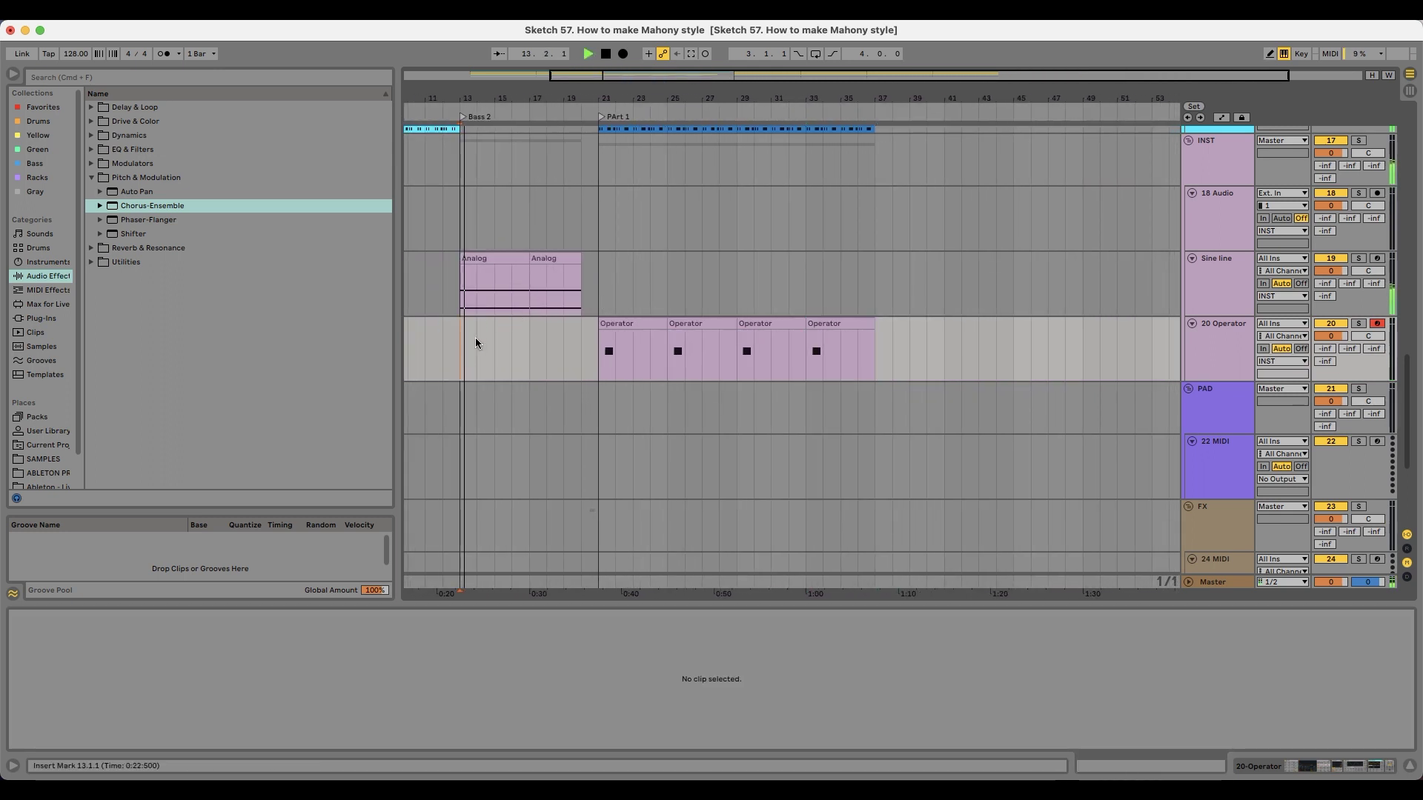
left_click(1224, 269)
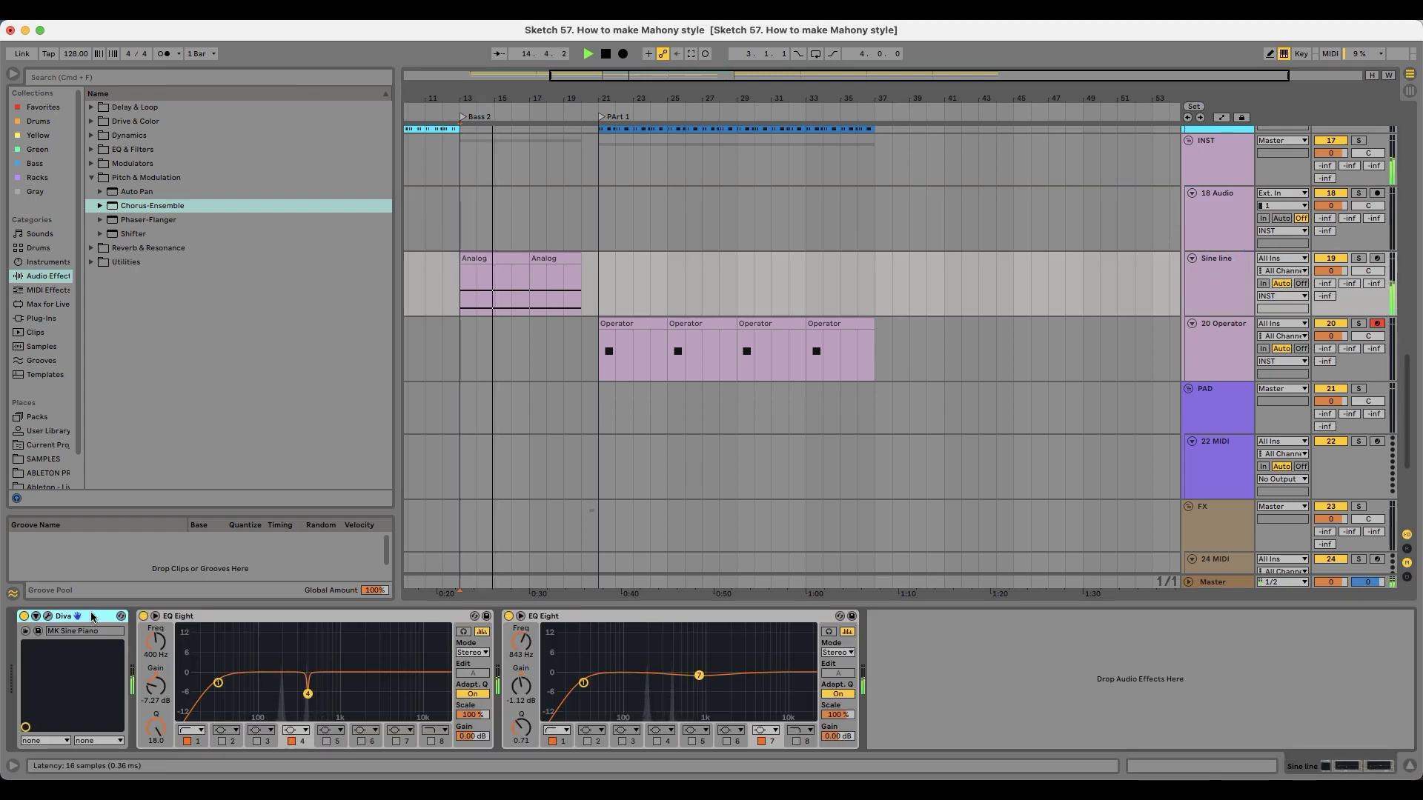
left_click(48, 616)
left_click_drag(844, 145, 854, 133)
left_click(156, 107)
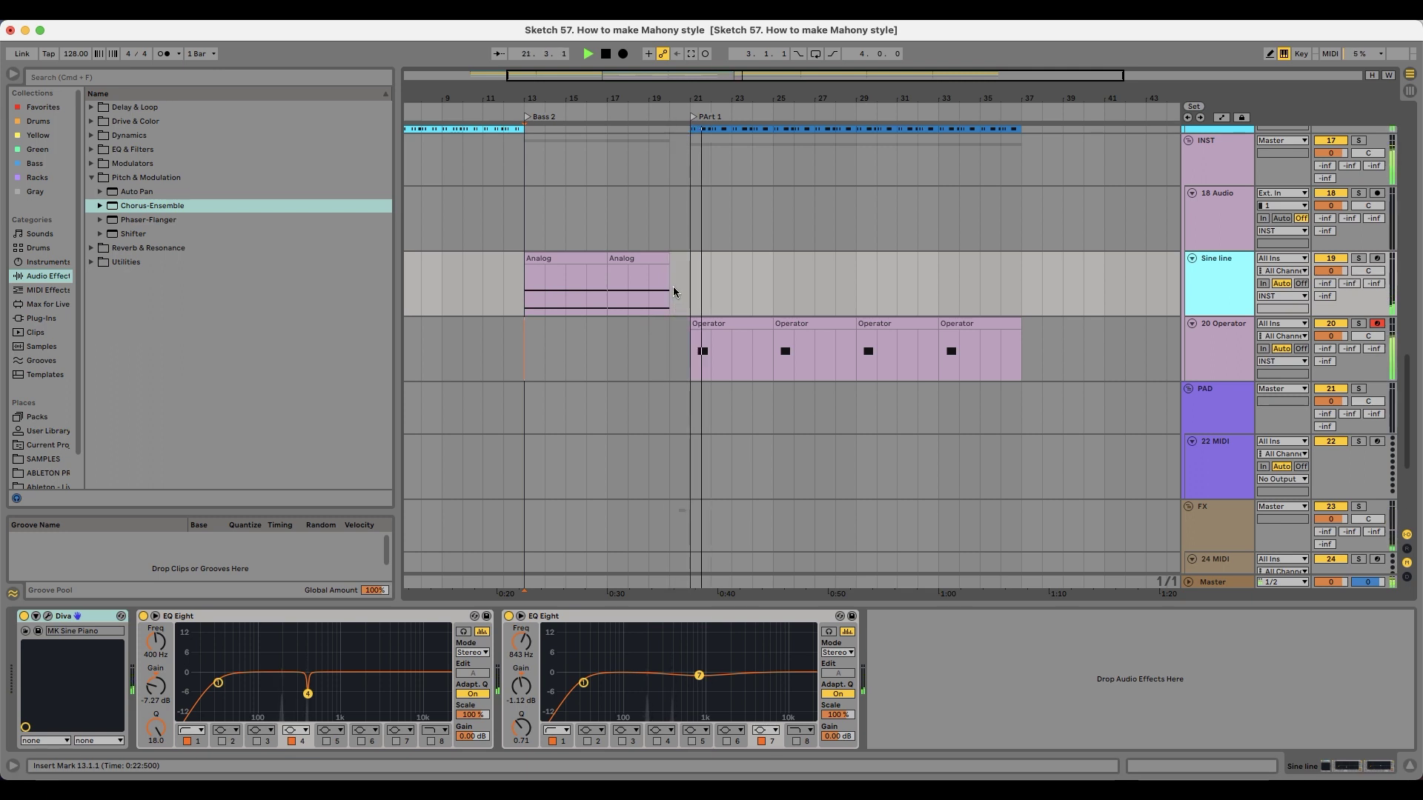
Step: Lower Operator's output volume to -12 dB during playback of Part 1
left_click_drag(712, 97, 571, 101)
left_click(1219, 330)
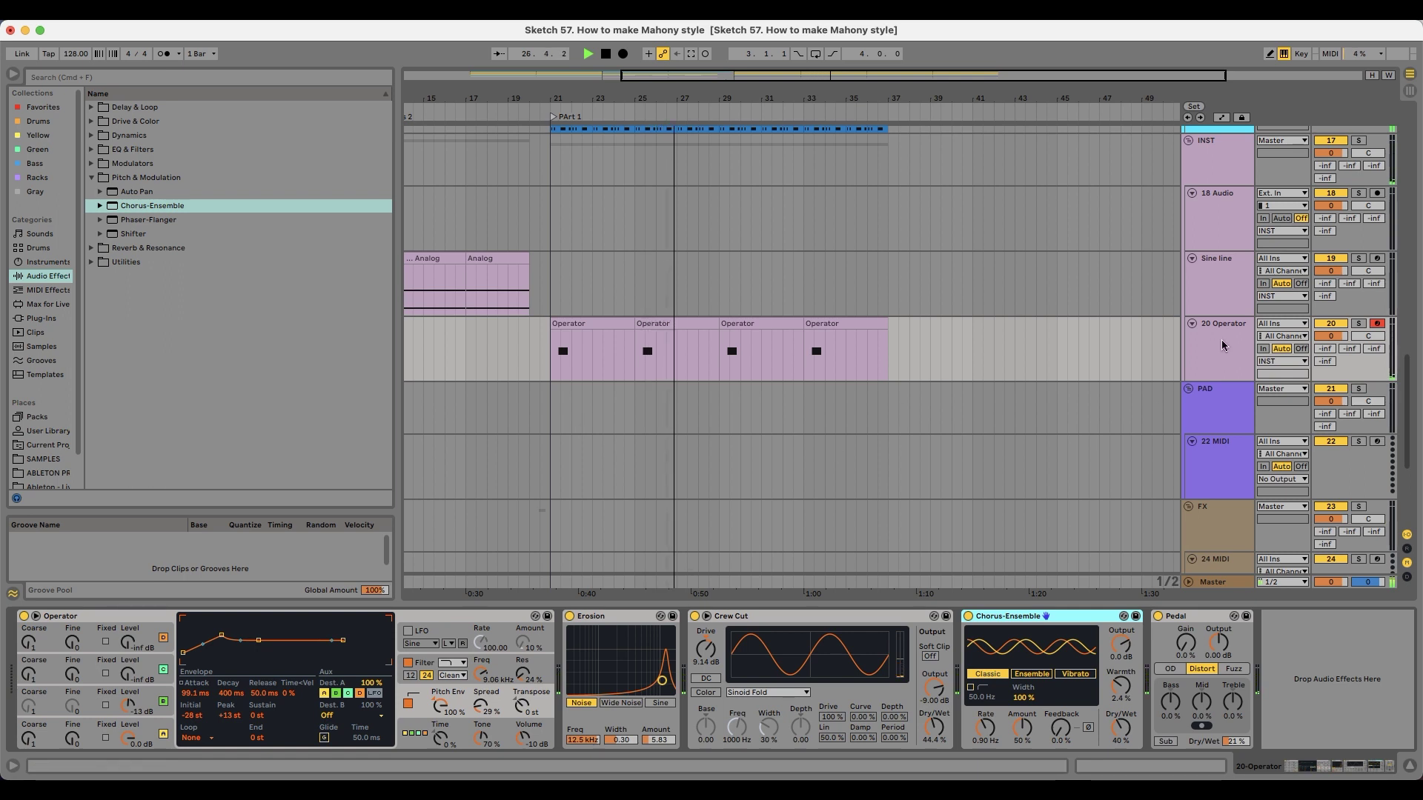
left_click_drag(523, 738, 523, 741)
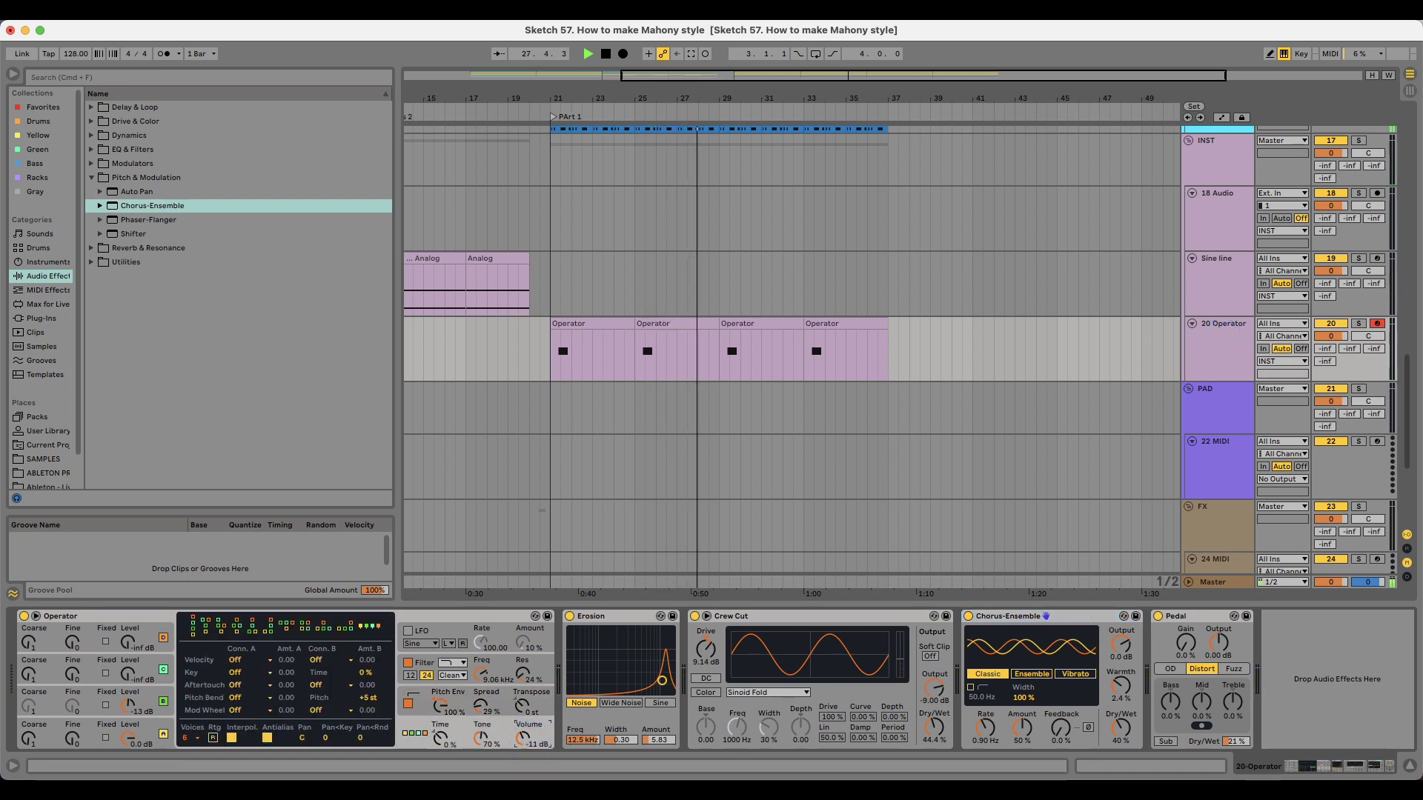
key("space")
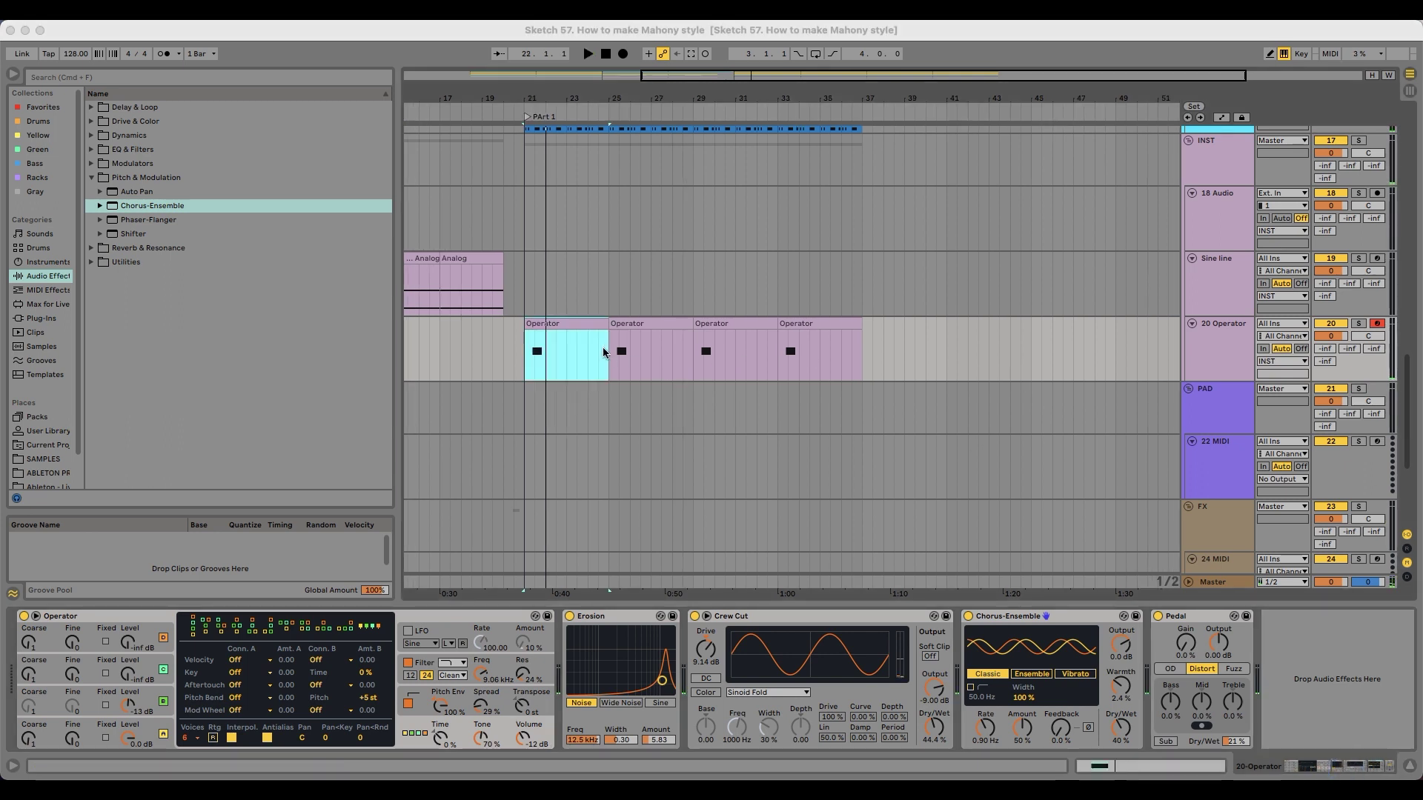
Step: Solo the Operator track and listen to it from bar 21
left_click(604, 353)
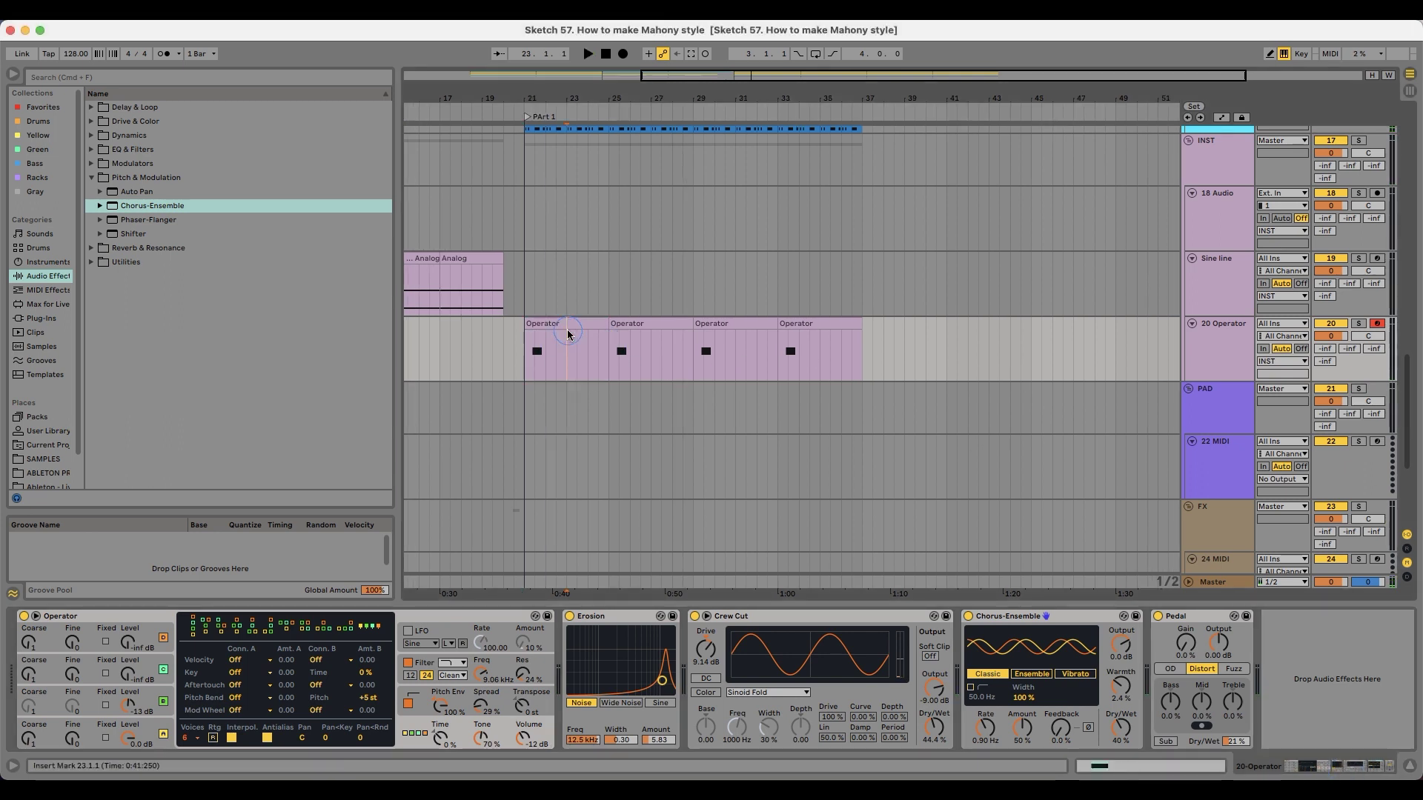
left_click(1364, 328)
key("space")
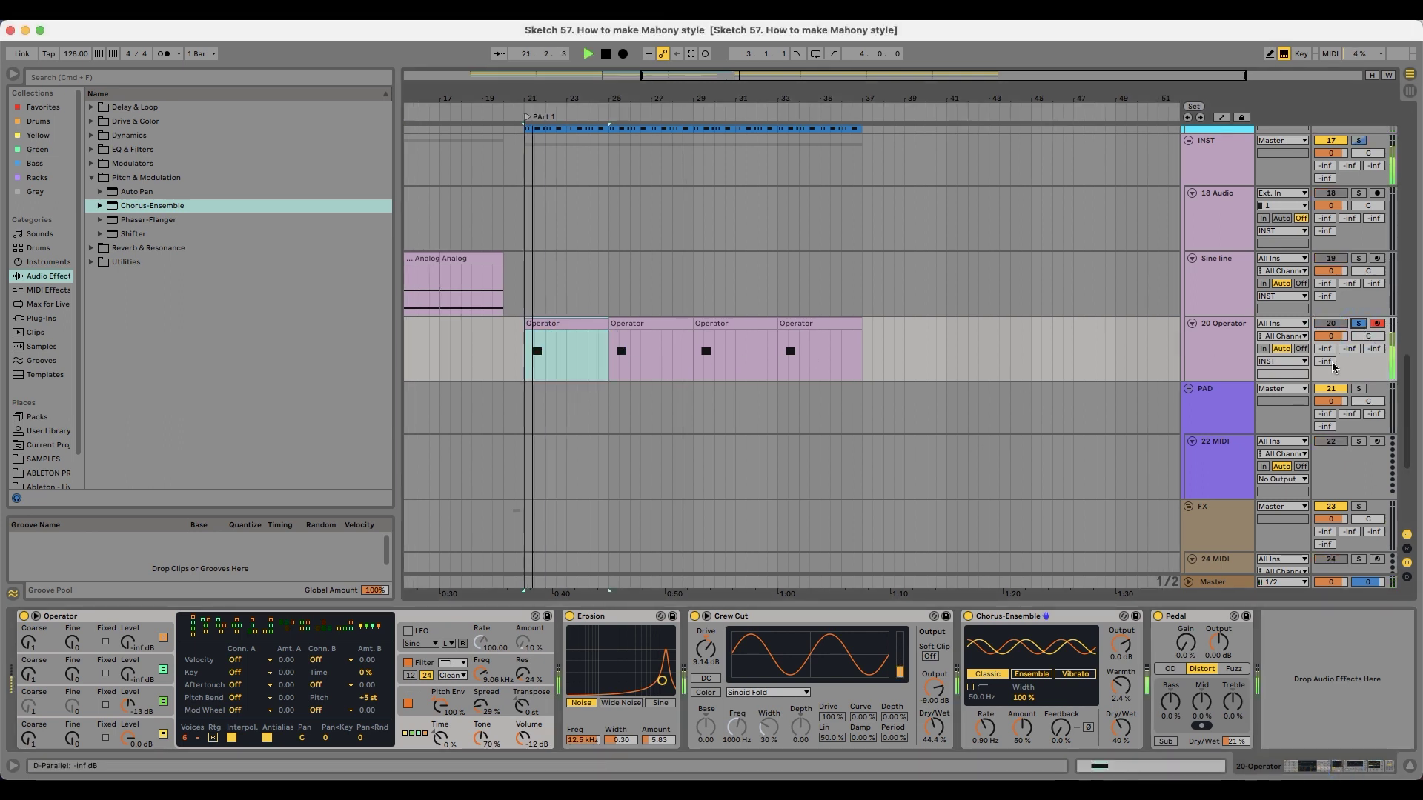
scroll(881, 418, "up", 4)
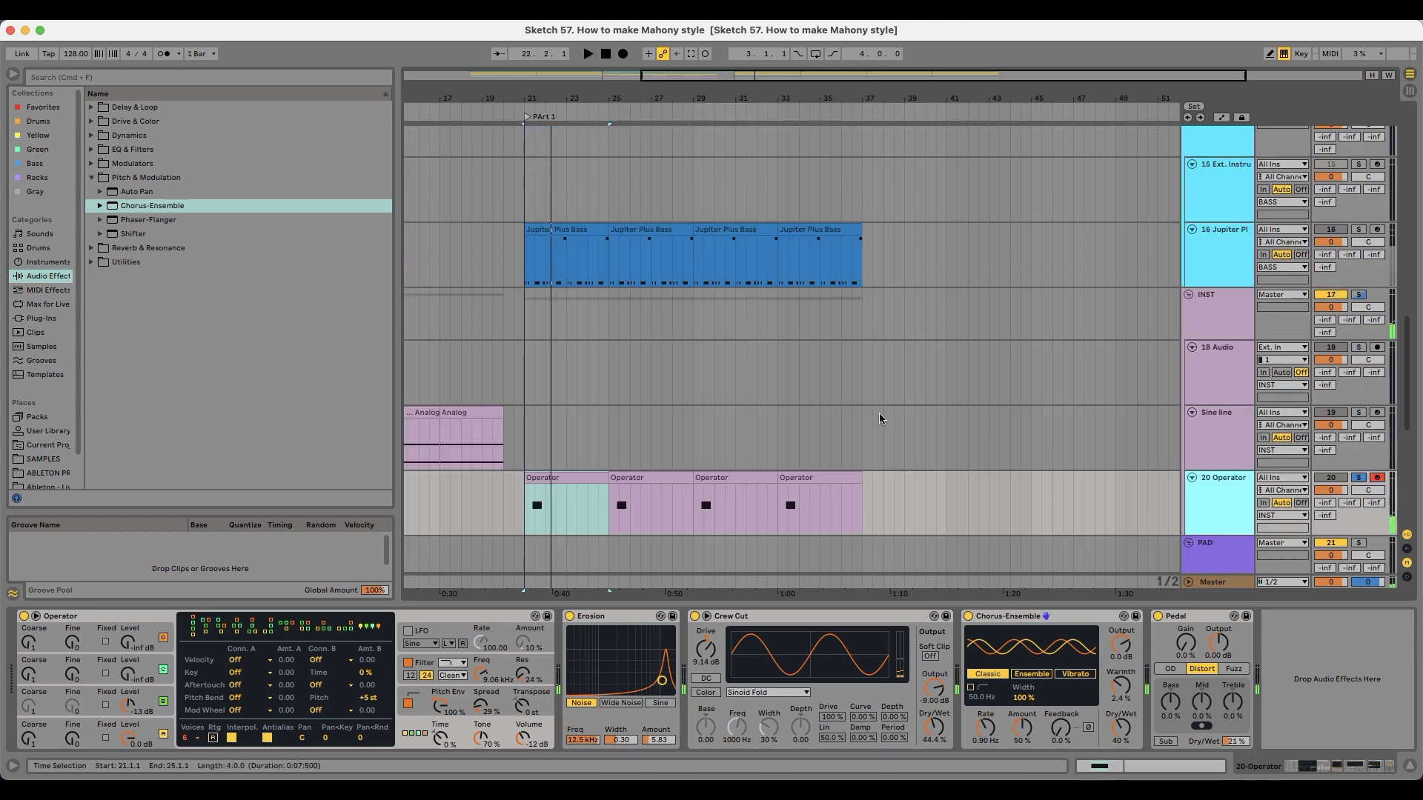
Step: Solo the Jupiter Plus Bass and replace its EQ Eight band 2 cut with a band 1 low shelf at 111 Hz, -3.10 dB
left_click(1359, 229)
key("space")
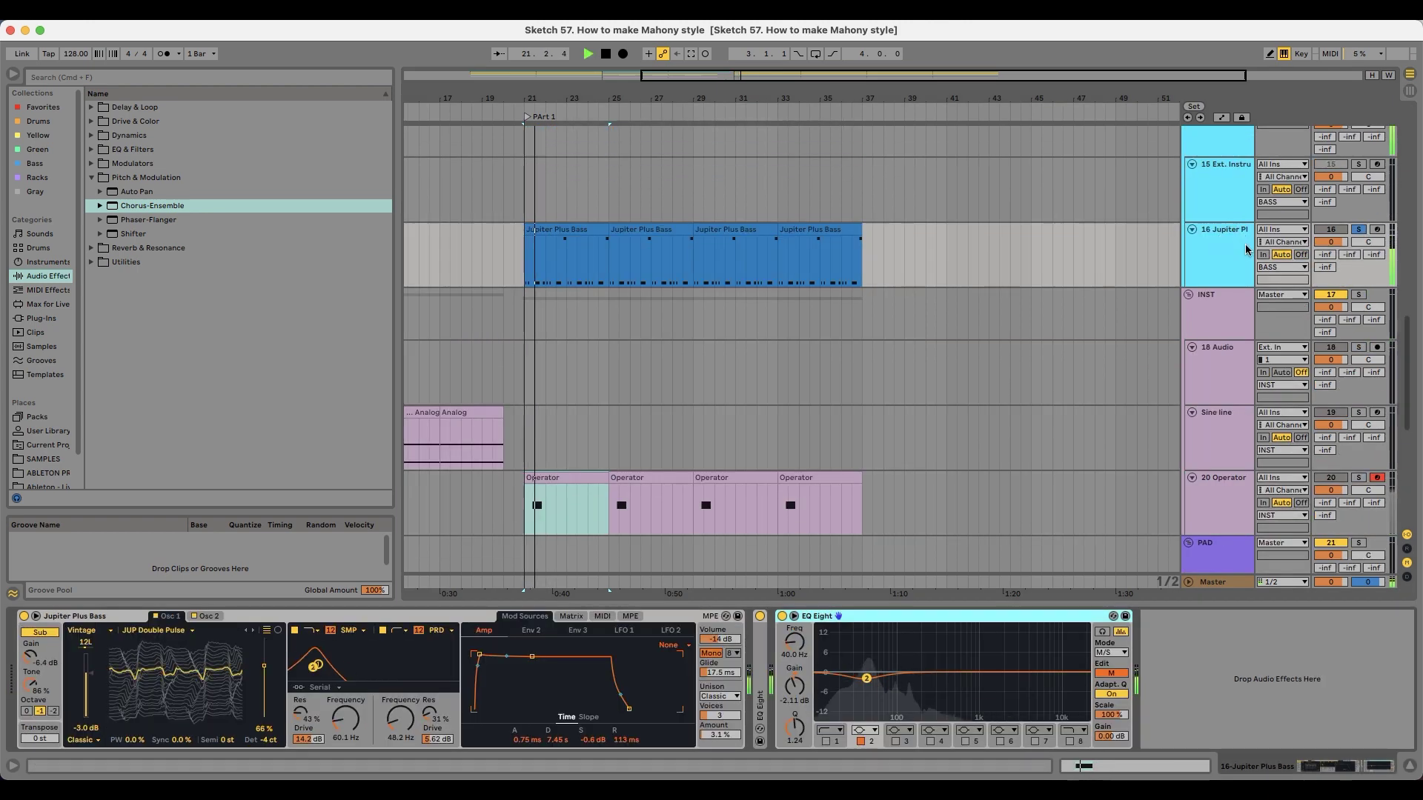
left_click(861, 742)
left_click(827, 742)
left_click(830, 730)
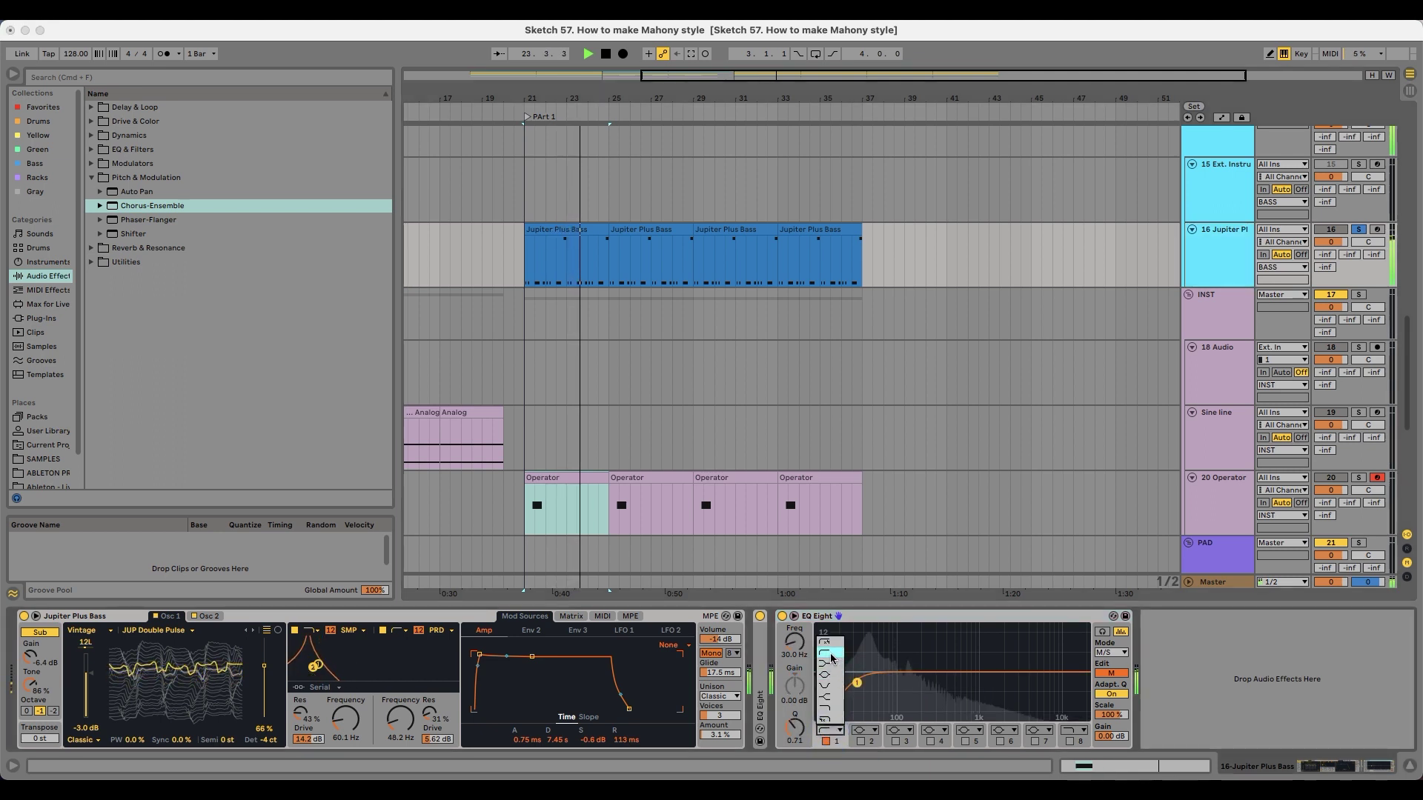
left_click(831, 663)
left_click_drag(857, 672, 902, 681)
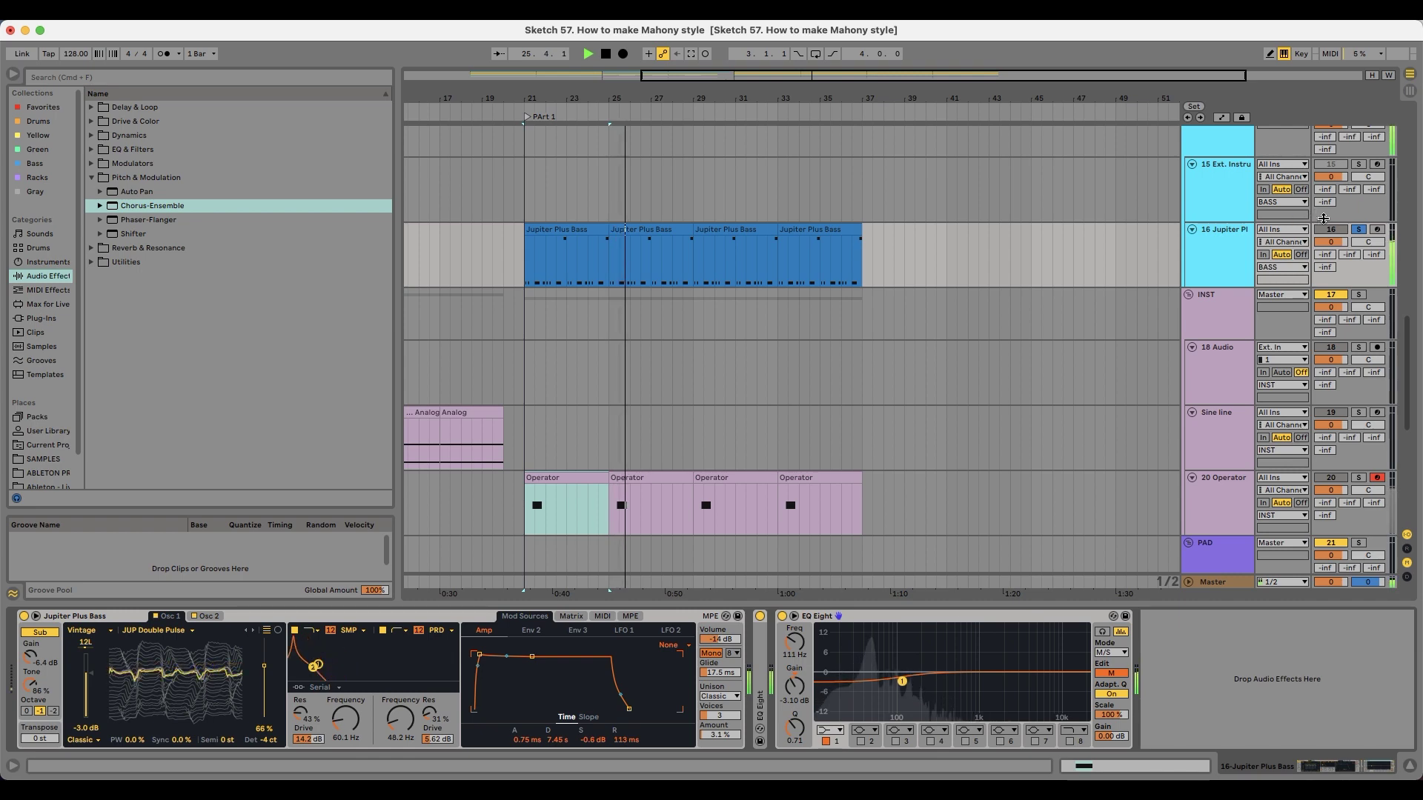
Step: Unsolo the bass track and play the full mix from bar 21, checking the tracks from Operator up to the hats
left_click(1357, 230)
key("space")
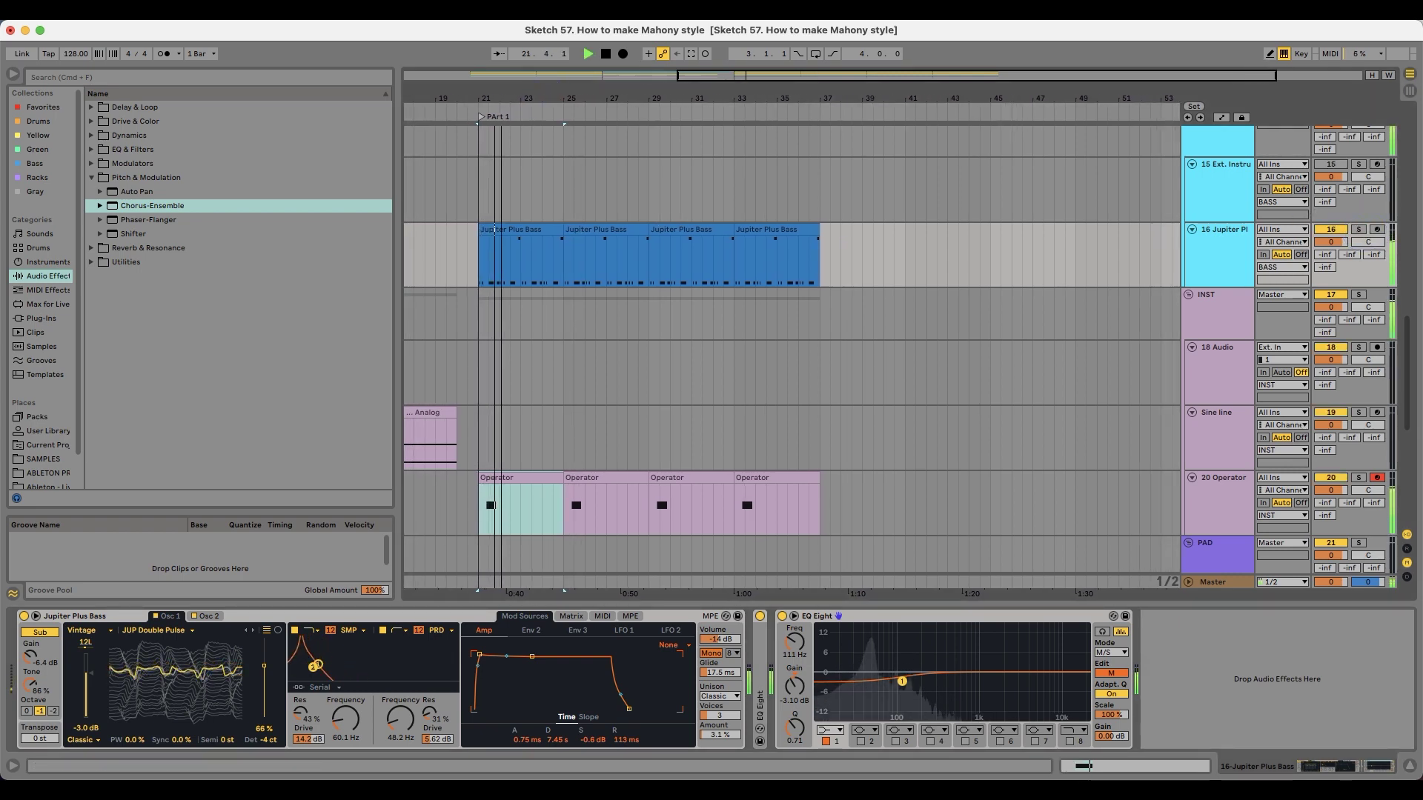
scroll(1017, 480, "down", 2)
left_click(1038, 434)
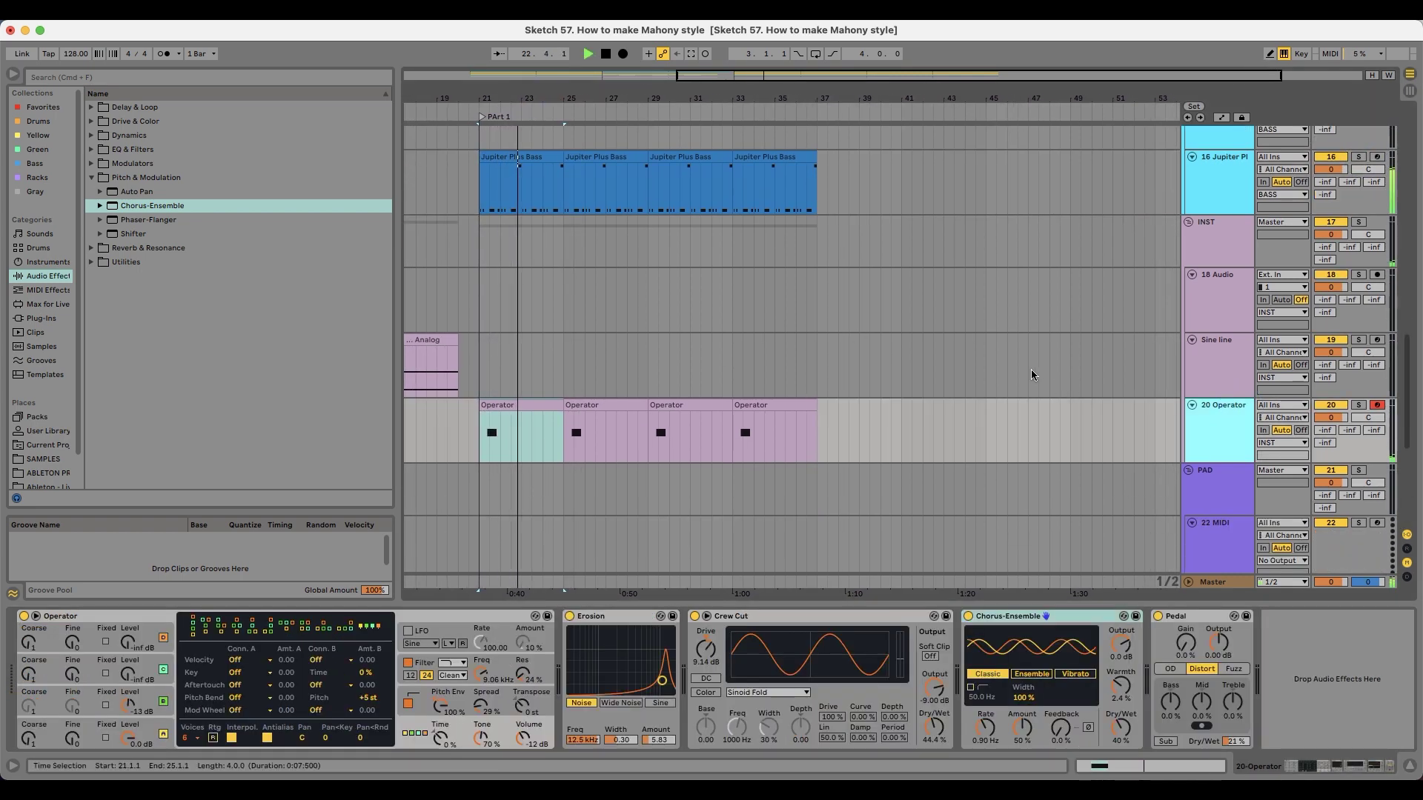
scroll(961, 336, "up", 7)
scroll(958, 341, "up", 10)
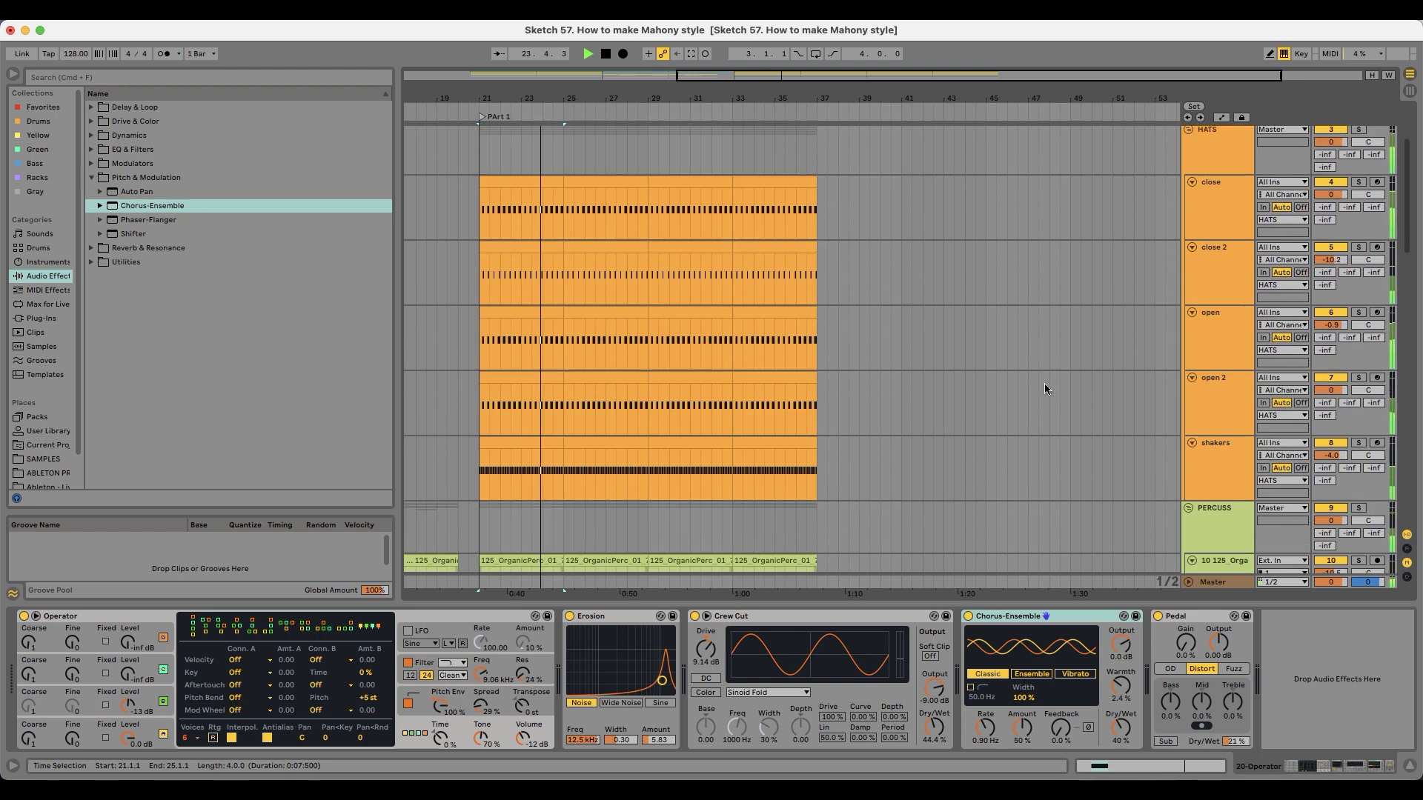
Step: Solo the HATS group and compare its spectrum with the full mix in the Master track's SPAN analyzer
left_click(1364, 211)
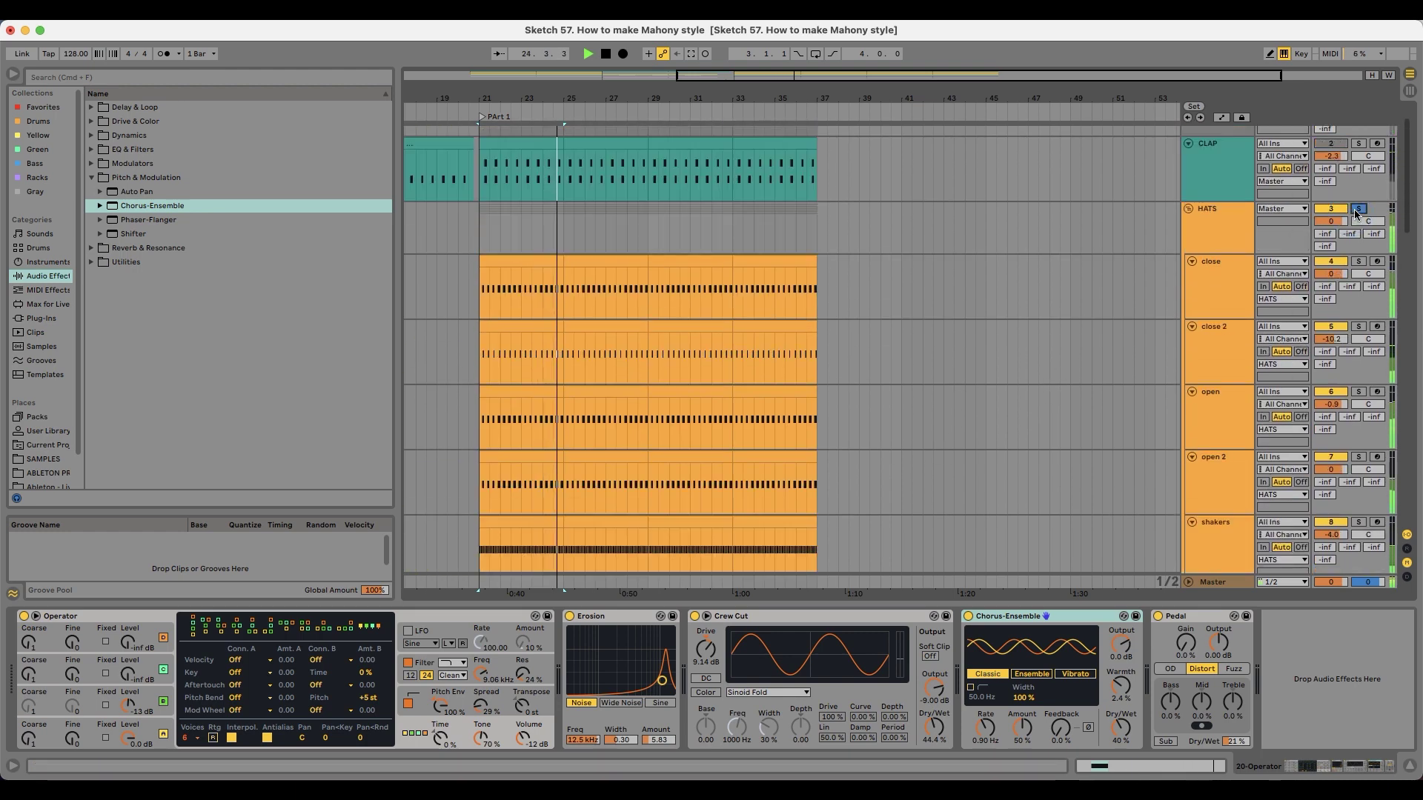
left_click(1219, 223)
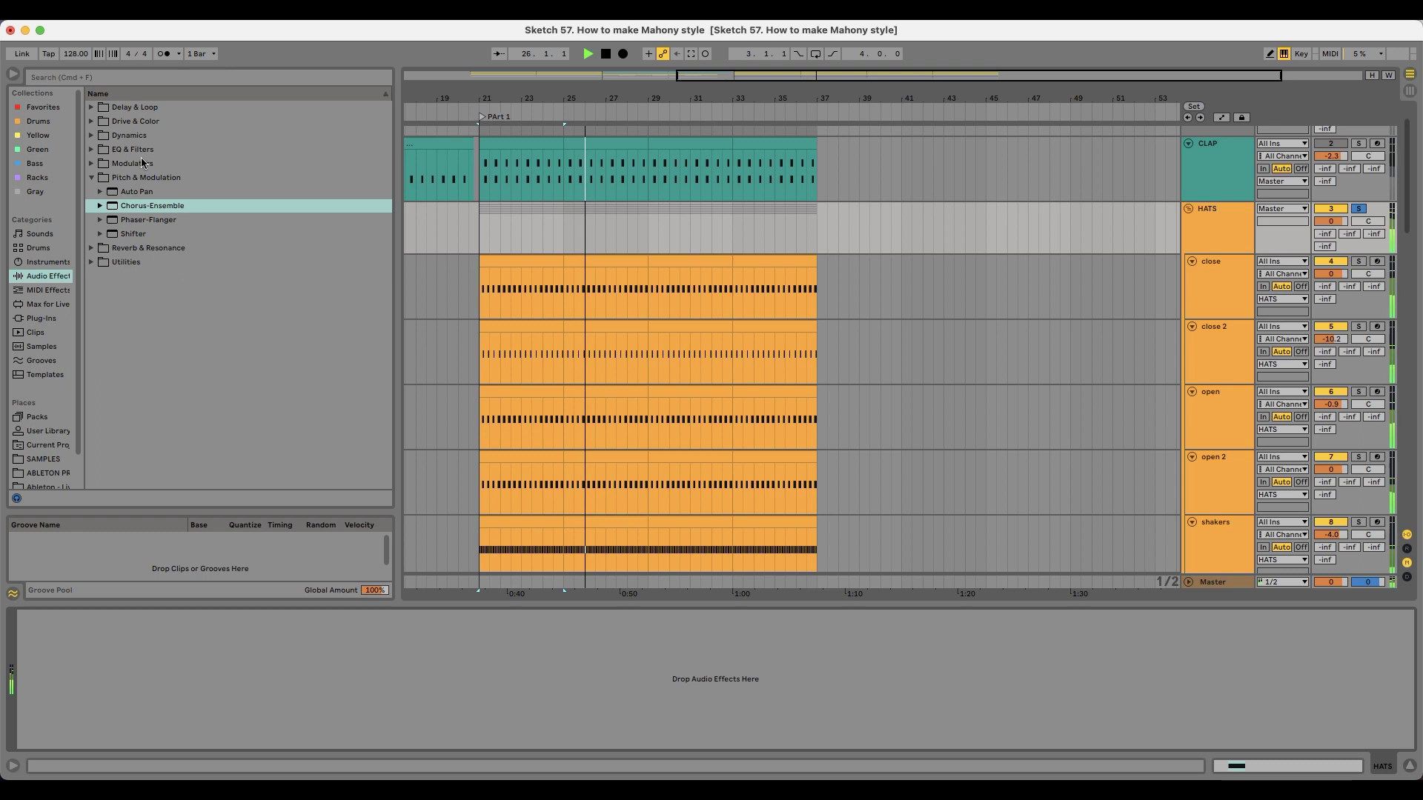
left_click(1221, 583)
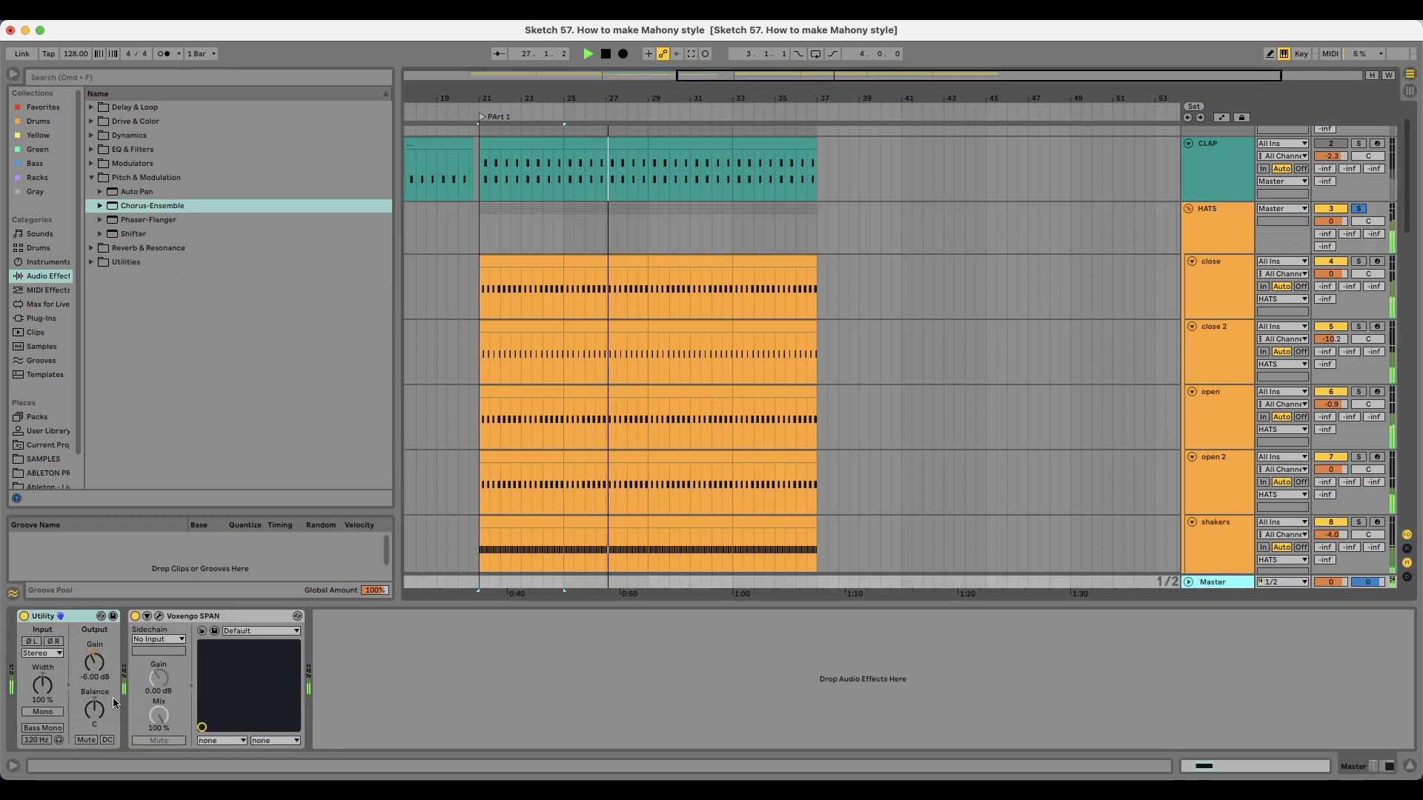
left_click(159, 617)
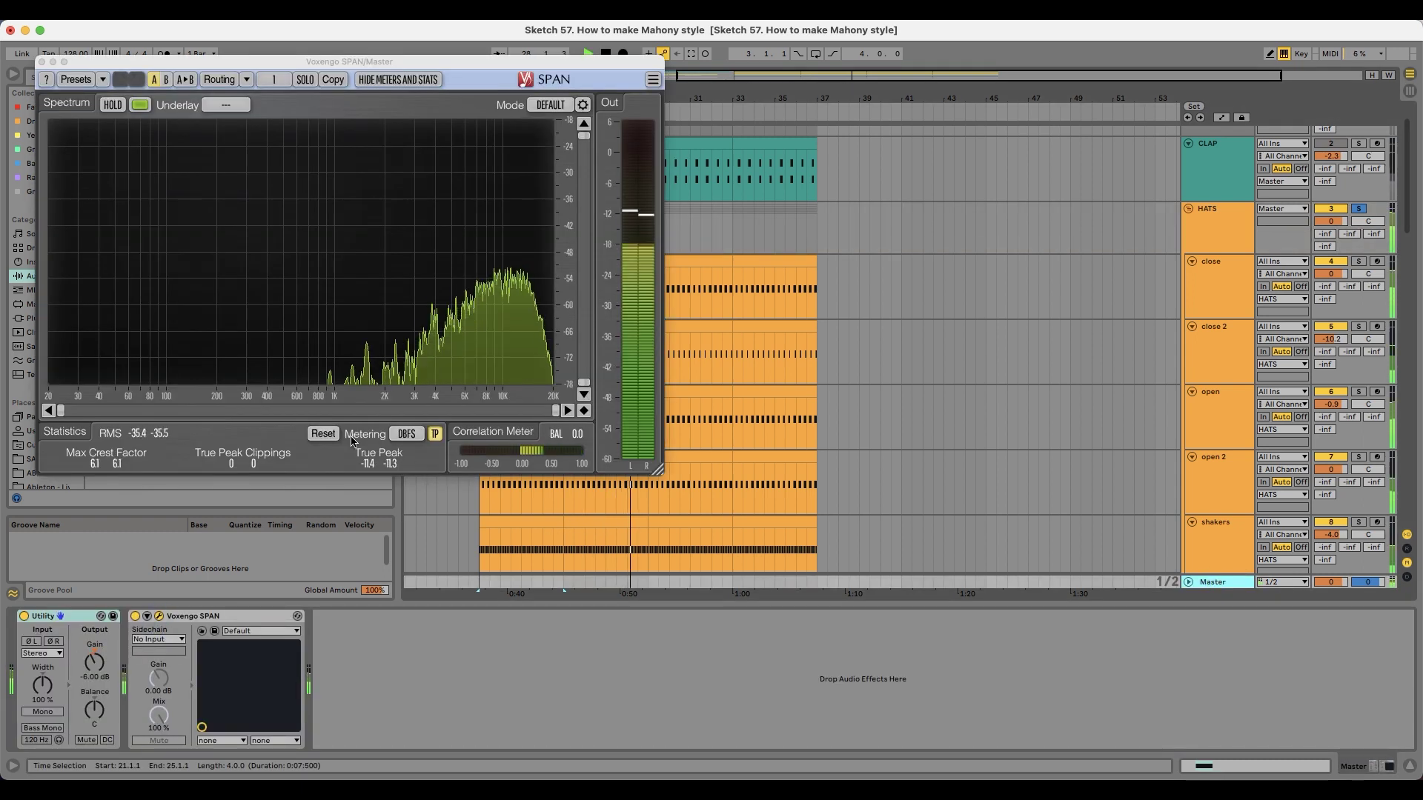
left_click(27, 617)
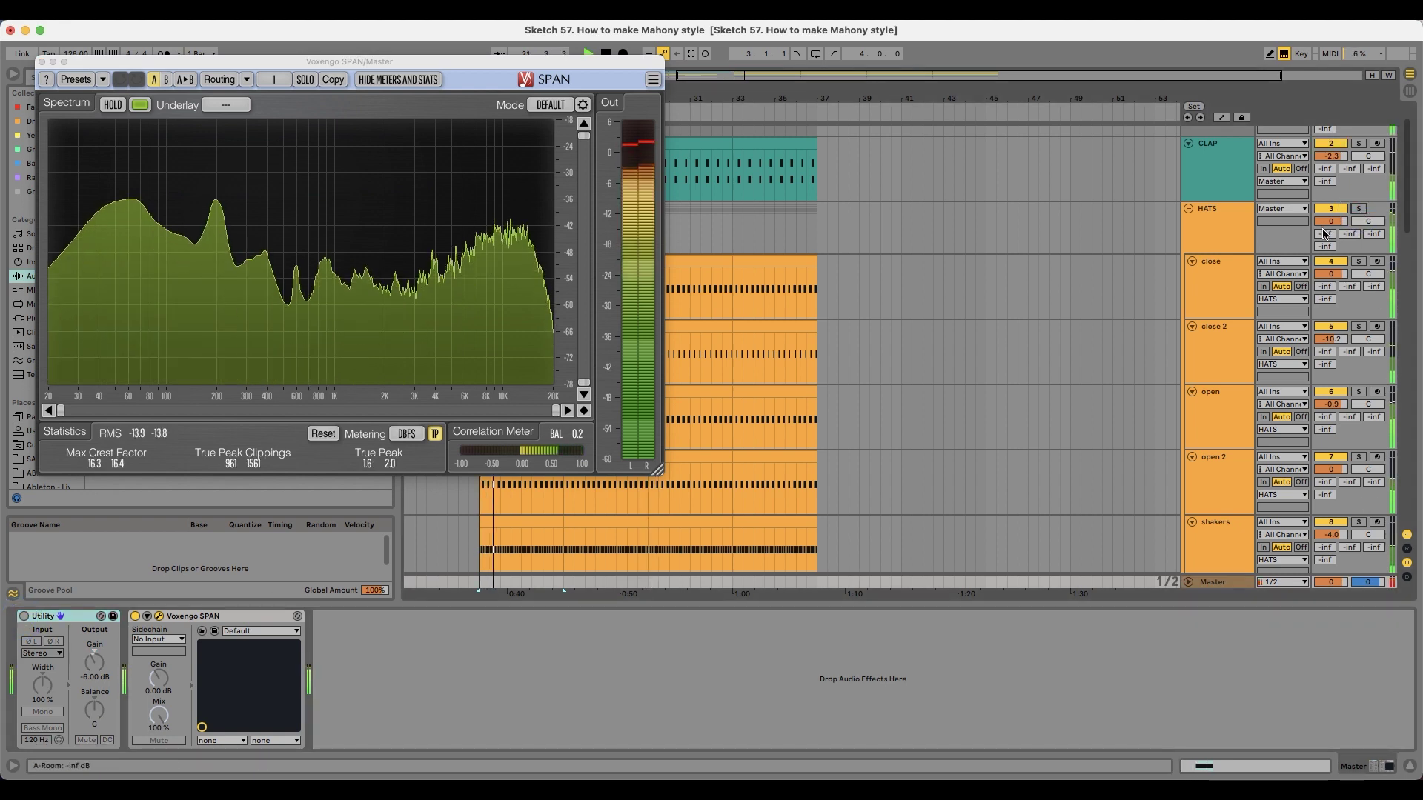
left_click(1359, 208)
left_click(25, 615)
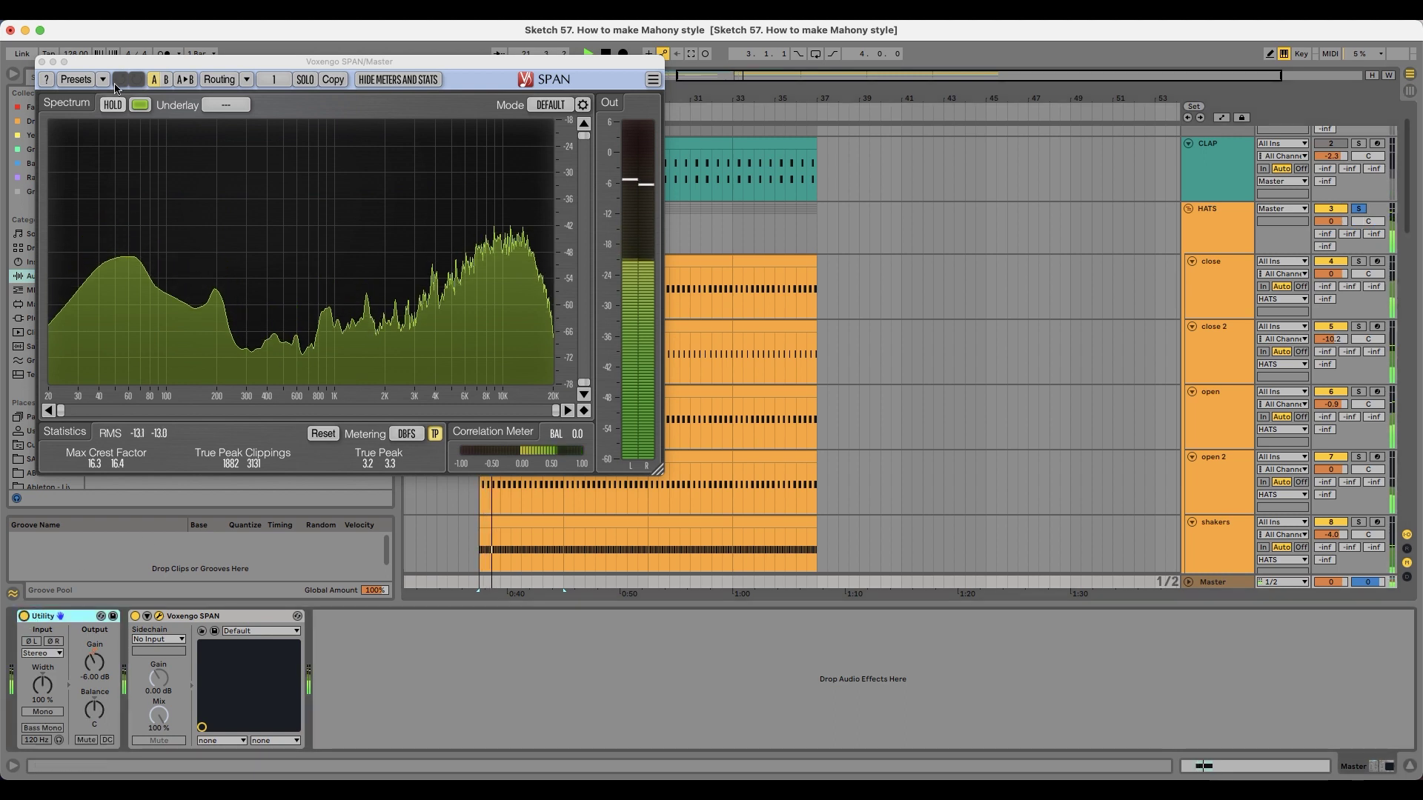
left_click(43, 63)
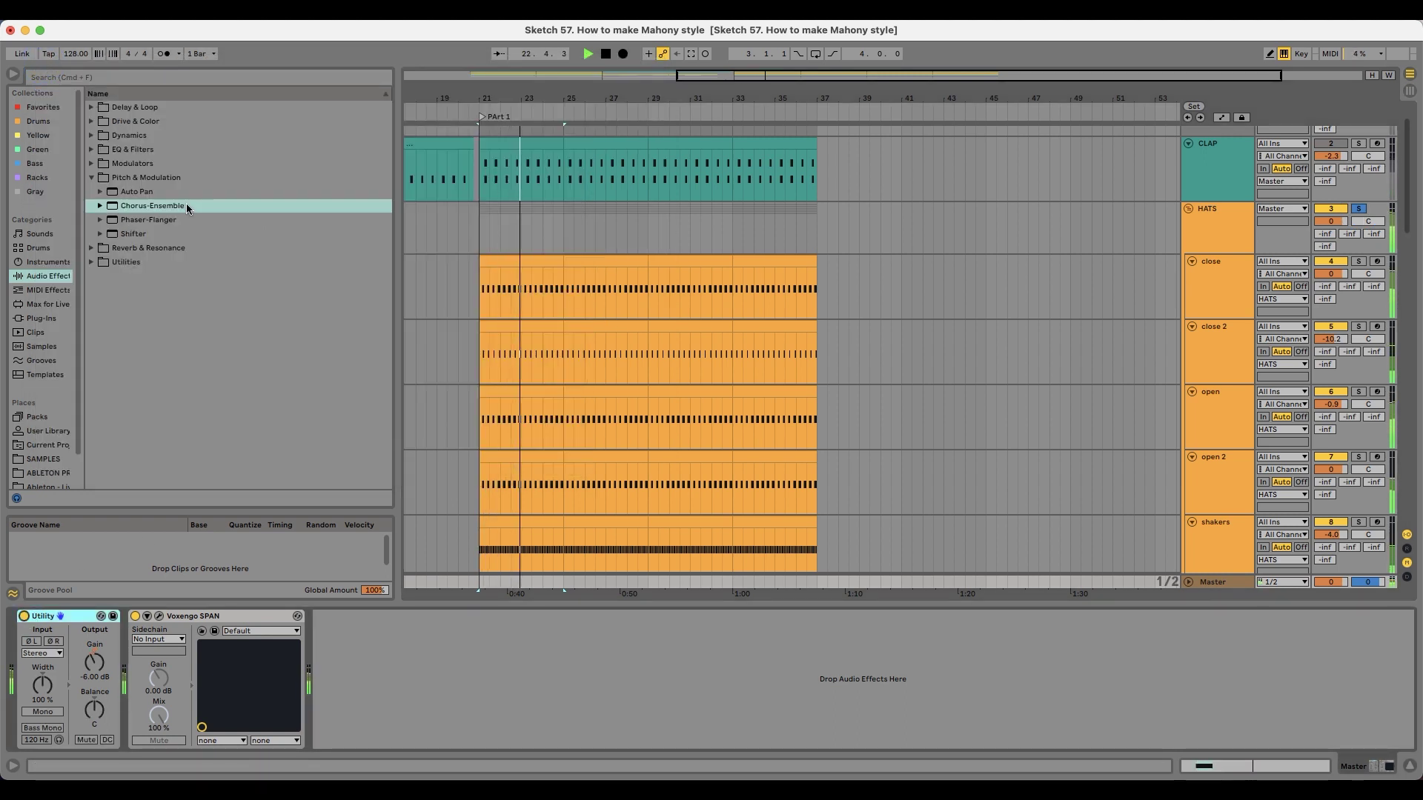
Step: Add a Glue Compressor to the HATS group with threshold -9.84 dB, makeup 4.94 dB and soft clipping on
left_click(157, 135)
left_click(138, 179)
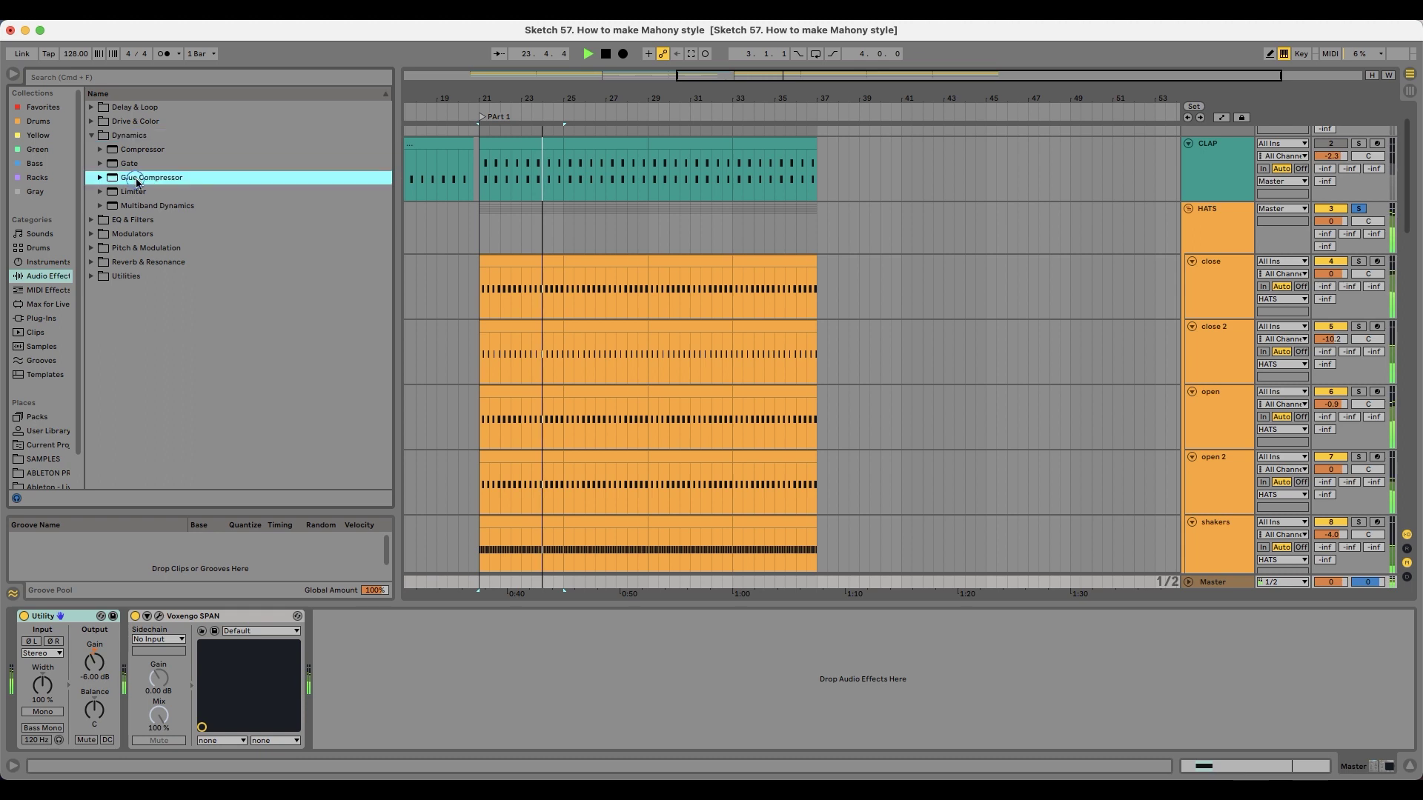
left_click_drag(897, 244, 896, 245)
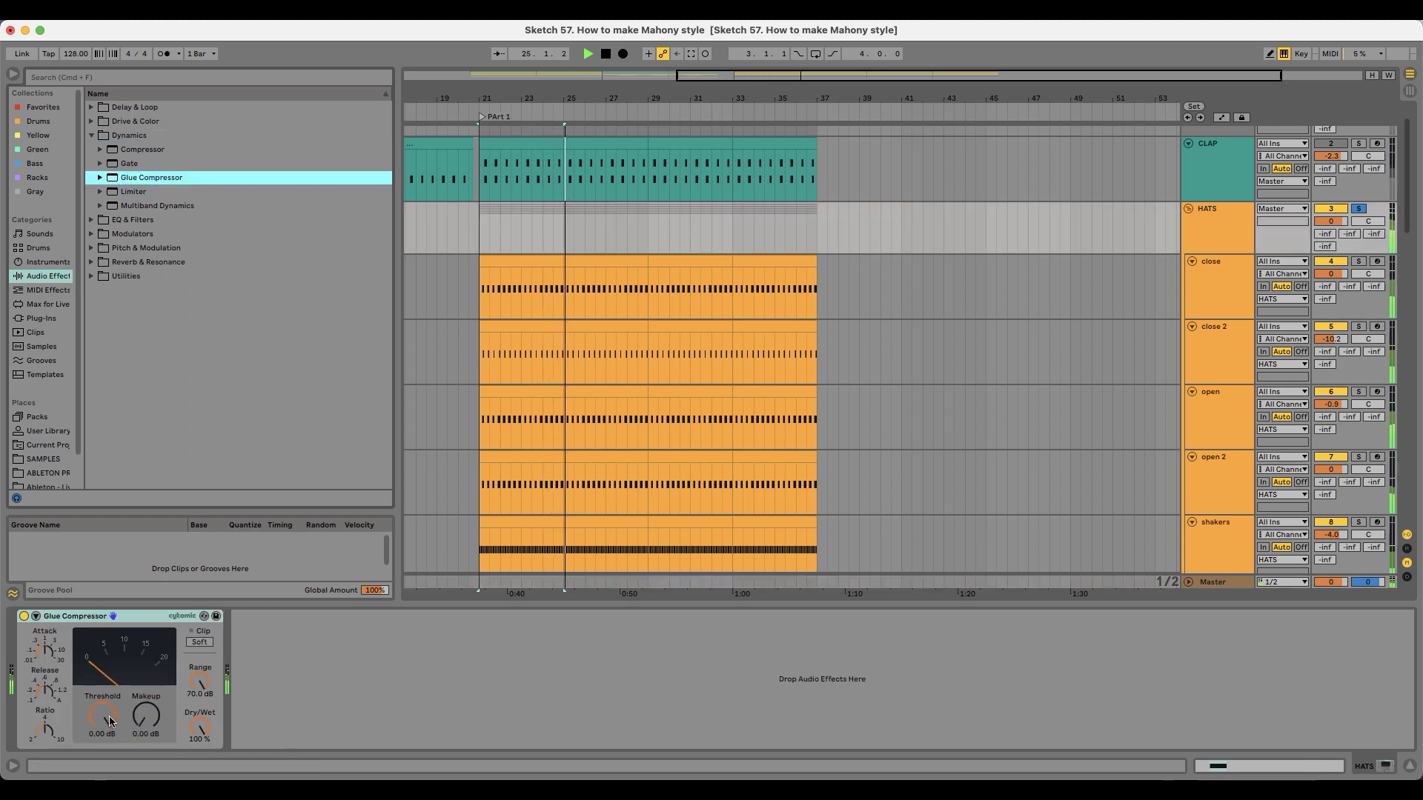
left_click(52, 737)
left_click_drag(102, 716, 102, 714)
left_click(197, 644)
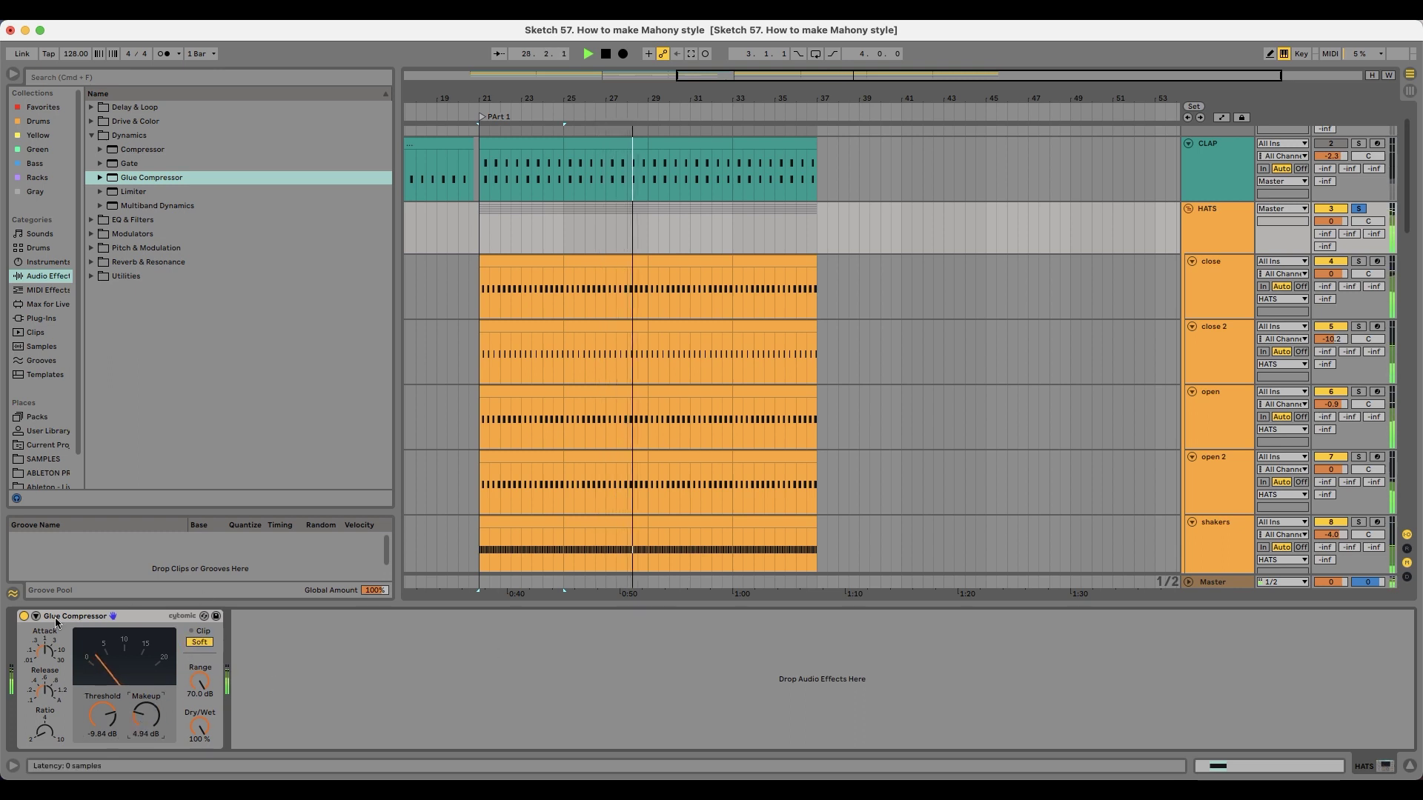
Step: Lower the HATS Glue Compressor's makeup gain to 4.57 dB, bypassing and re-enabling the device to compare the sound
left_click(23, 619)
left_click(23, 618)
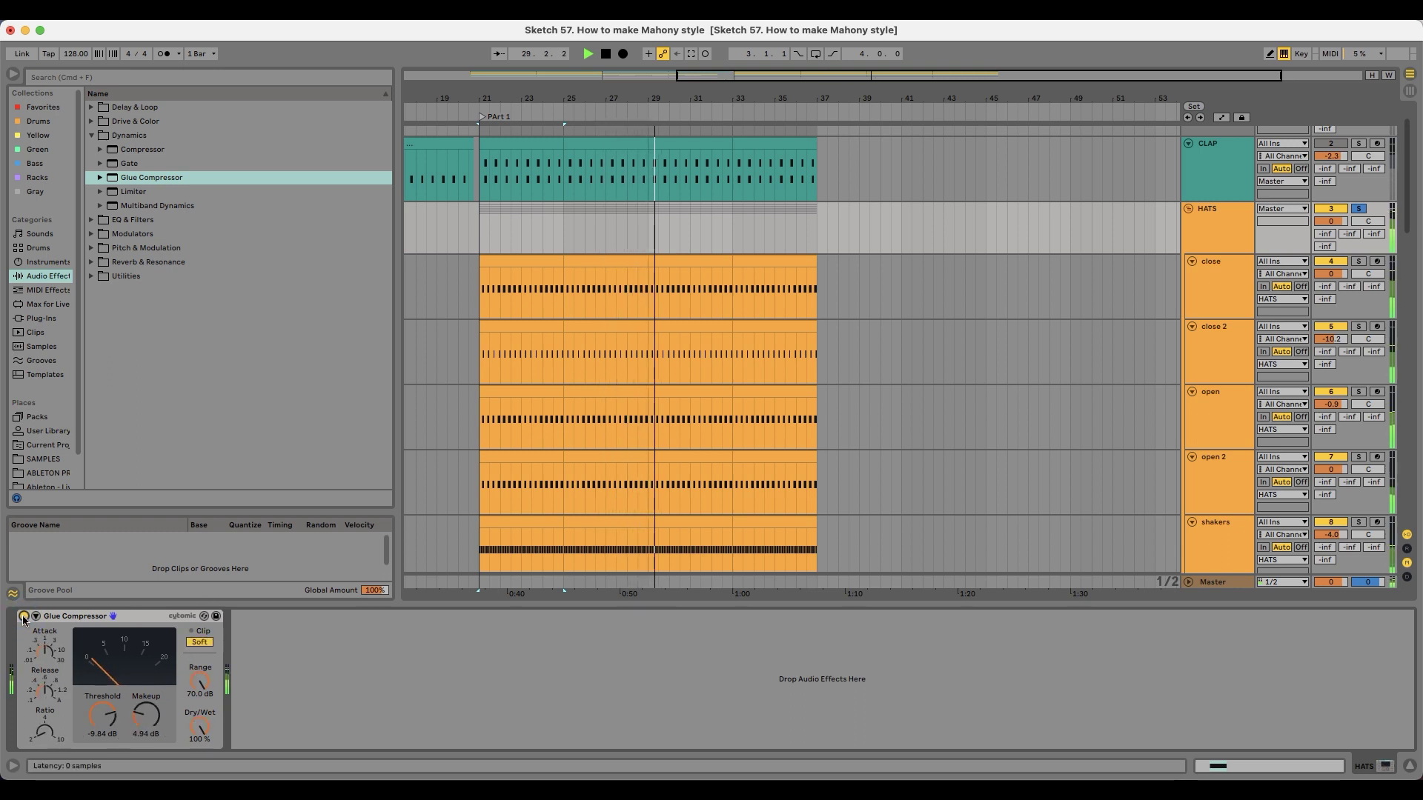
left_click_drag(145, 719, 146, 722)
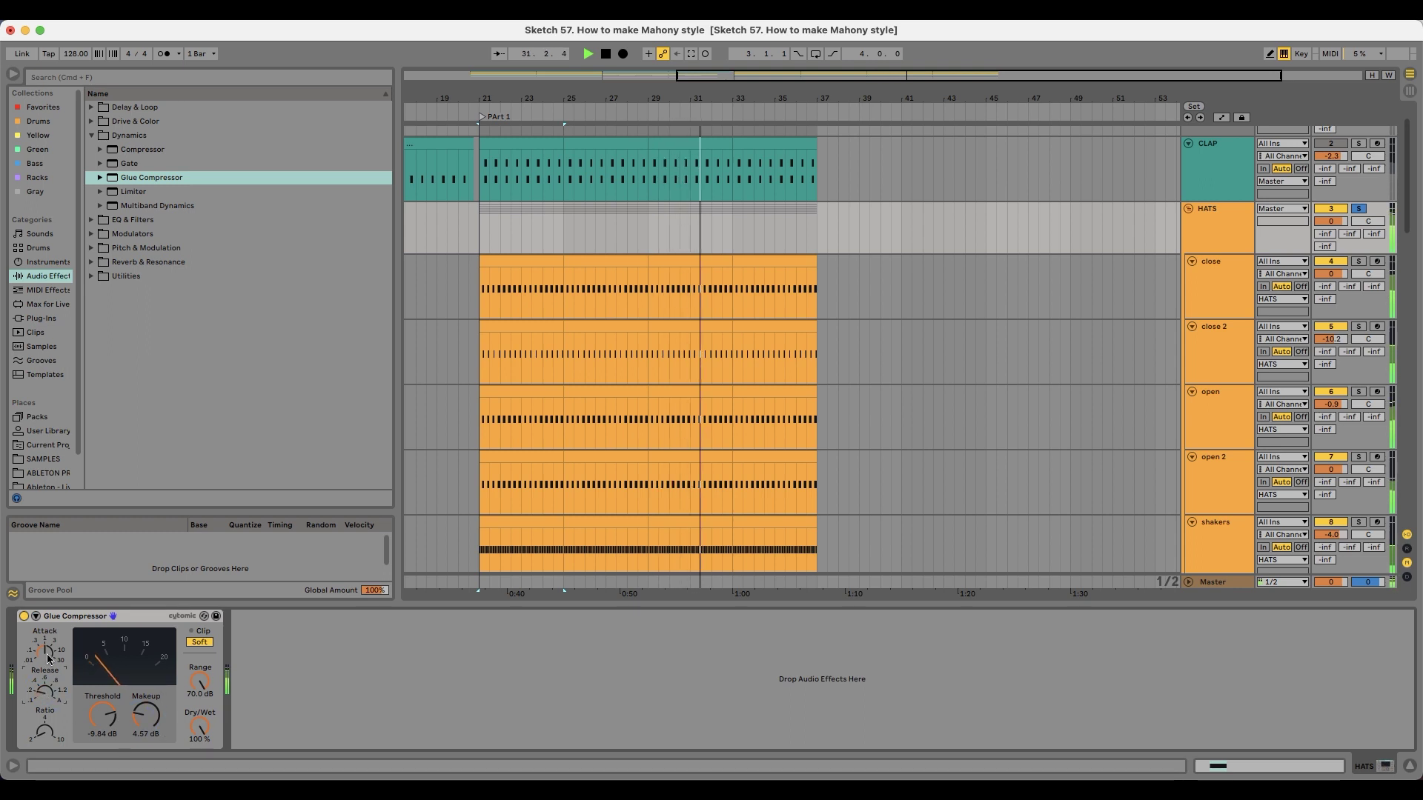
left_click(24, 617)
left_click(24, 617)
Step: Unsolo the HATS group and listen to the full mix from bar 21
key("space")
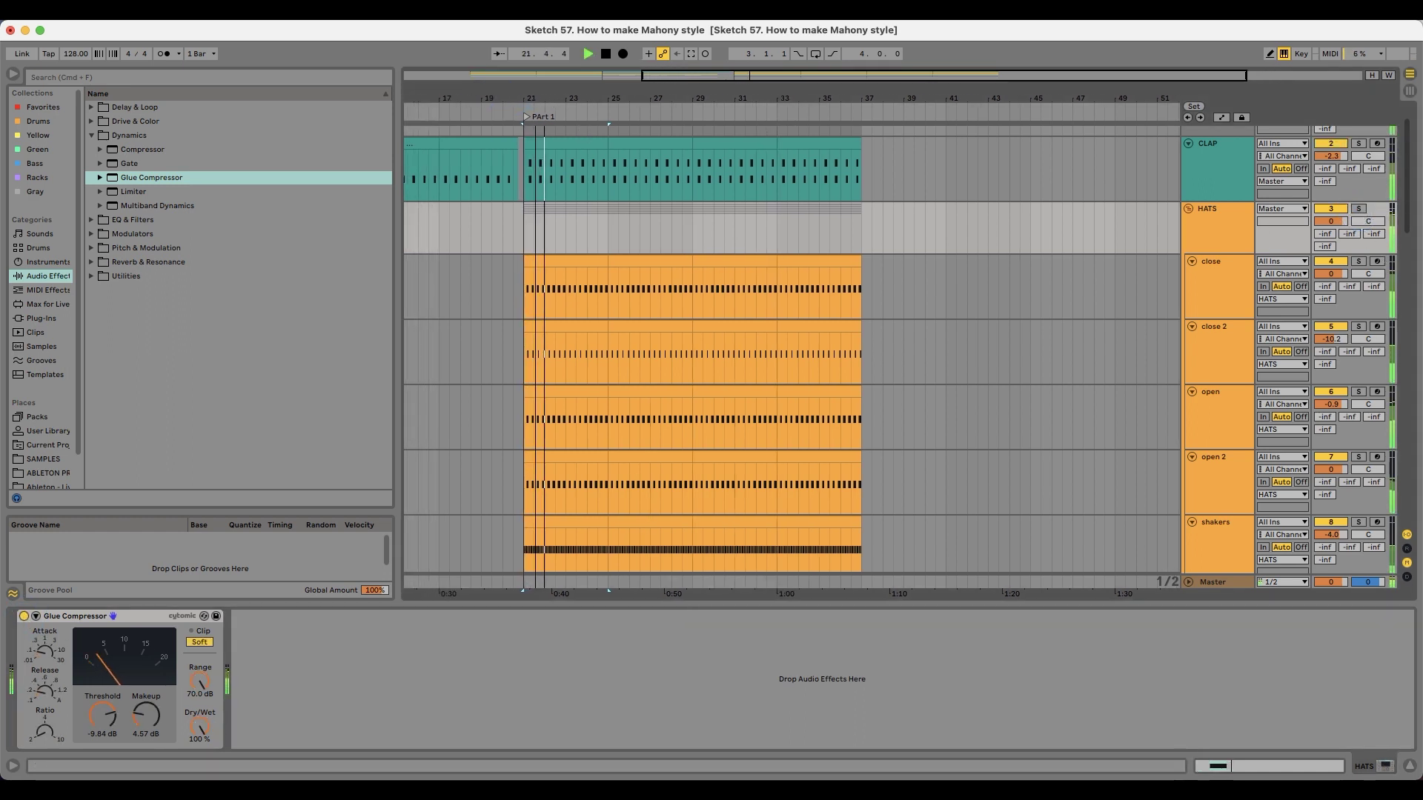
scroll(681, 349, "up", 2)
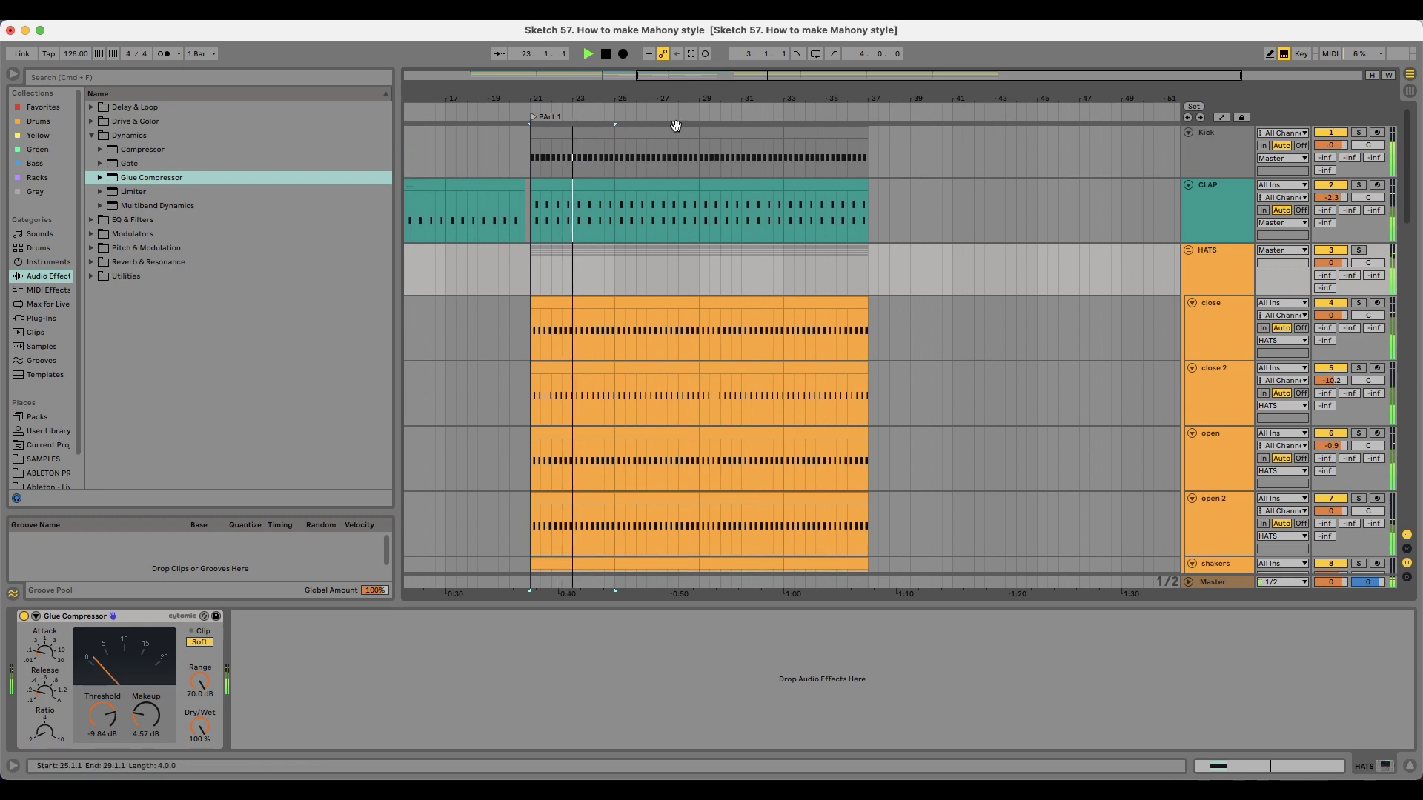
left_click_drag(674, 98, 615, 102)
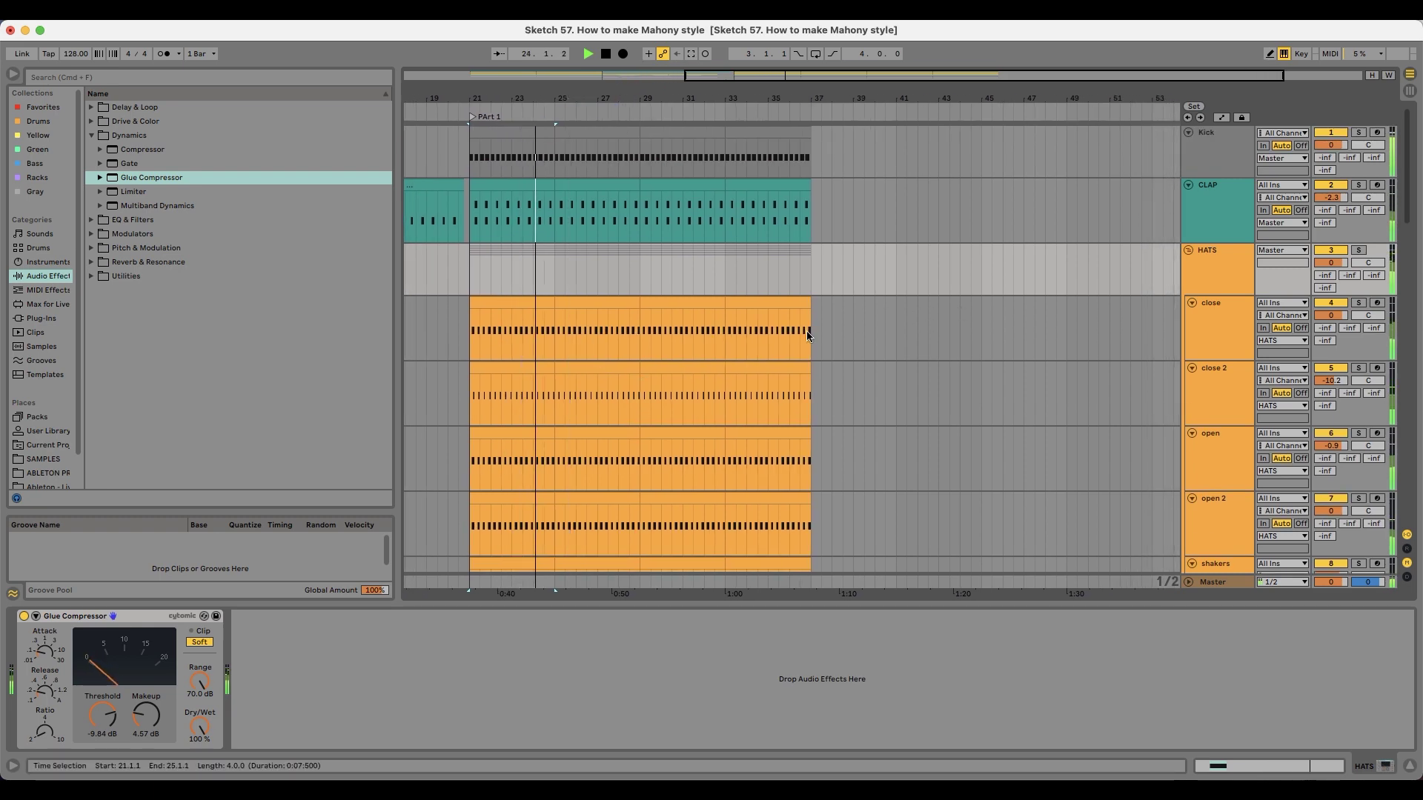
scroll(770, 389, "down", 5)
scroll(860, 386, "up", 5)
Step: Solo the CLAP track and insert an EQ Eight before its Reverb
left_click(1219, 211)
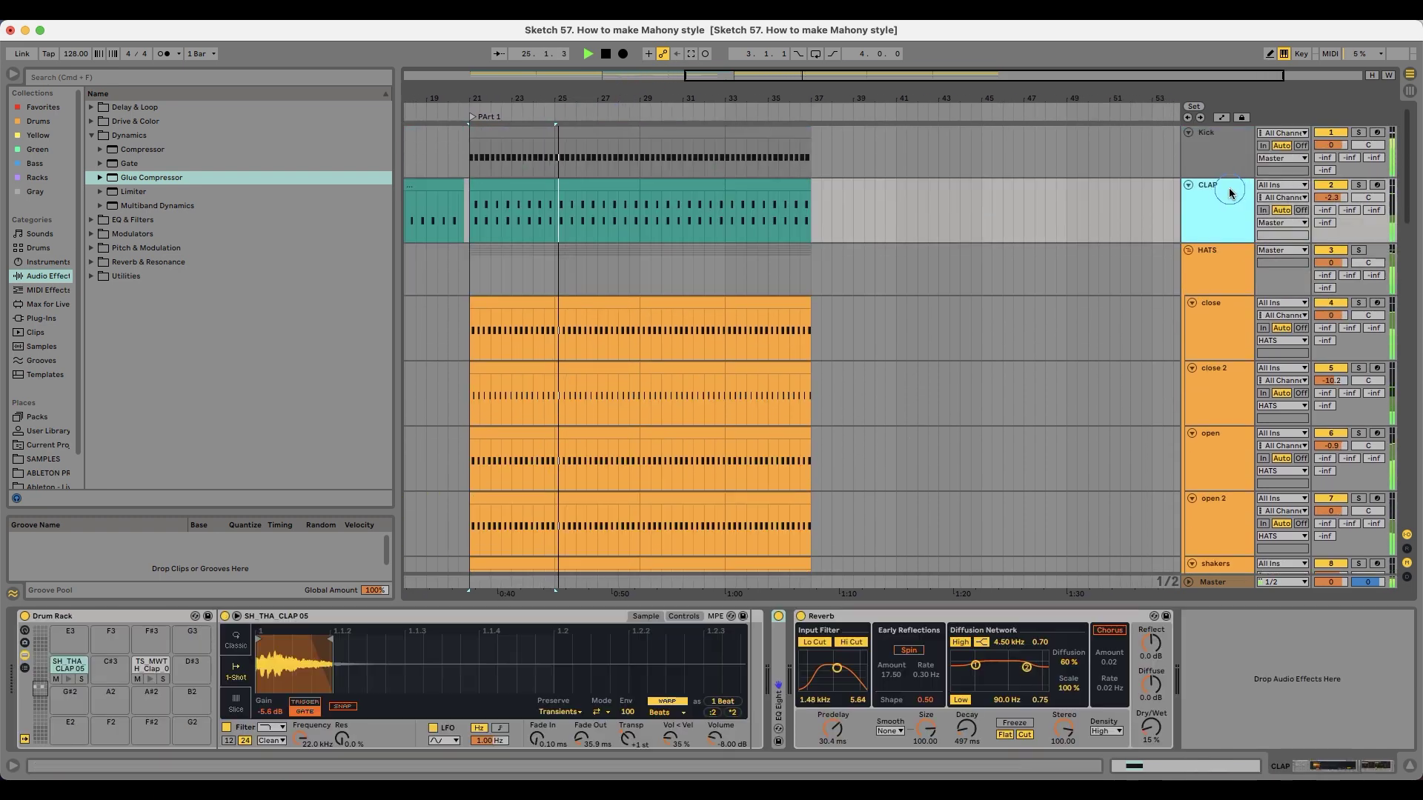
left_click(1358, 184)
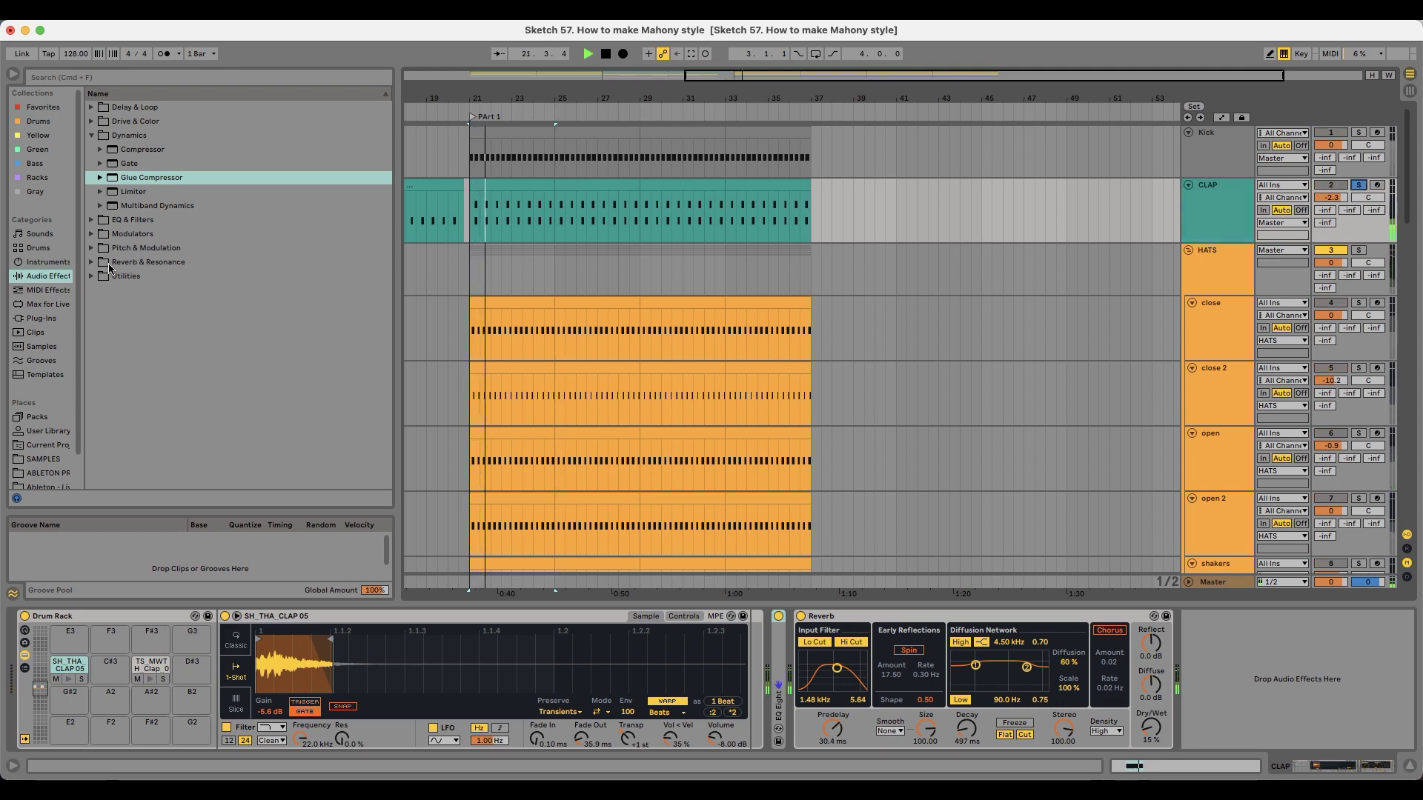
left_click(135, 220)
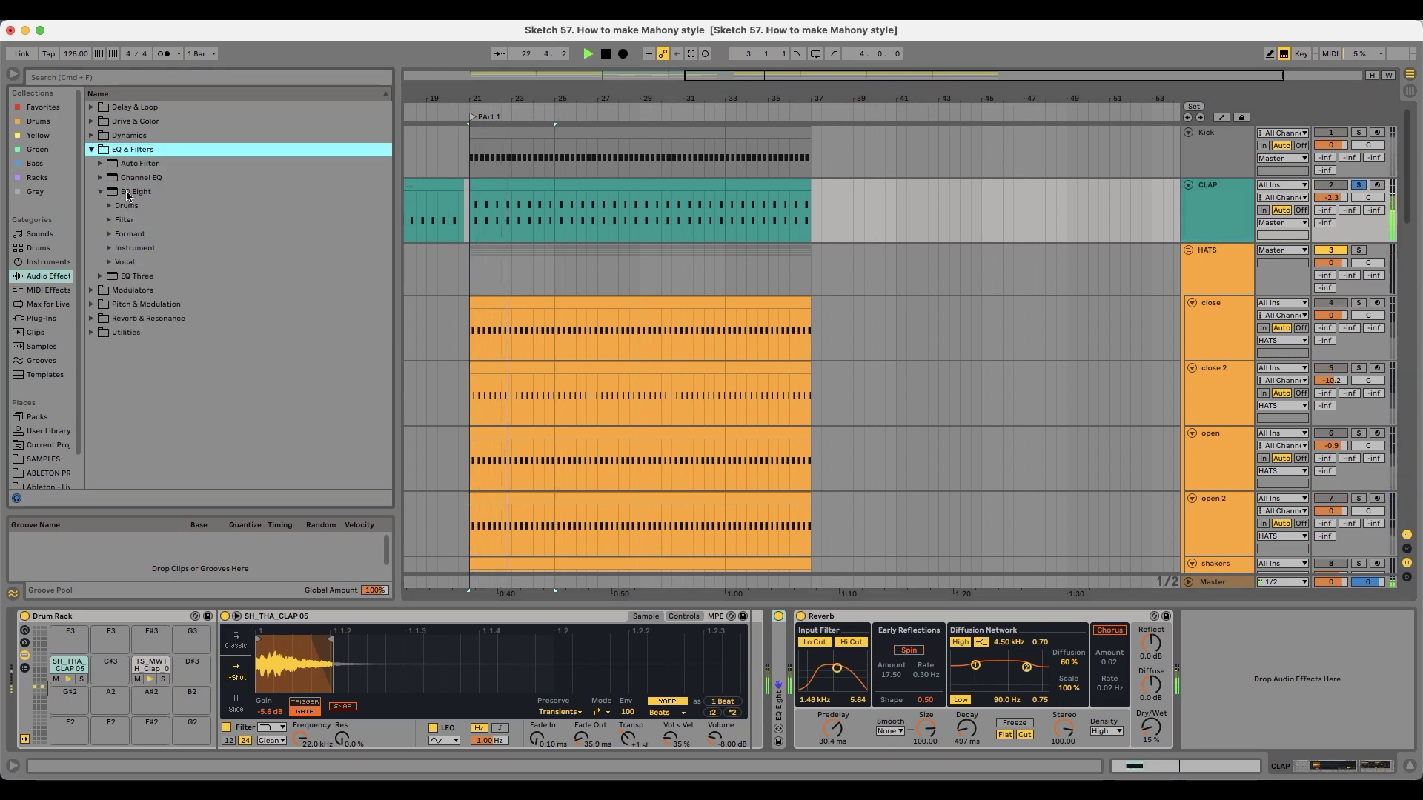
double_click(126, 195)
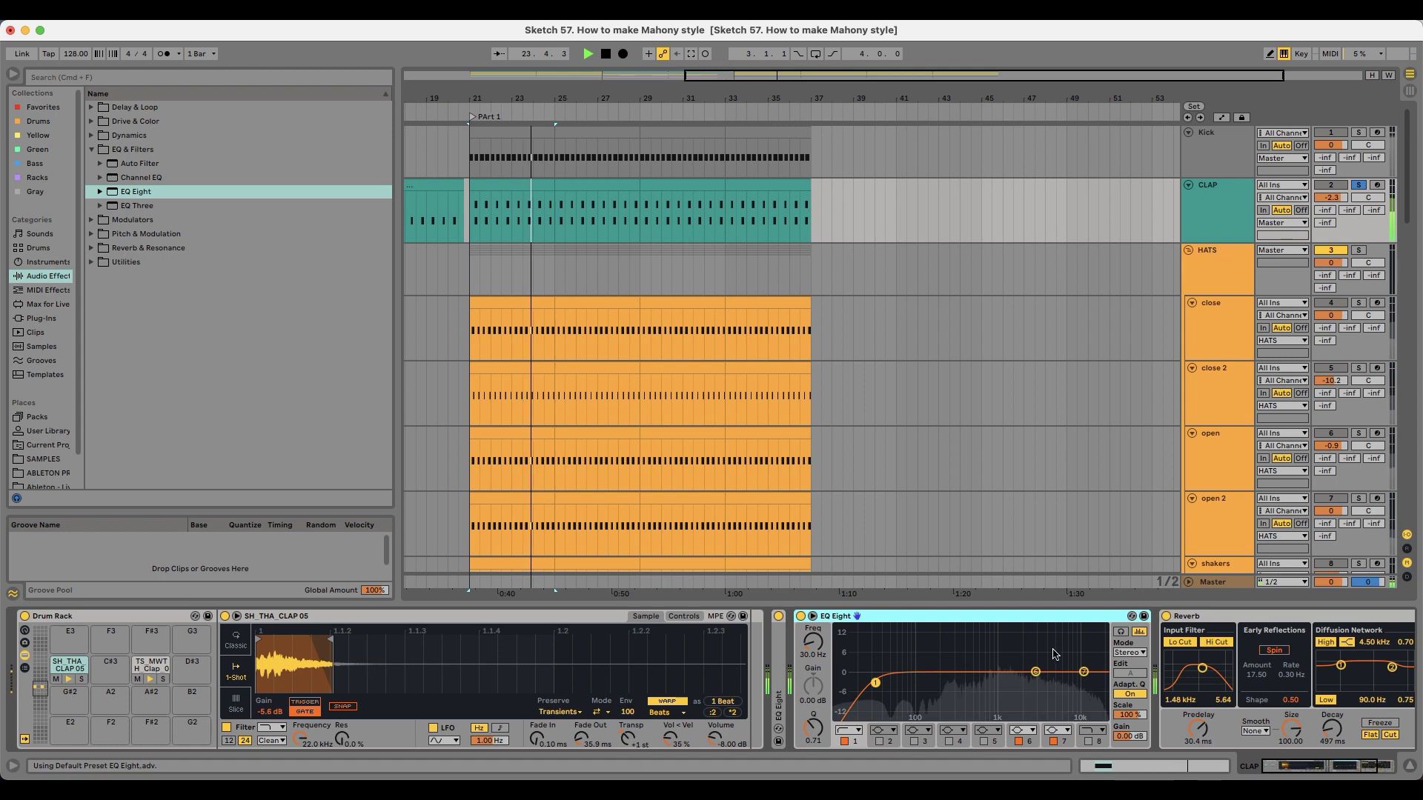
Step: Boost band 7 of the clap's EQ Eight by 3.14 dB at about 11.9 kHz with Q 0.44
left_click_drag(1084, 672, 1088, 666)
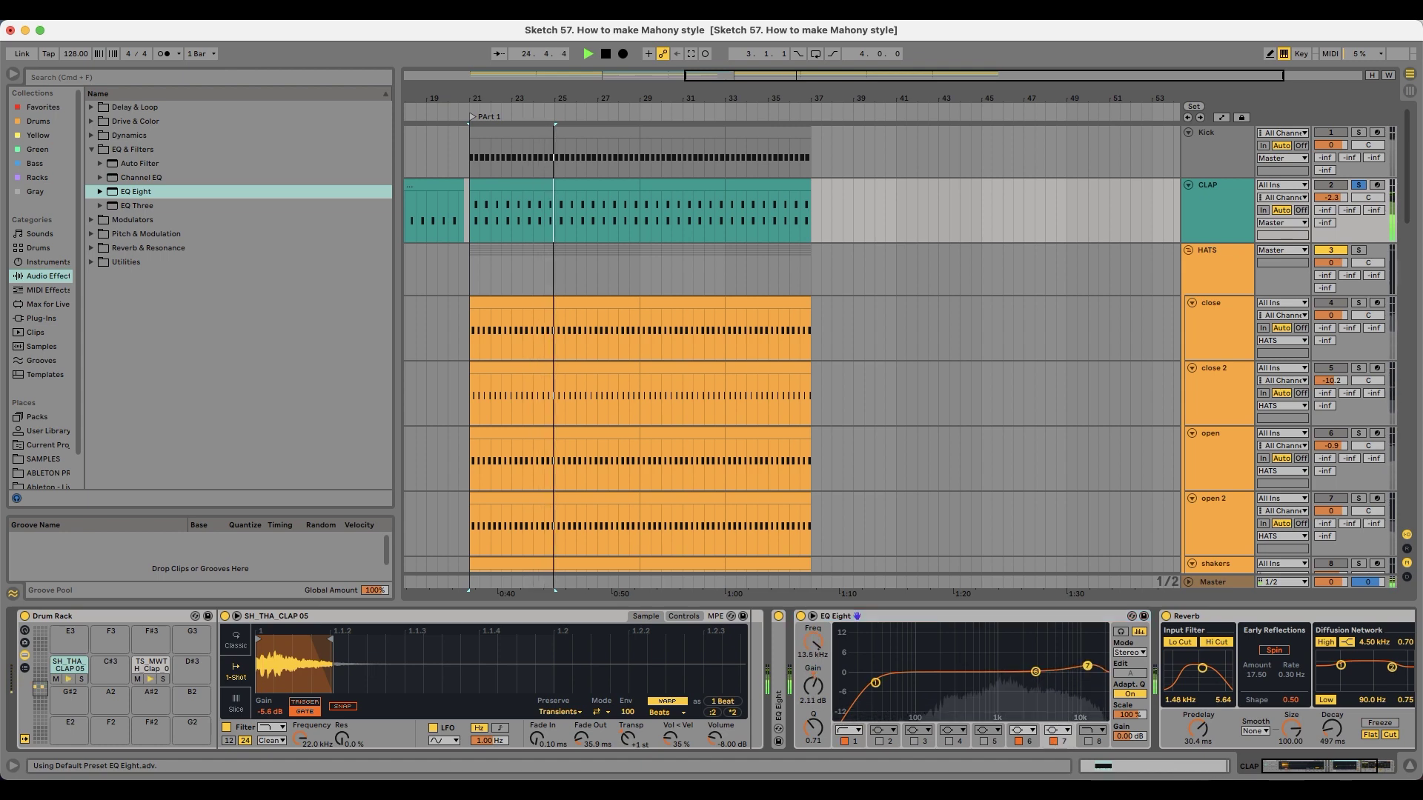
left_click_drag(813, 728, 813, 736)
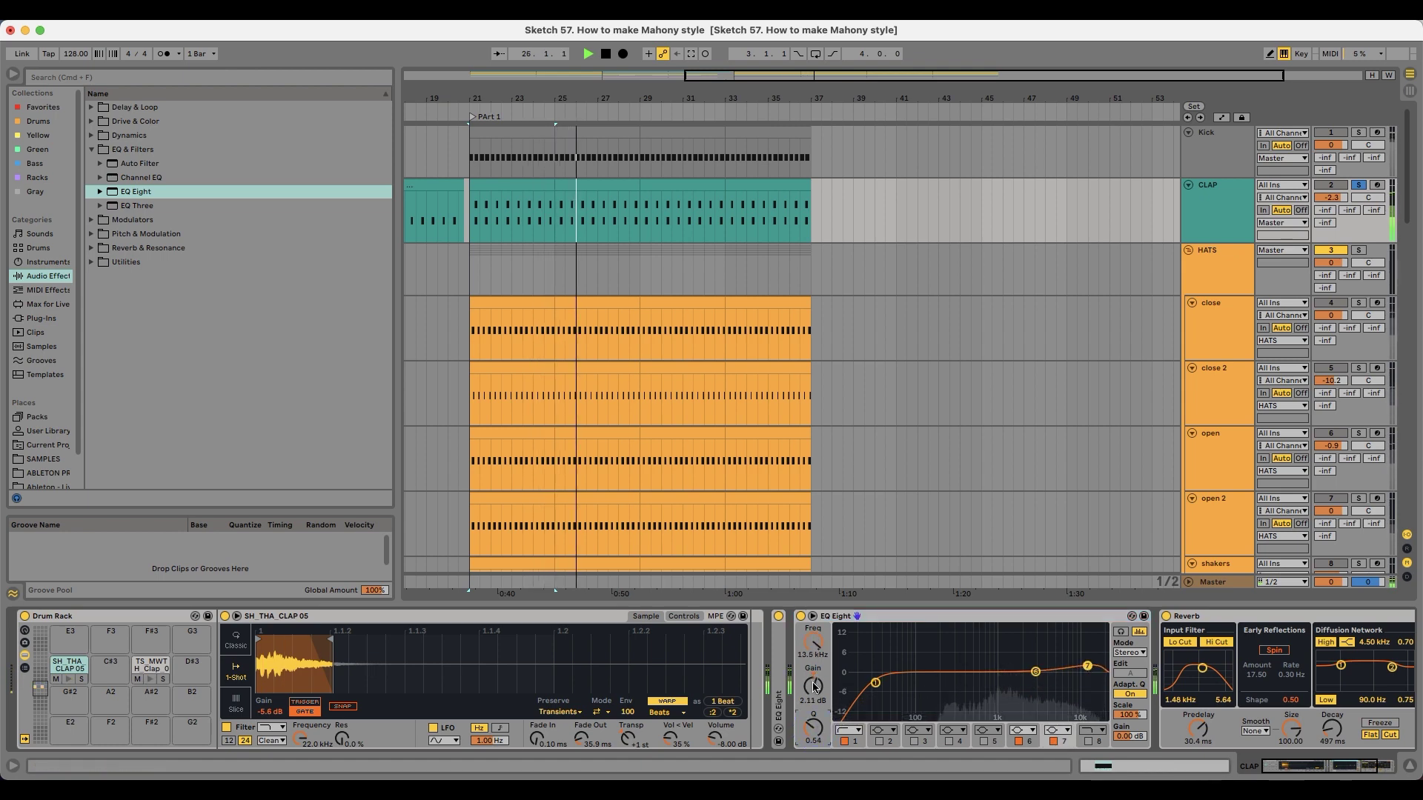
left_click_drag(813, 685, 814, 733)
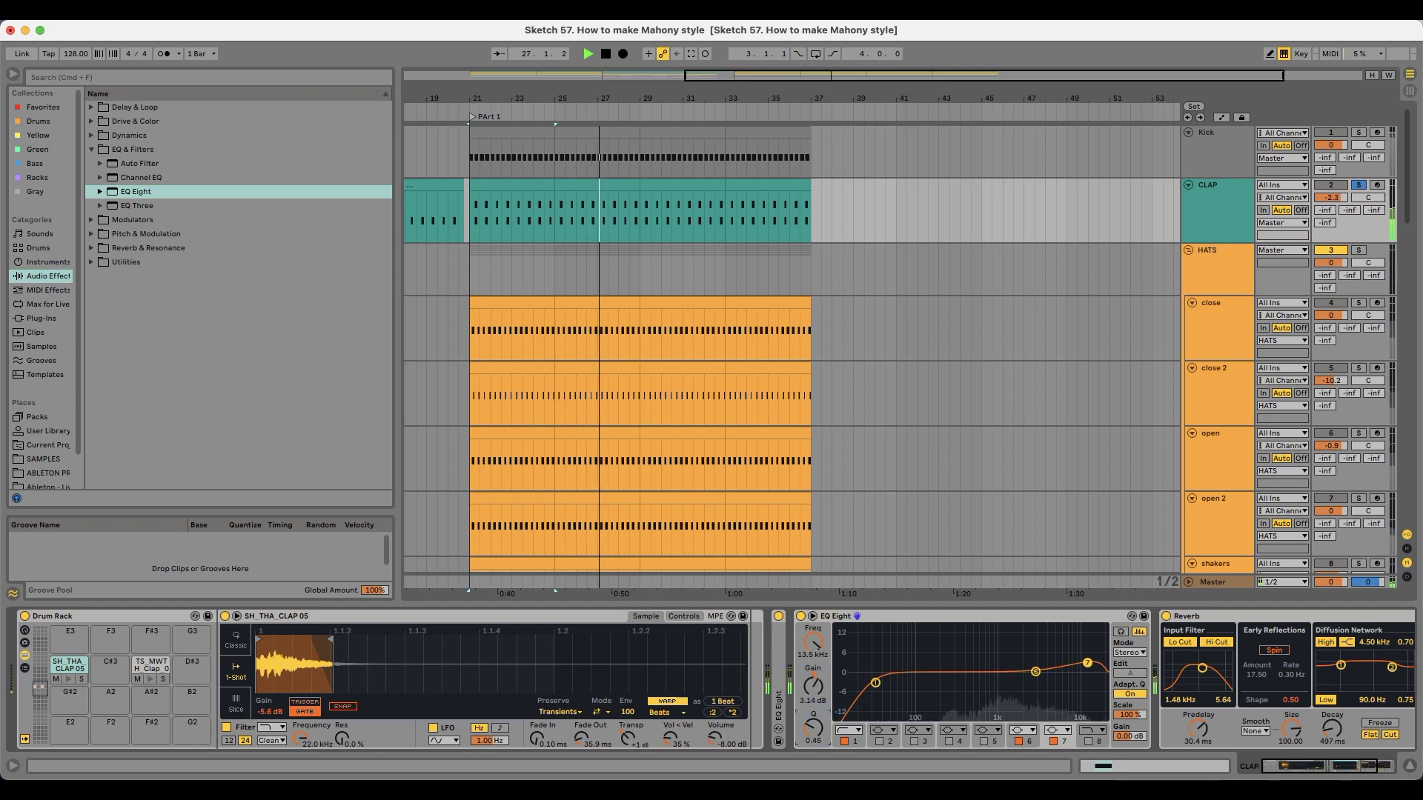
left_click_drag(814, 643, 813, 645)
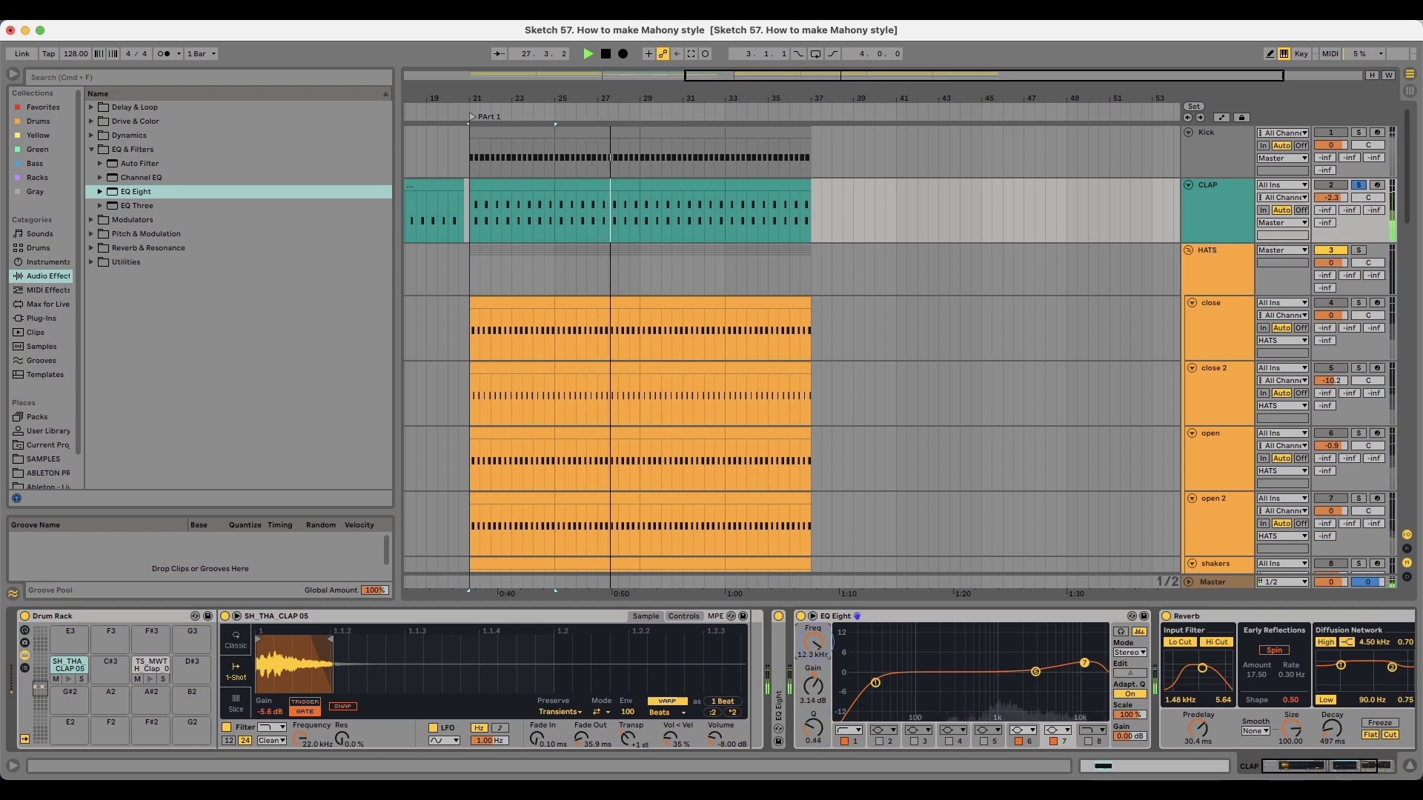
Step: Unsolo the clap, play the full mix from bar 21 and reduce the EQ Eight band 7 gain to 2.10 dB
left_click(1356, 187)
key("space")
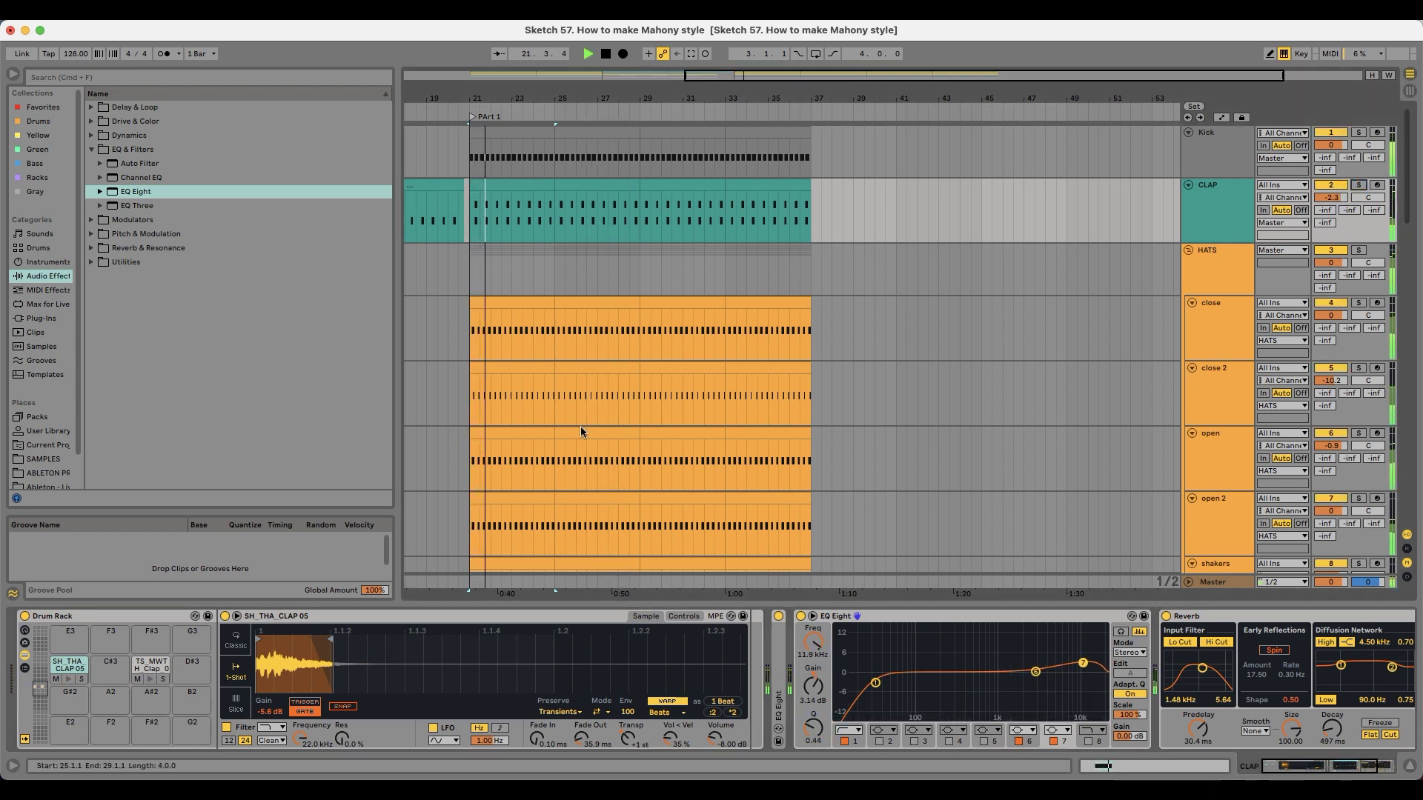
left_click_drag(814, 686, 813, 691)
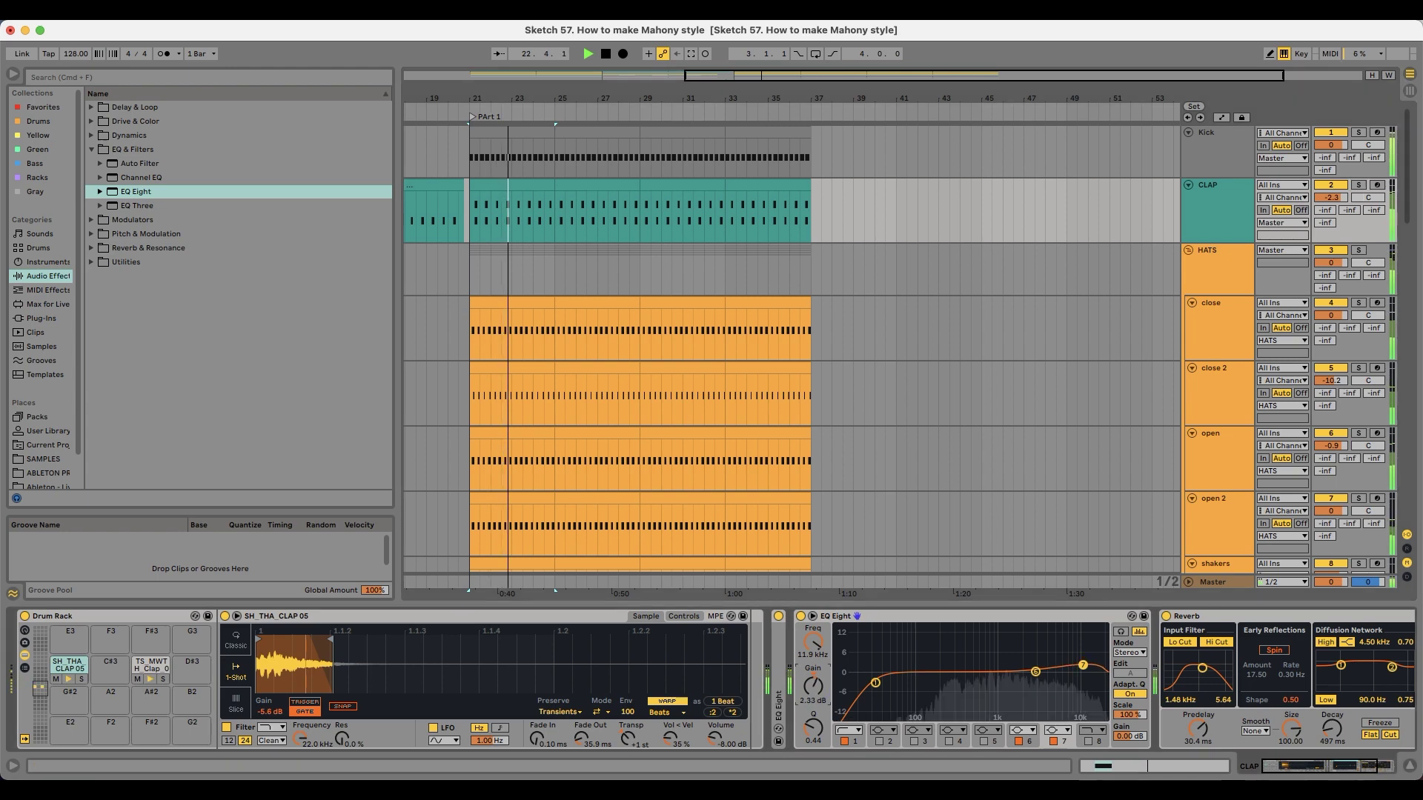
Step: Turn down the volume of the open 2 hat track while the full mix plays
scroll(586, 447, "down", 2)
scroll(585, 437, "down", 6)
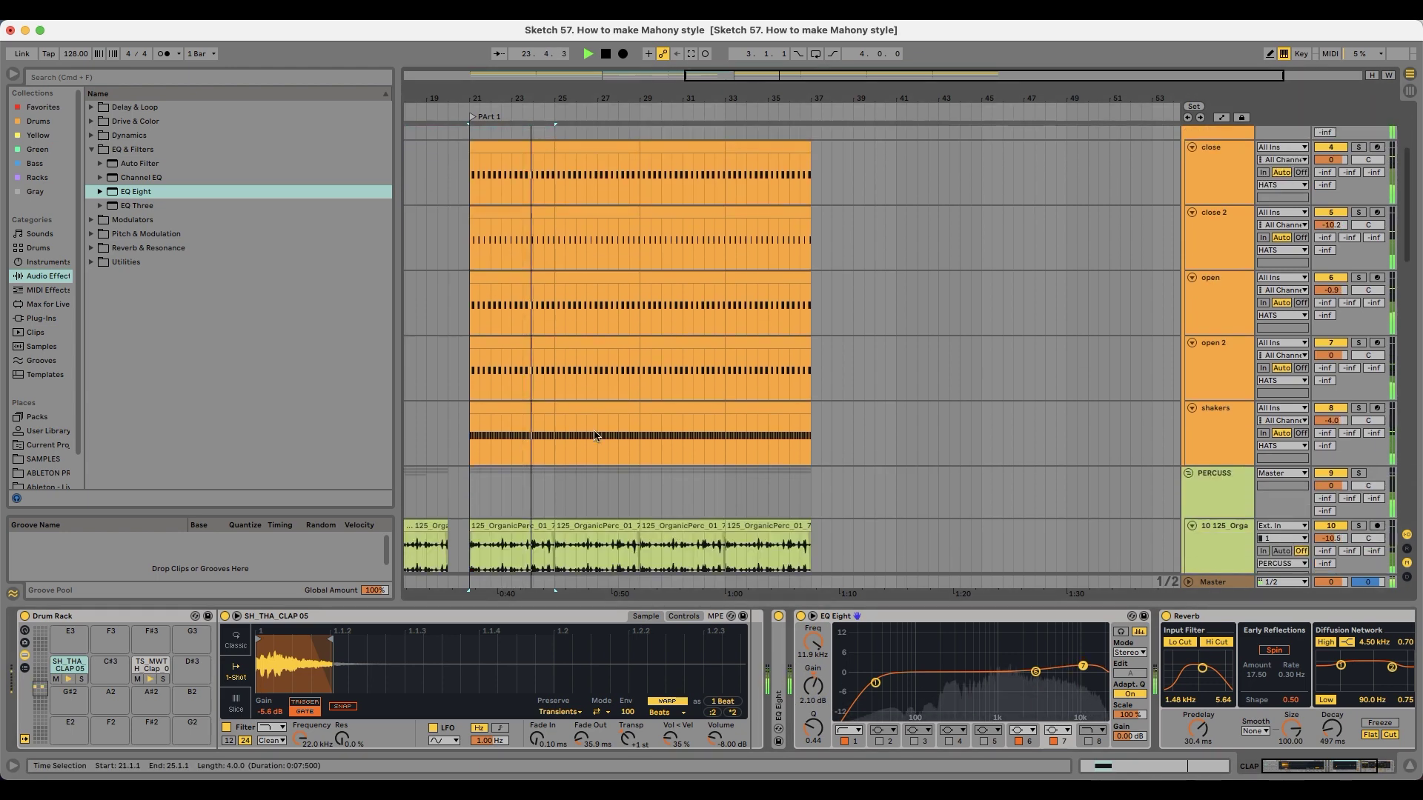
scroll(580, 439, "down", 5)
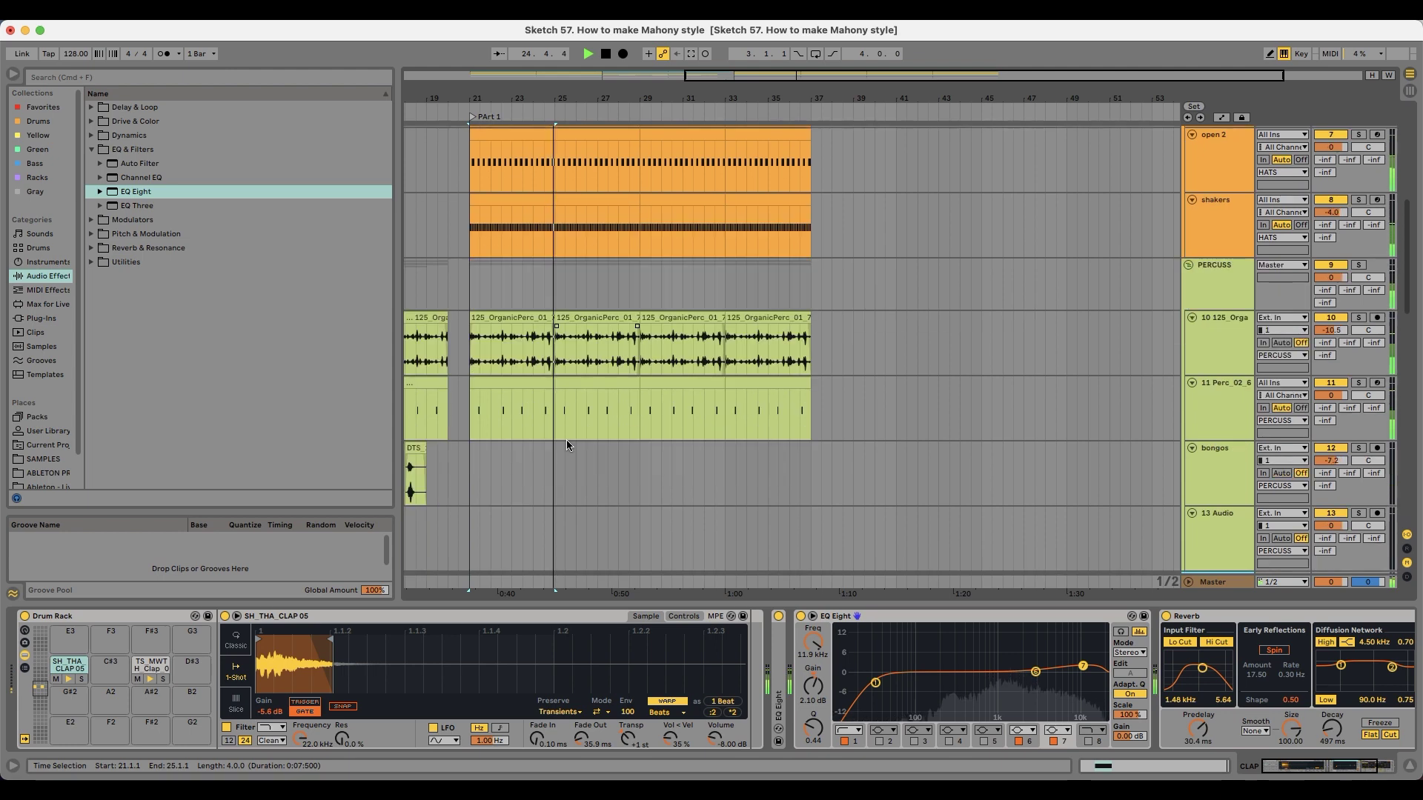
scroll(669, 426, "up", 5)
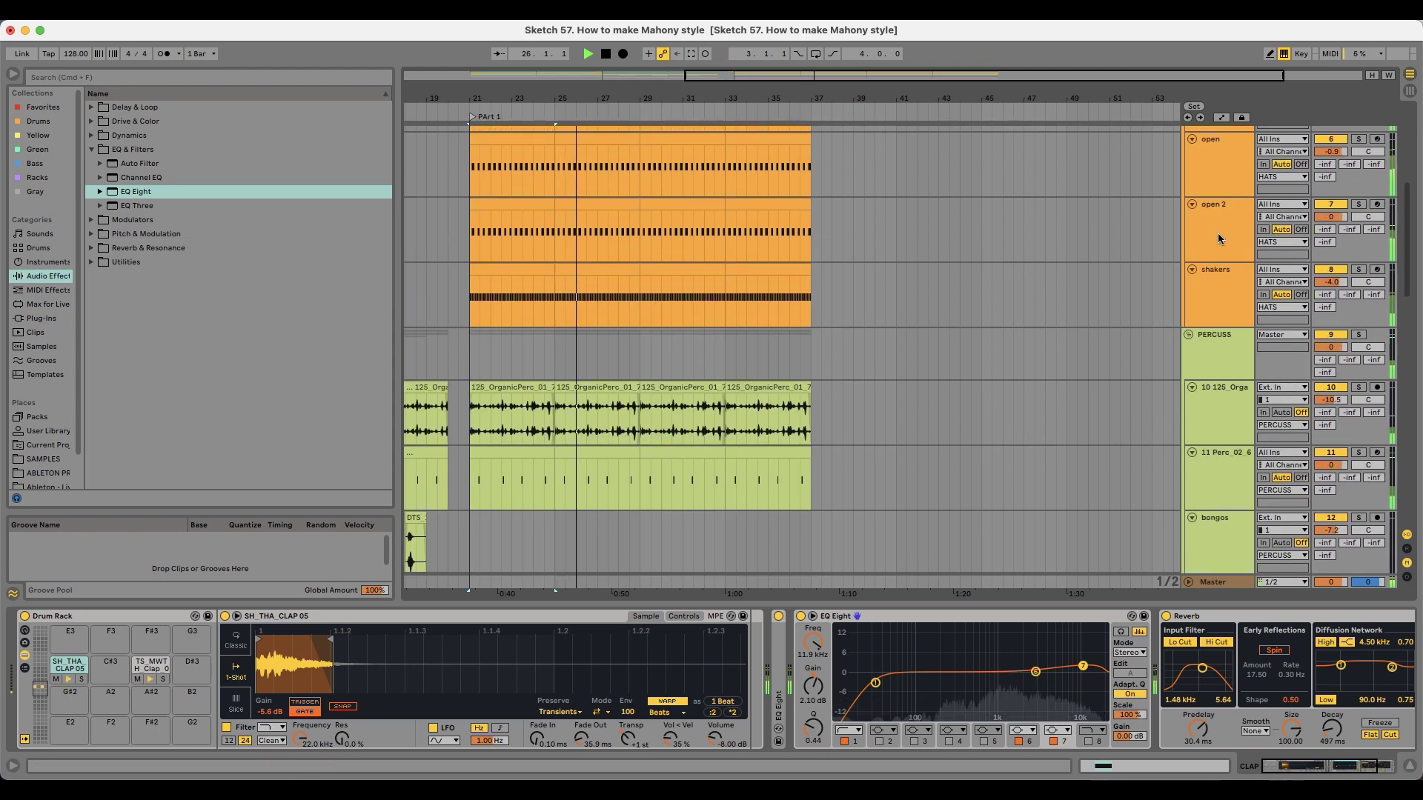
left_click(1232, 217)
left_click(1339, 206)
left_click(1339, 205)
left_click_drag(1332, 216, 1332, 230)
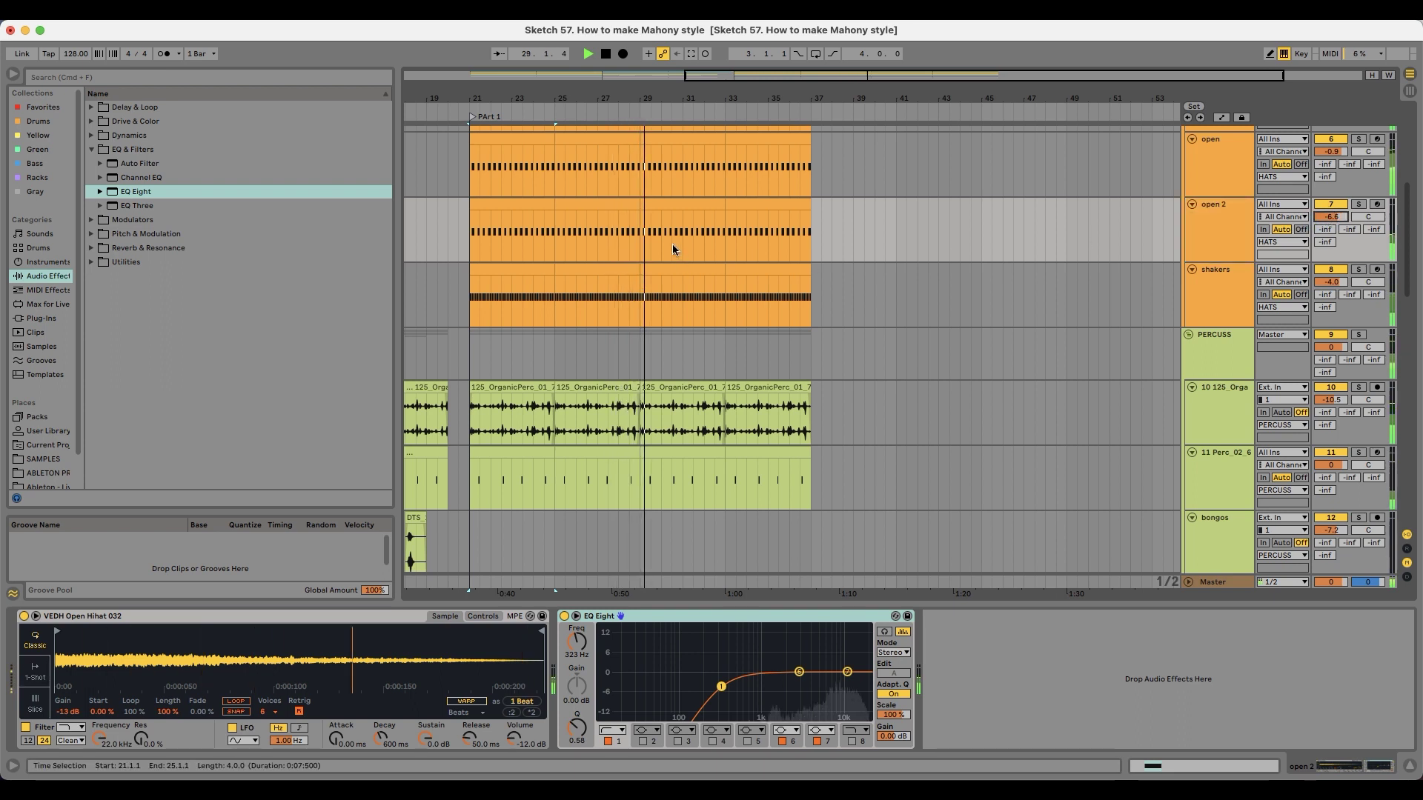
Step: Select the first Jupiter Plus Bass clip of Part 1, solo its track and play it from bar 21
scroll(531, 396, "down", 5)
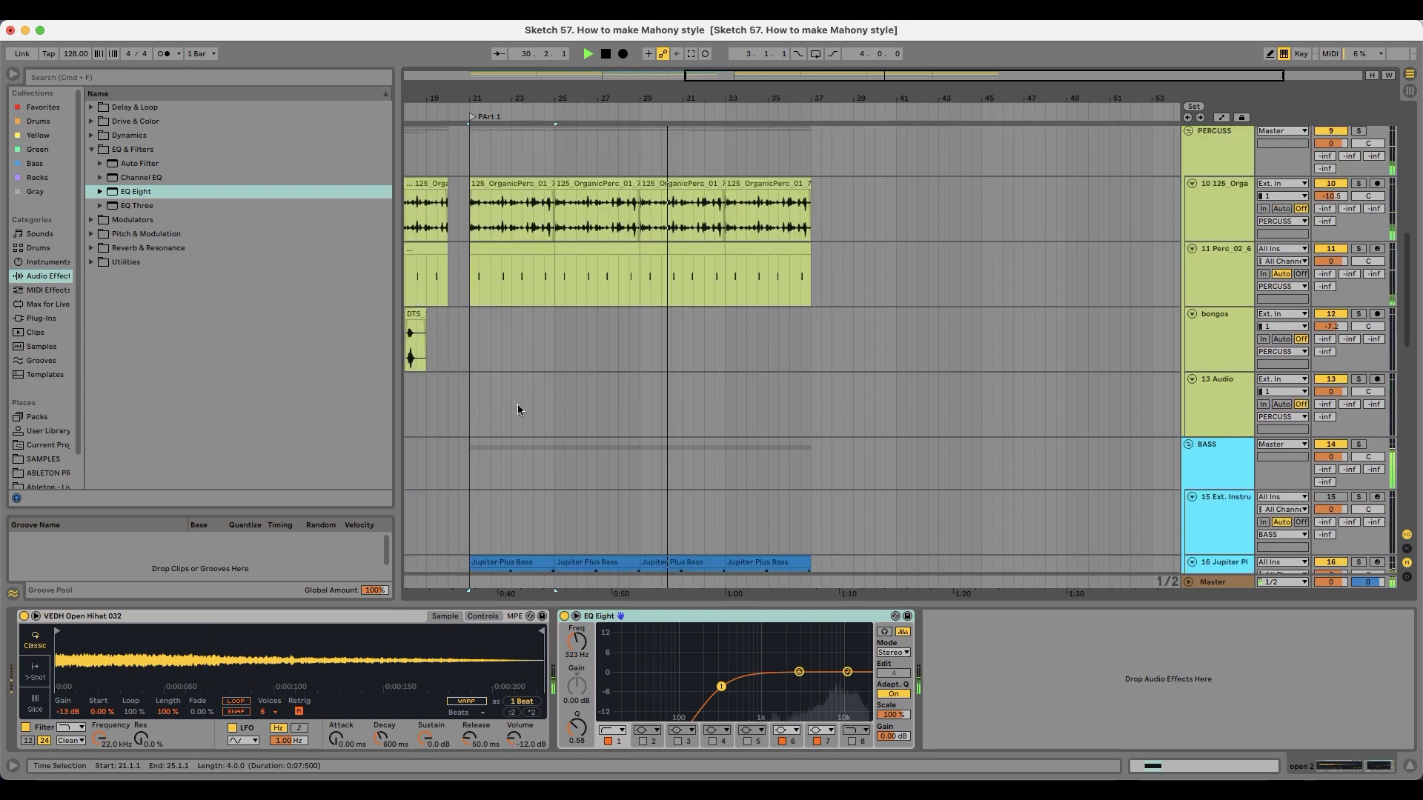
left_click_drag(538, 98, 661, 85)
key("space")
scroll(705, 512, "down", 3)
left_click(637, 439)
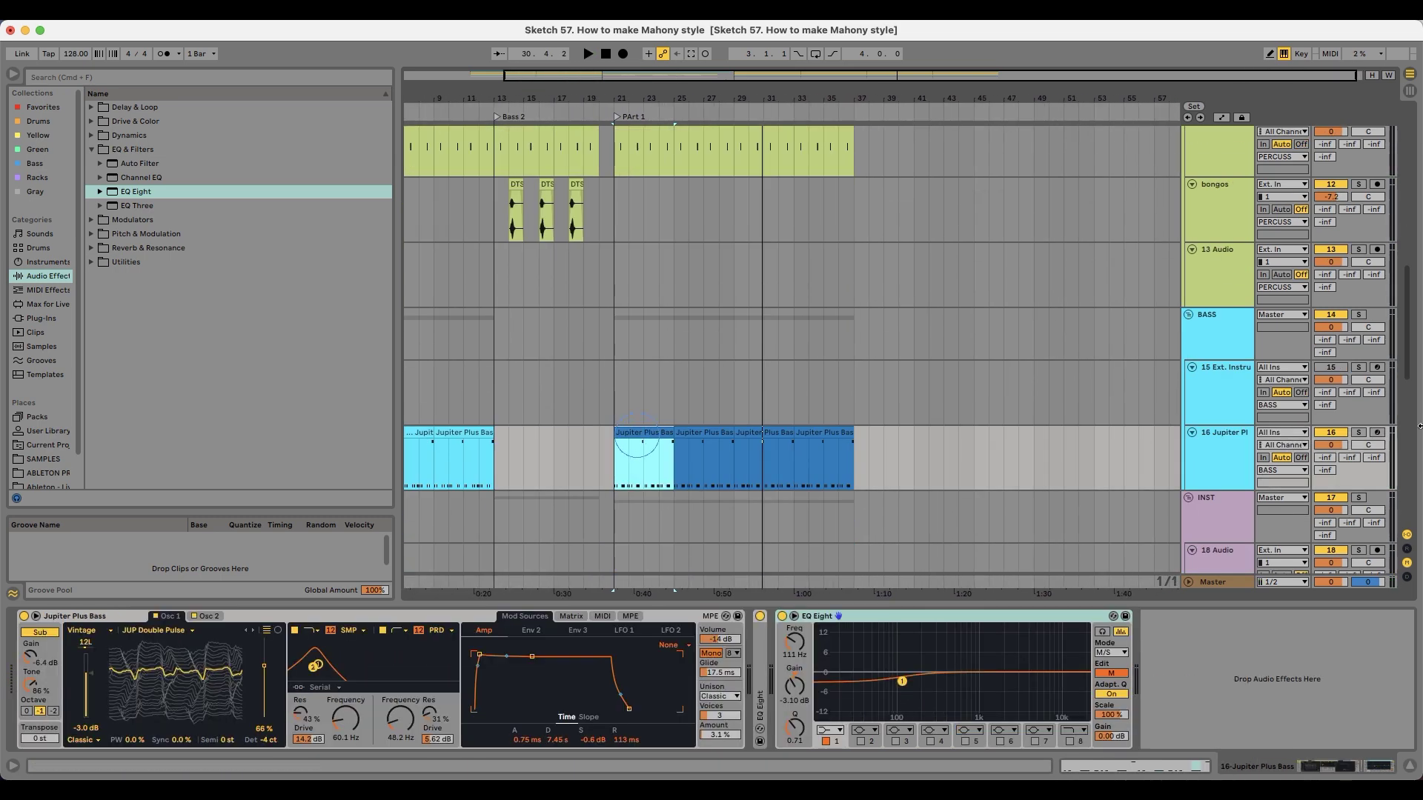
left_click(1359, 433)
key("space")
scroll(667, 459, "down", 2)
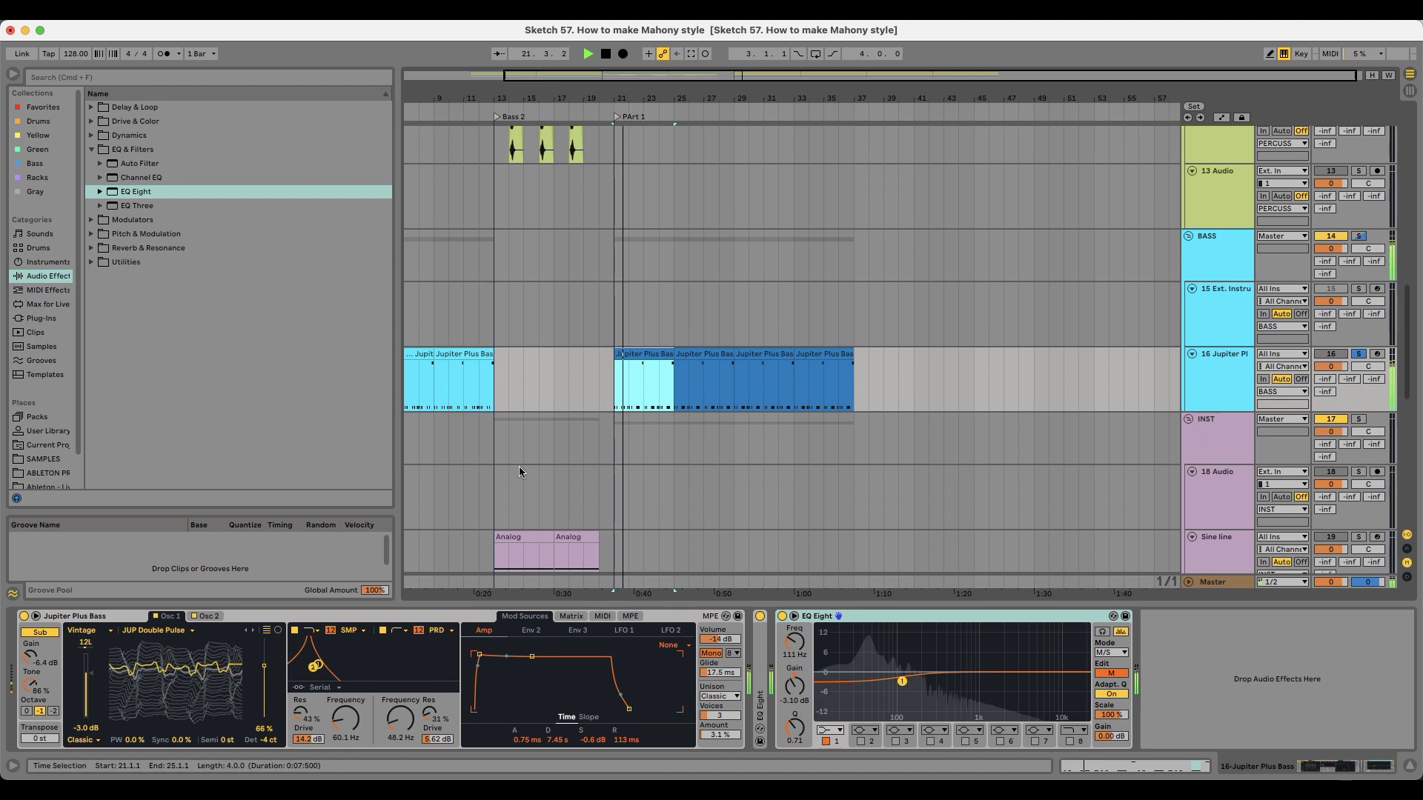
Step: Add a Saturator after the EQ Eight on the Jupiter Plus Bass track
left_click(137, 136)
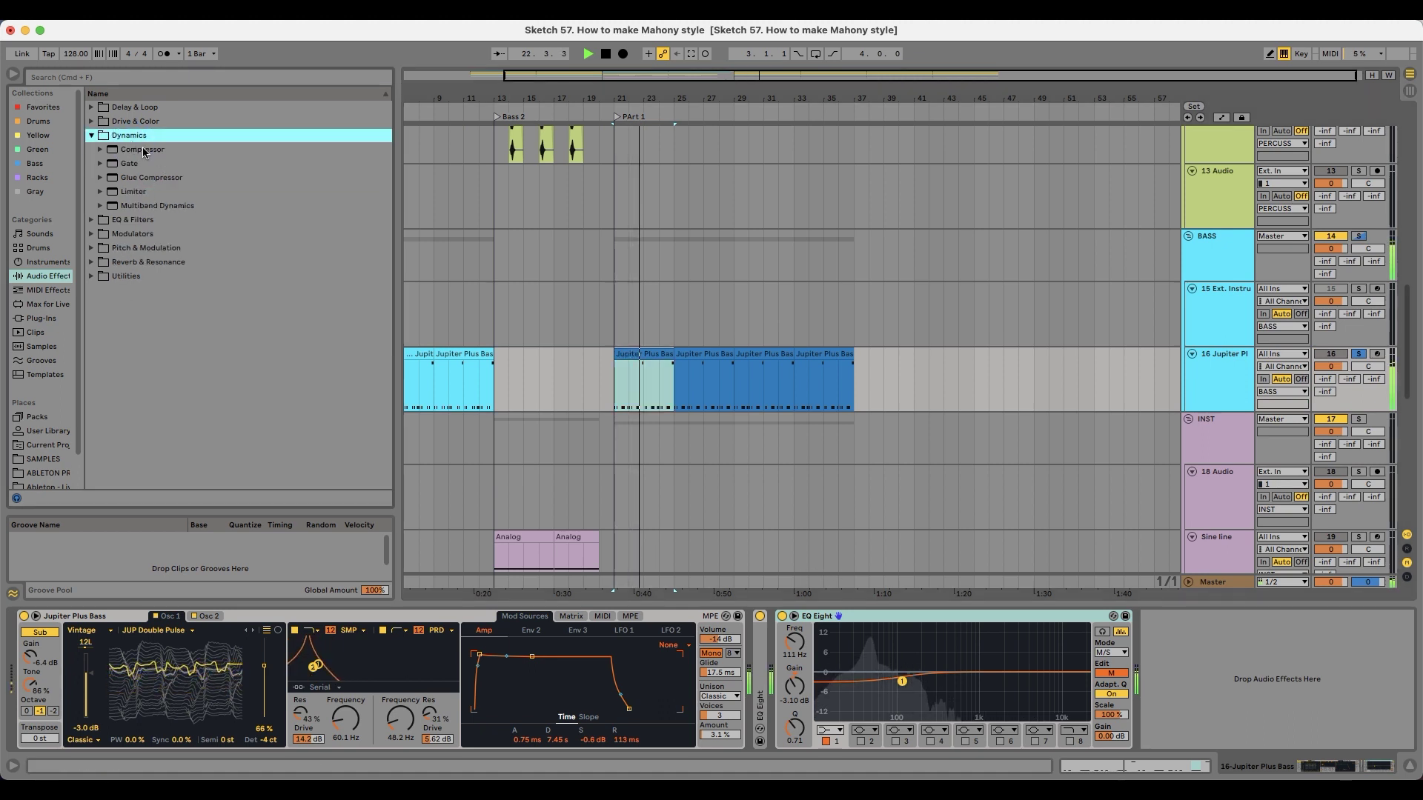
left_click(145, 122)
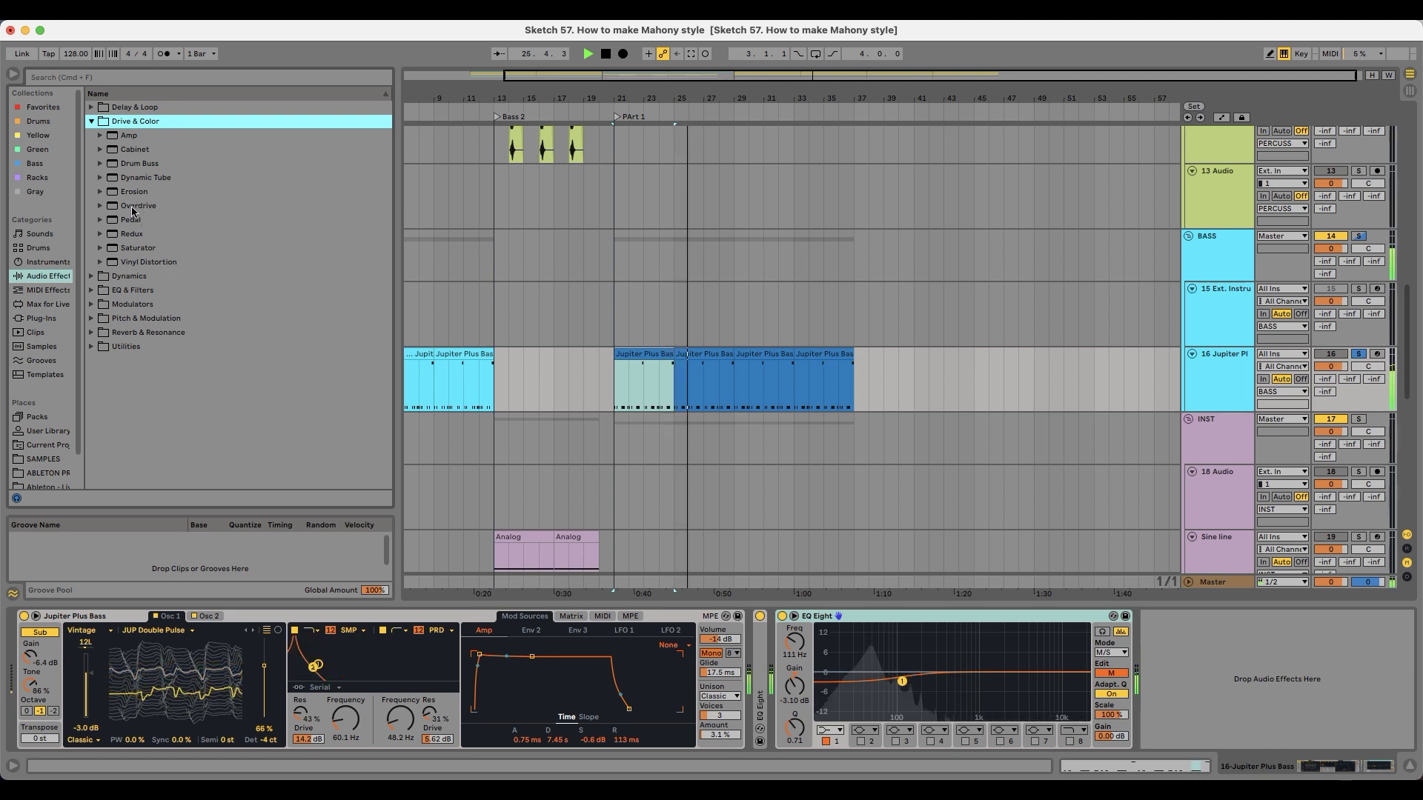
left_click_drag(121, 249, 1158, 688)
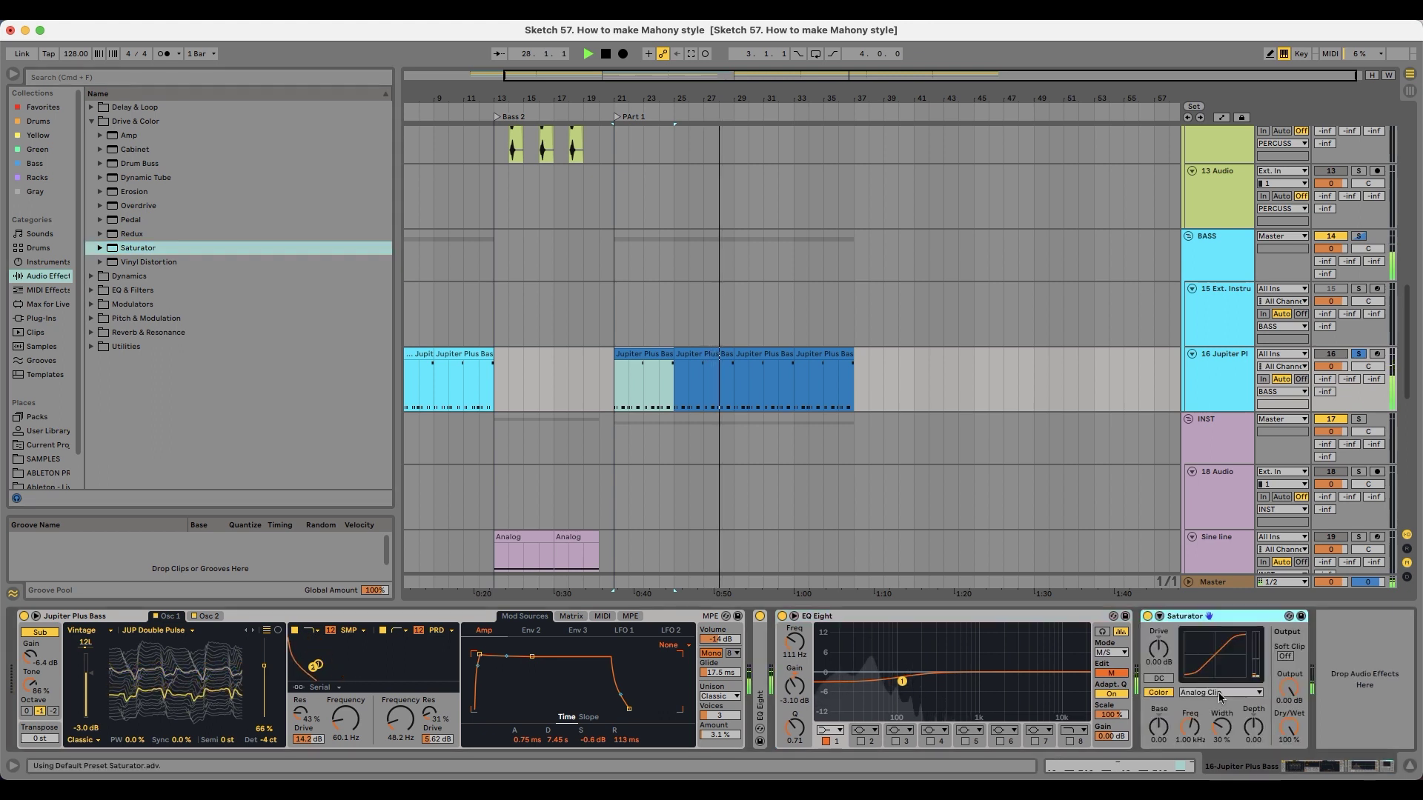
Step: Move the Saturator ahead of the EQ Eight on the bass track and load its Hot Tubes preset
left_click_drag(1201, 621, 862, 720)
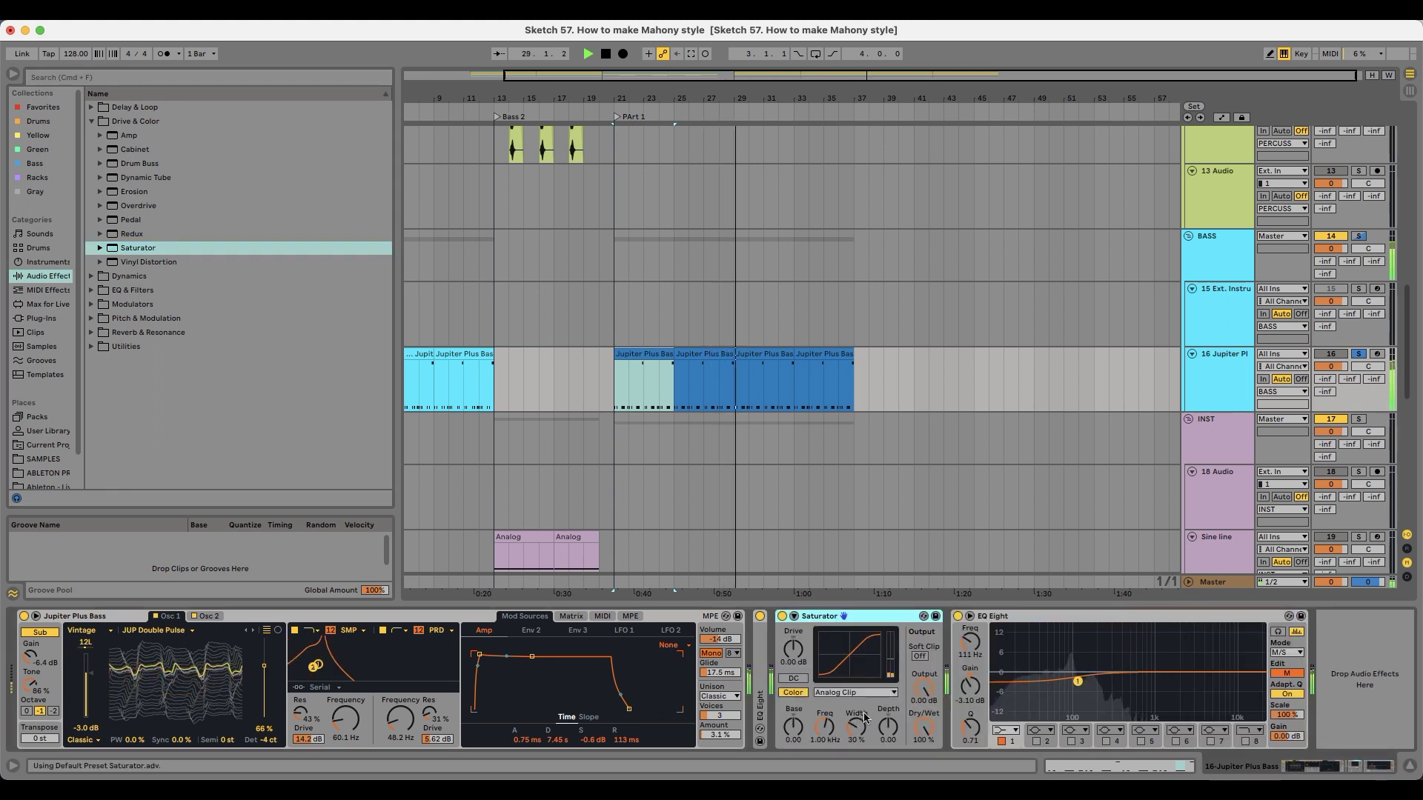
key("Right")
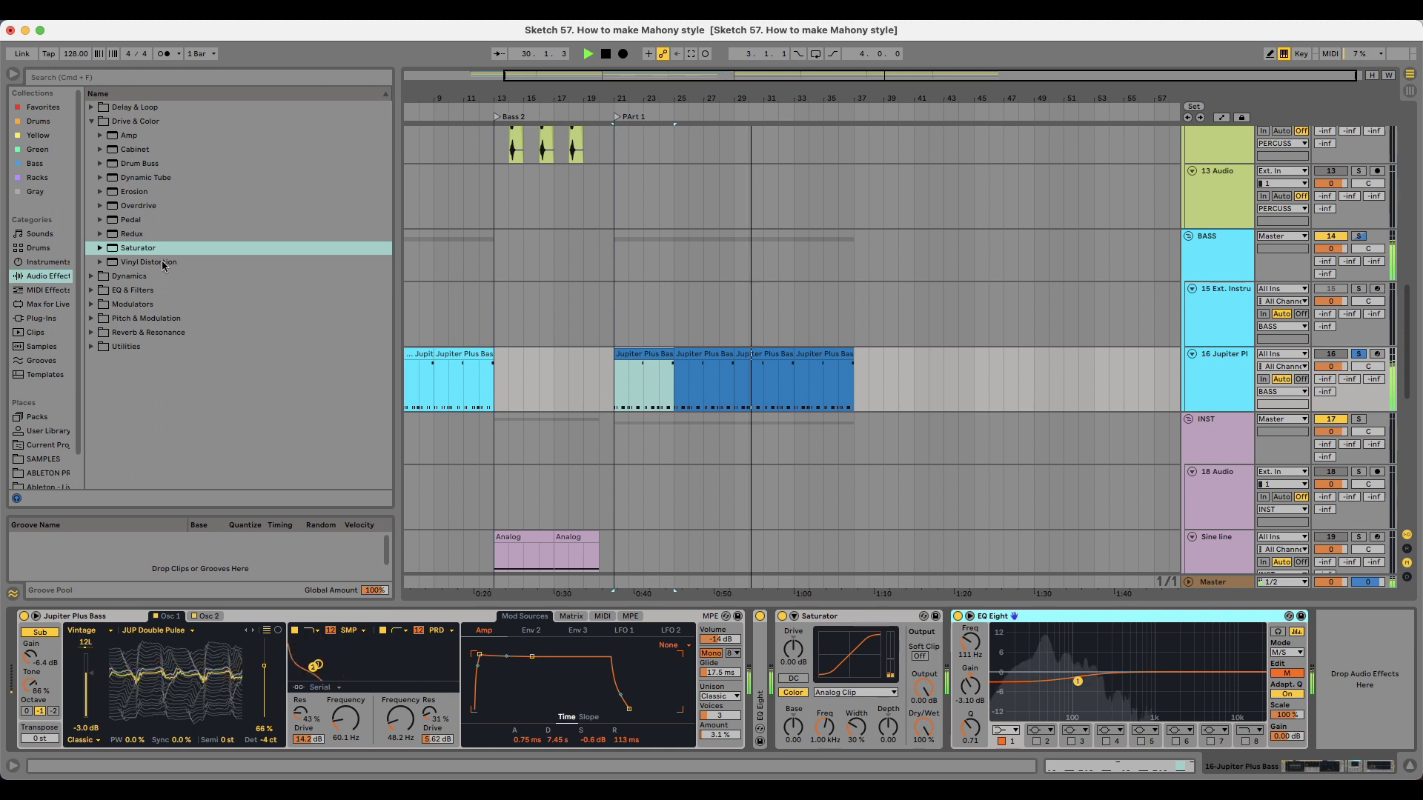
left_click(146, 251)
key("Right")
left_click_drag(161, 305, 806, 649)
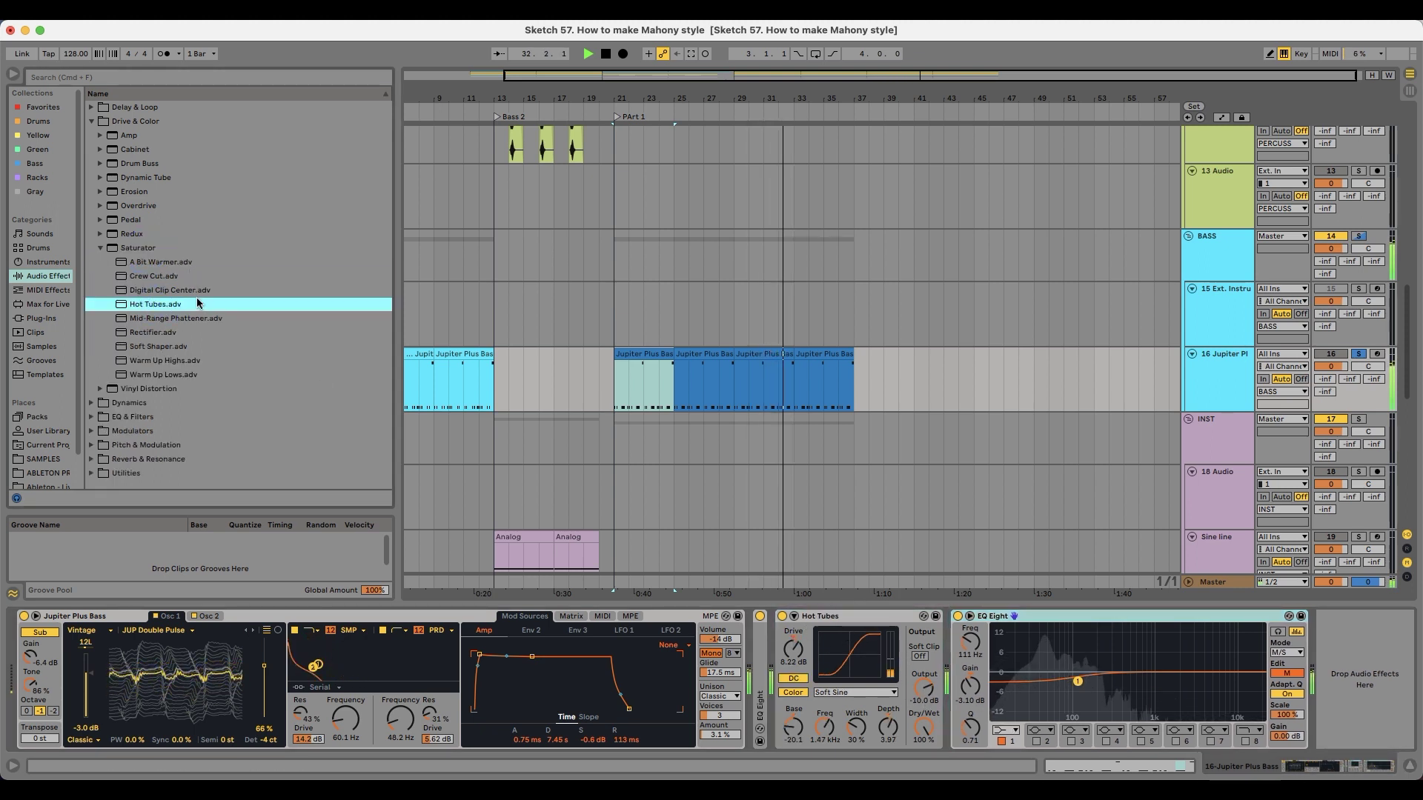
Step: Try another Saturator preset on the bass track and settle on Warm Up Lows
left_click(156, 292)
left_click_drag(832, 633, 831, 634)
left_click_drag(163, 375, 904, 637)
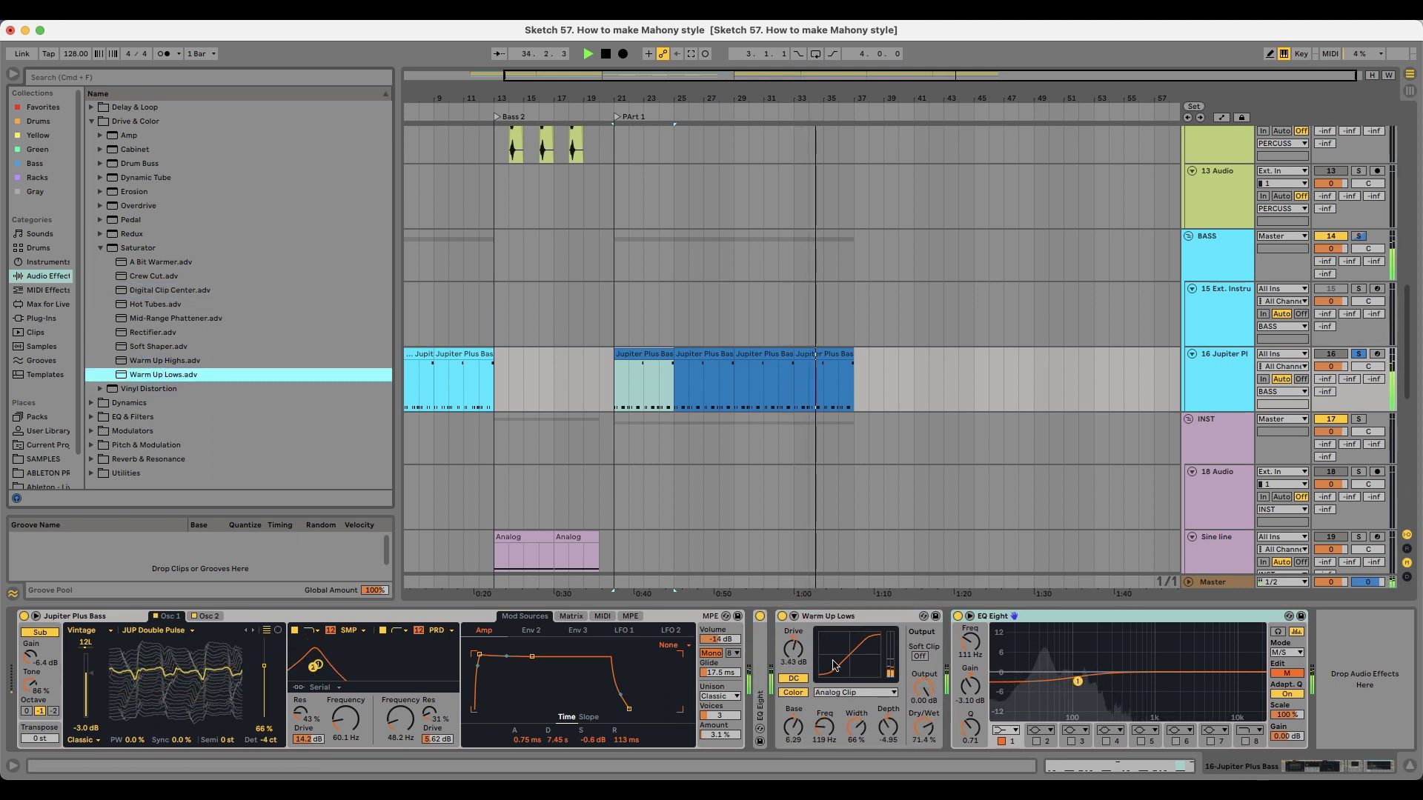
Step: Compare the Saturator off and on, unsolo the bass, set Dry/Wet to 59.5 % and enable Soft Clip
left_click(782, 617)
left_click(782, 617)
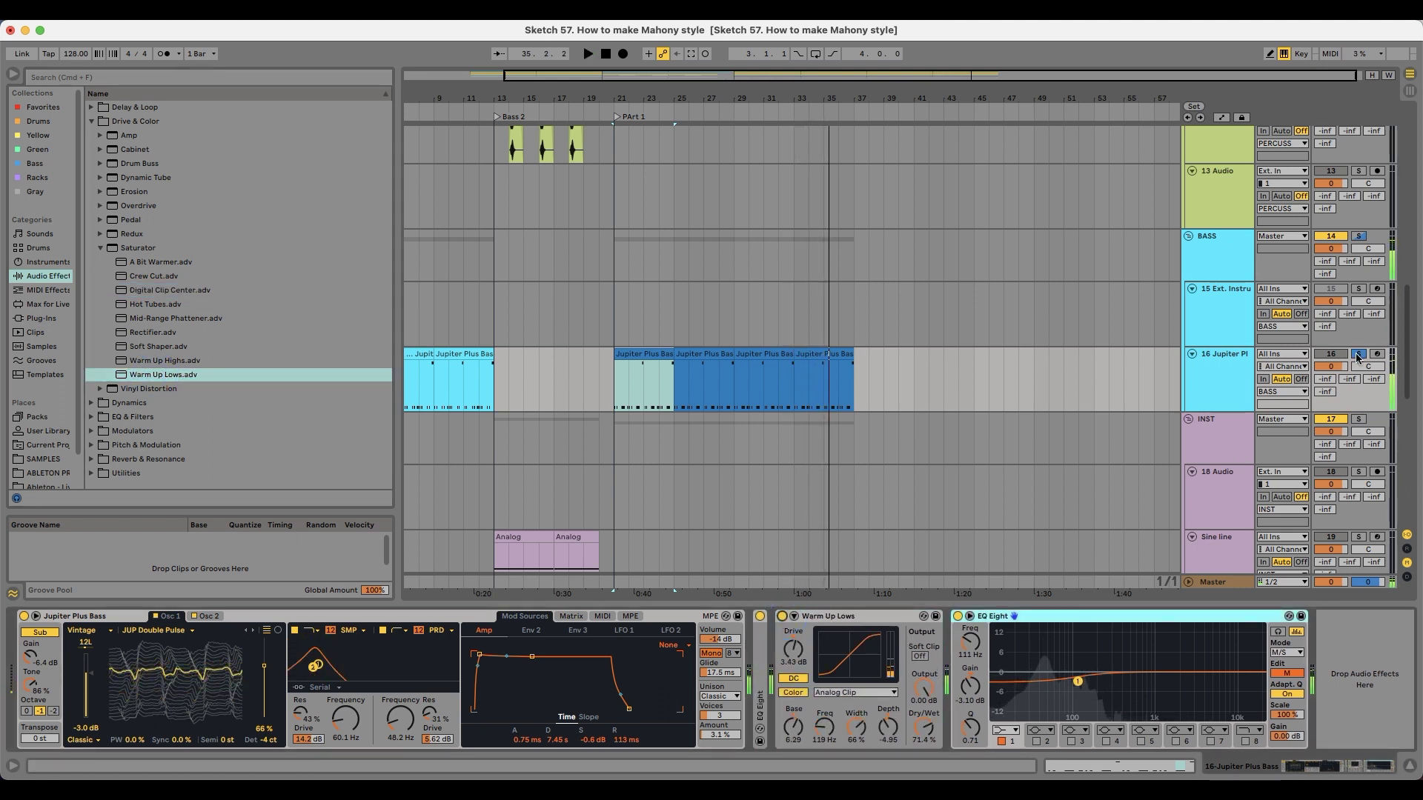
key("space")
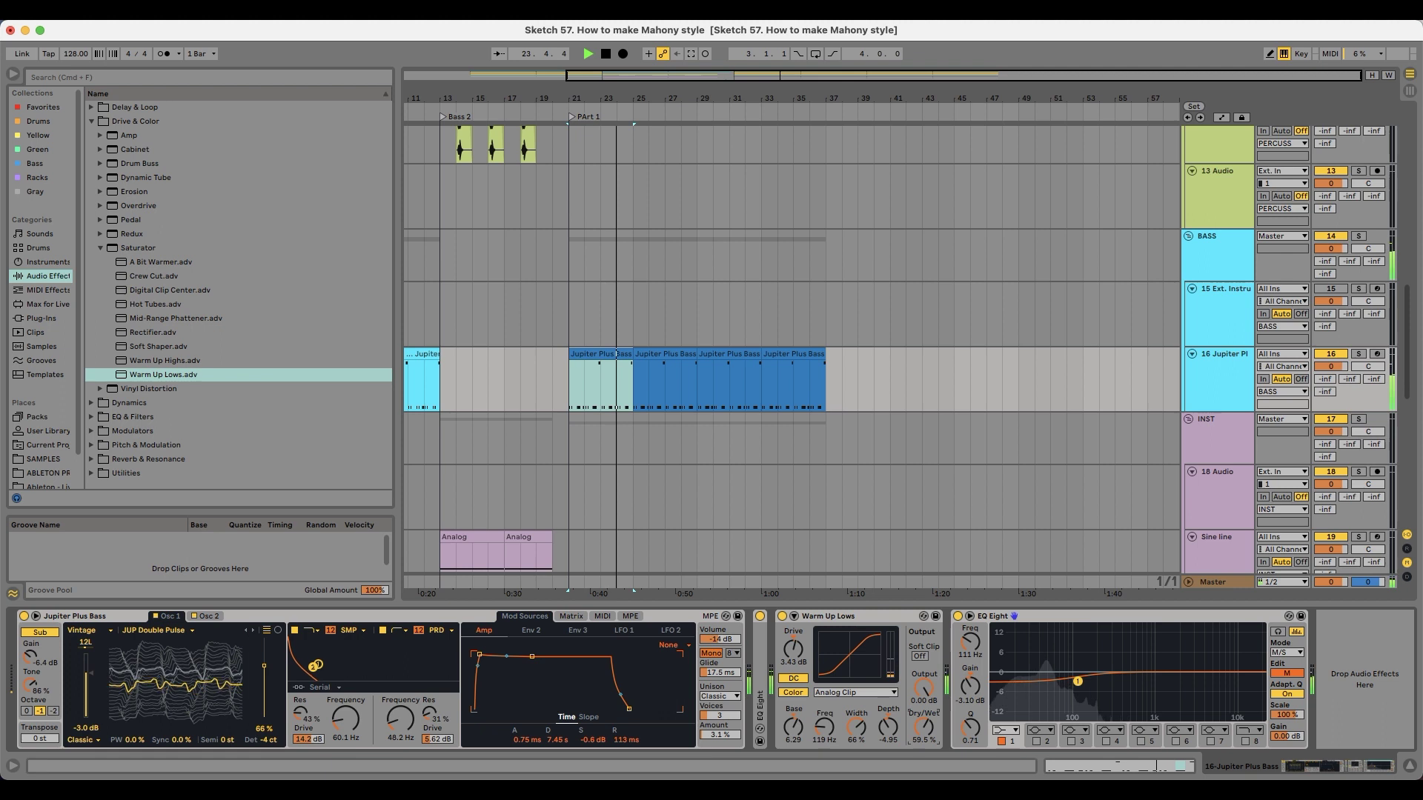
left_click(919, 656)
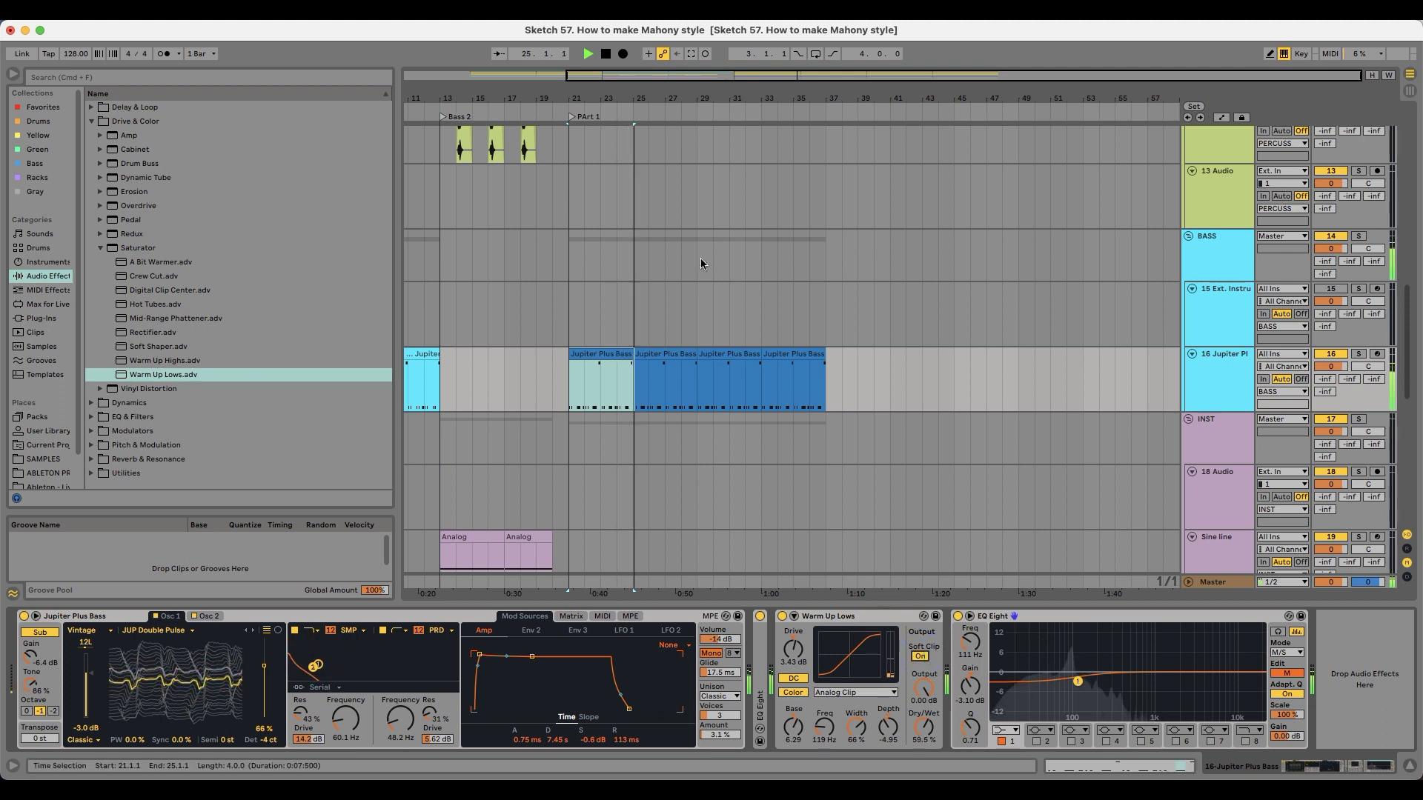
Step: Listen to the full mix of Part 1 and review the Operator and lower tracks
left_click_drag(640, 96, 603, 111)
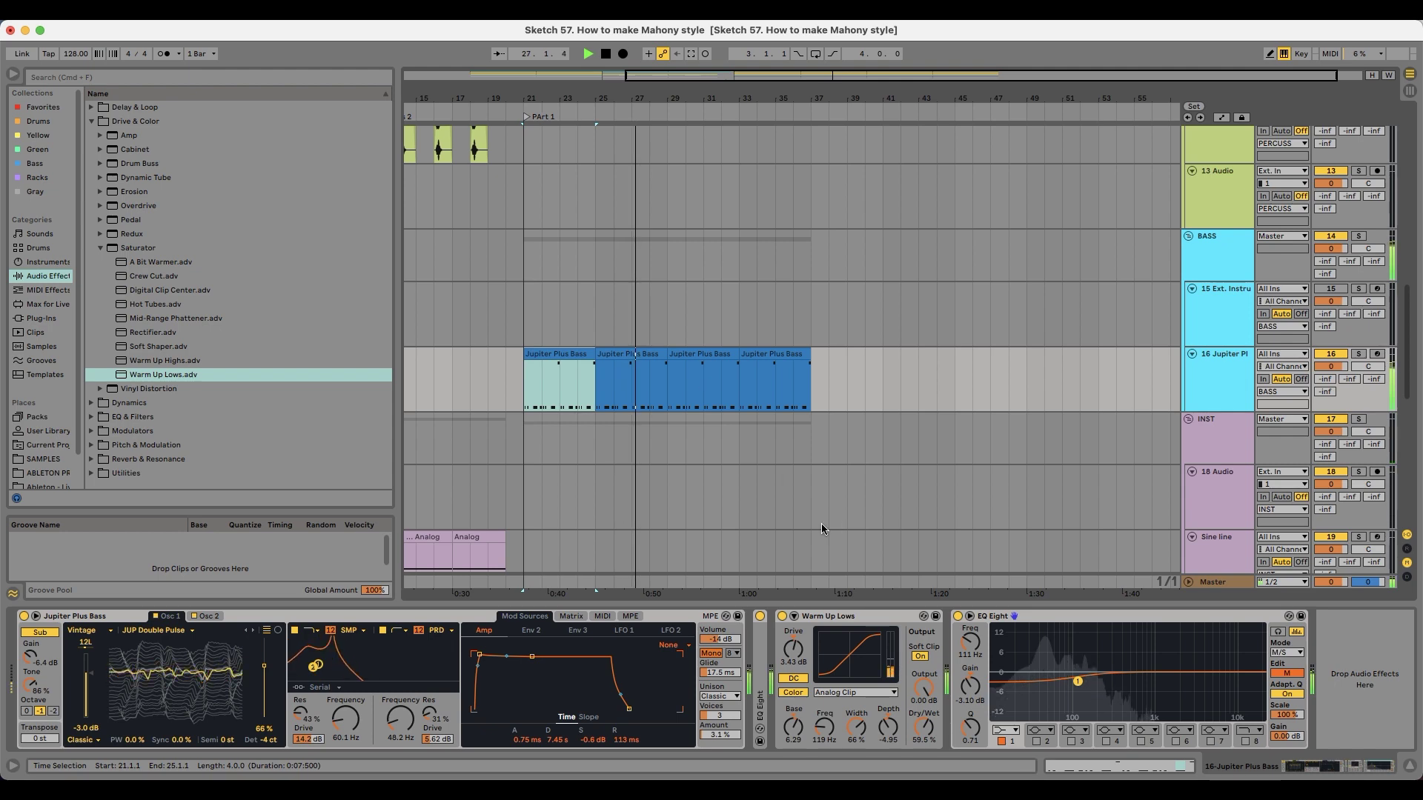
scroll(652, 452, "down", 10)
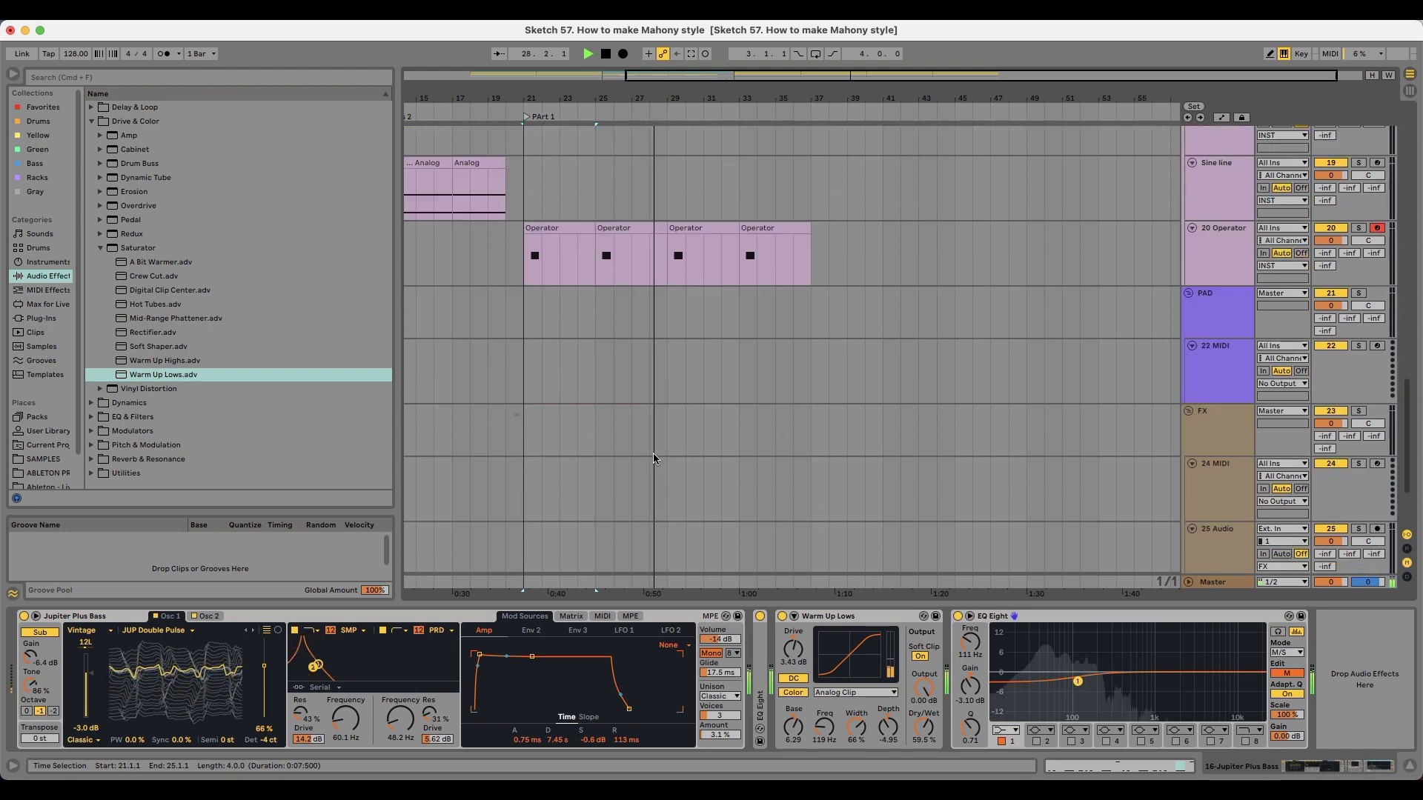
key("space")
left_click(625, 322)
key("space")
Step: Insert a new audio track below shakers in the HATS group and solo it
scroll(625, 330, "up", 20)
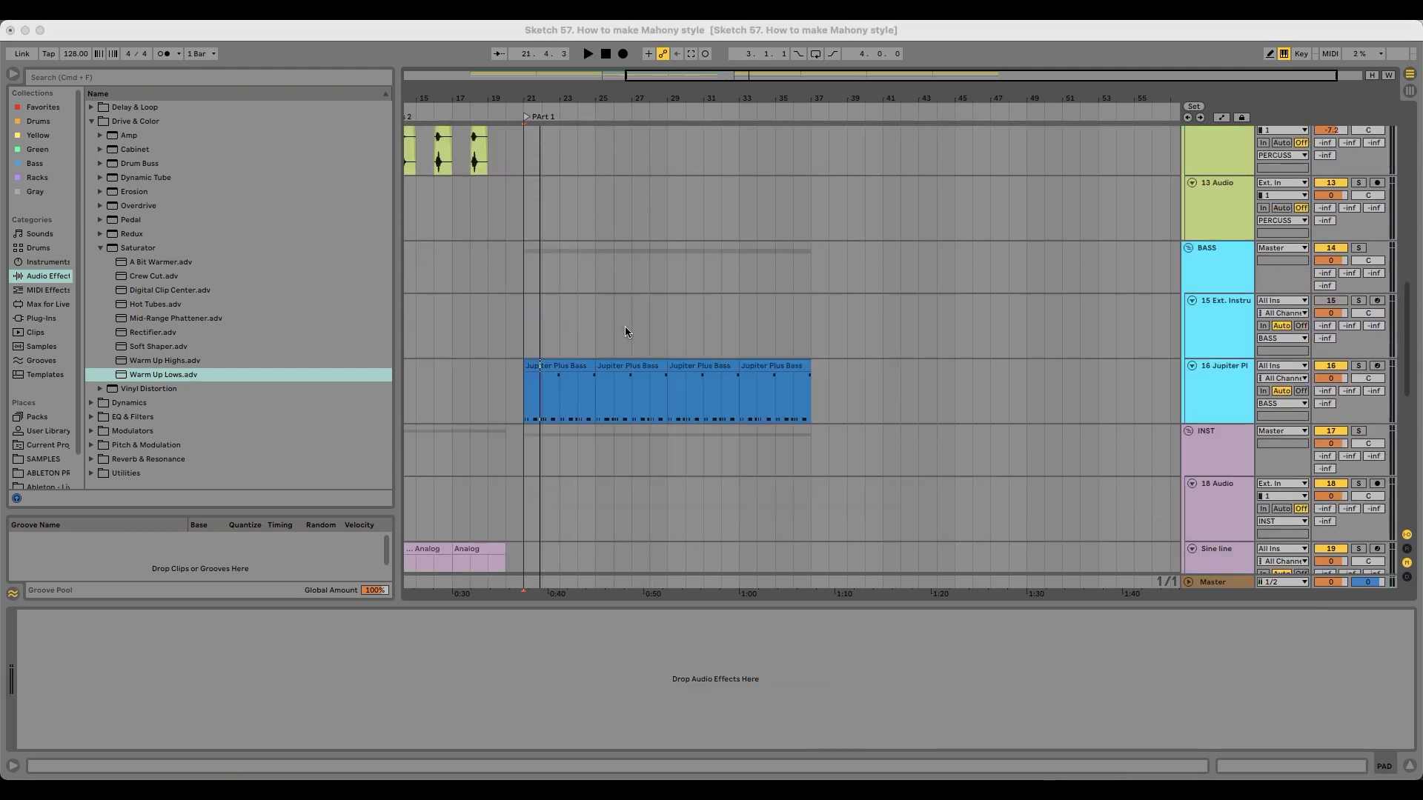
left_click(1227, 252)
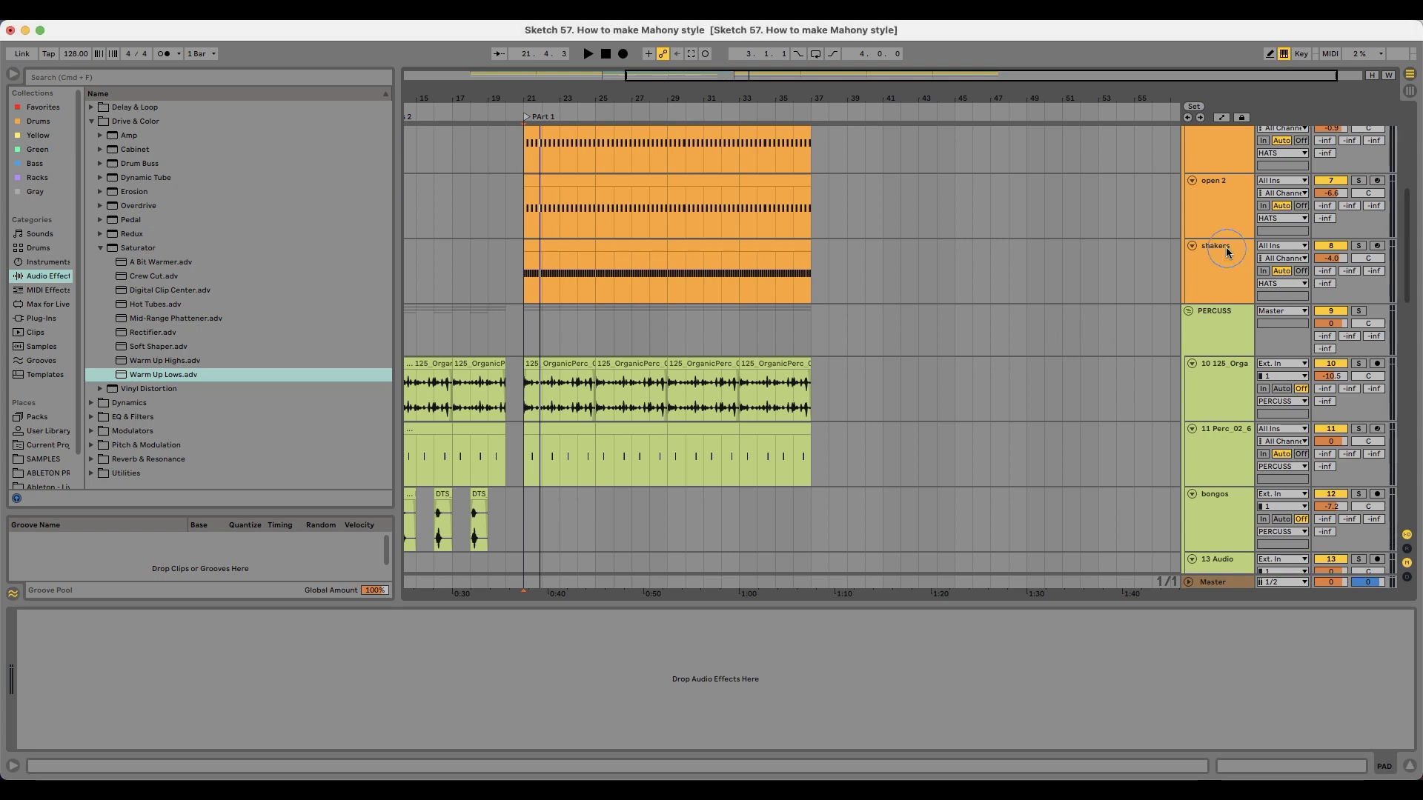
key("super+t")
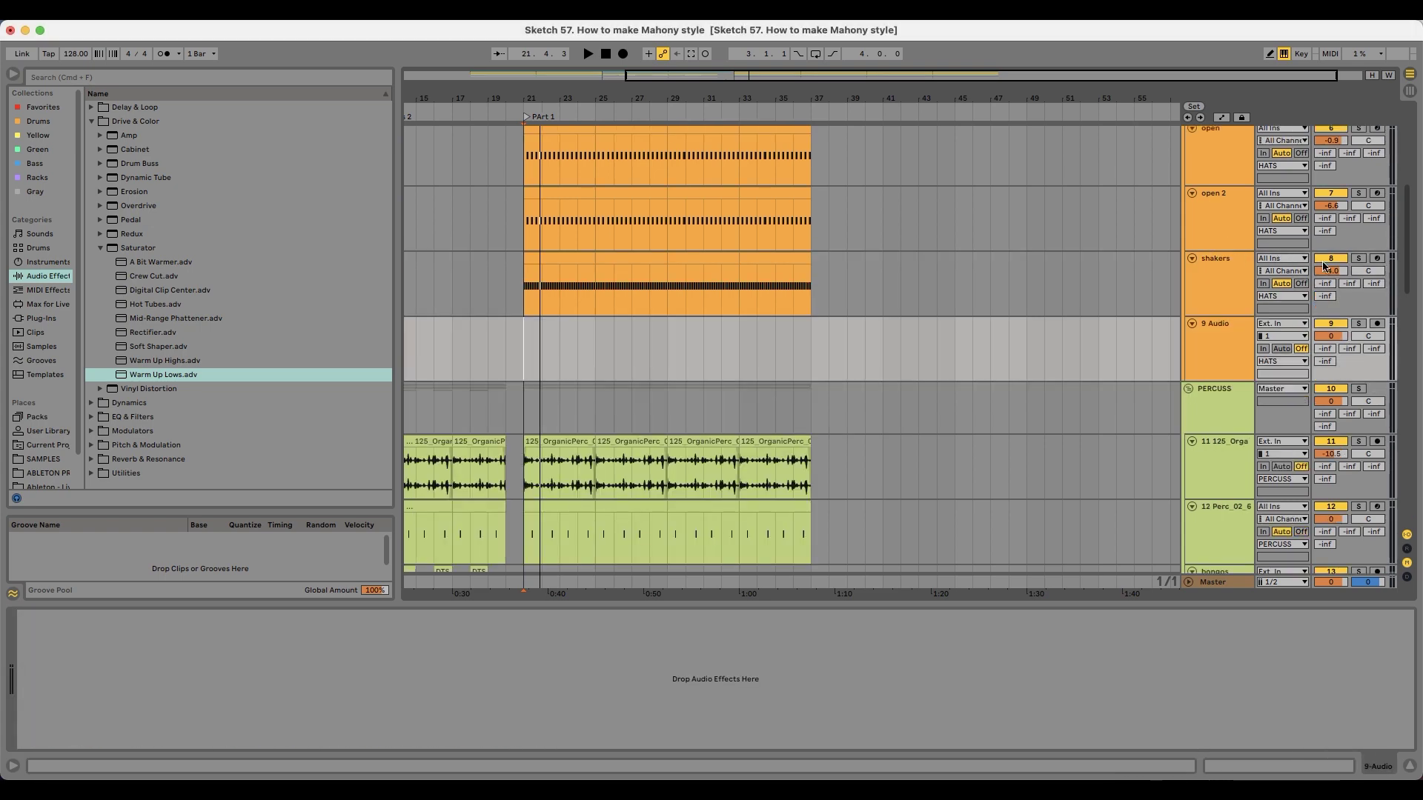
left_click(1361, 326)
key("space")
Step: Search the SAMPLES folder for "top"
left_click(45, 459)
left_click(166, 77)
type("t")
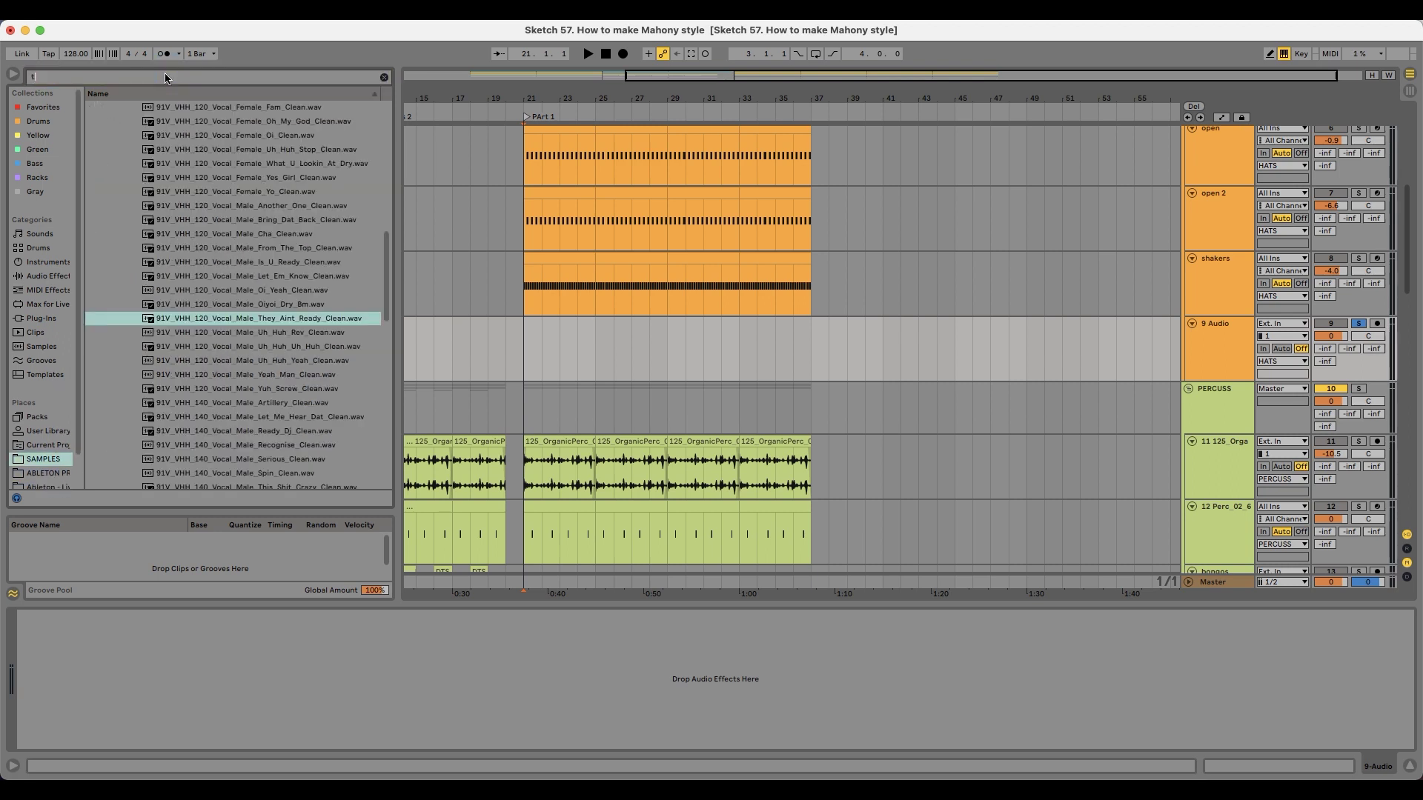
type("op")
Step: Browse the results to TECH MINIMAL, SP_Sublime_Tech_House, STH_Loops_WAV, Drums, 123 and preview its first top loops
left_click(158, 375)
key("Left")
key("Up")
key("Up")
key("Right")
key("Down")
scroll(196, 383, "down", 4)
key("Right")
key("Down")
key("Right")
key("Down")
key("Right")
key("Down")
key("Right")
key("Down")
scroll(208, 357, "down", 3)
key("Down")
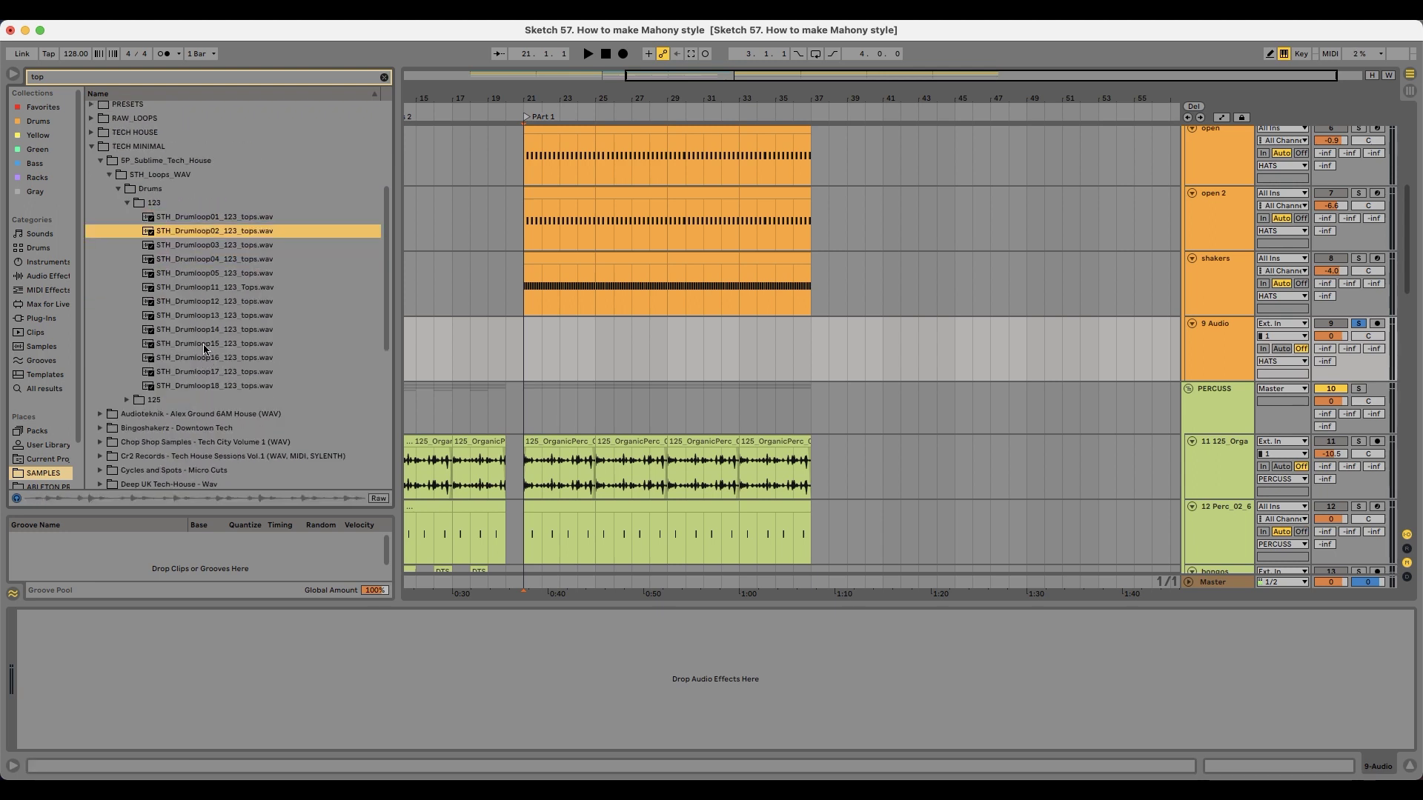
Step: Preview more top loops, place STH_Drumloop17_123_tops.wav on the new track at bar 21 and hear it unsoloed in the mix
left_click(206, 345)
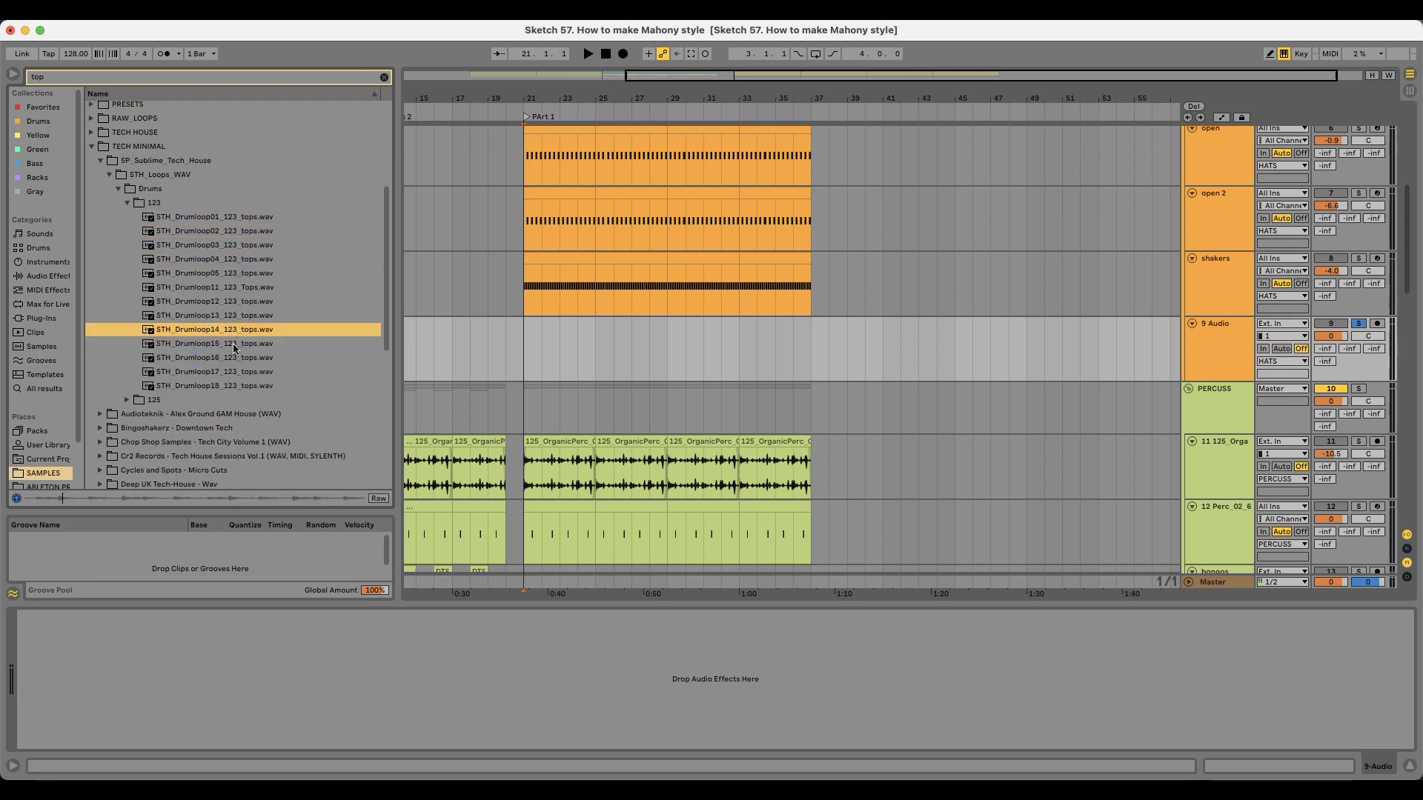
left_click(228, 360)
key("Down")
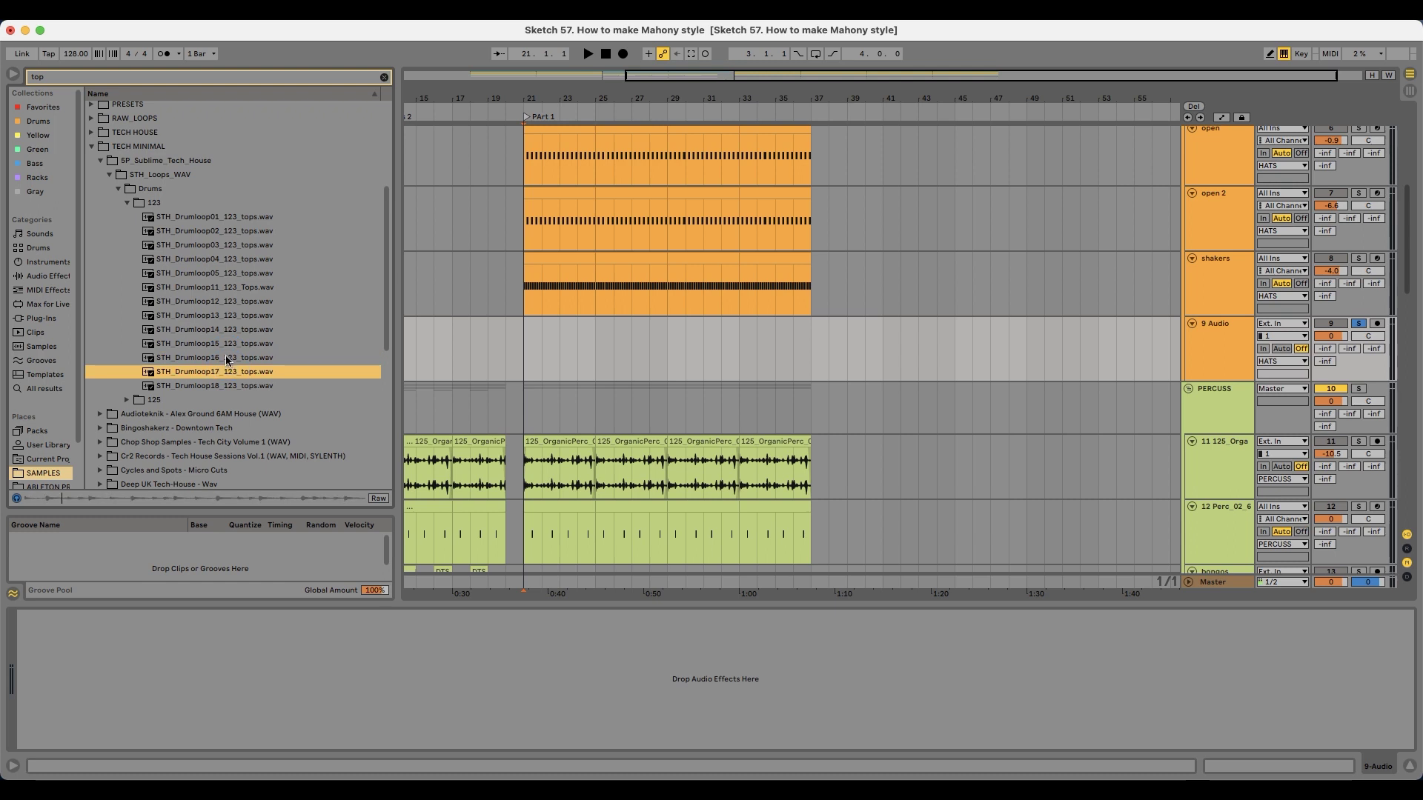
left_click_drag(220, 373, 523, 368)
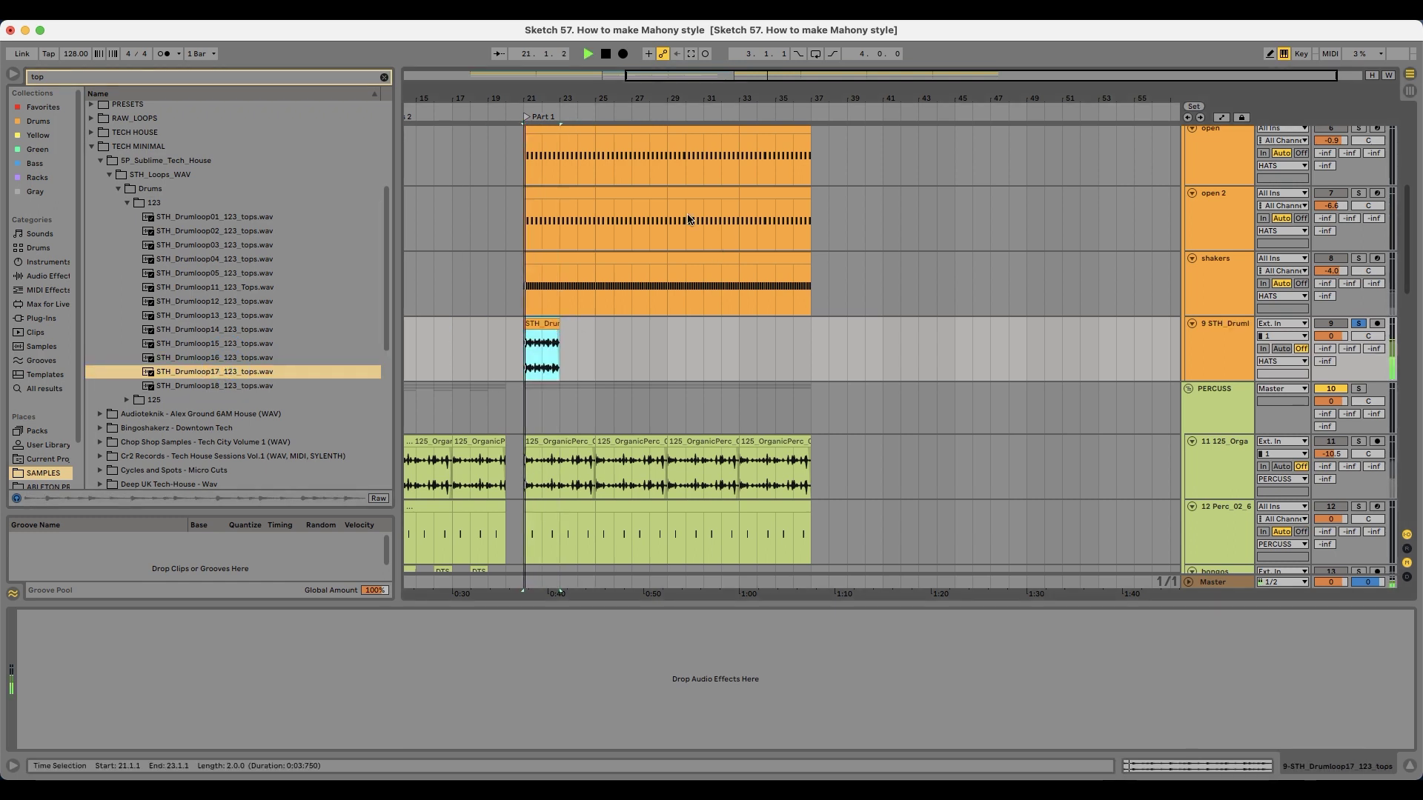
left_click(1357, 325)
key("space")
Step: Replace the placed loop with STH_Drumloop15_123_tops.wav at bar 21
left_click_drag(549, 100, 601, 98)
left_click(243, 345)
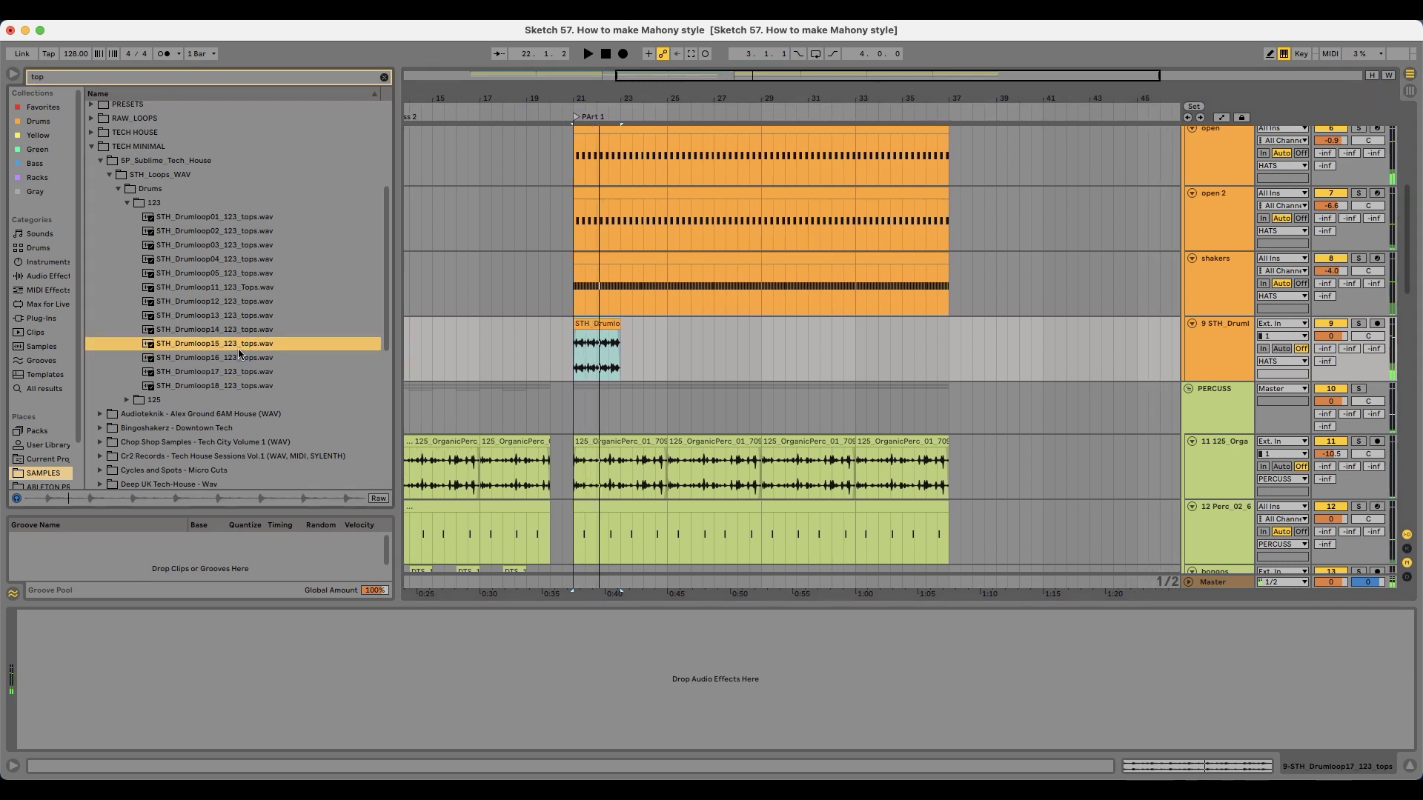
left_click_drag(239, 349, 574, 359)
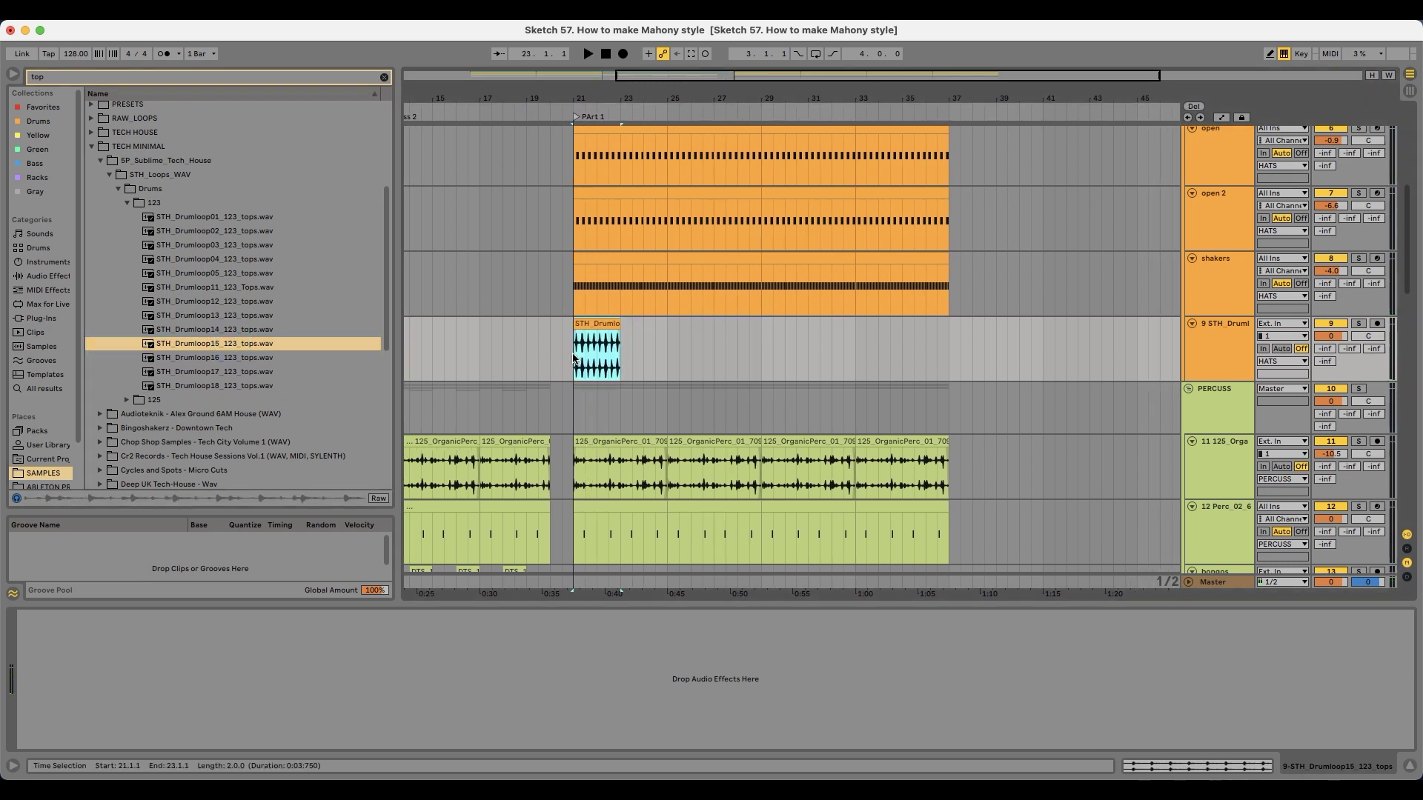
Step: Duplicate the drum loop clip up to bar 37 and compare the mix with its track off and on
key("super+d")
key("super+d")
key("super+d")
key("super+d")
key("super+d")
key("super+d")
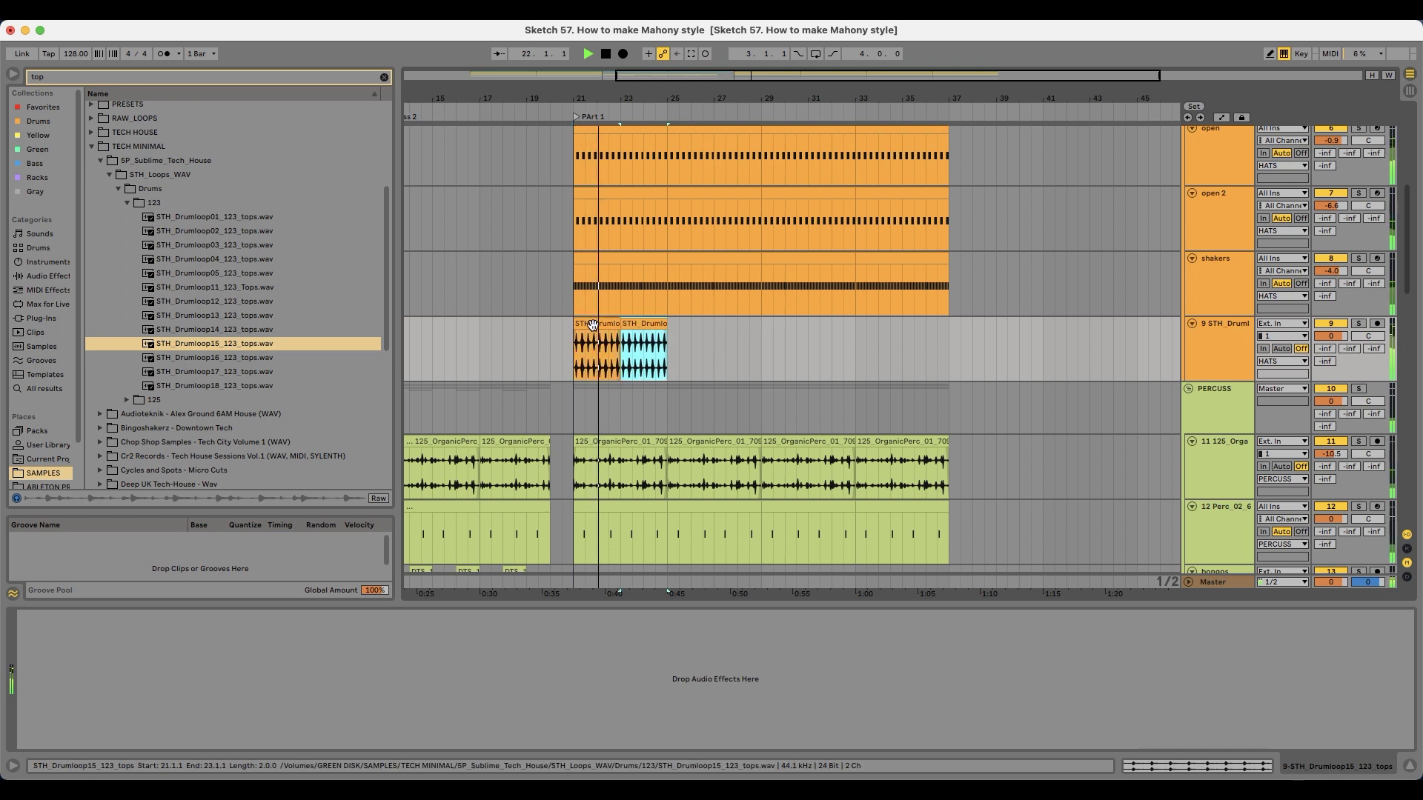
key("super+d")
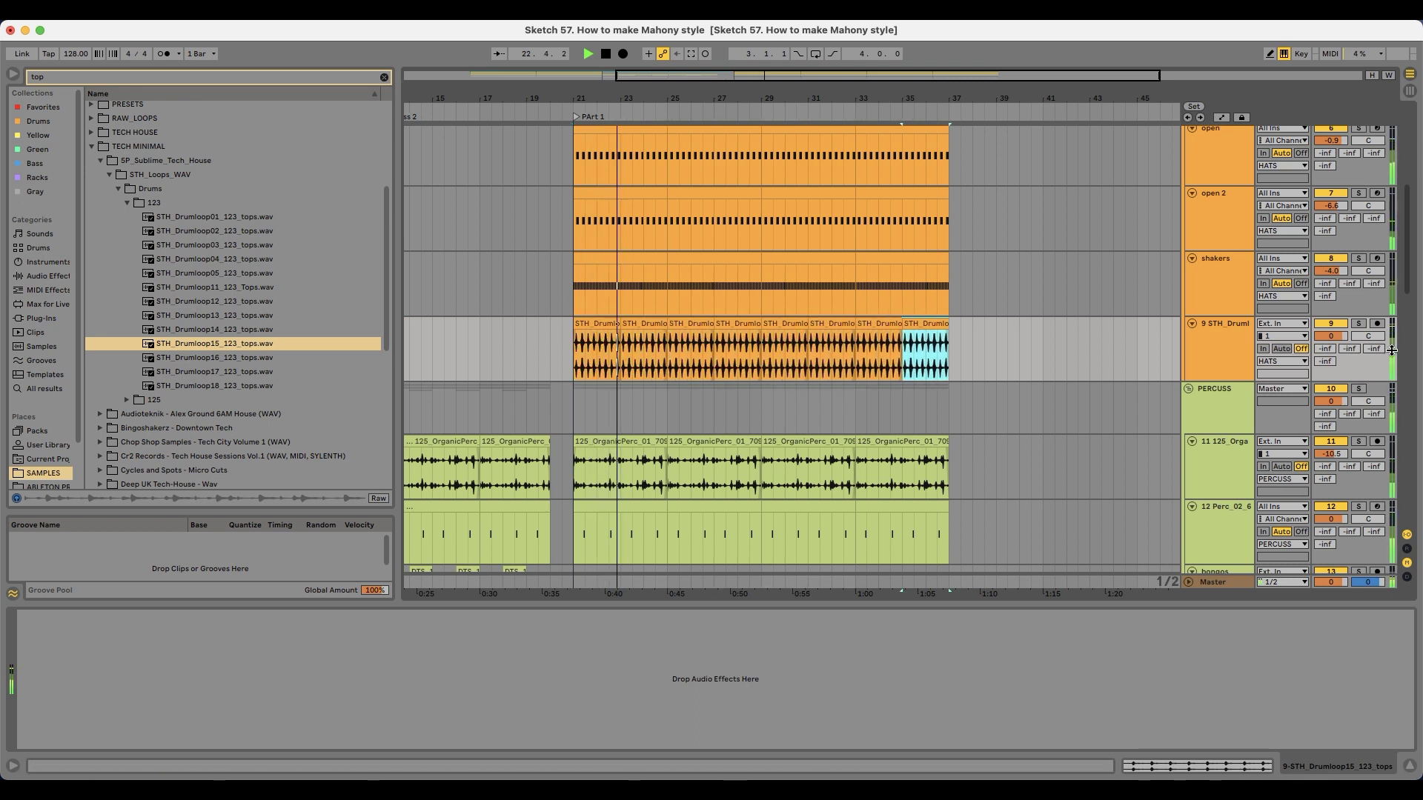
left_click(1331, 324)
left_click(1331, 326)
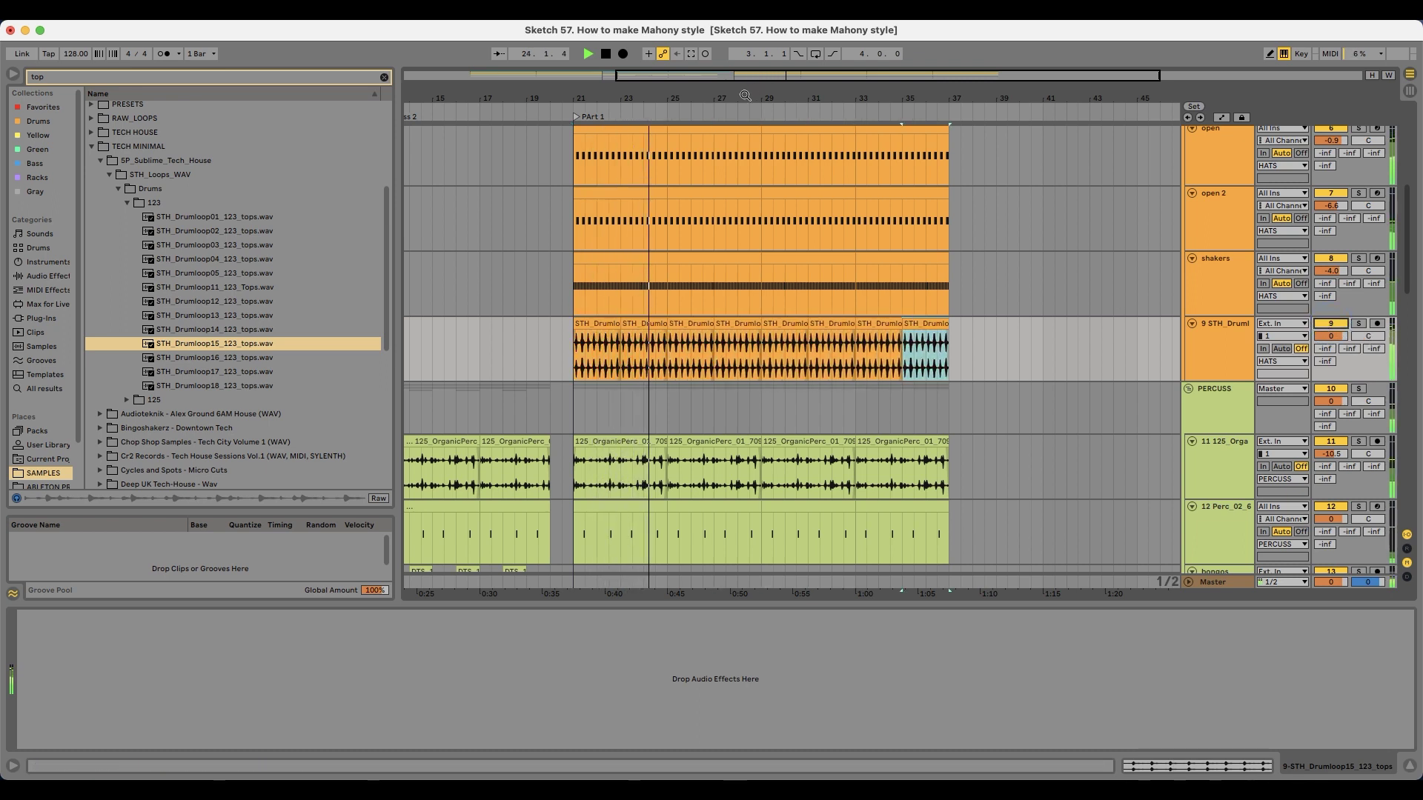
Step: Rename the drum loop track "top" and set its volume to -2.2 dB
left_click_drag(745, 96, 691, 96)
left_click(1233, 339)
type("top")
key("Return")
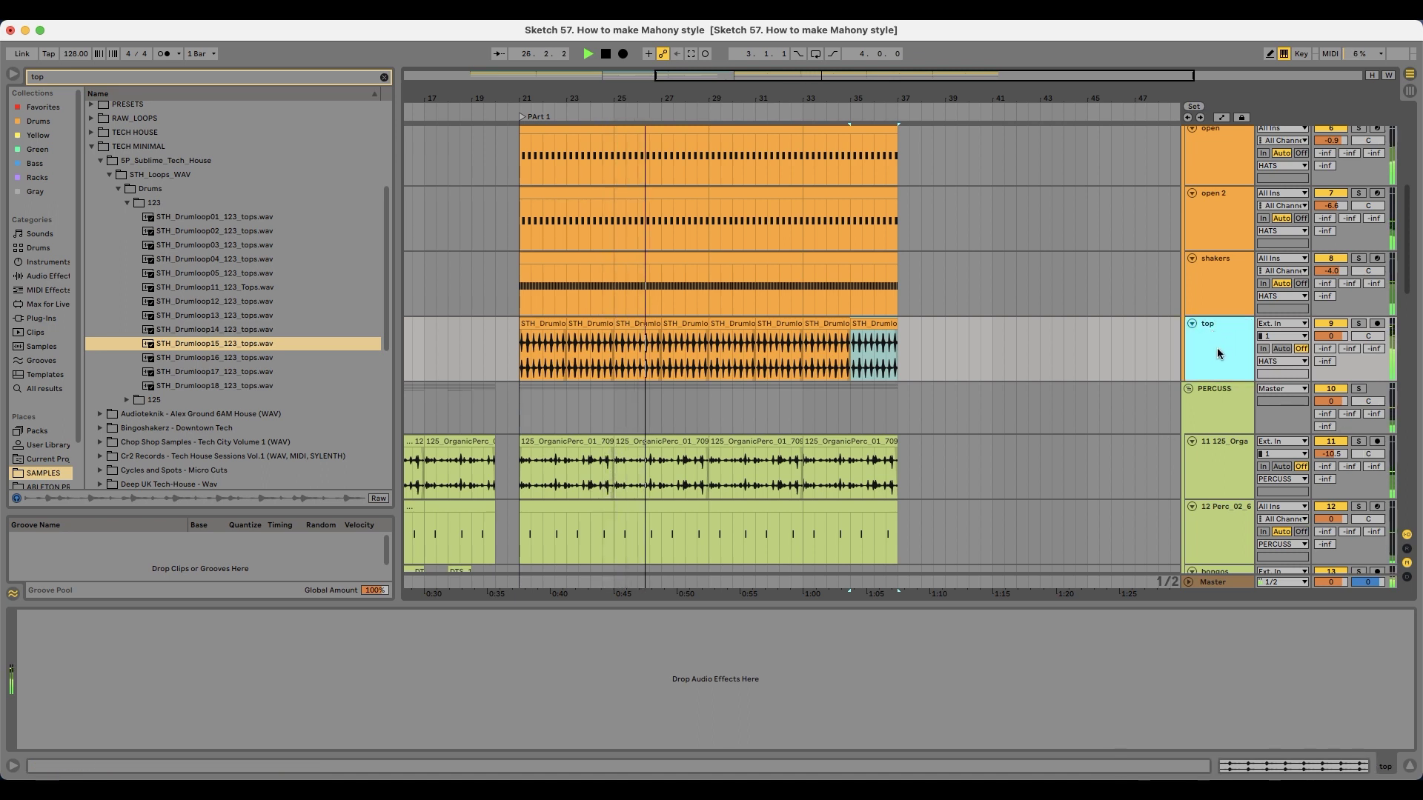
left_click_drag(1331, 335, 1333, 338)
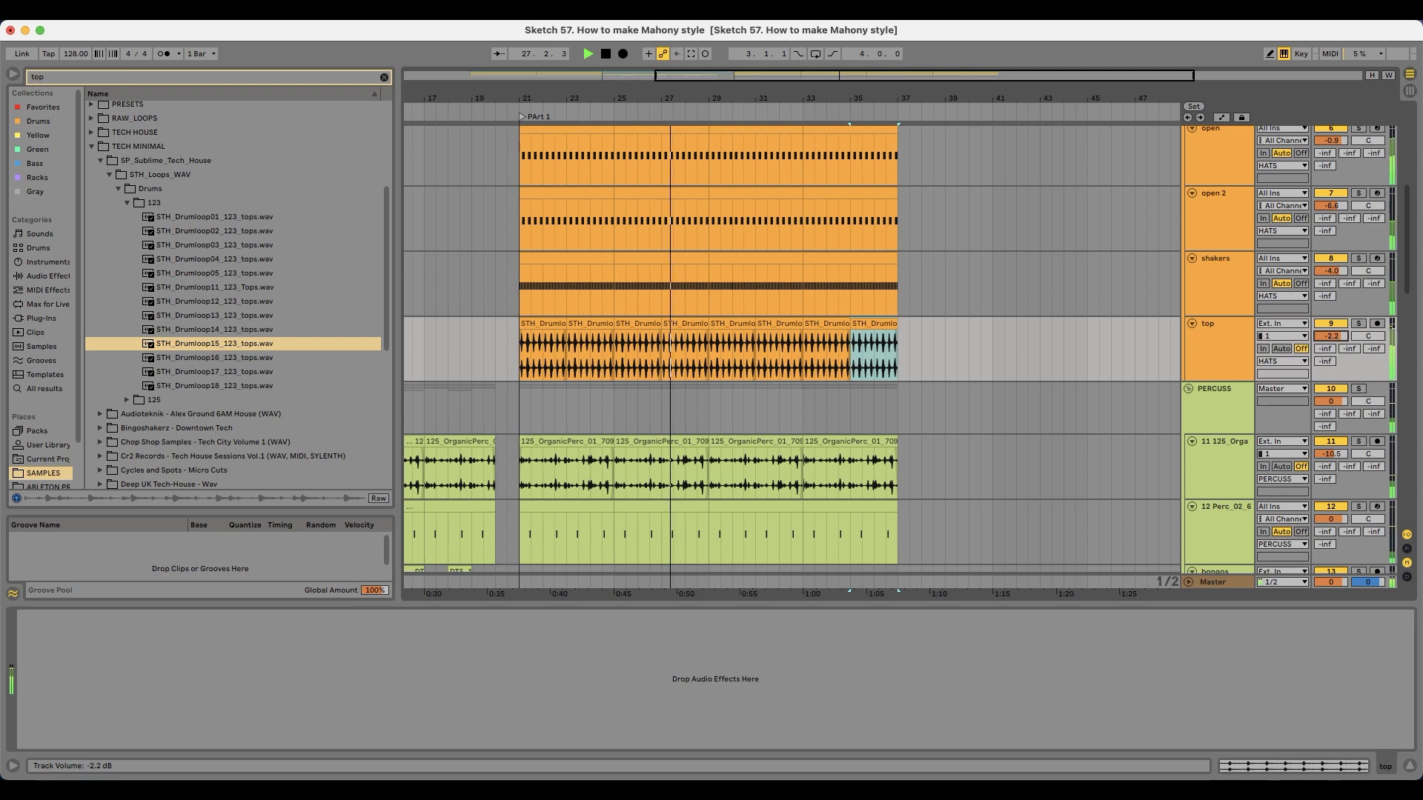
Step: Delete the external instrument track from the BASS group and insert a MIDI track below the Jupiter Plus Bass track
left_click_drag(616, 98, 572, 100)
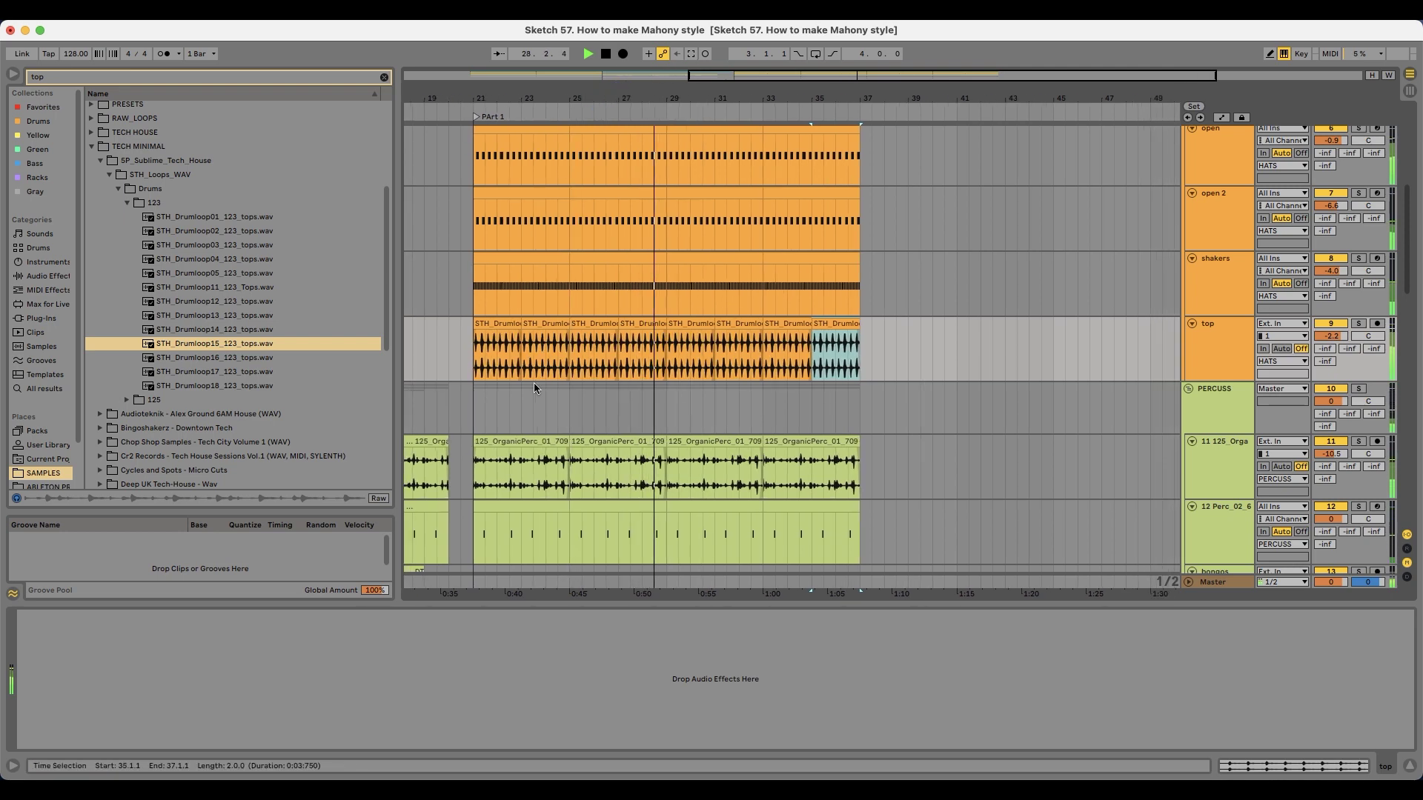
scroll(534, 382, "down", 3)
left_click_drag(495, 101, 569, 102)
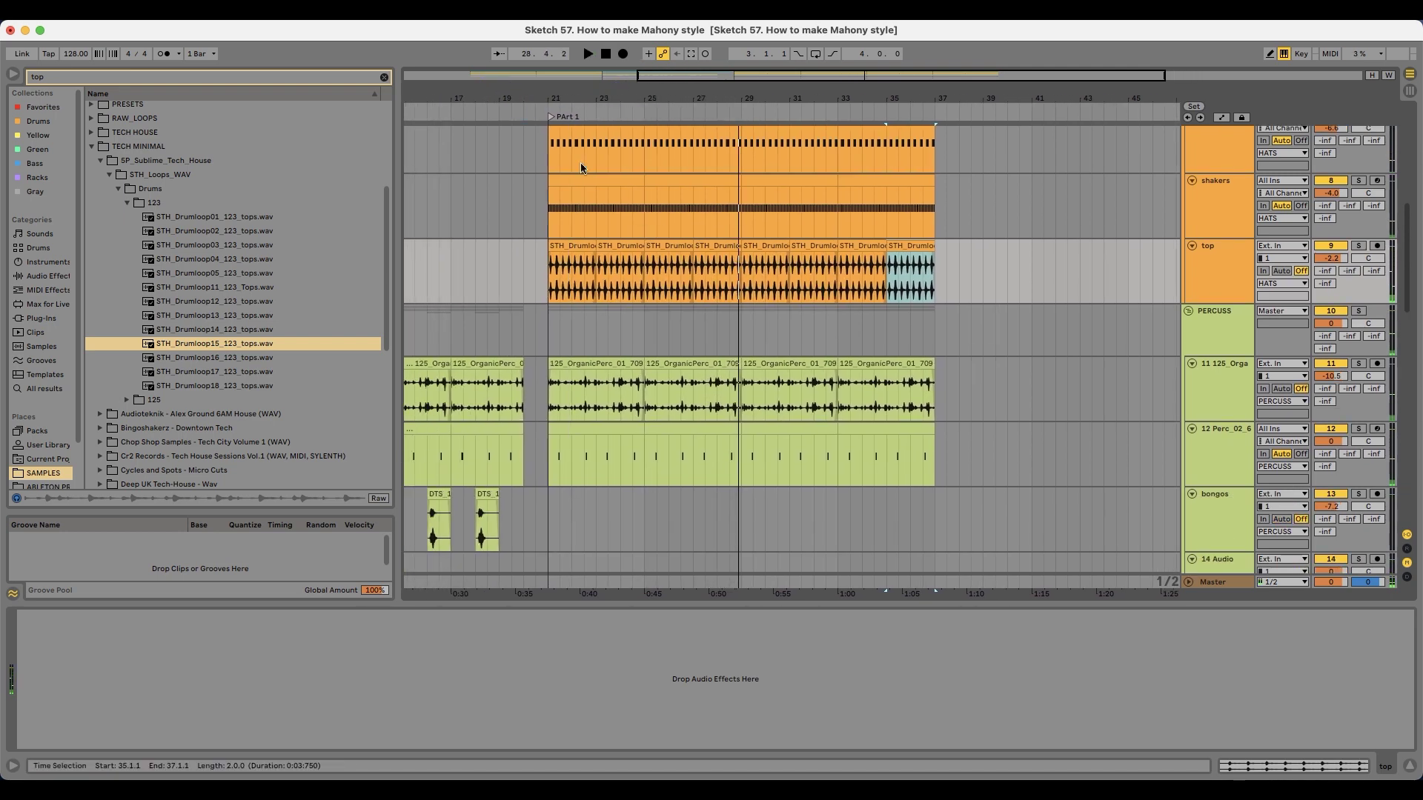
scroll(583, 391, "down", 10)
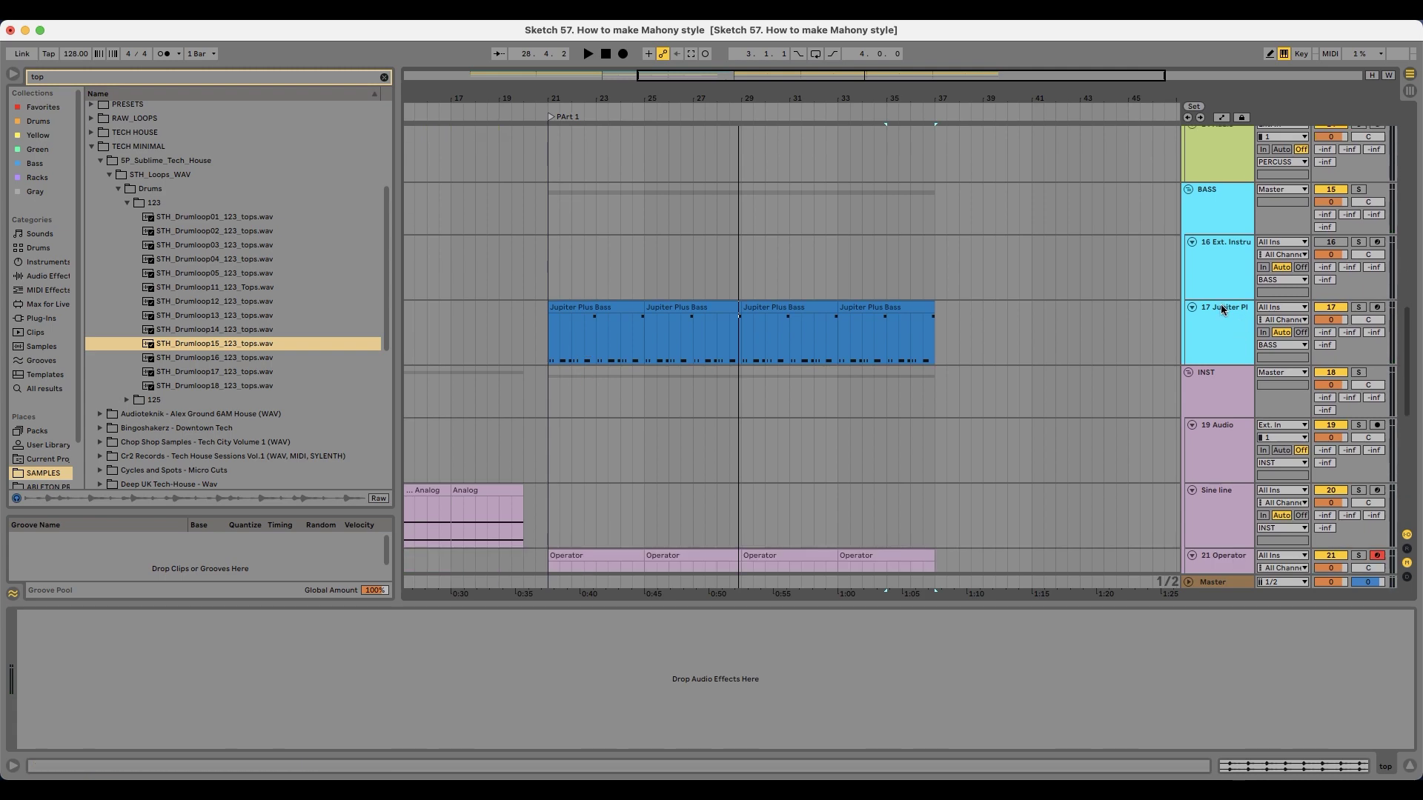
left_click(1223, 310)
left_click(1222, 258)
key("Delete")
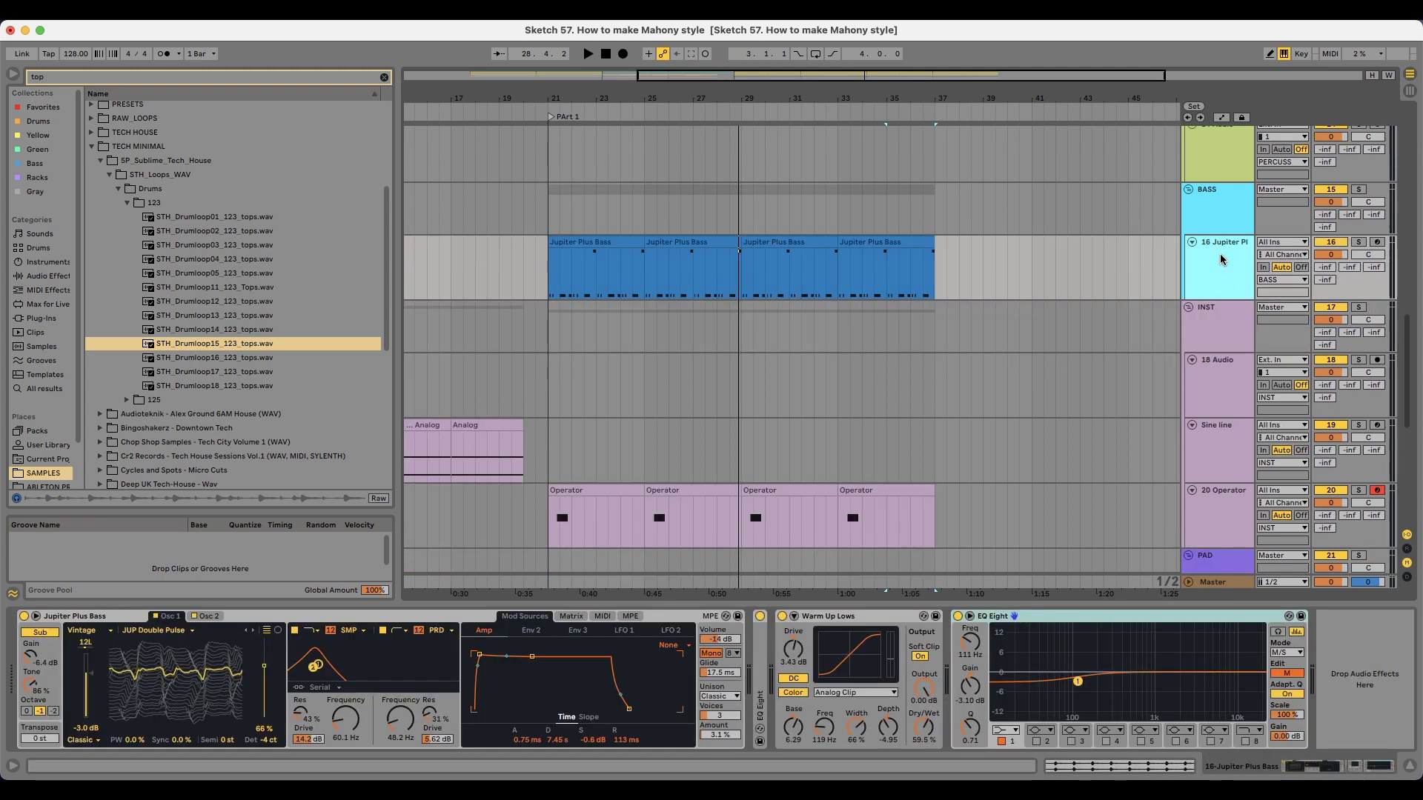
key("super+shift+t")
Step: Clear the sample search and load the Wavetable instrument onto the new MIDI track
left_click(380, 78)
left_click(545, 306)
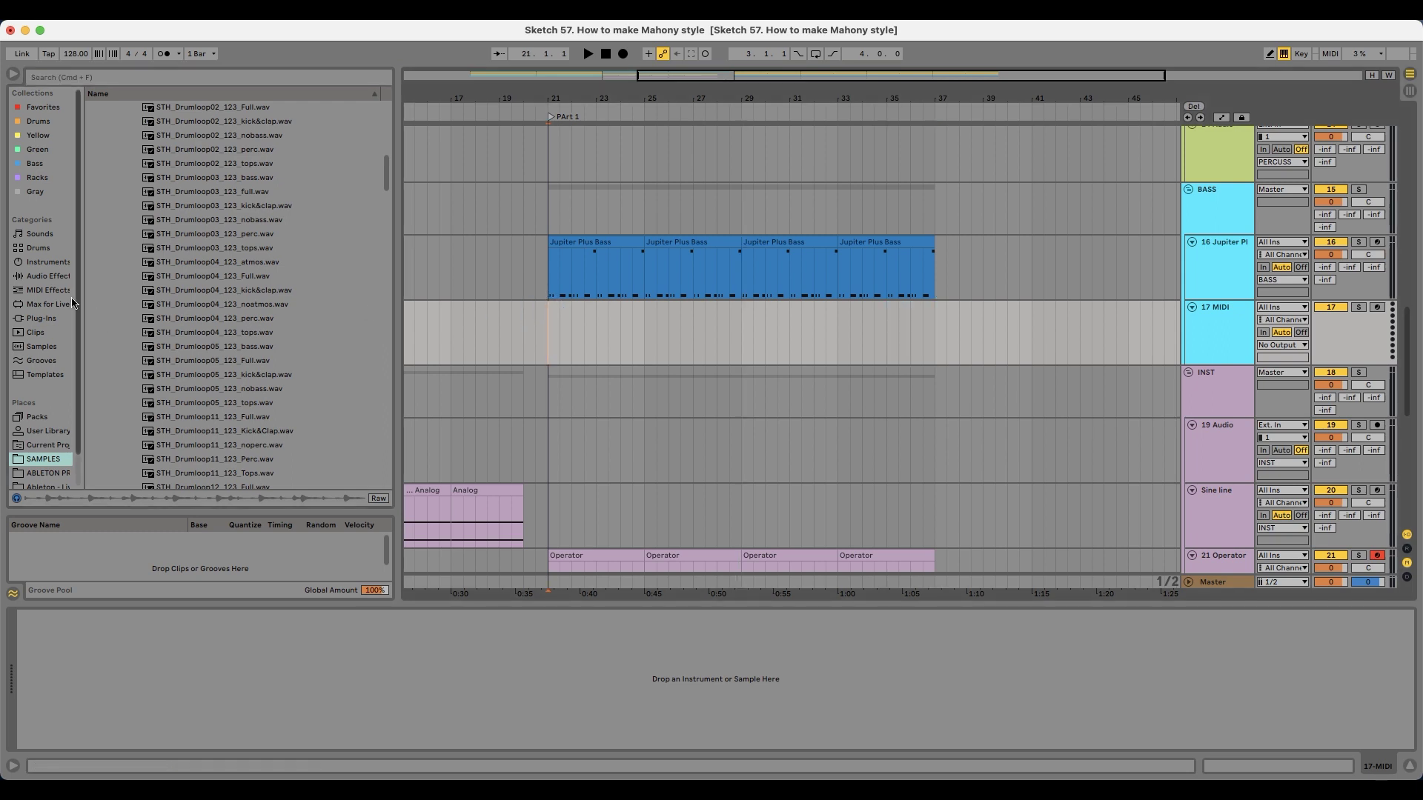
left_click(51, 313)
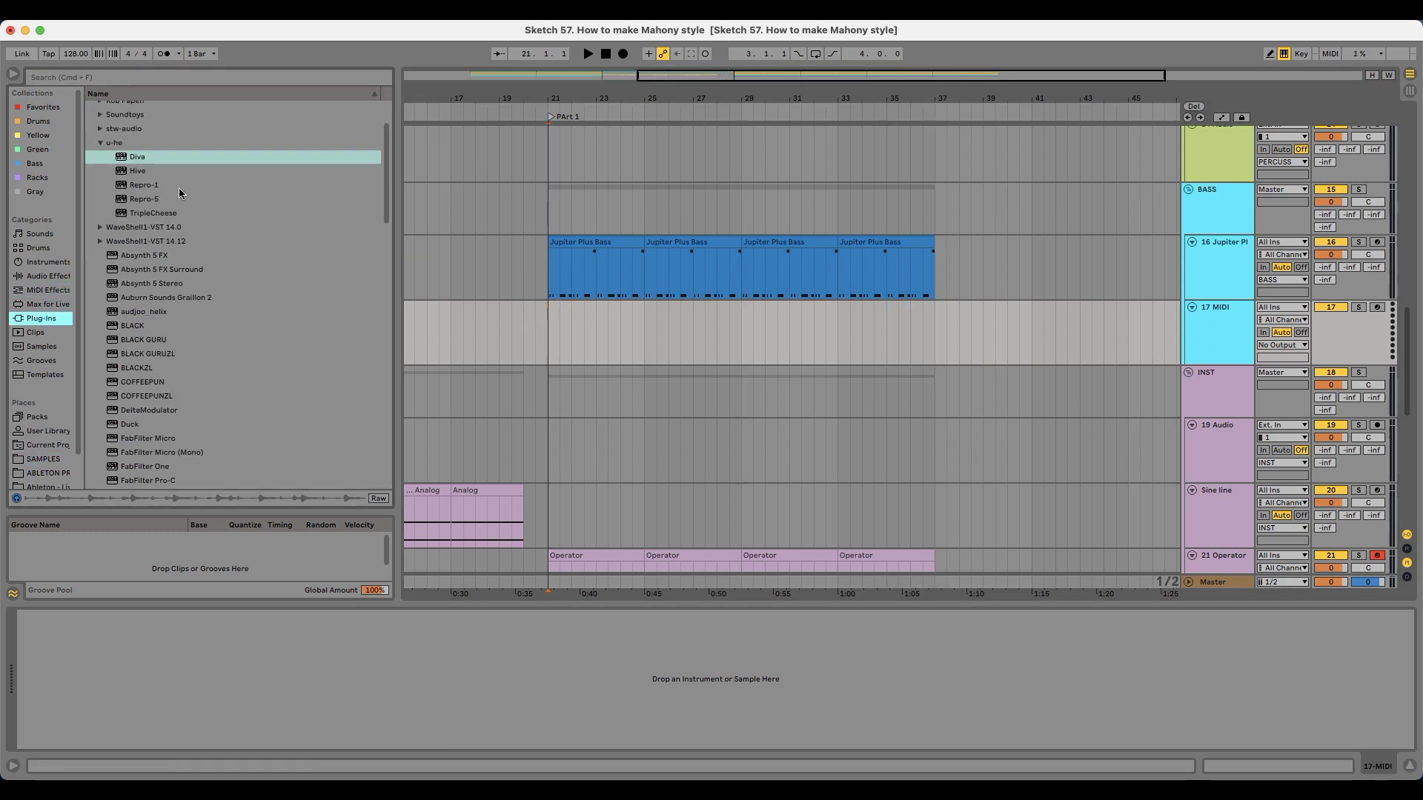
left_click(114, 143)
scroll(191, 203, "up", 3)
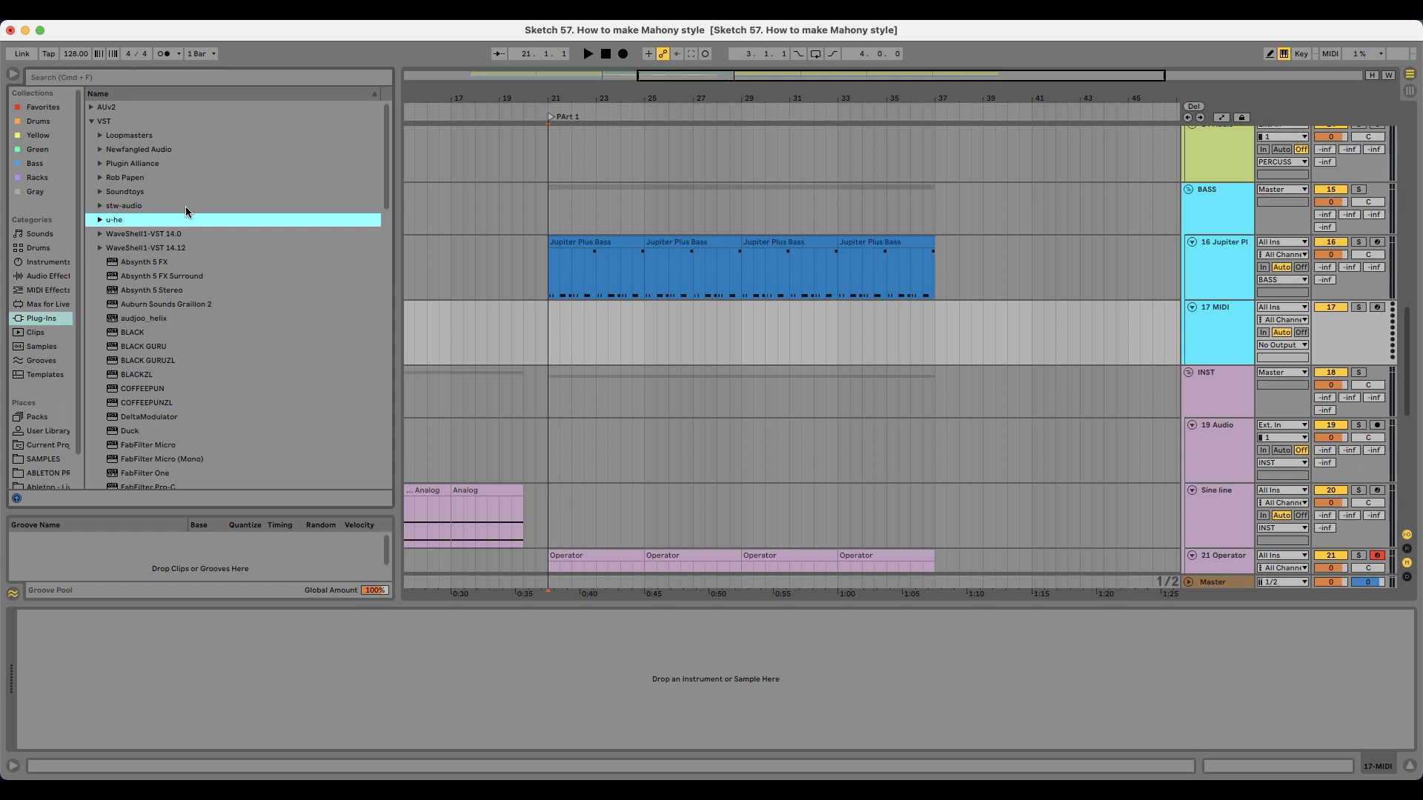
left_click(46, 262)
left_click_drag(140, 275, 602, 323)
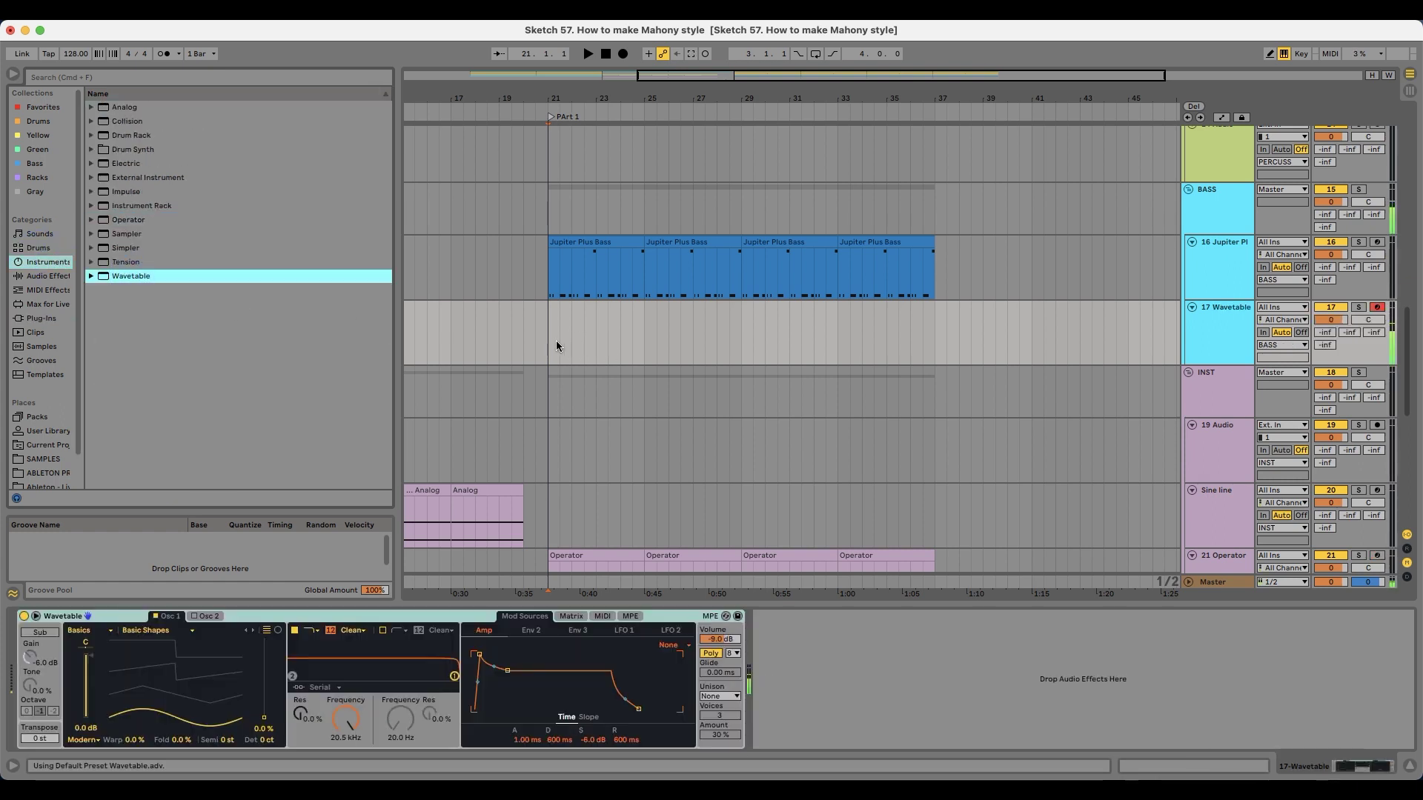
Step: Set oscillator 1 of the Wavetable to the Graphite wavetable from the Collection category, with its position at 40%
left_click_drag(194, 692, 130, 639)
left_click(86, 630)
left_click(85, 642)
left_click(145, 631)
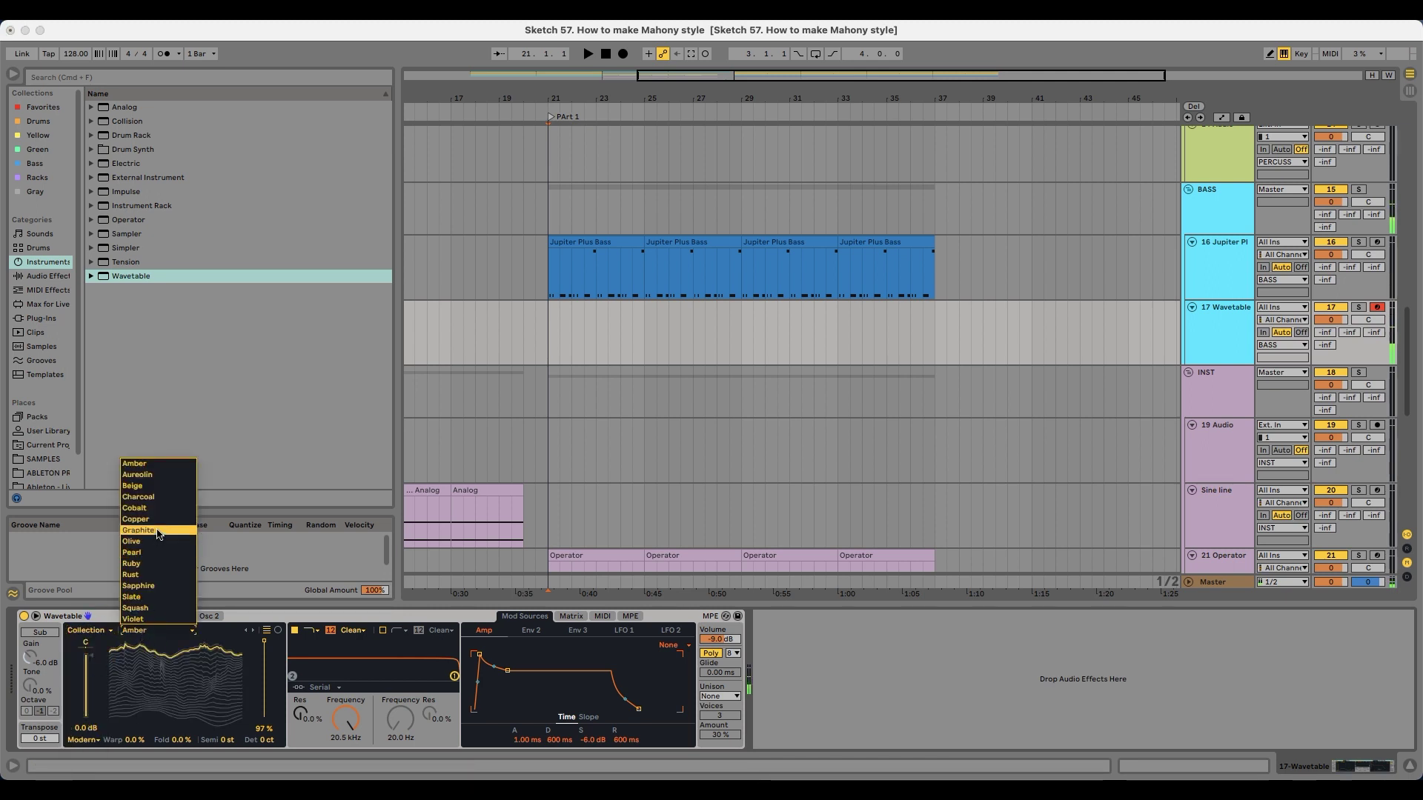
left_click(156, 507)
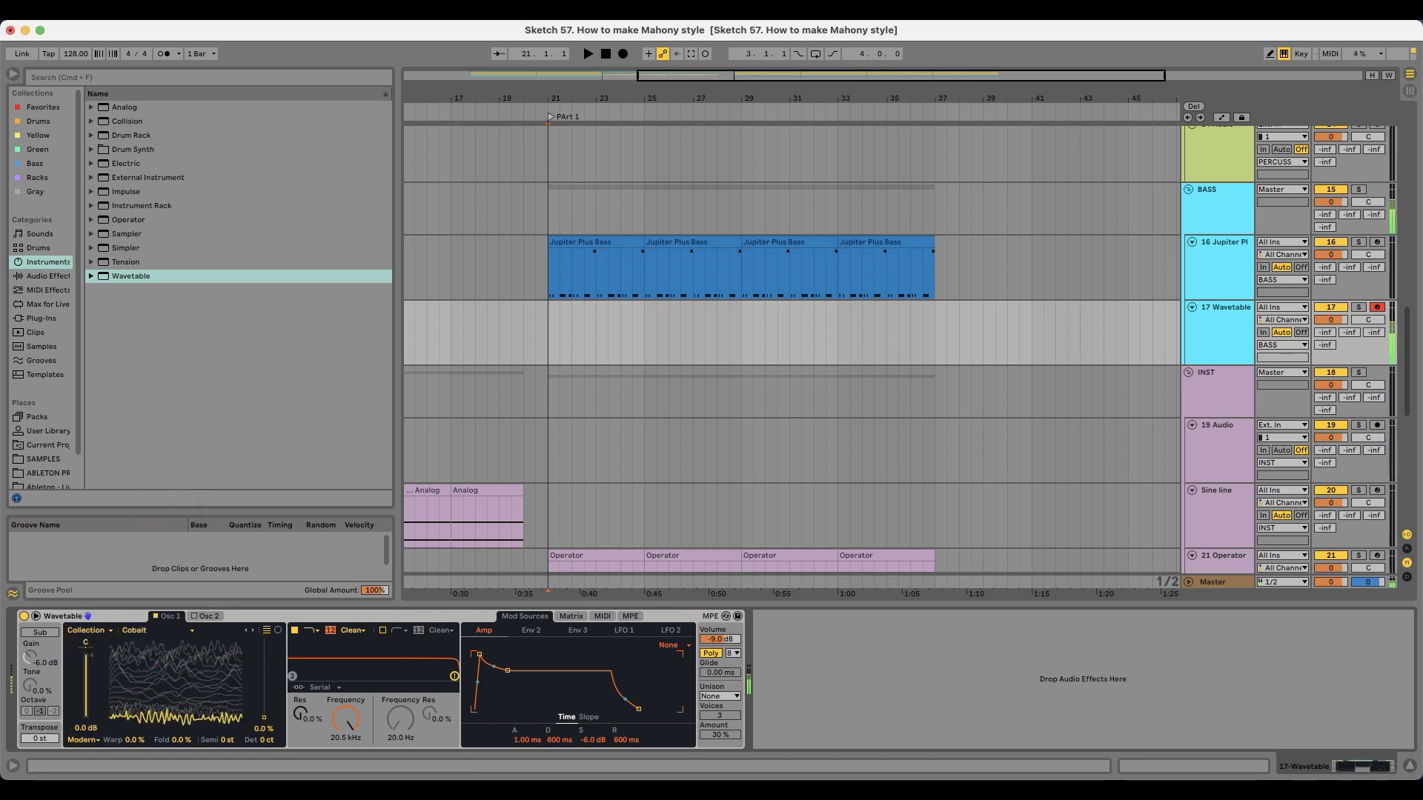
left_click(141, 630)
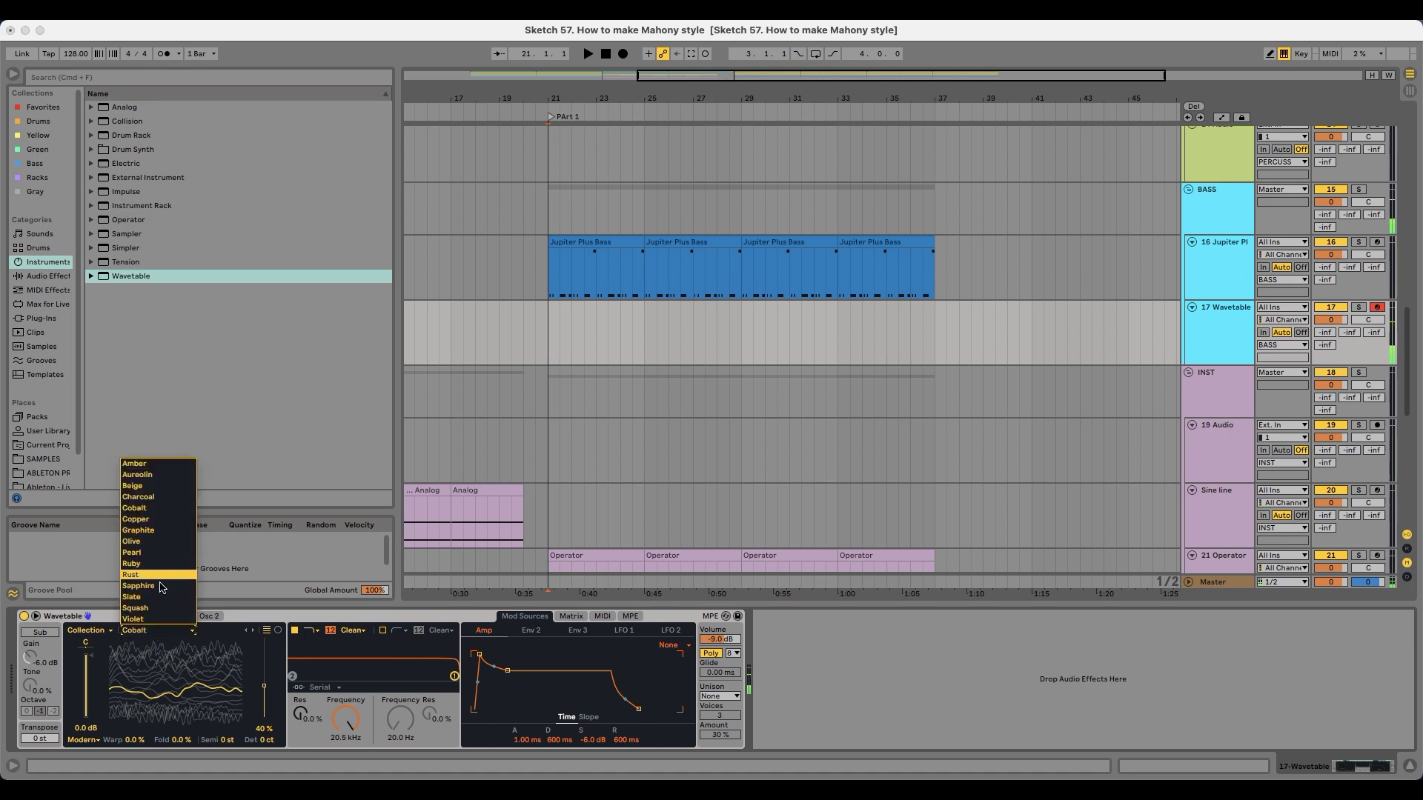
left_click(152, 535)
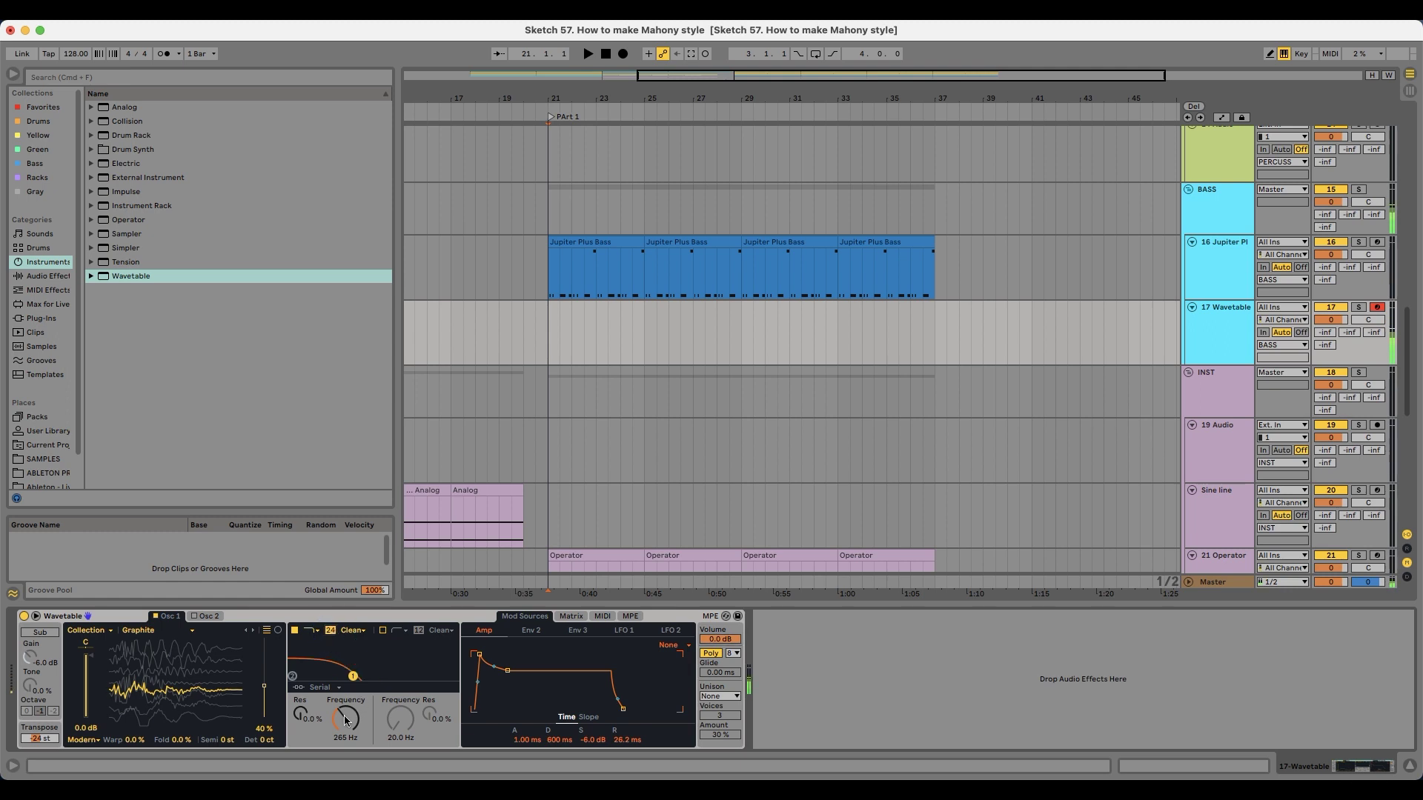
Step: Modulate Filter 1 frequency from Env 3 by 44 with the cutoff at about 99.6 Hz, and set the oscillator 1 position to 42%
left_click(571, 618)
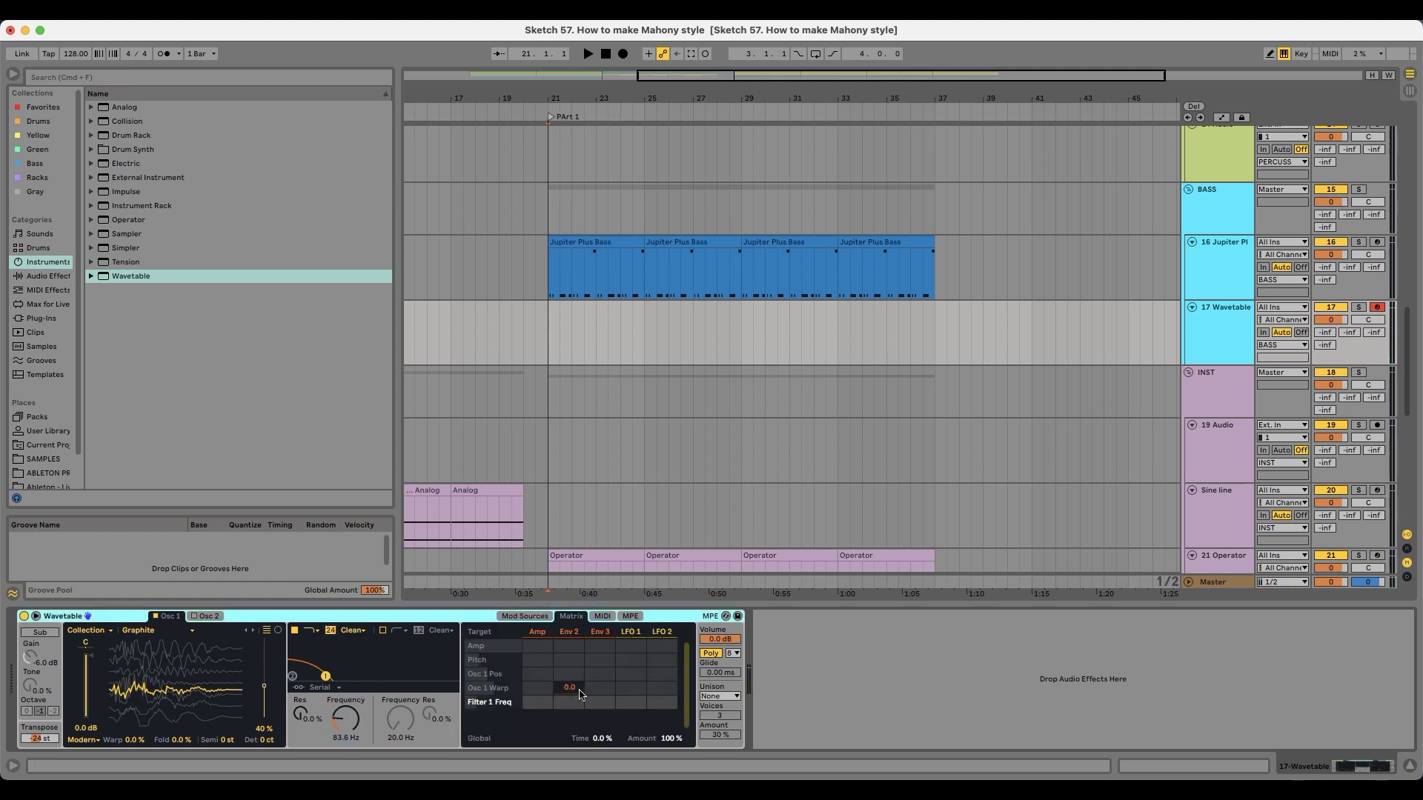
left_click_drag(345, 726, 345, 719)
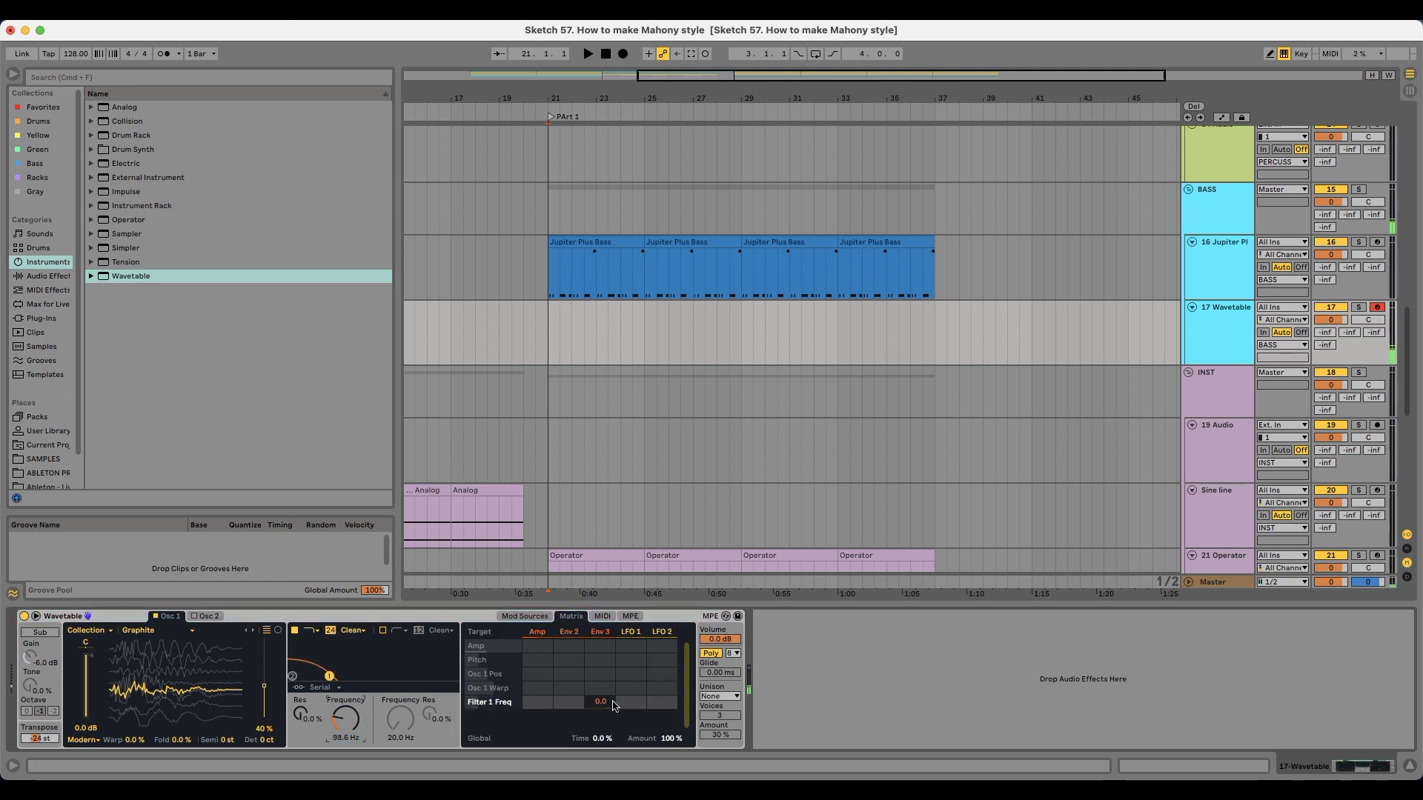
left_click_drag(600, 702, 600, 697)
mouse_move(232, 716)
left_mouse_down()
mouse_move(232, 676)
mouse_move(232, 698)
left_mouse_up()
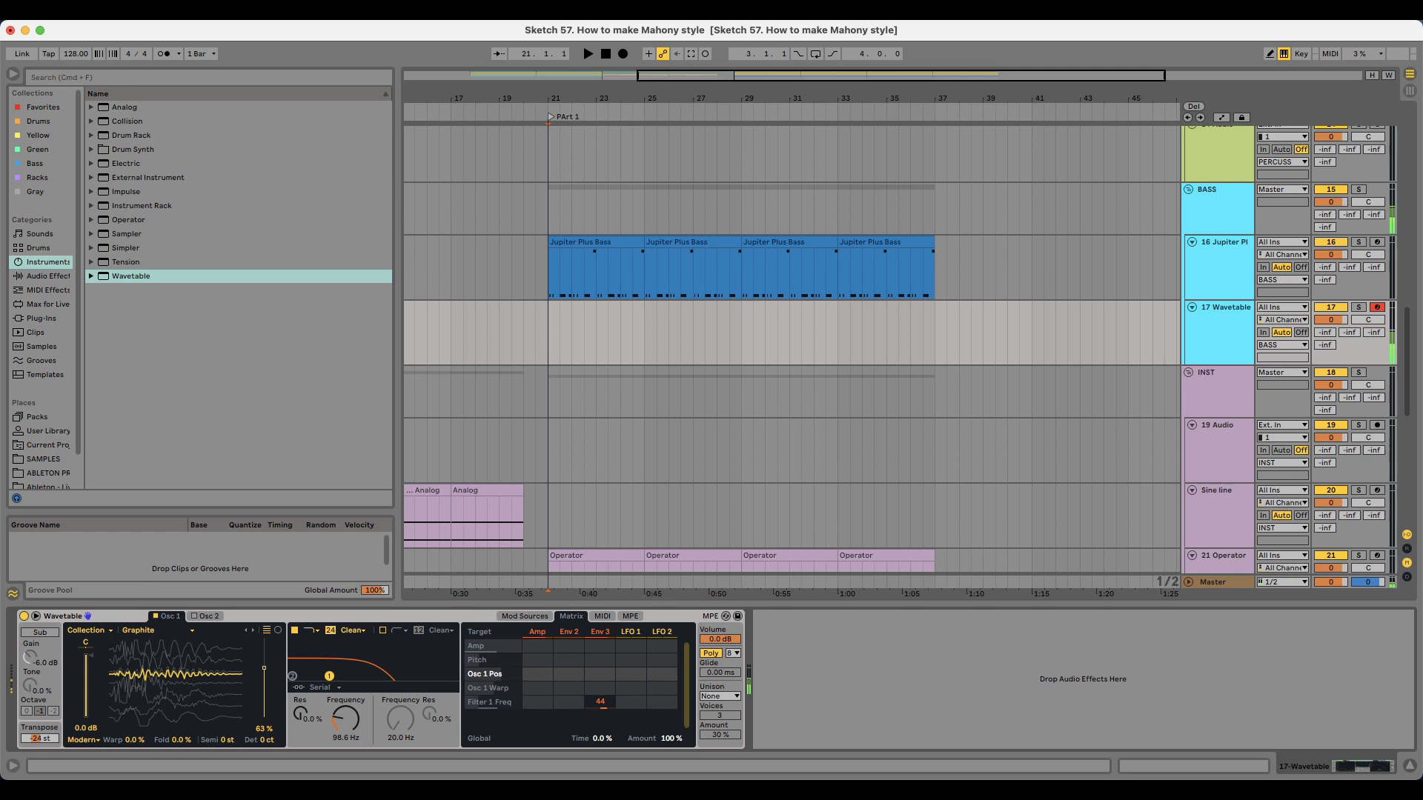
Step: Play Part 1 from bar 21, then set the Wavetable's oscillator 1 fold to 7.0% and filter frequency to about 40.9 Hz
key("space")
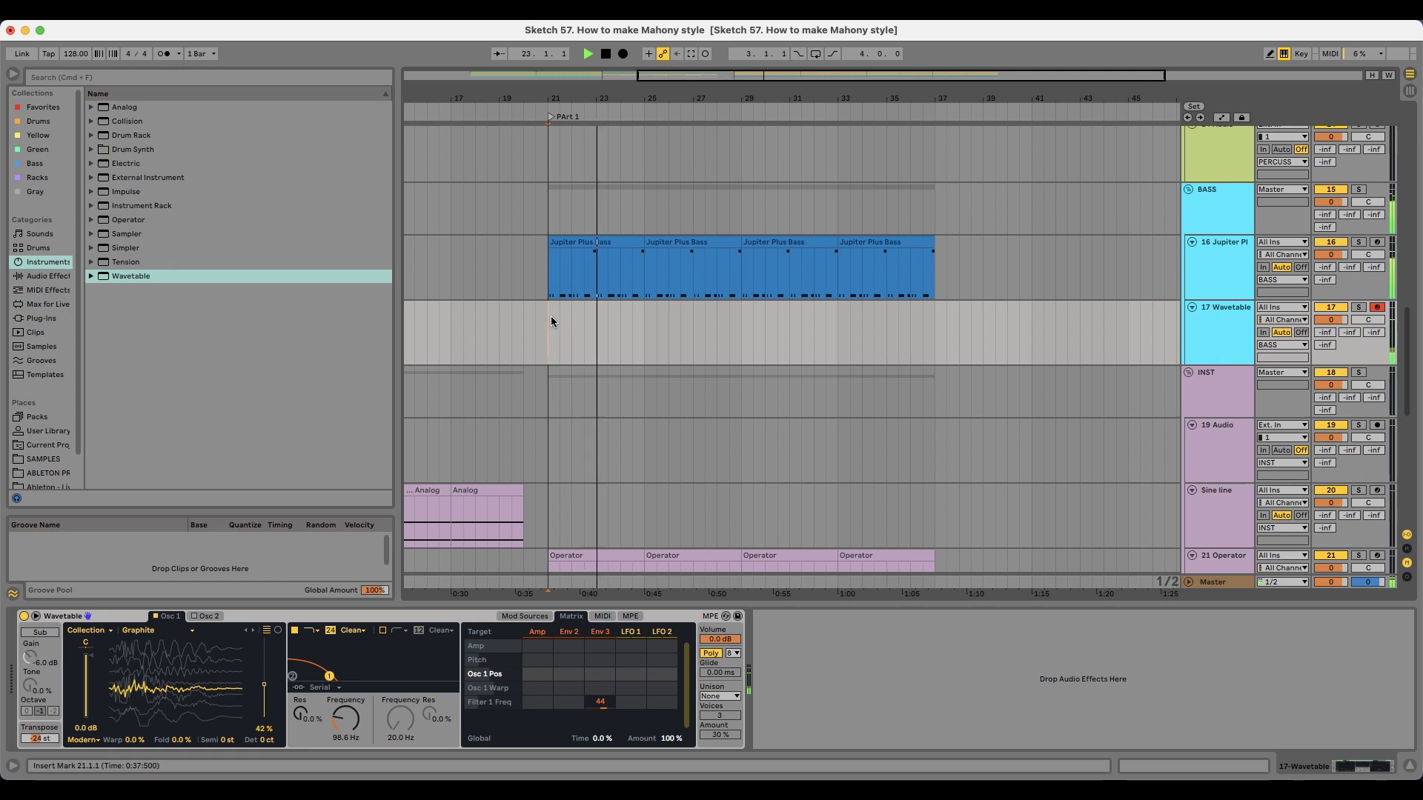
key("space")
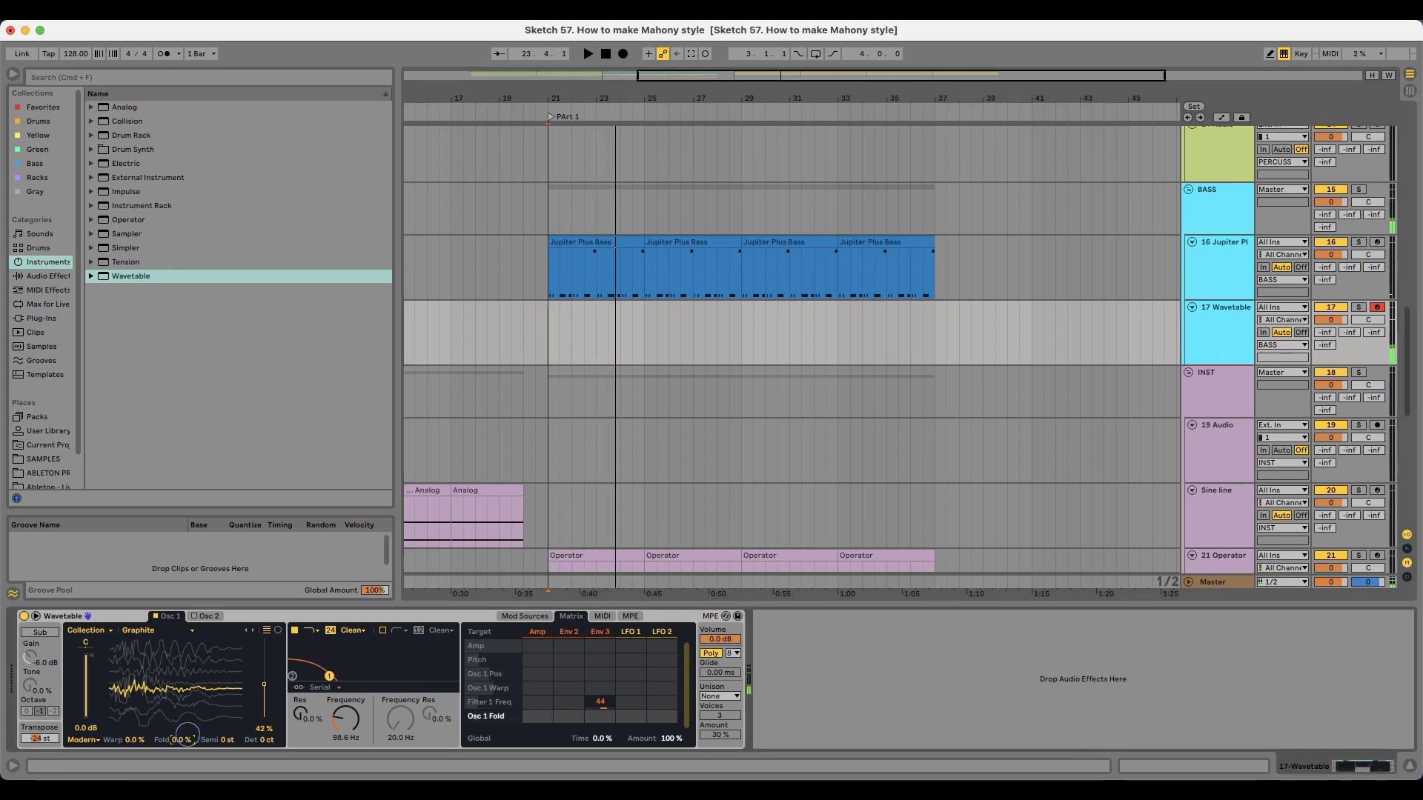
left_click_drag(181, 739, 181, 730)
left_click_drag(346, 718, 345, 730)
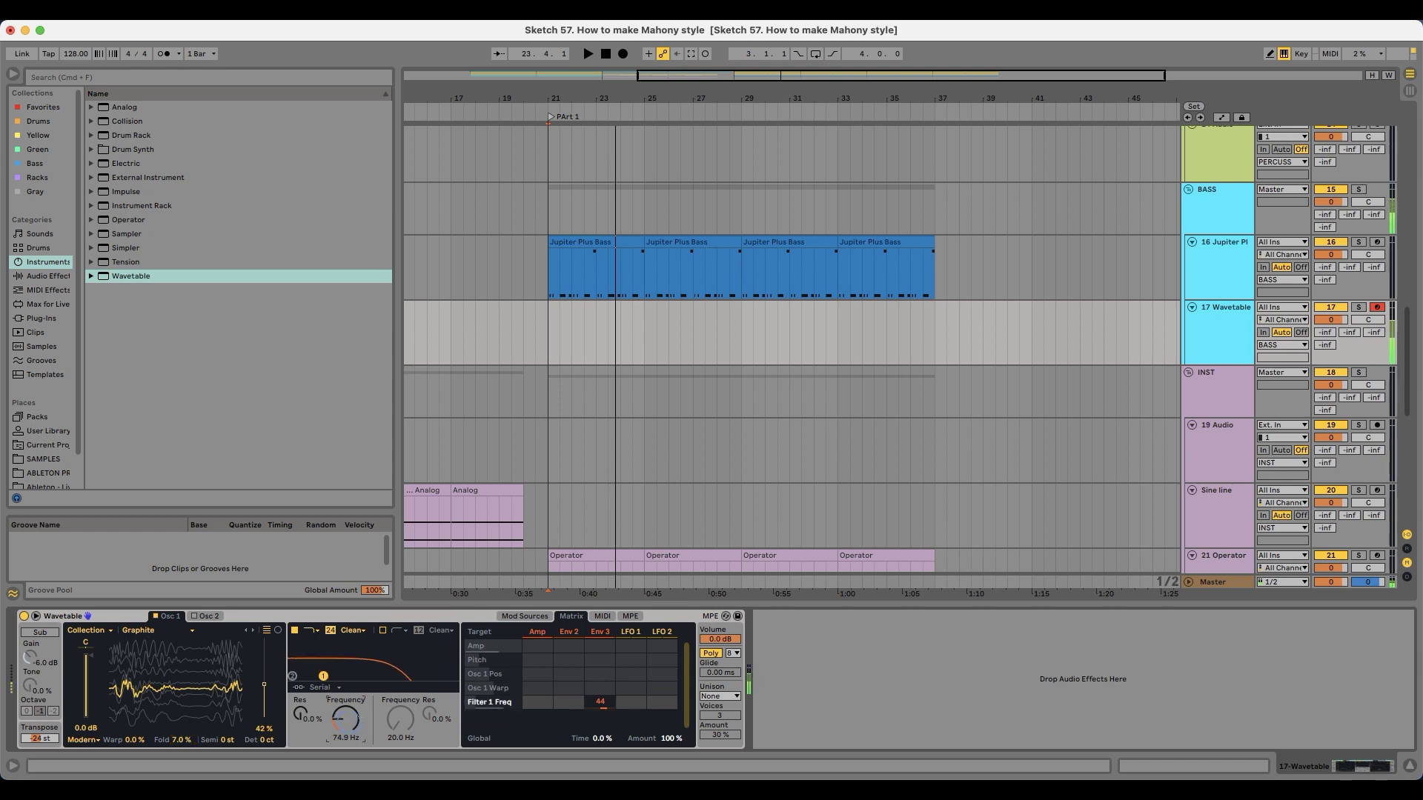
Step: Record a Wavetable bass clip of G2 notes from bar 21 and quantize all its notes
left_click(623, 54)
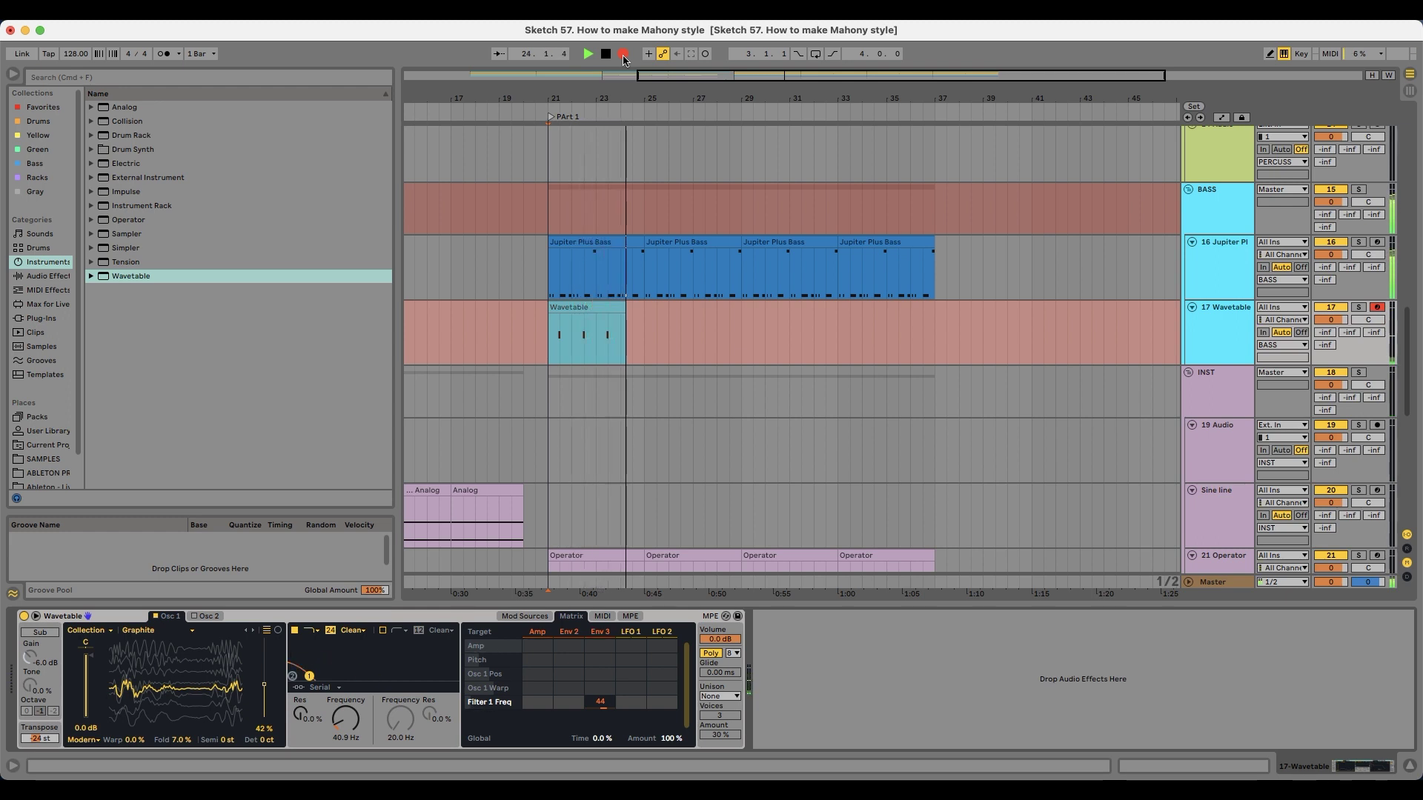
key("space")
double_click(613, 307)
left_click(514, 697)
key("super+a")
key("super+u")
Step: Raise the velocity of all the recorded G2 notes together
left_click(488, 733)
key("super+a")
left_click_drag(465, 730, 465, 724)
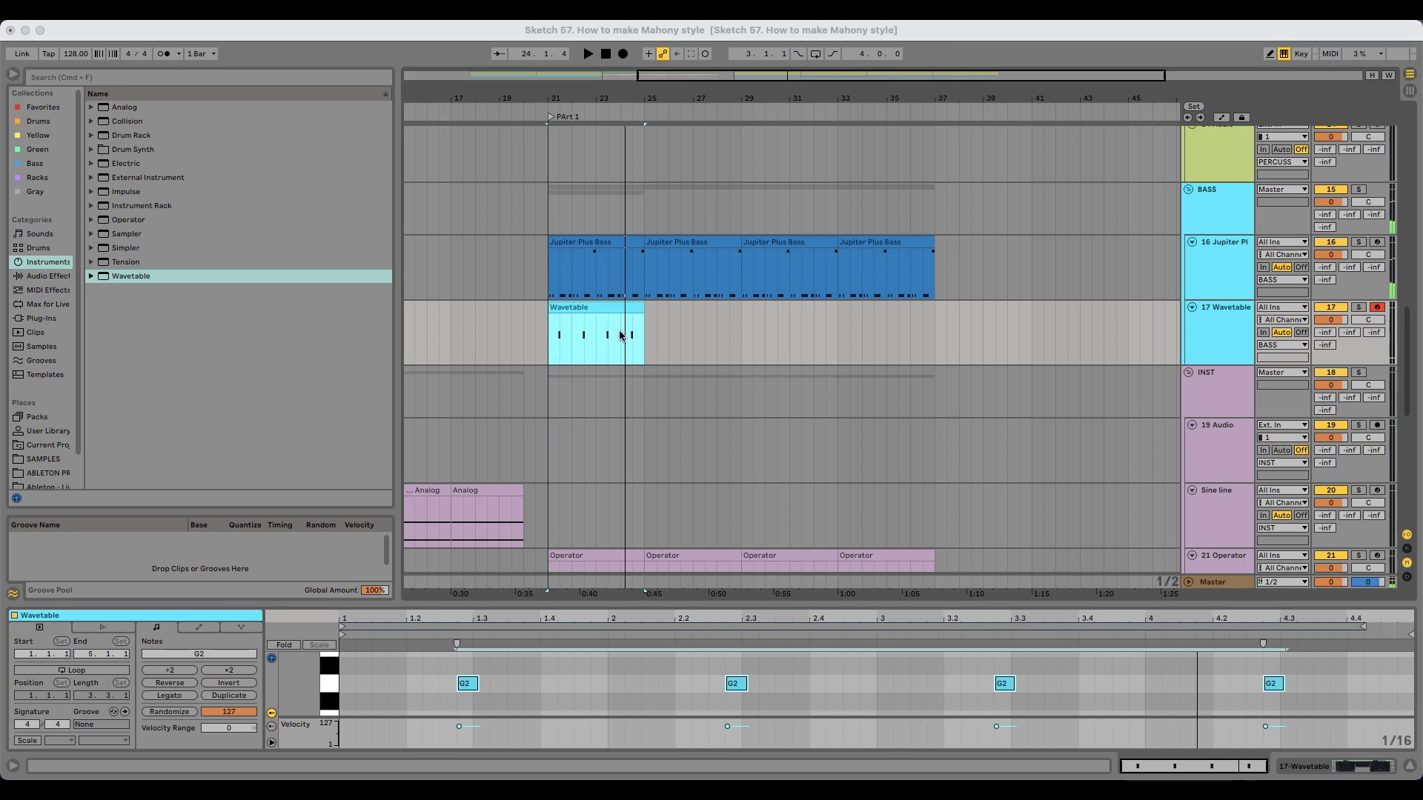
Step: Duplicate the four-bar Wavetable clip three times up to bar 37 while auditioning its track in solo, and unsolo the track
left_click(622, 335)
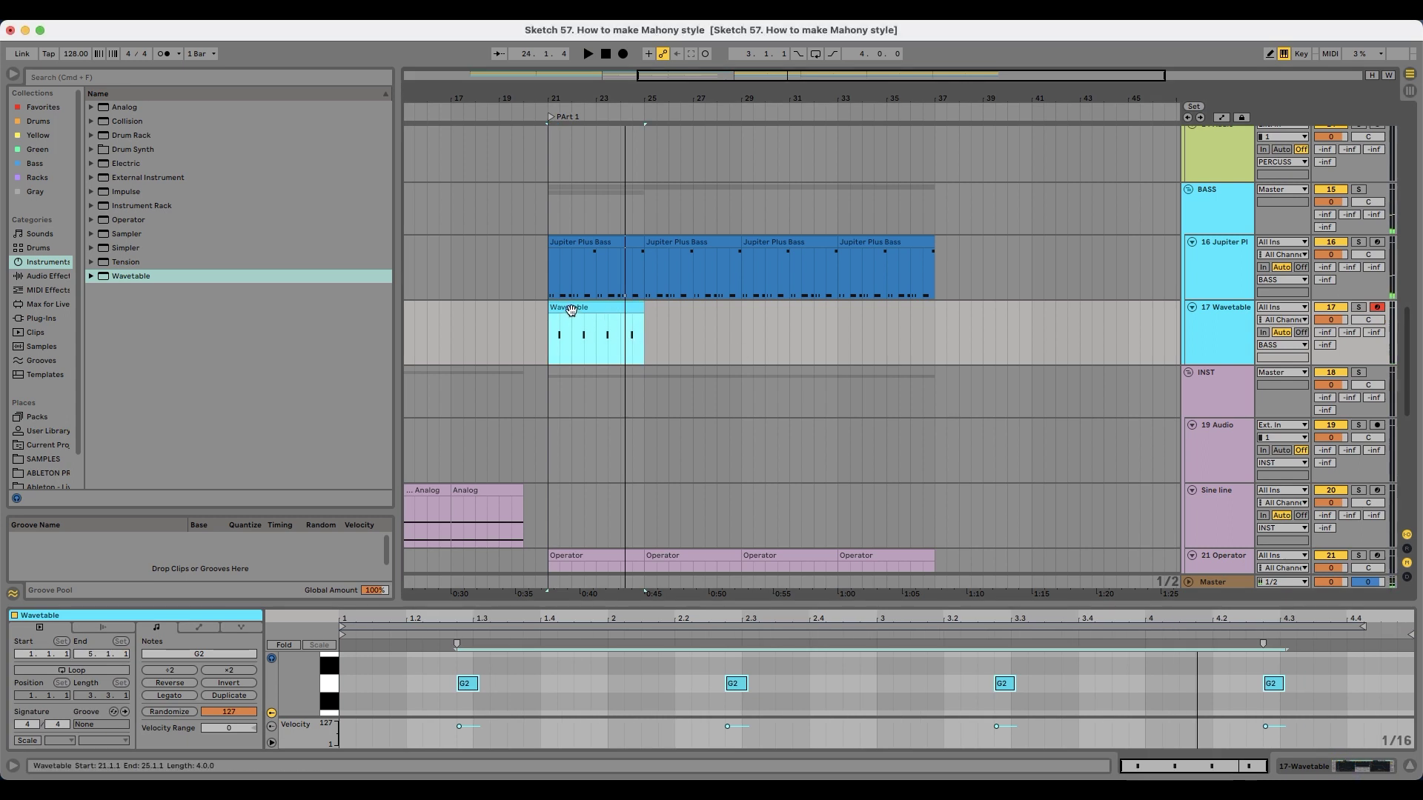
left_click(1358, 307)
key("space")
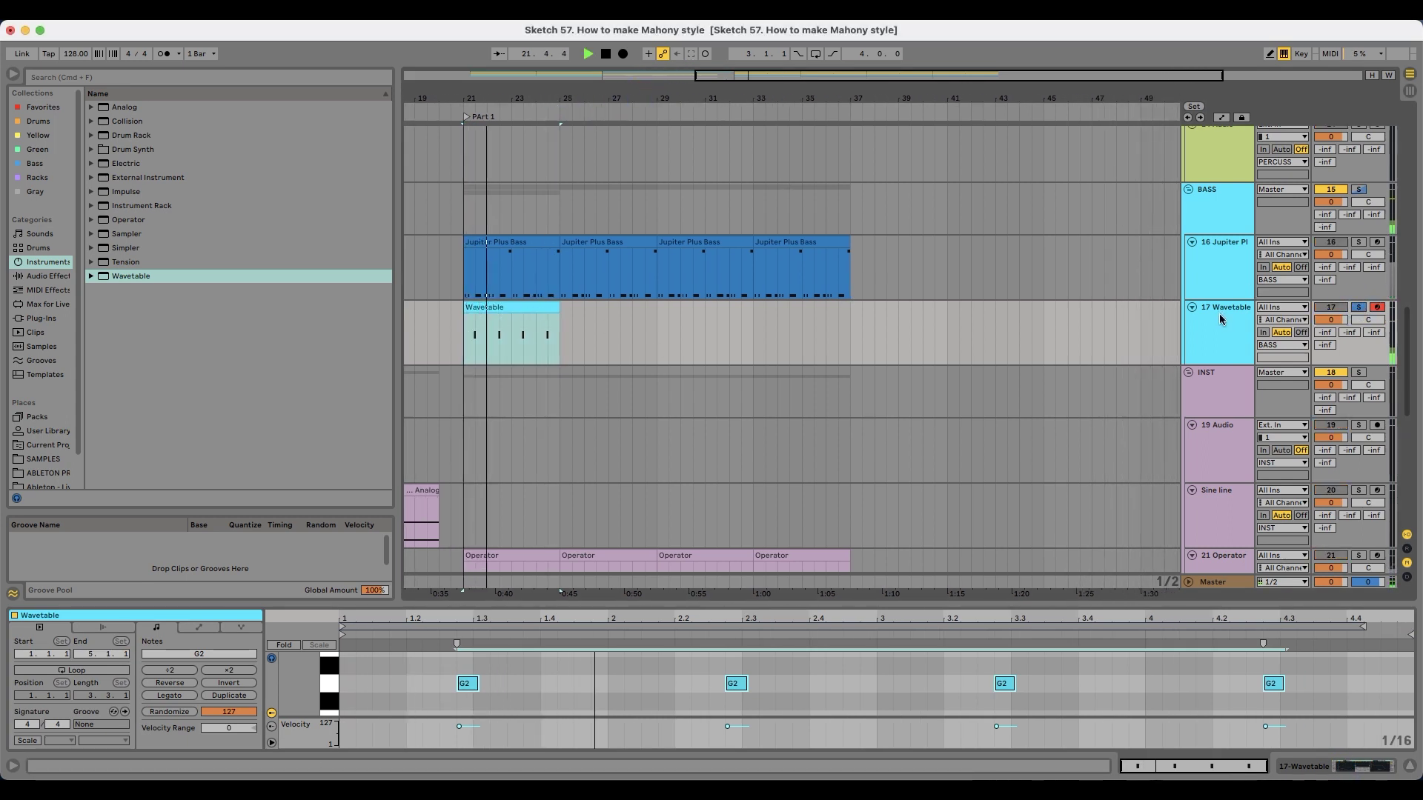
left_click(521, 307)
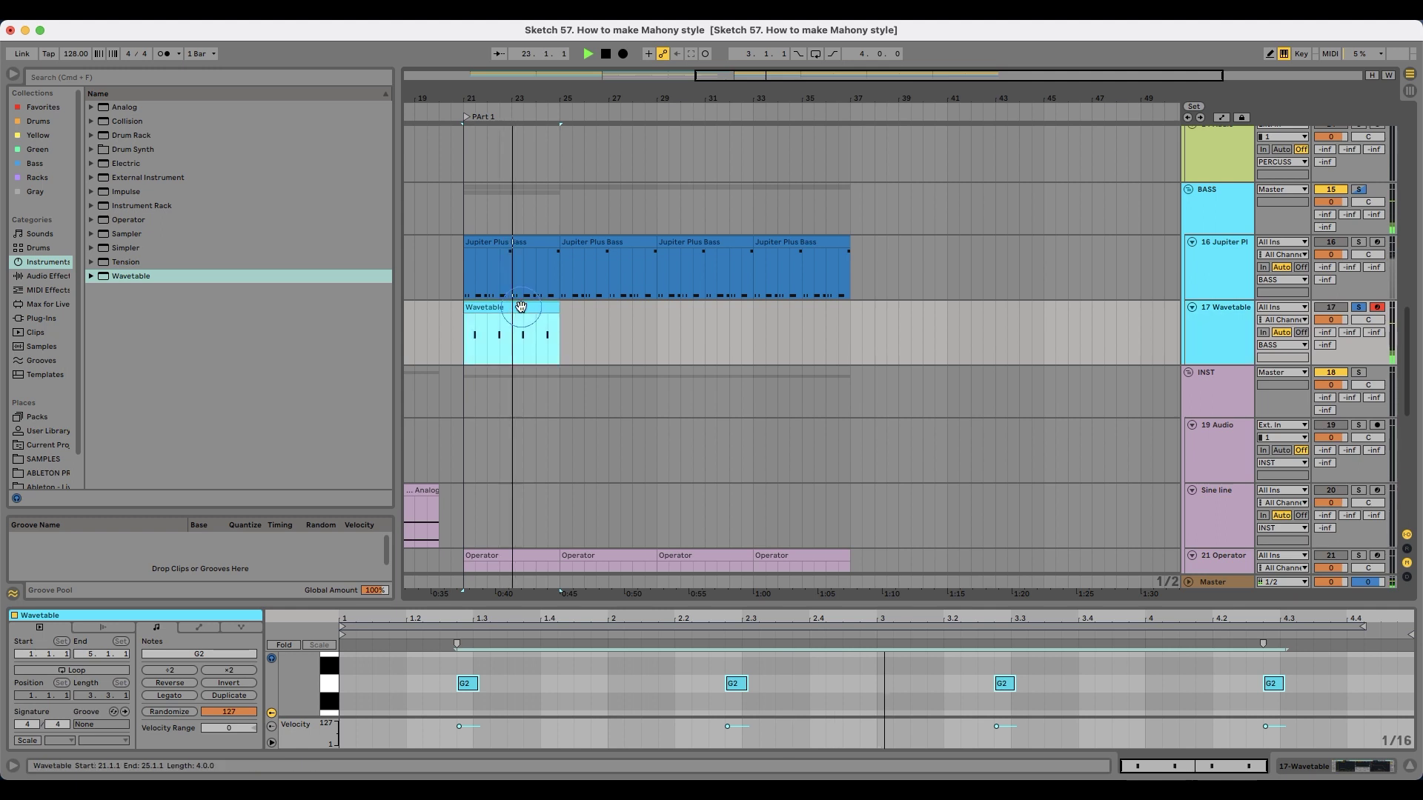
key("super+d")
key("super+d")
key("super+d")
left_click(1238, 310)
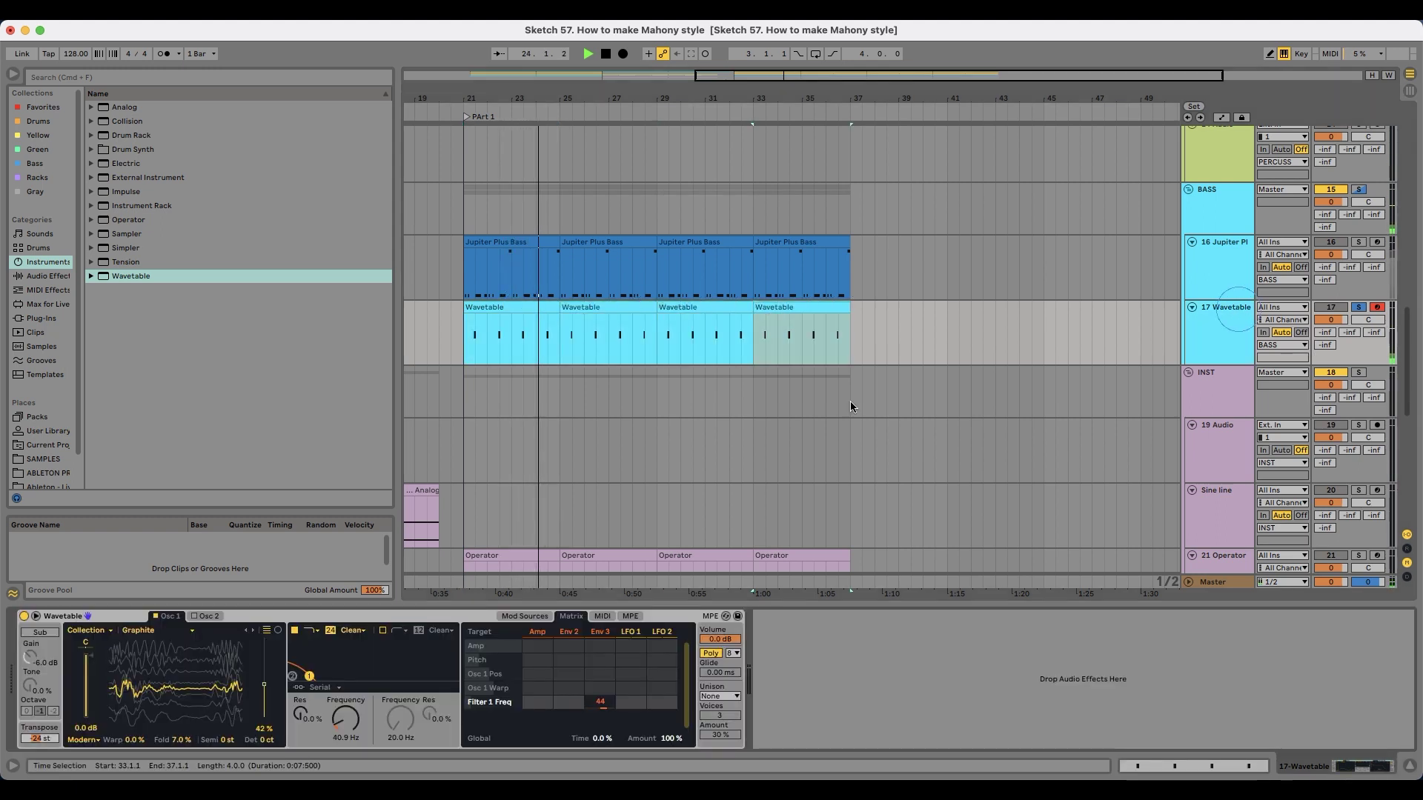
left_click(1361, 307)
Step: Play the arrangement from bar 17 and lower the volume of the 91V_VHH track in the FX group to -2.8 dB
left_click_drag(665, 101, 665, 83)
left_click_drag(446, 99, 506, 97)
left_click(449, 325)
key("space")
left_click(512, 332)
scroll(541, 362, "down", 8)
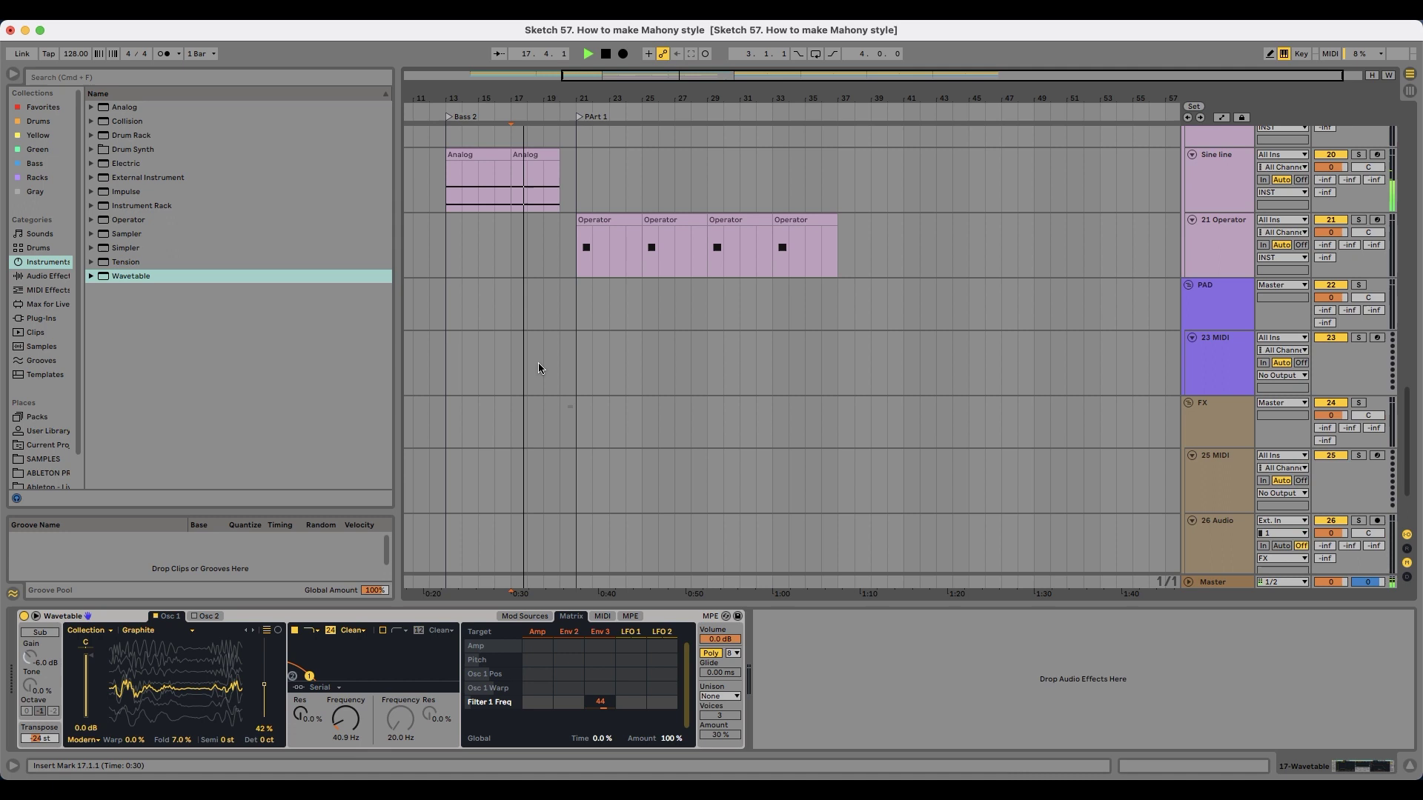
scroll(535, 362, "down", 3)
scroll(527, 363, "up", 2)
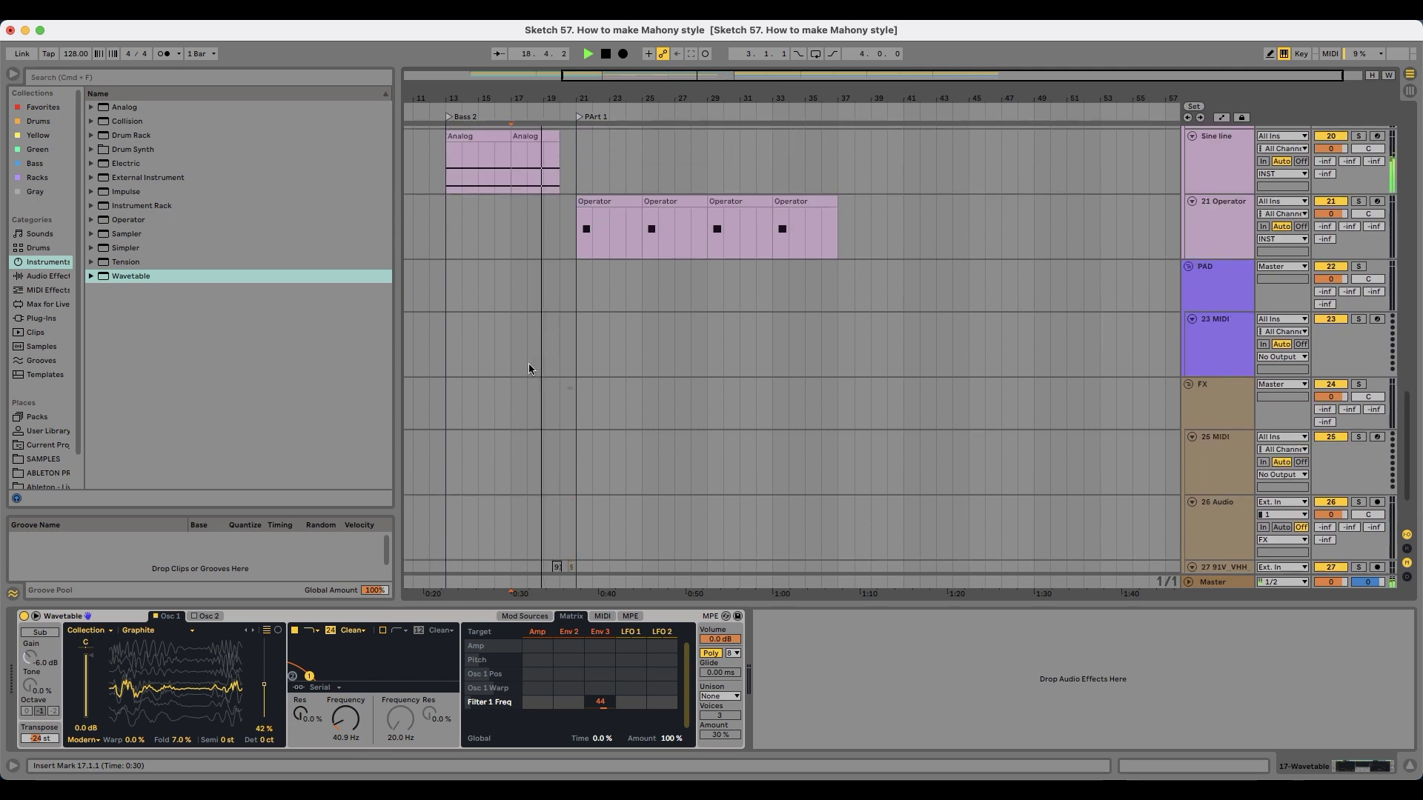
scroll(528, 363, "up", 4)
scroll(524, 380, "down", 6)
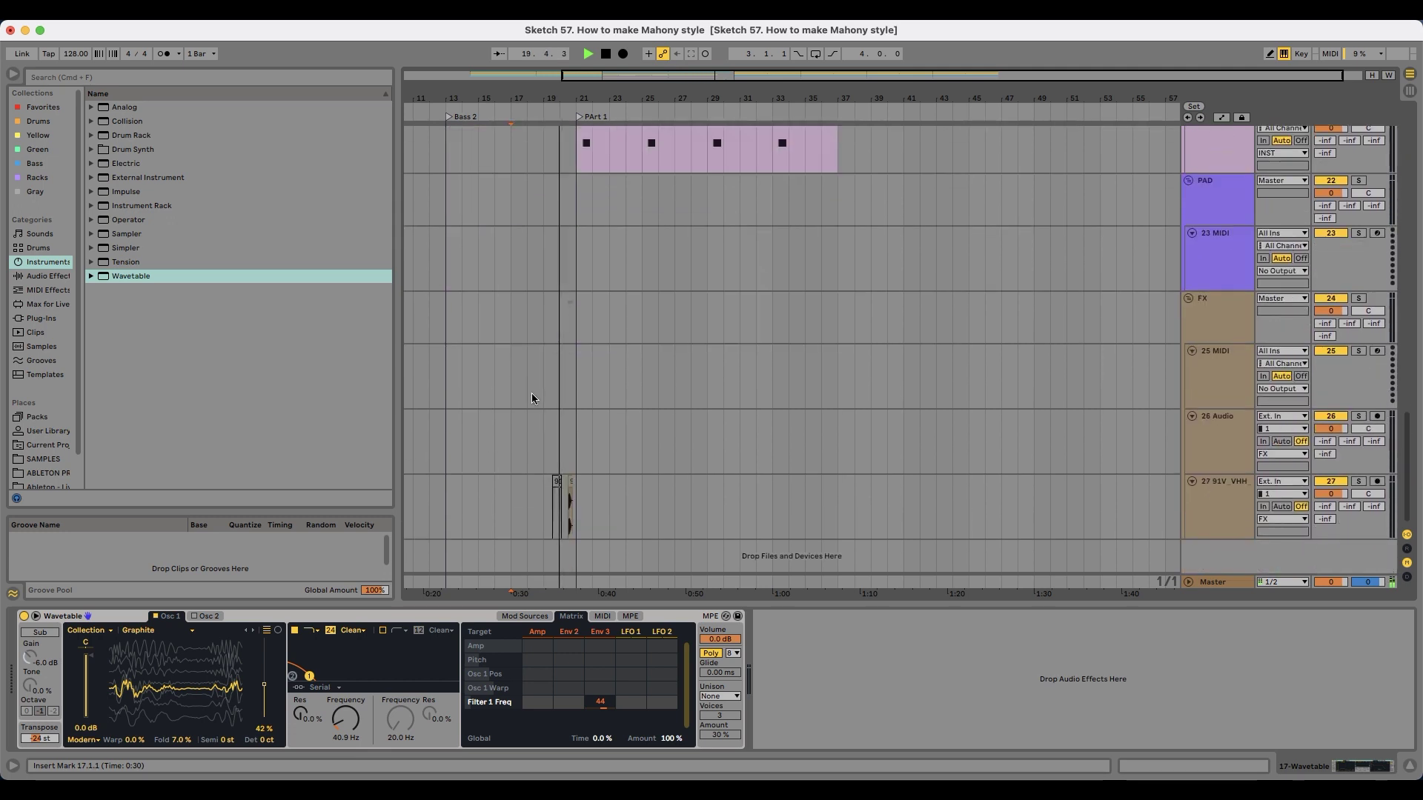
left_click_drag(1331, 493, 1331, 505)
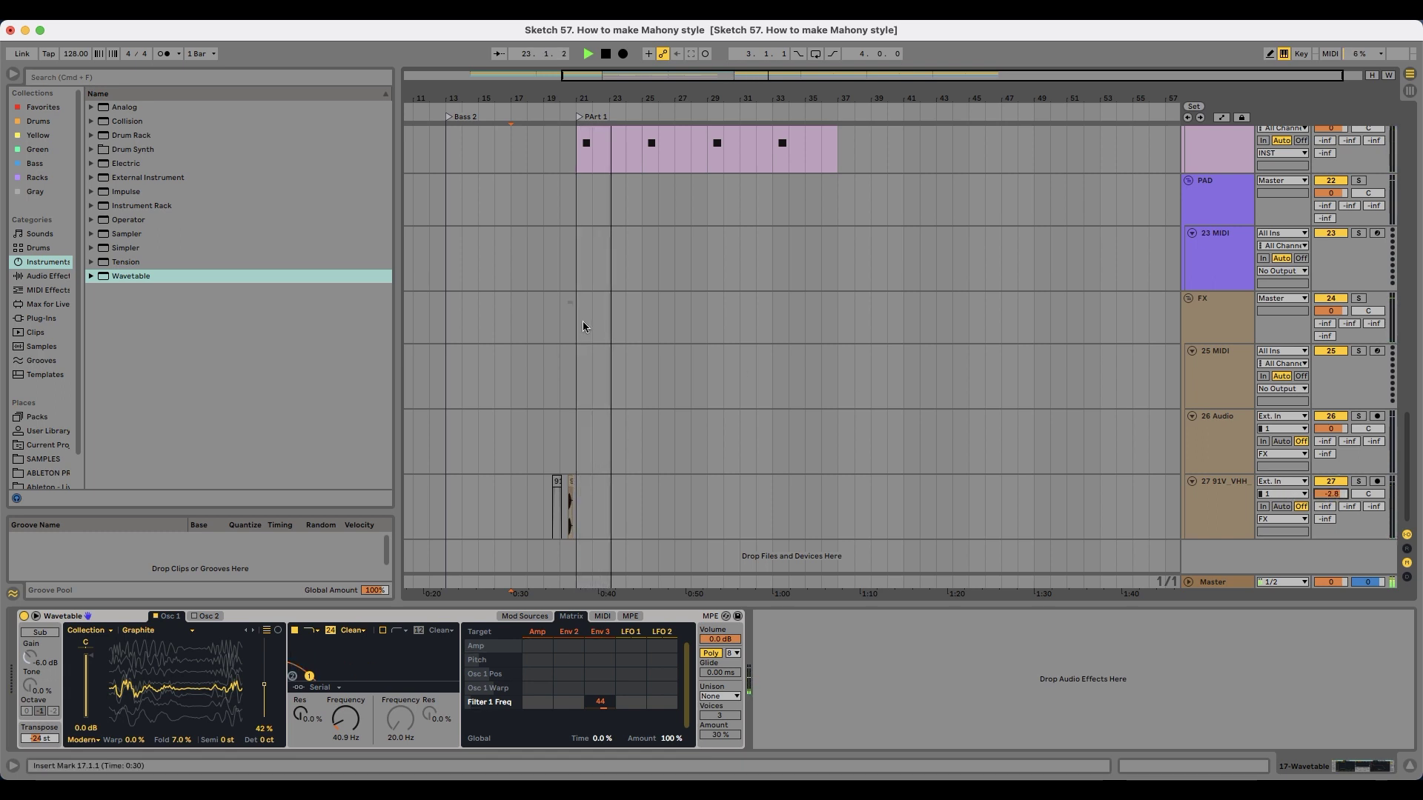
Step: Solo the Operator track in the INST group and play its first clip from bar 21
scroll(593, 334, "up", 10)
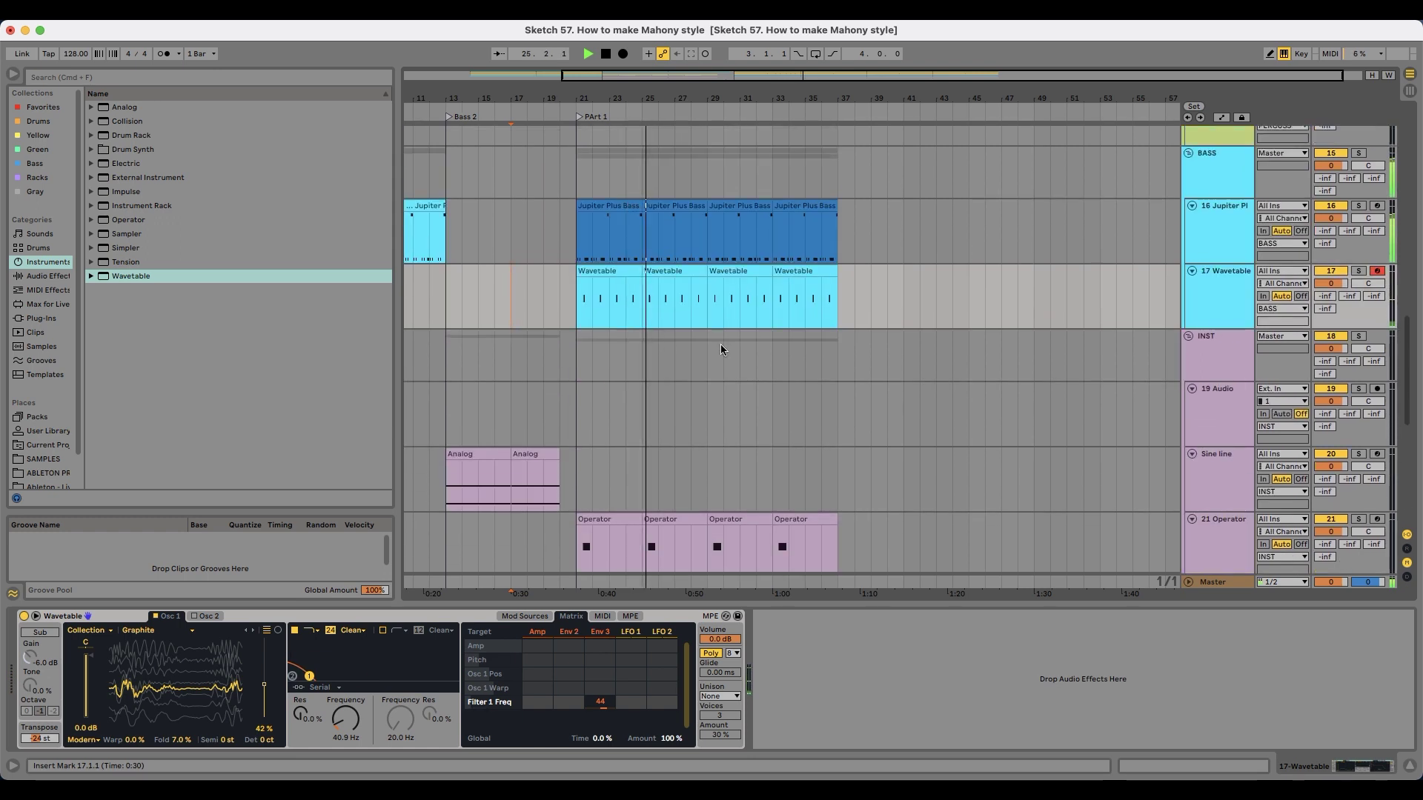
left_click_drag(705, 104, 661, 127)
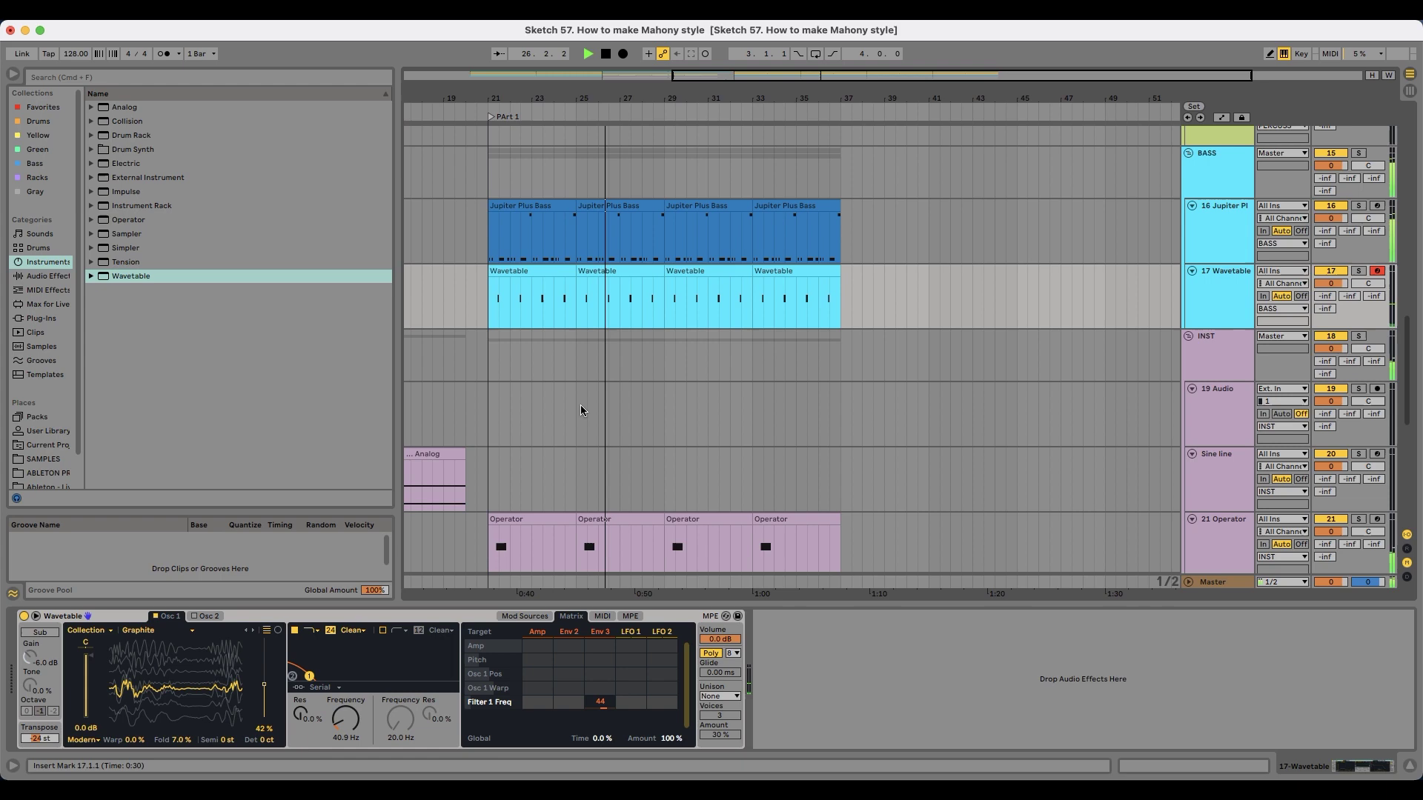
scroll(603, 362, "down", 3)
left_click(658, 400)
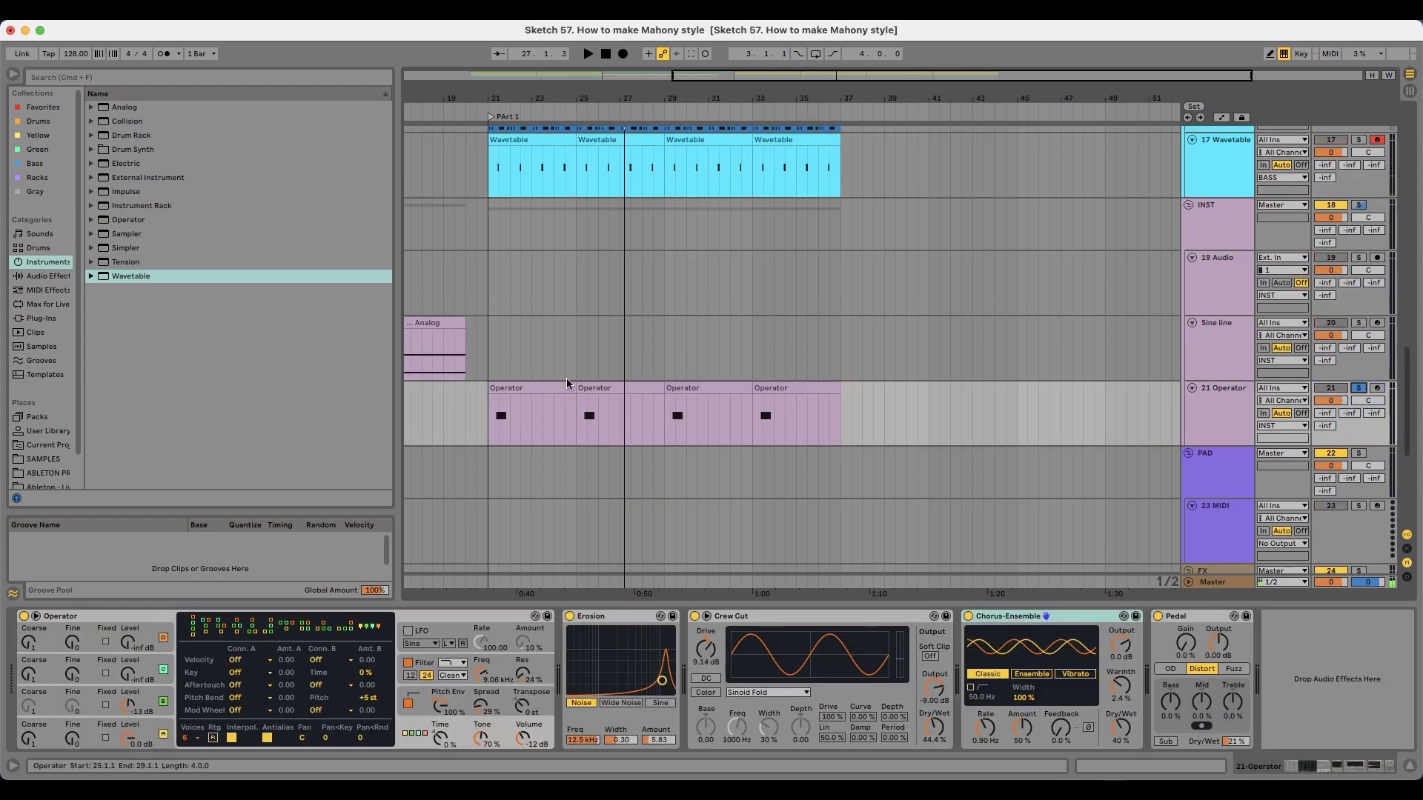
left_click(508, 387)
key("space")
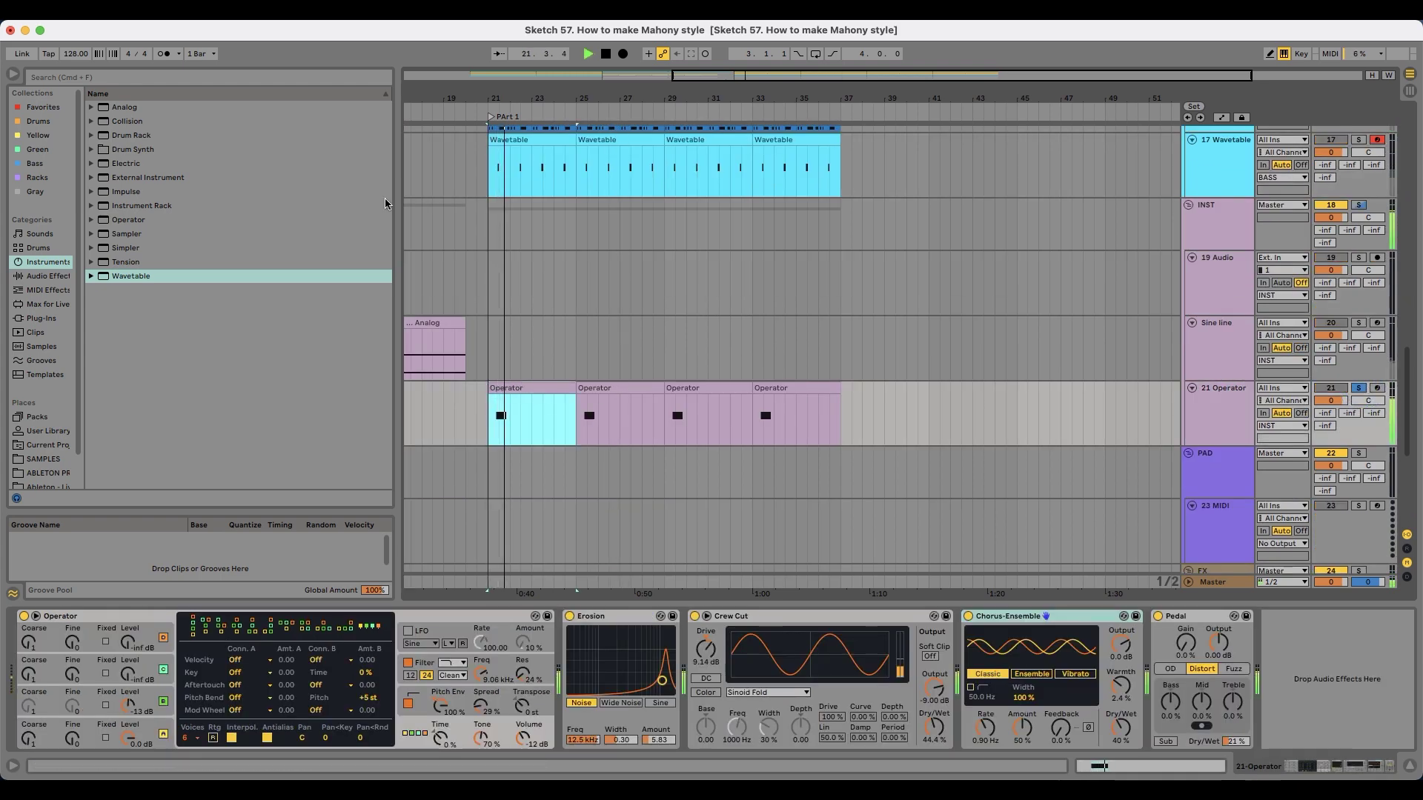
Step: Add a Reverb after the Pedal on the Operator track and collapse the Crew Cut and Chorus-Ensemble devices
left_click(47, 275)
left_click(159, 252)
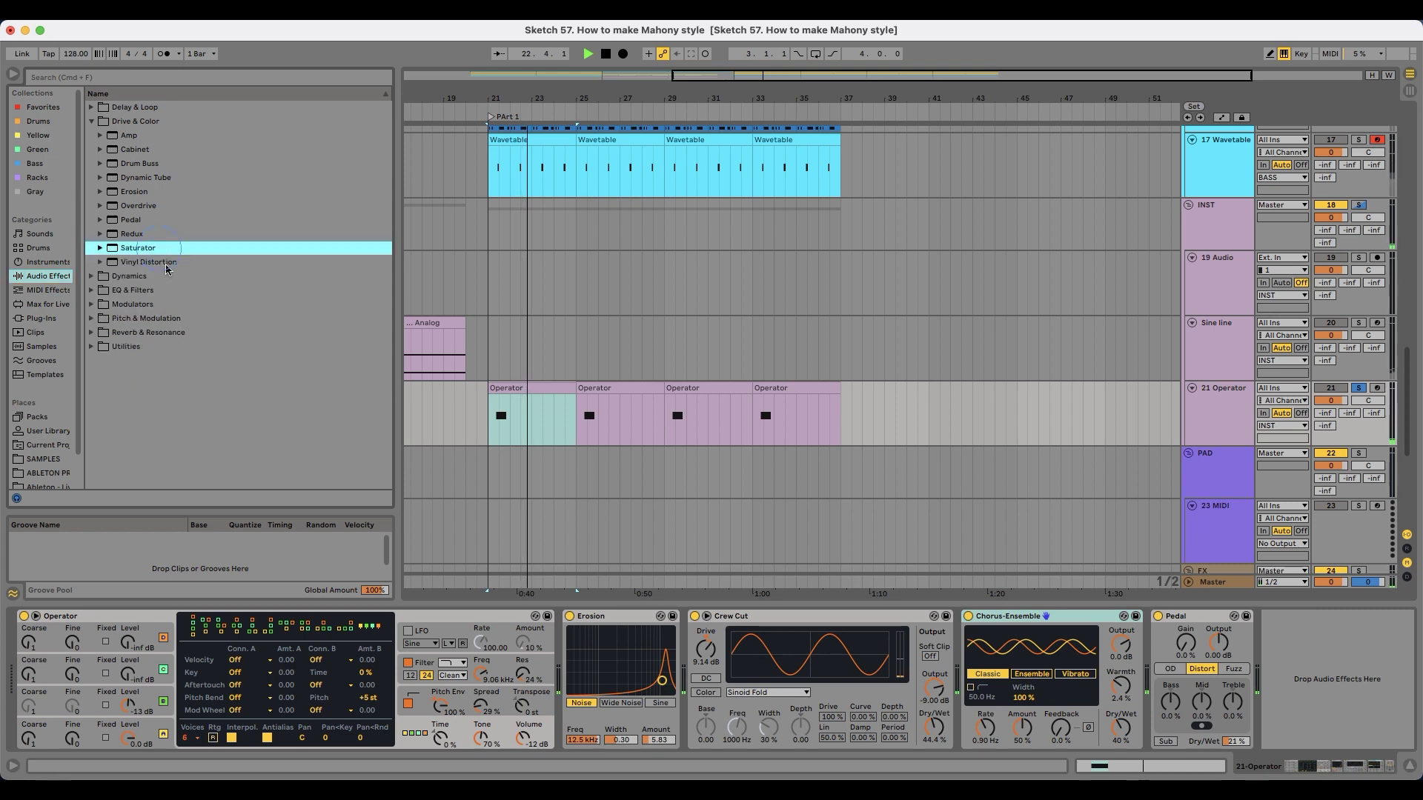
left_click(149, 332)
left_click_drag(141, 249, 1264, 671)
double_click(597, 617)
double_click(590, 617)
Step: Set the Reverb's decay to 413 ms and dry/wet to 23% while listening, and unsolo the Operator track
left_click_drag(965, 729, 965, 771)
left_click_drag(787, 734, 787, 756)
key("space")
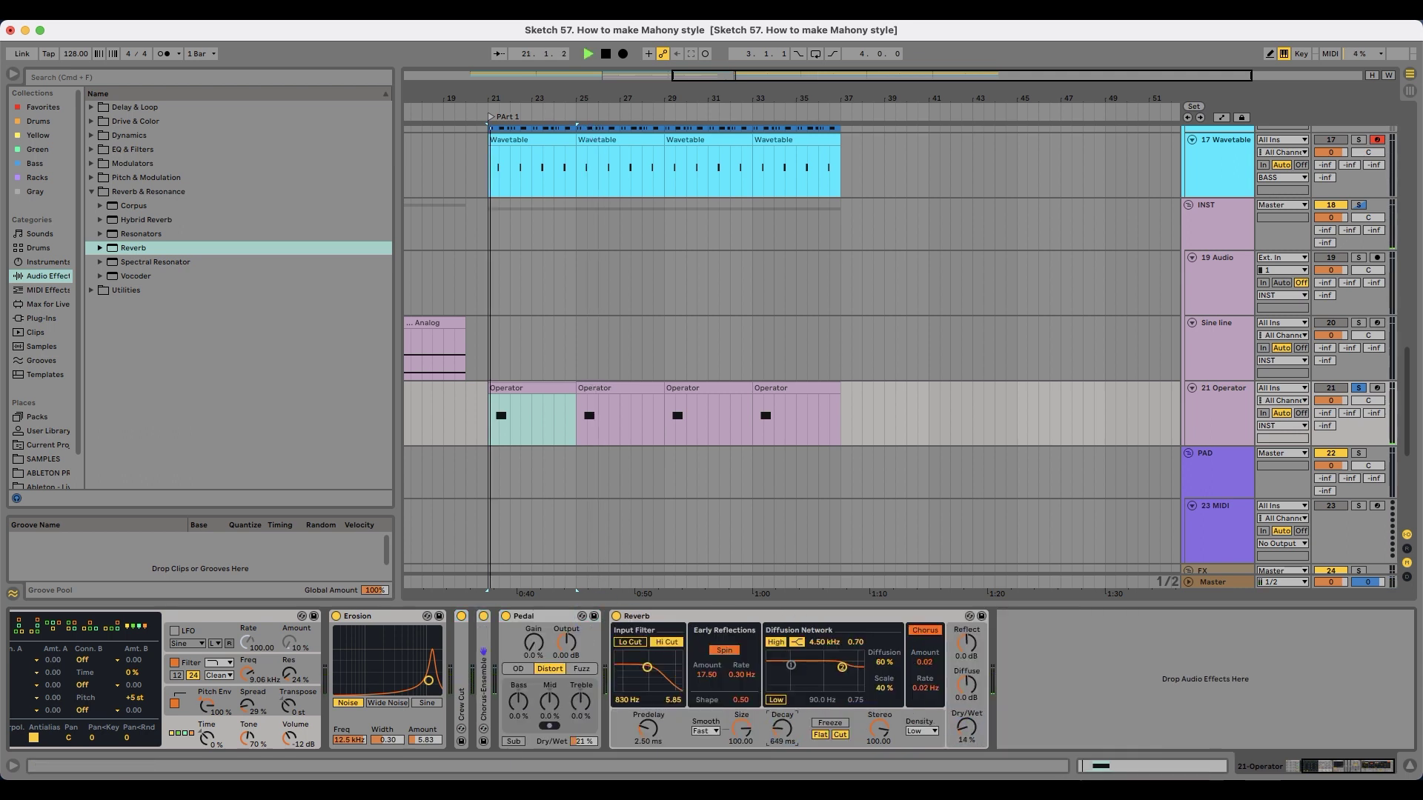
left_click_drag(972, 733, 973, 722)
key("space")
key("space")
left_click_drag(783, 731, 783, 730)
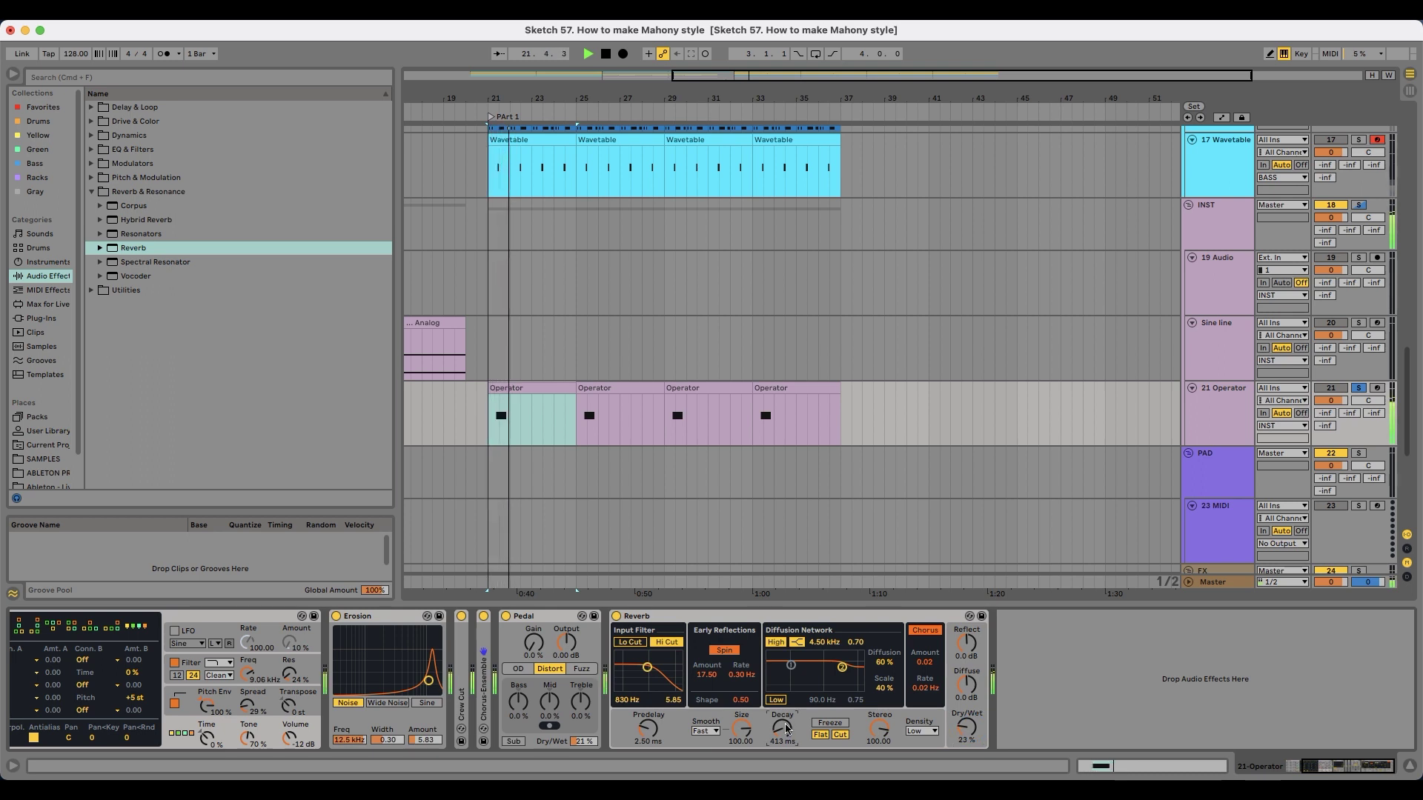
left_click(1358, 389)
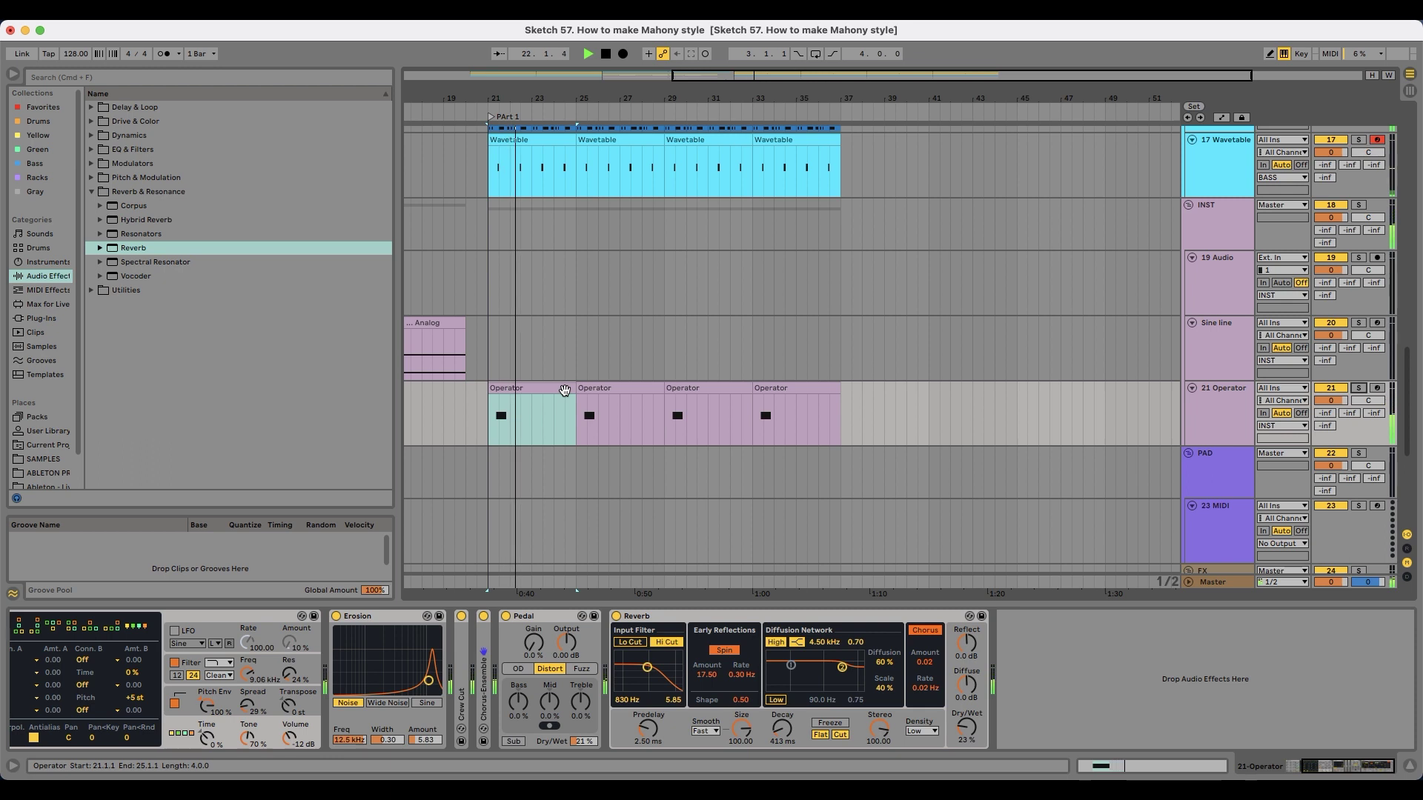
Step: Set Erosion to 10.4 kHz with an amount of 8.60, and raise the level of Operator's noise oscillator B to about -5.4 dB
left_click_drag(429, 680, 422, 660)
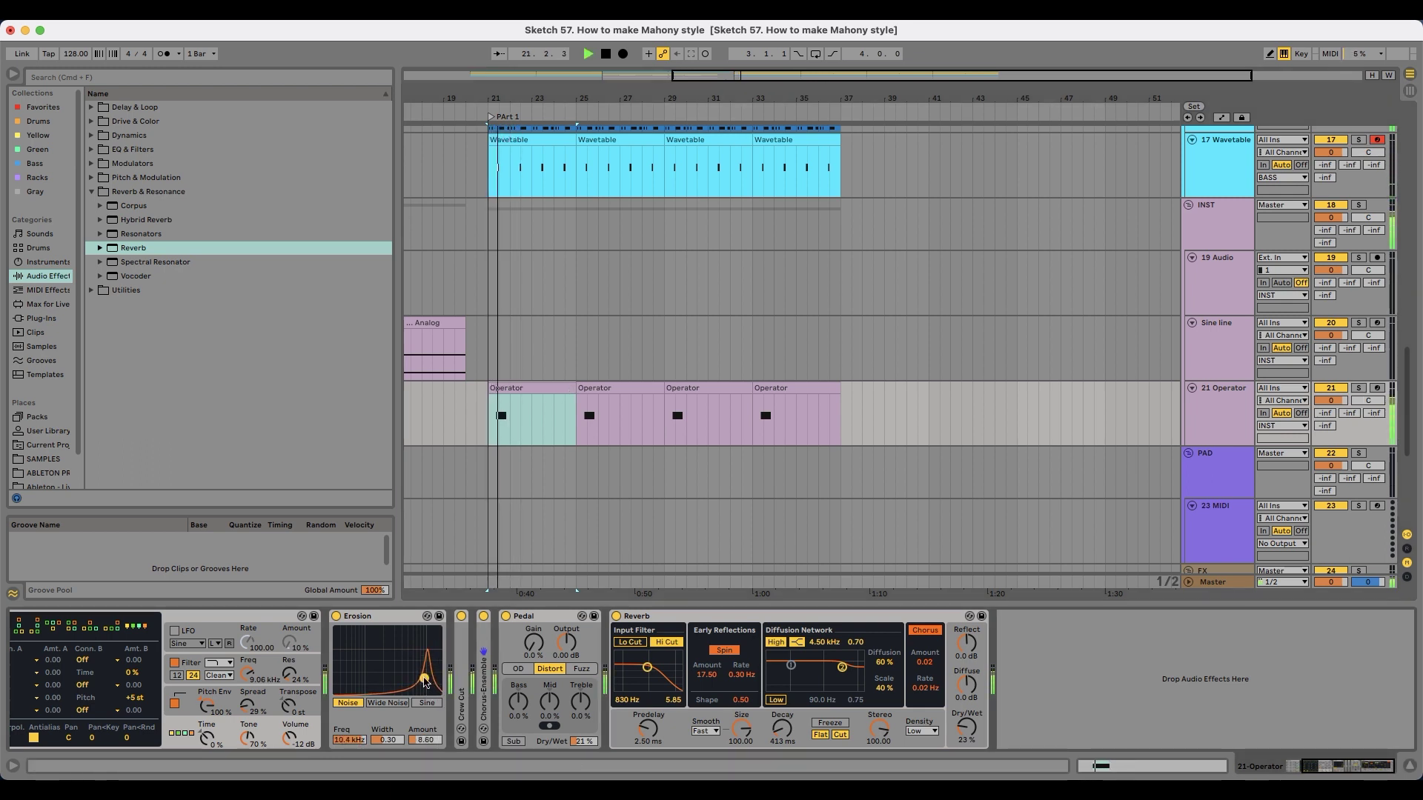
scroll(255, 622, "left", 5)
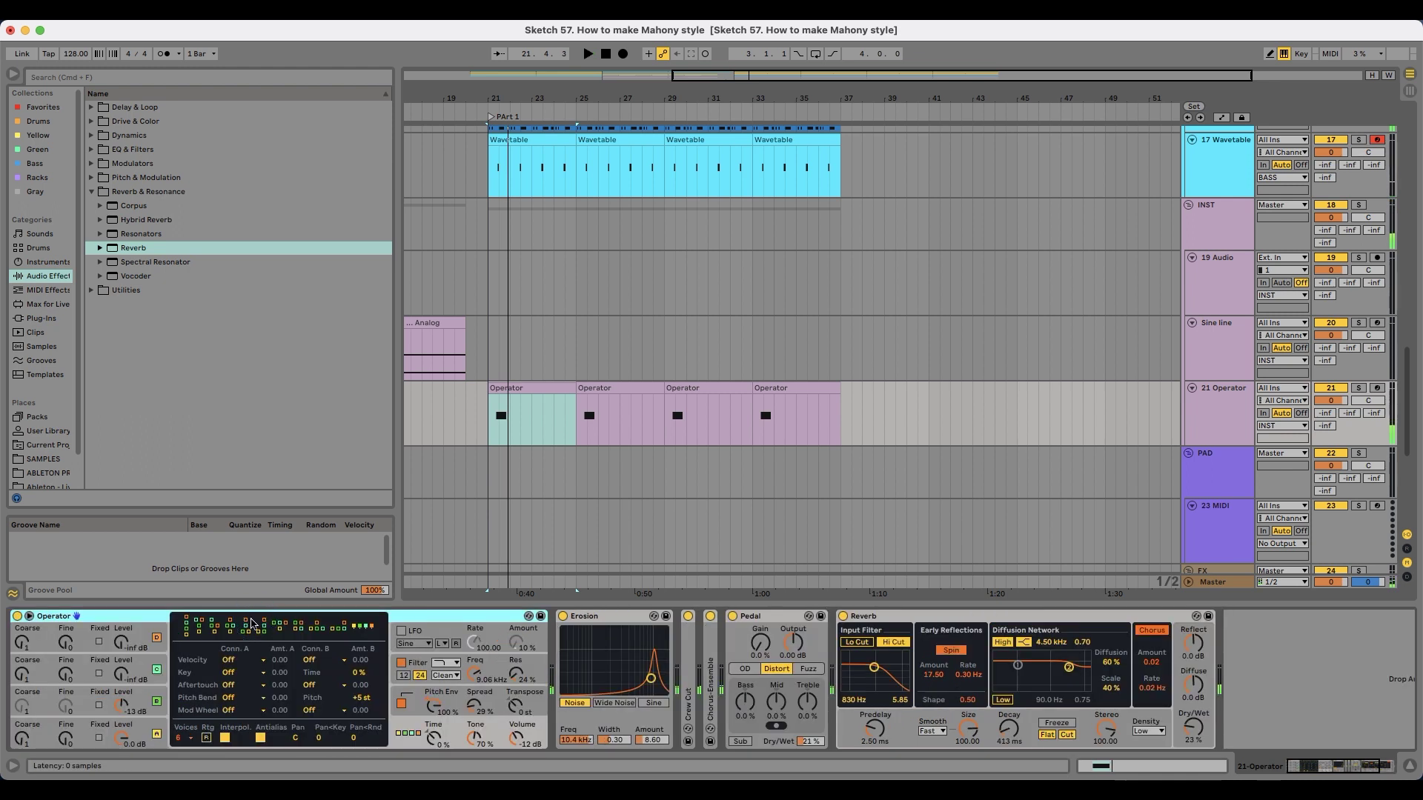
left_click_drag(119, 713, 119, 696)
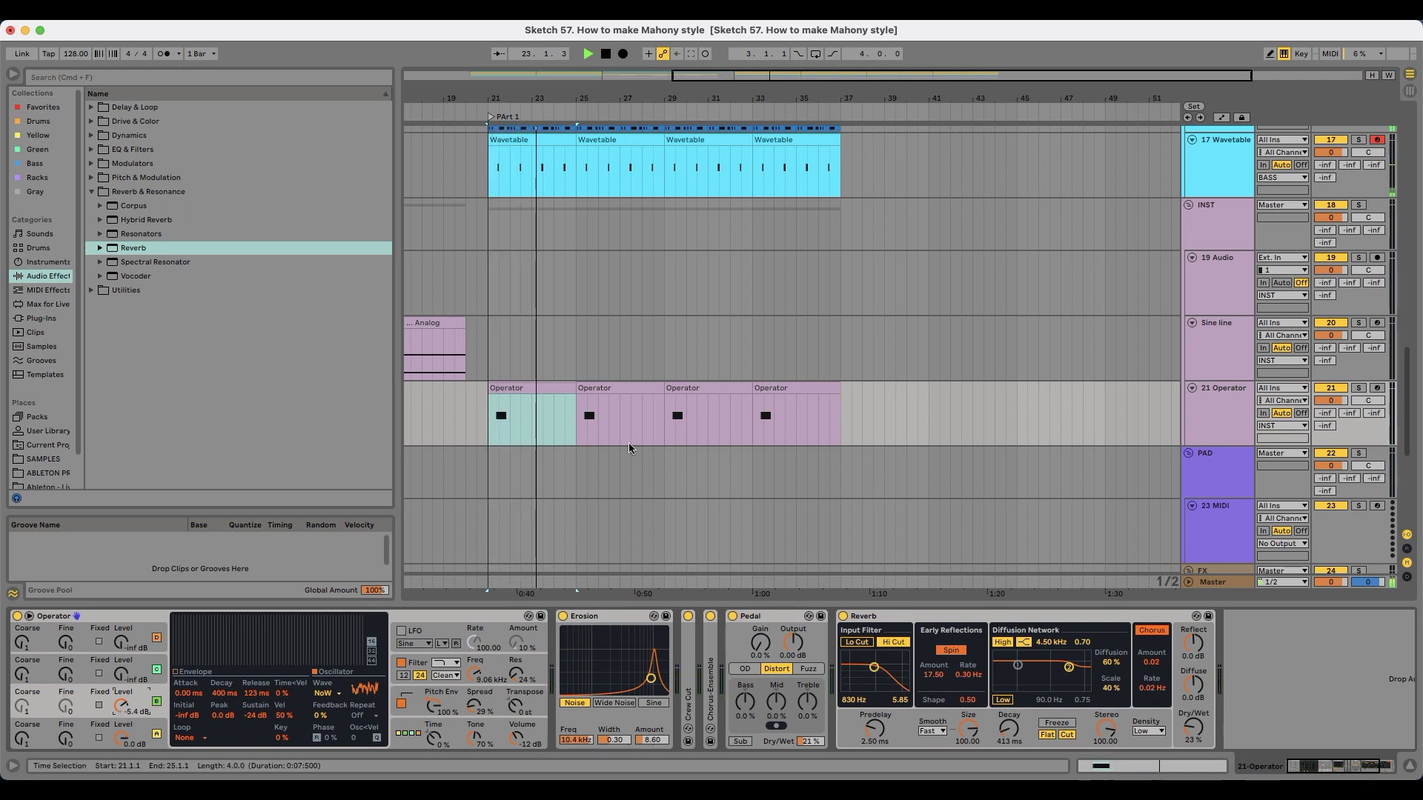
Step: Play the transition into Part 1 and raise the first send of the 91V_VHH track to about -11 dB
left_click_drag(605, 78, 686, 138)
left_click(558, 394)
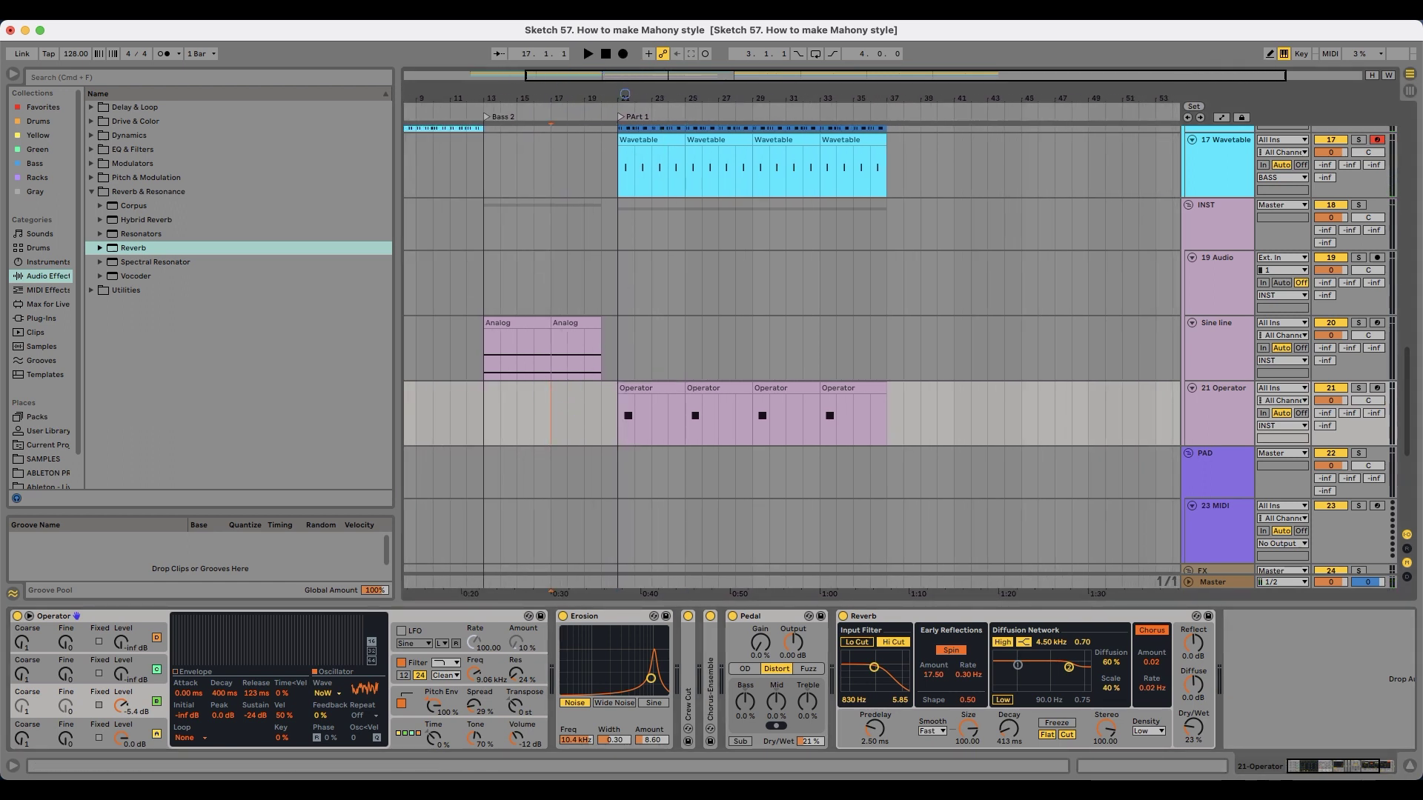
scroll(620, 400, "left", 3)
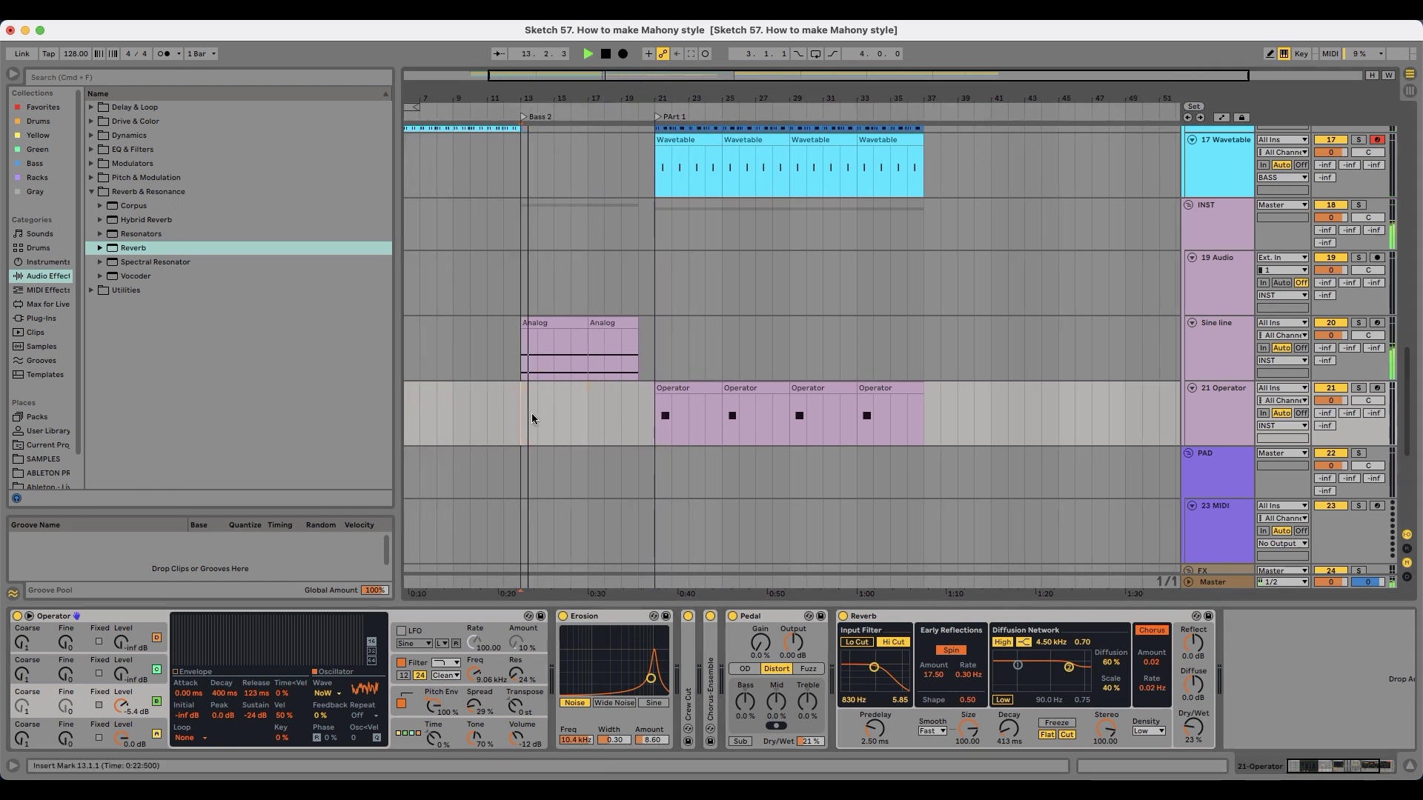
key("space")
scroll(592, 404, "down", 5)
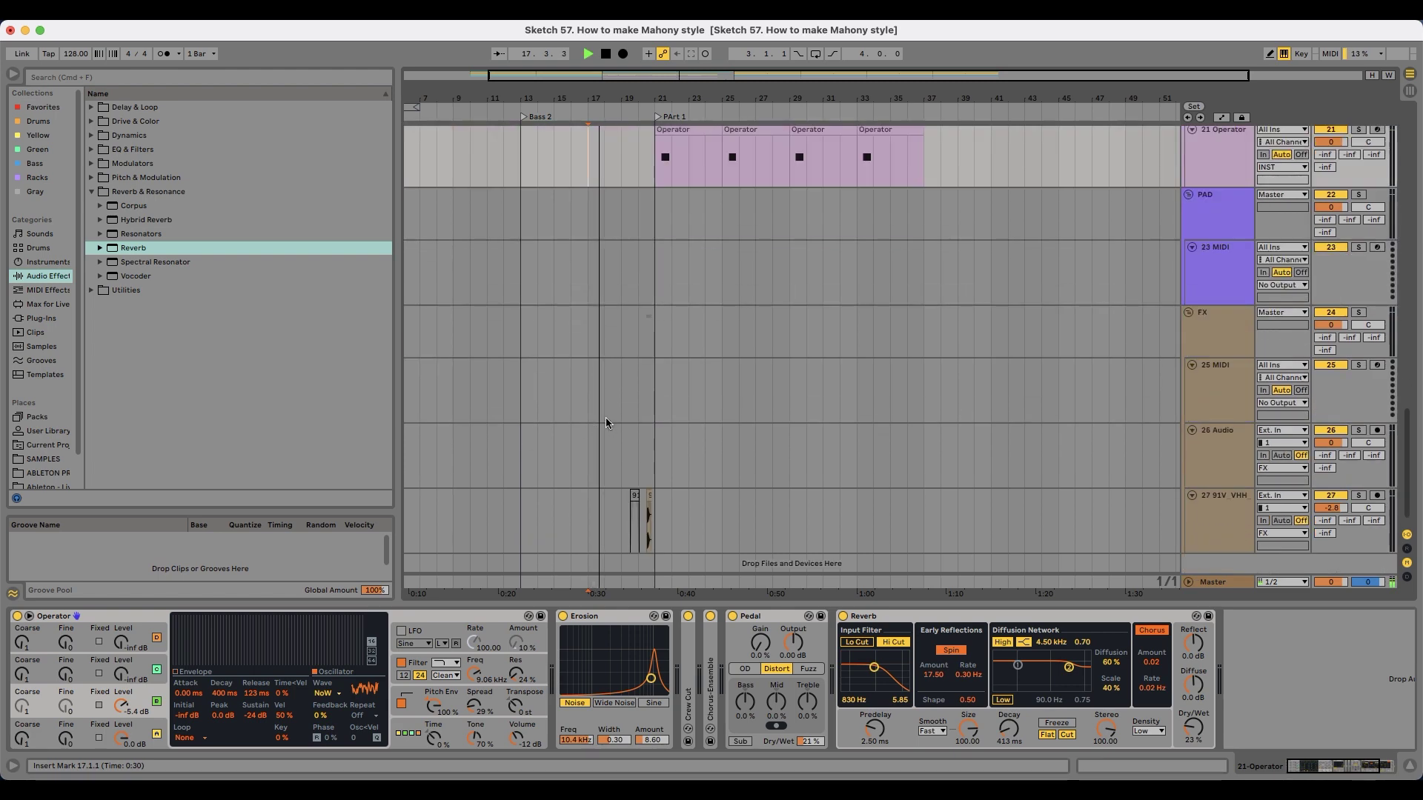
left_click_drag(1326, 507, 1325, 511)
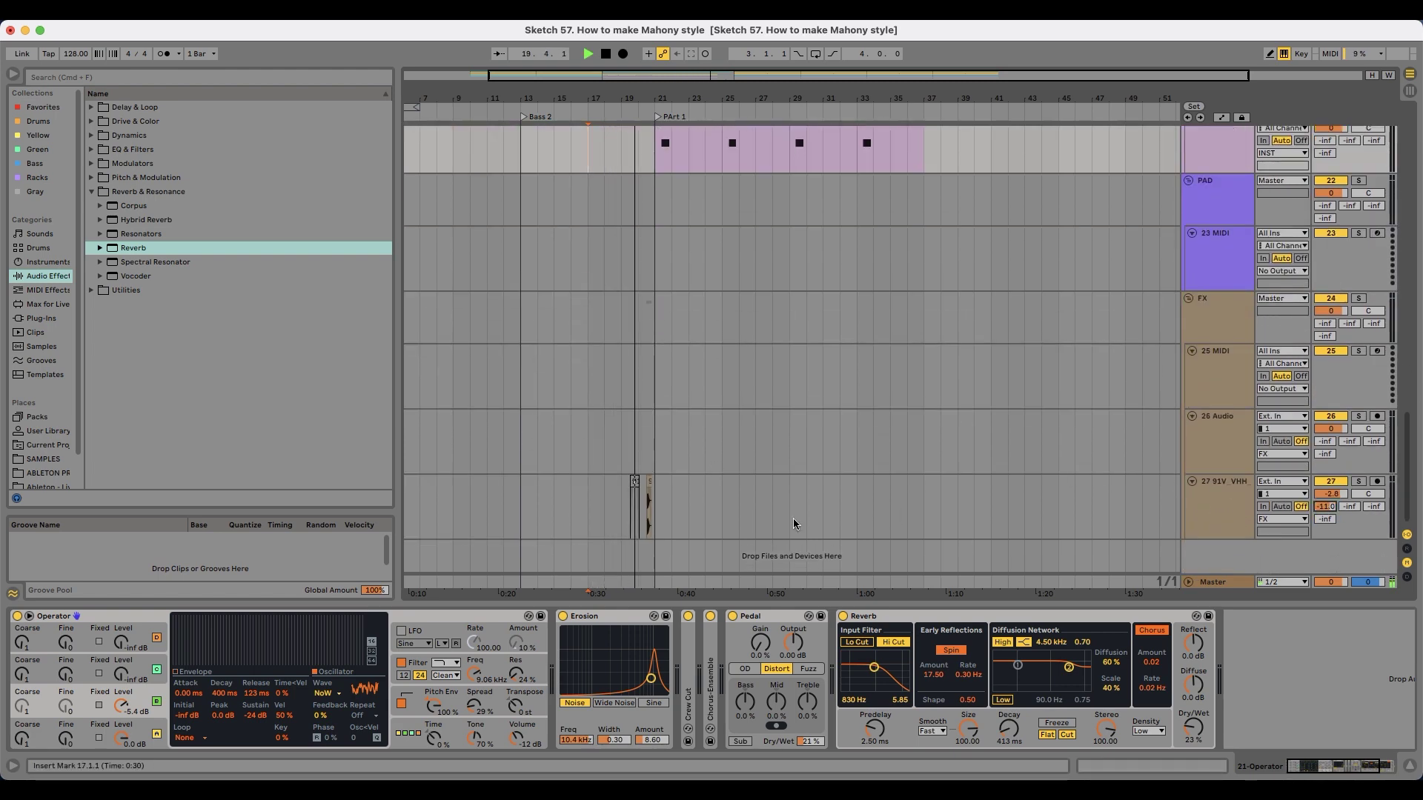
Step: Lower the gain of the vocal clip just before Part 1 on the 91V_VHH track to about -3.3 dB
left_click(769, 497)
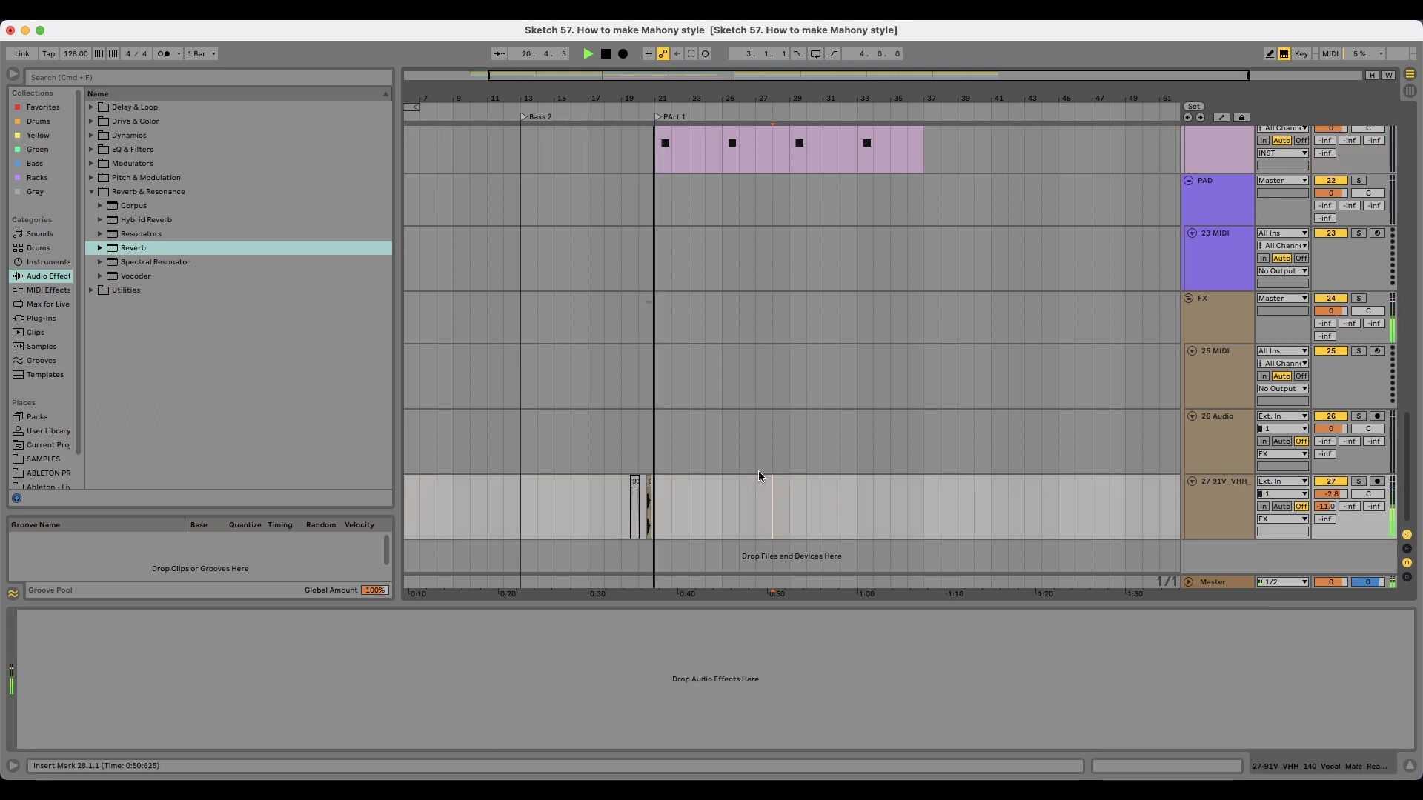
double_click(646, 493)
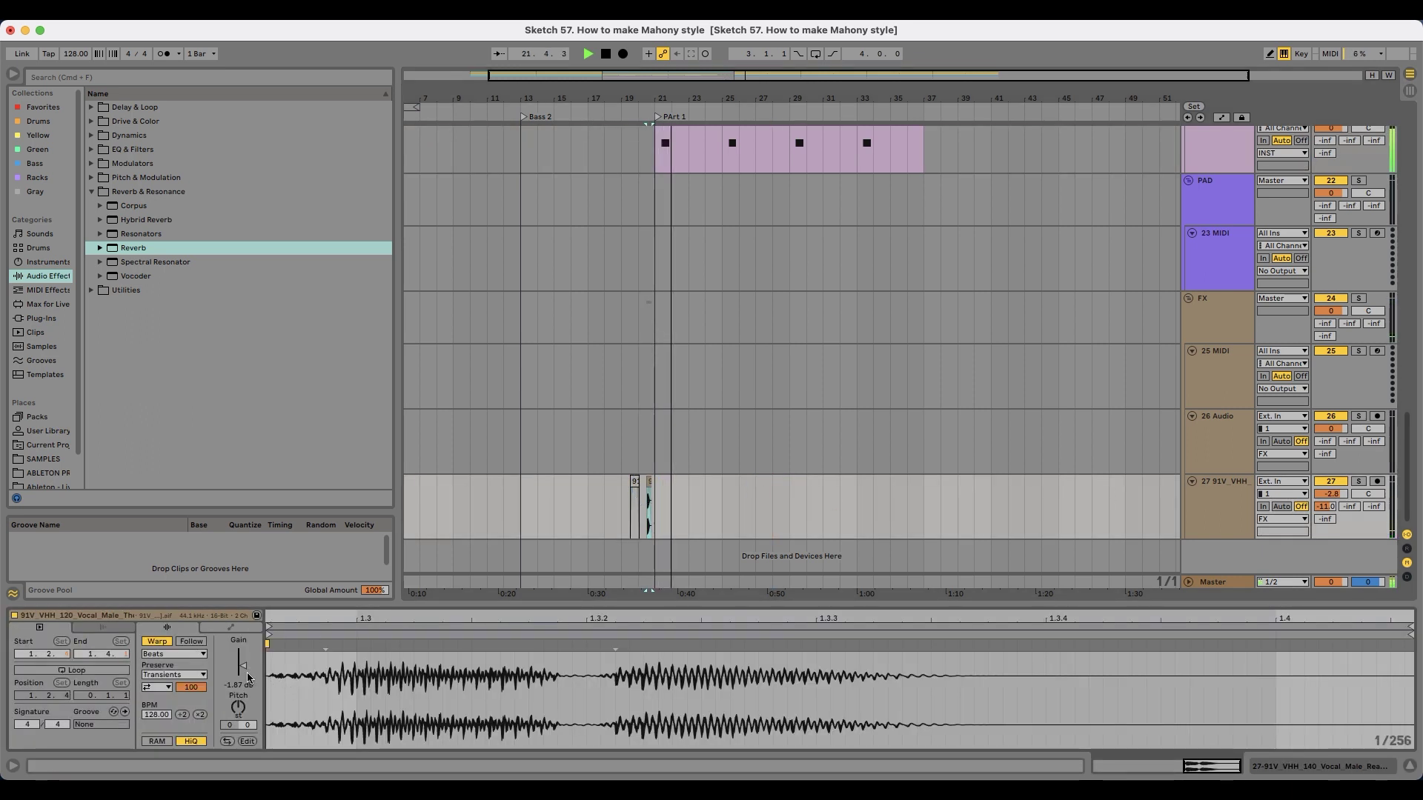
left_click_drag(242, 672, 242, 676)
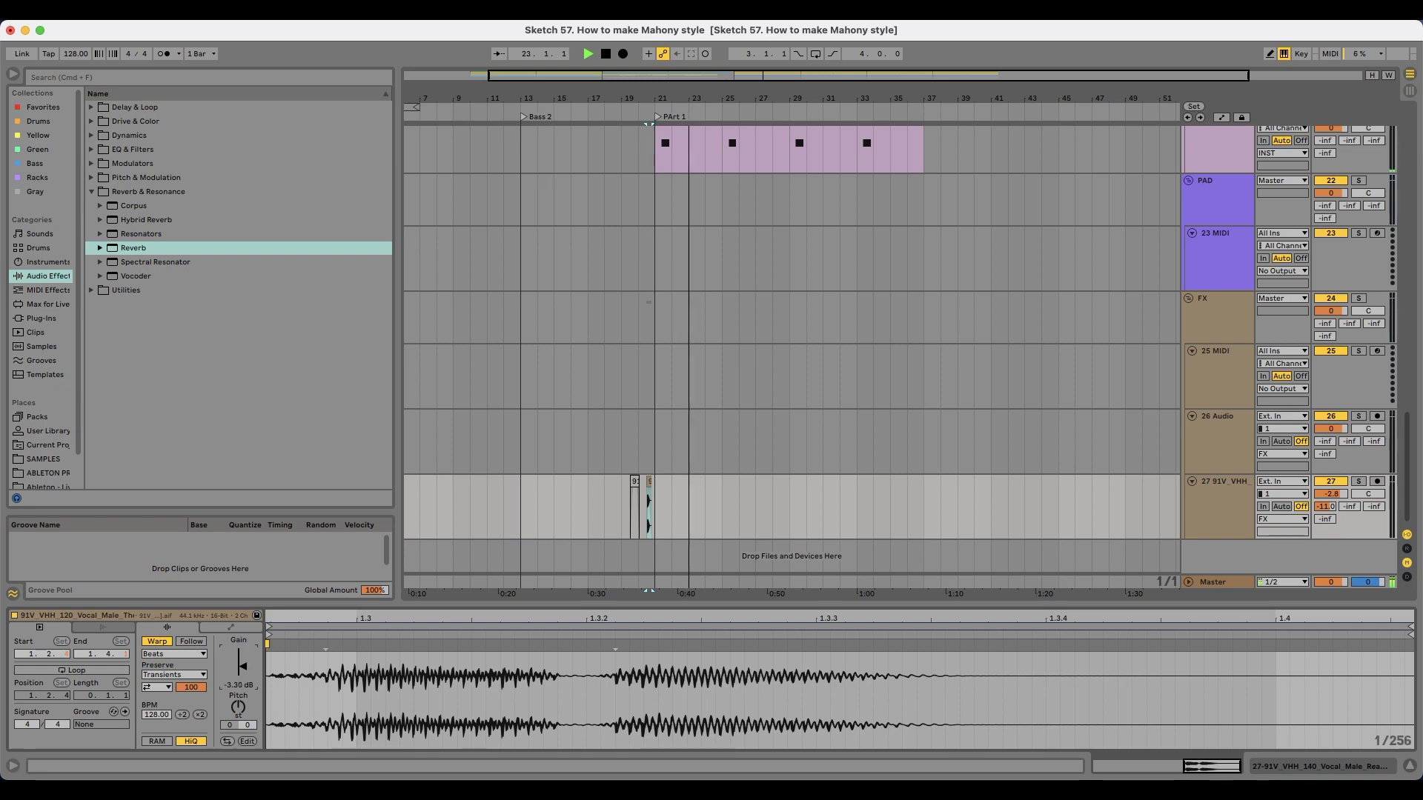
Step: Set the first filter's resonance to 26% and the output volume to -1.6 dB in the bass track's Wavetable
left_click_drag(712, 101, 652, 103)
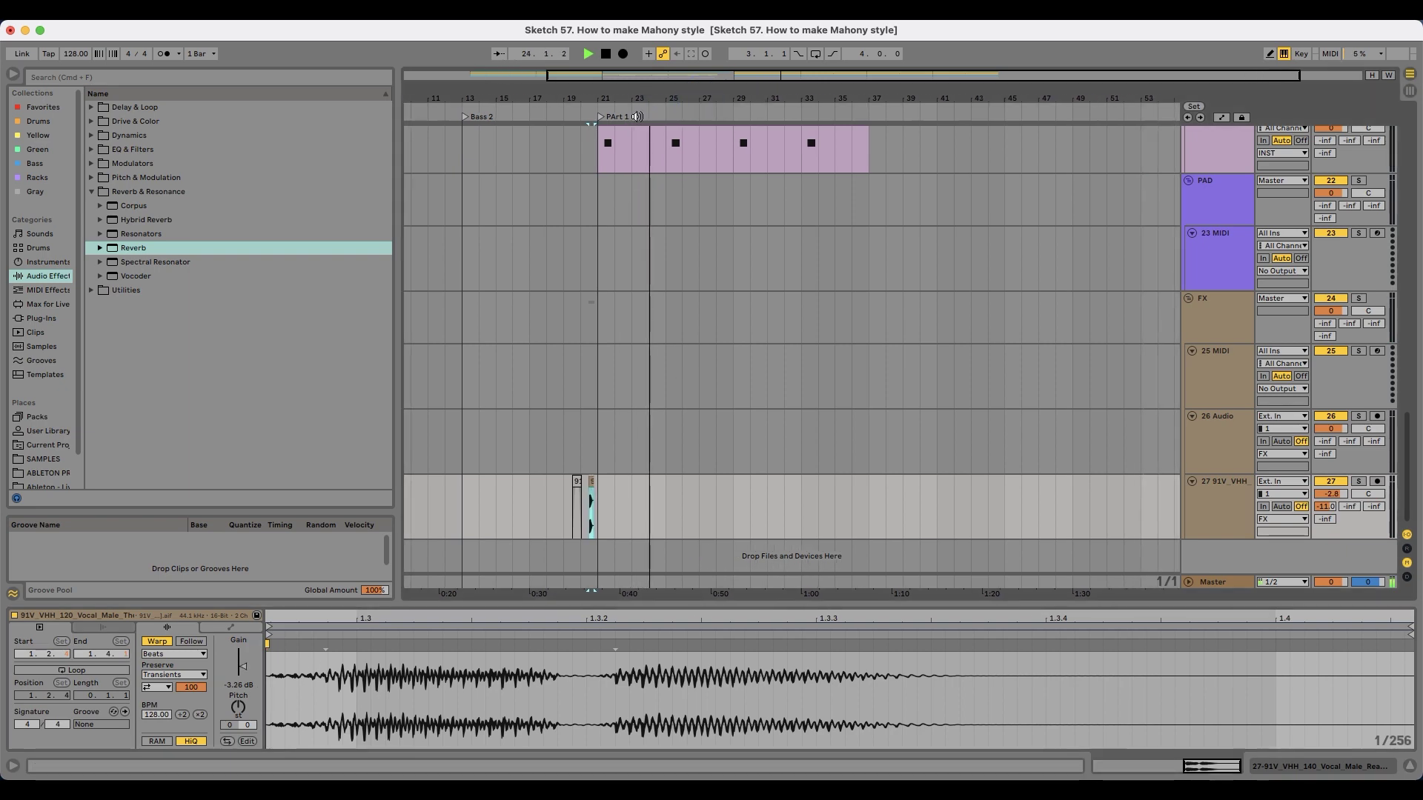
scroll(526, 337, "up", 10)
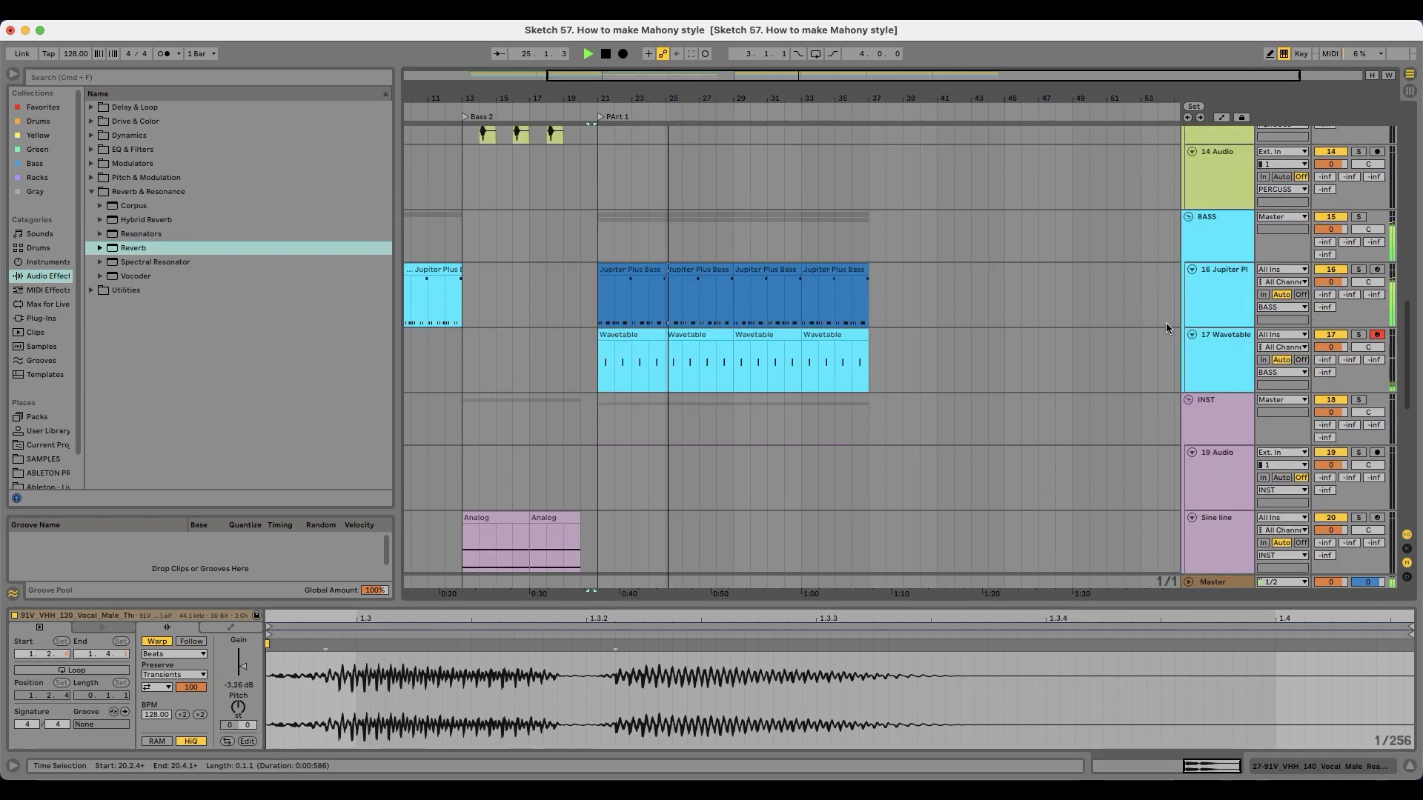
left_click(1237, 344)
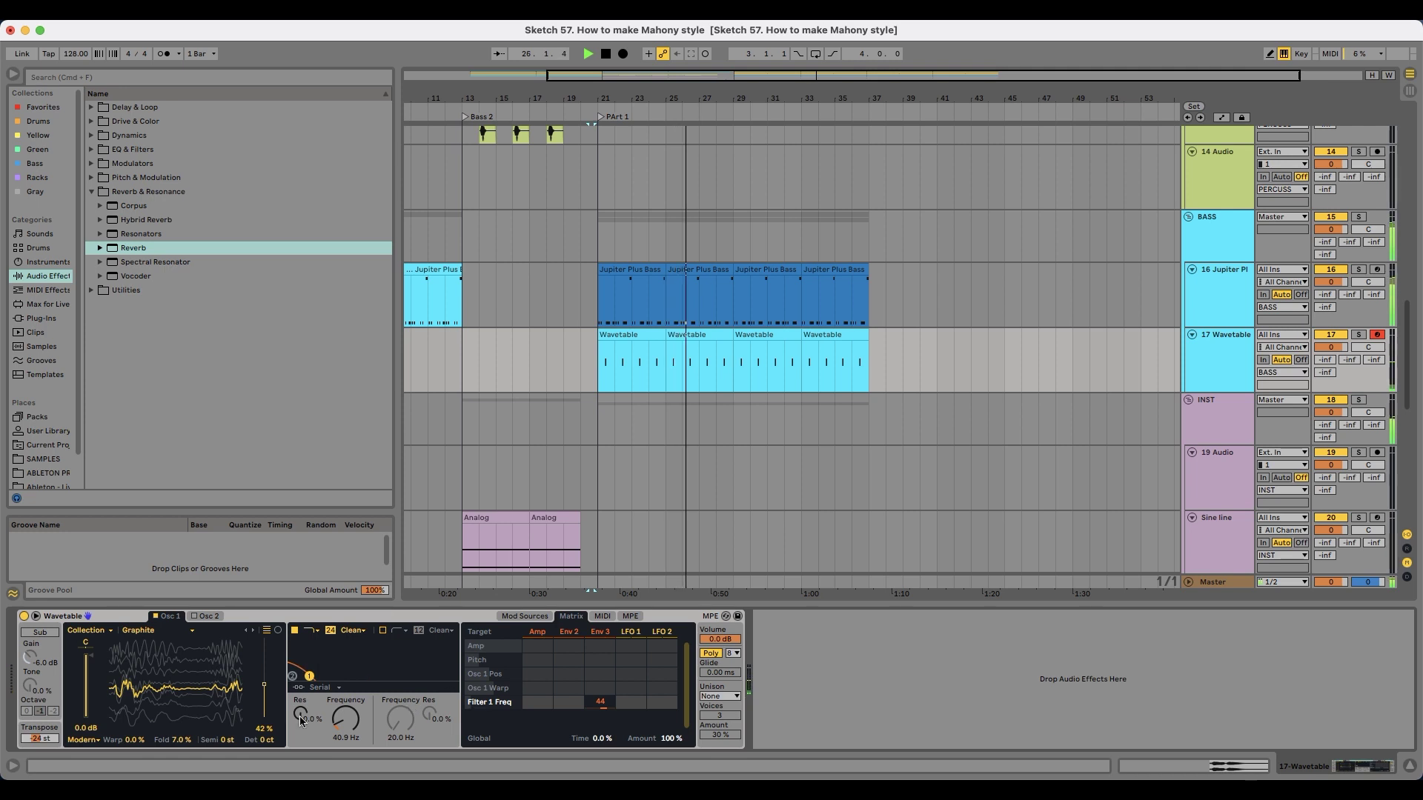
left_click_drag(300, 715, 300, 693)
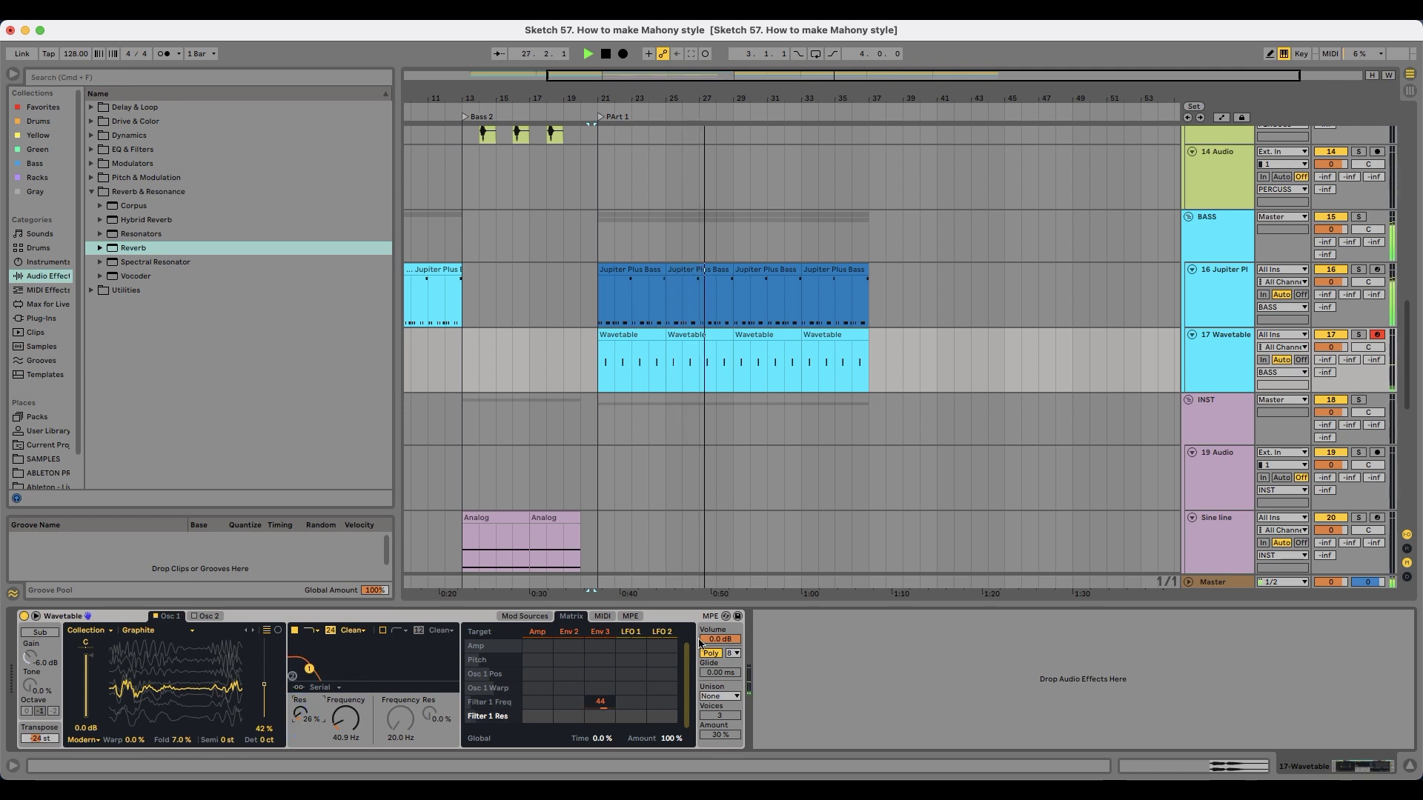
left_click_drag(719, 640, 719, 645)
Step: Switch Wavetable's unison mode to Shimmer, lower the first filter's frequency to 32.8 Hz, and stop playback
left_click(732, 696)
left_click(730, 708)
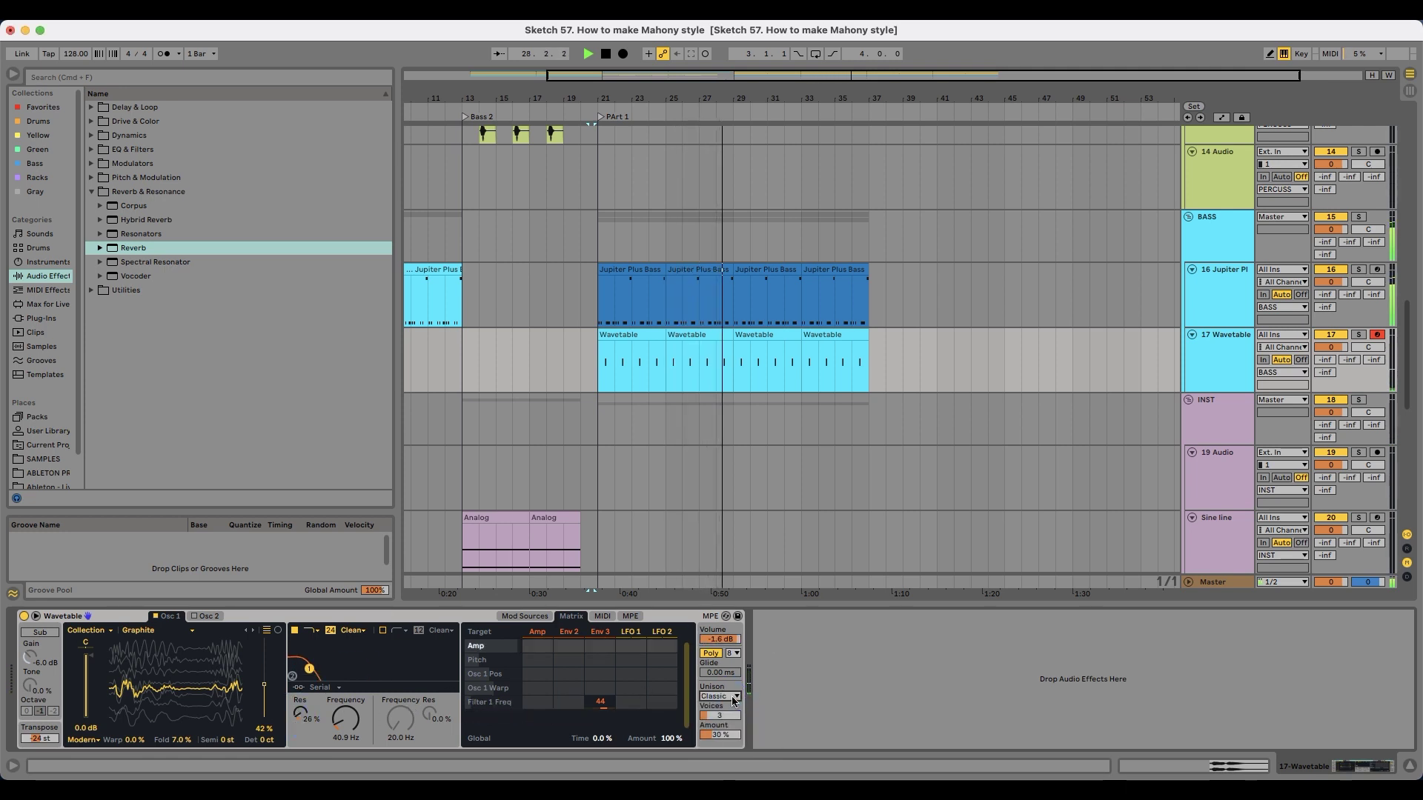
key("Down")
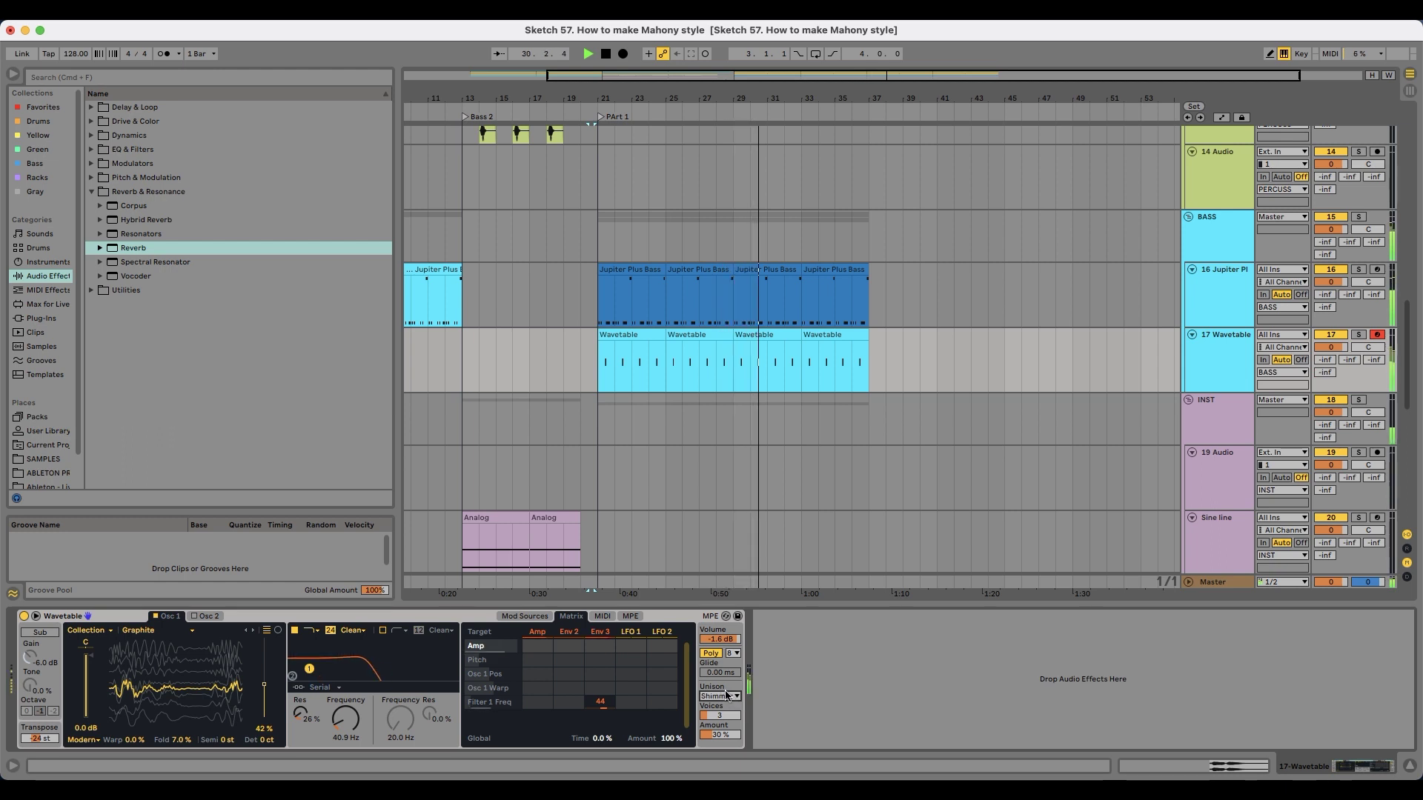
mouse_move(345, 720)
left_mouse_down()
mouse_move(345, 700)
mouse_move(345, 725)
left_mouse_up()
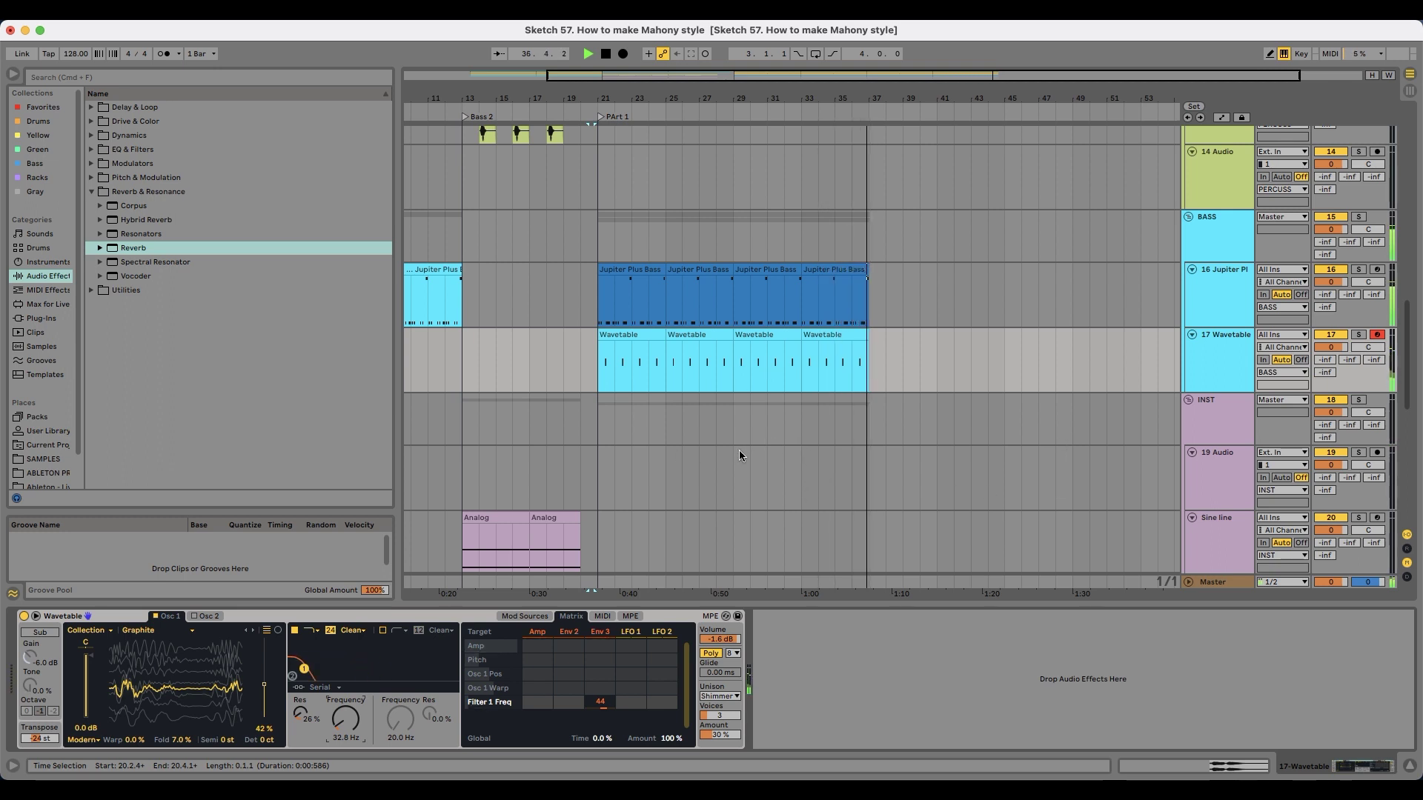
left_click(529, 351)
key("space")
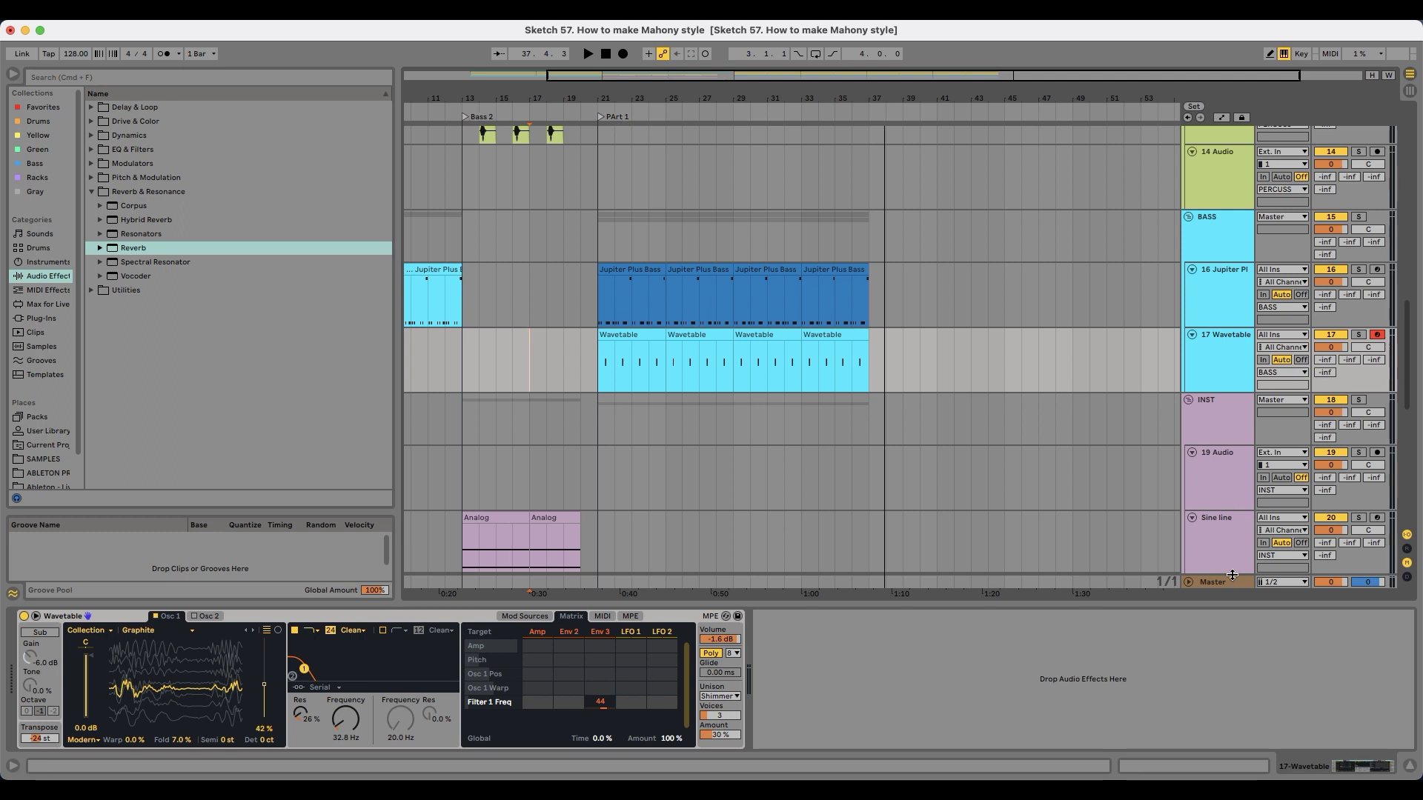
Step: Open the master's Voxengo SPAN window, play Part 1 from bar 21 through it, and move the window clear of the browser
left_click(1232, 579)
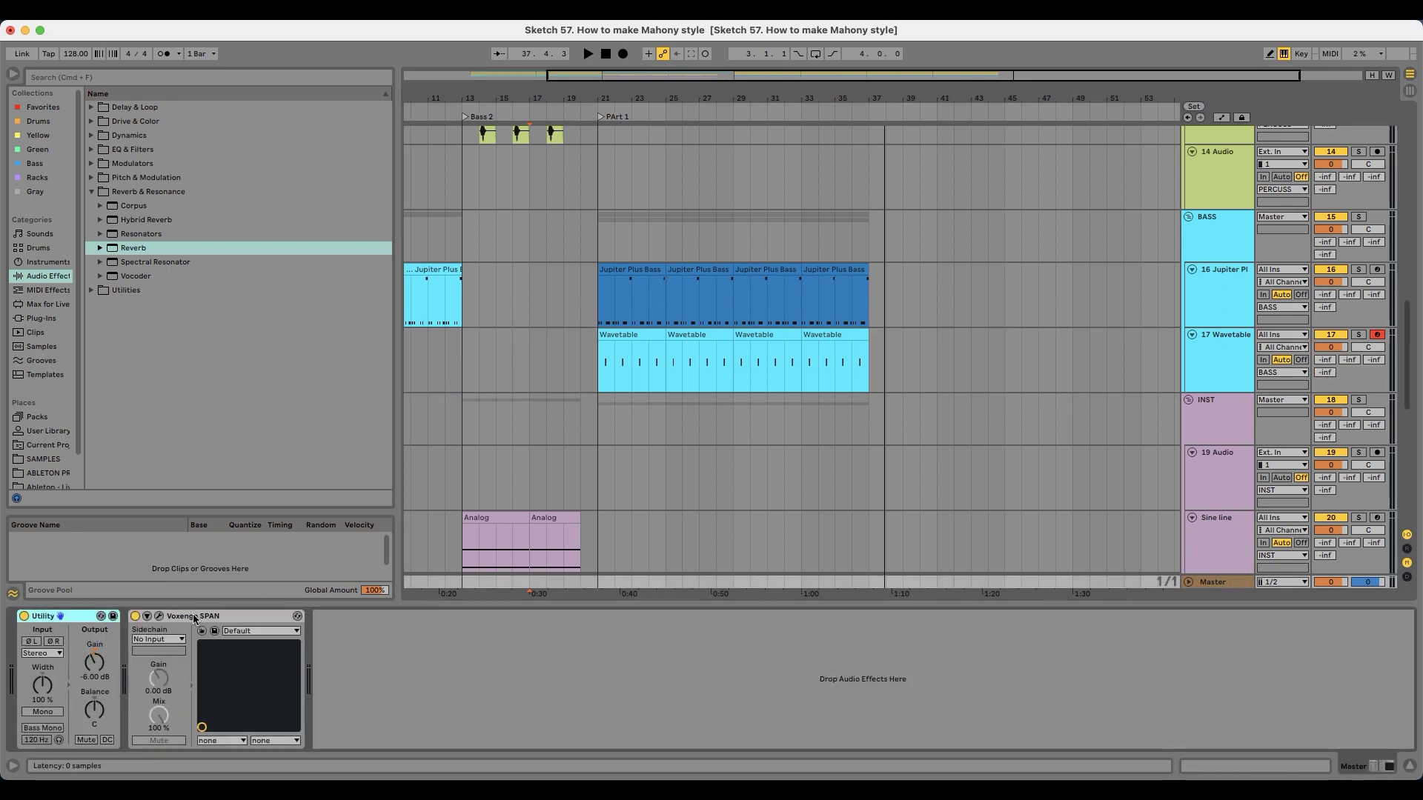
left_click(160, 617)
left_click(597, 504)
key("space")
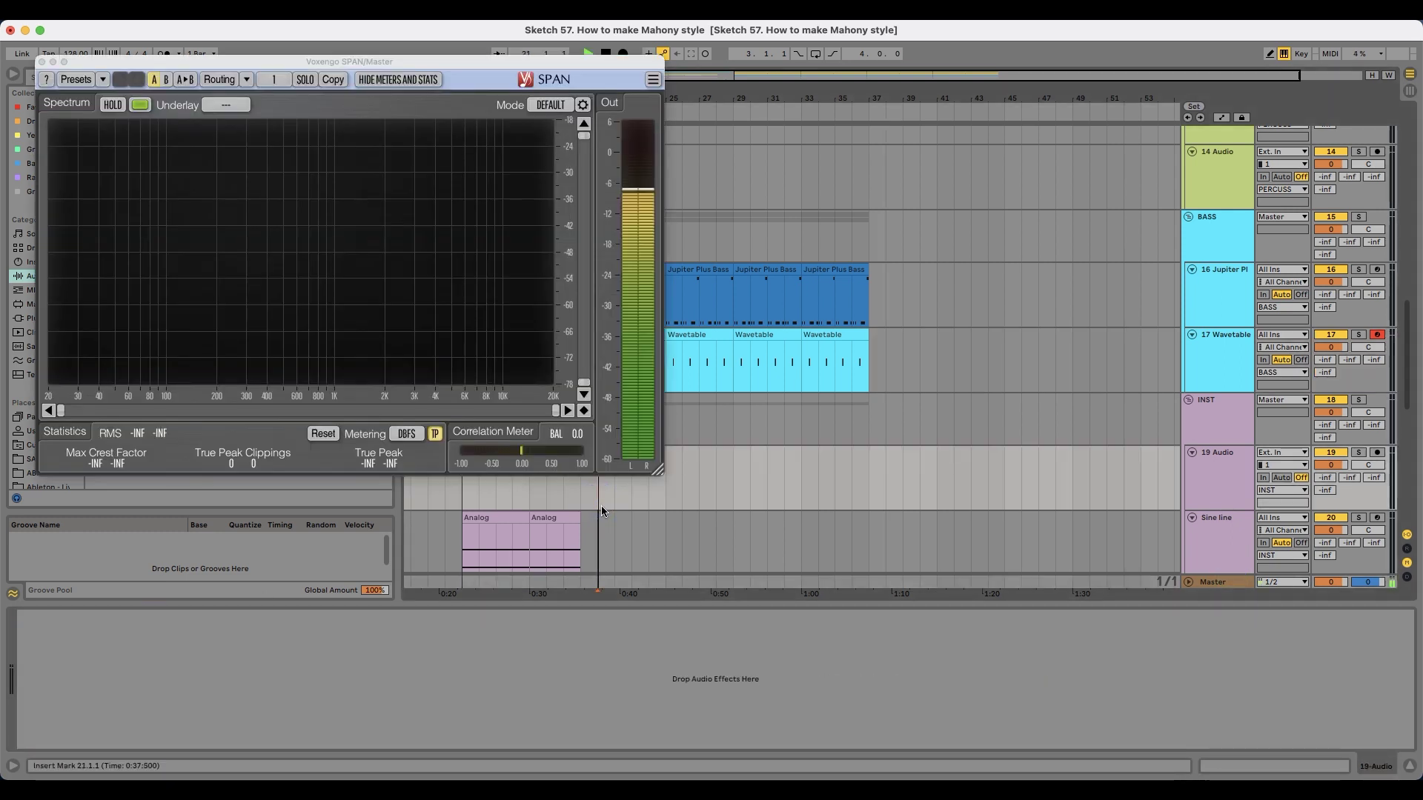
left_click(437, 58)
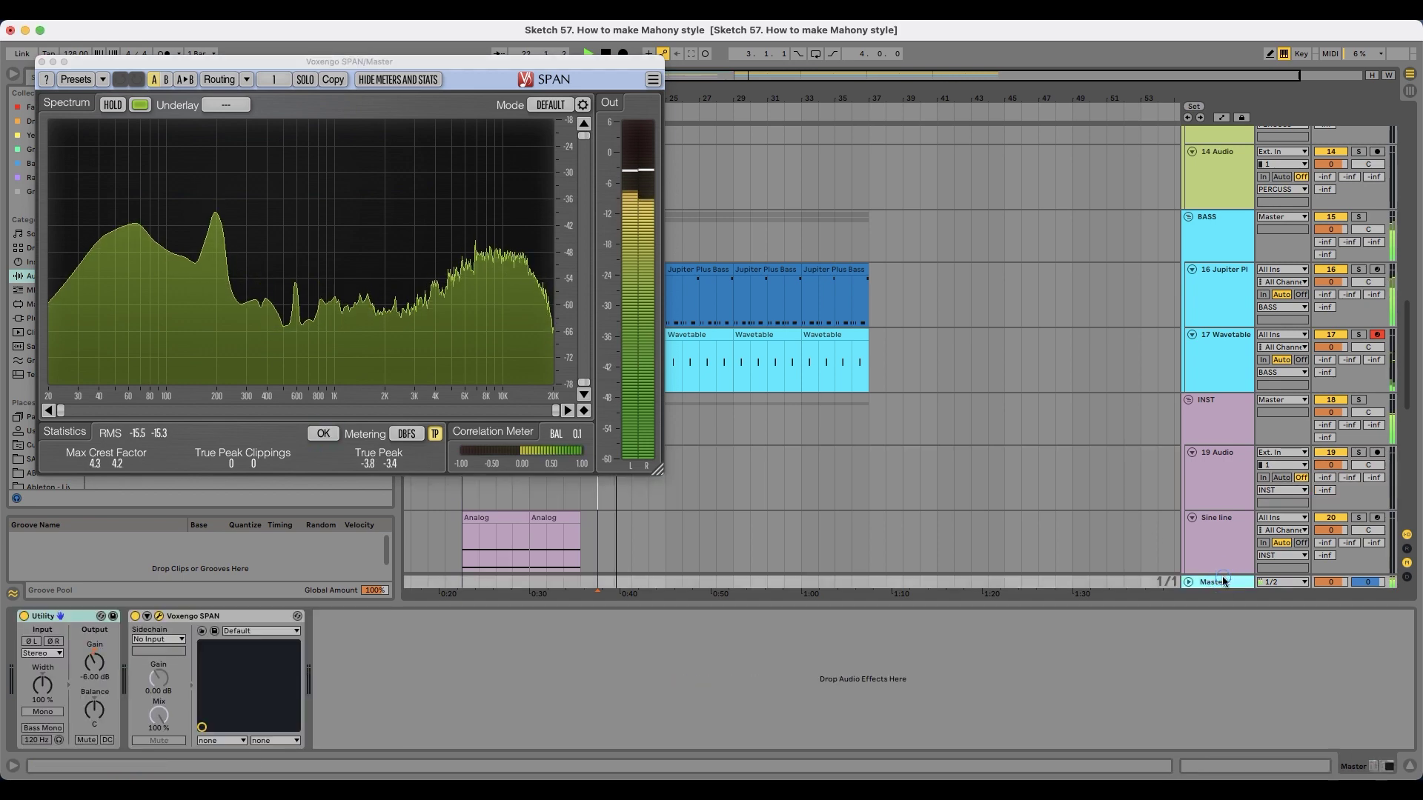
left_click_drag(437, 59, 951, 95)
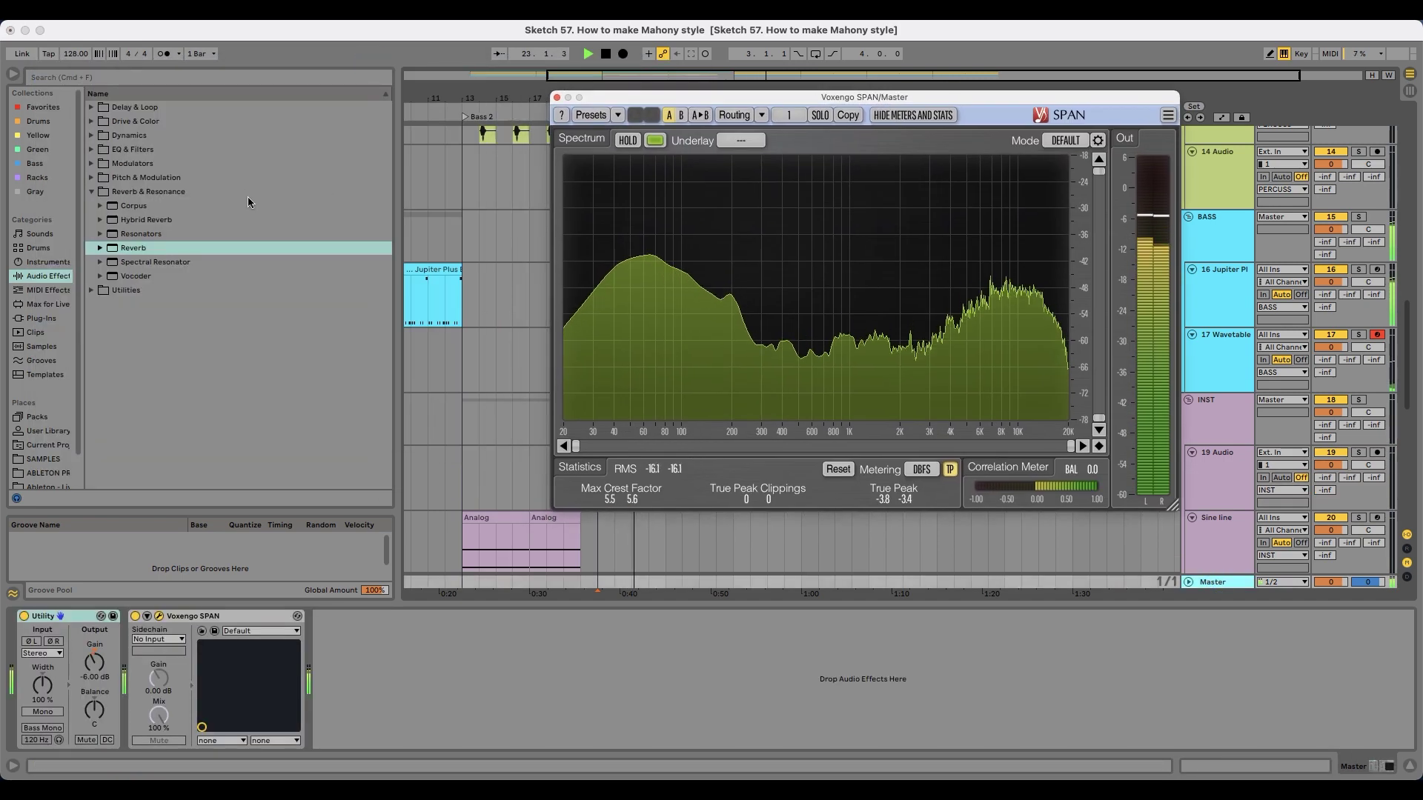
Step: Add a Limiter from the Dynamics effects after Voxengo SPAN on the master
left_click(146, 189)
left_click(149, 136)
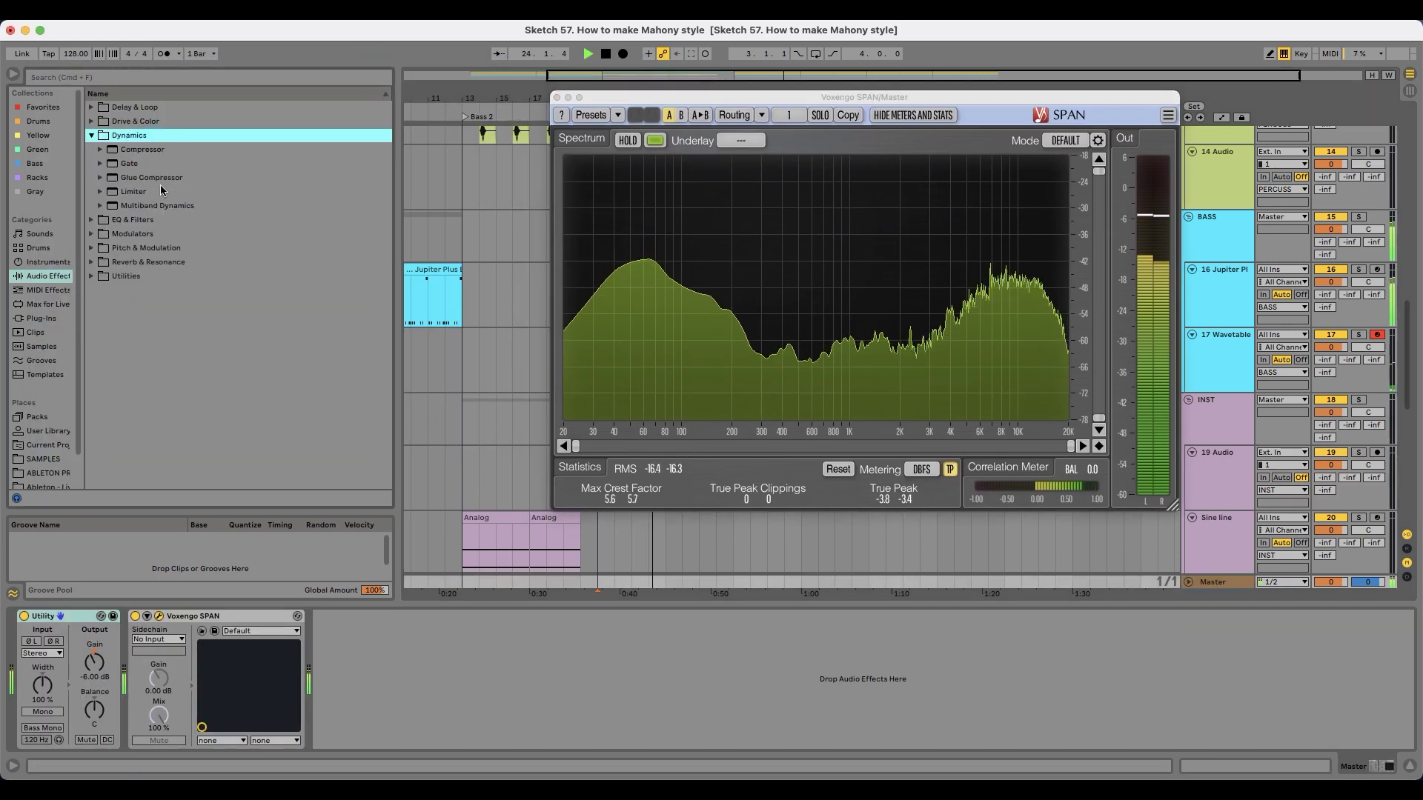
left_click_drag(137, 191, 185, 239)
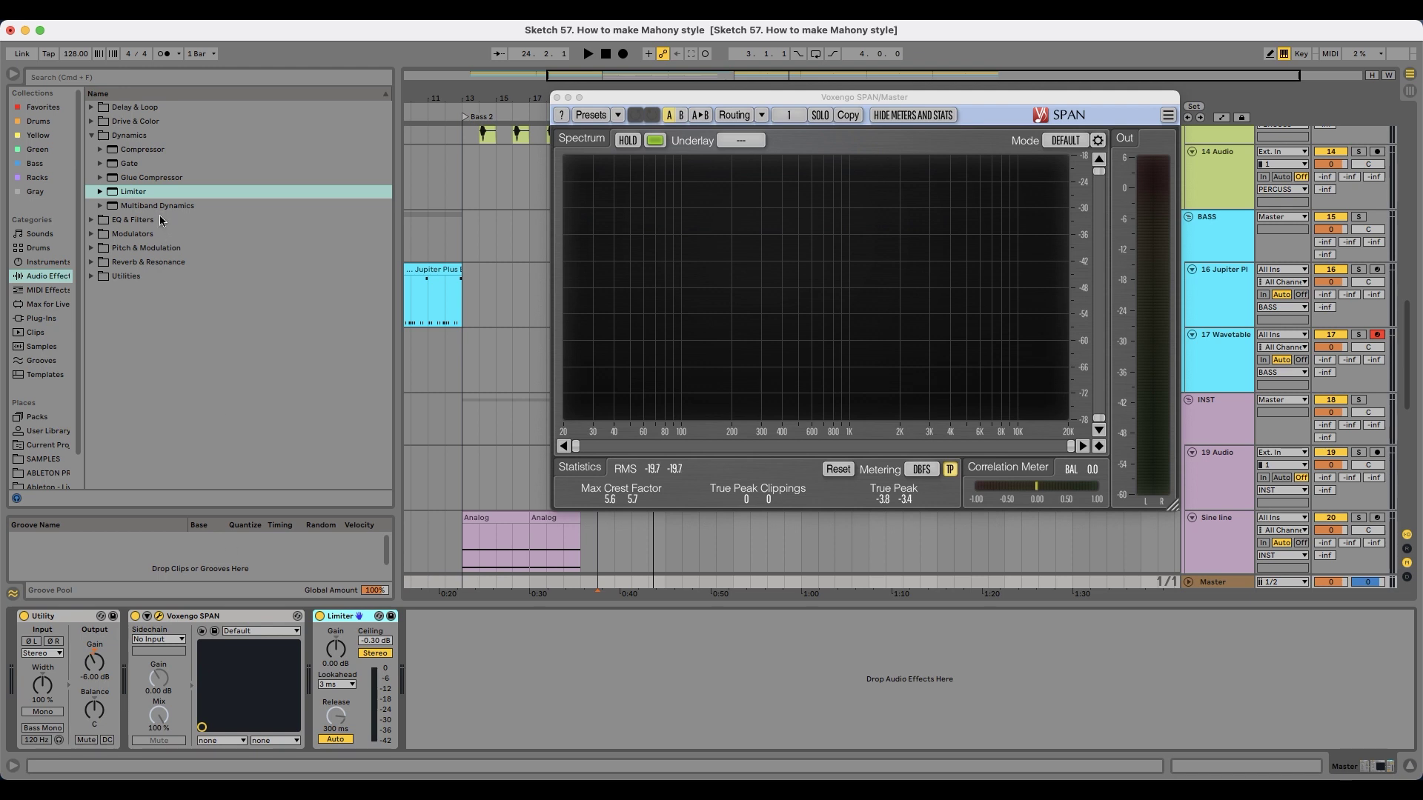
Step: Insert EQ Eight after Utility with band 1 off and band 6 boosted 1.86 dB at 4.08 kHz, and raise the Limiter gain to 3.70 dB
left_click(129, 221)
left_click_drag(117, 192, 126, 677)
key("space")
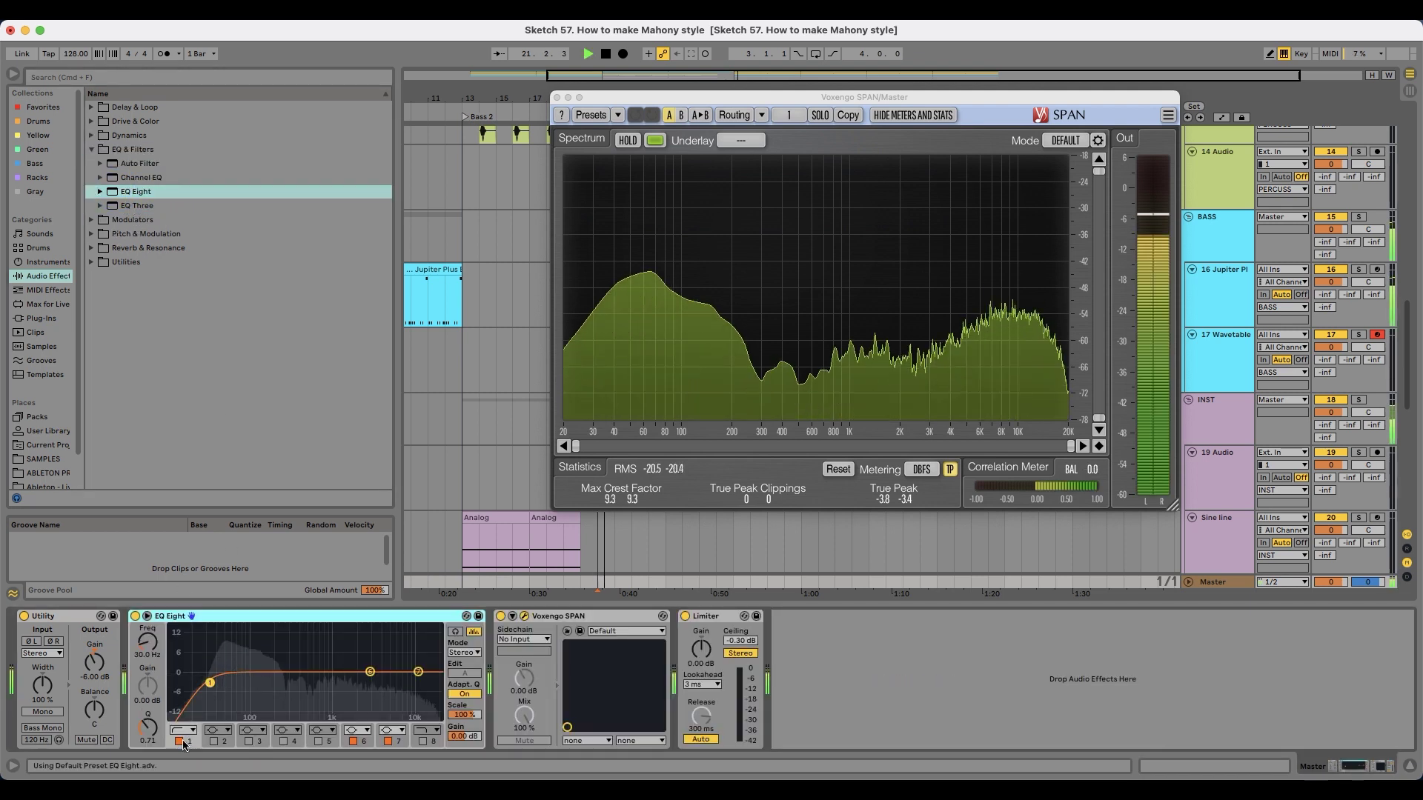
left_click(370, 672)
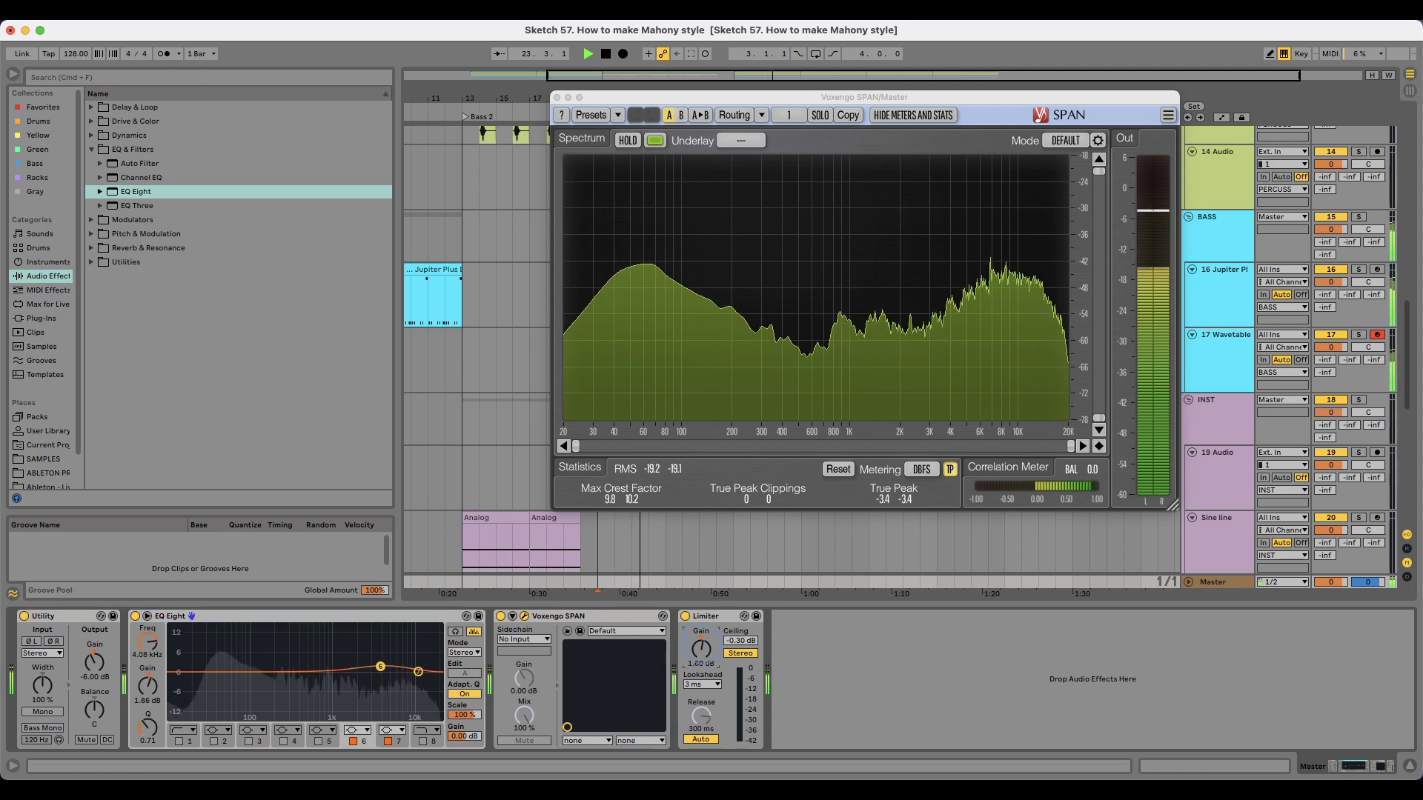
left_click(841, 471)
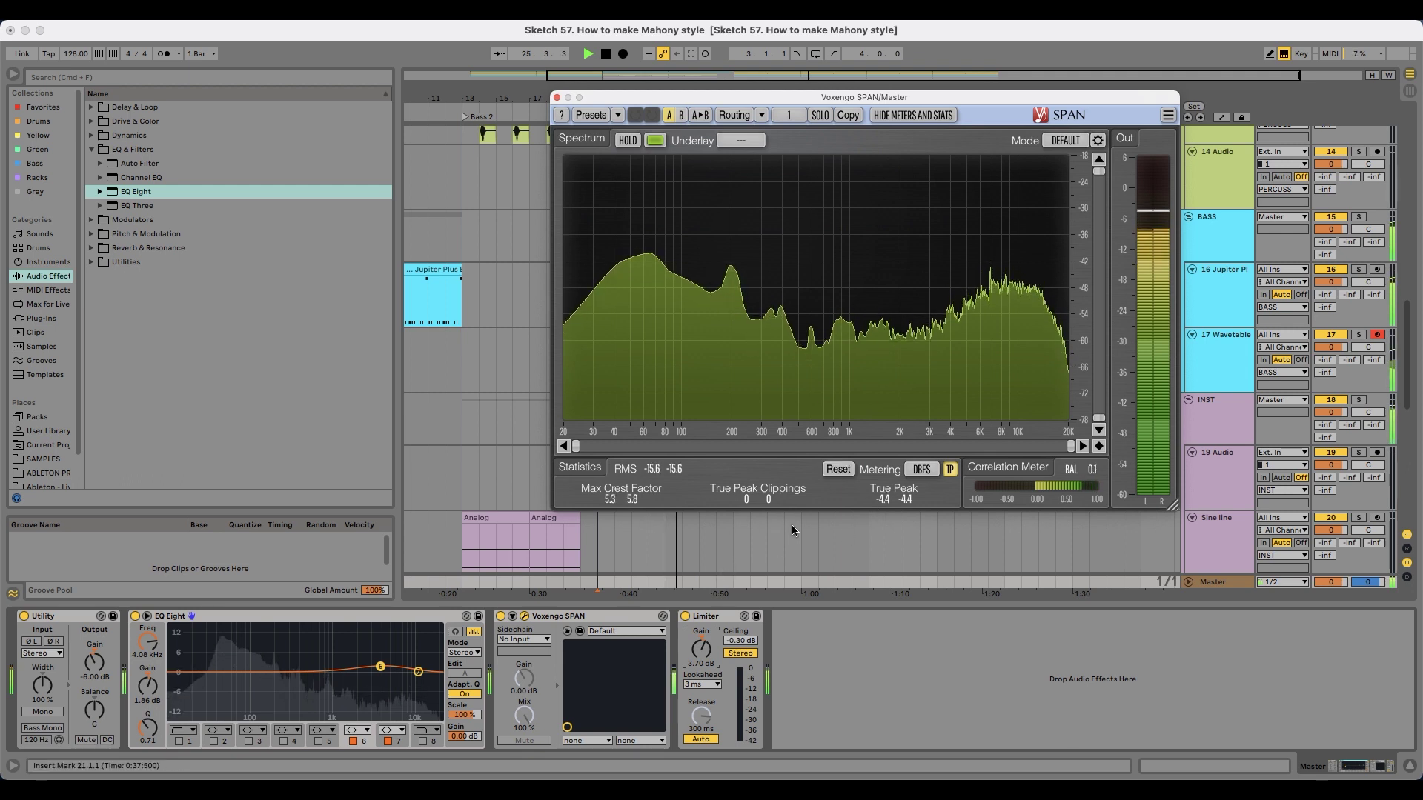
Step: Raise the master Utility gain to -1.11 dB while watching SPAN, and move the Limiter in front of SPAN
left_click(99, 663)
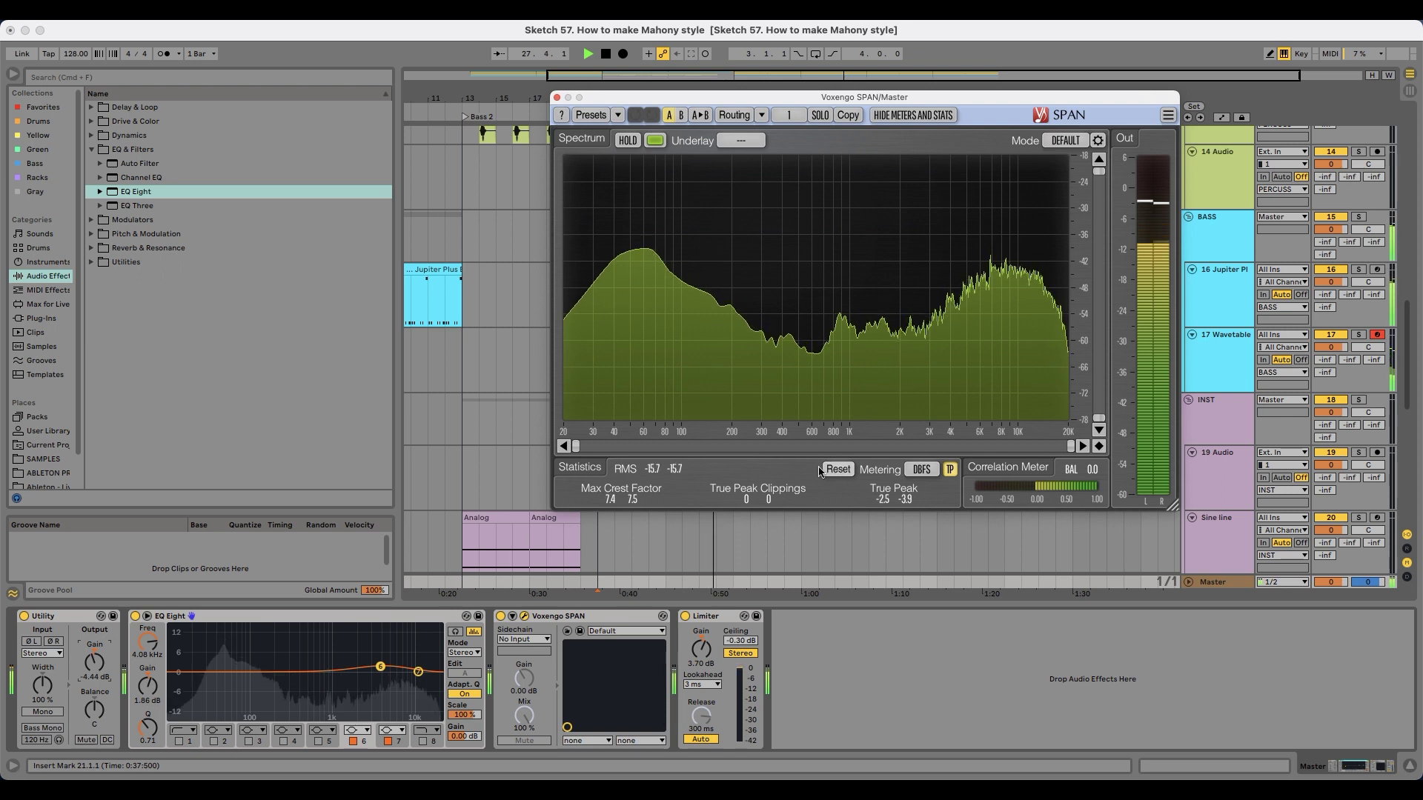
left_click_drag(800, 101, 760, 102)
left_click(1220, 586)
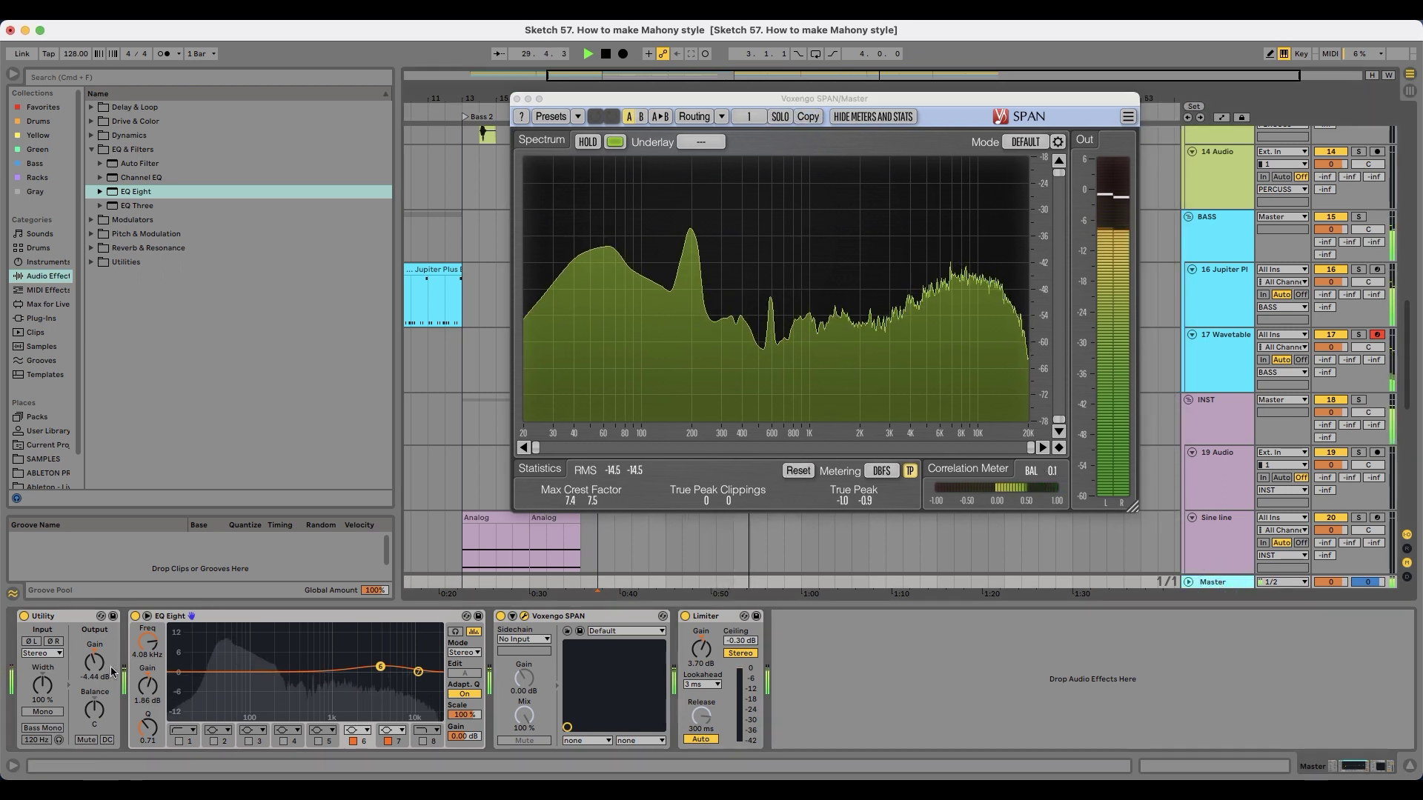
left_click_drag(95, 661, 95, 648)
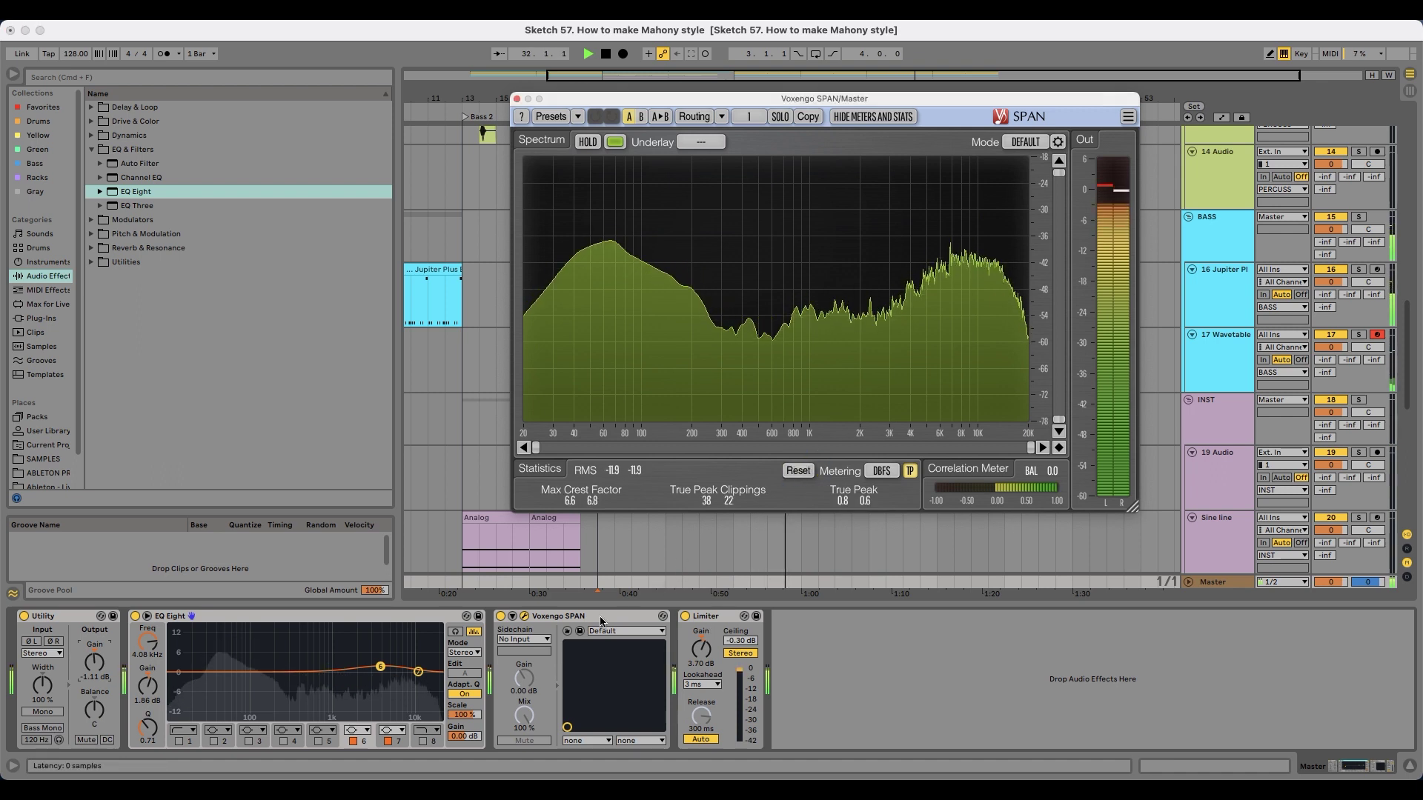
left_click_drag(742, 621, 545, 643)
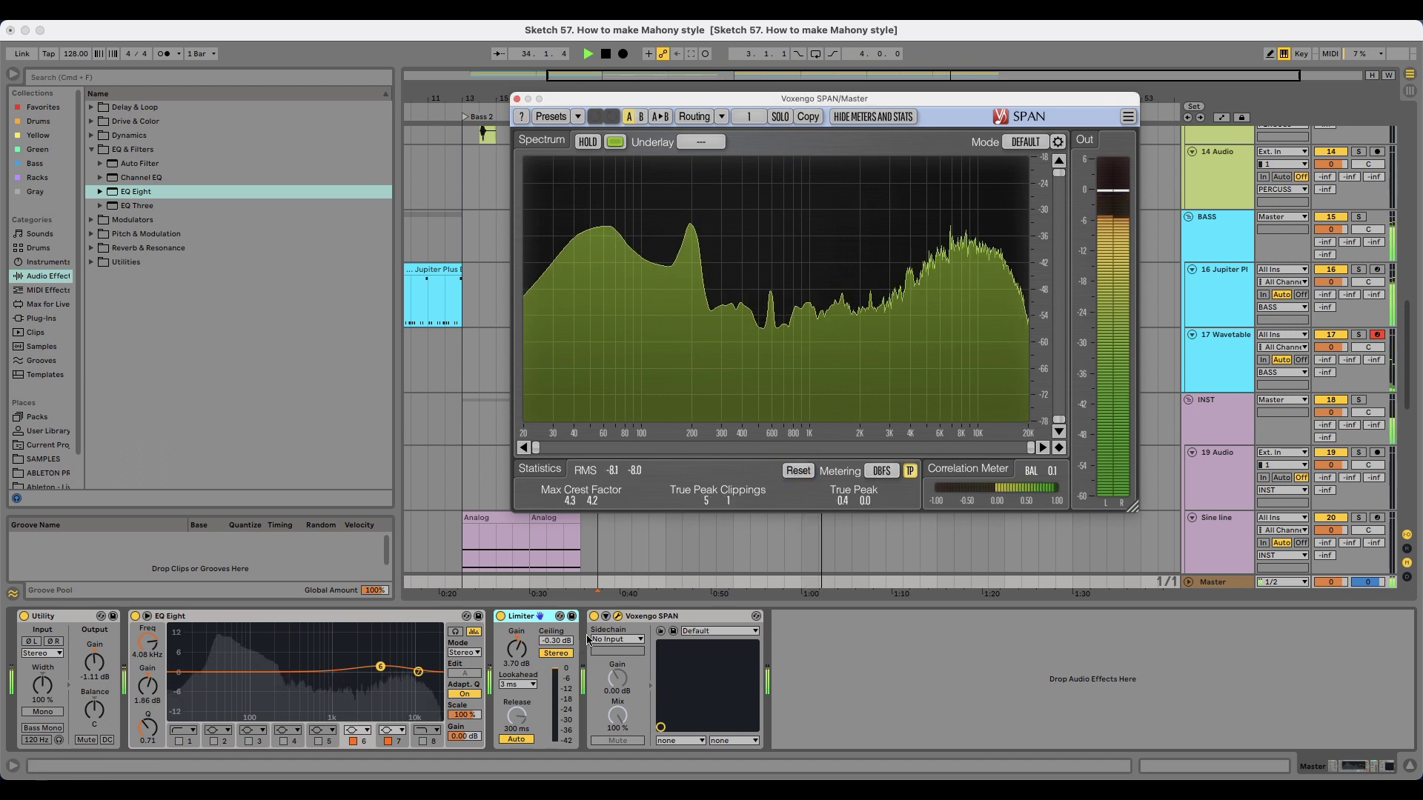
Step: Lower the master Utility gain to -4.11 dB and close the SPAN window
left_click_drag(100, 667, 98, 669)
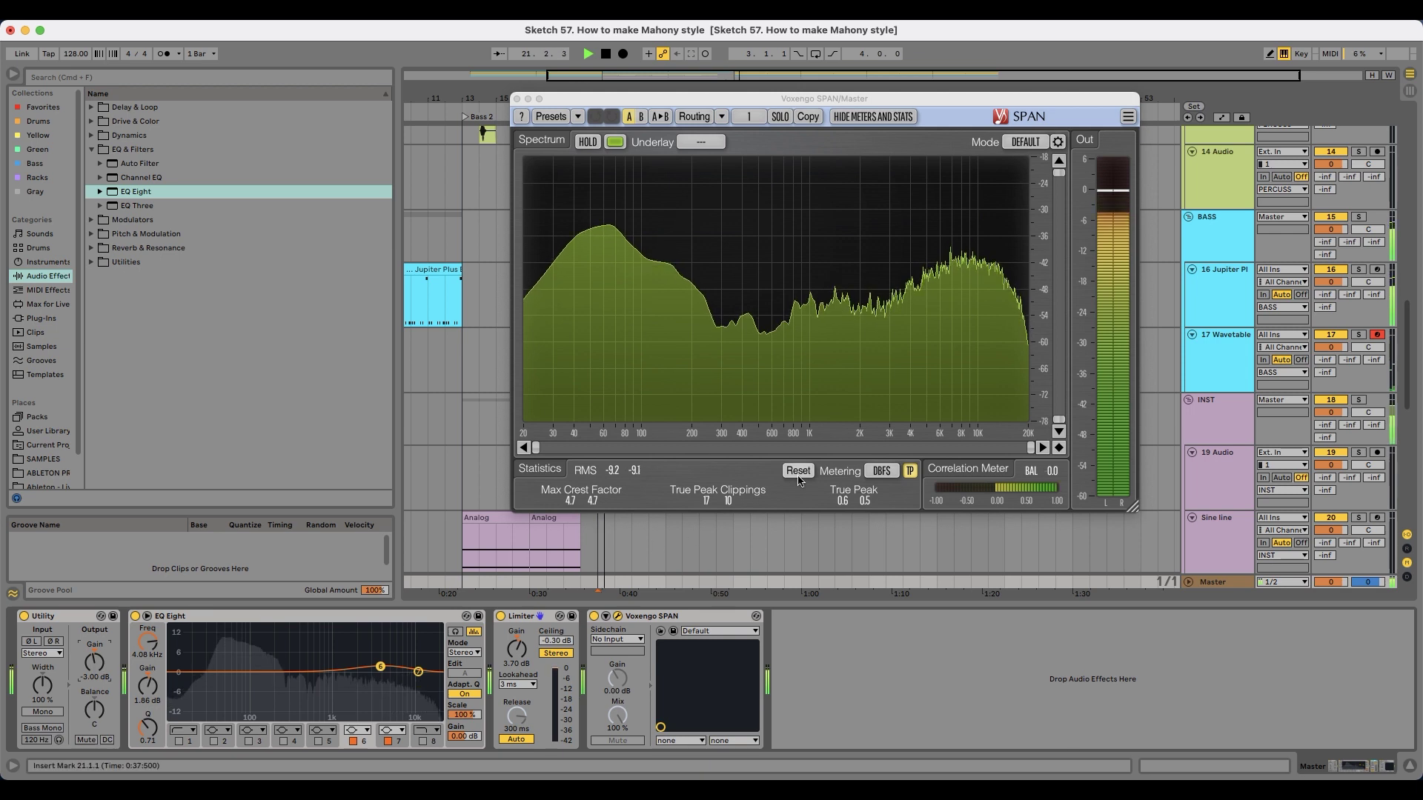
left_click_drag(100, 661, 100, 664)
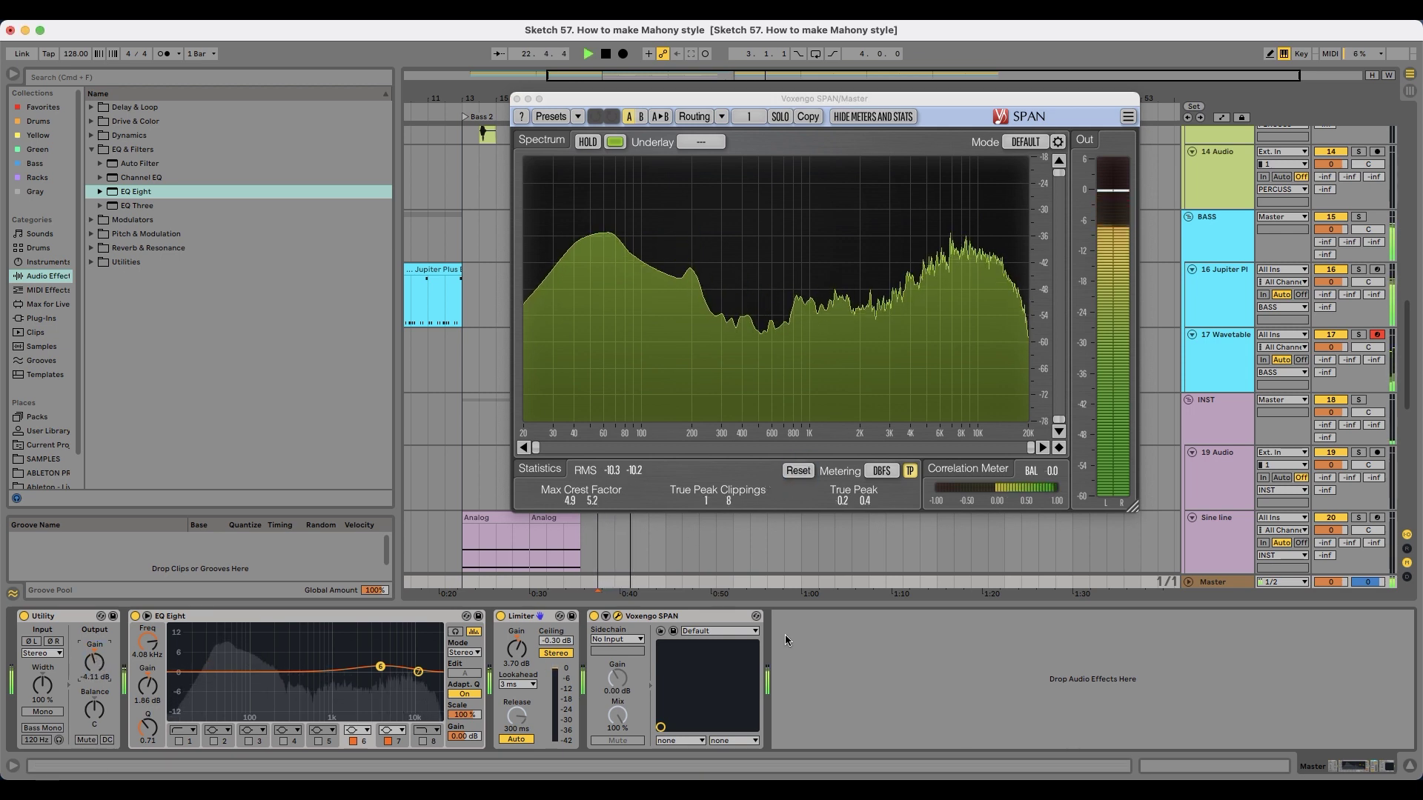
left_click(518, 100)
Step: Lower the volume of the top loop track to about -3.5 dB and the open hat track to about -1.5 dB
left_click_drag(652, 88, 533, 89)
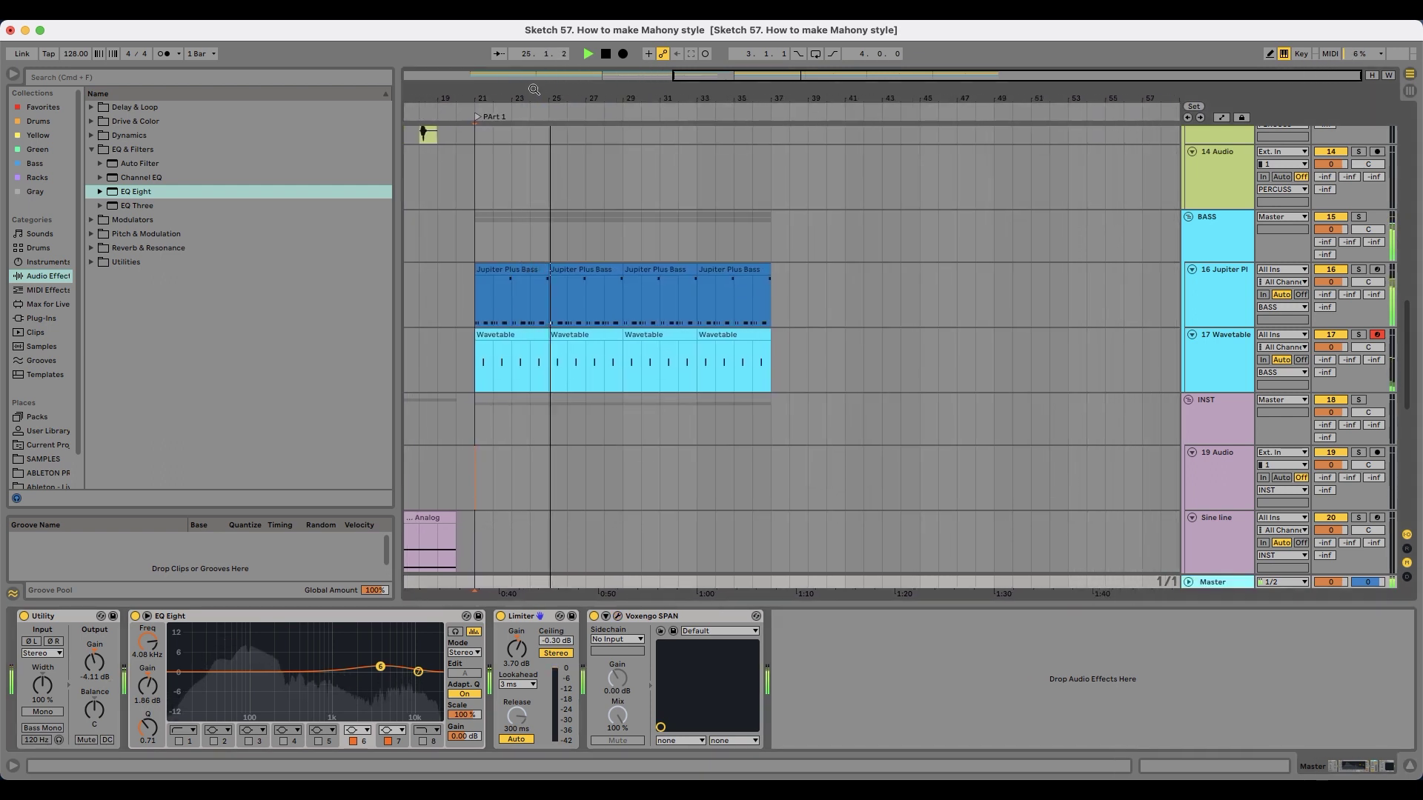
scroll(496, 374, "up", 10)
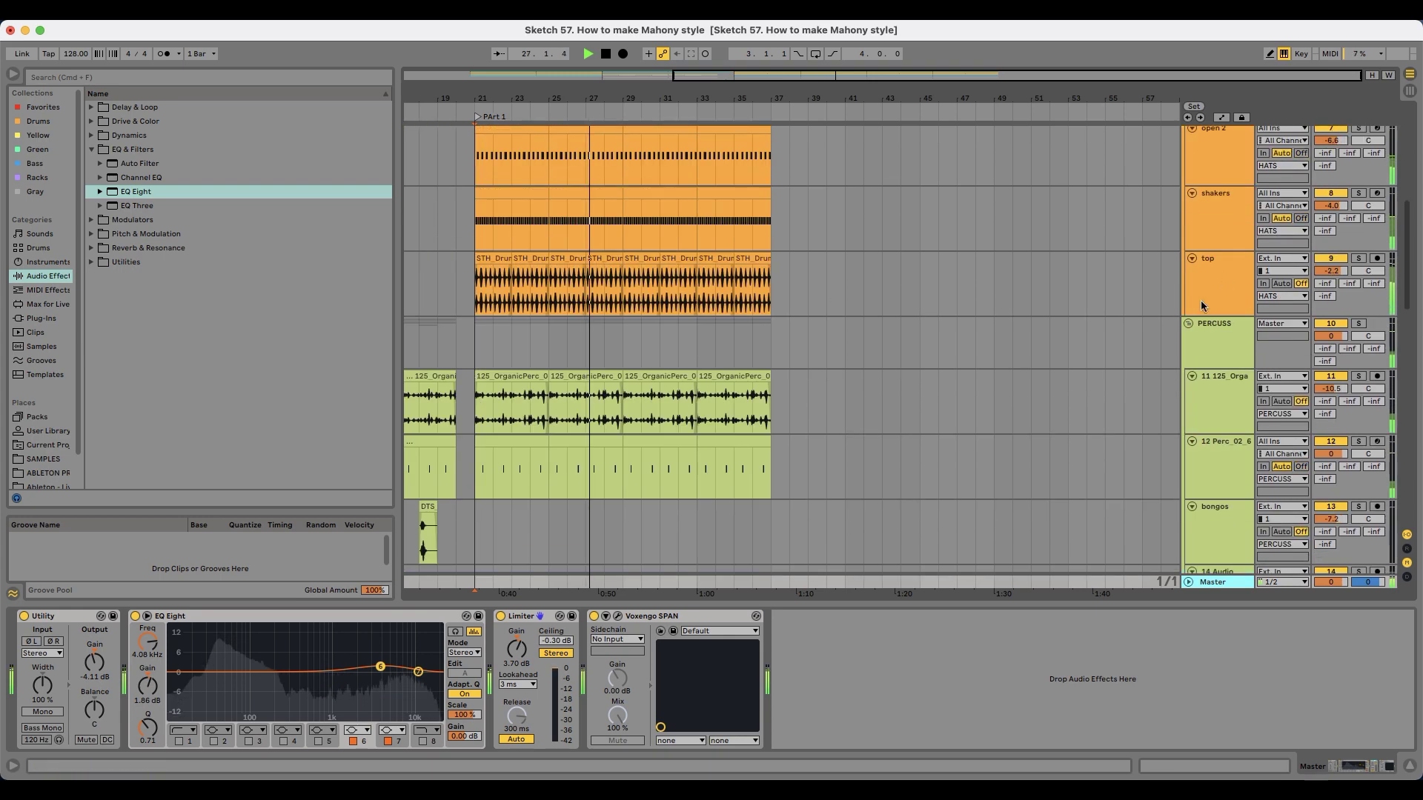
scroll(1186, 303, "up", 1)
left_click(1333, 297)
left_click_drag(1335, 309, 1334, 315)
scroll(723, 347, "up", 4)
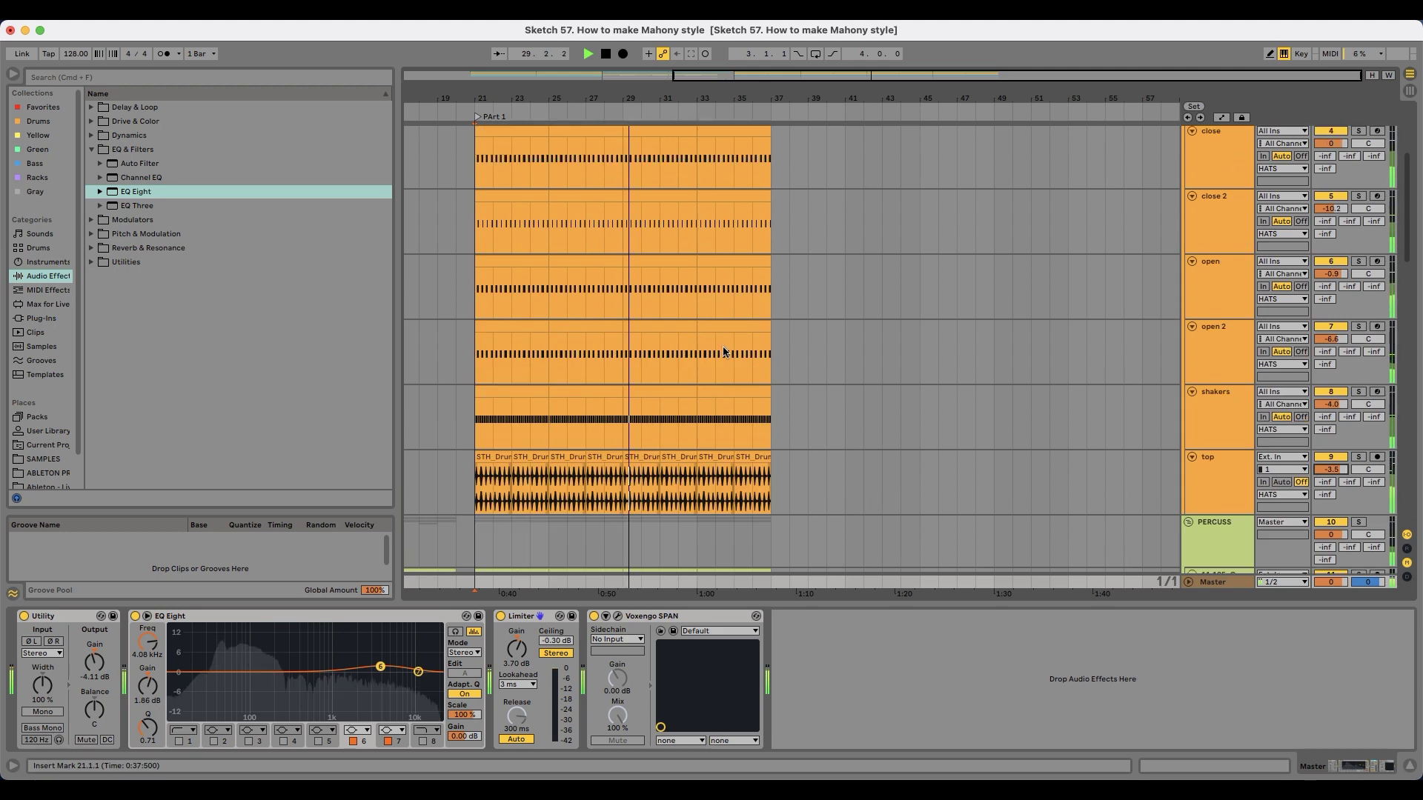
scroll(723, 347, "up", 2)
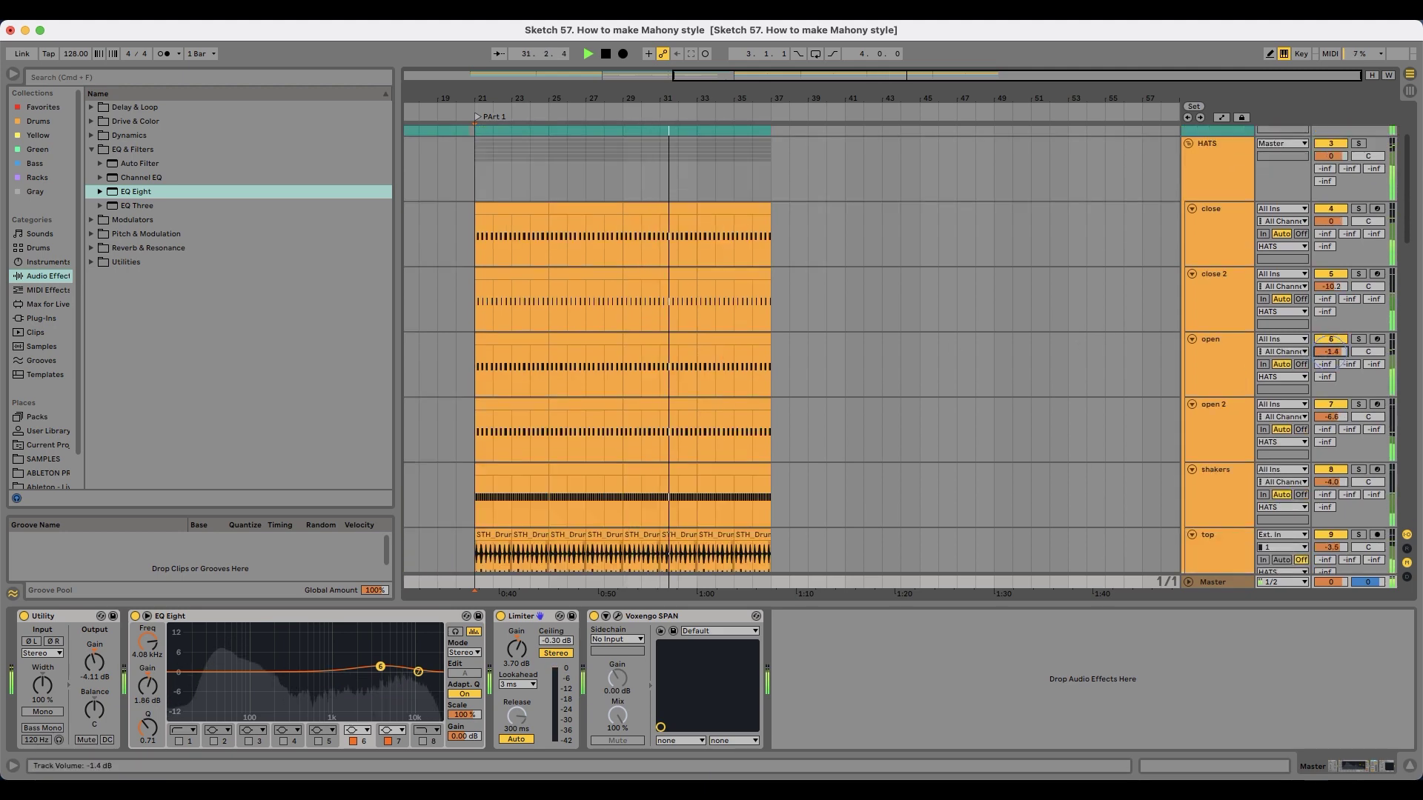
Step: Replay Part 1 and compare the HATS group with its Glue Compressor switched off and back on
scroll(519, 331, "down", 6)
key("space")
scroll(509, 330, "down", 6)
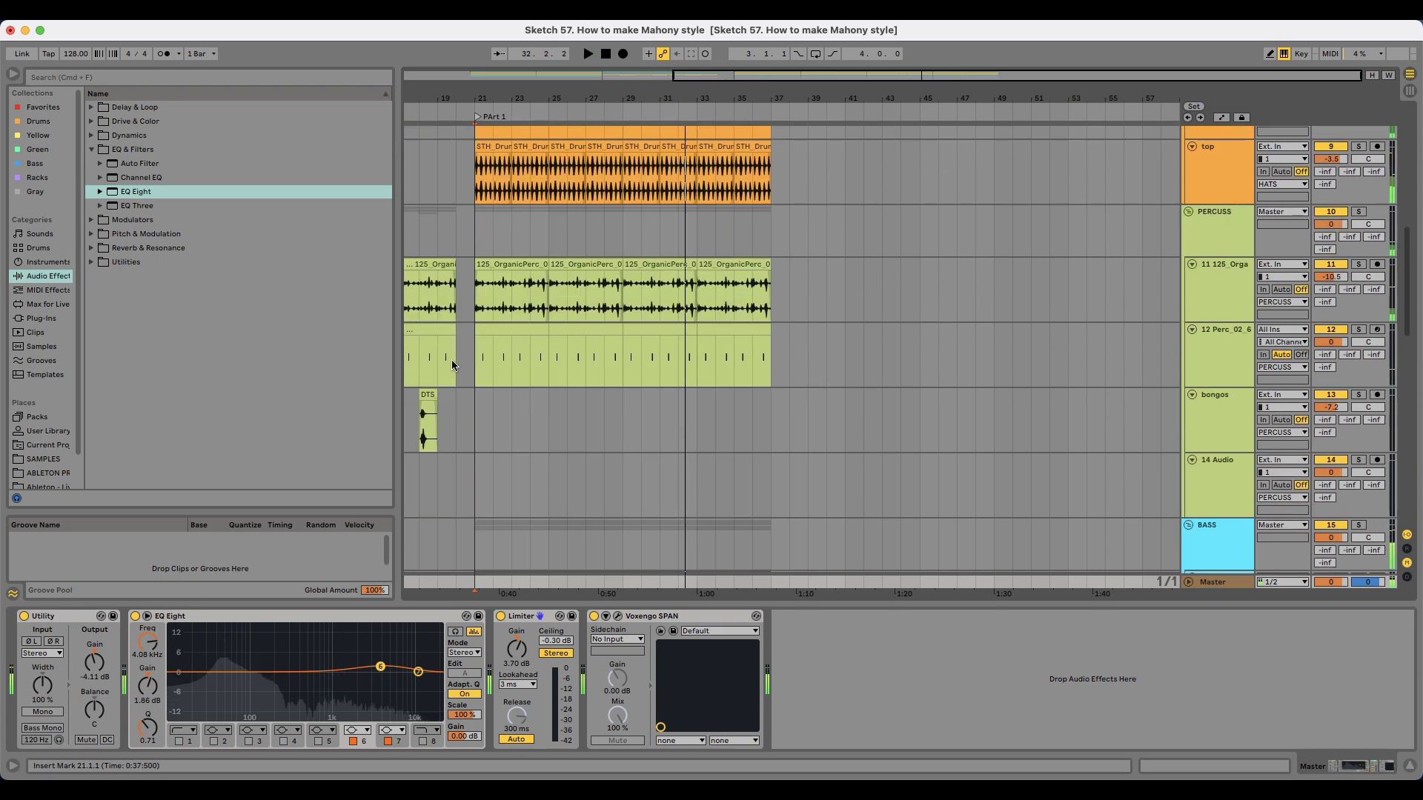
left_click_drag(534, 93, 571, 90)
scroll(598, 337, "up", 3)
scroll(601, 345, "up", 10)
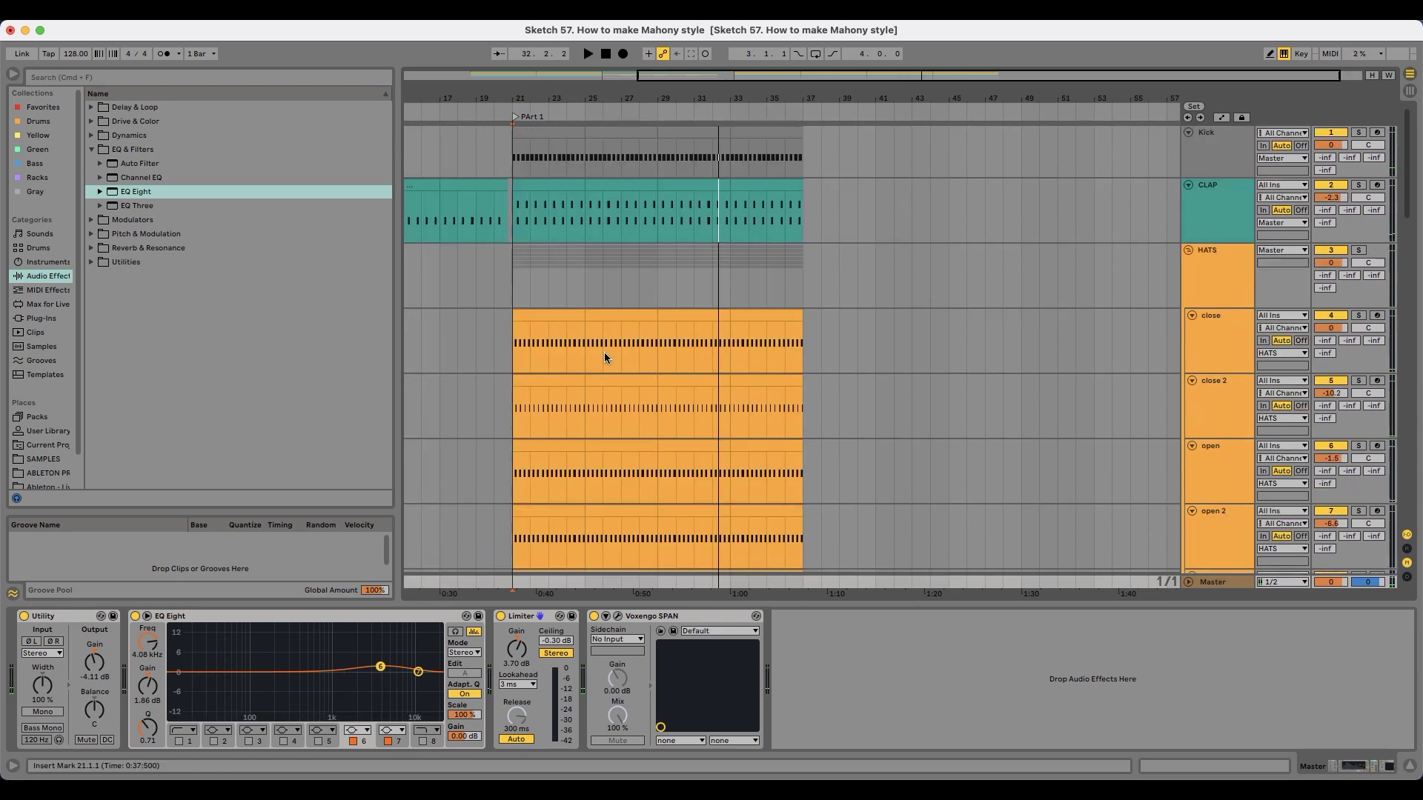
left_click(1236, 261)
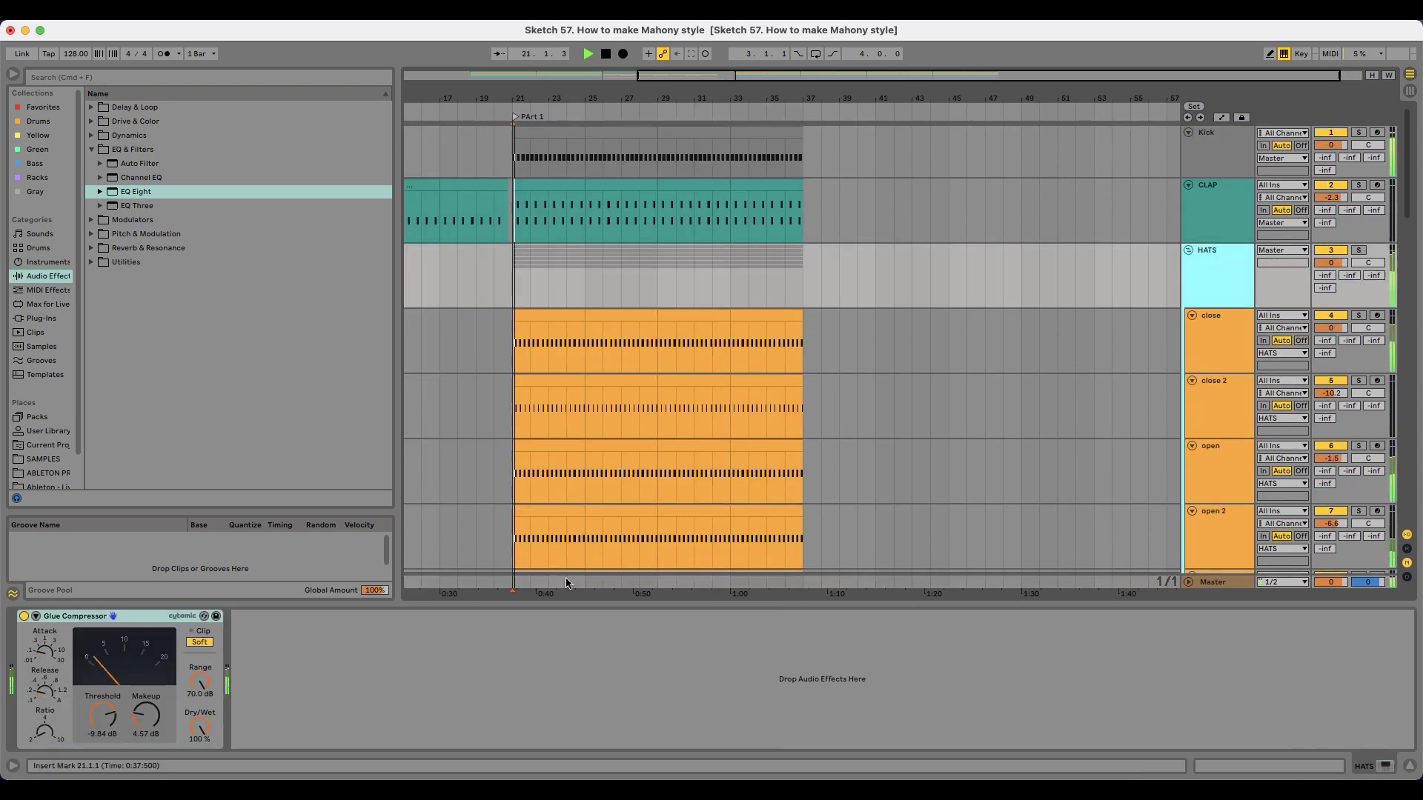
left_click(23, 617)
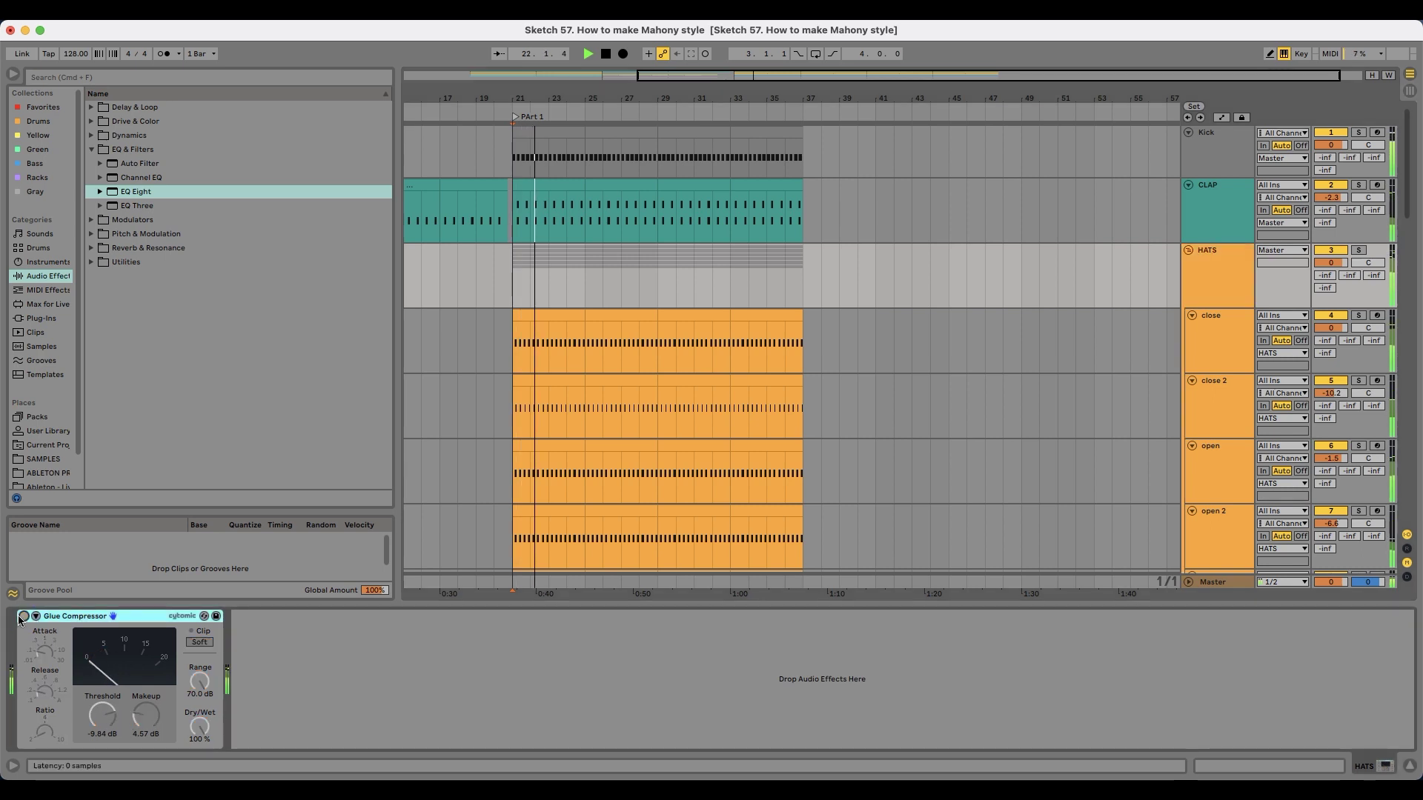
left_click(23, 617)
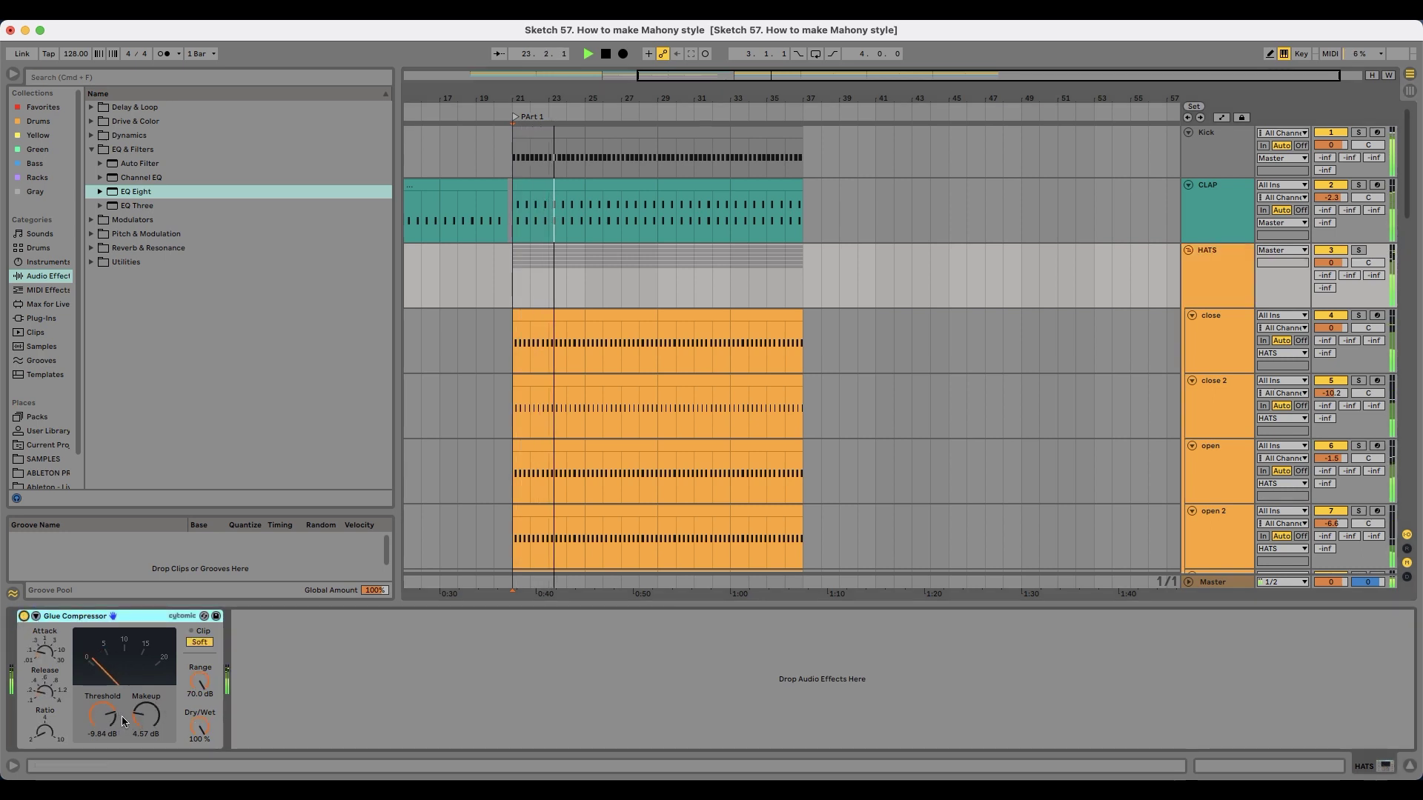
Step: Reduce the HATS group's Glue Compressor dry/wet to 57% and set the group volume to -1.0 dB
left_click_drag(196, 726, 196, 763)
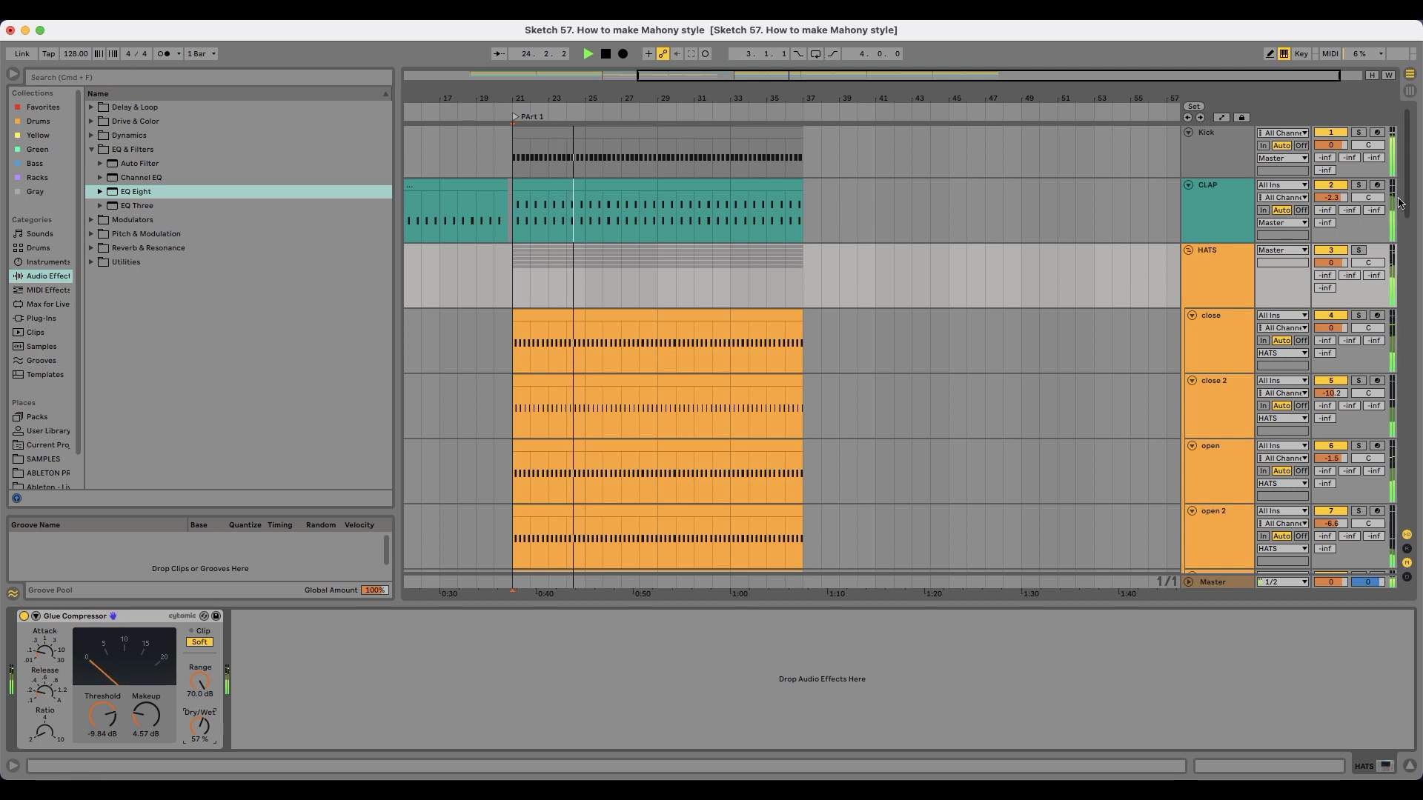
left_click_drag(1331, 263, 1331, 269)
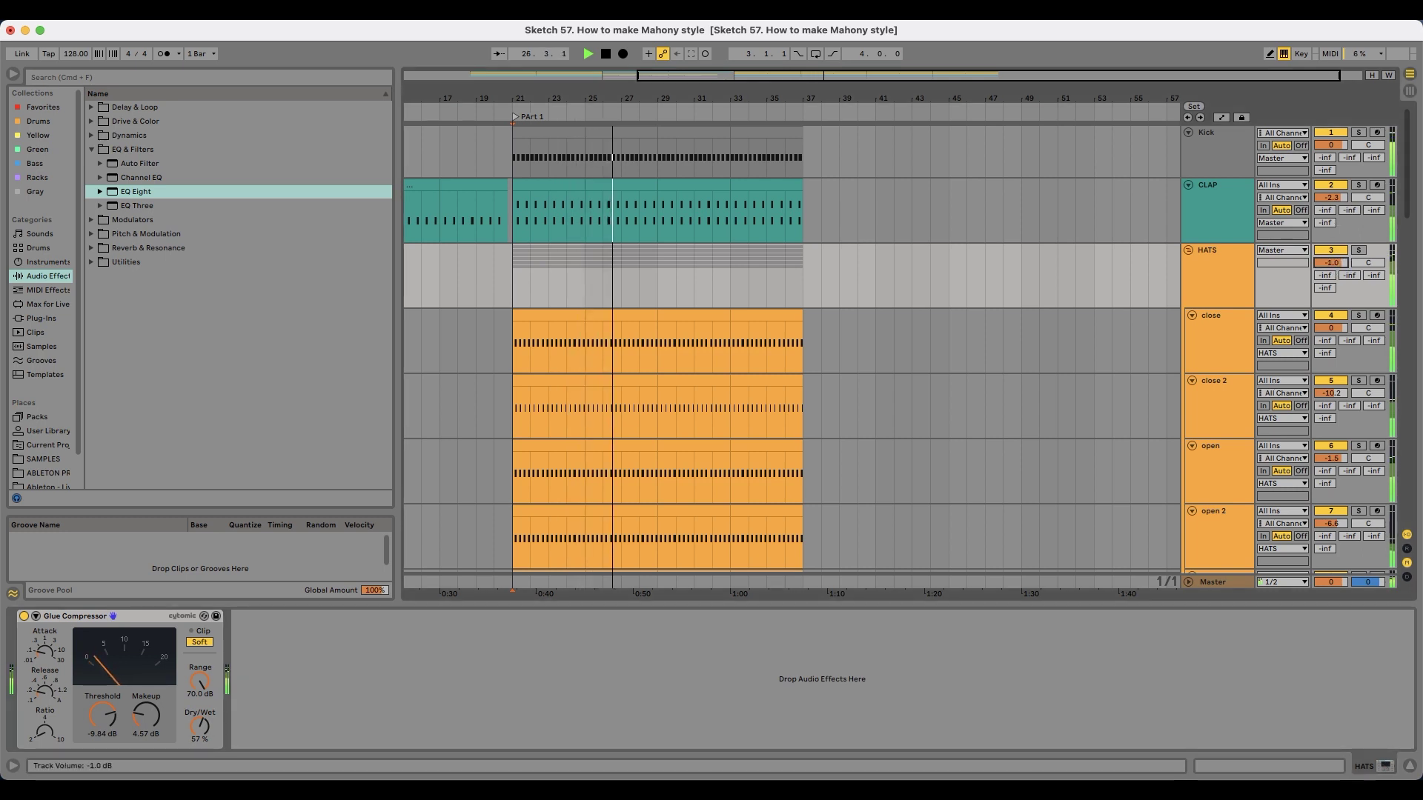
Step: Add a Compressor to the Operator track and place it between Pedal and Reverb
left_click_drag(618, 97, 762, 81)
scroll(767, 430, "down", 15)
left_click(778, 375)
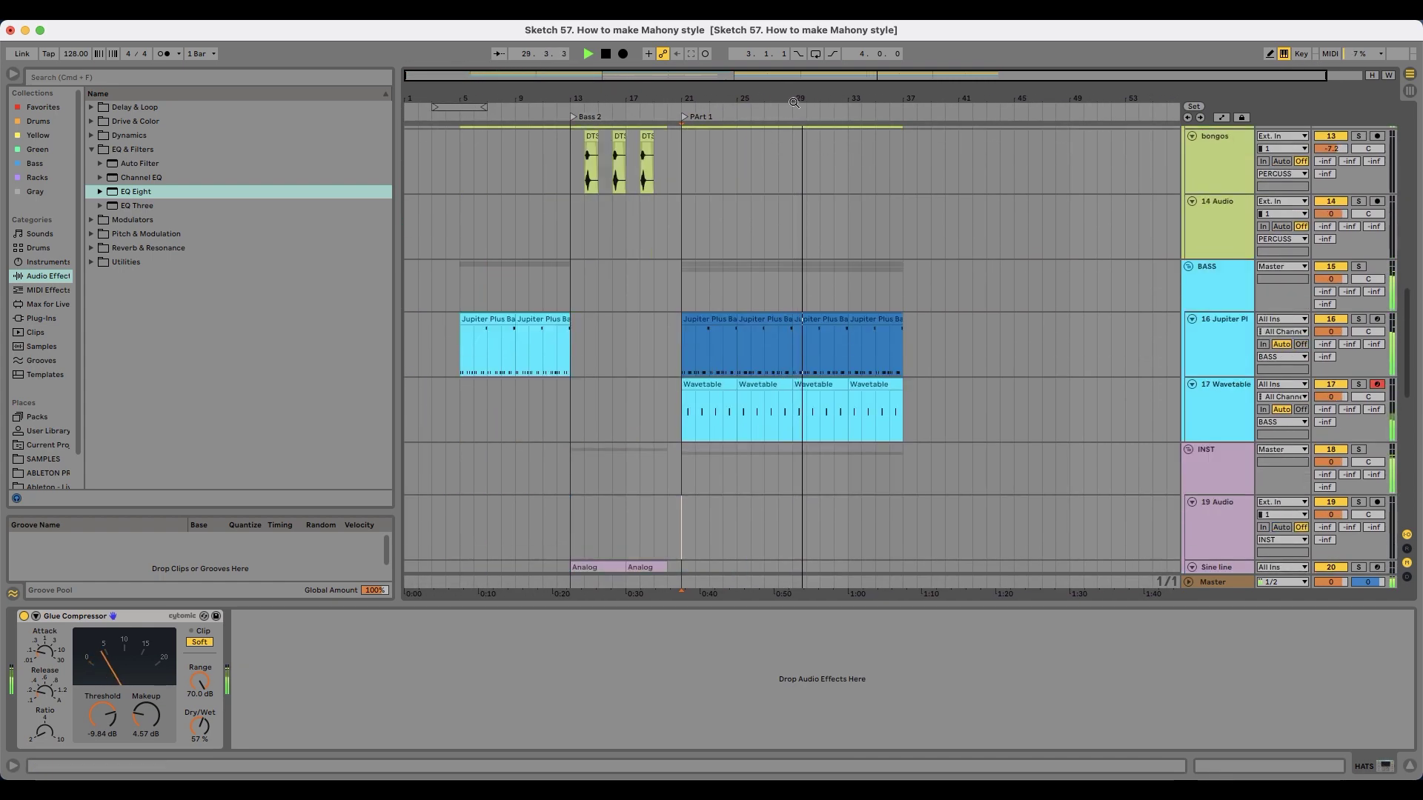
left_click_drag(778, 98, 740, 99)
scroll(729, 476, "down", 5)
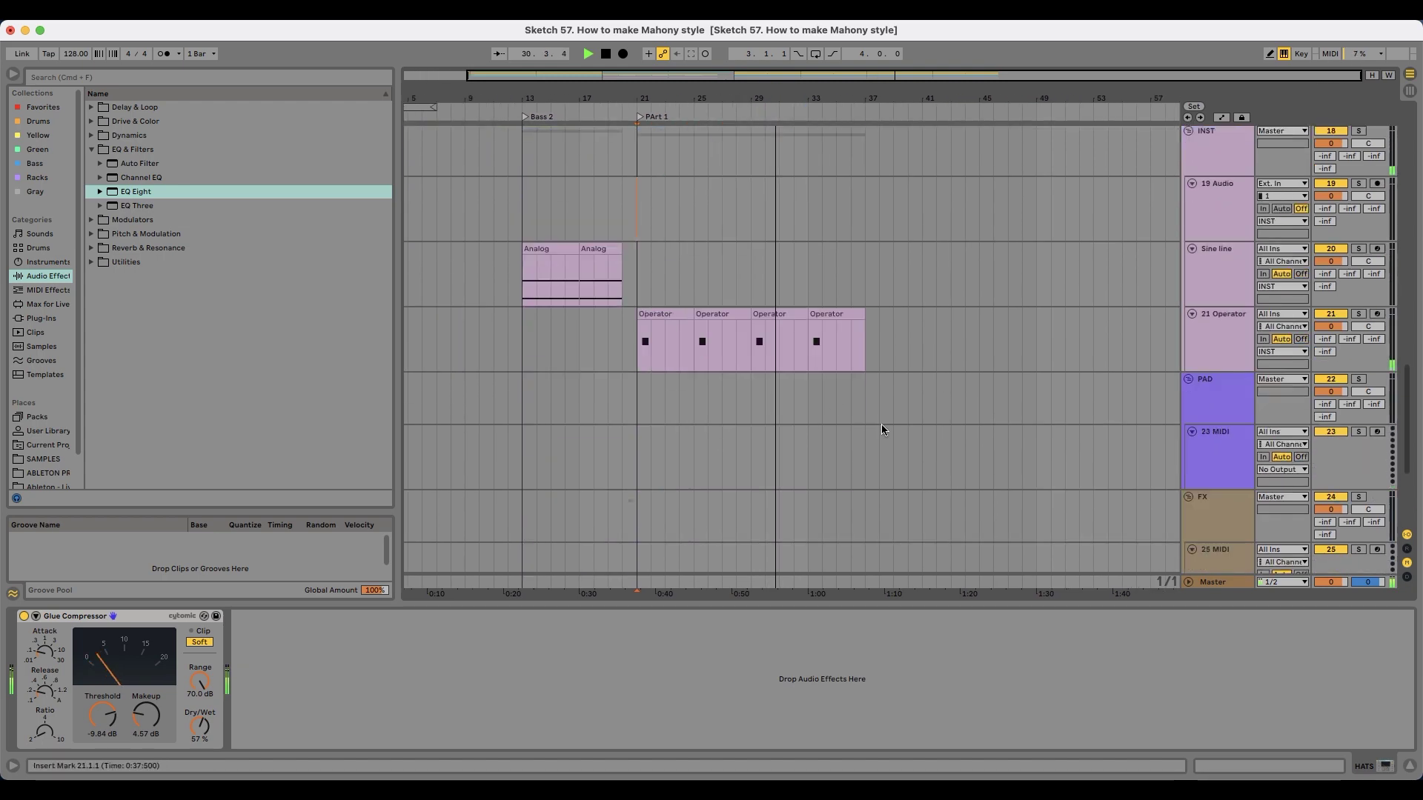
left_click(1052, 344)
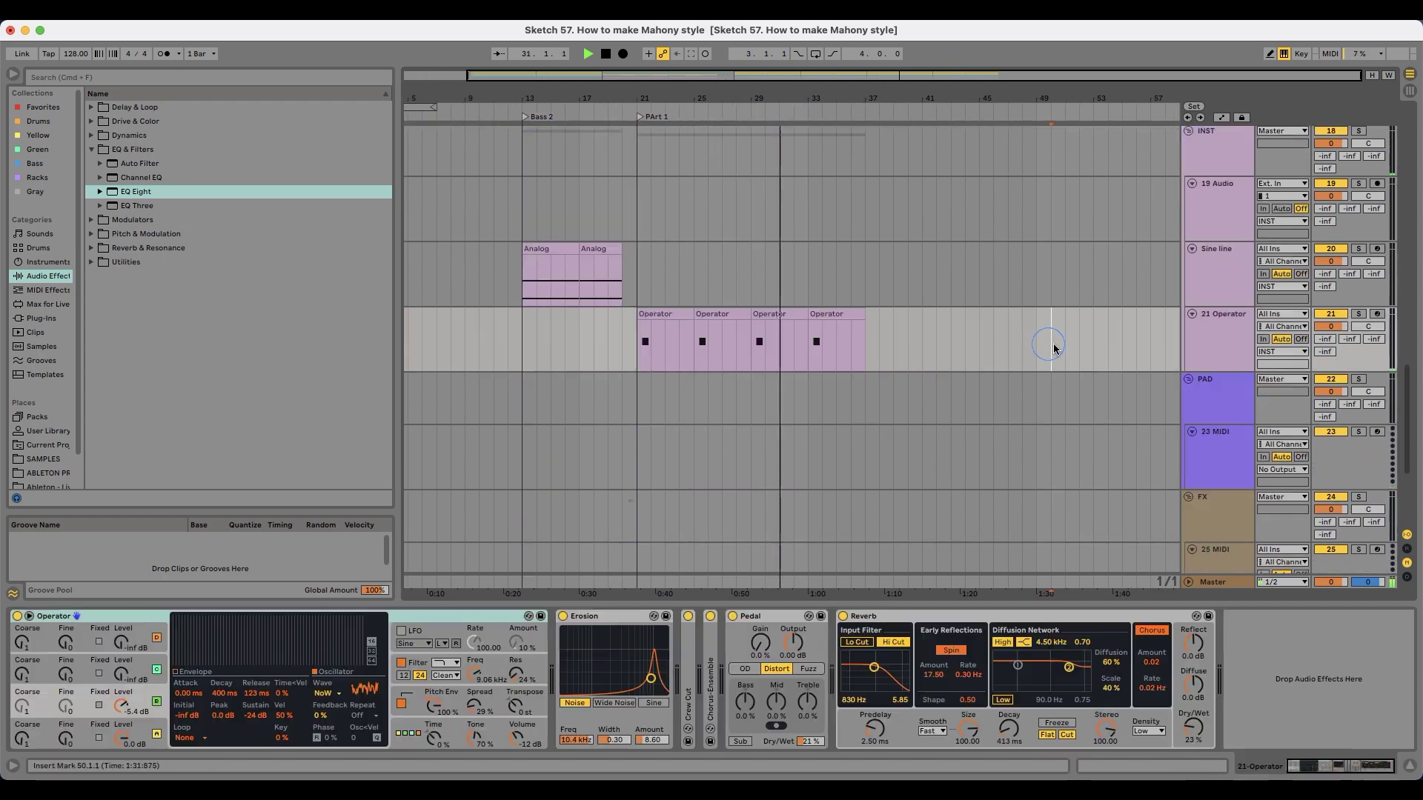
left_click(138, 136)
mouse_move(144, 149)
left_mouse_down()
mouse_move(1085, 764)
mouse_move(613, 698)
mouse_move(739, 703)
left_mouse_up()
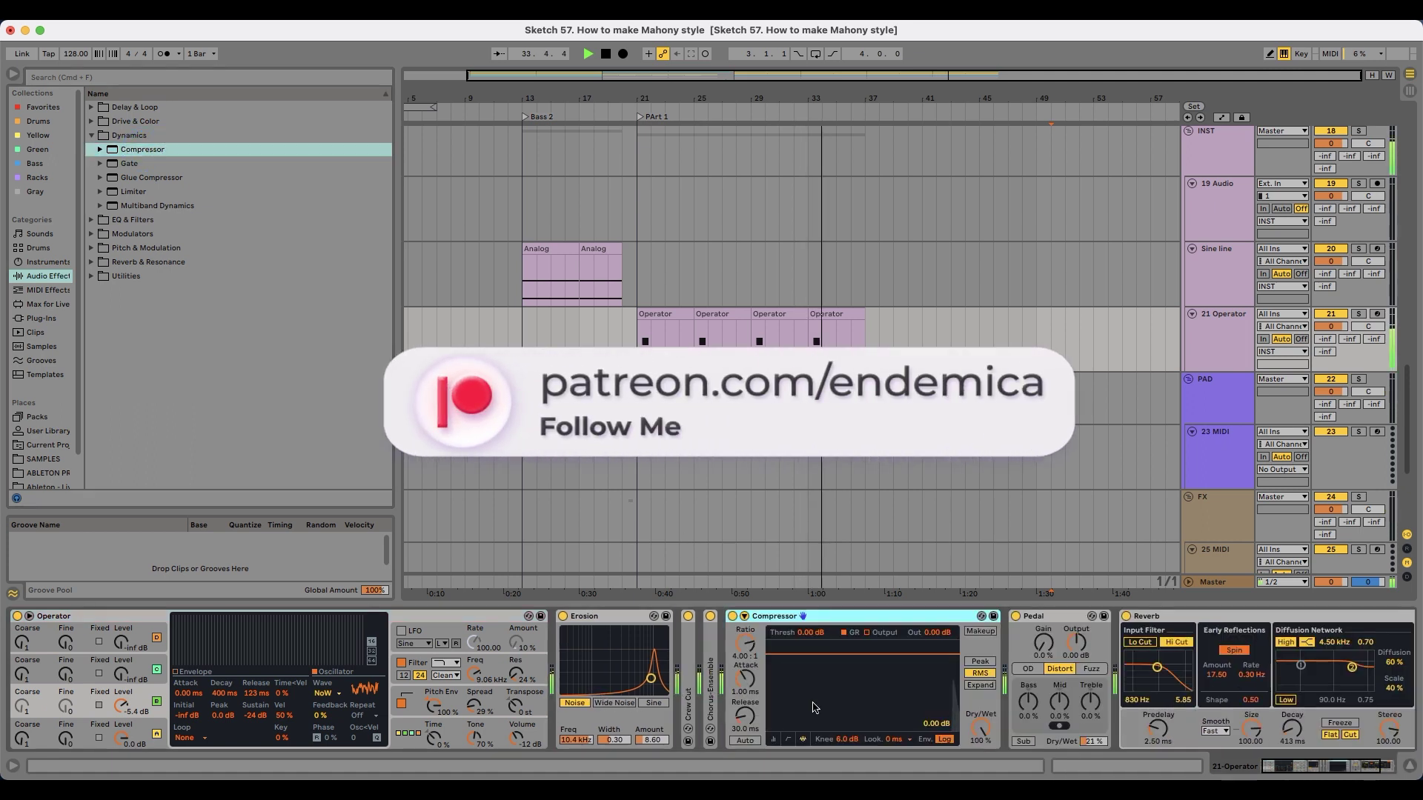
left_click_drag(847, 615, 1116, 619)
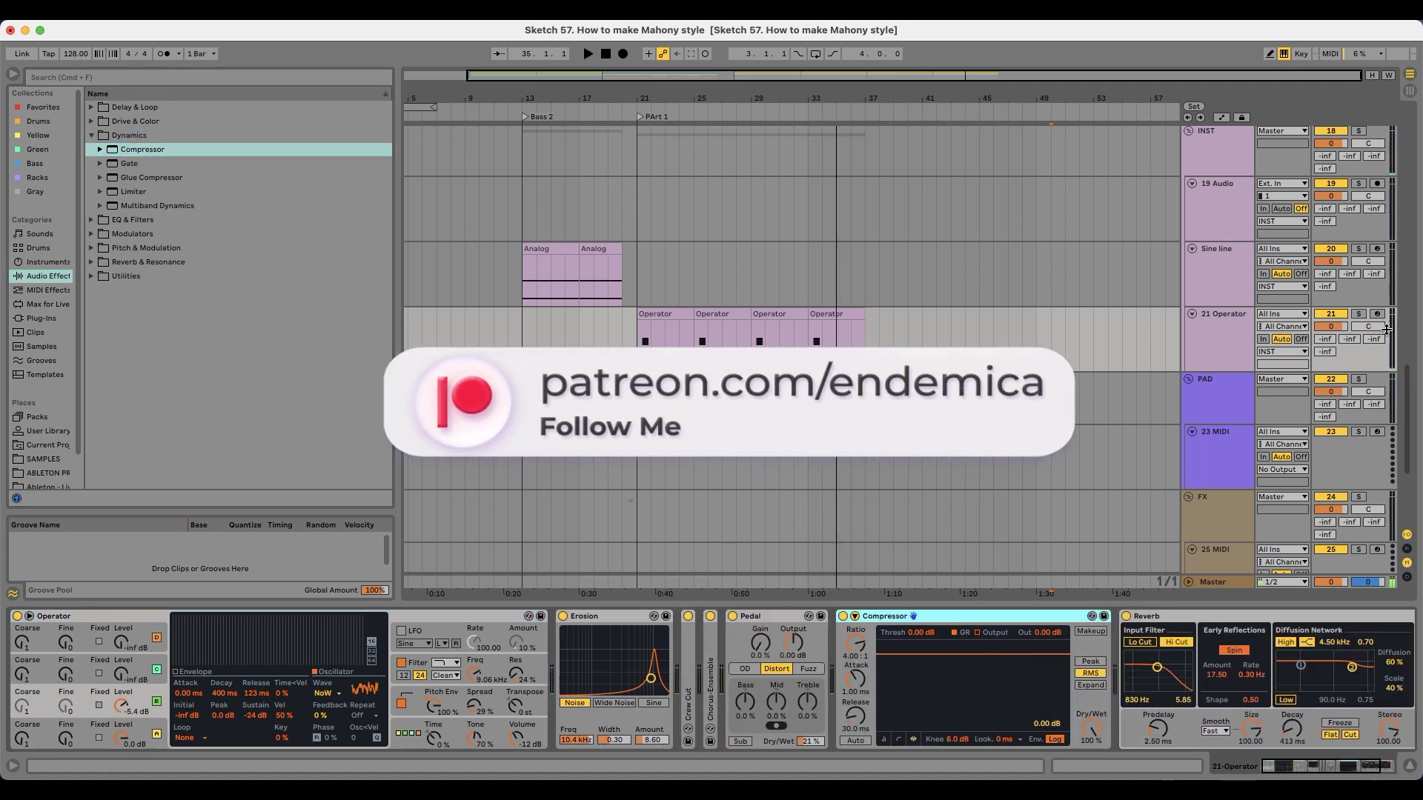
Step: Solo the Operator track, play its first clip, and set the Compressor to Peak mode with a threshold of -14.3 dB
left_click(1359, 316)
left_click(678, 315)
key("space")
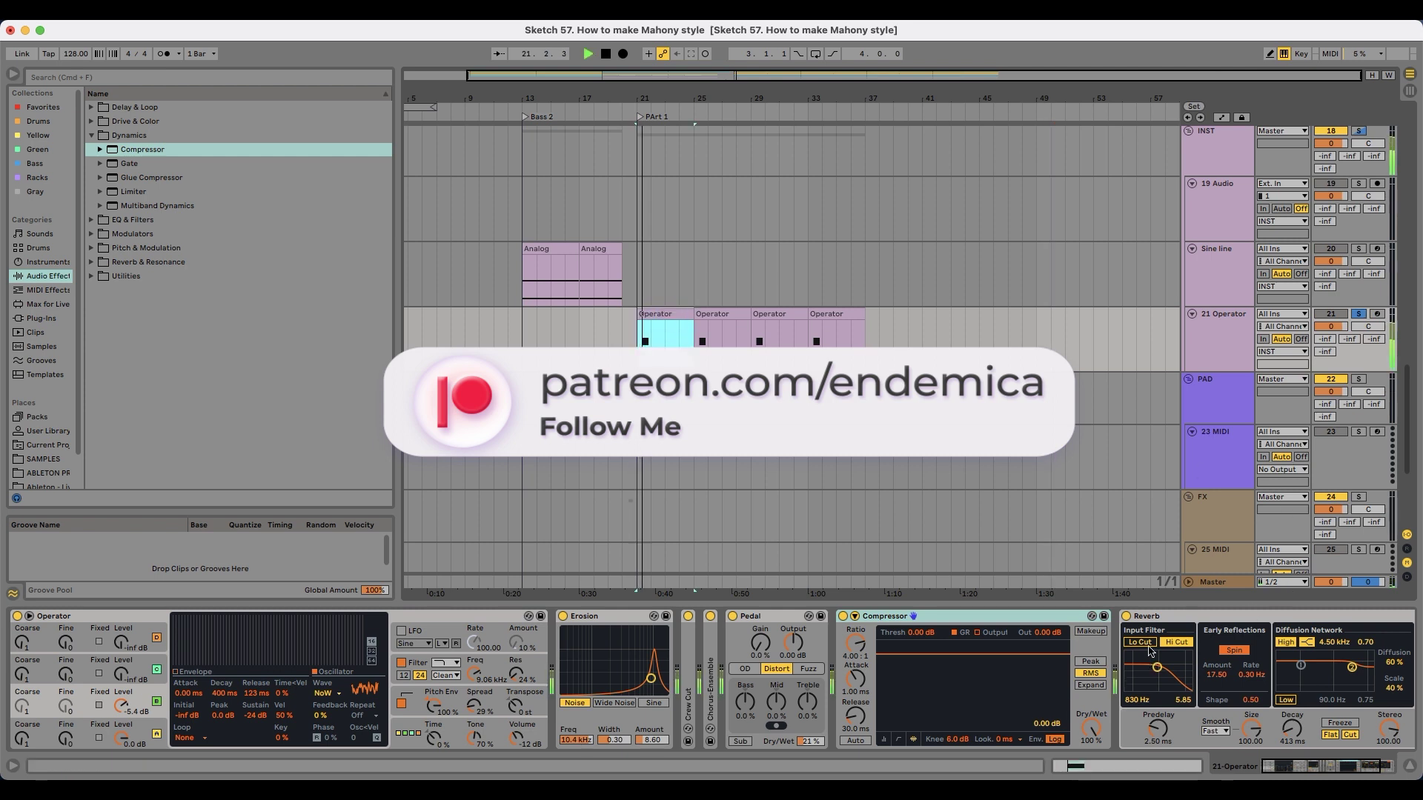
left_click(1090, 662)
left_click_drag(922, 633, 924, 655)
key("space")
key("space")
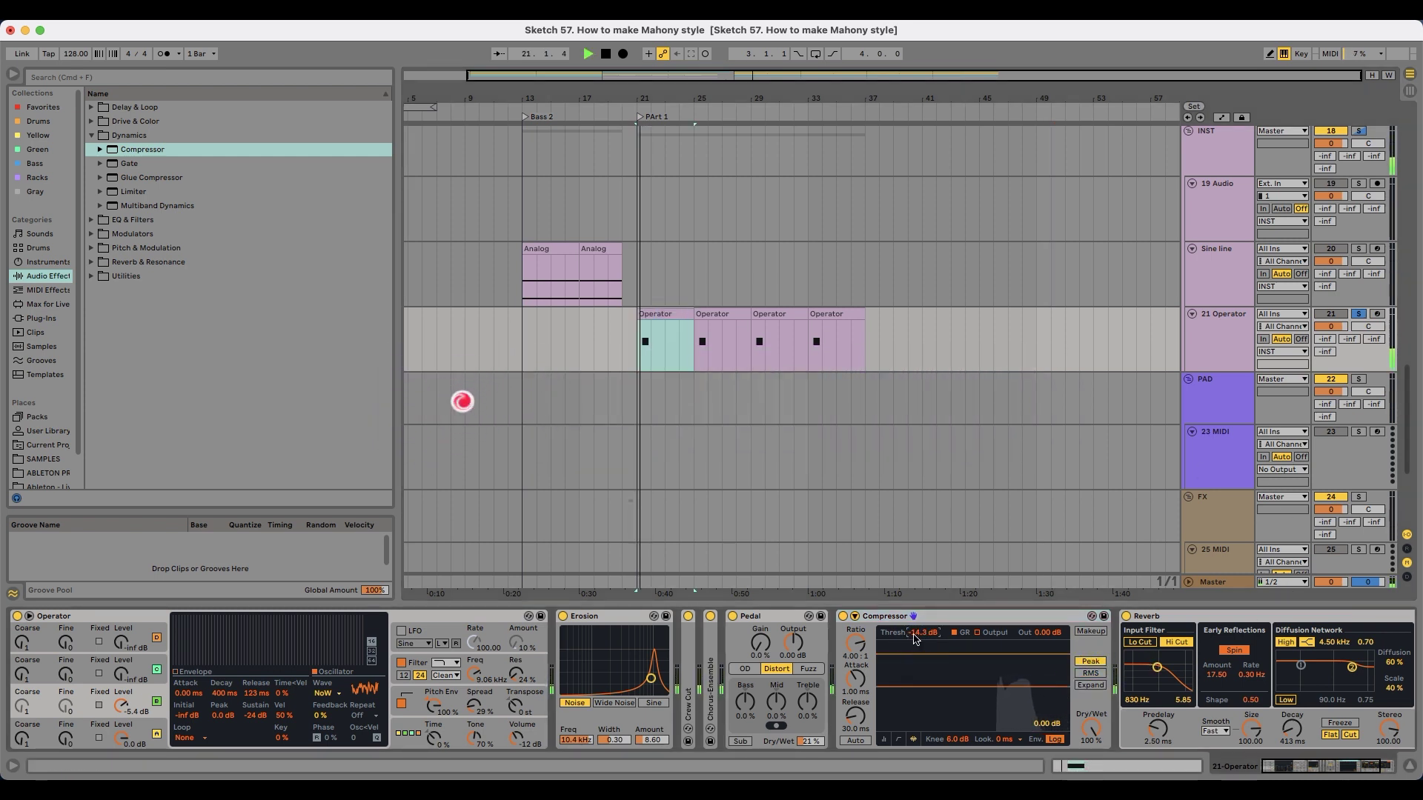
Step: Set the Operator track Compressor's output to 1.12 dB, threshold to -16.5 dB and release to 129 ms
key("space")
key("space")
left_click_drag(1049, 634, 1048, 630)
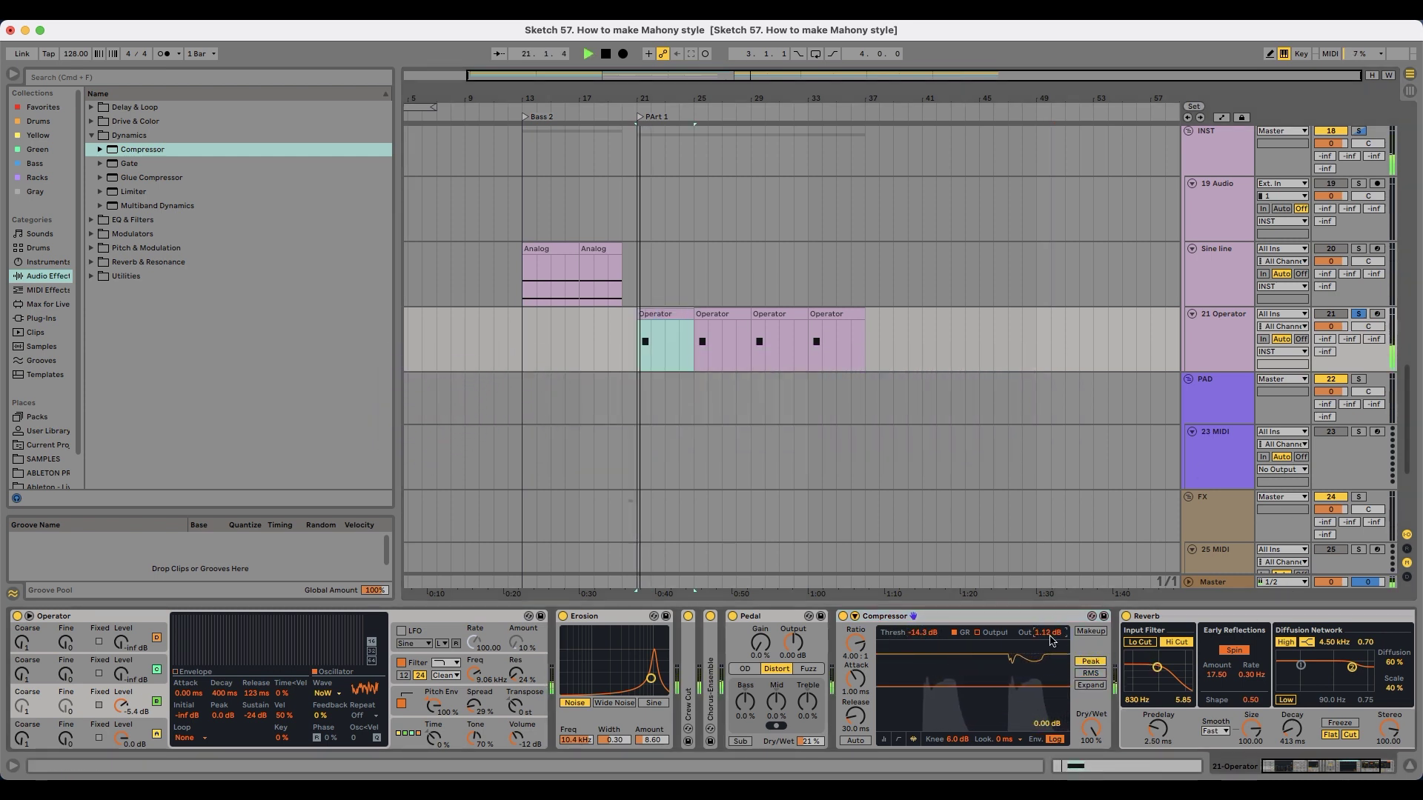
left_click(936, 634)
left_click_drag(936, 634, 936, 638)
key("space")
left_click_drag(858, 716, 857, 698)
Step: Unsolo the Operator track and play the start of Part 1 with the full mix
left_click(1358, 314)
key("space")
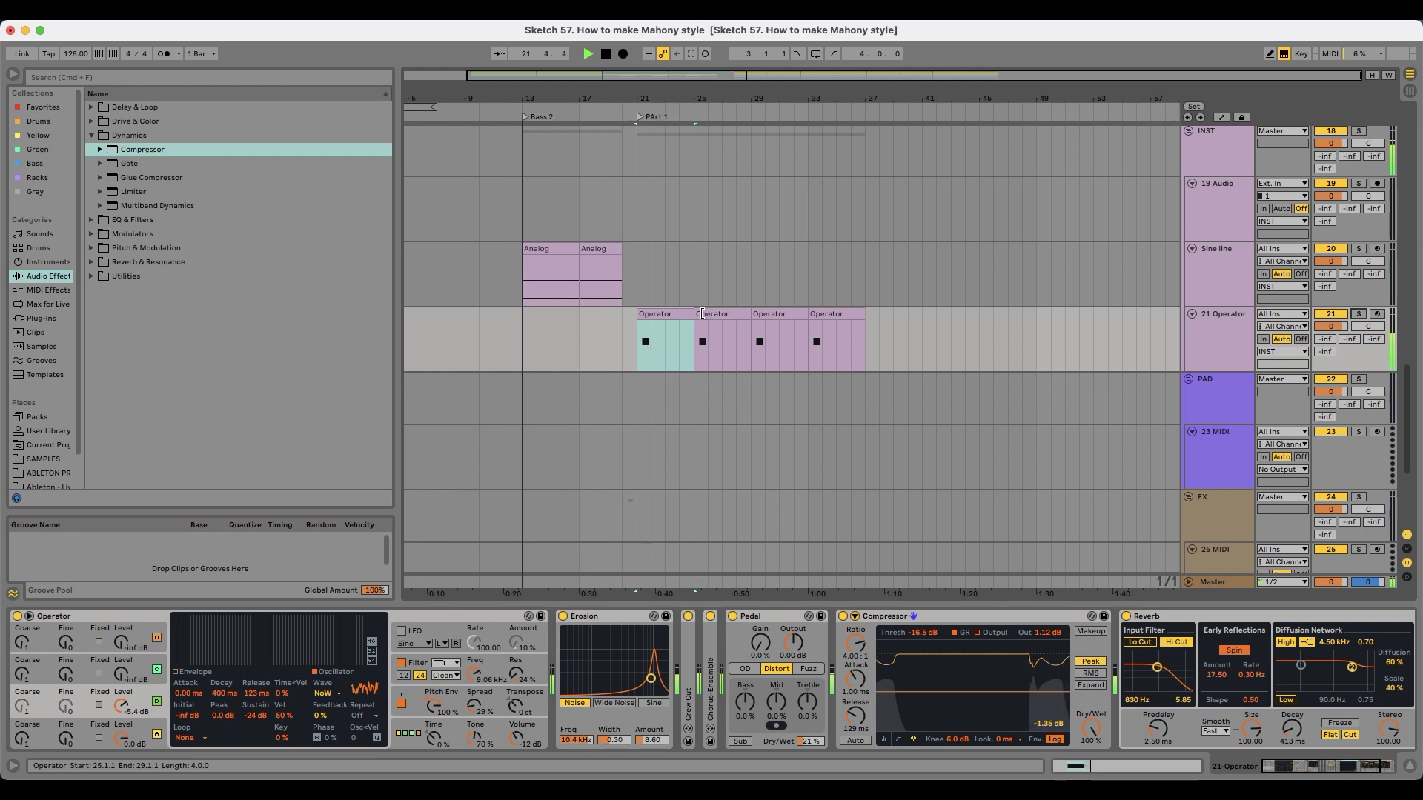
left_click_drag(669, 103, 642, 108)
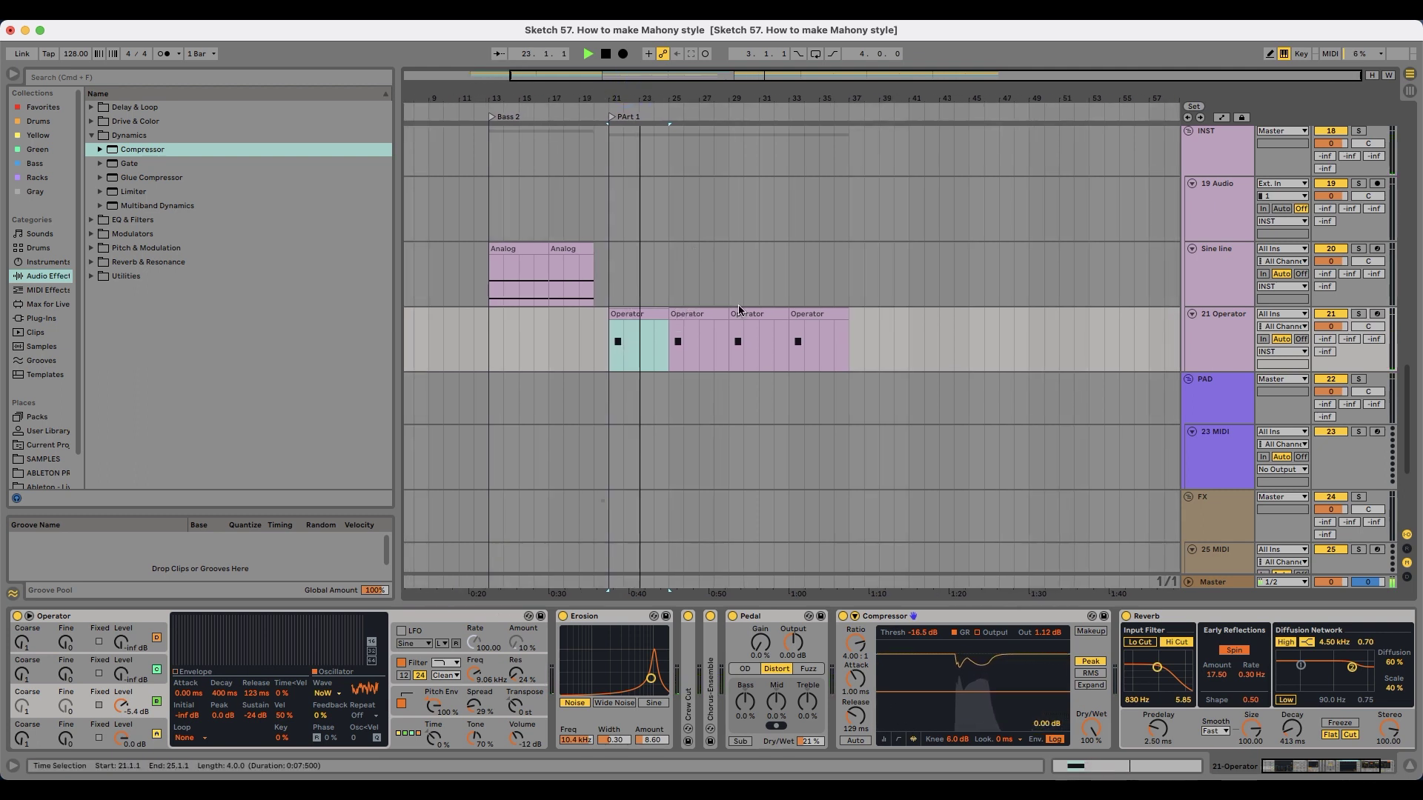
key("space")
Step: Play the arrangement from the Bass 2 marker into Part 1 to check the compressed synth in the mix
scroll(633, 354, "down", 3)
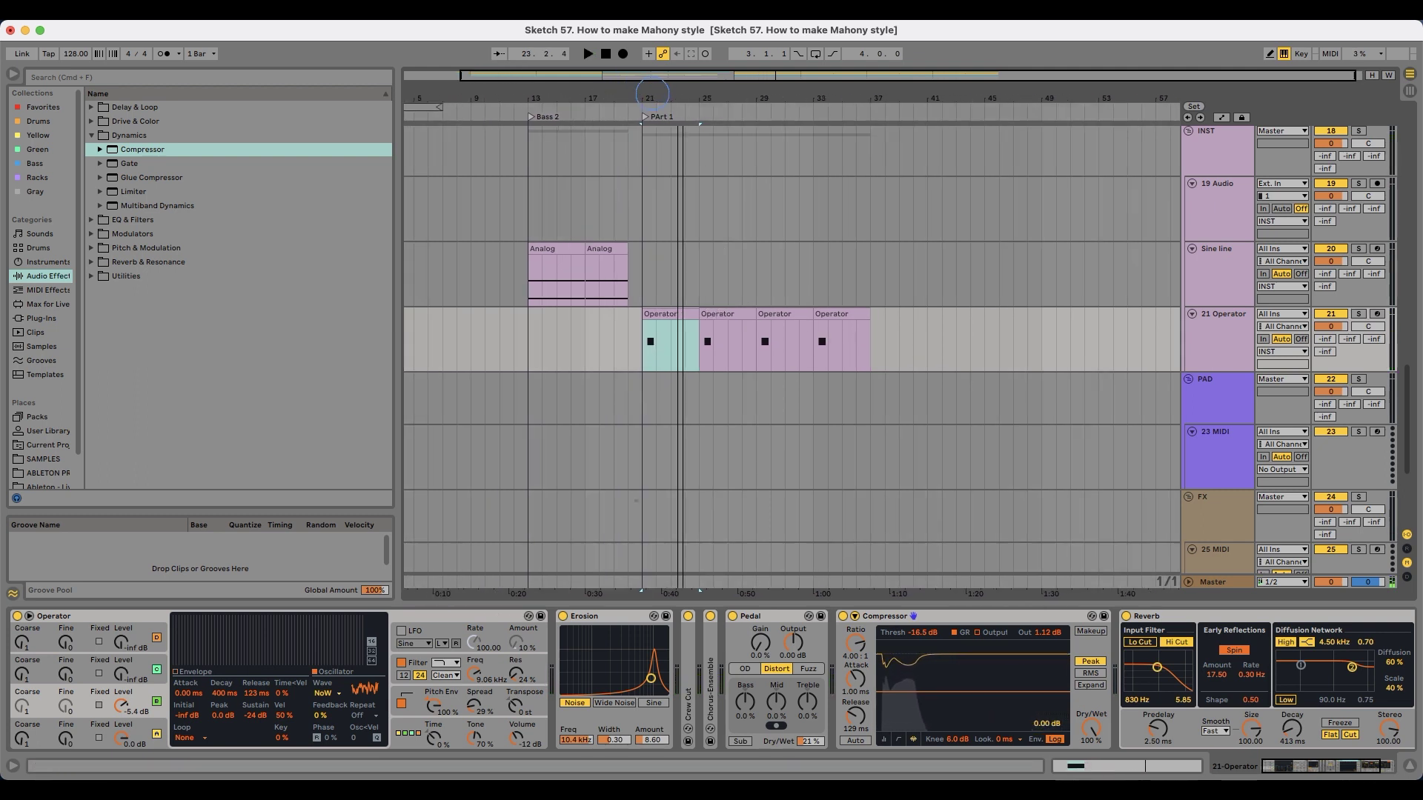
left_click(591, 343)
scroll(591, 398, "up", 3)
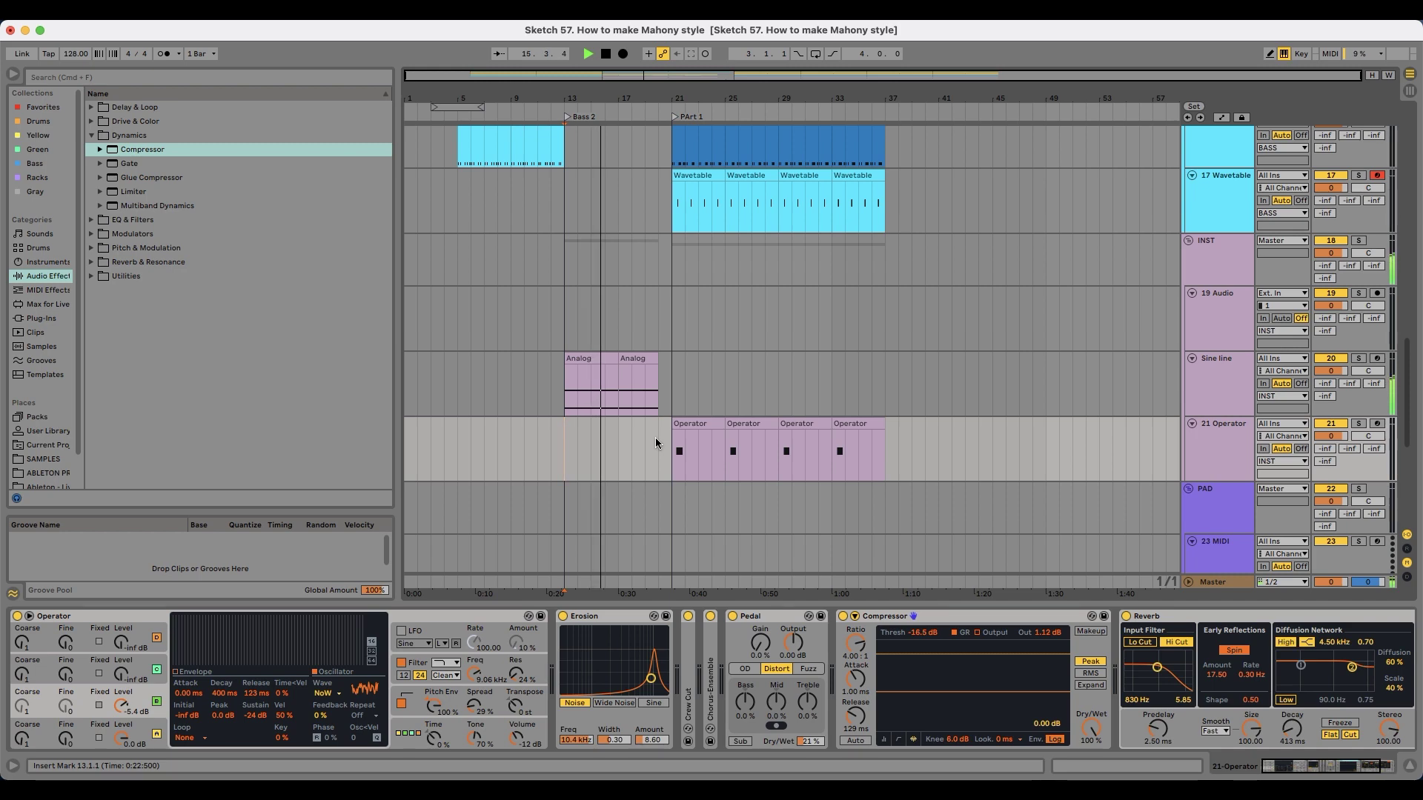
mouse_move(1408, 393)
left_mouse_down()
mouse_move(1411, 461)
mouse_move(1410, 133)
mouse_move(1411, 389)
left_mouse_up()
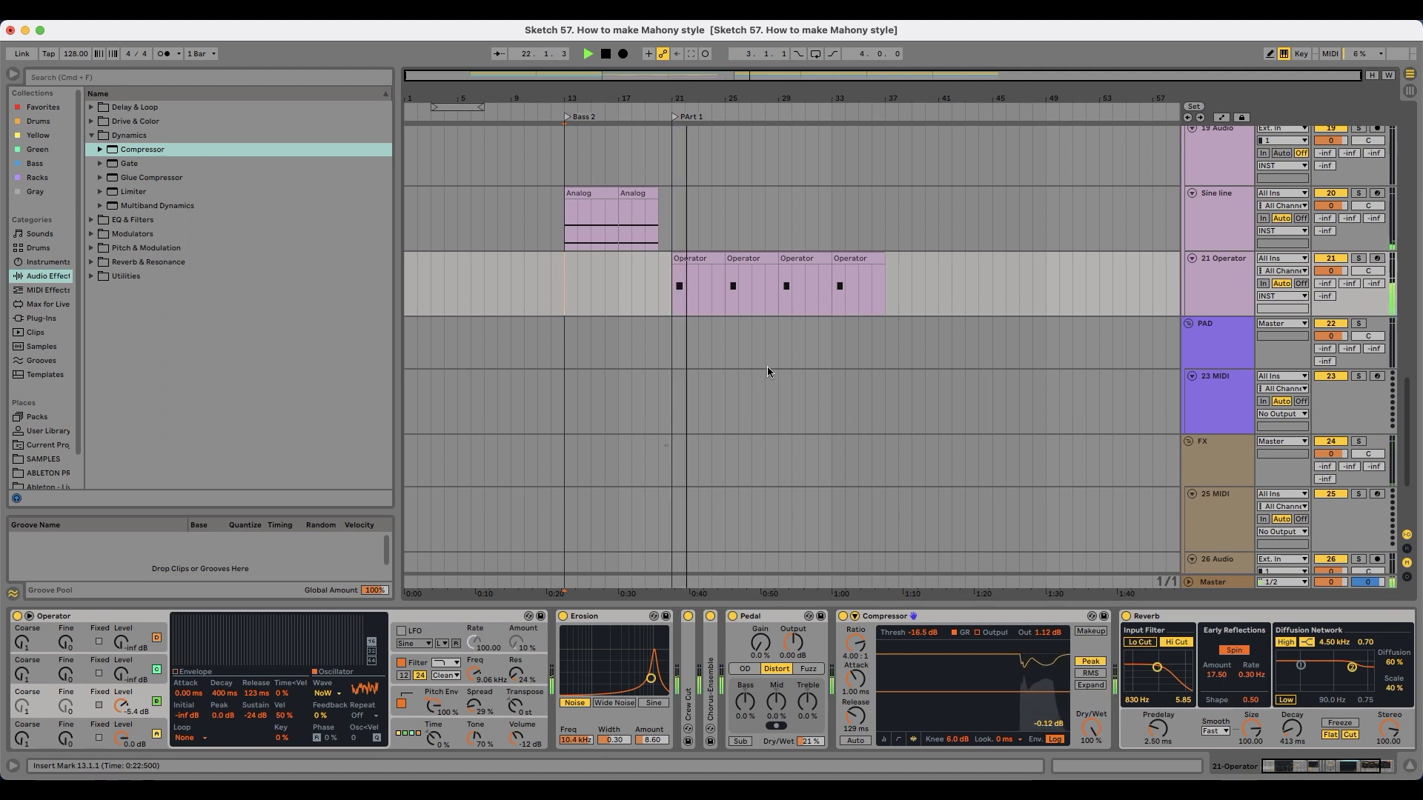
left_click_drag(699, 98, 568, 399)
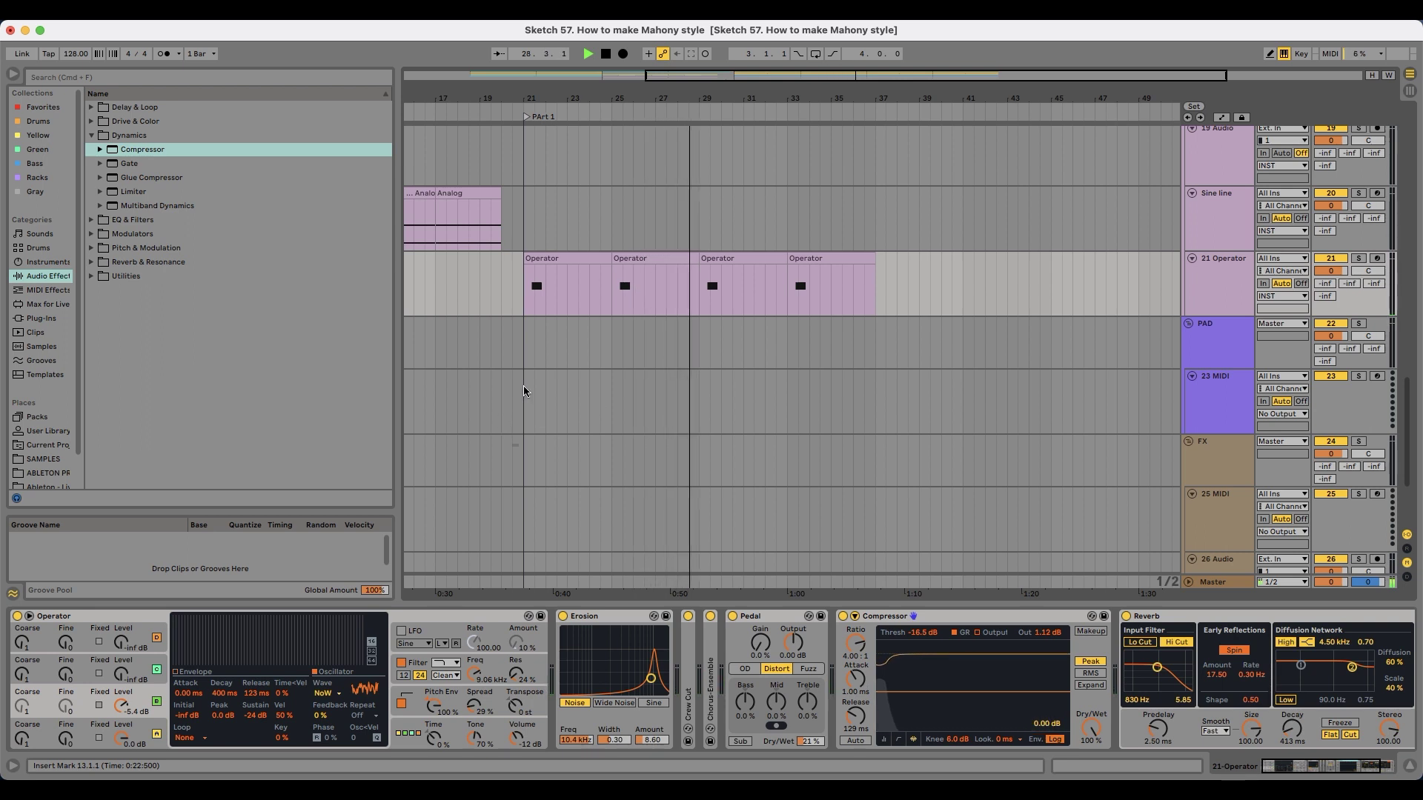
Step: Rename the Operator track as "Pitch Sinth"
scroll(523, 391, "up", 2)
left_click(1218, 305)
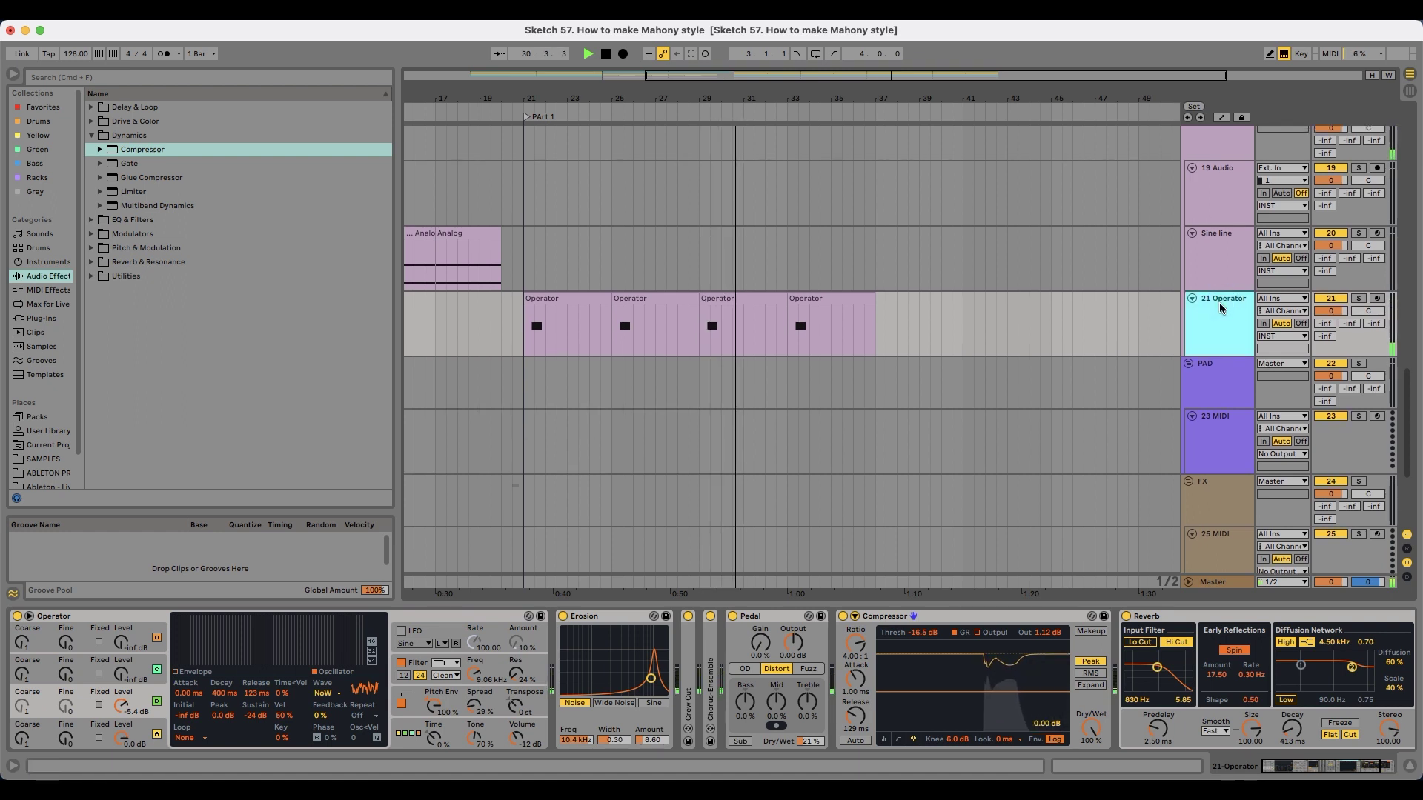
key("super+r")
type("Pith")
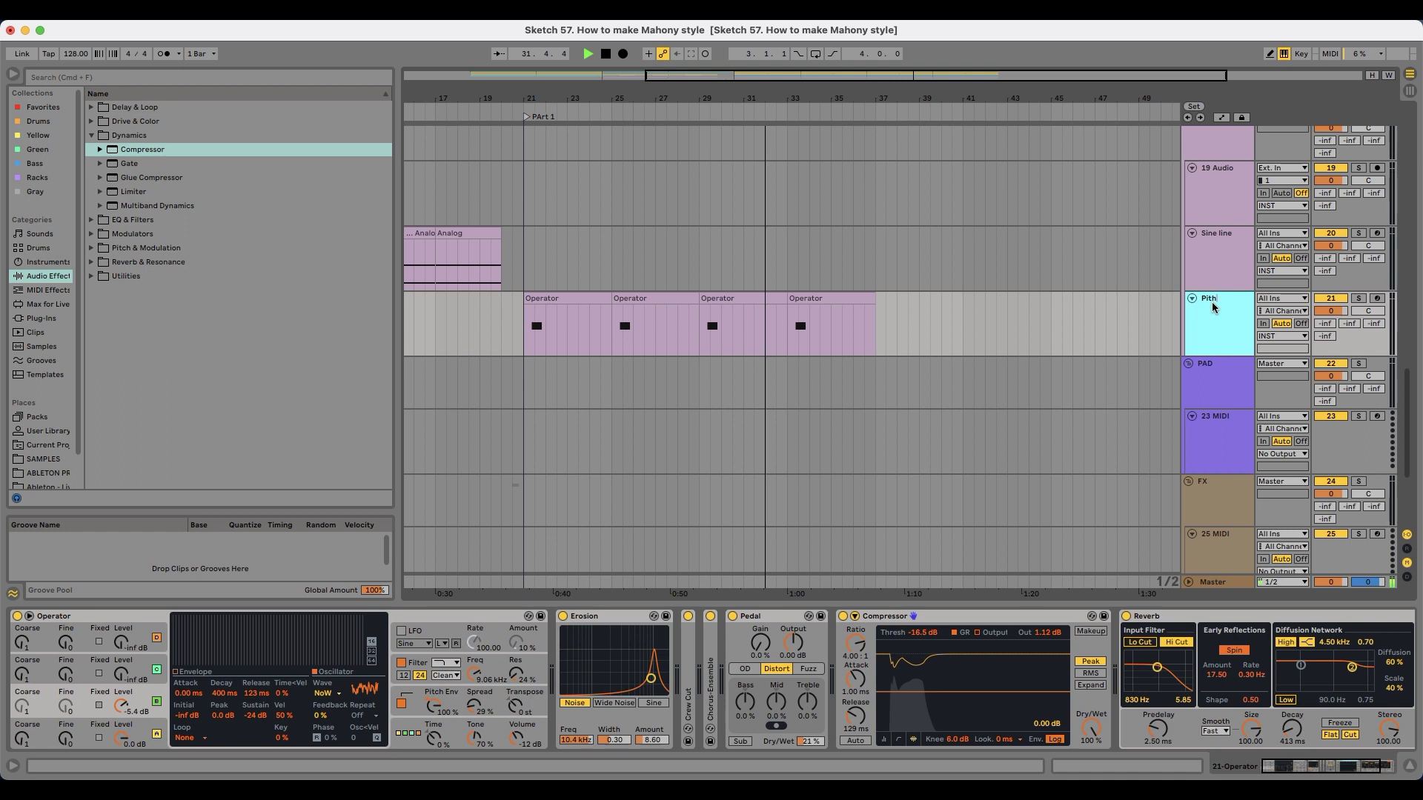
key("BackSpace")
type("ch")
key("Return")
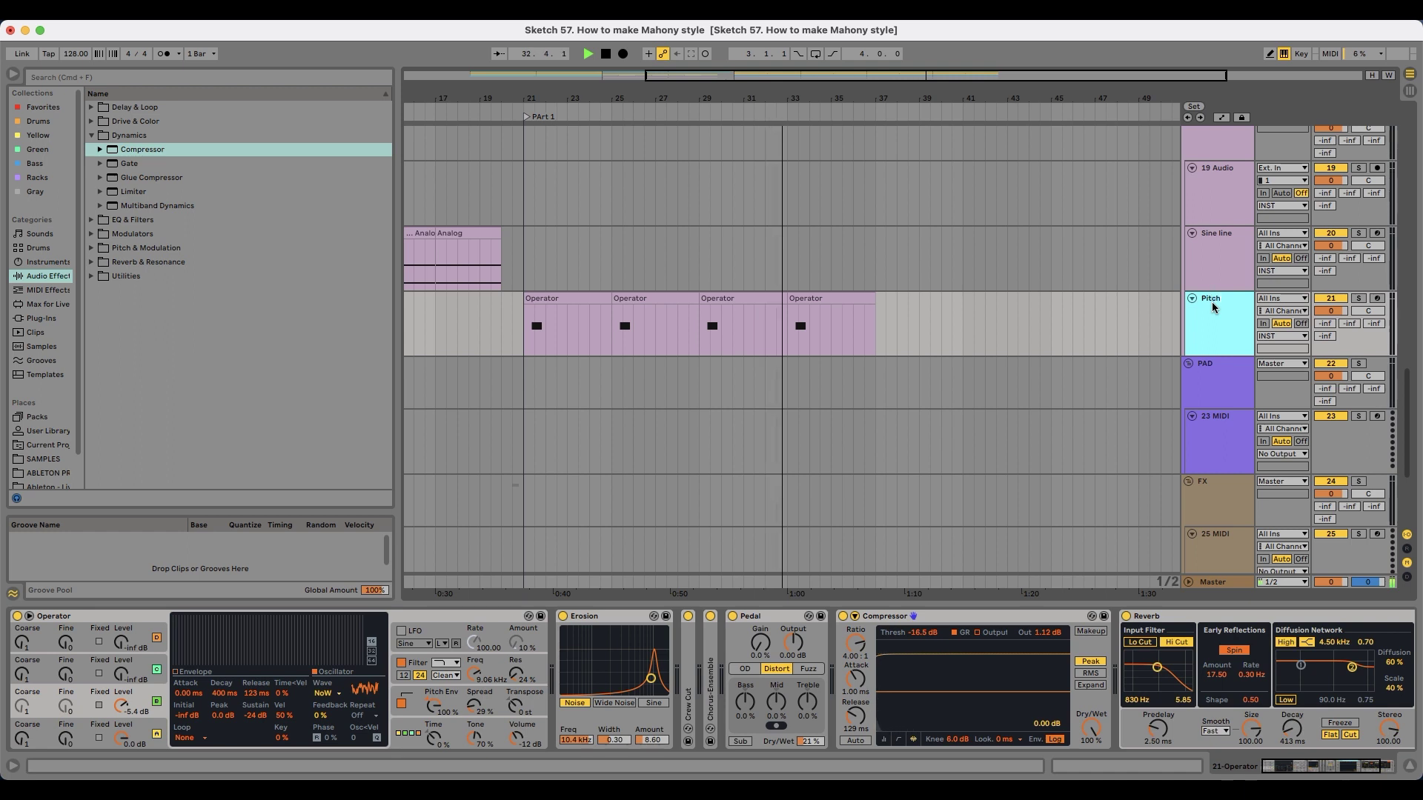
type("Sinth")
key("Return")
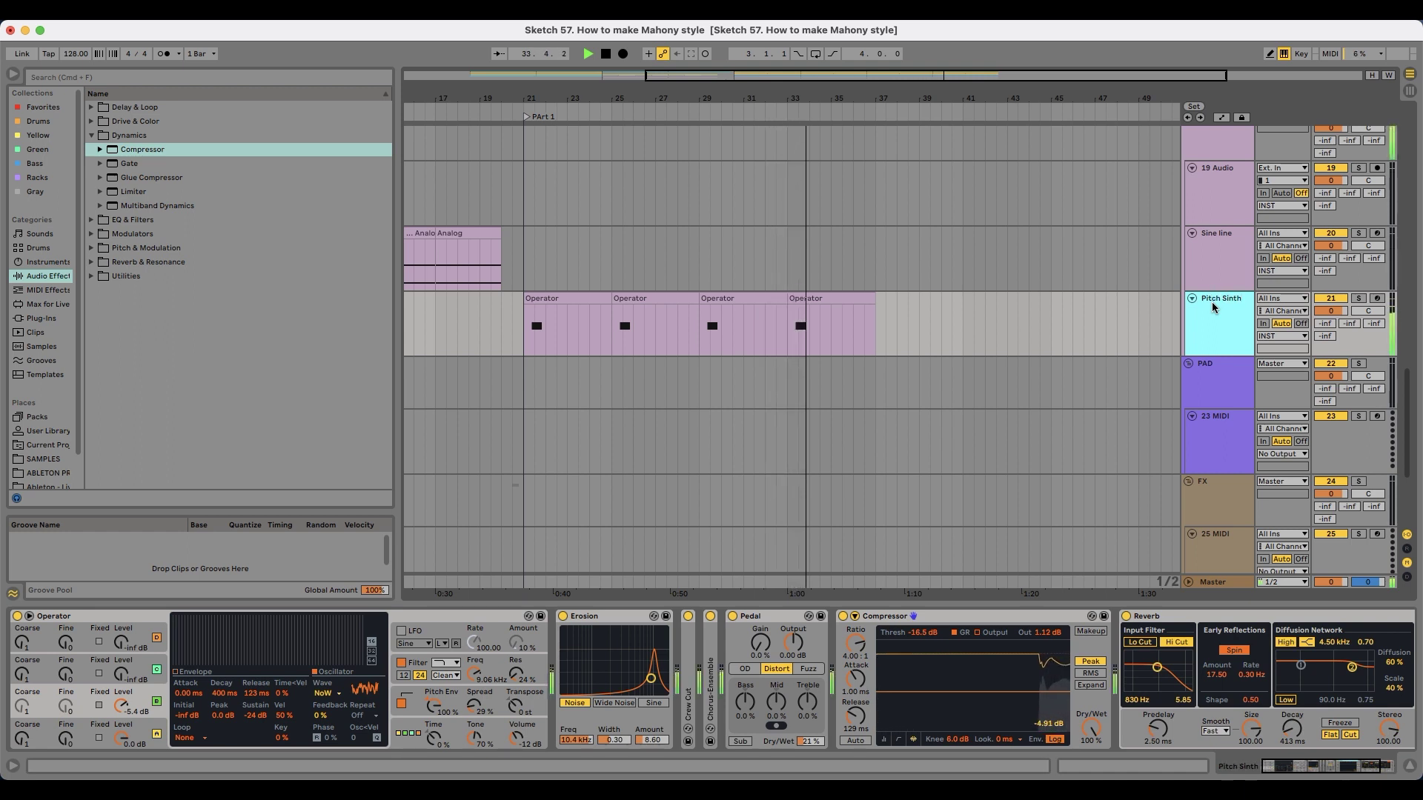
left_click_drag(563, 98, 698, 83)
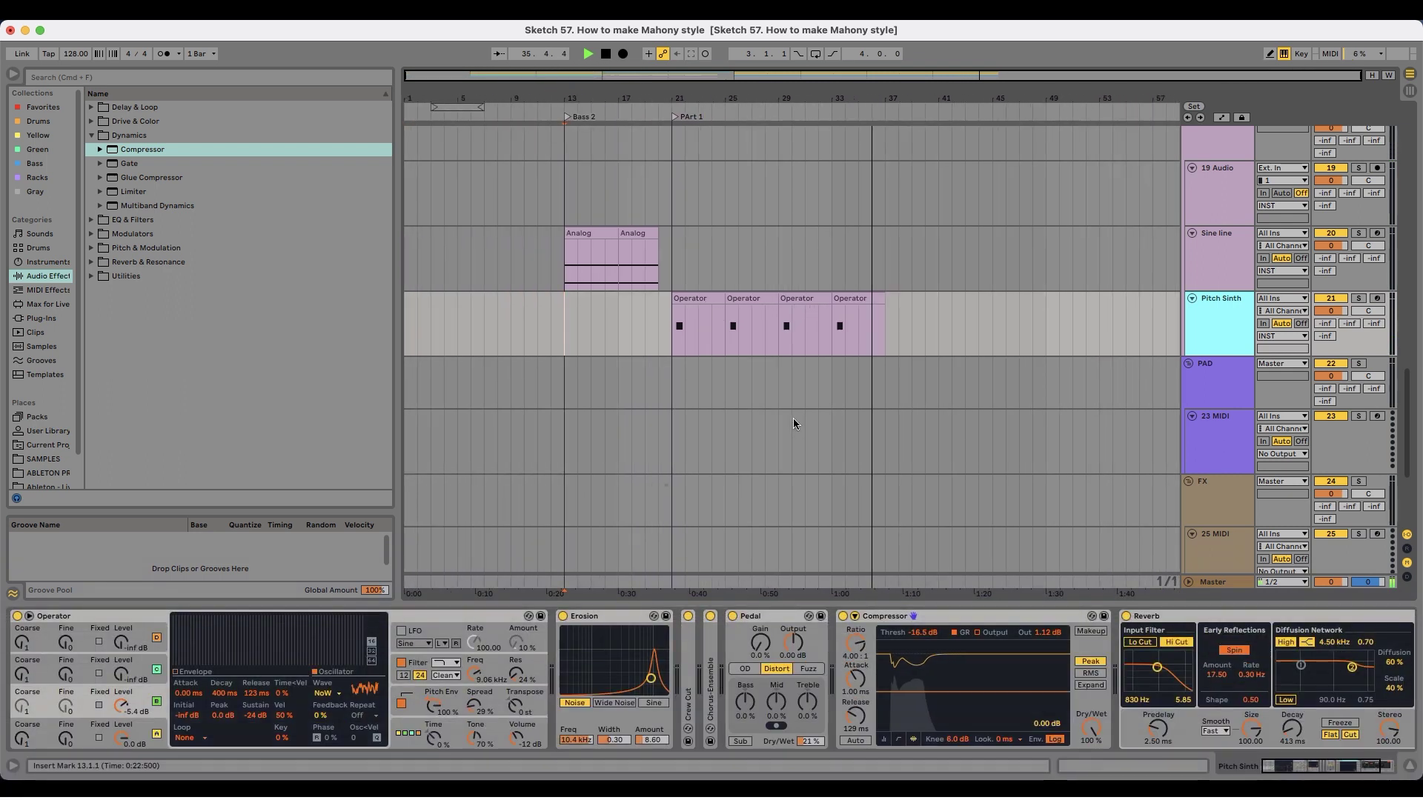